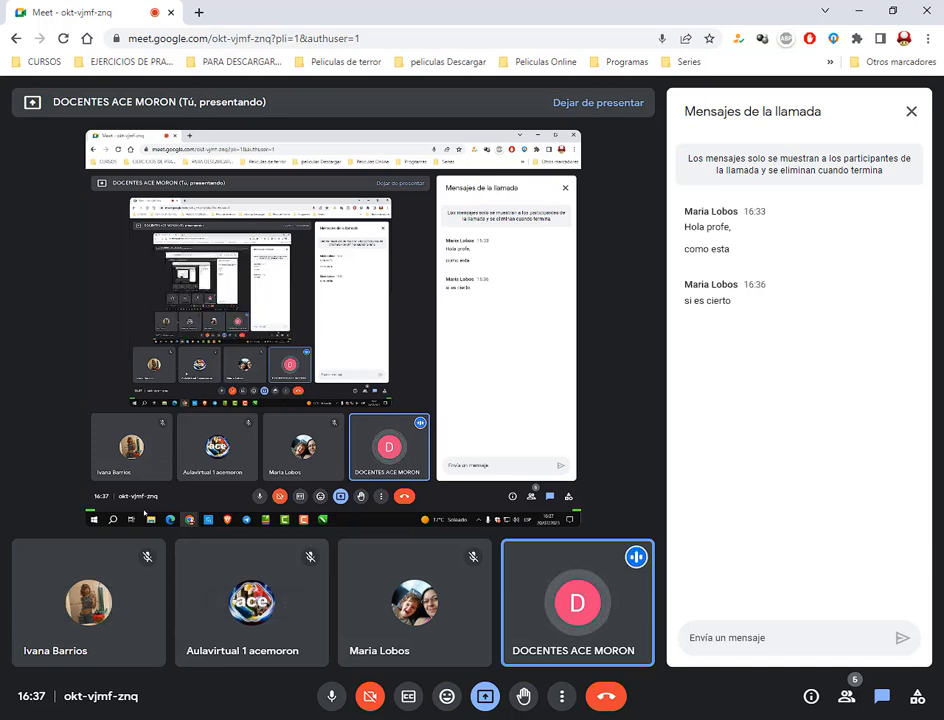
click(137, 709)
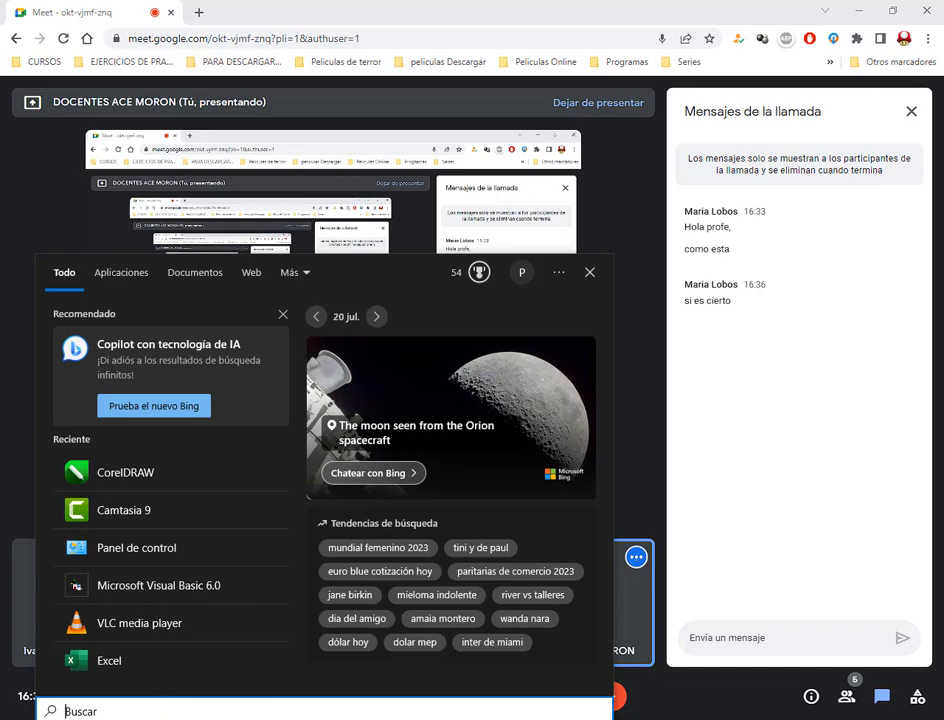
click(18, 717)
click(27, 675)
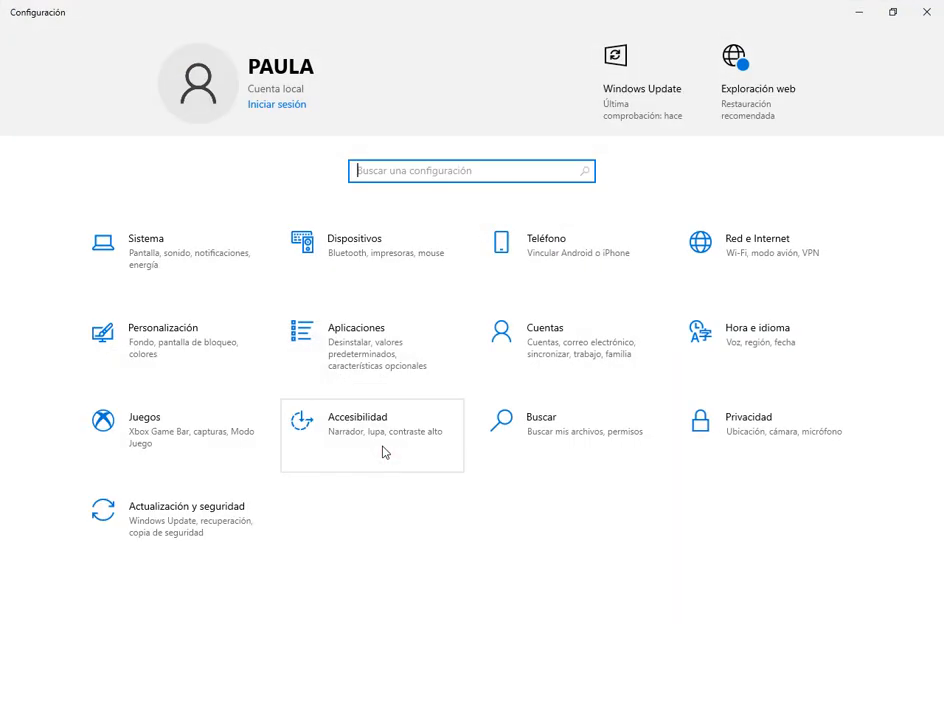
click(385, 453)
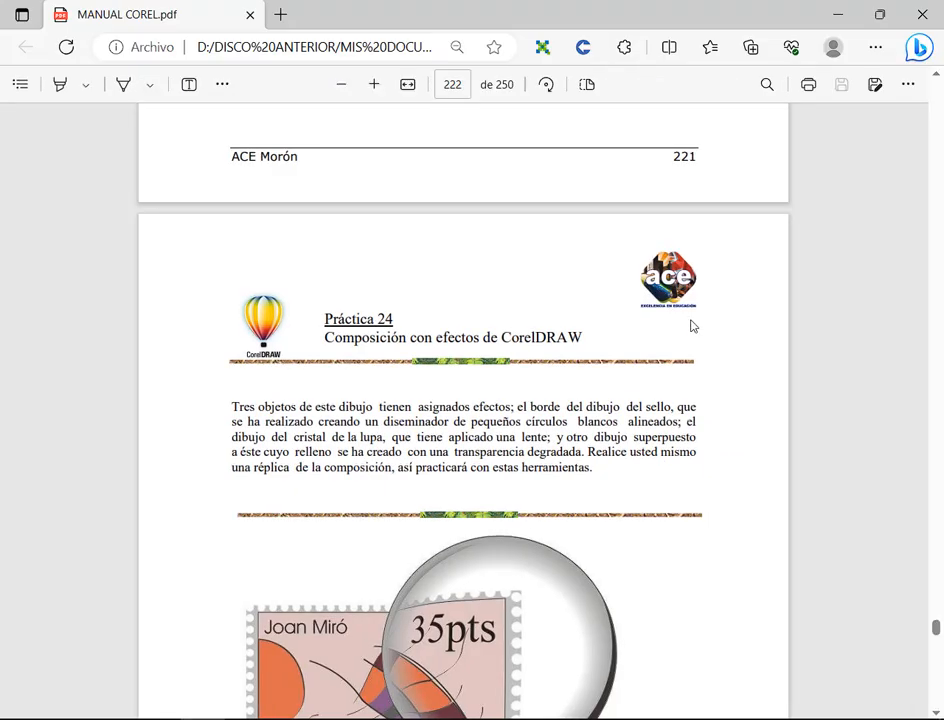
Step: Review the Práctica 24 and Práctica 25 exercise pages in MANUAL COREL.pdf, including the text about drawing with blends
scroll(668, 308, down, 10)
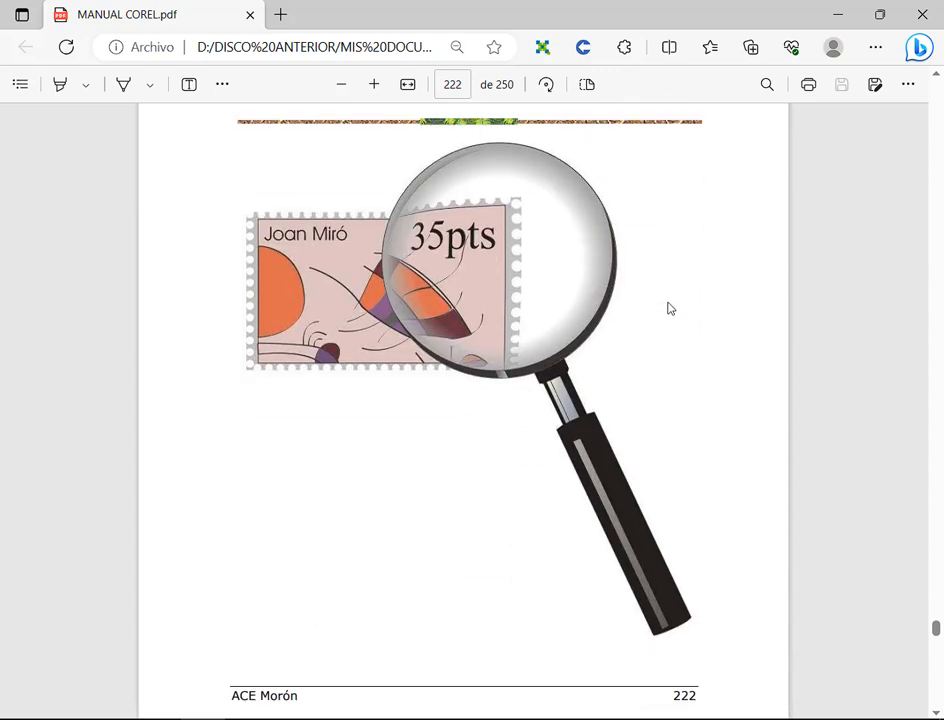
scroll(660, 308, down, 2)
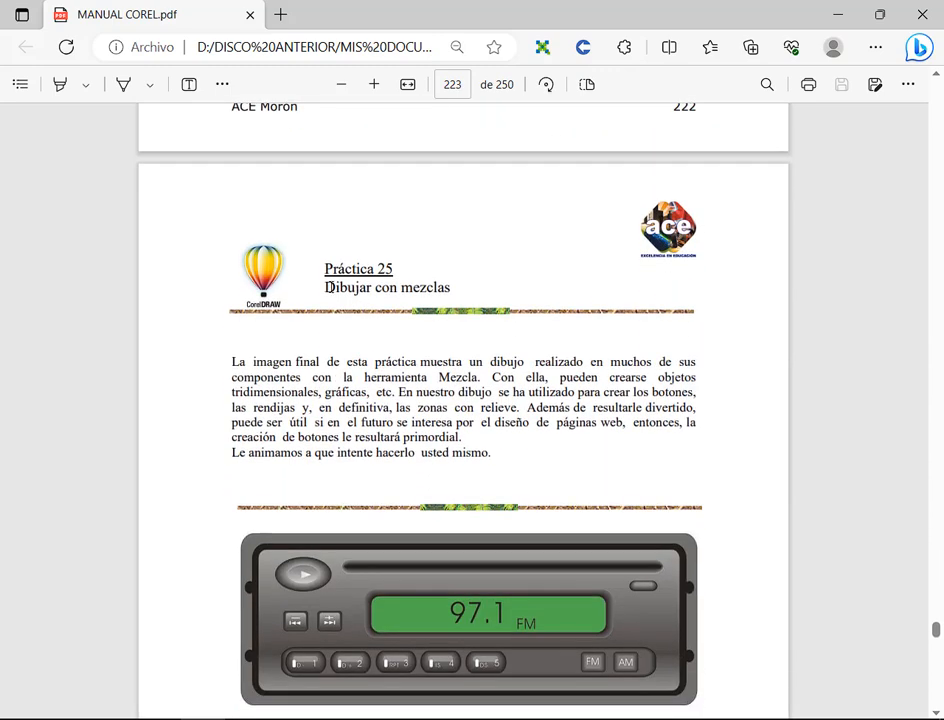
drag(329, 286, 474, 284)
click(453, 362)
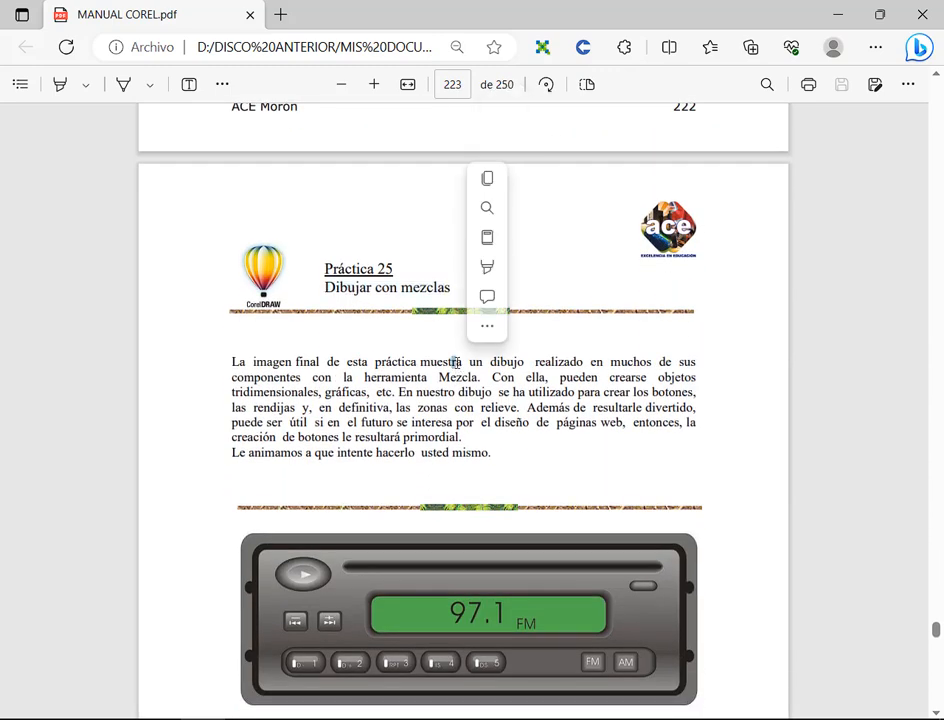
click(570, 421)
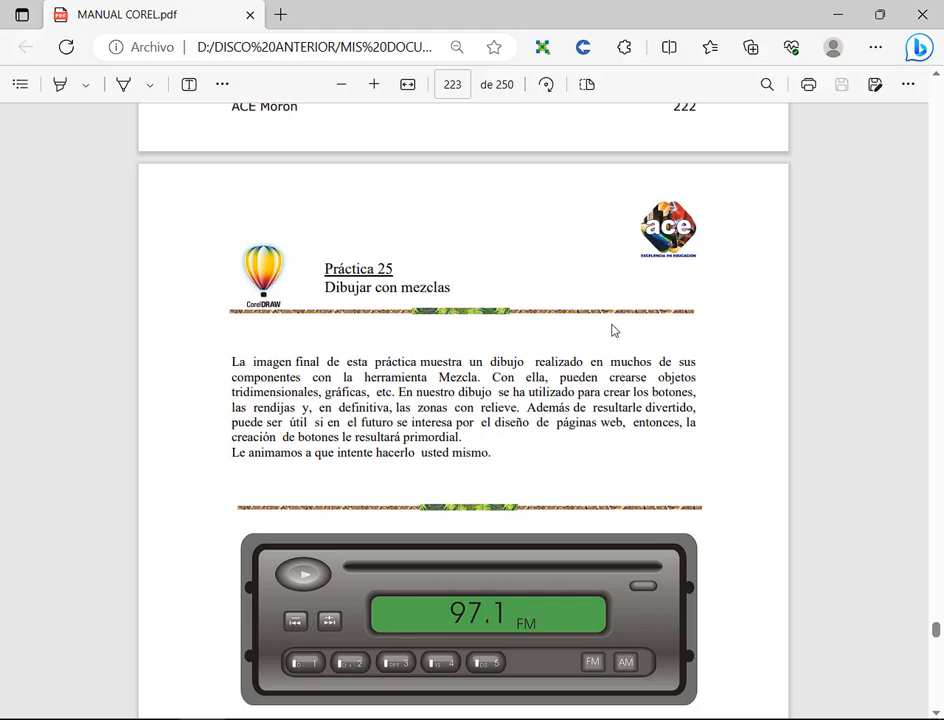
scroll(613, 330, down, 2)
scroll(735, 510, down, 10)
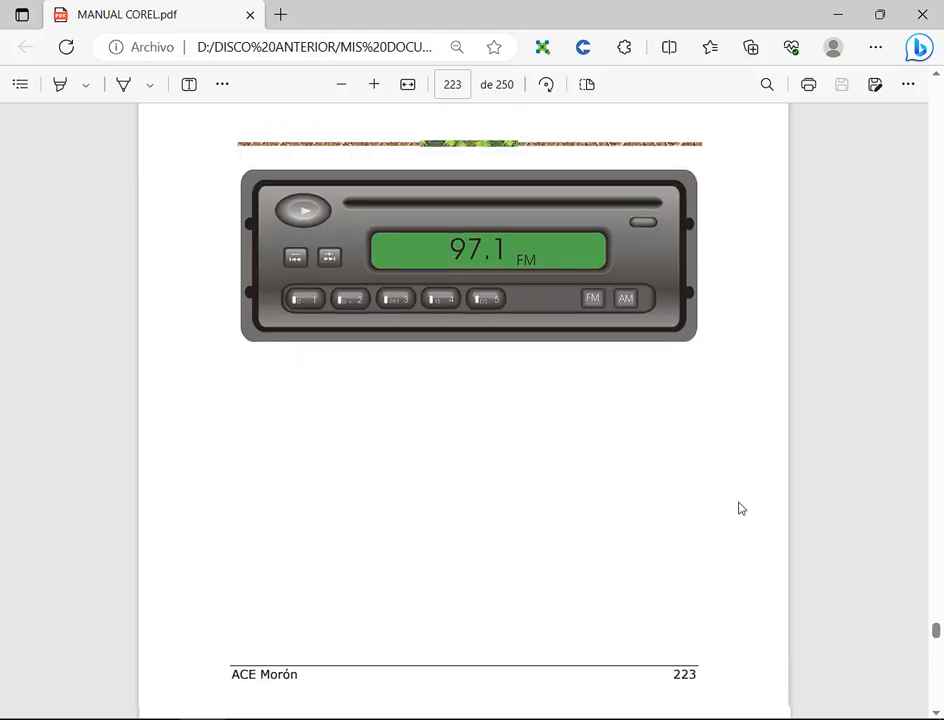
Step: Look through Práctica 27 and Práctica 28 of the manual, up to the interactive blend instructions on page 229
scroll(731, 495, down, 8)
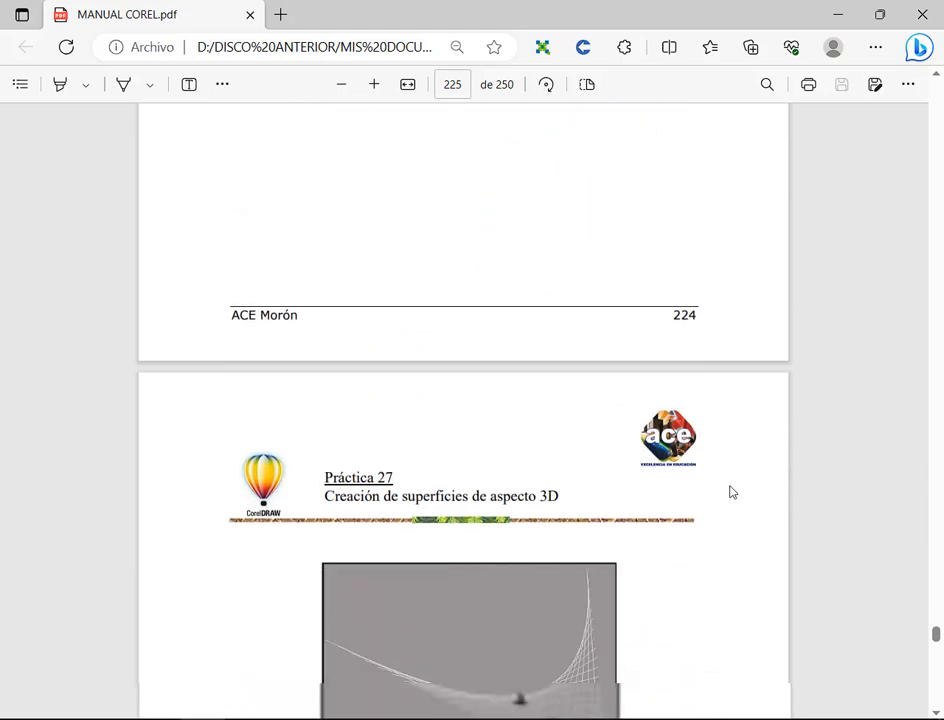
scroll(375, 286, down, 20)
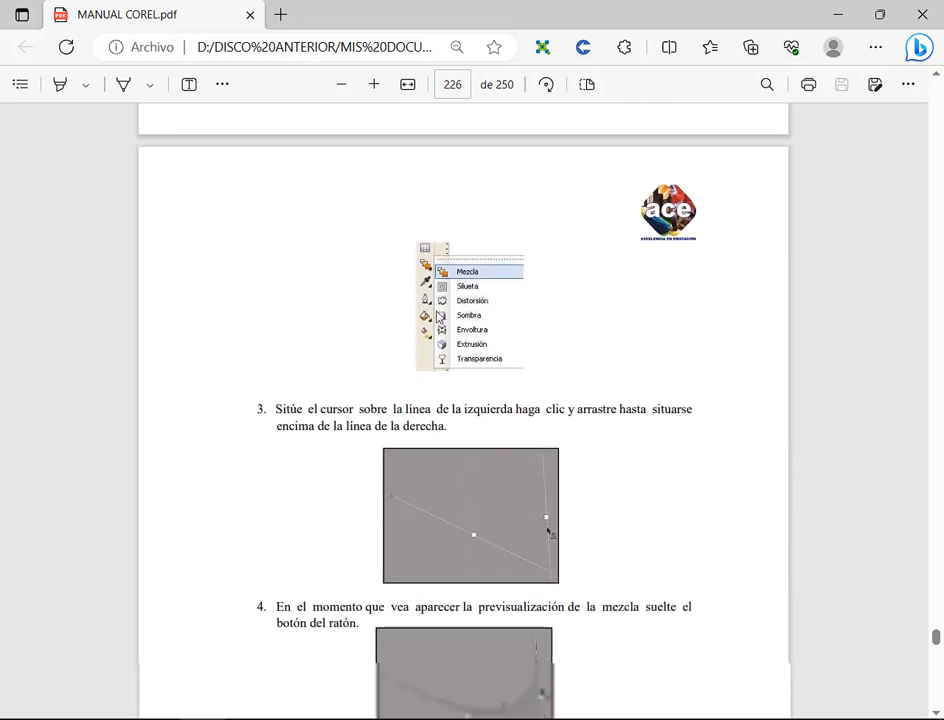
scroll(463, 335, down, 10)
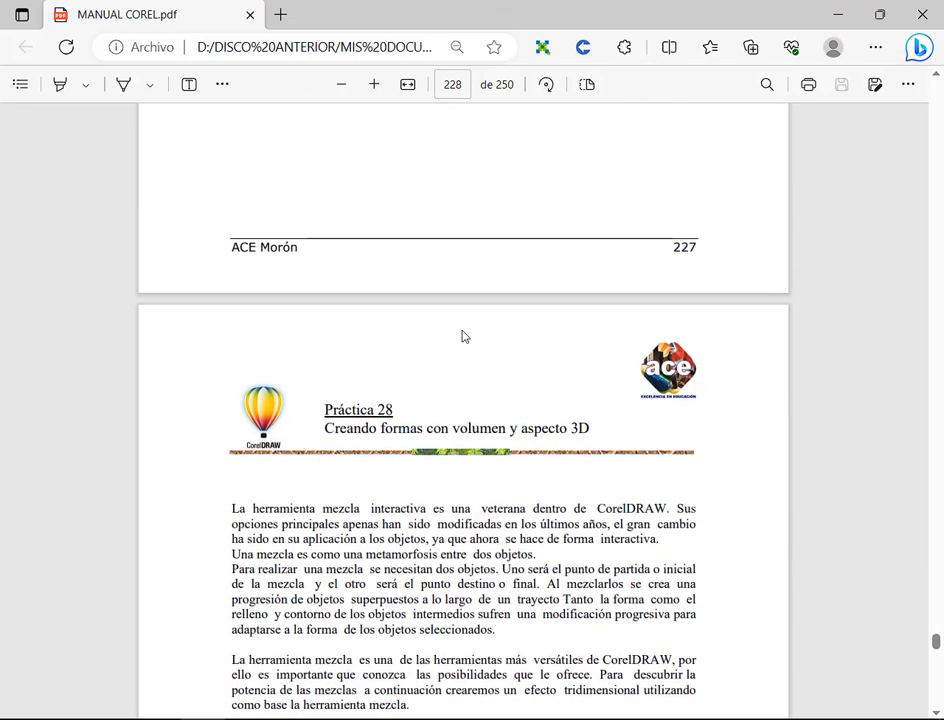
scroll(455, 330, up, 3)
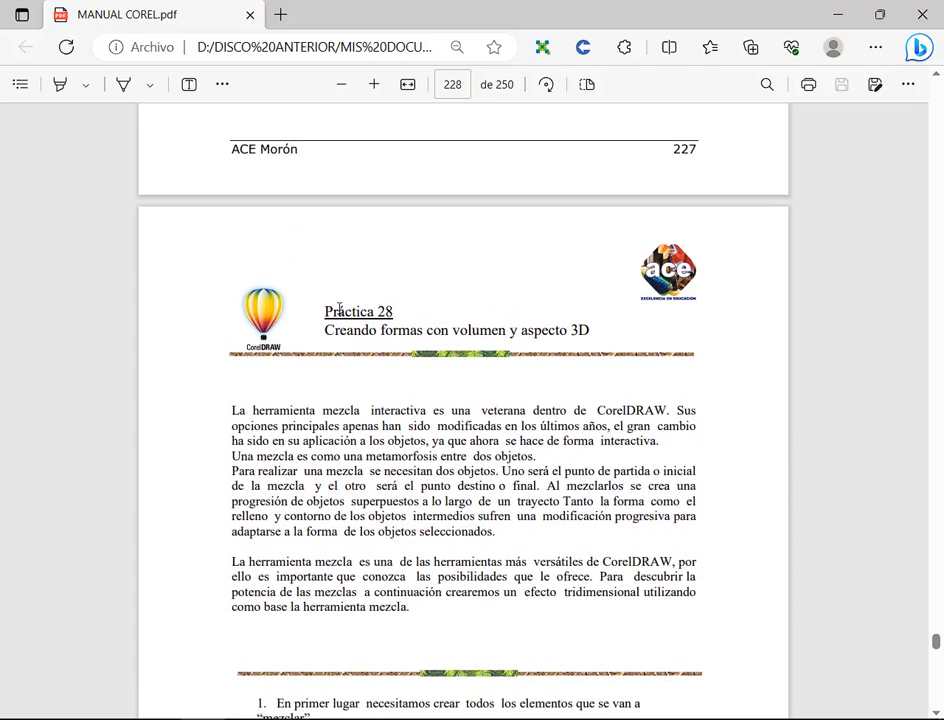
scroll(563, 405, down, 14)
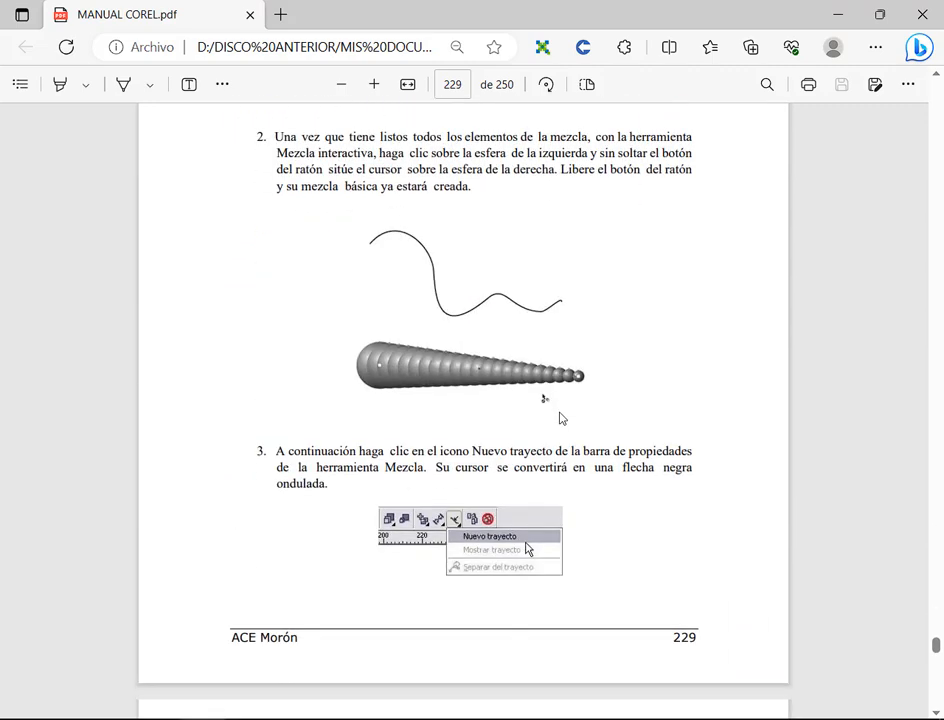
Step: Return to the Práctica 25 car radio exercise on page 223 and examine its heading and image
scroll(560, 418, up, 20)
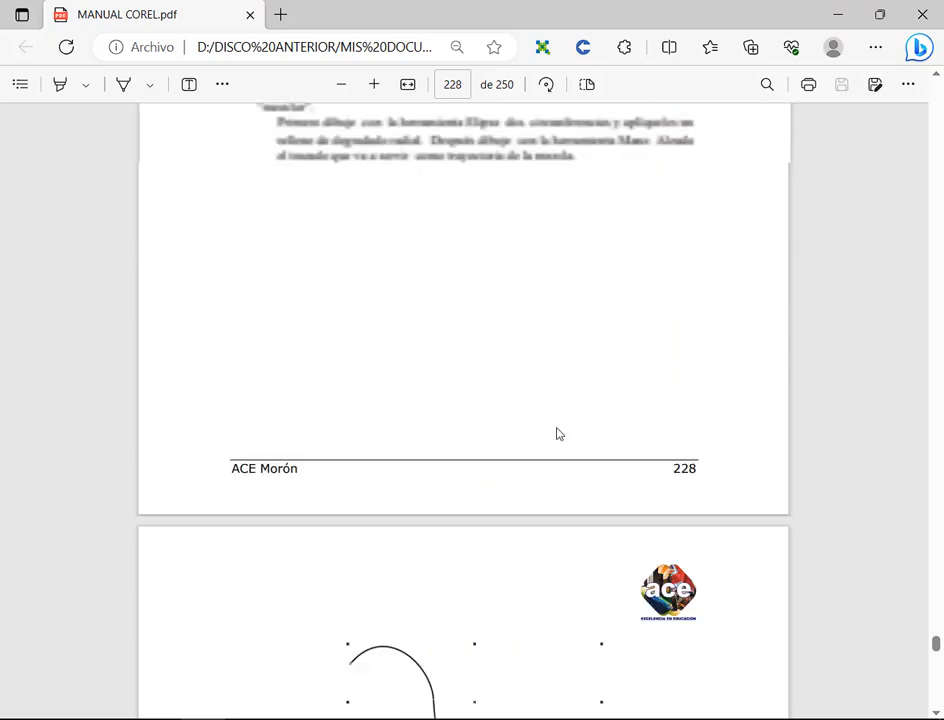
scroll(560, 432, up, 20)
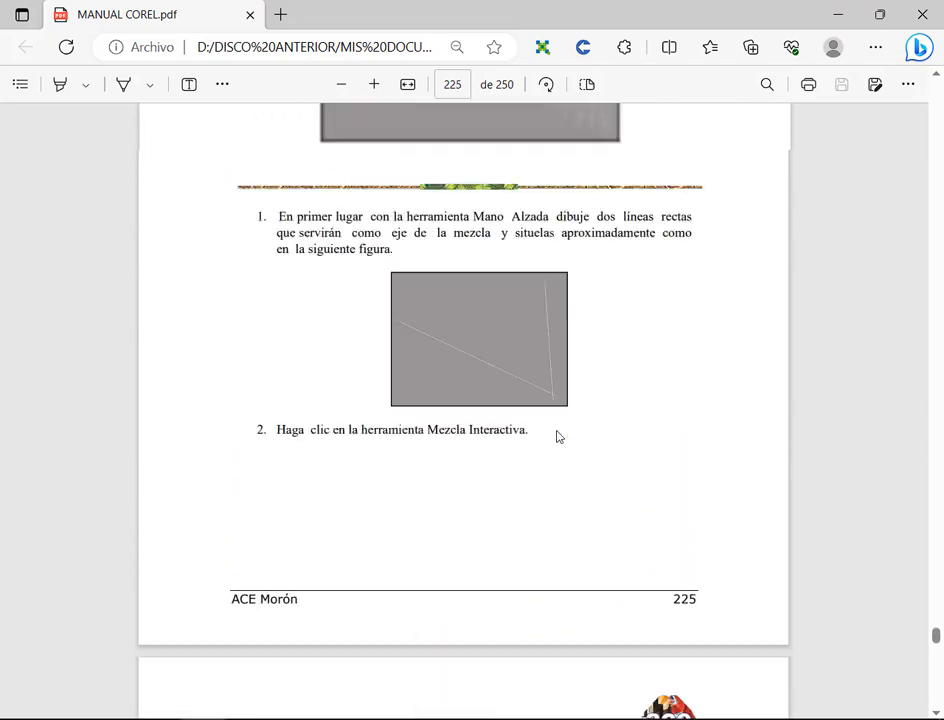
scroll(558, 437, up, 10)
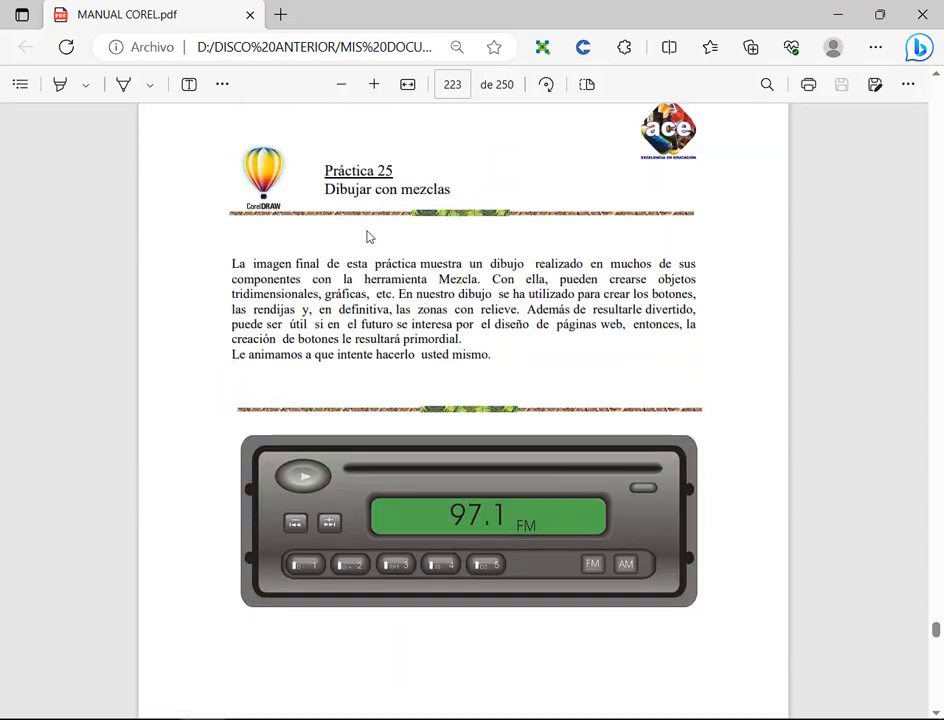
mouse_move(304, 158)
mouse_down()
mouse_move(527, 212)
mouse_move(483, 208)
mouse_up()
key(Escape)
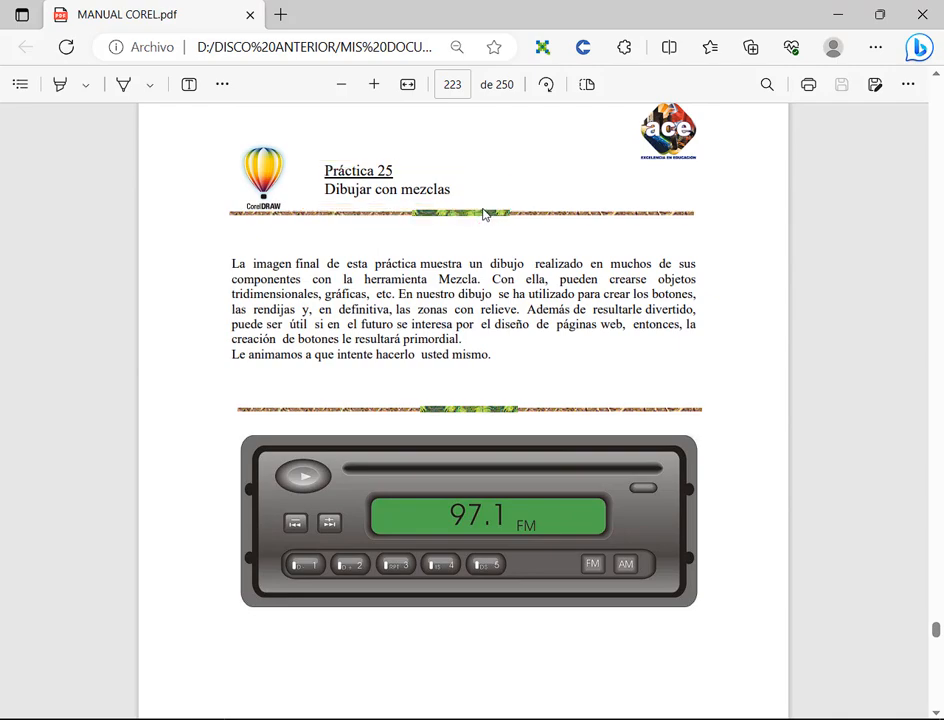
Step: Examine the Práctica 27 figure and its numbered steps for creating a 3D-looking surface from two straight lines
scroll(629, 442, down, 20)
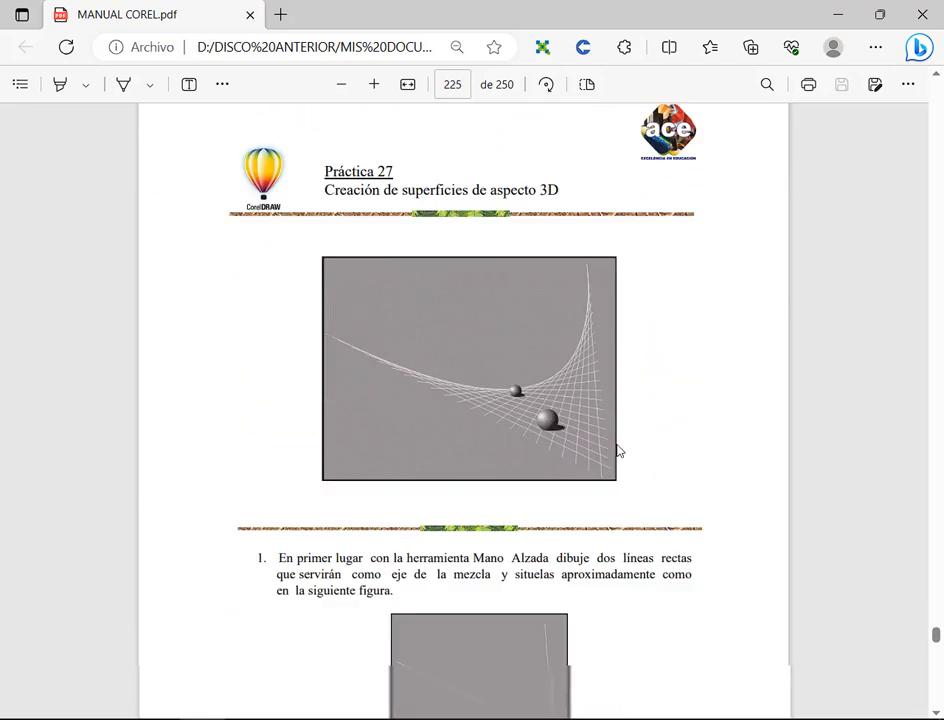
scroll(611, 442, up, 3)
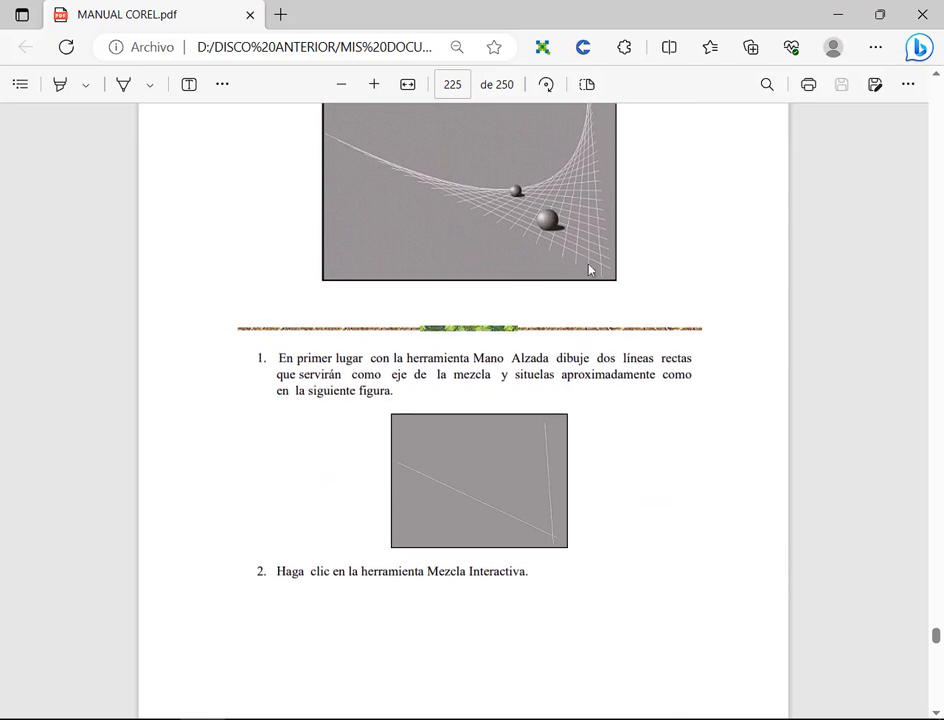
scroll(590, 268, down, 7)
scroll(590, 392, up, 10)
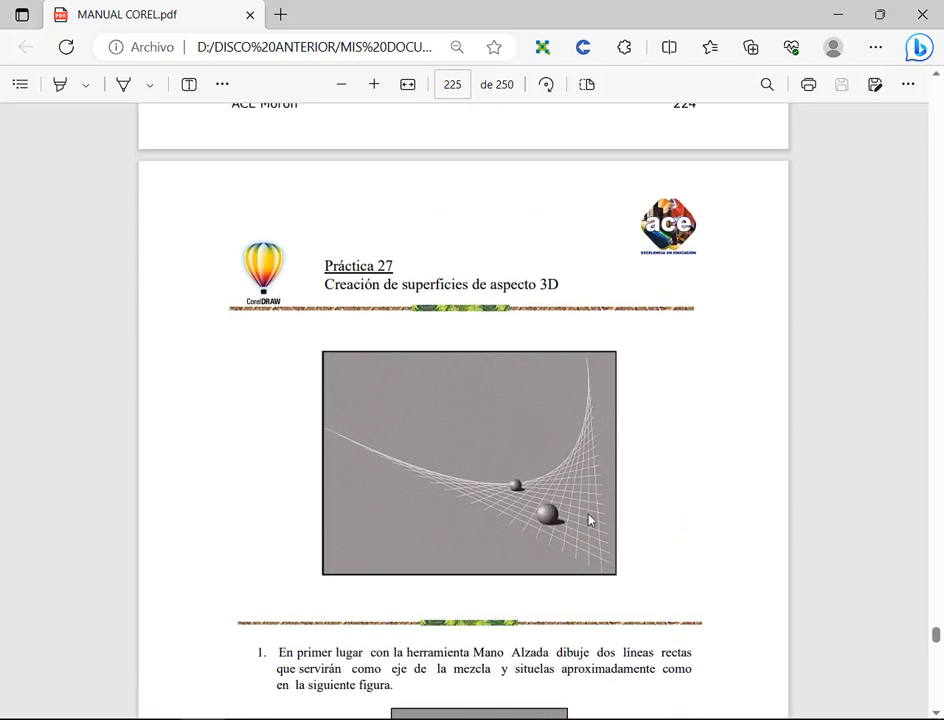
scroll(729, 550, down, 15)
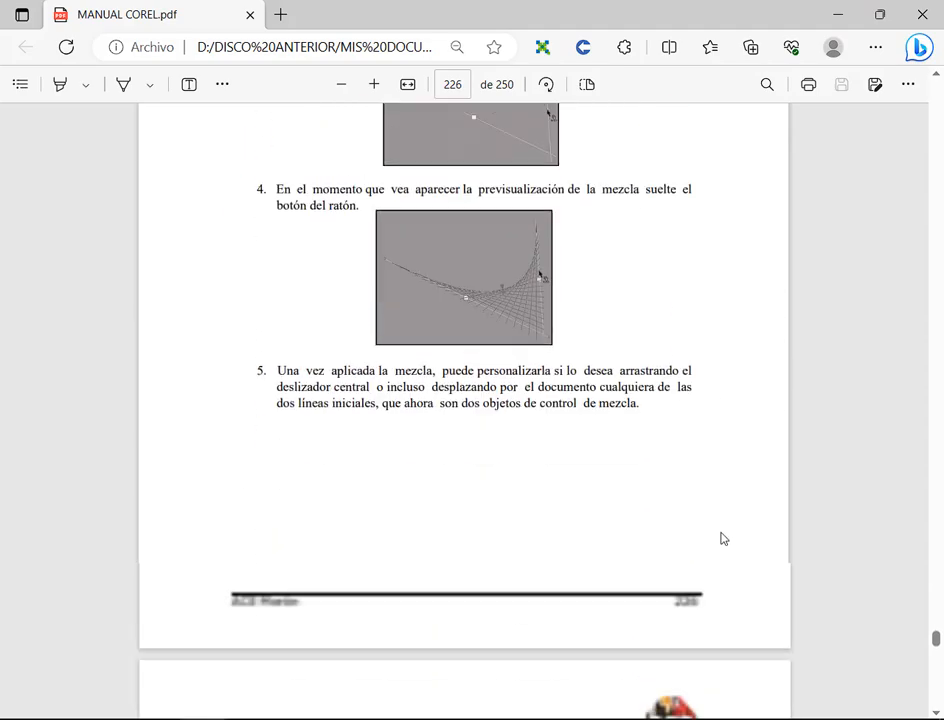
Step: Read the Práctica 28 steps for blending two spheres along a freehand path, through pages 228 to 231
scroll(724, 540, down, 12)
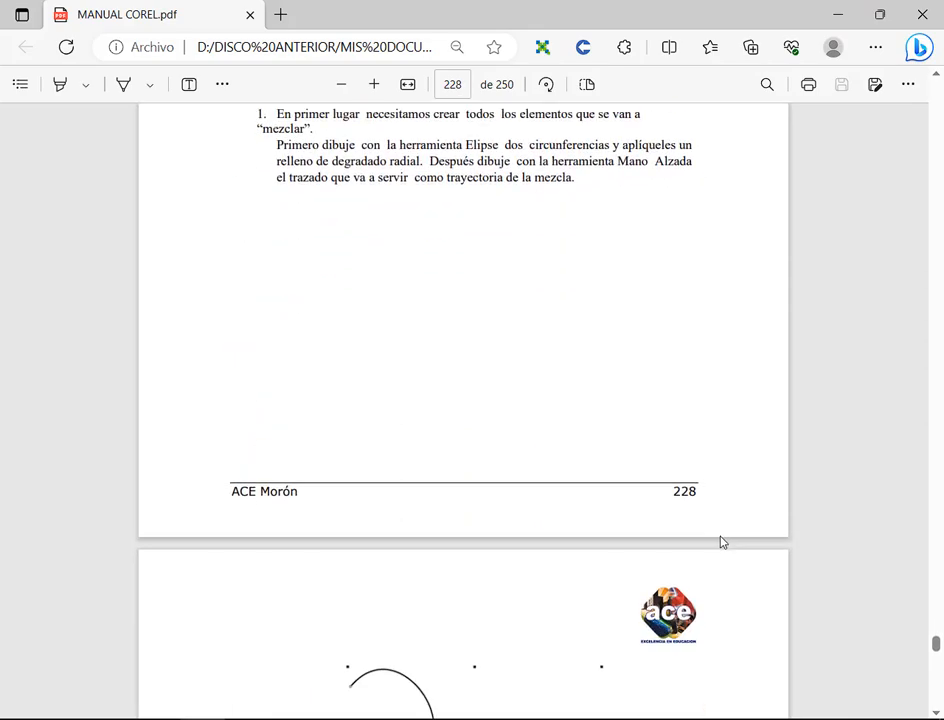
scroll(660, 521, down, 14)
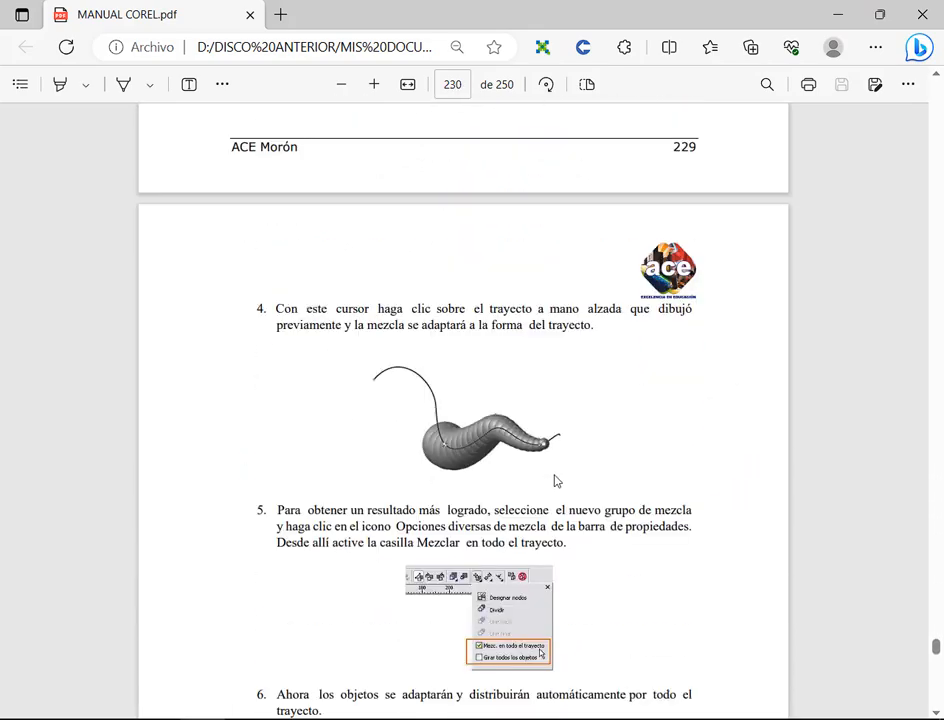
scroll(549, 484, down, 5)
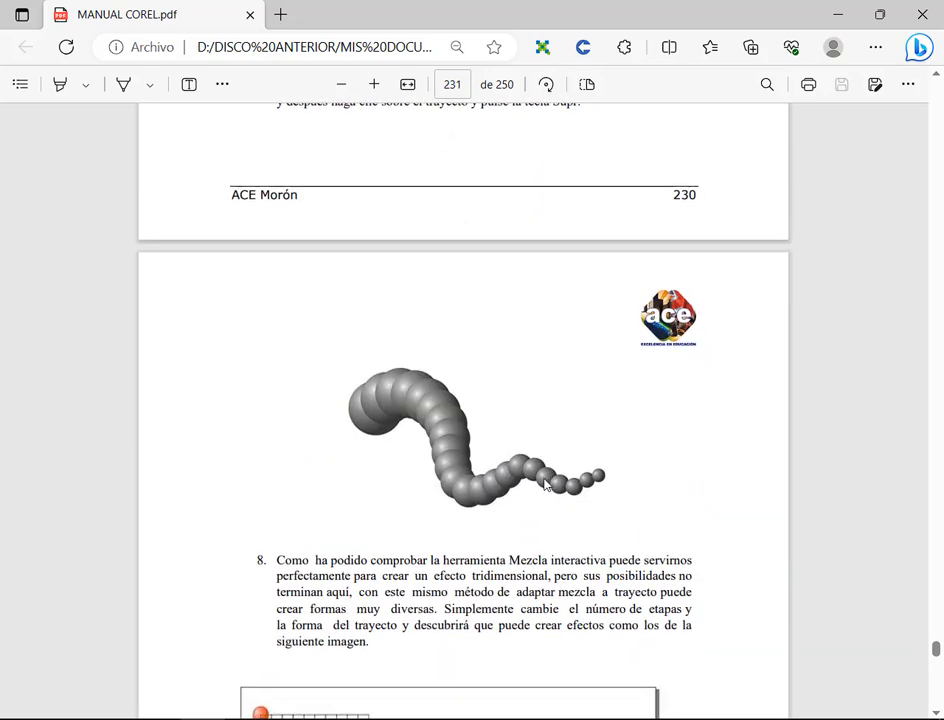
scroll(545, 484, up, 5)
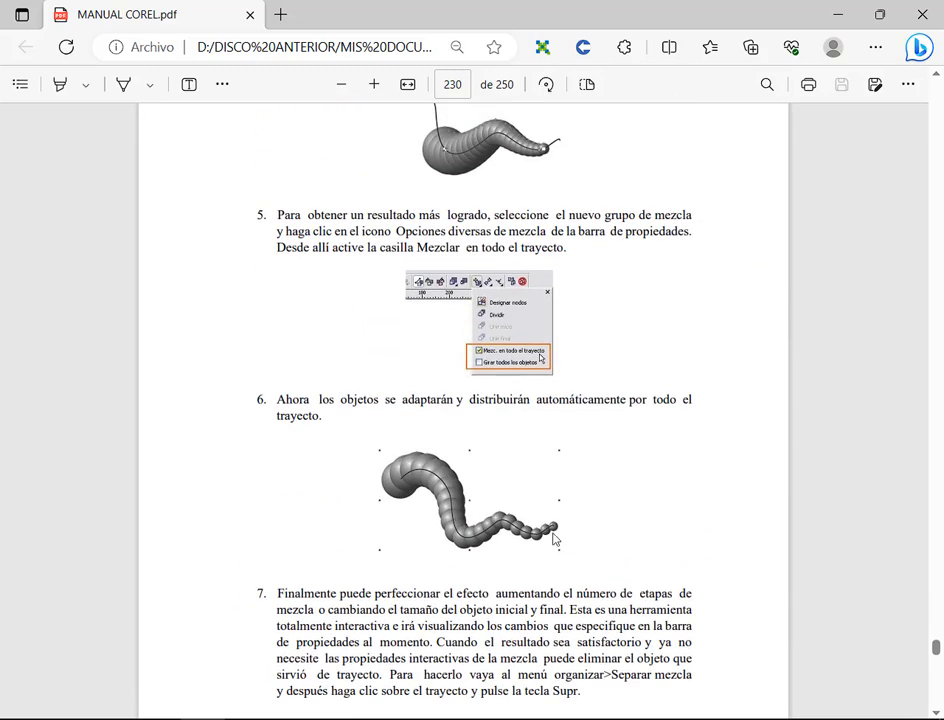
Step: Switch to CorelDRAW and create a new one-page landscape CMYK document, 297 x 210 mm at 300 ppp
key(alt+Tab)
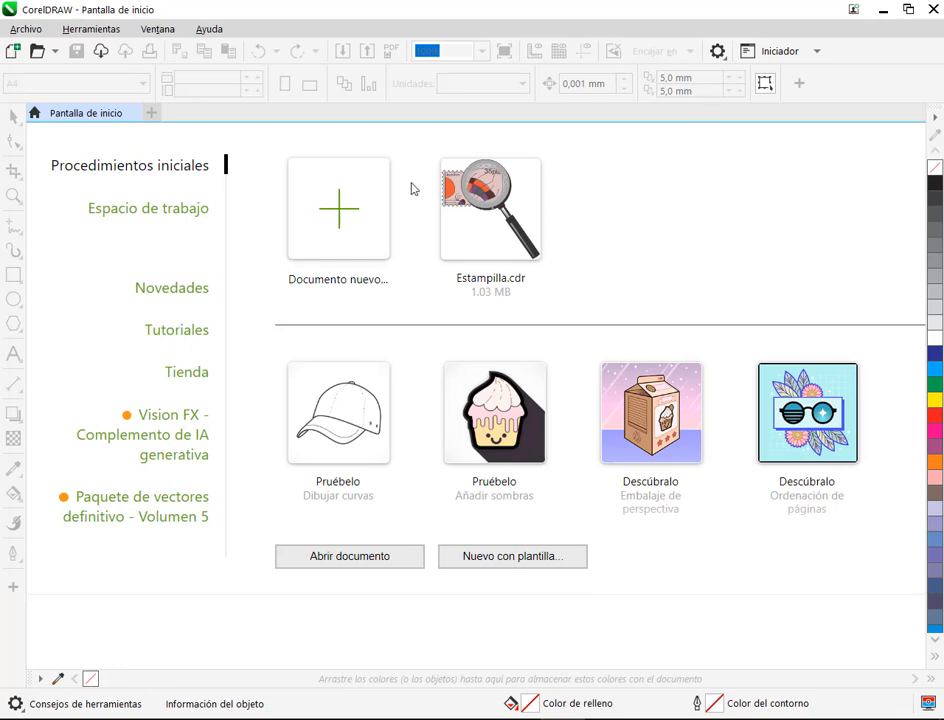
click(340, 238)
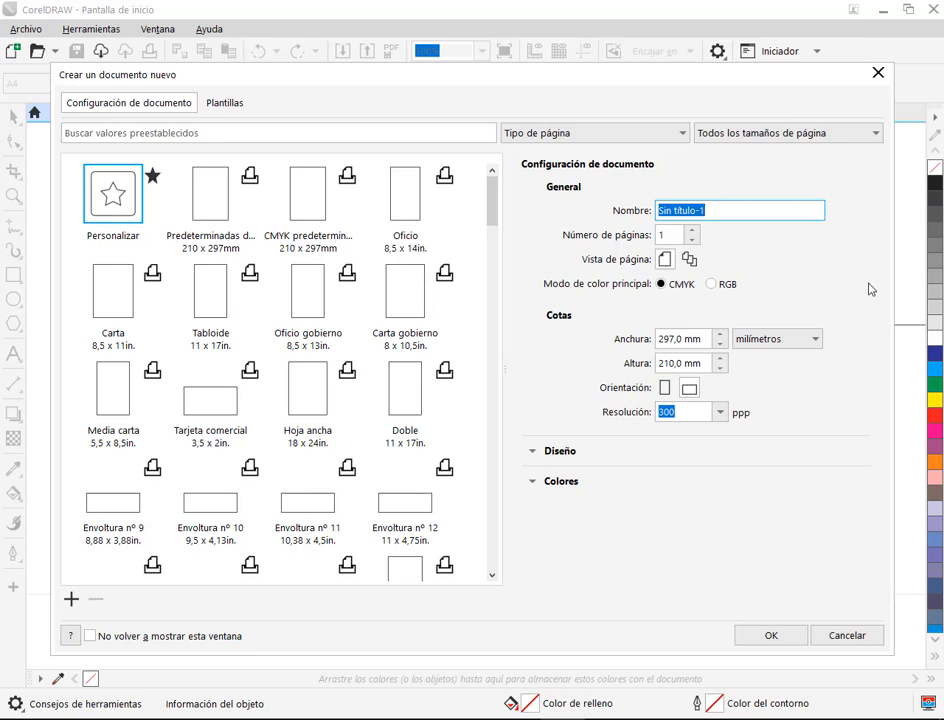
click(771, 637)
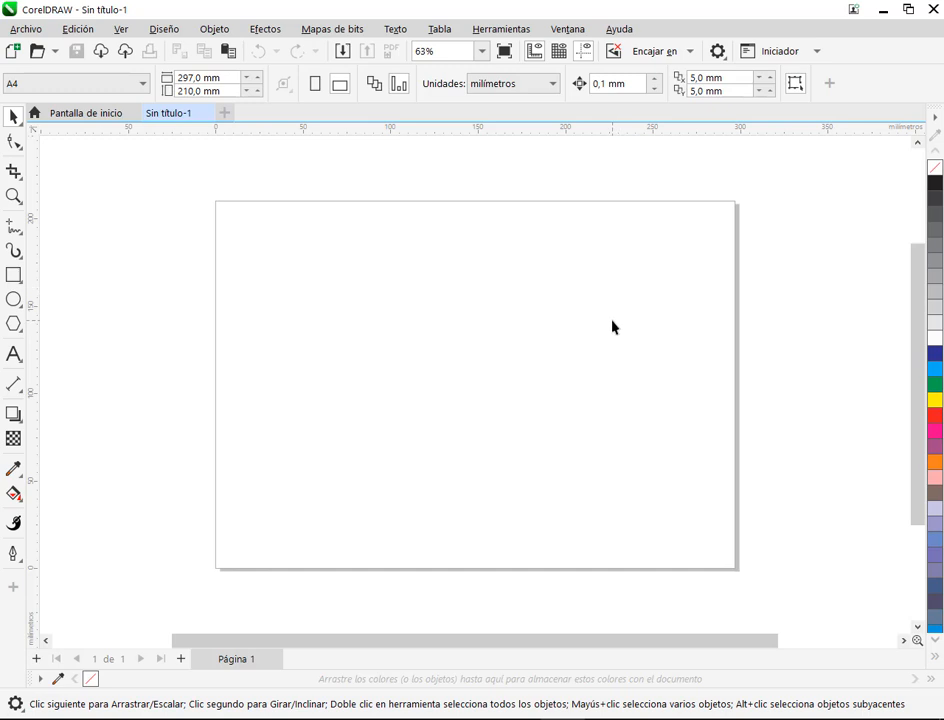
Step: Draw a circle about 44 mm wide in the page's upper left and another about 21 mm wide at its upper right
click(13, 299)
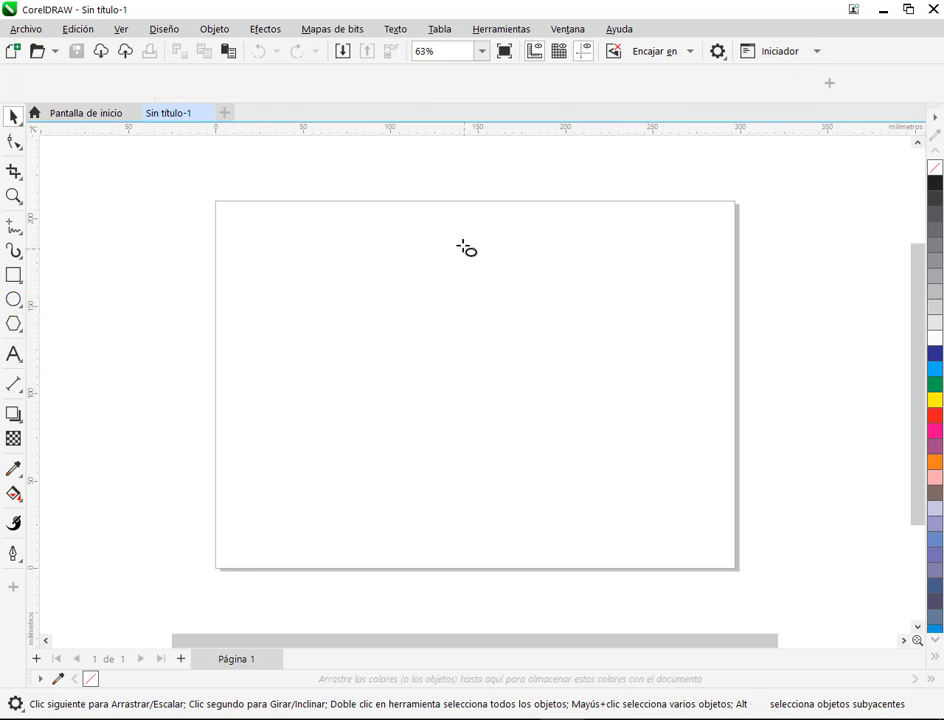
drag(266, 247, 336, 322)
drag(573, 262, 615, 302)
click(12, 118)
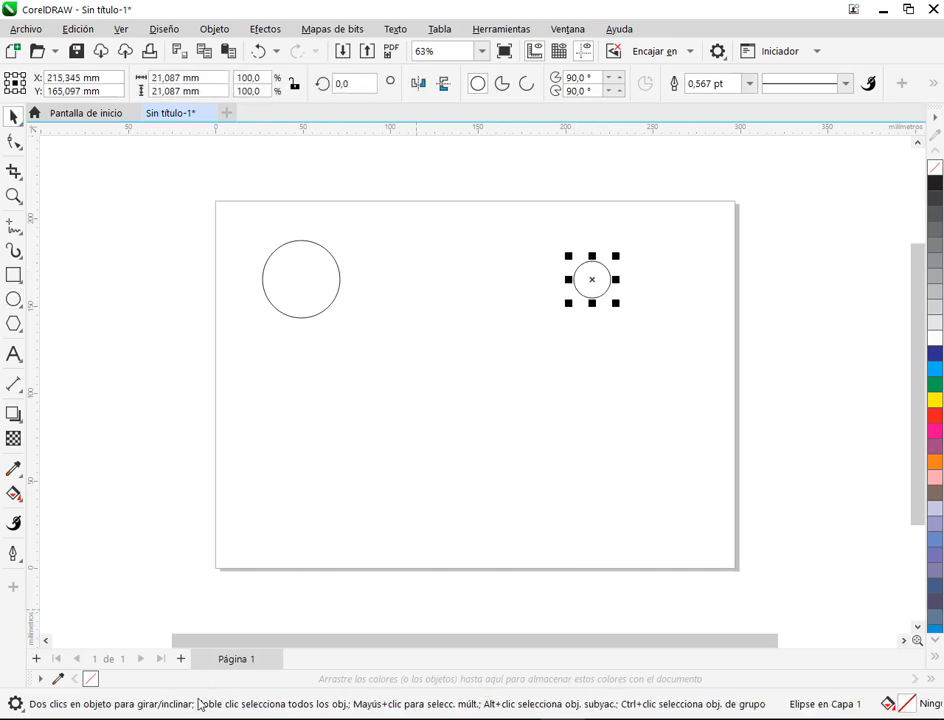
Step: Check the Práctica 28 figure of the freehand path and two shaded spheres in the PDF manual, and return to CorelDRAW
click(201, 718)
scroll(550, 428, up, 10)
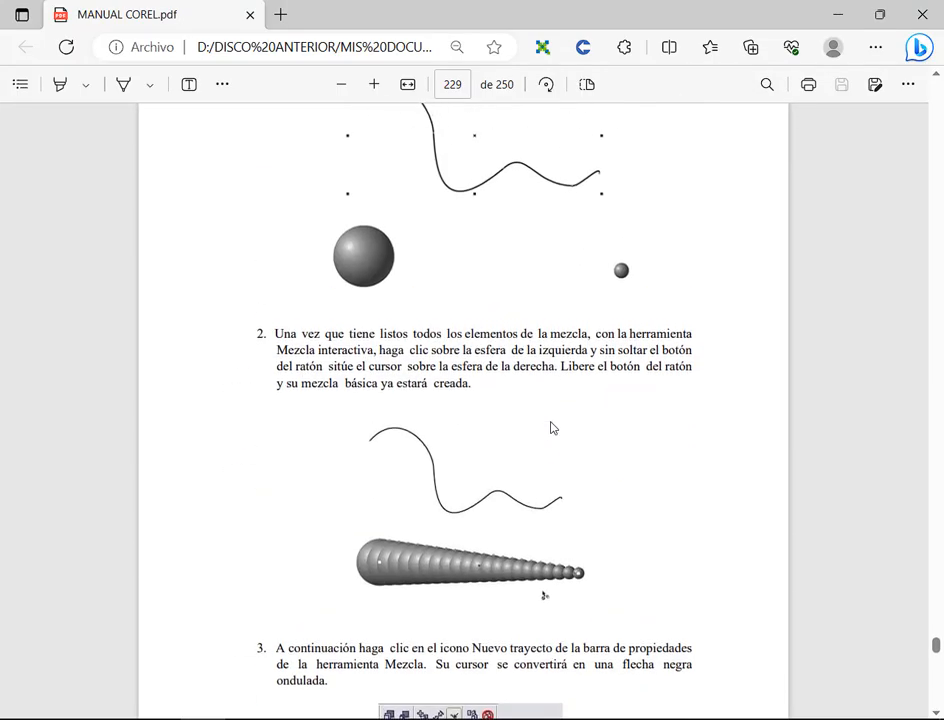
scroll(387, 334, up, 2)
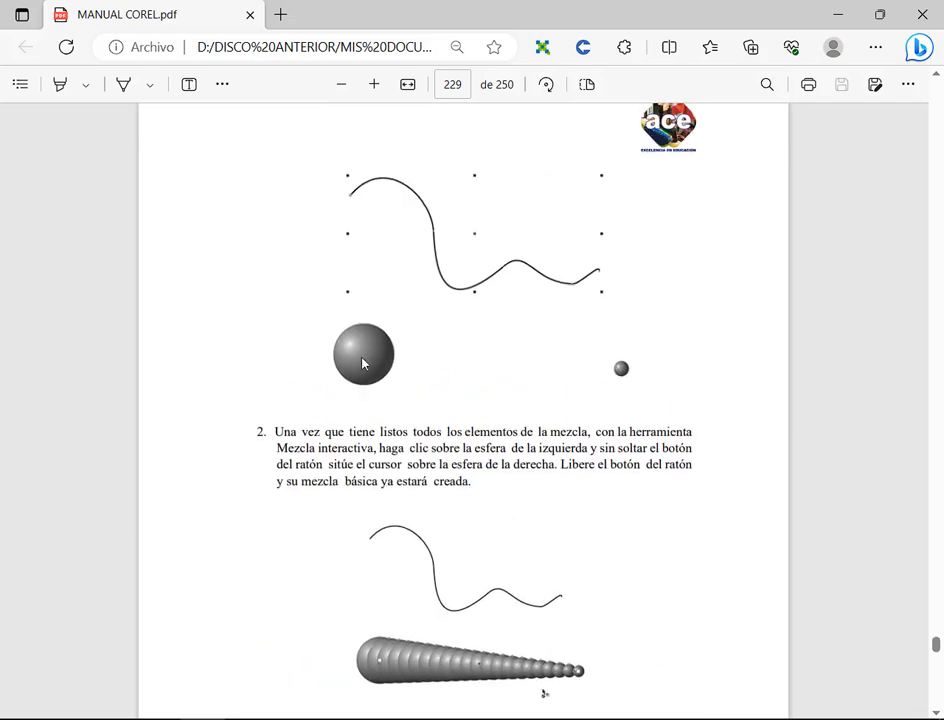
click(838, 14)
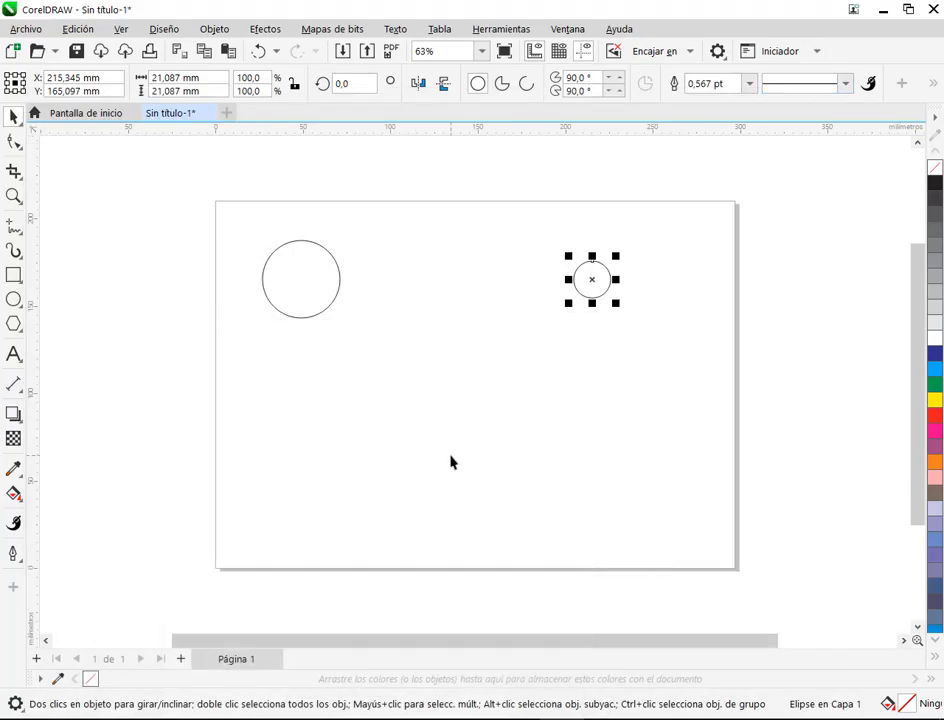
Step: Move the large circle closer to the page's upper-left corner and the small circle farther toward its upper-right corner
click(303, 283)
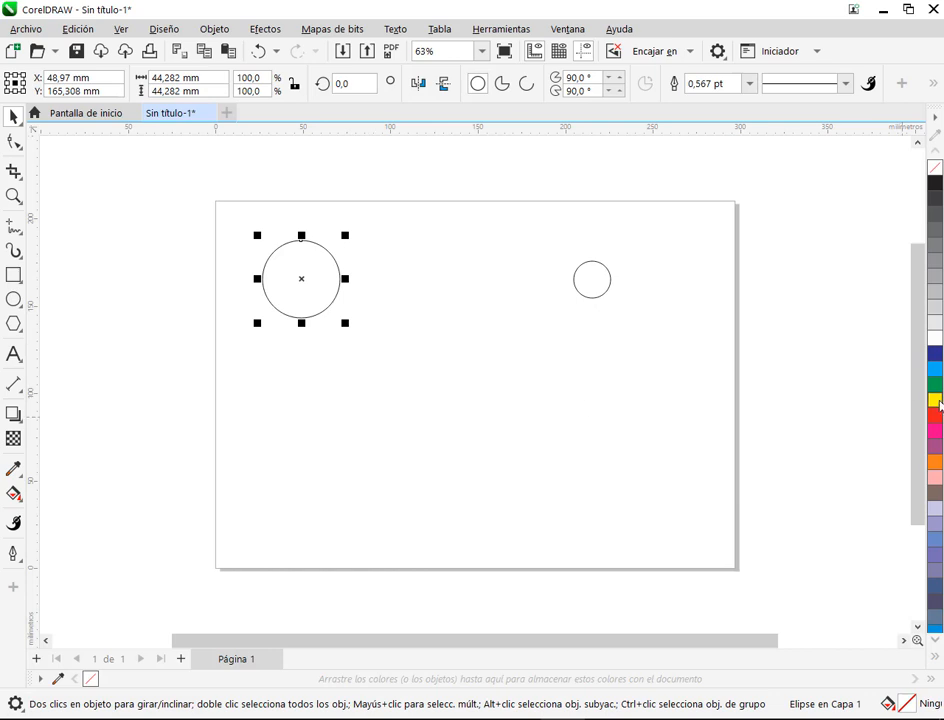
drag(330, 265, 308, 250)
drag(580, 280, 617, 261)
Step: Fill both the large and the small circle with white
drag(194, 194, 830, 369)
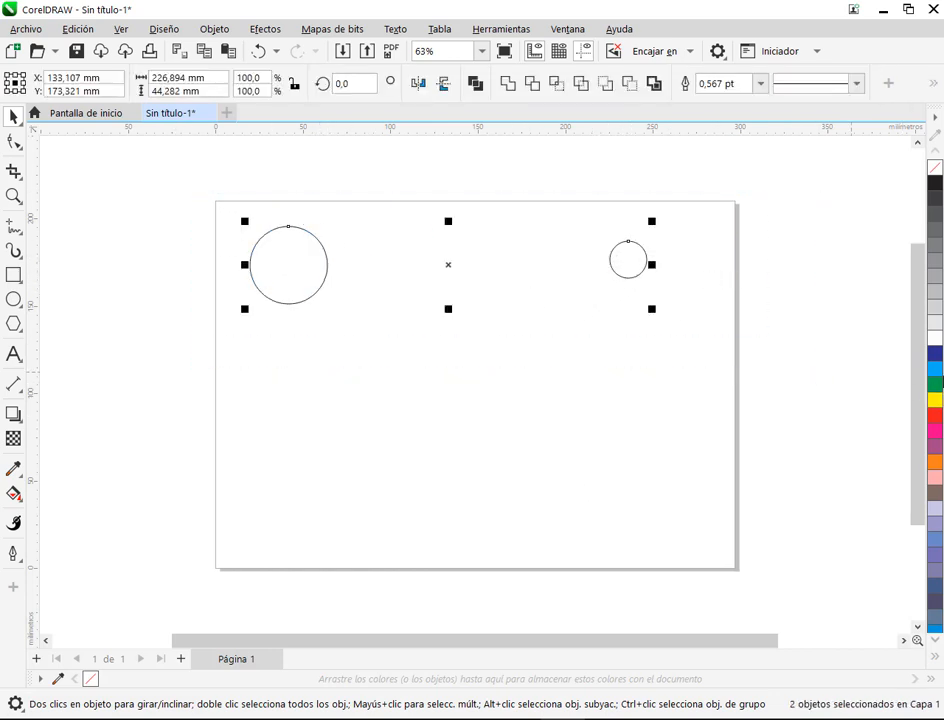
click(607, 375)
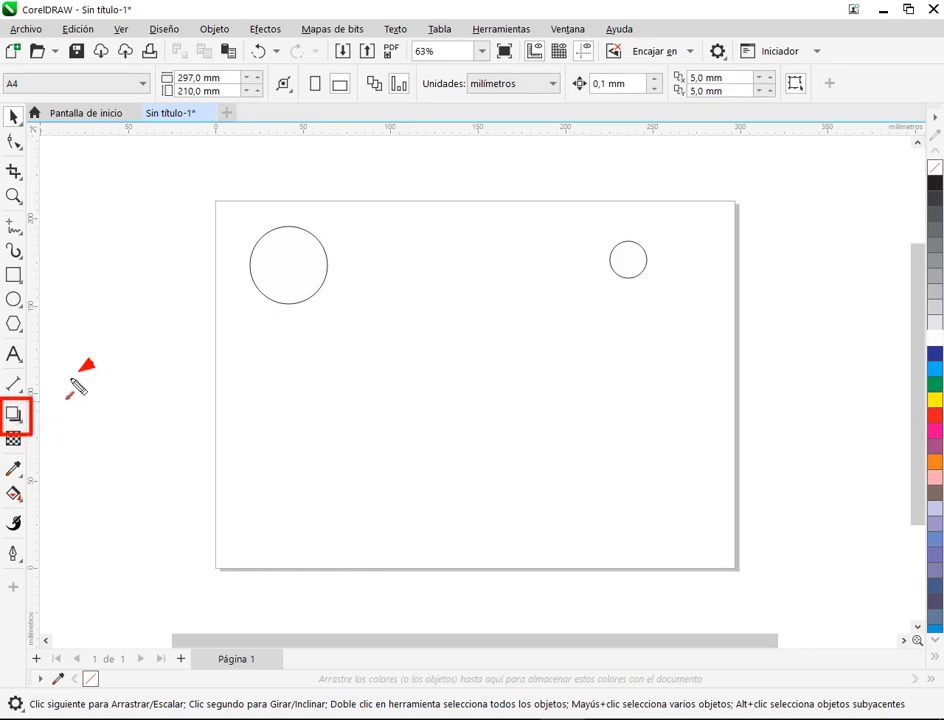
Step: Blend the large circle into the small one along a straight line with 20 steps, using the Mezclar tool
click(22, 418)
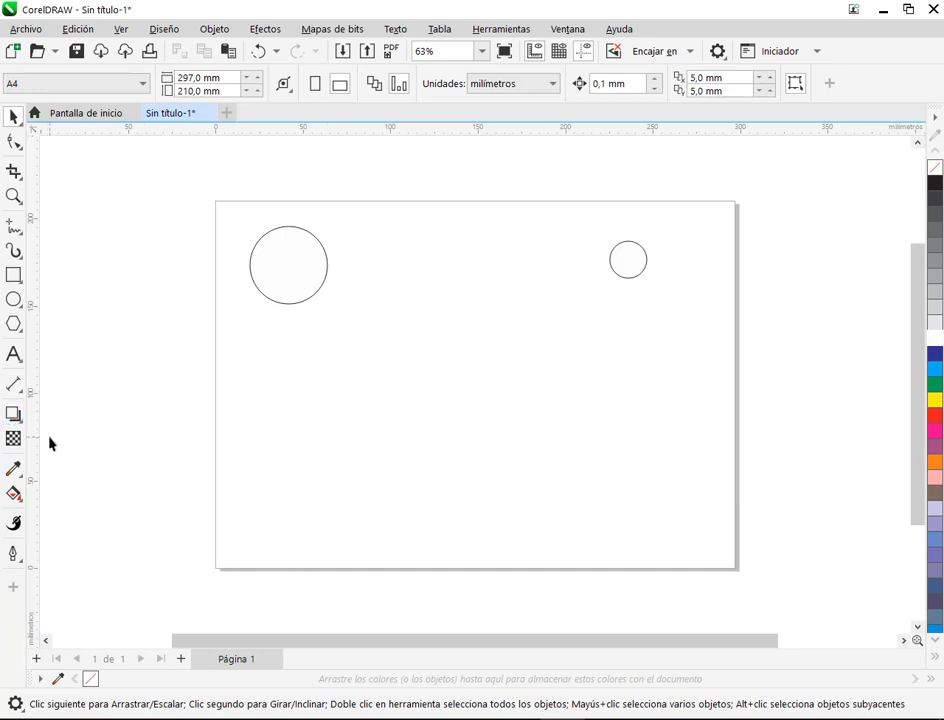
click(13, 419)
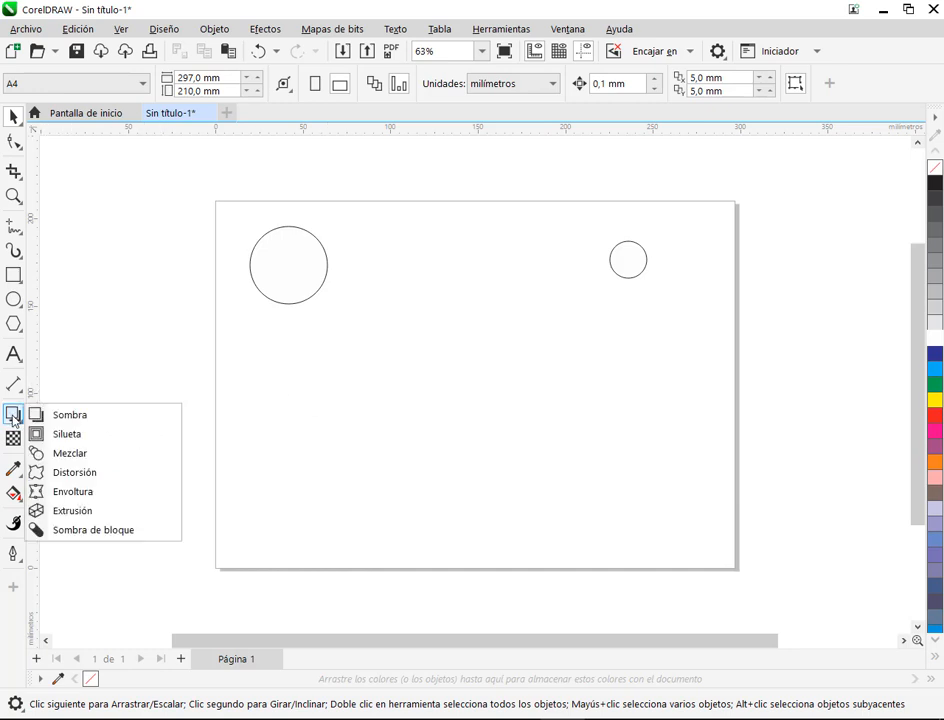
click(88, 462)
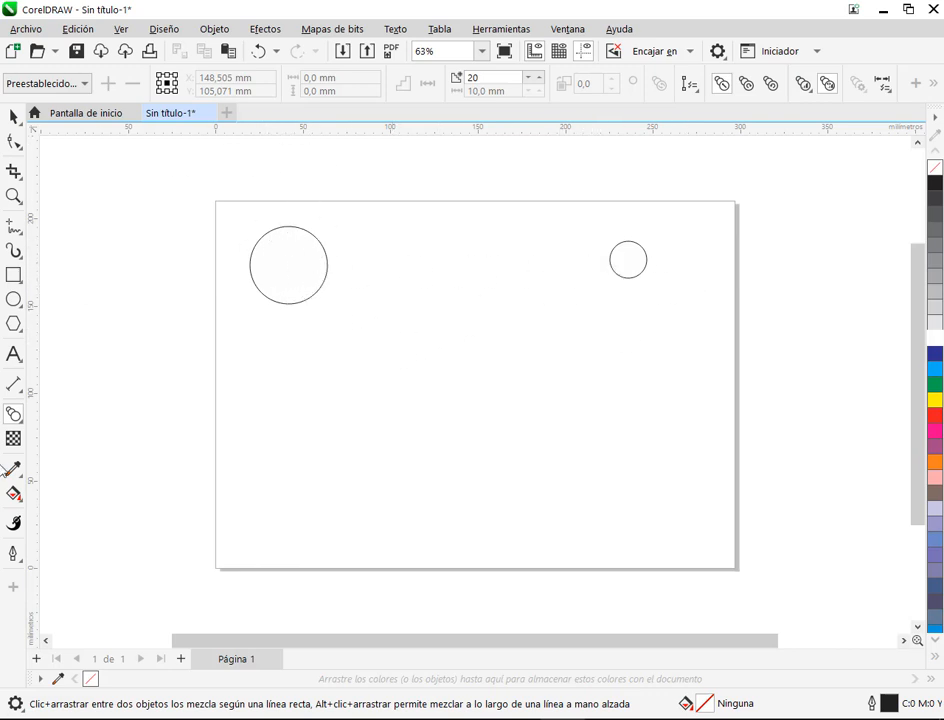
click(11, 417)
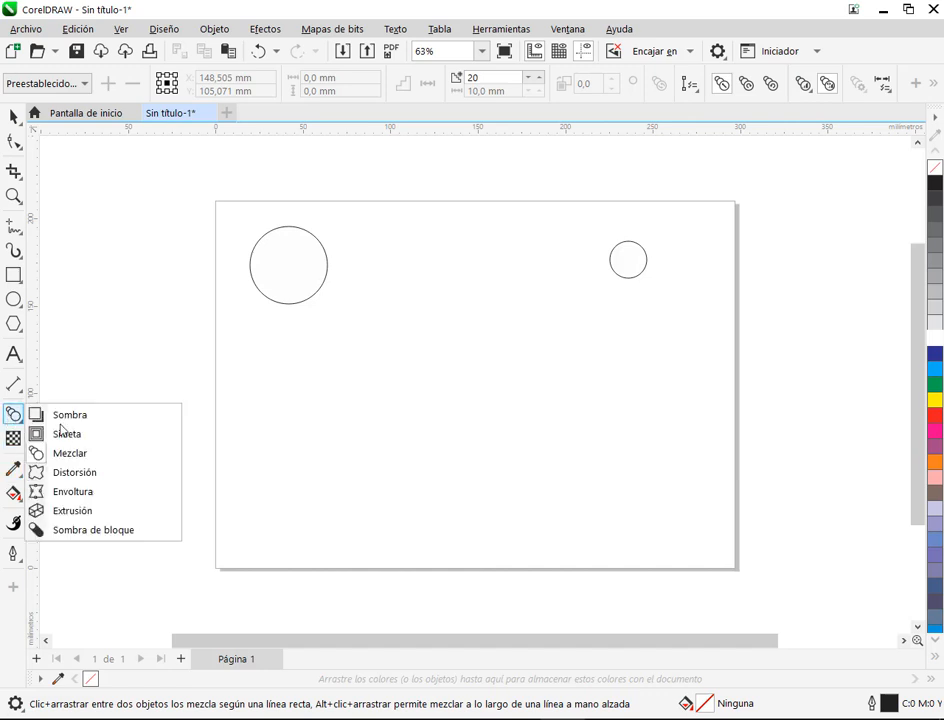
click(108, 454)
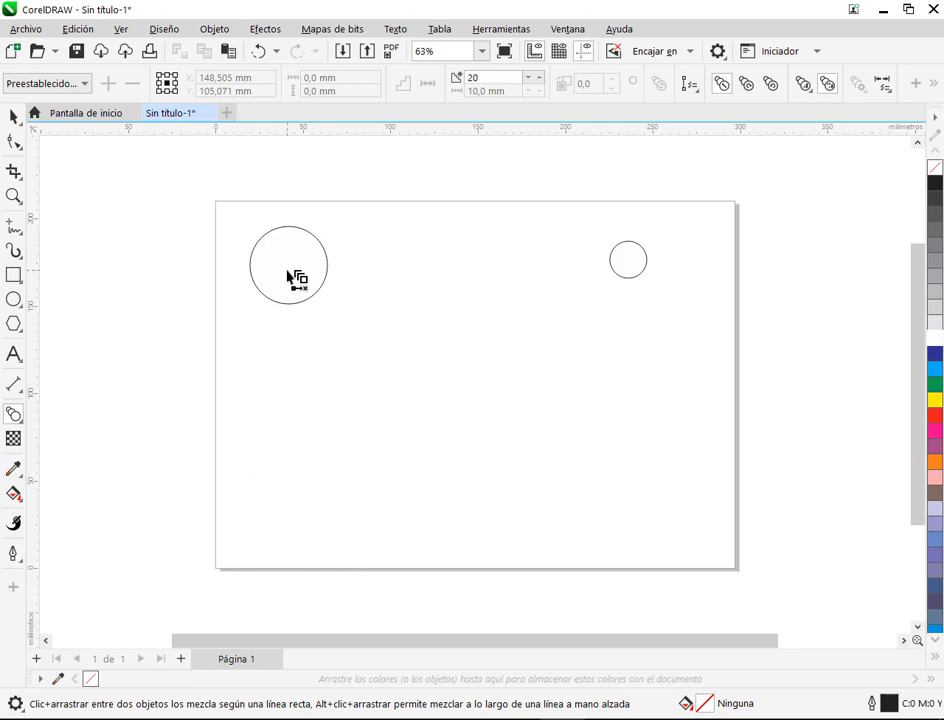
drag(288, 273, 556, 259)
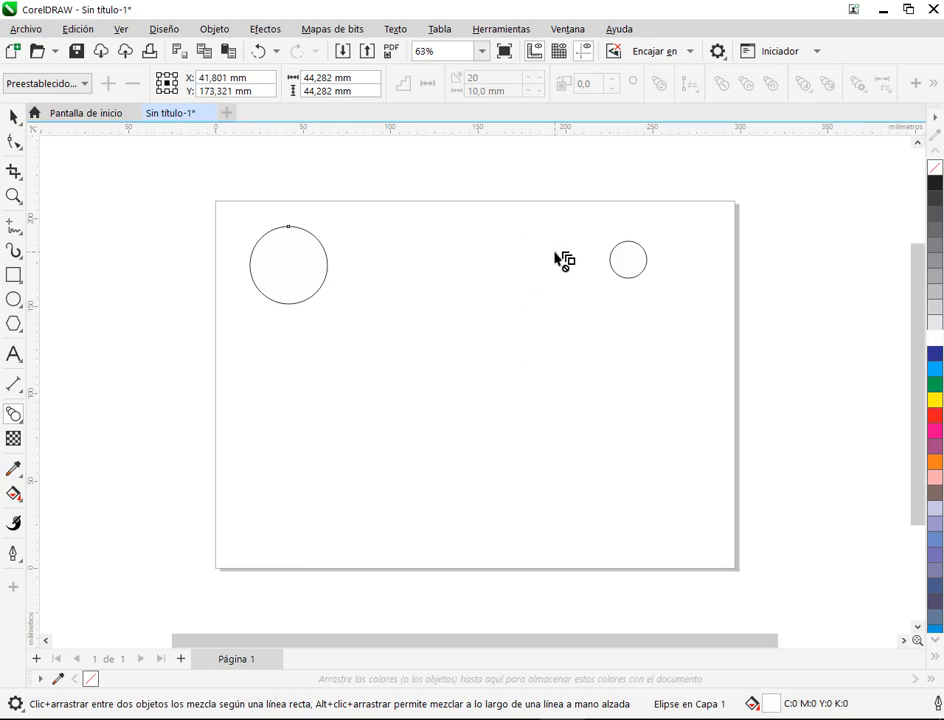
drag(326, 262, 632, 283)
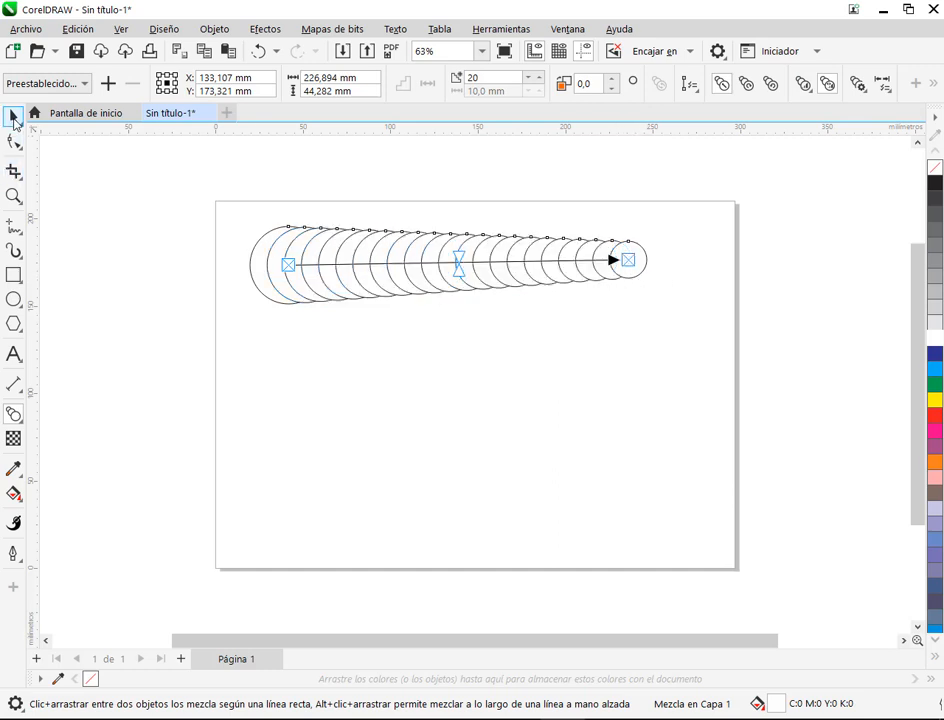
Step: Move the whole blend slightly down the page and its large end circle into the page's upper-left corner
click(13, 118)
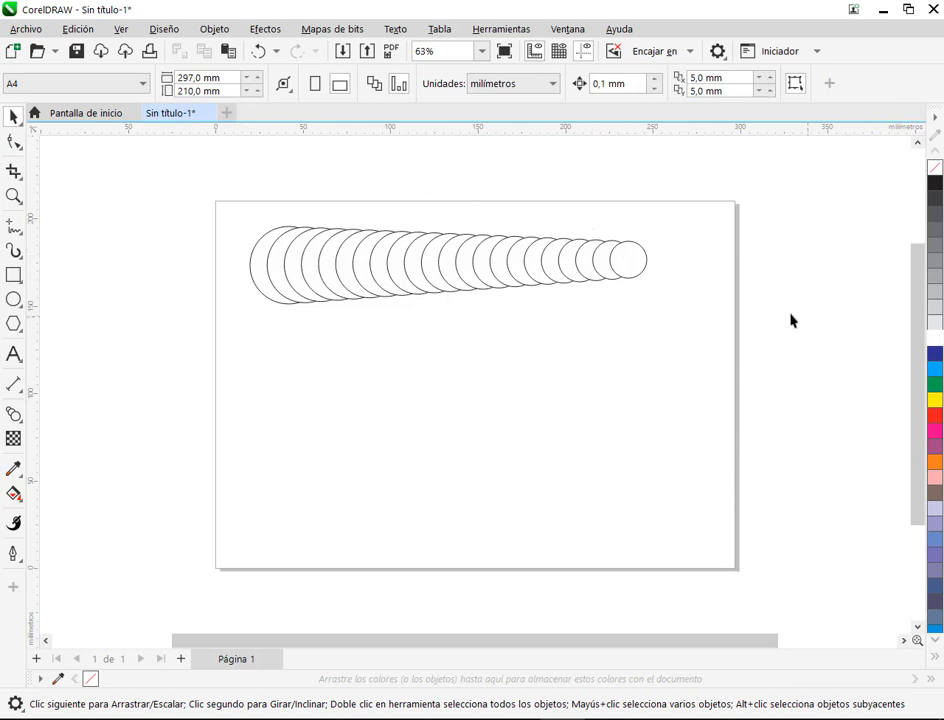
drag(480, 274, 494, 309)
click(496, 193)
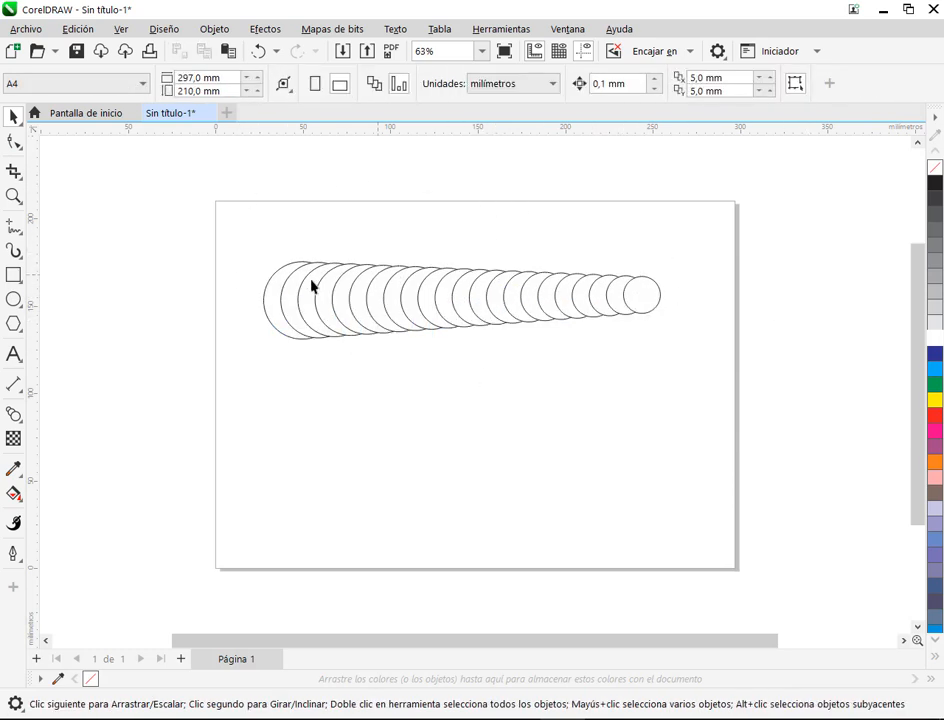
drag(279, 281, 236, 236)
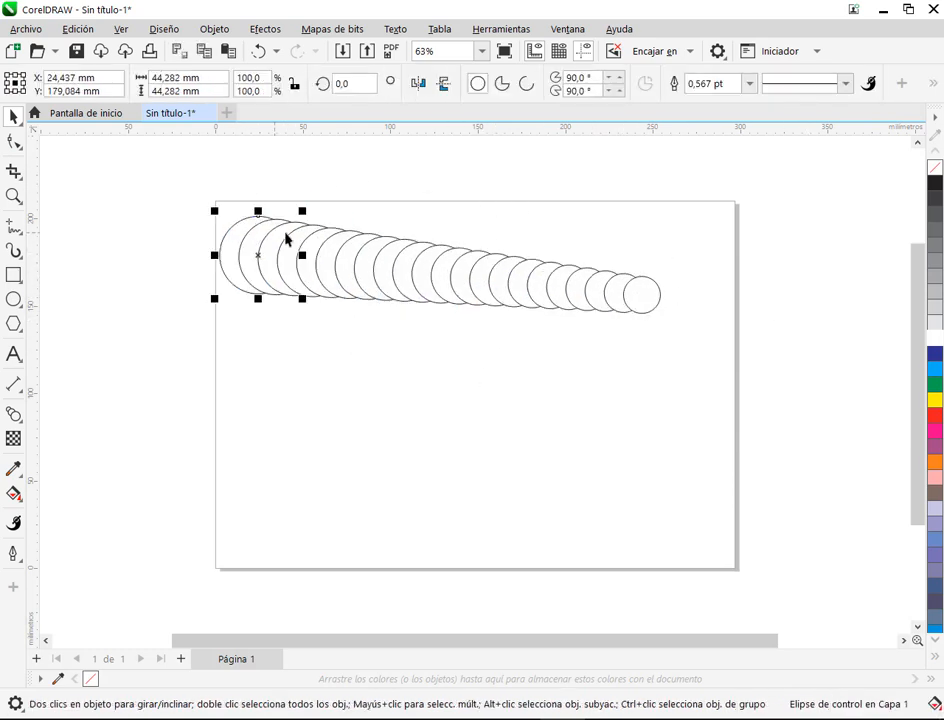
Step: Remove the fill from the small and large end circles of the blend
click(647, 298)
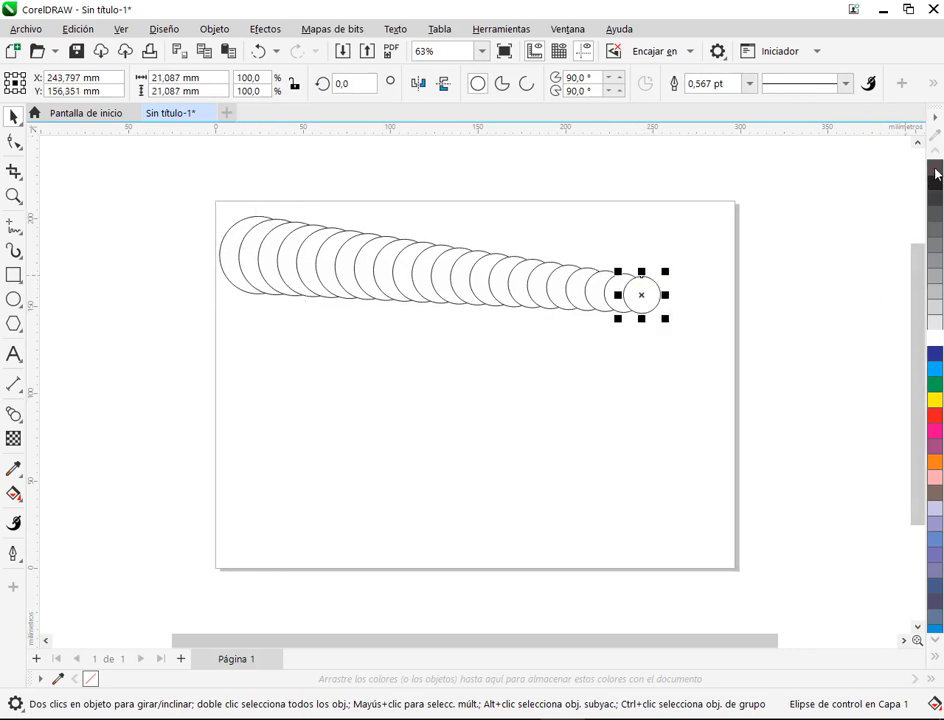
click(457, 394)
click(231, 248)
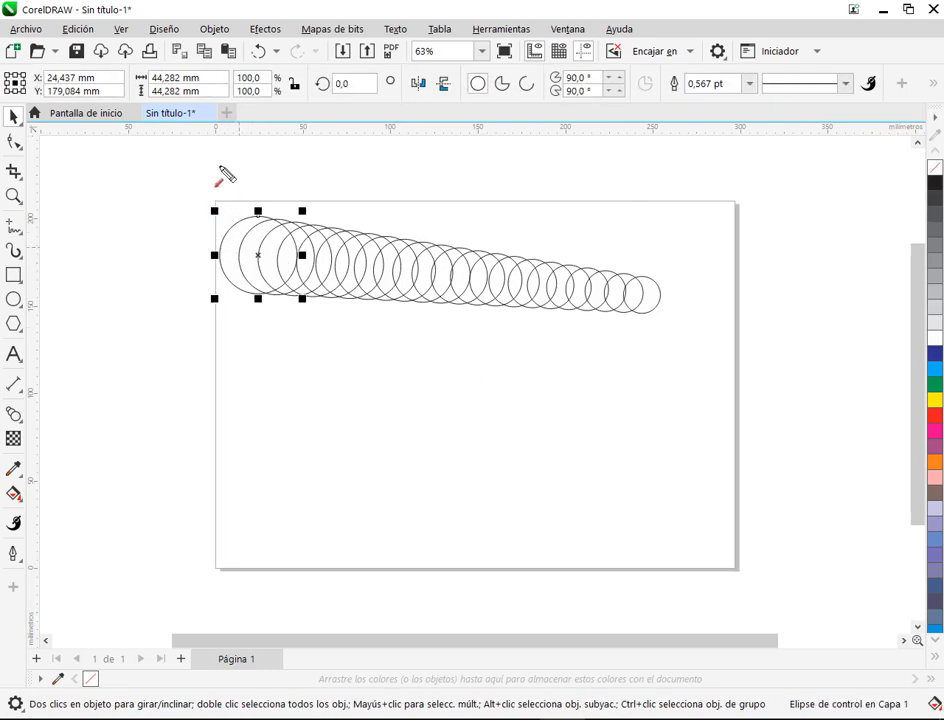
drag(219, 167, 227, 227)
drag(723, 225, 662, 289)
click(655, 305)
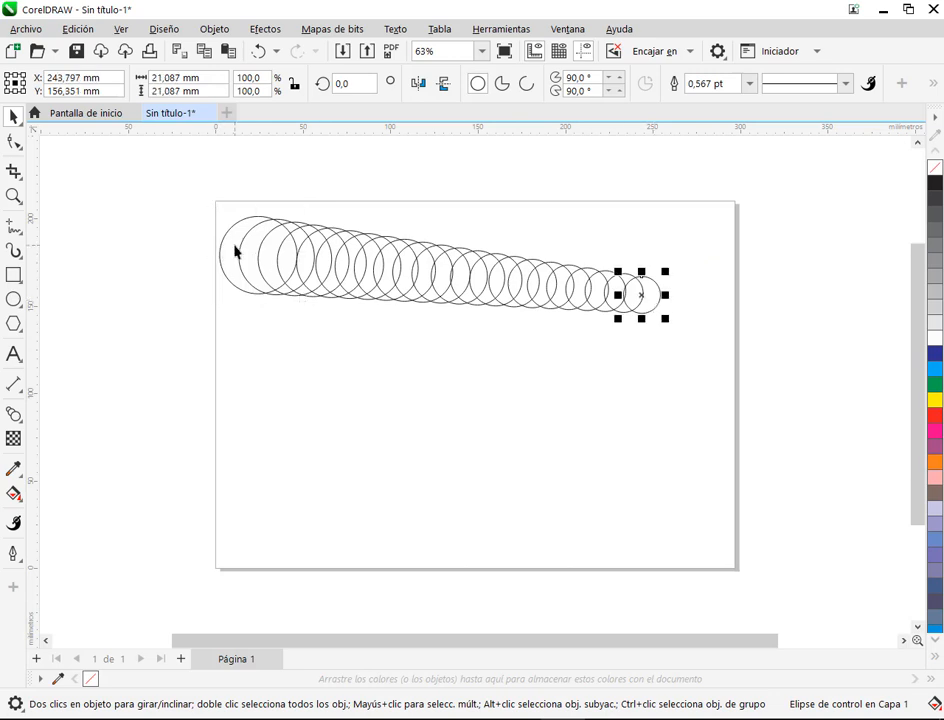
Step: Restore the white fill on both end circles of the blend
click(238, 253)
click(660, 300)
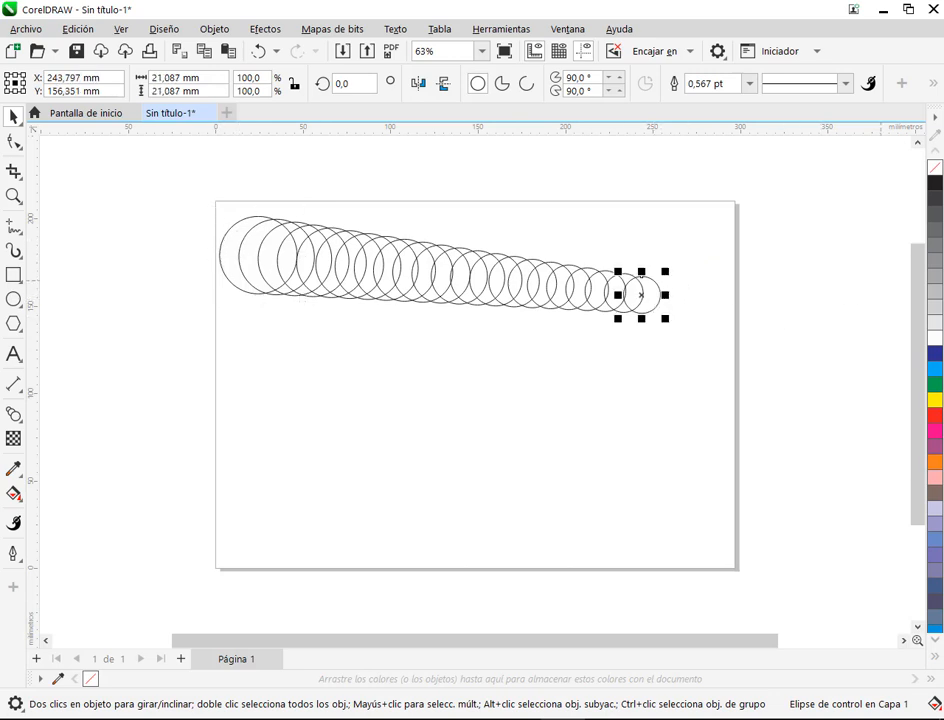
click(933, 337)
click(251, 245)
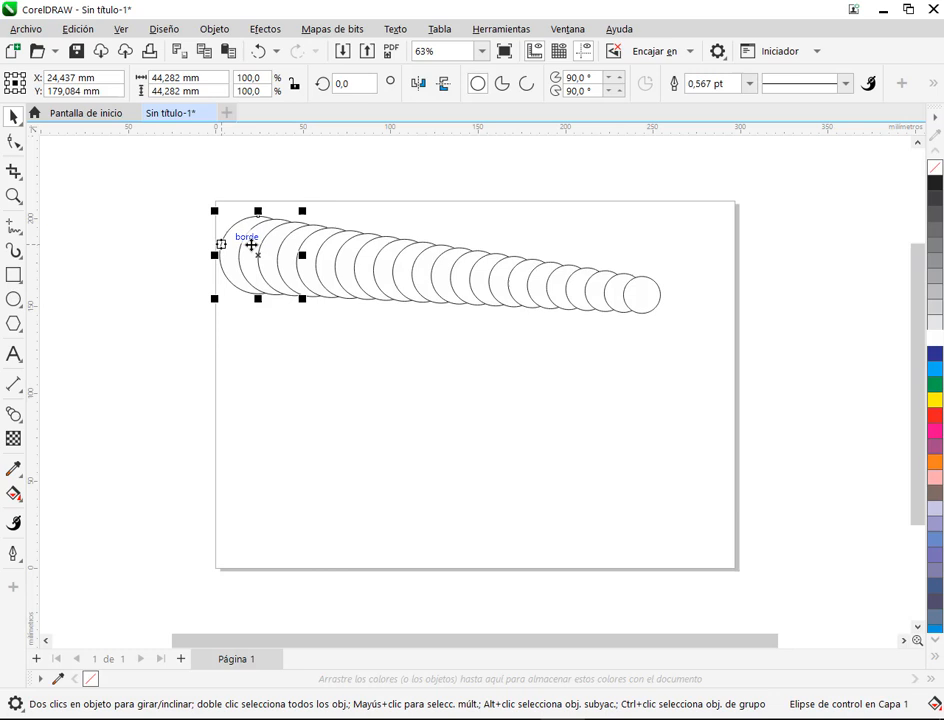
Step: Spread the blend by moving its large end circle past the page's left edge and its small end circle past the right edge
click(643, 296)
drag(647, 297, 794, 467)
drag(241, 231, 88, 171)
drag(805, 468, 847, 242)
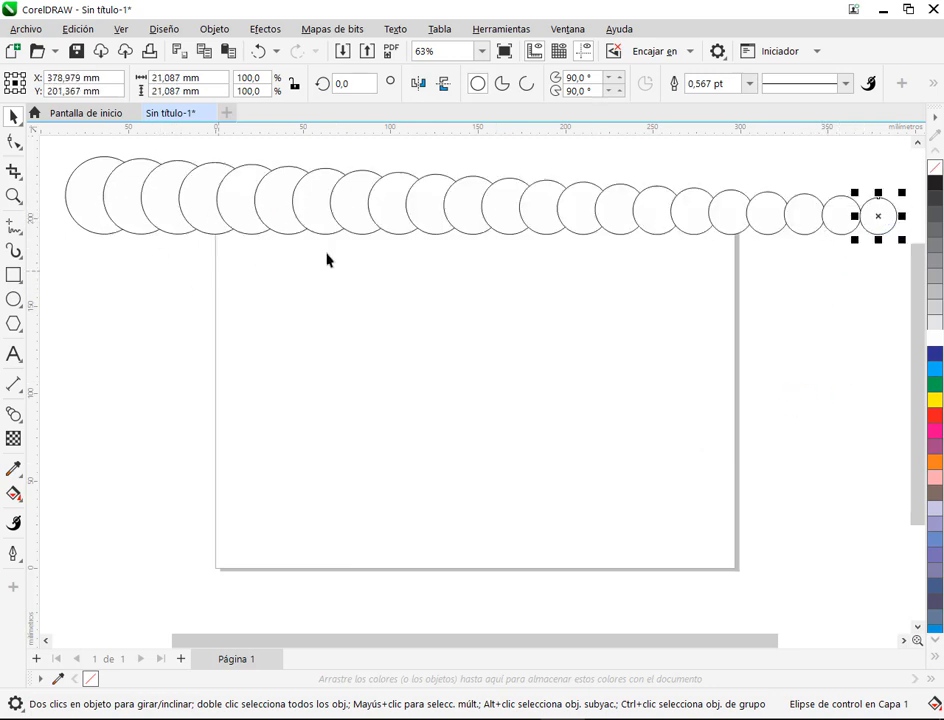
drag(70, 196, 76, 338)
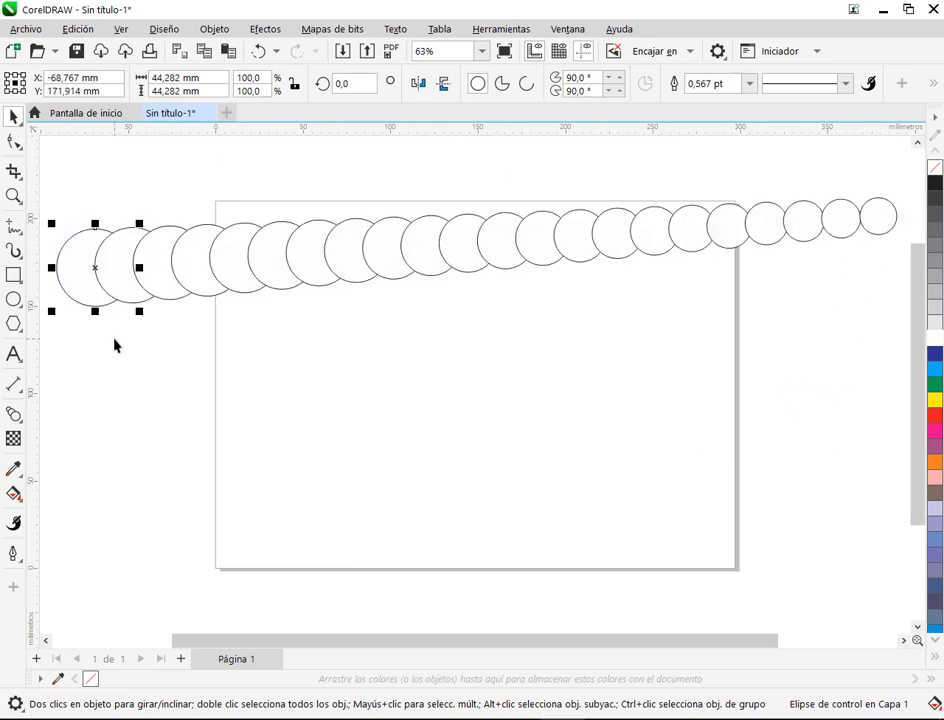
key(ctrl+alt+d)
drag(108, 389, 103, 317)
drag(838, 354, 881, 252)
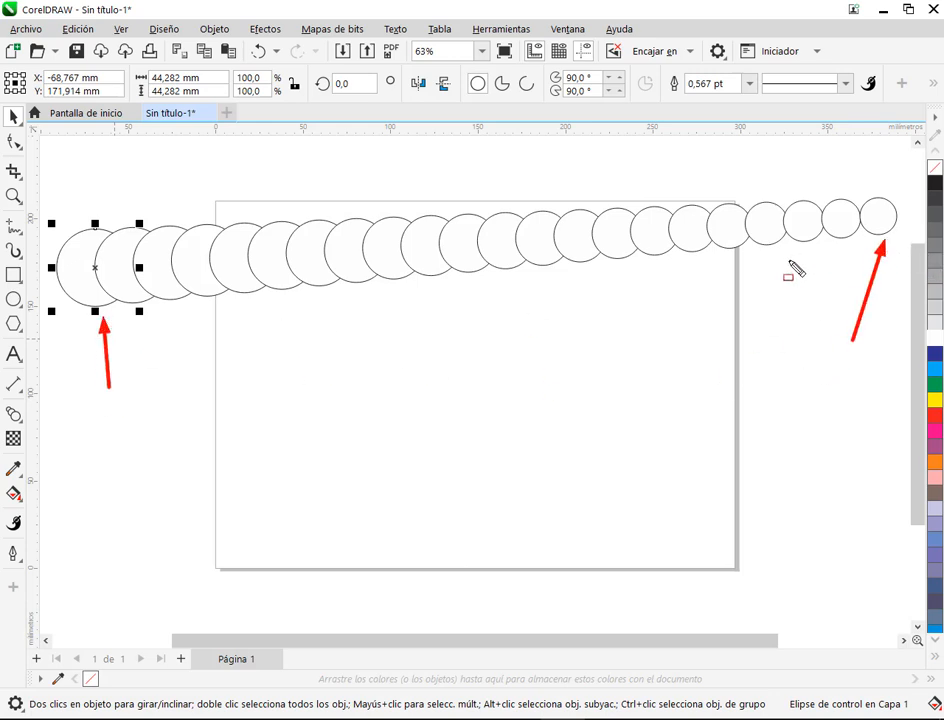
key(Escape)
click(524, 332)
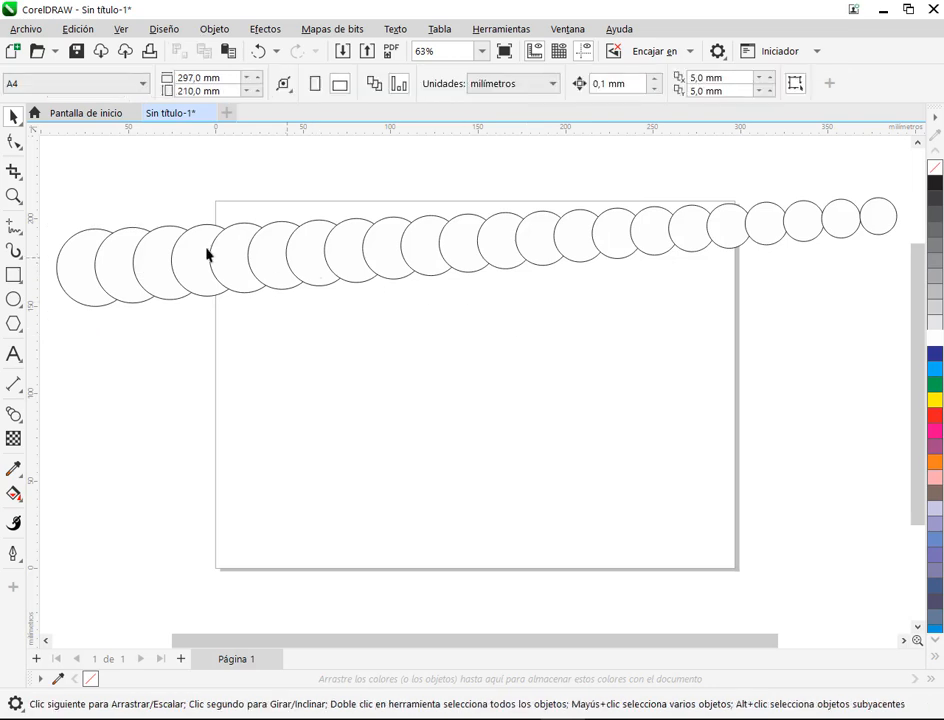
Step: Select the whole blend through one of its intermediate circles and move it slightly down
click(462, 247)
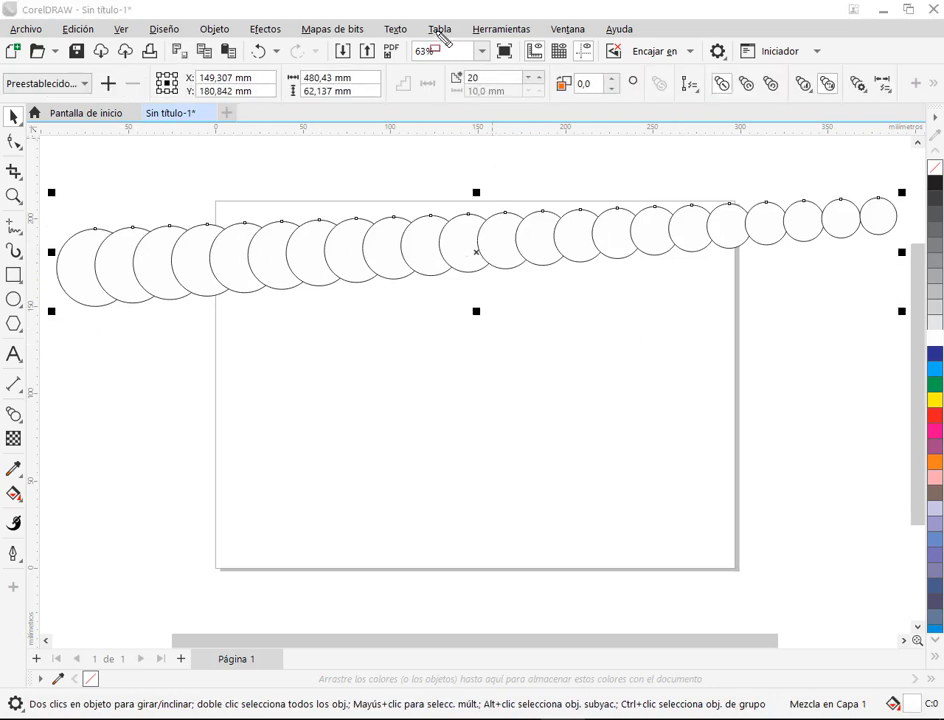
click(498, 336)
click(476, 222)
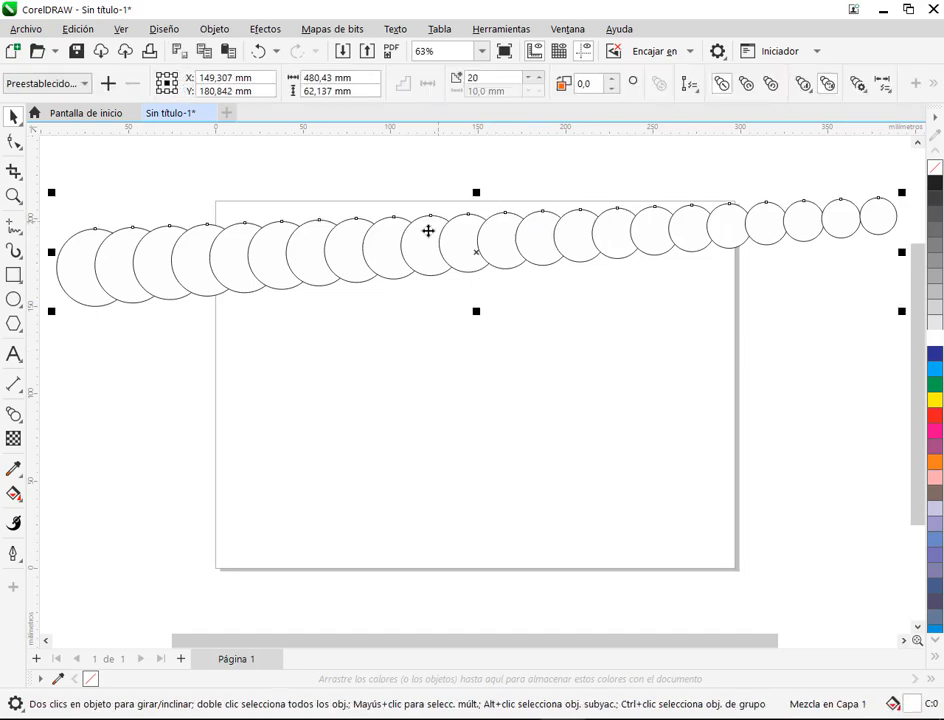
drag(534, 246, 523, 279)
click(271, 388)
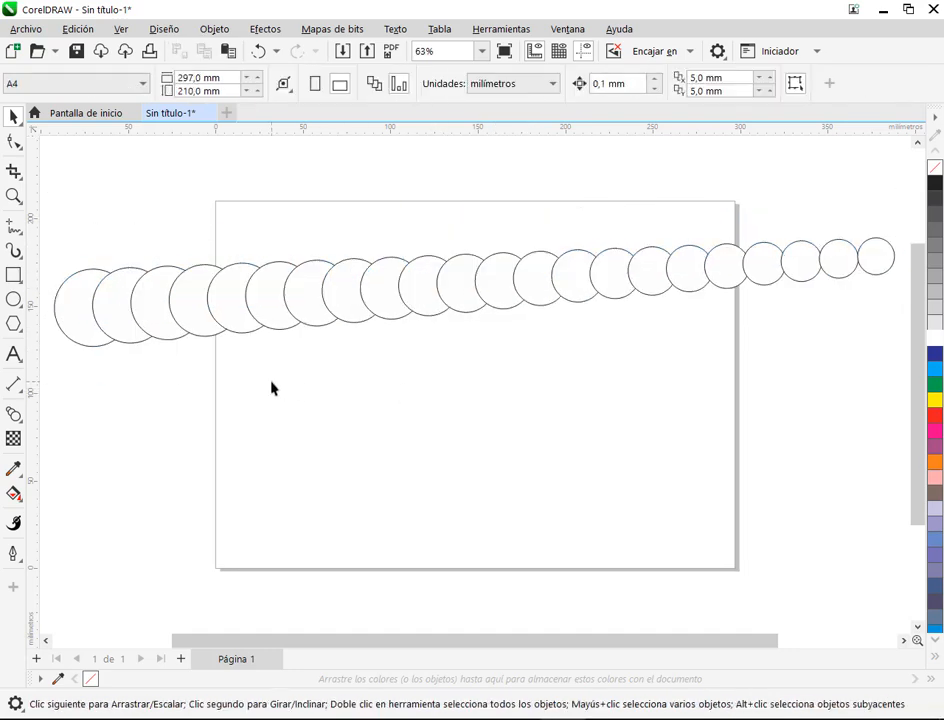
Step: Move the blend's large end circle into the page's upper-left corner and its small end circle near the lower-right corner
click(74, 334)
drag(84, 341, 257, 280)
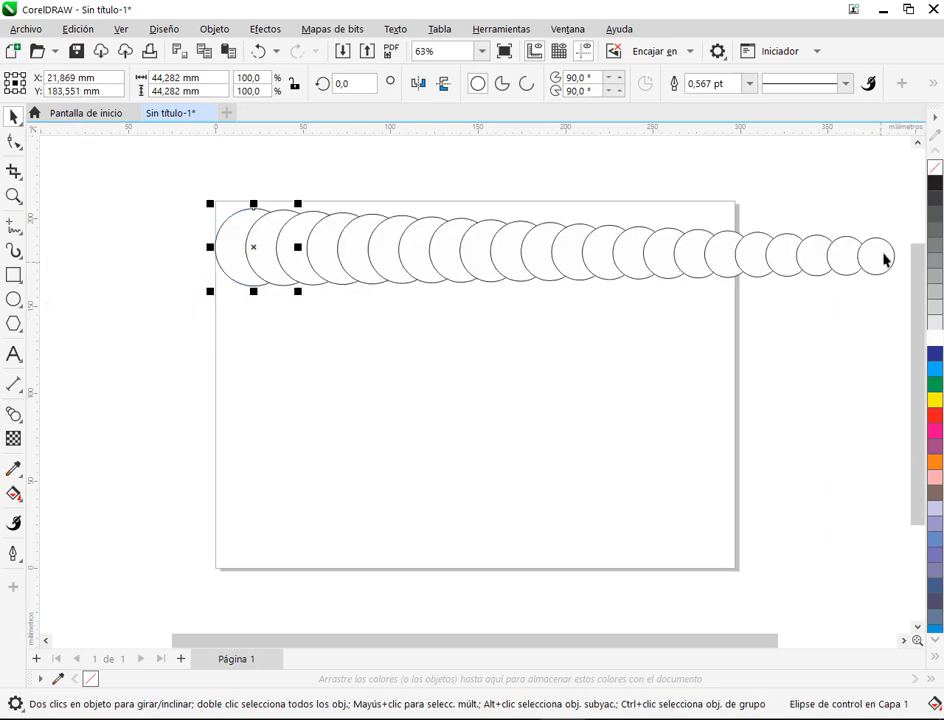
drag(884, 260, 710, 531)
Step: Reduce the number of steps in the diagonal blend to 3
click(339, 288)
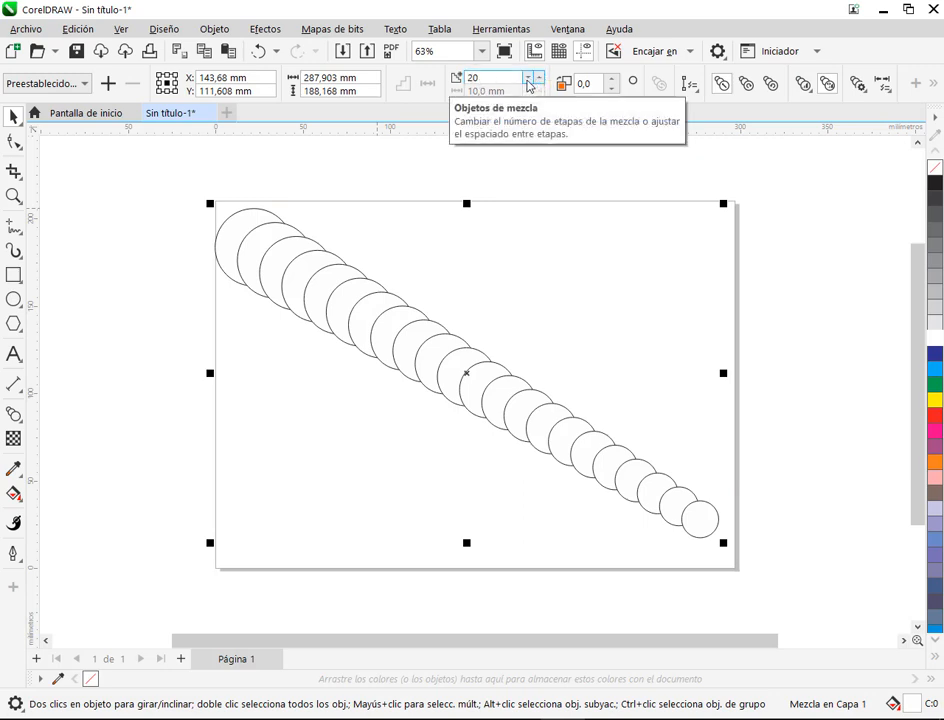
click(528, 82)
click(528, 82)
click(528, 82)
click(528, 82)
click(528, 82)
click(528, 84)
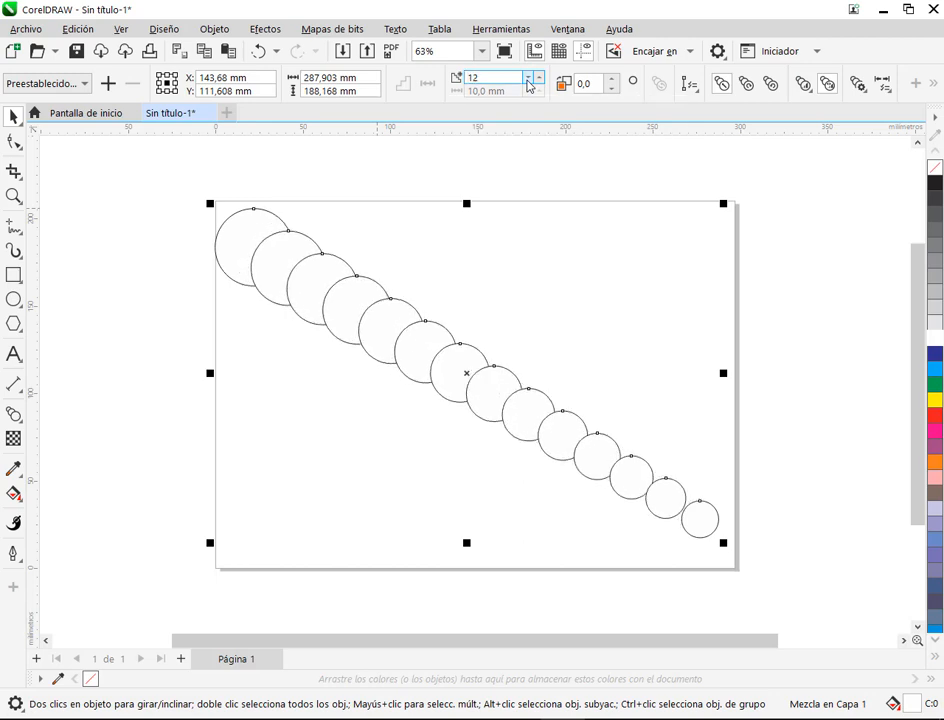
click(528, 84)
click(528, 84)
click(528, 84)
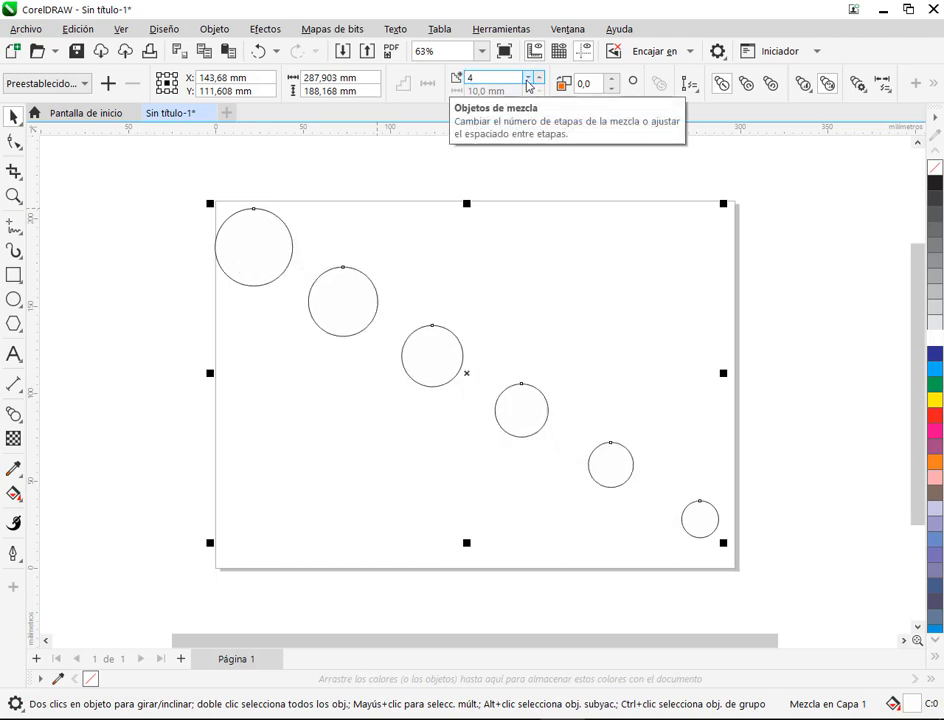
click(528, 84)
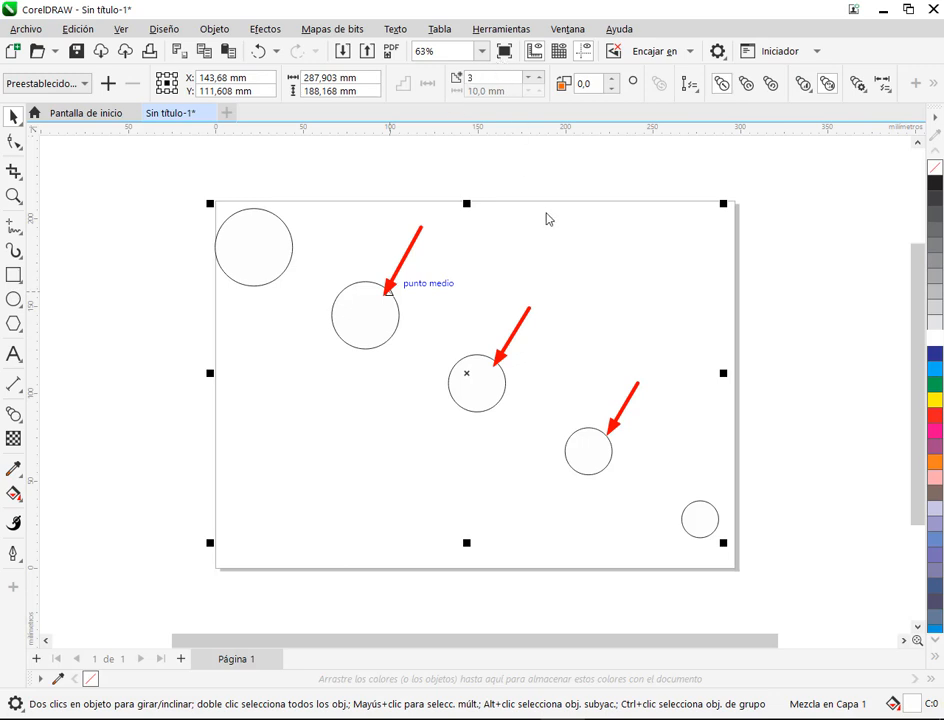
Step: Try the blend with 8 steps, and bring the number of steps down to 4
click(539, 77)
click(539, 77)
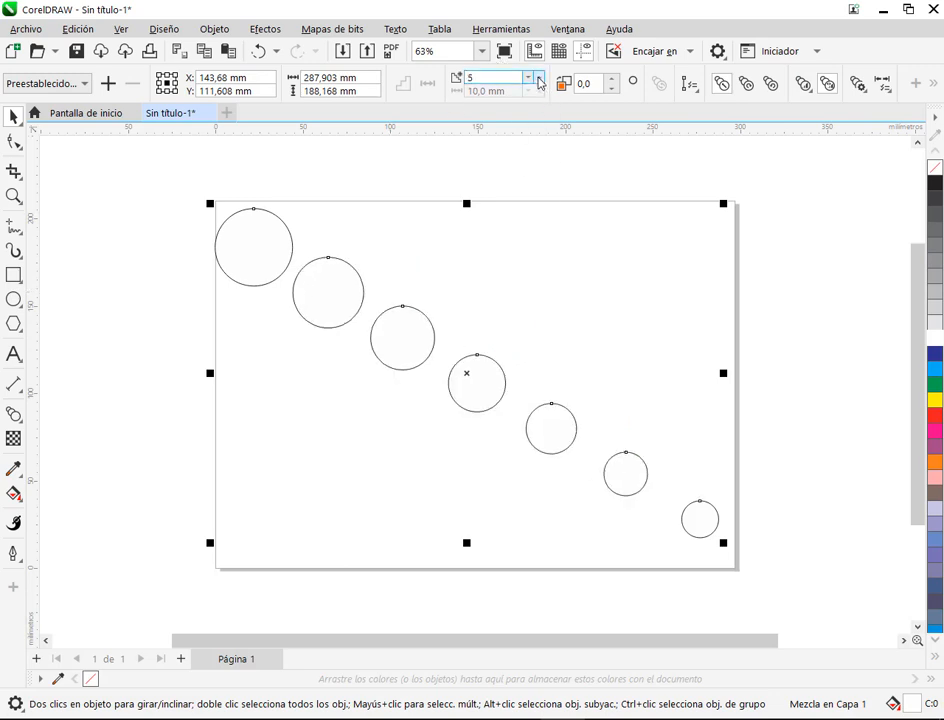
click(539, 77)
click(539, 77)
click(539, 77)
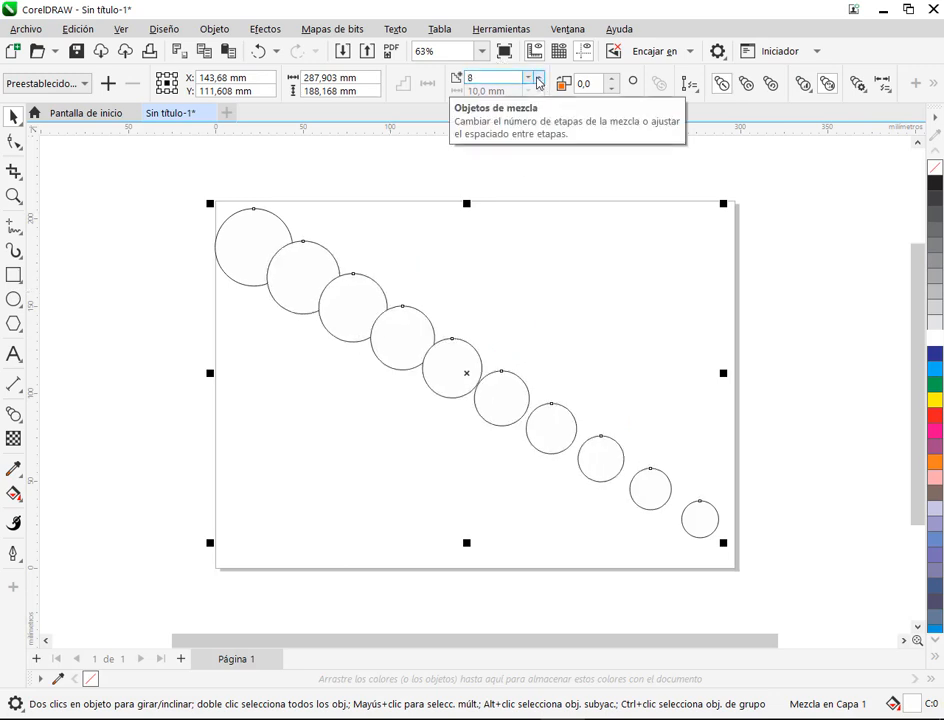
click(528, 78)
click(528, 78)
click(528, 78)
click(528, 78)
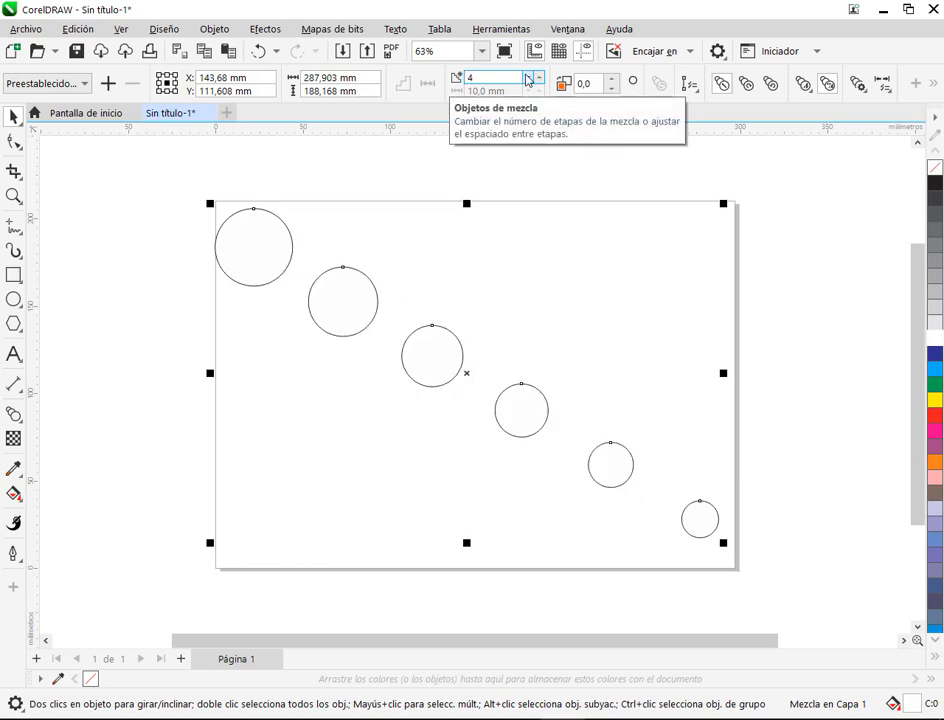
Step: Raise the number of blend steps to 14, and move the small end circle up to about the page's mid-height
click(539, 78)
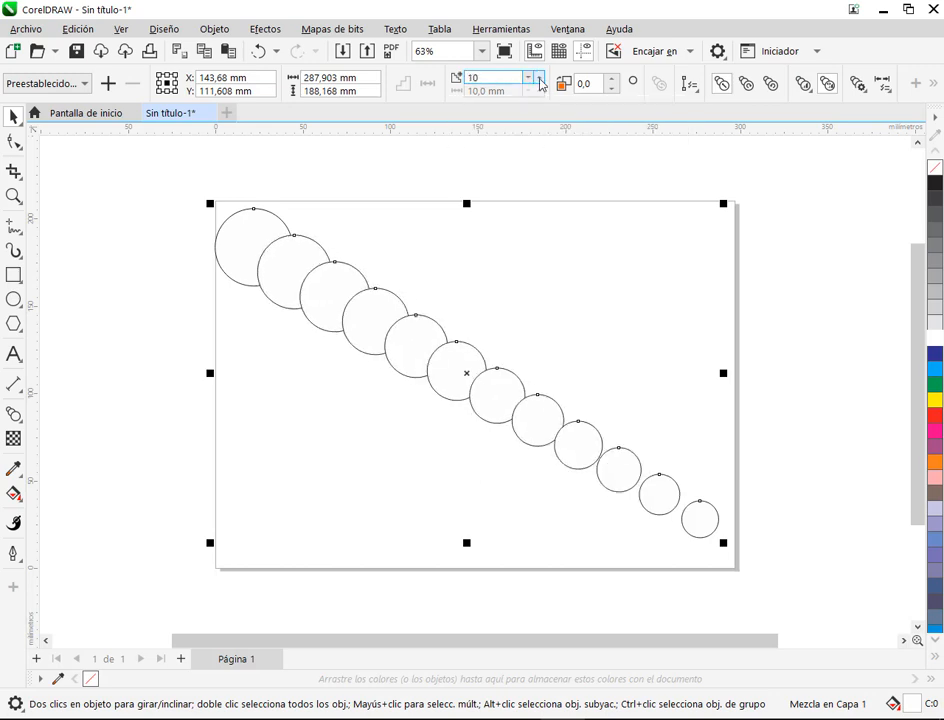
click(561, 278)
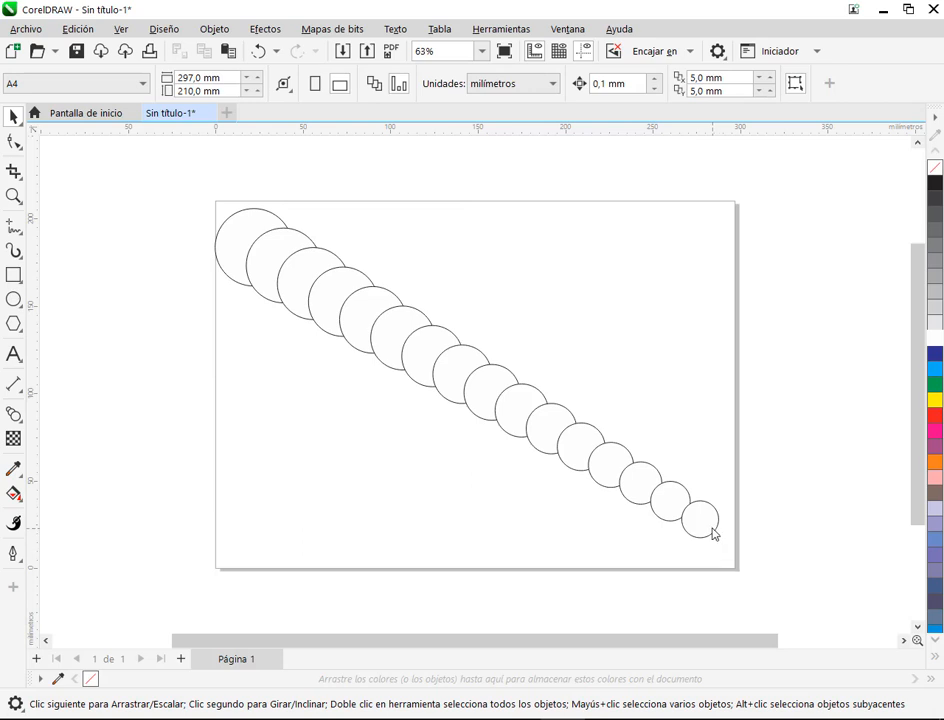
drag(712, 533, 699, 405)
click(229, 235)
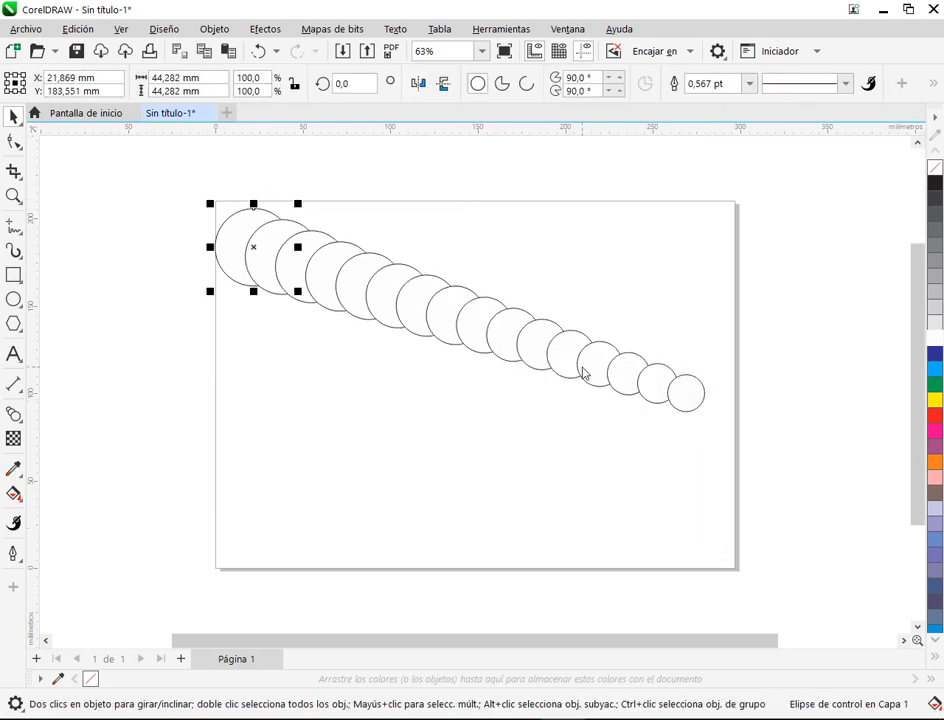
Step: Fill the blend's large end circle with cyan, and move its small end circle level with it, filled with green
click(936, 370)
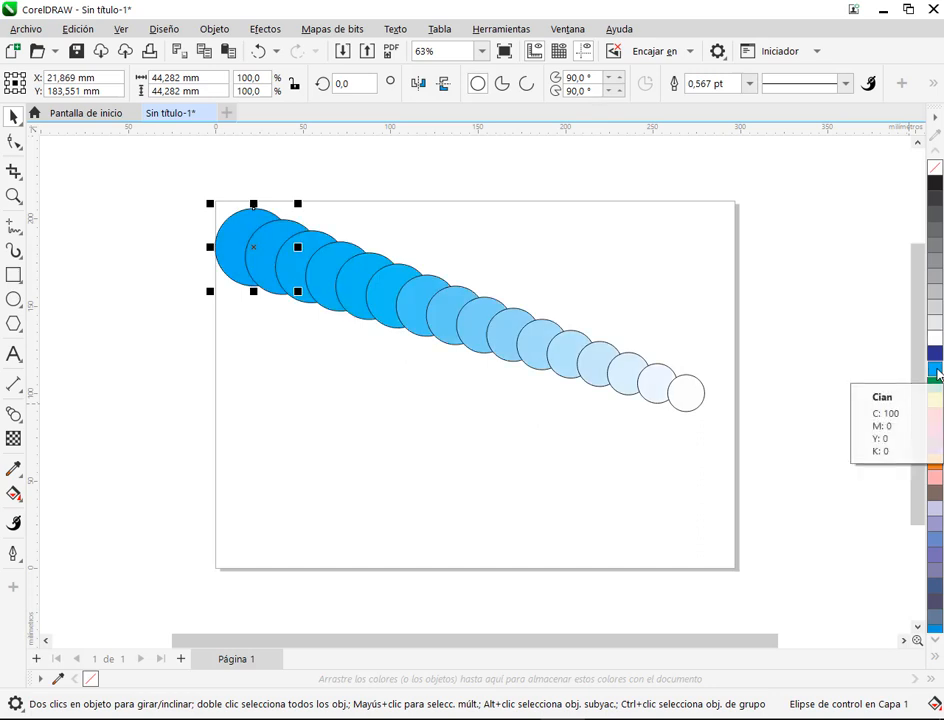
click(700, 393)
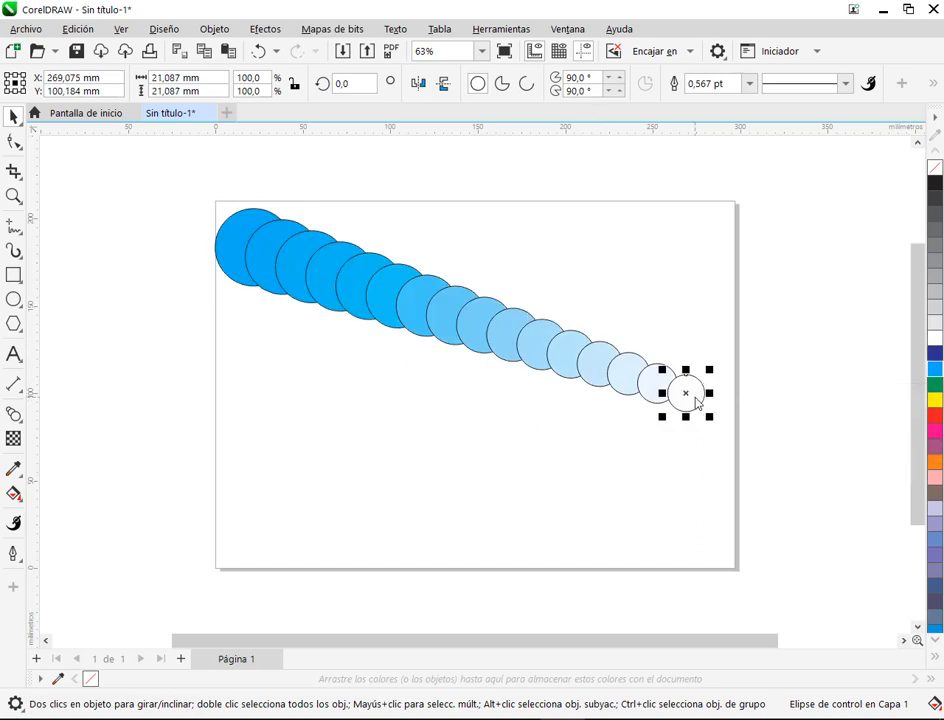
drag(697, 398, 714, 272)
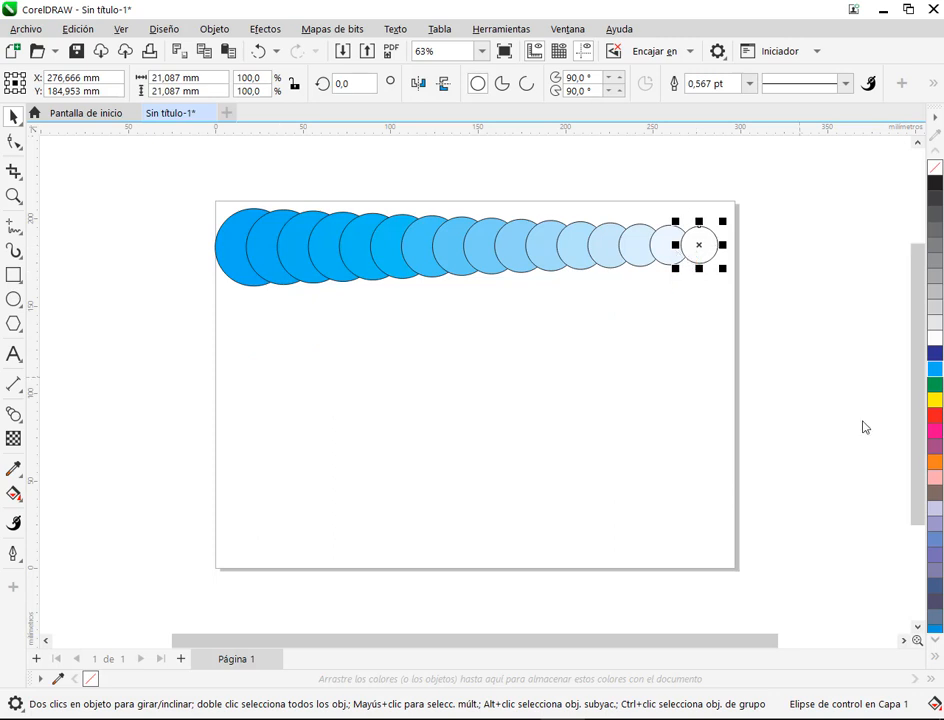
click(936, 385)
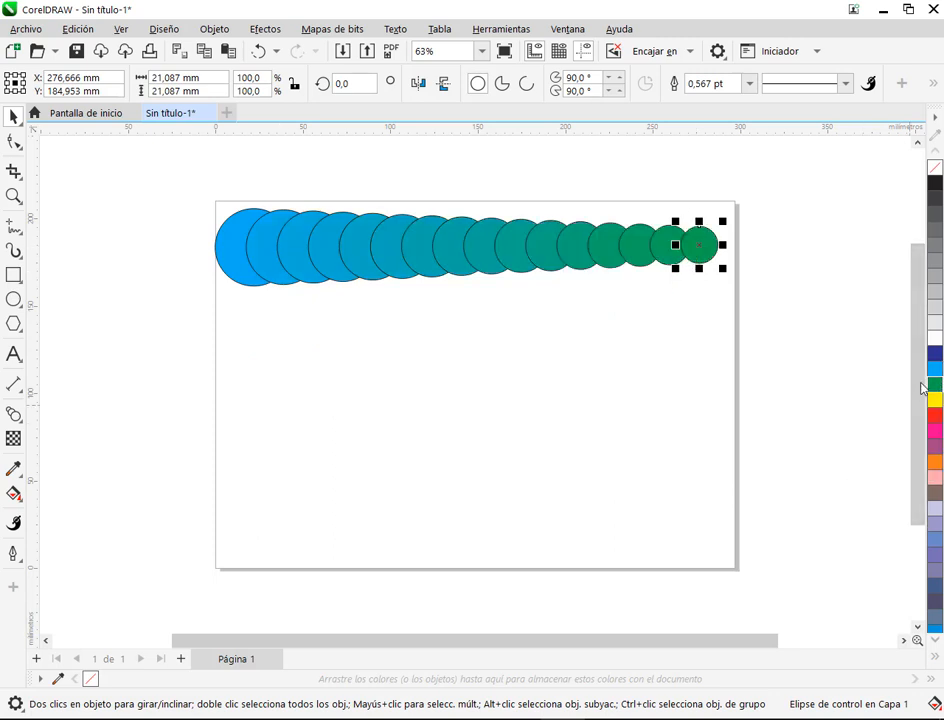
Step: Nudge the whole circle blend slightly up and to the right along the page's upper edge
click(457, 289)
click(238, 266)
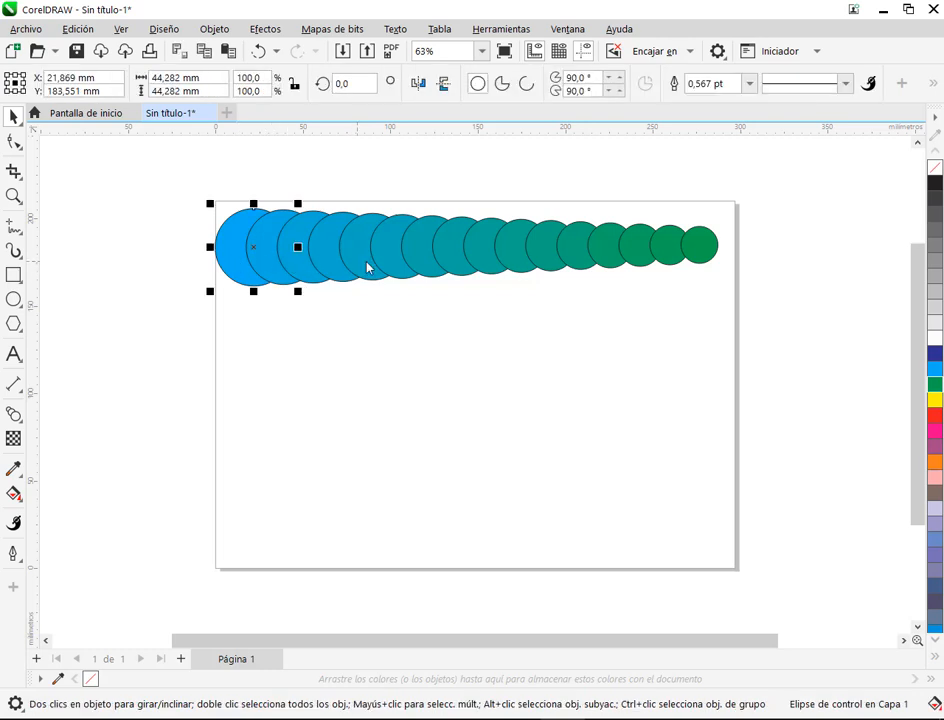
click(676, 347)
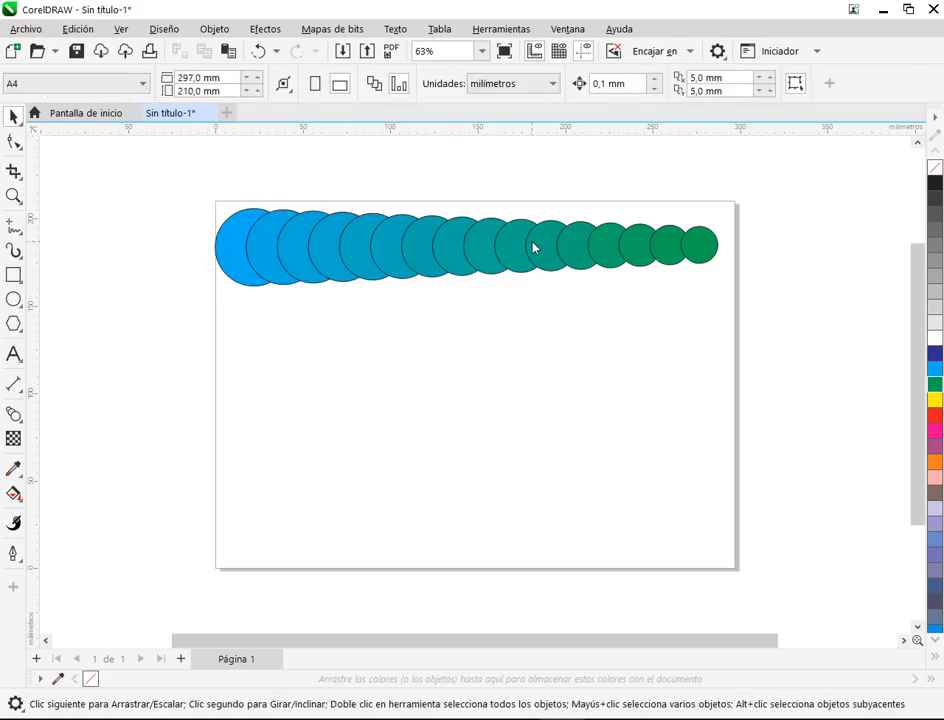
drag(535, 247, 540, 244)
click(518, 335)
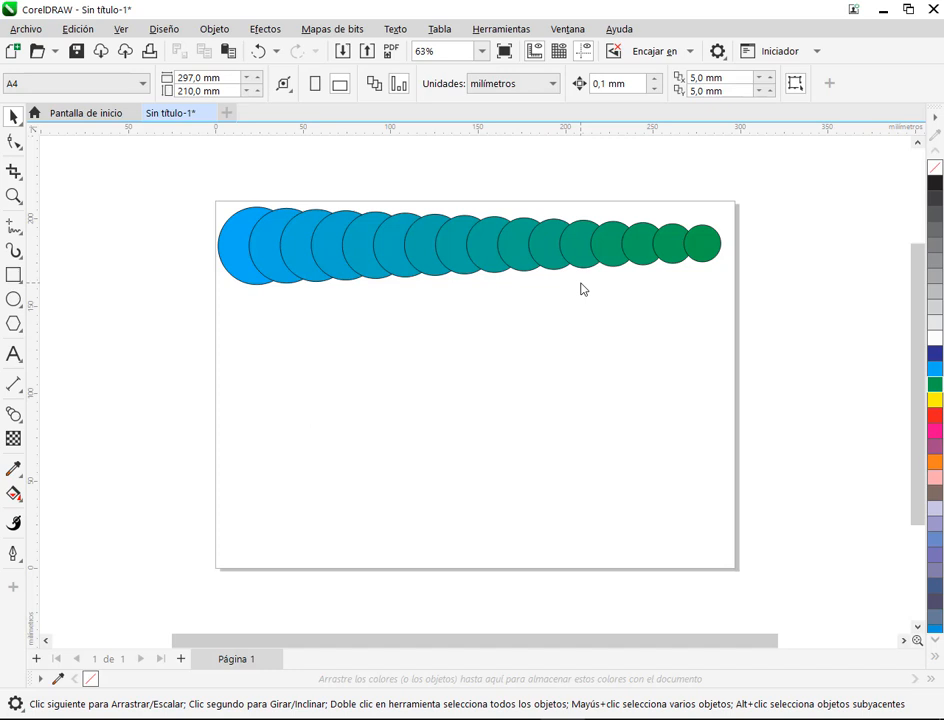
Step: Draw a five-pointed star about 54 by 51 mm below the large end of the circle blend
click(16, 327)
click(72, 341)
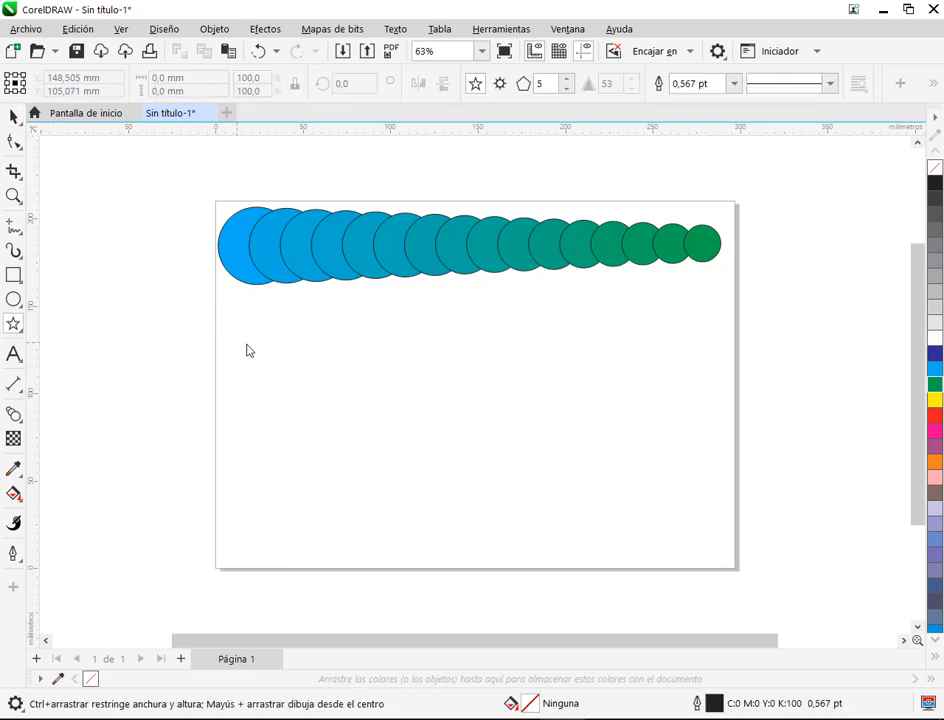
drag(254, 334, 358, 433)
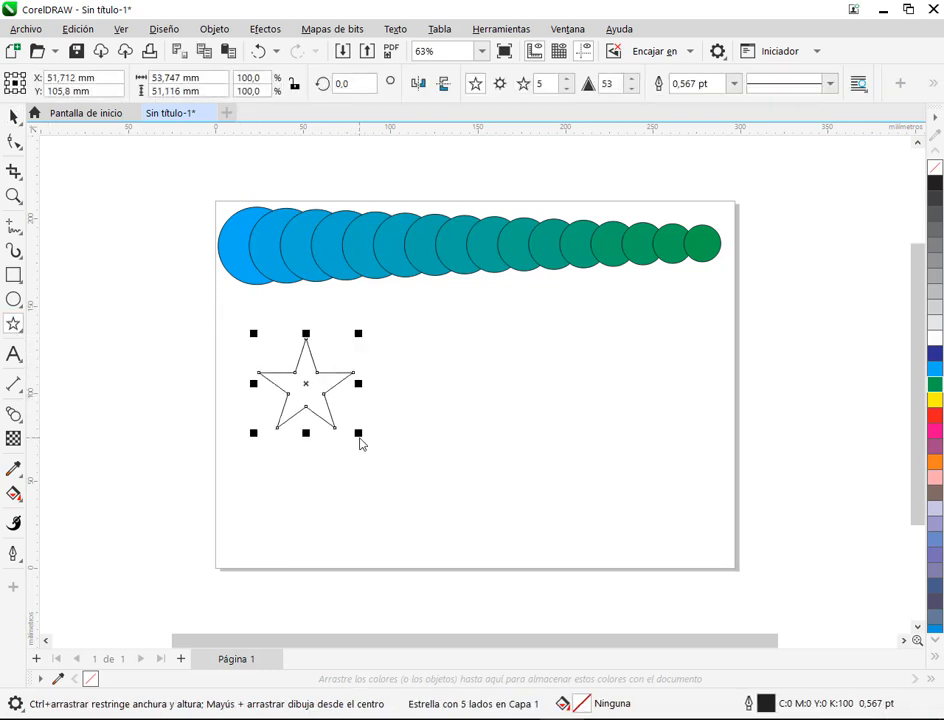
Step: Draw a square about 48 mm wide on the page's right half, and move the star and square farther apart
click(14, 299)
key(F6)
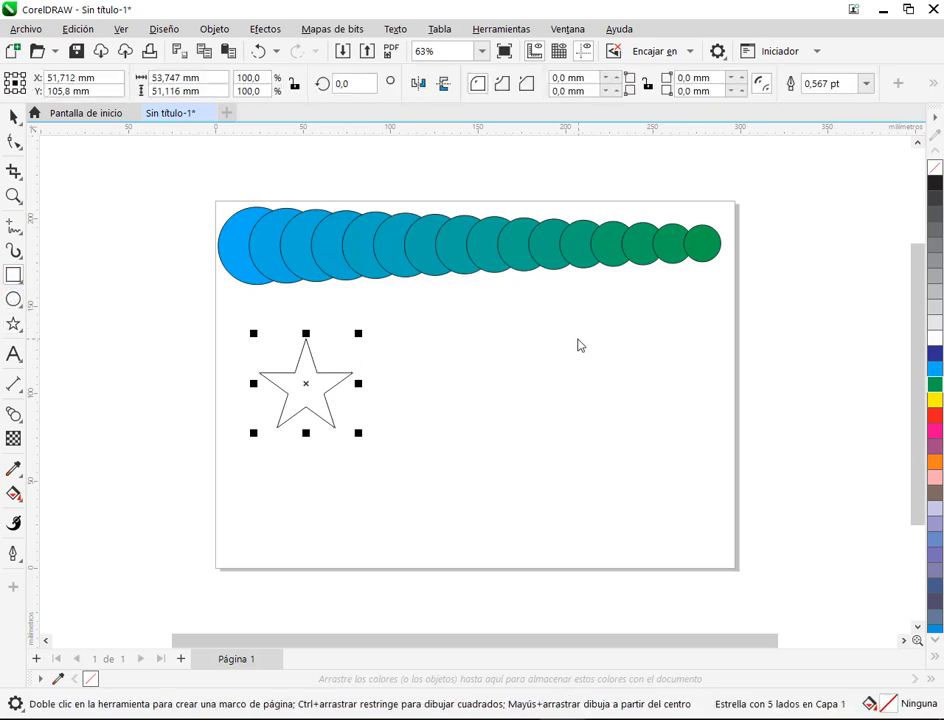
drag(576, 340, 660, 423)
click(13, 117)
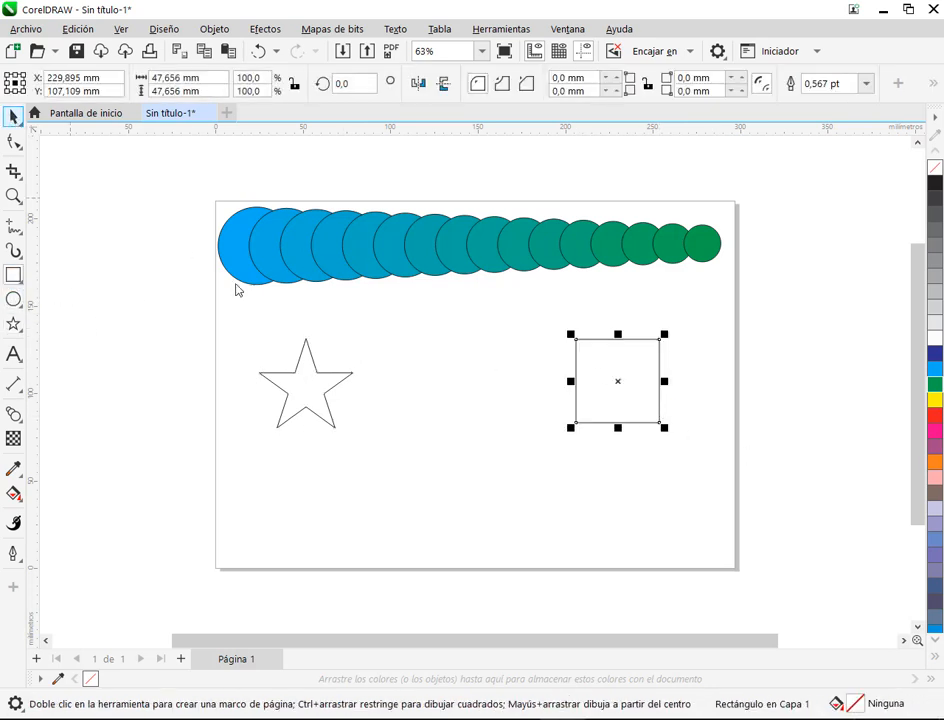
drag(327, 392, 299, 374)
drag(608, 397, 622, 398)
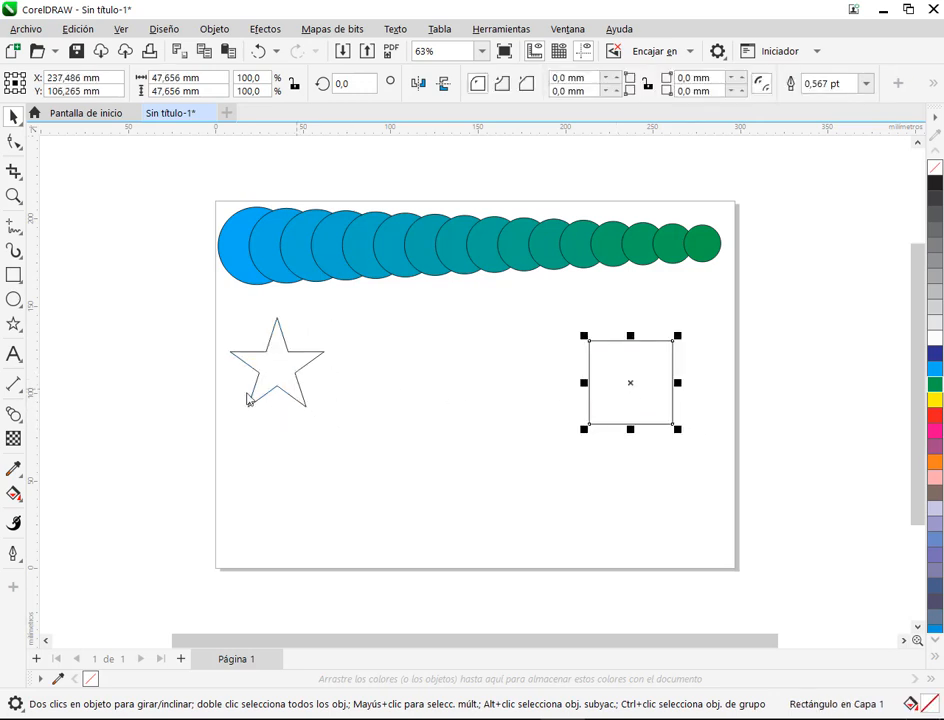
Step: Blend the star into the square with the Blend tool
click(17, 418)
click(81, 453)
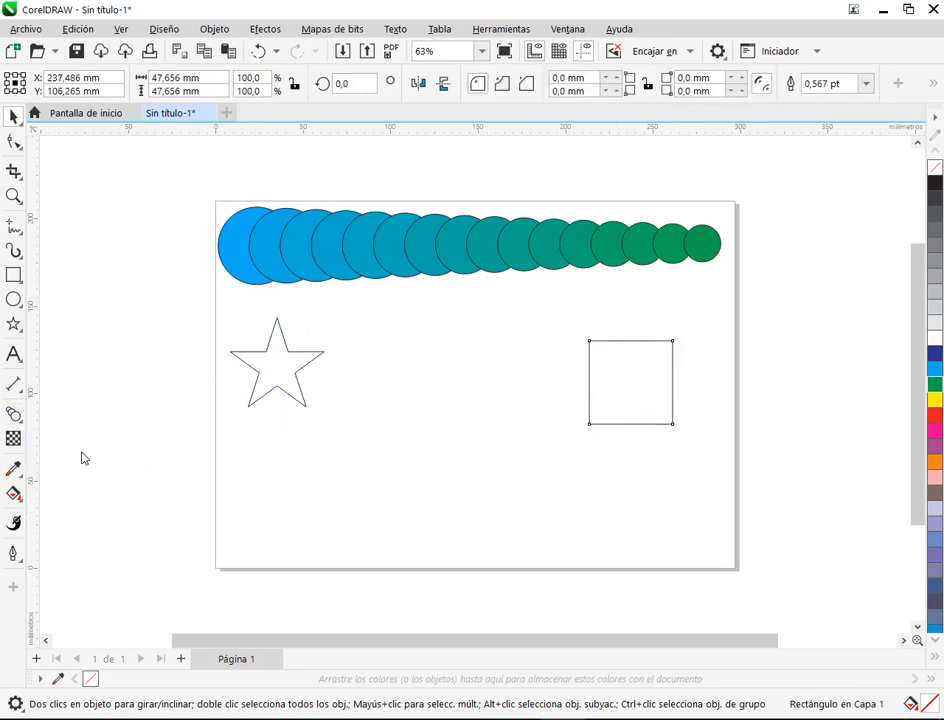
drag(282, 374, 627, 383)
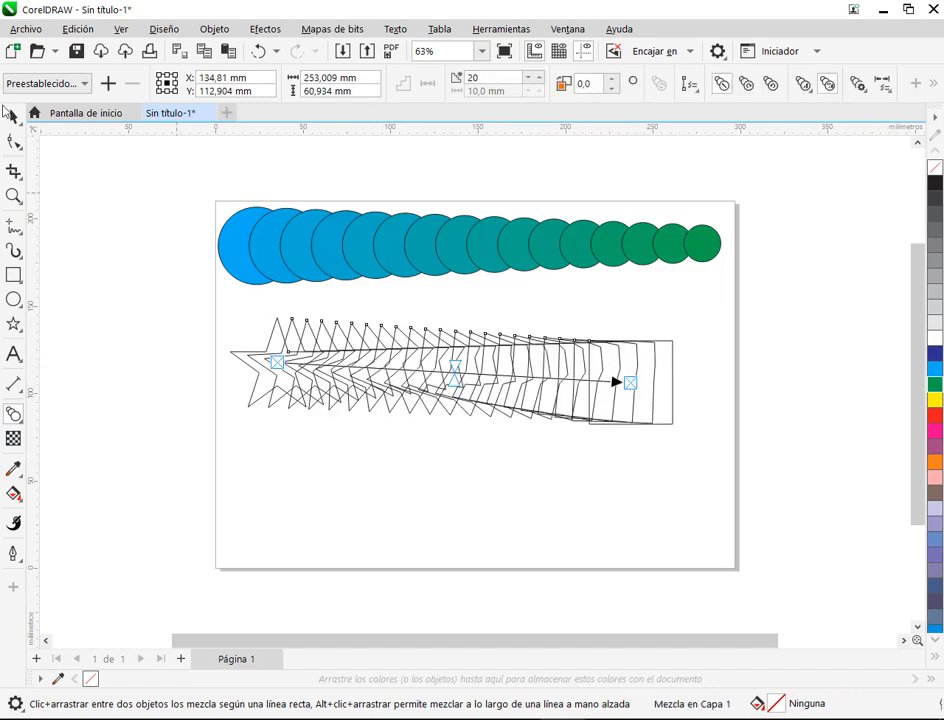
click(12, 116)
click(765, 467)
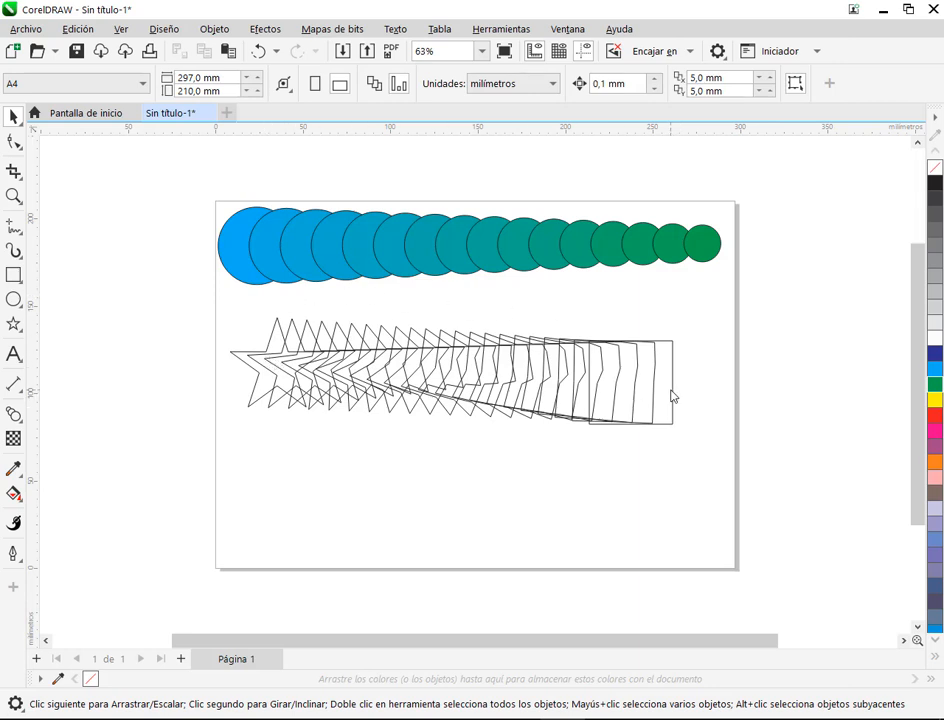
Step: Fill the blend's star with dark blue, and try yellow on its square before filling it with red
click(276, 340)
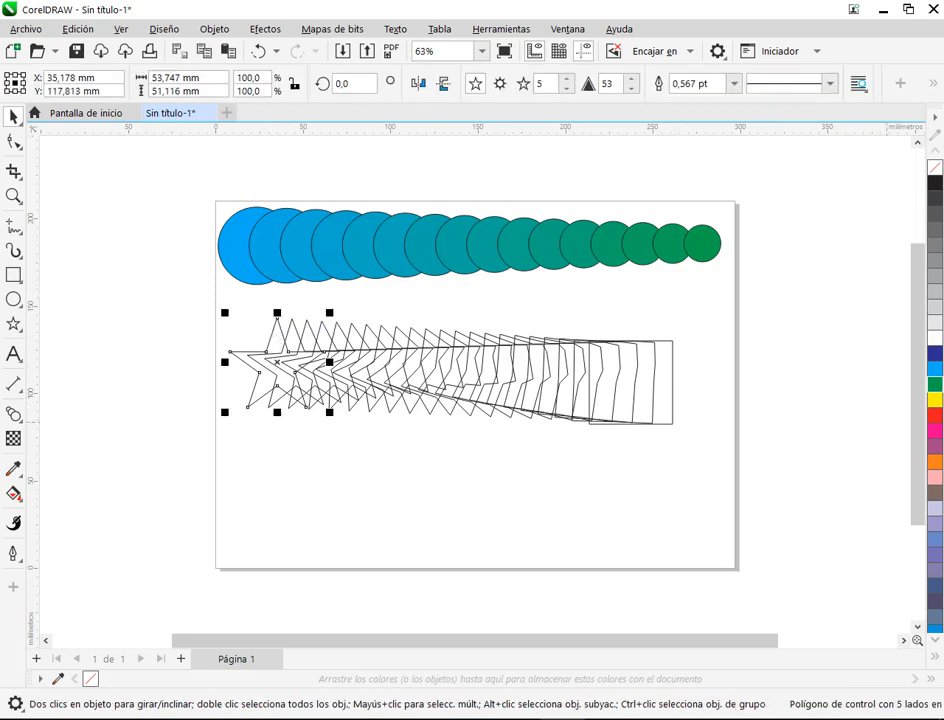
click(935, 353)
click(670, 381)
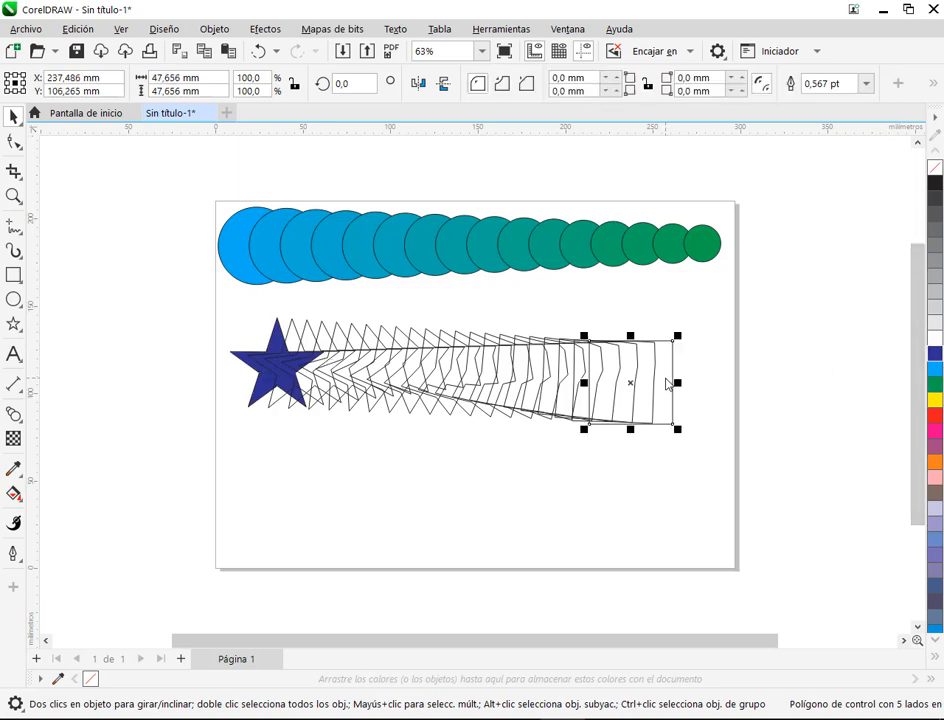
click(935, 399)
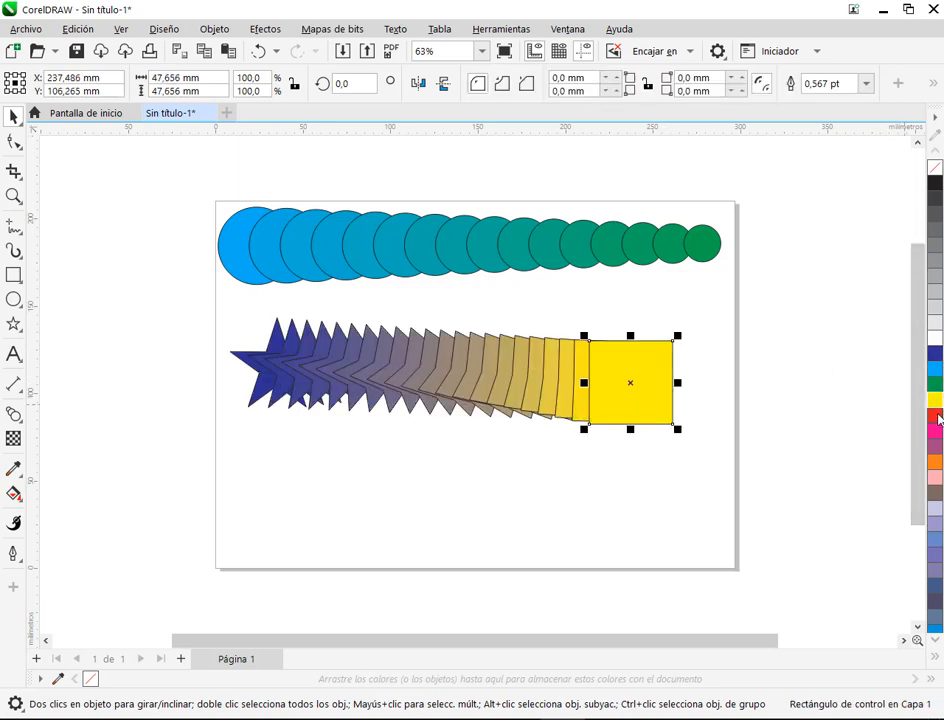
click(936, 415)
click(786, 415)
Step: Stretch the star-to-square blend by moving the square past the page's right edge and the star past its left edge
click(617, 369)
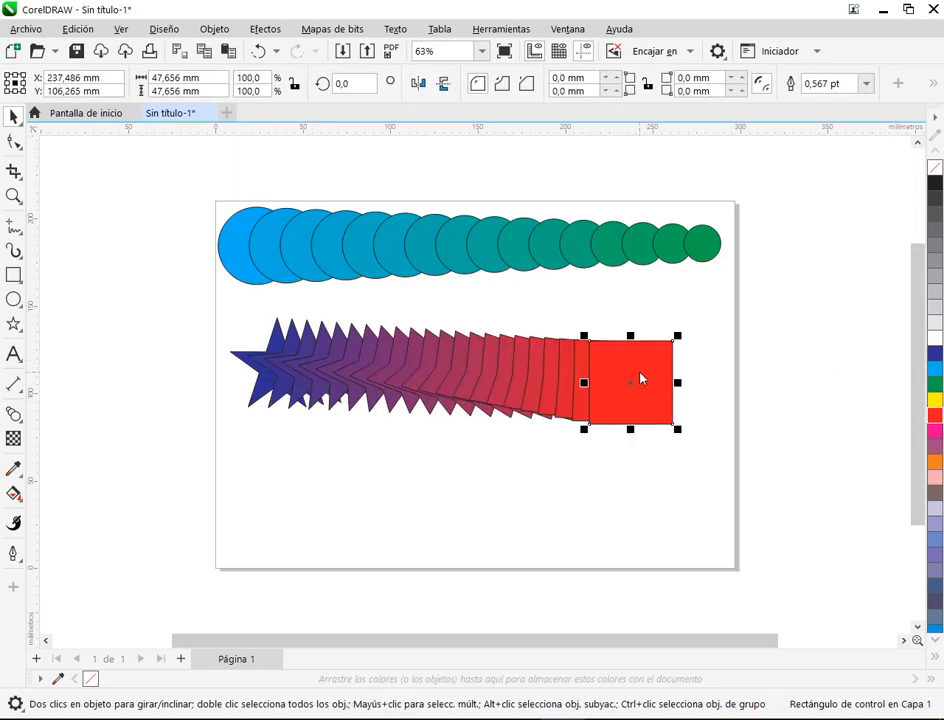
drag(610, 379, 726, 376)
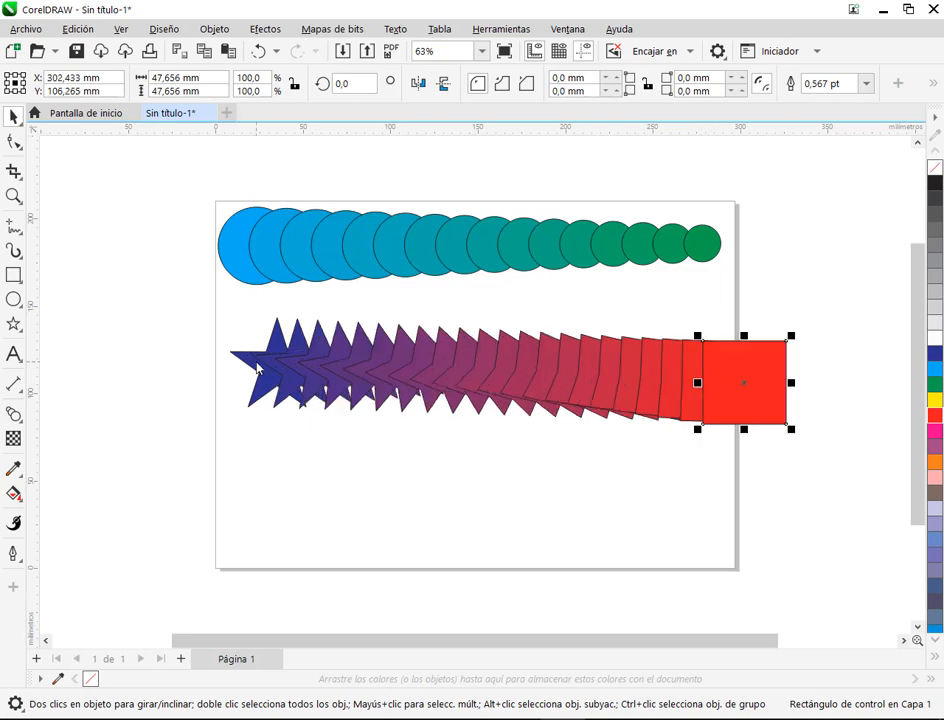
drag(253, 371, 135, 373)
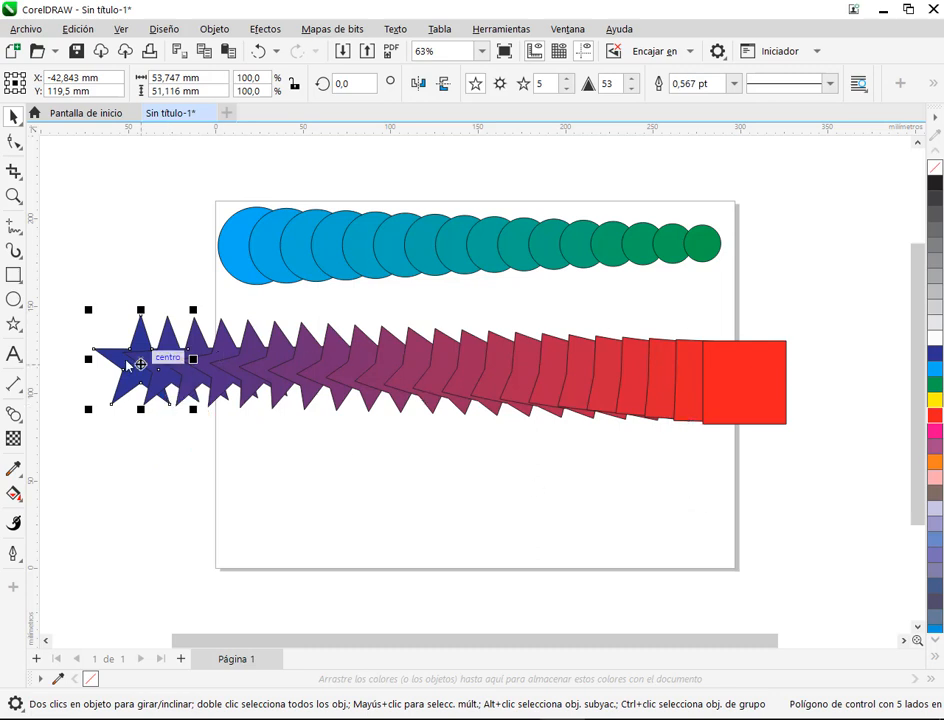
click(175, 397)
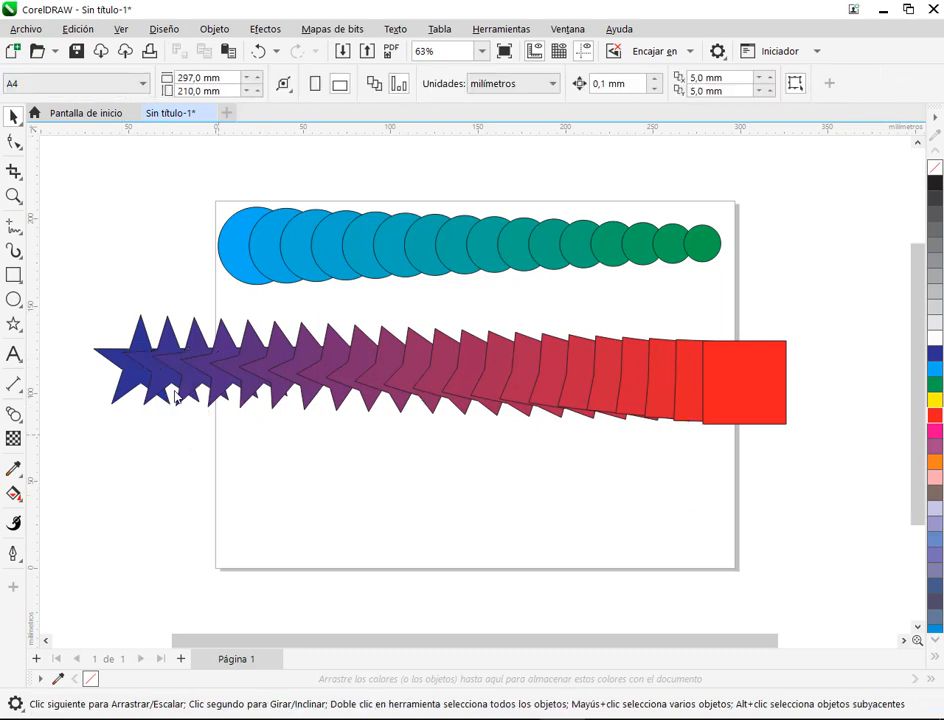
Step: Raise the number of steps in the star-to-square blend to 70
click(398, 377)
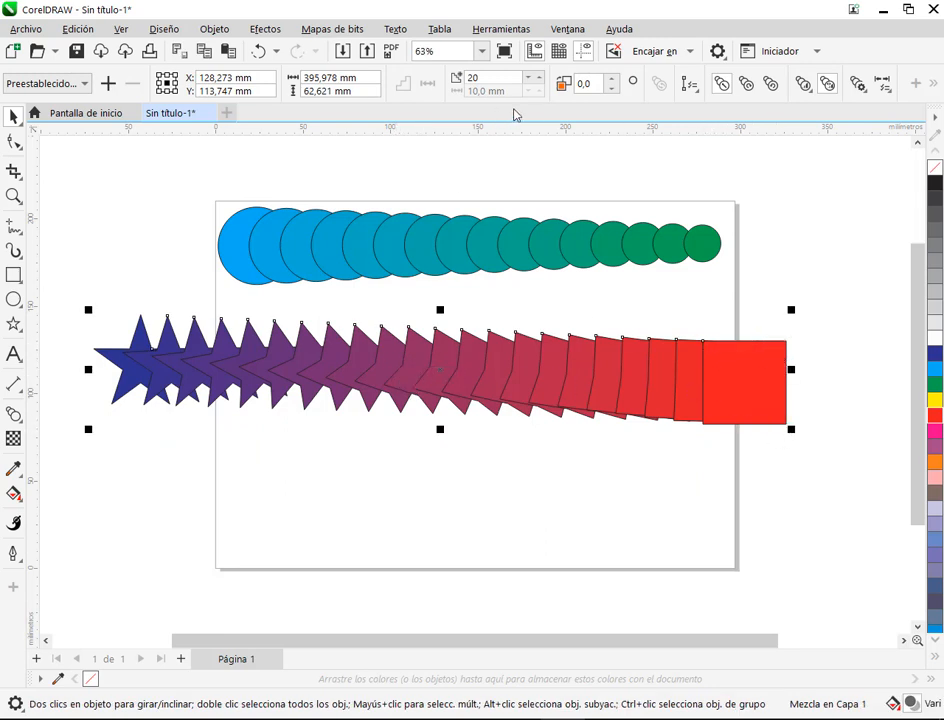
click(538, 78)
click(538, 78)
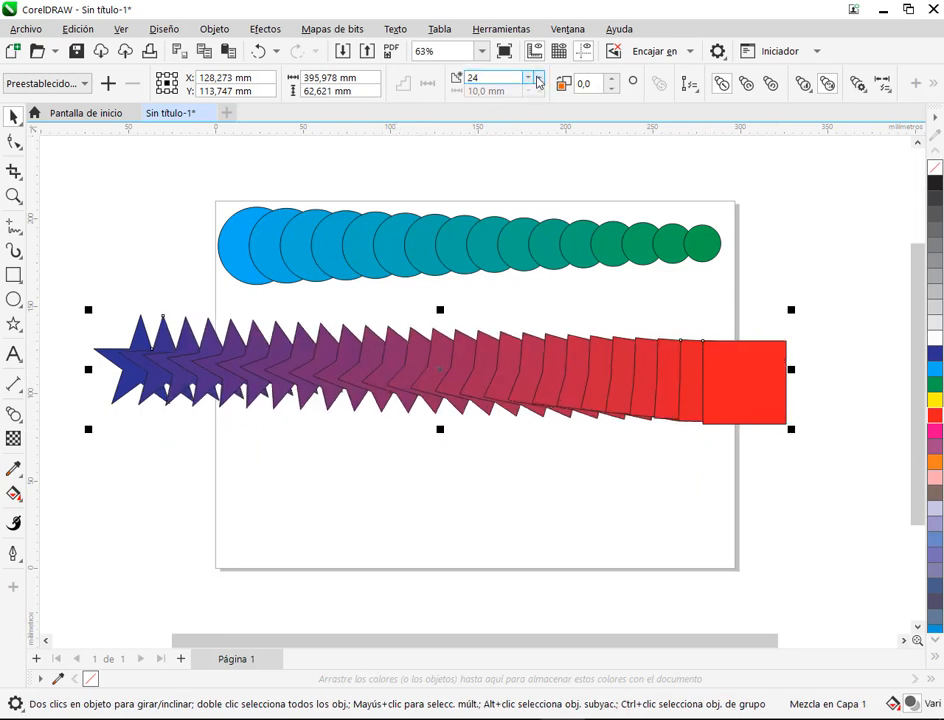
click(538, 78)
click(538, 78)
click(538, 78)
click(538, 78)
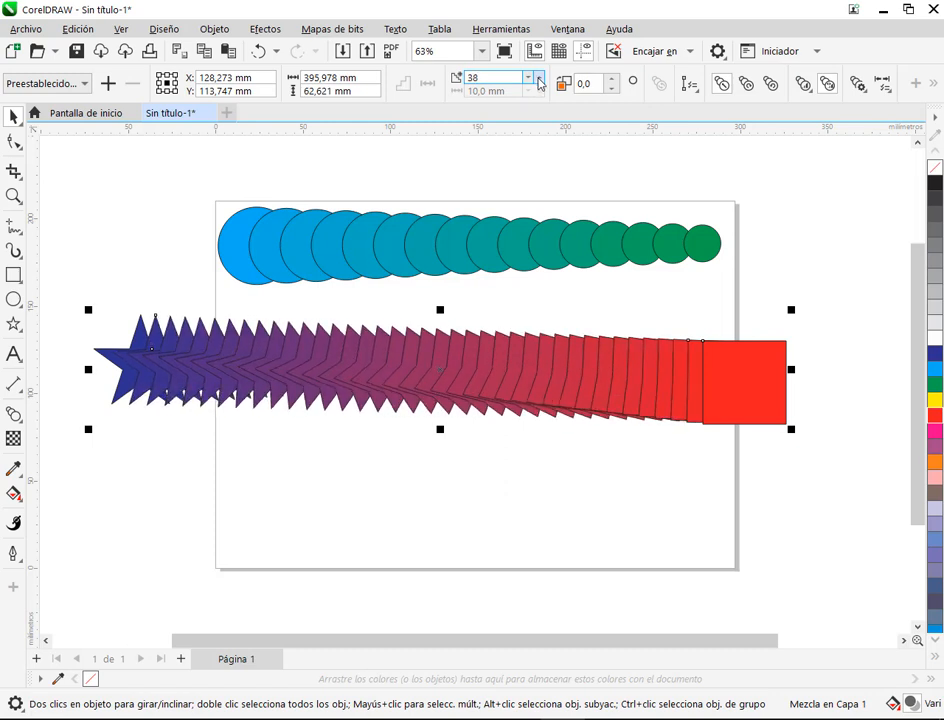
click(538, 78)
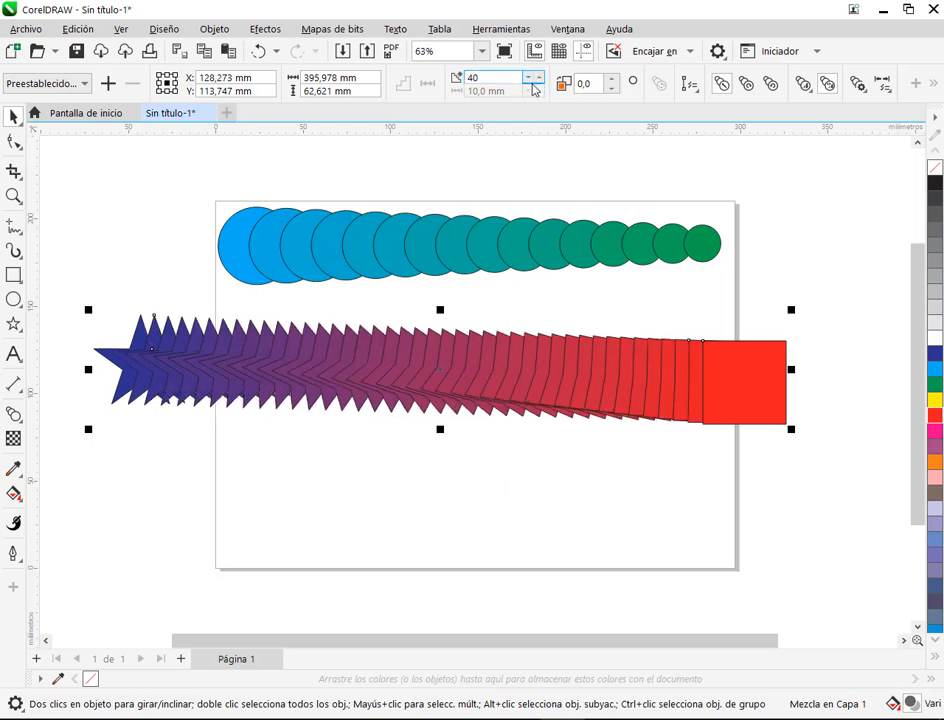
drag(533, 82, 534, 48)
click(629, 619)
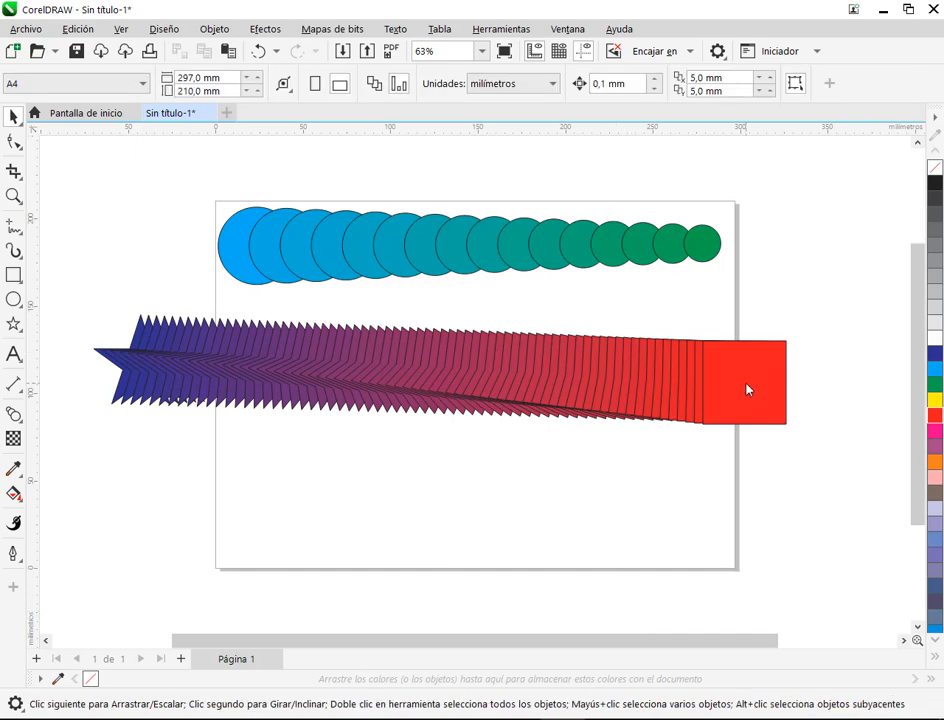
Step: Move the red square back to the page's right edge, and shift the whole blend up closer to the circle blend
drag(748, 387, 699, 385)
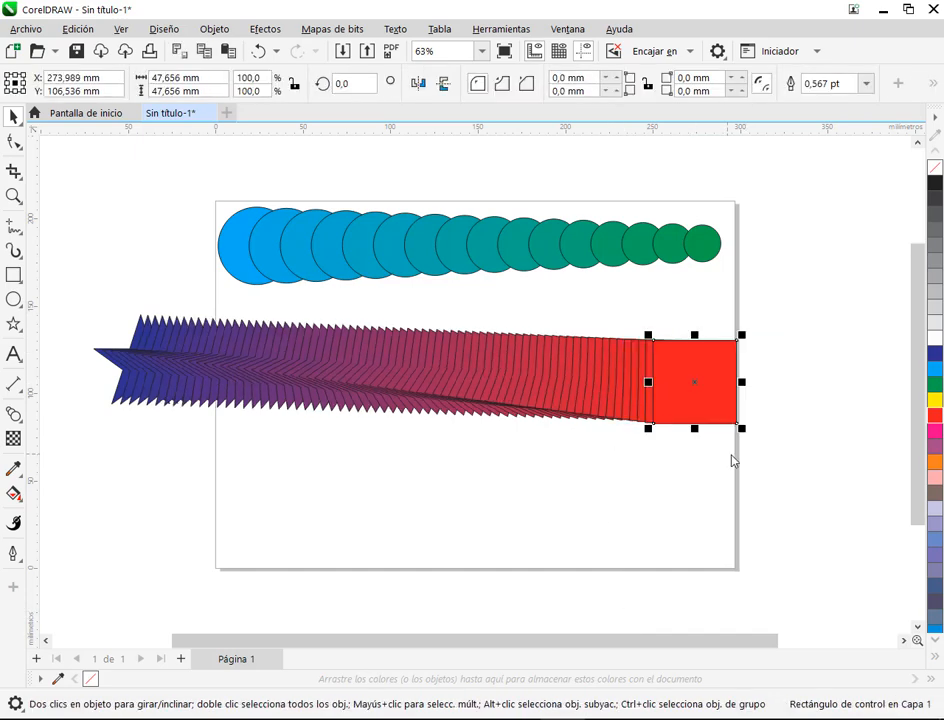
click(733, 459)
click(611, 354)
drag(611, 354, 612, 352)
click(598, 456)
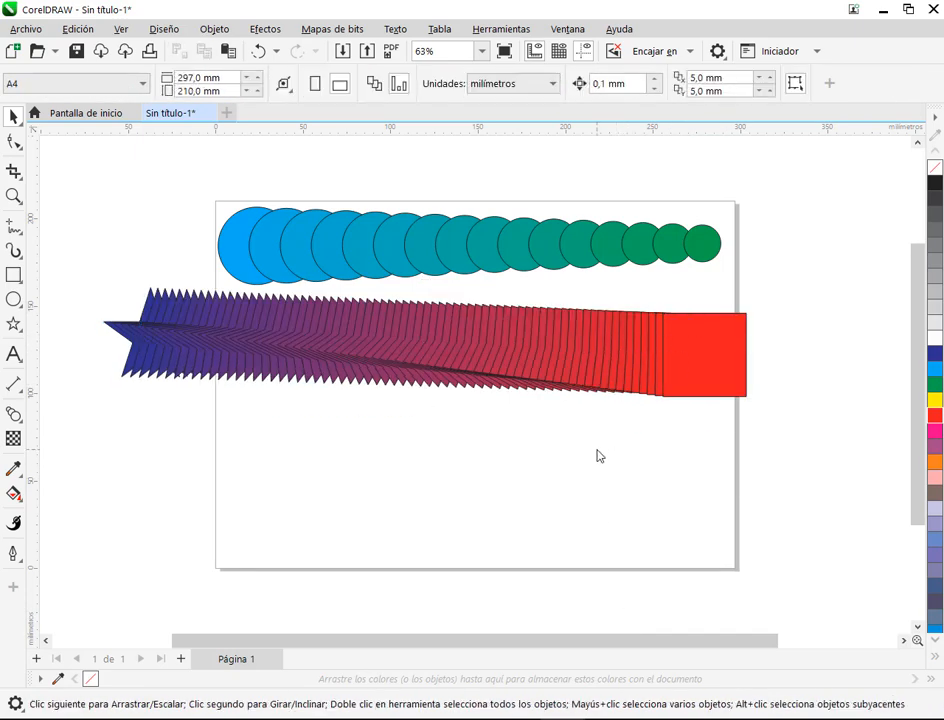
Step: Draw a square about 71 mm wide near the page's lower edge, and add a concentric copy about 39 mm wide inside it
click(14, 275)
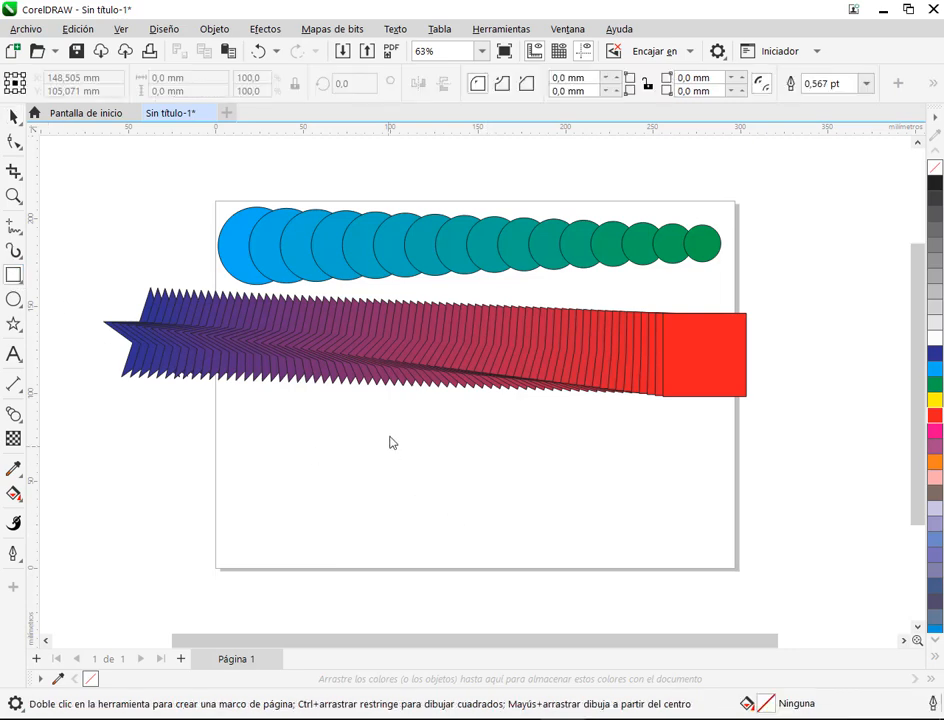
mouse_move(390, 441)
mouse_down()
mouse_move(529, 554)
mouse_move(514, 560)
mouse_up()
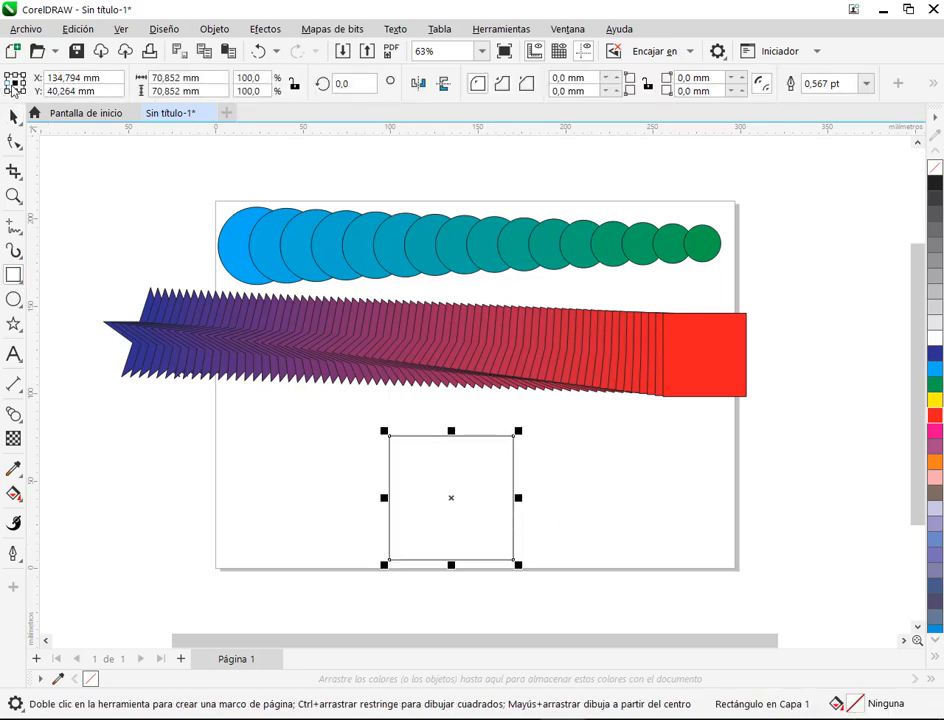
click(14, 117)
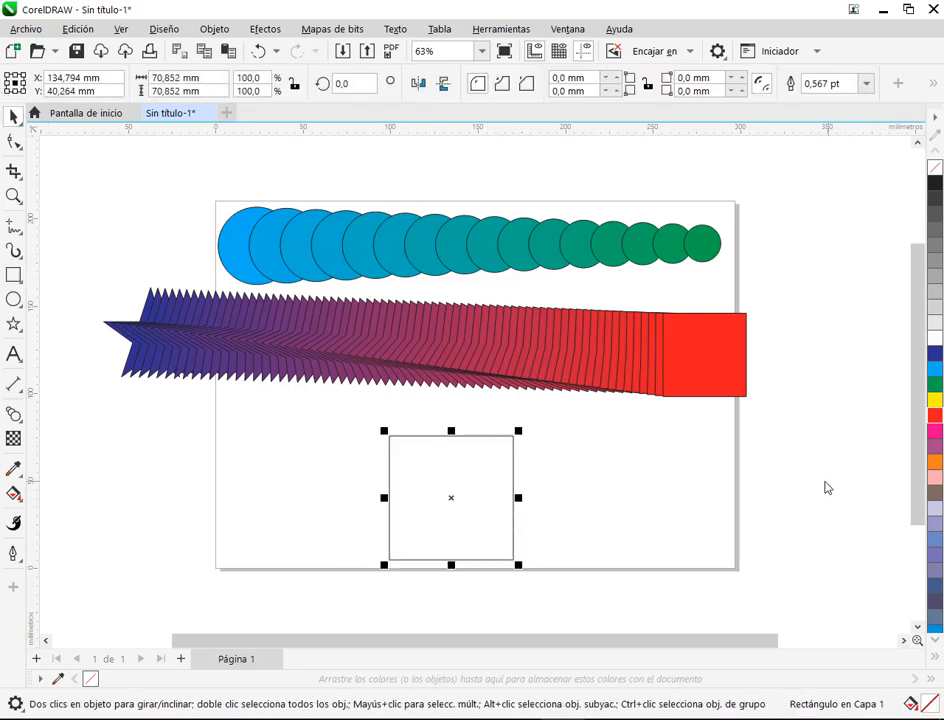
drag(519, 432, 510, 468)
click(511, 492)
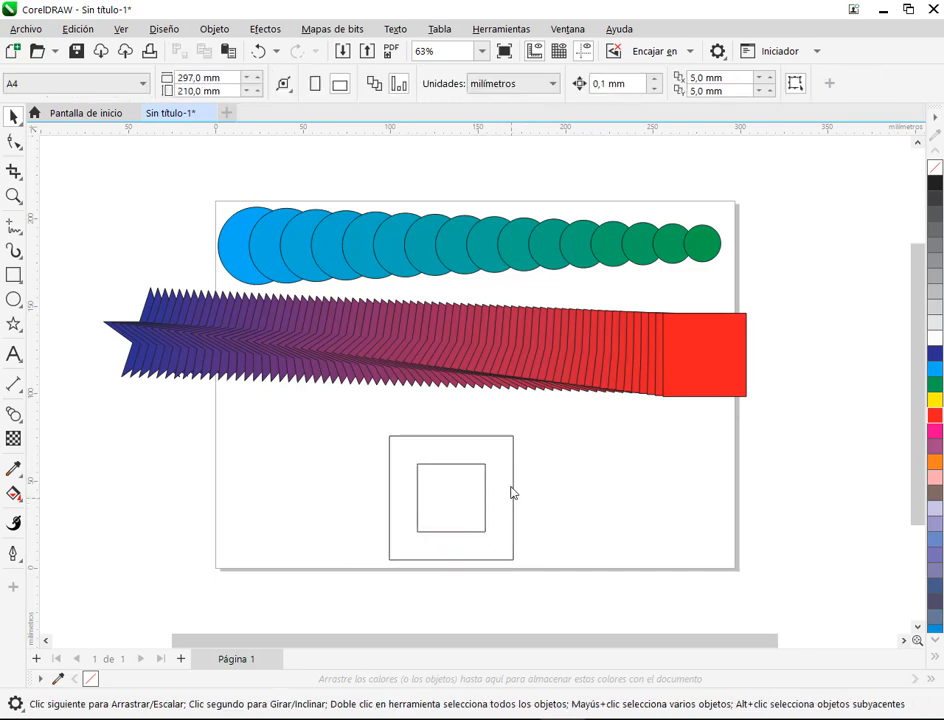
Step: Blend the inner square into the outer square with the Blend tool
click(15, 419)
click(465, 499)
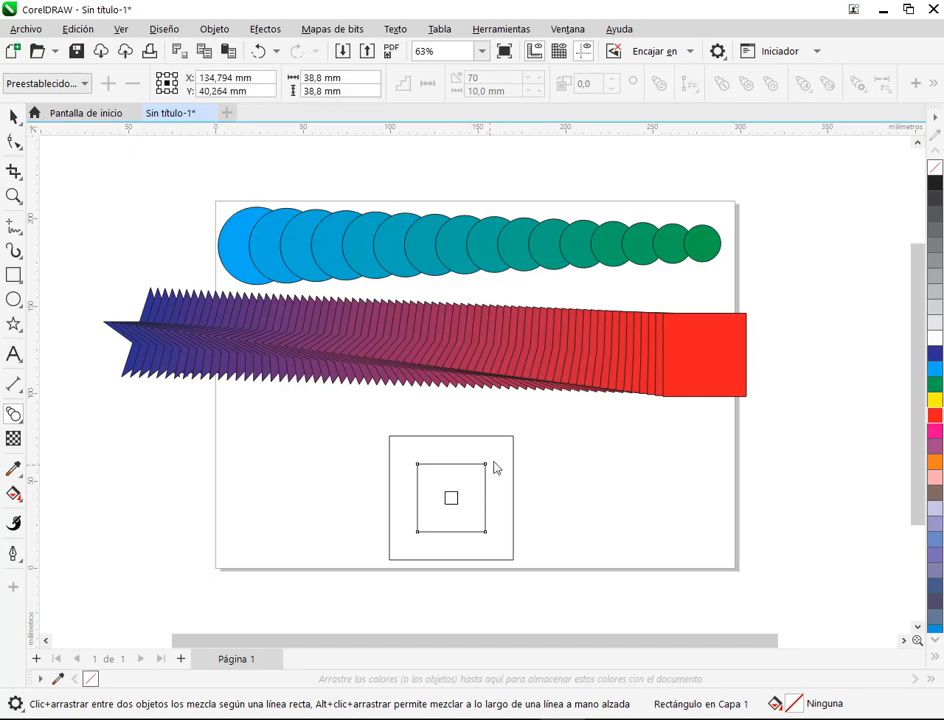
drag(515, 444, 516, 445)
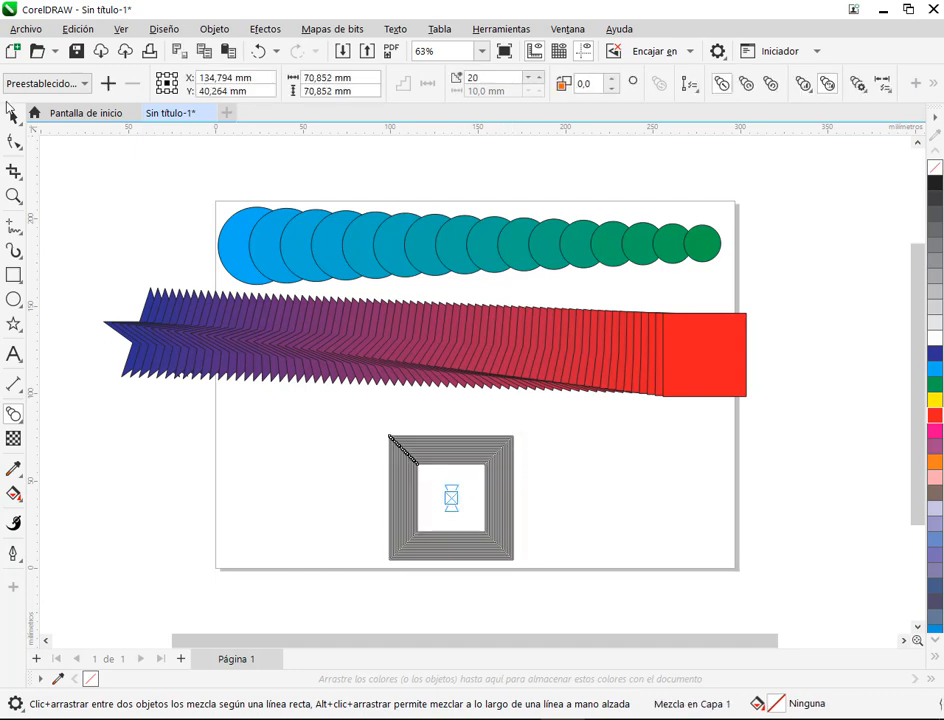
Step: Shrink the blend's inner square to about 15 mm wide and move the whole concentric blend left and slightly up on the page
key(space)
click(220, 513)
click(452, 530)
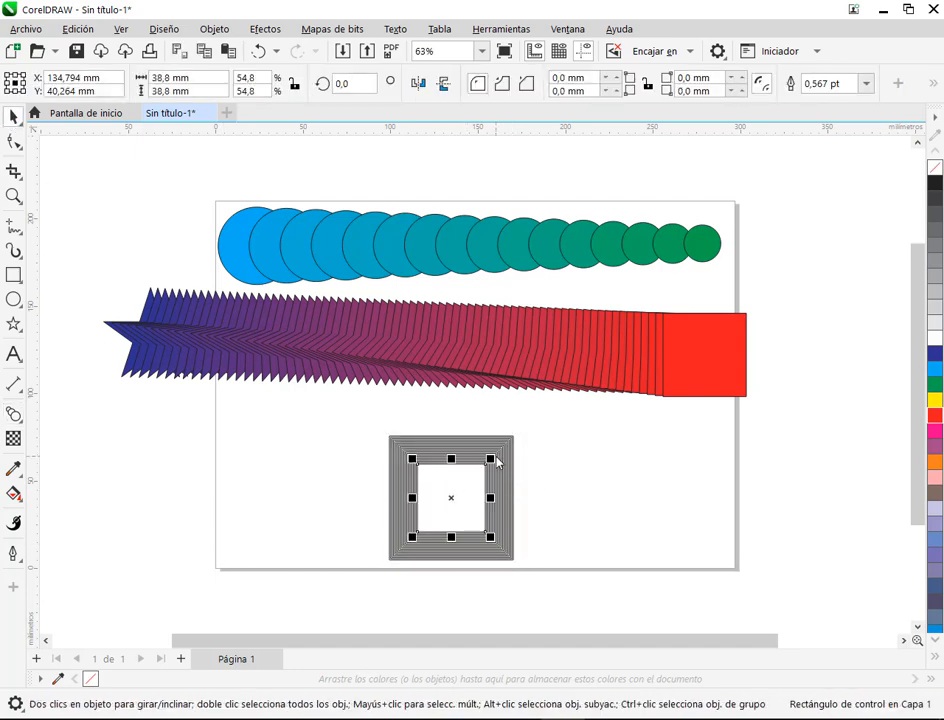
drag(491, 459, 407, 465)
click(592, 491)
click(471, 489)
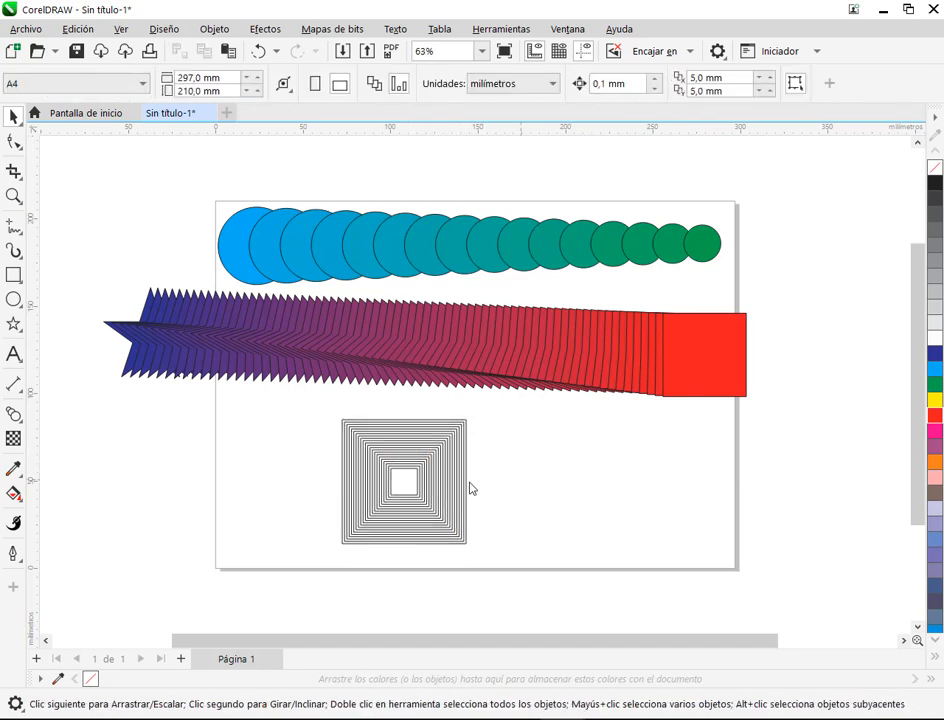
Step: Fill the blend's inner square with medium grey and its outer square with white
click(407, 488)
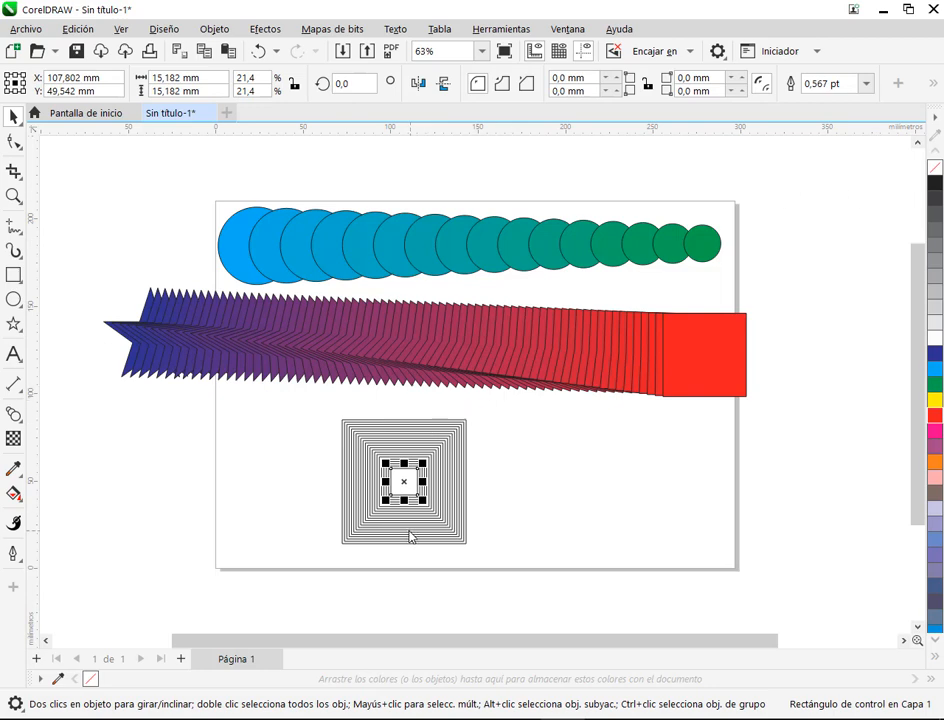
click(935, 260)
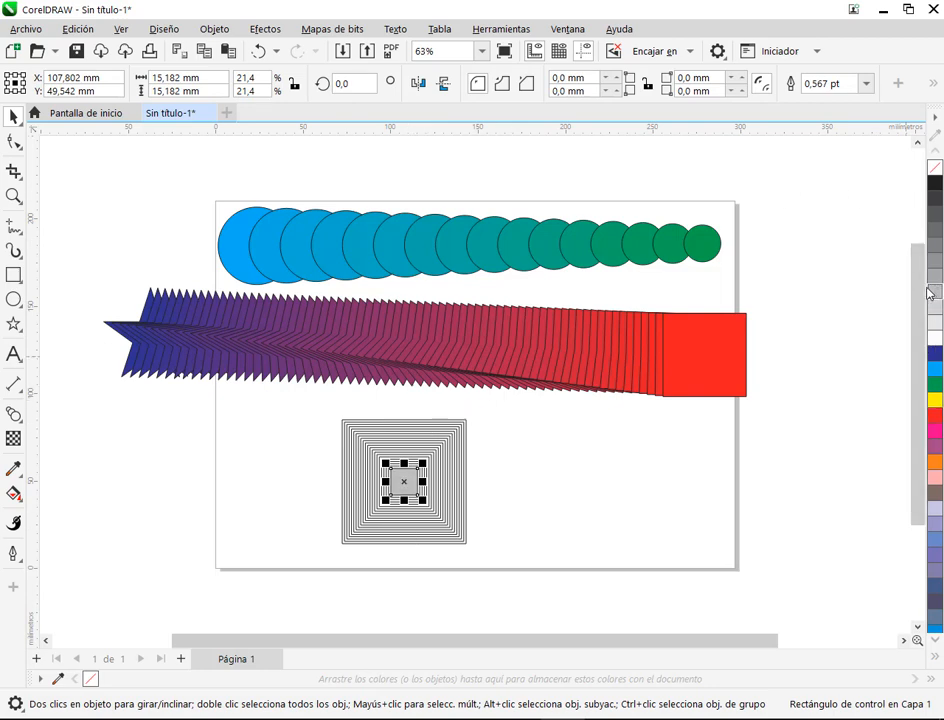
click(481, 432)
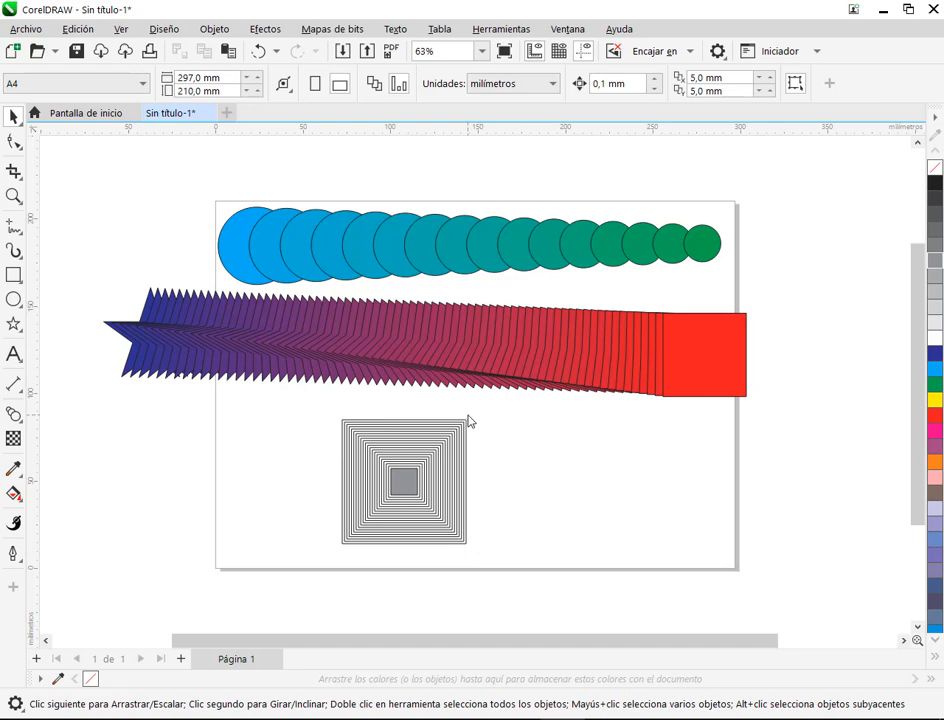
click(467, 425)
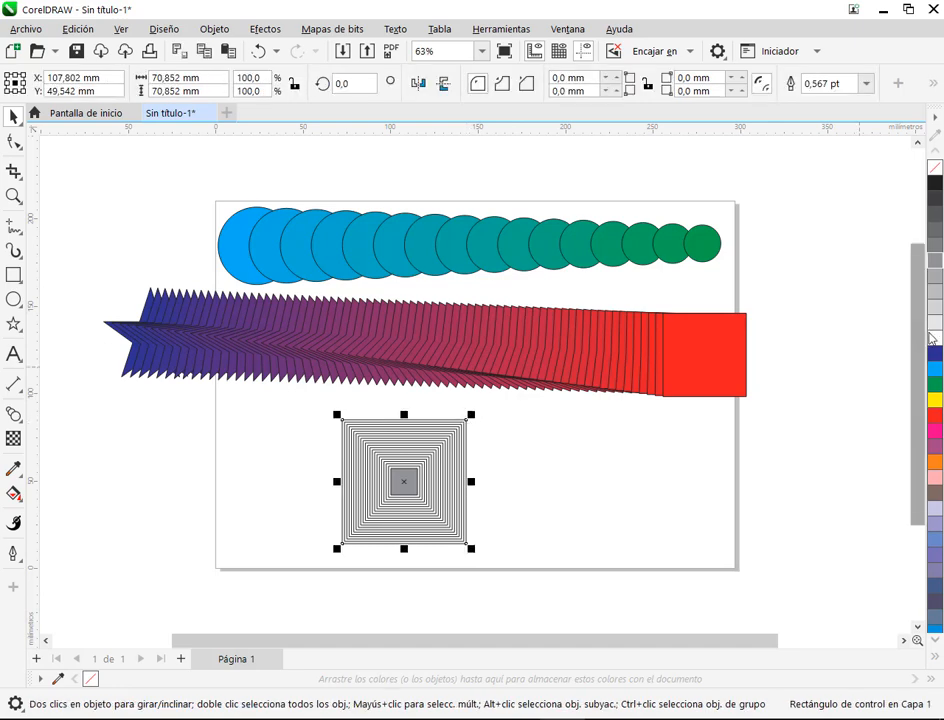
click(617, 516)
Step: Remove the outline from the whole concentric square blend
click(394, 449)
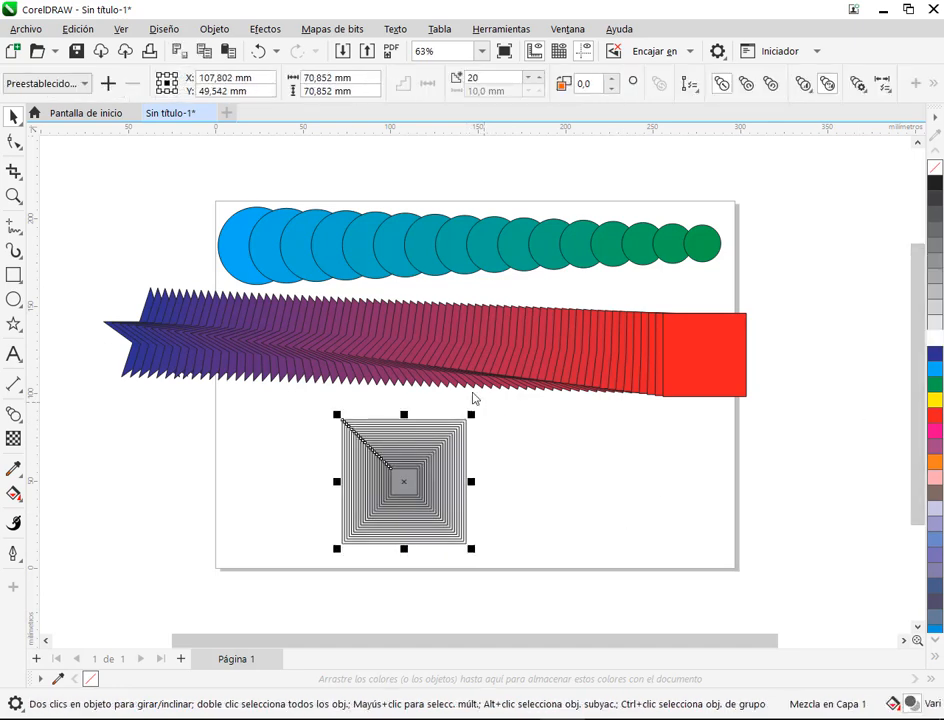
click(935, 172)
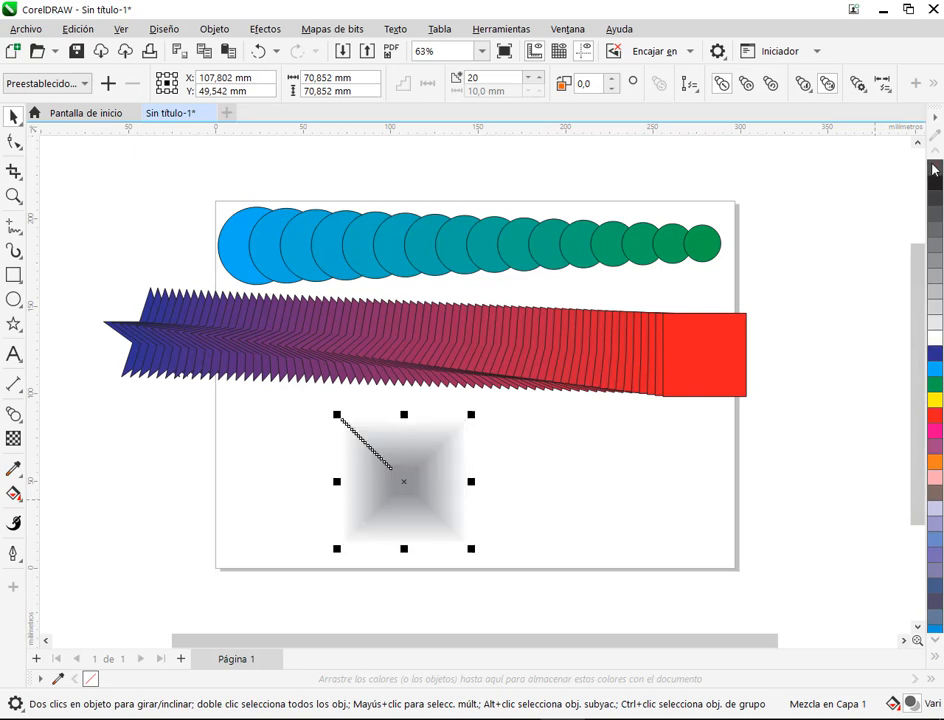
click(500, 497)
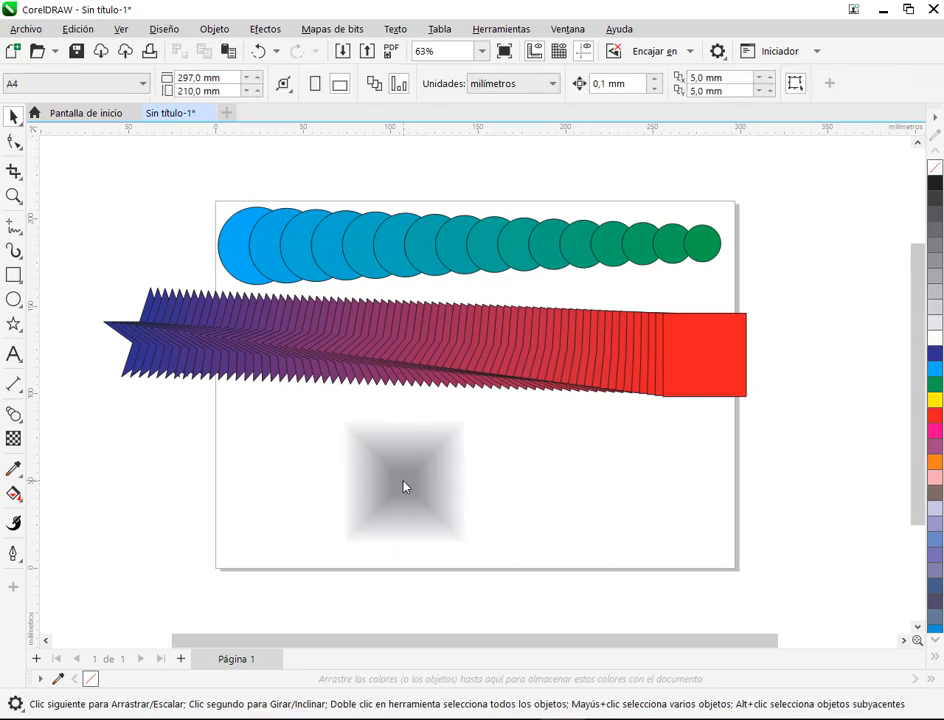
Step: Pull the small grey square out to the right of the white square, and shift the whole blend left and up
click(413, 487)
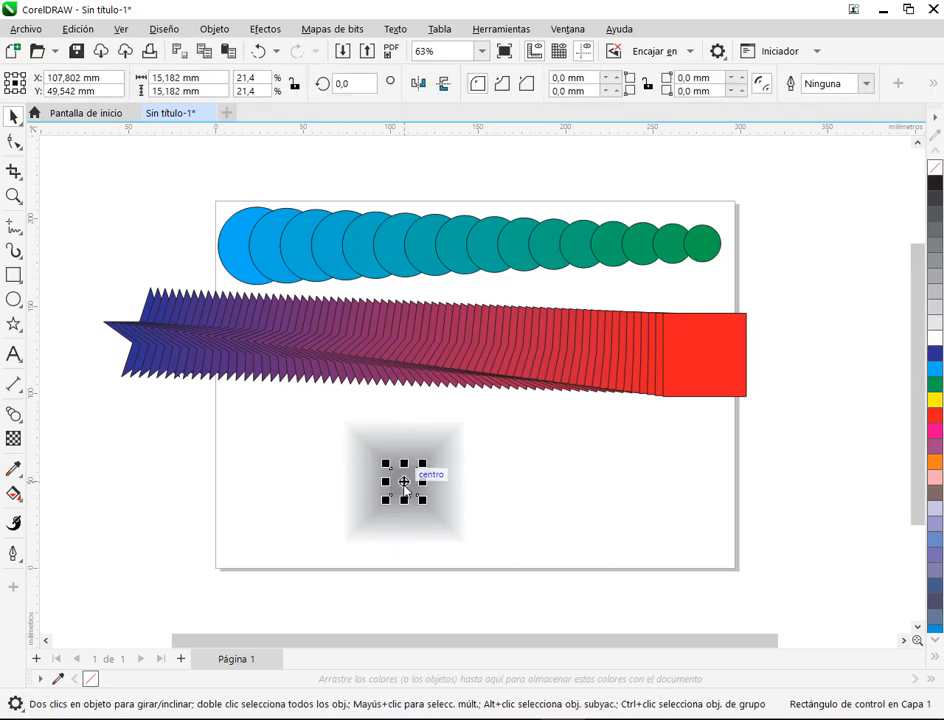
drag(388, 464, 625, 490)
click(605, 533)
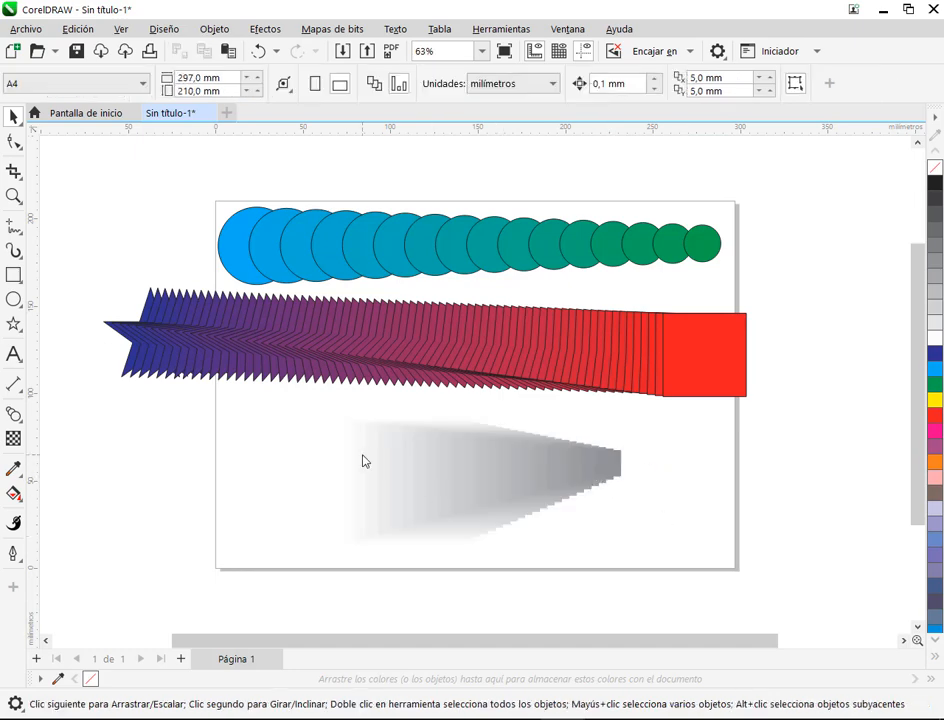
click(338, 464)
click(651, 556)
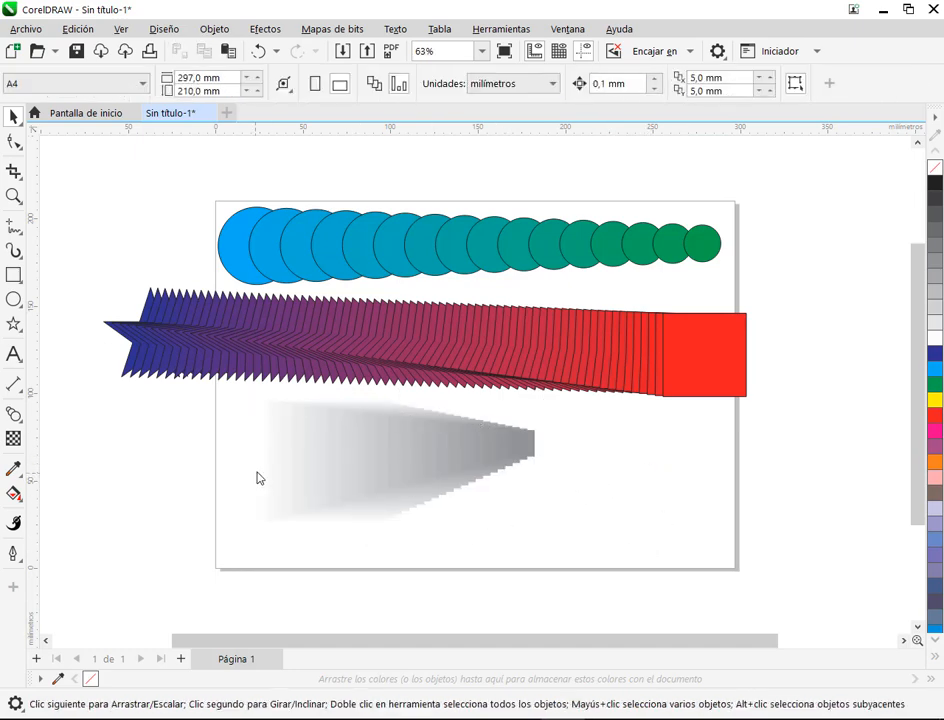
Step: Give the blend's white and grey end squares black outlines, moving the grey square close to the page's right edge
click(265, 474)
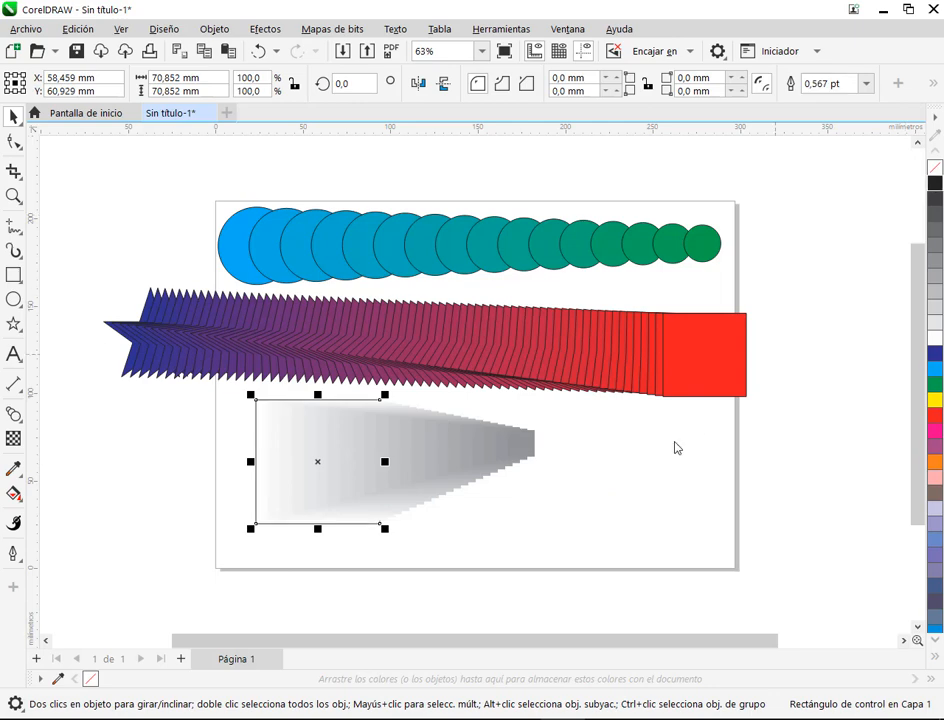
click(560, 497)
click(607, 443)
drag(651, 447, 669, 445)
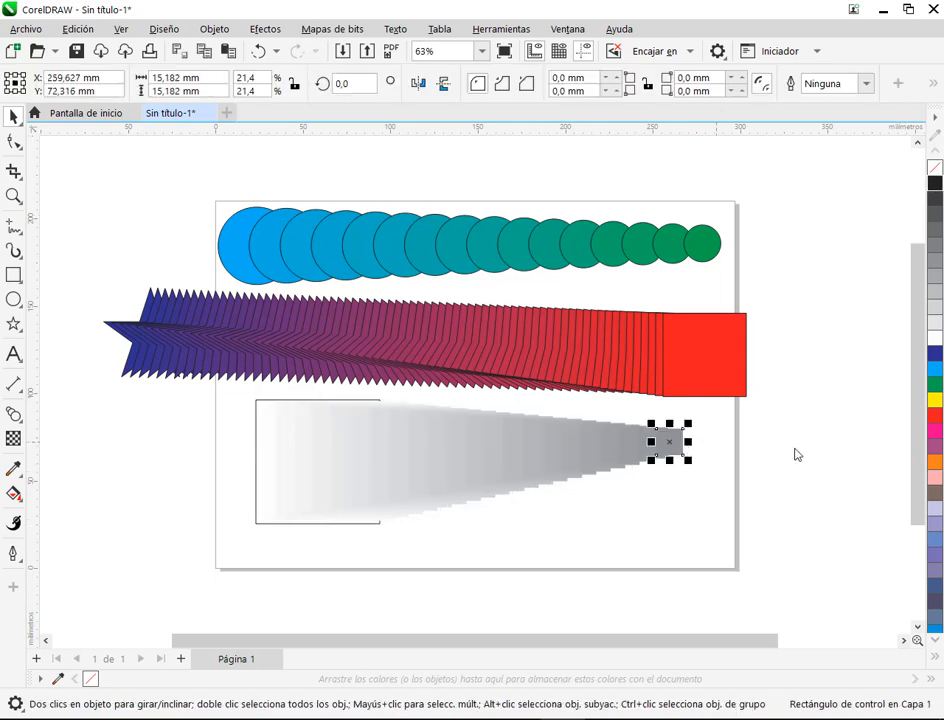
right_click(935, 184)
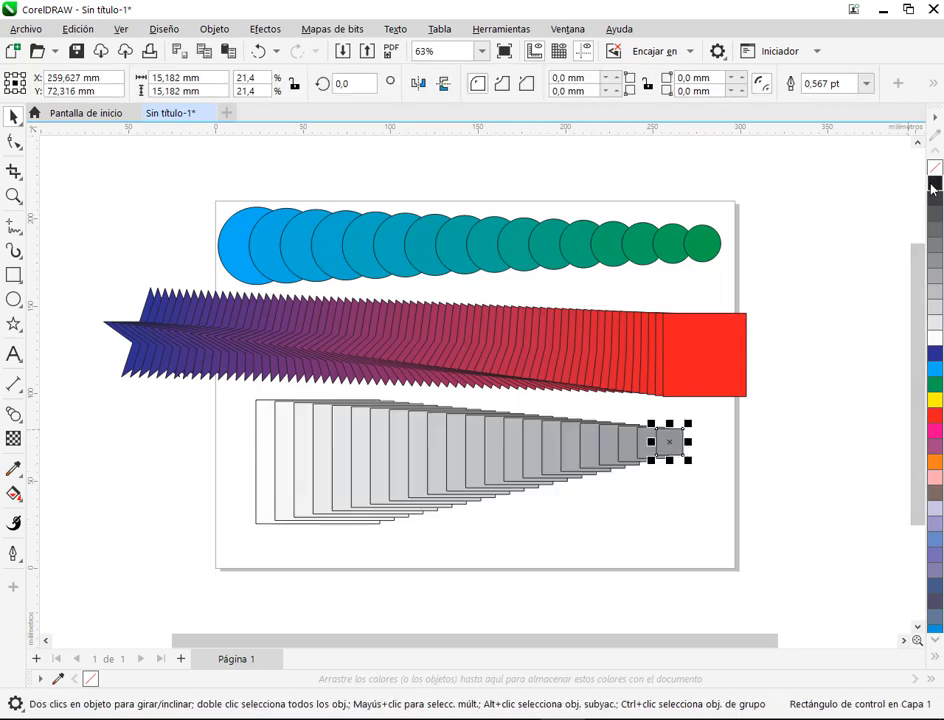
Step: Move the grey square back inside the white square, flatten it to about 8 mm high, and position it near the centre
click(729, 443)
drag(674, 447, 343, 463)
click(429, 486)
click(332, 478)
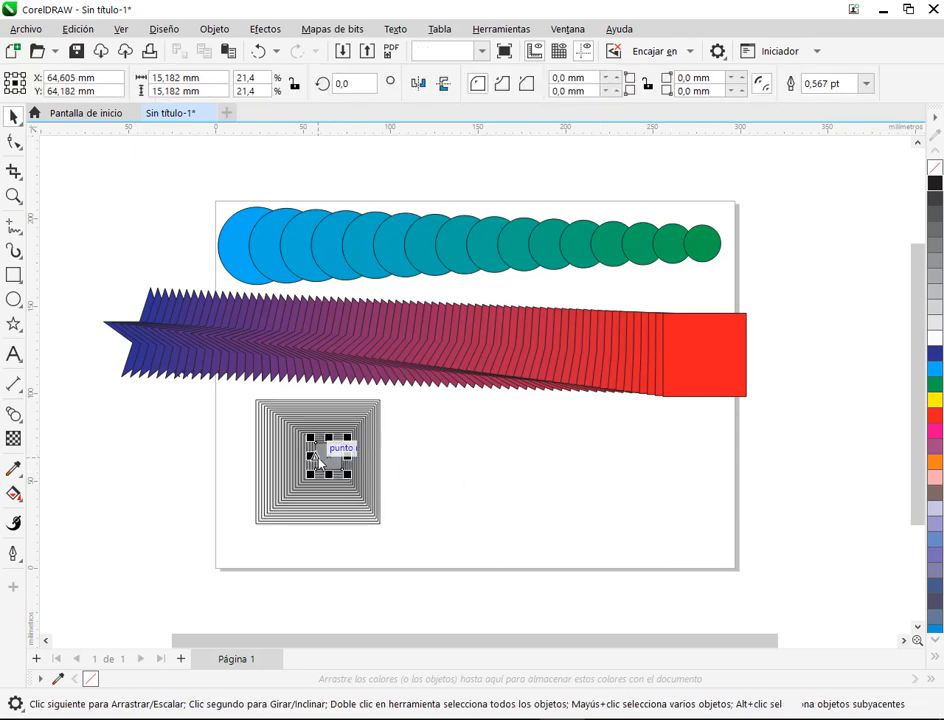
drag(332, 478, 331, 467)
click(527, 459)
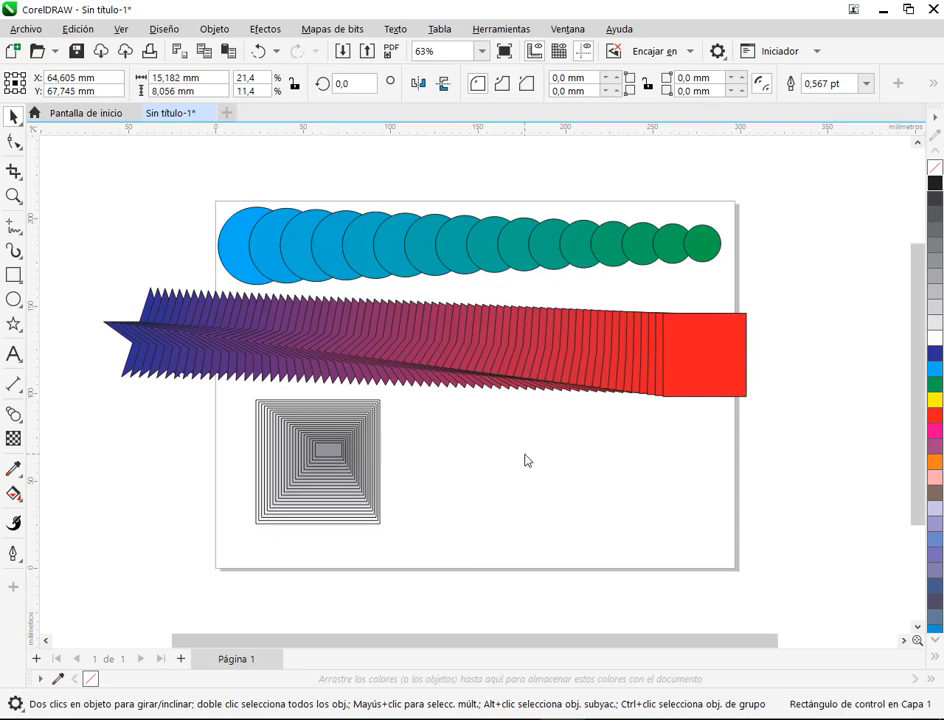
click(326, 462)
click(539, 466)
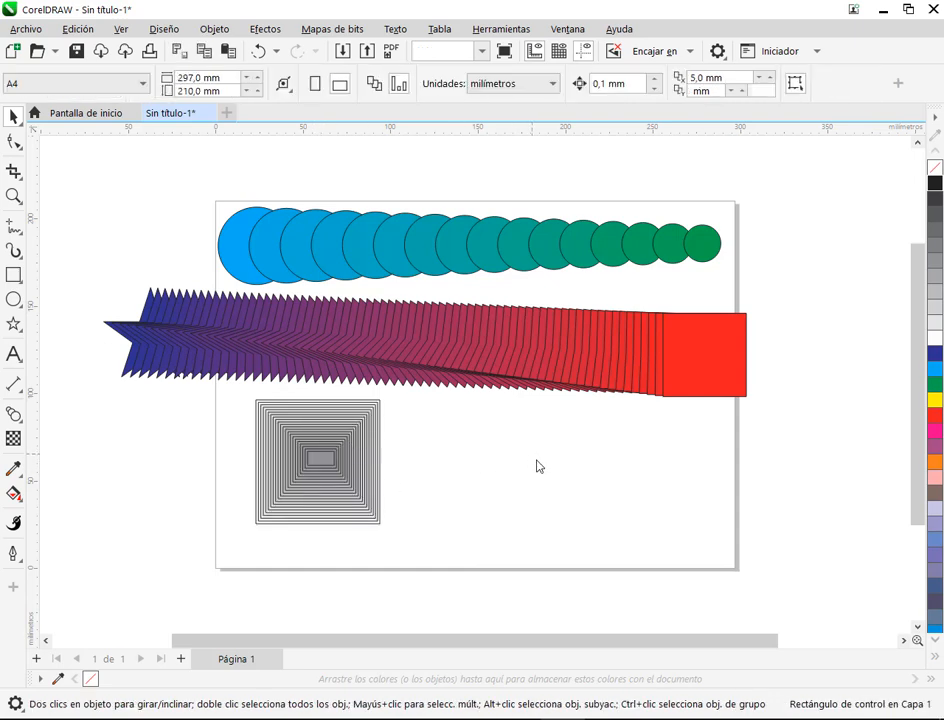
Step: Move the square blend off the page's left side and delete all the practice blends to leave the document empty
drag(350, 443, 161, 435)
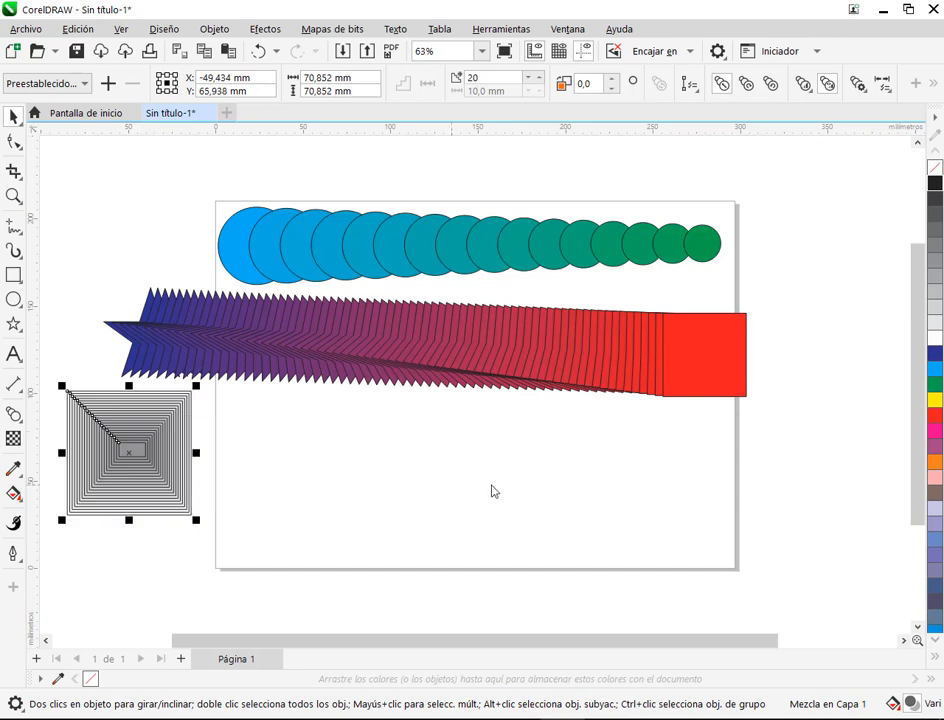
click(255, 379)
drag(42, 154, 784, 521)
key(Delete)
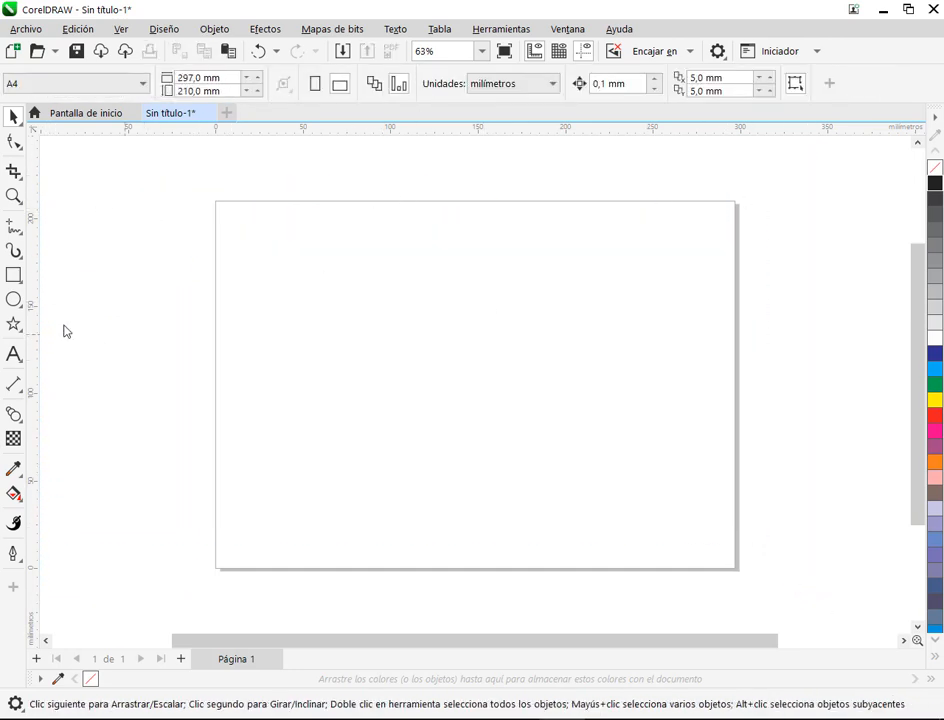
Step: Add the artistic text "TEXTO" near the middle of the page
key(F8)
click(363, 352)
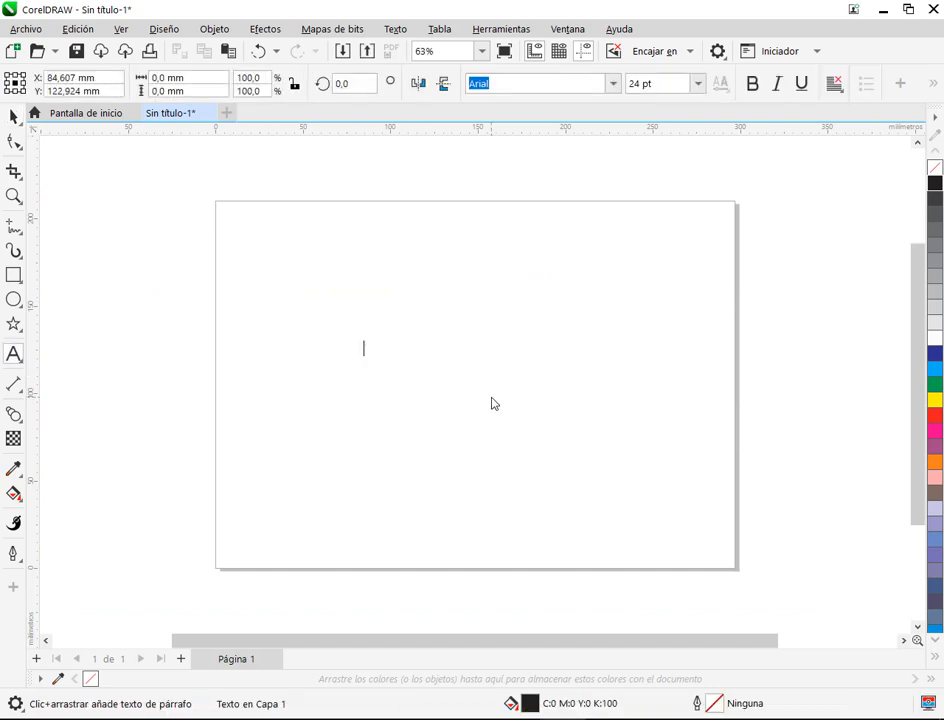
text(TEXTO)
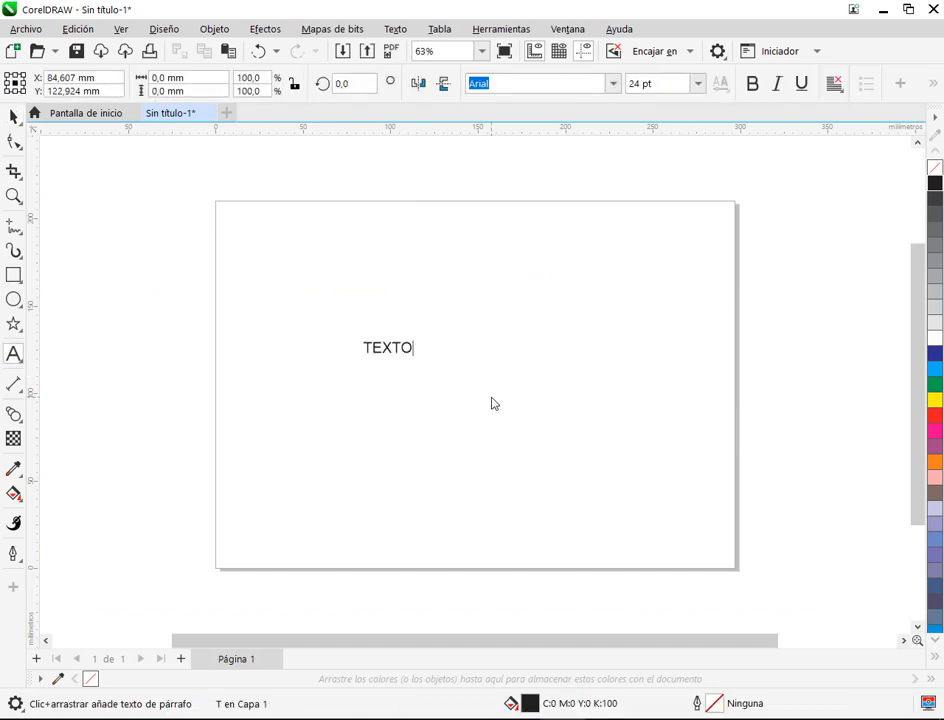
key(ctrl+space)
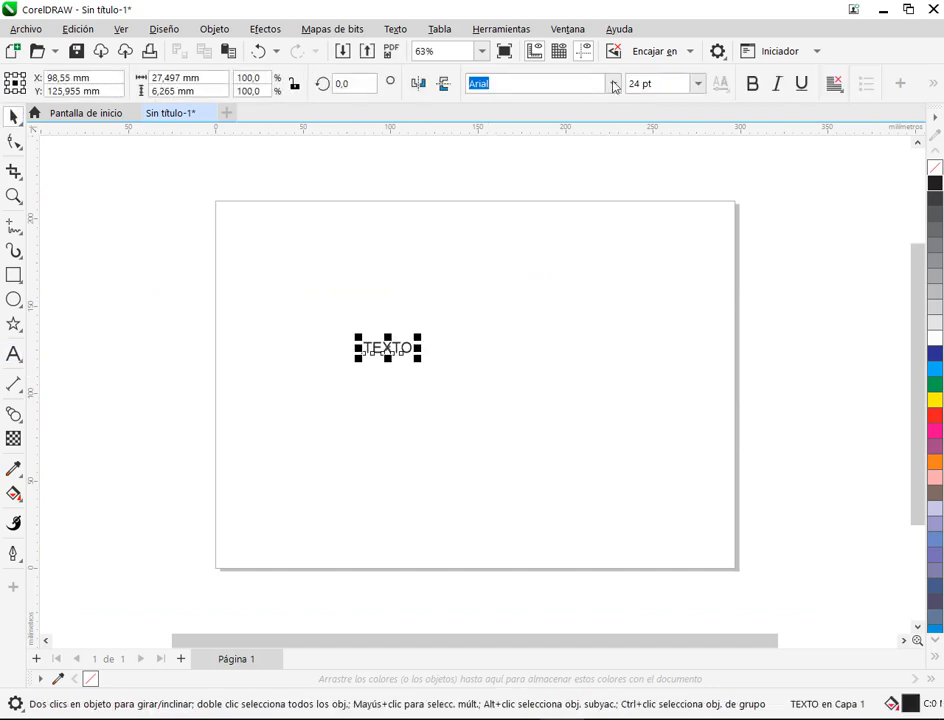
Step: Set the text in Arial Black, enlarge it to about 157 mm wide, and place a copy directly above it
click(613, 83)
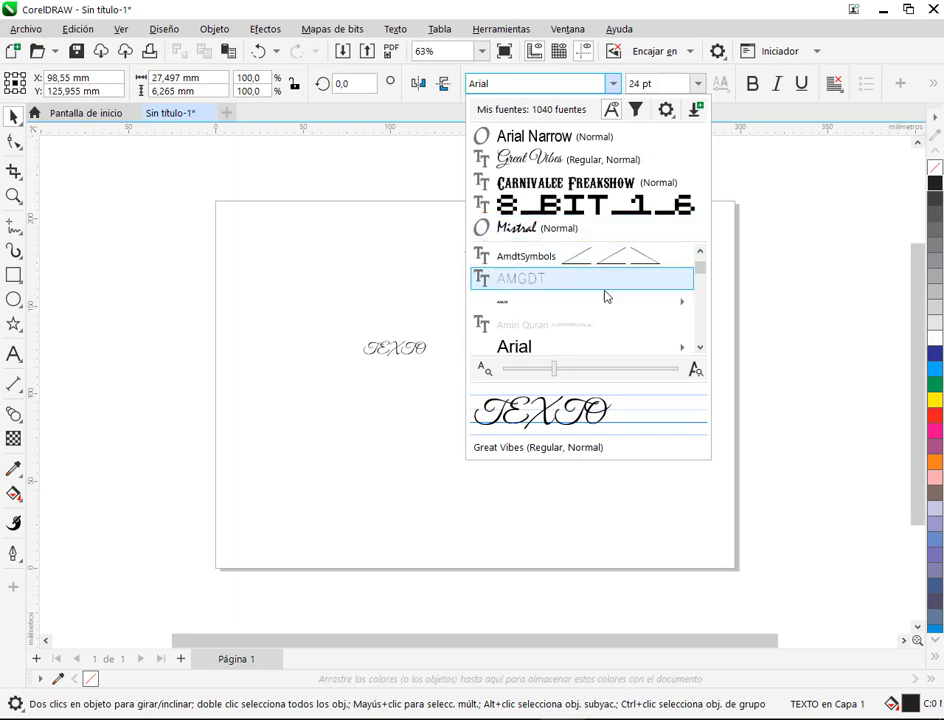
mouse_move(674, 354)
click(202, 535)
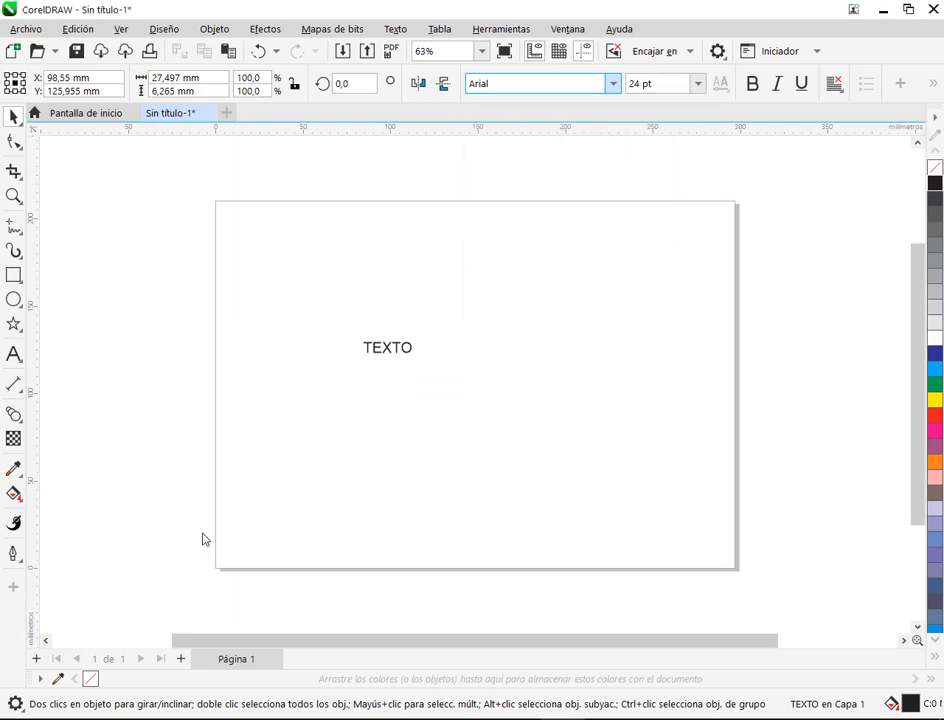
drag(426, 364, 518, 332)
right_click(518, 332)
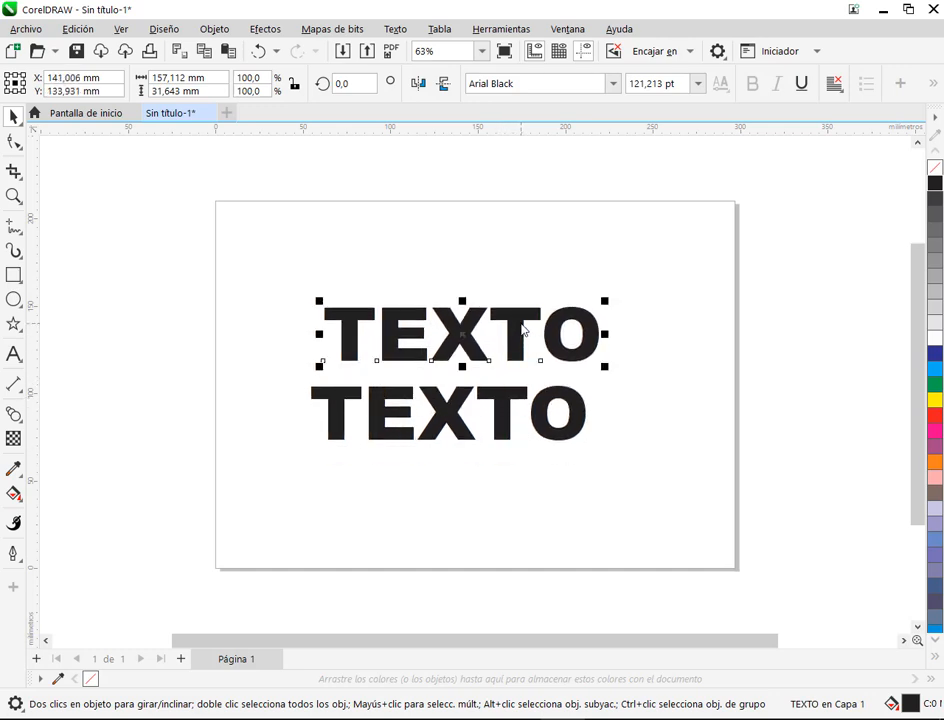
click(497, 276)
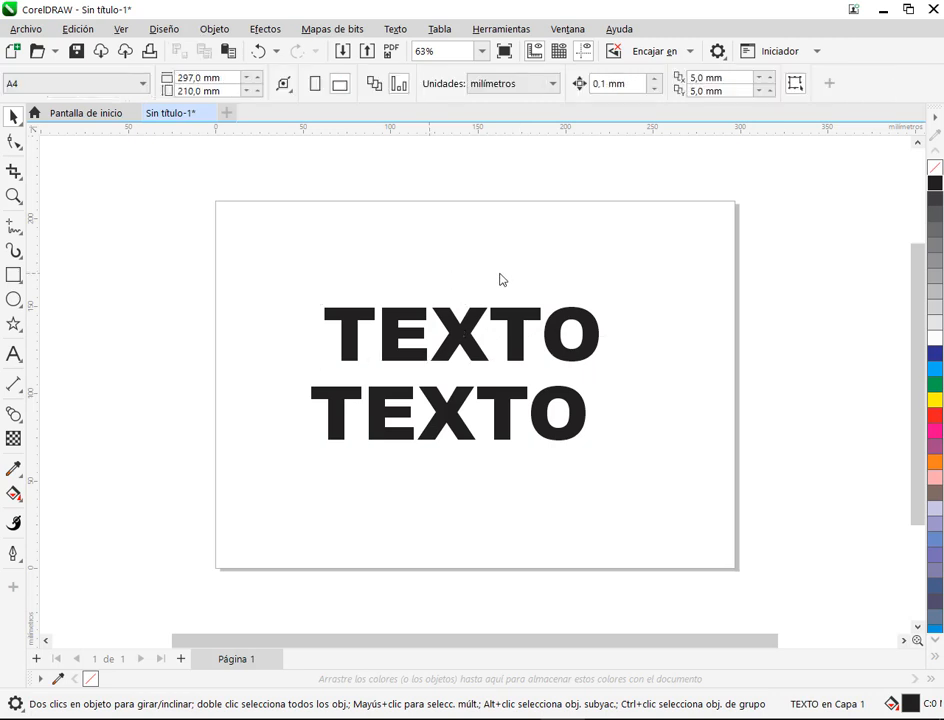
Step: Draw a circle about 36 mm wide near the page's upper left corner and fill it with light blue
click(14, 298)
drag(249, 214, 310, 280)
click(935, 368)
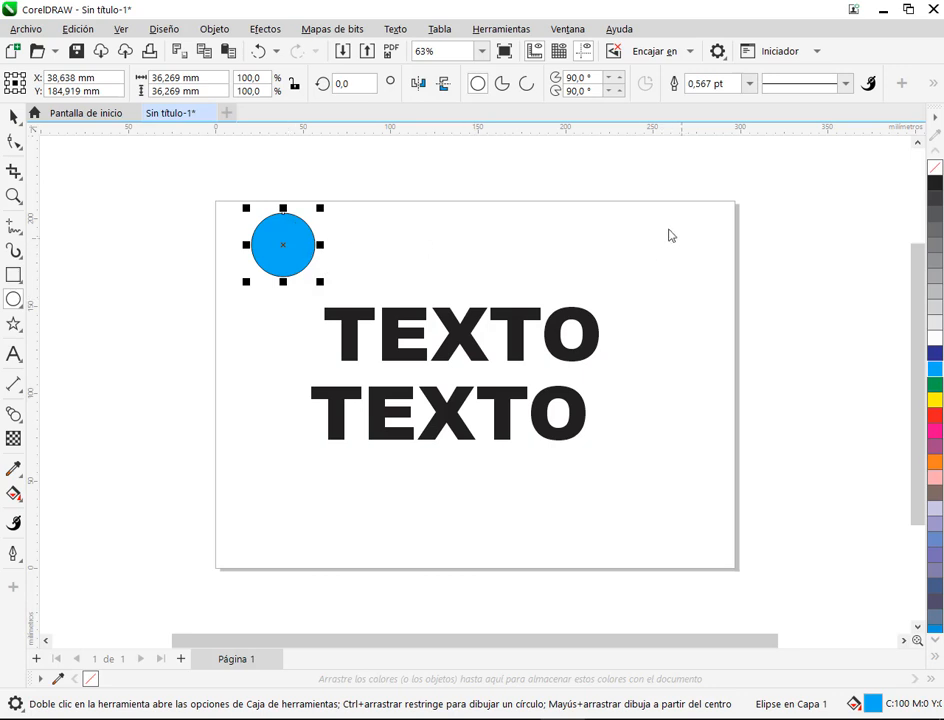
Step: Draw an orange-filled circle about 62 mm wide near the page's upper right corner and move it up slightly past the page edge
drag(629, 217, 740, 325)
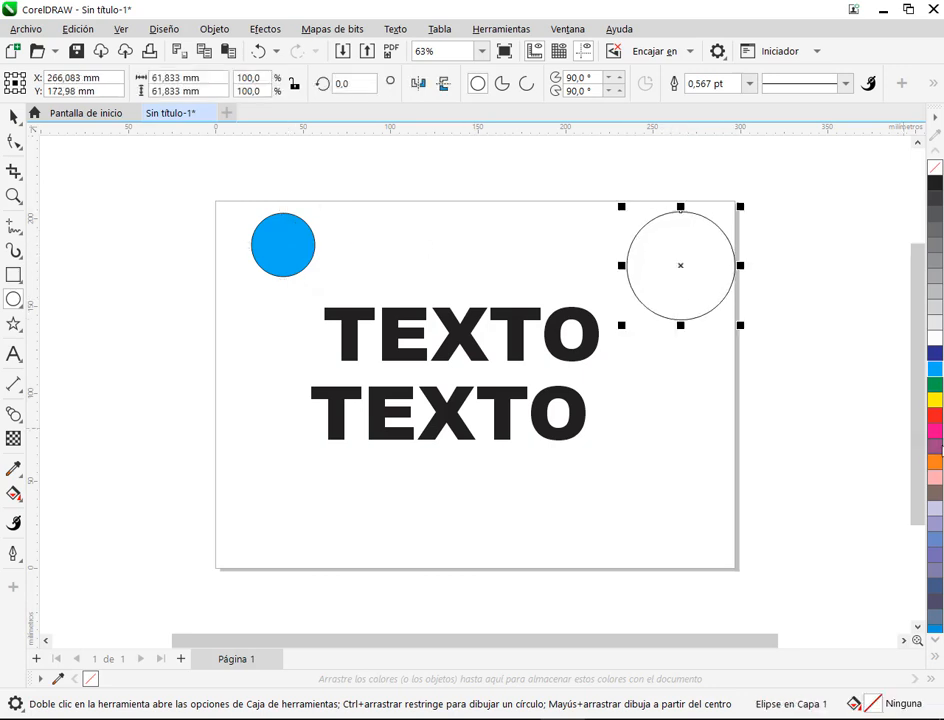
click(936, 462)
click(14, 117)
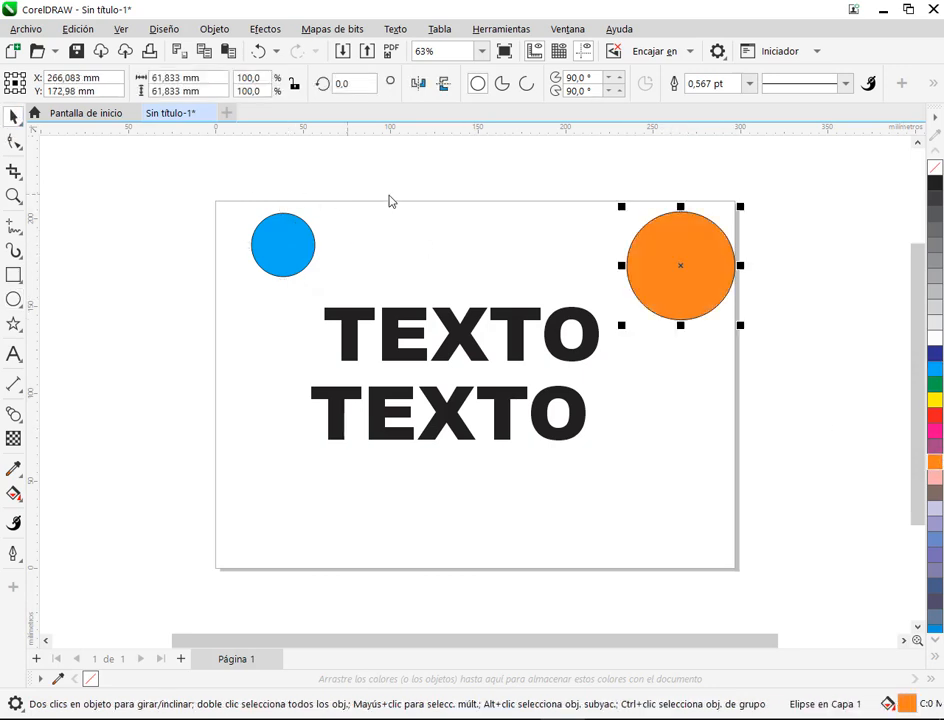
click(390, 197)
drag(714, 281, 683, 247)
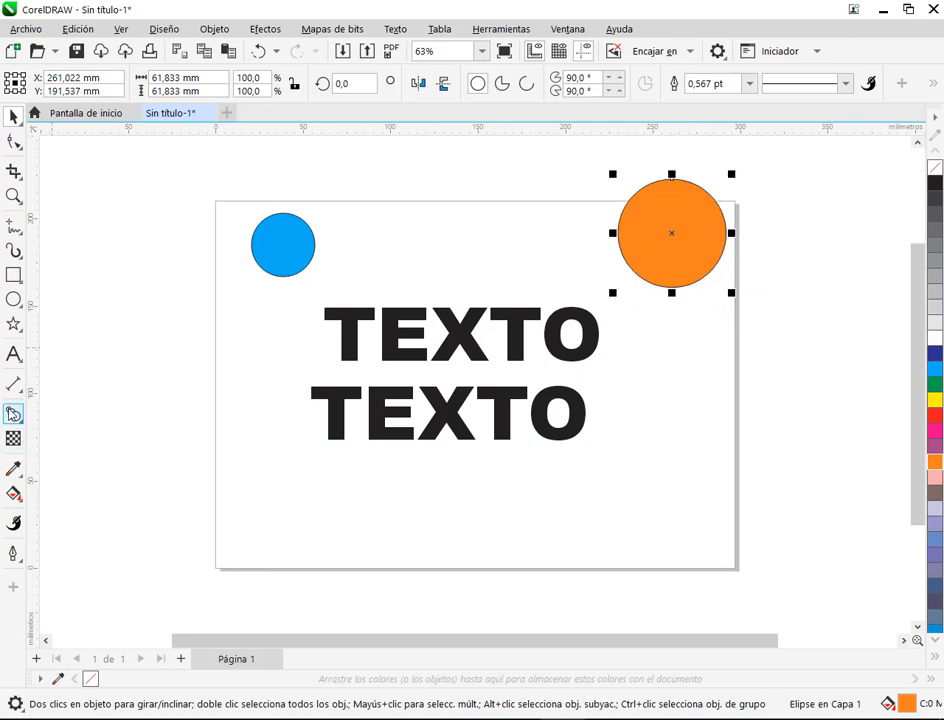
Step: Blend the blue circle into the orange circle with the Blend tool, and undo that blend
click(14, 414)
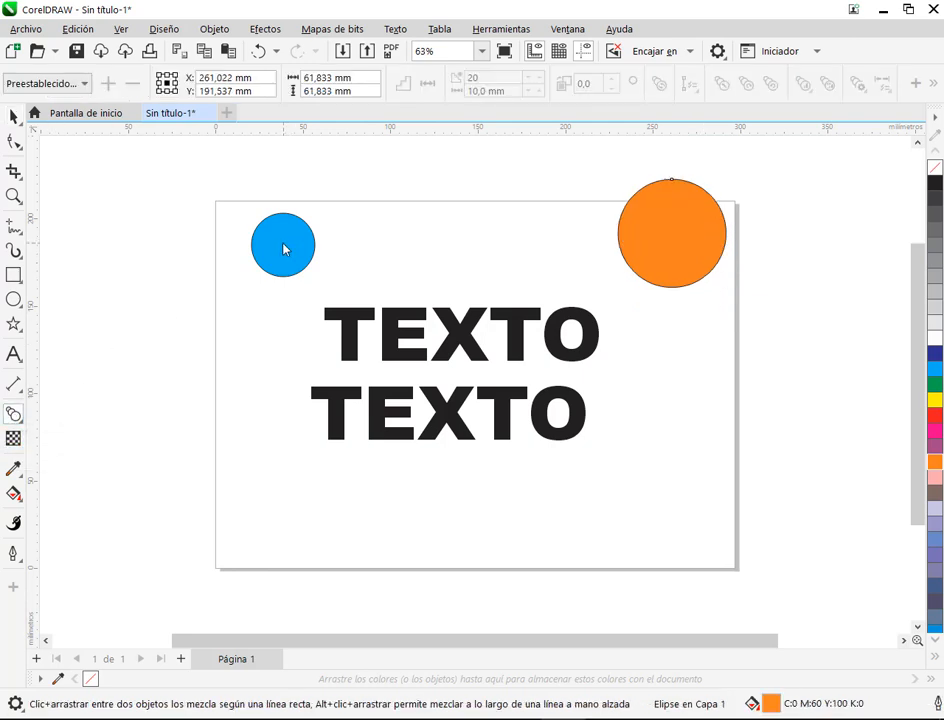
drag(283, 249, 670, 234)
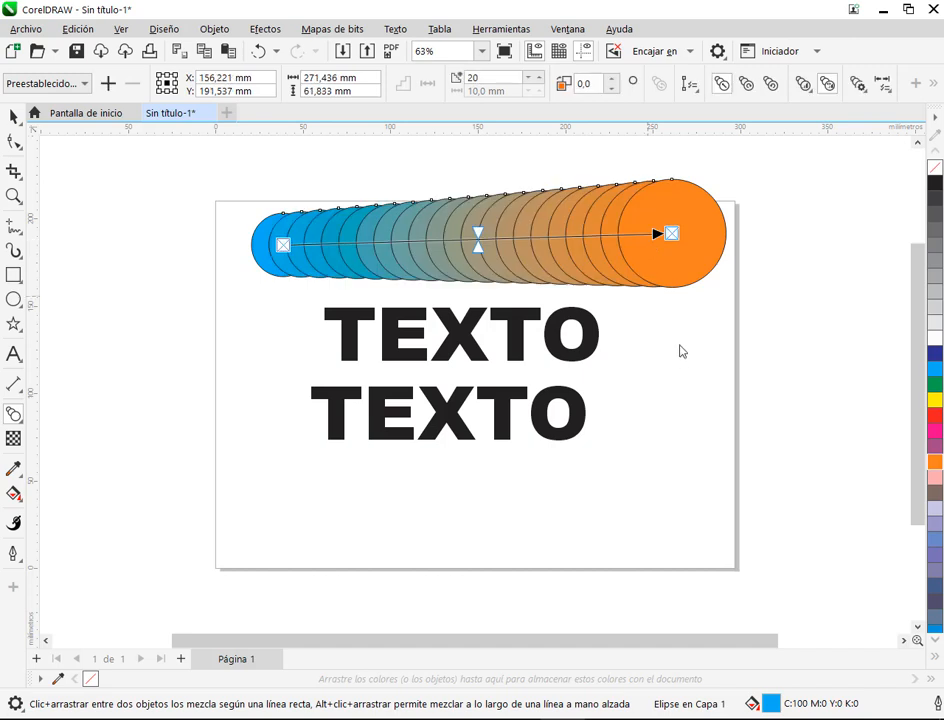
click(669, 168)
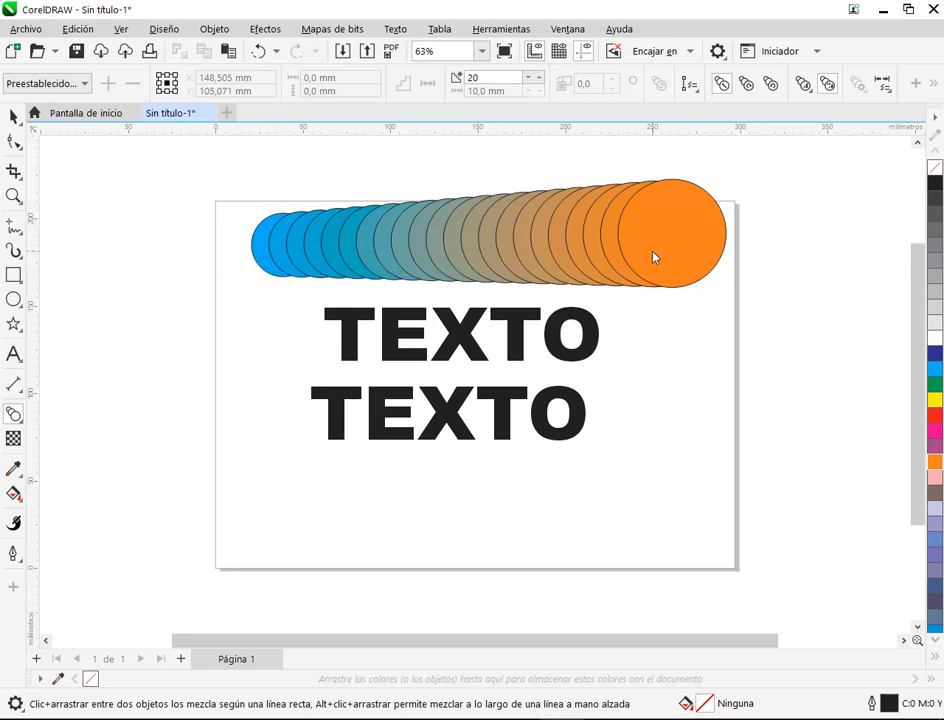
key(ctrl+z)
click(740, 181)
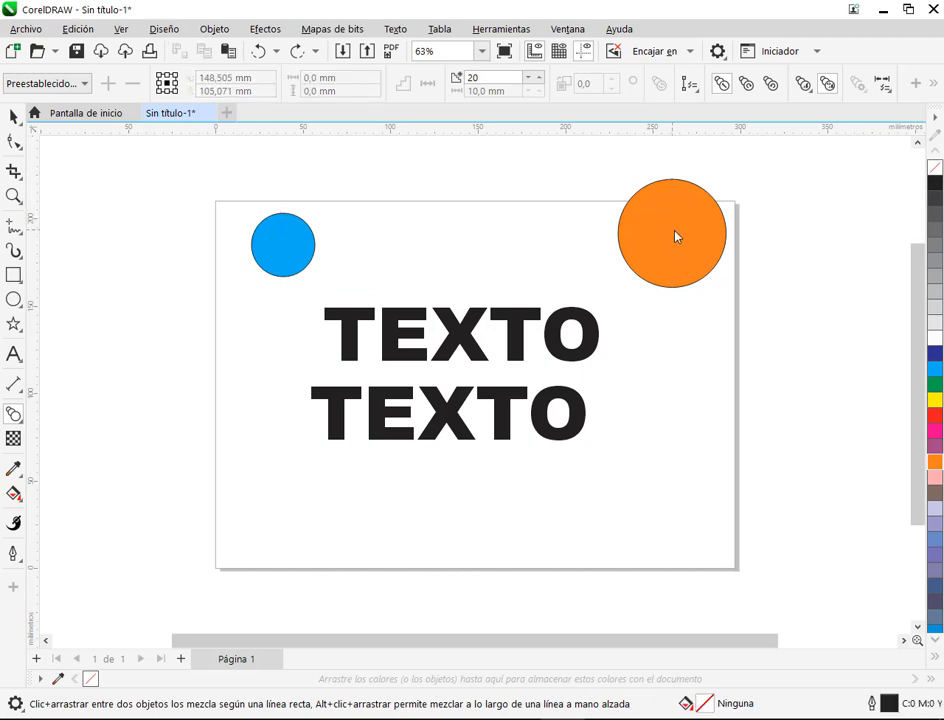
Step: Blend the orange circle into the blue circle with the Blend tool
mouse_move(670, 232)
mouse_down()
mouse_move(567, 265)
mouse_move(296, 252)
mouse_up()
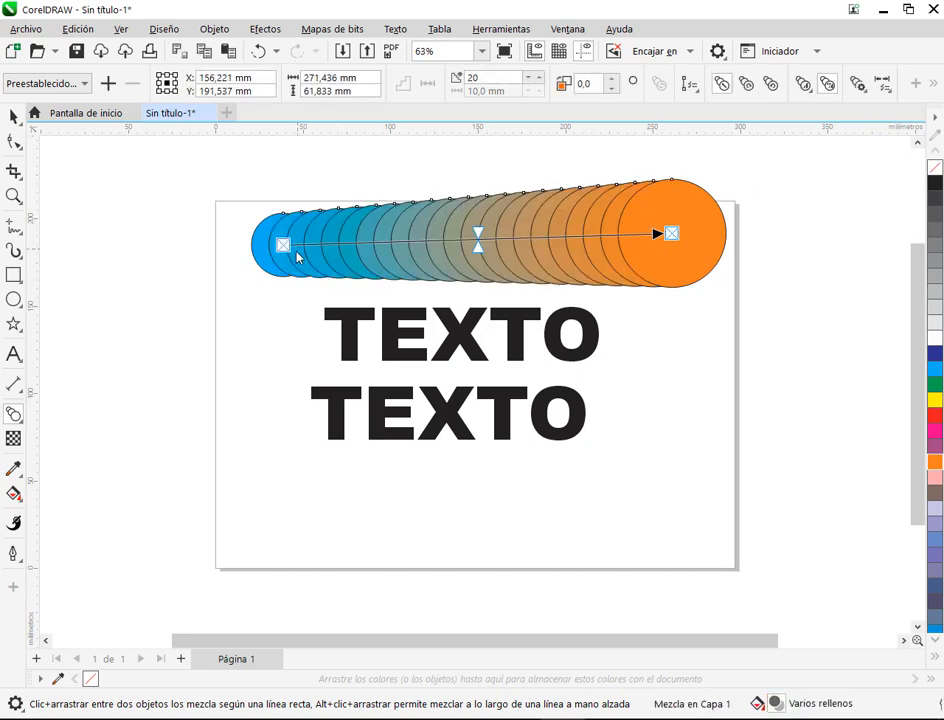
click(14, 118)
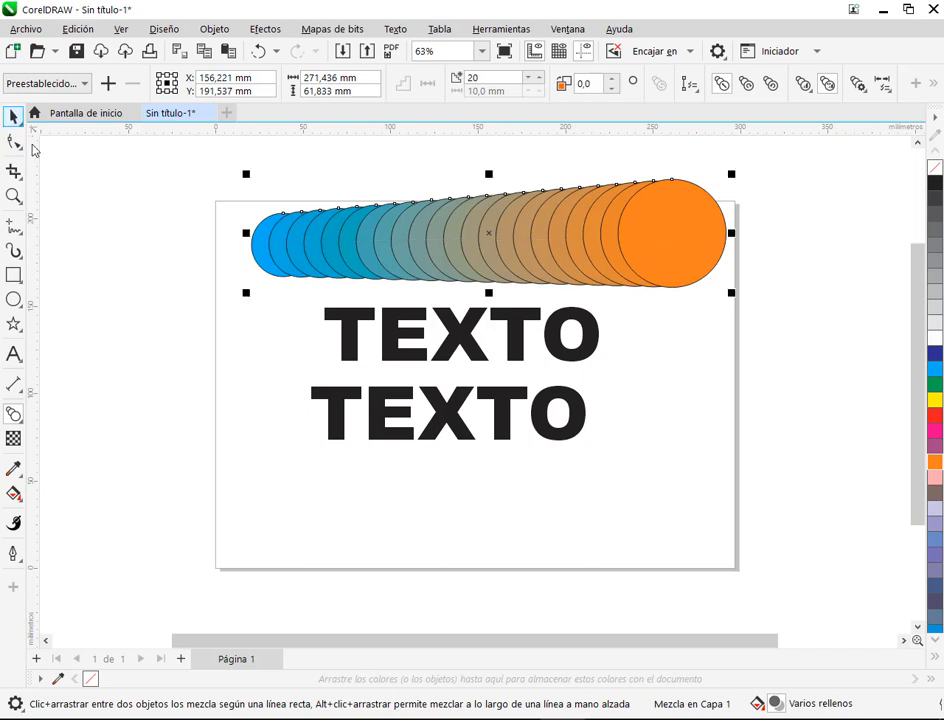
click(180, 175)
click(542, 247)
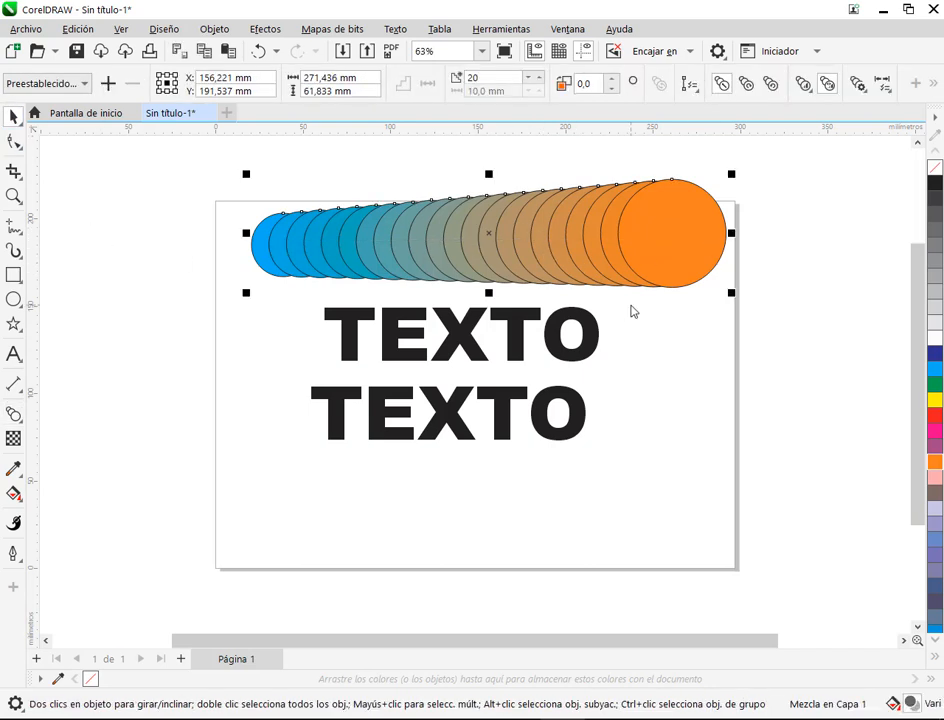
click(686, 301)
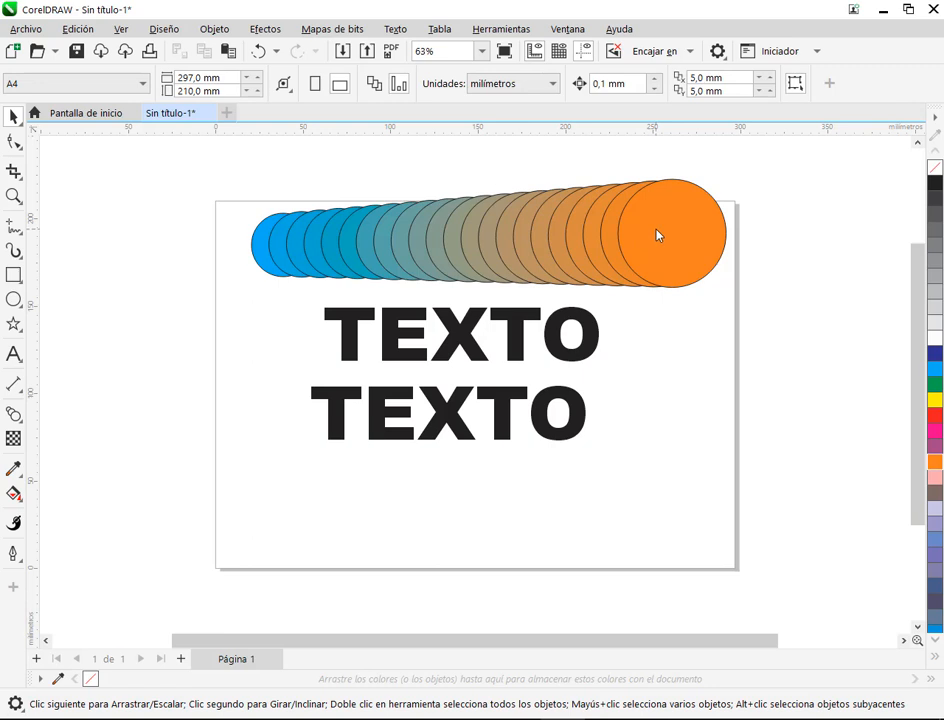
Step: Move the blend's orange circle close to the blue one, and return it to the page's upper right corner
drag(657, 236, 447, 259)
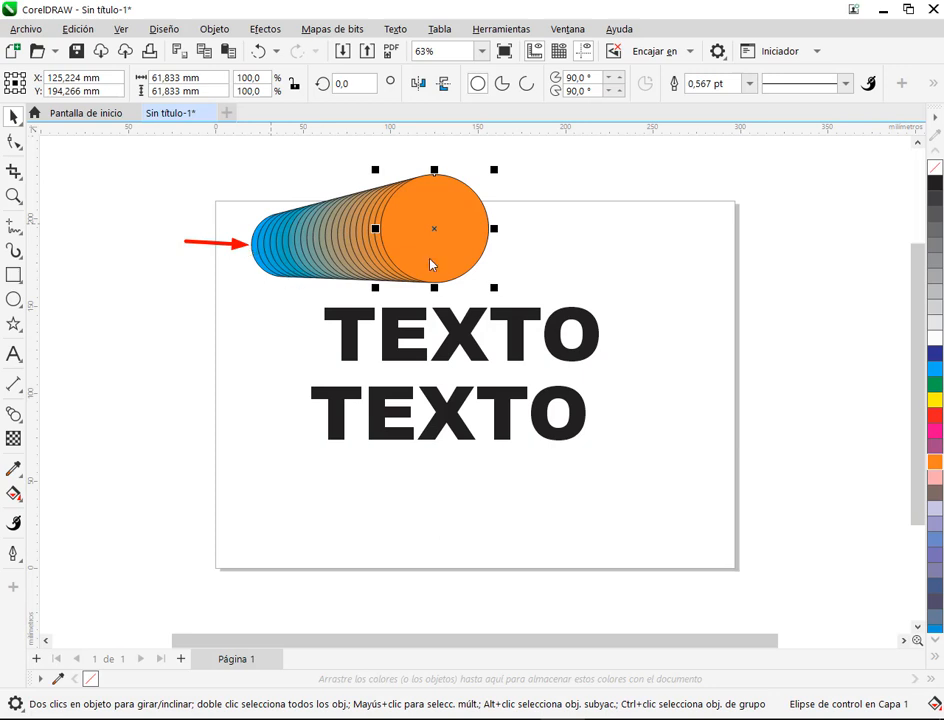
drag(445, 244, 689, 253)
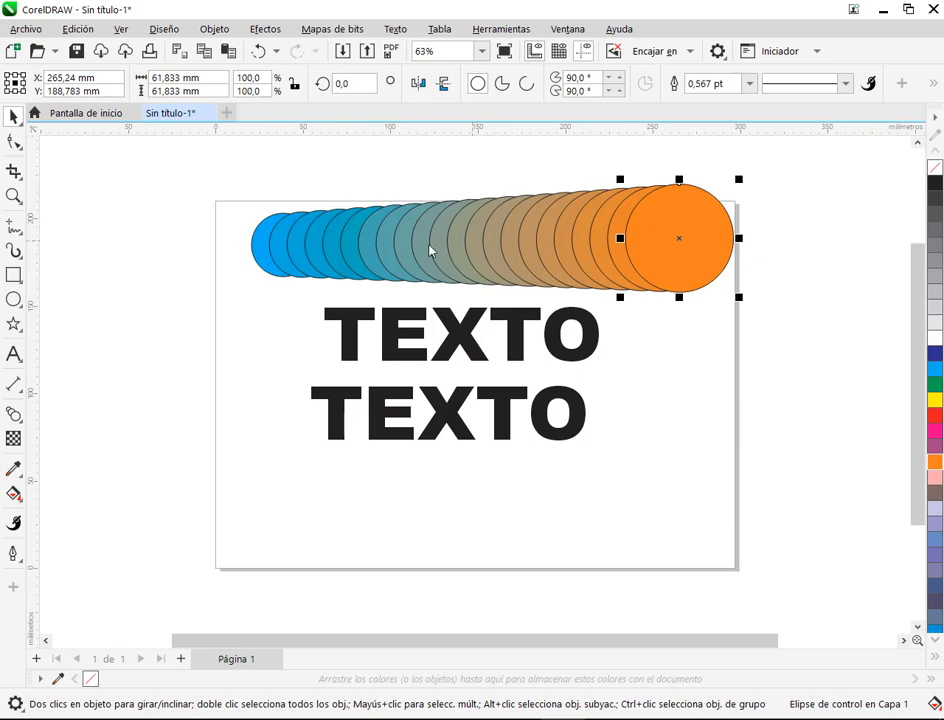
click(473, 239)
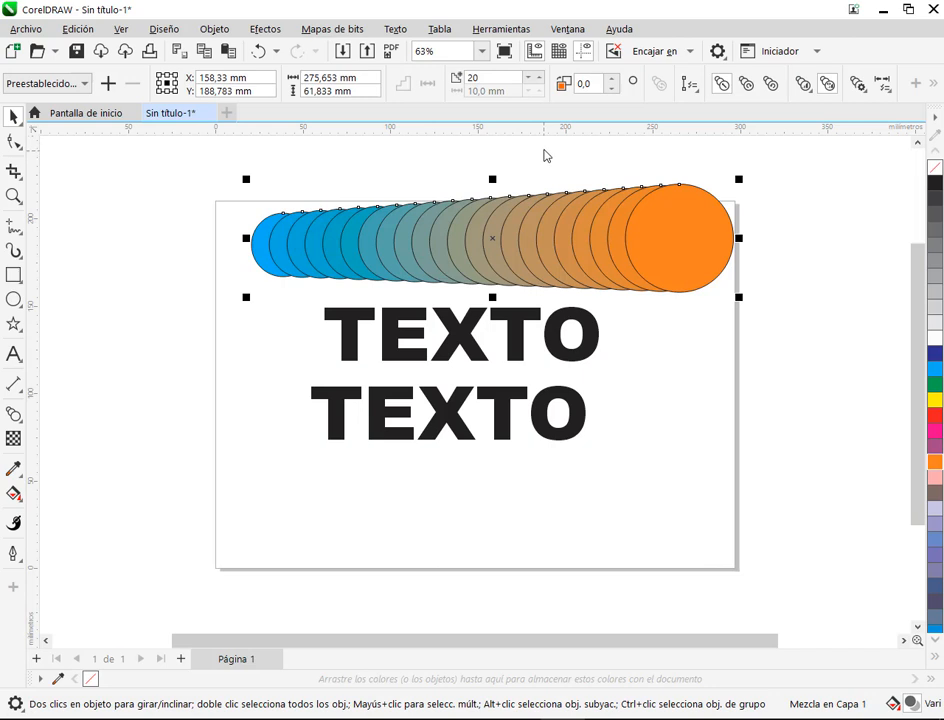
Step: Reorder the blend's blue circle so that it lies in front of the orange circle
click(252, 244)
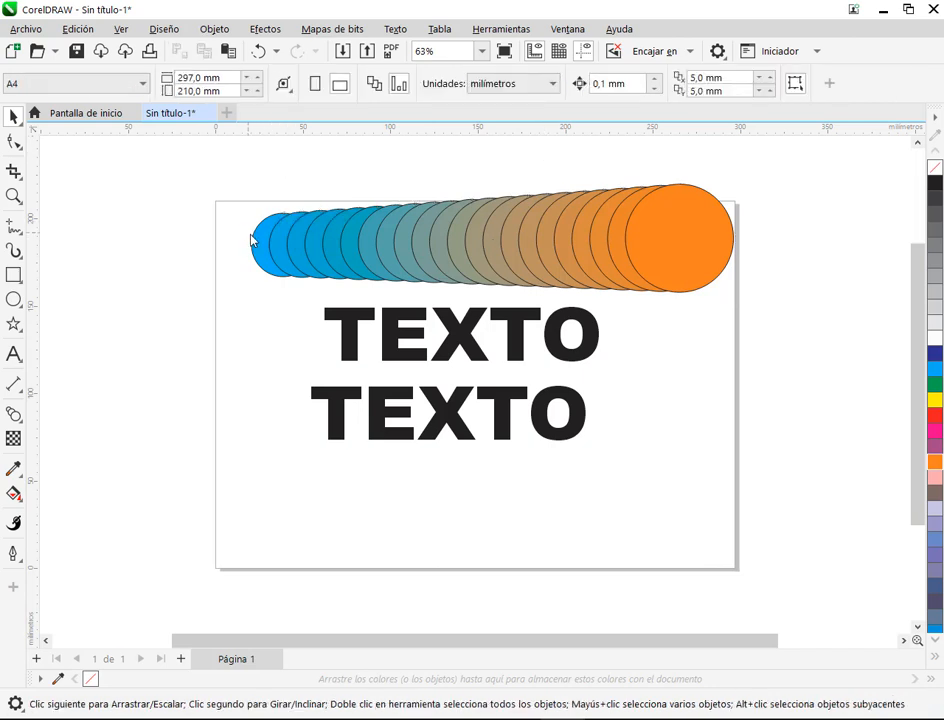
click(256, 236)
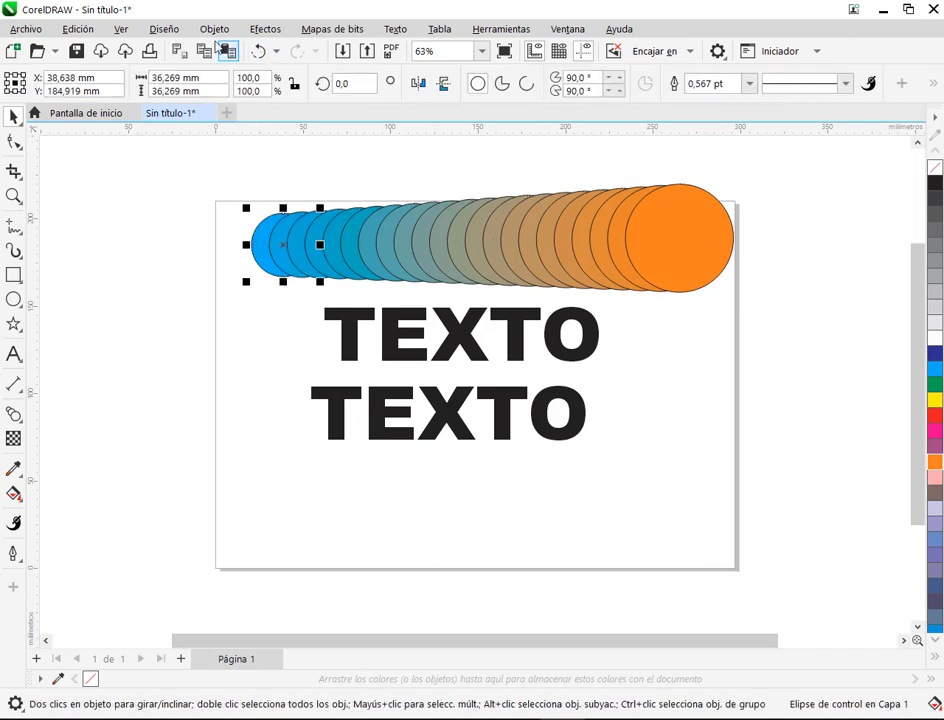
click(204, 30)
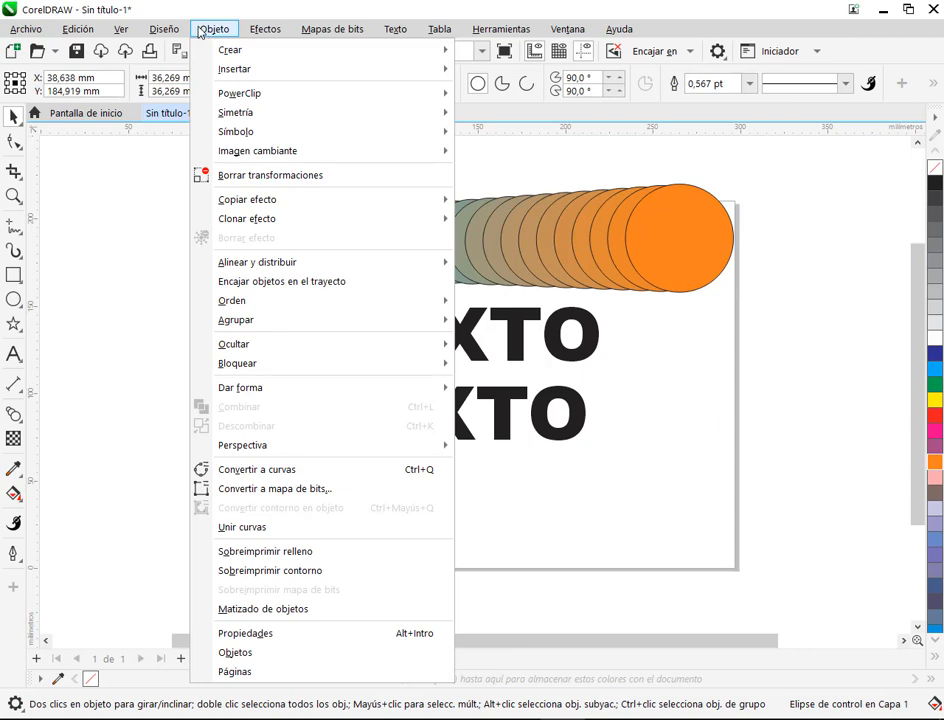
mouse_move(303, 302)
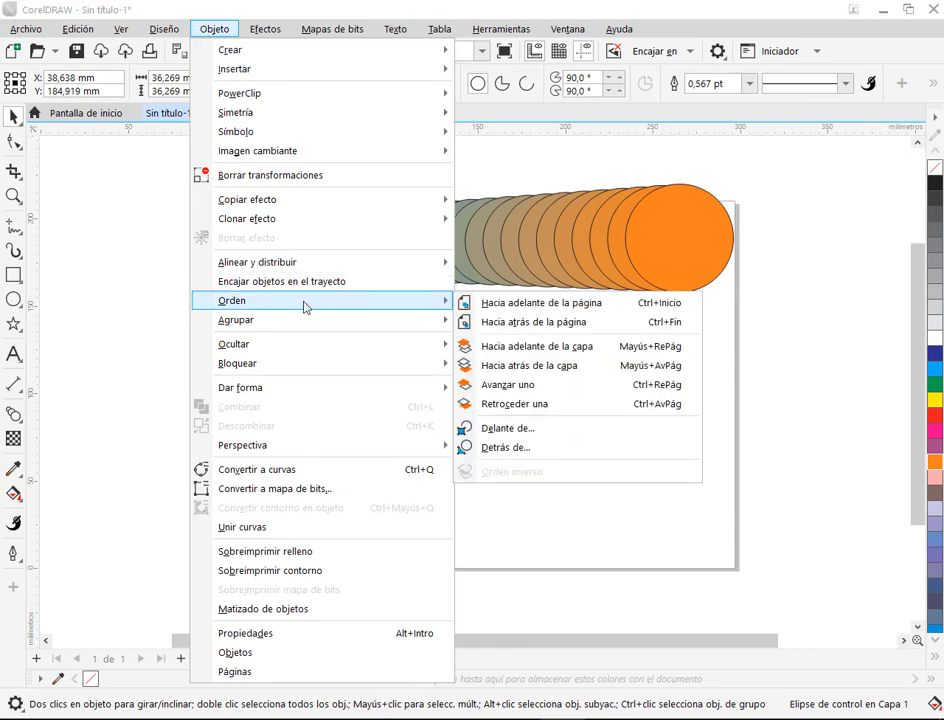
click(517, 434)
click(682, 233)
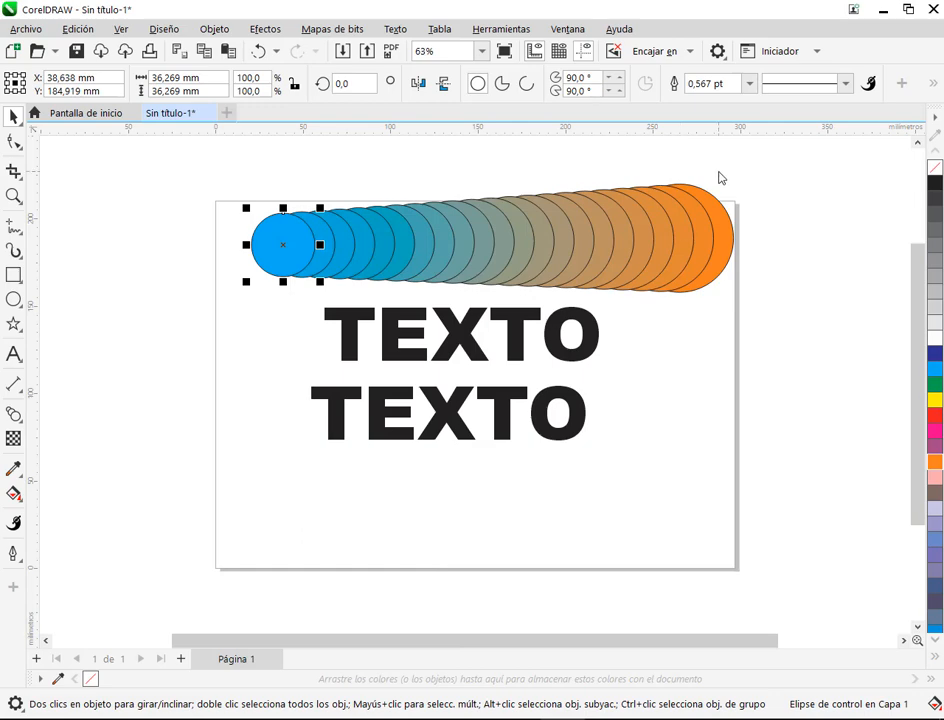
click(757, 188)
Step: Shift the blend slightly left, and bring its blue and orange circles together concentrically above the texts at about X 164 mm
drag(548, 243, 519, 237)
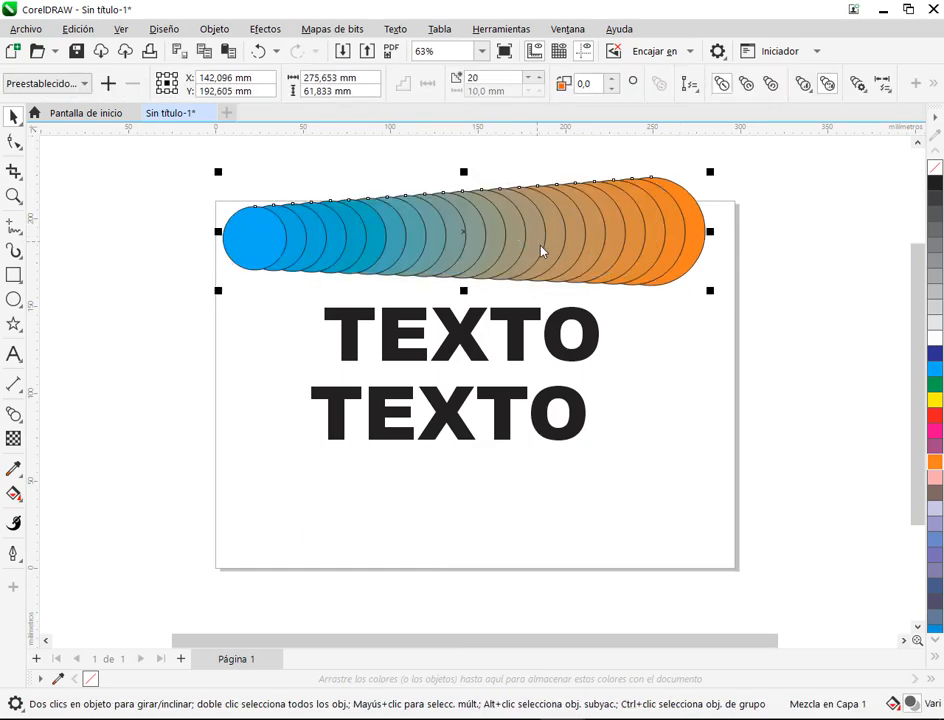
click(190, 270)
click(253, 248)
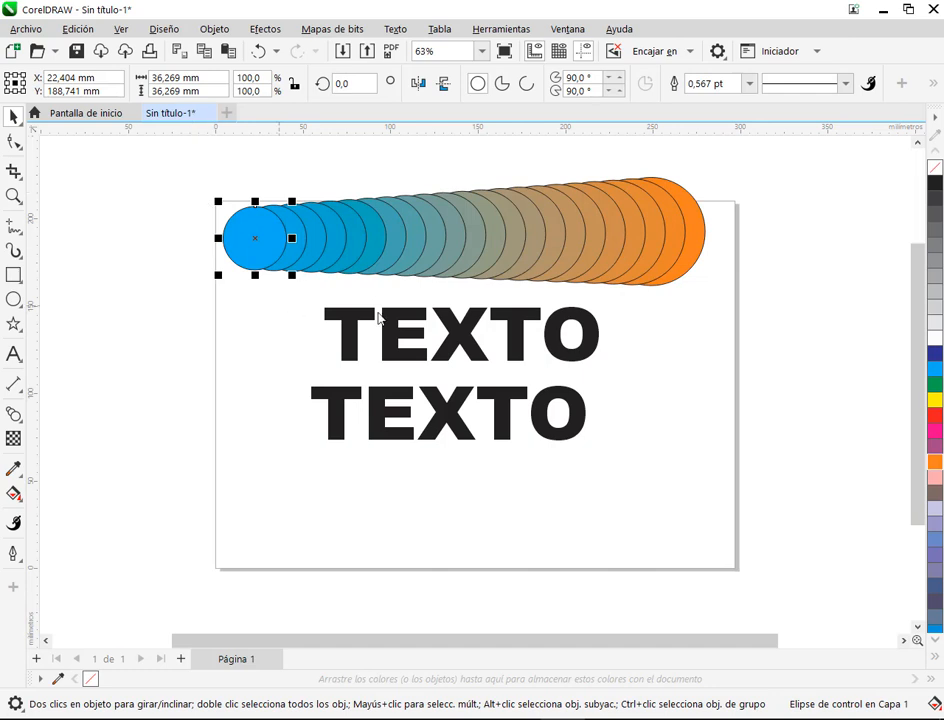
drag(305, 252, 517, 250)
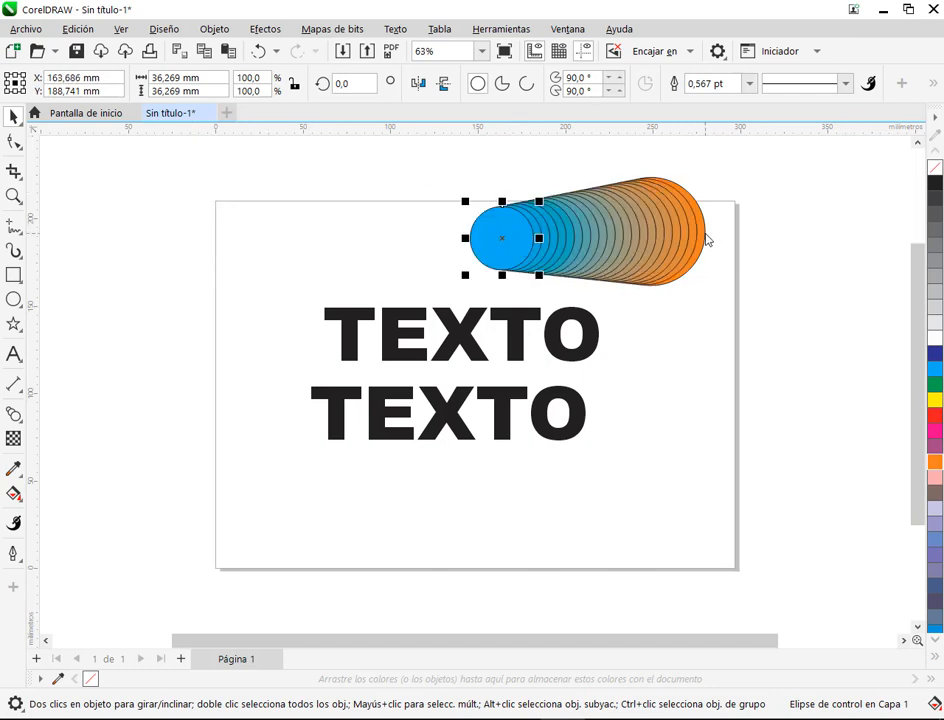
drag(706, 240, 558, 246)
click(573, 231)
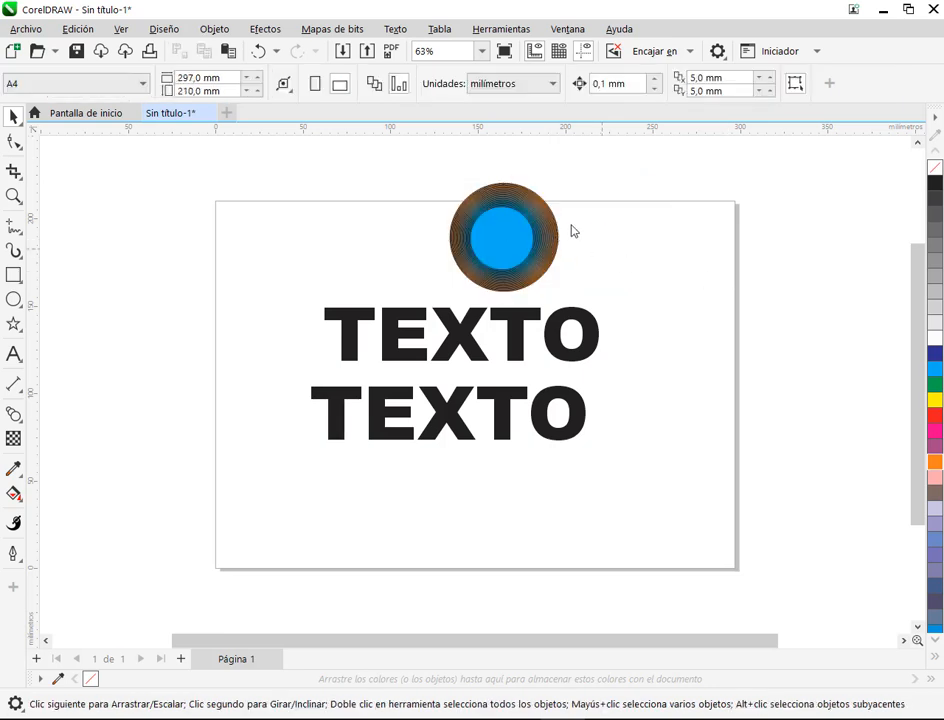
Step: Remove the blend's outline, and shrink the blue circle to about 22 mm wide, placed at about X 115 mm beside the orange circle
click(537, 219)
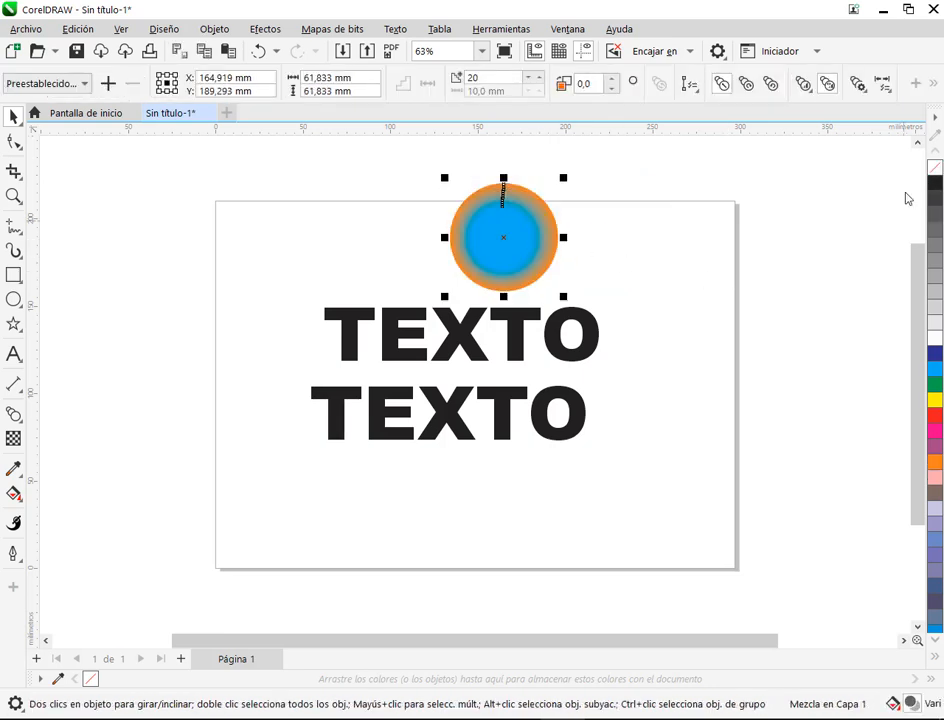
click(678, 248)
click(510, 229)
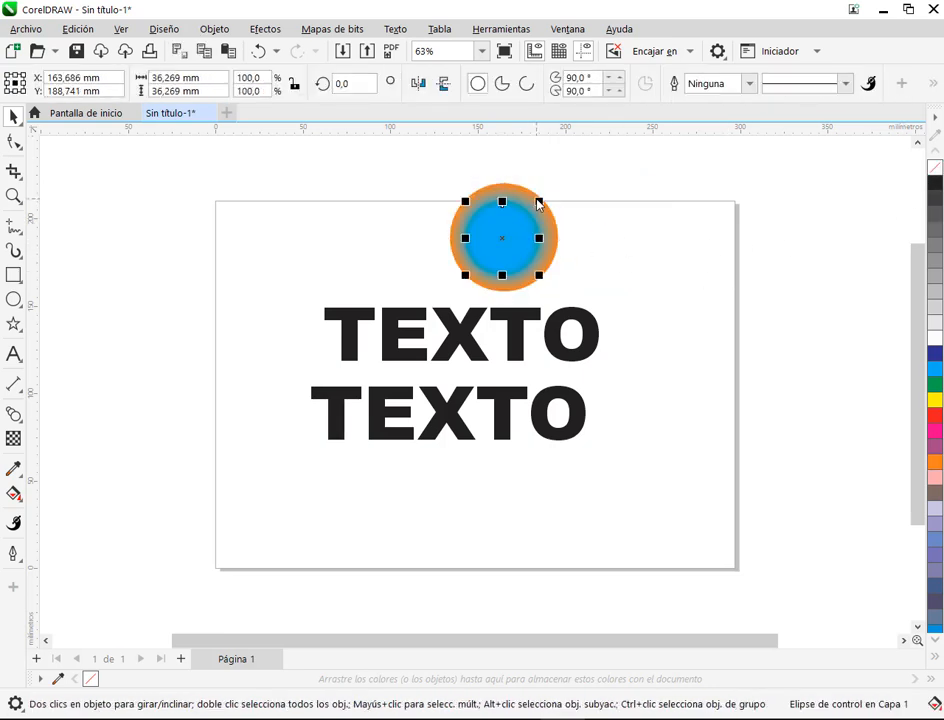
drag(538, 204, 418, 246)
click(641, 288)
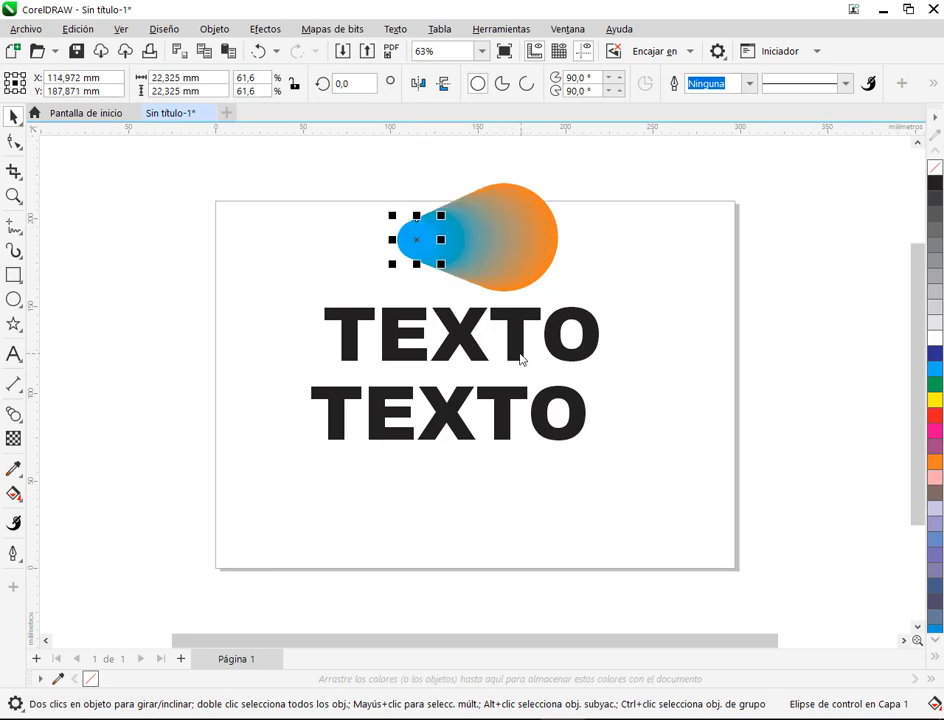
Step: Give the whole circle blend a black outline
click(680, 236)
click(476, 238)
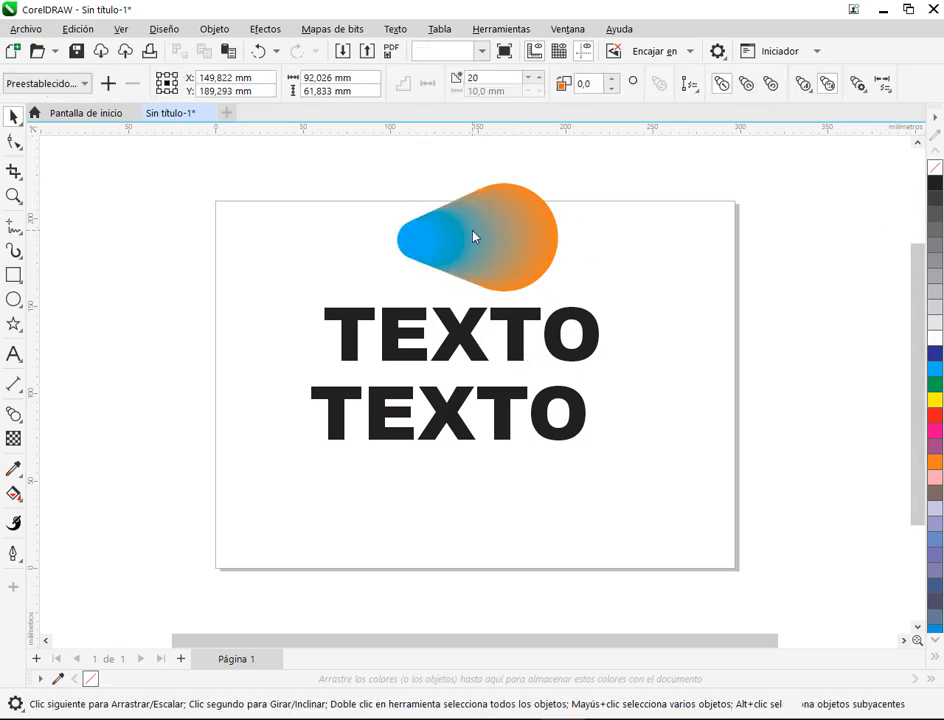
right_click(937, 188)
click(828, 230)
Step: Spread the blend across the page, with the blue circle in the upper left corner and the orange circle near the upper right corner
drag(428, 238, 290, 243)
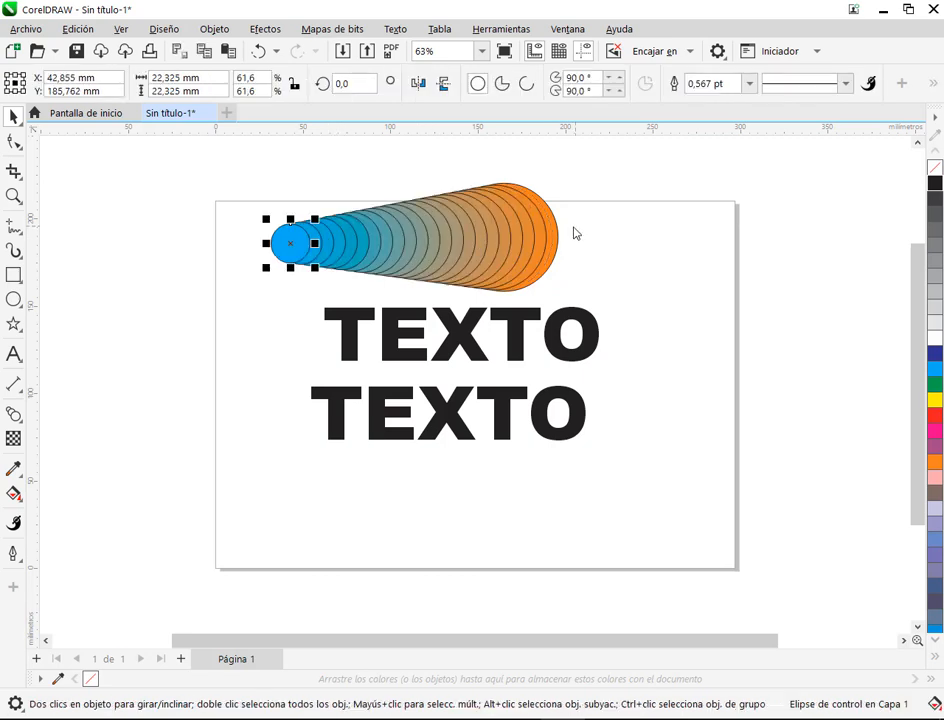
drag(560, 238, 730, 240)
drag(310, 238, 257, 218)
click(705, 352)
Step: Move both TEXTO texts down together, farther away from the circle blend
drag(282, 490, 636, 280)
drag(580, 328, 582, 374)
click(442, 544)
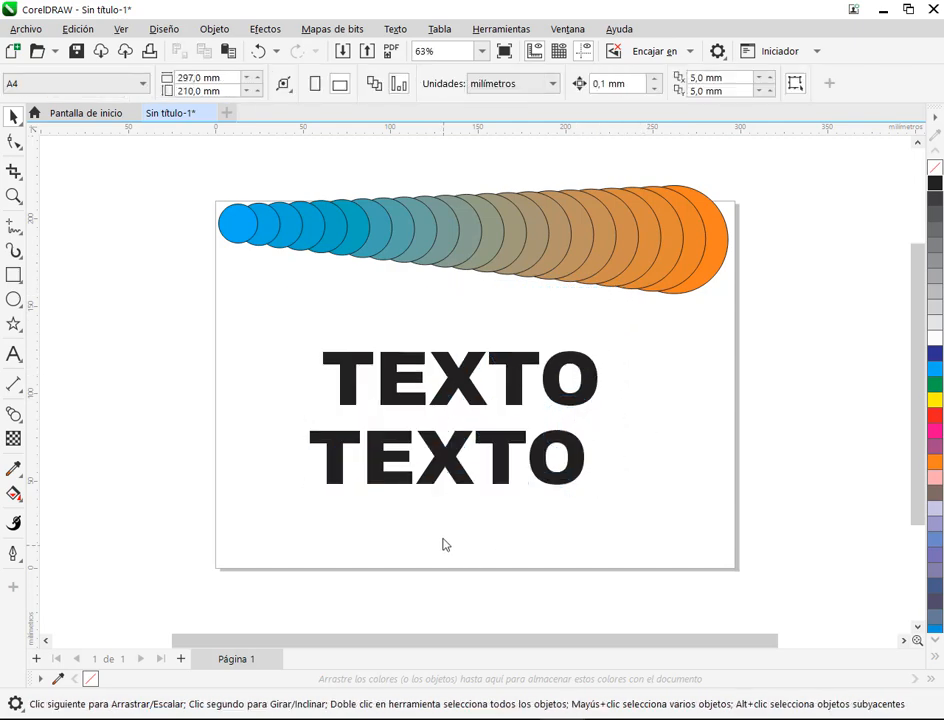
Step: Move the lower TEXTO up until it overlaps the other copy, and fill it with light blue
scroll(450, 524, up, 1)
drag(450, 442, 456, 400)
click(935, 368)
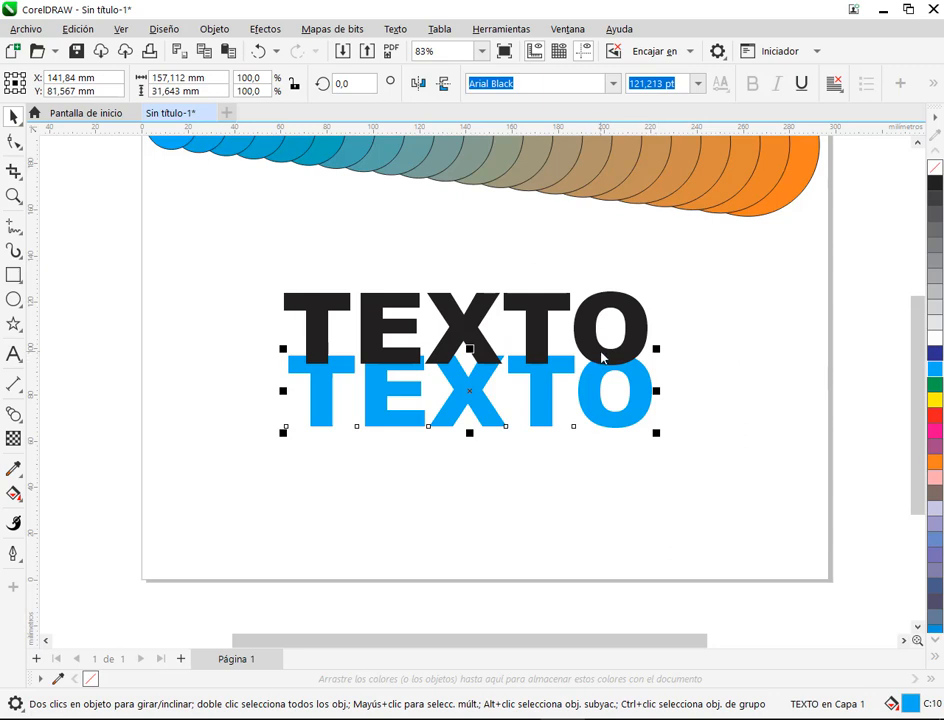
Step: Place the black TEXTO below the other copy, and give the upper TEXTO a white fill and a black outline
drag(551, 293, 540, 358)
click(936, 333)
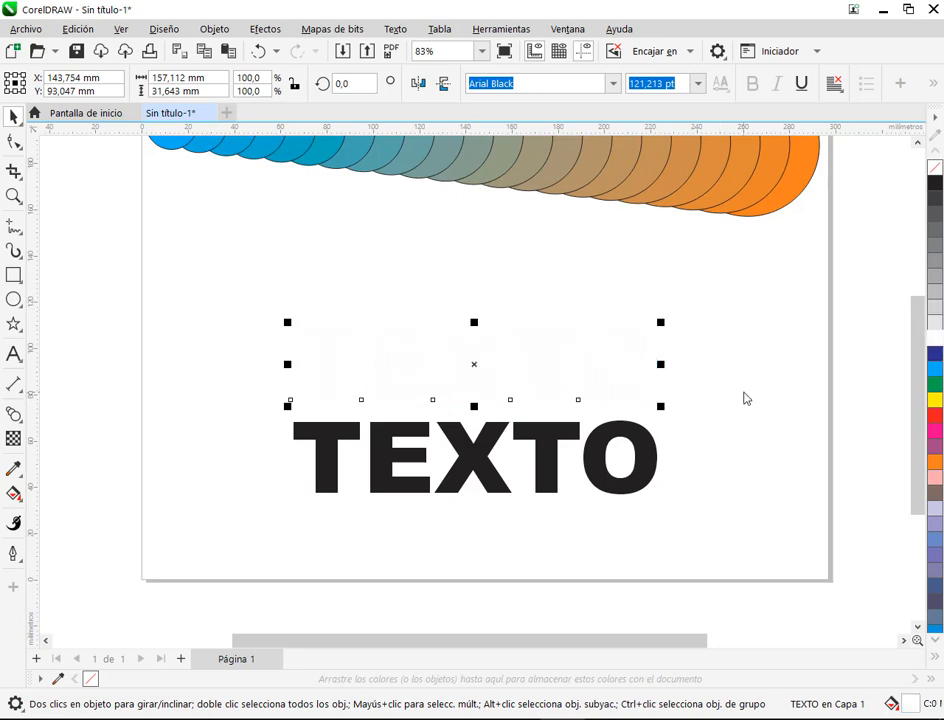
right_click(931, 186)
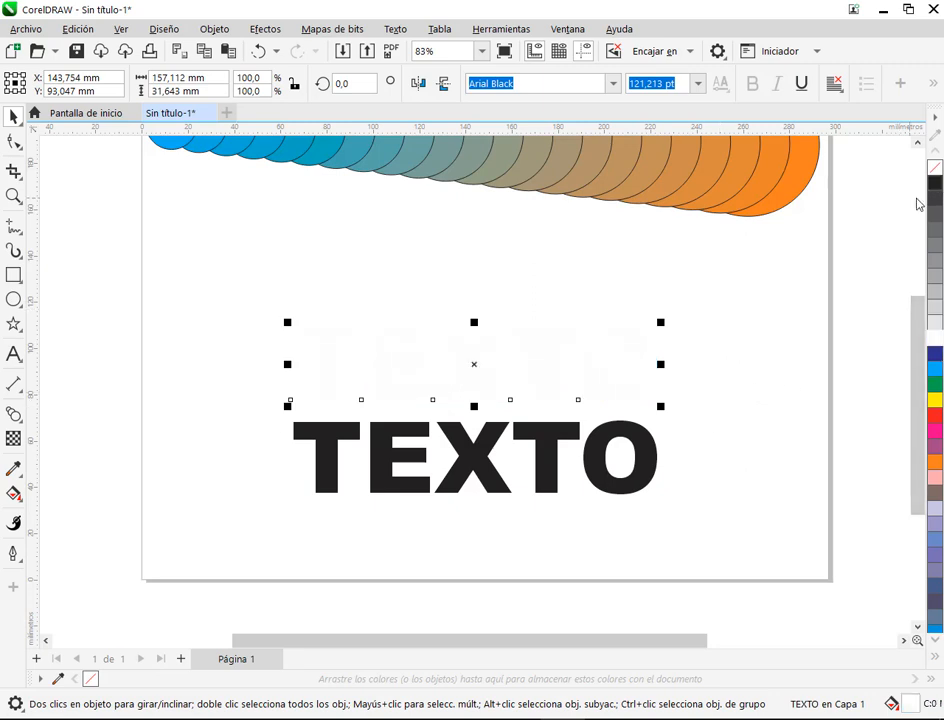
Step: Fill the lower TEXTO with 60% black grey
click(648, 479)
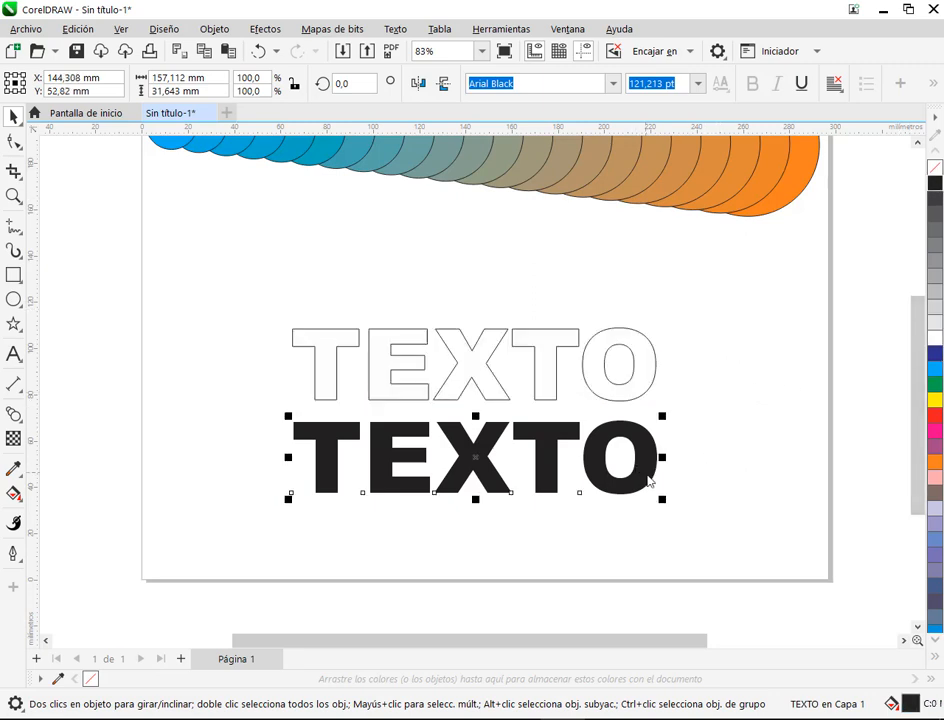
click(934, 307)
click(934, 246)
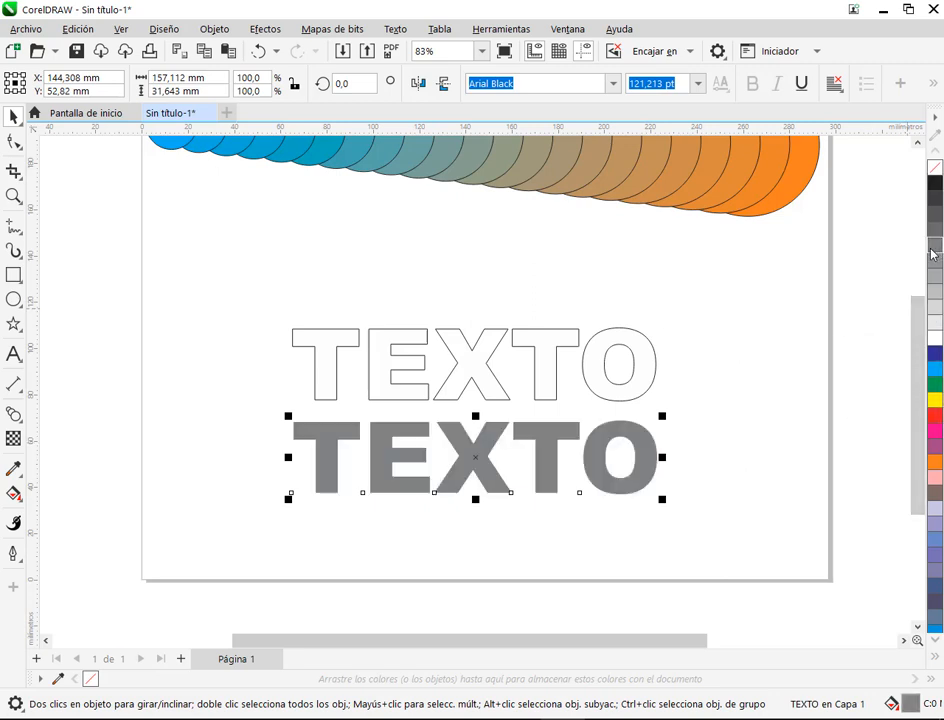
click(788, 371)
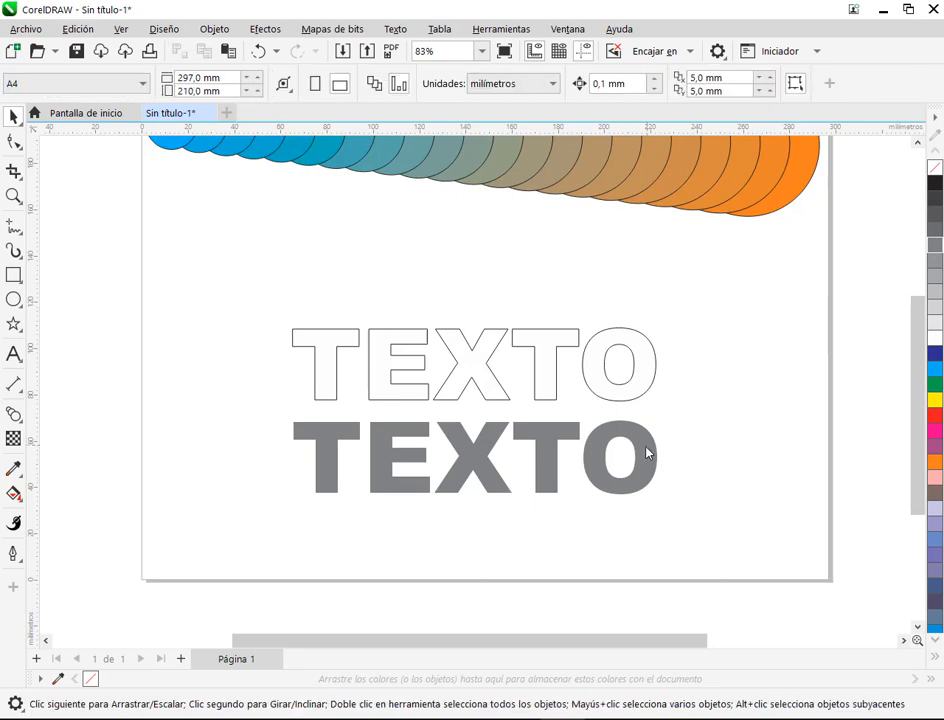
Step: Blend the lower grey TEXTO into the upper white TEXTO with the Blend tool
click(638, 451)
click(13, 413)
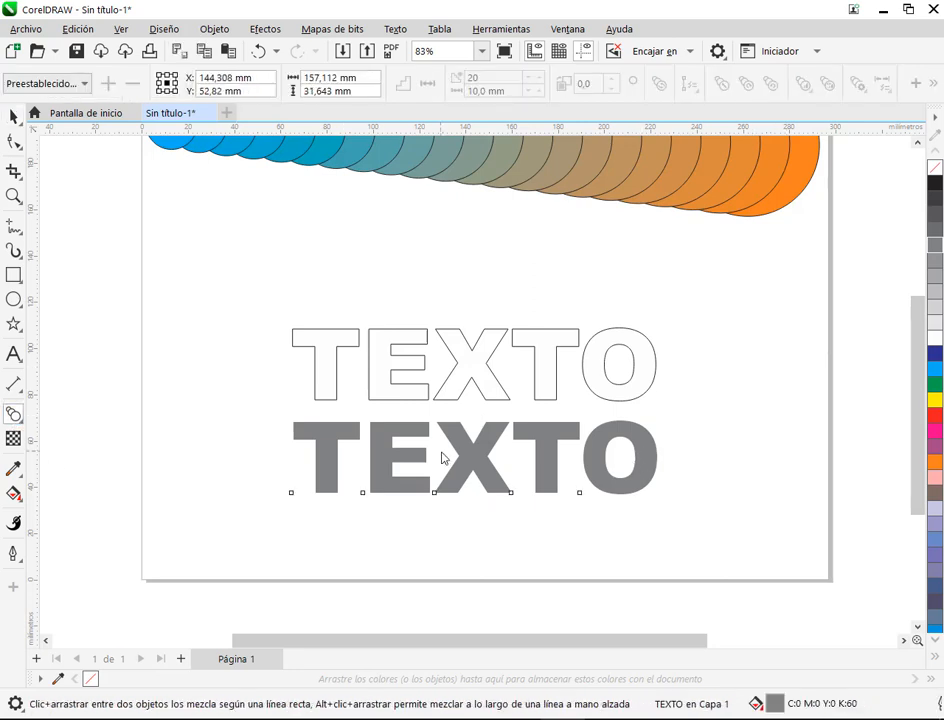
drag(475, 460, 475, 372)
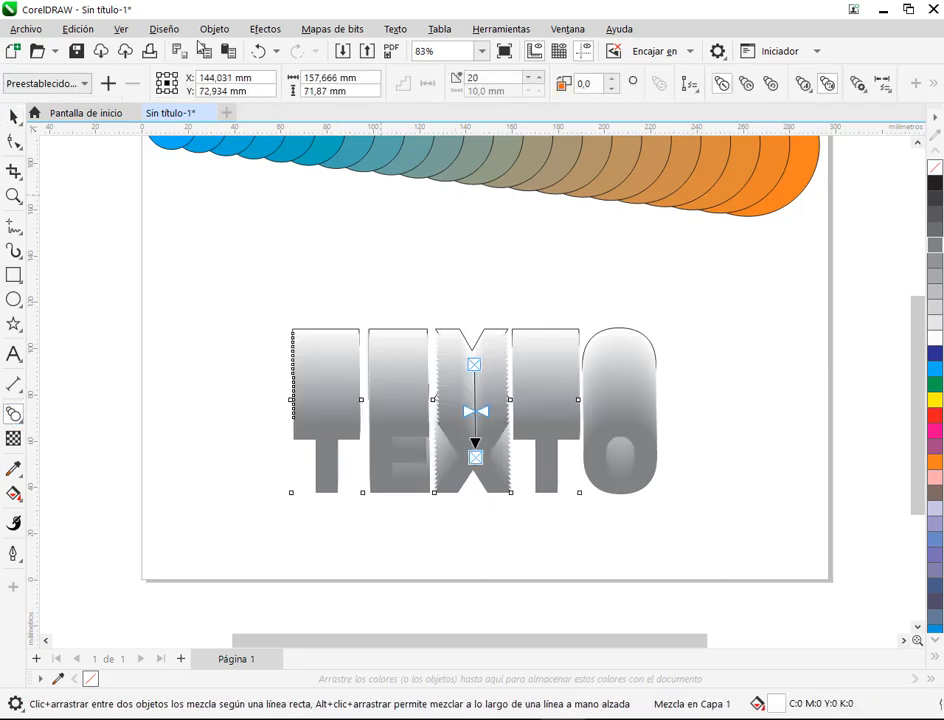
click(14, 117)
click(101, 261)
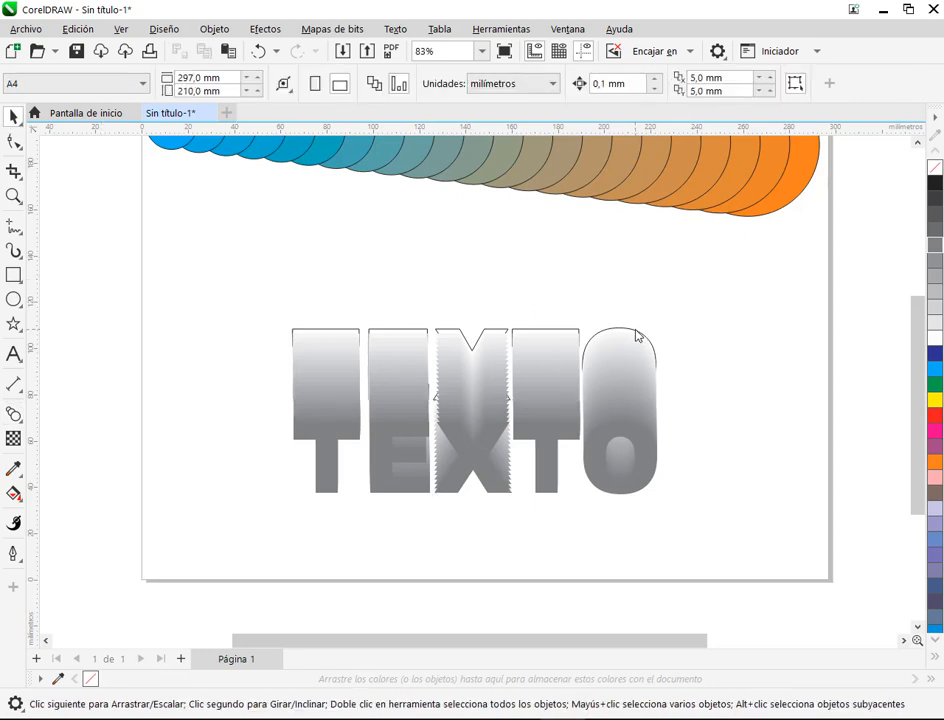
Step: Remove the outline from the white TEXTO at the back of the blend
click(633, 336)
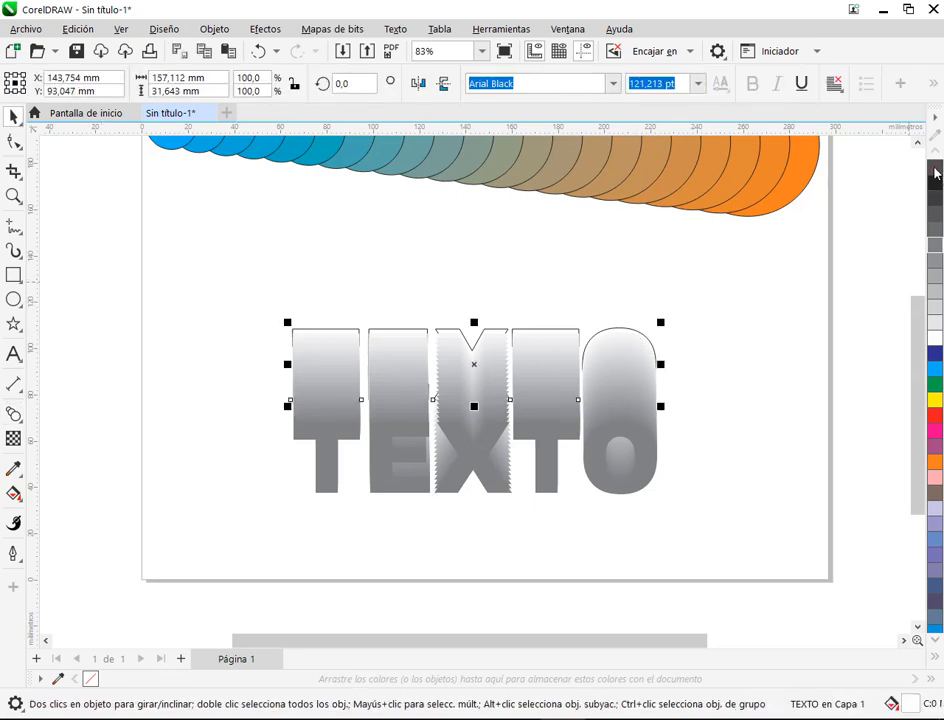
right_click(935, 168)
click(740, 367)
Step: Give the front grey TEXTO a black outline, and move it up about 10 mm to shorten the blend
click(472, 460)
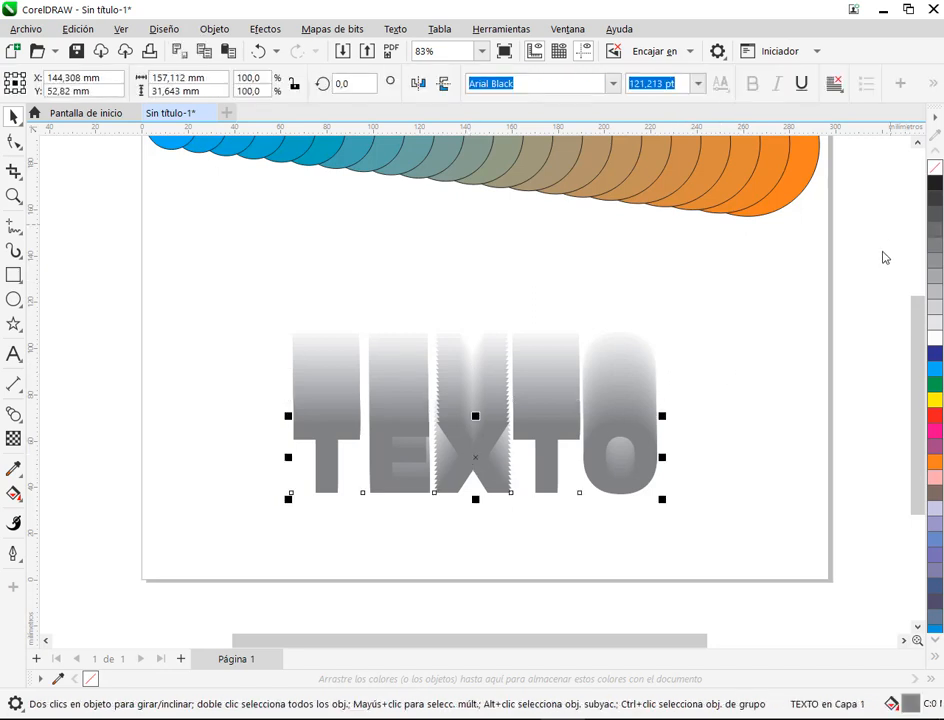
right_click(935, 183)
click(542, 300)
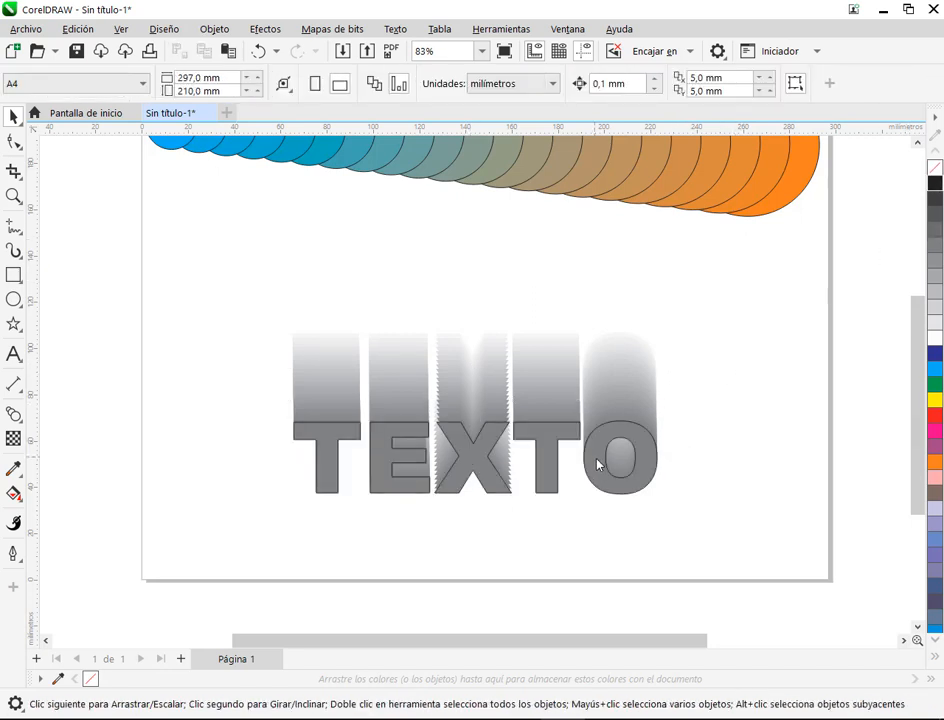
click(597, 464)
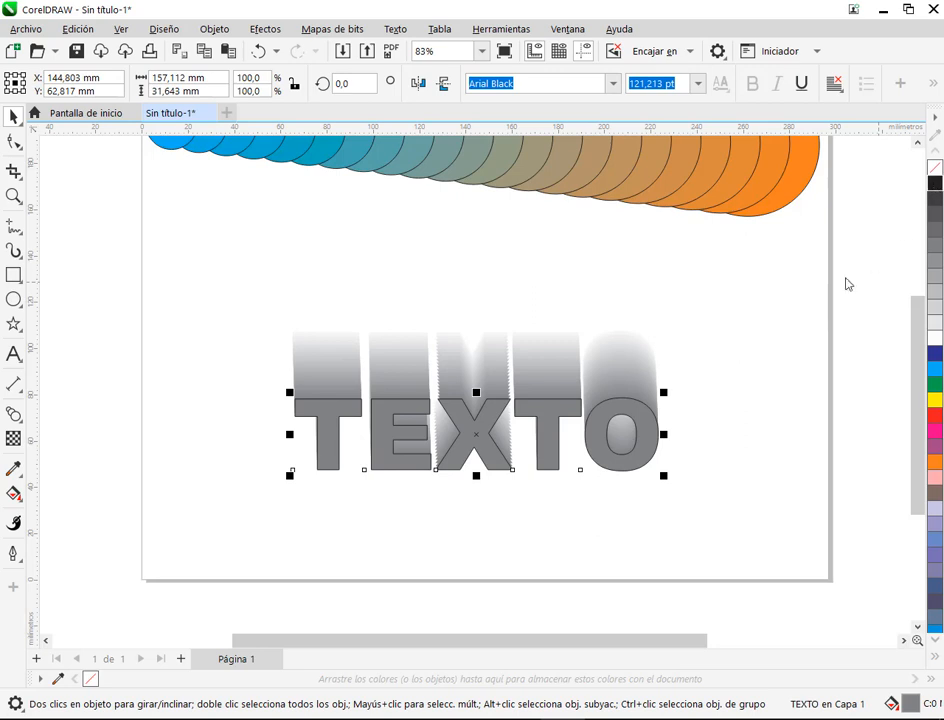
Step: Remove the outline from the front grey TEXTO and move it up and to the right so the blend runs diagonally
right_click(935, 168)
click(765, 391)
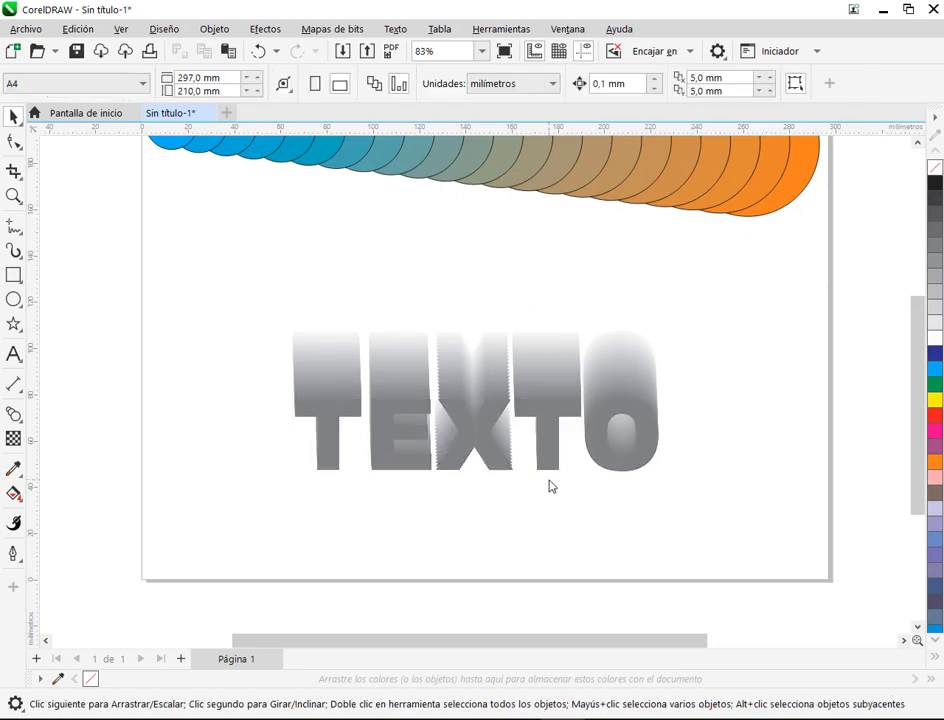
scroll(547, 477, up, 1)
drag(546, 432, 625, 238)
click(710, 495)
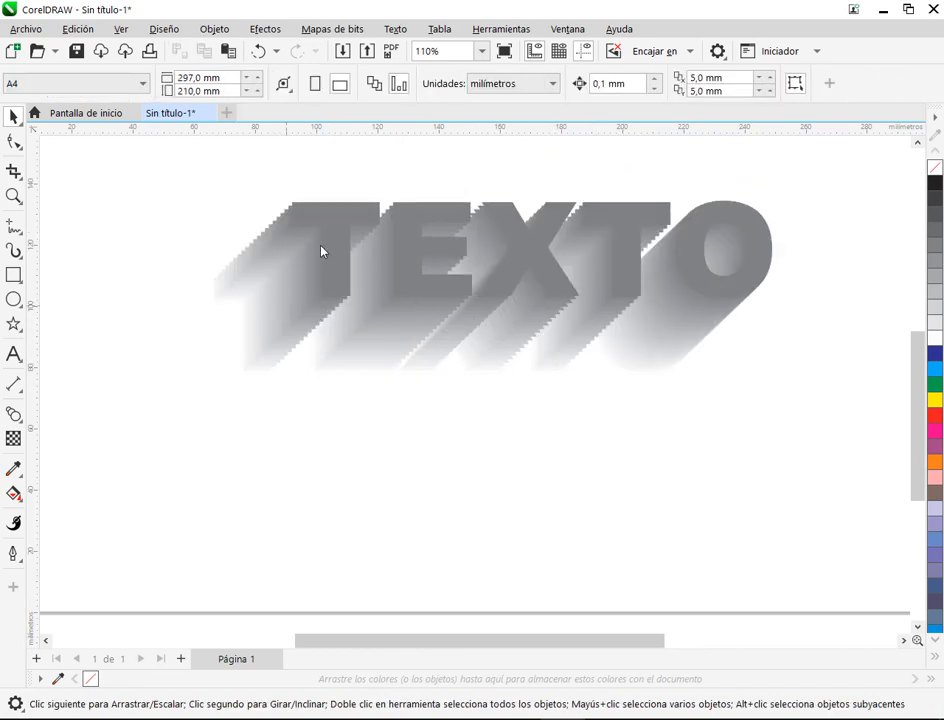
Step: Increase the number of intermediate steps in the TEXTO blend to 82 for a smoother depth effect
click(288, 304)
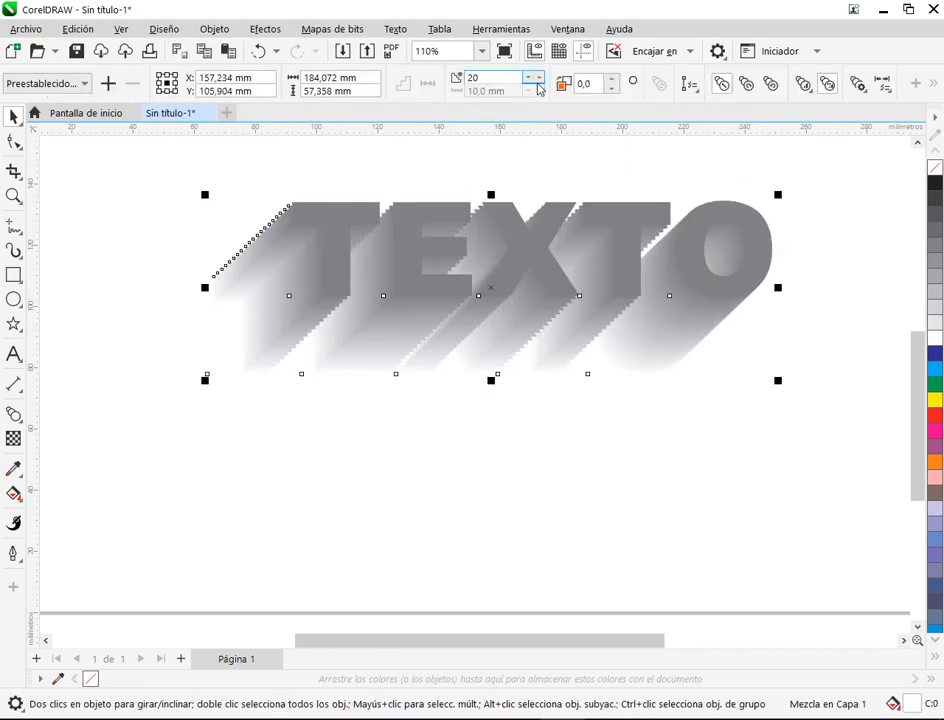
drag(538, 83, 541, 54)
click(429, 543)
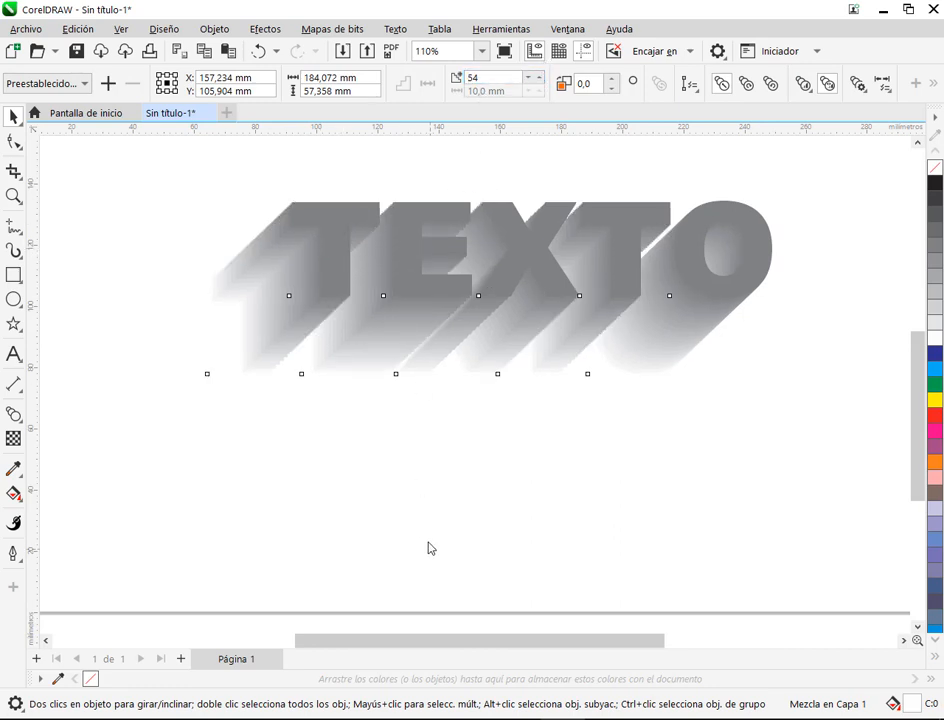
click(429, 548)
click(470, 337)
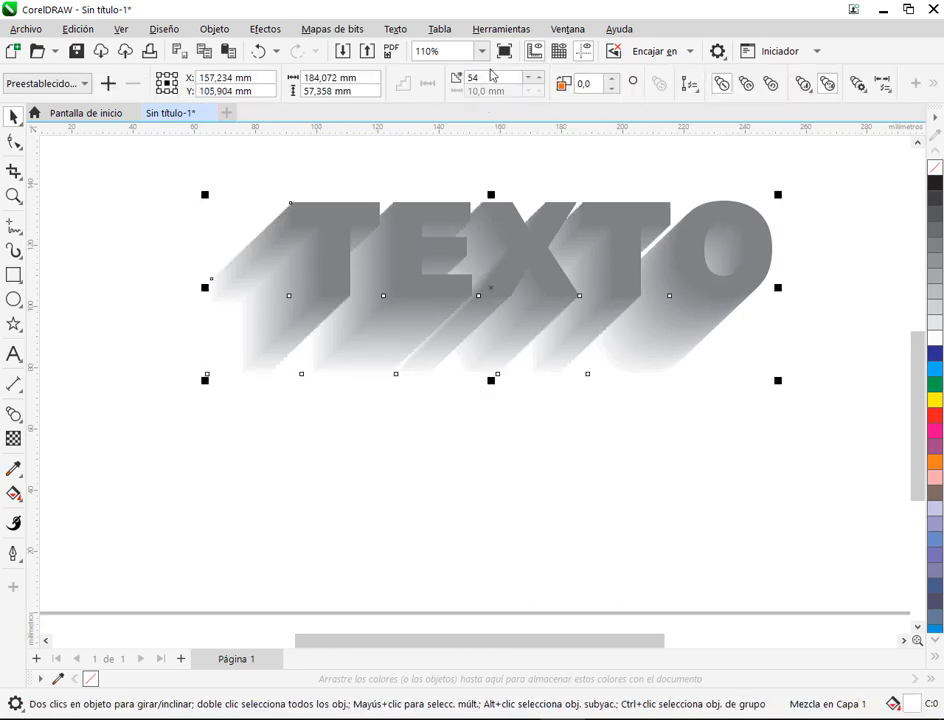
drag(536, 77, 539, 62)
click(573, 522)
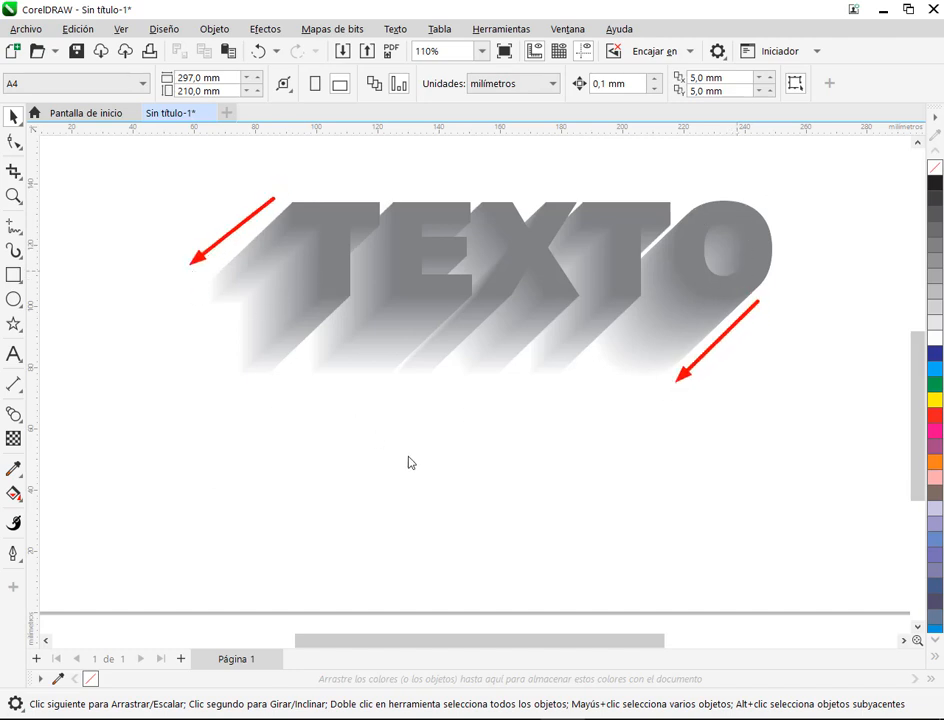
Step: Delete both the coloured circle blend and the TEXTO blend from the page
scroll(575, 396, down, 2)
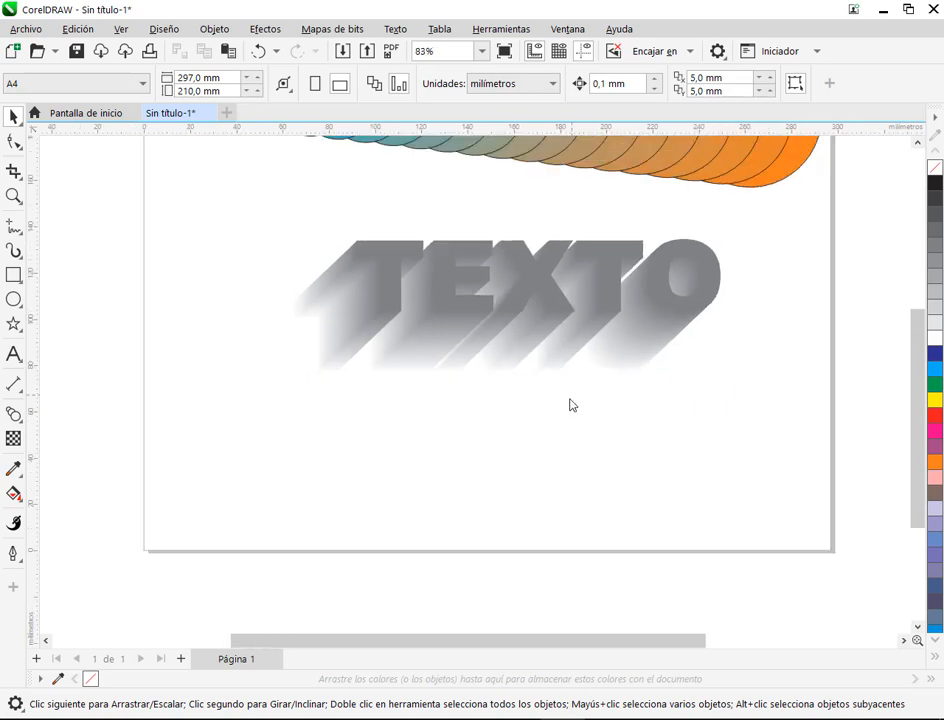
scroll(570, 402, down, 1)
mouse_move(570, 412)
mouse_down()
mouse_move(566, 484)
mouse_move(550, 491)
mouse_up()
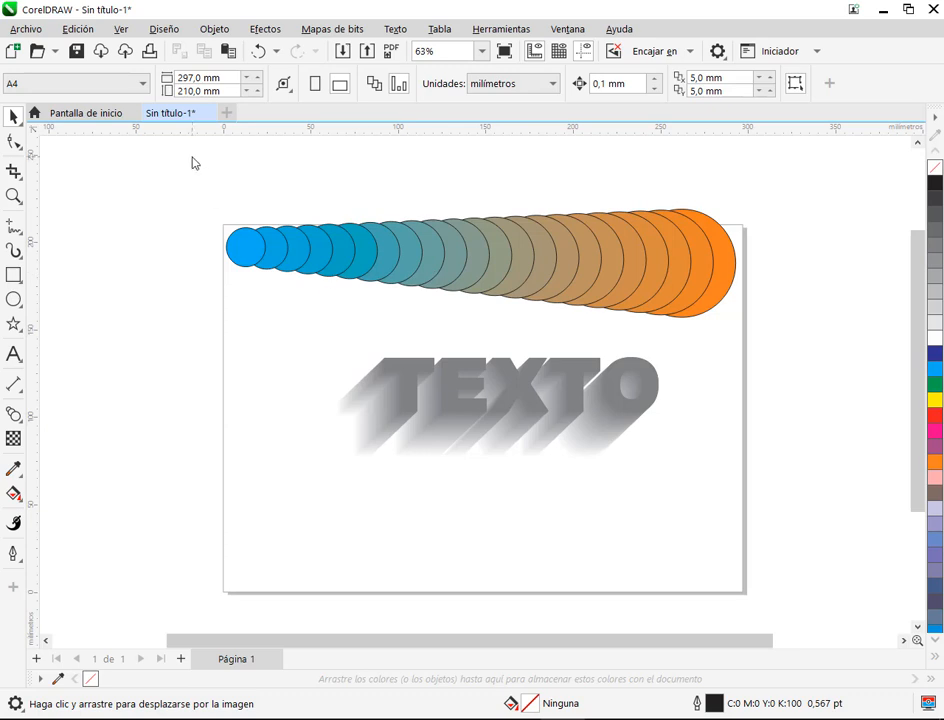
drag(193, 162, 796, 592)
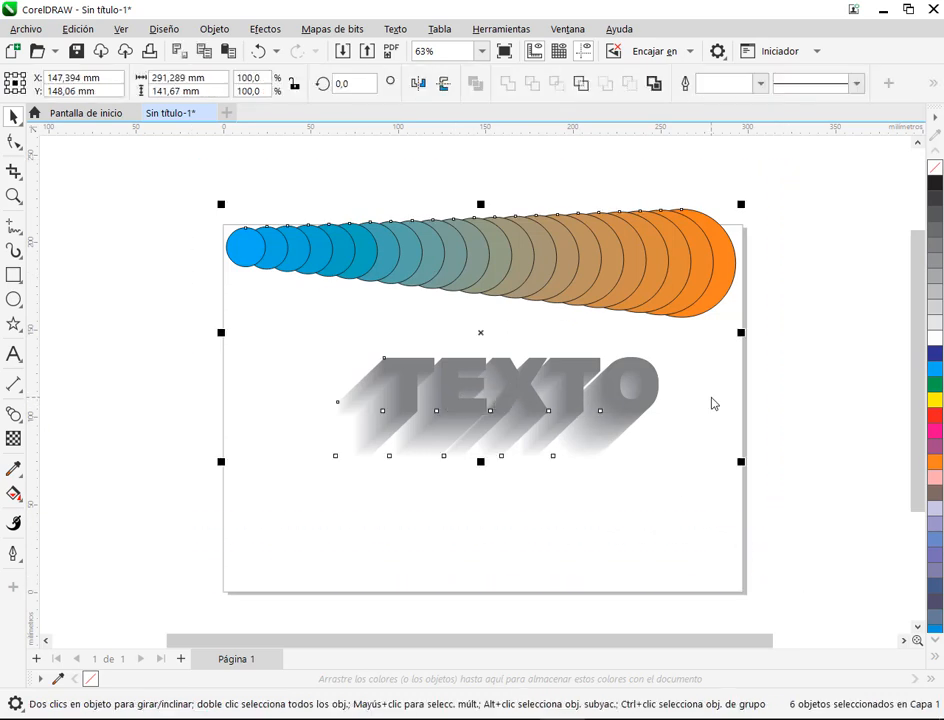
key(Delete)
Step: Draw a circle about 28 mm wide at the page's upper left, a roughly 30 mm square below it, and a five-pointed star about 48 mm wide
click(14, 300)
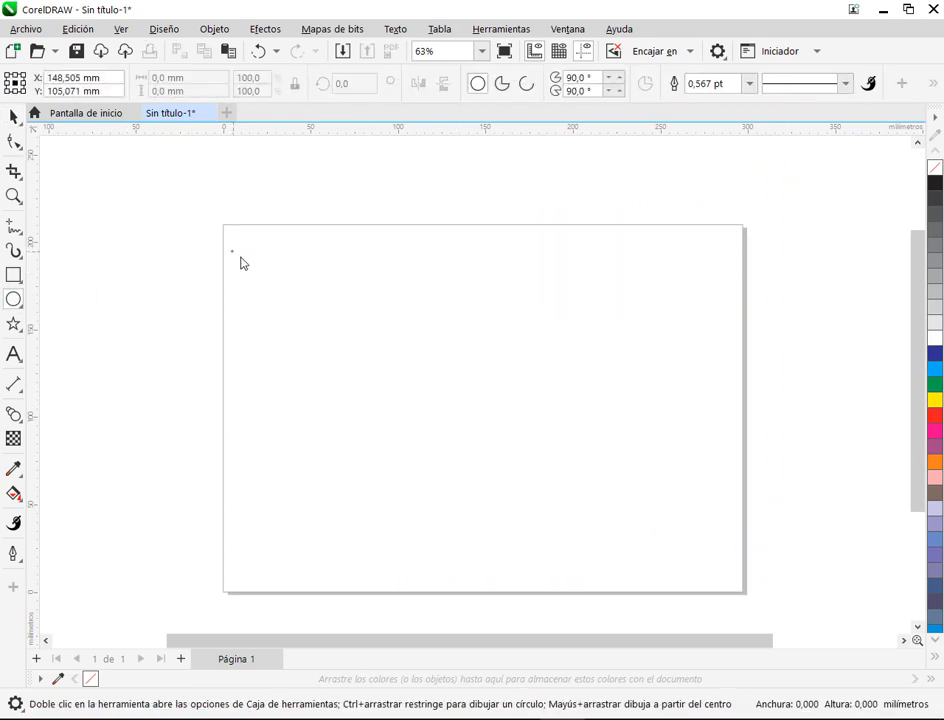
drag(240, 262, 282, 307)
click(14, 275)
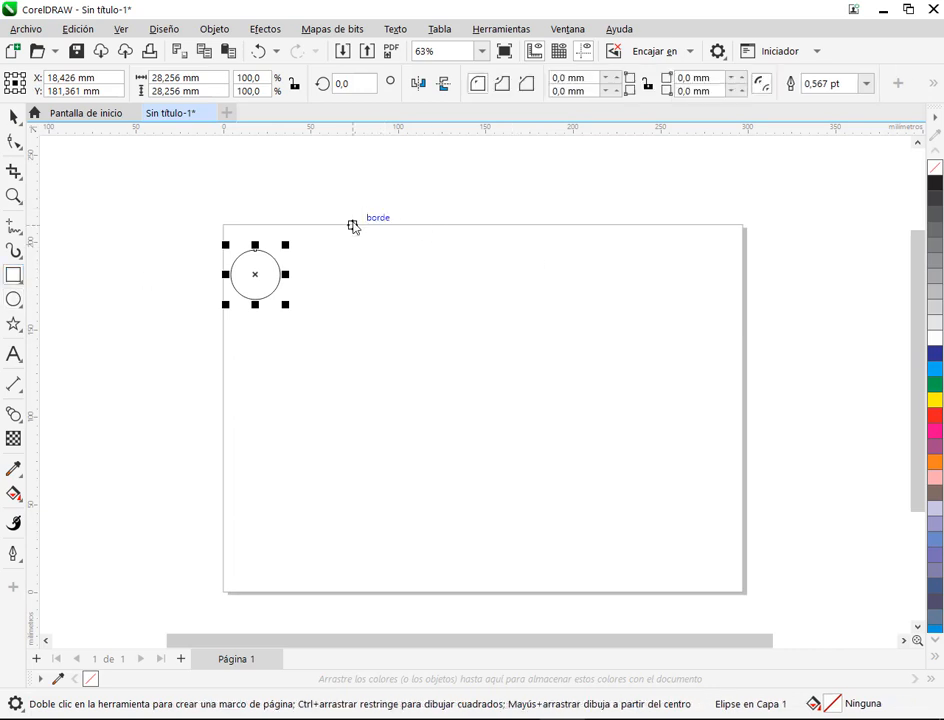
drag(340, 348, 399, 399)
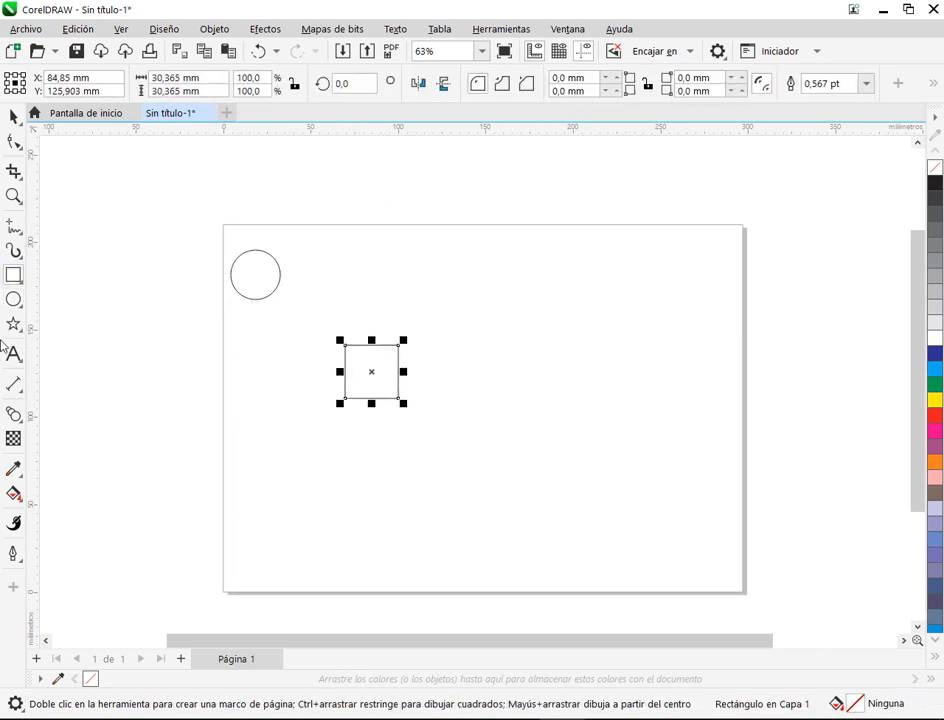
click(14, 324)
drag(580, 268, 669, 350)
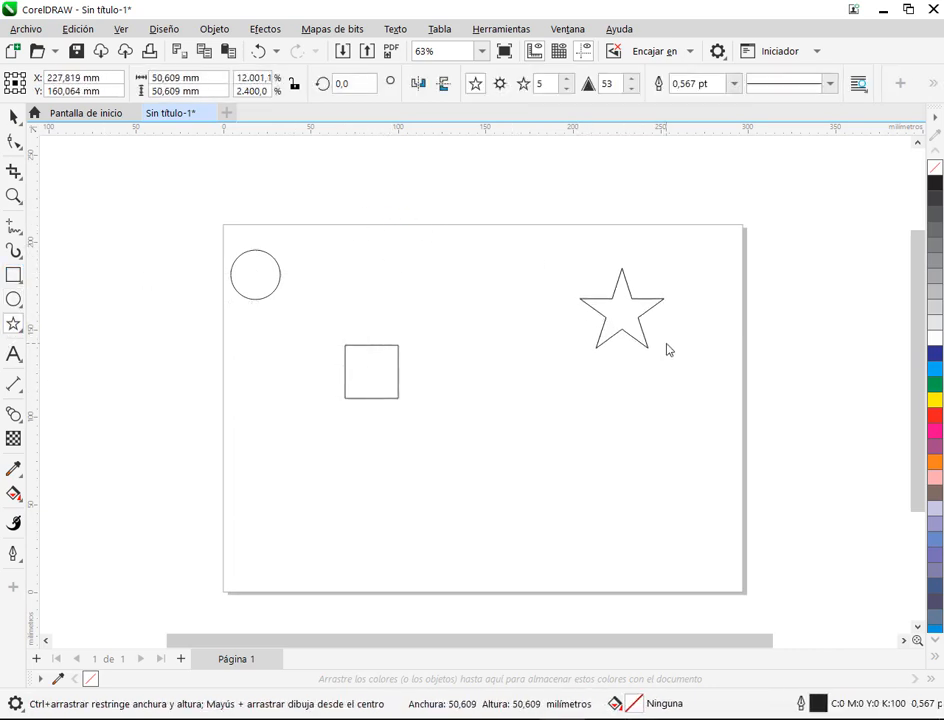
Step: Blend the circle into the square and the square into the star with the Blend tool, using 20 steps
click(14, 413)
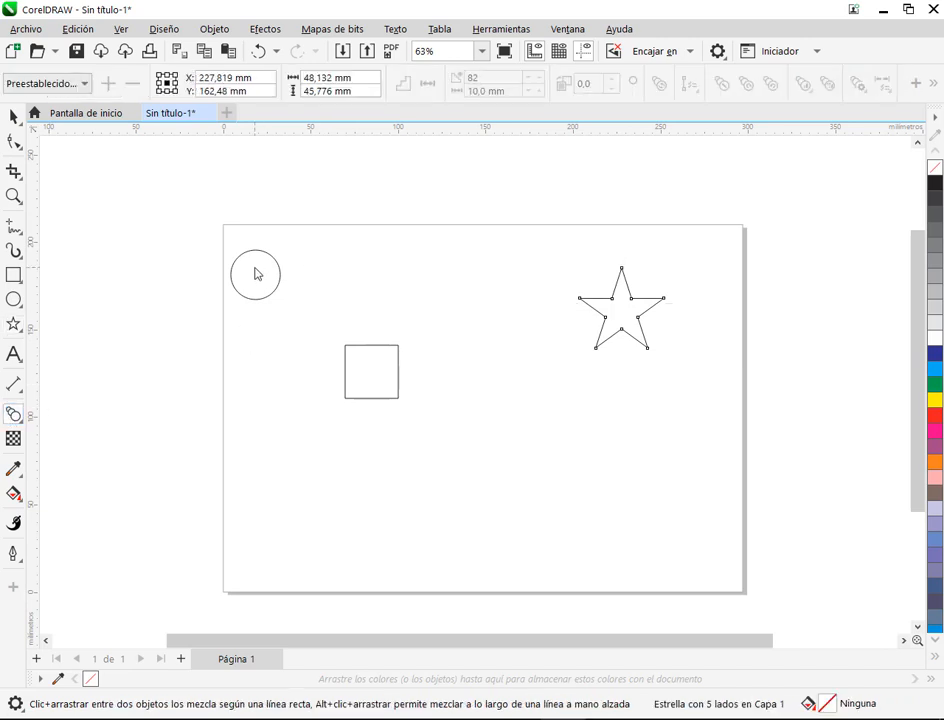
drag(255, 273, 626, 318)
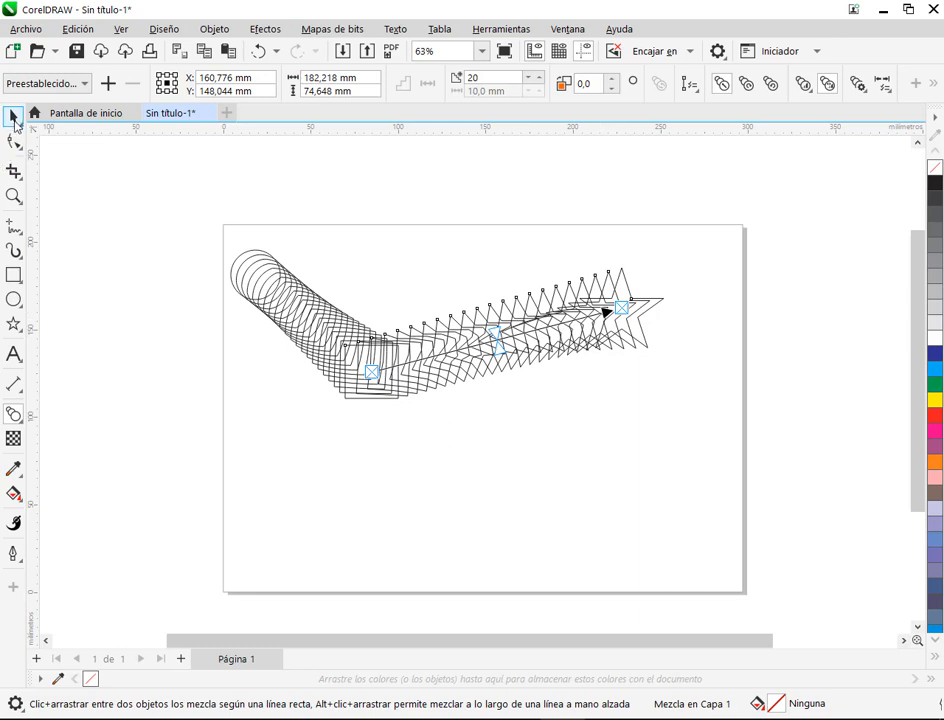
click(14, 118)
Step: Fill the blend's control shapes: the circle cyan blue, the square red and the star green
click(246, 262)
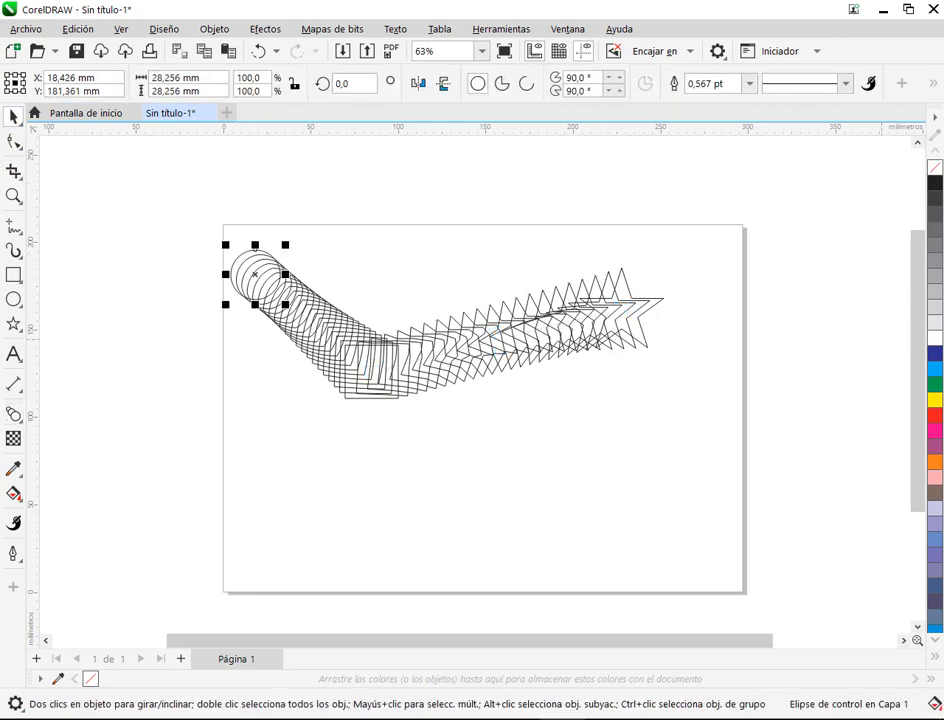
click(937, 370)
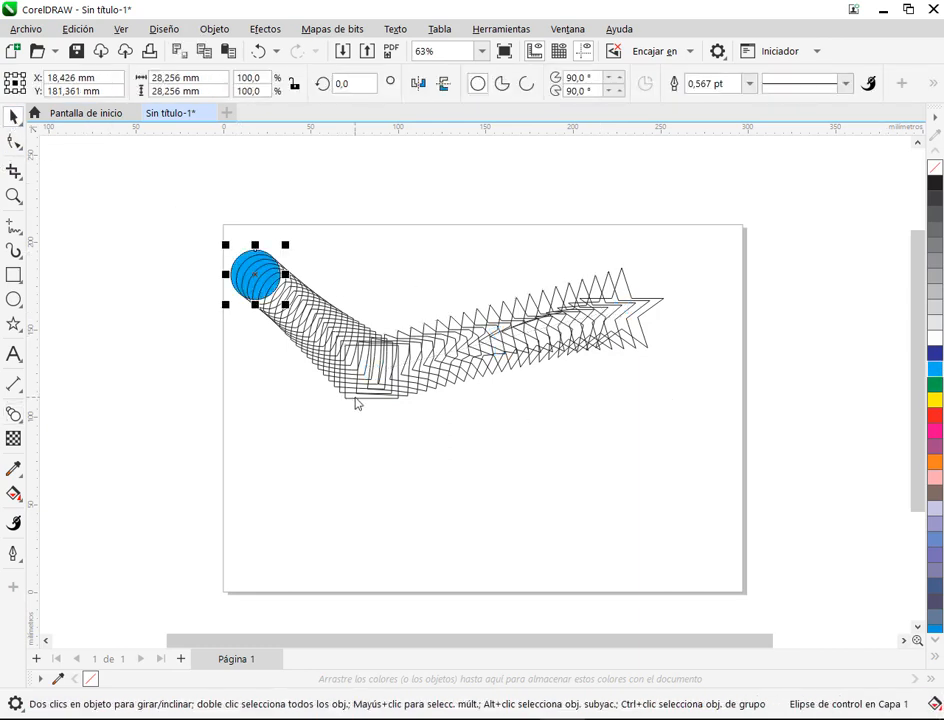
click(358, 404)
click(937, 414)
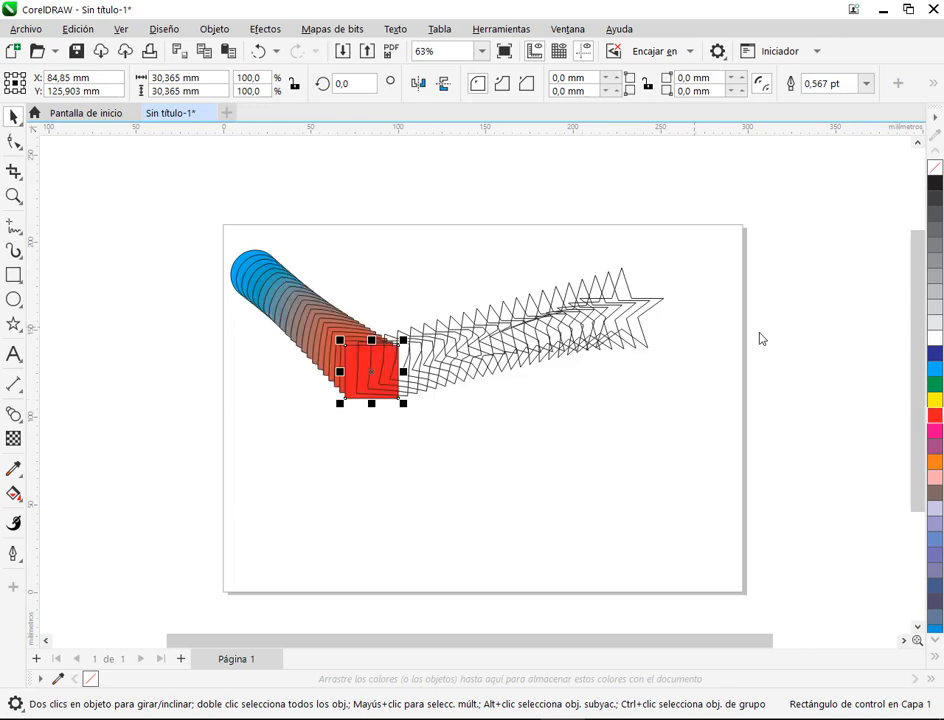
click(656, 305)
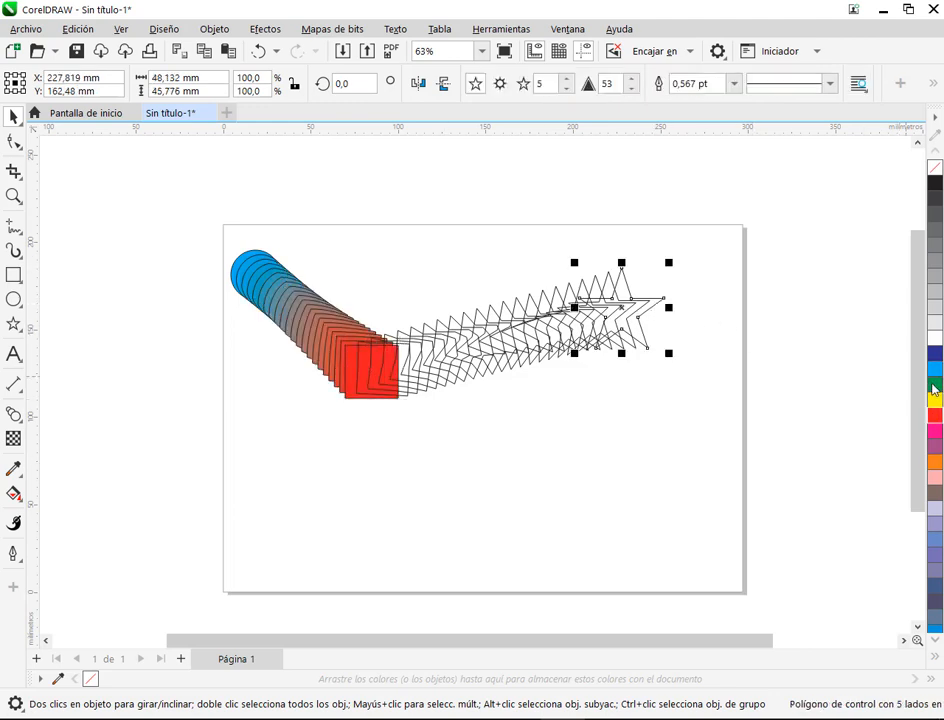
click(937, 384)
click(794, 404)
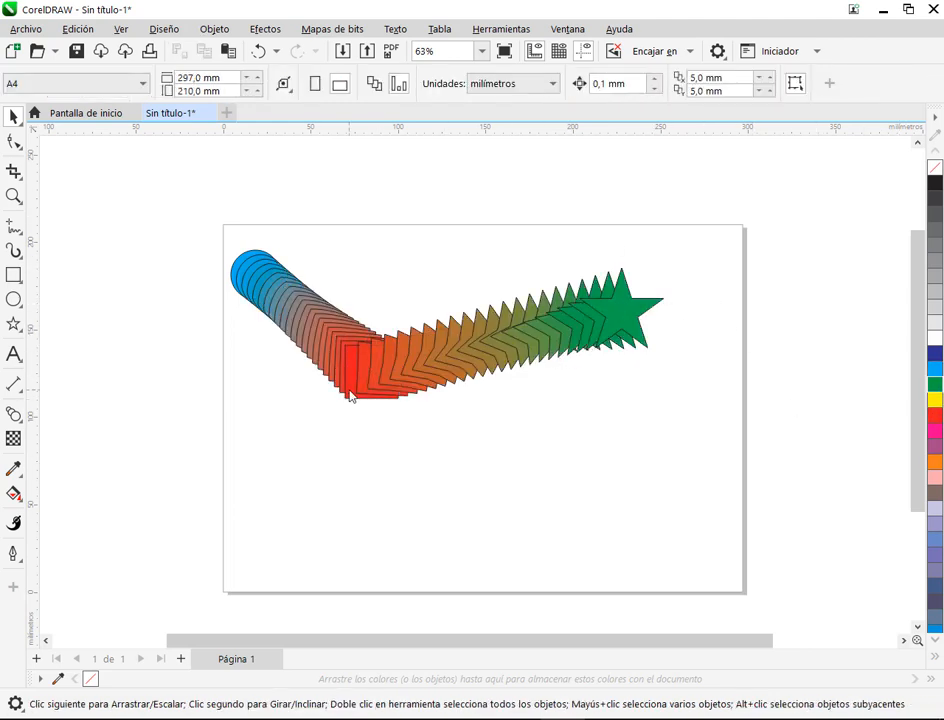
Step: Move the red square about 26 mm right and 57 mm down to reshape both blends
drag(350, 397, 437, 494)
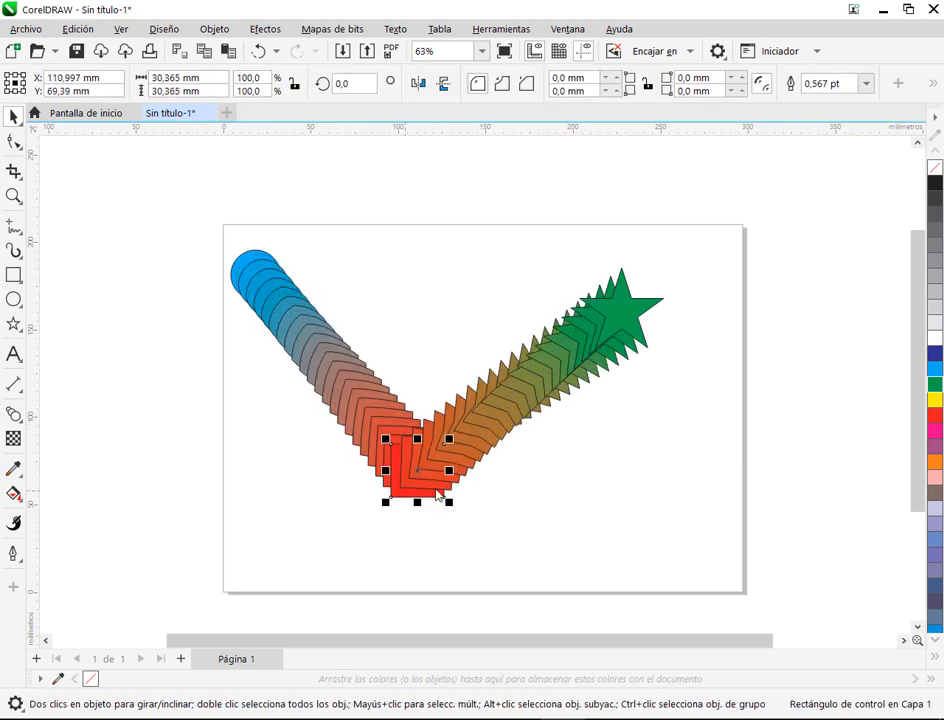
click(632, 318)
key(Escape)
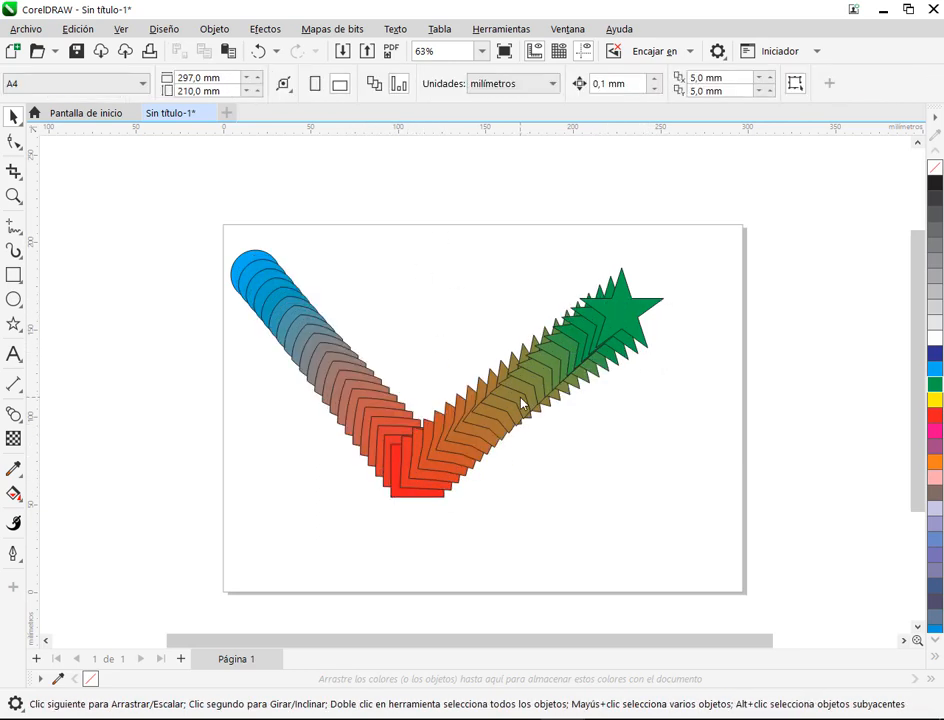
Step: Select the entire circle-square-star blend and delete it to clear the page
click(310, 357)
click(501, 419)
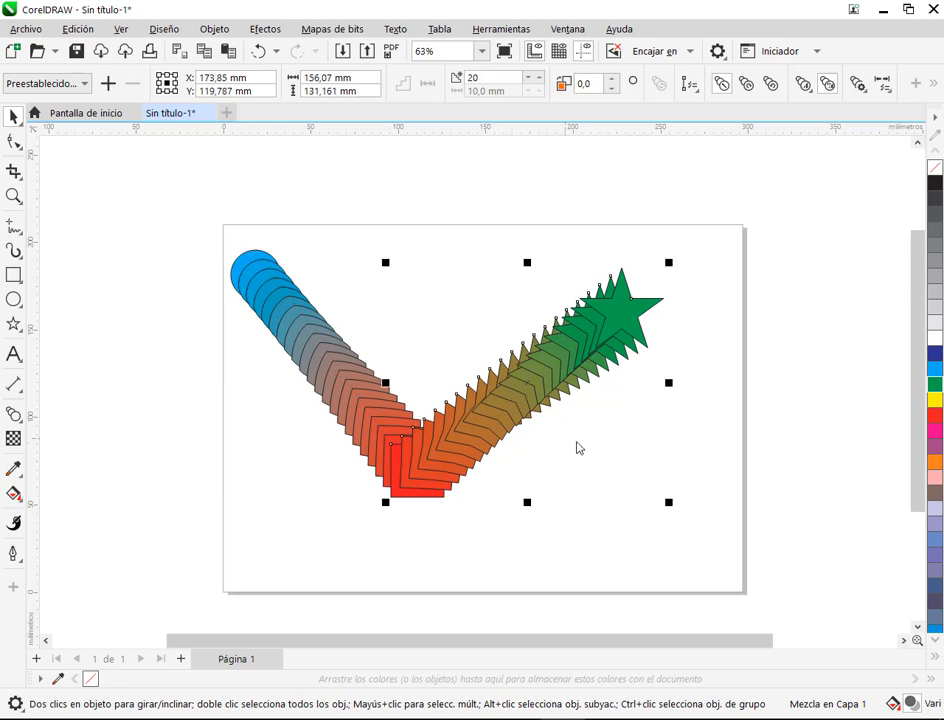
click(619, 485)
drag(195, 199, 727, 553)
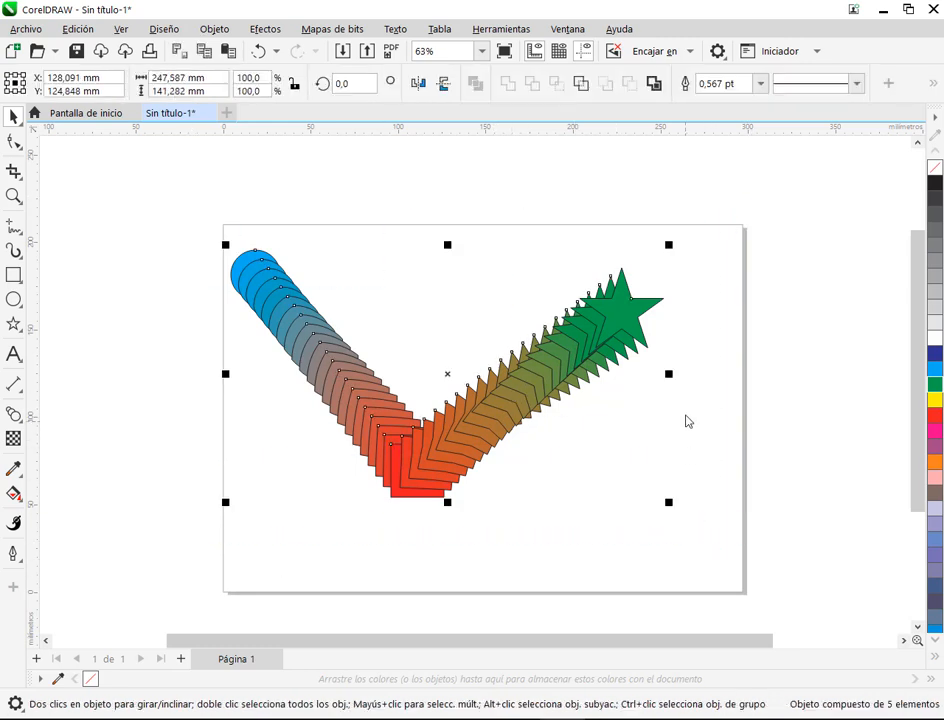
key(Delete)
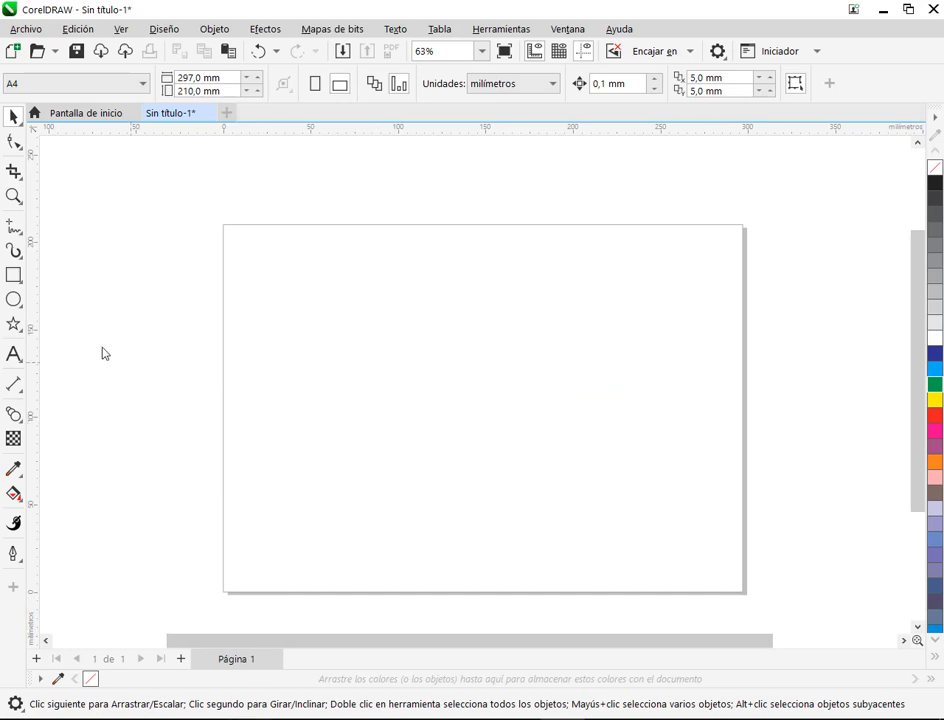
Step: Check the Google Meet call's messages, and look at the curve and spheres example on page 229 of MANUAL COREL.pdf
mouse_move(240, 718)
click(180, 700)
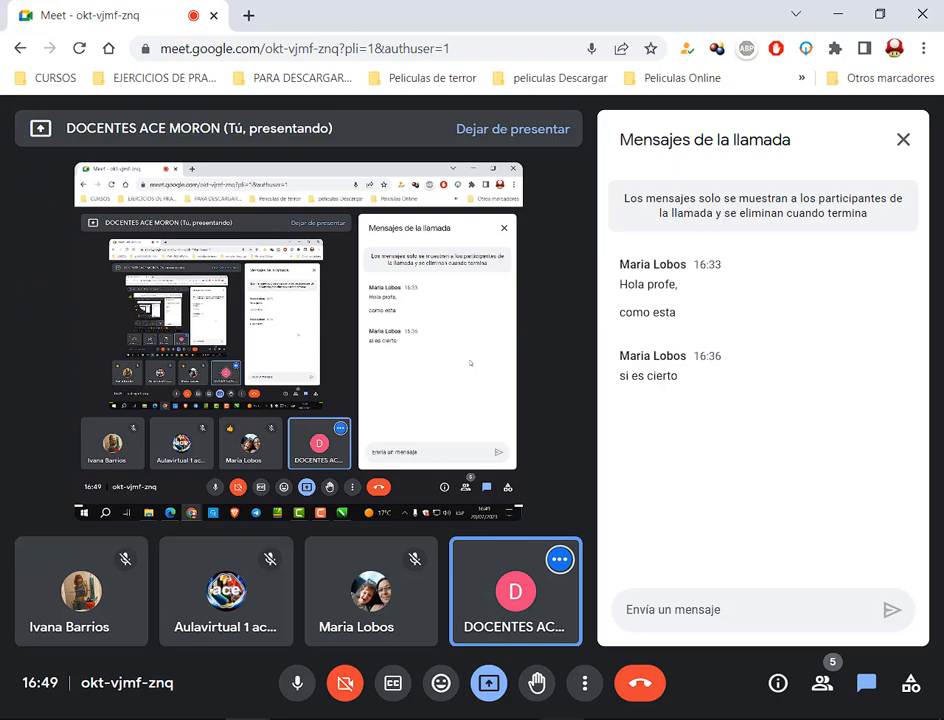
click(558, 632)
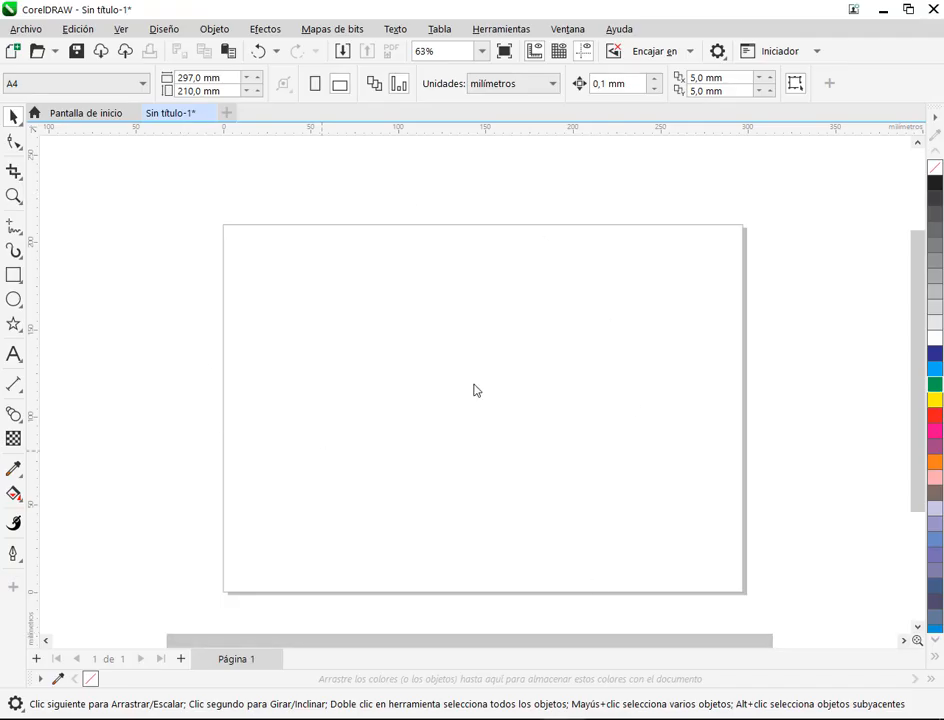
key(alt+Tab)
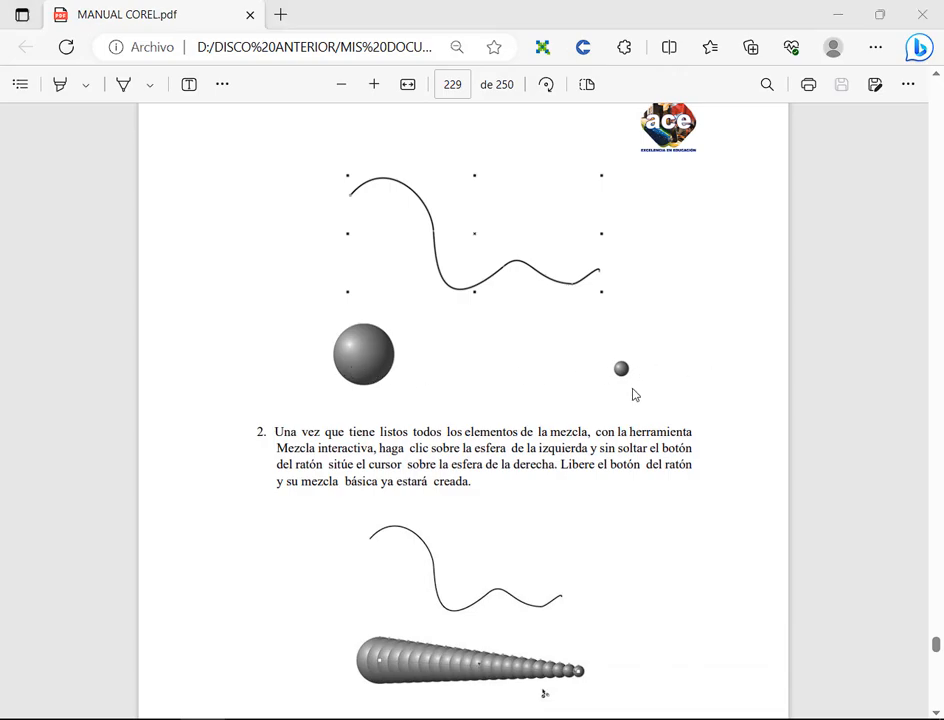
key(alt+Tab)
Step: Draw a circle about 37 mm wide in the left half of the page
click(14, 299)
drag(284, 333, 348, 398)
click(14, 118)
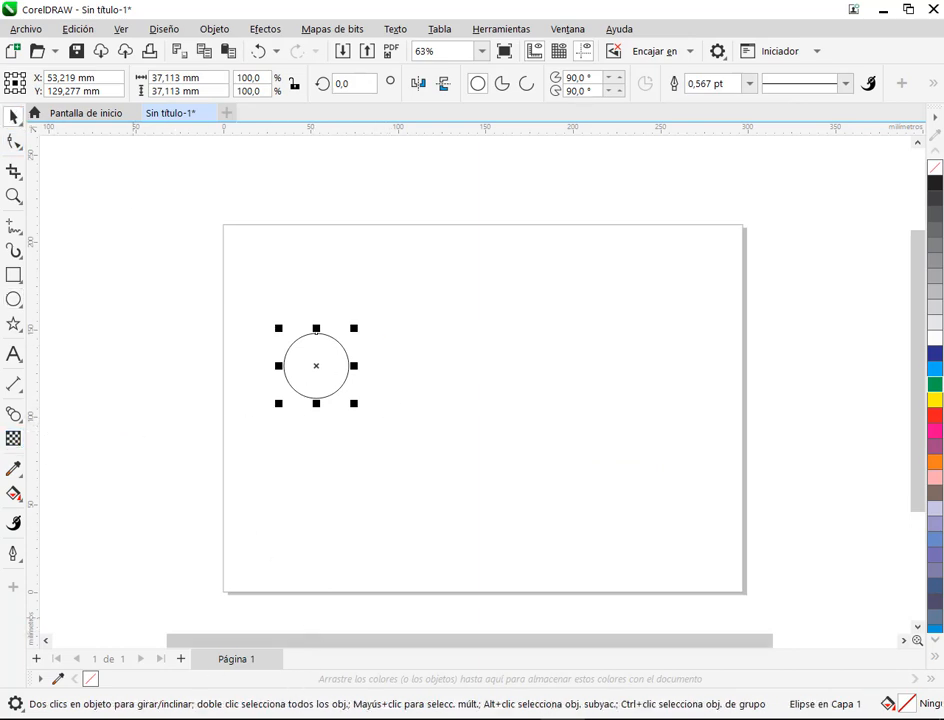
Step: Apply an elliptical gradient fill to the circle, from a white centre to a black edge
click(14, 494)
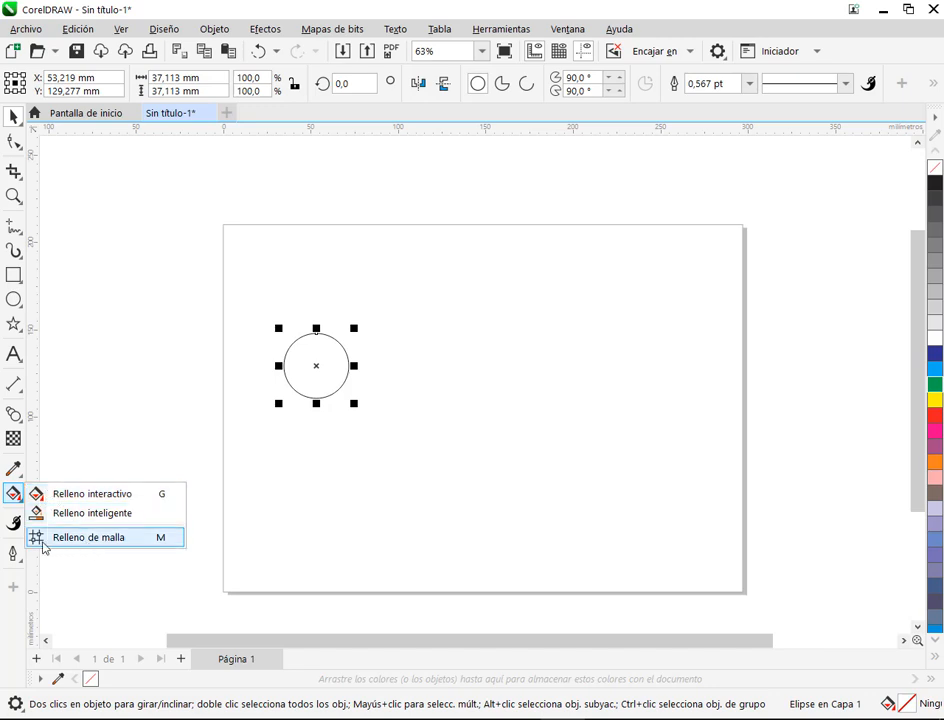
click(90, 494)
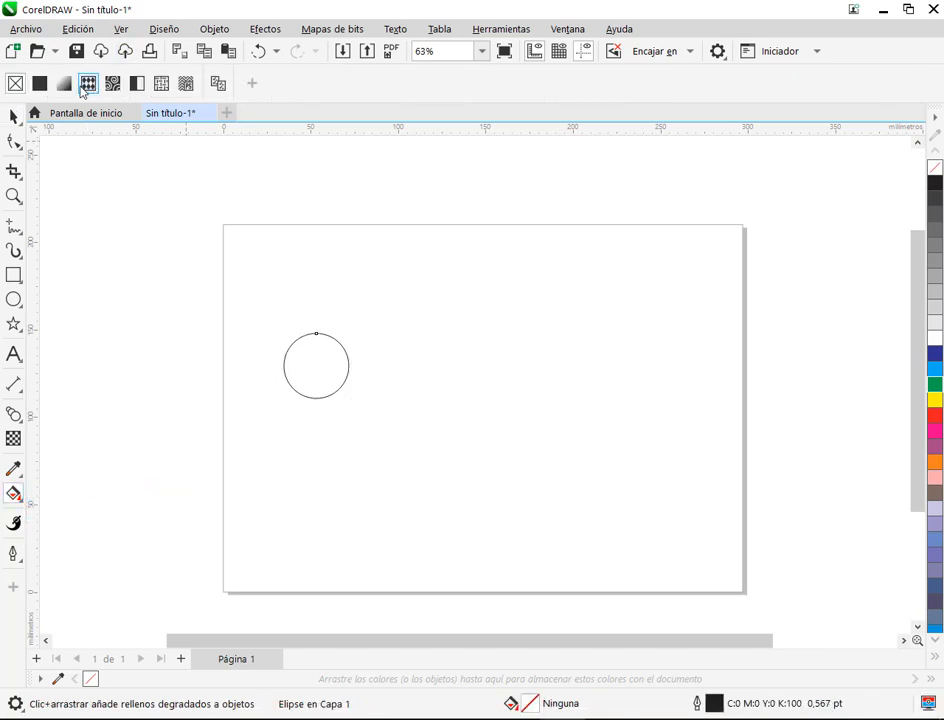
click(63, 83)
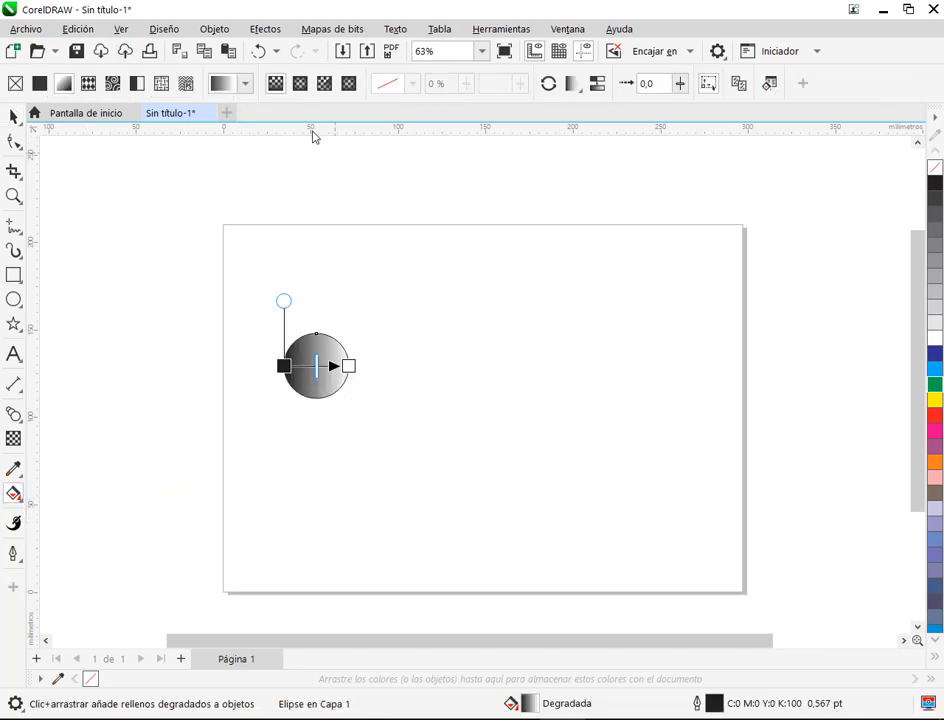
click(300, 83)
Step: Shift the gradient's white highlight to the sphere's upper left and its black end toward the lower right
scroll(320, 369, up, 2)
scroll(320, 370, up, 1)
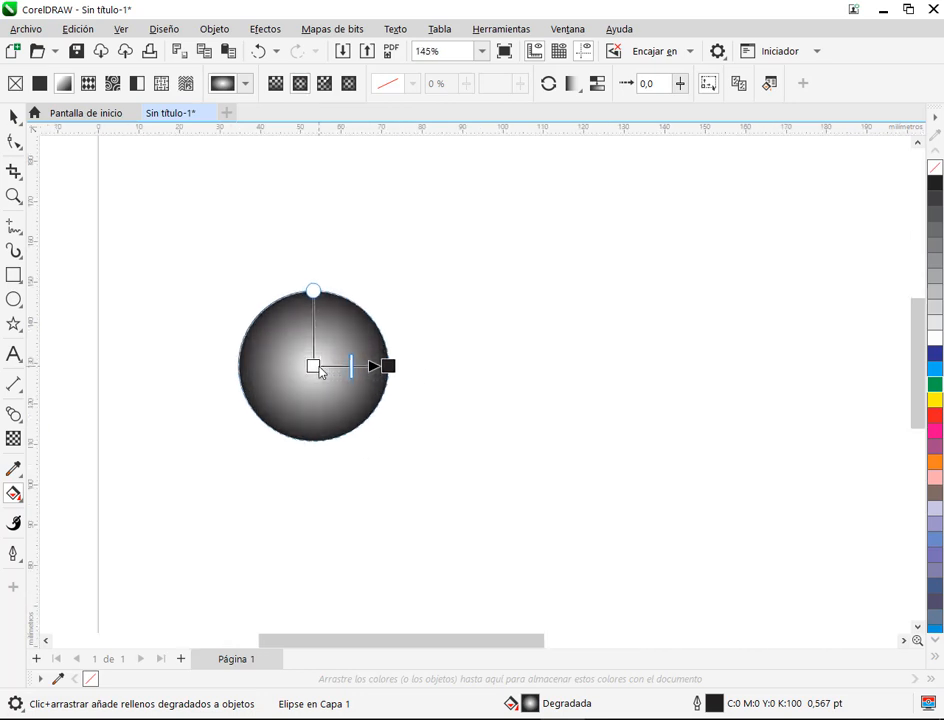
drag(316, 367, 280, 331)
drag(397, 374, 330, 411)
click(14, 117)
click(14, 493)
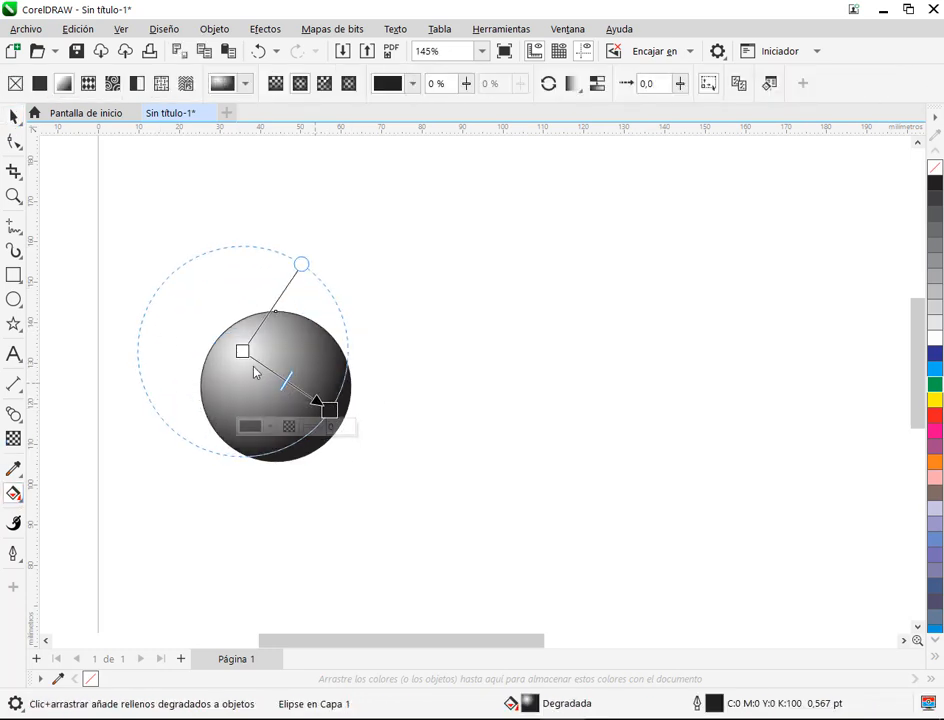
drag(242, 354, 247, 365)
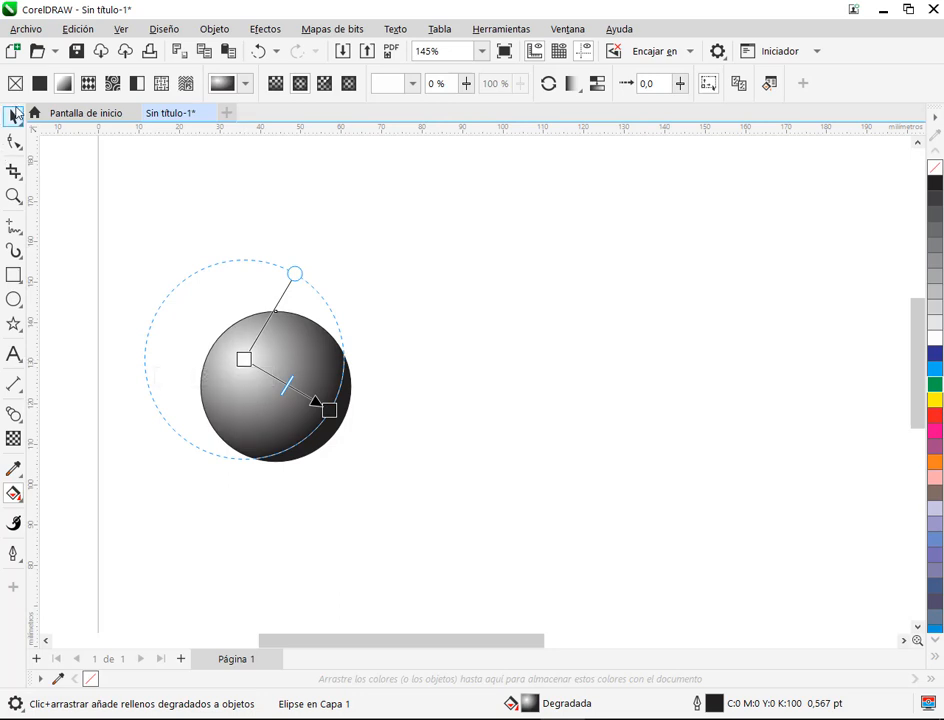
Step: Remove the sphere's outline and place a copy to its right, scaled down to about 15.7 mm wide
click(14, 117)
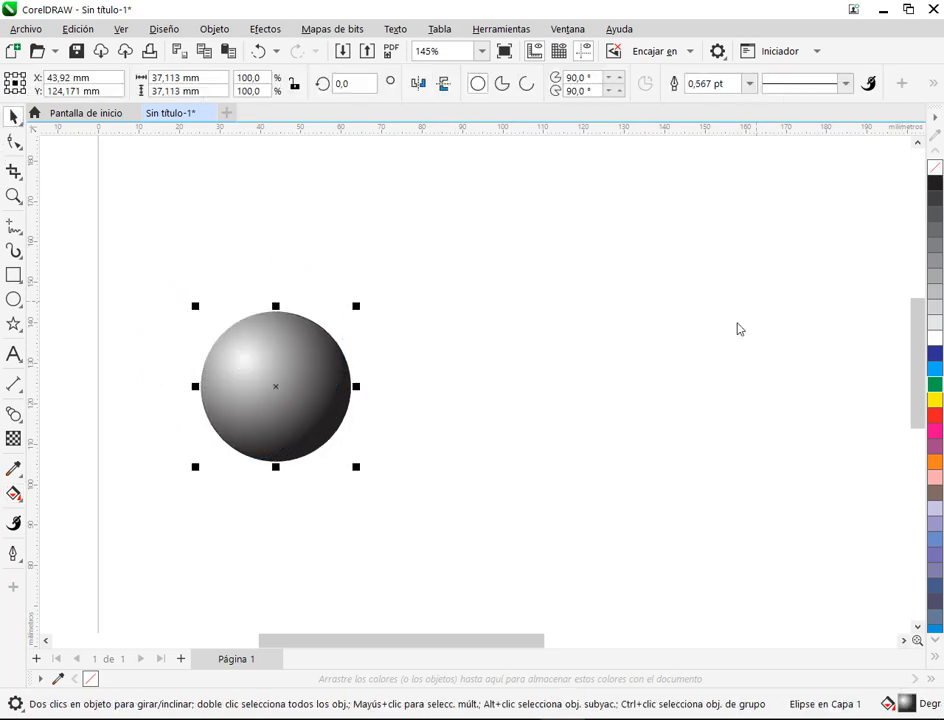
click(362, 347)
scroll(360, 350, down, 2)
drag(355, 352, 532, 352)
drag(565, 298, 523, 328)
Step: Switch to MANUAL COREL.pdf, examine the basic sphere blend example in step 2 on page 229, and return to the drawing
key(alt+Tab)
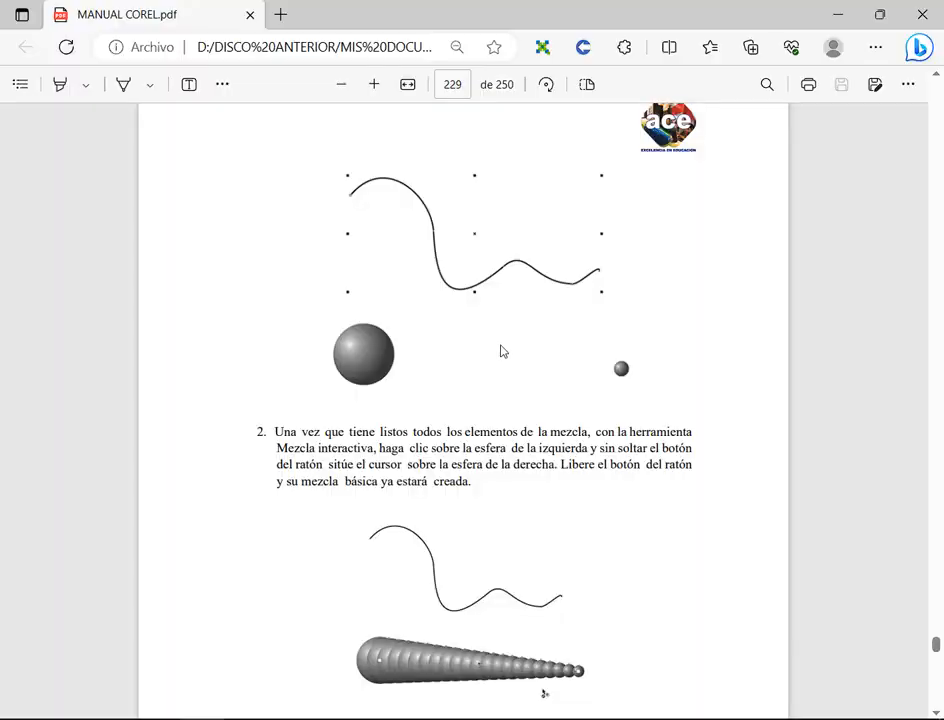
scroll(510, 378, down, 4)
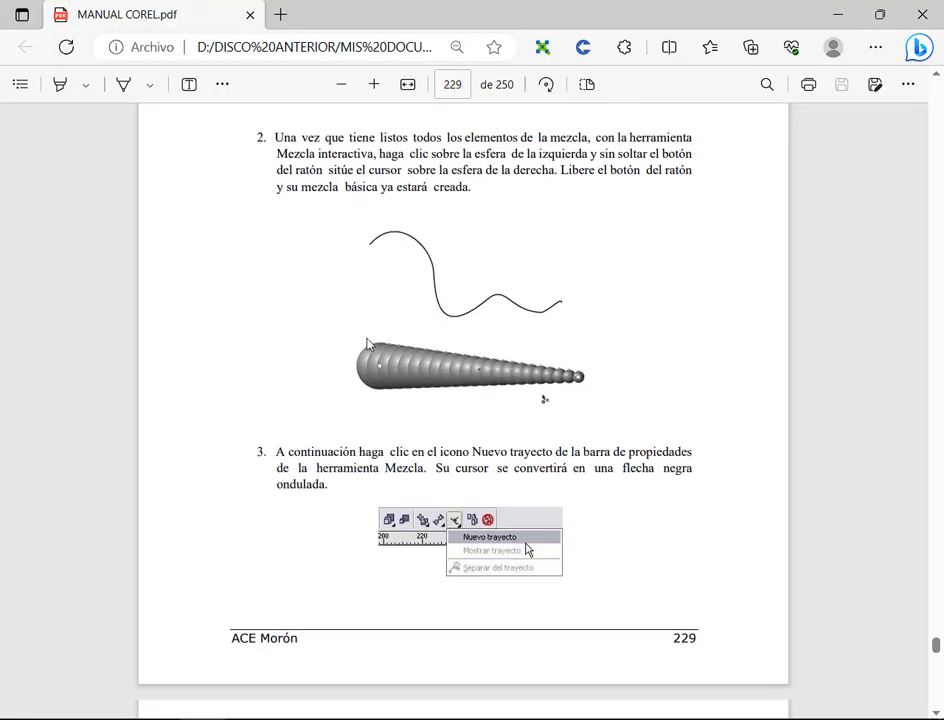
drag(323, 304, 360, 360)
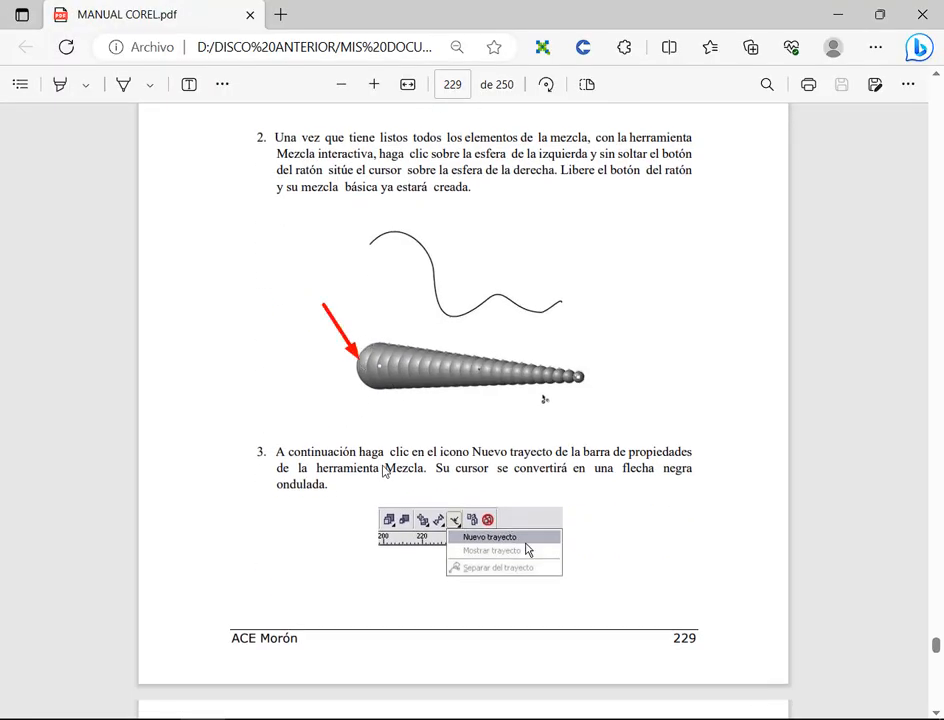
drag(644, 322, 582, 376)
key(Escape)
key(alt+Tab)
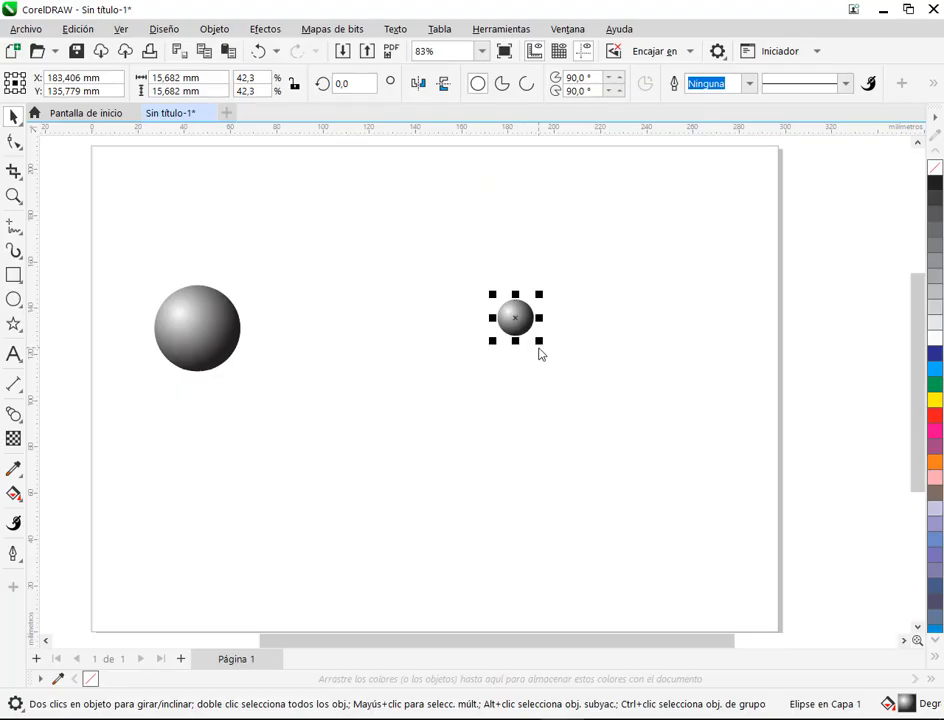
Step: Reposition the large and small spheres at roughly the same height in the page's upper half, with a wide gap between them
drag(509, 317, 551, 331)
click(344, 364)
drag(222, 346, 251, 401)
click(587, 374)
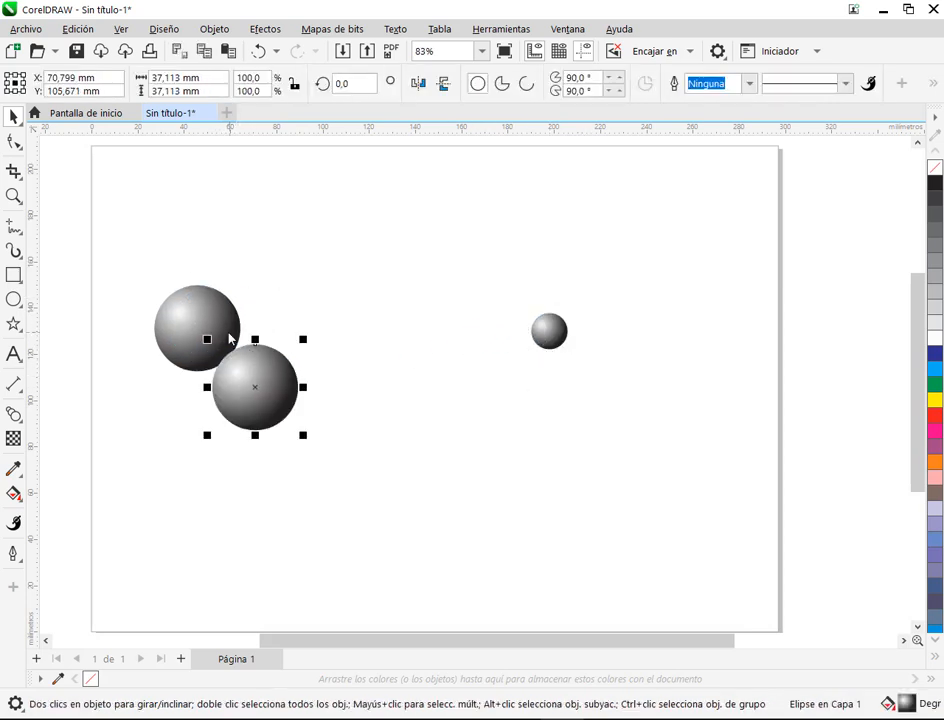
drag(229, 340, 291, 322)
mouse_move(554, 331)
mouse_down()
mouse_move(276, 314)
mouse_move(572, 325)
mouse_move(555, 330)
mouse_up()
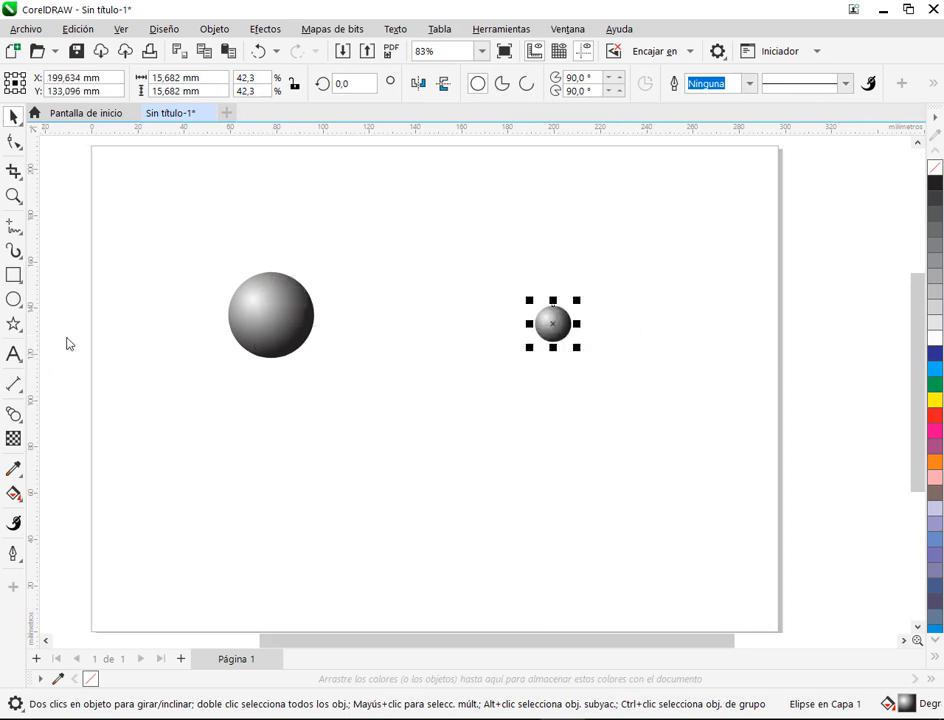
Step: Blend the large sphere into the small sphere with 20 steps
click(132, 342)
click(16, 414)
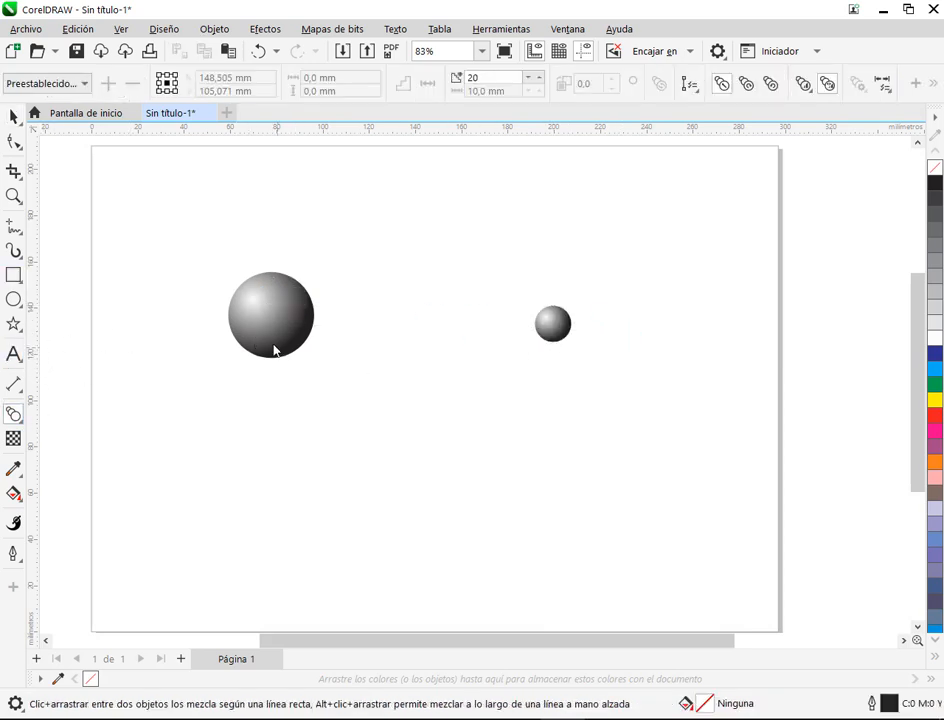
drag(274, 350, 636, 326)
Step: Spread the blend's end spheres apart to about 203 mm overall width and move the whole blend up the page
click(14, 118)
click(71, 174)
drag(254, 300, 199, 307)
click(434, 426)
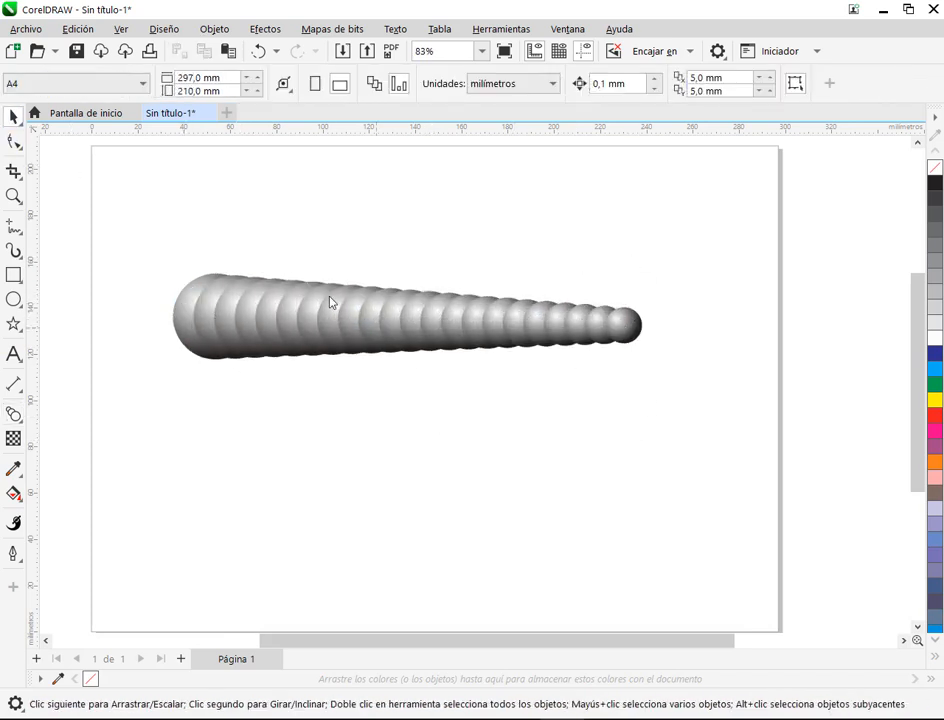
drag(400, 328, 398, 252)
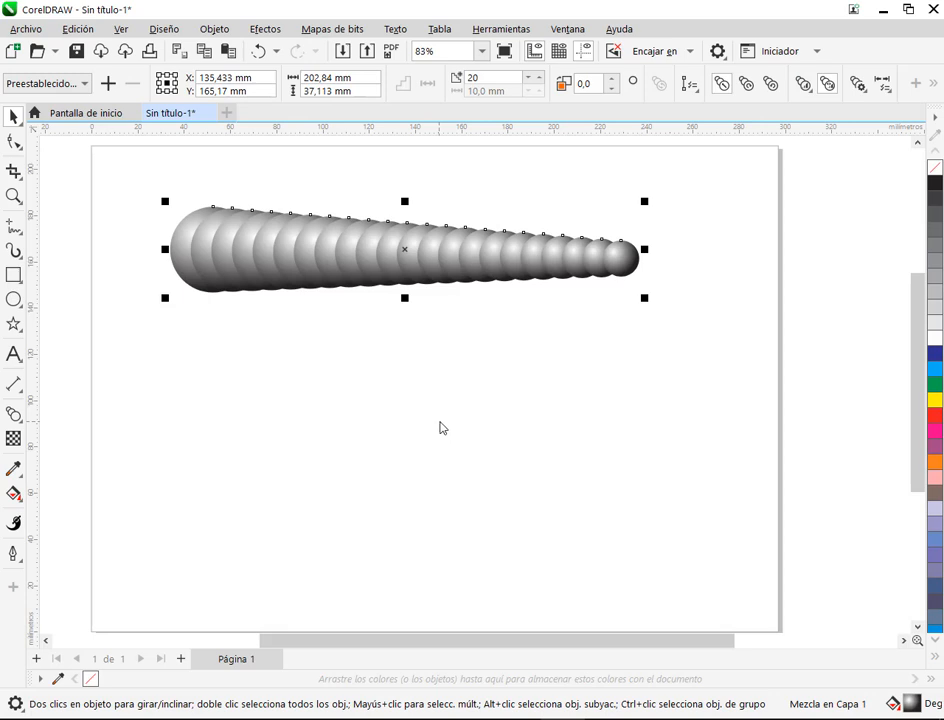
Step: Try moving the blend's small end sphere to the page's lower right so the blend runs diagonally
key(ctrl+d)
key(ctrl+z)
mouse_move(207, 252)
mouse_down()
mouse_move(622, 259)
mouse_move(747, 480)
mouse_move(695, 520)
mouse_up()
click(598, 314)
mouse_move(206, 241)
mouse_down()
mouse_move(790, 548)
mouse_move(702, 528)
mouse_move(716, 543)
mouse_up()
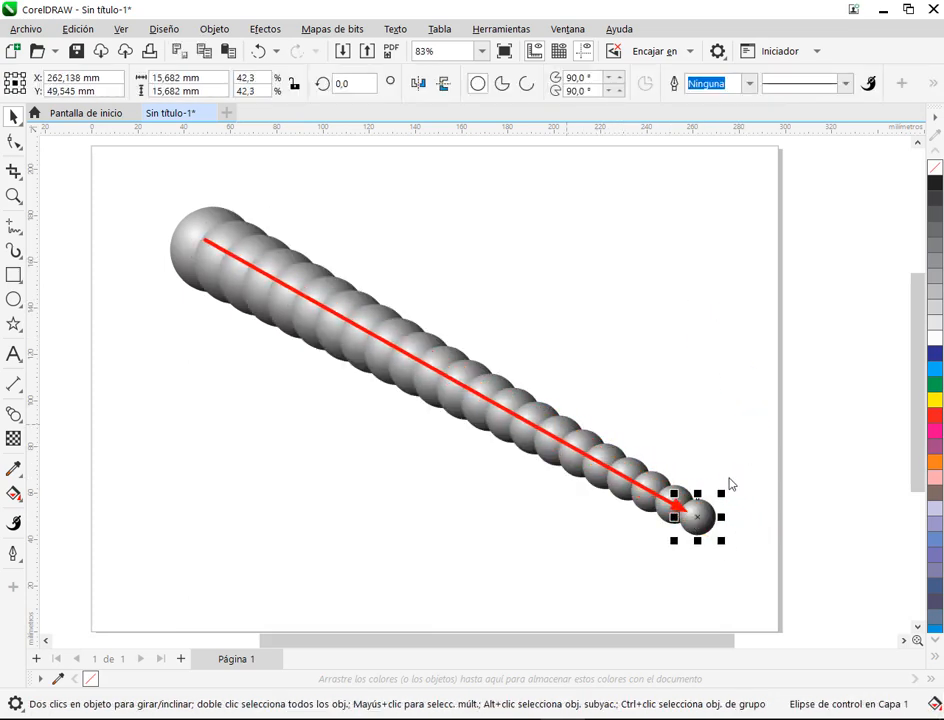
key(Escape)
click(700, 455)
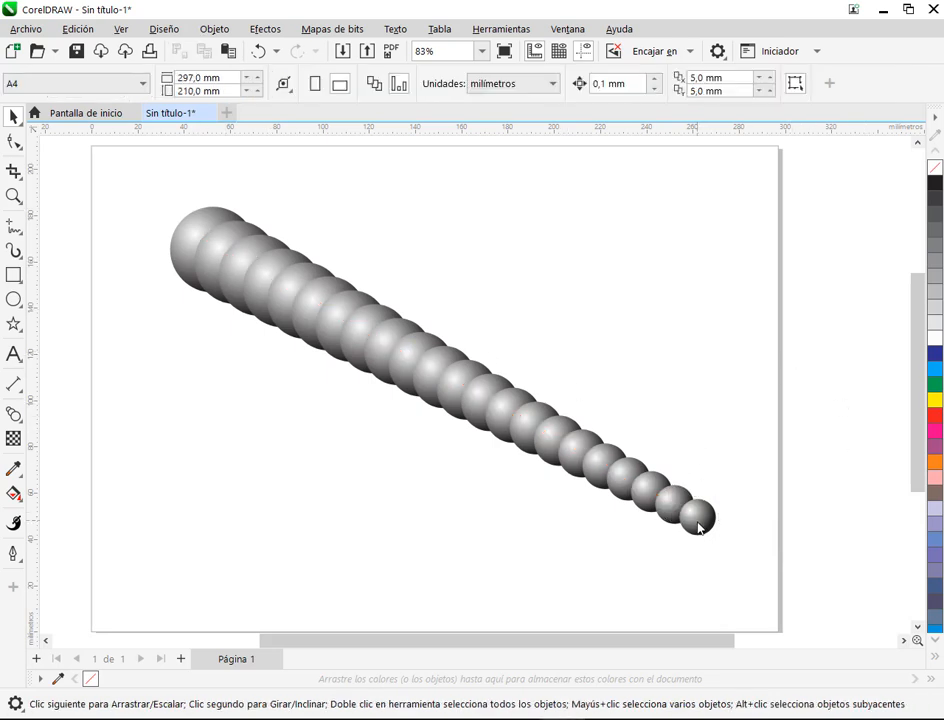
Step: Move the small end sphere up level with the large one and shift the whole blend nearer the page's upper edge
drag(699, 529, 638, 272)
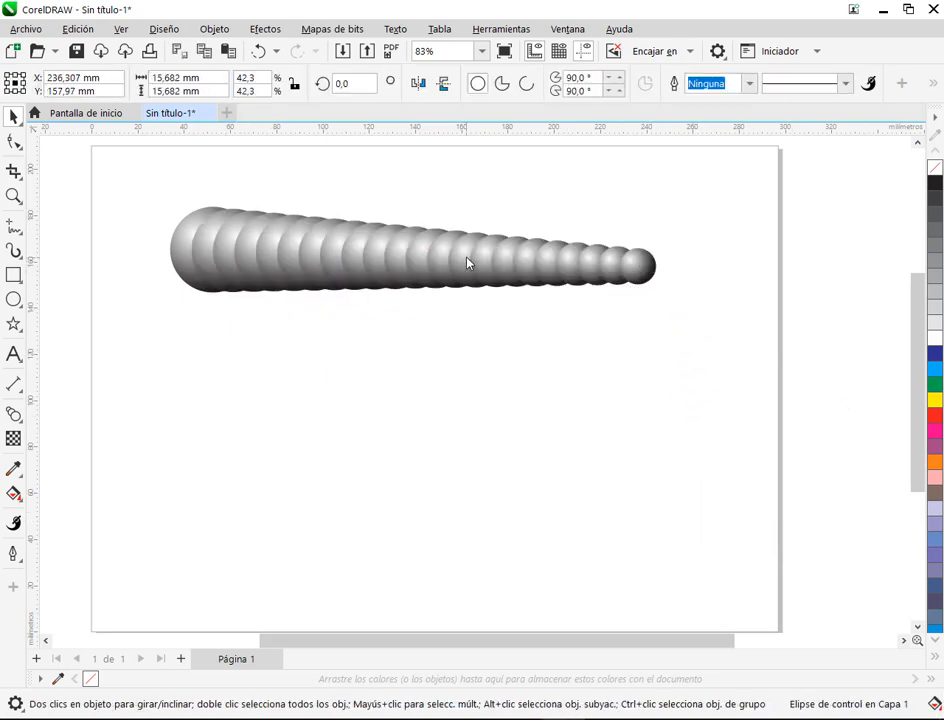
drag(467, 258, 465, 235)
click(485, 339)
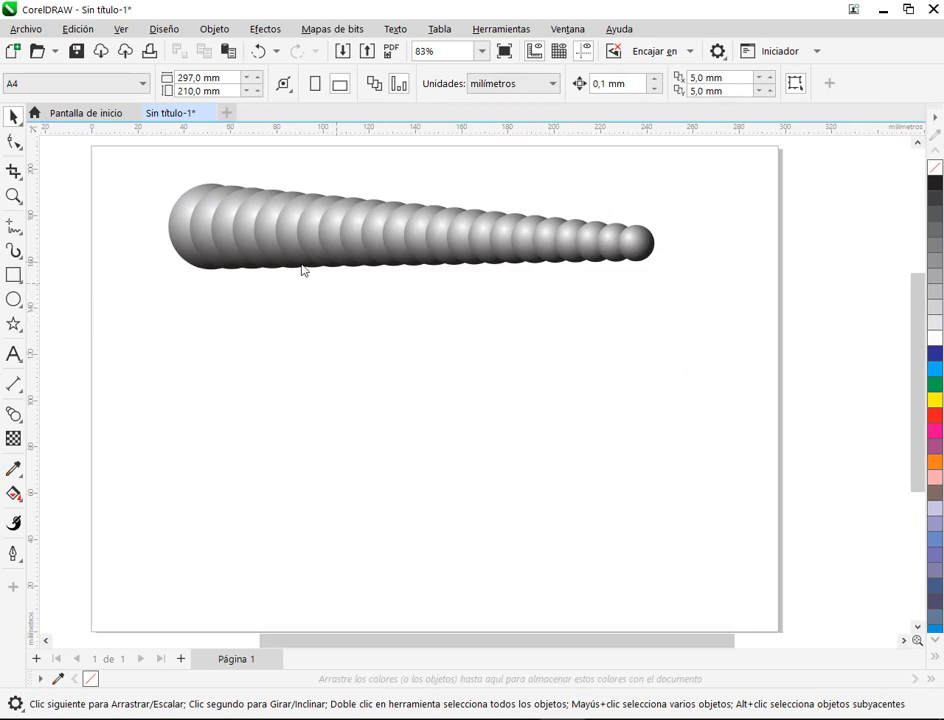
Step: Draw a two-point line about 168 mm wide below the blend
click(14, 228)
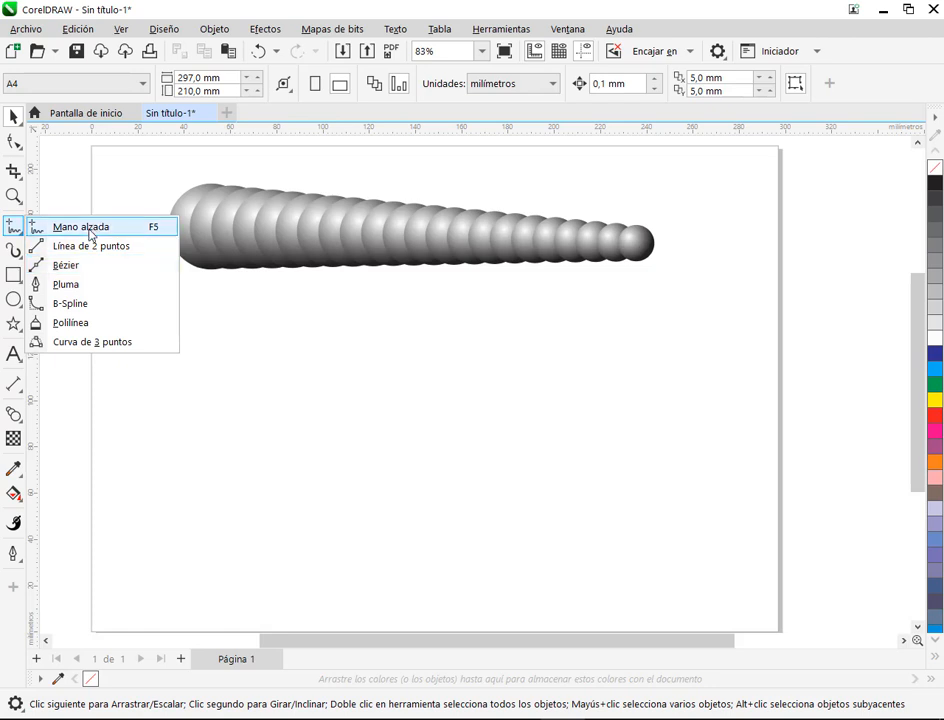
click(90, 246)
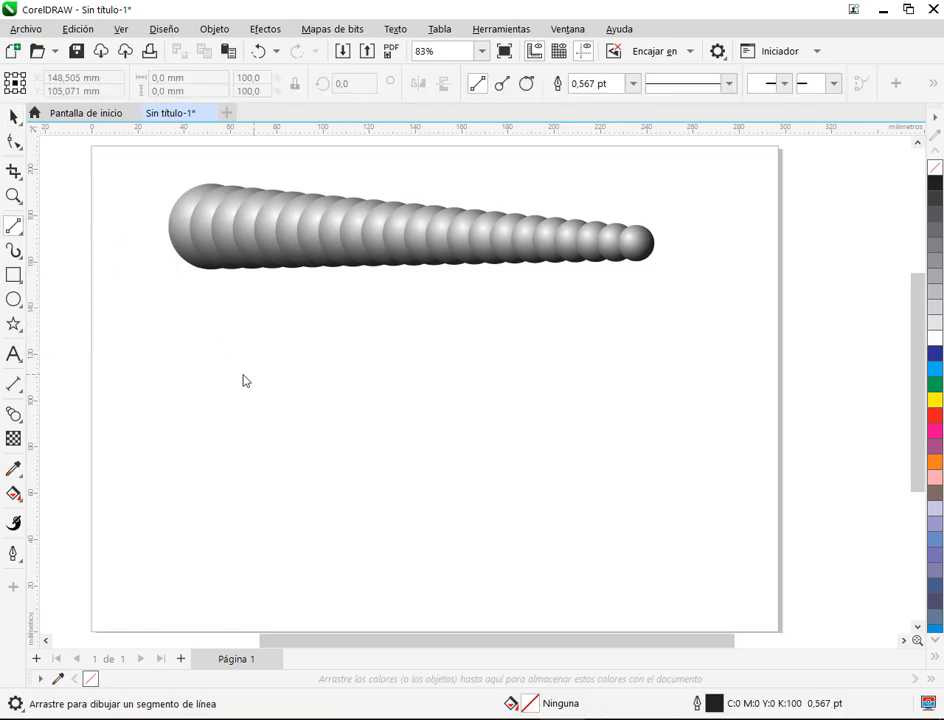
mouse_move(234, 393)
mouse_down()
mouse_move(499, 386)
mouse_move(622, 414)
mouse_up()
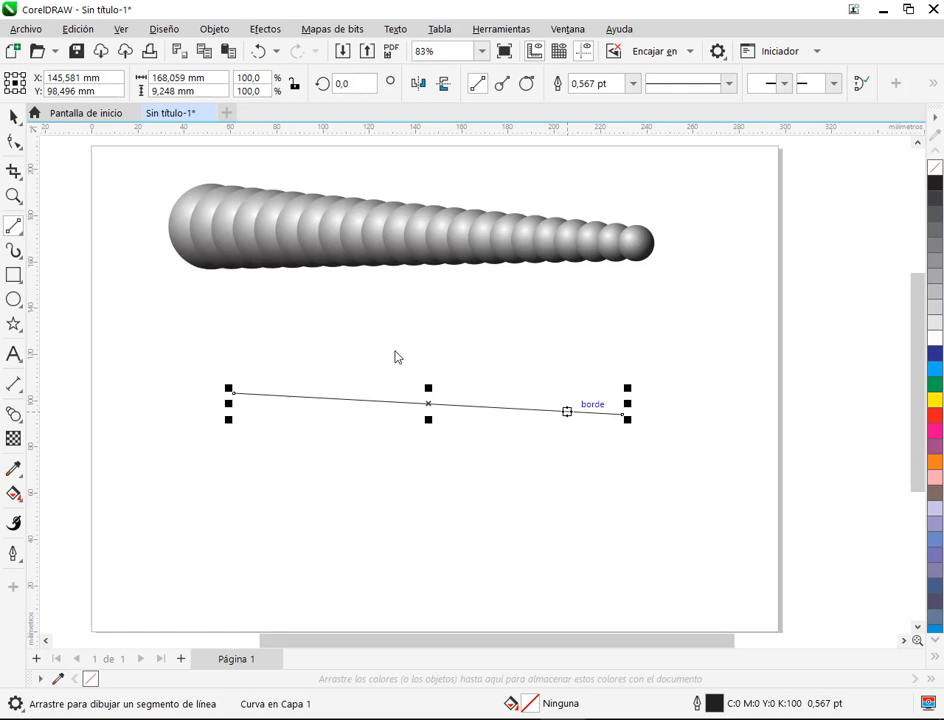
Step: Convert the two-point line to a curve and bend it into a single S-shaped wave
click(14, 142)
right_click(486, 408)
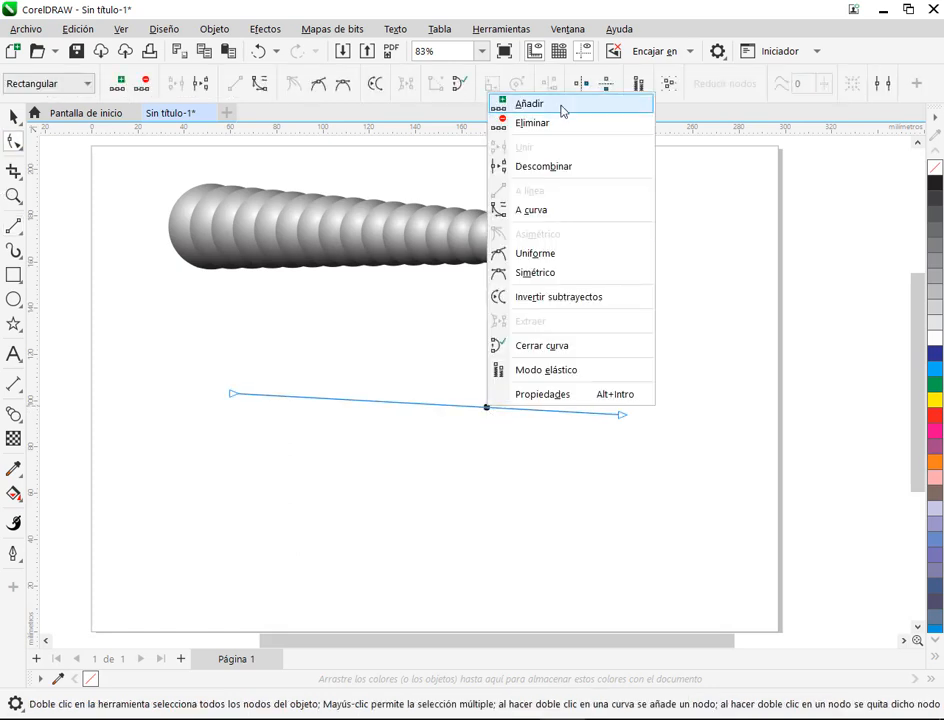
click(531, 211)
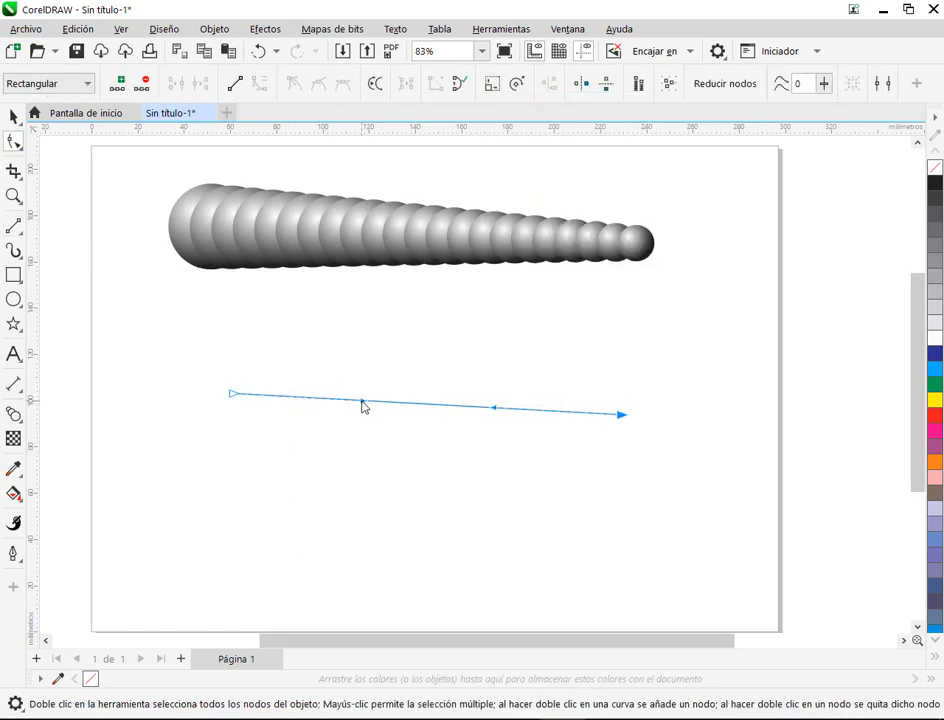
drag(363, 403, 368, 262)
drag(494, 411, 420, 446)
click(14, 116)
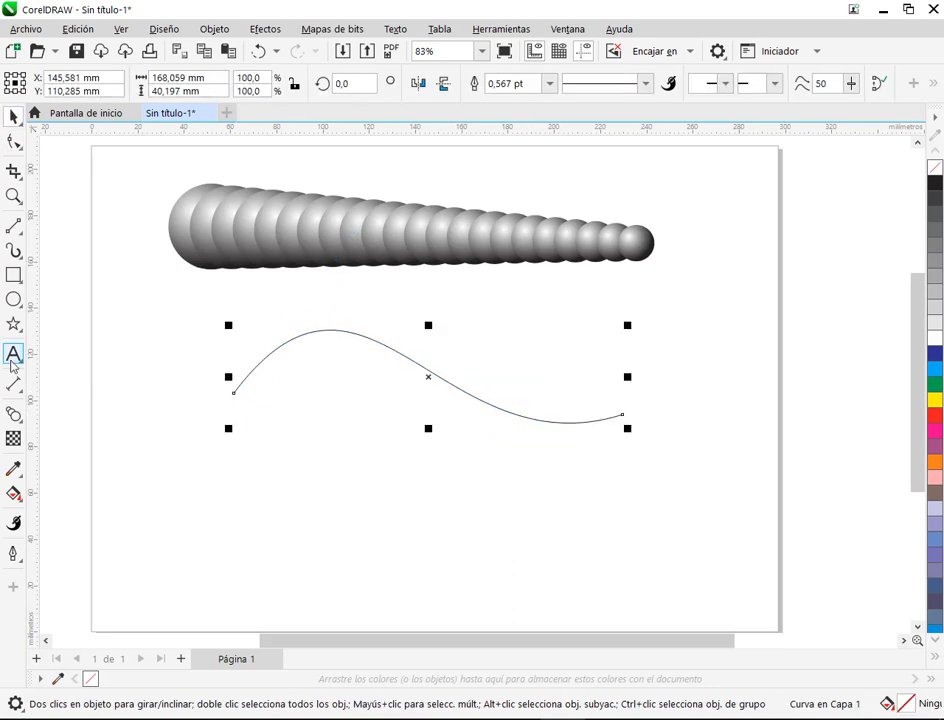
Step: Delete the S-shaped curve and draw a freehand wavy curve about 234 mm wide below the blend instead
key(Delete)
click(18, 230)
click(48, 227)
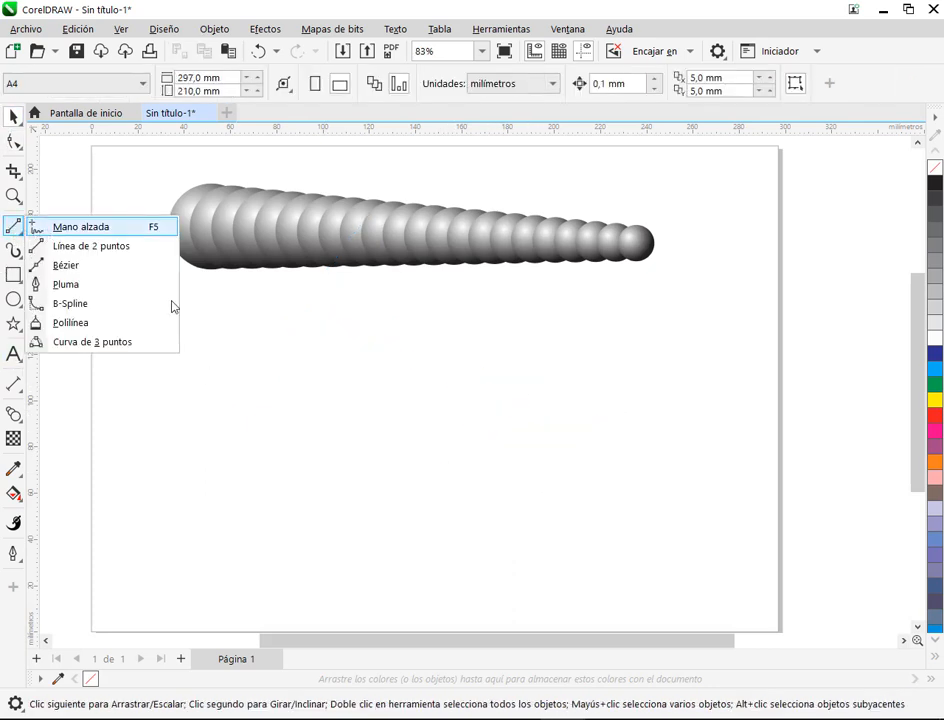
mouse_move(213, 375)
mouse_down()
mouse_move(247, 345)
mouse_move(316, 378)
mouse_move(359, 456)
mouse_move(566, 330)
mouse_move(627, 365)
mouse_move(691, 381)
mouse_move(760, 309)
mouse_up()
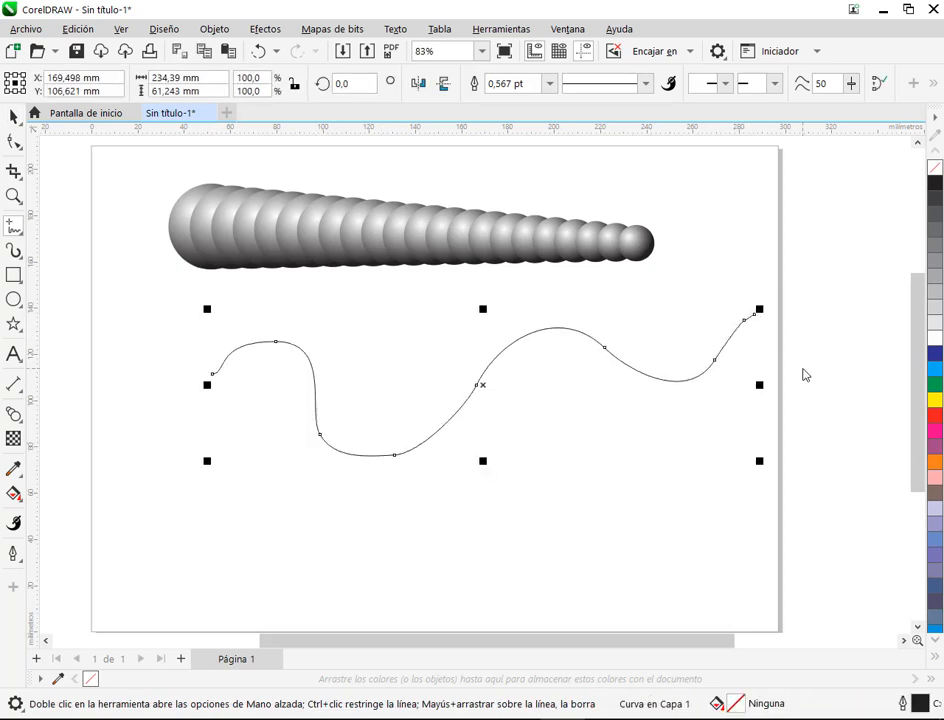
Step: Delete surplus nodes from the freehand curve and reshape its first crest and trough into smooth bends
click(14, 140)
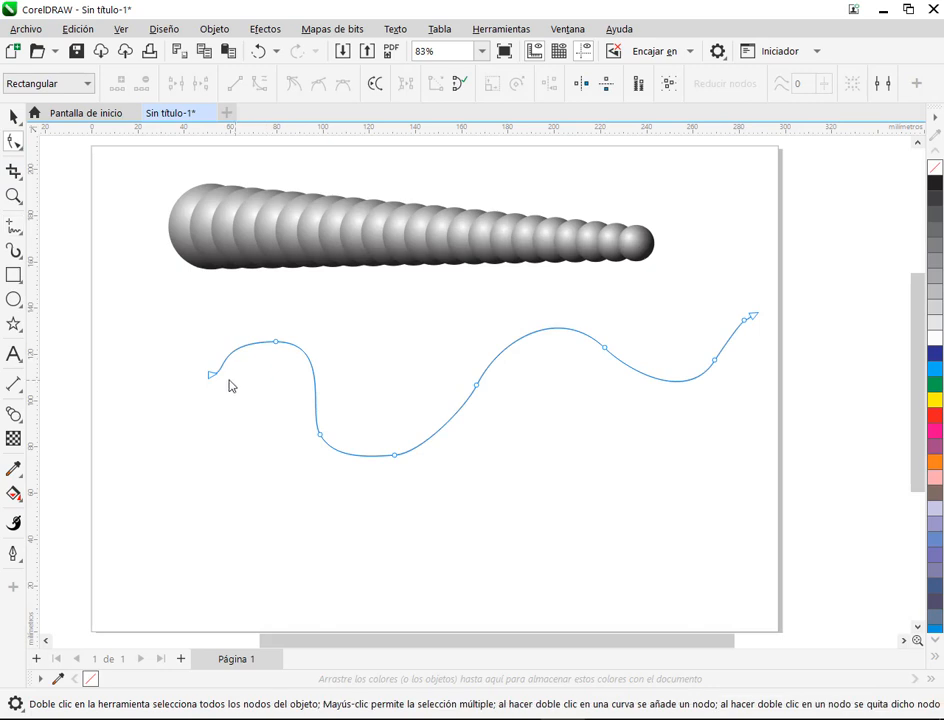
click(275, 342)
key(Delete)
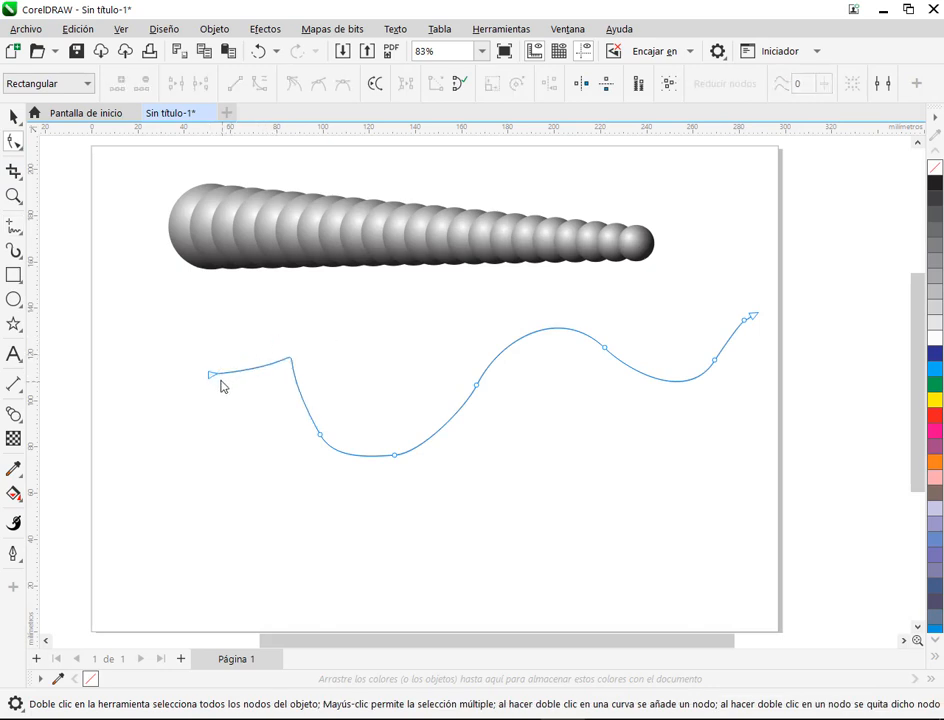
click(213, 377)
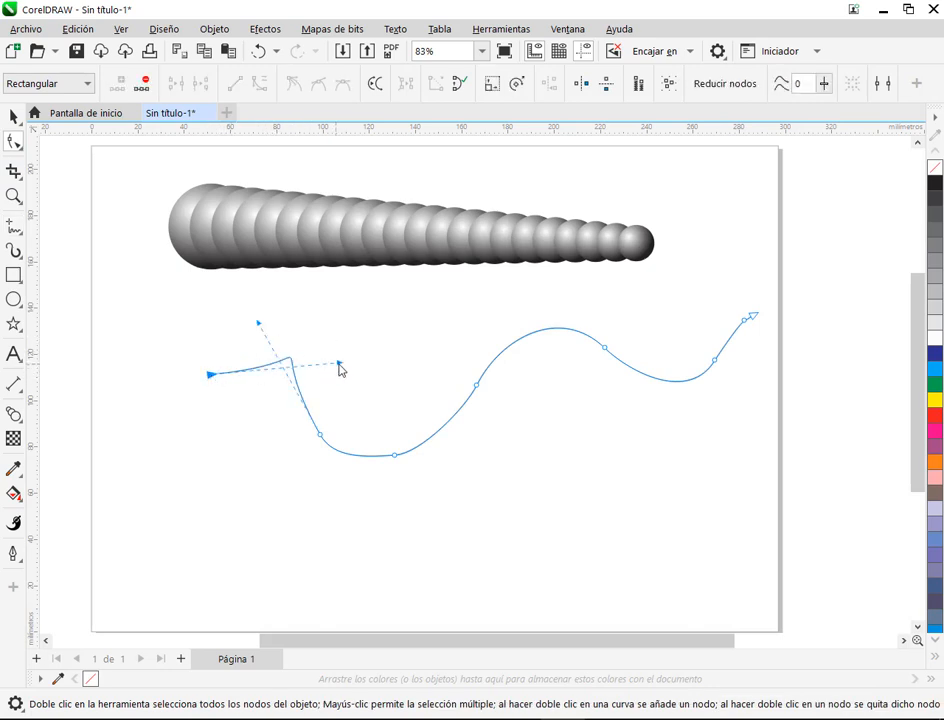
drag(339, 363, 309, 316)
double_click(395, 456)
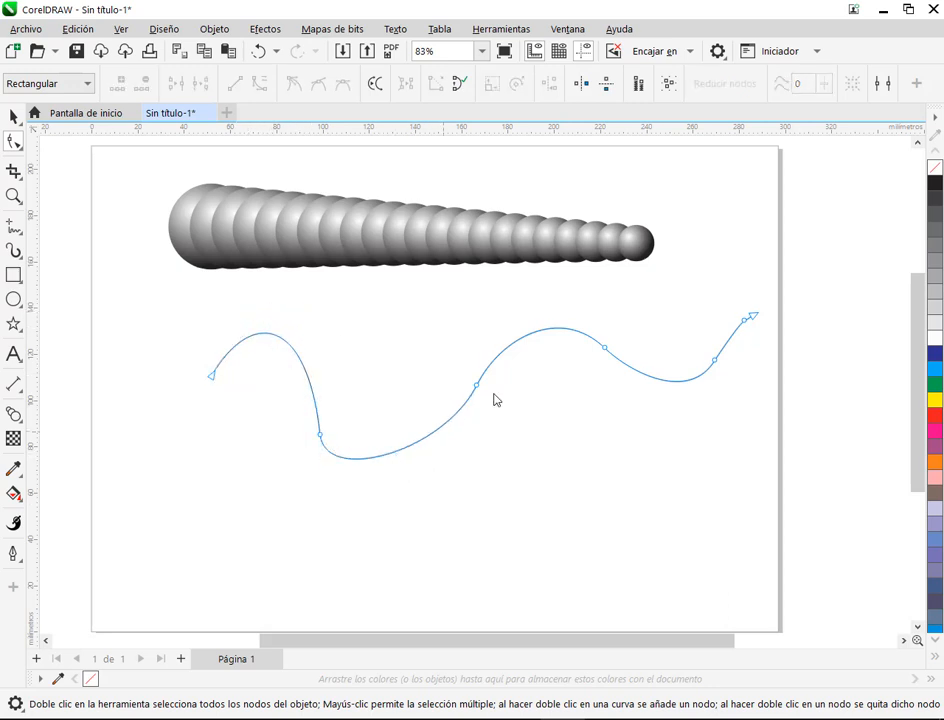
drag(476, 392, 451, 418)
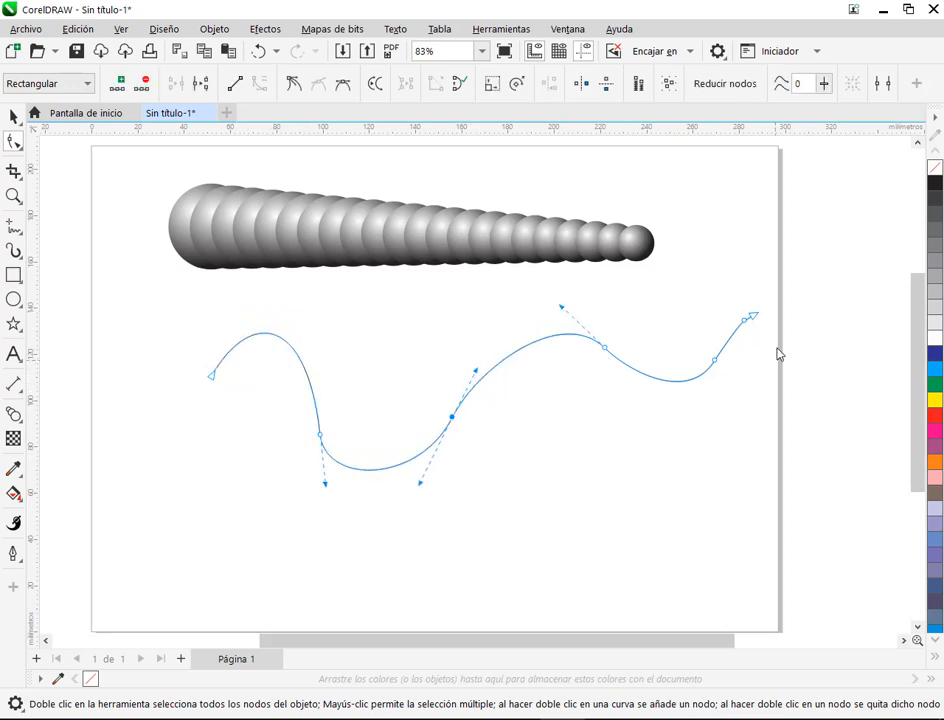
double_click(745, 320)
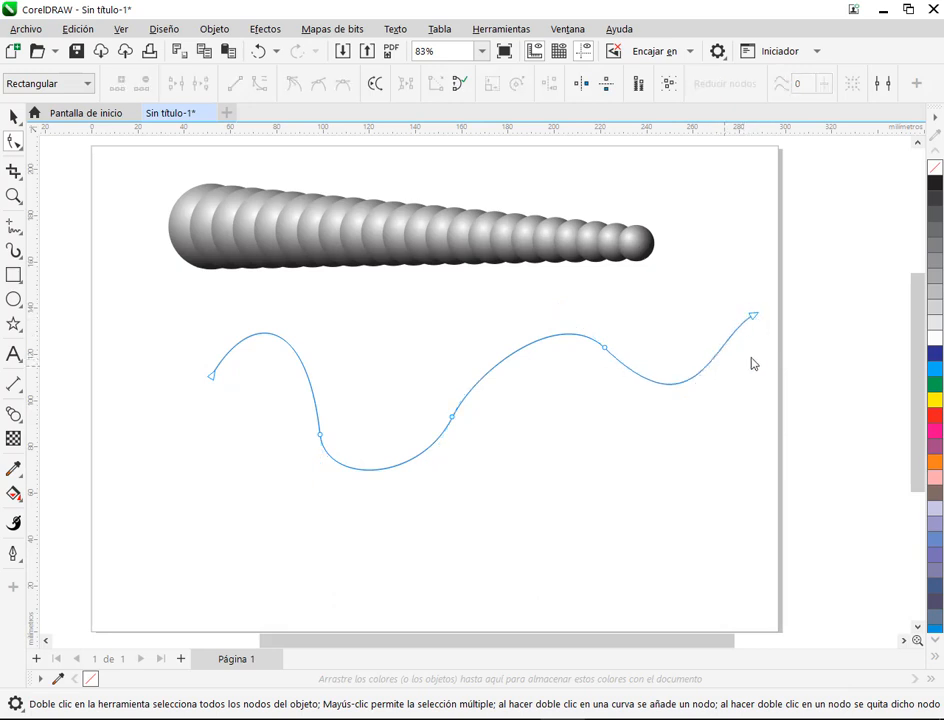
Step: Round the wavy curve's bends by adjusting its remaining nodes and handles, and extend its starting end farther left
click(452, 416)
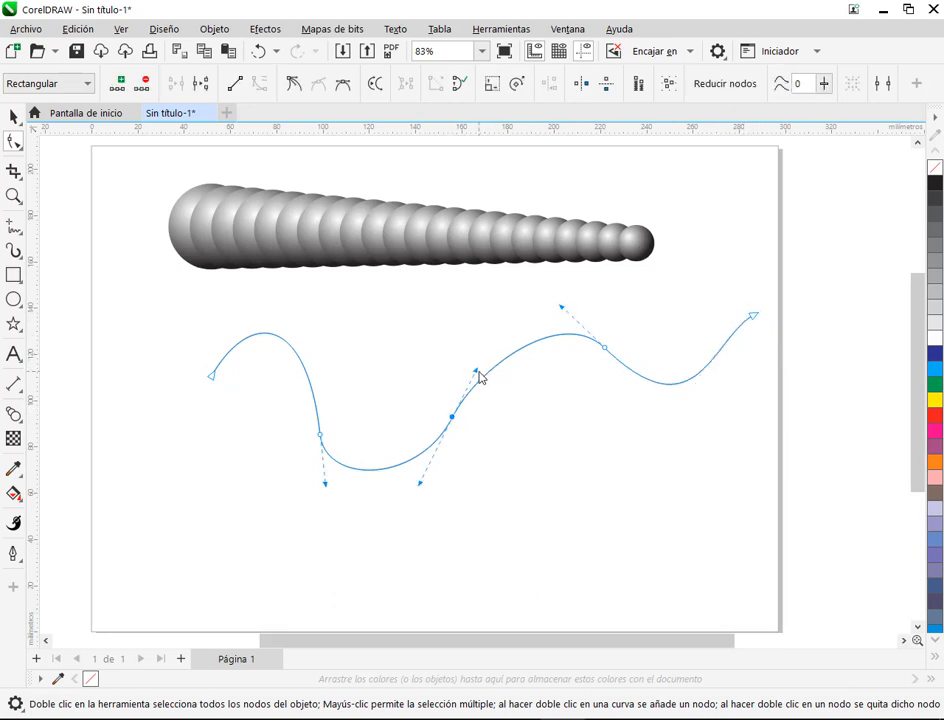
drag(479, 372, 459, 337)
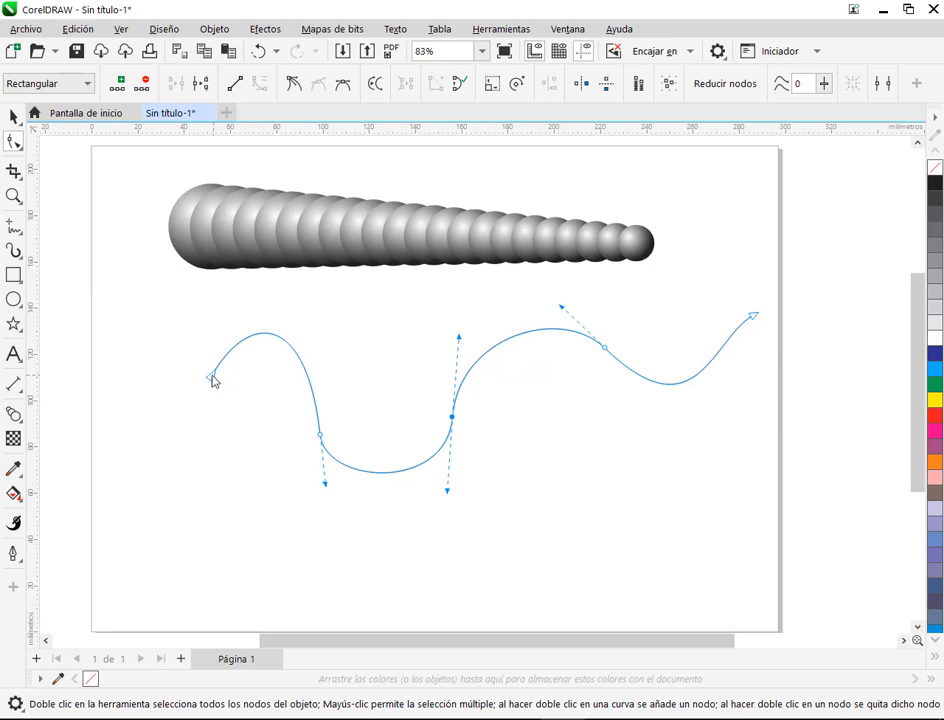
drag(211, 377, 163, 378)
drag(605, 348, 615, 345)
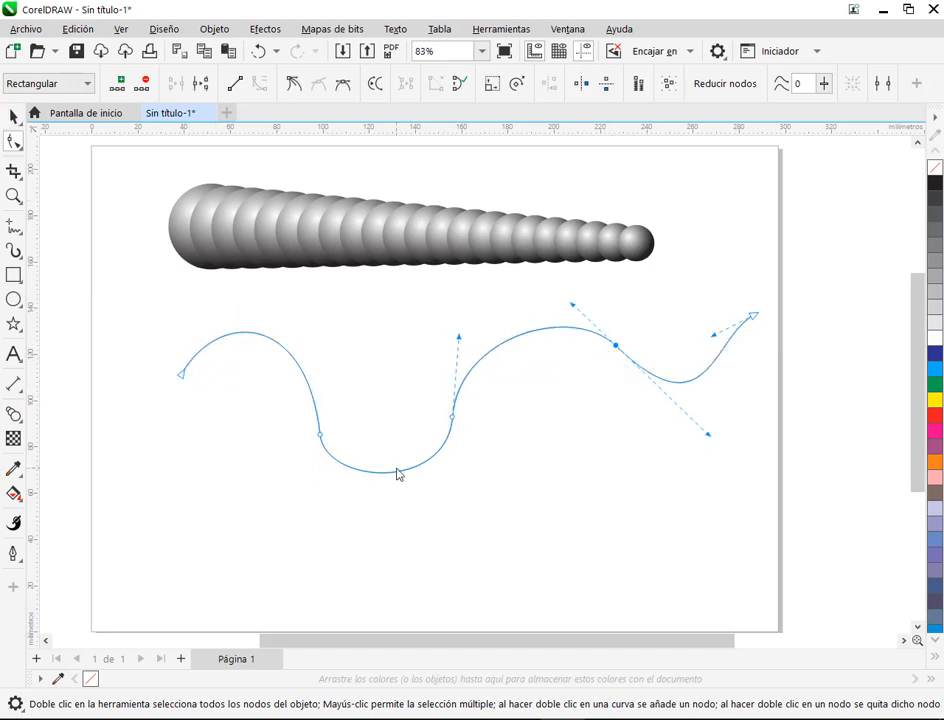
drag(320, 434, 321, 405)
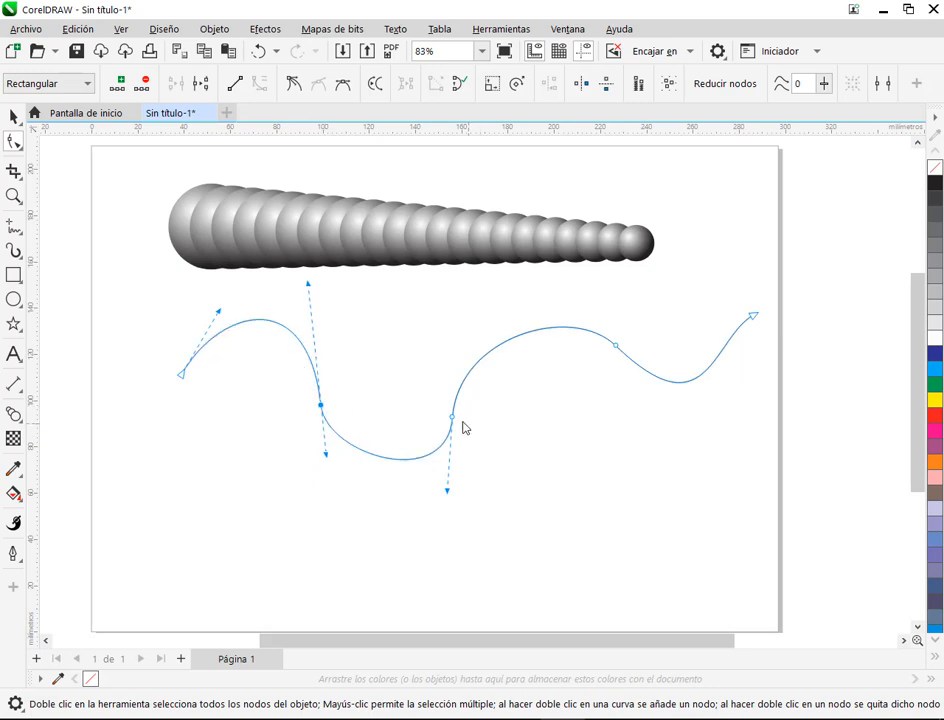
drag(327, 455, 333, 490)
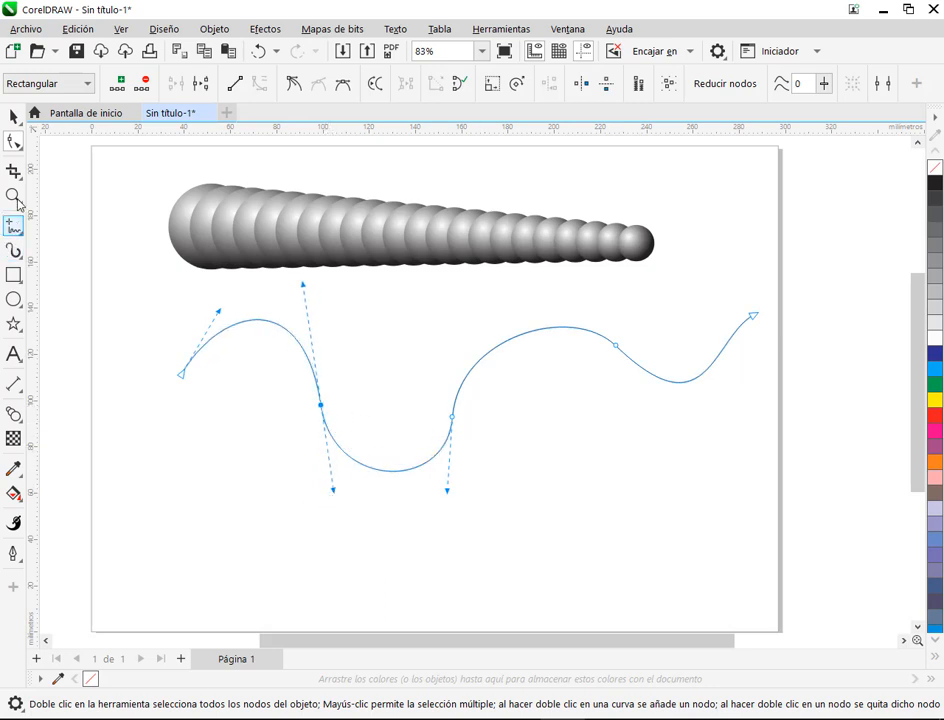
click(13, 117)
click(455, 306)
Step: Fit the blend of spheres to the wavy curve as its new path
scroll(454, 307, down, 1)
scroll(455, 308, down, 1)
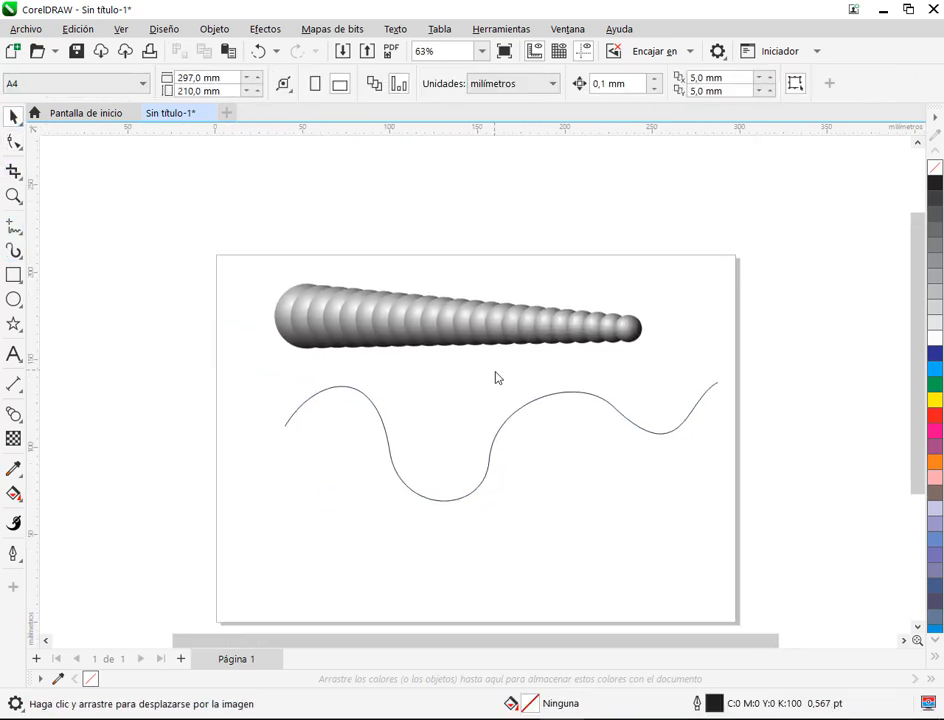
click(493, 331)
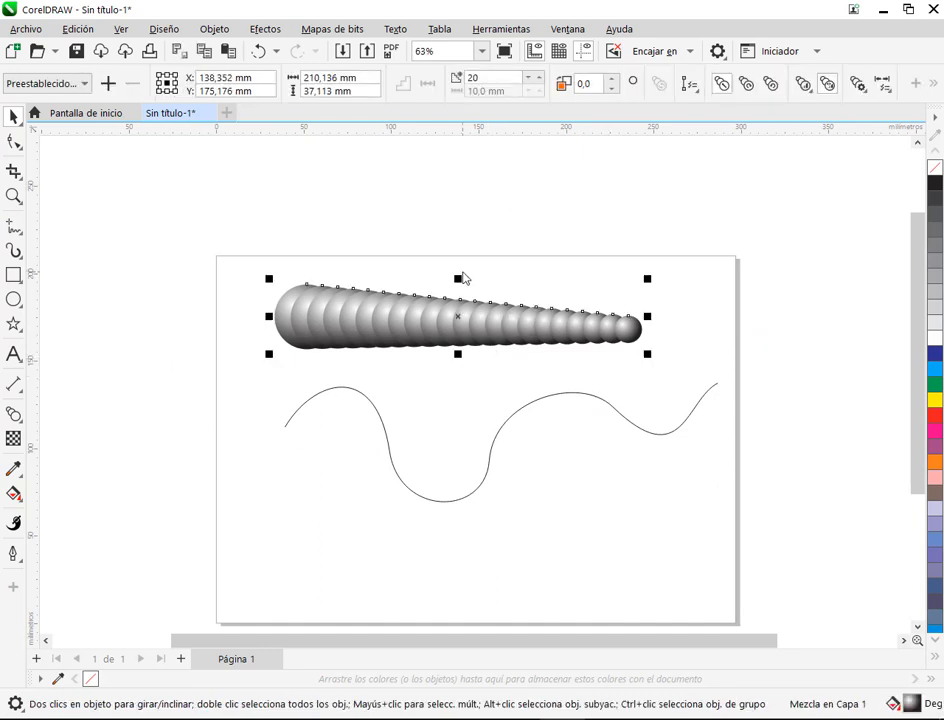
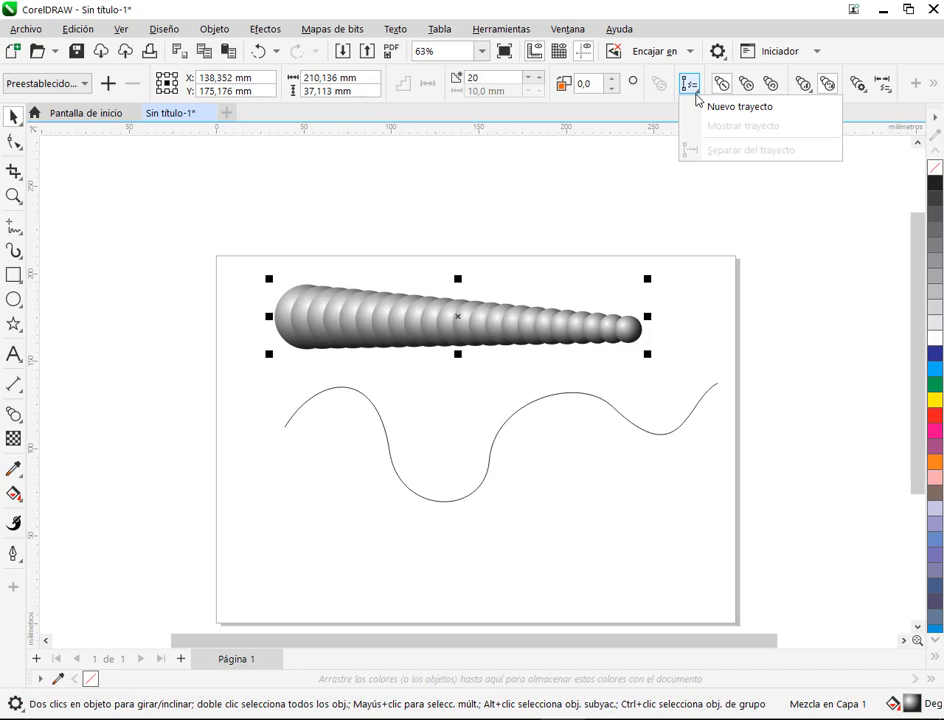
click(752, 108)
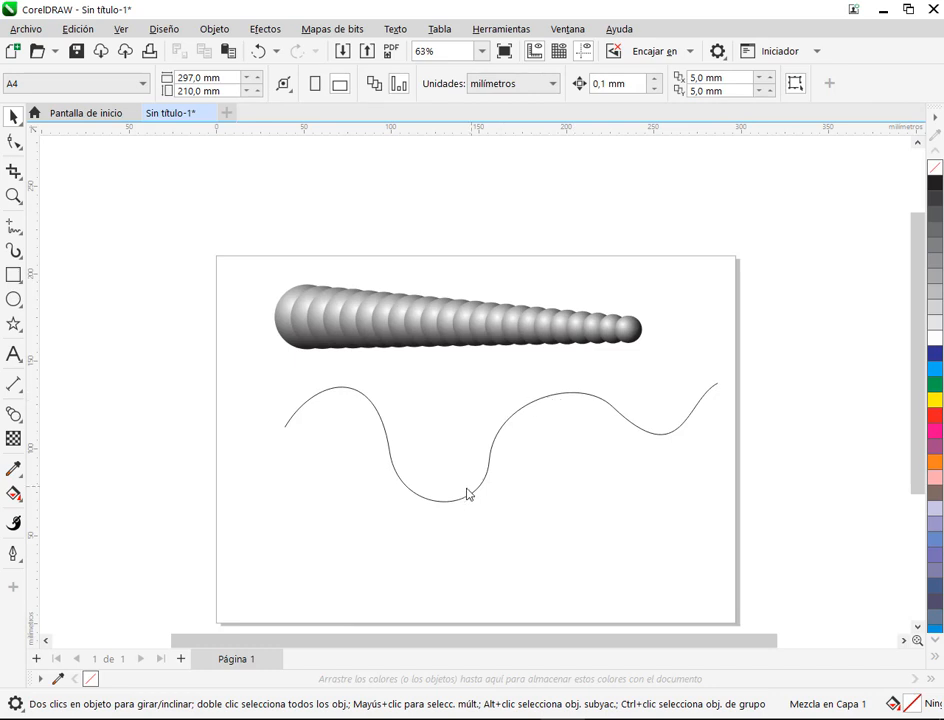
click(372, 408)
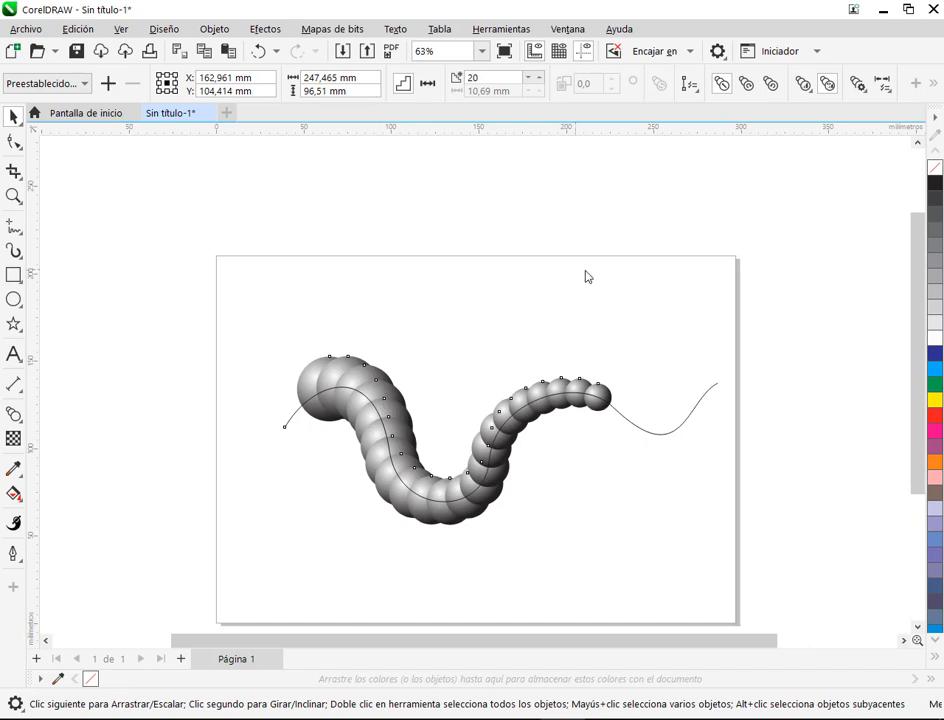
Step: Move the path curve's start node upward and swing its handle down past the page's left edge
scroll(582, 498, up, 1)
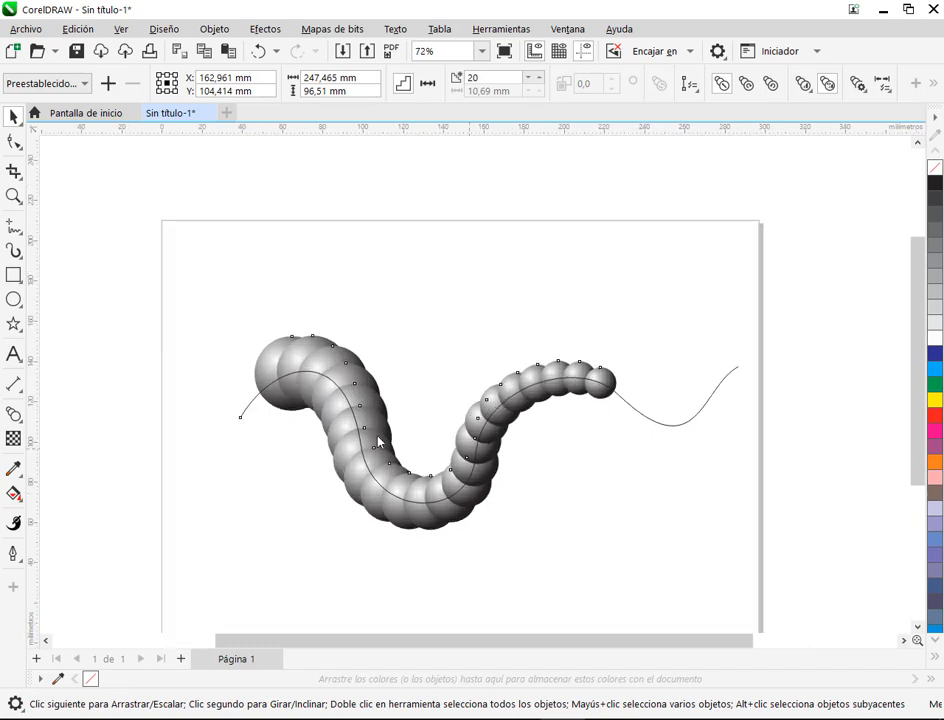
click(651, 333)
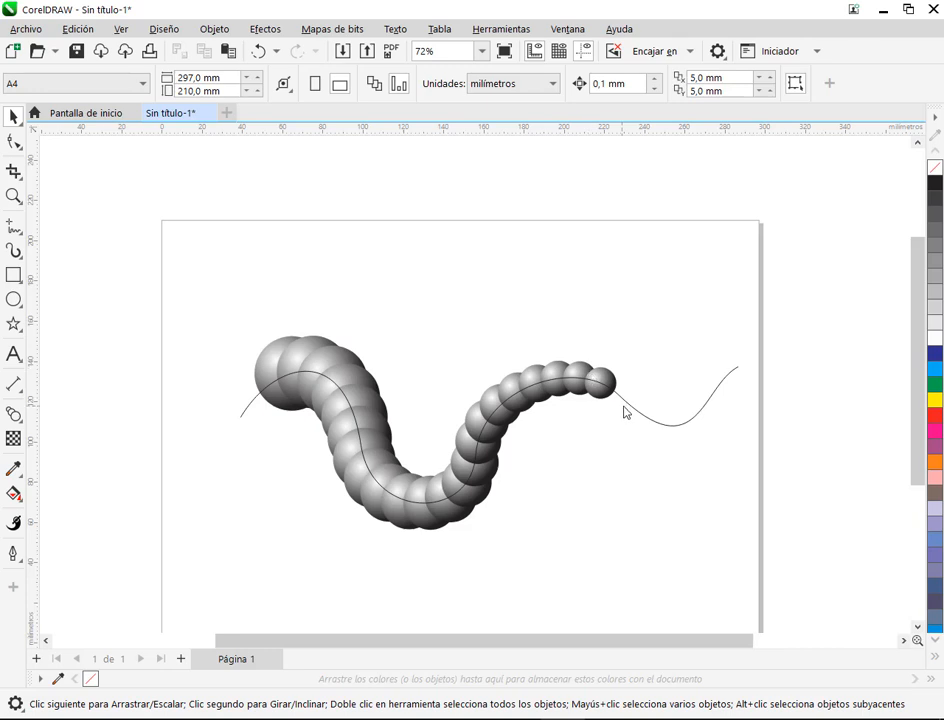
click(628, 409)
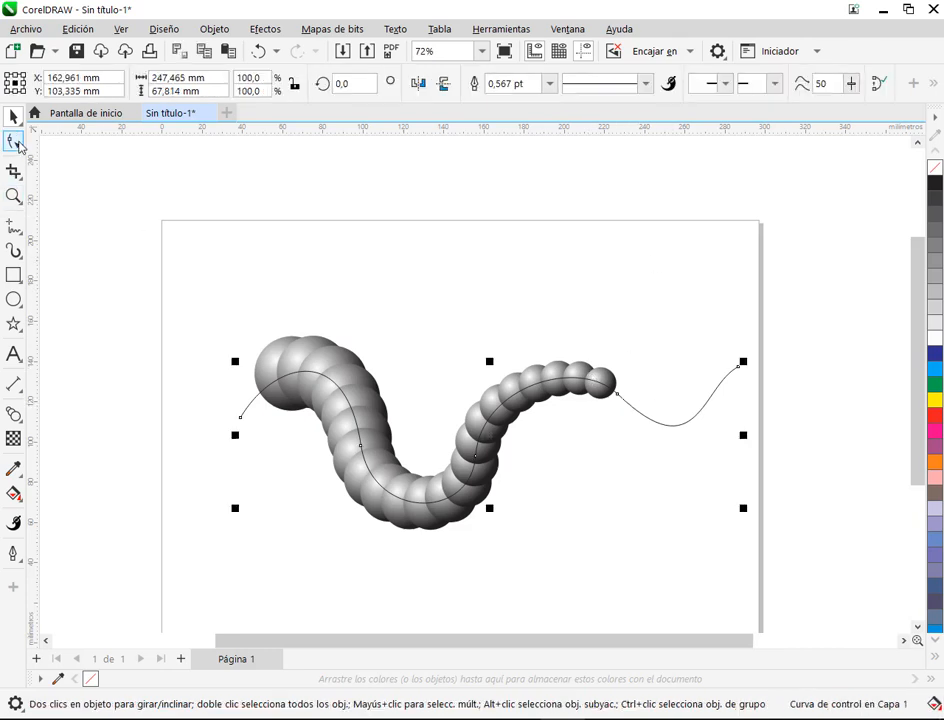
click(14, 141)
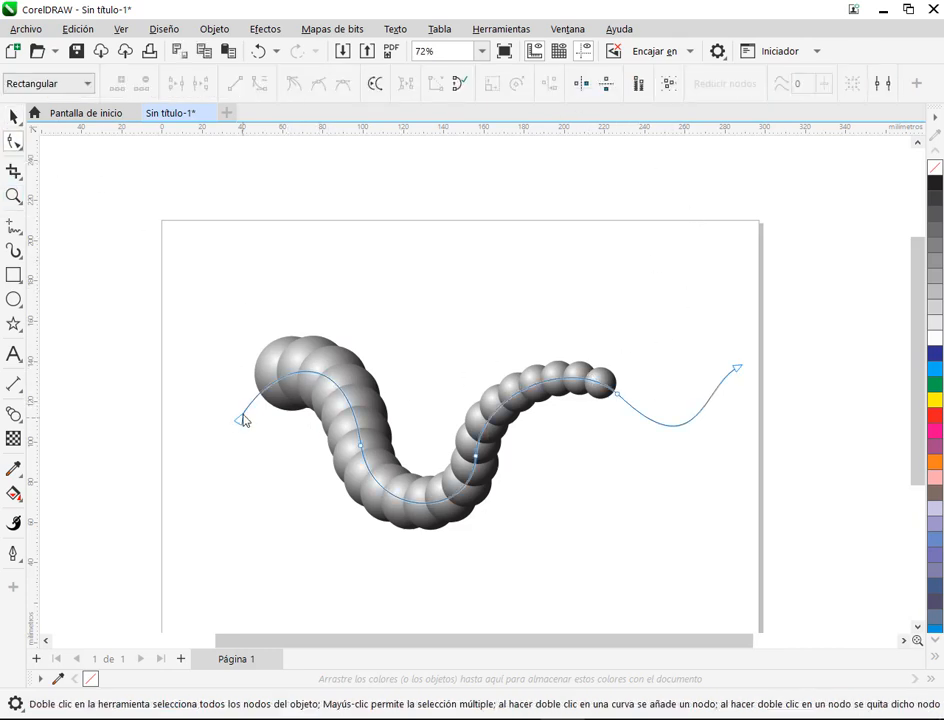
drag(239, 428, 219, 302)
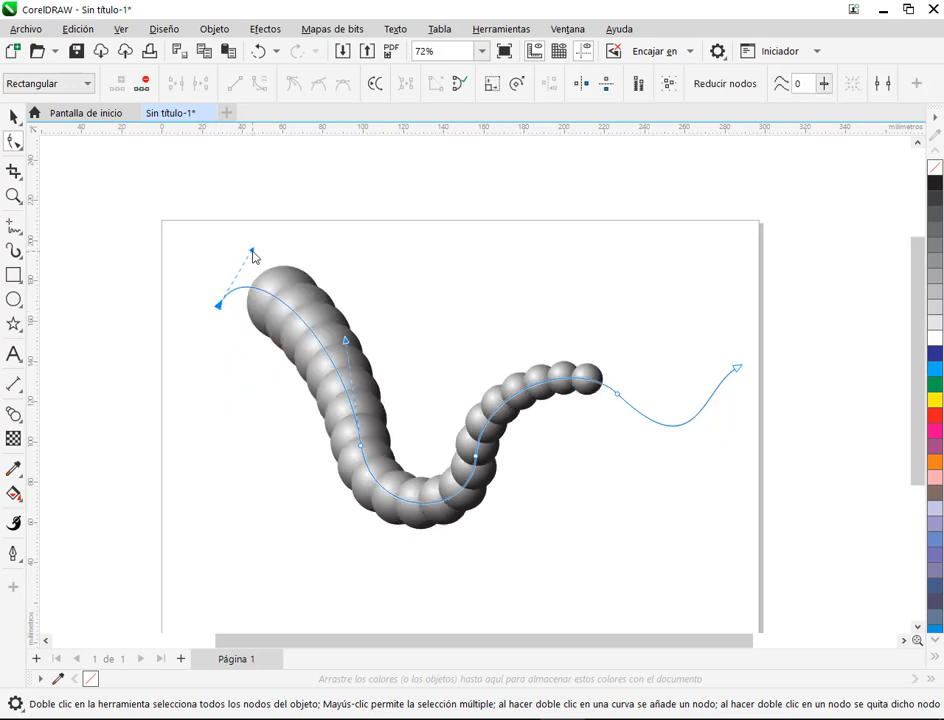
drag(255, 254, 260, 431)
click(219, 304)
drag(253, 251, 150, 446)
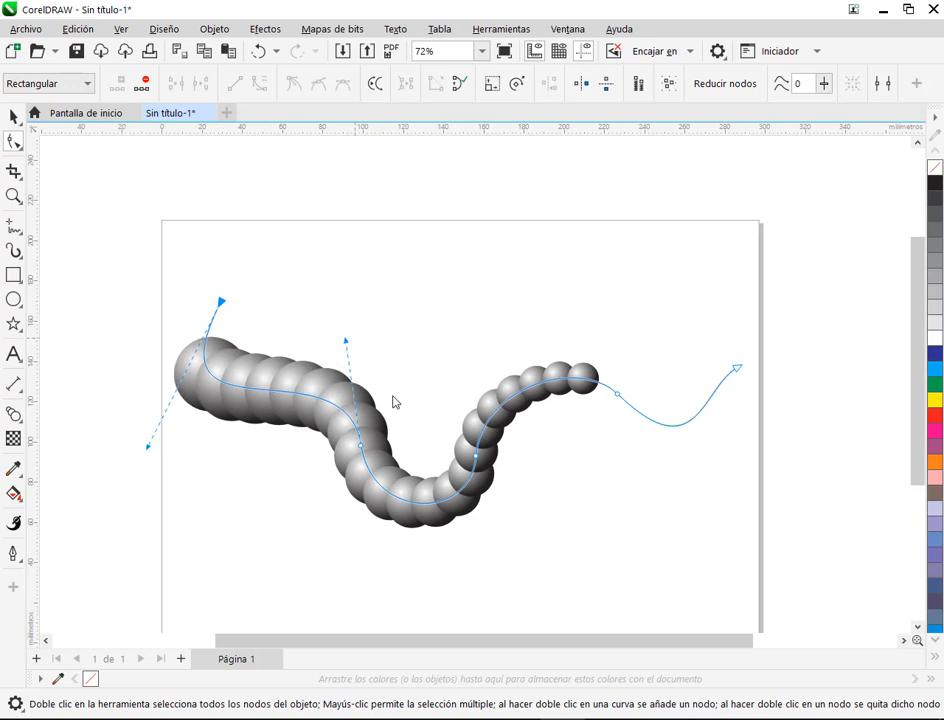
Step: Widen the path's trough by moving its two nodes apart, then refine the adjoining handles and raise the start node slightly
drag(478, 456, 517, 457)
drag(362, 452, 337, 492)
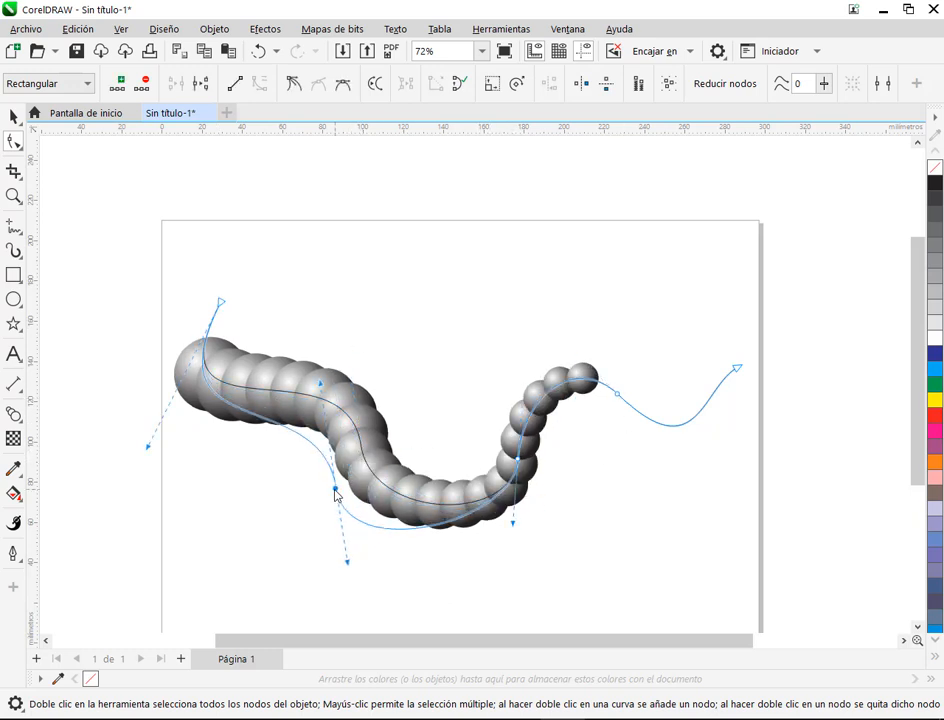
drag(319, 388, 409, 291)
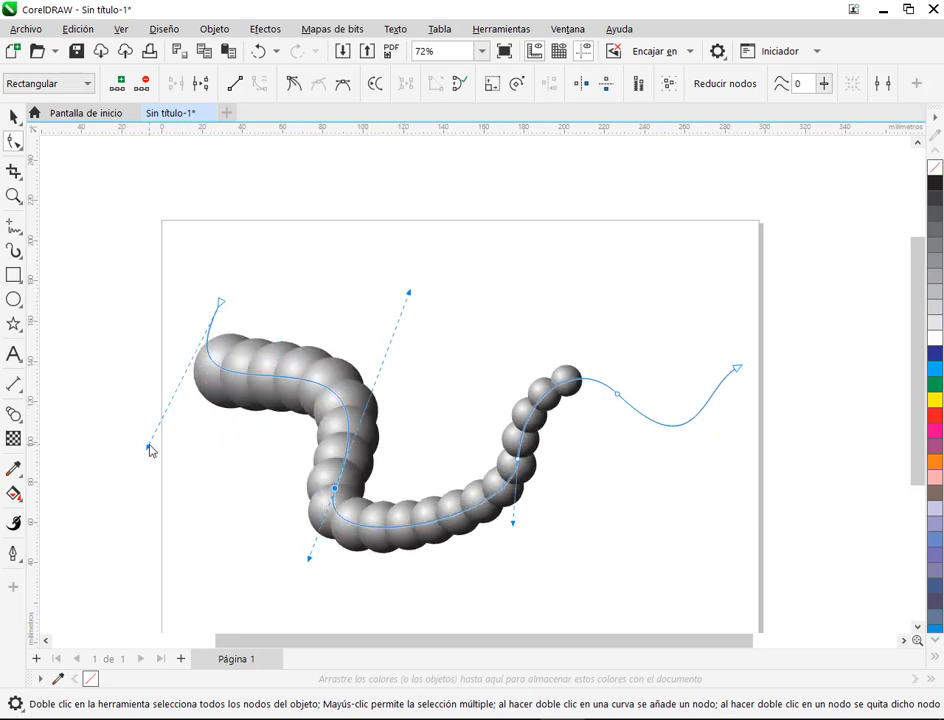
drag(149, 447, 180, 396)
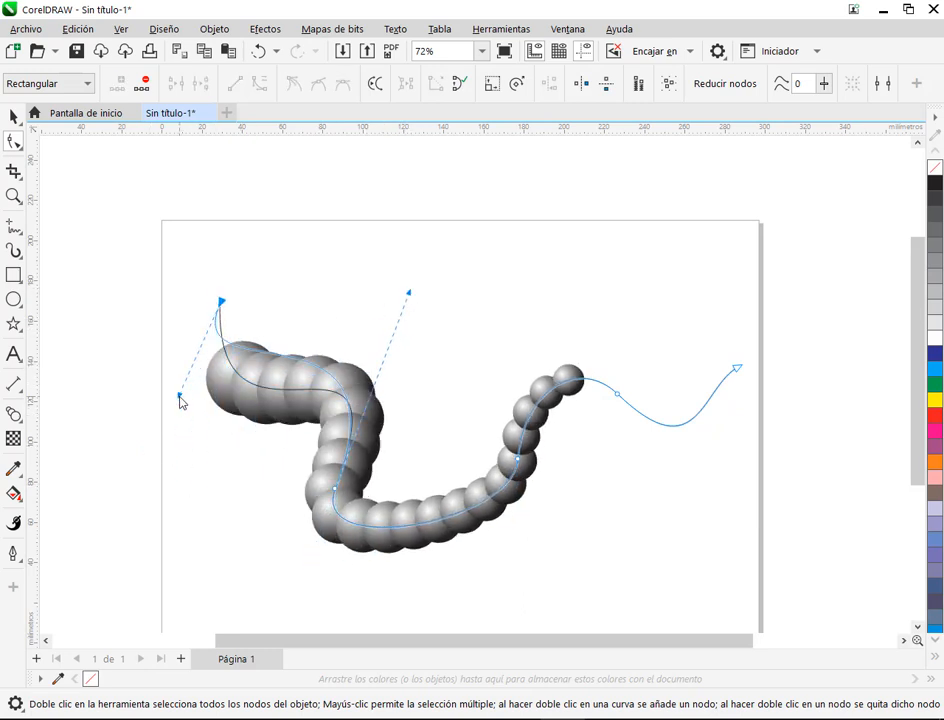
drag(222, 302, 217, 272)
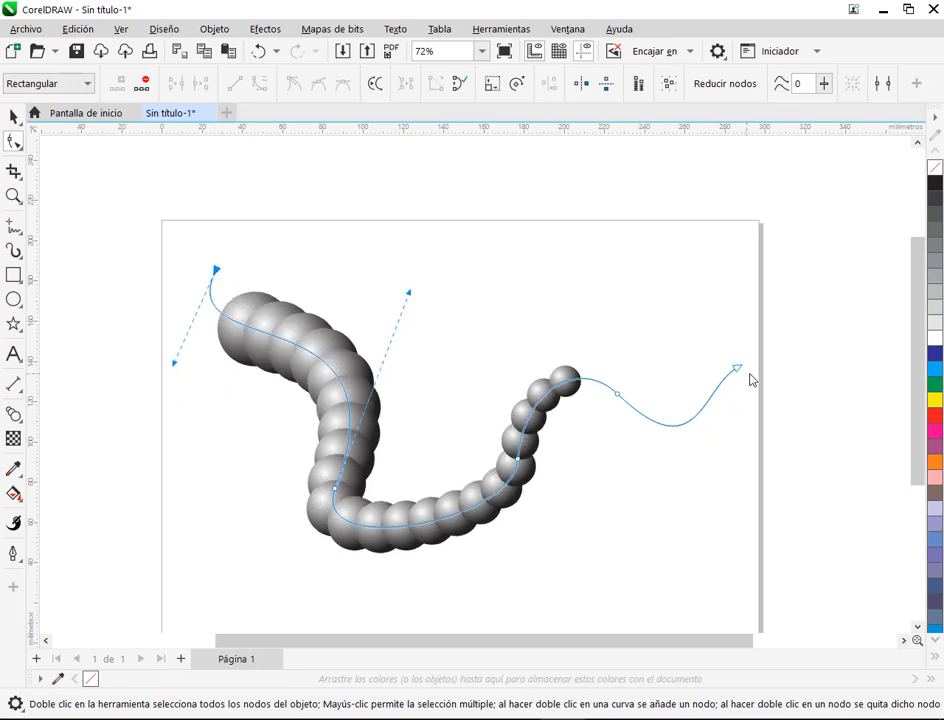
click(14, 117)
click(600, 265)
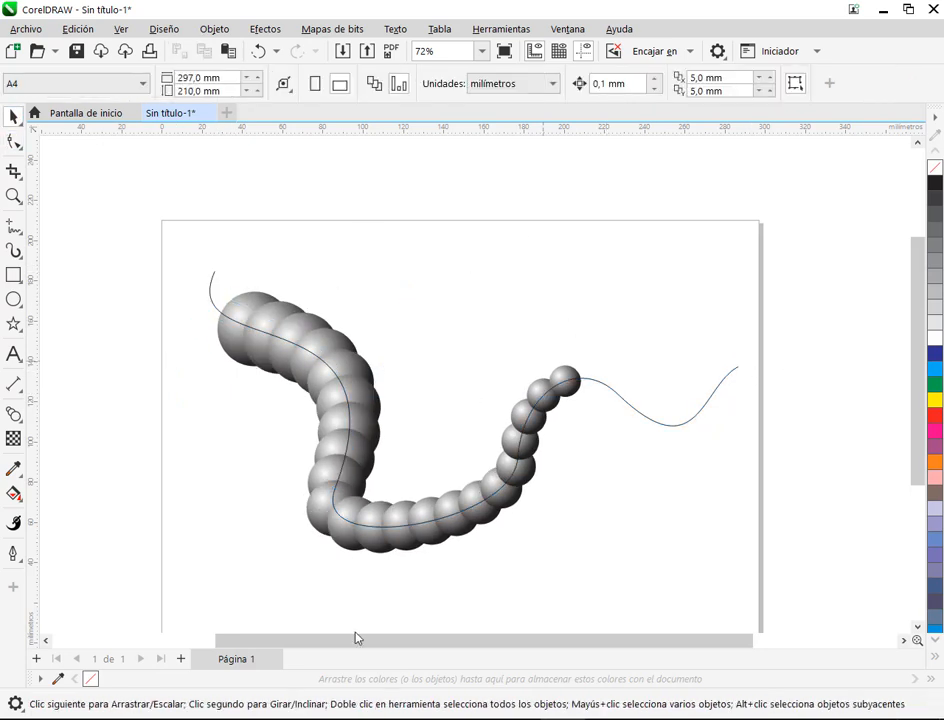
Step: Switch to MANUAL COREL.pdf and read the instructions from step 3 on page 229 onward
click(203, 717)
scroll(509, 389, down, 4)
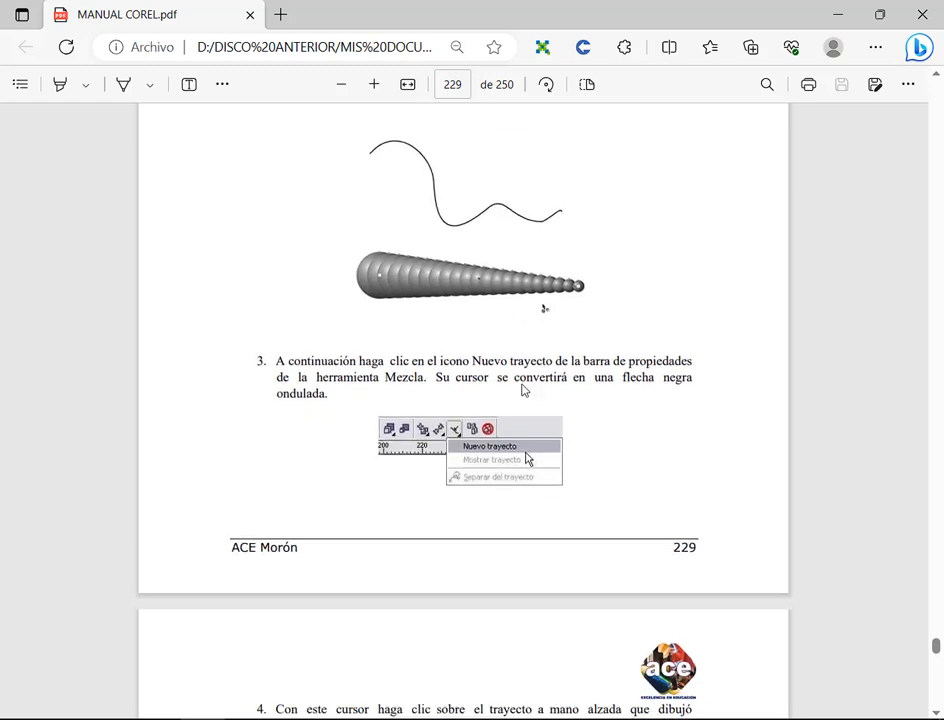
scroll(547, 361, down, 2)
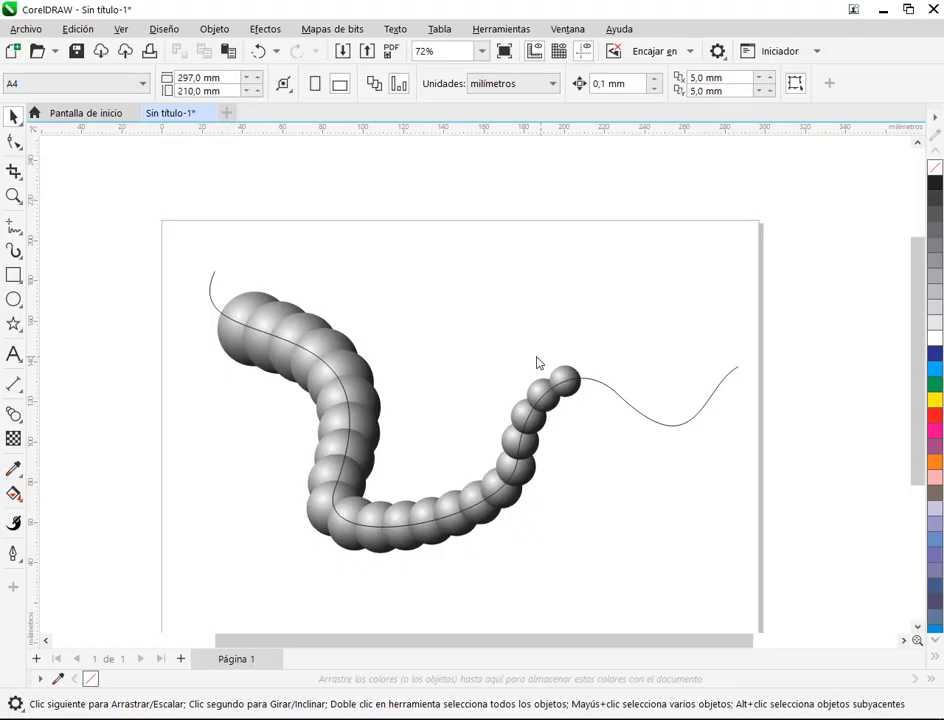
Step: Move the blend together with its path about 30 mm up the page
click(576, 382)
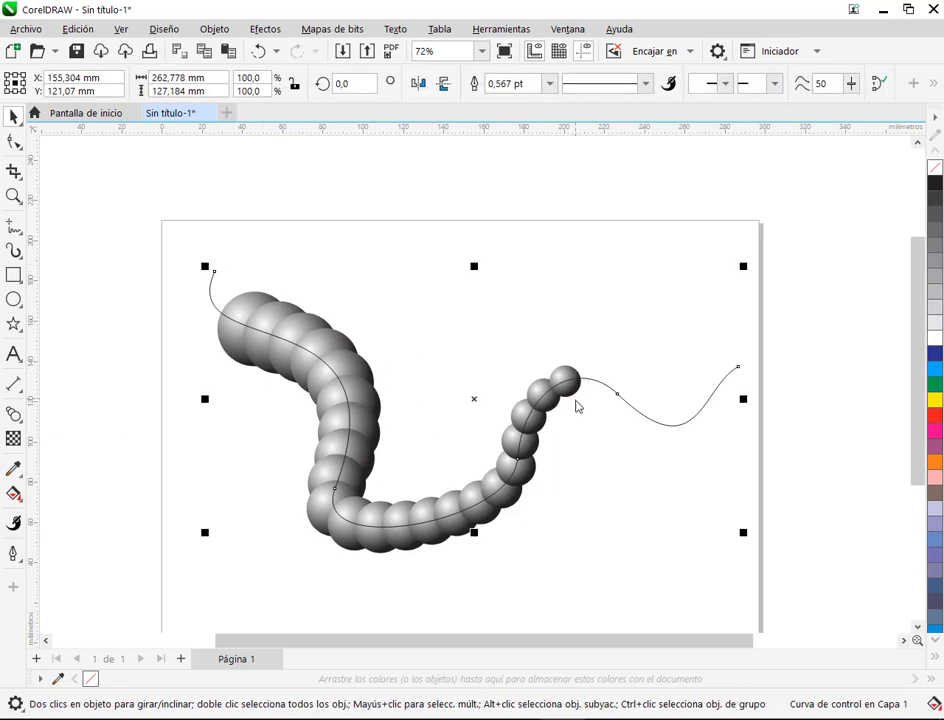
click(567, 377)
click(615, 300)
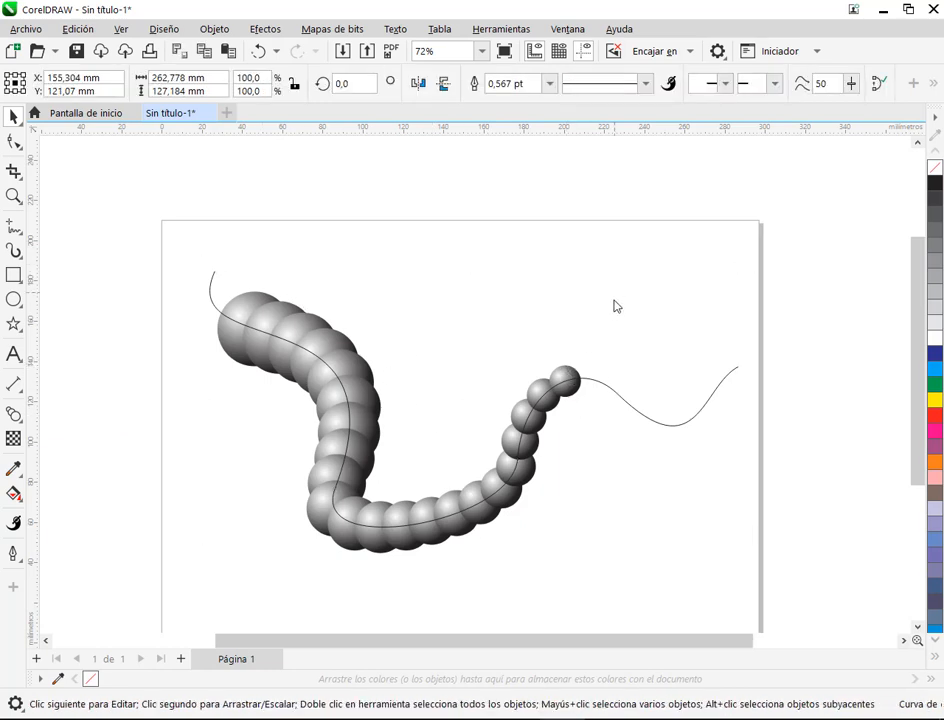
click(571, 372)
click(571, 372)
drag(571, 376, 543, 350)
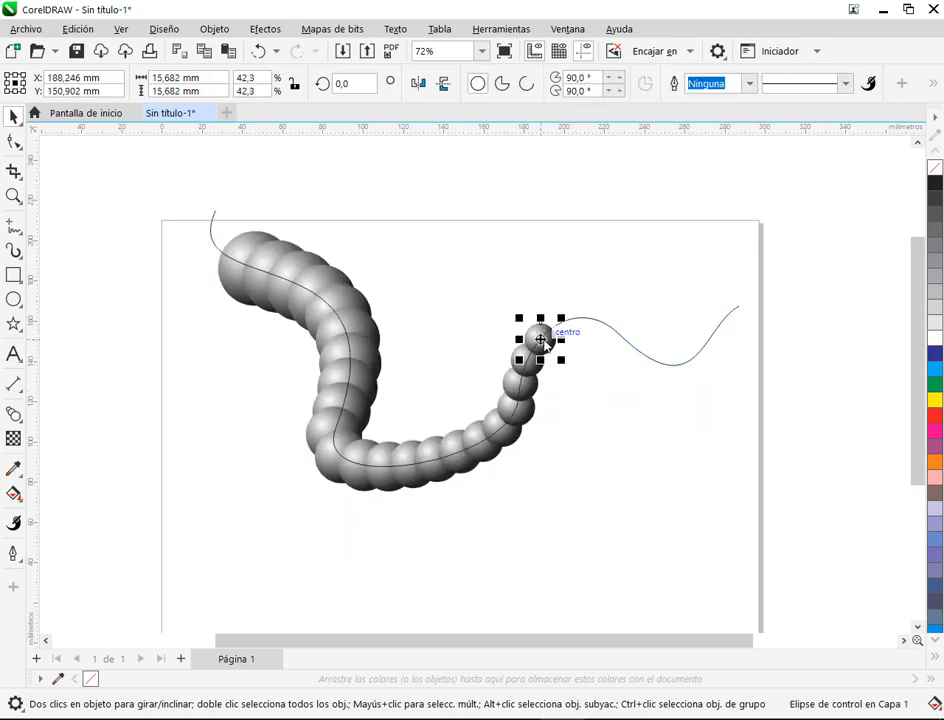
Step: Try to stretch the blend by sliding the small sphere to the path's far end and the large sphere to its start
click(569, 402)
click(543, 335)
drag(543, 336, 737, 306)
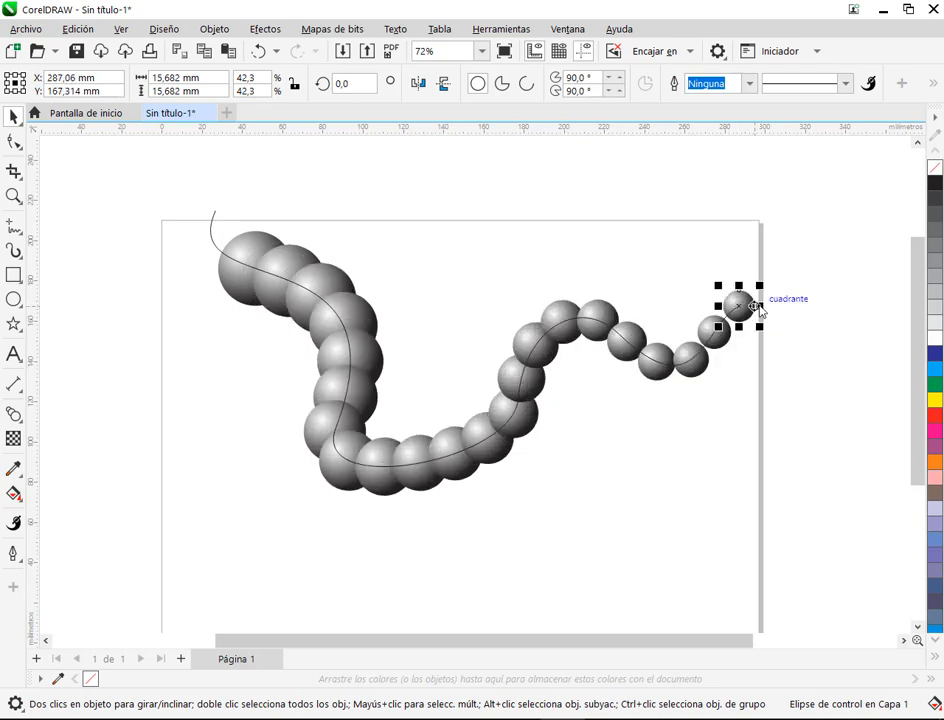
drag(252, 250, 257, 299)
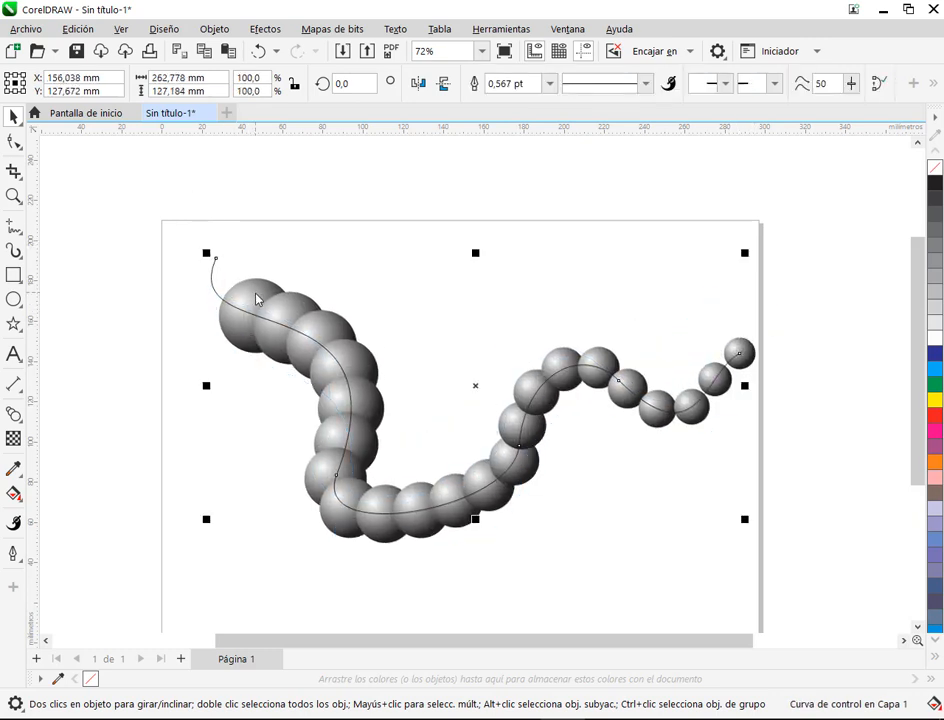
click(258, 299)
click(241, 340)
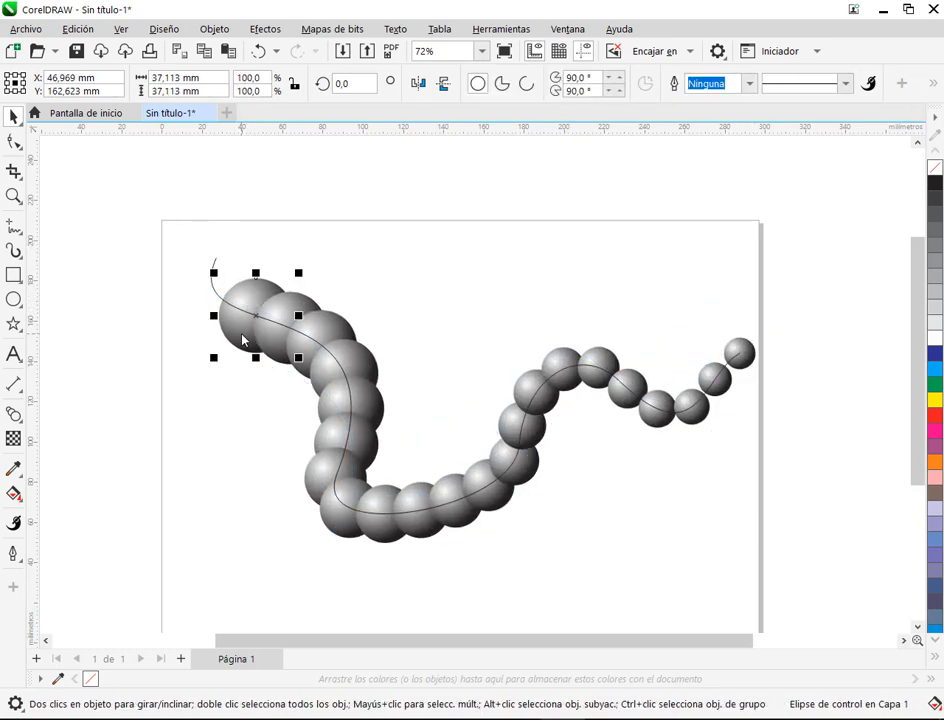
drag(259, 310, 216, 260)
Step: Undo the last three moves of the end spheres and the path
key(ctrl+z)
key(ctrl+z)
key(ctrl+z)
click(570, 372)
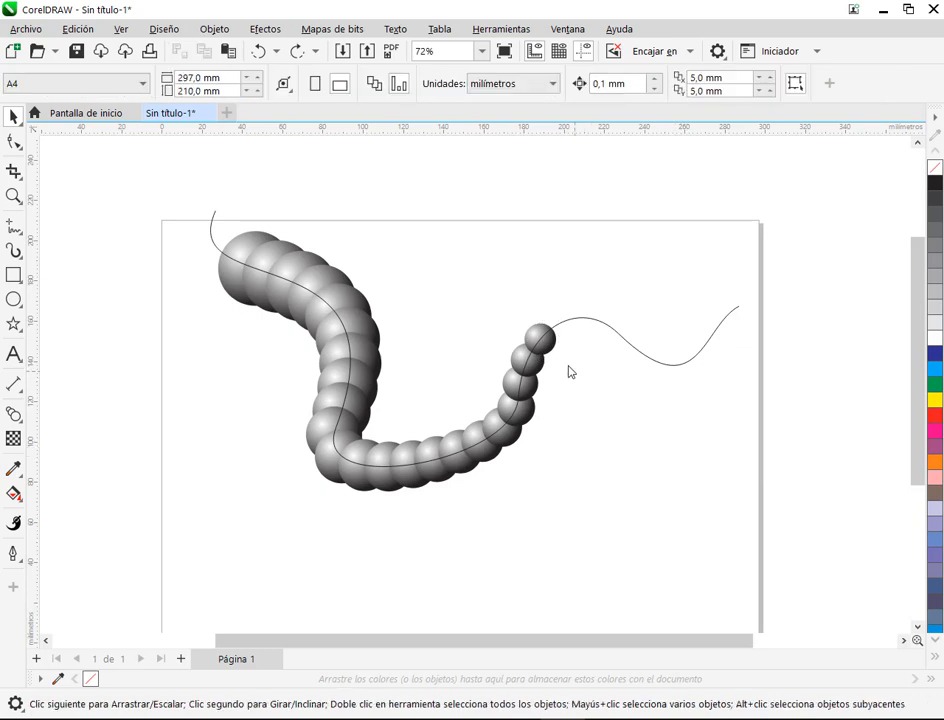
Step: Examine the blend's control objects by selecting the small end sphere, the path curve and the large start sphere in turn
click(542, 342)
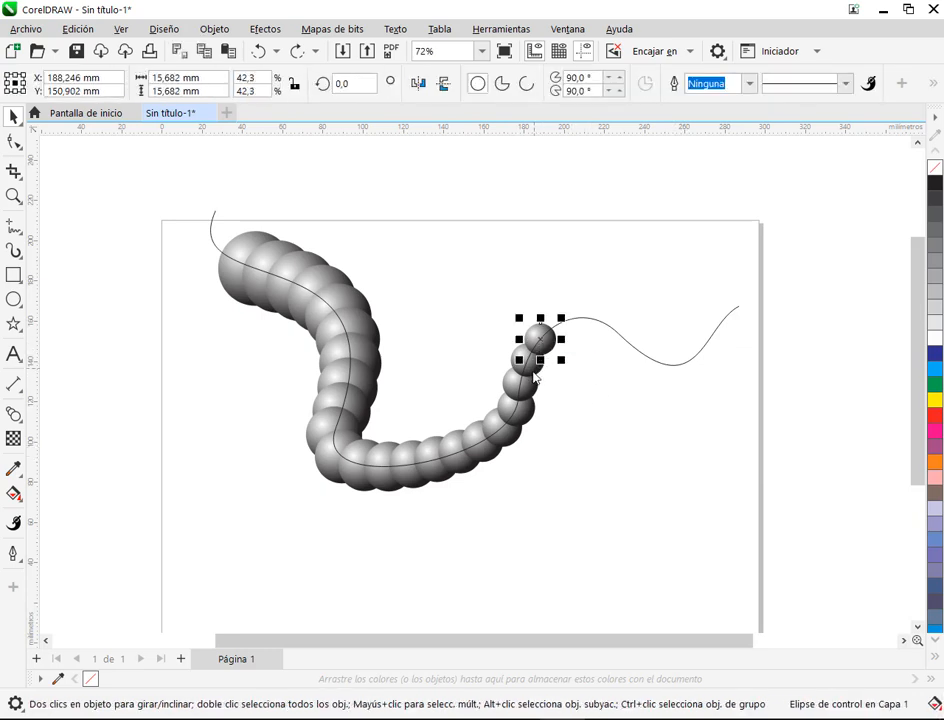
click(540, 338)
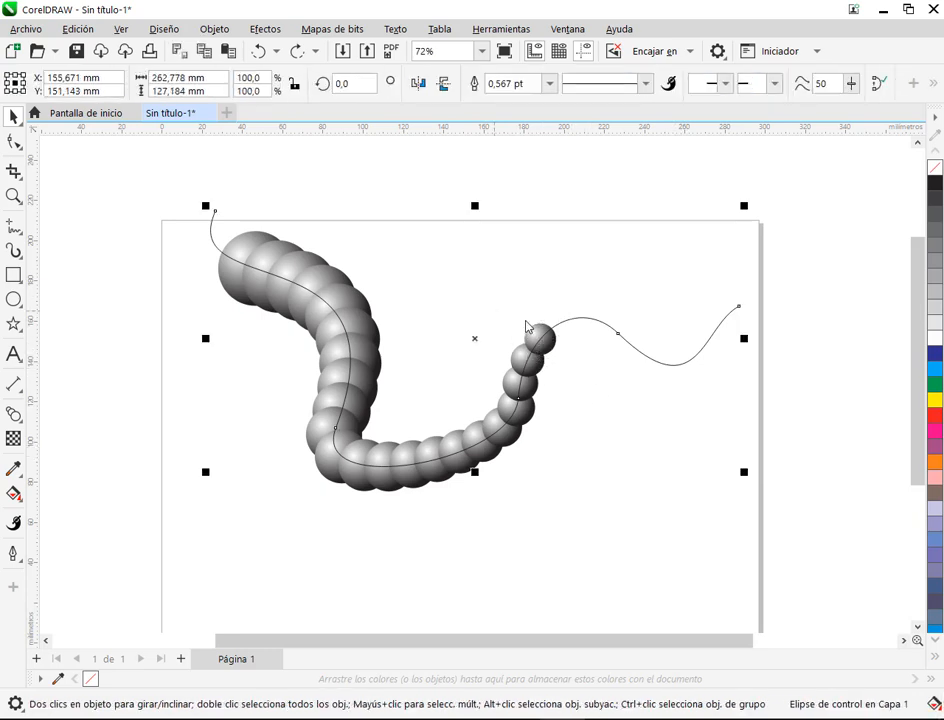
click(790, 500)
click(263, 240)
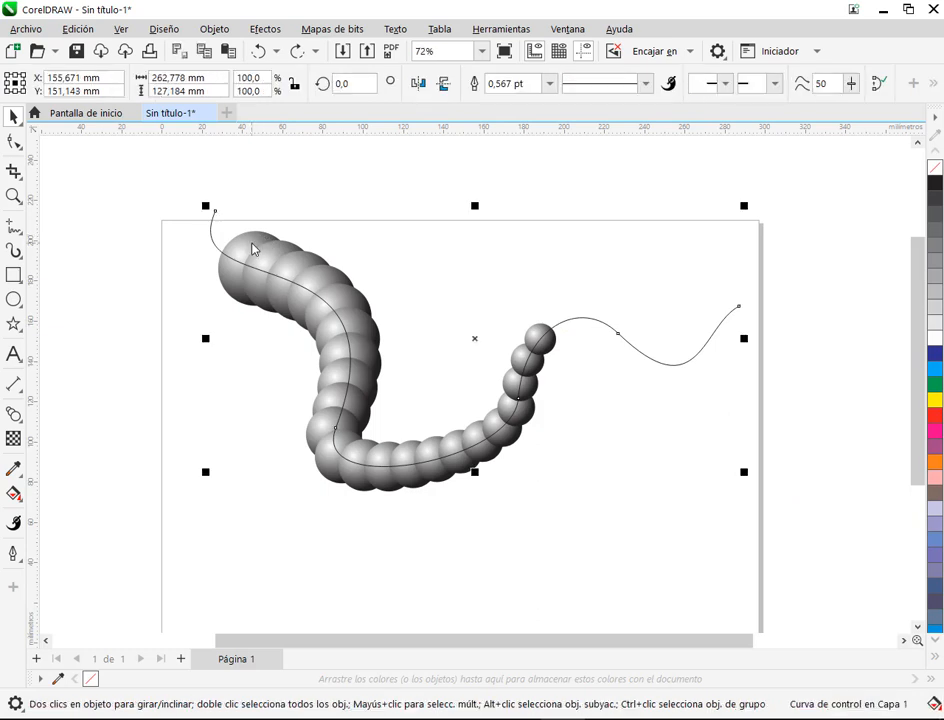
click(255, 245)
click(229, 290)
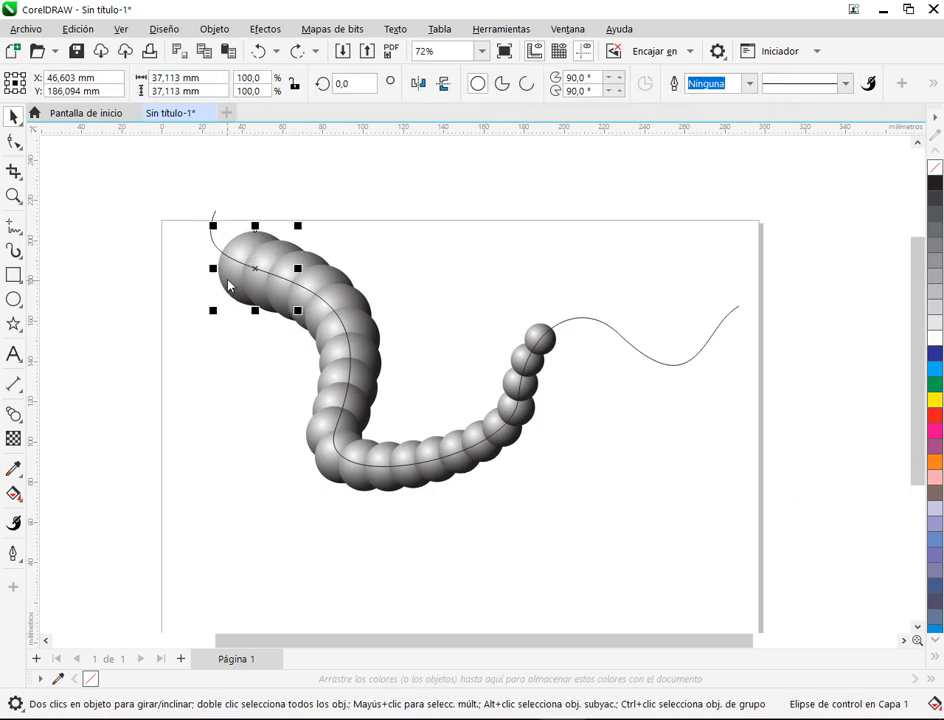
click(137, 301)
click(236, 296)
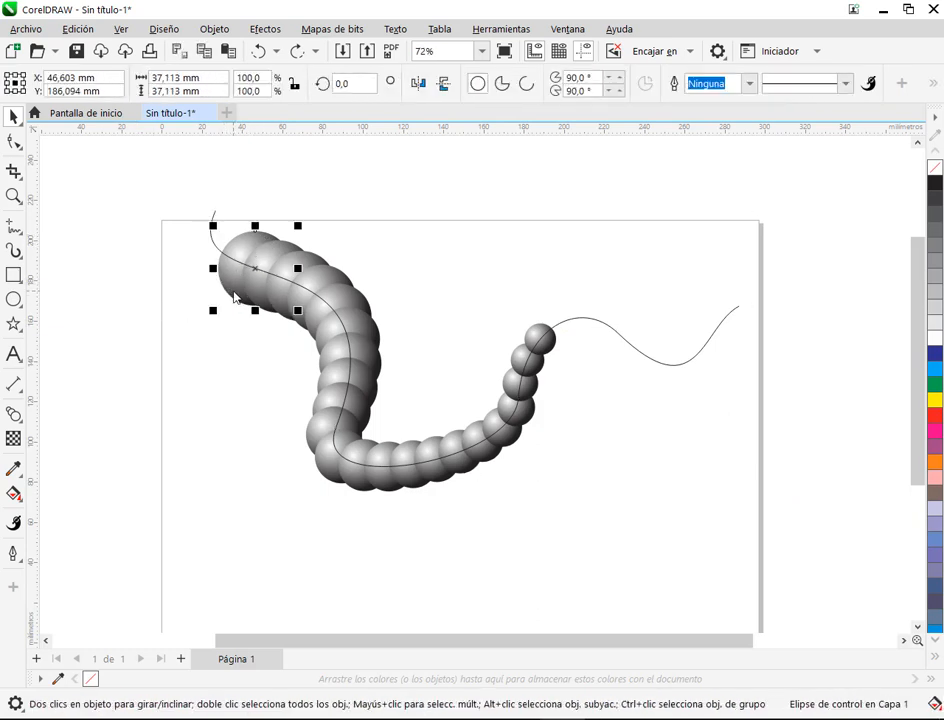
click(106, 327)
click(226, 236)
click(105, 320)
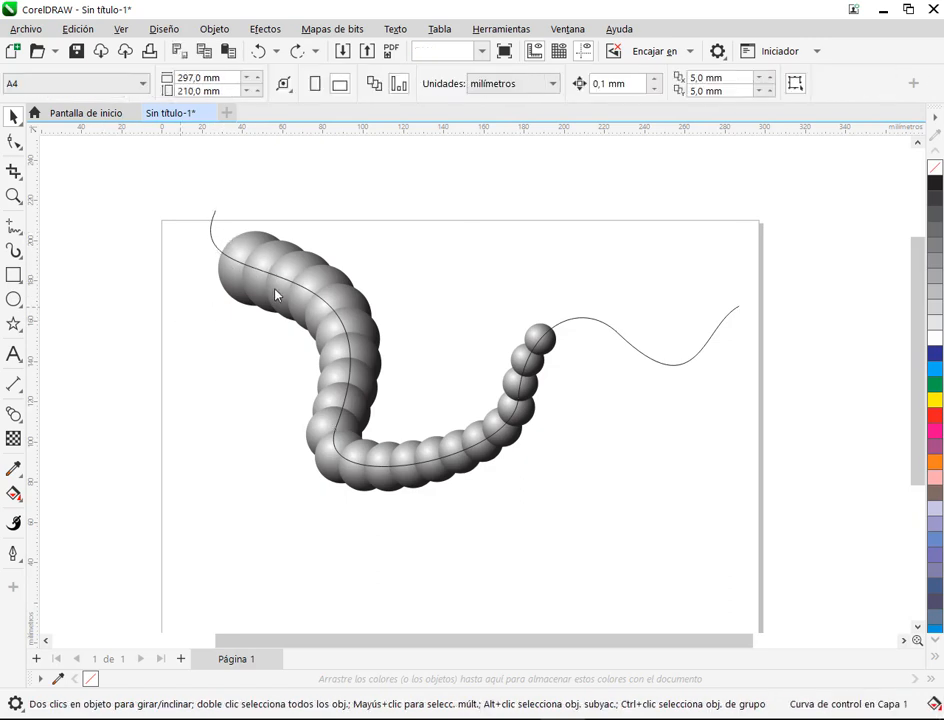
click(246, 303)
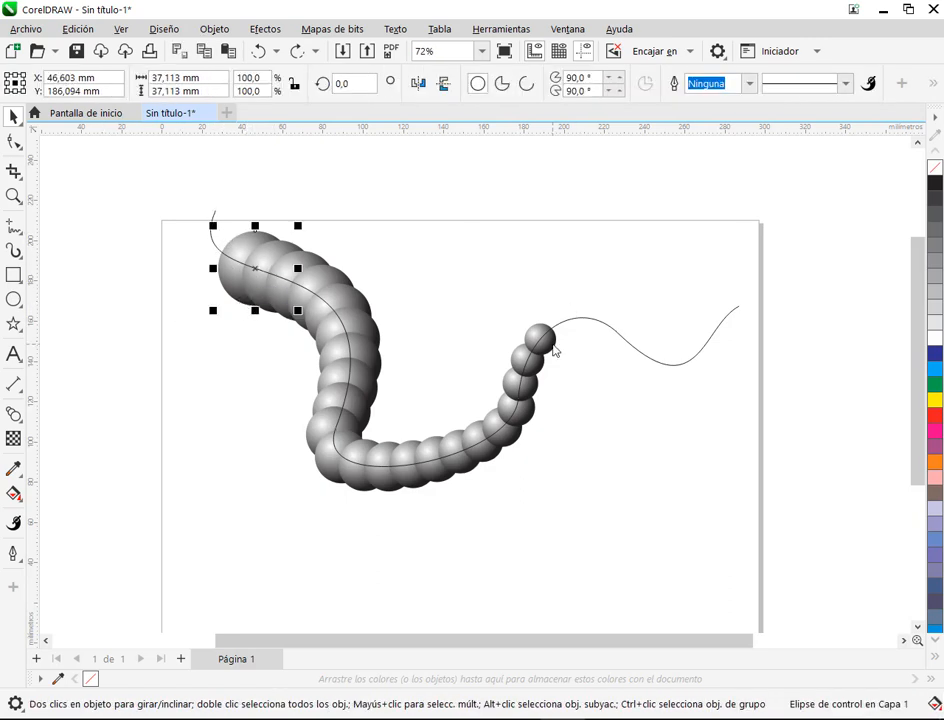
click(550, 343)
click(573, 343)
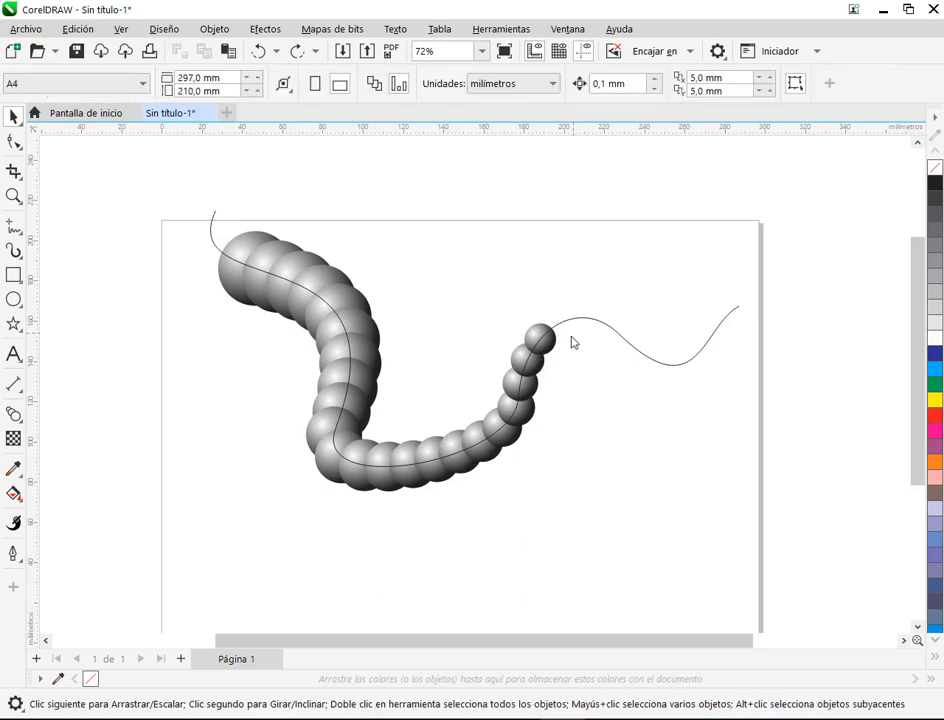
Step: Select the whole blend group on the path and return to MANUAL COREL.pdf to read step 5 on page 230
click(546, 366)
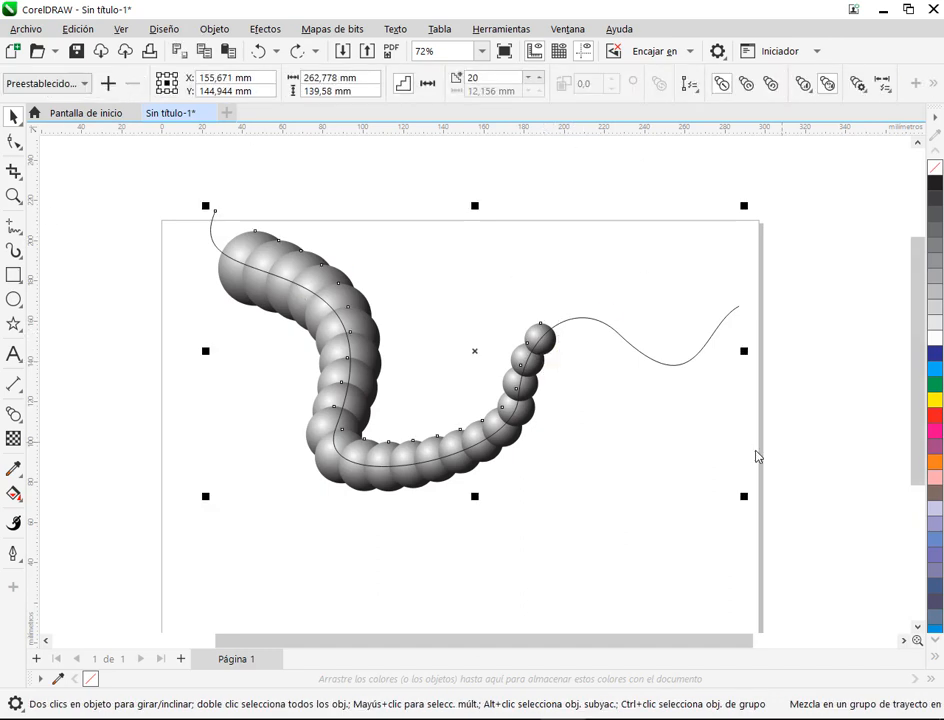
key(alt+Tab)
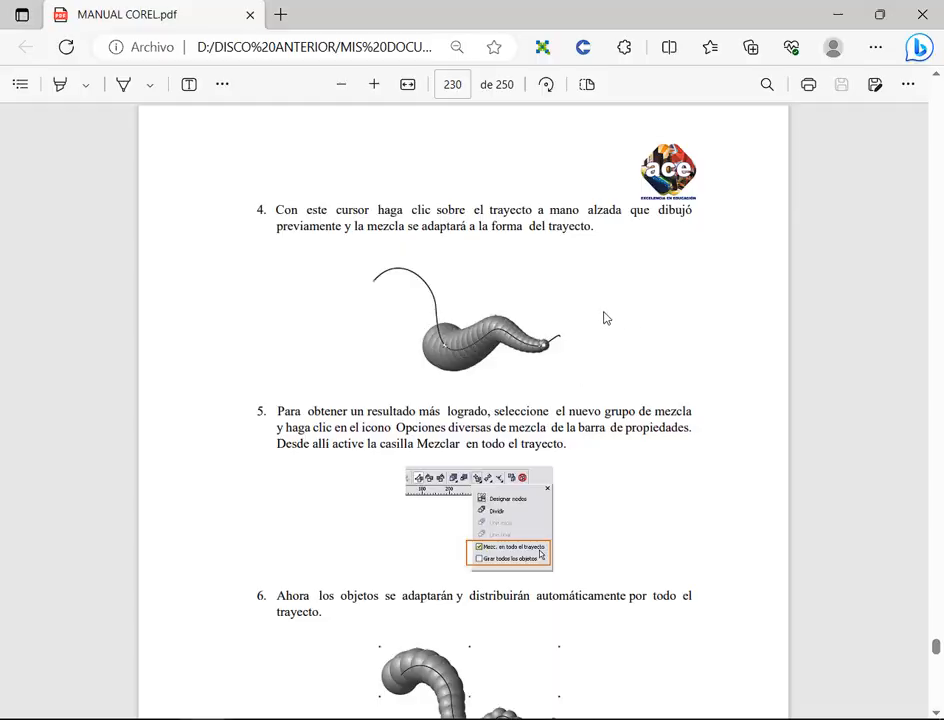
Step: Return to CorelDRAW and spread the sphere blend along the whole path with the Mezcla en toda la ruta blend option
scroll(604, 318, down, 2)
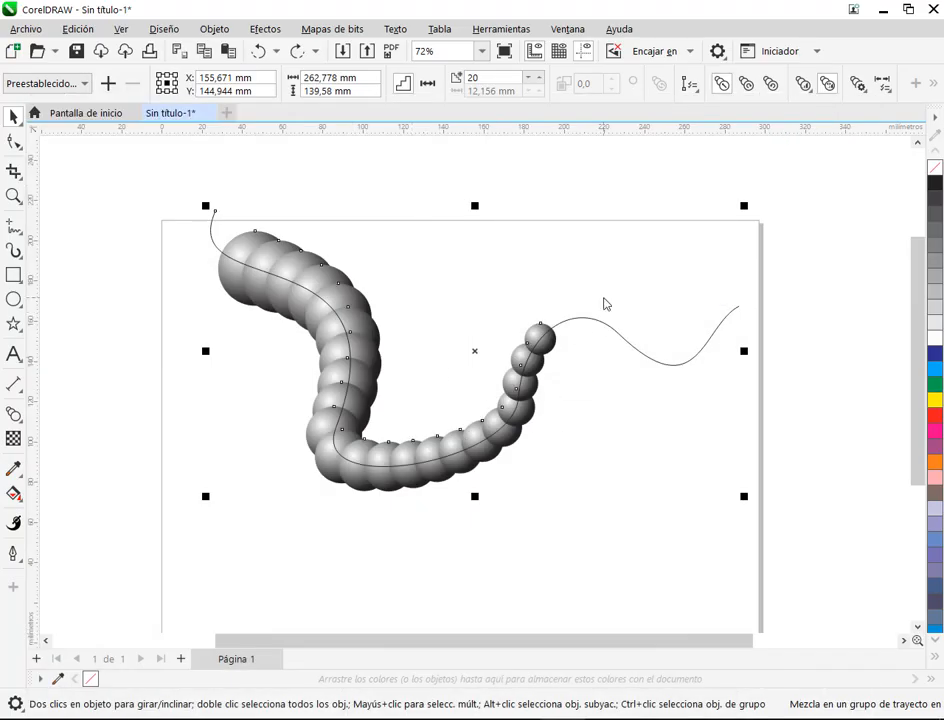
click(645, 305)
click(586, 319)
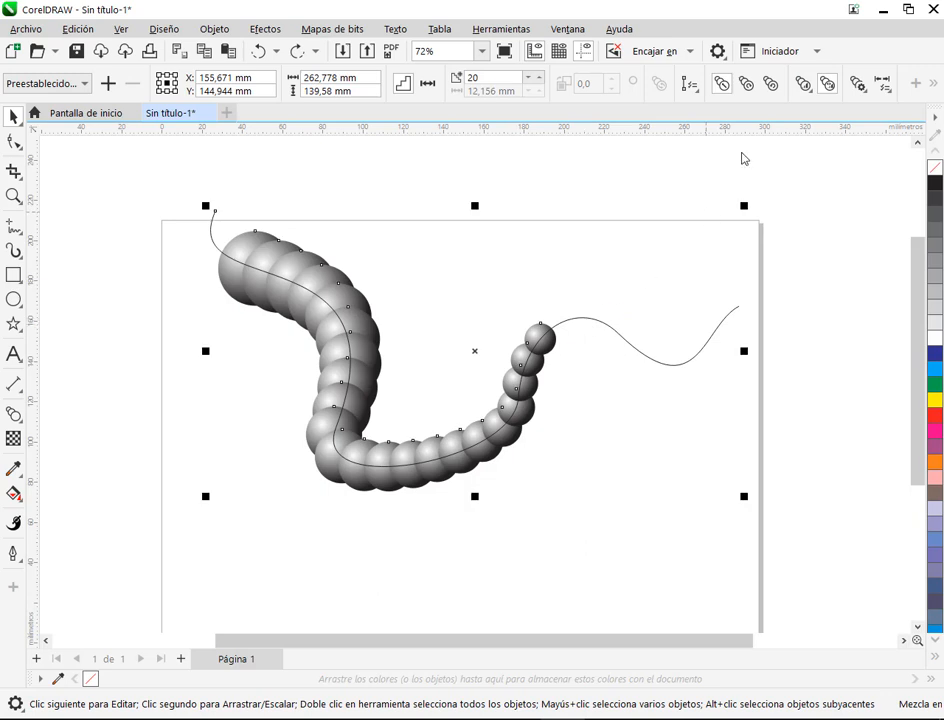
click(689, 85)
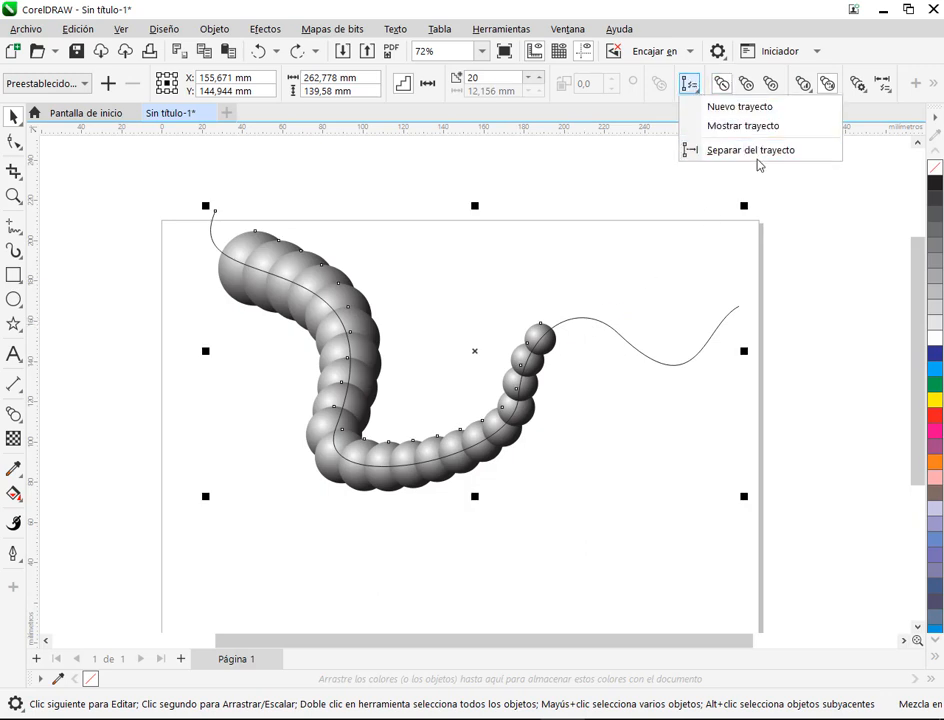
click(854, 82)
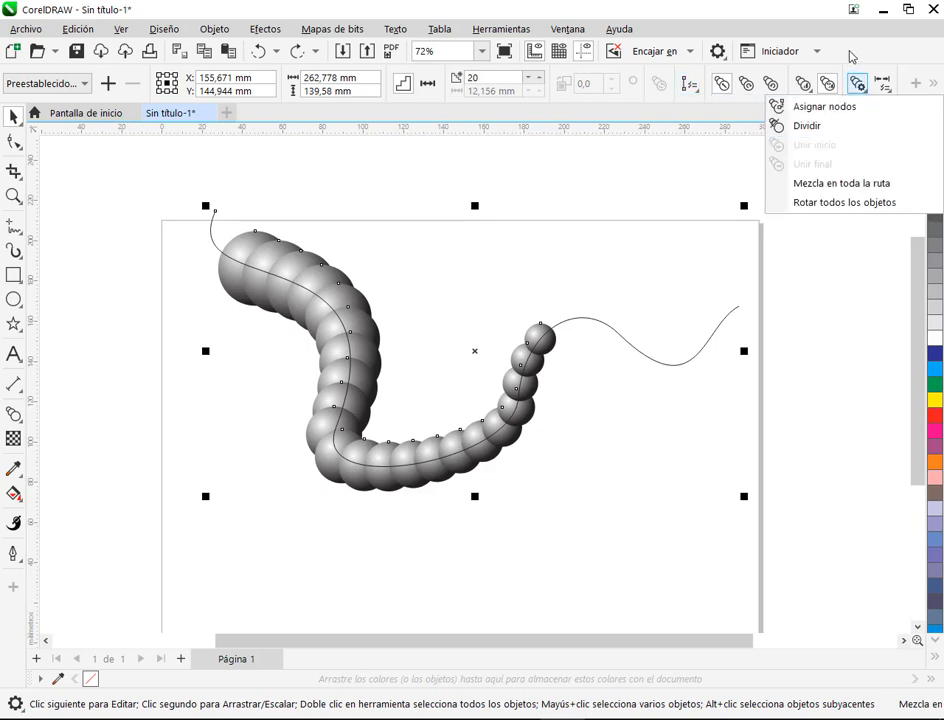
click(857, 81)
click(883, 88)
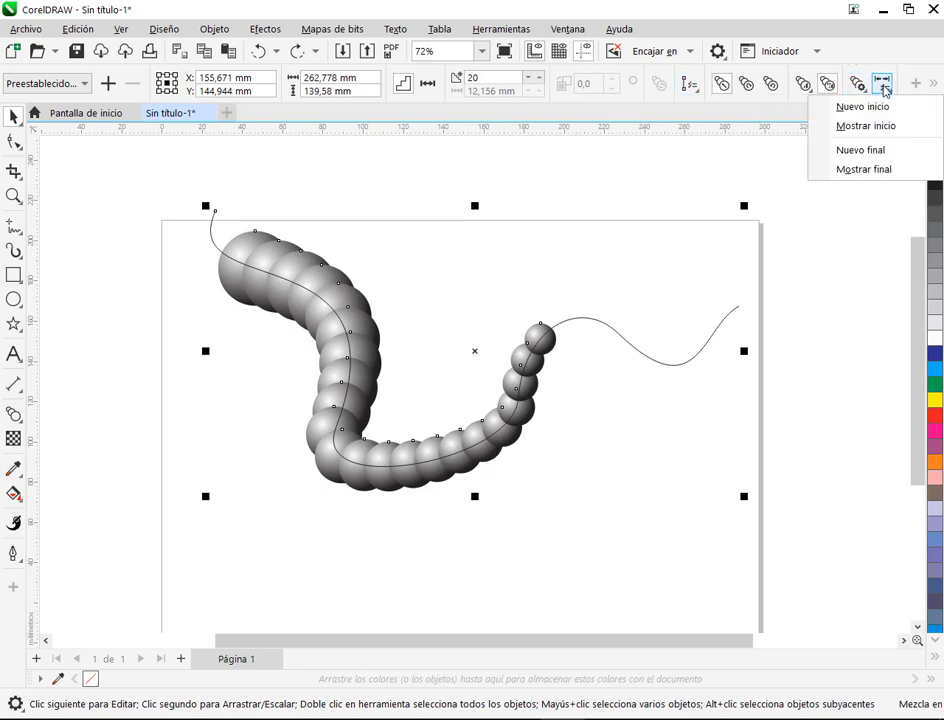
click(858, 85)
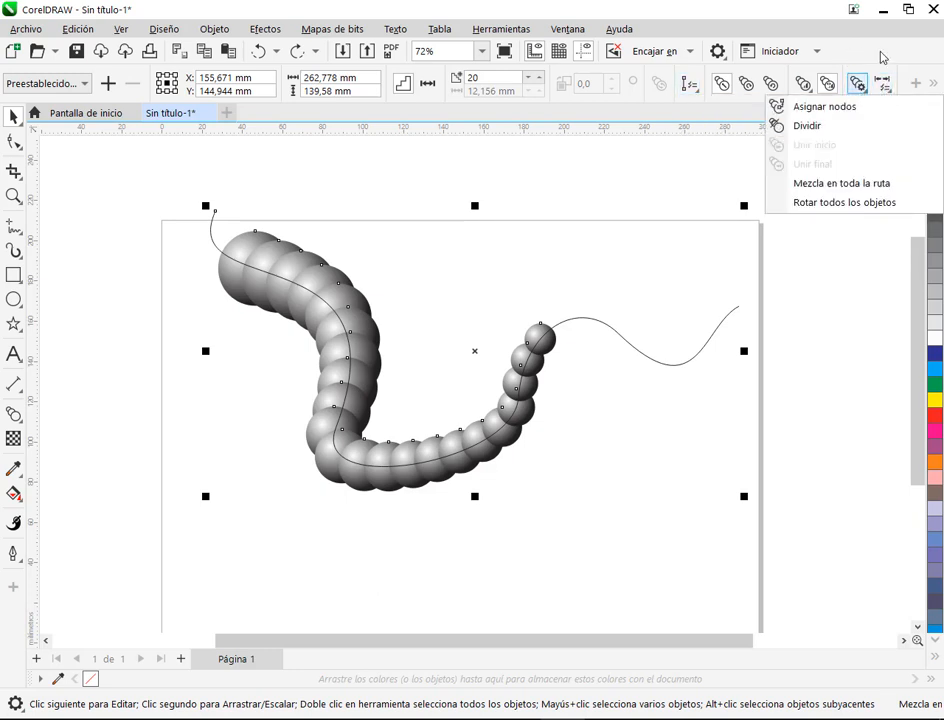
click(857, 83)
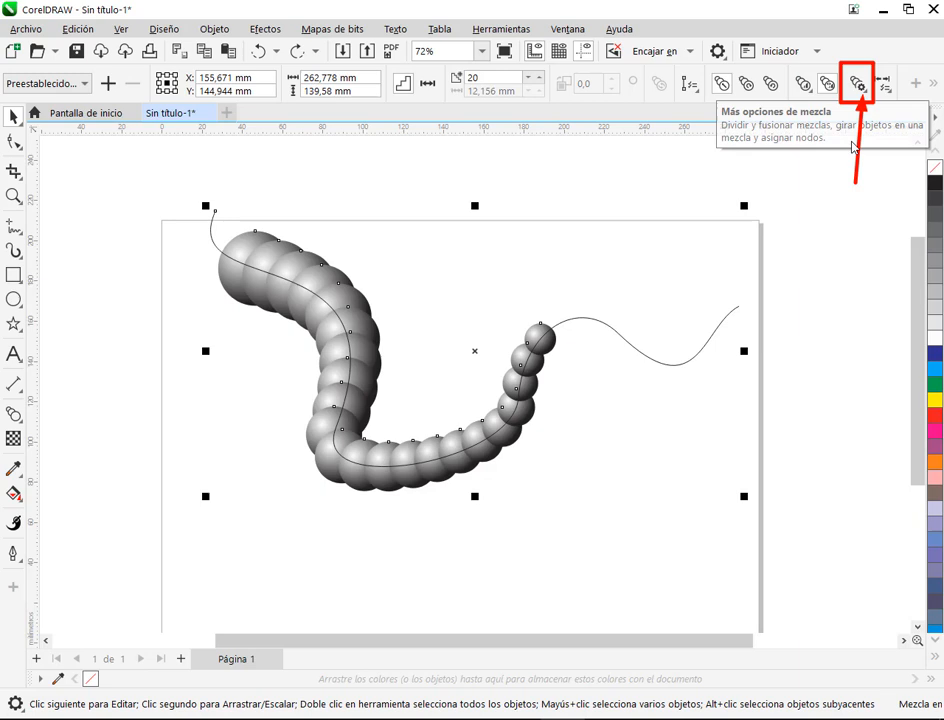
click(860, 92)
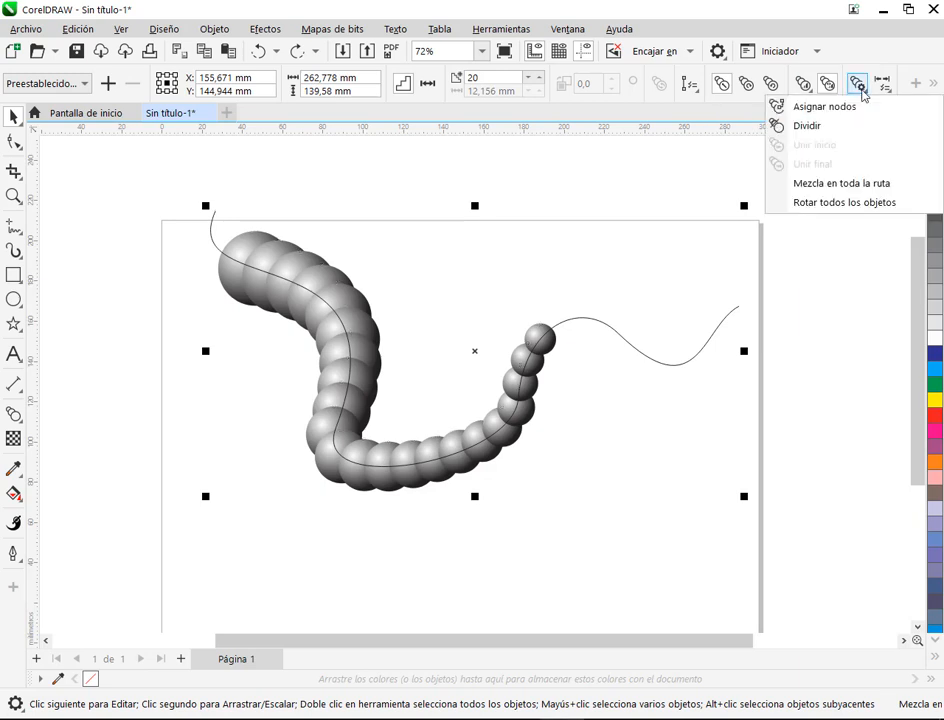
click(830, 184)
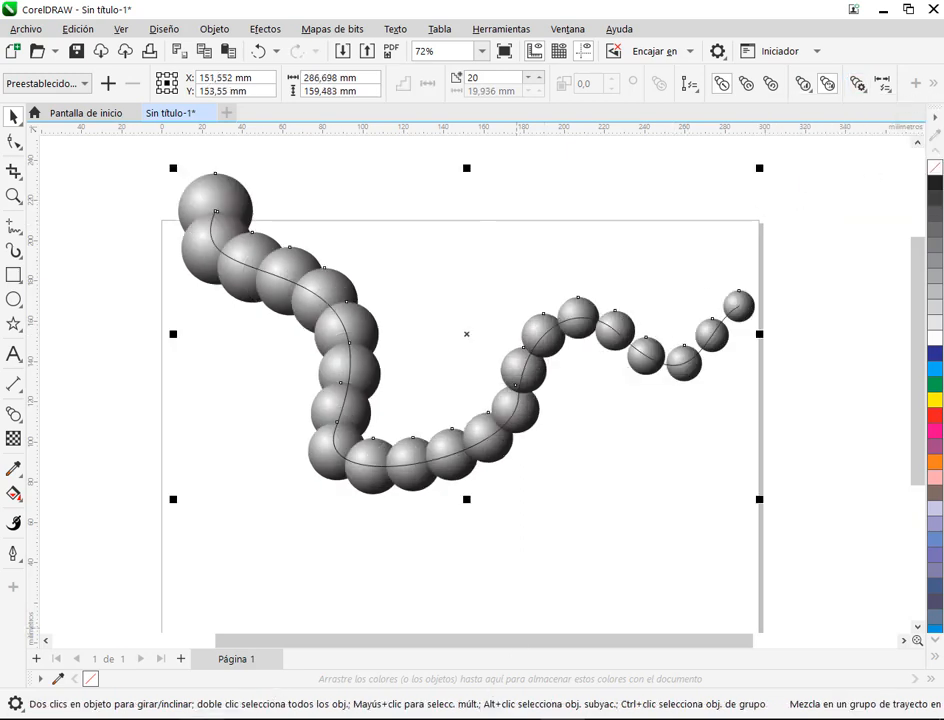
Step: Switch to MANUAL COREL.pdf and examine steps 5 and 6 on page 230 at a larger zoom
key(alt+Tab)
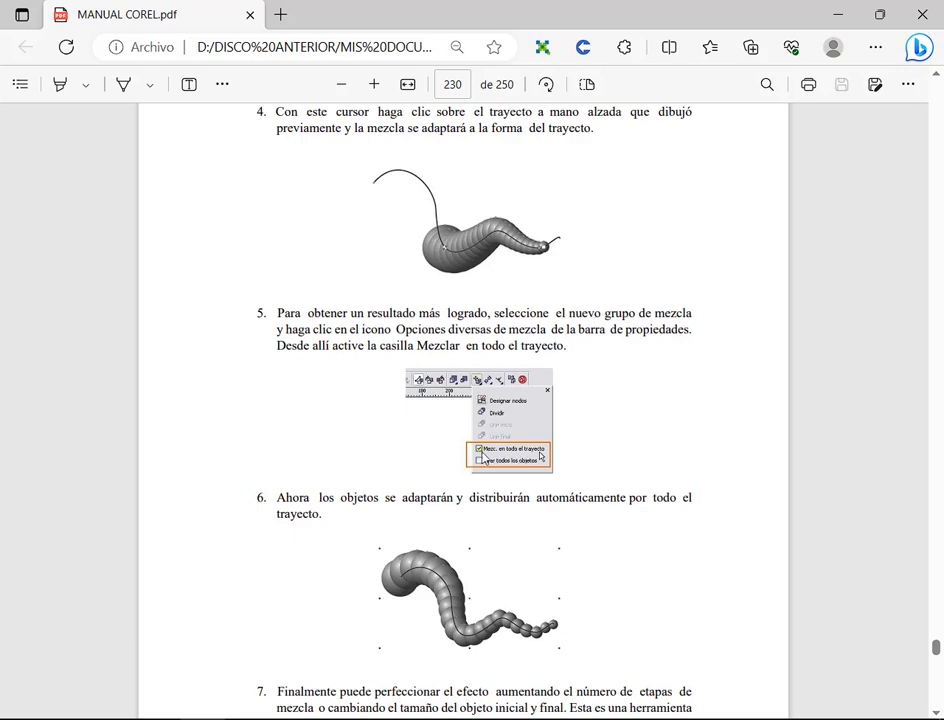
click(374, 84)
click(374, 84)
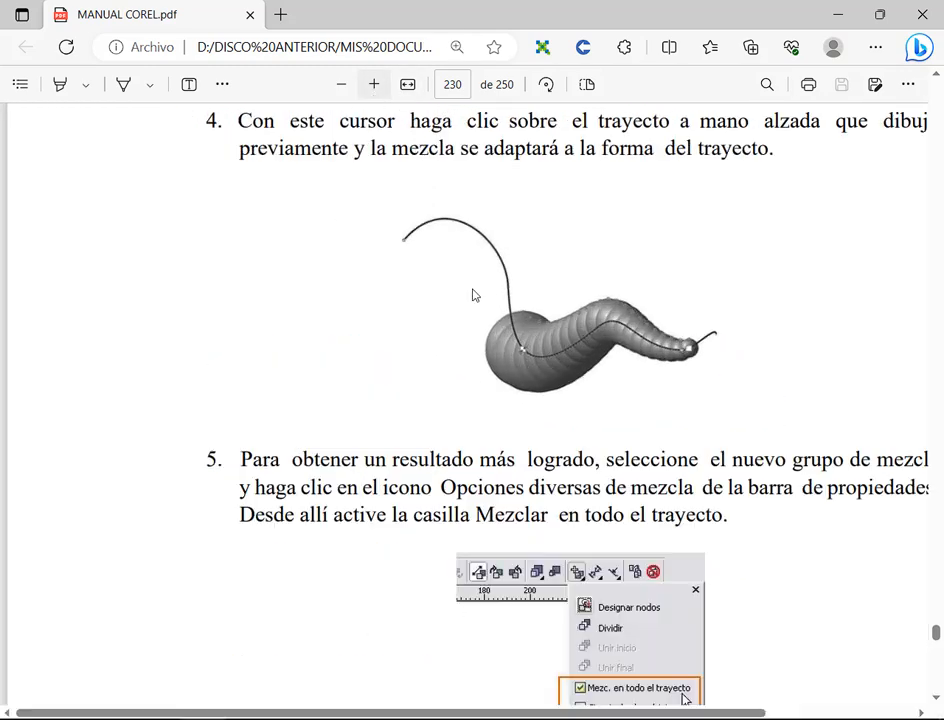
scroll(475, 295, down, 3)
key(ctrl+d)
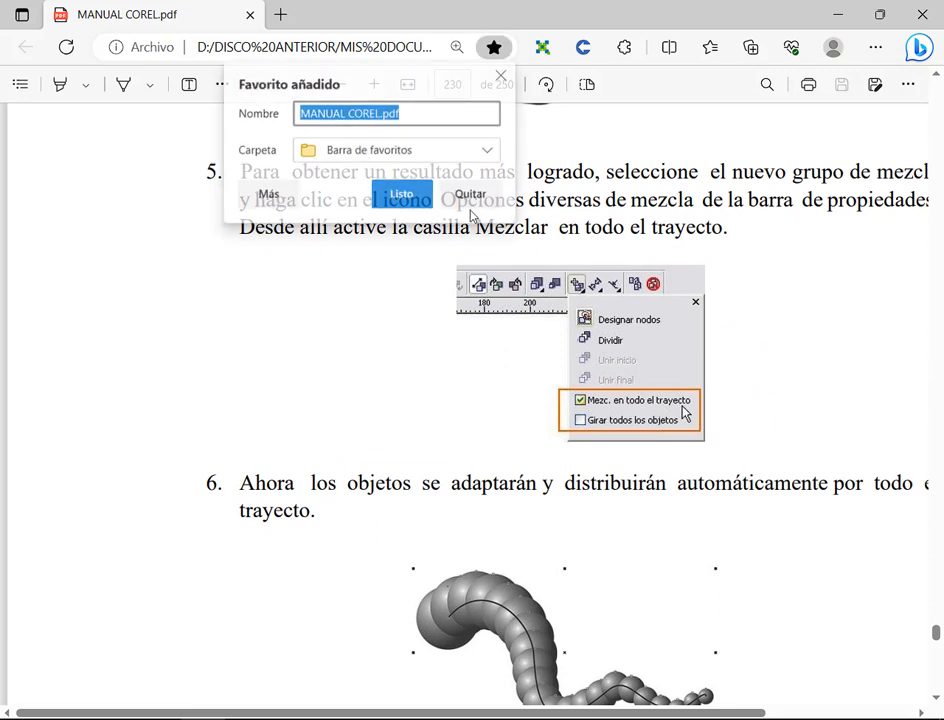
click(468, 194)
drag(470, 218, 733, 248)
key(Escape)
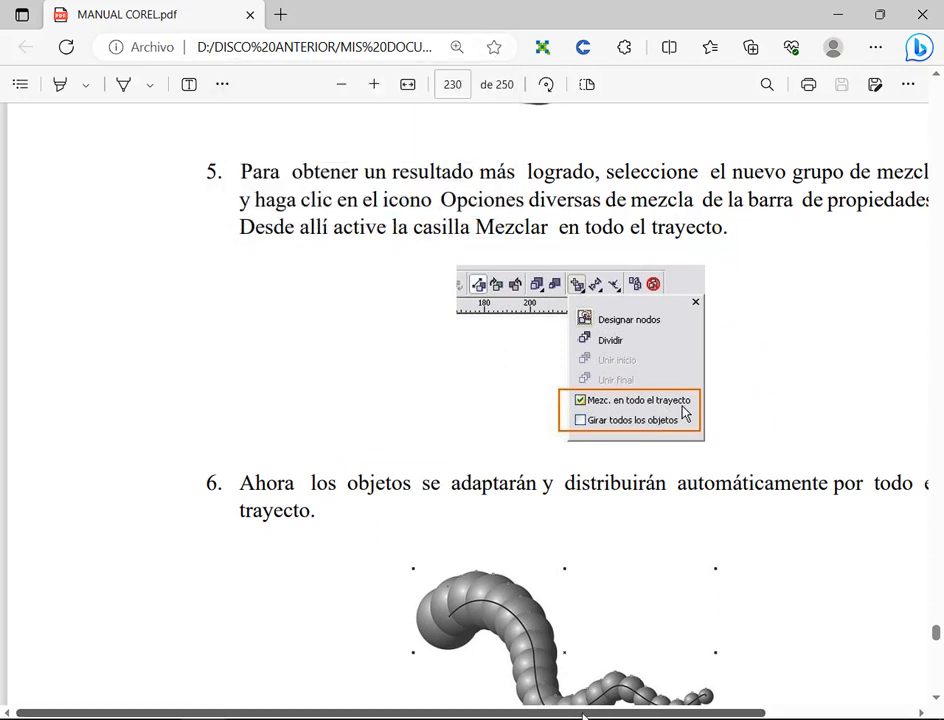
drag(583, 714, 686, 715)
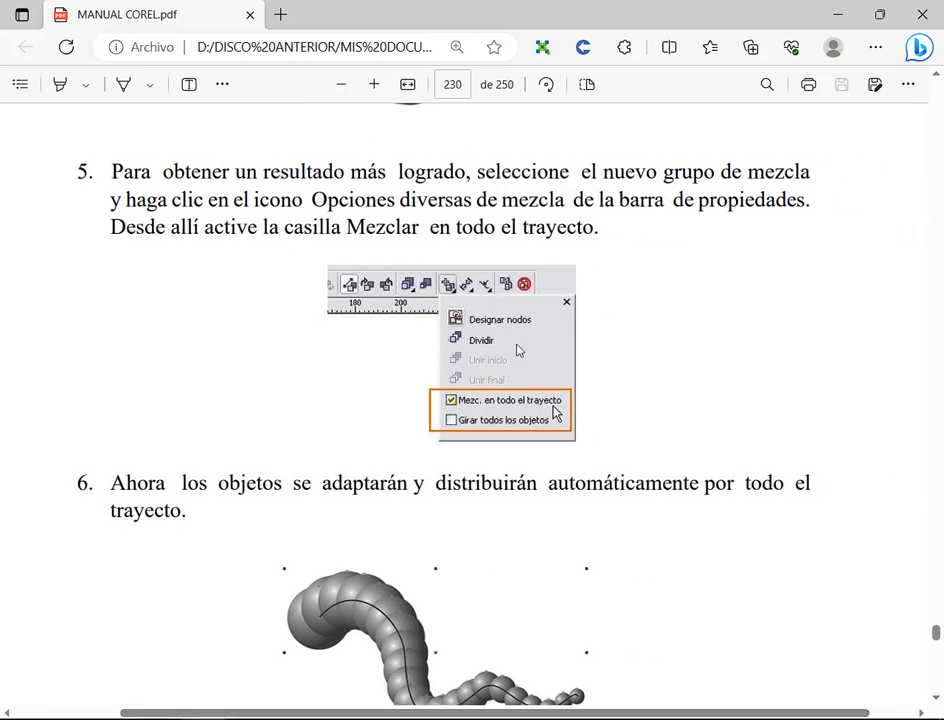
Step: Return to CorelDRAW, select the blend on the path and set its number of steps to 34
key(alt+Tab)
click(710, 252)
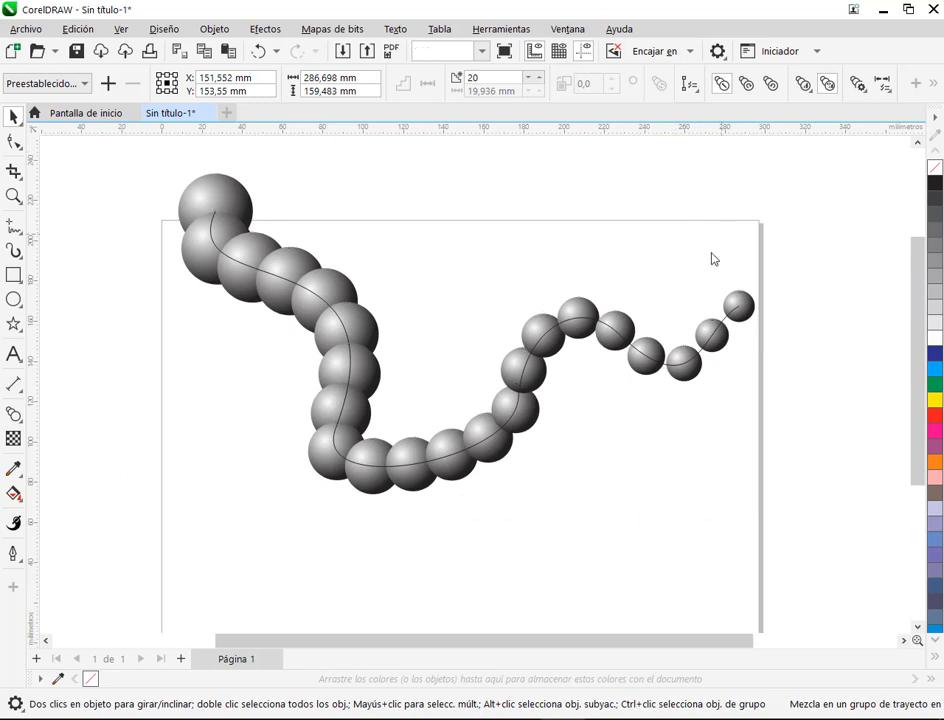
click(557, 358)
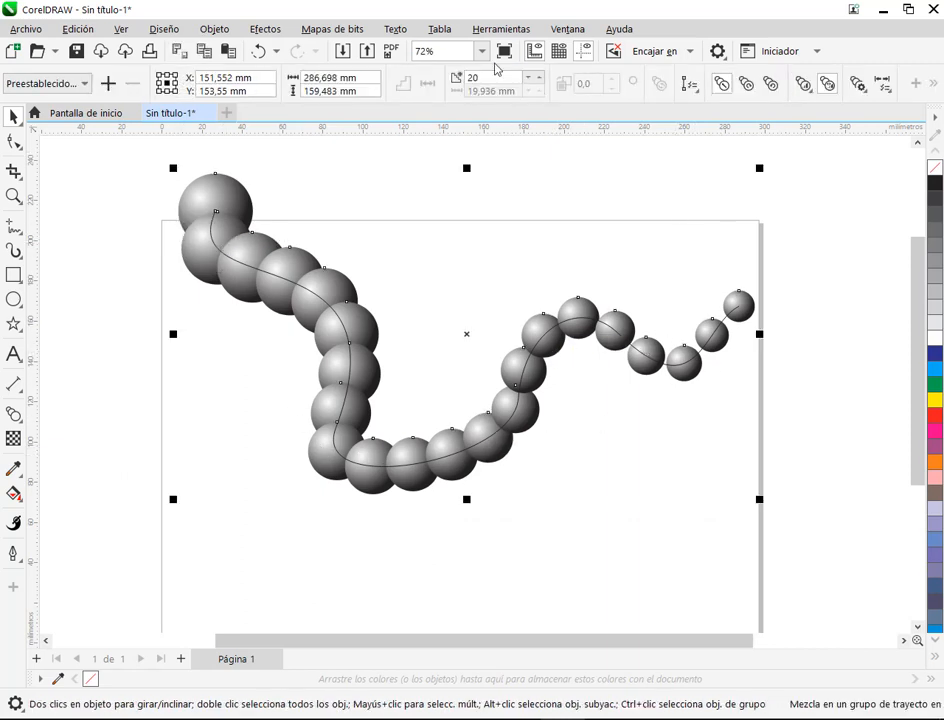
click(538, 77)
click(538, 77)
click(538, 77)
click(538, 77)
click(538, 77)
click(538, 77)
click(538, 77)
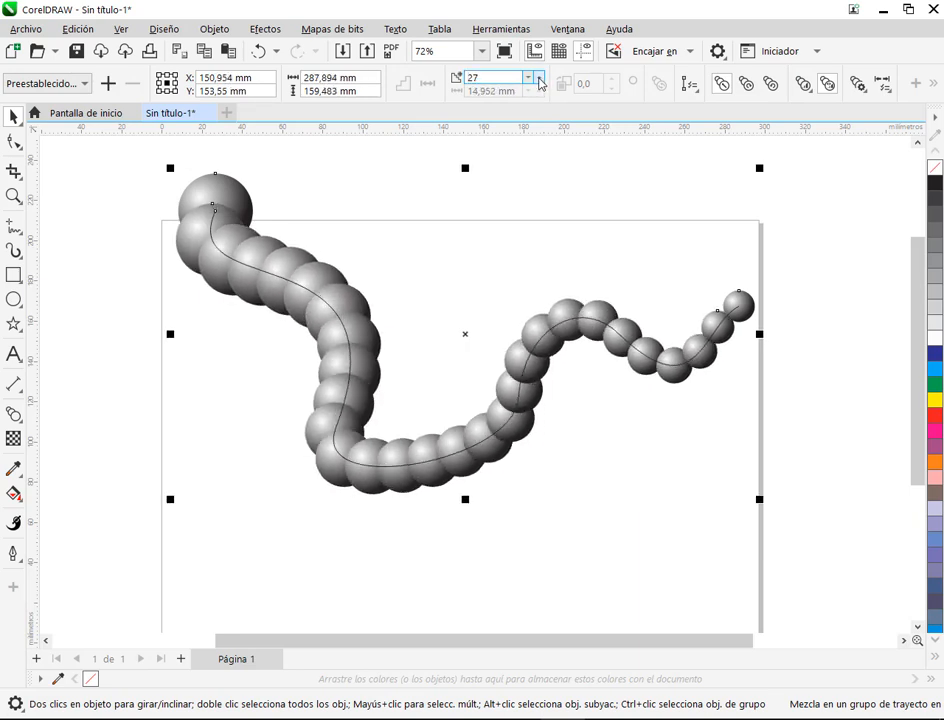
click(538, 77)
click(538, 77)
click(538, 77)
click(538, 77)
click(538, 77)
click(538, 77)
click(538, 77)
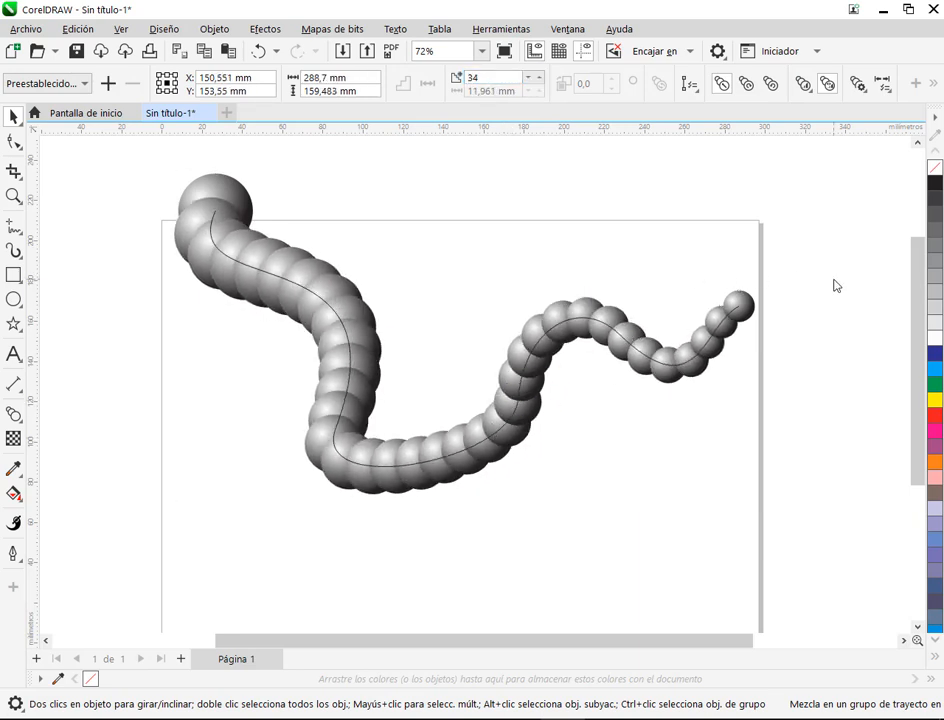
Step: Select the control curve running through the blend and set its outline to none
scroll(562, 400, down, 2)
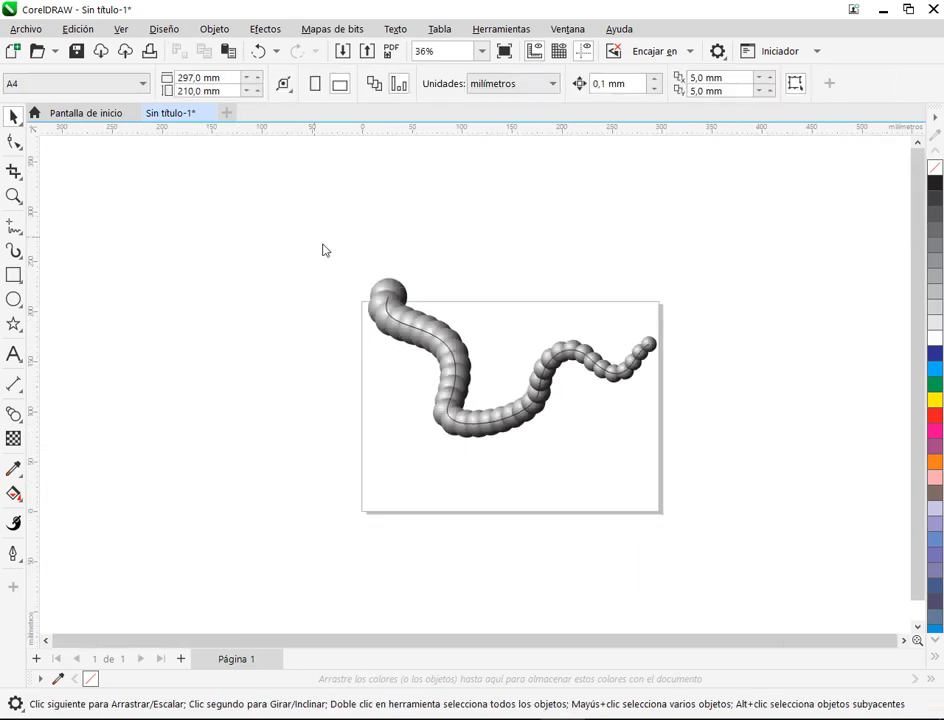
drag(318, 243, 742, 479)
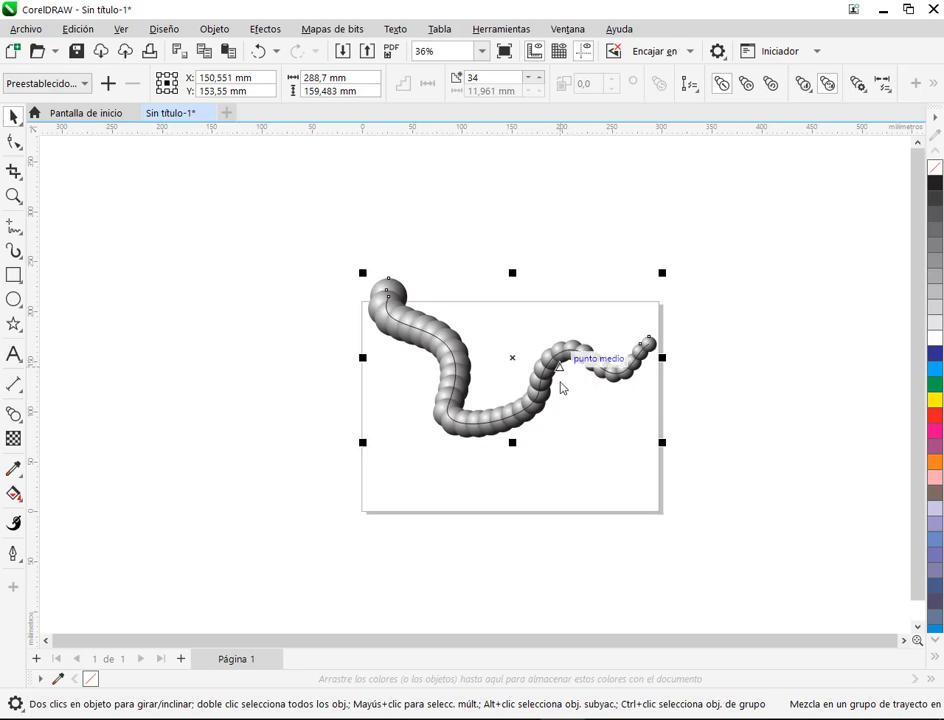
scroll(574, 366, up, 2)
key(Escape)
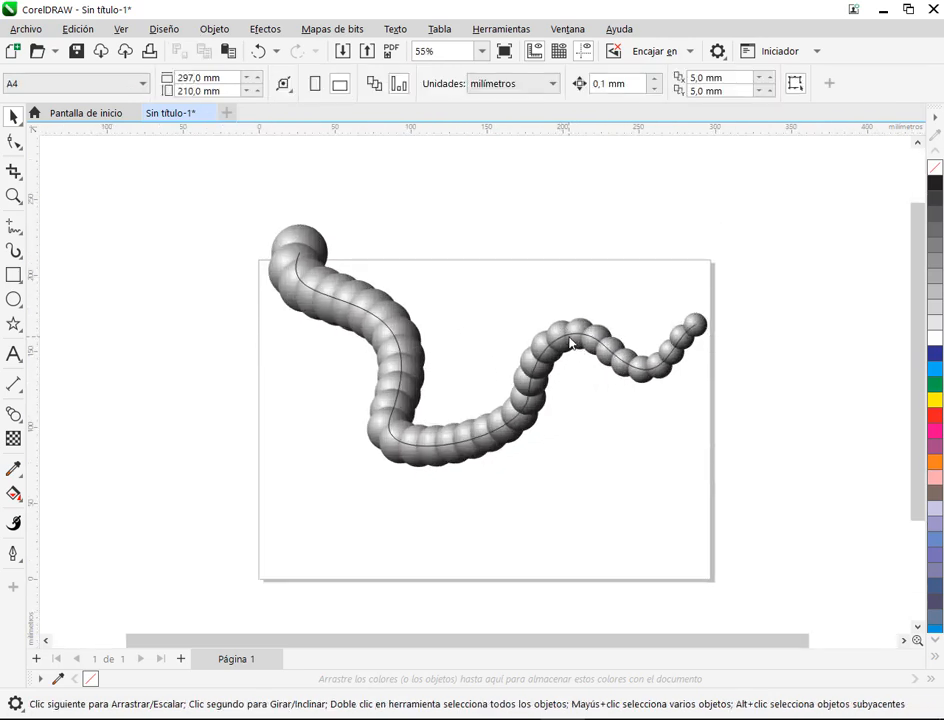
click(572, 340)
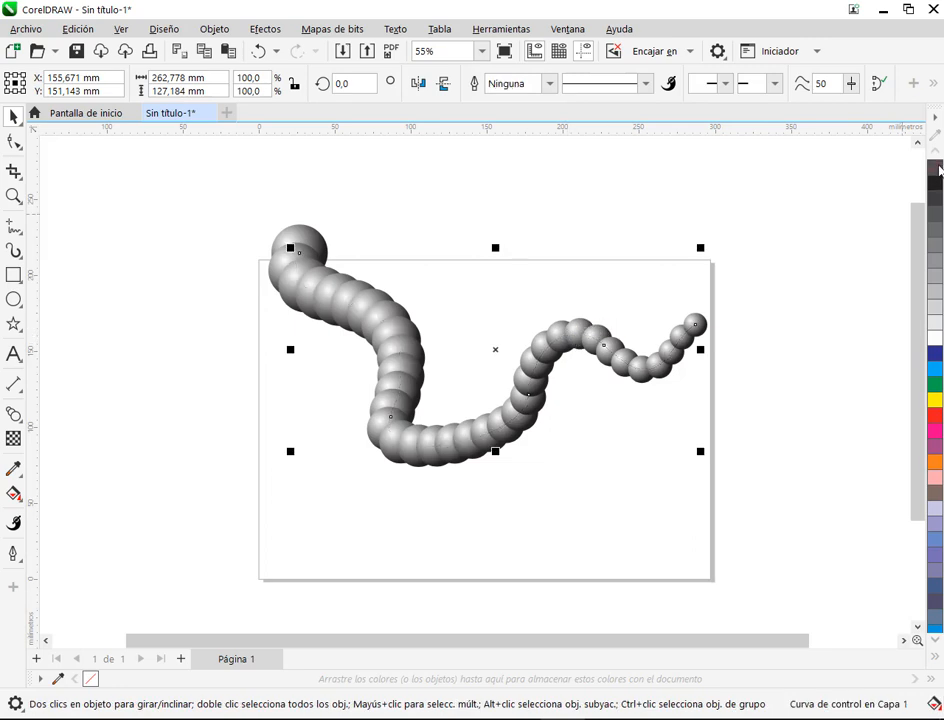
click(407, 203)
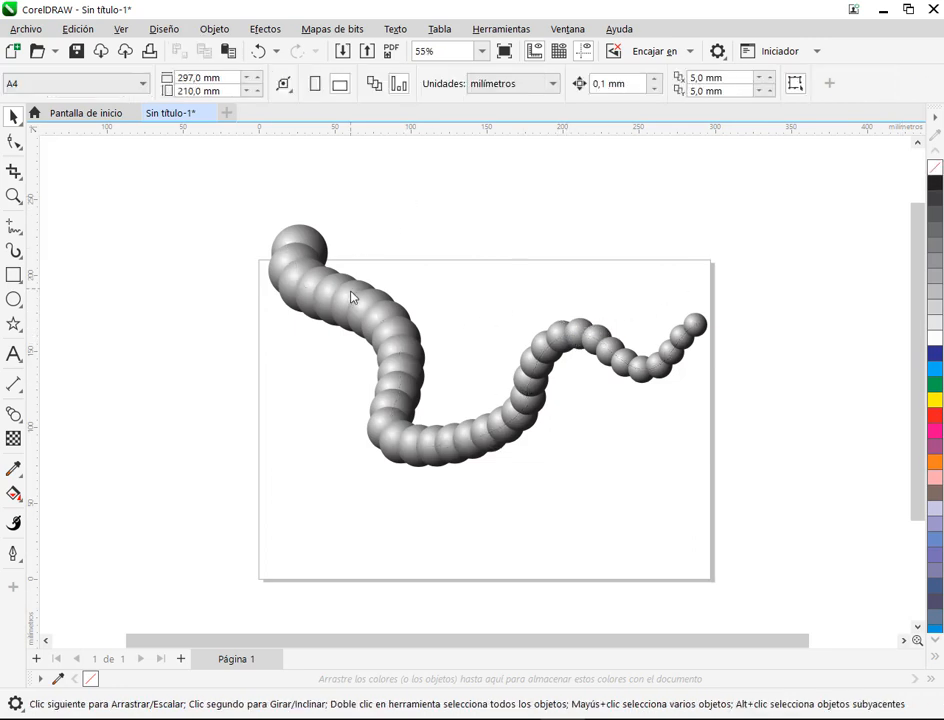
Step: Move the whole blend downward so the large start sphere sits inside the page
drag(352, 295, 385, 343)
click(369, 417)
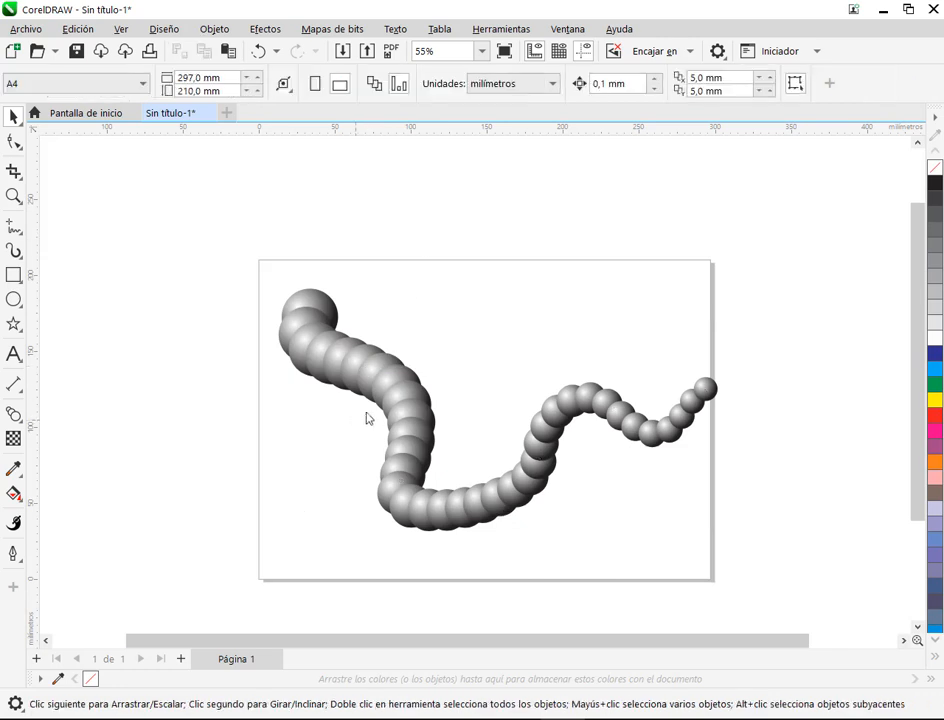
drag(438, 375, 424, 348)
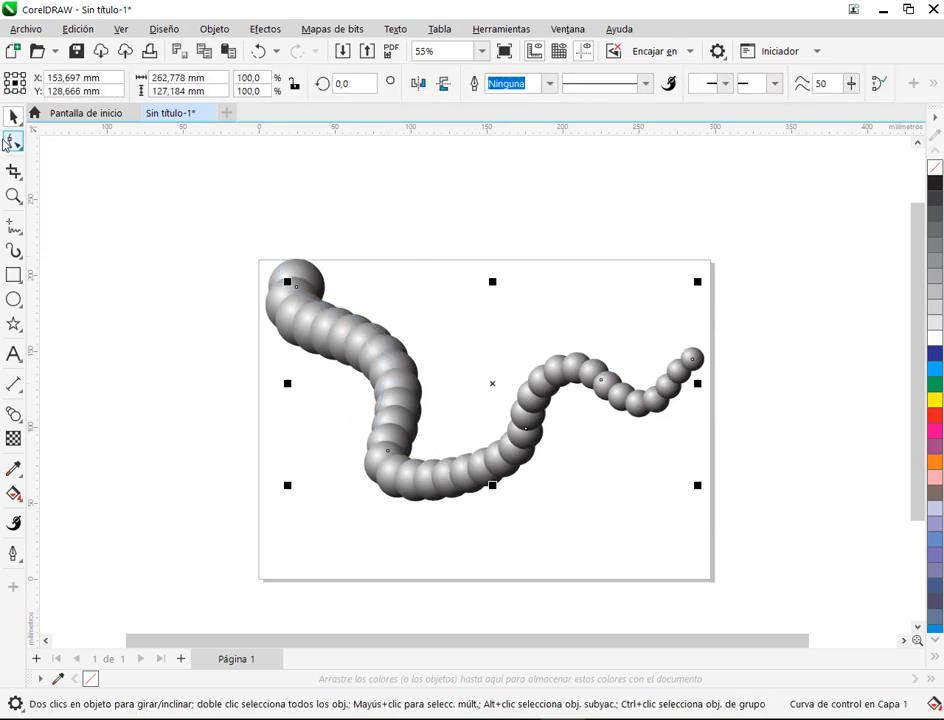
Step: Reshape the start of the blend path with the Shape tool, flattening its curve and moving the start node beyond the page's left edge
click(14, 143)
click(296, 289)
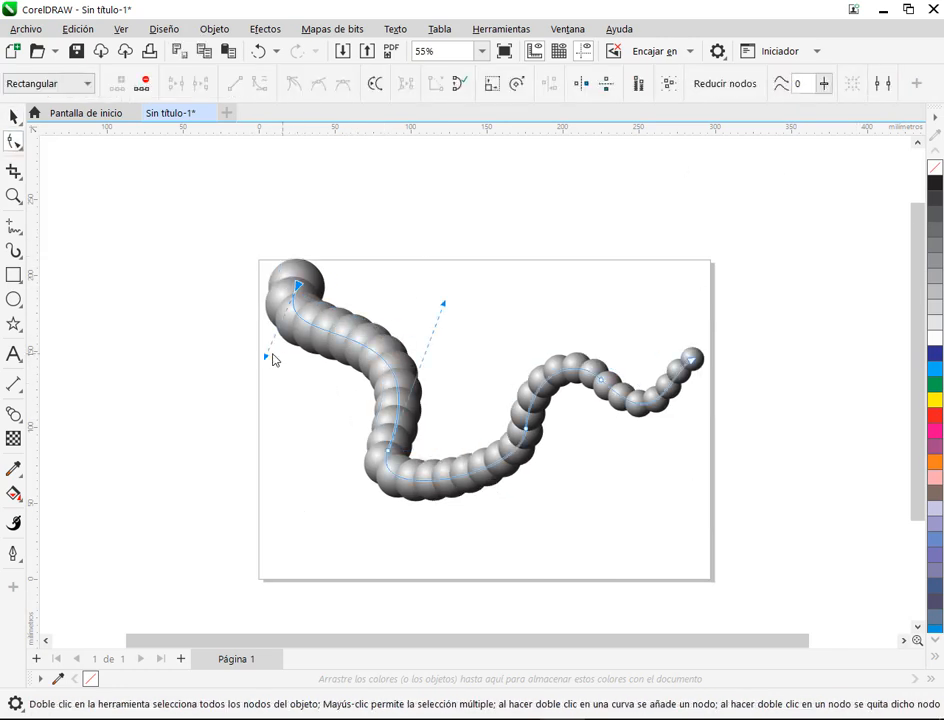
drag(266, 357, 381, 294)
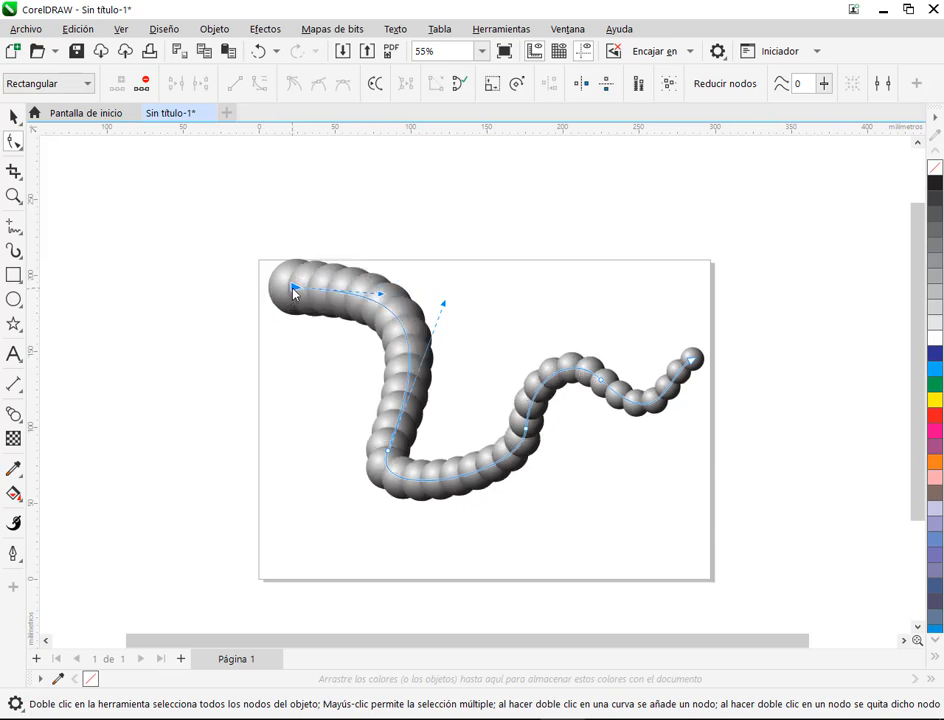
drag(294, 291, 200, 360)
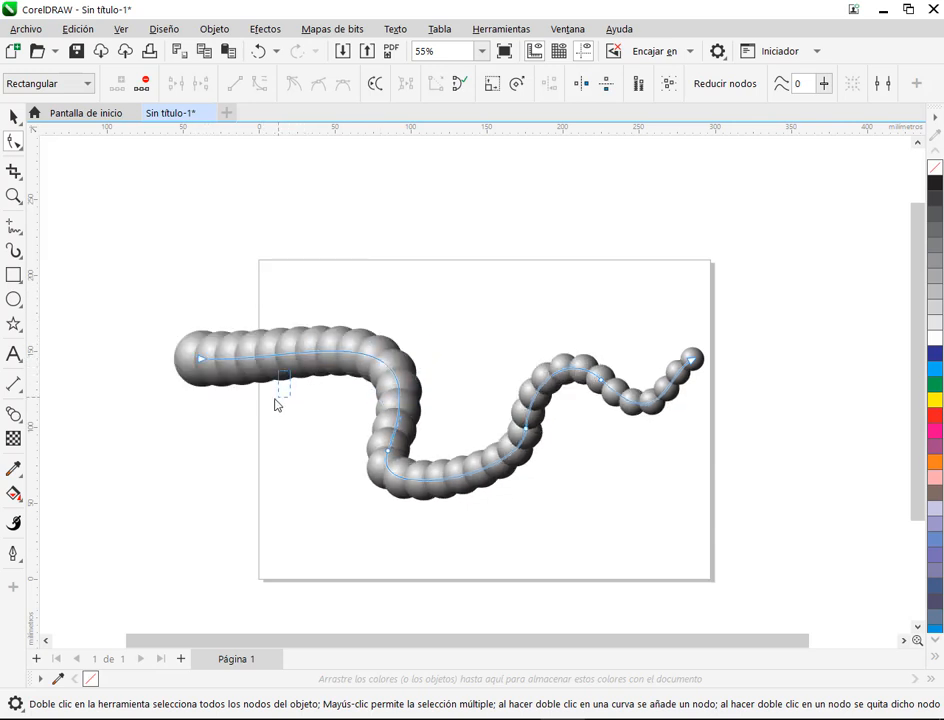
Step: Delete the two path nodes nearest the small sphere and bend the path's end upward into an arch
click(390, 474)
click(389, 453)
double_click(527, 430)
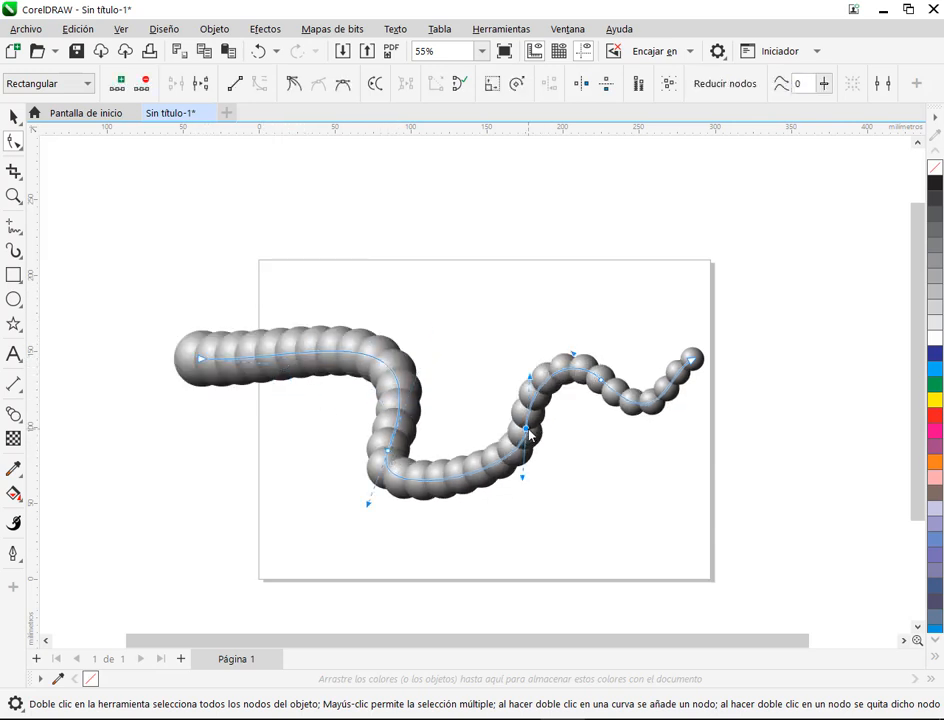
double_click(597, 382)
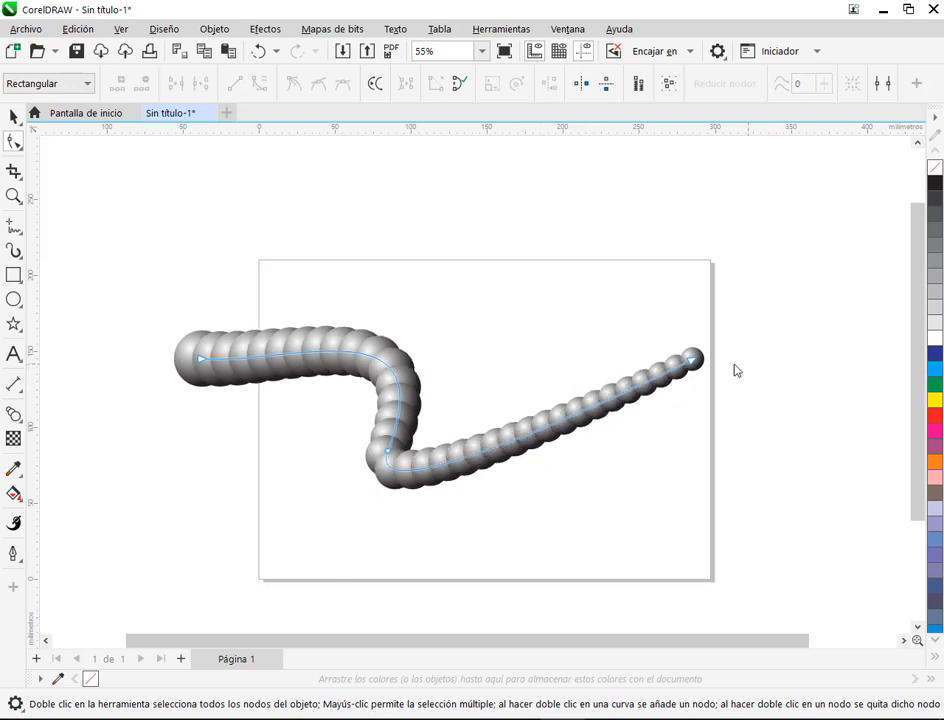
click(693, 360)
drag(652, 390, 650, 235)
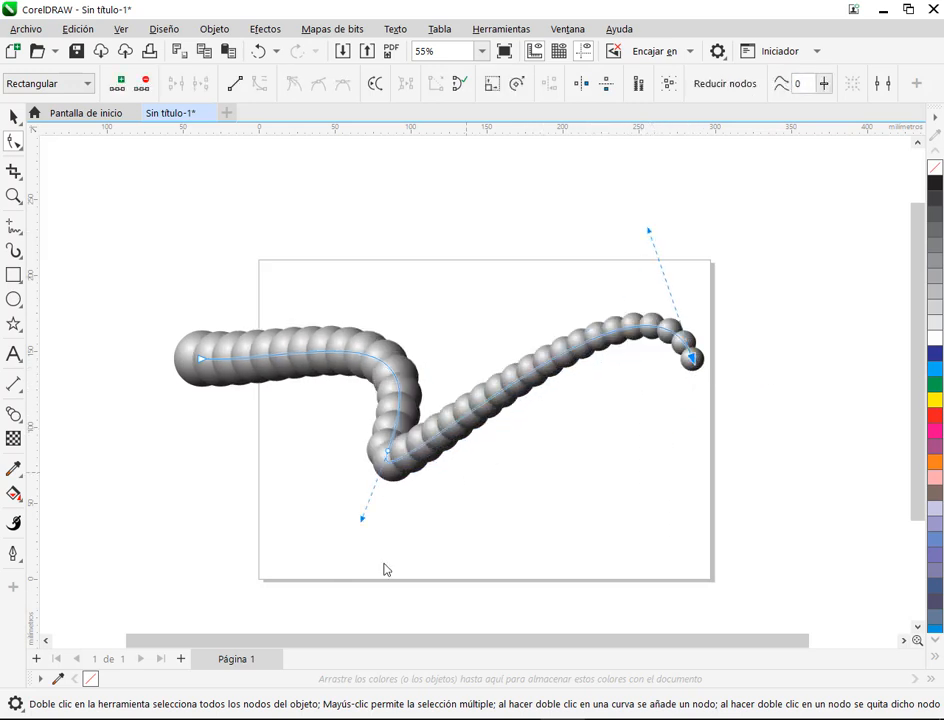
Step: Adjust the direction handles of the path's lowest node and start node to form a smooth wave
click(388, 452)
click(342, 88)
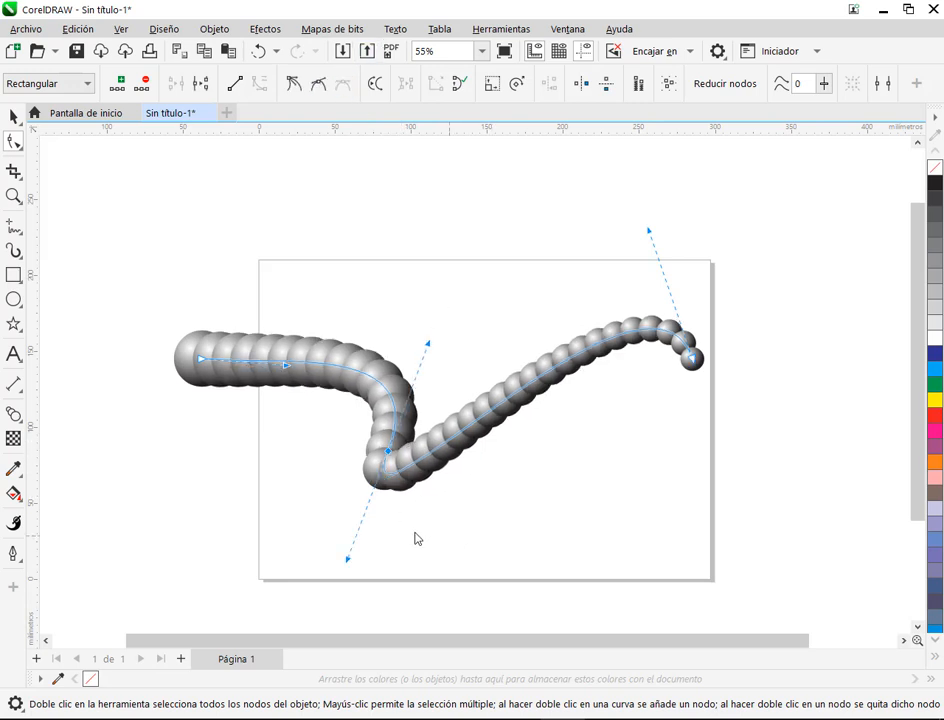
drag(350, 560, 455, 578)
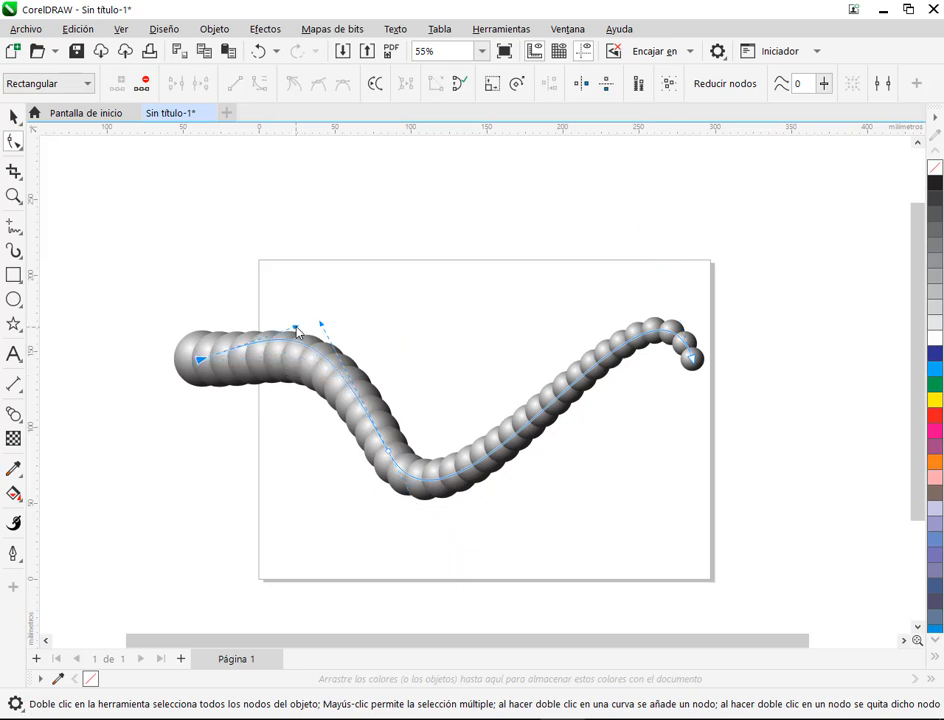
drag(287, 367, 295, 327)
Step: Delete the blend's control path and intermediate spheres, keeping only the large and small end spheres
click(13, 117)
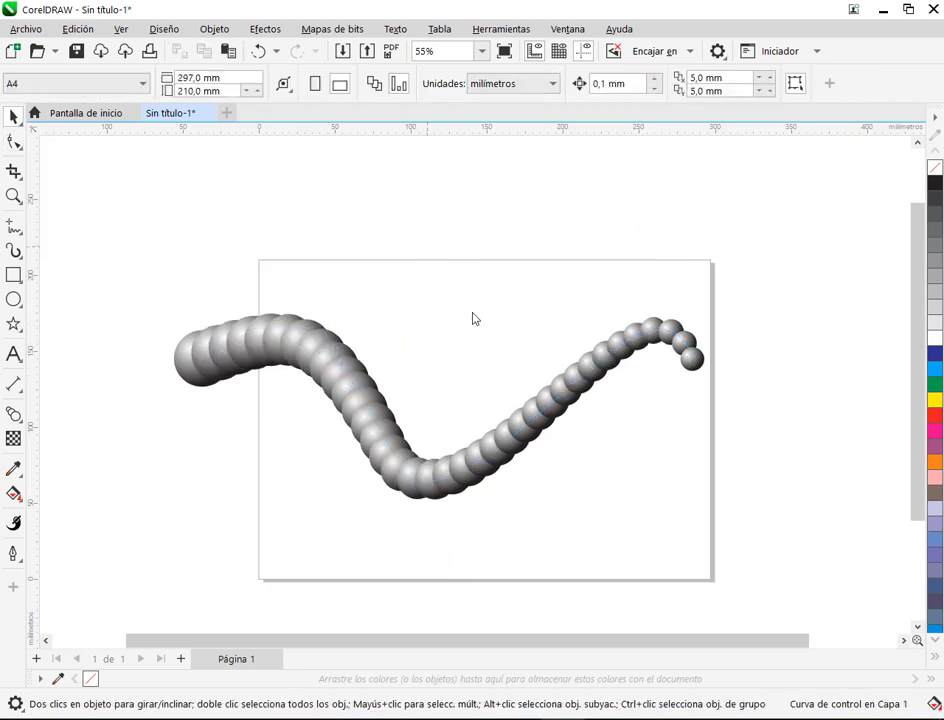
drag(494, 451, 519, 409)
key(Delete)
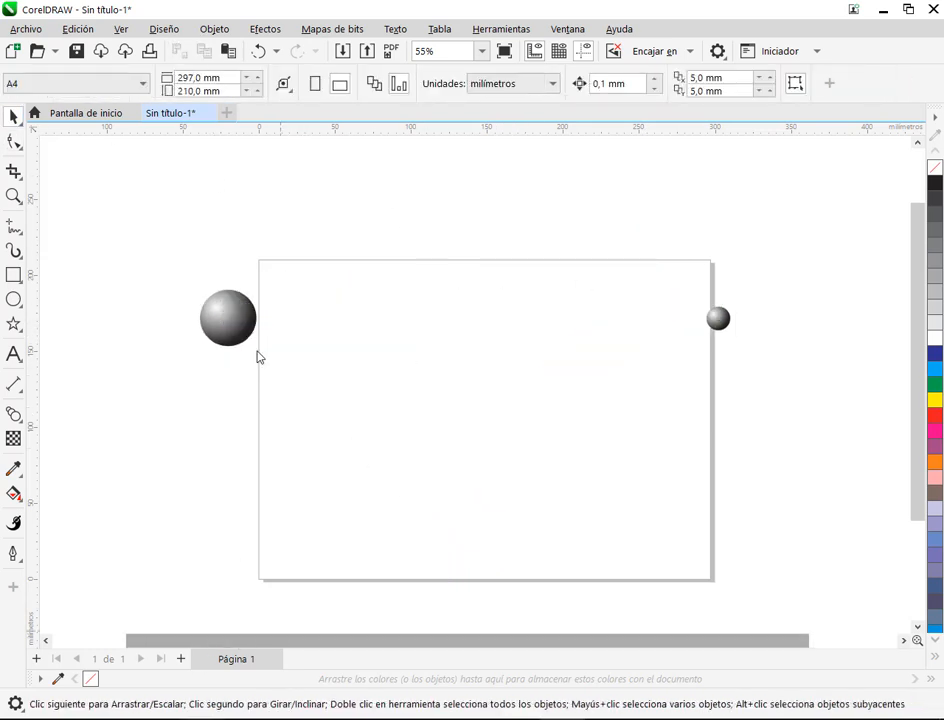
Step: Select the large and small end spheres together and delete them, leaving the page empty
click(238, 322)
drag(173, 221, 779, 390)
key(Delete)
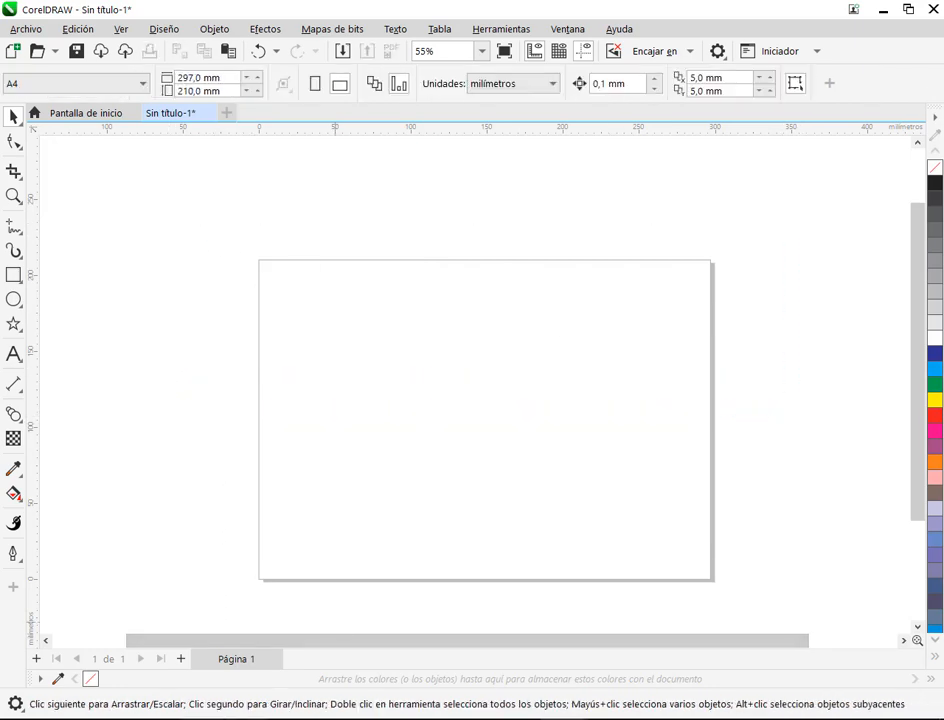
Step: Switch to the Corel manual PDF and review the blend exercise through the sample effects on page 231
key(alt+Tab)
scroll(565, 421, up, 5)
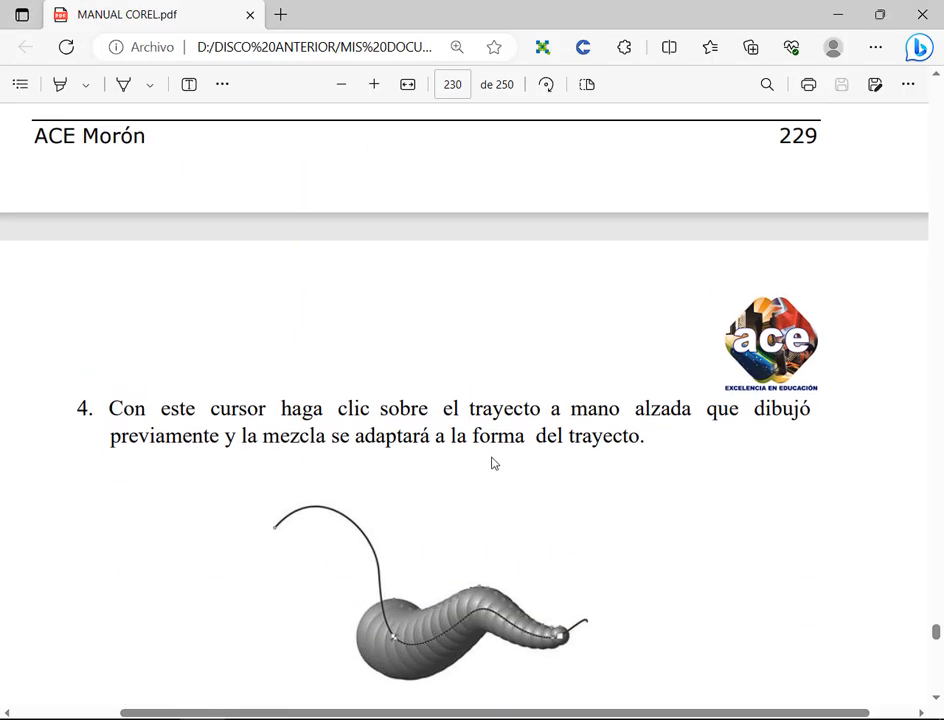
scroll(492, 463, down, 5)
ctrl+scroll(485, 350, down, 3)
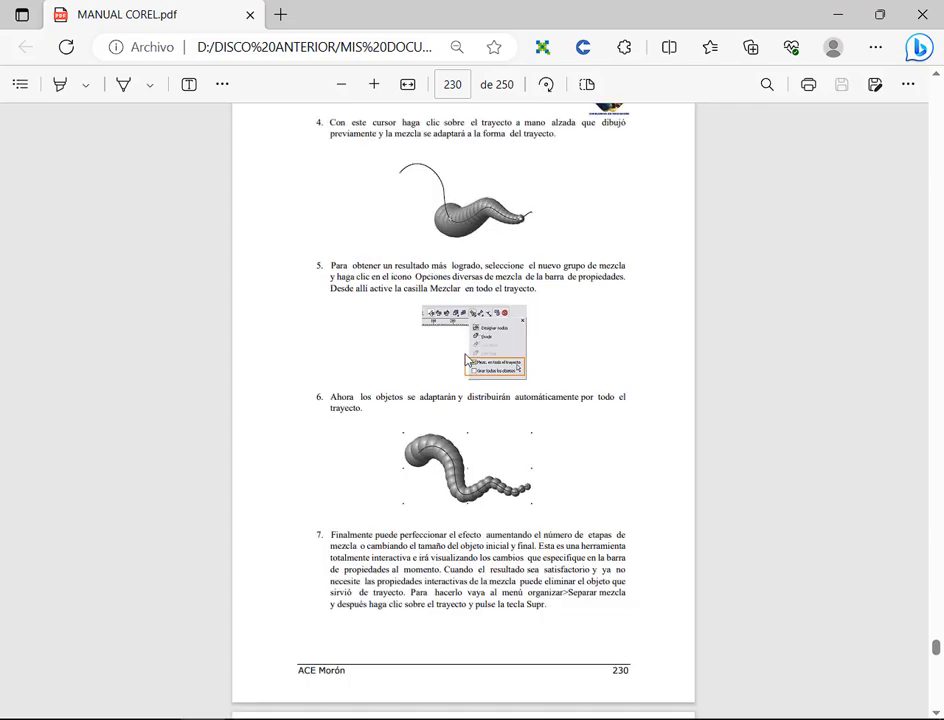
scroll(463, 360, up, 15)
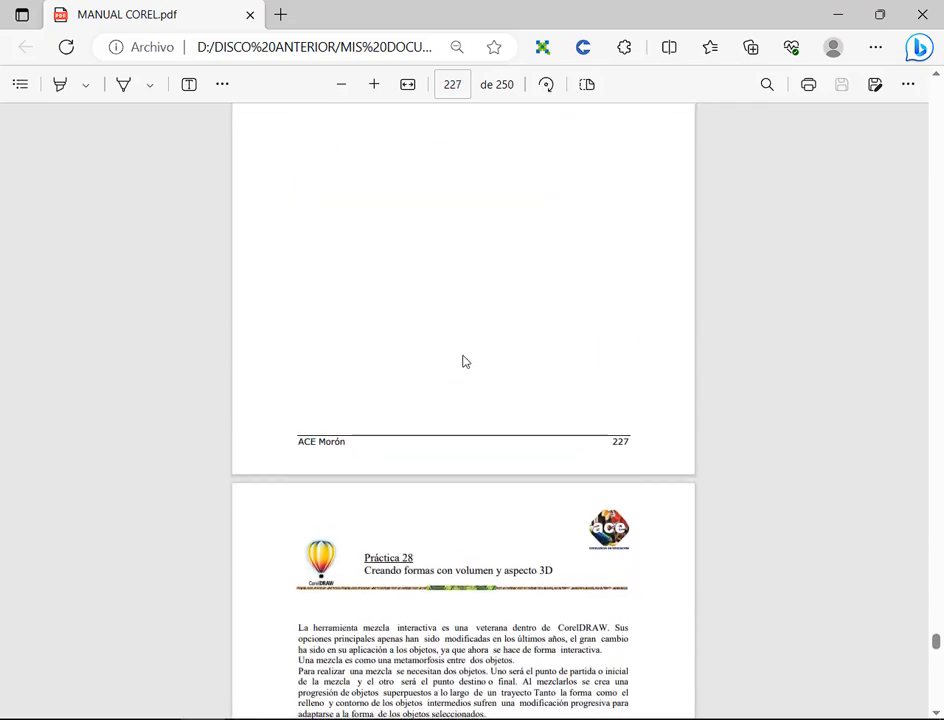
scroll(463, 361, down, 15)
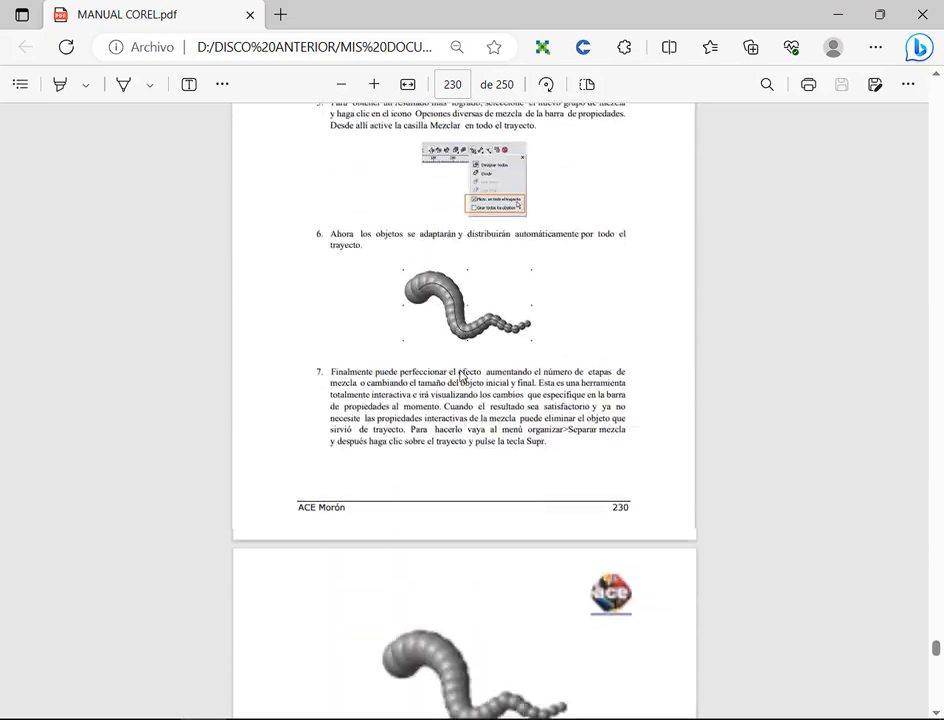
scroll(461, 375, down, 5)
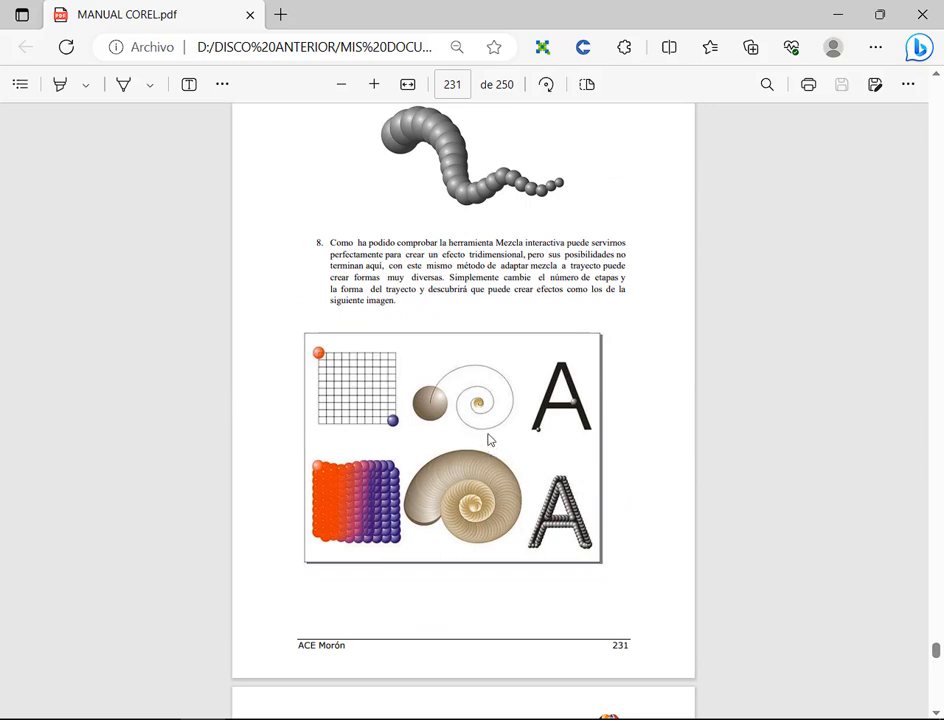
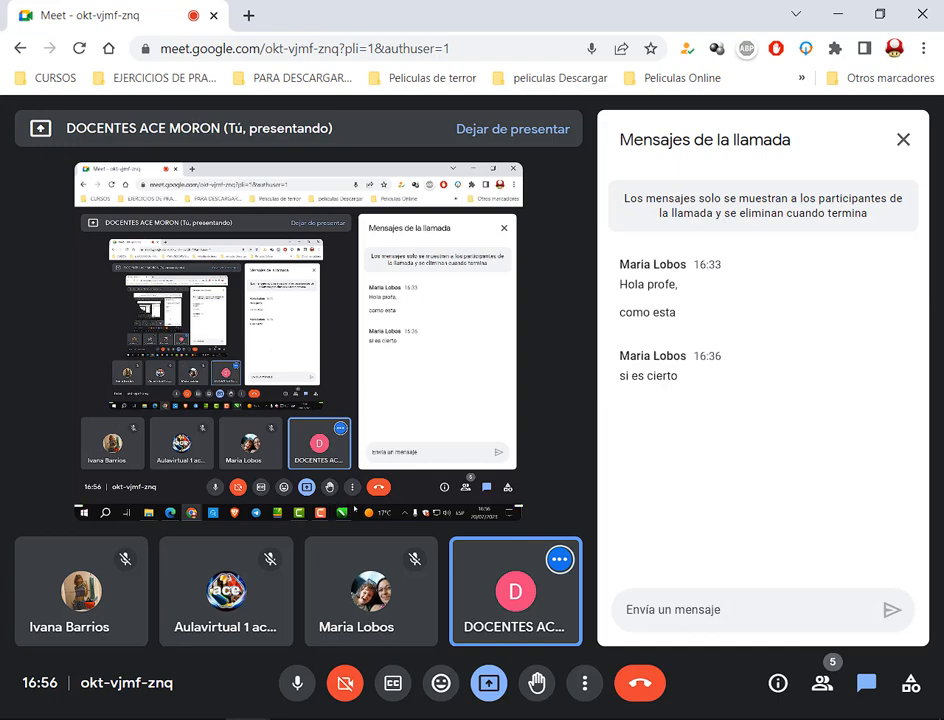
Step: Review the first two instructions and the two-line figure of Práctica 27 on page 225 of the manual
click(562, 719)
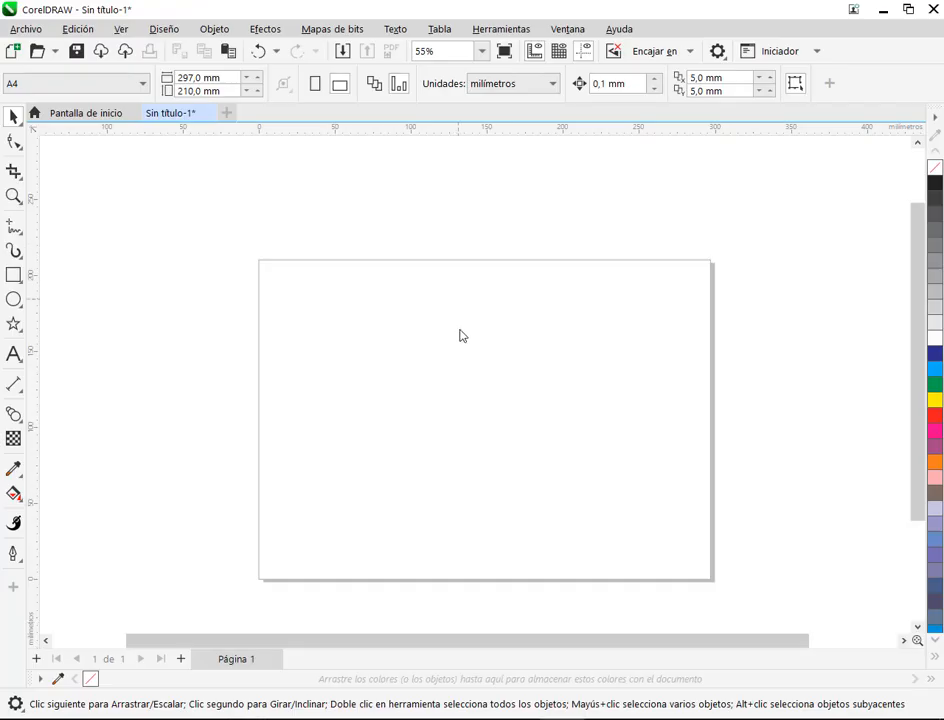
drag(470, 367, 446, 341)
click(205, 719)
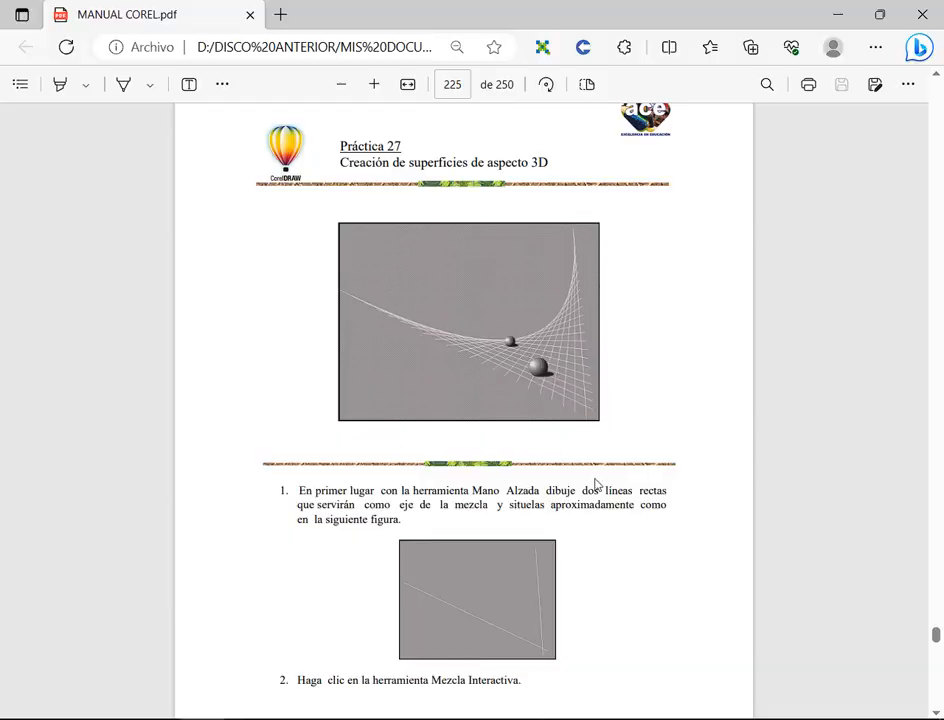
scroll(596, 484, down, 2)
drag(263, 269, 720, 510)
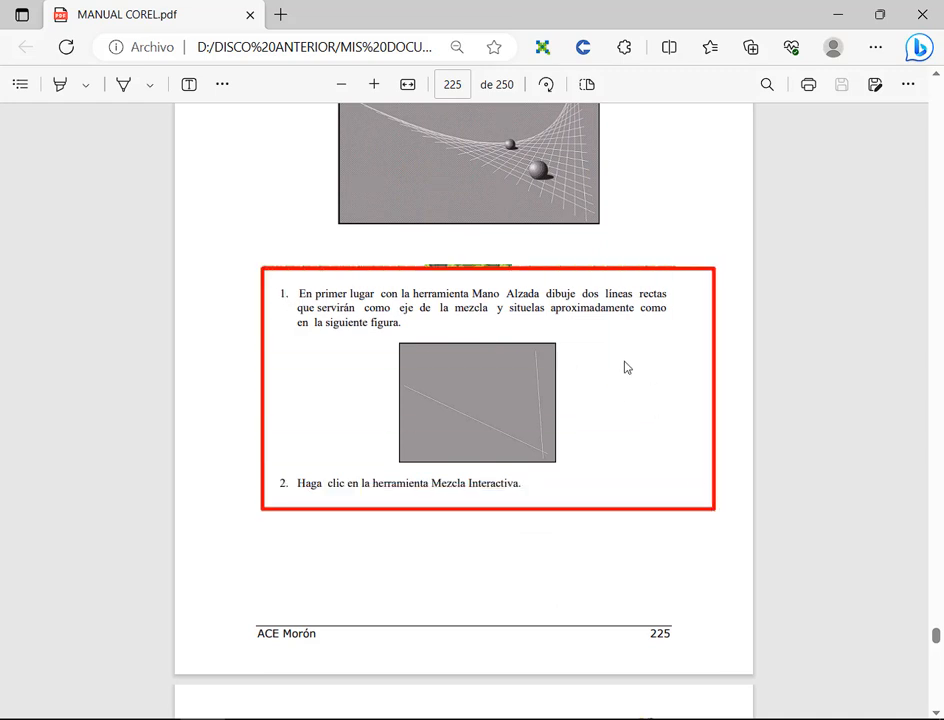
drag(544, 250, 533, 281)
key(Escape)
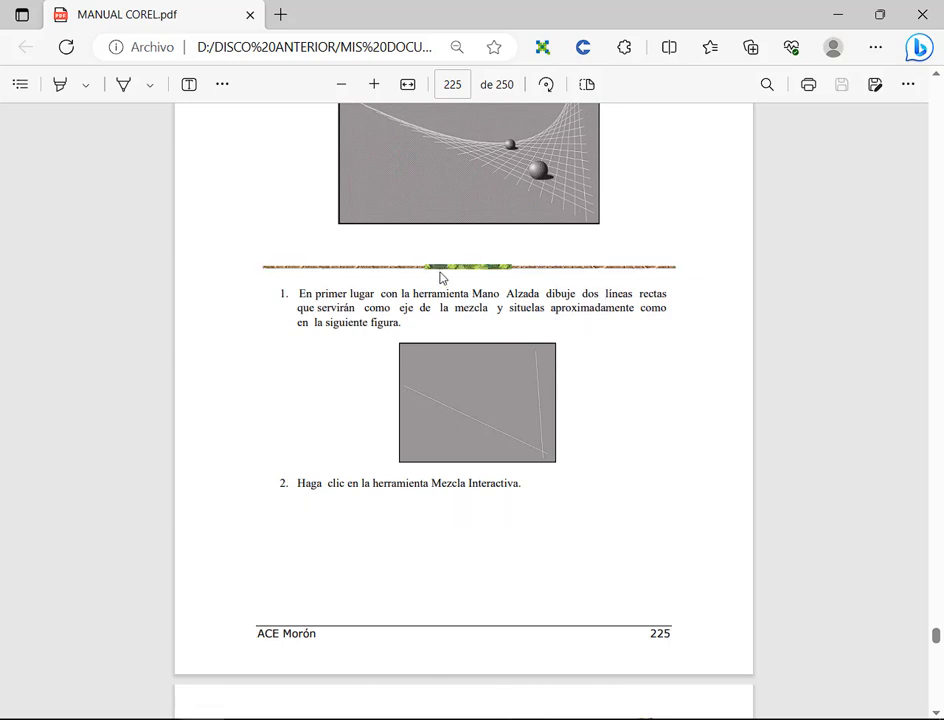
Step: Switch to CorelDRAW, try drawing the two axis lines with the Bézier tool, and delete the connected zigzag
click(566, 718)
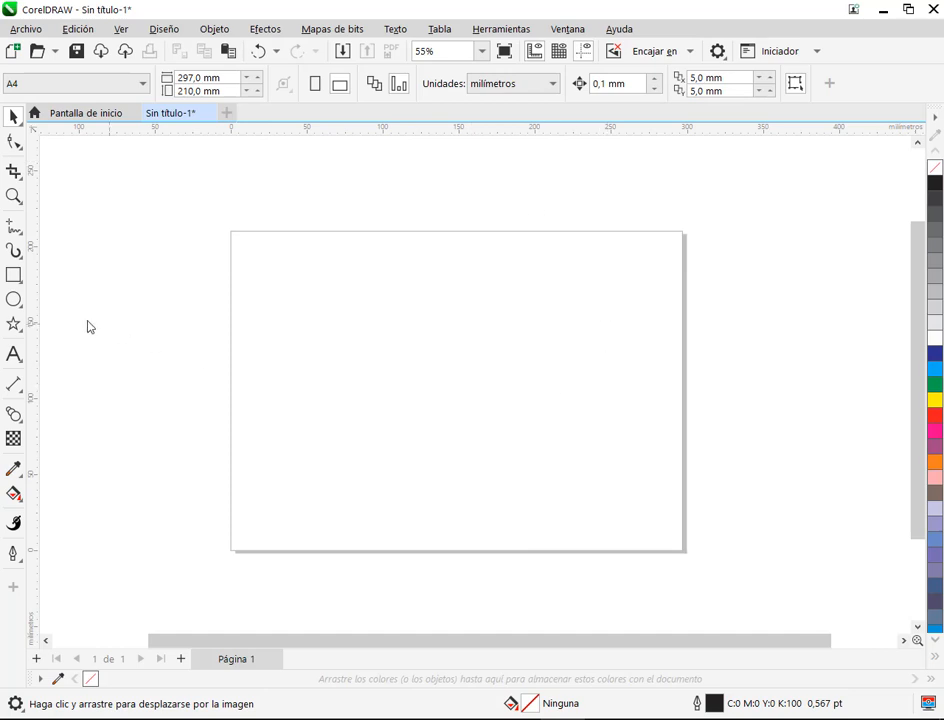
click(11, 235)
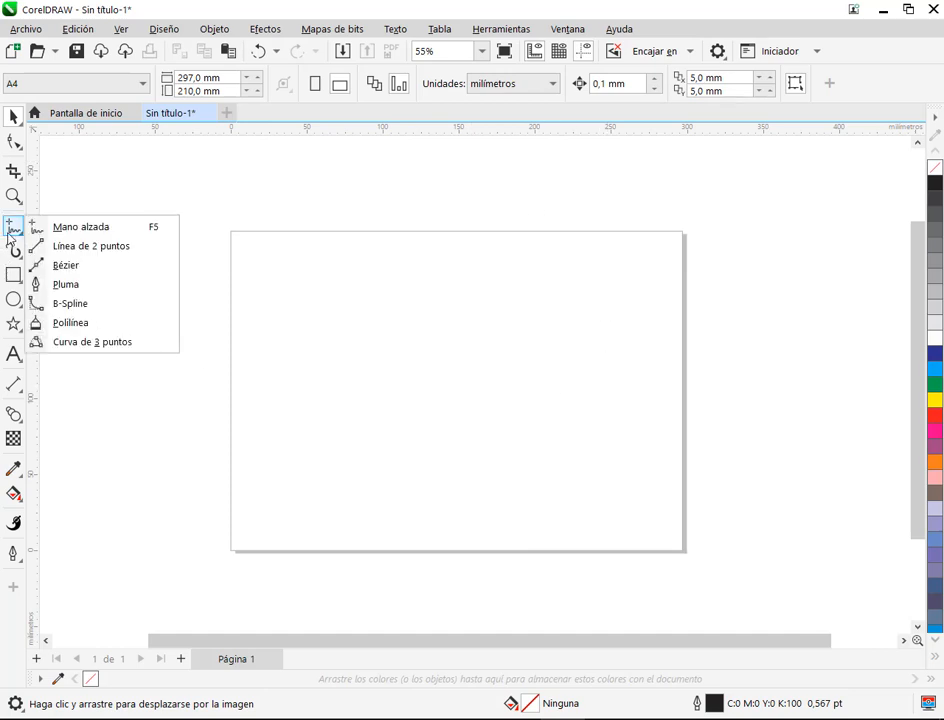
click(80, 264)
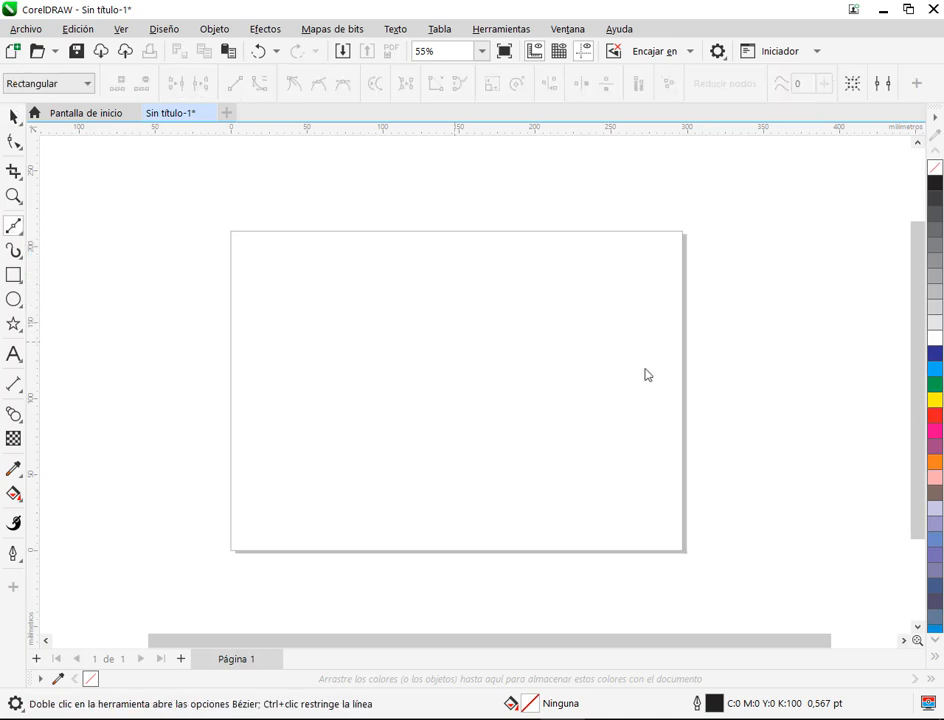
click(609, 251)
click(589, 484)
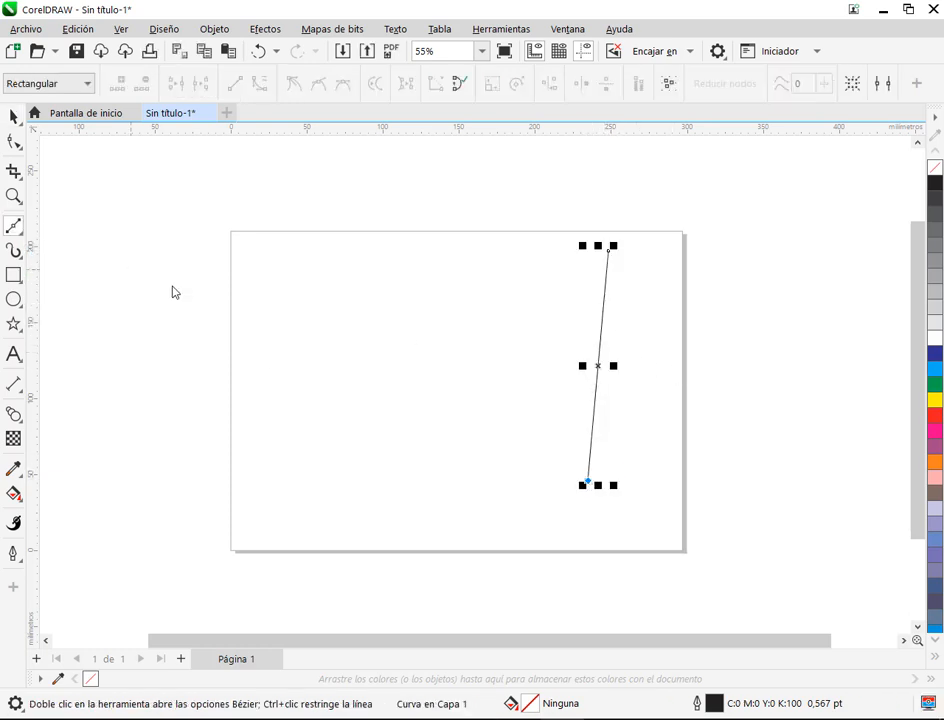
scroll(580, 492, up, 1)
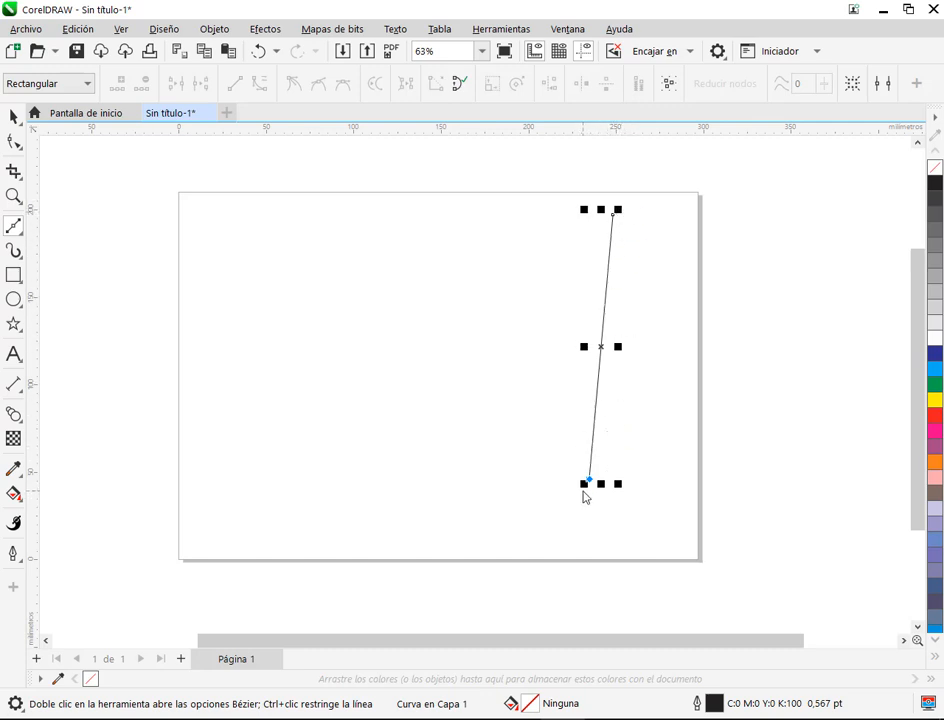
click(261, 446)
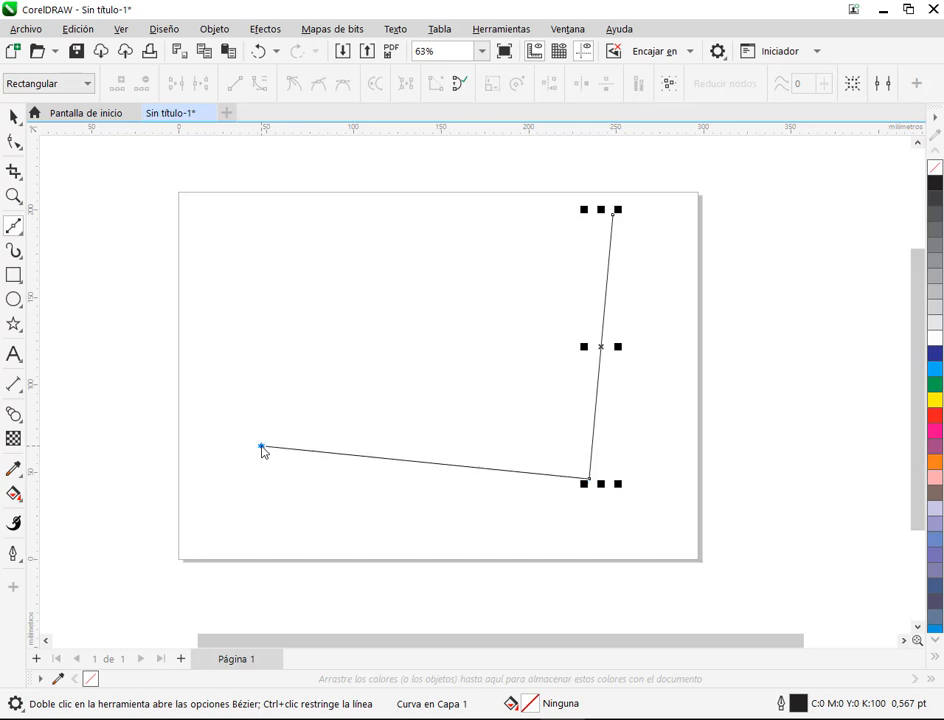
click(236, 360)
click(660, 446)
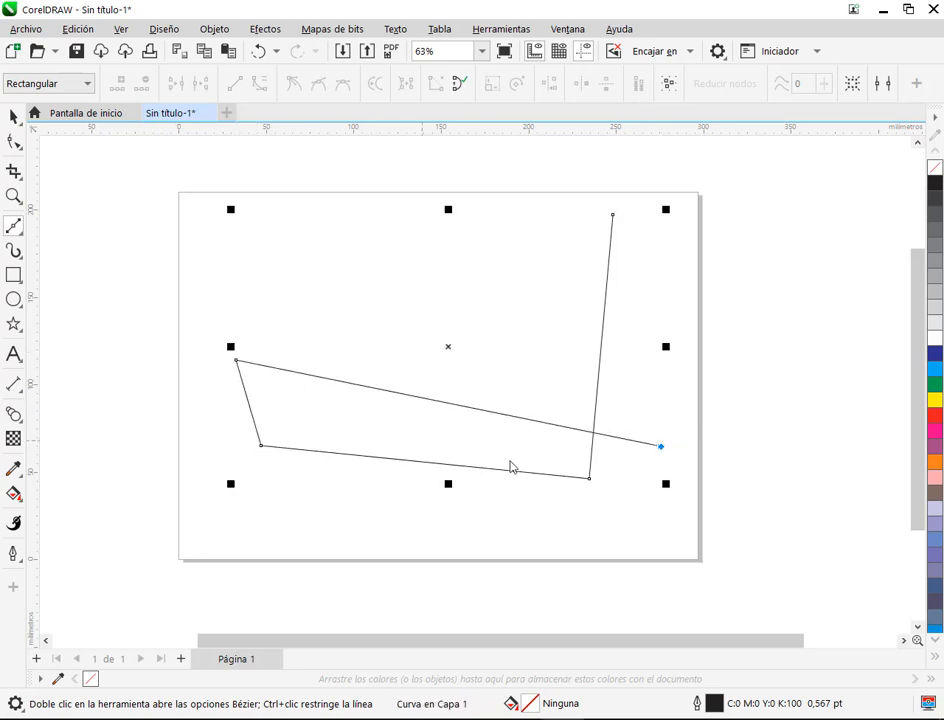
click(11, 116)
key(Delete)
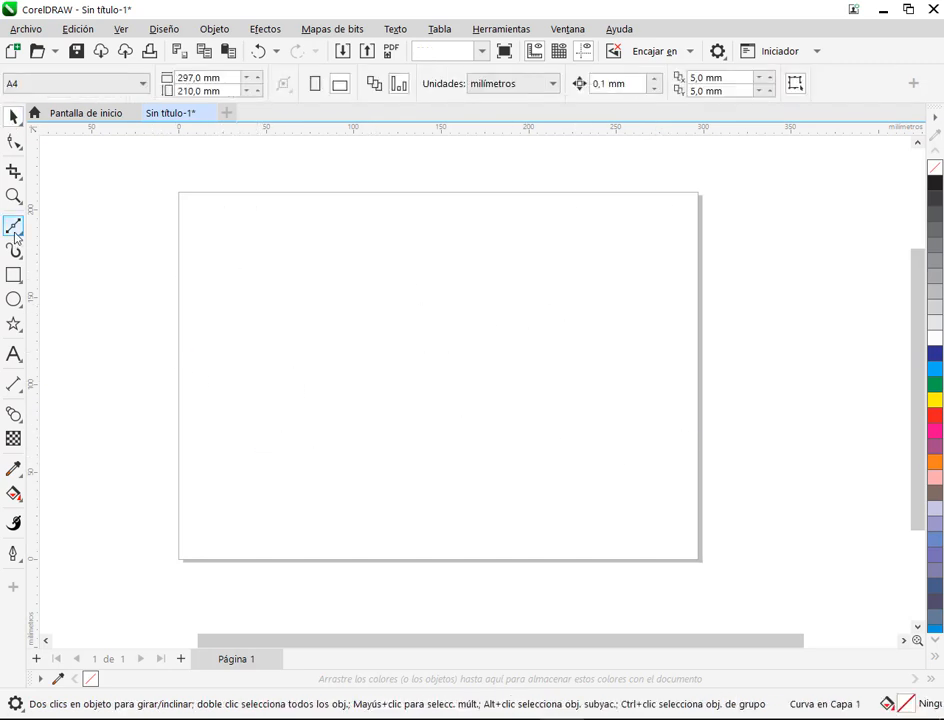
Step: Draw two crossing 2-point lines, one steep about 35 × 174 mm and one gently descending about 189 × 62 mm
click(15, 230)
click(80, 244)
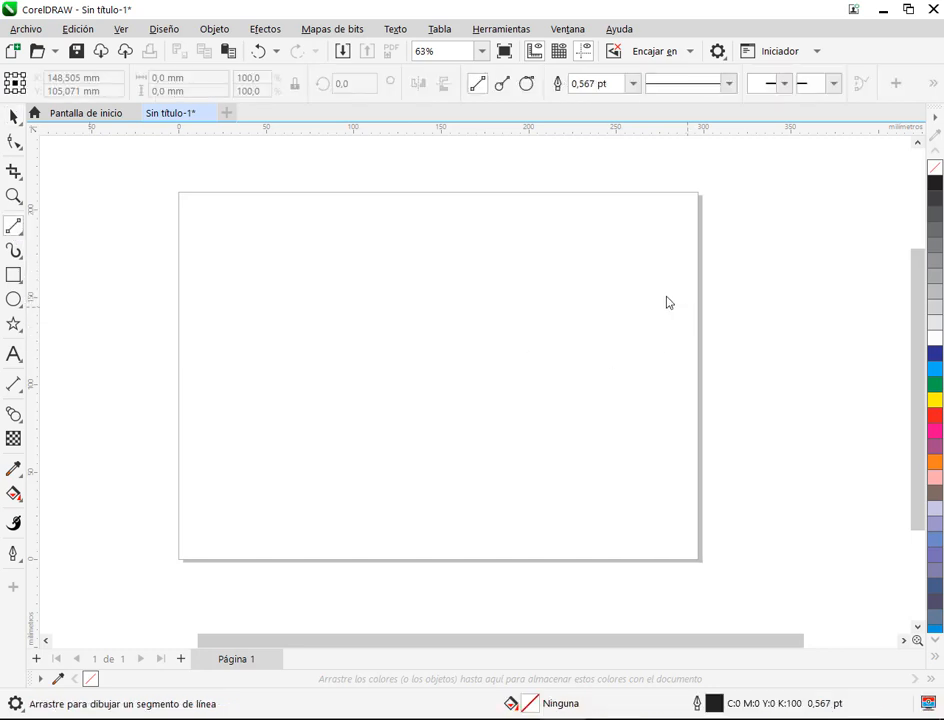
drag(612, 217, 550, 522)
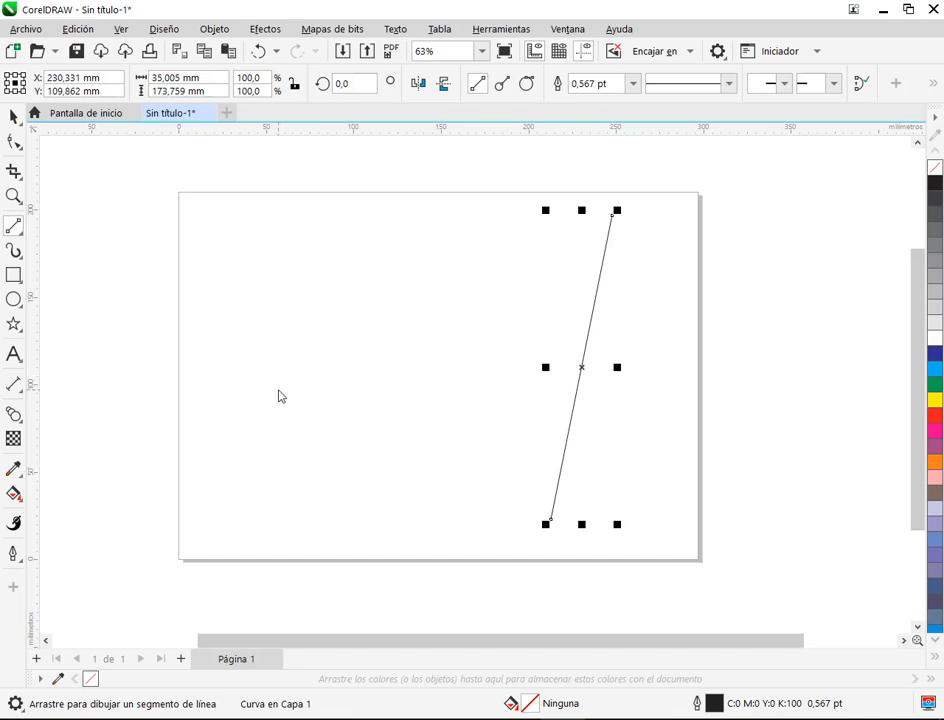
drag(279, 389, 611, 497)
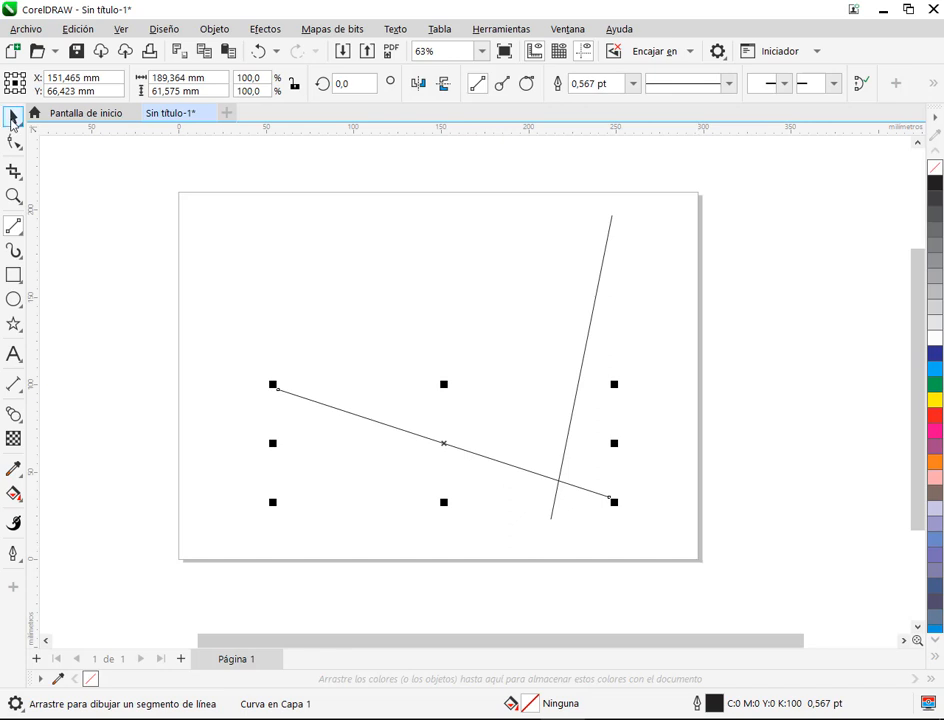
Step: Move the gently sloping line away from the steep one, and delete both lines
click(13, 117)
click(589, 391)
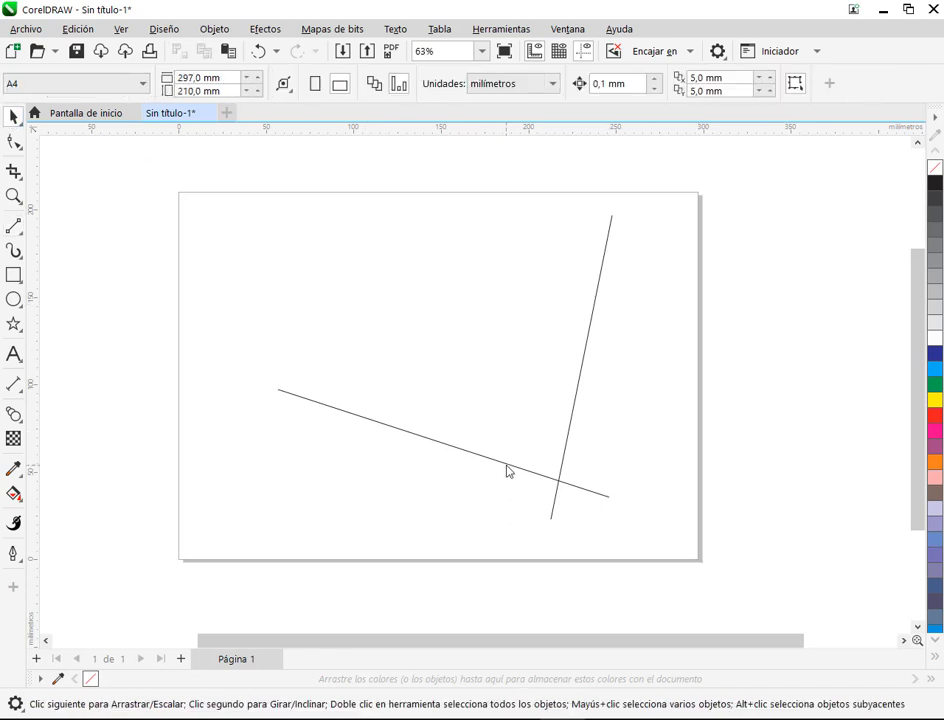
drag(506, 471, 346, 416)
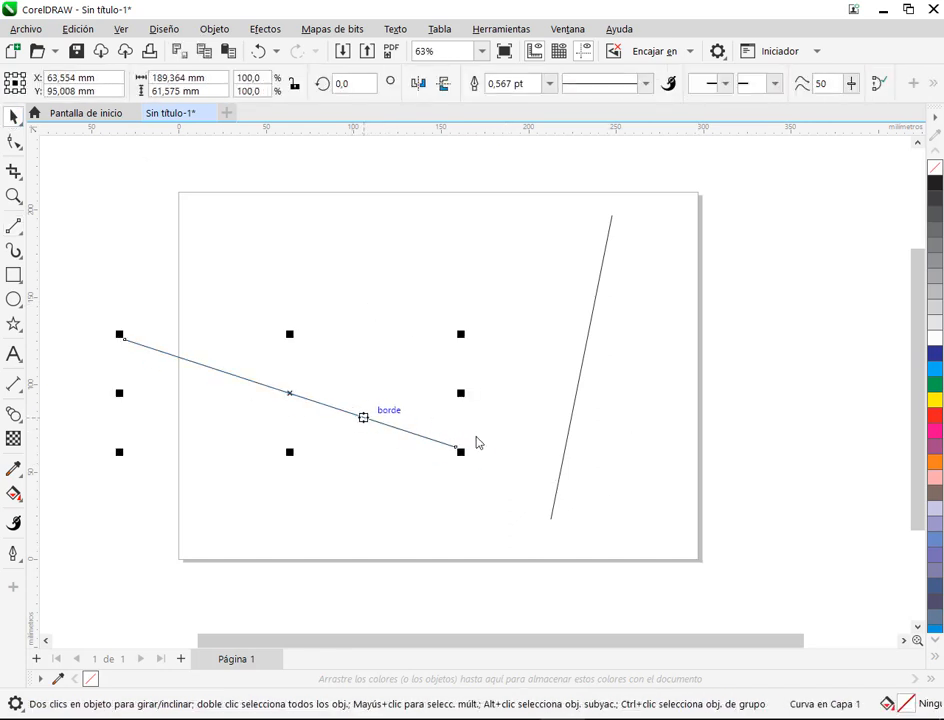
key(Delete)
click(569, 432)
key(Delete)
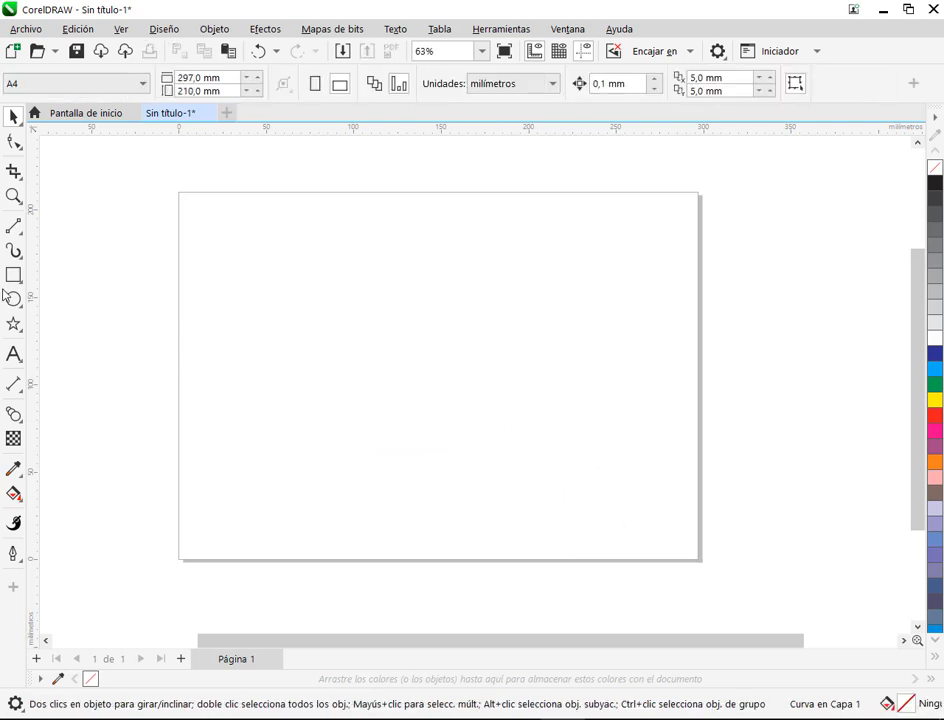
Step: Draw two 2-point lines joined at a shared lower node, try moving them as one object, and delete them
click(13, 226)
drag(628, 219, 551, 483)
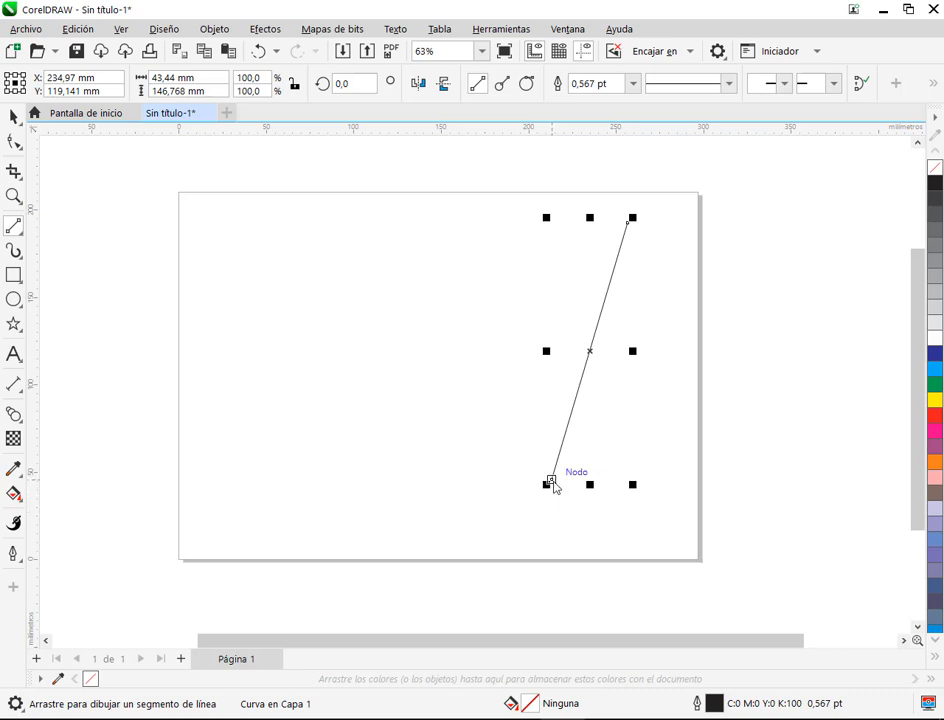
drag(553, 484, 280, 321)
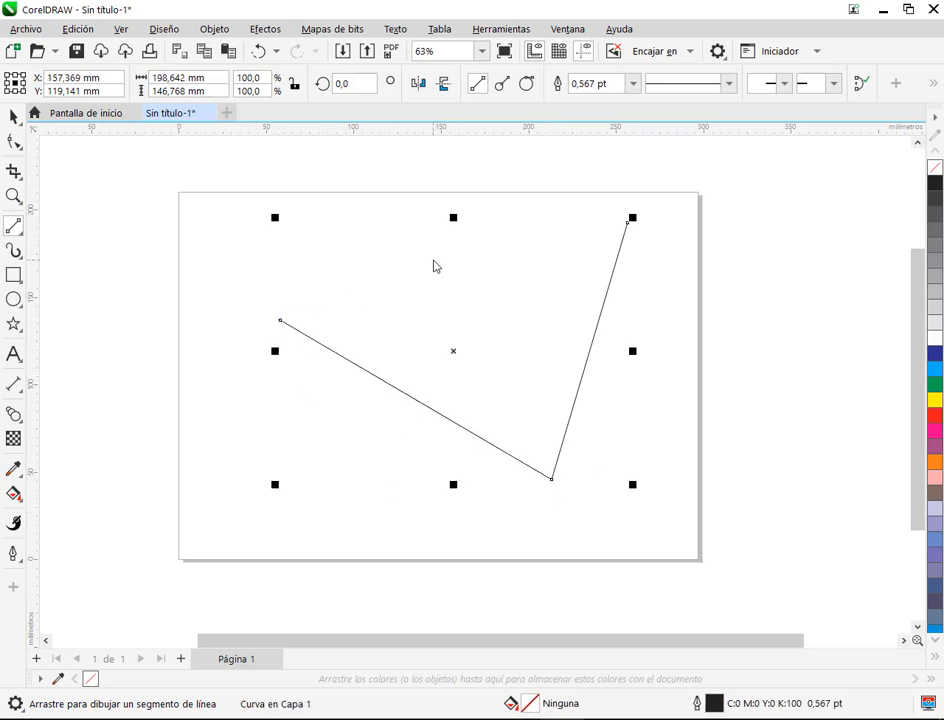
click(14, 117)
click(88, 190)
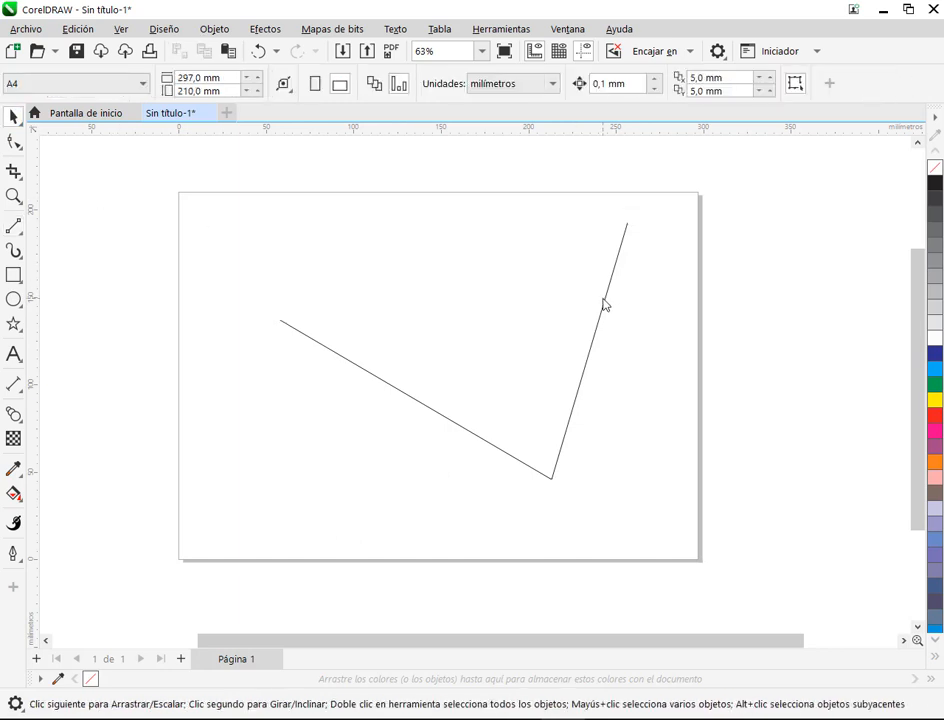
drag(604, 311, 632, 274)
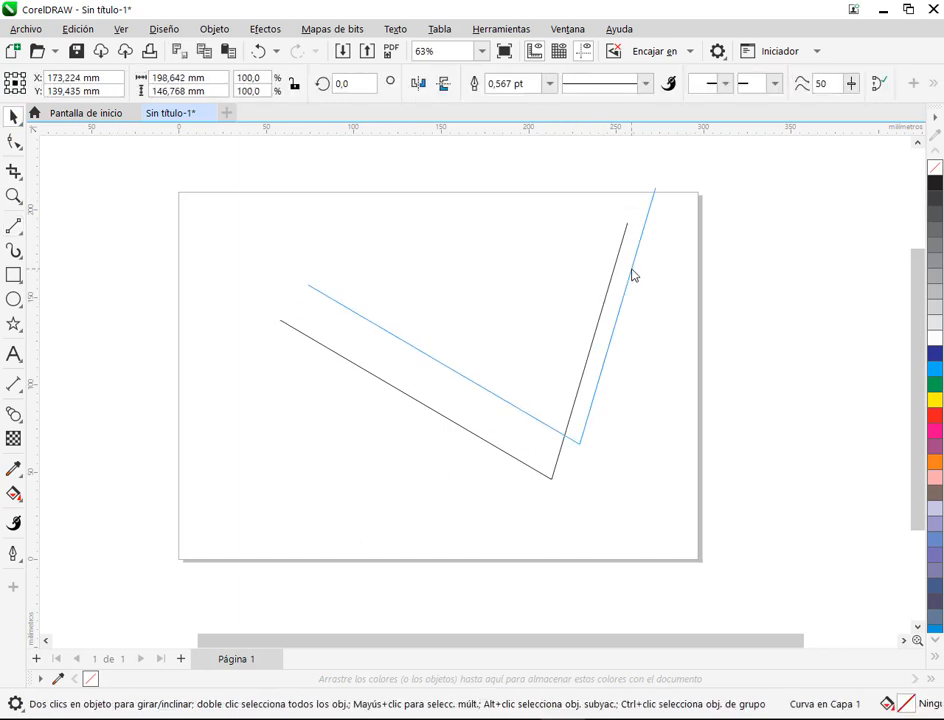
key(Delete)
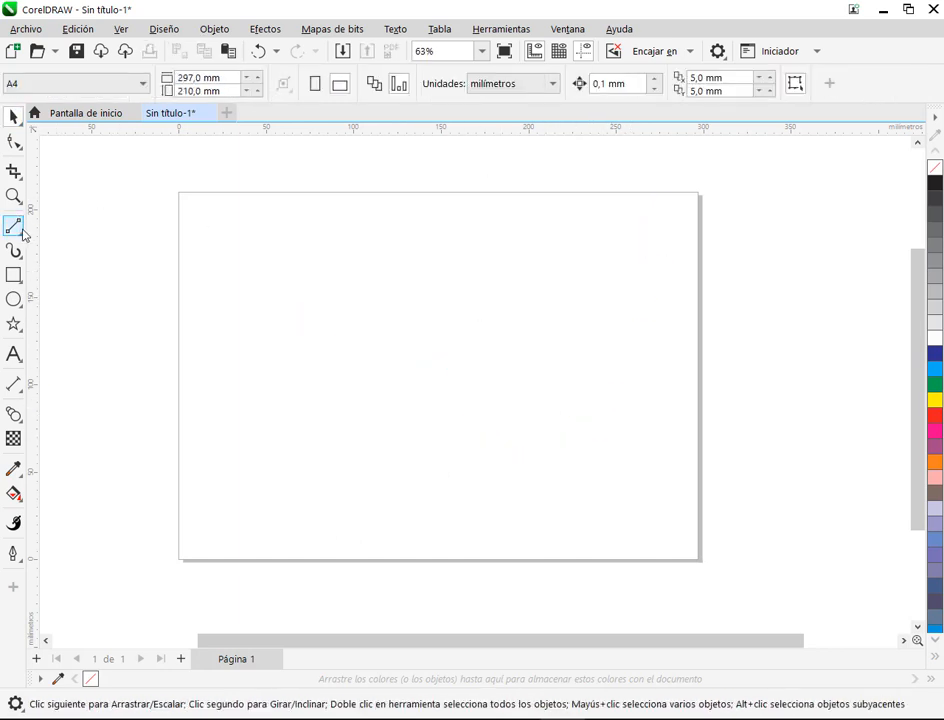
Step: Draw two separate crossing 2-point lines, one steep and one gently descending about 162 × 40 mm, and deselect them
click(17, 226)
drag(617, 229, 344, 392)
key(space)
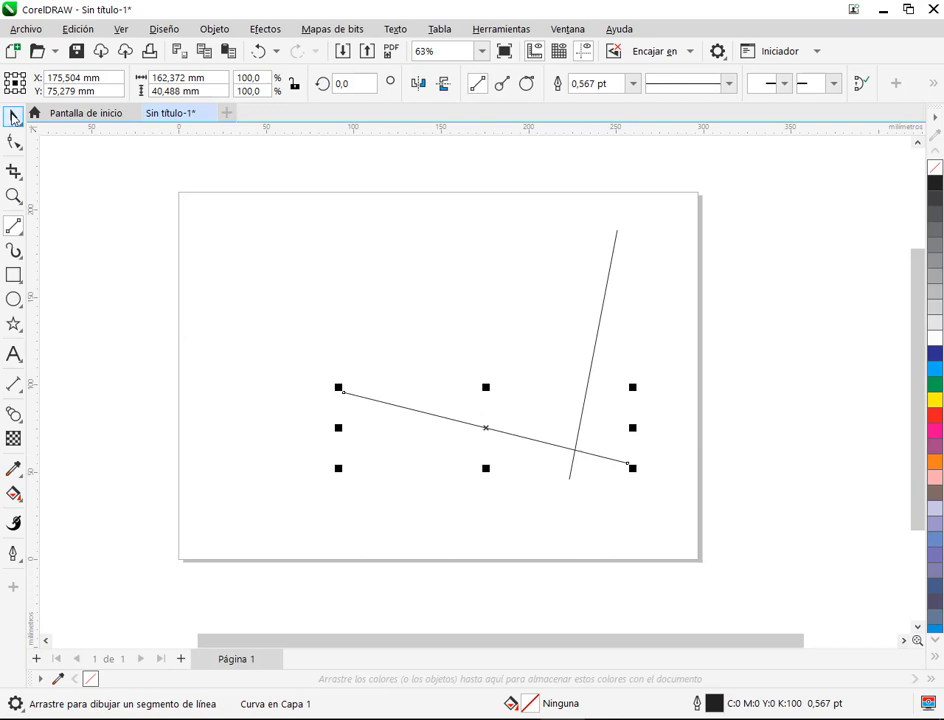
click(307, 300)
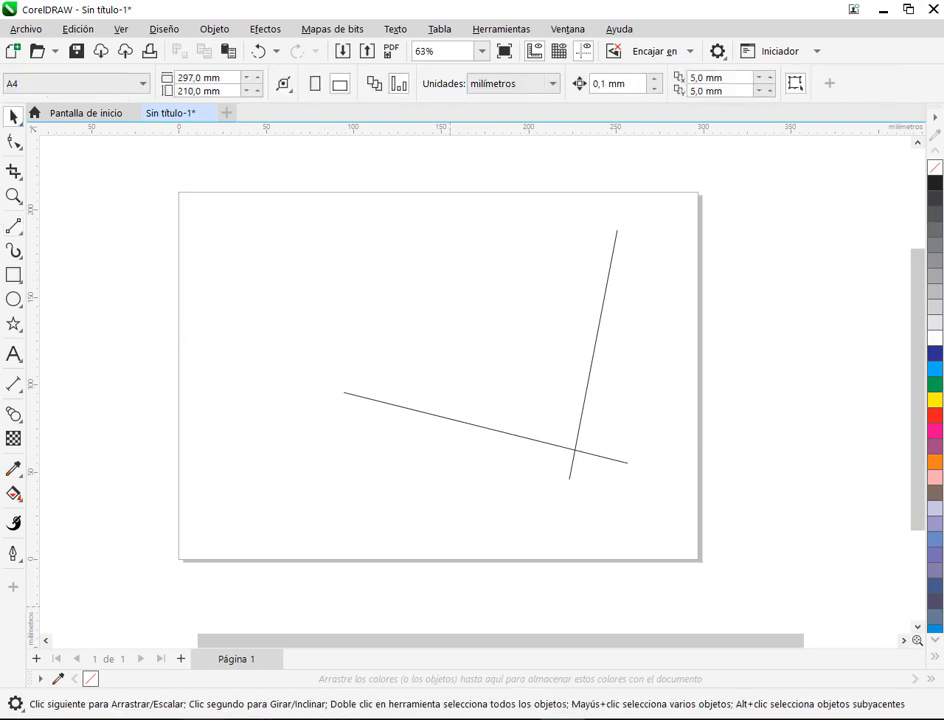
Step: Check the manual's figure, then raise the sloping line's left end node and shift the steep line's upper node left to make it nearly vertical
key(alt+Tab)
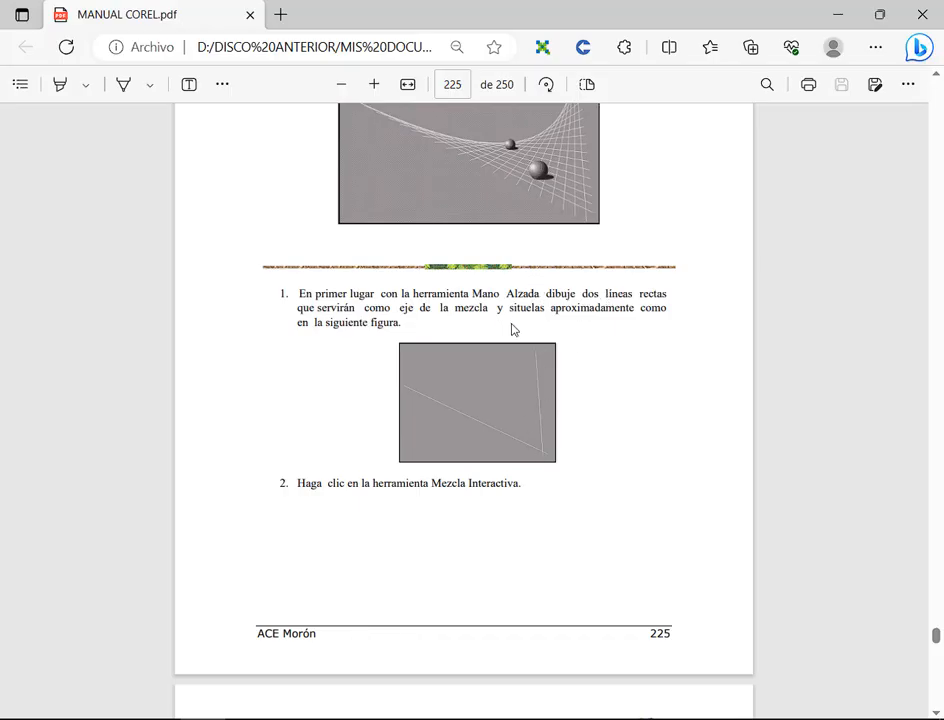
key(alt+Tab)
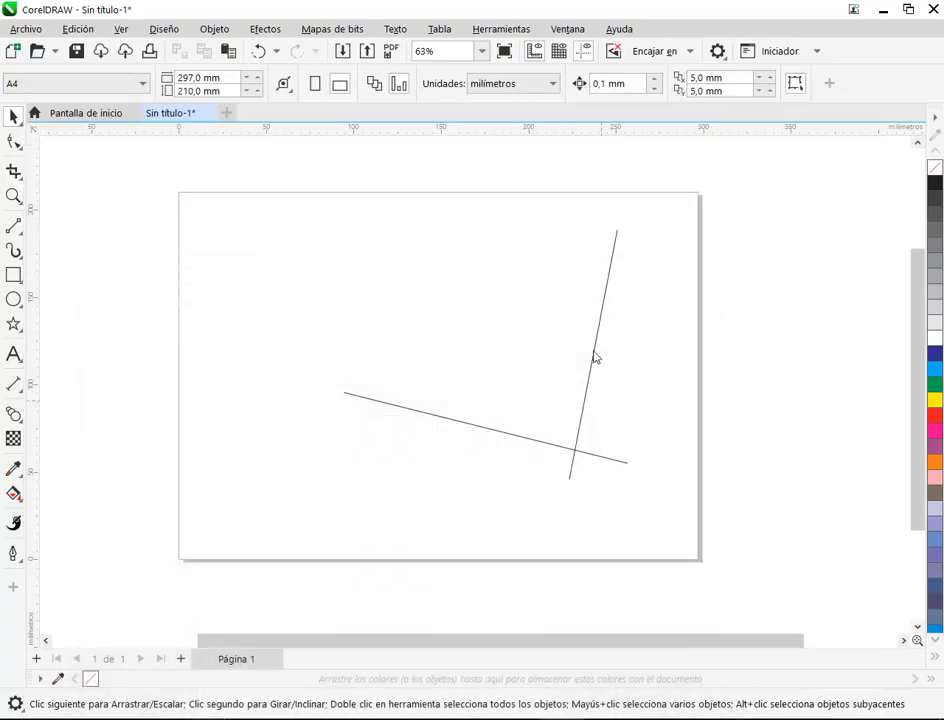
click(14, 141)
click(440, 418)
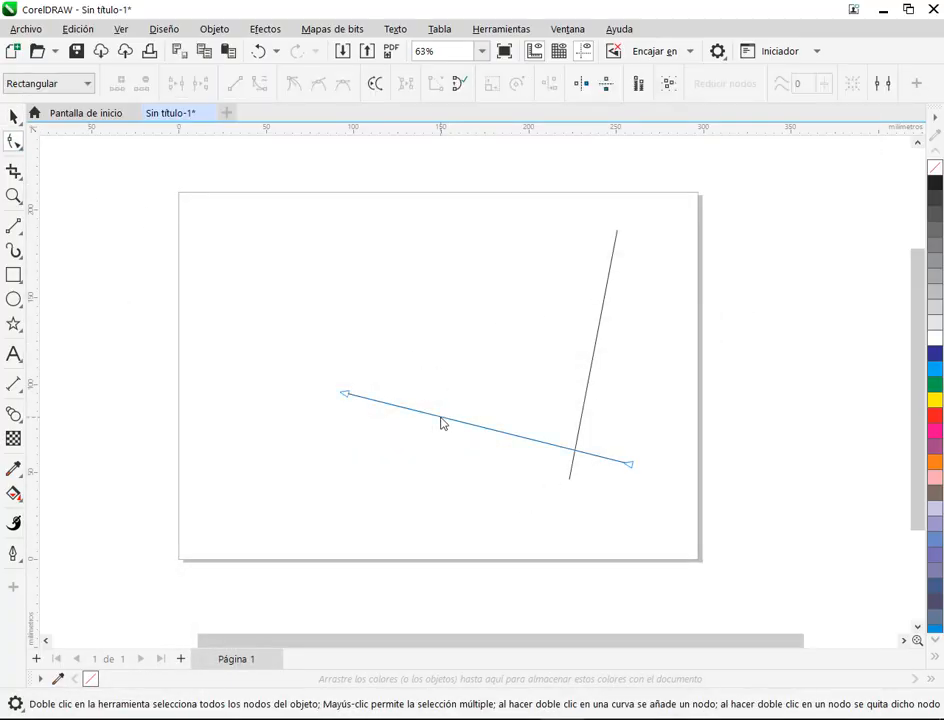
click(345, 395)
drag(345, 395, 340, 361)
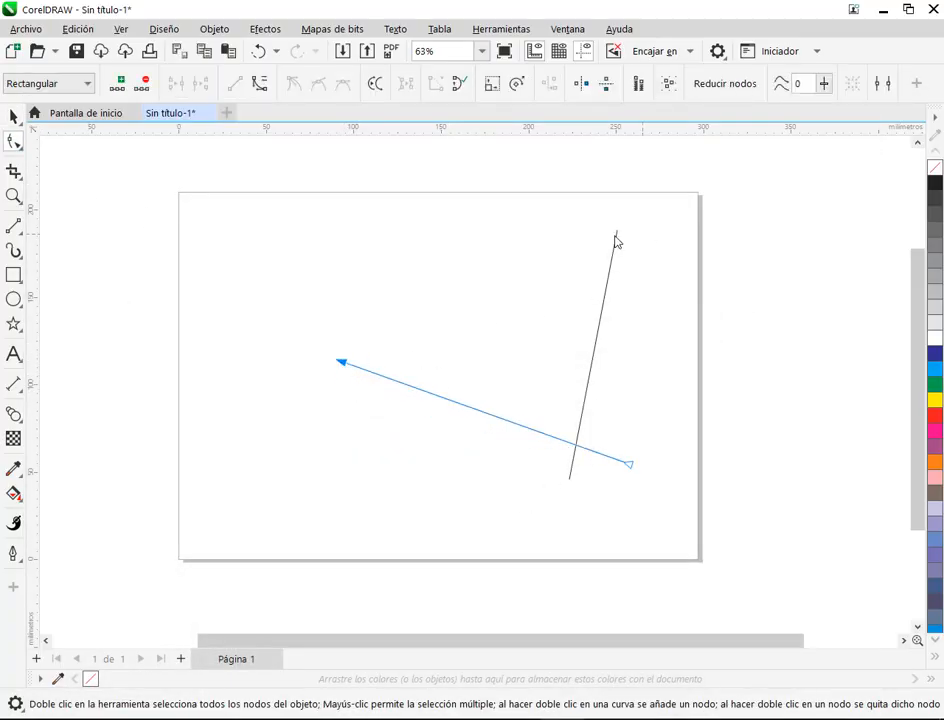
click(616, 249)
drag(617, 234, 556, 222)
Step: Move the sloping line slightly down and left so it crosses the near-vertical line close to its lower end, and deselect it
click(14, 116)
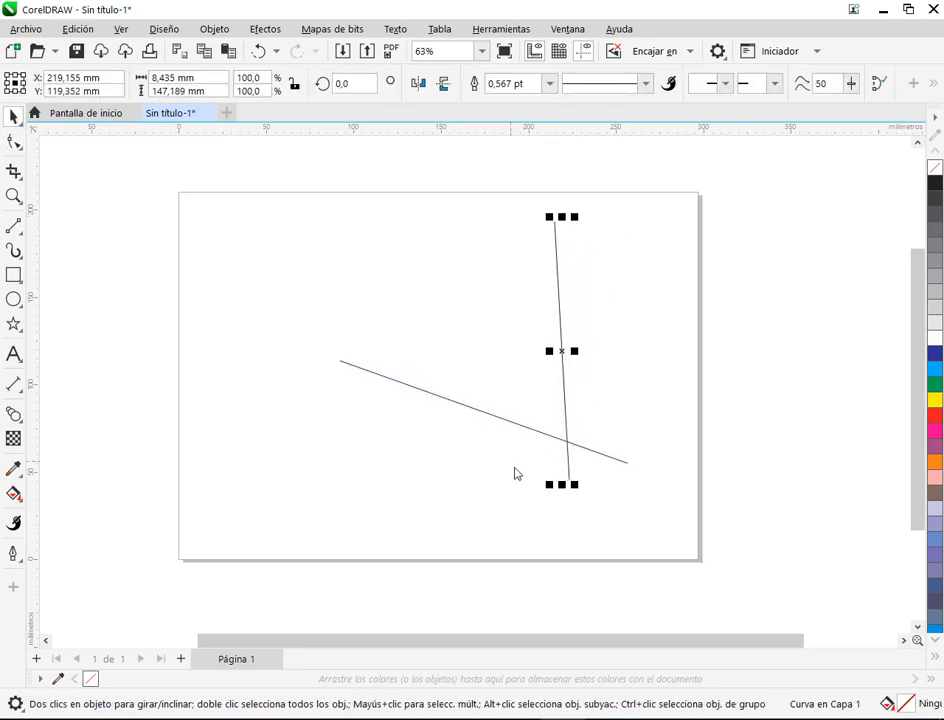
drag(510, 428, 486, 434)
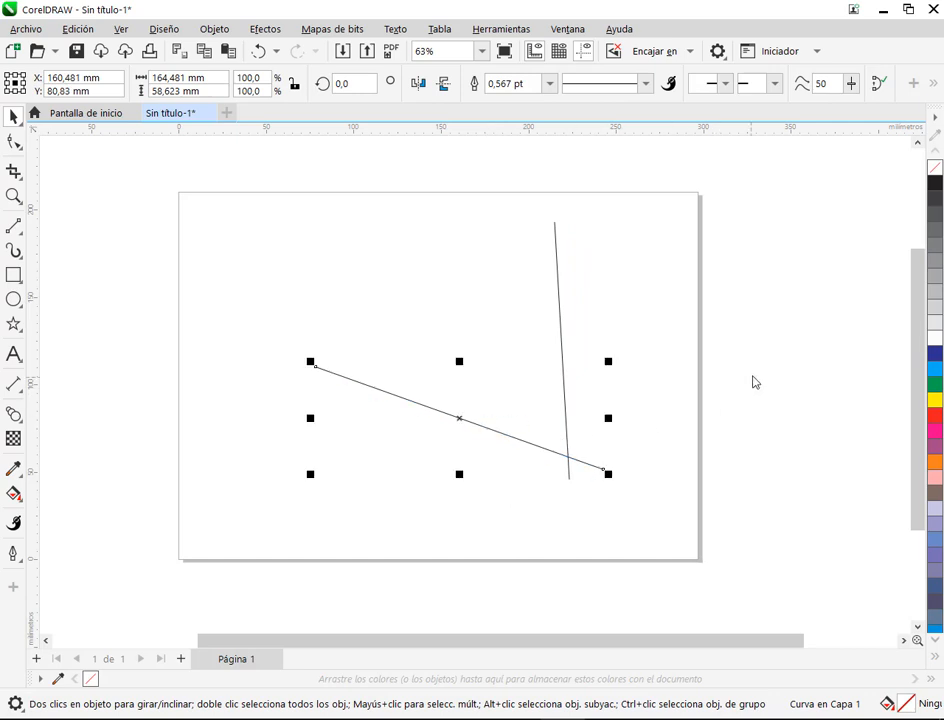
click(756, 381)
Step: Draw a second pair of crossing 2-point lines left of the page, about 13 × 176 mm steep and 186 × 61 mm sloping, and deselect them
scroll(721, 406, down, 1)
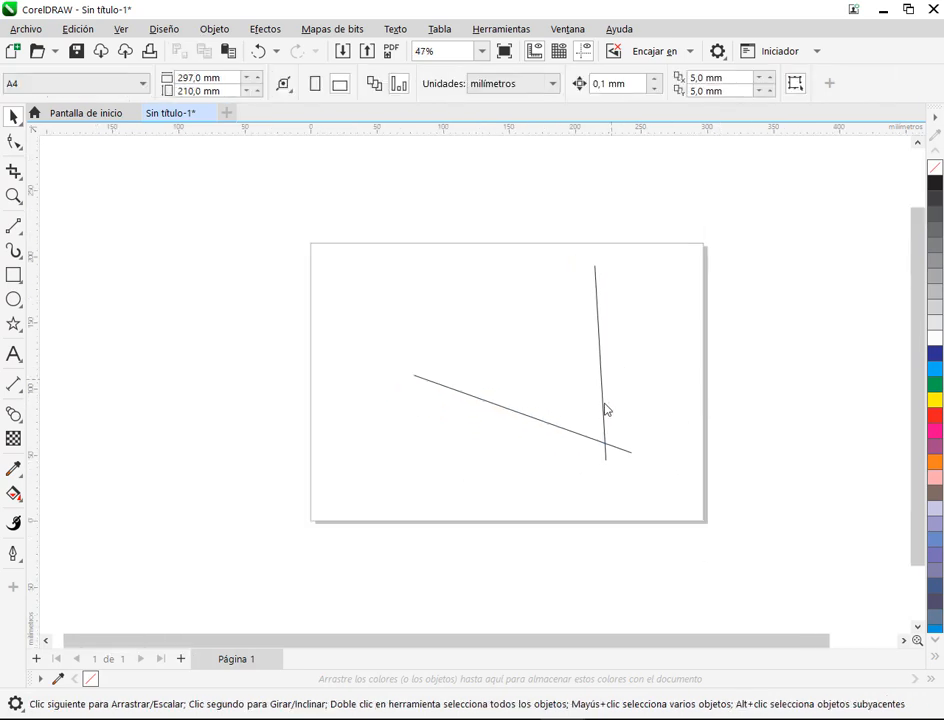
drag(605, 409, 696, 400)
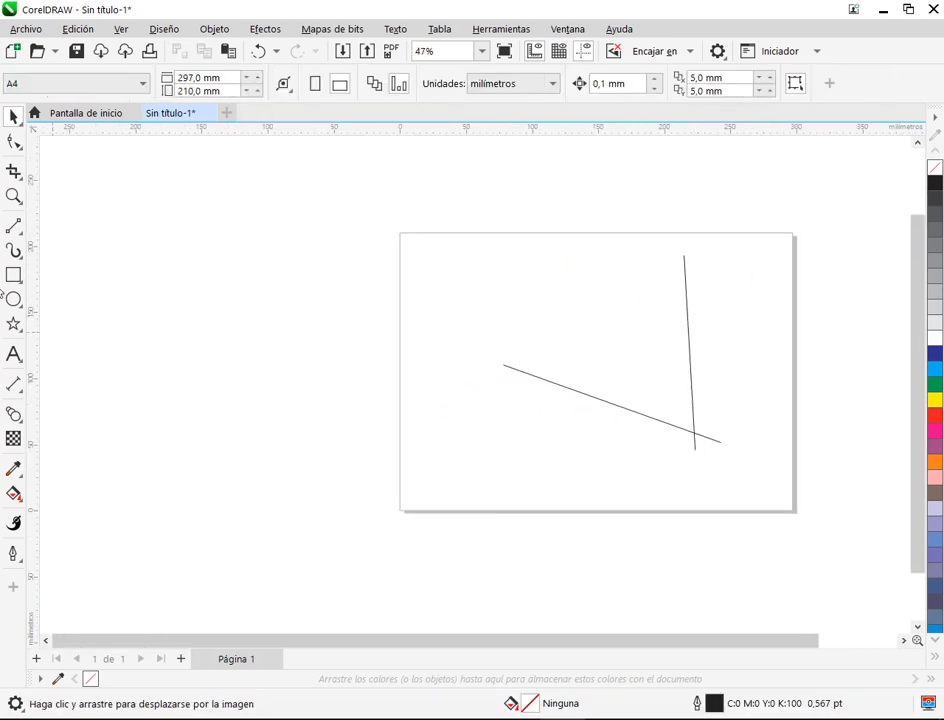
click(14, 229)
mouse_move(326, 238)
mouse_down()
mouse_move(343, 348)
mouse_move(343, 473)
mouse_up()
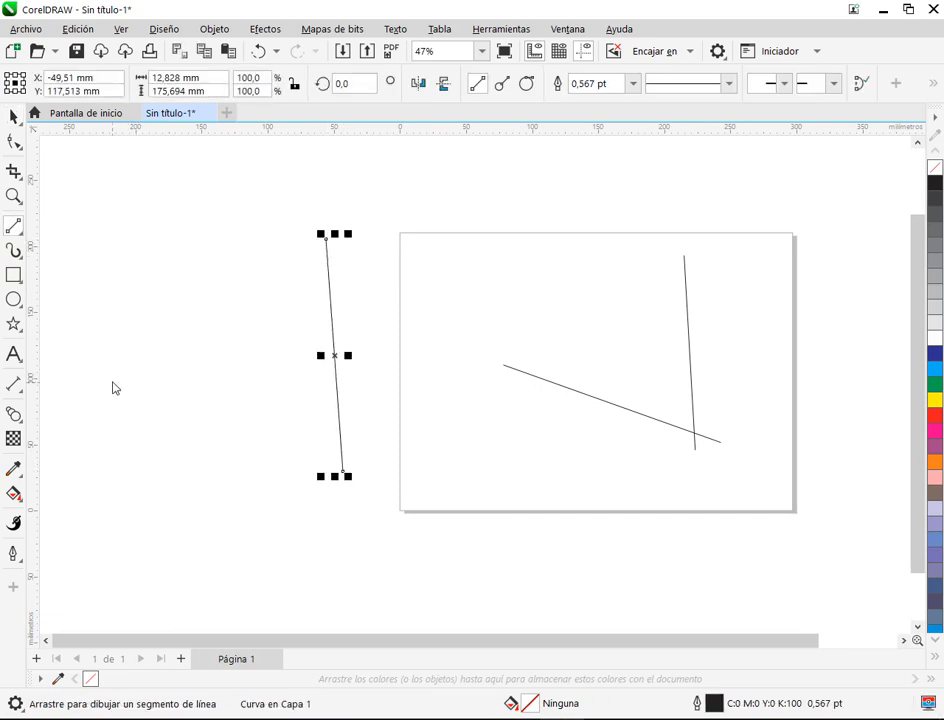
mouse_move(112, 382)
mouse_down()
mouse_move(383, 475)
mouse_move(358, 465)
mouse_up()
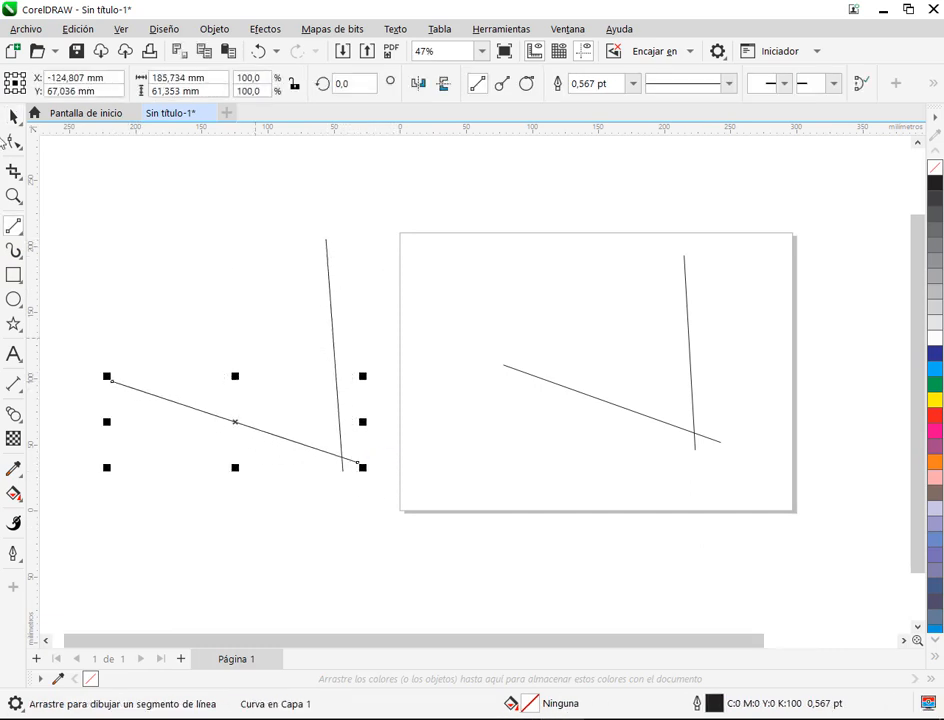
click(14, 117)
click(379, 352)
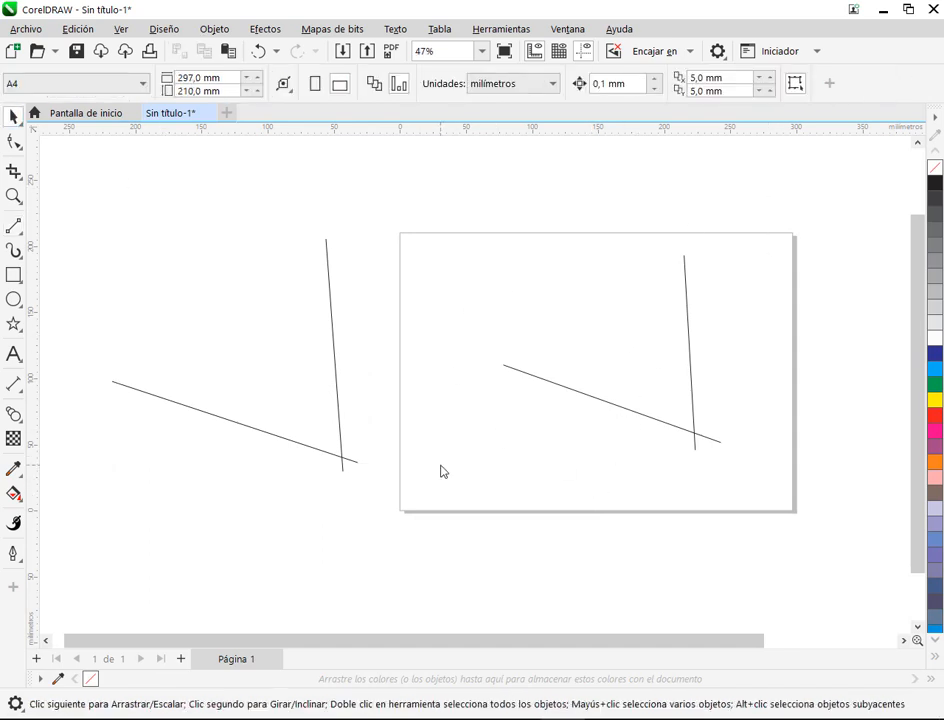
click(328, 269)
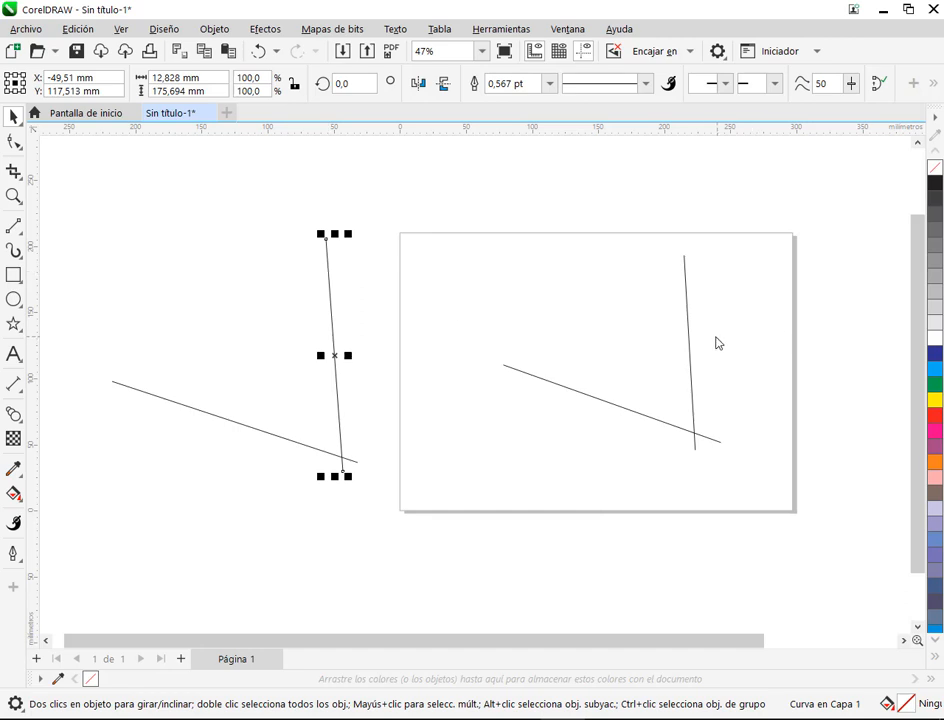
click(613, 405)
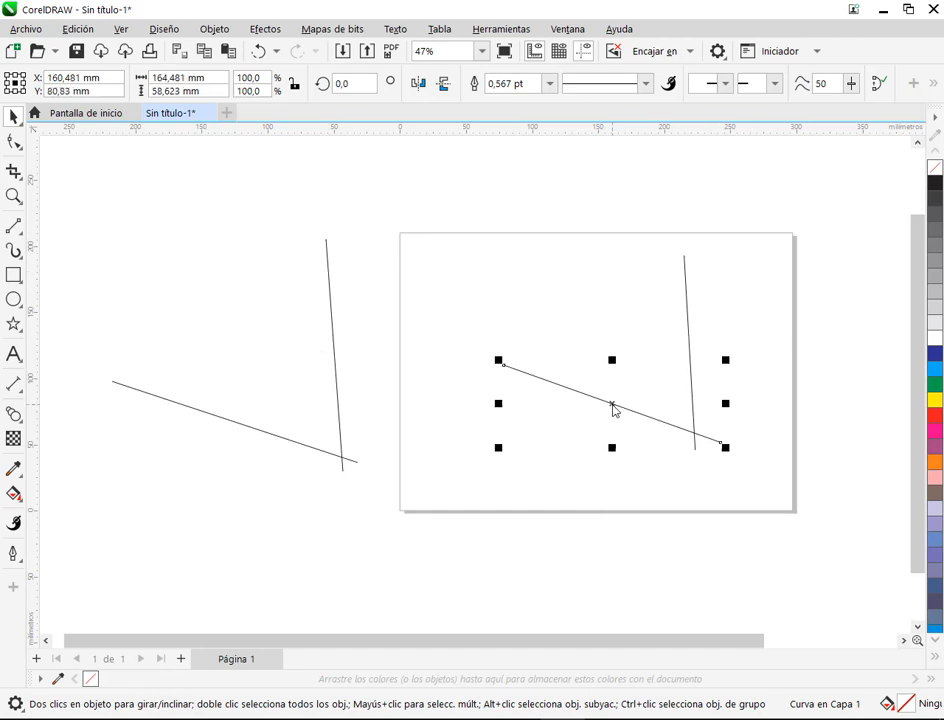
click(236, 428)
click(555, 555)
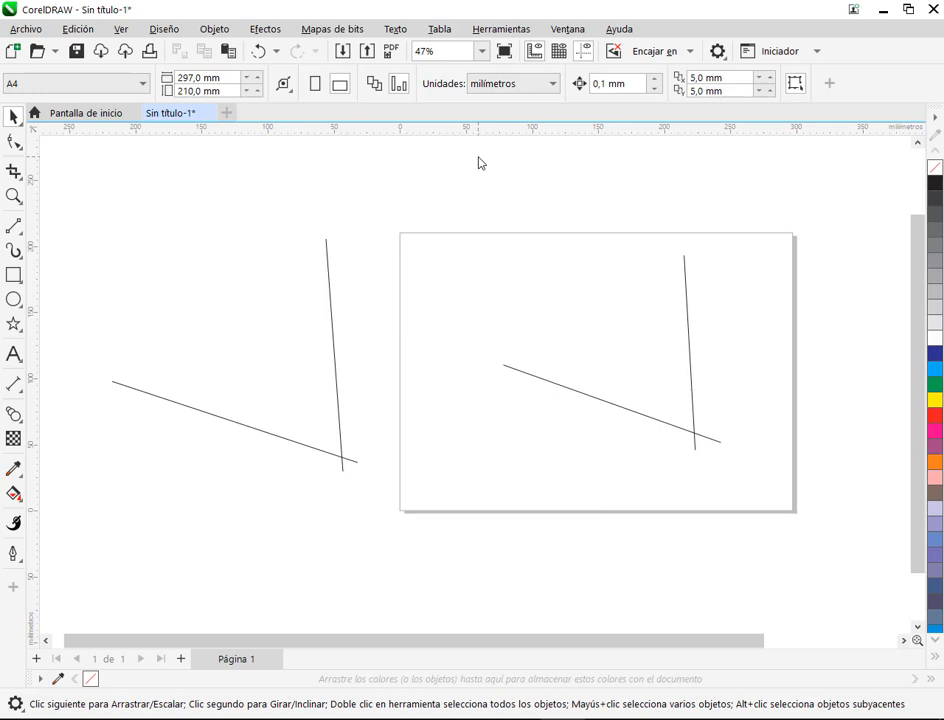
Step: Blend the near-vertical line on the page into the sloping line with 20 steps, and deselect the blend
click(13, 413)
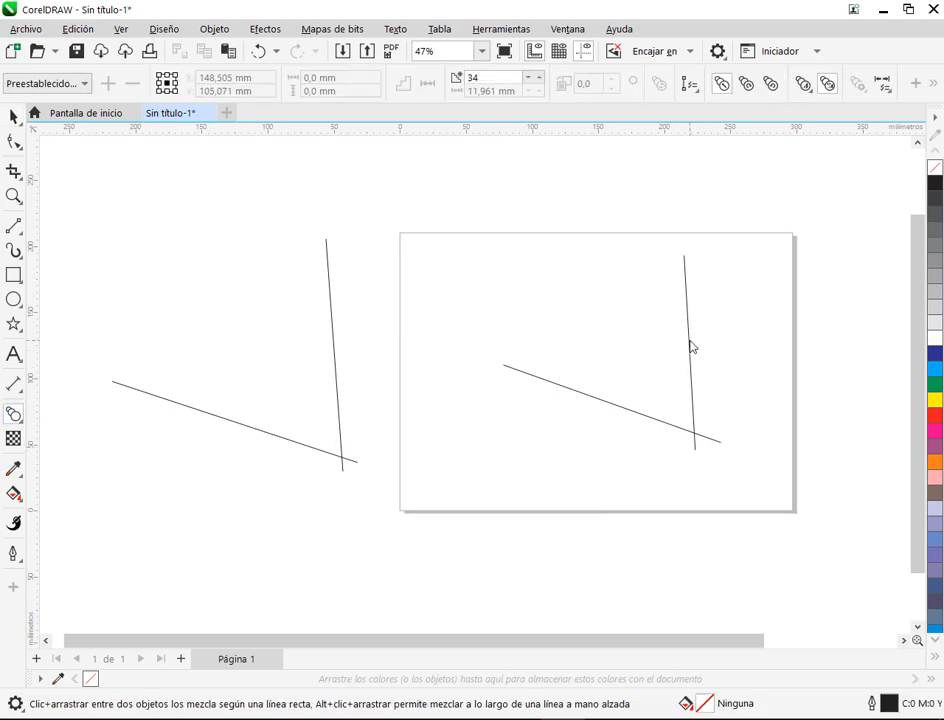
drag(690, 346, 638, 409)
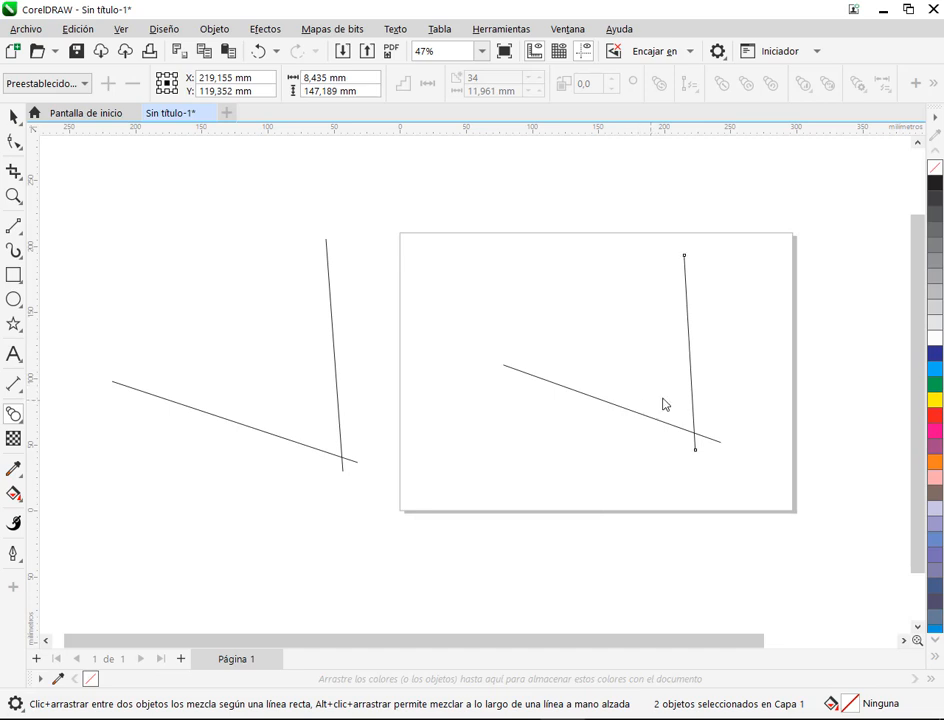
drag(689, 353, 611, 401)
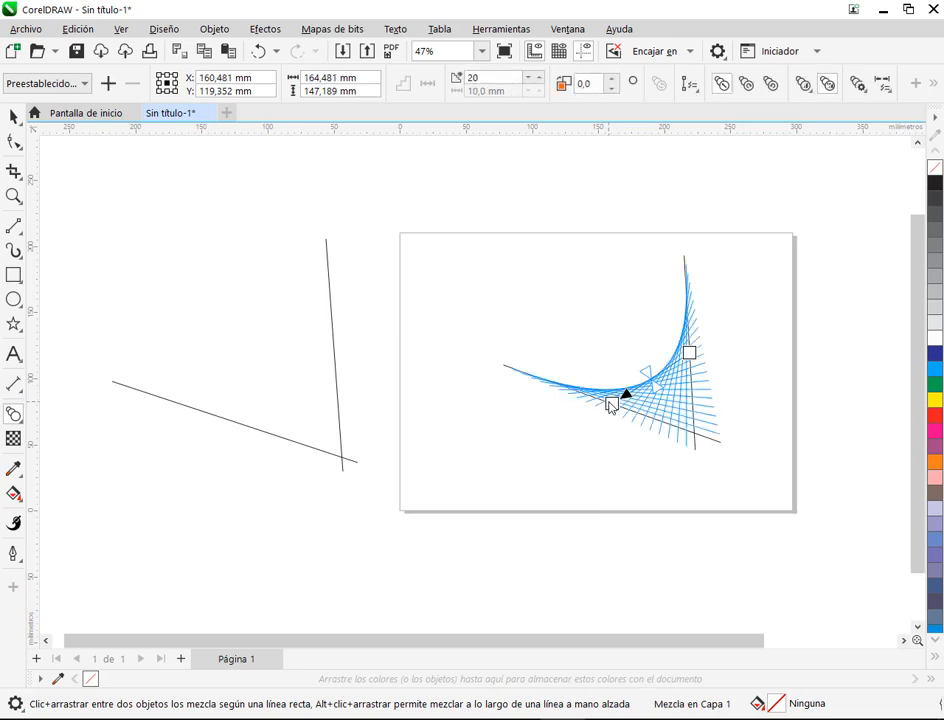
click(781, 396)
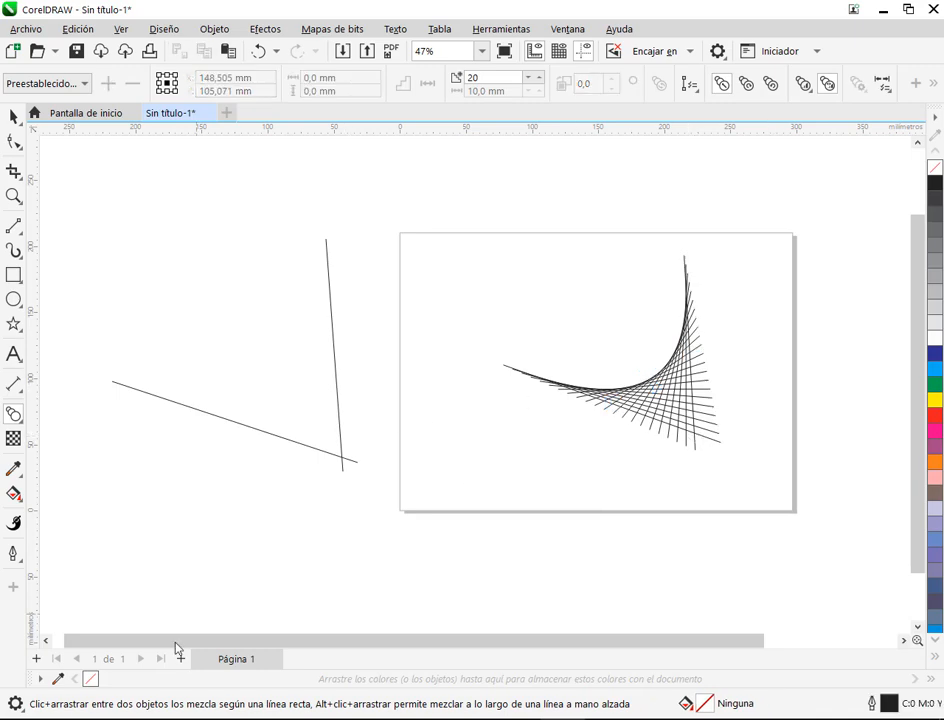
Step: Compare with the manual's finished figure, then blend the two lines left of the page with 20 steps and deselect them
key(alt+Tab)
scroll(575, 205, up, 2)
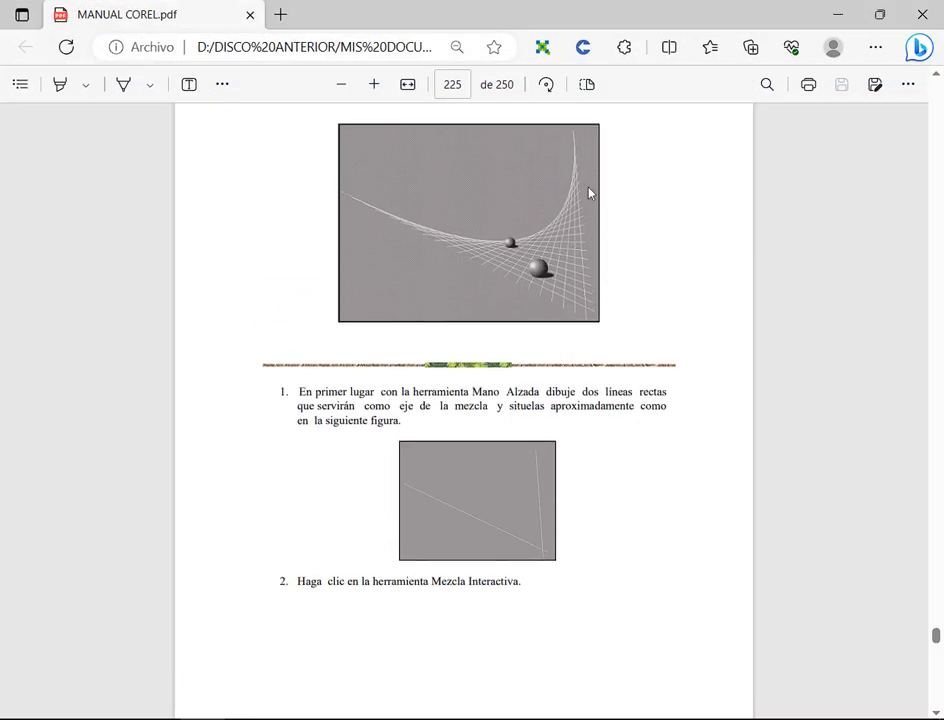
key(alt+Tab)
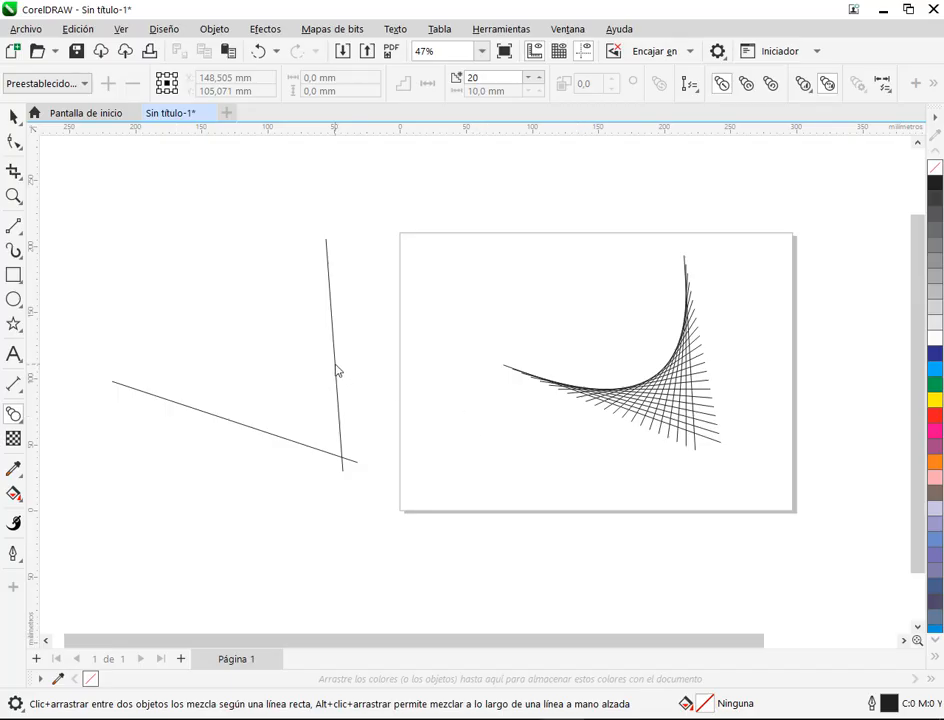
drag(336, 367, 238, 420)
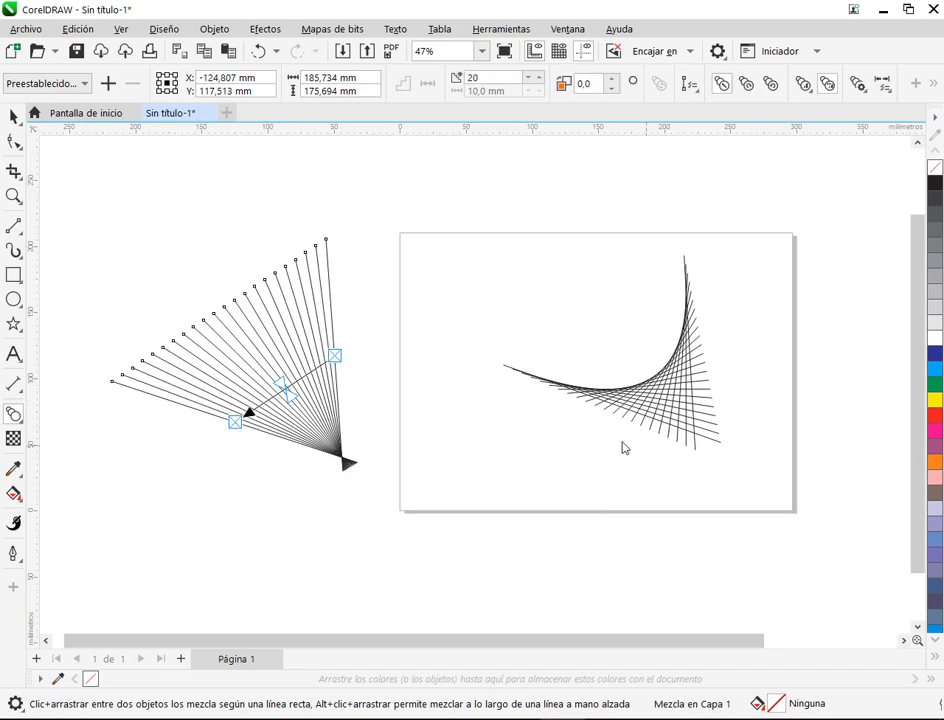
click(14, 117)
click(253, 308)
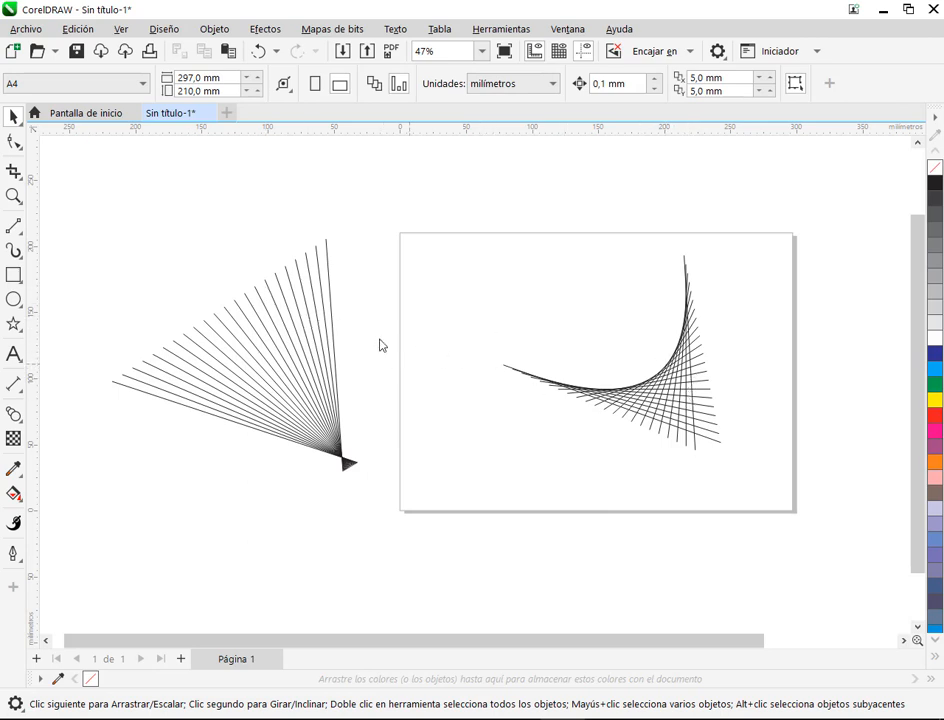
Step: Select both blends and place a copy of them about 198 mm below the originals
scroll(406, 368, down, 1)
scroll(406, 368, down, 1)
drag(144, 242, 718, 519)
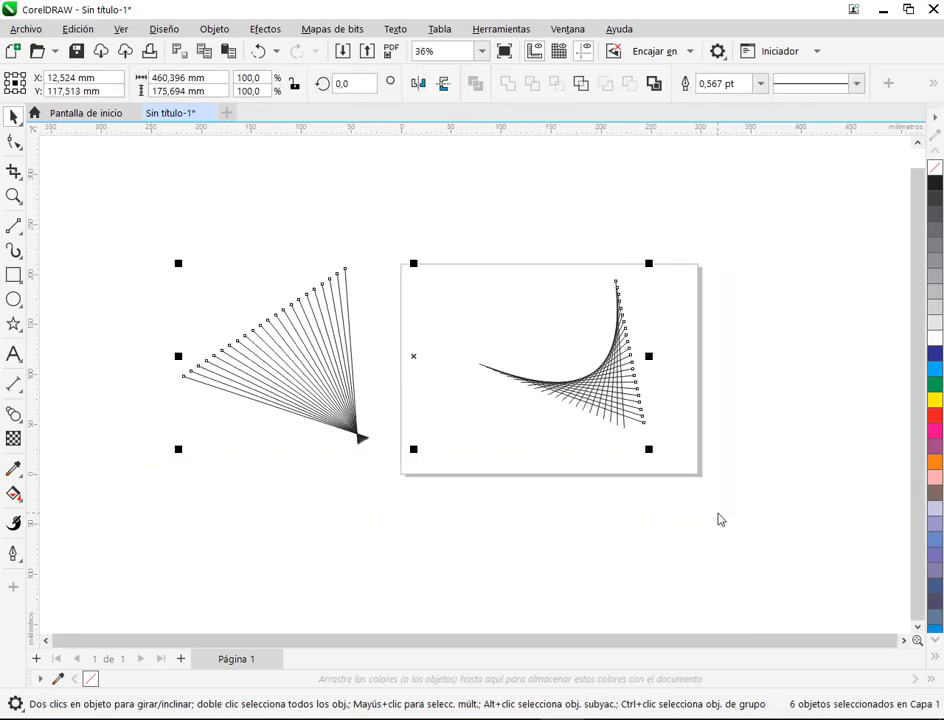
drag(625, 370, 626, 566)
drag(535, 516, 528, 366)
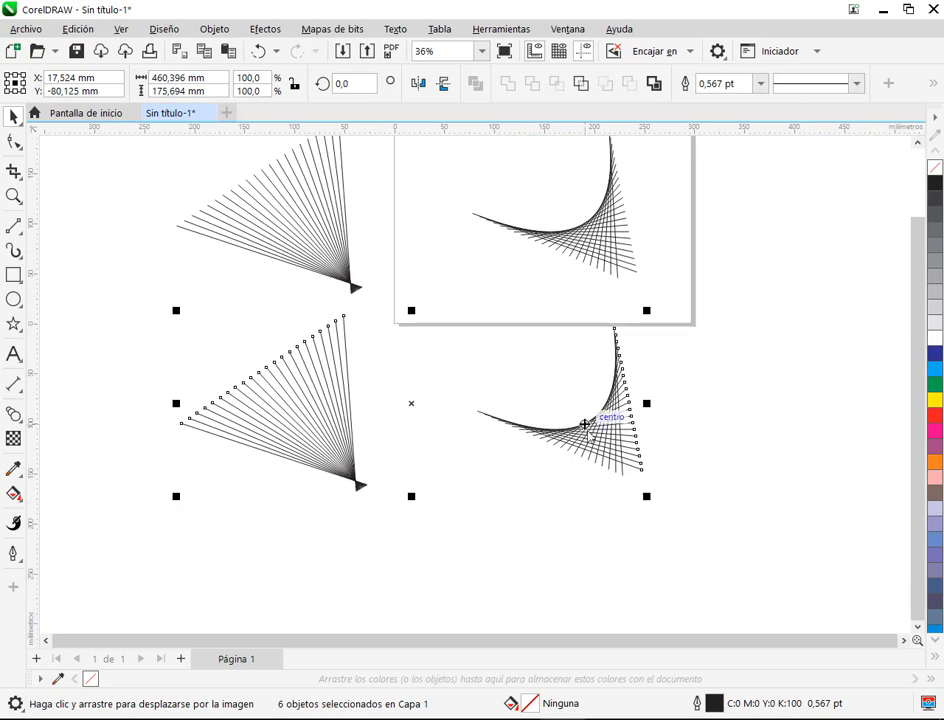
Step: Move the two lower blends slightly down, and clear the blend from the curved one below the page
drag(598, 451, 598, 465)
click(695, 404)
click(622, 426)
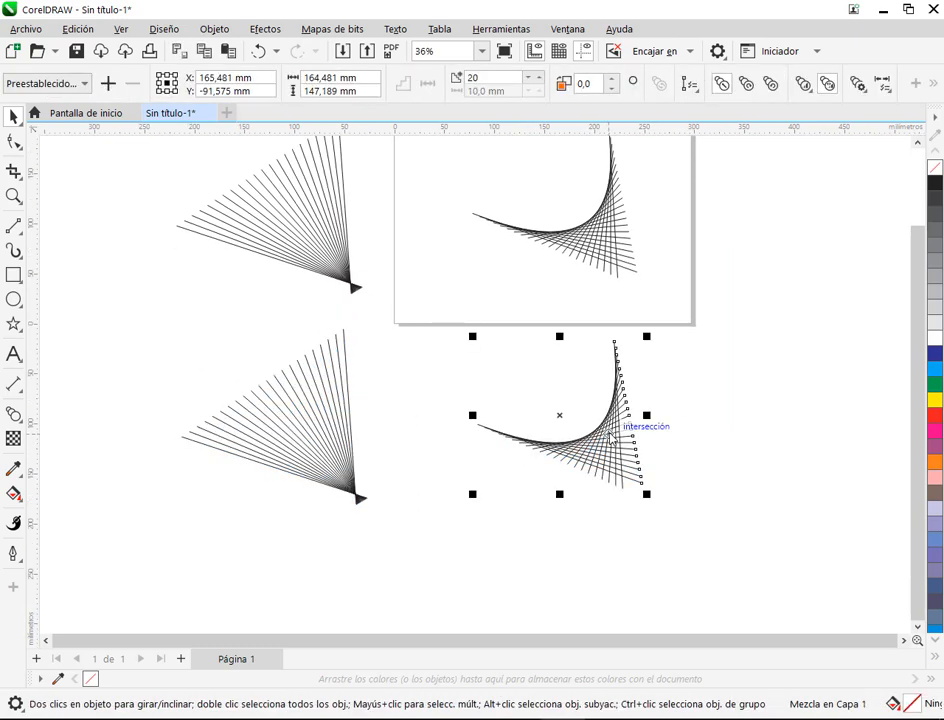
click(935, 84)
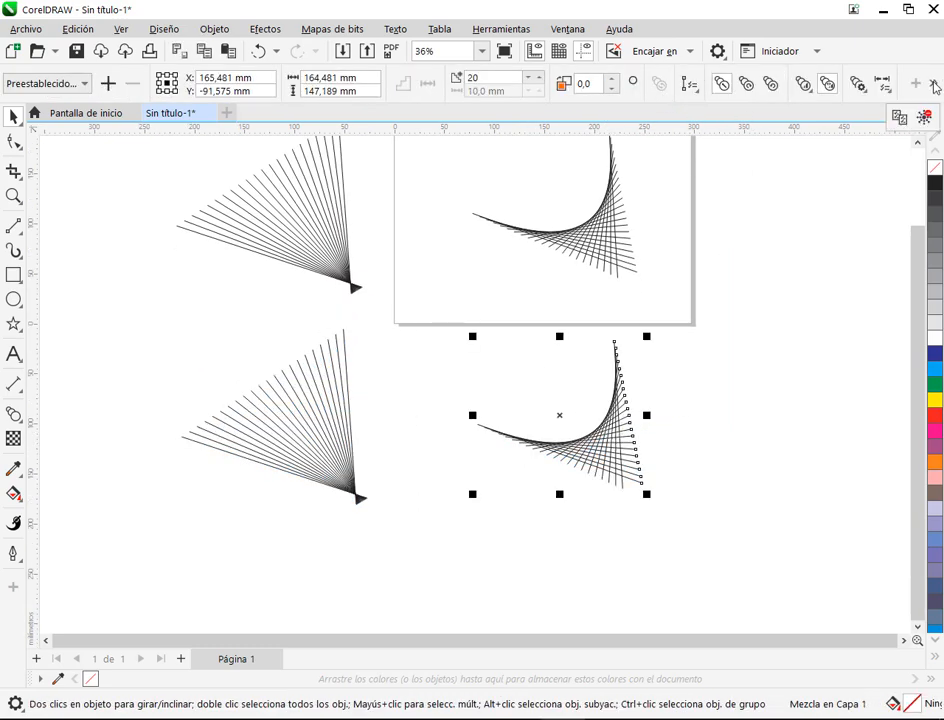
click(748, 445)
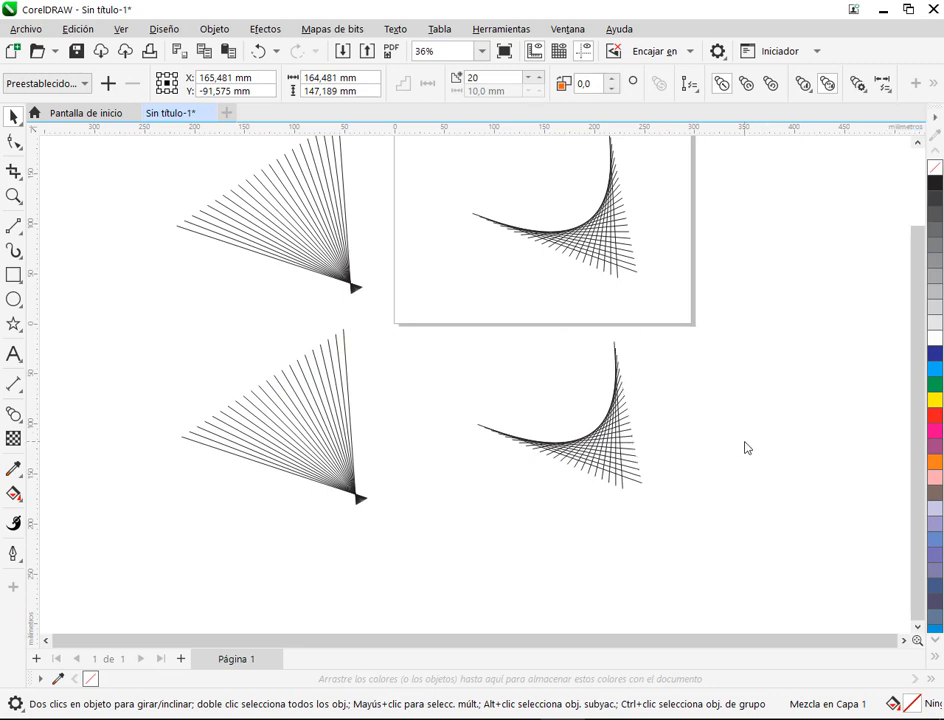
click(607, 456)
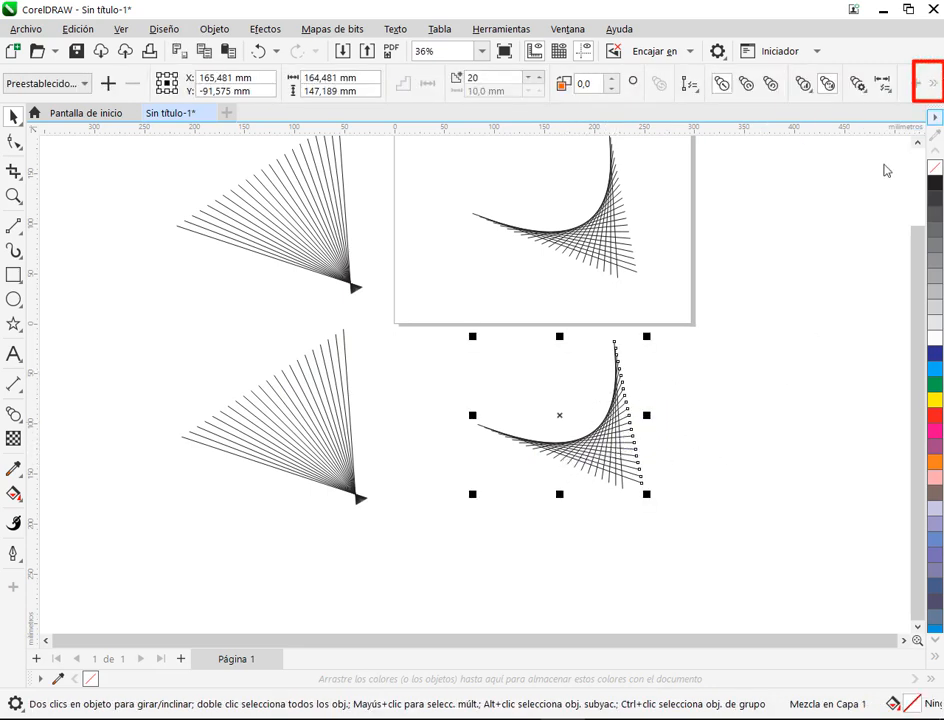
click(930, 83)
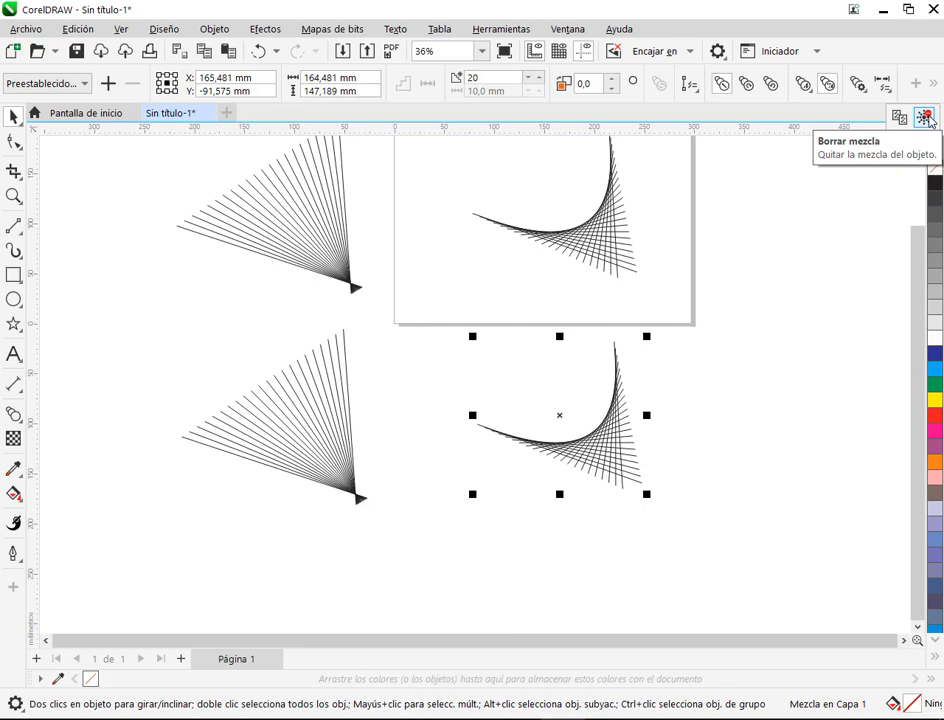
click(928, 120)
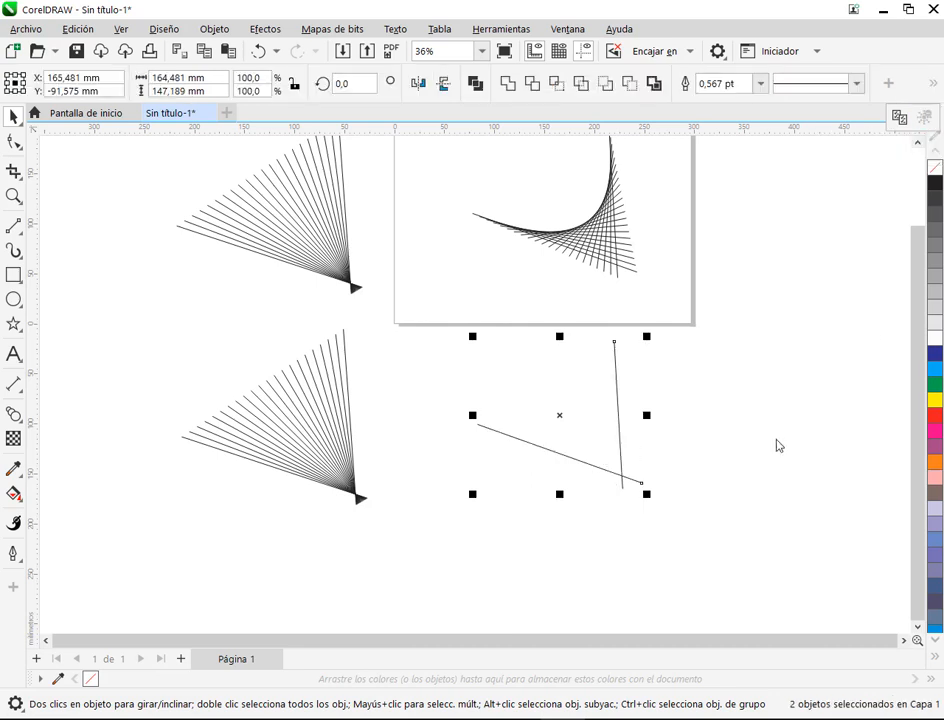
click(688, 468)
Step: Clear the blend from the lower fan-shaped group so only its two original lines remain
click(336, 432)
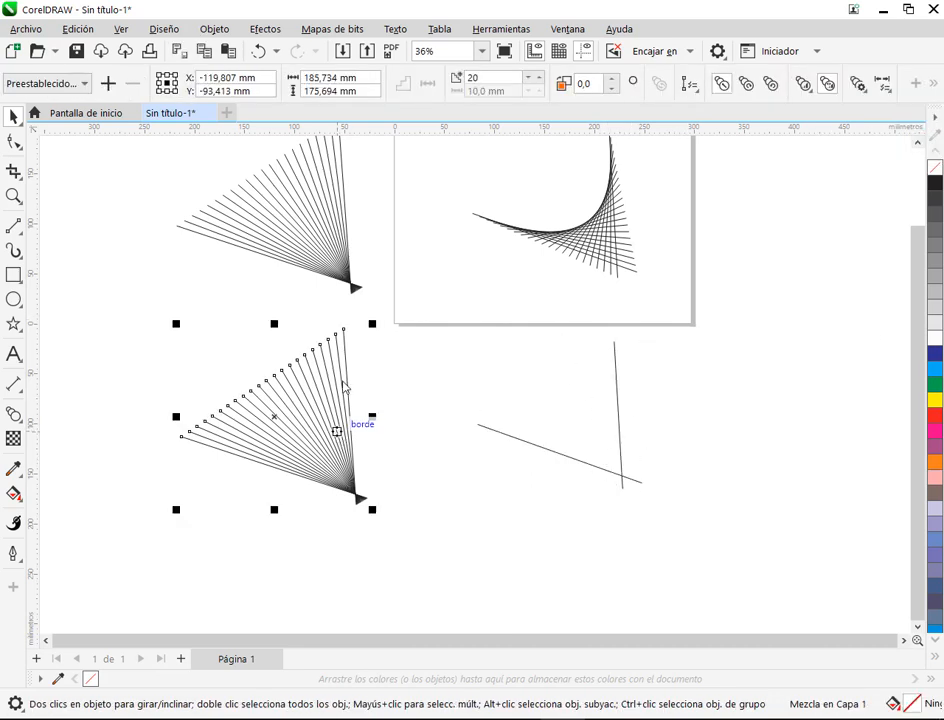
click(215, 29)
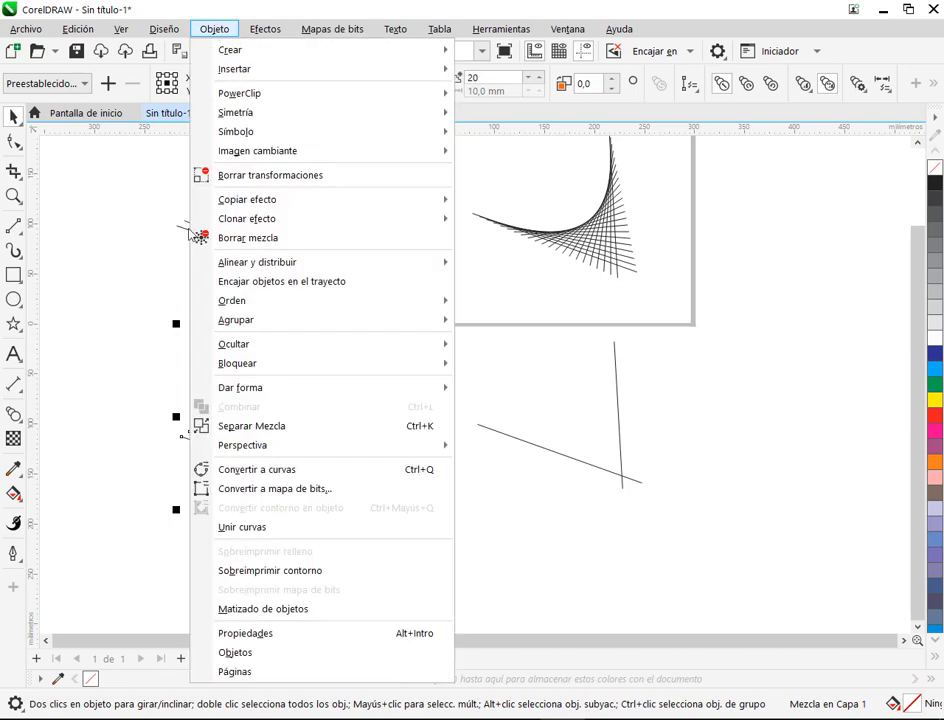
click(297, 238)
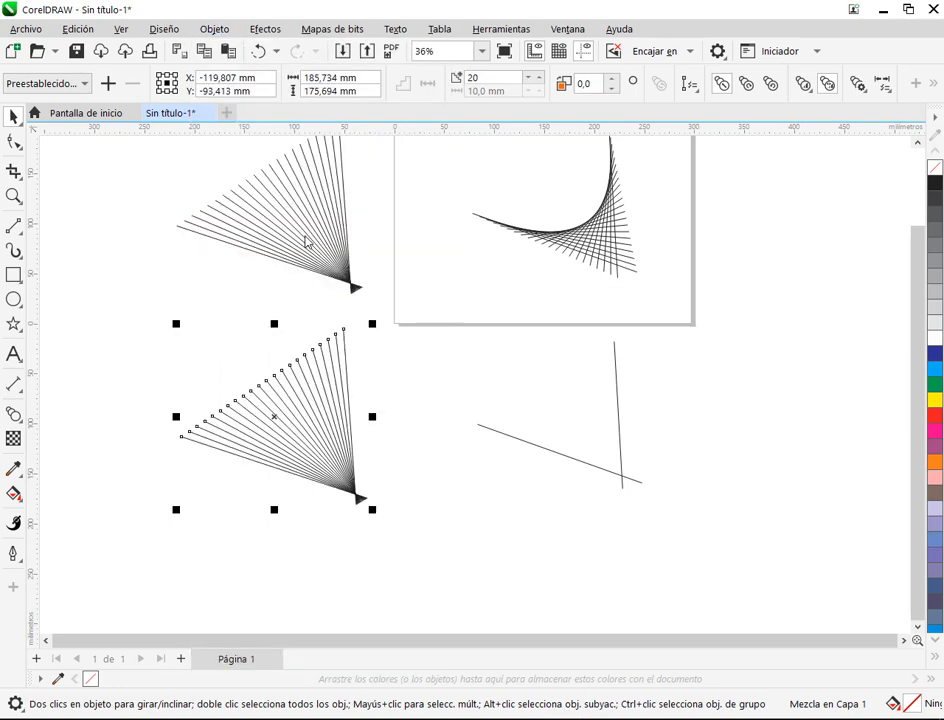
click(215, 29)
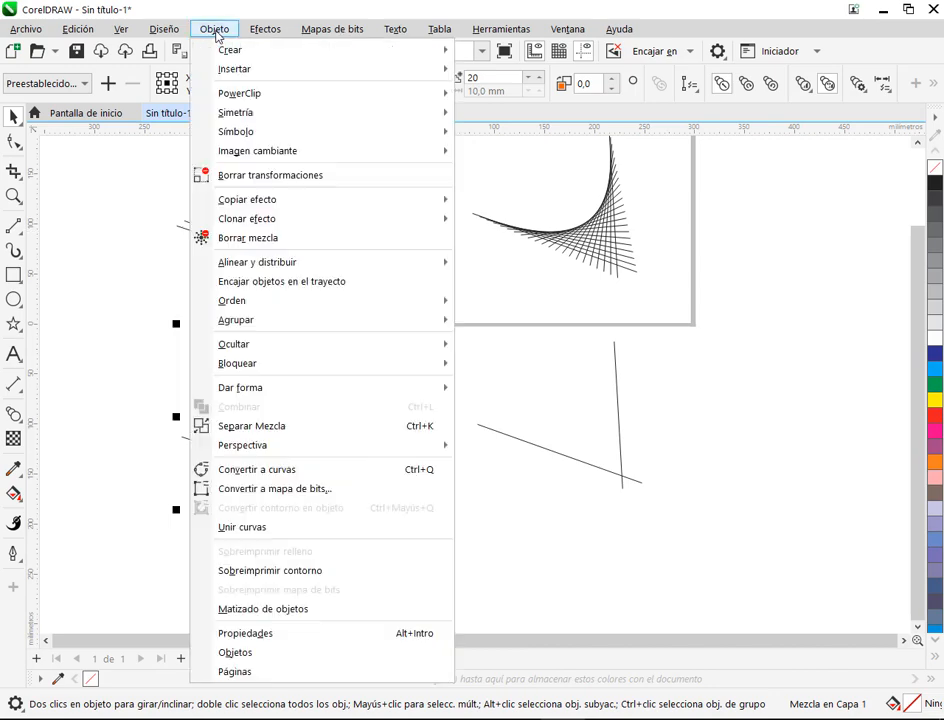
click(215, 237)
click(802, 428)
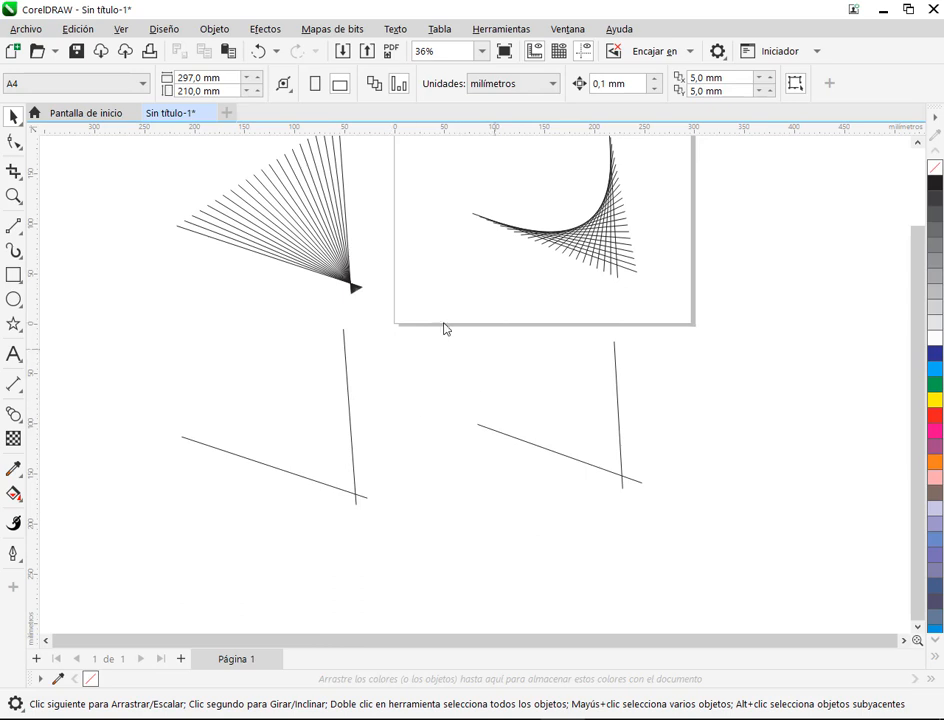
Step: Enlarge the pair of crossing lines below the page to about 119%
drag(457, 325, 693, 529)
click(702, 503)
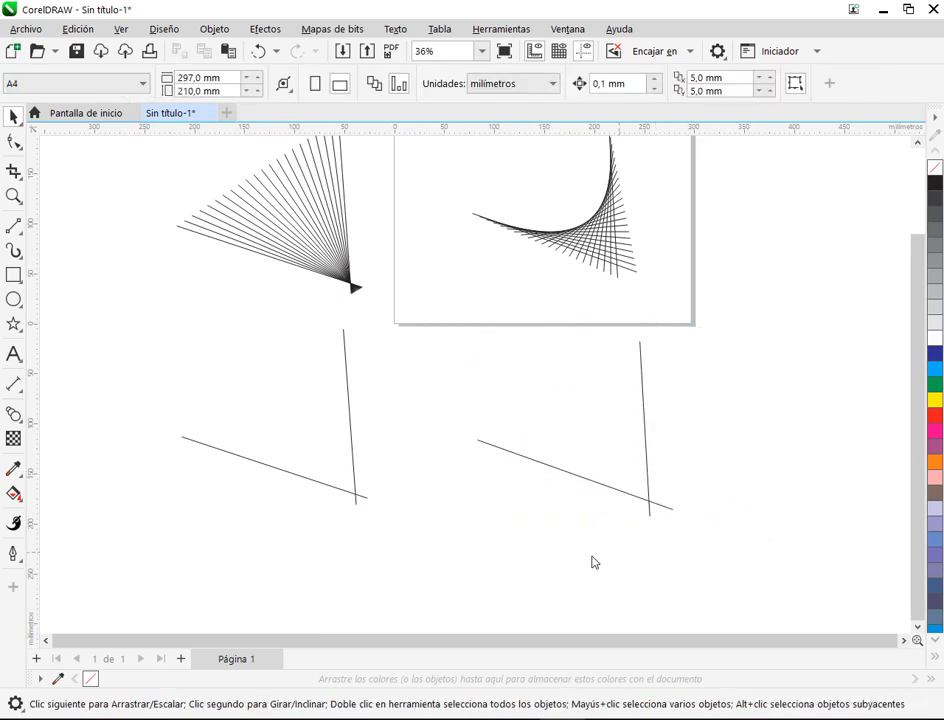
Step: Examine with the Shape tool the node direction of both enlarged lines below the page
scroll(541, 558, up, 1)
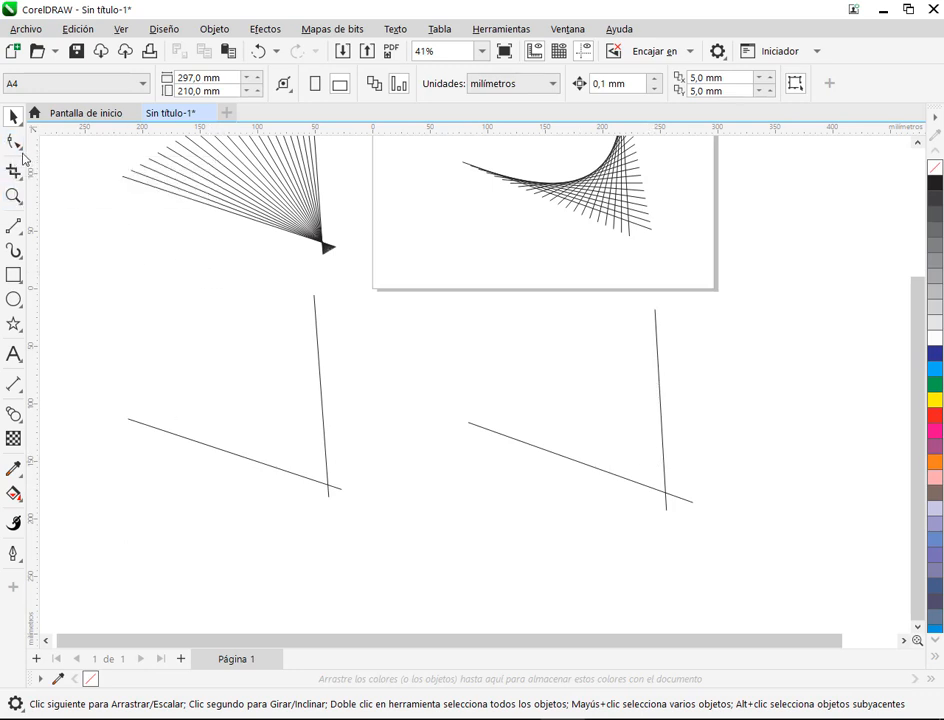
click(14, 142)
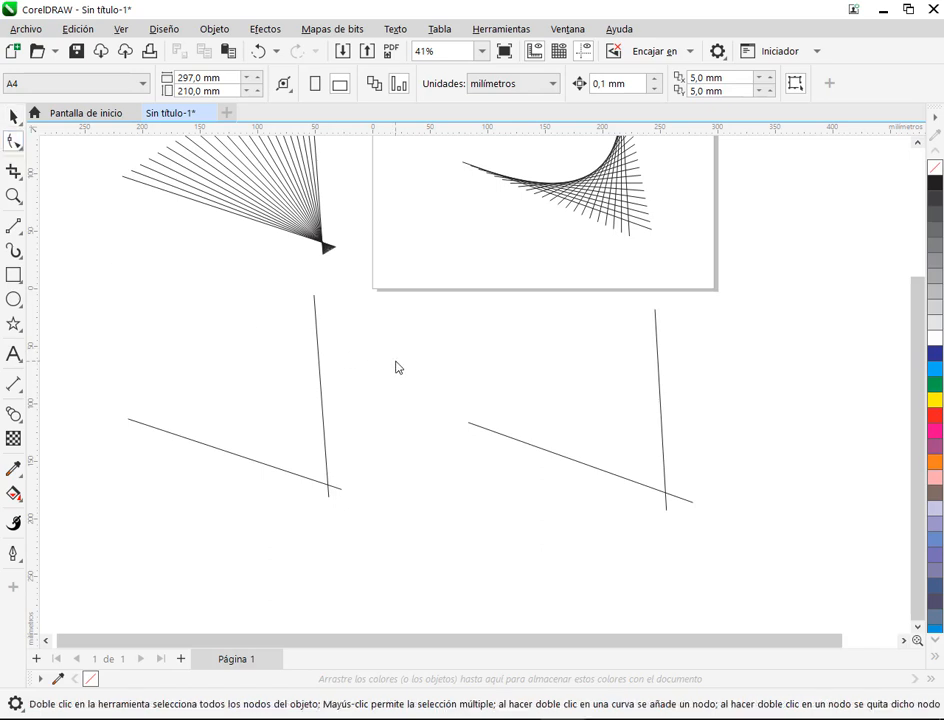
click(659, 362)
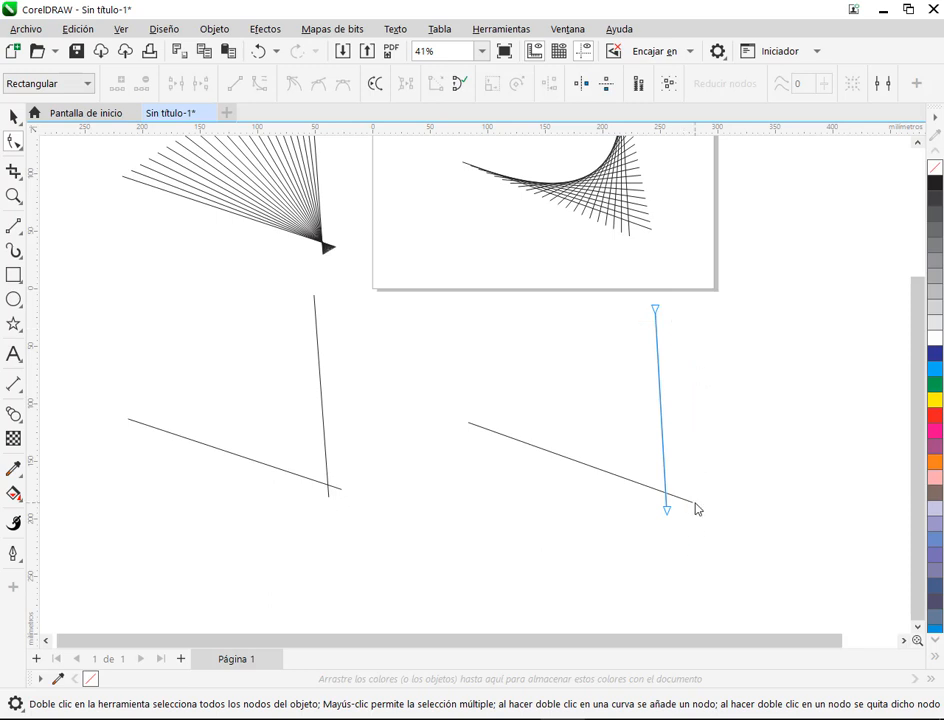
click(619, 481)
mouse_move(693, 528)
mouse_down()
mouse_move(537, 486)
mouse_move(474, 441)
mouse_up()
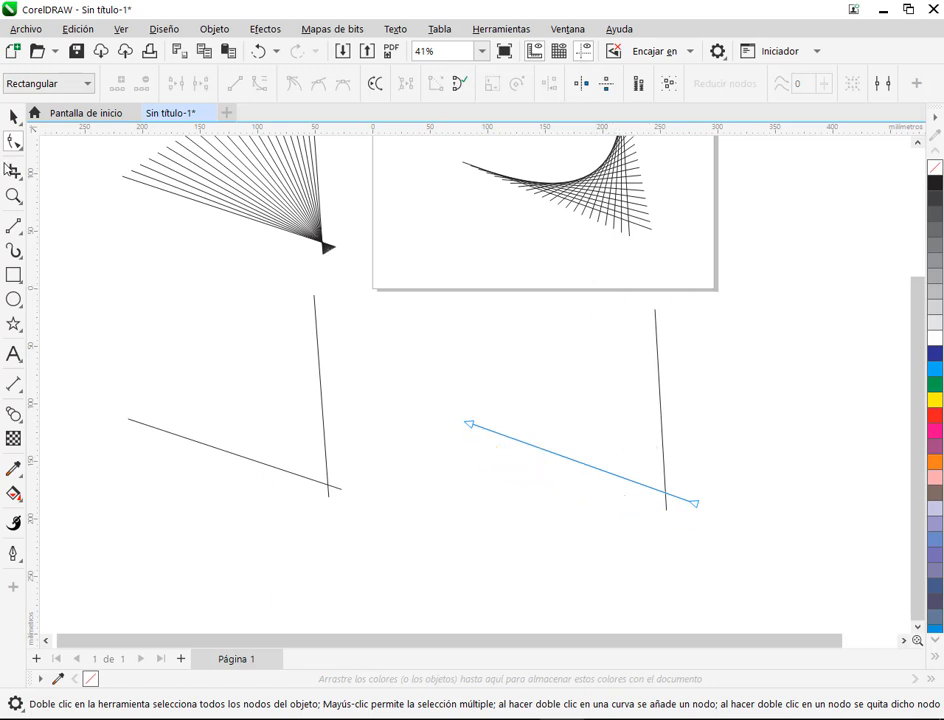
Step: Draw a new crossing pair with 2-Point Line: a downward line about 188 mm tall and one going up-left about 166 mm wide
click(13, 226)
drag(491, 444, 359, 416)
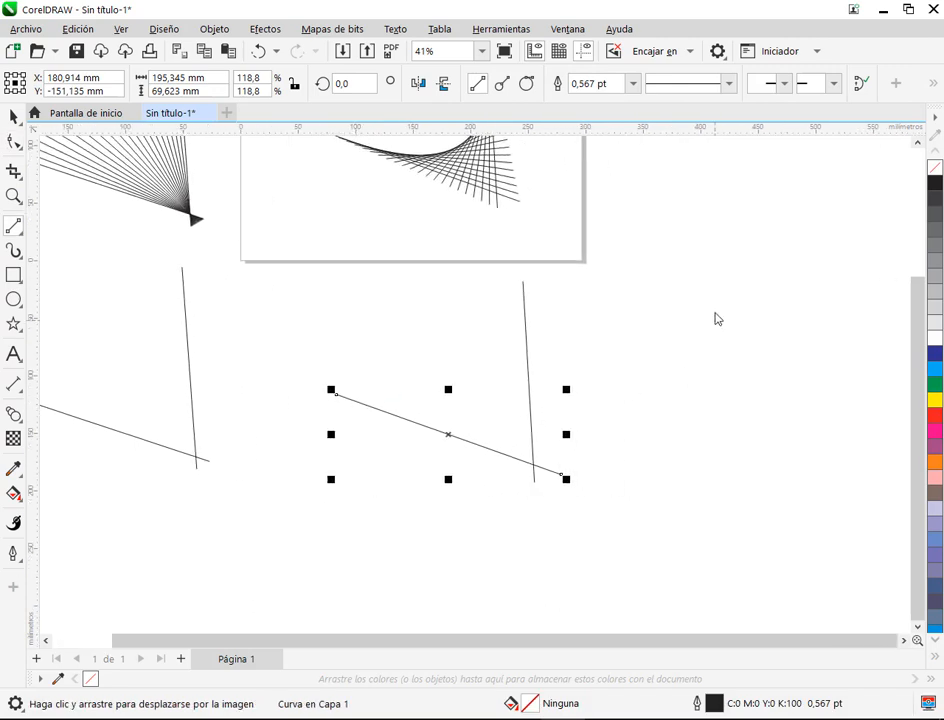
drag(727, 277, 744, 492)
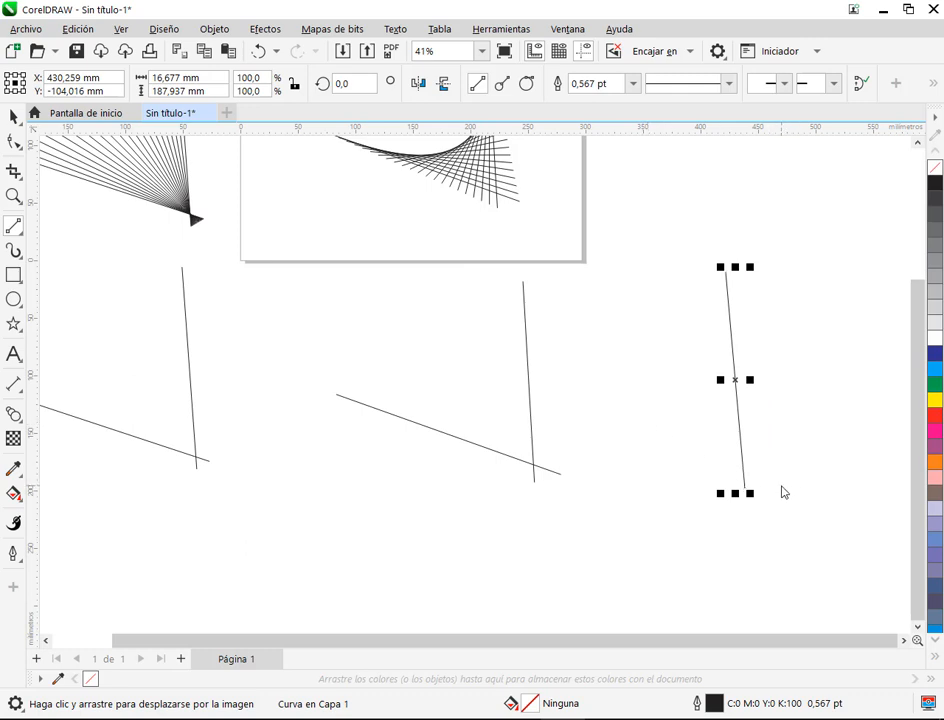
drag(781, 485, 589, 396)
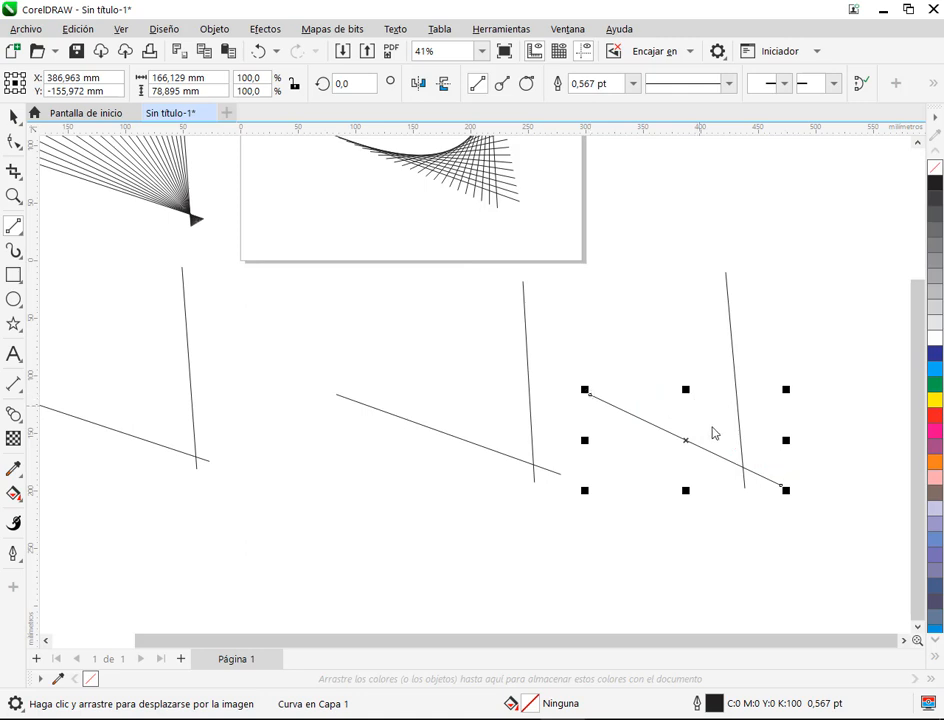
click(652, 507)
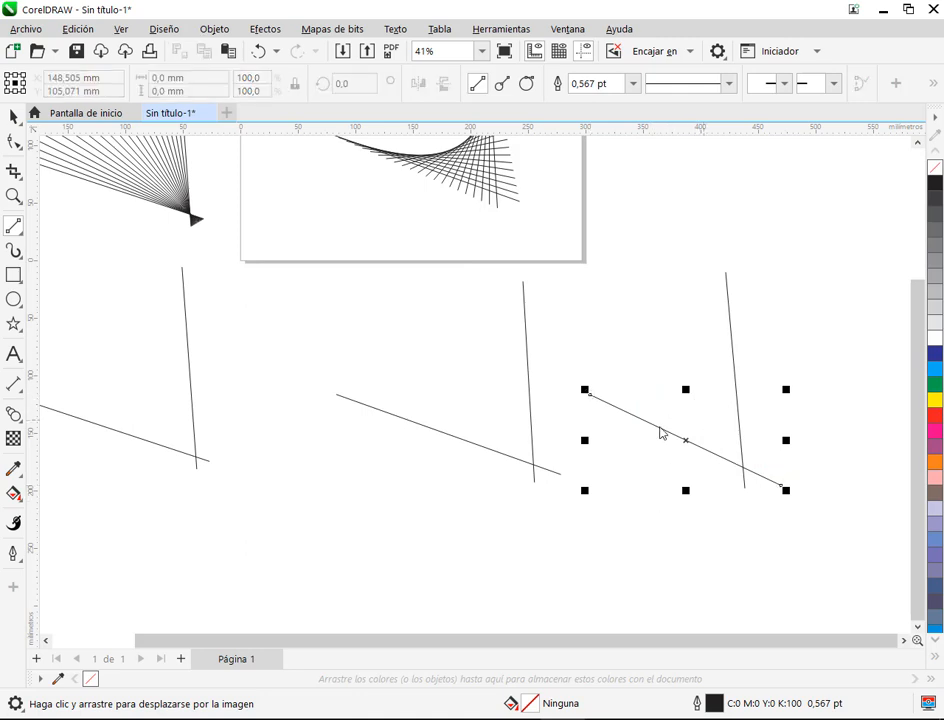
Step: Examine with the Shape tool the direction of both lines in the leftmost pair, and compare with the two blends above
click(14, 142)
drag(357, 394, 676, 412)
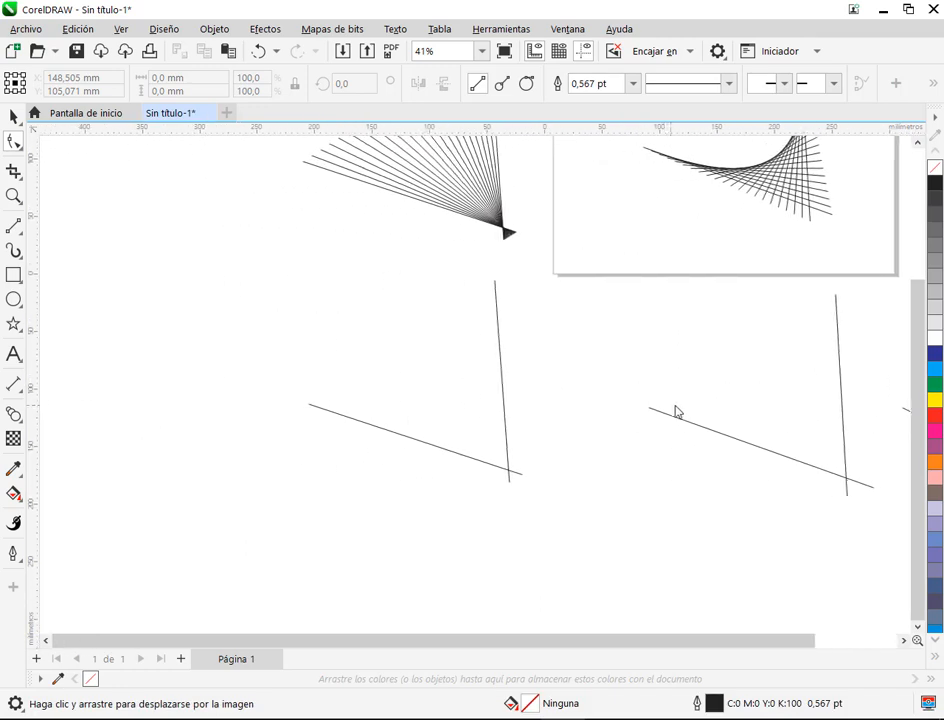
drag(517, 322, 489, 359)
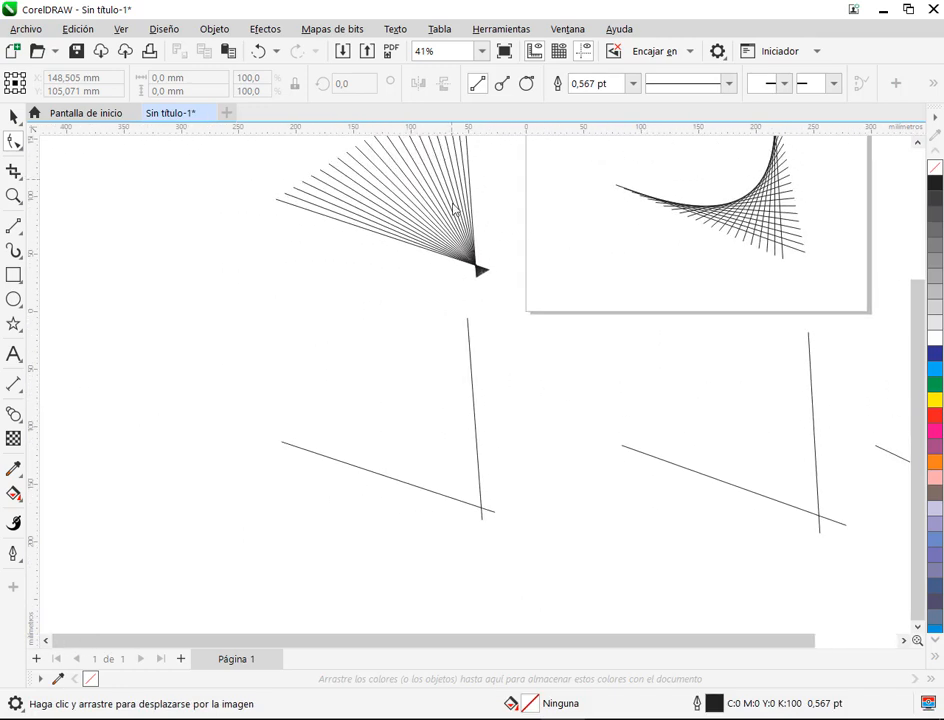
click(476, 413)
drag(477, 315, 505, 533)
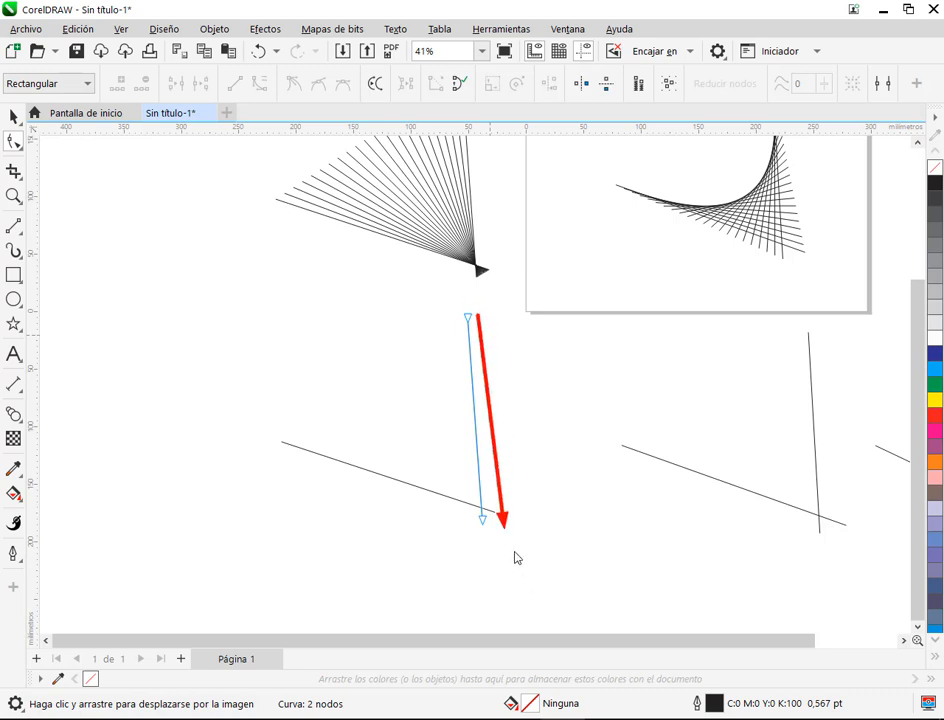
key(Escape)
click(445, 501)
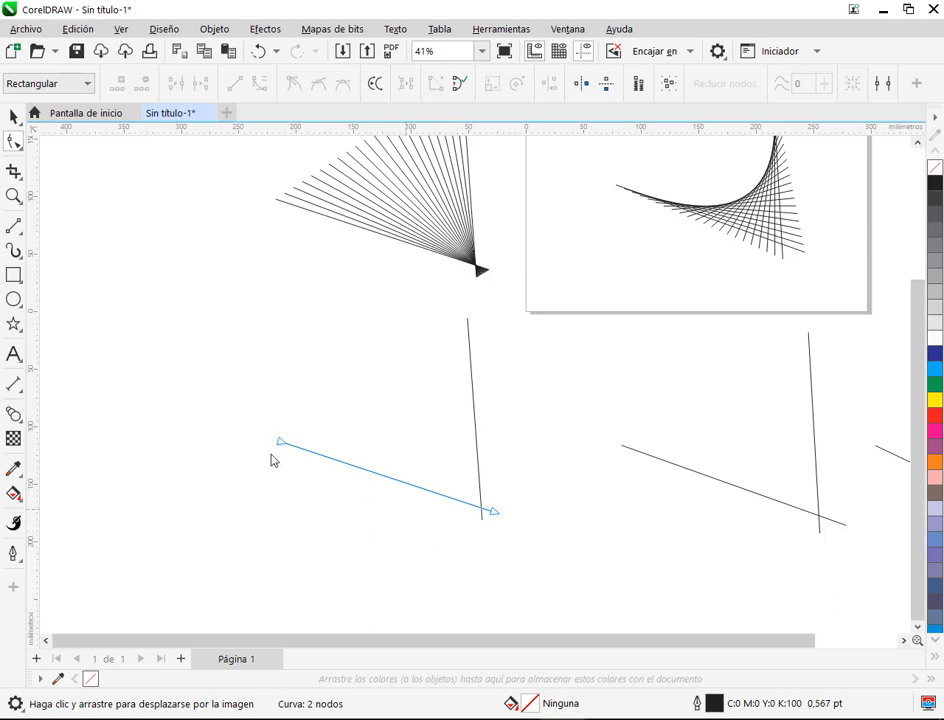
mouse_move(276, 456)
mouse_down()
mouse_move(377, 501)
mouse_move(507, 532)
mouse_up()
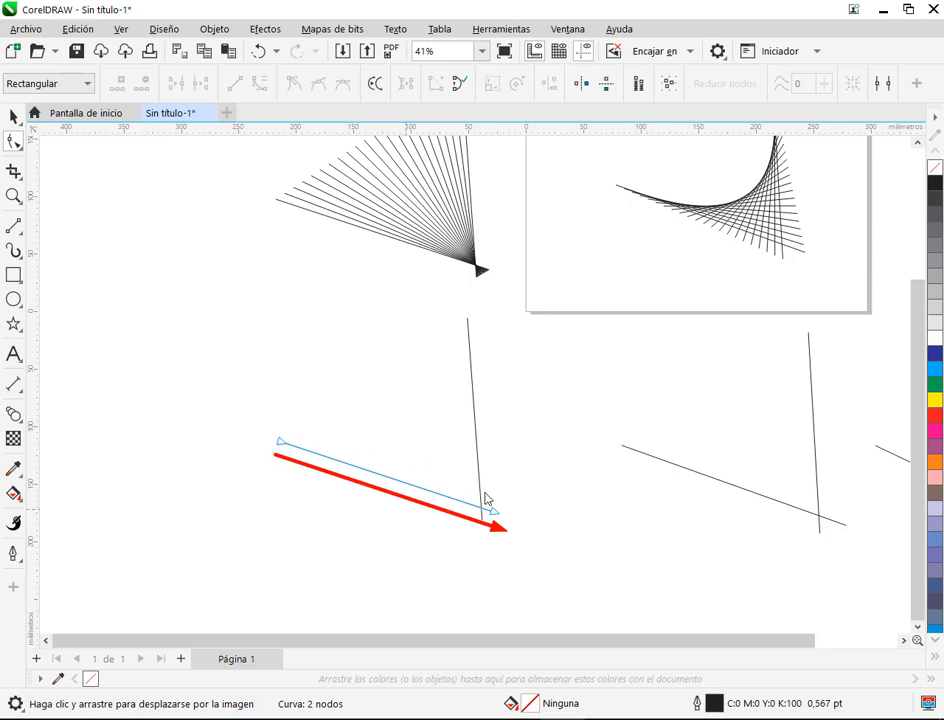
scroll(493, 466, down, 1)
drag(503, 458, 468, 489)
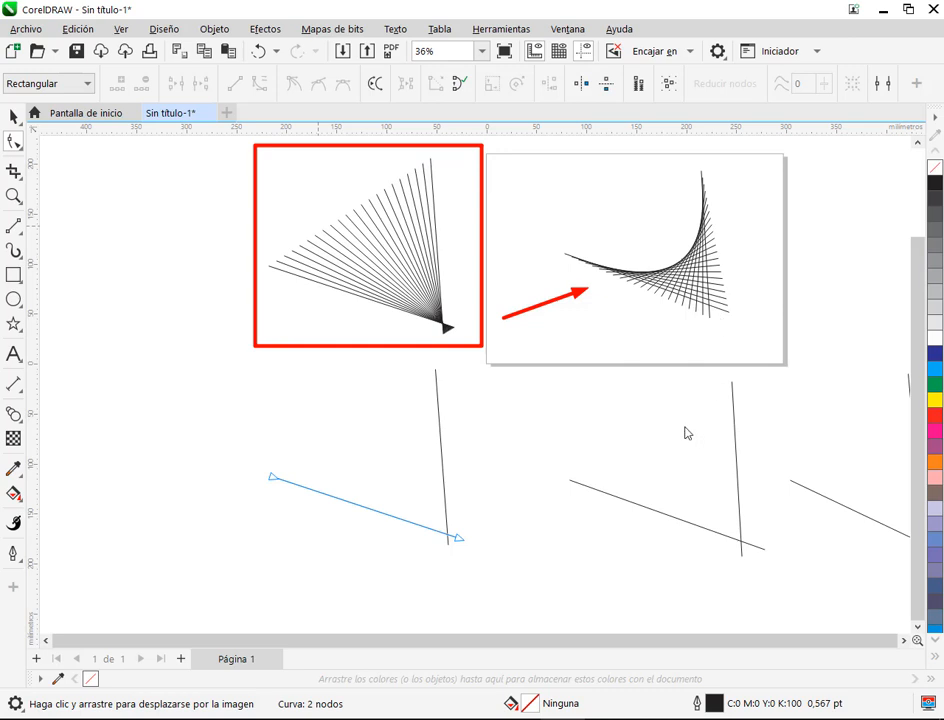
Step: Reverse the direction of the slanted line in the leftmost pair
scroll(452, 595, up, 1)
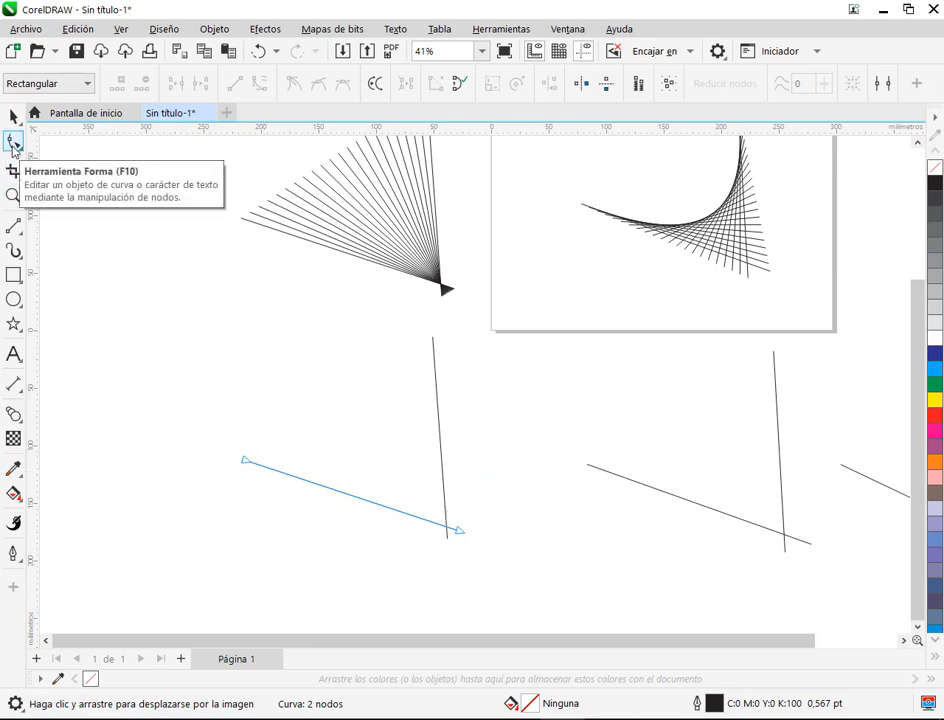
click(439, 442)
click(361, 499)
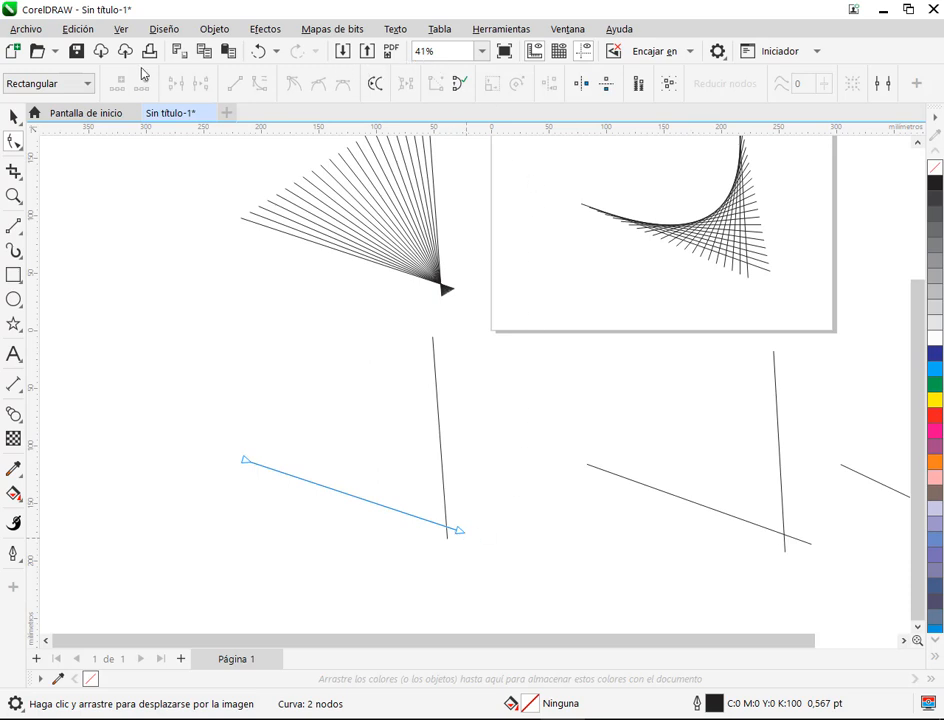
drag(109, 64, 898, 102)
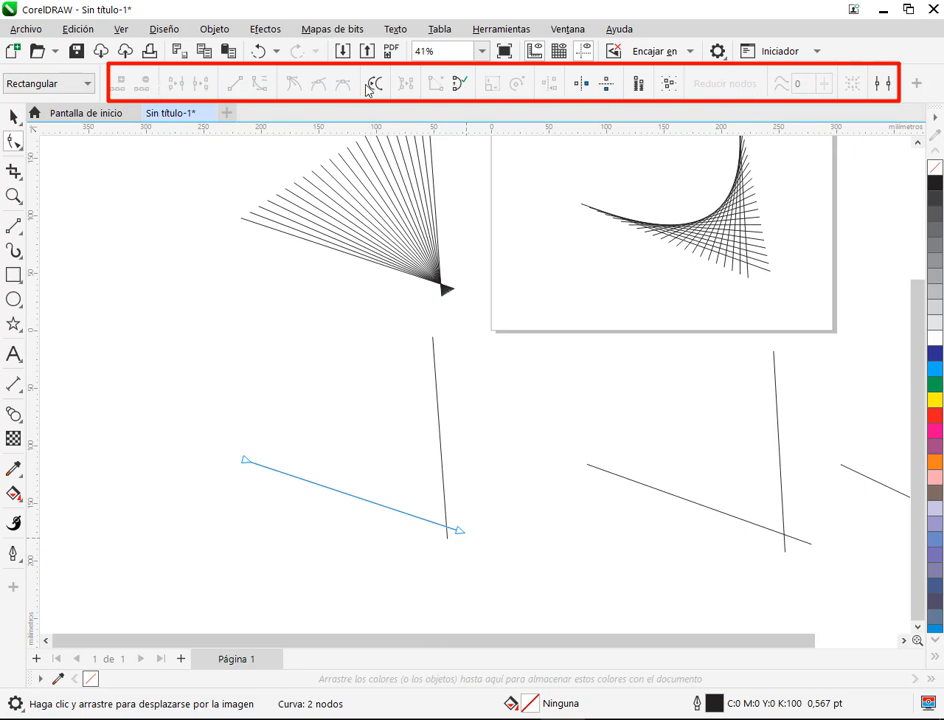
mouse_move(358, 67)
mouse_down()
mouse_move(374, 100)
mouse_move(390, 100)
mouse_up()
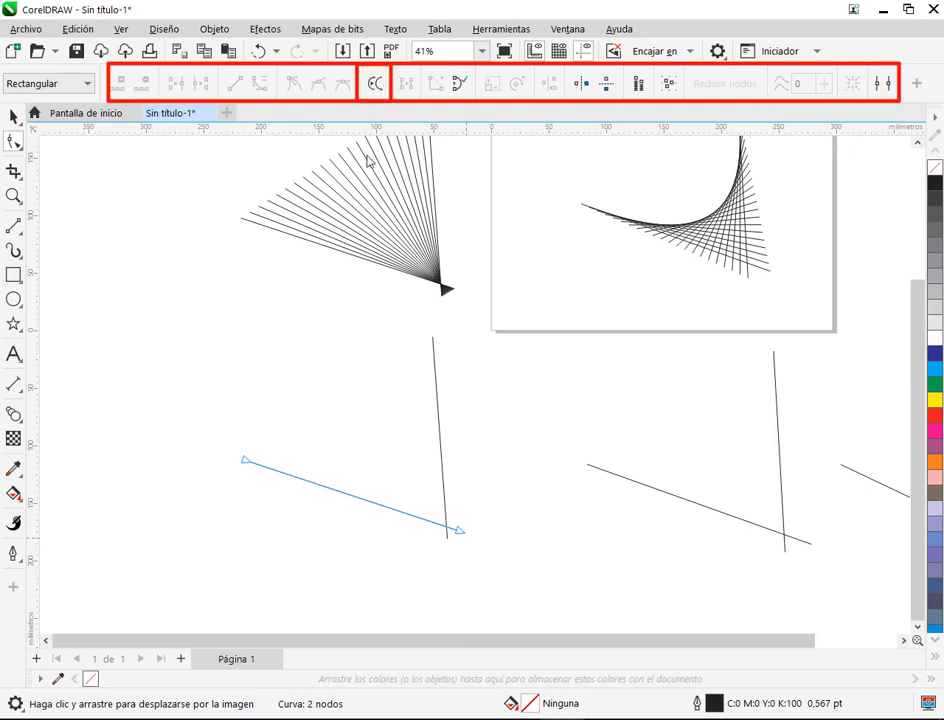
drag(368, 160, 372, 102)
key(Escape)
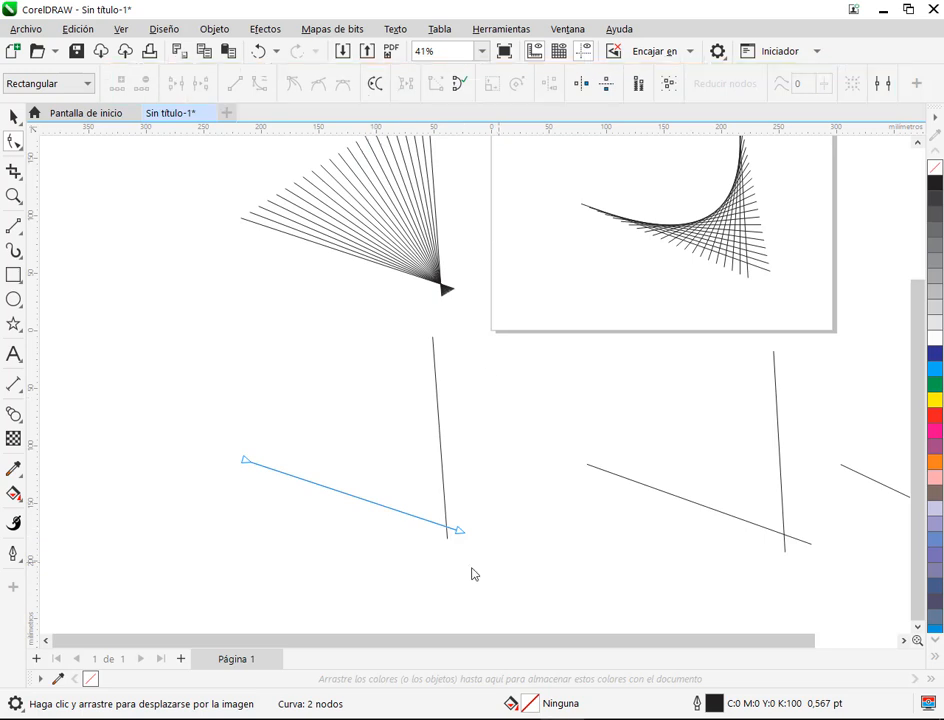
mouse_move(237, 476)
mouse_down()
mouse_move(480, 564)
mouse_move(459, 553)
mouse_up()
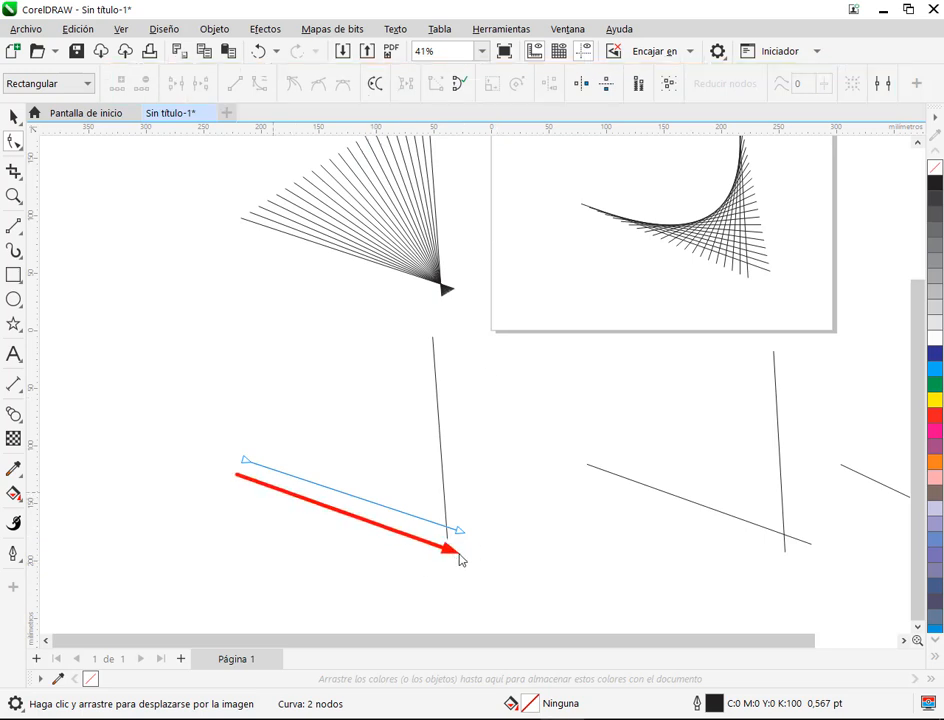
key(Escape)
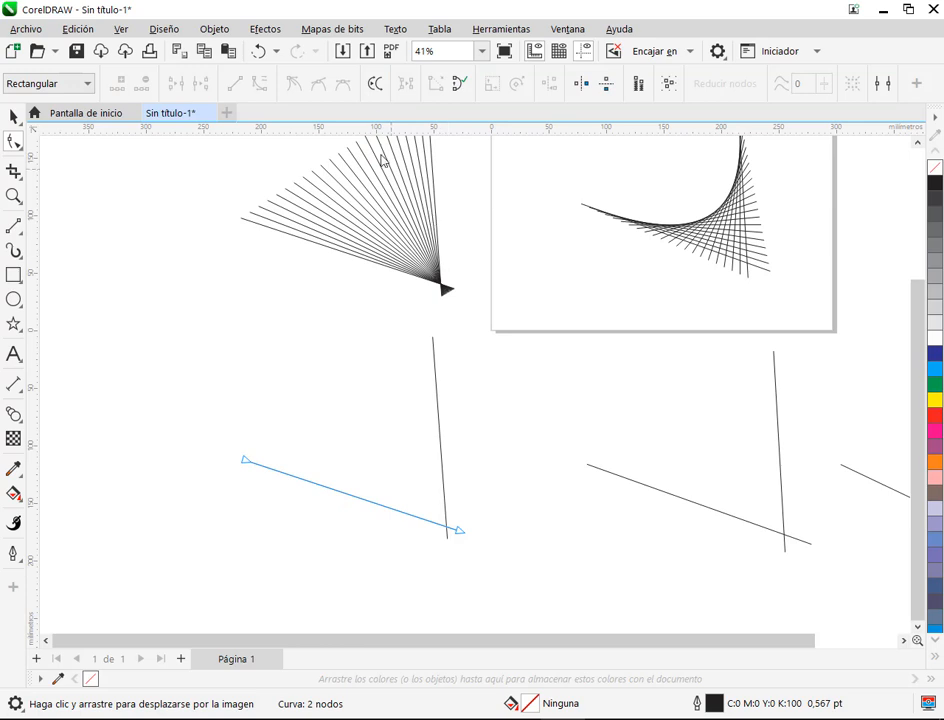
click(375, 86)
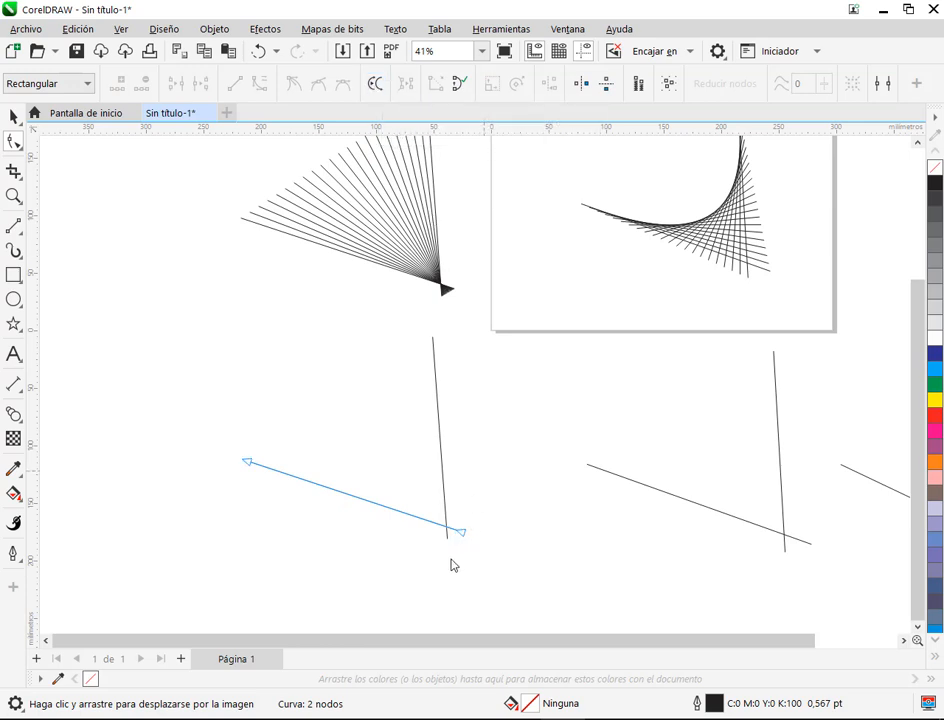
mouse_move(457, 568)
mouse_down()
mouse_move(312, 541)
mouse_move(228, 491)
mouse_move(262, 472)
mouse_up()
click(12, 116)
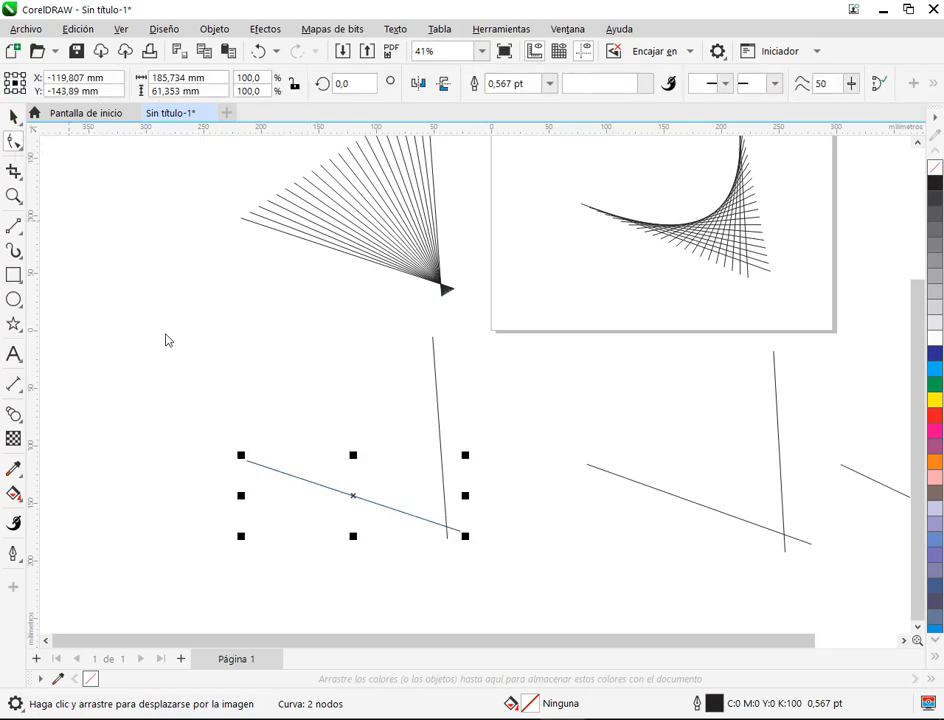
Step: Blend the two lines of the leftmost crossing pair below the fan-shaped blend, using 20 steps
click(450, 424)
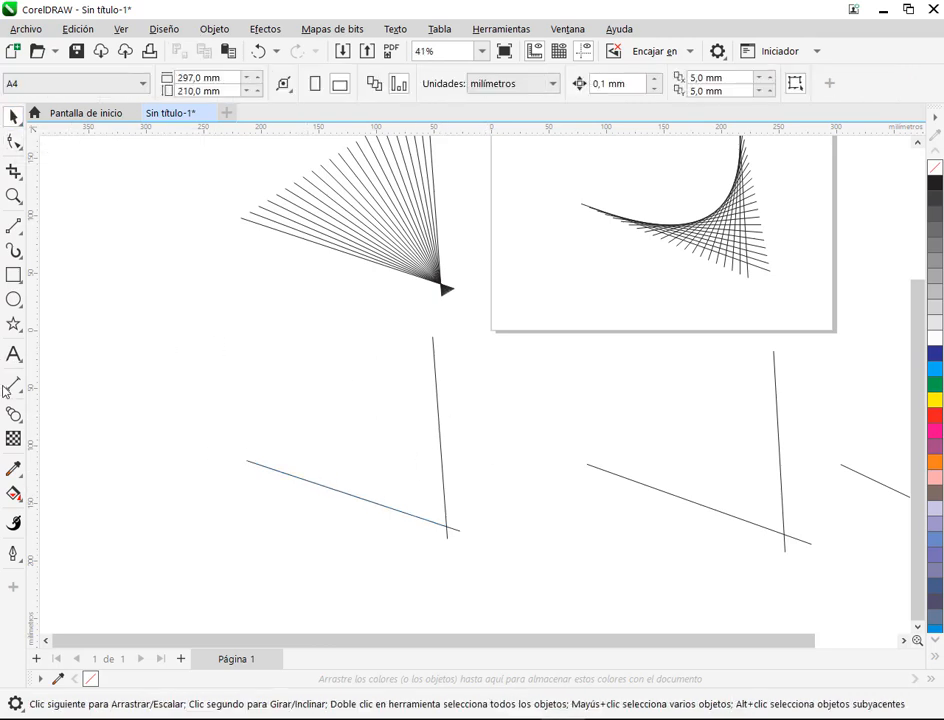
click(13, 415)
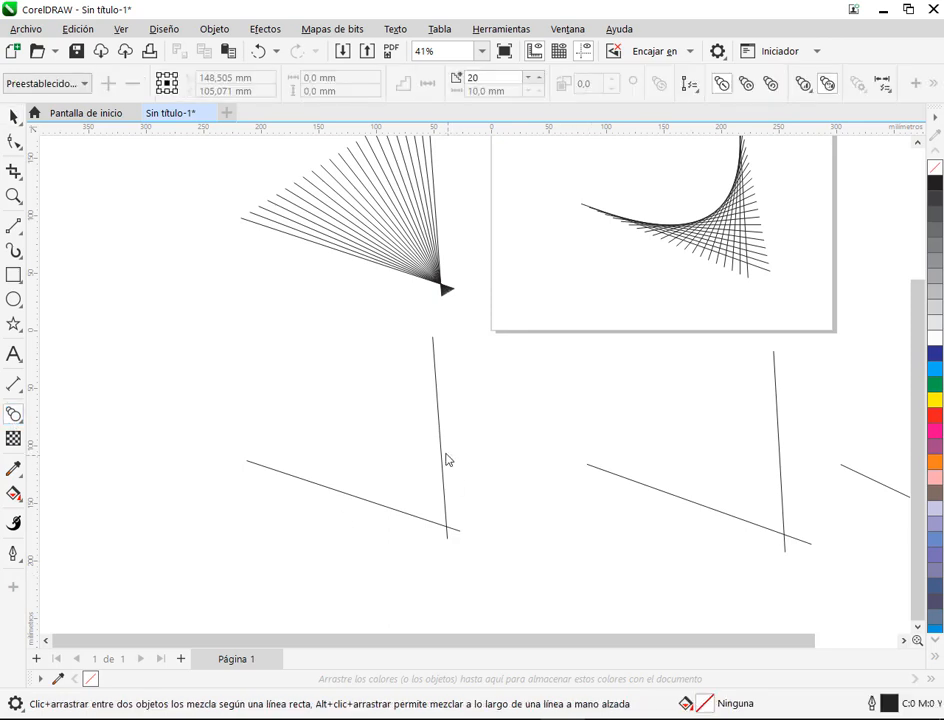
drag(441, 454, 369, 508)
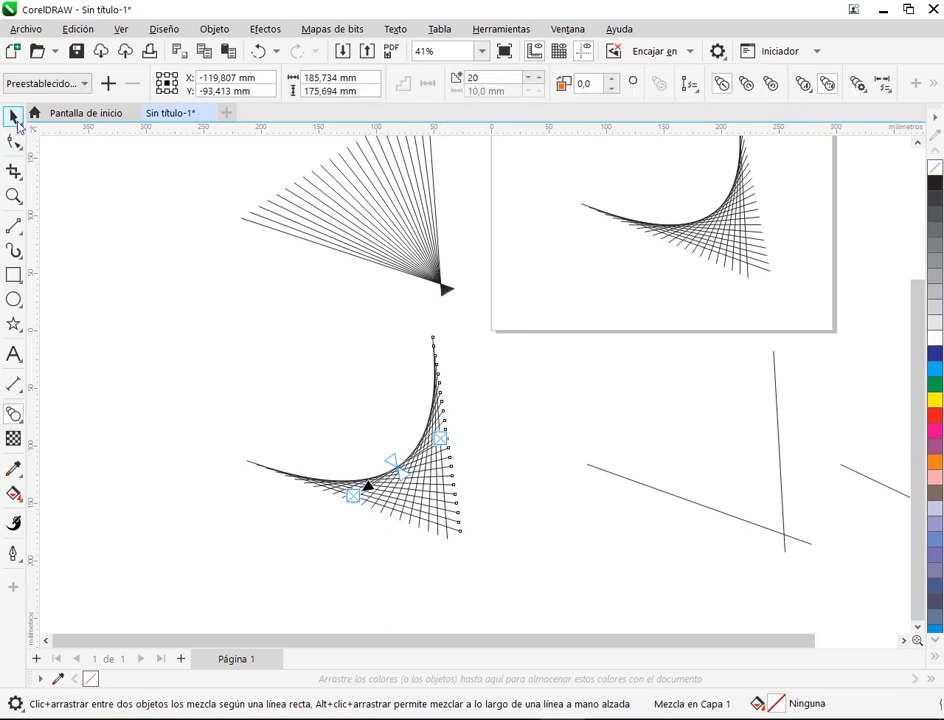
click(13, 117)
click(237, 370)
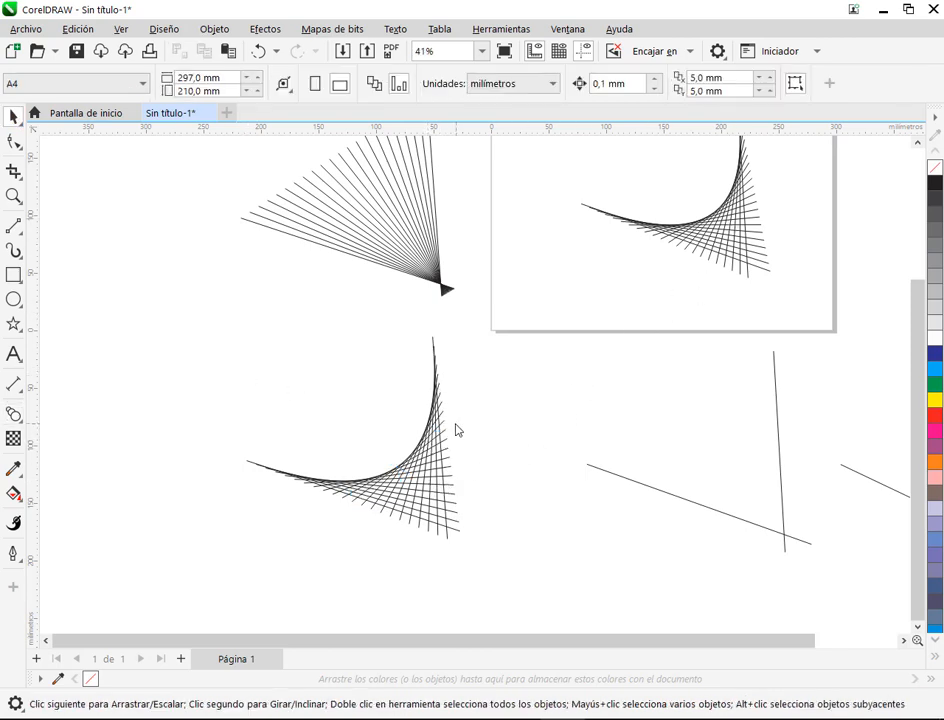
Step: Delete the unblended crossing lines below the page and the two blends beside the page, keeping only the blend on the page
scroll(452, 428, down, 1)
drag(530, 492, 393, 497)
drag(712, 336, 338, 542)
key(Delete)
drag(105, 186, 377, 596)
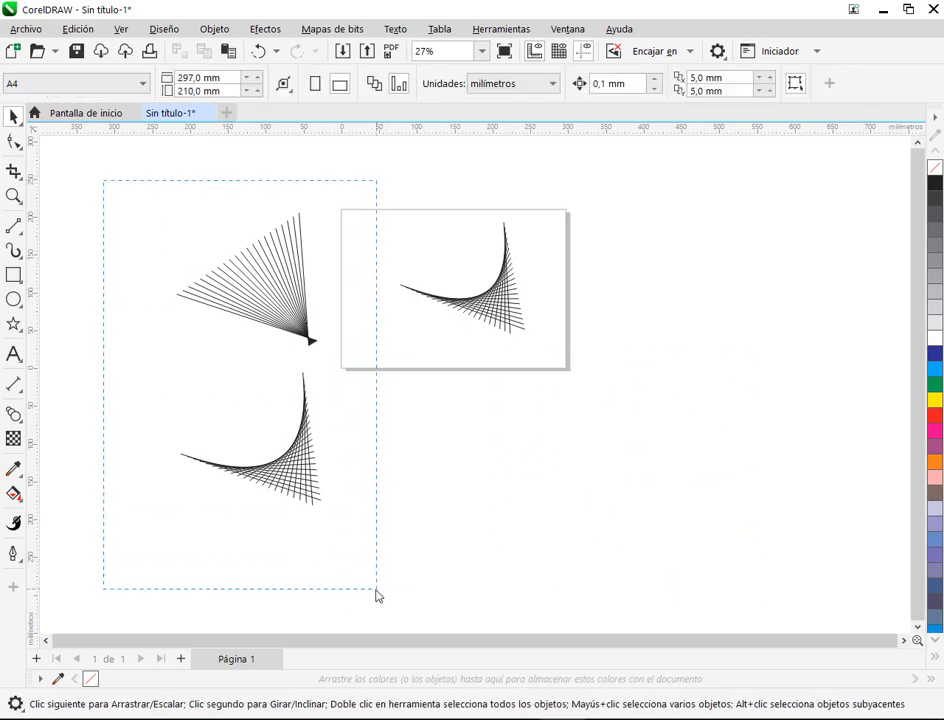
key(Delete)
Step: Enlarge the remaining blend so it fills most of the page, about 200 mm wide and 180 mm tall
scroll(480, 270, up, 2)
drag(519, 335, 452, 322)
mouse_move(515, 415)
mouse_down()
mouse_move(598, 451)
mouse_move(563, 453)
mouse_move(516, 405)
mouse_move(516, 413)
mouse_up()
click(798, 330)
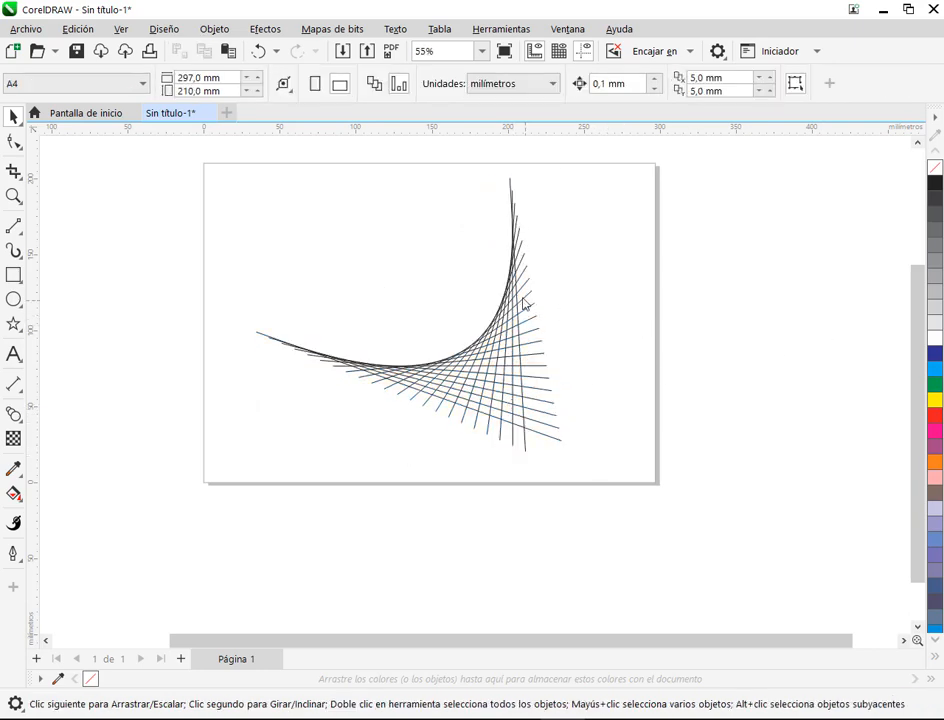
Step: Compare the enlarged blend with the reference figure on page 225 of MANUAL COREL.pdf, noting the line directions and the spheres
scroll(505, 300, up, 3)
scroll(505, 350, down, 1)
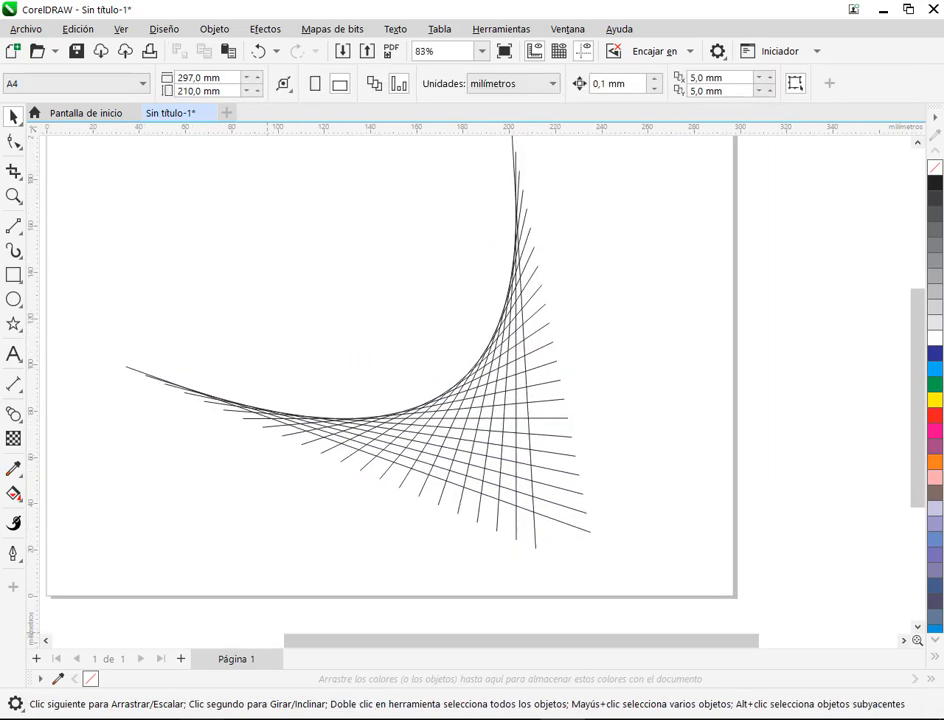
key(alt+Tab)
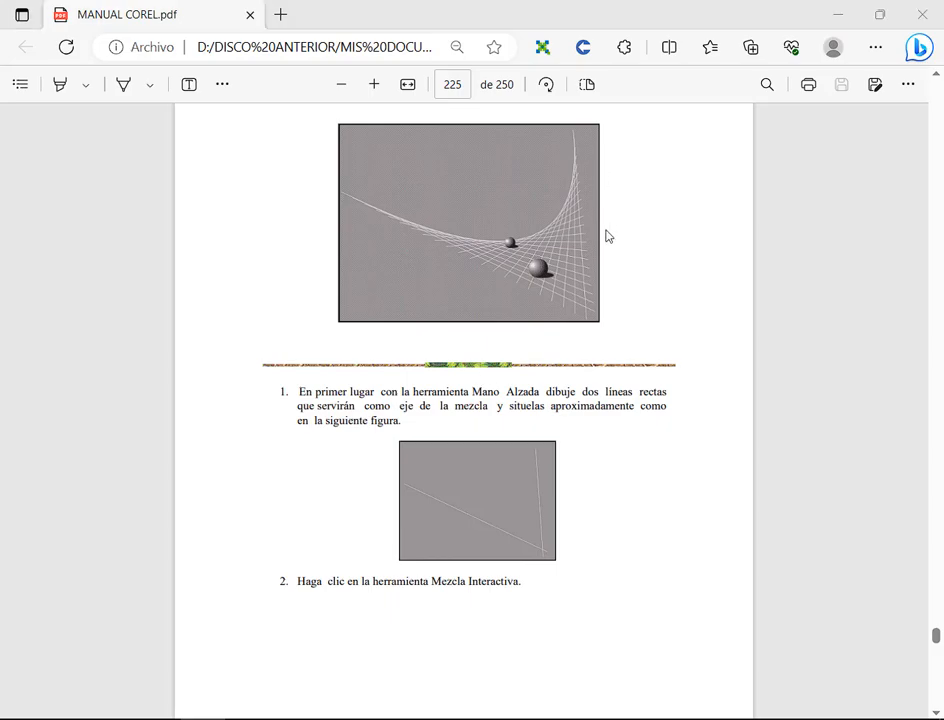
key(alt+Tab)
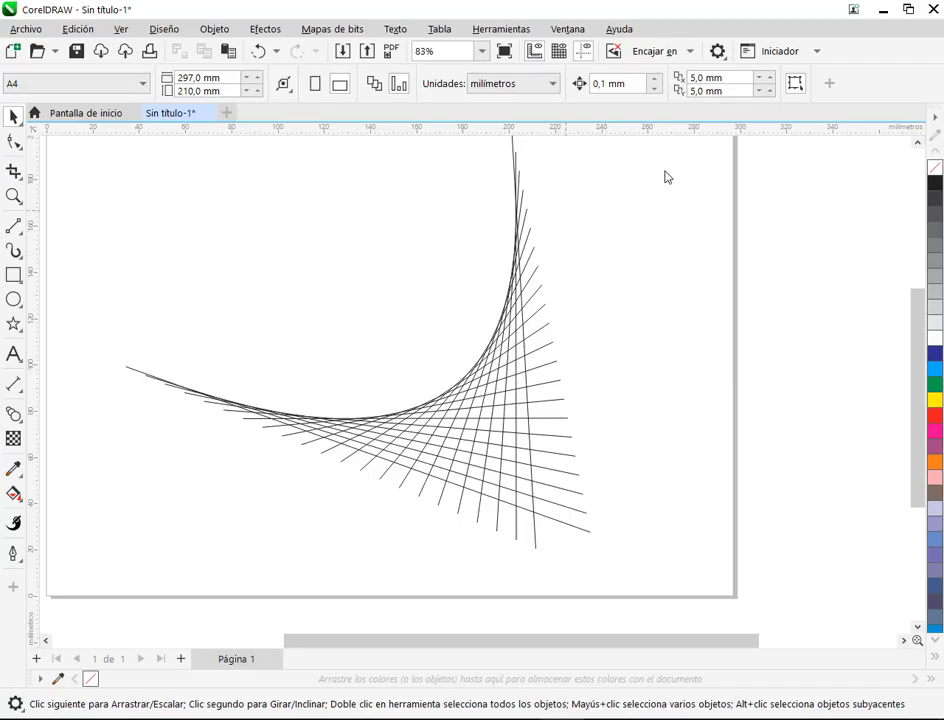
mouse_move(691, 448)
mouse_down()
mouse_move(693, 488)
mouse_move(475, 317)
mouse_up()
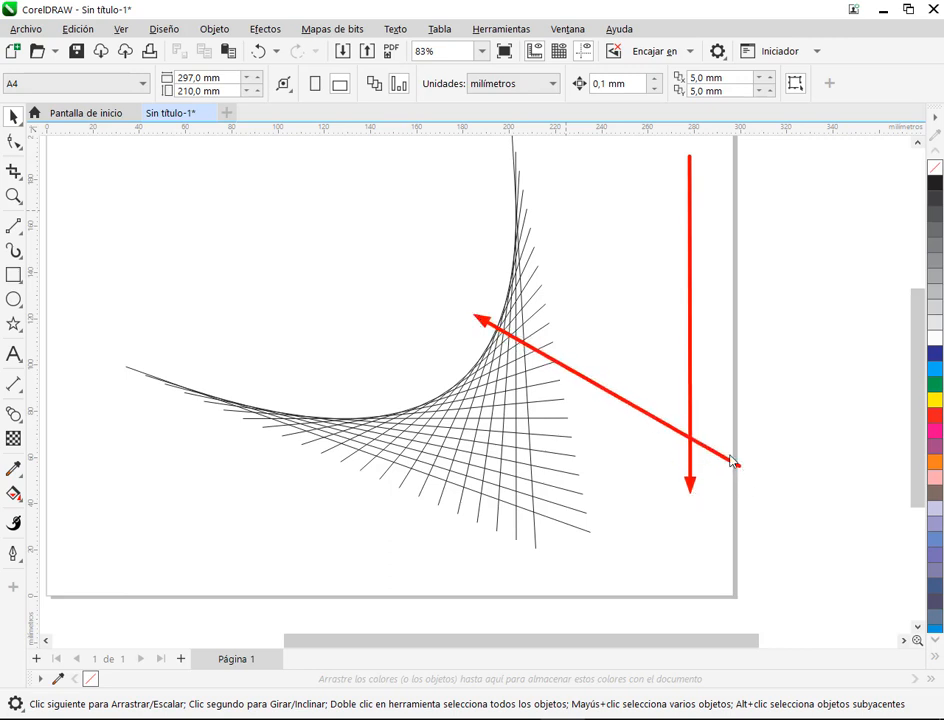
key(Escape)
drag(642, 418, 715, 462)
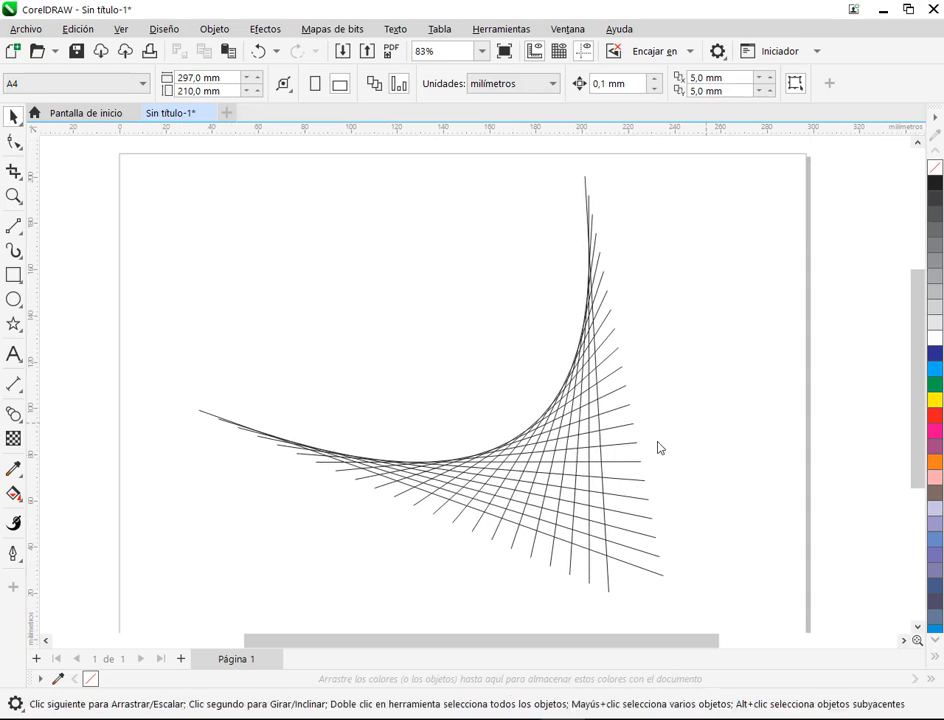
click(554, 473)
click(338, 570)
key(alt+Tab)
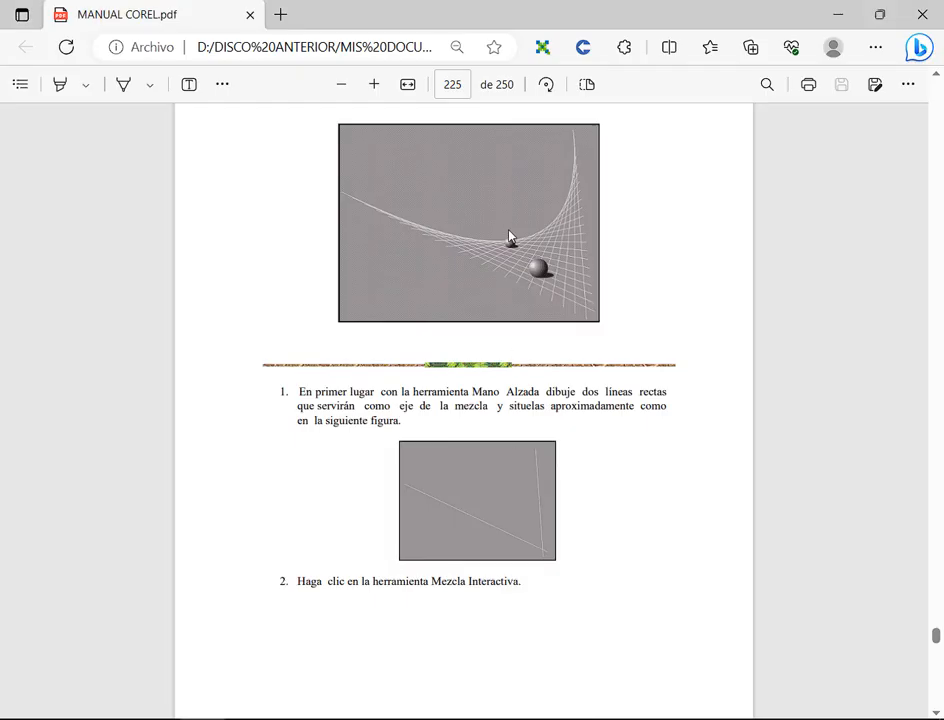
click(839, 13)
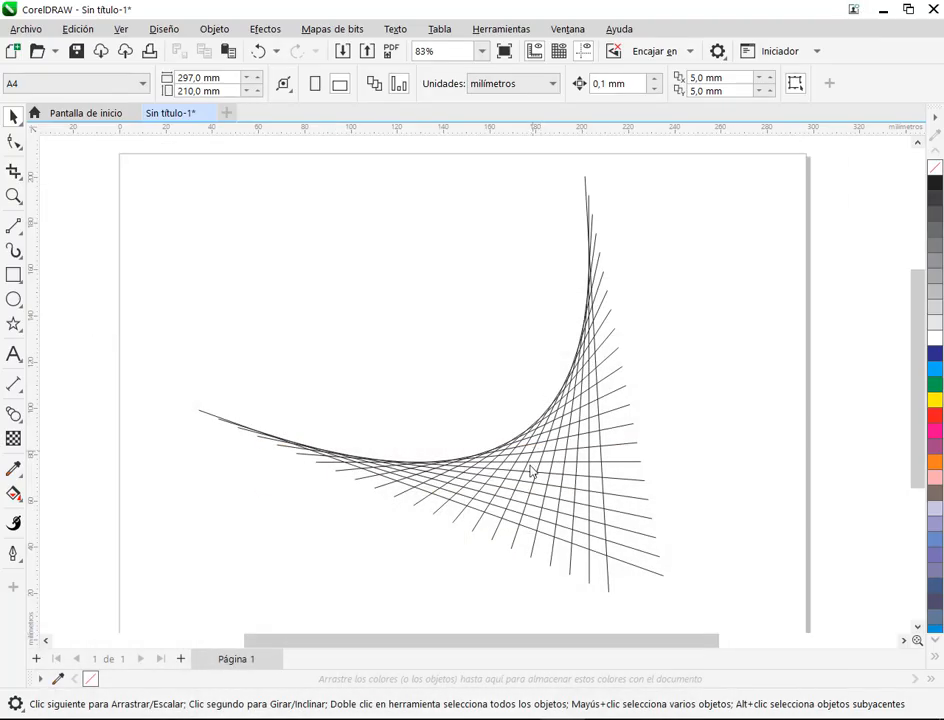
Step: Draw a circle about 13 mm in diameter over the blend's mesh, just below the curve's bend
scroll(538, 472, up, 1)
key(F7)
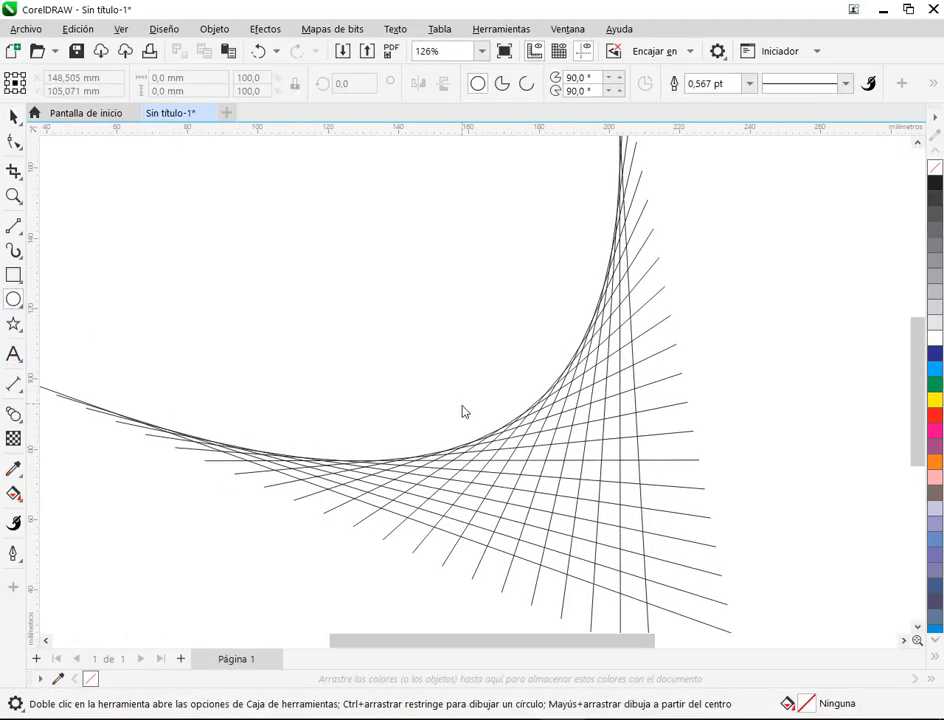
drag(457, 399, 500, 461)
click(13, 116)
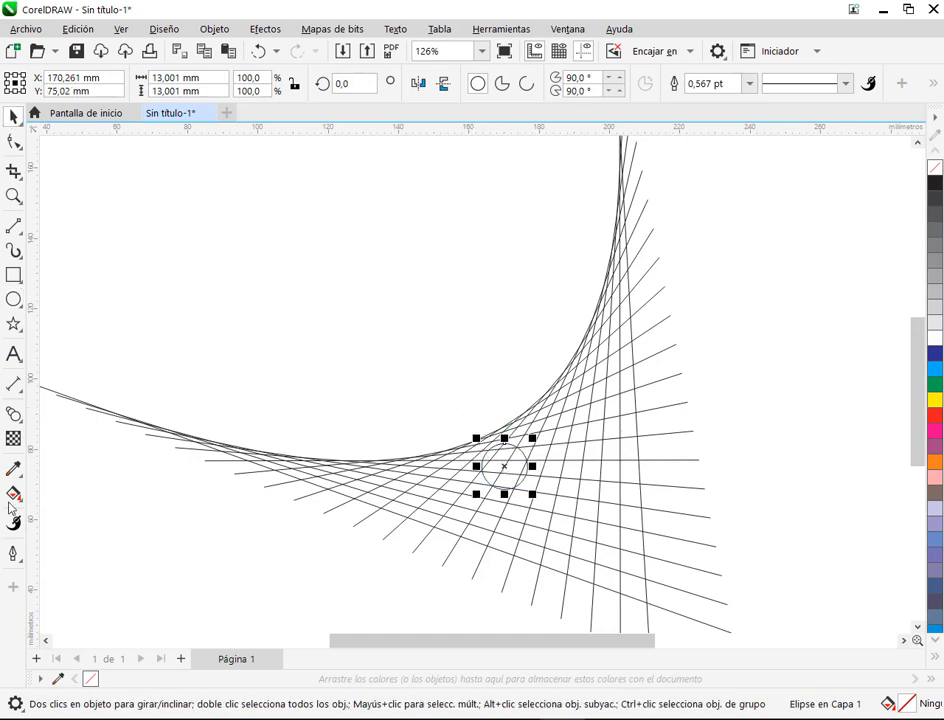
Step: Apply an elliptical fountain fill to the circle, placing the white highlight toward its upper left and pulling the black end slightly inward
drag(14, 493, 100, 495)
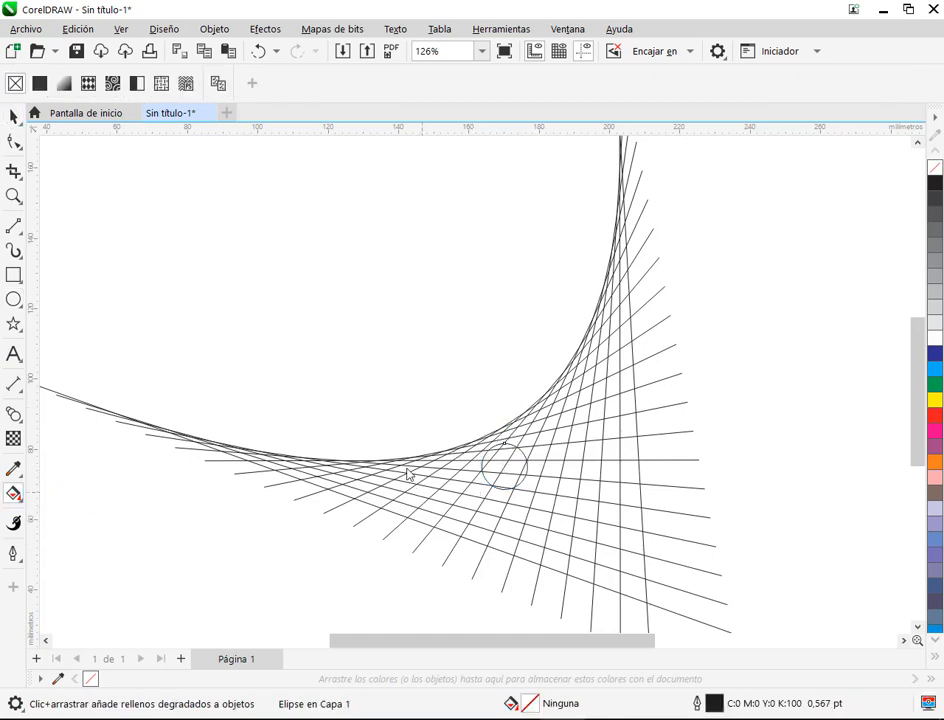
click(63, 83)
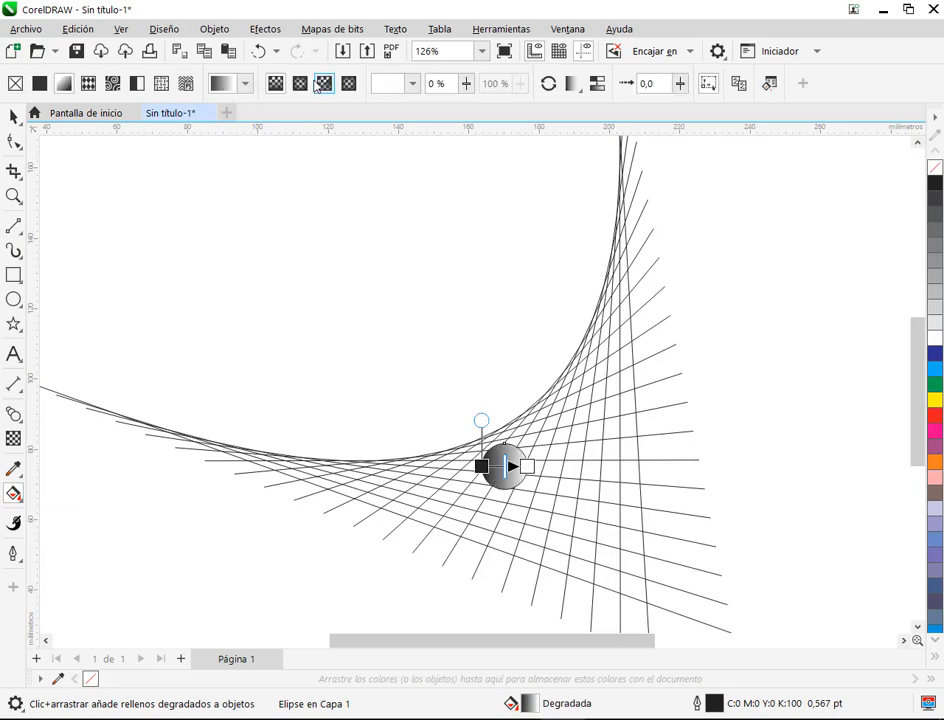
scroll(518, 505, up, 4)
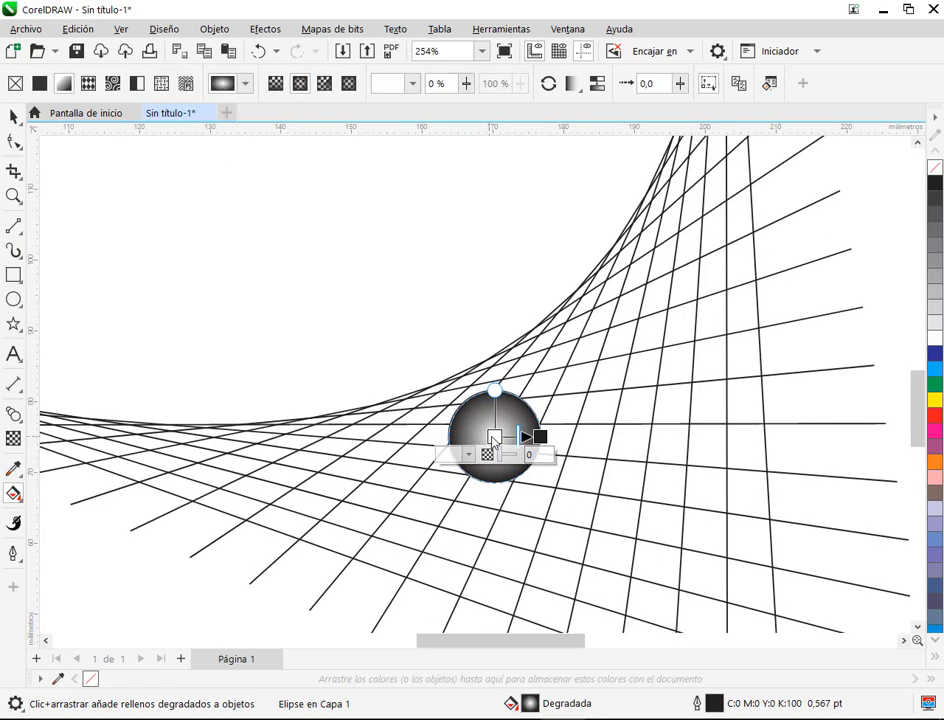
drag(483, 418, 473, 416)
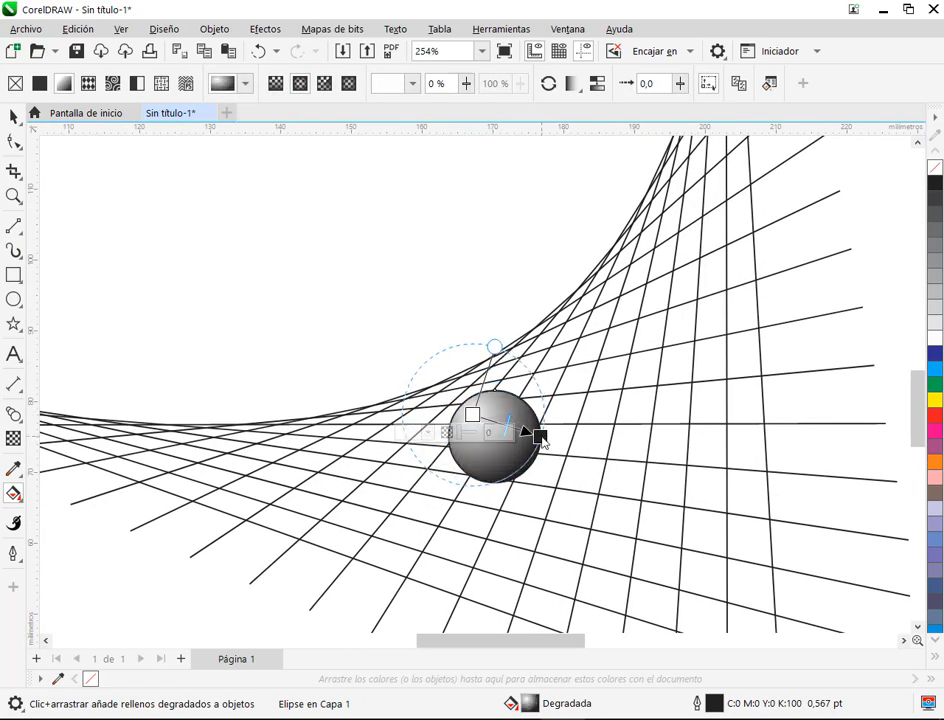
drag(541, 438, 526, 439)
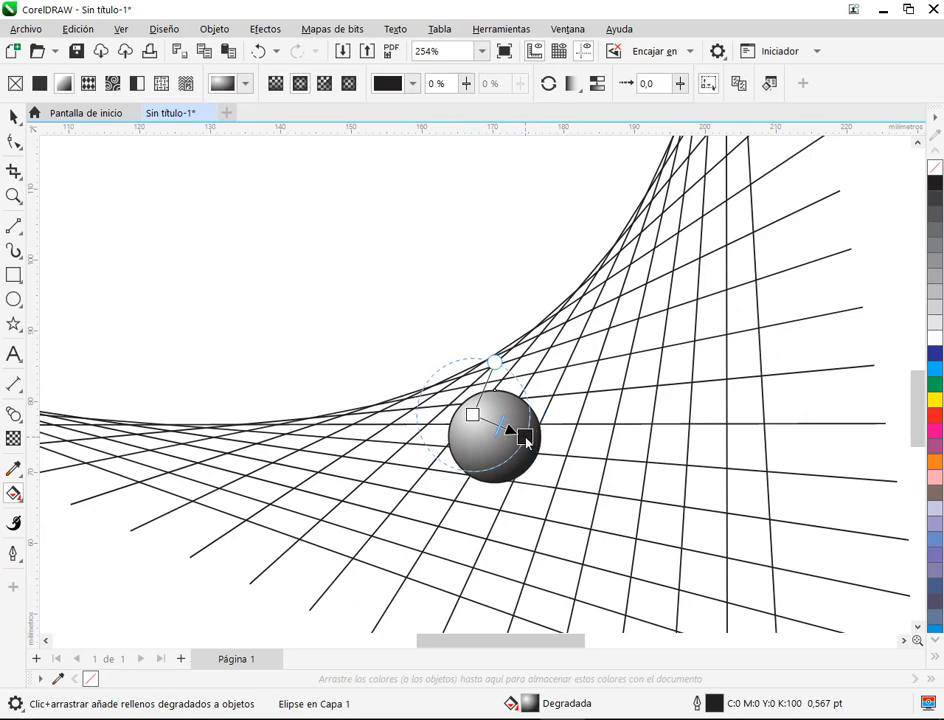
click(12, 117)
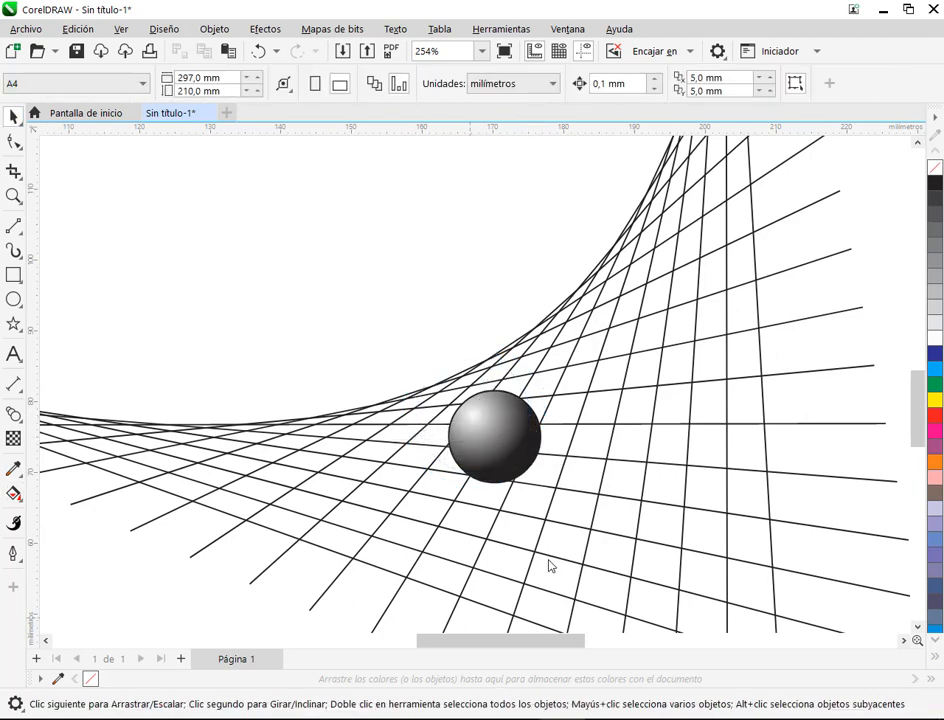
Step: Check the sphere shading in the manual's figure and shift the circle's white highlight slightly lower toward its centre
key(alt+Tab)
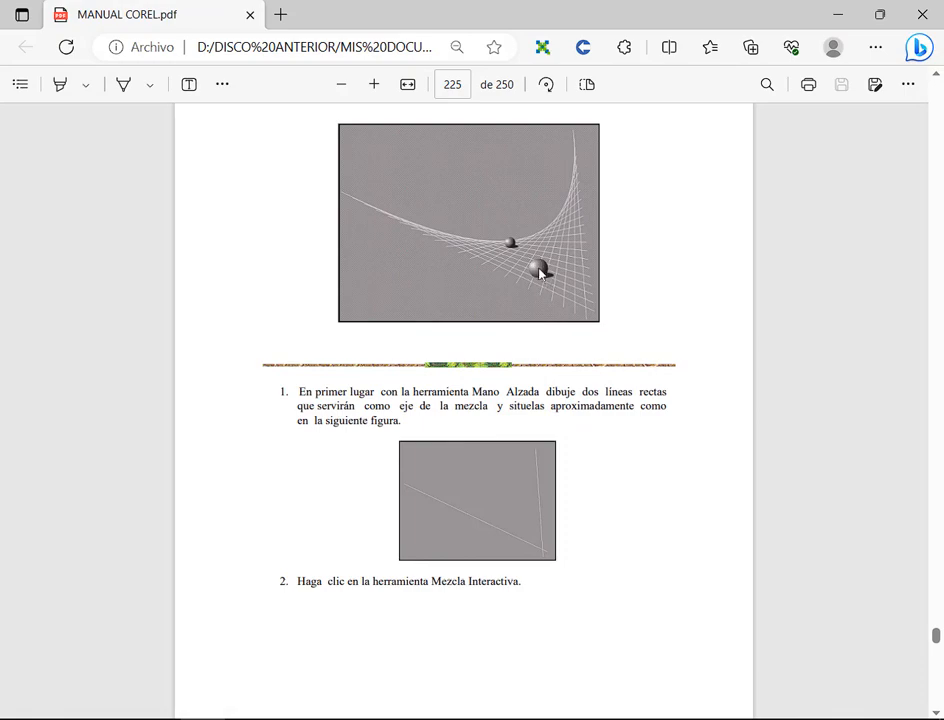
key(alt+Tab)
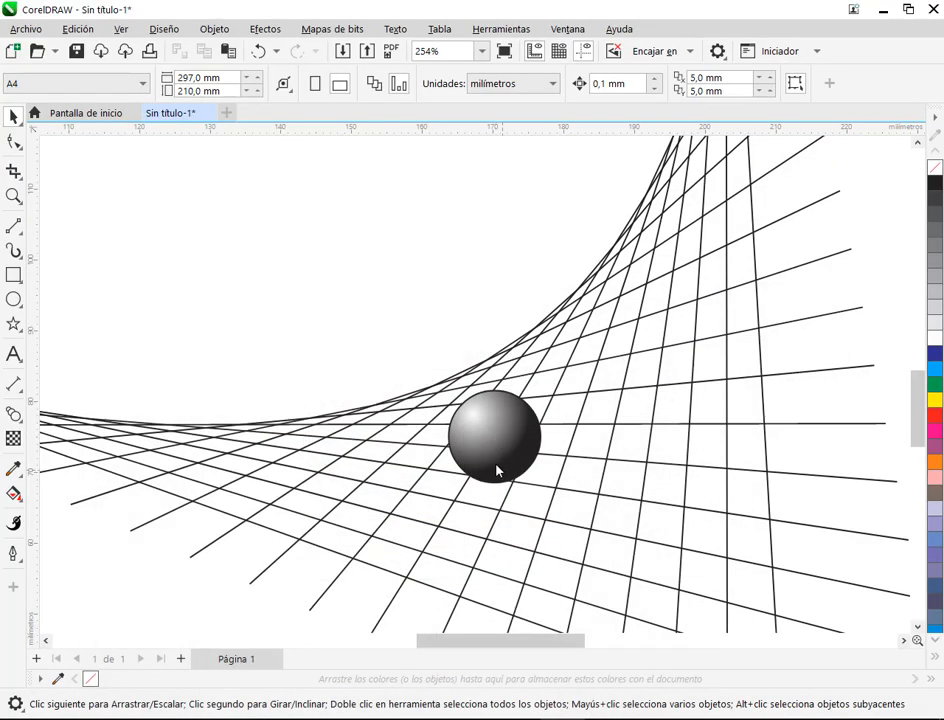
click(498, 470)
click(14, 493)
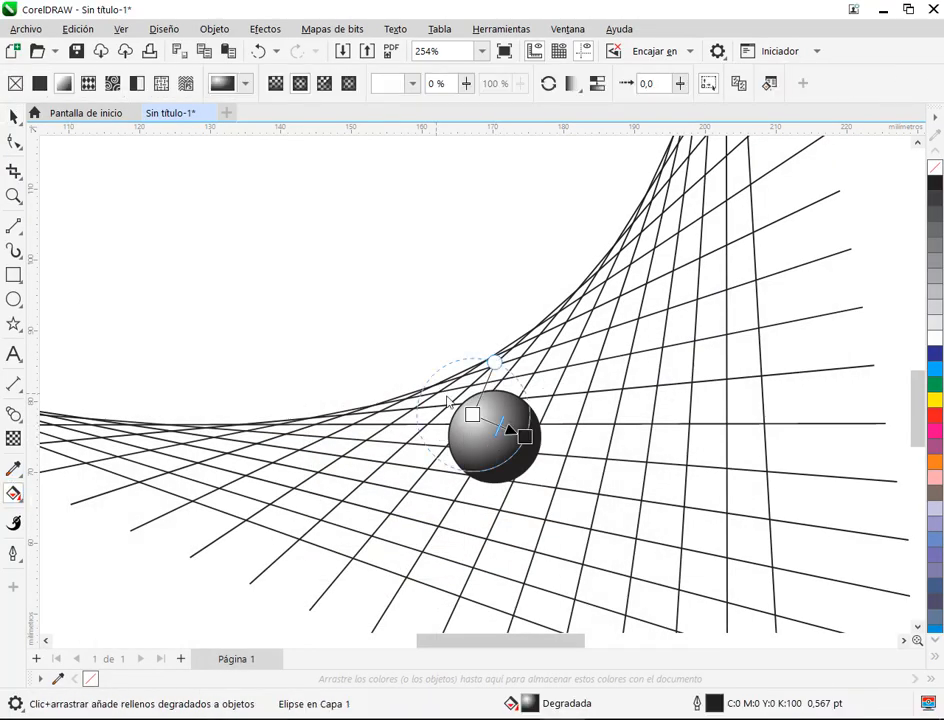
drag(471, 418, 475, 427)
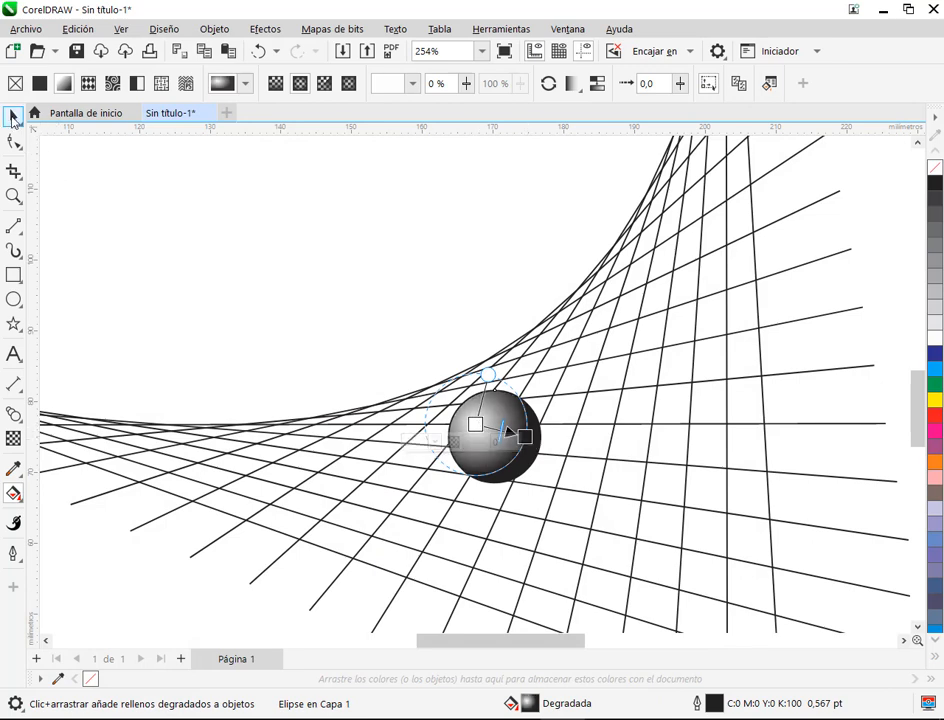
click(14, 117)
click(172, 210)
Step: Remove the outline from the gradient-filled sphere
click(490, 433)
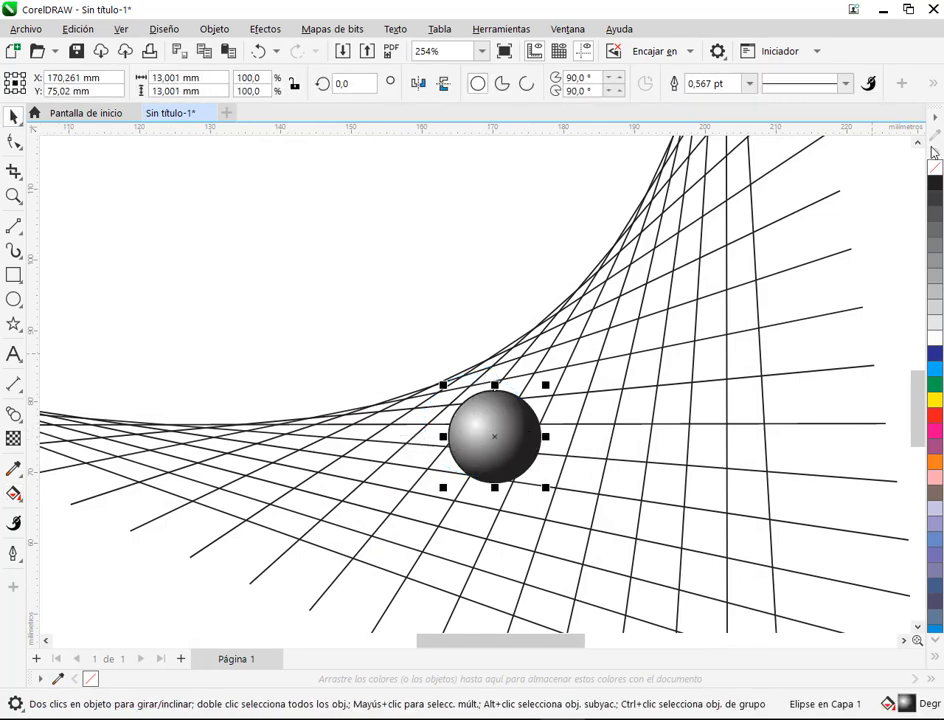
click(558, 446)
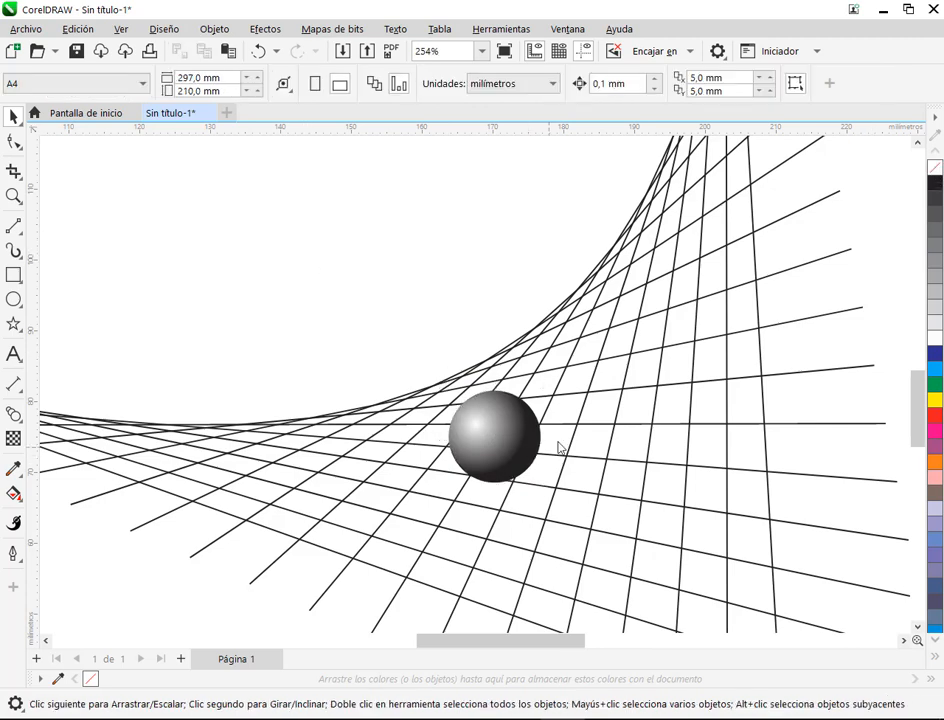
scroll(558, 446, down, 2)
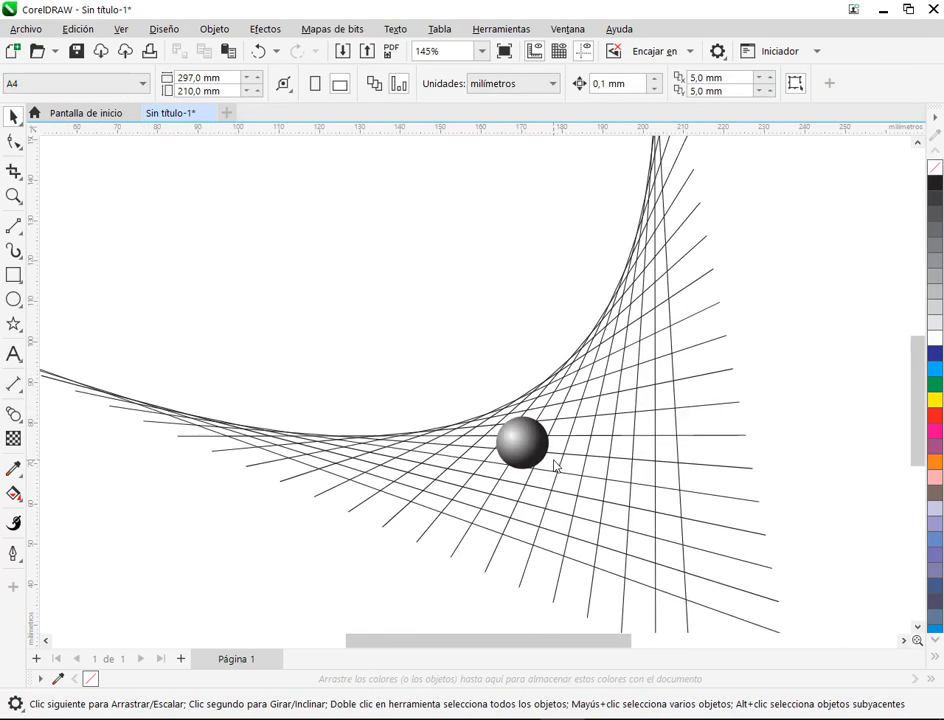
Step: Duplicate the sphere into the empty area right of the blend, at about X 273 mm, Y 70 mm
click(540, 457)
drag(585, 498, 365, 376)
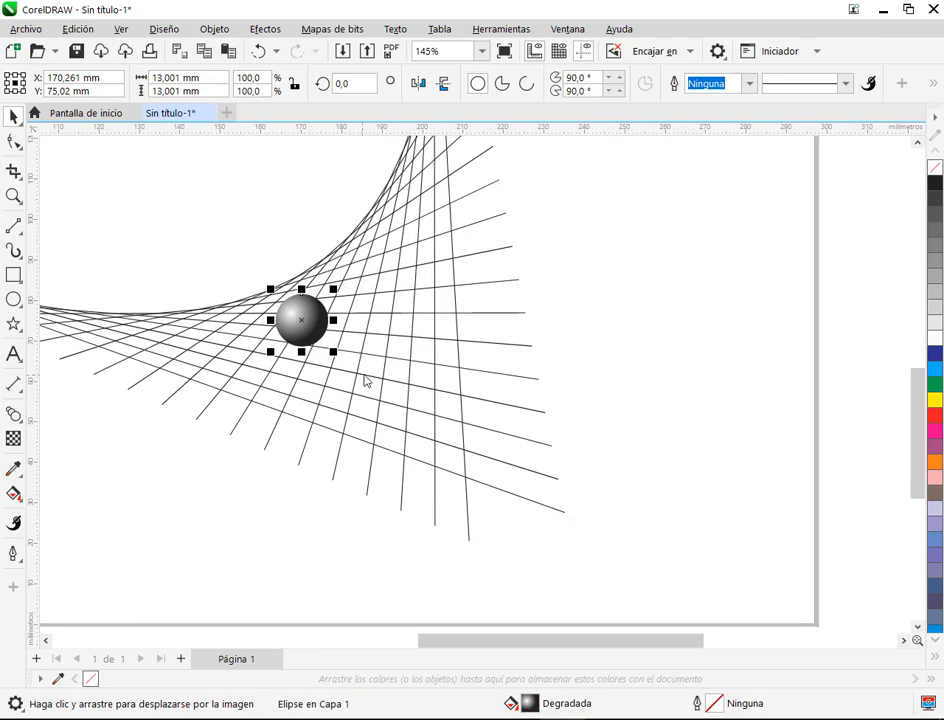
drag(301, 325, 718, 346)
right_click(718, 346)
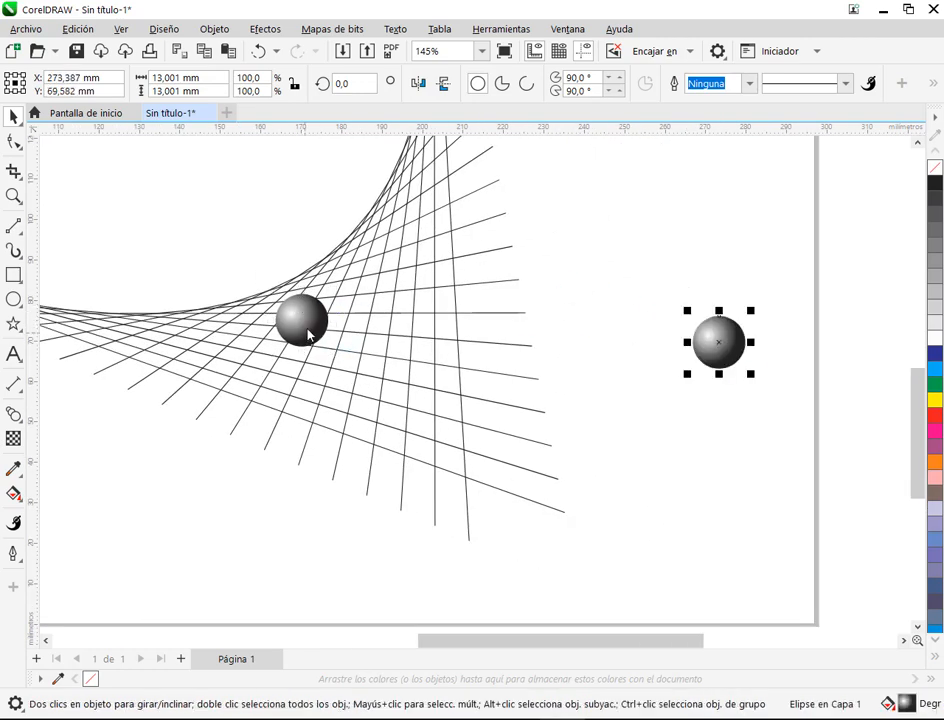
Step: Examine the two spheres and their shadows in the manual's reference figure and compare them with the duplicated sphere
key(alt+Tab)
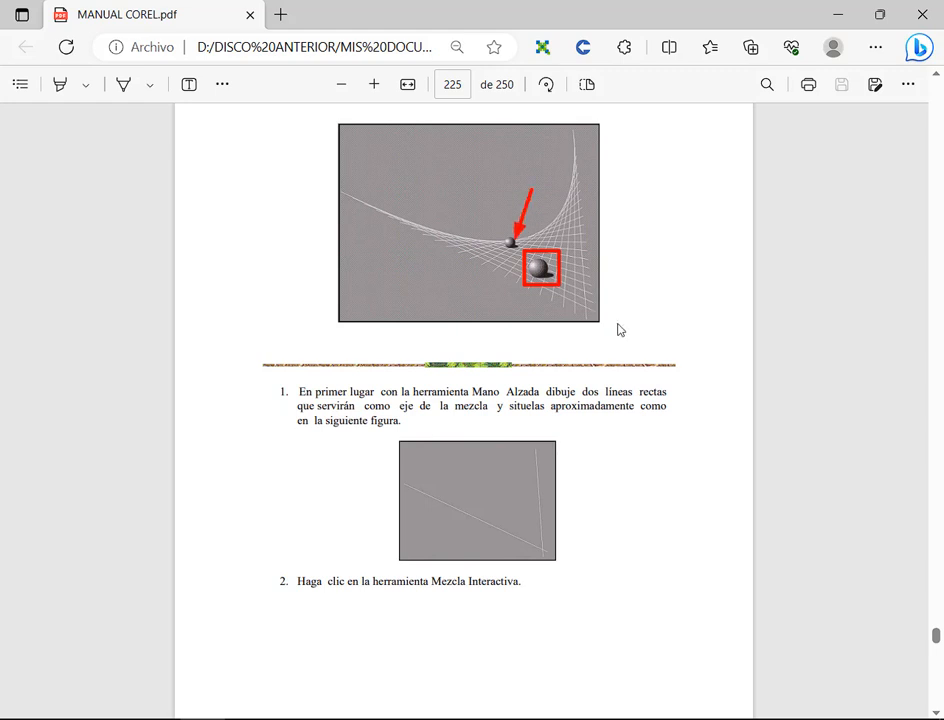
click(841, 14)
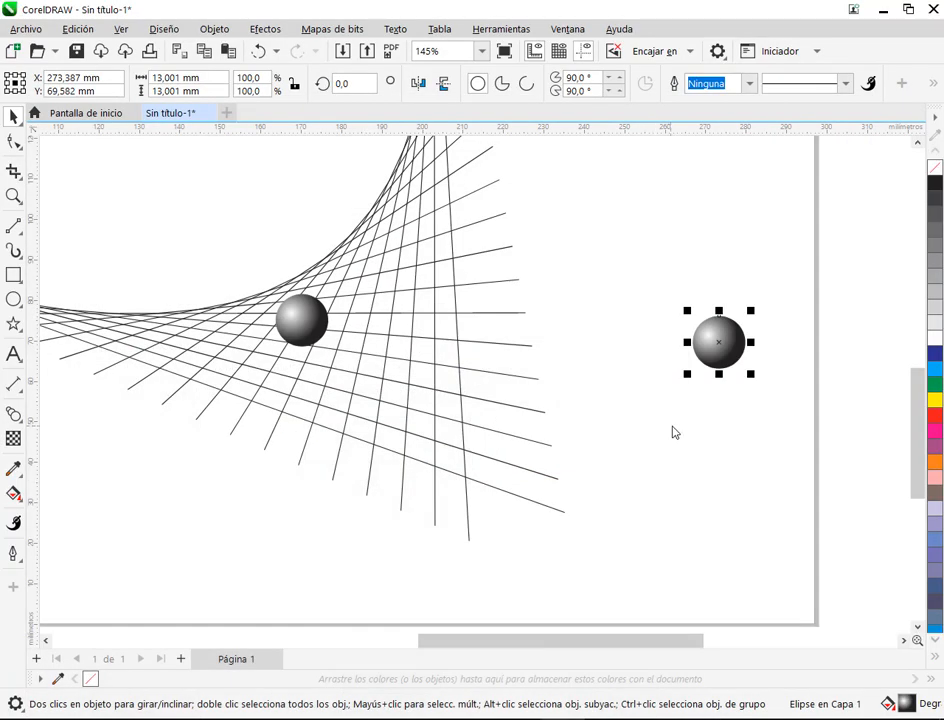
click(647, 400)
drag(766, 426, 529, 442)
scroll(522, 372, up, 2)
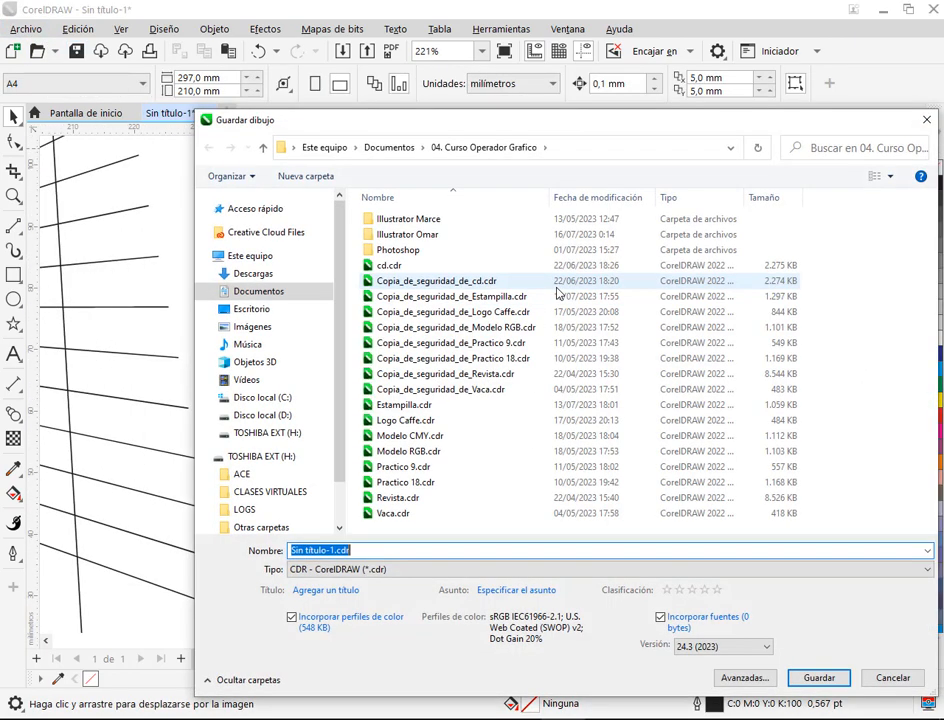
key(Escape)
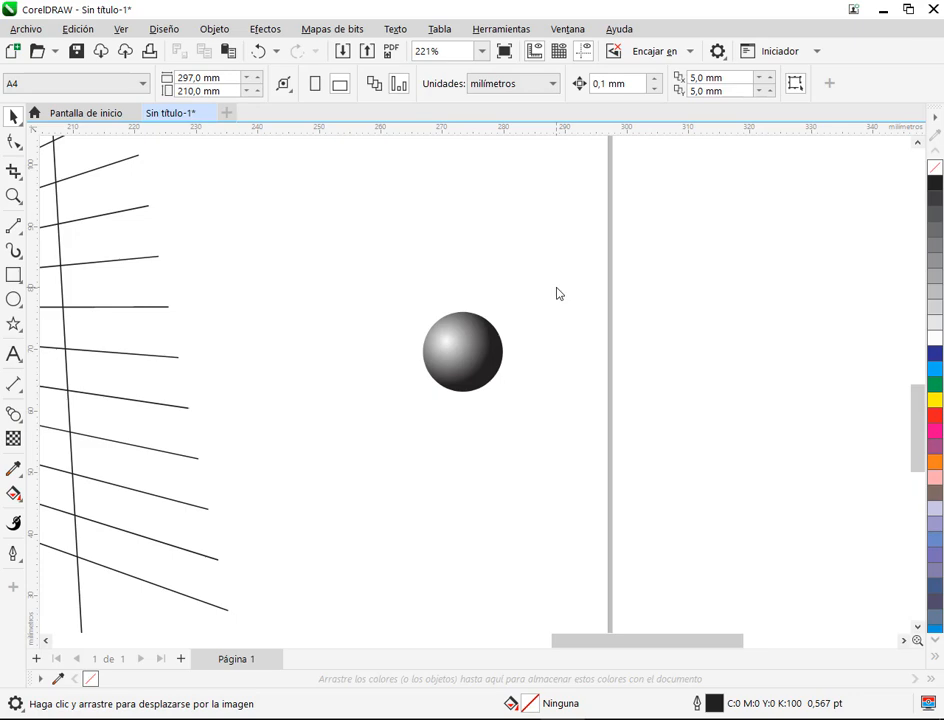
key(alt+Tab)
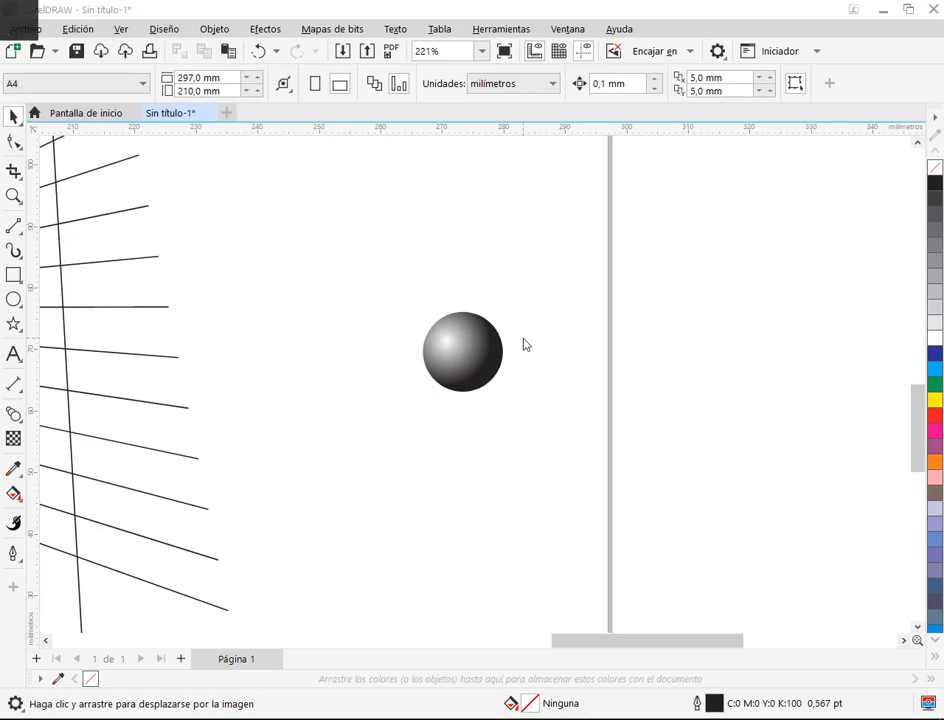
Step: Shift the duplicated sphere's gradient highlight nearer its upper-left edge and shorten the fade so the right side turns solid black
key(alt+Tab)
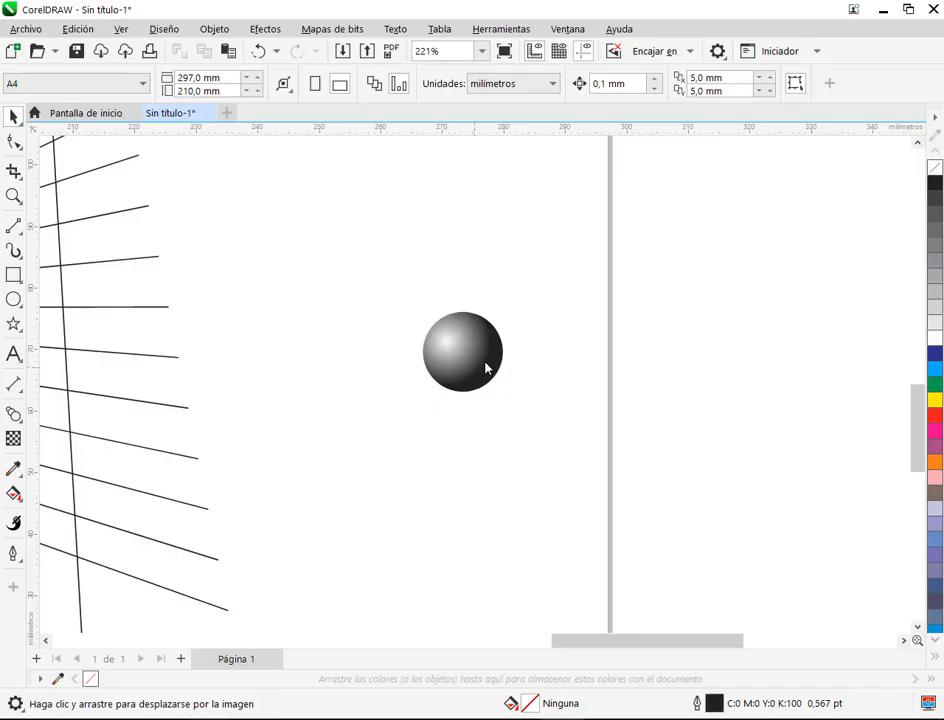
click(444, 383)
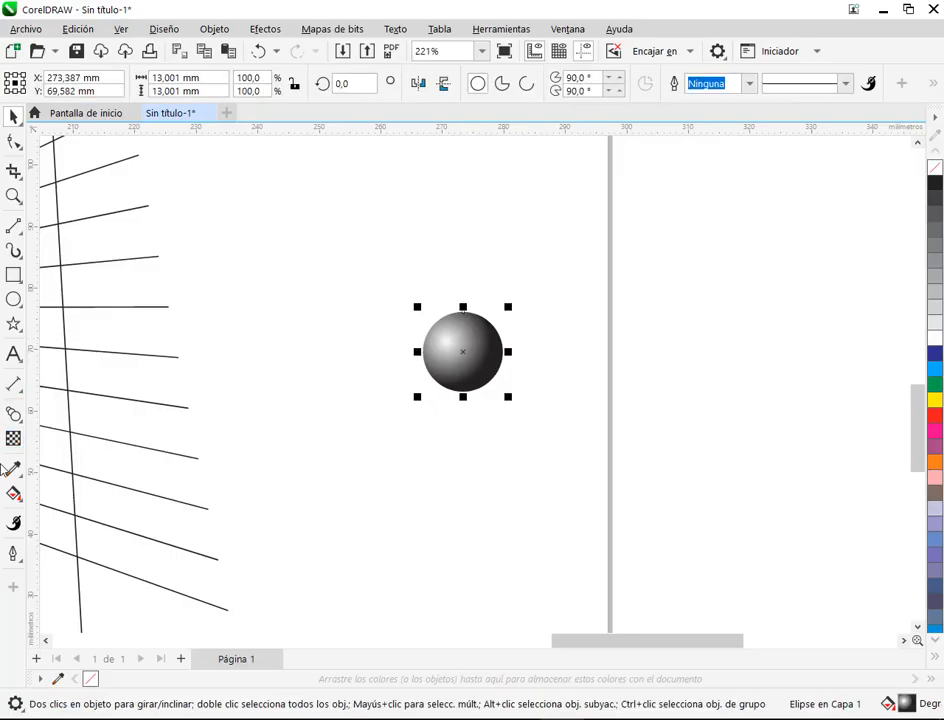
key(alt+Tab)
key(alt+Tab)
click(13, 494)
scroll(480, 354, up, 2)
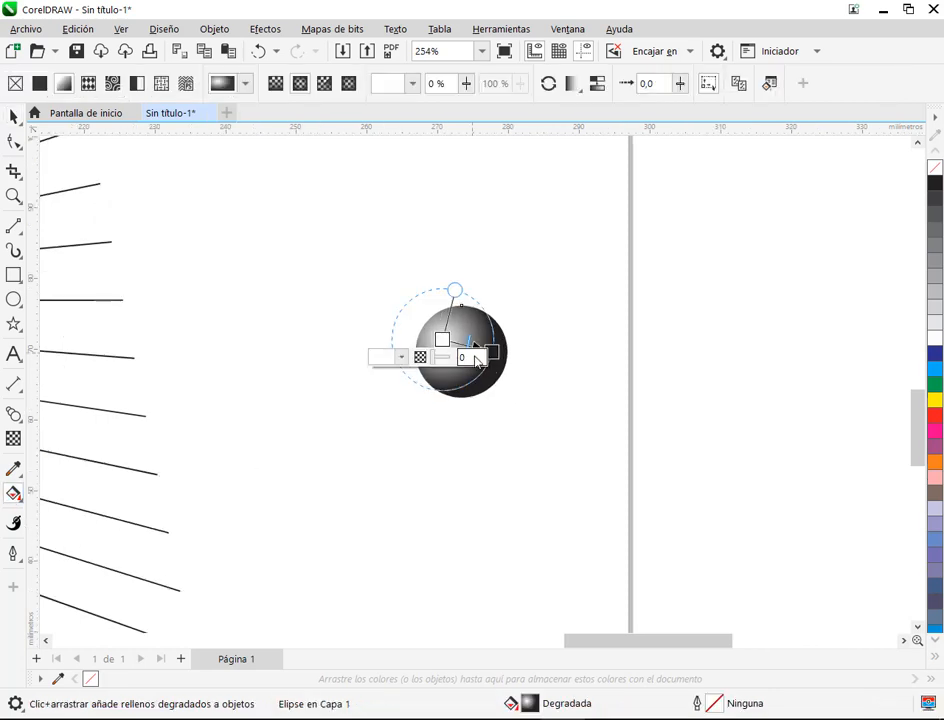
drag(493, 357, 499, 364)
drag(442, 339, 434, 343)
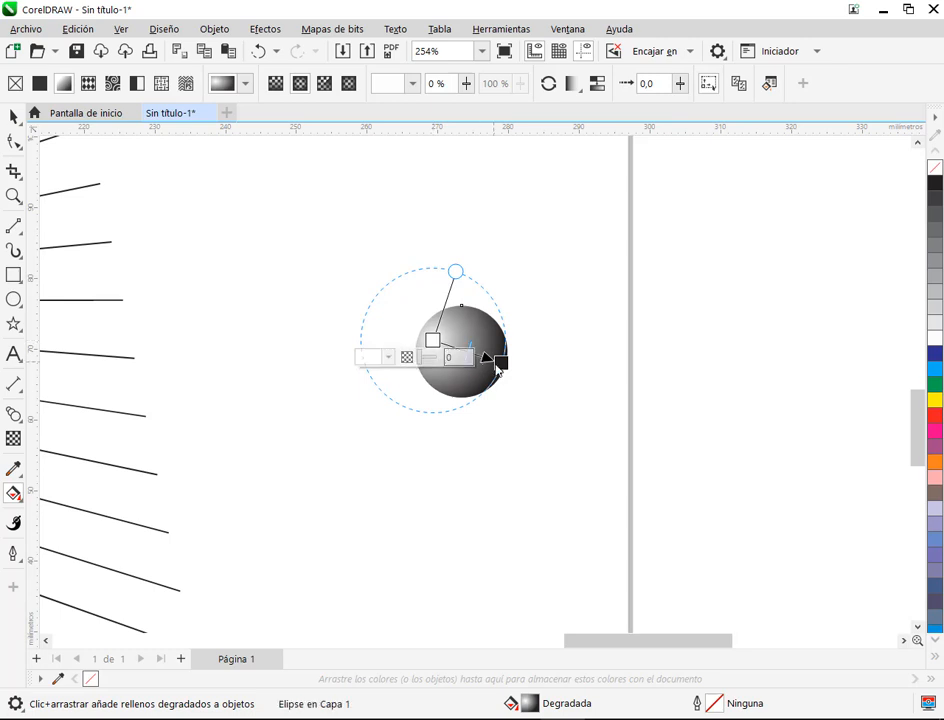
mouse_move(497, 365)
mouse_down()
mouse_move(452, 345)
mouse_move(451, 358)
mouse_up()
scroll(462, 351, up, 1)
scroll(462, 351, up, 1)
click(13, 117)
click(173, 227)
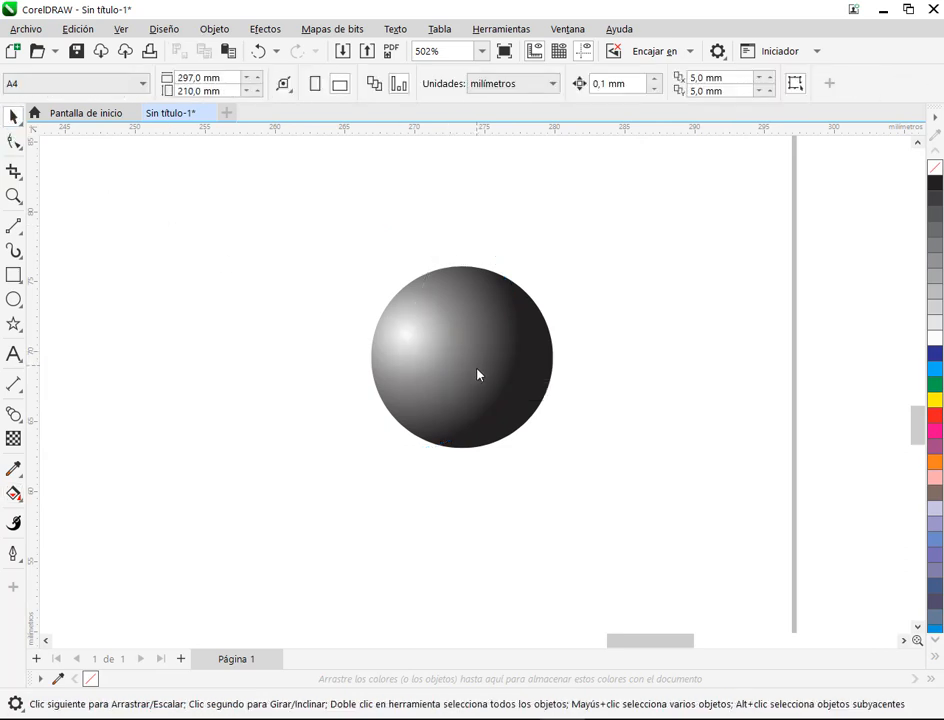
Step: Select the gradient-filled sphere and activate the Shadow (Sombra) tool for it
scroll(478, 373, down, 4)
click(491, 379)
scroll(505, 380, up, 1)
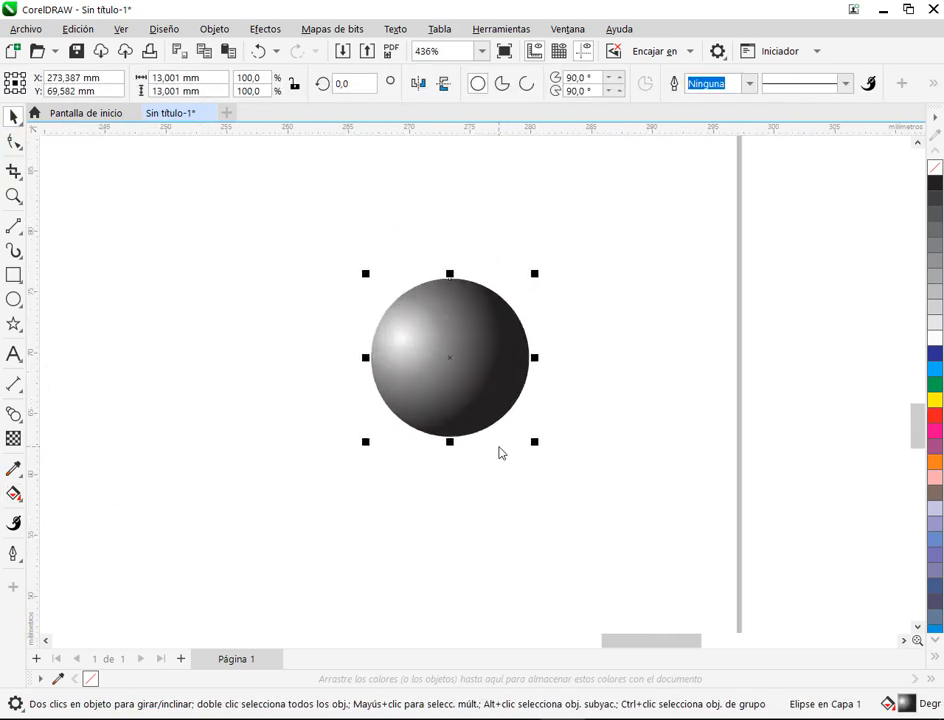
click(15, 415)
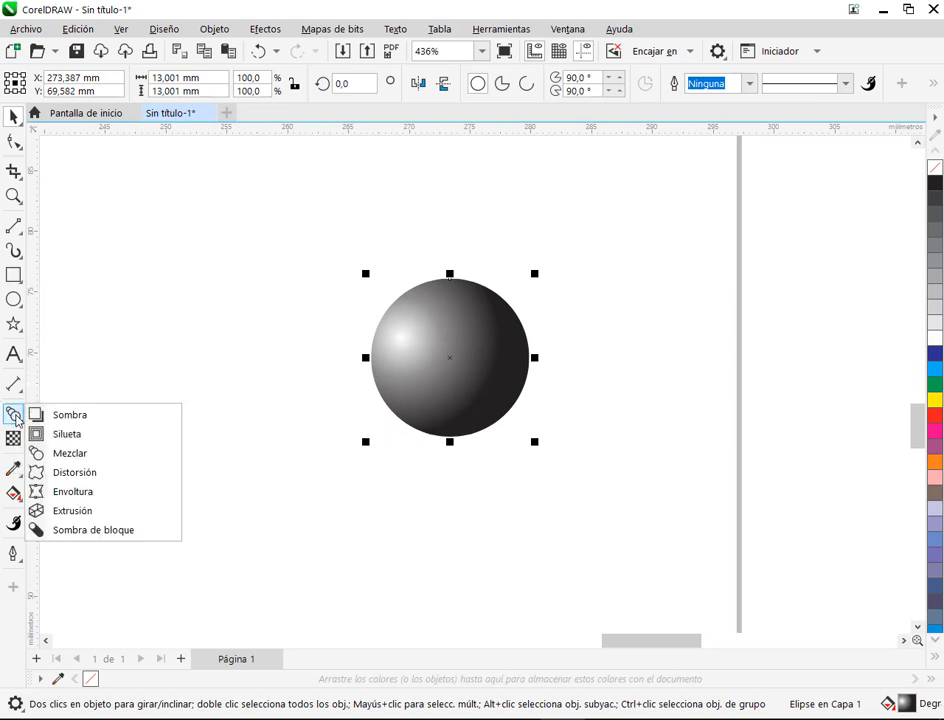
click(91, 421)
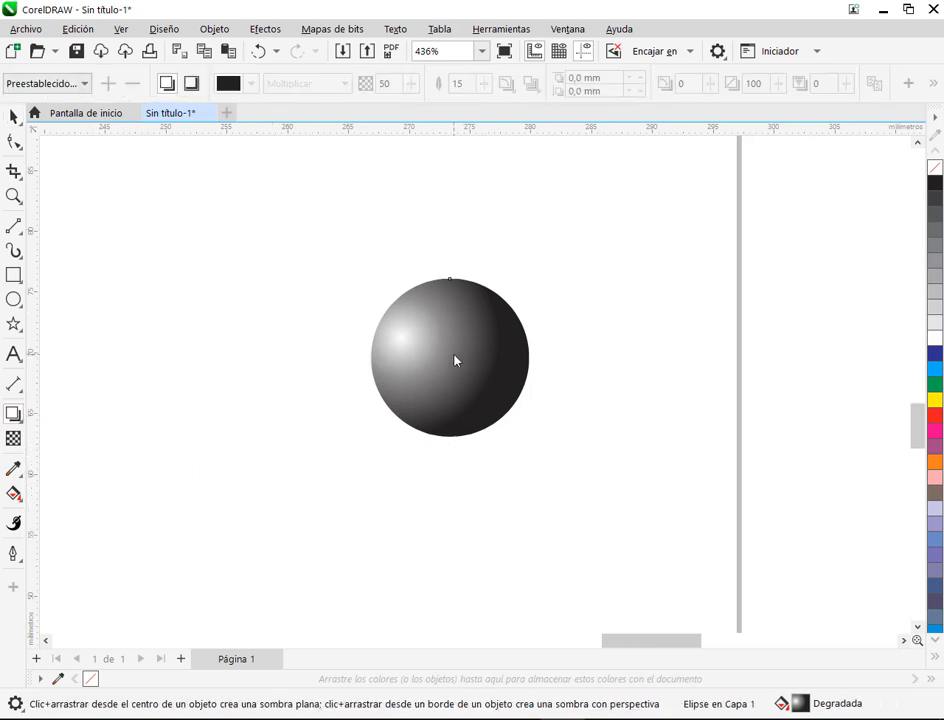
Step: Try shadows cast from the sphere's centre and from its right, left and top edges, undoing each attempt
drag(454, 360, 581, 292)
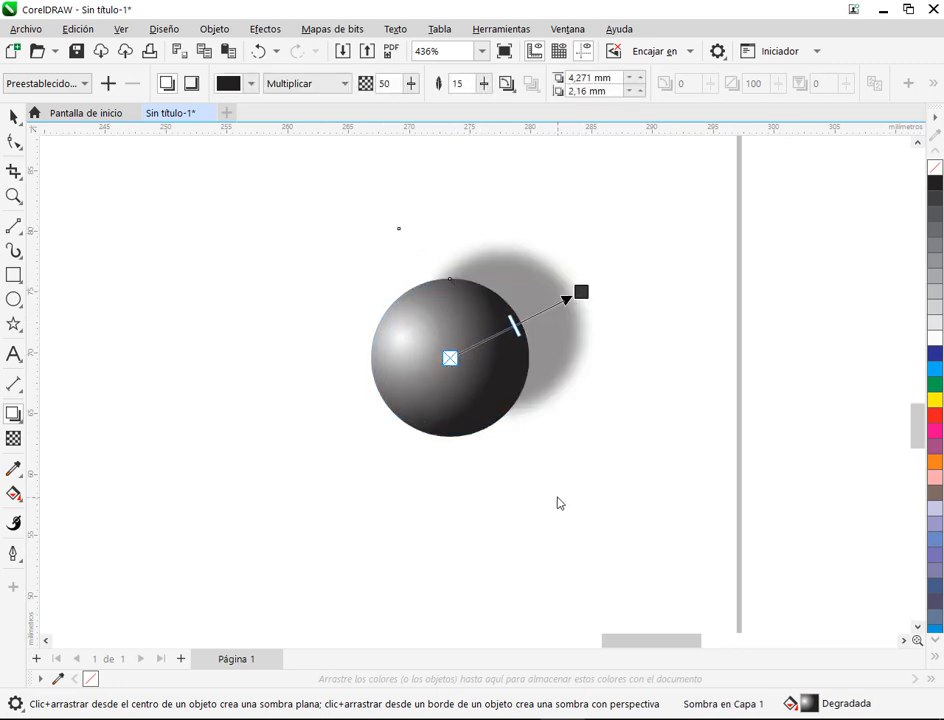
key(ctrl+z)
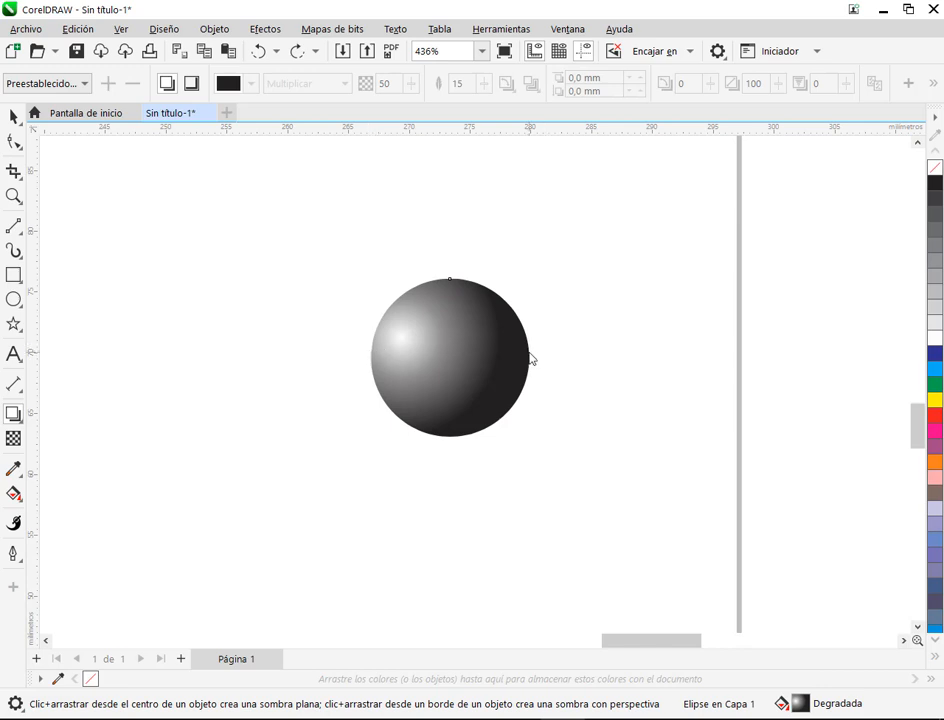
drag(531, 359, 407, 292)
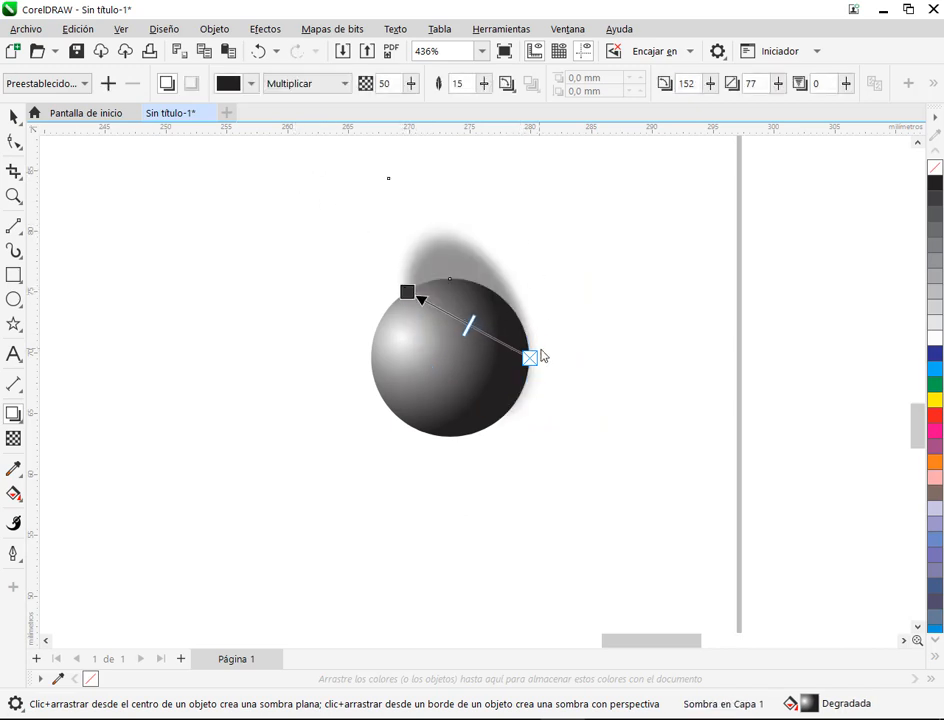
key(ctrl+z)
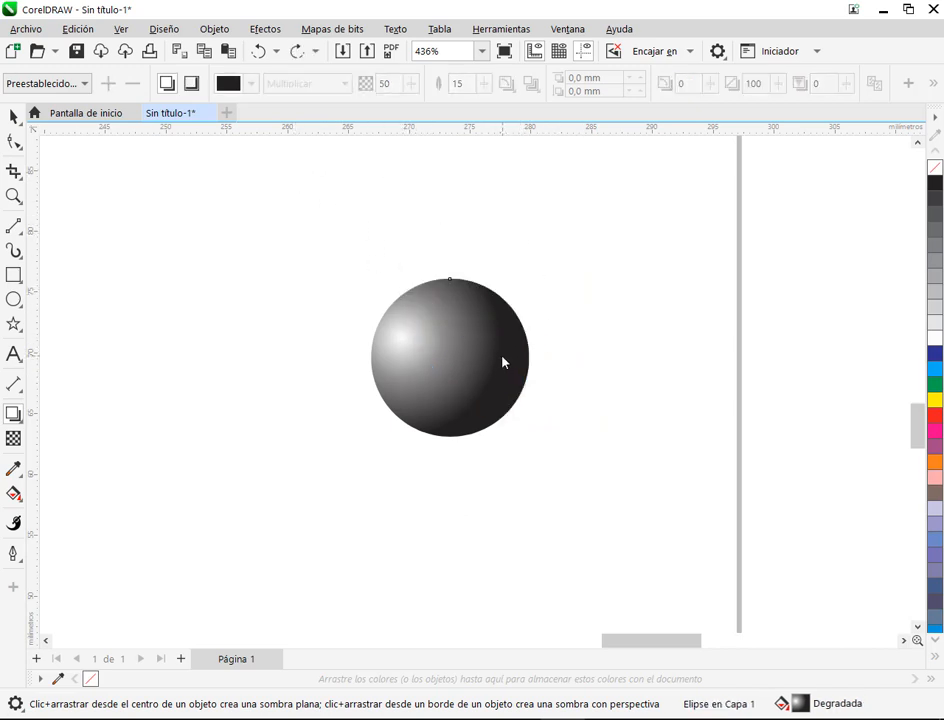
drag(371, 364, 232, 362)
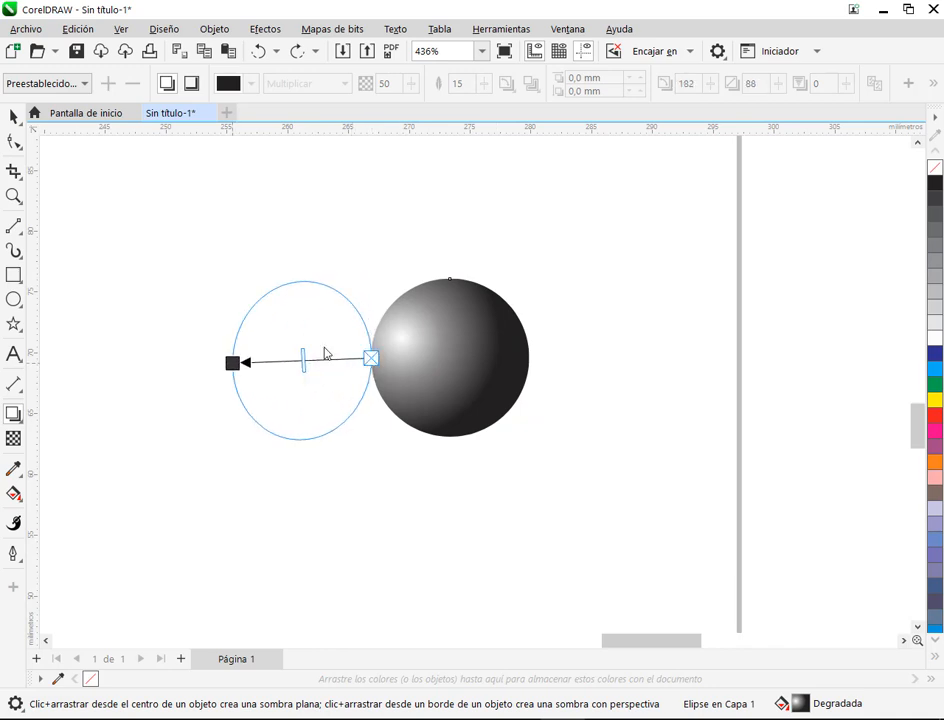
key(ctrl+z)
mouse_move(448, 282)
mouse_down()
mouse_move(453, 217)
mouse_move(455, 270)
mouse_up()
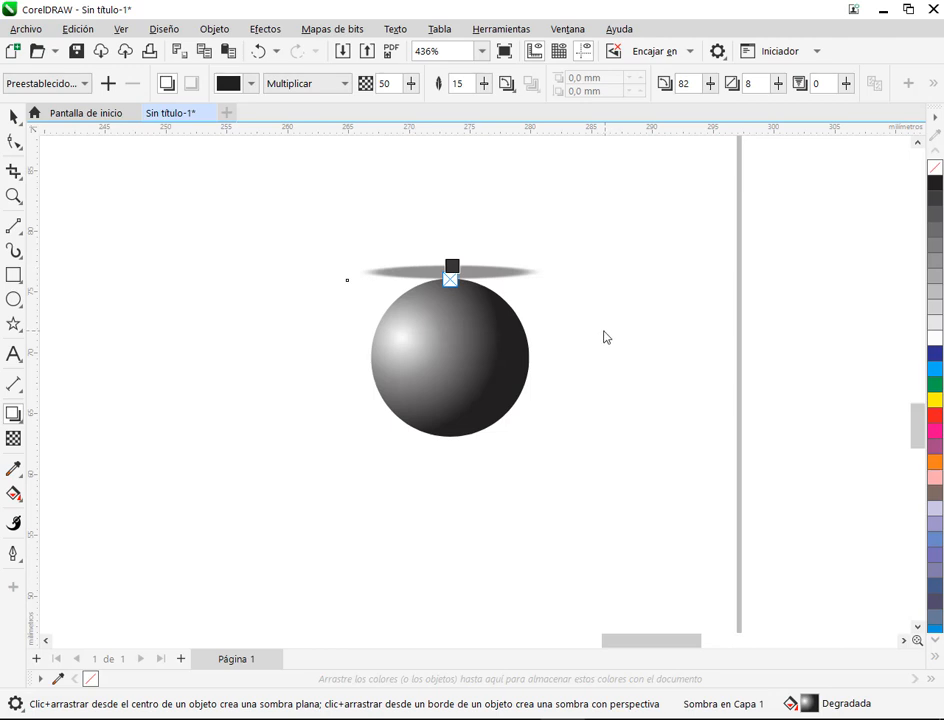
key(ctrl+z)
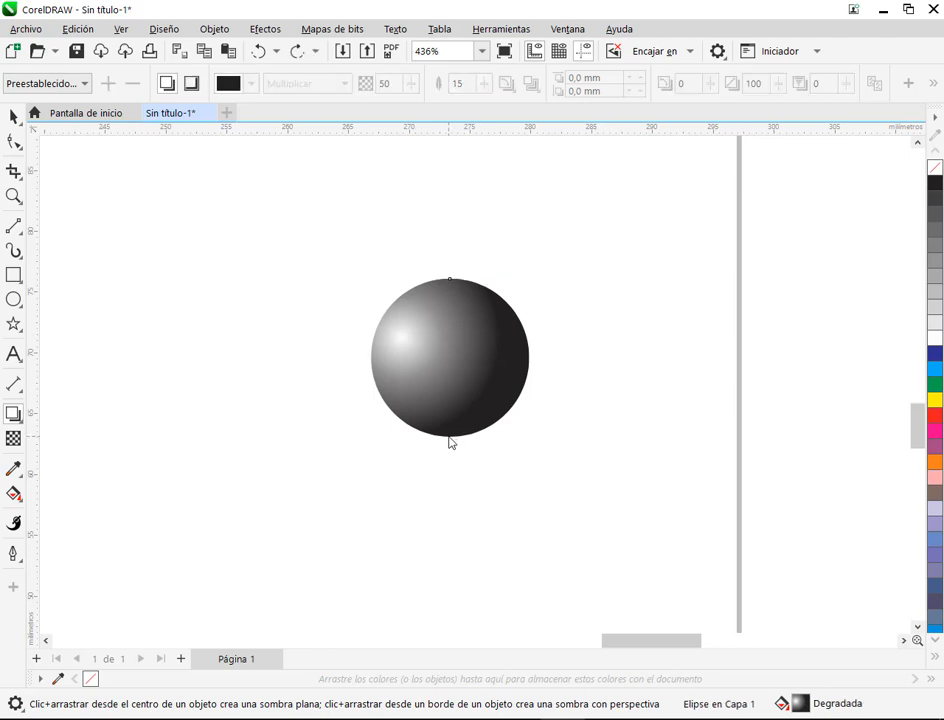
Step: Cast a perspective shadow from the sphere's base toward the right, at an angle of about 8 with a stretch of about 8
drag(455, 440, 535, 425)
click(595, 391)
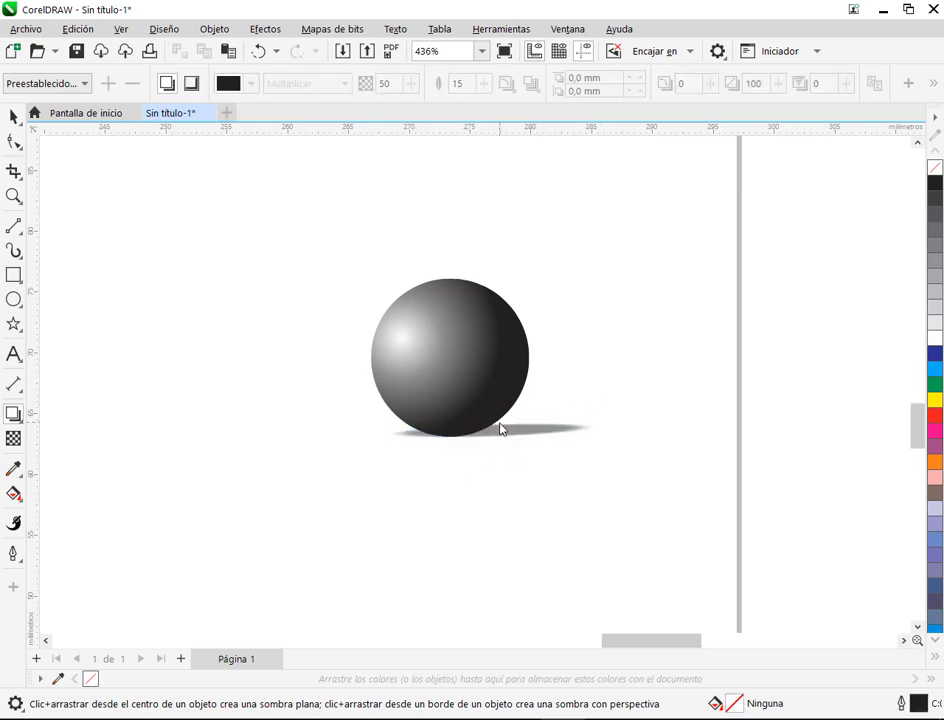
click(458, 441)
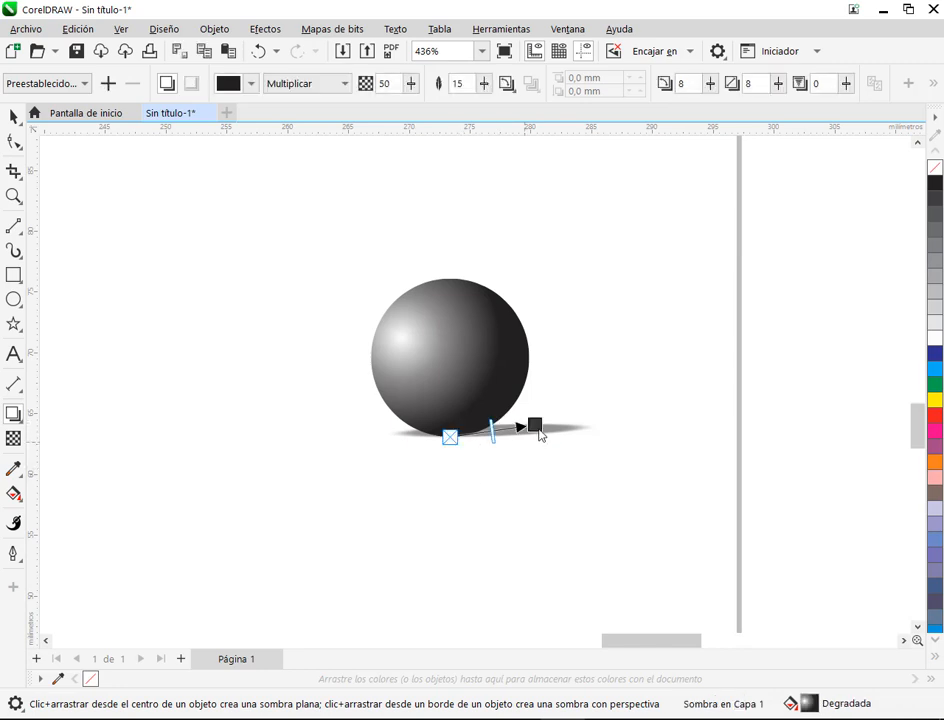
click(565, 493)
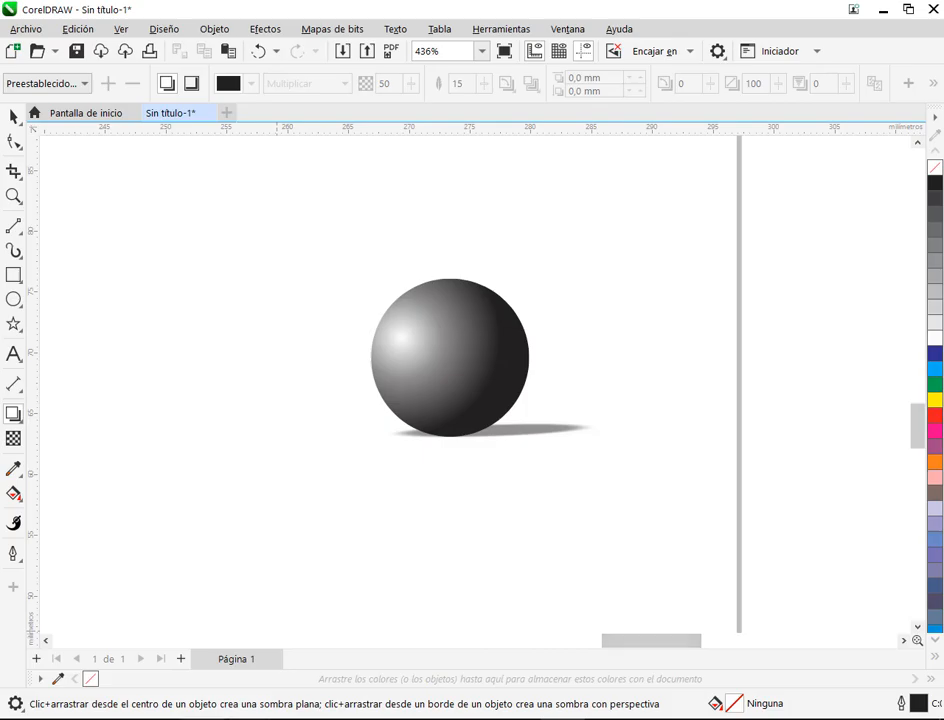
Step: Switch to the PDF manual and examine the shape and direction of the two spheres' shadows in the enlarged figure
key(alt+Tab)
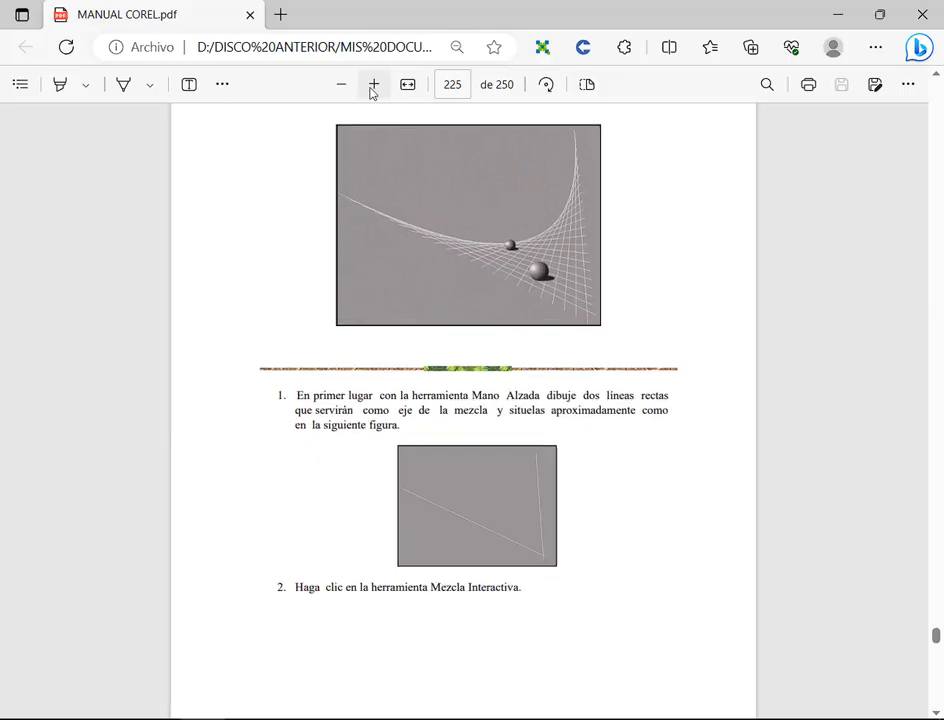
click(372, 91)
click(372, 91)
click(372, 91)
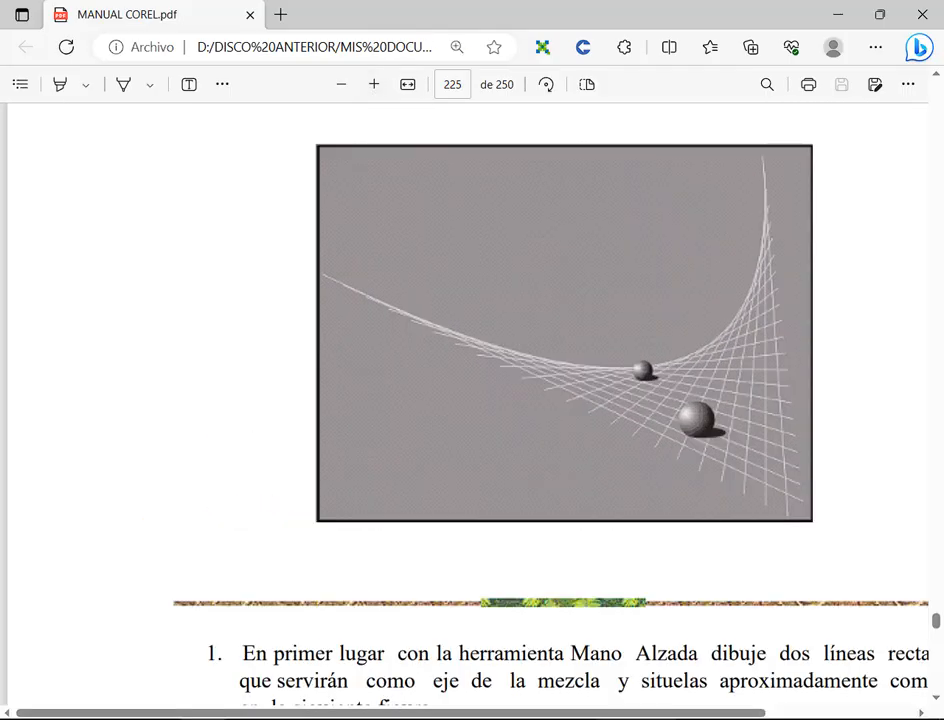
drag(700, 713, 846, 711)
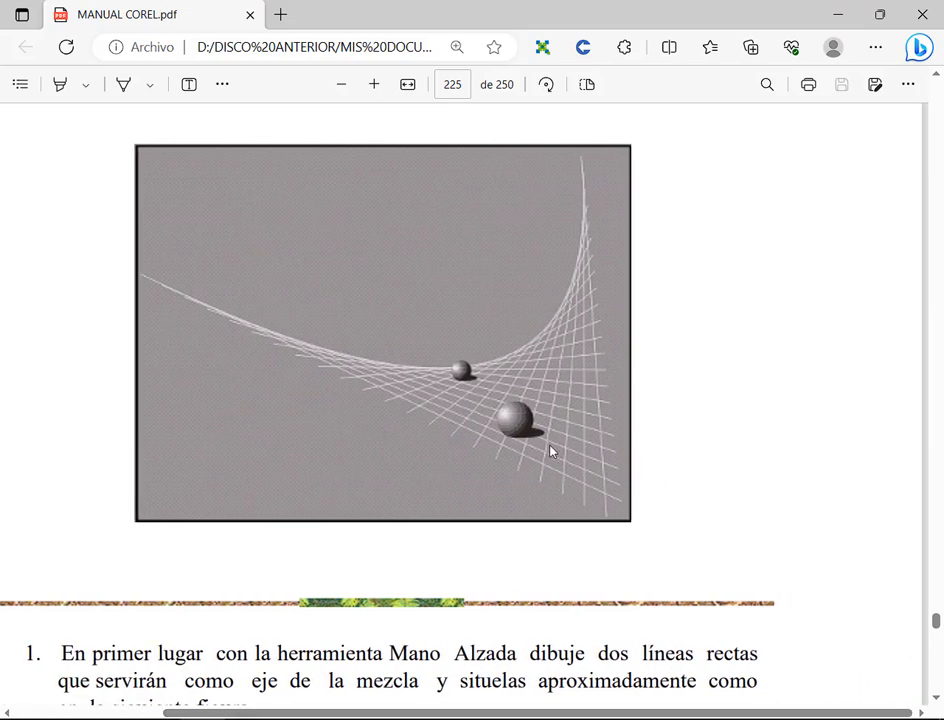
click(376, 85)
click(376, 85)
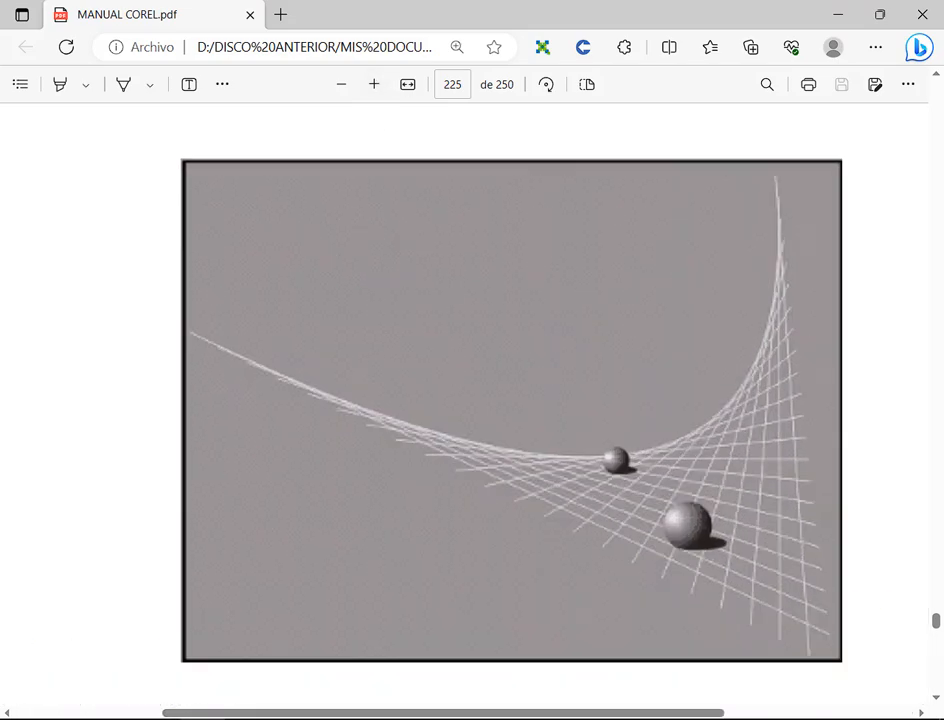
scroll(763, 660, right, 3)
scroll(537, 455, down, 2)
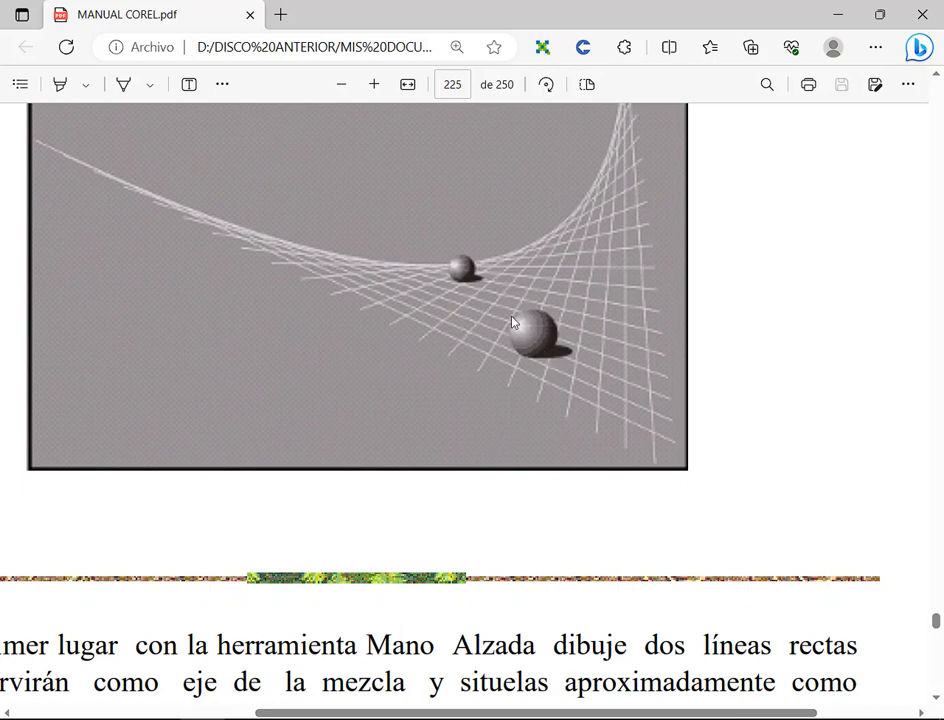
drag(483, 310, 519, 328)
click(562, 718)
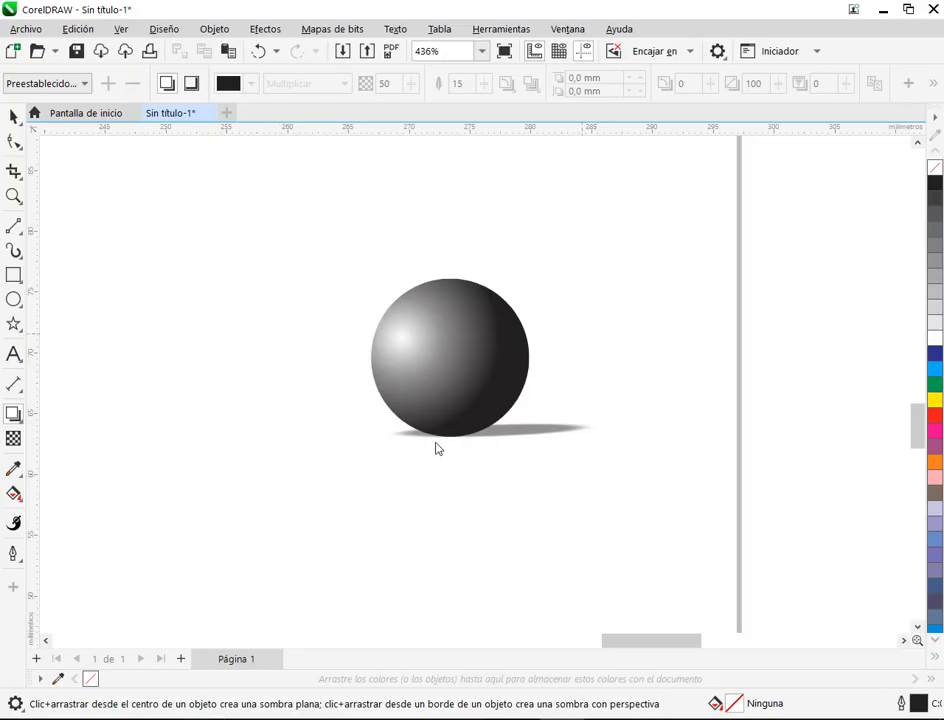
Step: Try recasting the sphere's shadow from its top edge and as a long shadow from its base, undoing the long one
drag(474, 438, 594, 427)
drag(470, 437, 501, 403)
click(462, 436)
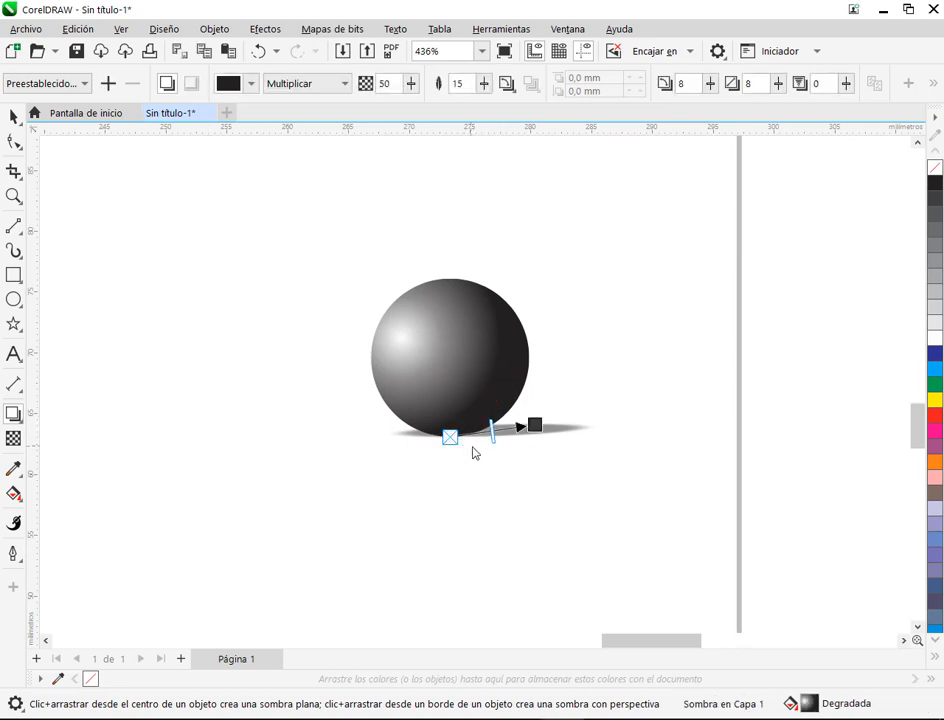
click(590, 511)
click(481, 396)
drag(456, 284, 561, 252)
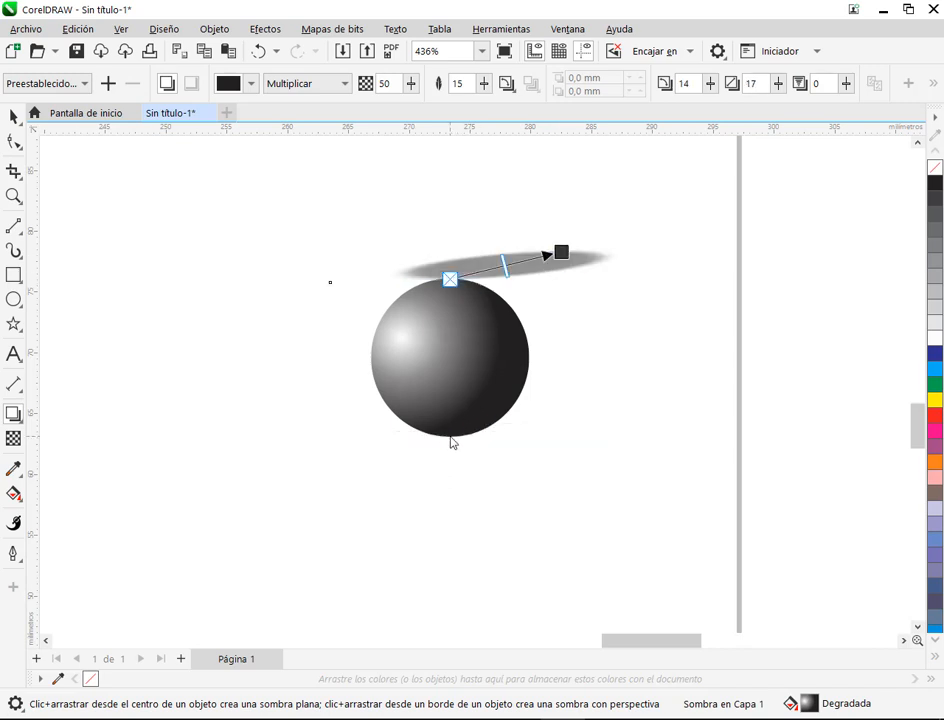
drag(451, 442, 814, 368)
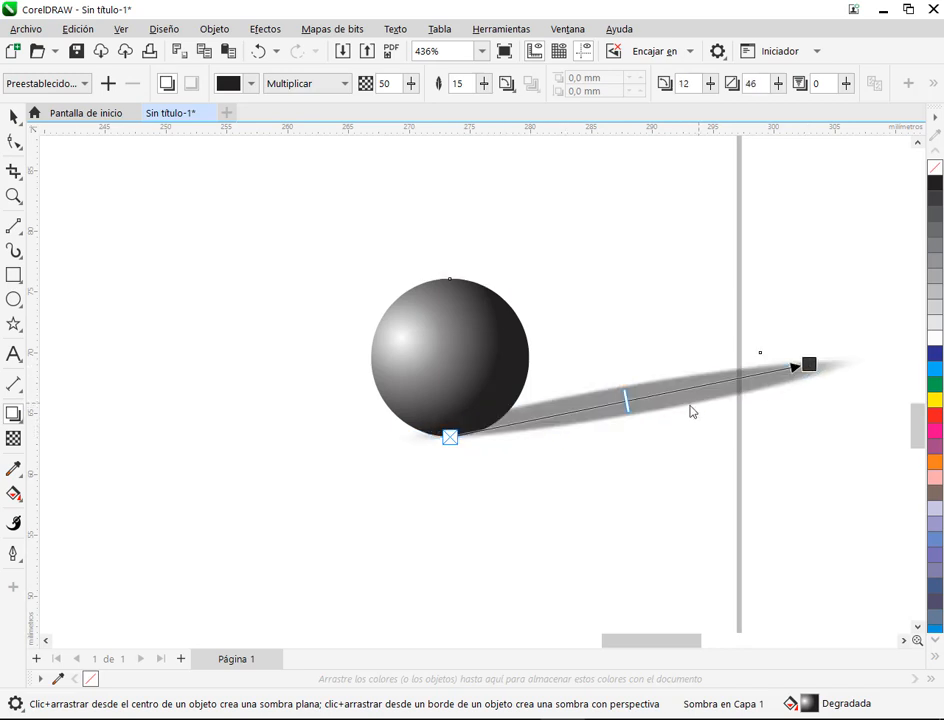
key(ctrl+z)
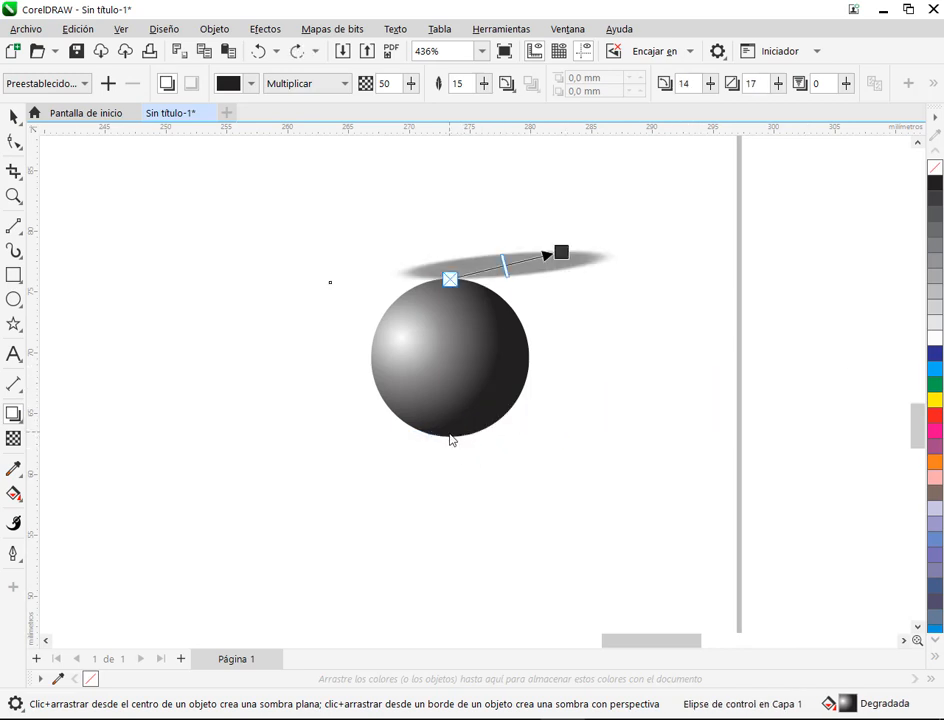
Step: Recast the sphere's shadow from its base toward the right, at an angle of about 12 with a stretch of about 13
drag(450, 440, 548, 421)
click(10, 118)
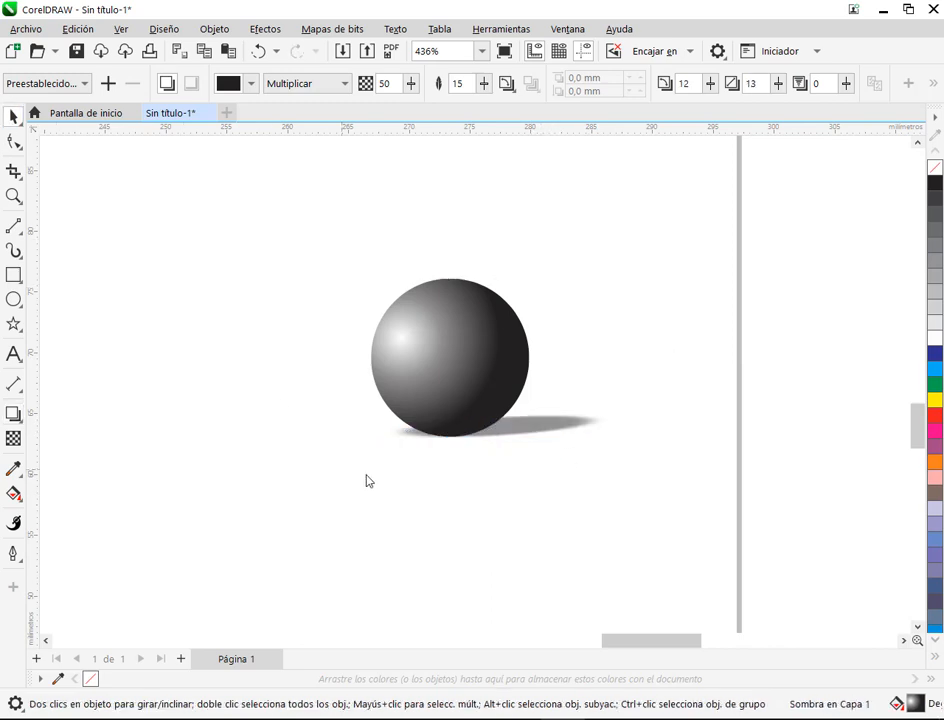
click(460, 500)
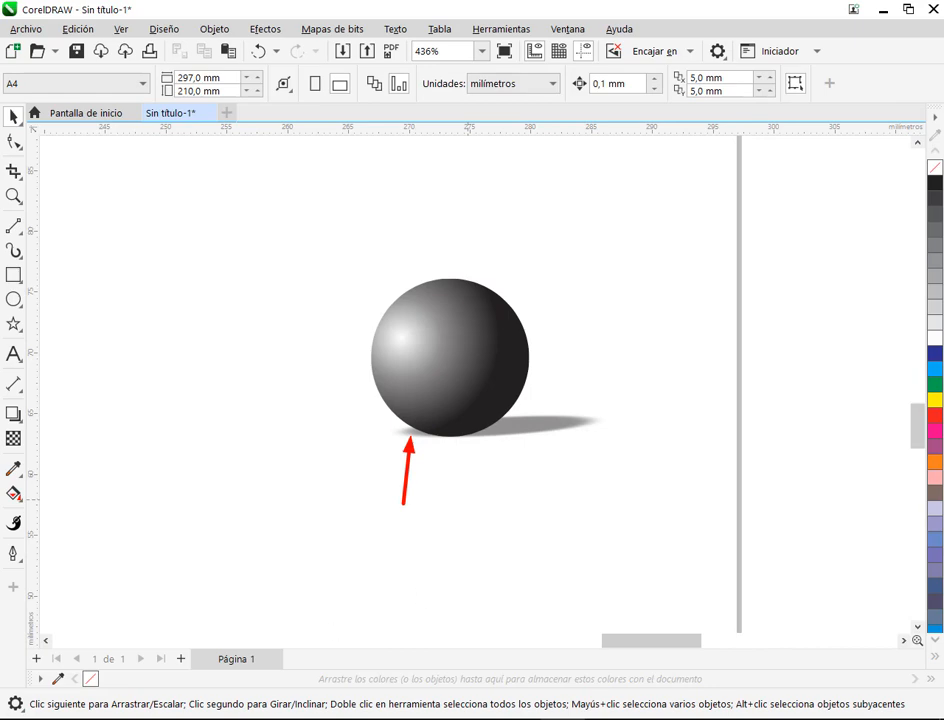
Step: Check the manual's figure again and move the sphere with its shadow up to about X 272 mm, Y 78 mm
key(alt+Tab)
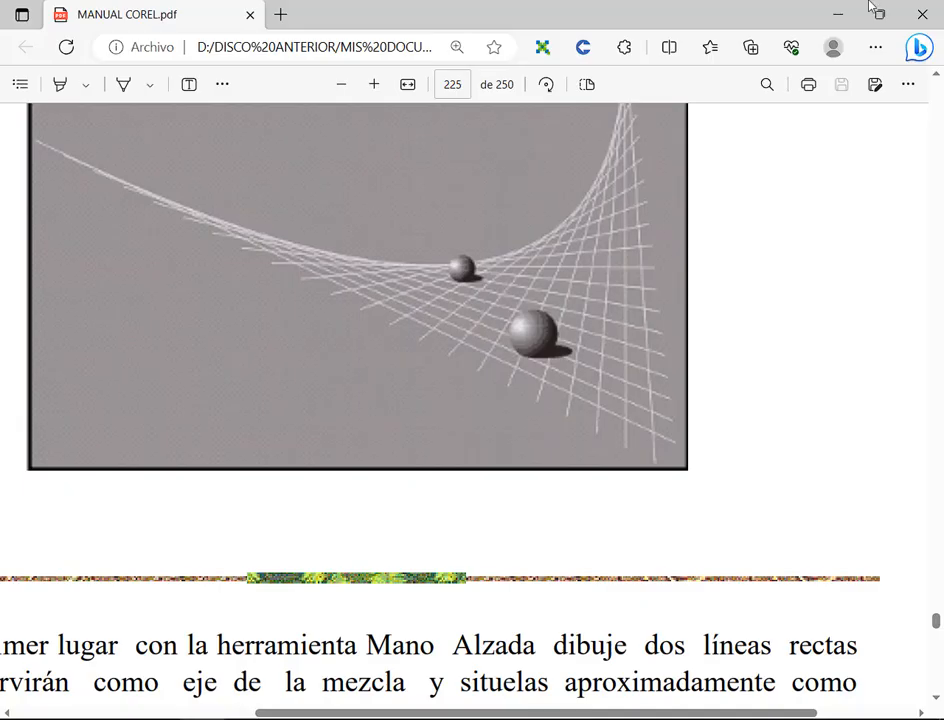
click(838, 14)
click(534, 440)
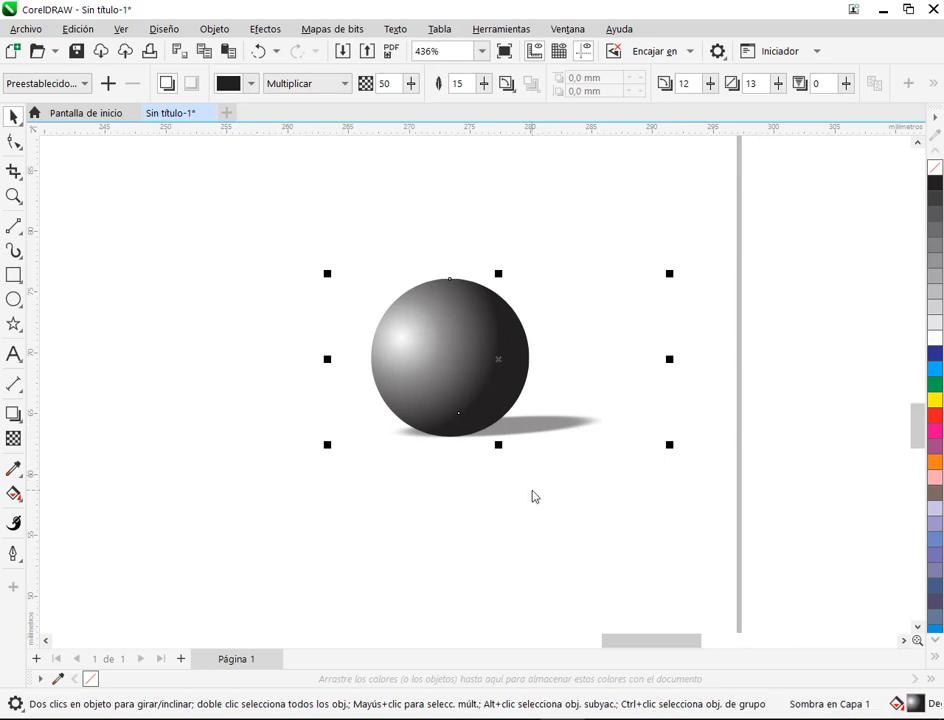
scroll(537, 438, down, 2)
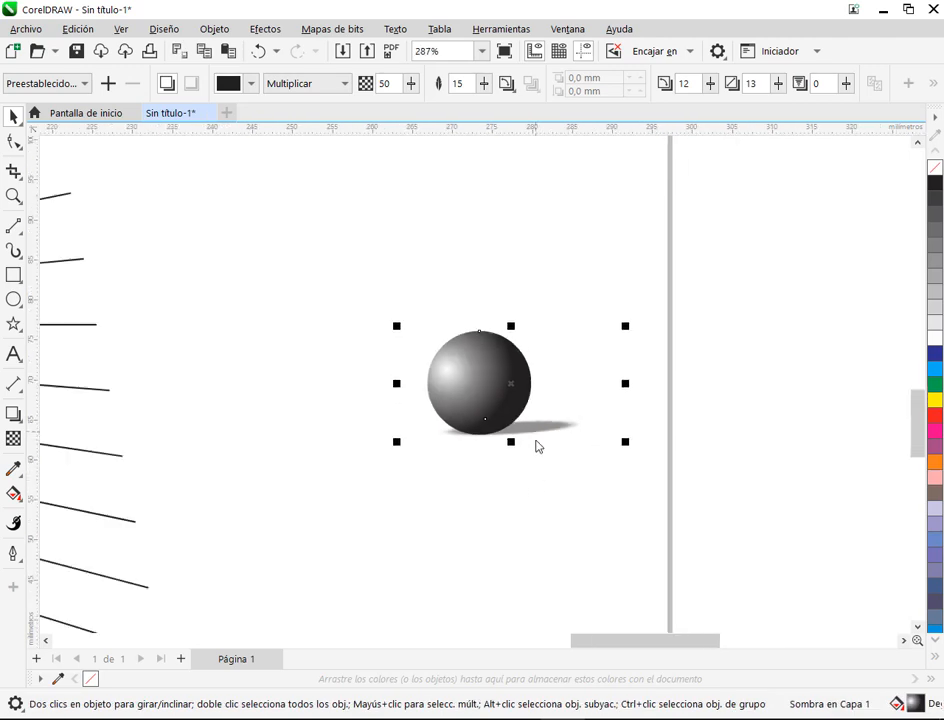
click(516, 469)
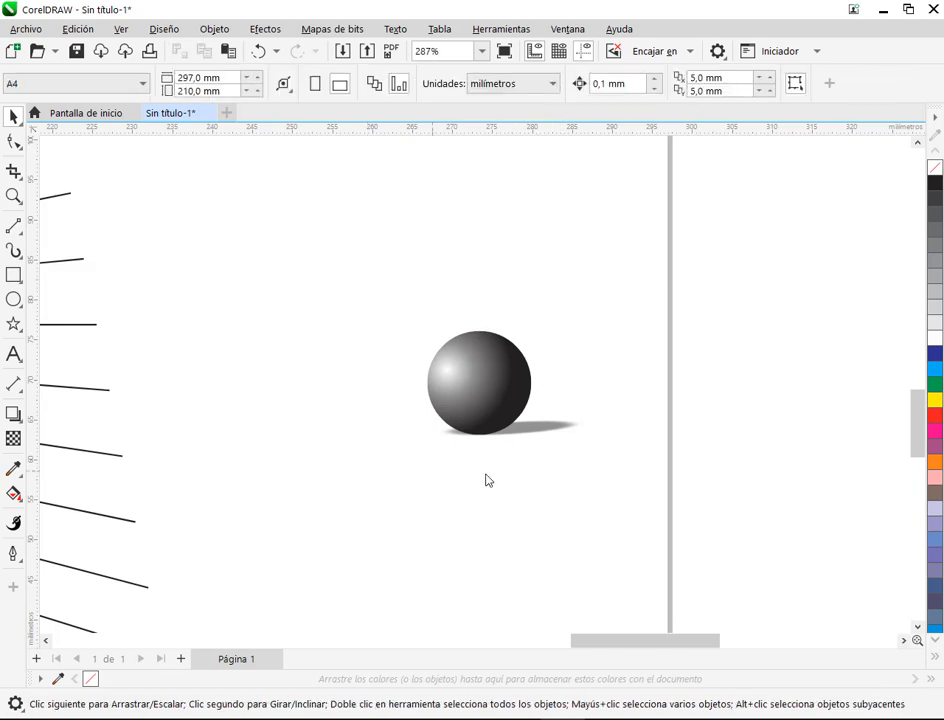
drag(516, 408, 500, 341)
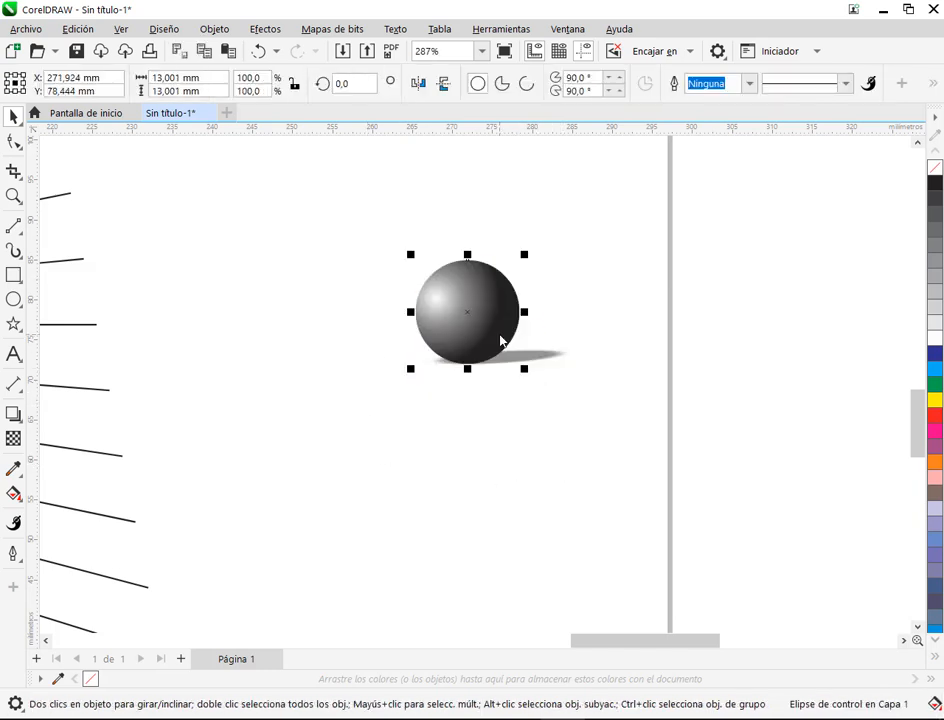
Step: Duplicate the gradient-filled sphere without its shadow and place the copy directly below the original, about 17 mm lower
click(522, 415)
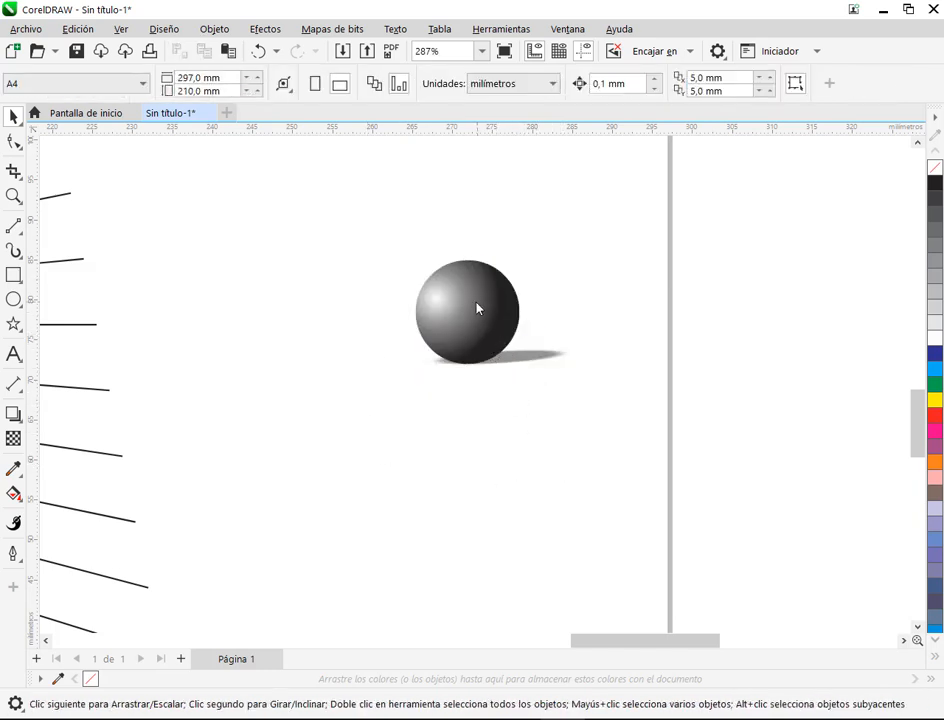
click(475, 302)
key(KP_Add)
drag(474, 302, 478, 441)
click(430, 540)
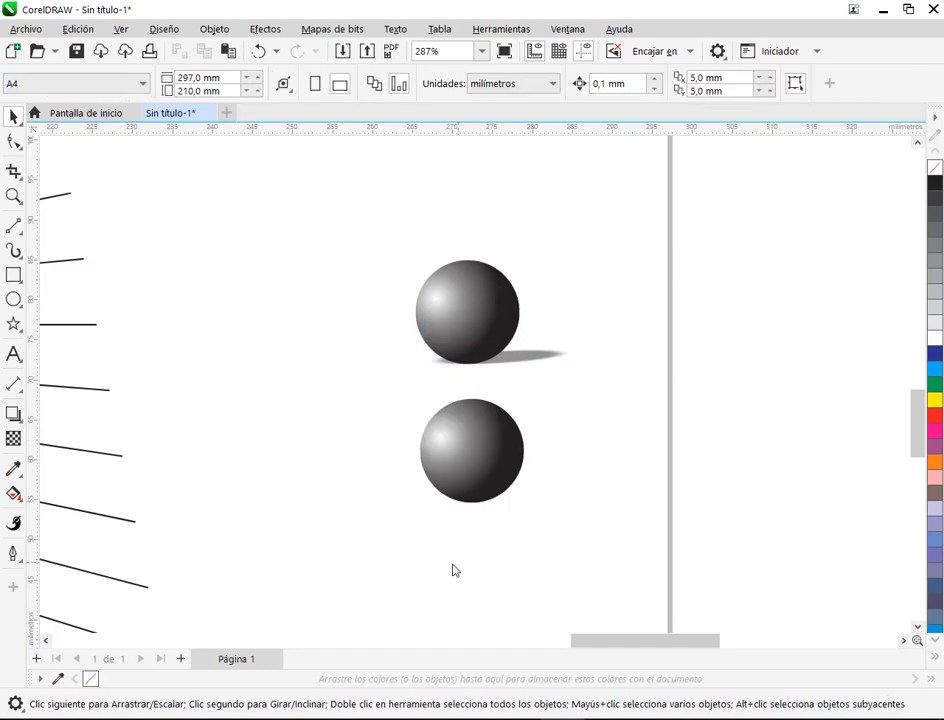
Step: Draw a flat ellipse about 10 by 2.5 mm beside the lower sphere's base and fill it with black
scroll(472, 524, up, 3)
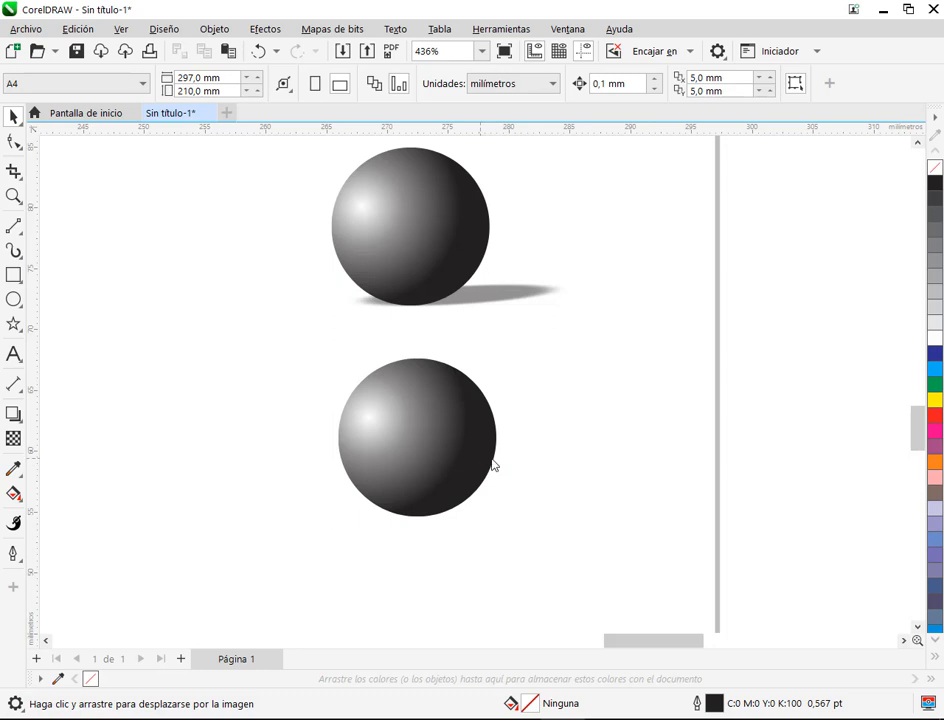
click(13, 299)
mouse_move(421, 475)
mouse_down()
mouse_move(466, 500)
mouse_move(533, 514)
mouse_move(567, 514)
mouse_move(510, 497)
mouse_move(586, 506)
mouse_up()
click(934, 183)
click(13, 117)
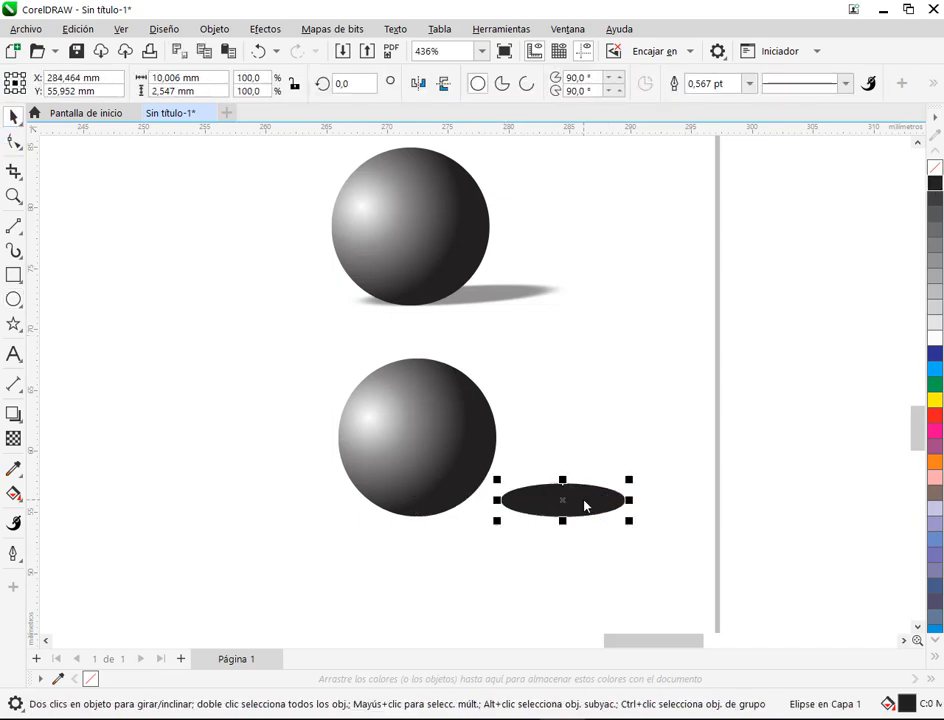
Step: Order the black ellipse behind the lower sphere and move it under the base to about X 275.2 mm, Y 55.3 mm
right_click(586, 506)
mouse_move(647, 145)
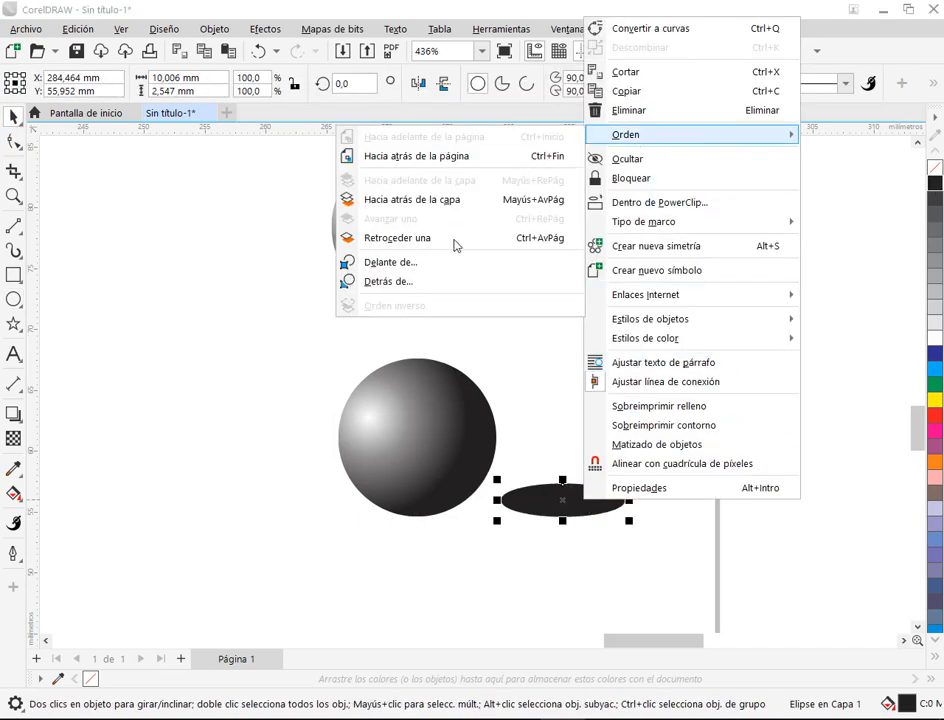
click(438, 281)
click(424, 404)
drag(587, 498, 497, 512)
click(564, 541)
click(516, 600)
Step: Check the shadow in the manual's figure and enlarge the black ellipse to about 11.1 by 3.2 mm, extending it upward and rightward
key(alt+Tab)
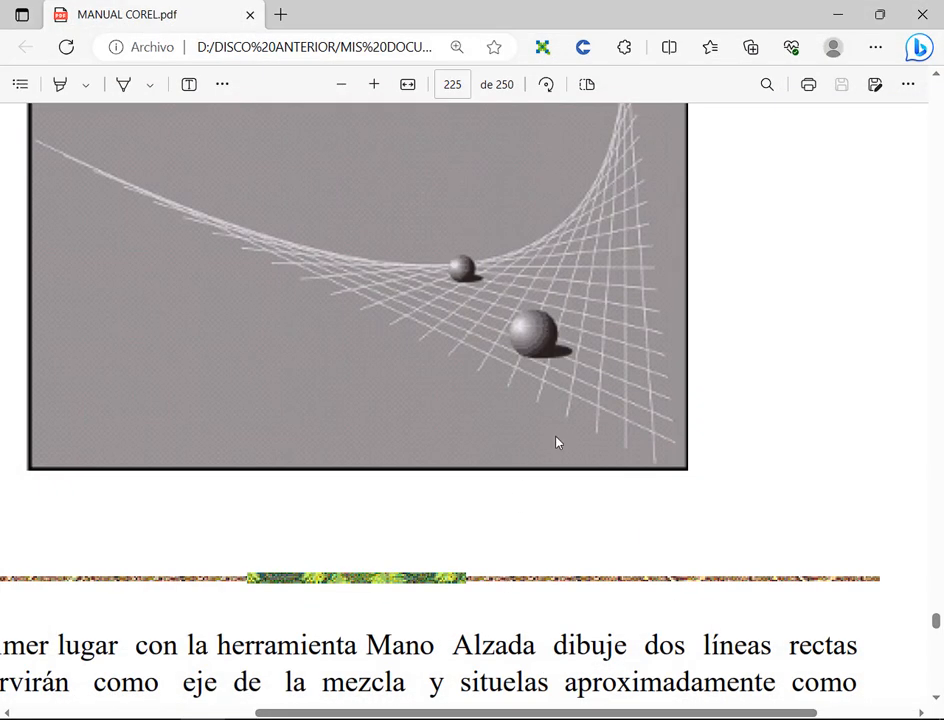
key(alt+Tab)
click(498, 511)
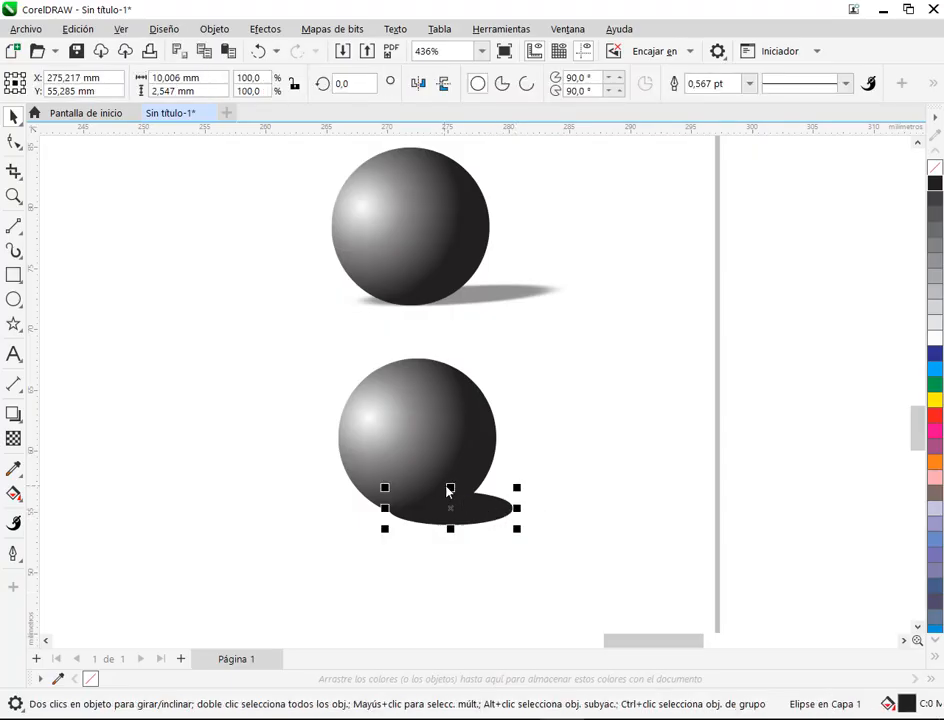
drag(450, 489, 457, 480)
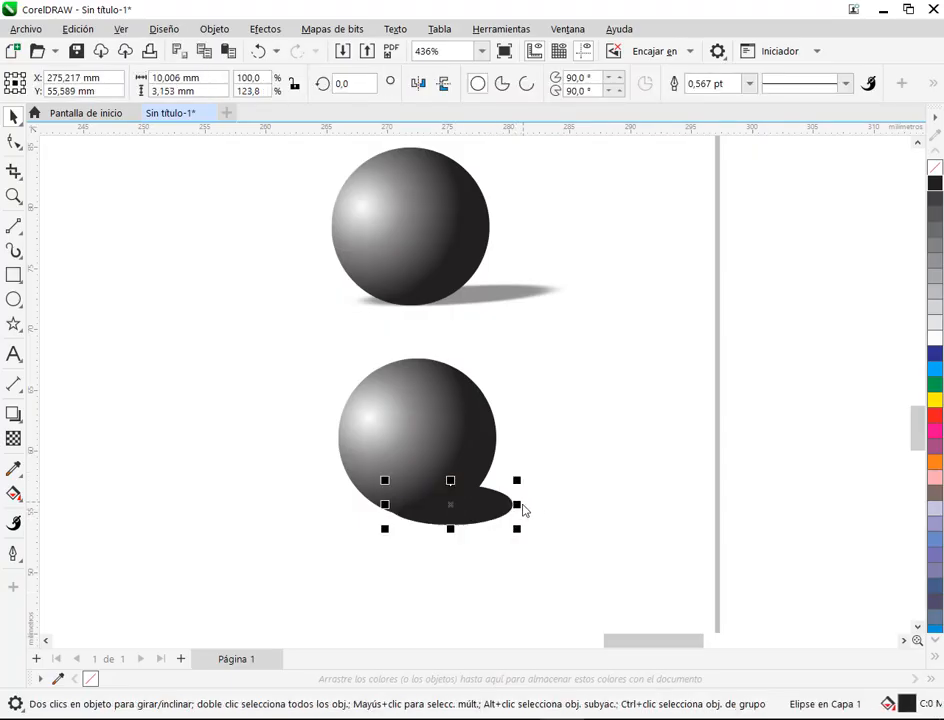
drag(522, 508, 535, 509)
click(508, 583)
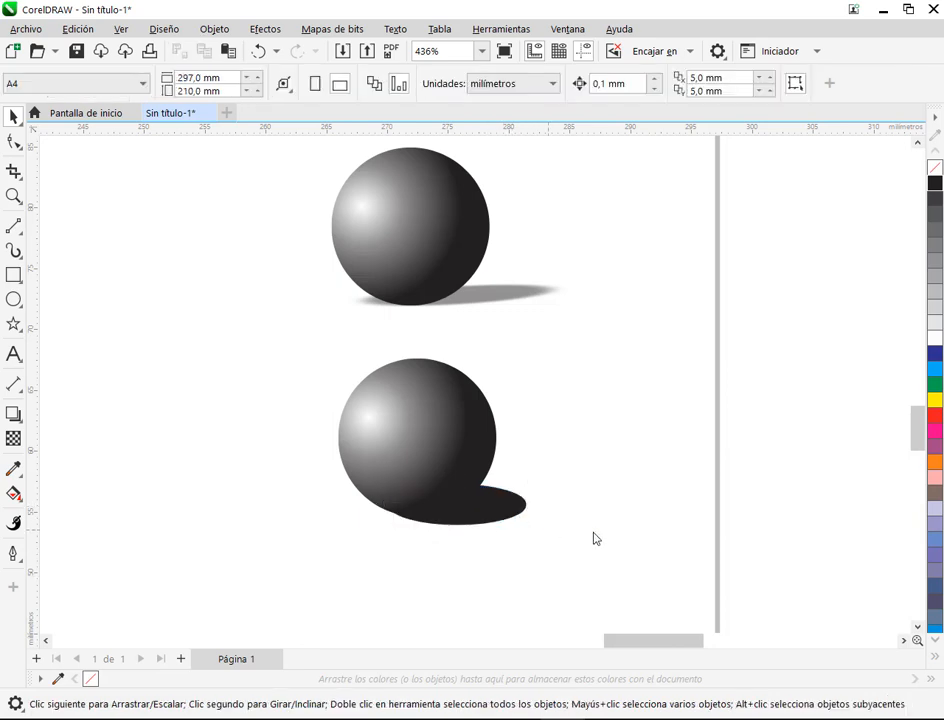
scroll(513, 457, down, 2)
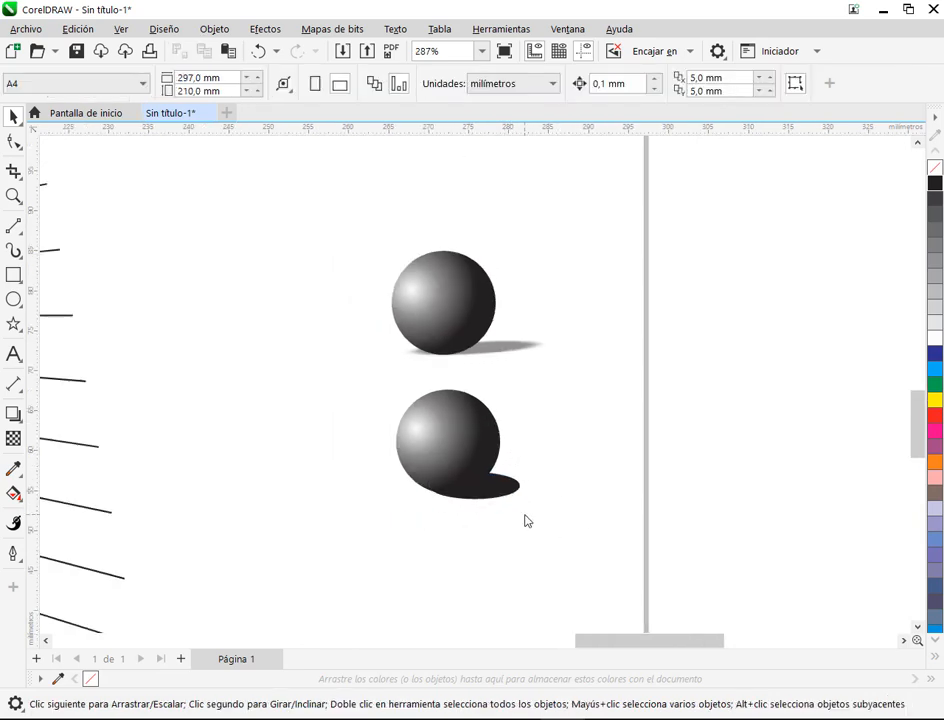
Step: Compare with the manual's figure again and nudge the black ellipse up by 0.6 mm
key(alt+Tab)
key(alt+Tab)
click(505, 497)
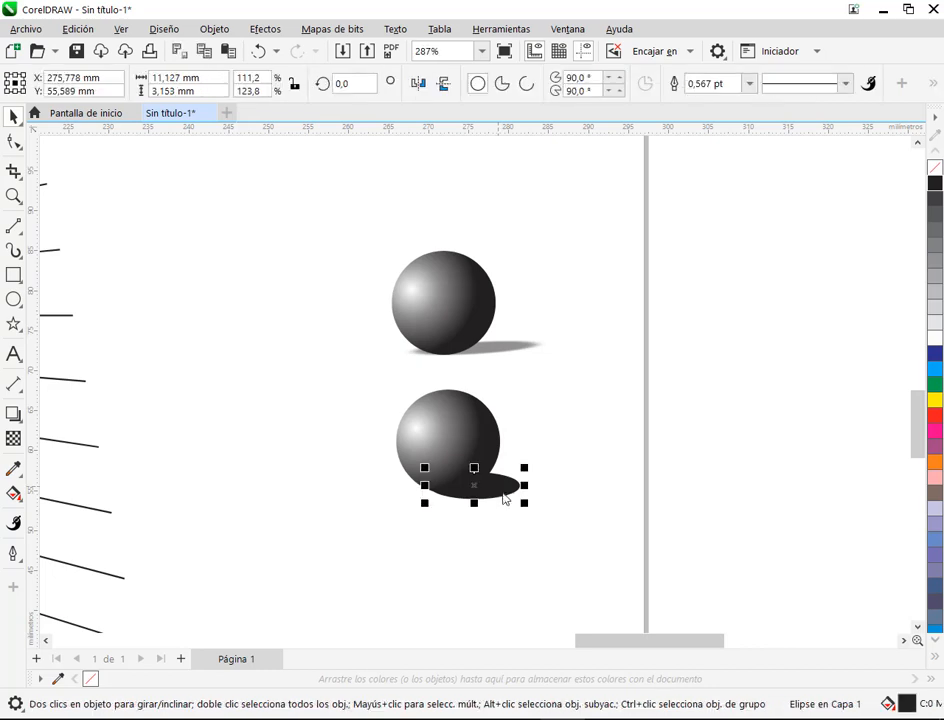
key(Up)
key(Up)
key(Up)
key(Up)
key(Up)
key(Up)
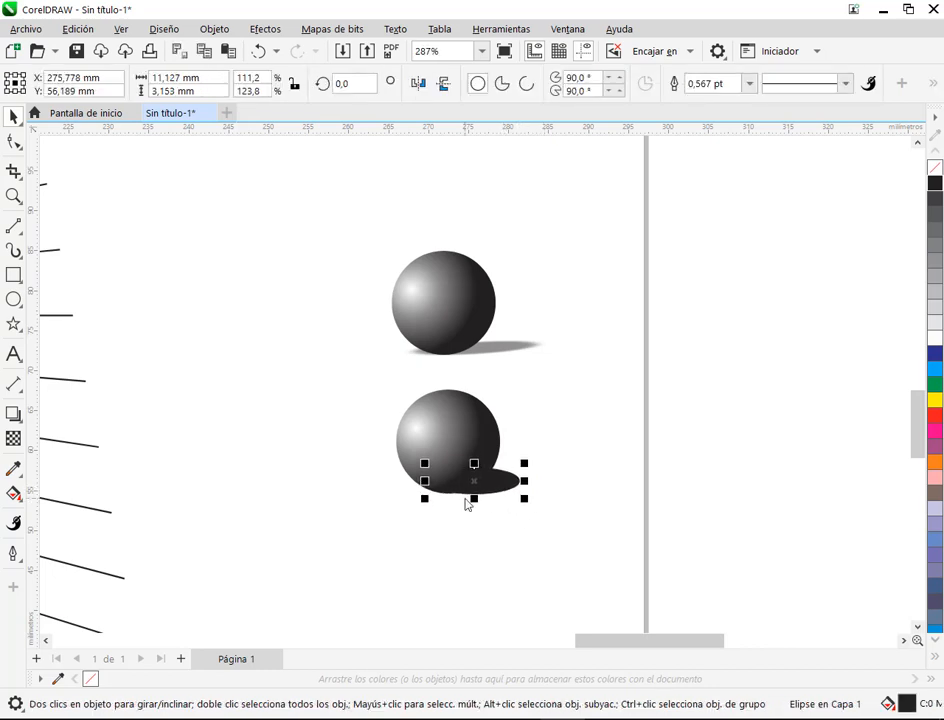
Step: Fine-tune the black ellipse's position under the lower sphere to about X 275.6 mm, Y 55.8 mm
scroll(466, 505, up, 2)
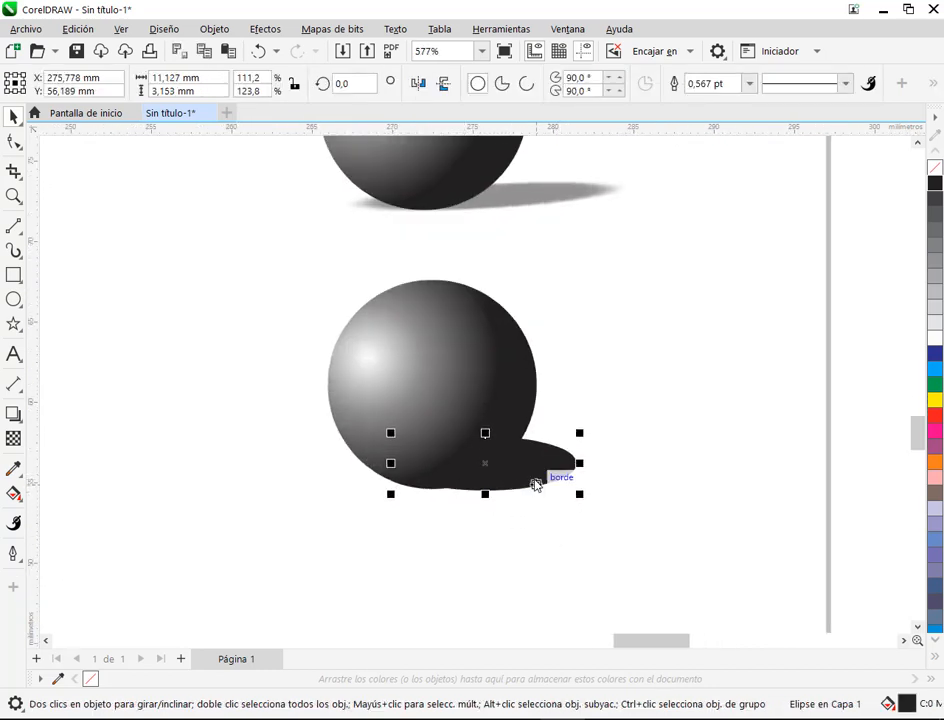
drag(517, 474, 523, 480)
click(704, 470)
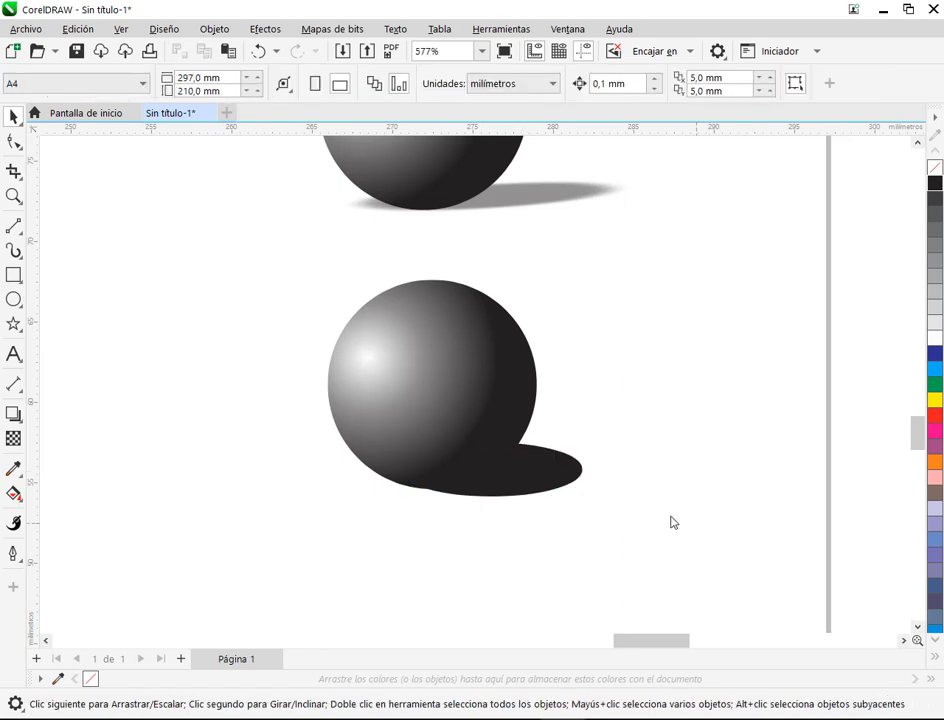
click(534, 472)
key(Left)
key(Left)
key(Left)
key(Left)
key(Left)
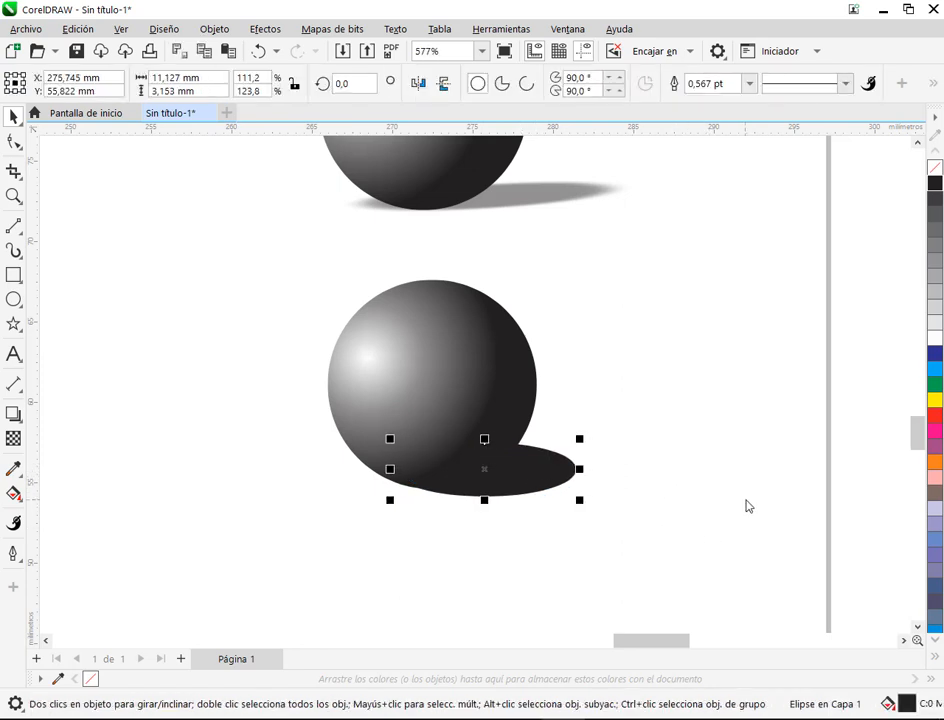
click(747, 502)
Step: Examine up close the edges of the upper sphere's drop shadow and of the black ellipse under the lower sphere
scroll(716, 458, down, 2)
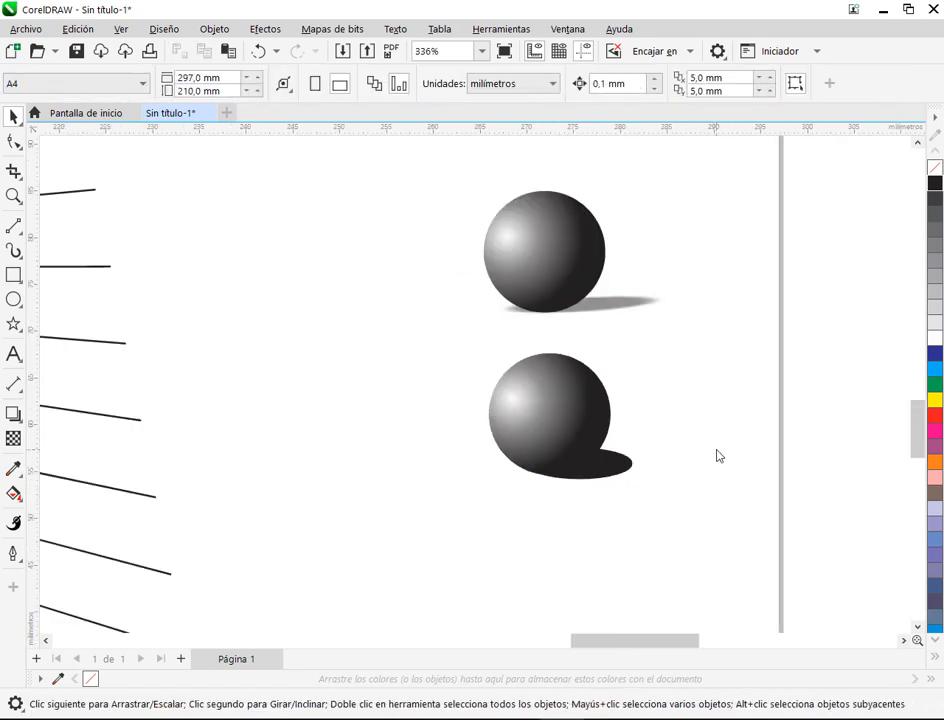
drag(598, 348, 512, 417)
click(528, 377)
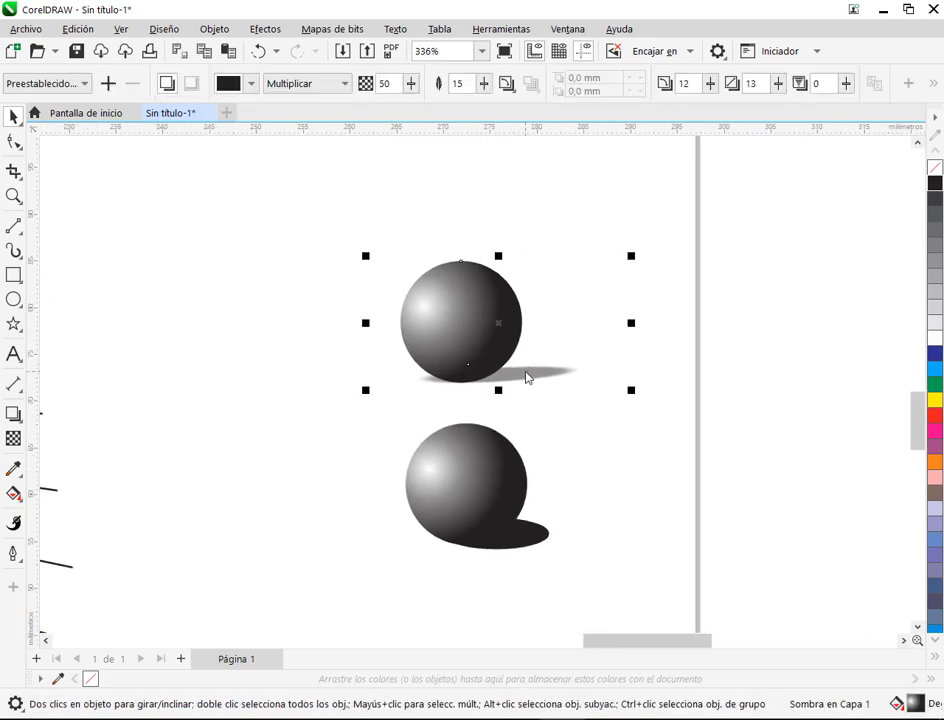
click(577, 457)
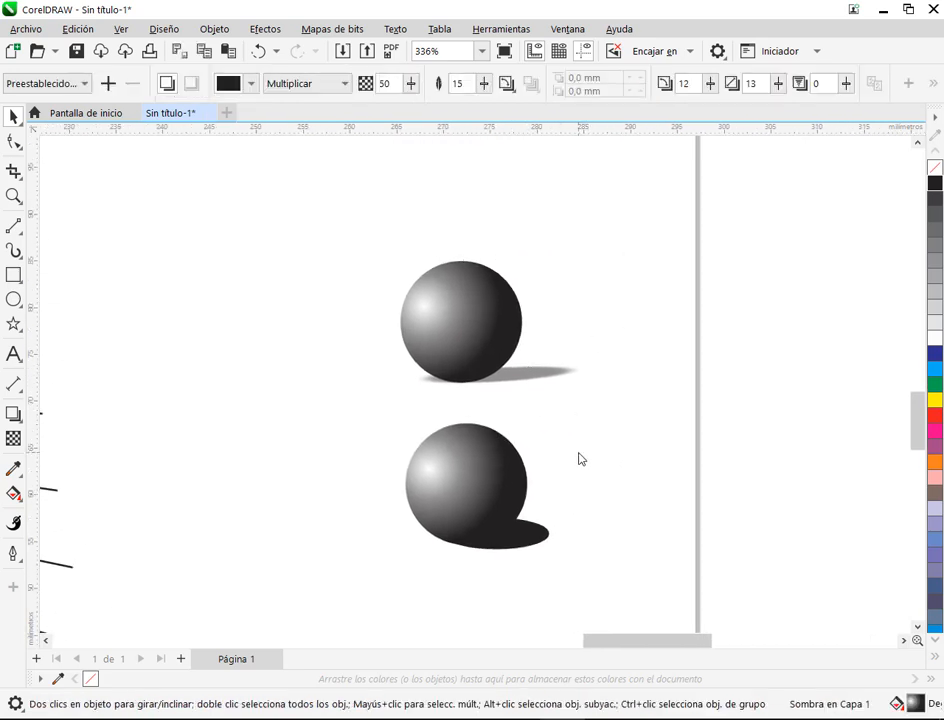
click(518, 379)
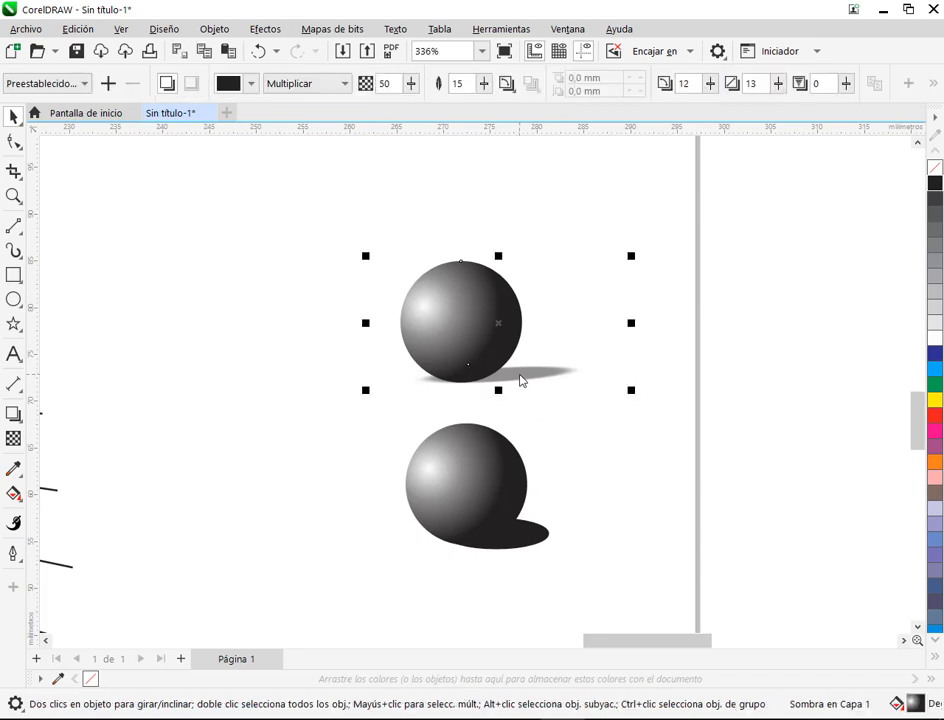
scroll(531, 360, up, 4)
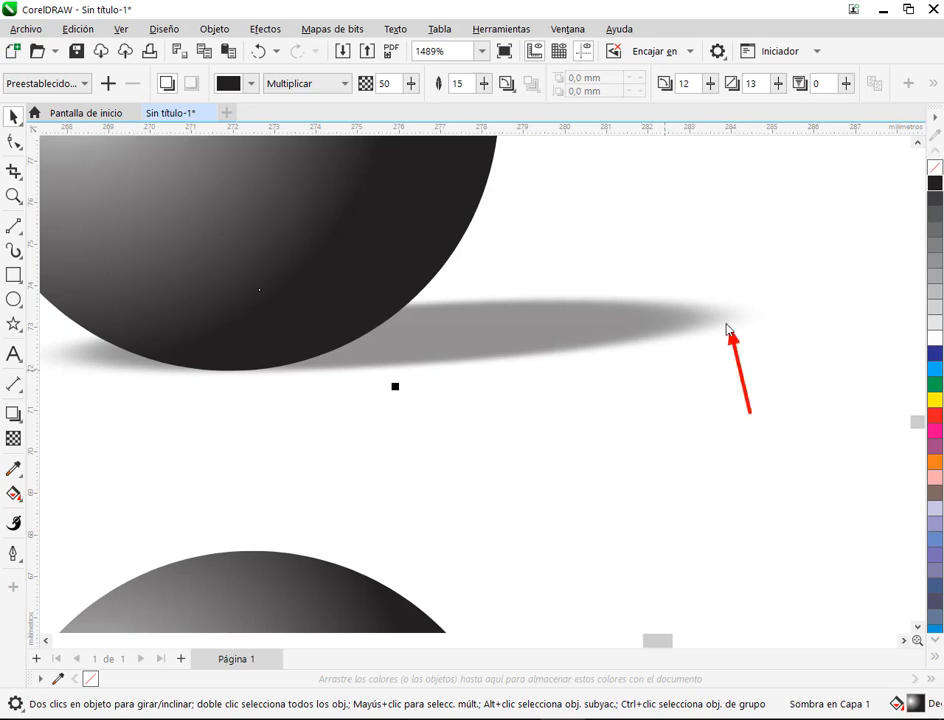
scroll(725, 424, down, 4)
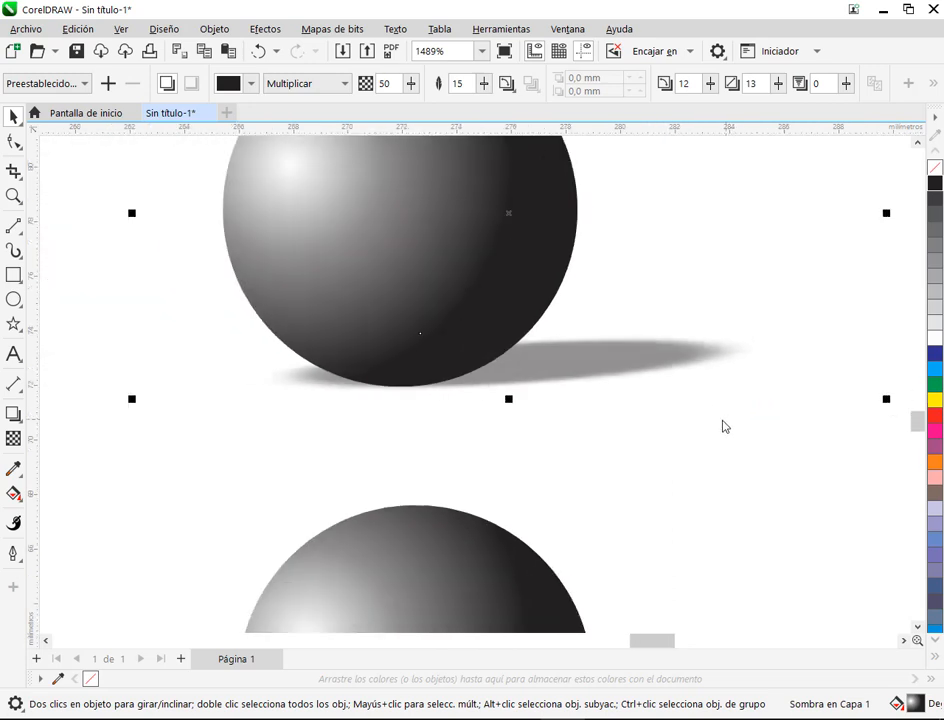
drag(659, 502, 613, 206)
click(587, 500)
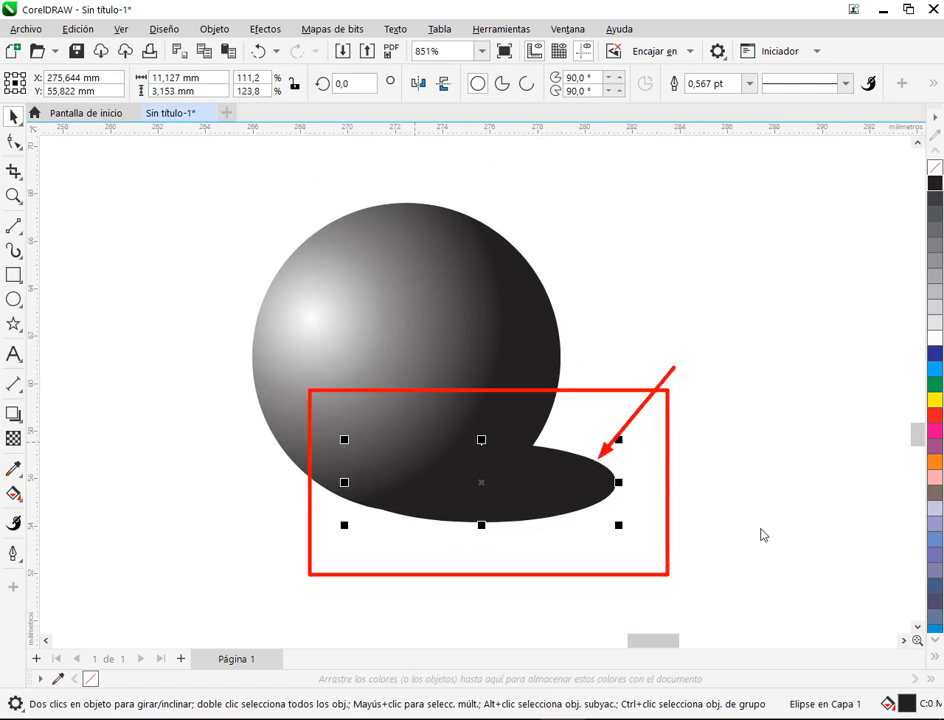
scroll(676, 514, down, 1)
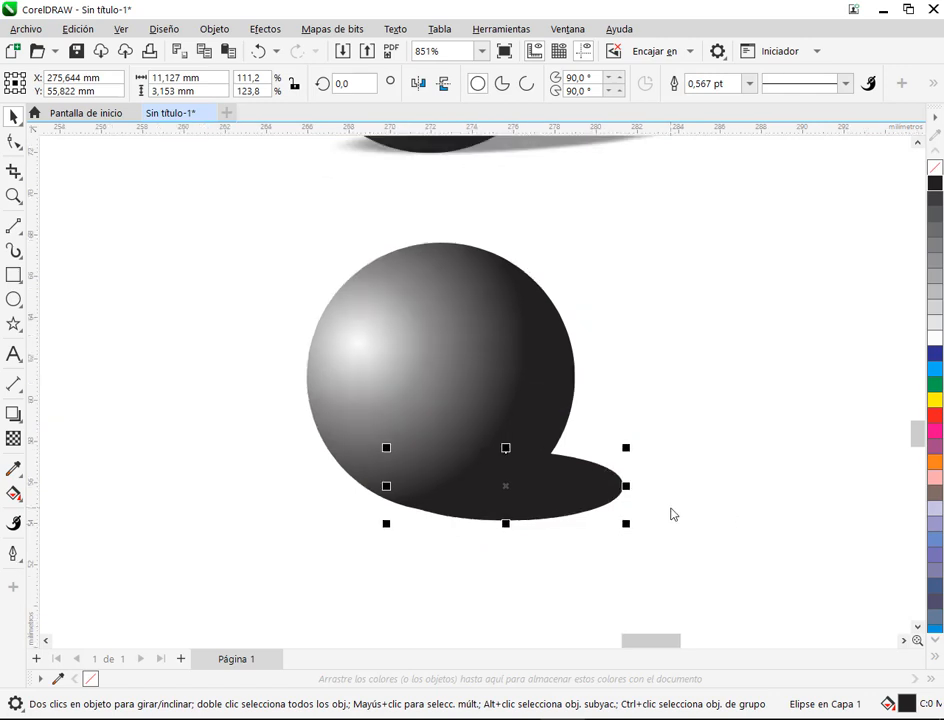
Step: Copy the black ellipse to about X 292.6 mm, Y 55.9 mm and open the Gaussian blur effect for the copy
drag(645, 512, 451, 369)
drag(383, 347, 662, 338)
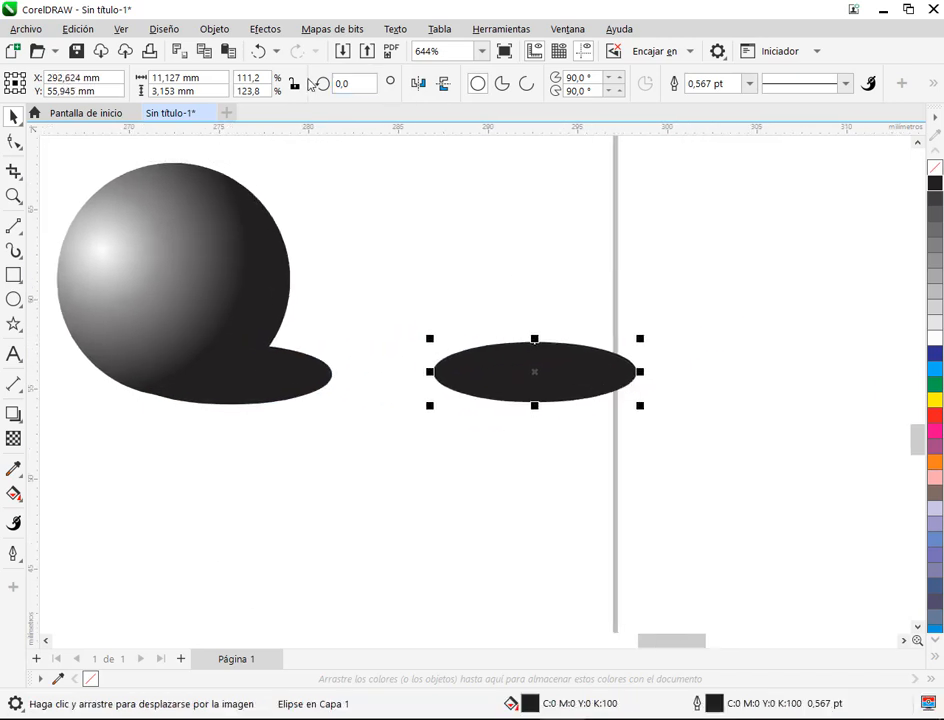
click(266, 33)
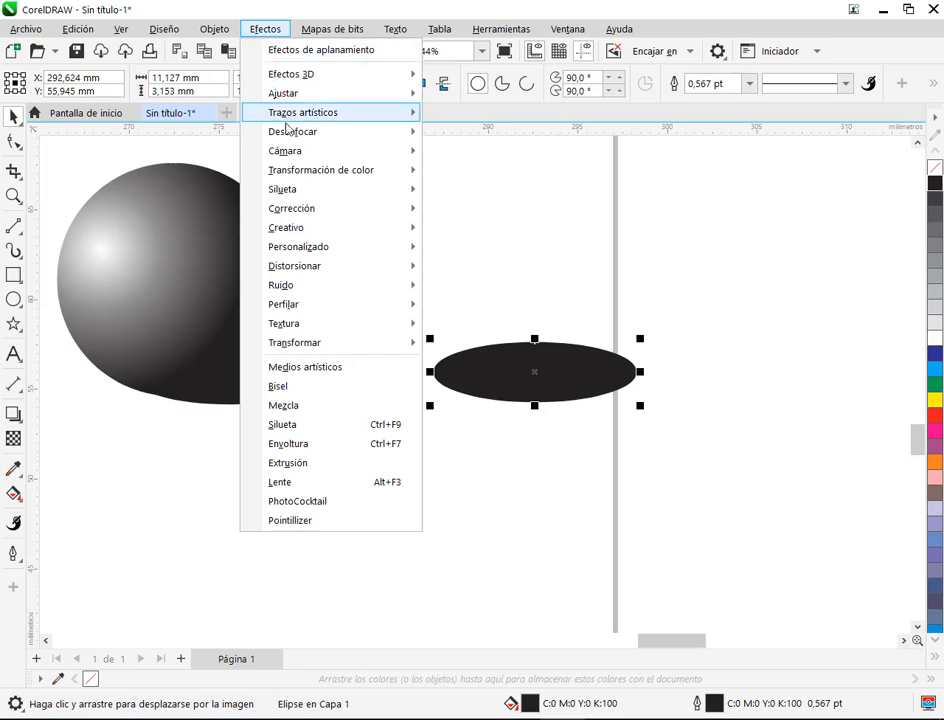
mouse_move(288, 130)
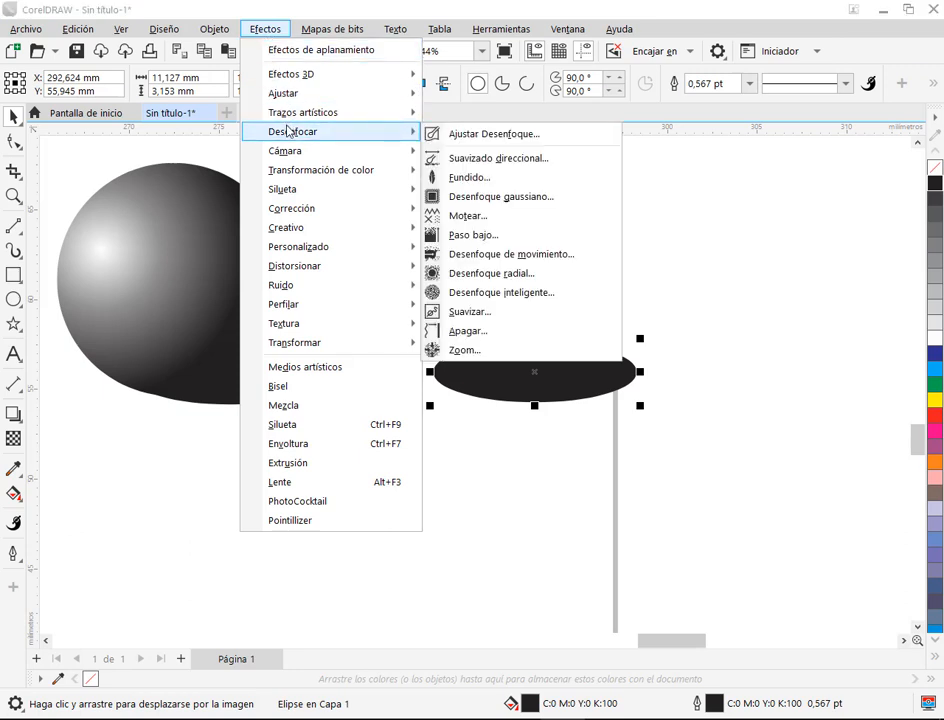
click(522, 205)
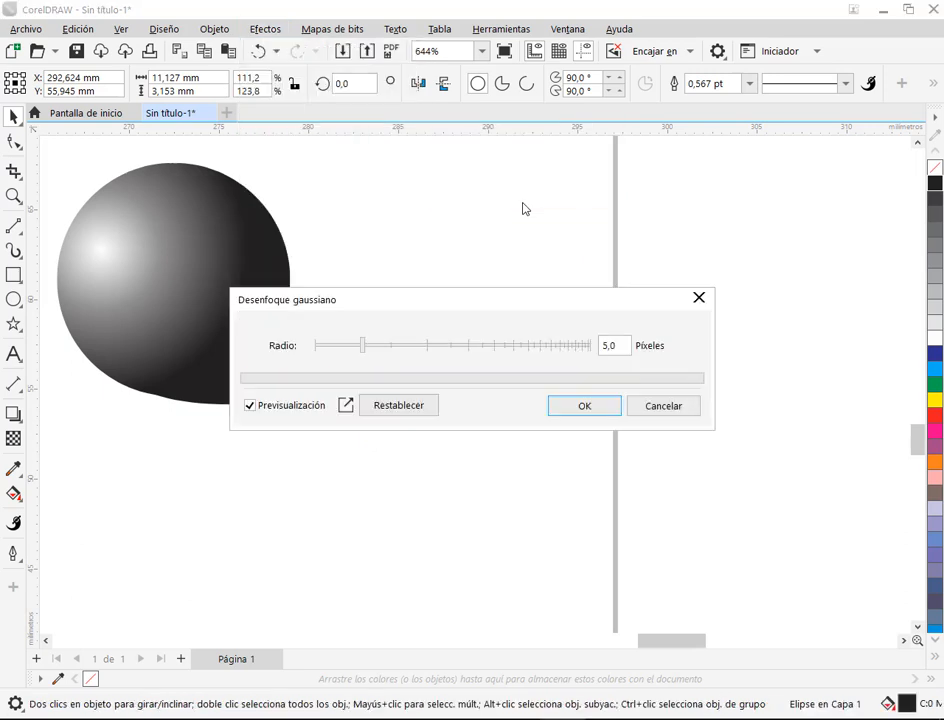
drag(508, 320, 557, 478)
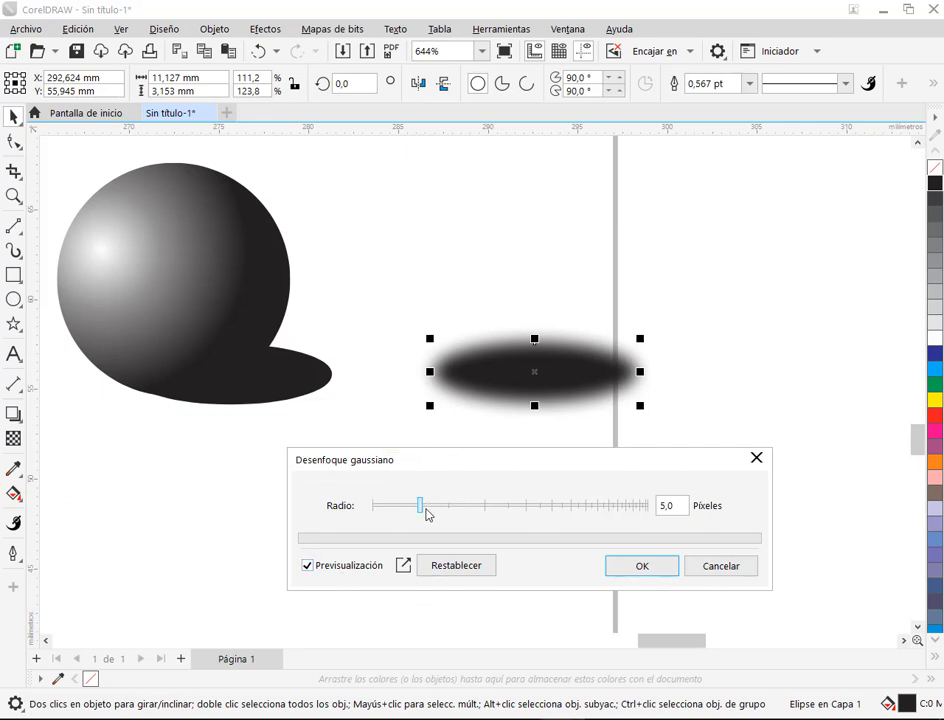
Step: Try a Gaussian blur radius of 2.1 pixels on the copied ellipse, comparing it with the preview off and on
click(346, 568)
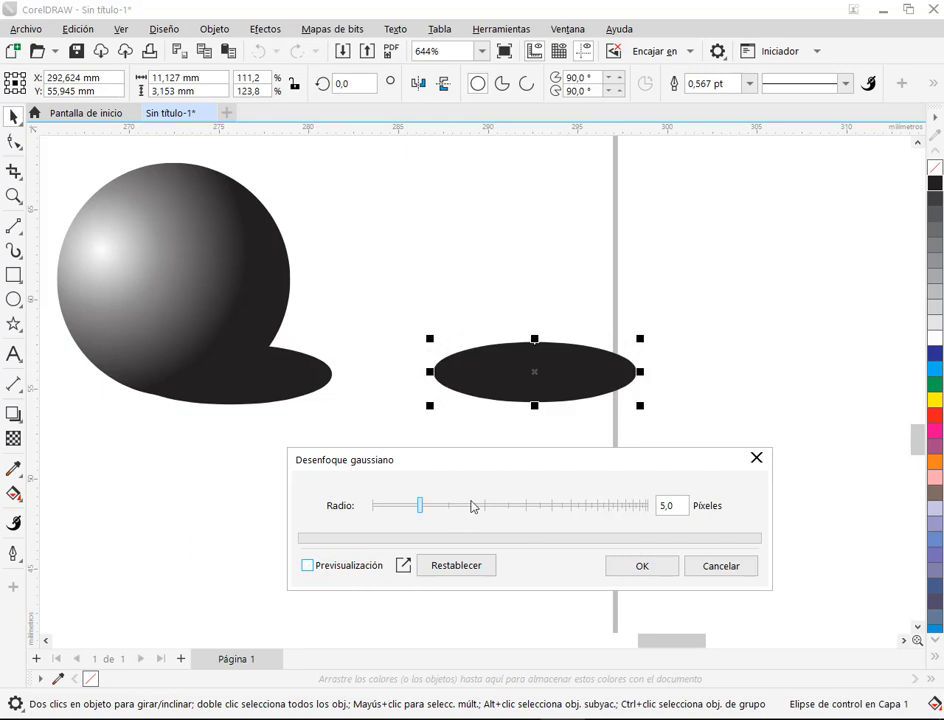
drag(472, 505, 377, 525)
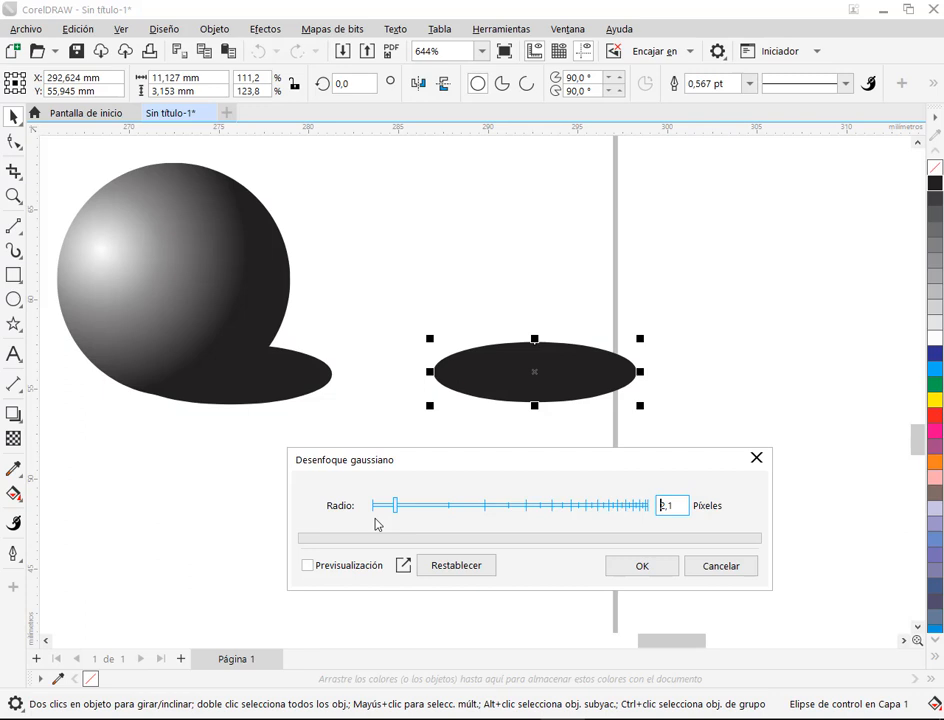
click(308, 566)
click(308, 566)
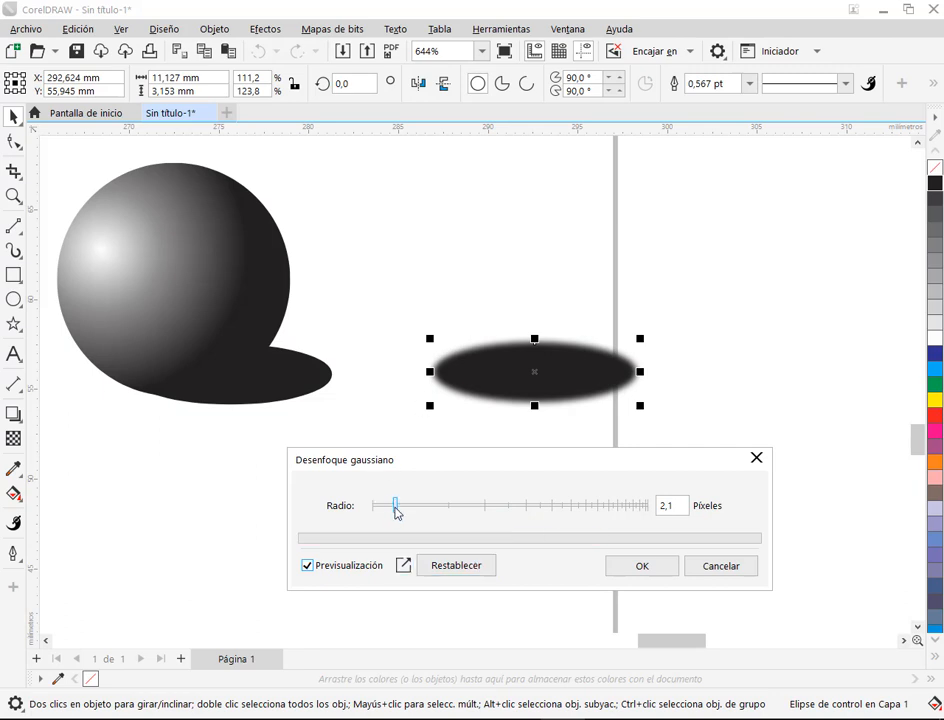
Step: Try stronger and weaker Gaussian blur radii on the copied ellipse, including 4.0 and 0.8 pixels
drag(395, 507, 522, 512)
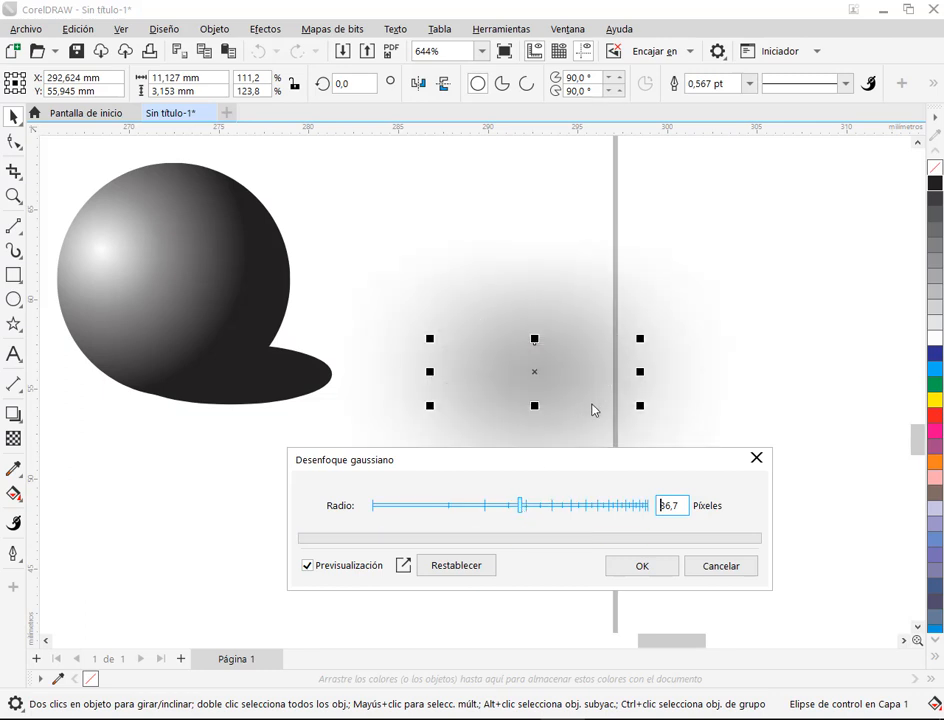
click(431, 512)
click(412, 508)
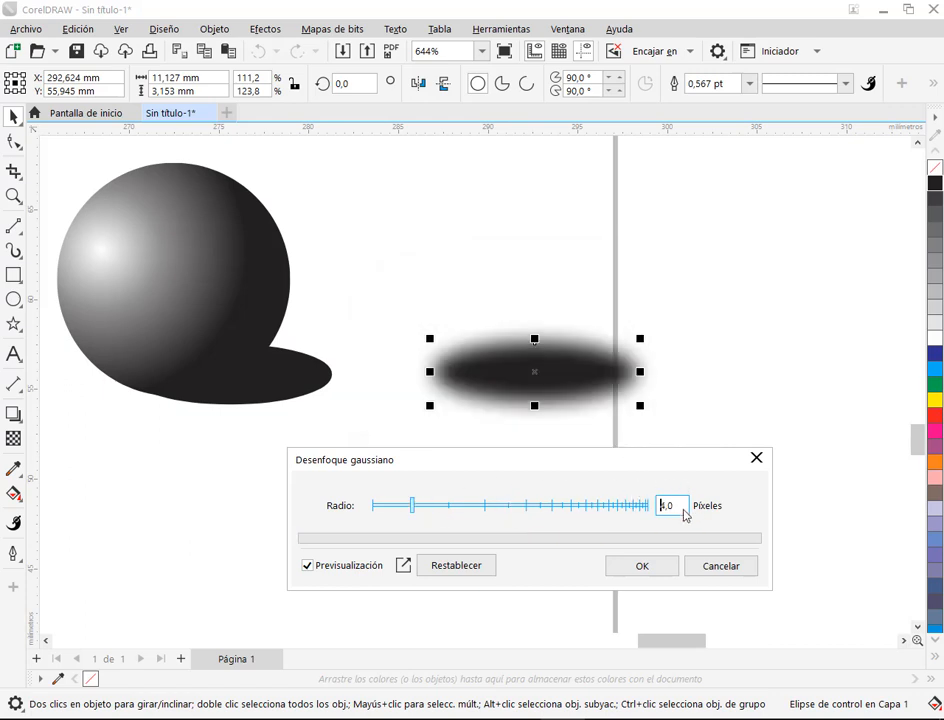
click(382, 509)
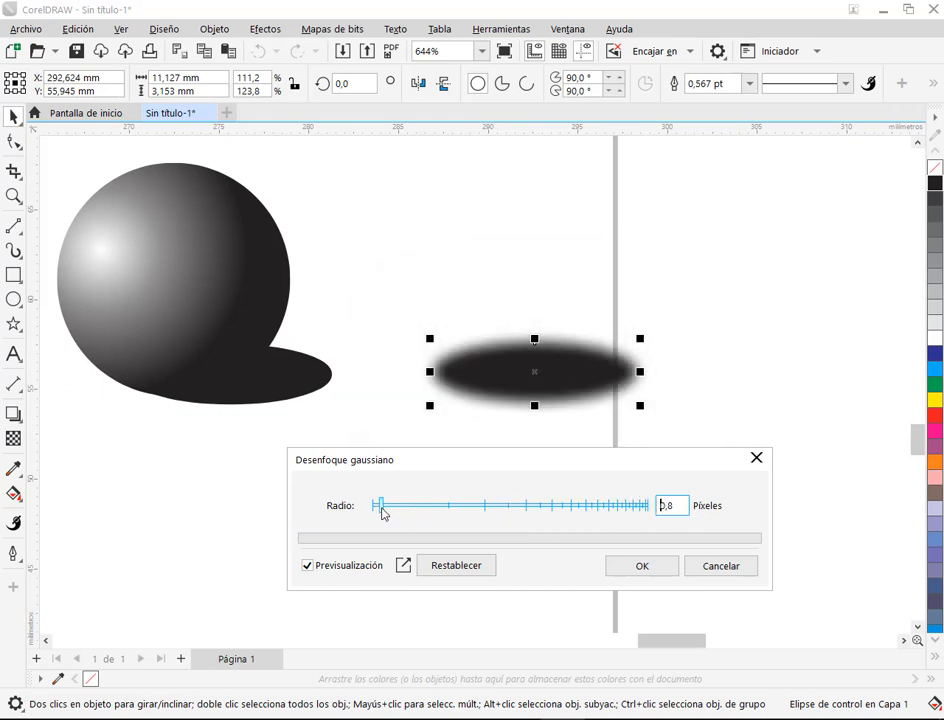
Step: Apply a Gaussian blur with a radius of 1.4 pixels to the copied ellipse
mouse_move(381, 507)
mouse_down()
mouse_move(367, 508)
mouse_move(389, 513)
mouse_up()
scroll(550, 400, up, 1)
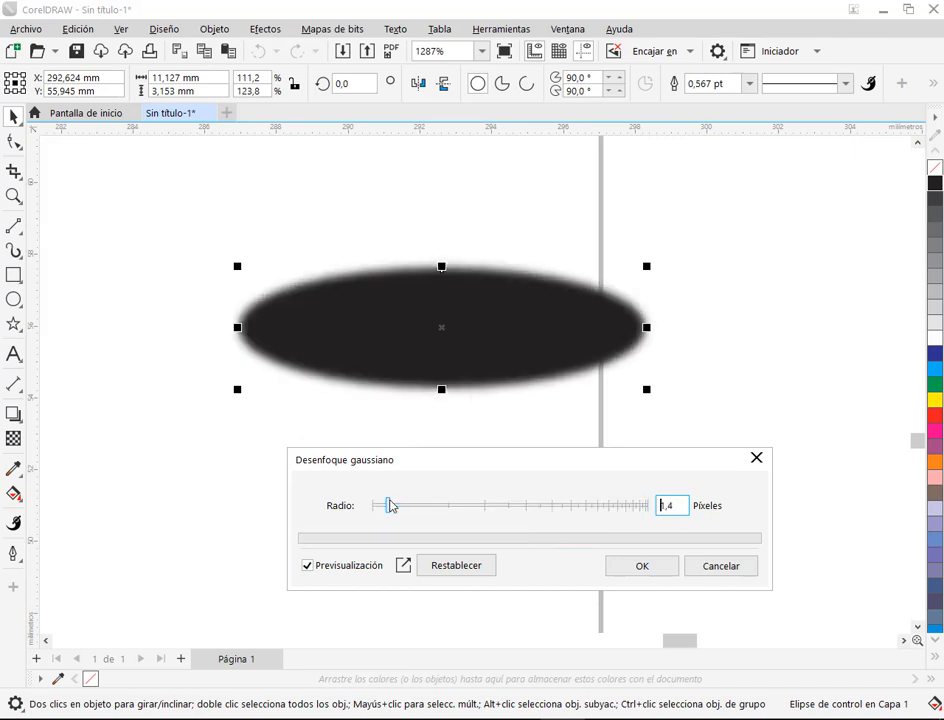
click(652, 572)
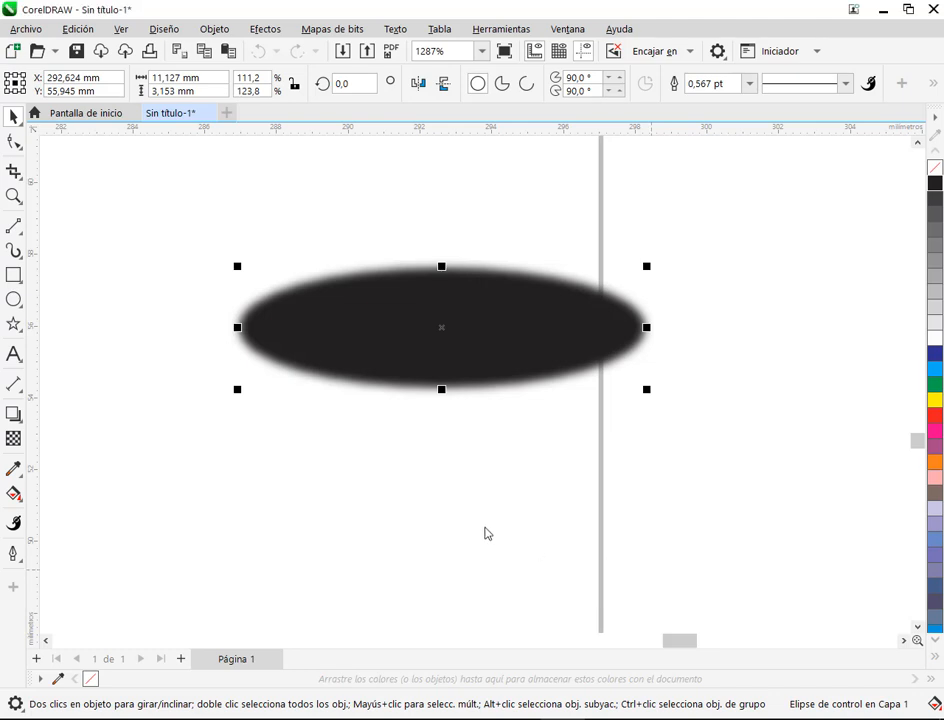
click(436, 503)
Step: Move the blurred ellipse closer to the lower sphere, to about X 290.4 mm, Y 55.8 mm
scroll(436, 503, down, 1)
drag(421, 494, 580, 469)
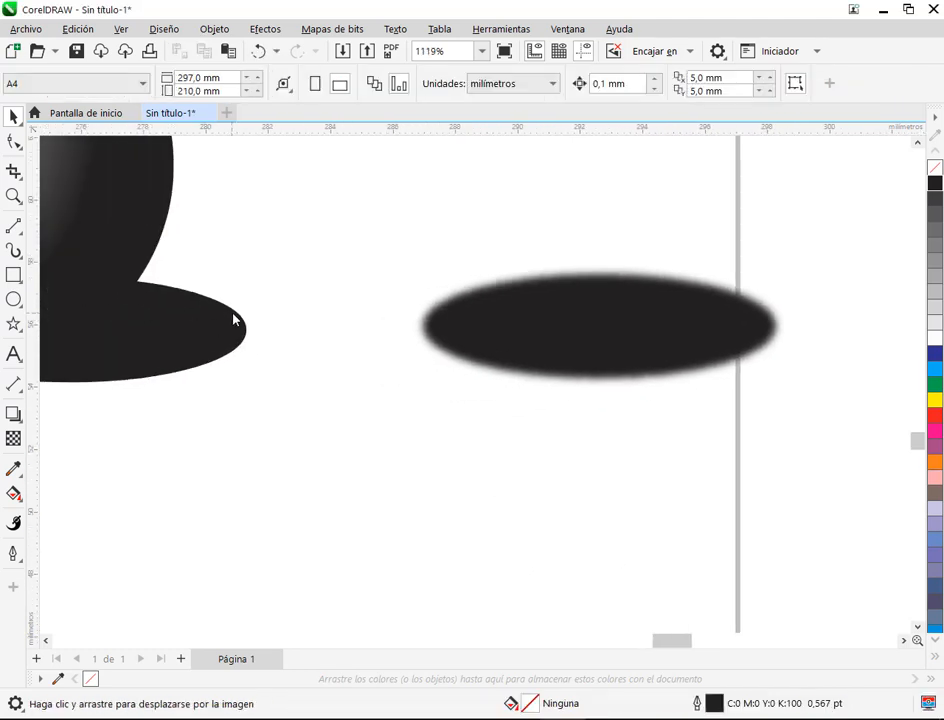
click(190, 298)
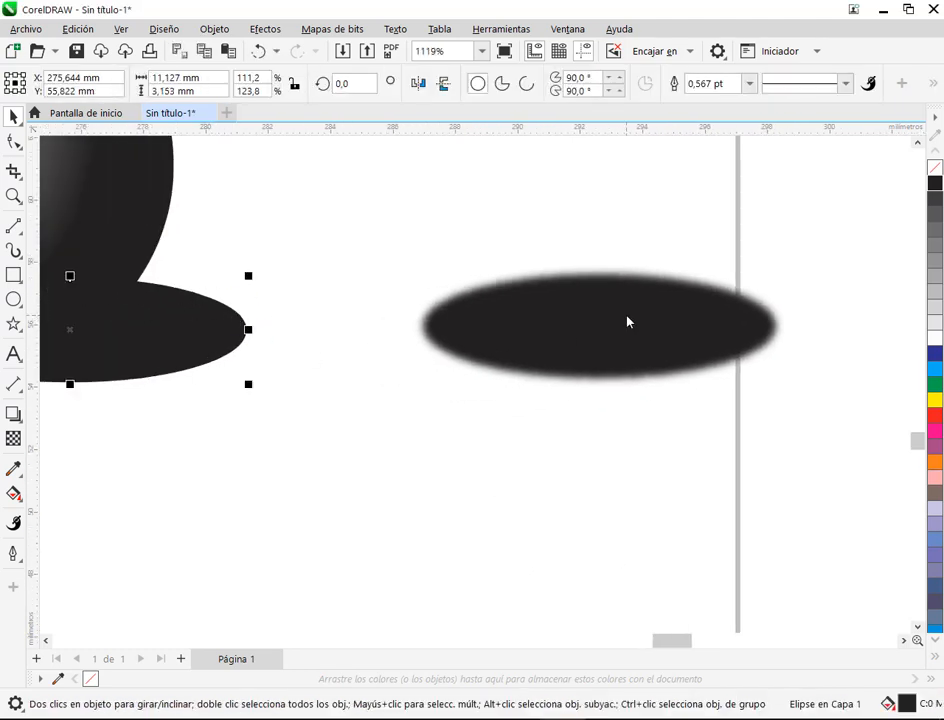
drag(628, 322, 556, 324)
Step: Remove the blurred ellipse's outline and lighten its fill through several grays to a light gray
click(935, 214)
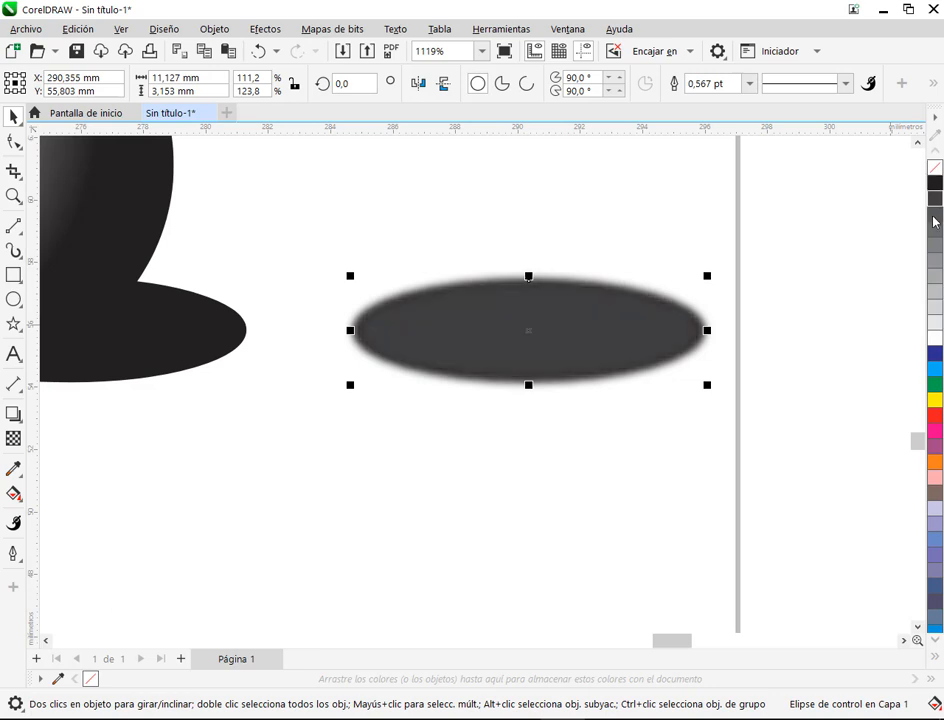
click(937, 229)
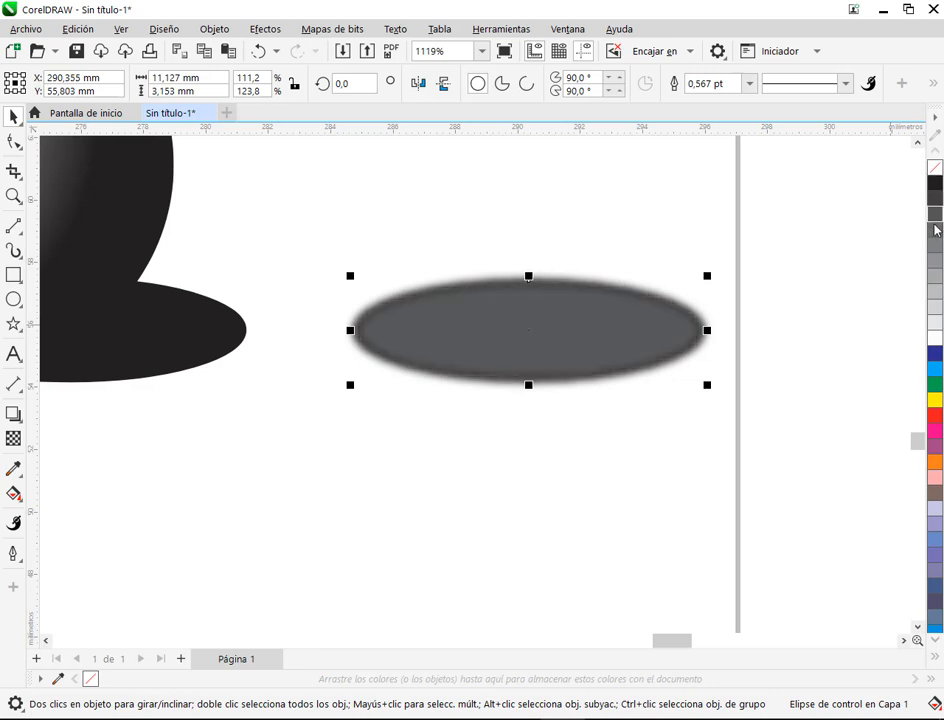
right_click(932, 170)
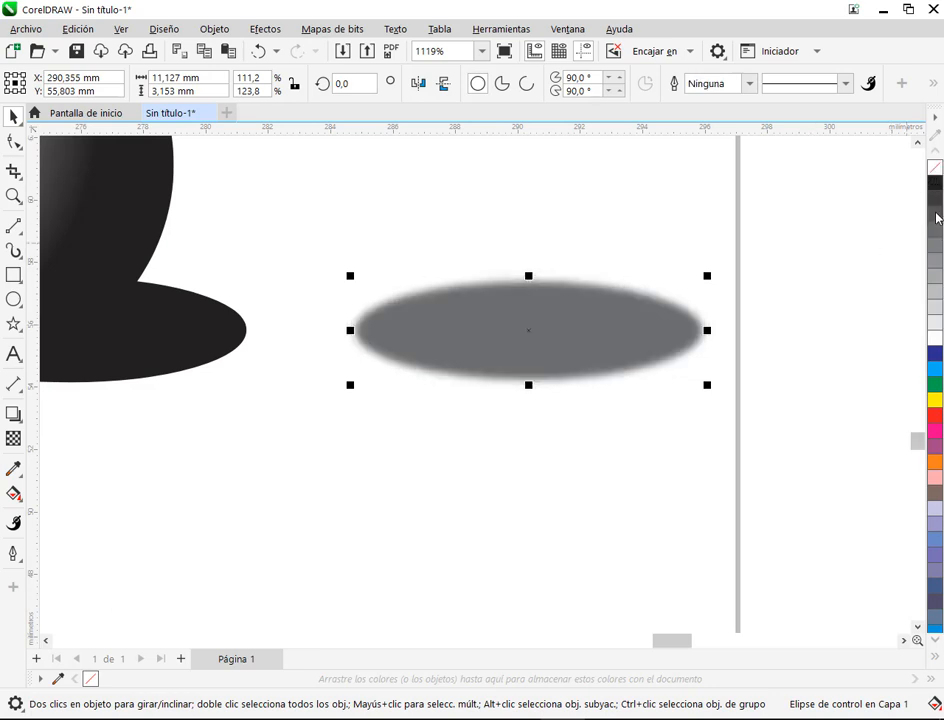
click(937, 216)
click(937, 231)
click(937, 264)
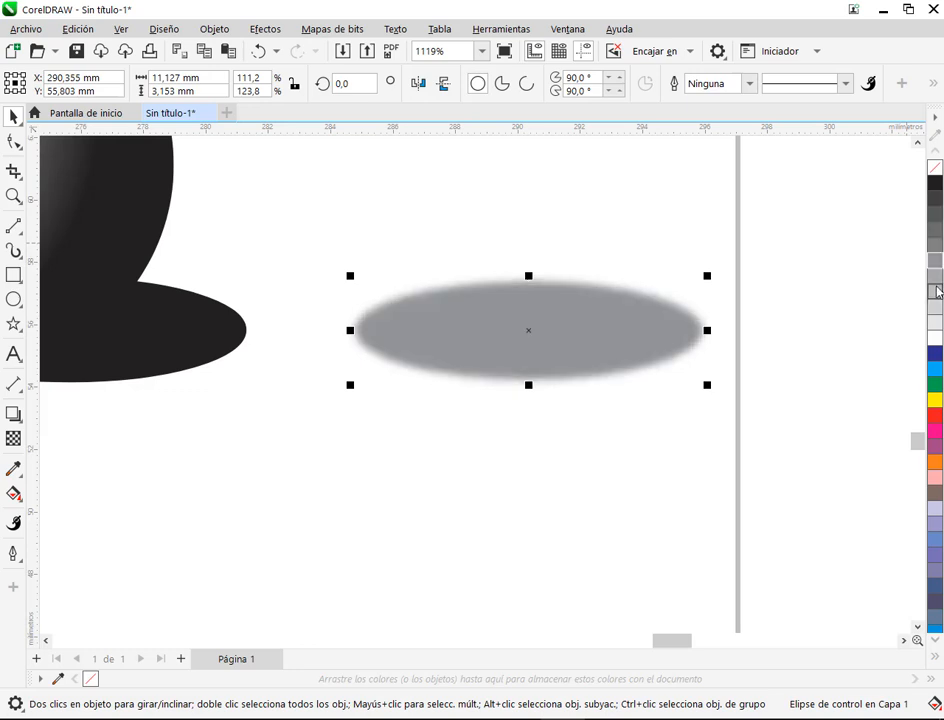
click(937, 291)
Step: Move the gray blurred ellipse just below the upper sphere's drop shadow, at about X 279.8 mm, Y 69.5 mm, to compare their edges
scroll(737, 328, down, 2)
key(h)
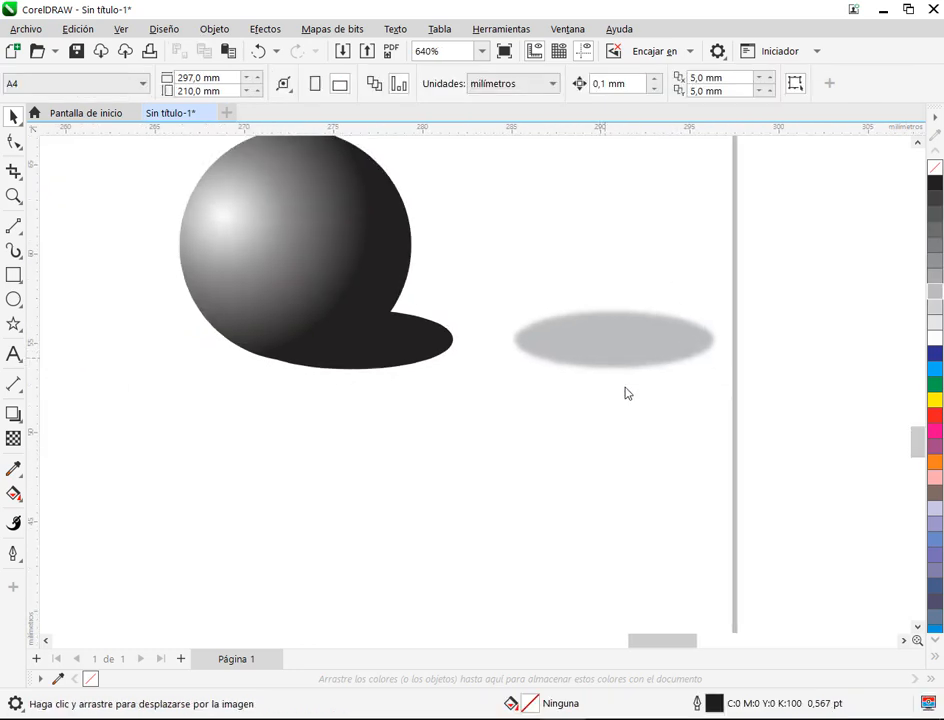
drag(624, 392, 650, 476)
drag(520, 277, 482, 312)
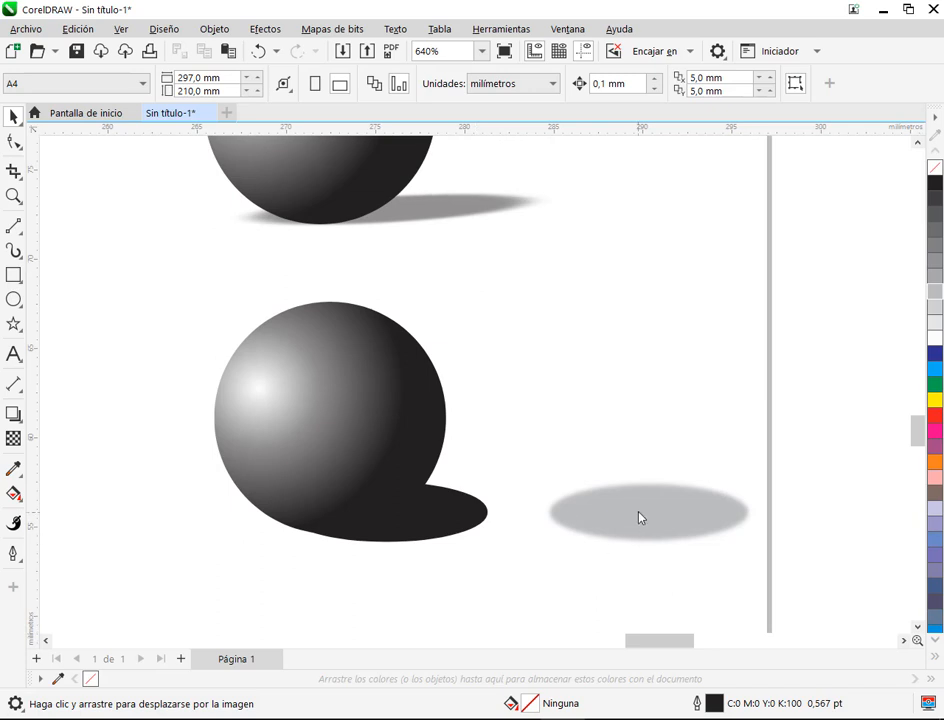
key(space)
drag(606, 490, 485, 266)
scroll(473, 200, up, 3)
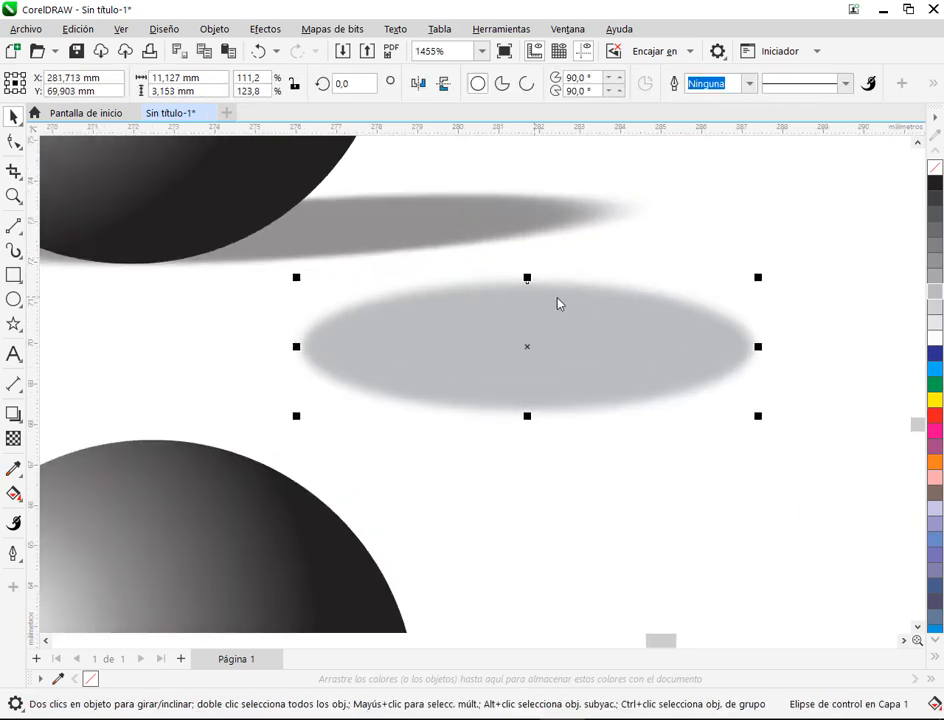
drag(558, 301, 523, 299)
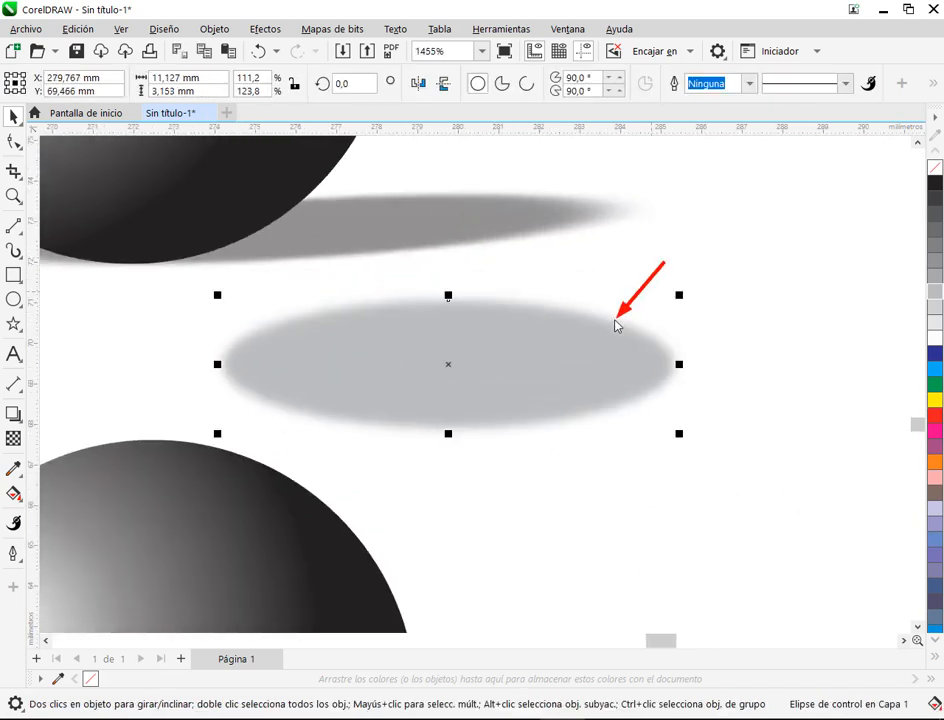
Step: Move the sharp black ellipse away from the lower sphere and place the blurred one beneath it at about X 275.1 mm, Y 56.0 mm
scroll(618, 387, down, 3)
drag(578, 450, 531, 320)
drag(470, 486, 823, 326)
drag(535, 244, 471, 488)
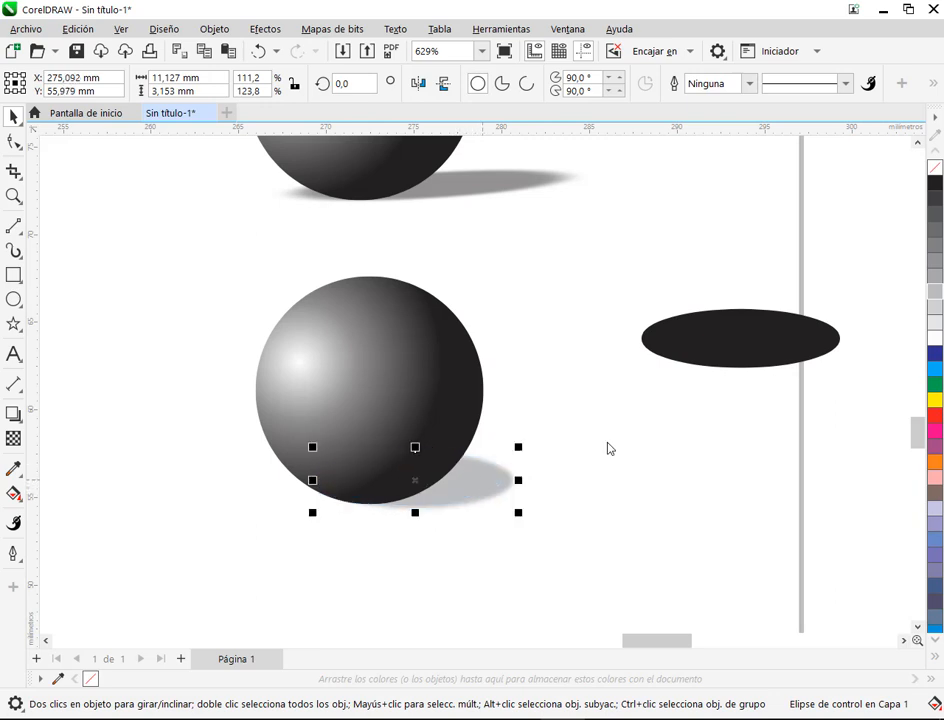
Step: Try several dark and medium gray fills on the blurred ellipse under the lower sphere
click(937, 221)
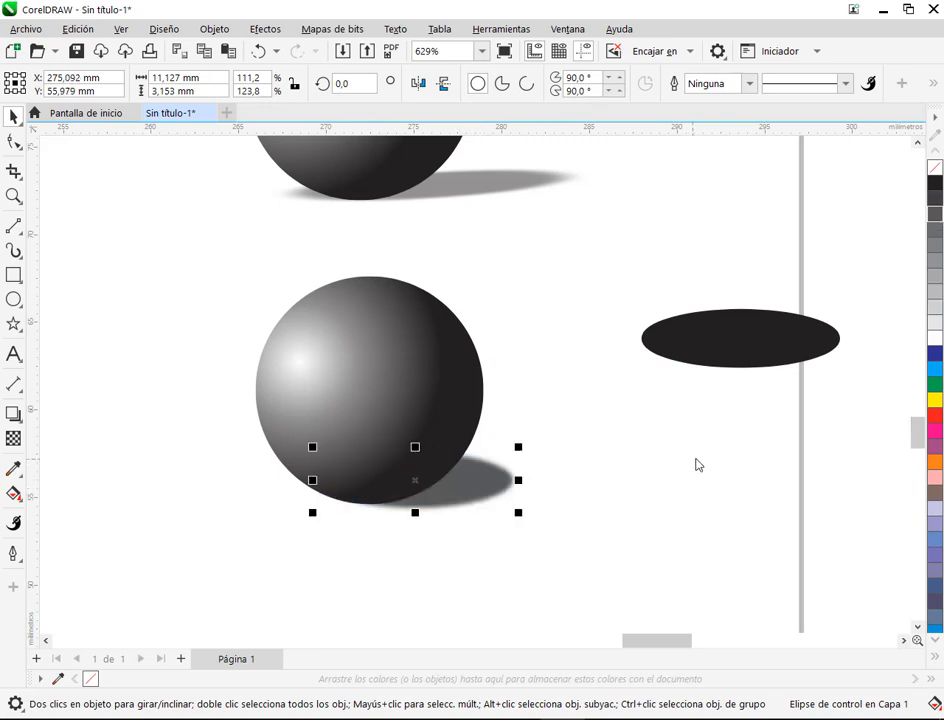
click(697, 464)
click(497, 482)
click(938, 188)
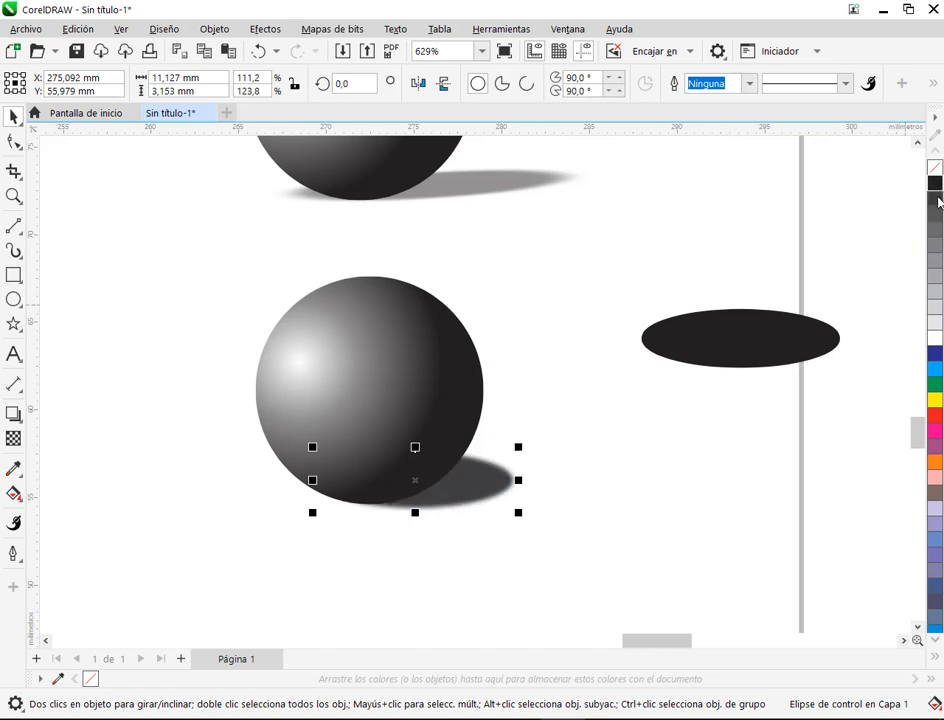
click(773, 505)
click(457, 496)
click(936, 260)
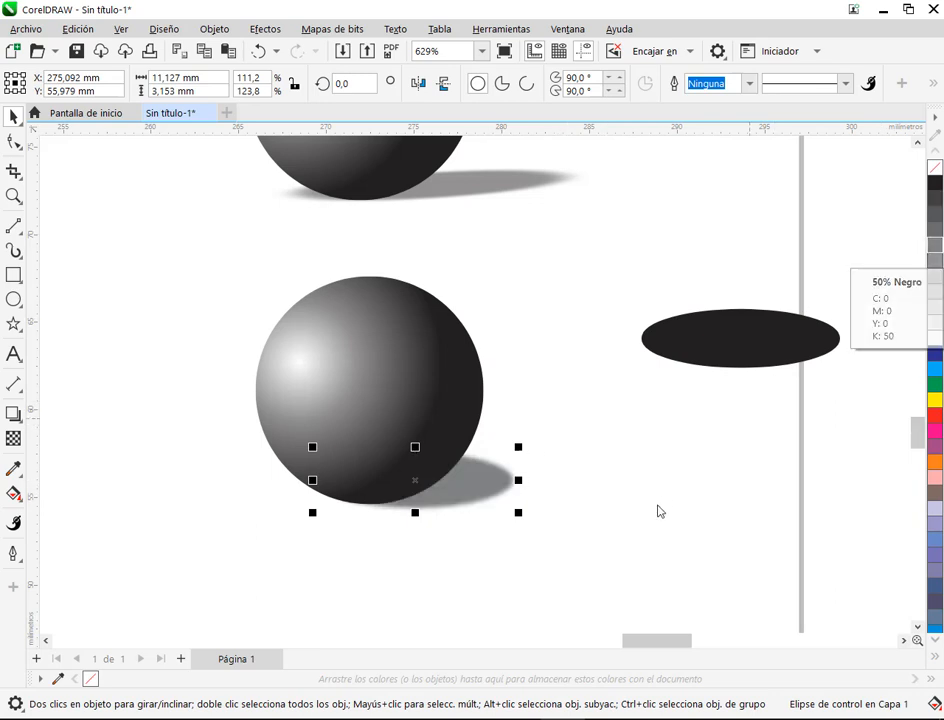
click(632, 531)
Step: Fill the blurred ellipse under the lower sphere with black
click(466, 505)
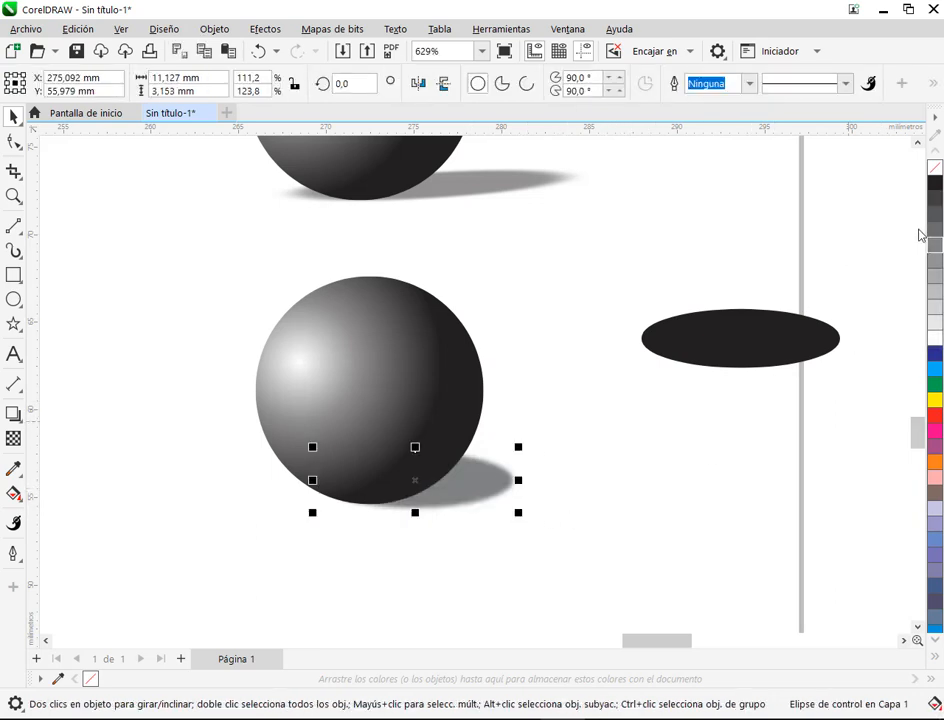
click(936, 183)
click(647, 528)
Step: Separate the drop shadow from the upper sphere into an independent object
scroll(625, 452, down, 2)
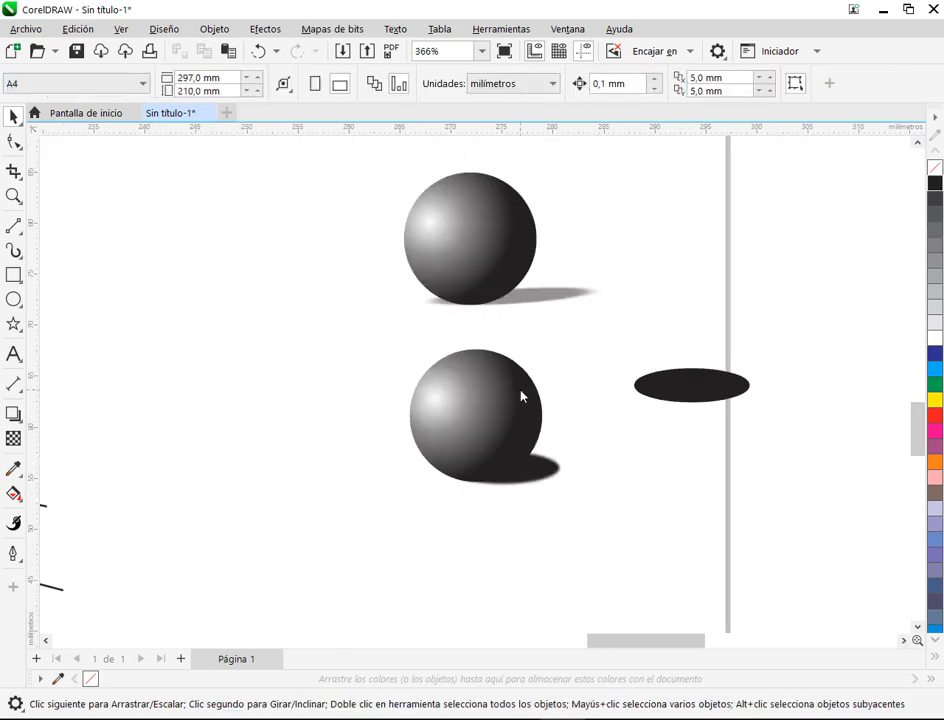
click(536, 304)
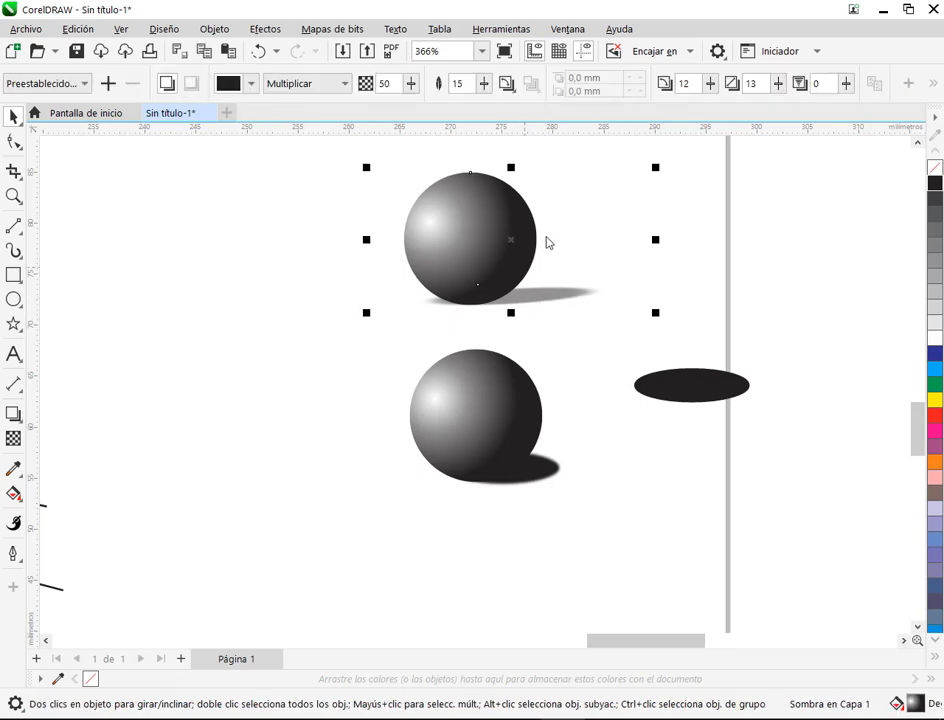
scroll(547, 242, up, 2)
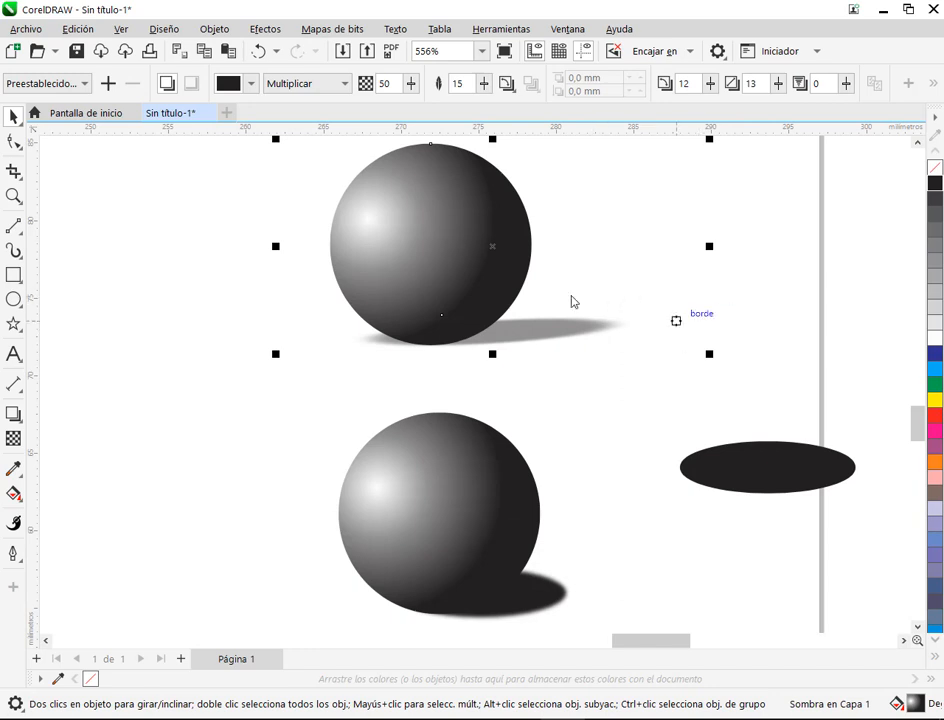
drag(564, 340, 547, 367)
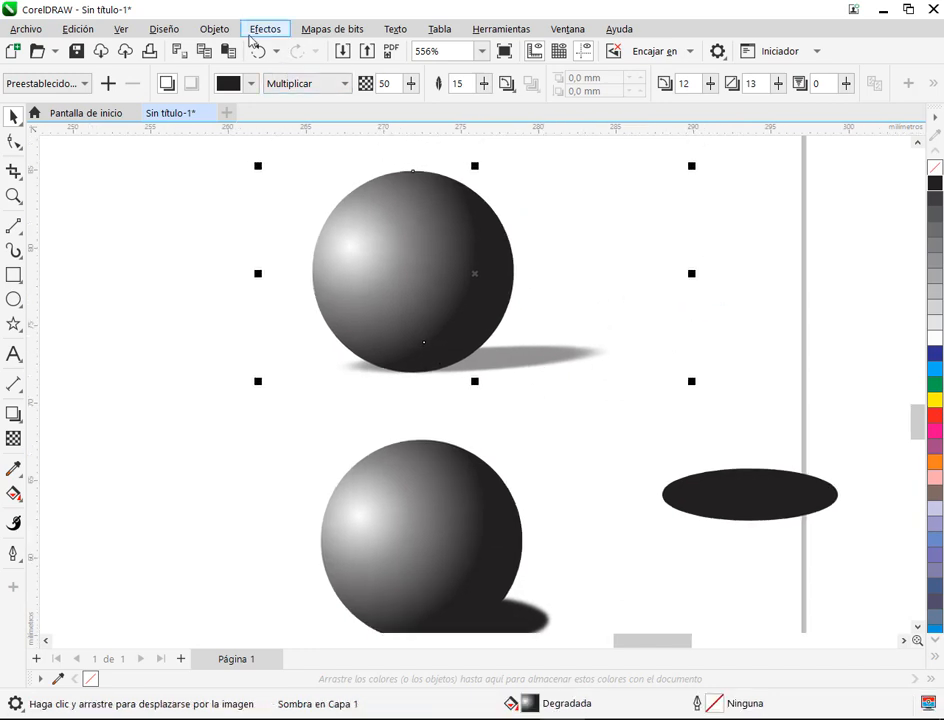
click(215, 29)
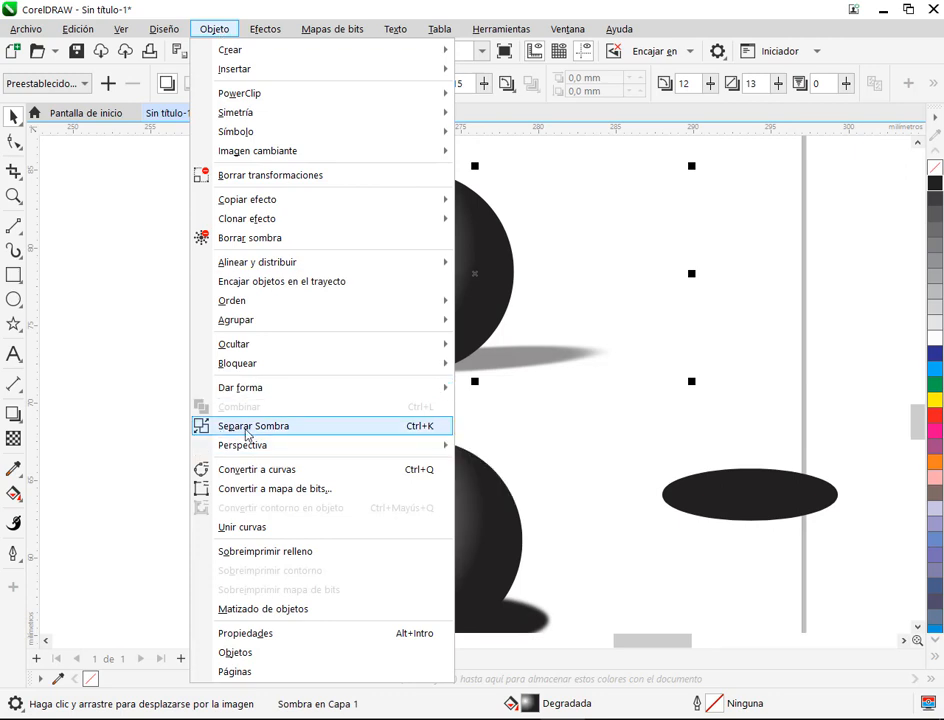
click(284, 426)
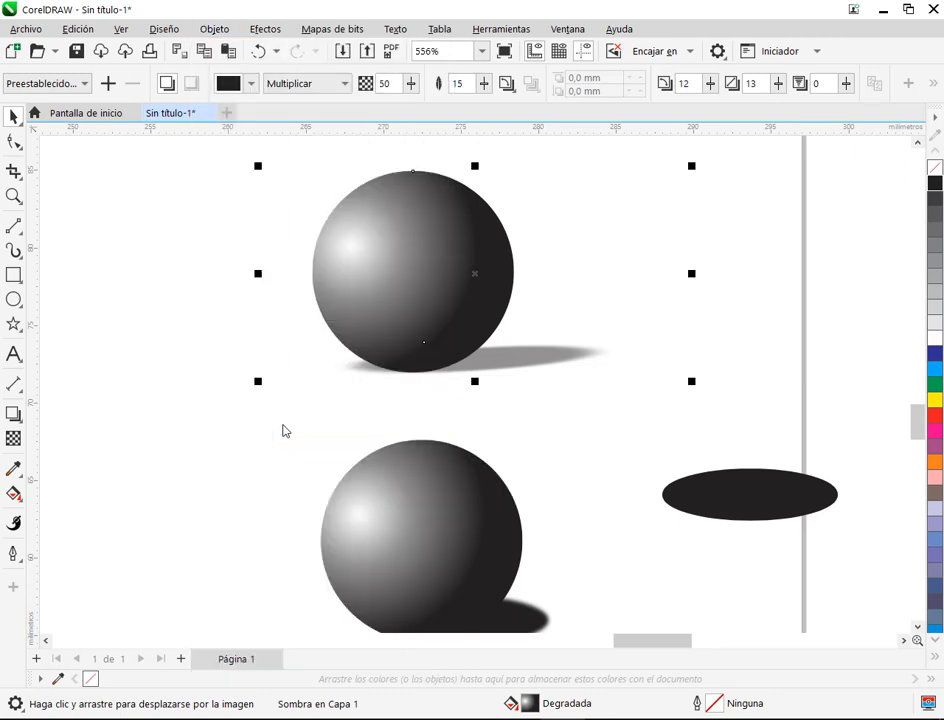
click(738, 300)
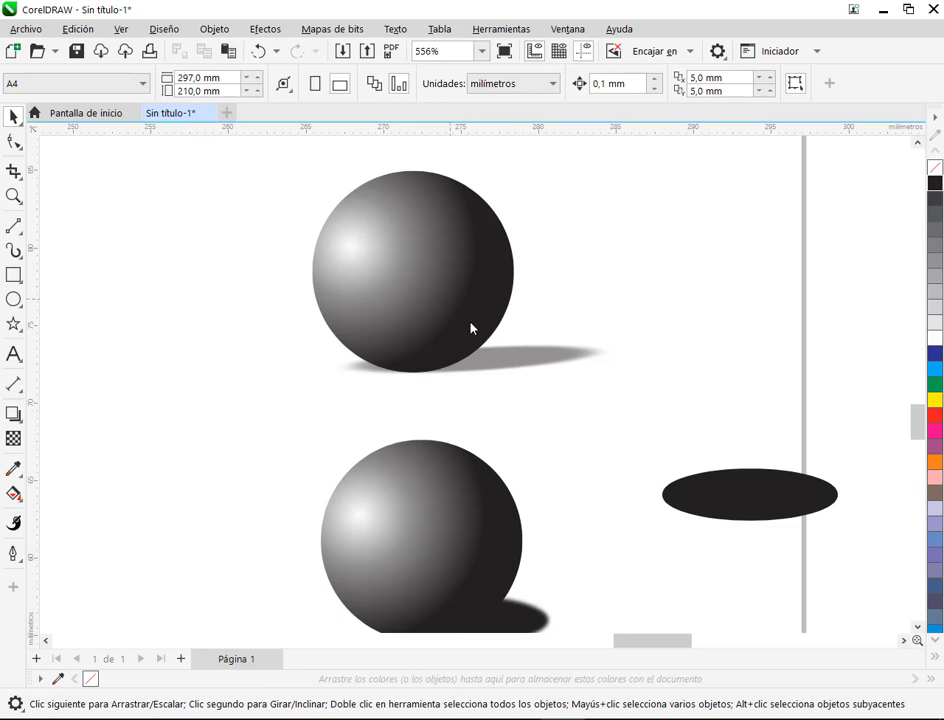
Step: Pull the separated shadow away from the upper sphere and return it beneath the sphere at about X 278.4 mm, Y 72.7 mm
drag(505, 365, 725, 309)
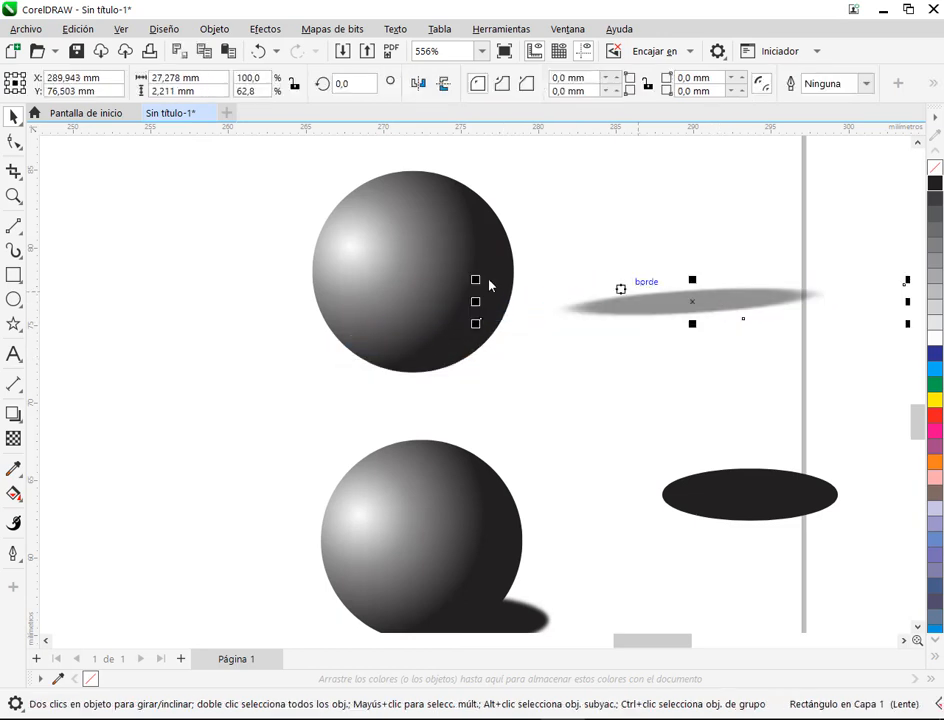
click(418, 259)
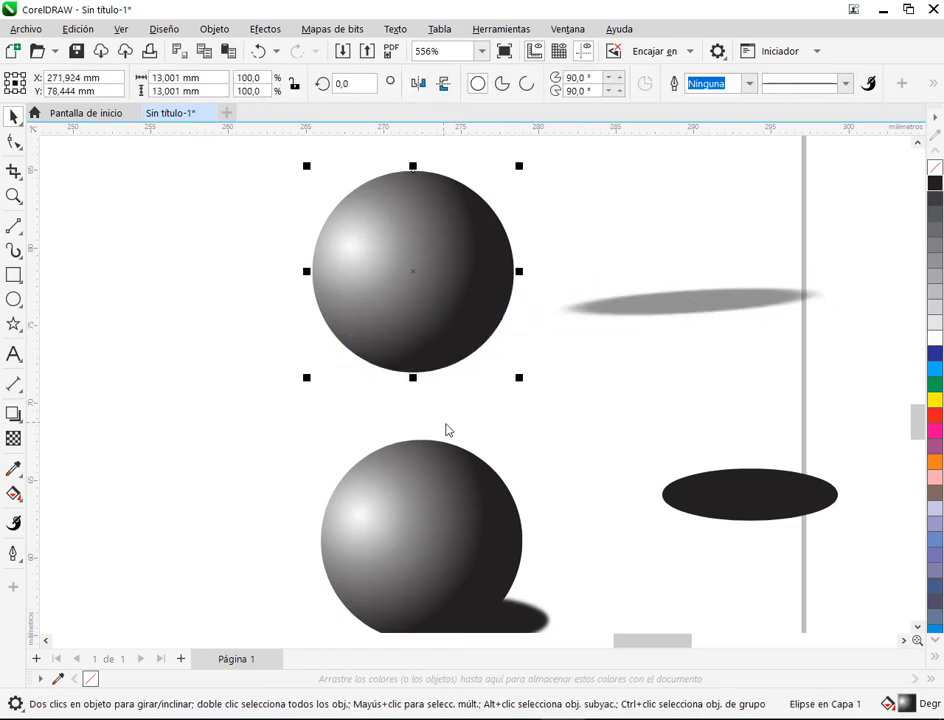
click(776, 303)
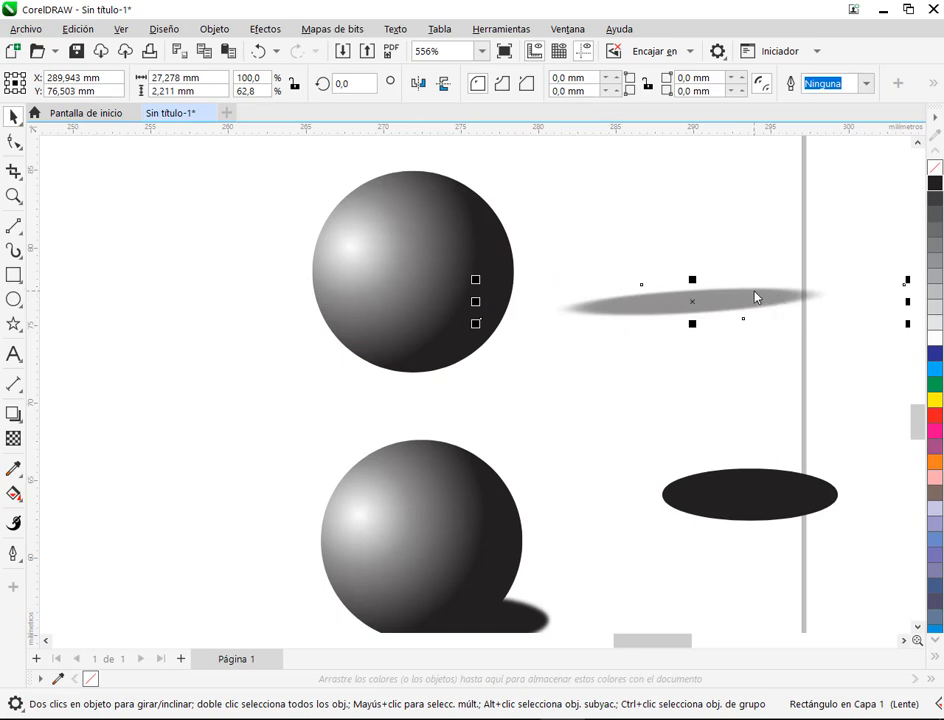
drag(755, 297, 567, 358)
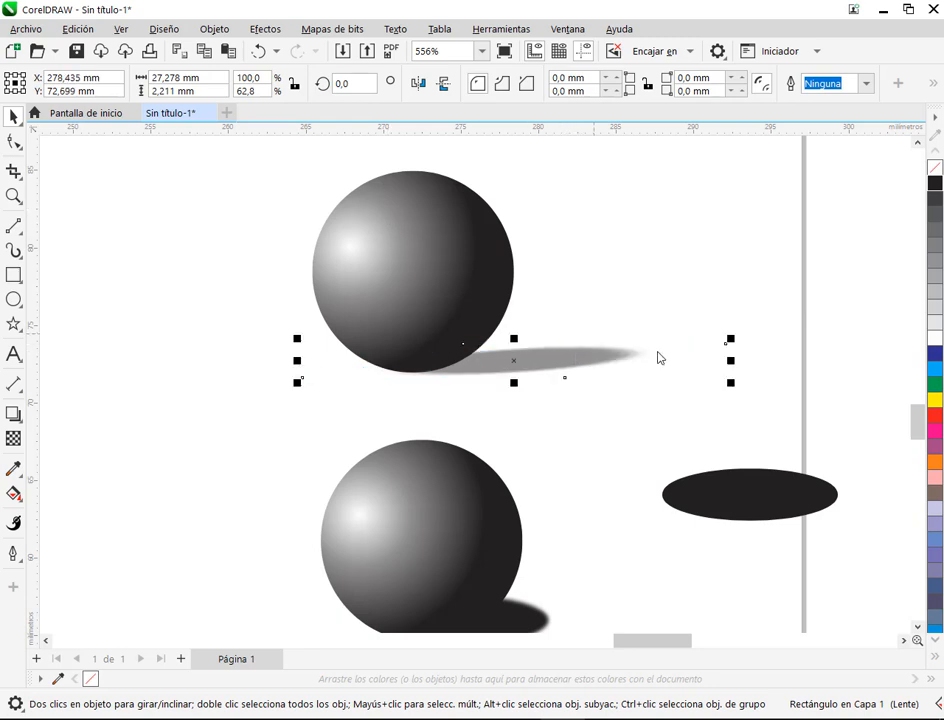
Step: Move the separated shadow off the upper sphere to about X 291.0 mm, Y 68.8 mm, above the sharp black ellipse
click(936, 84)
click(673, 286)
click(561, 367)
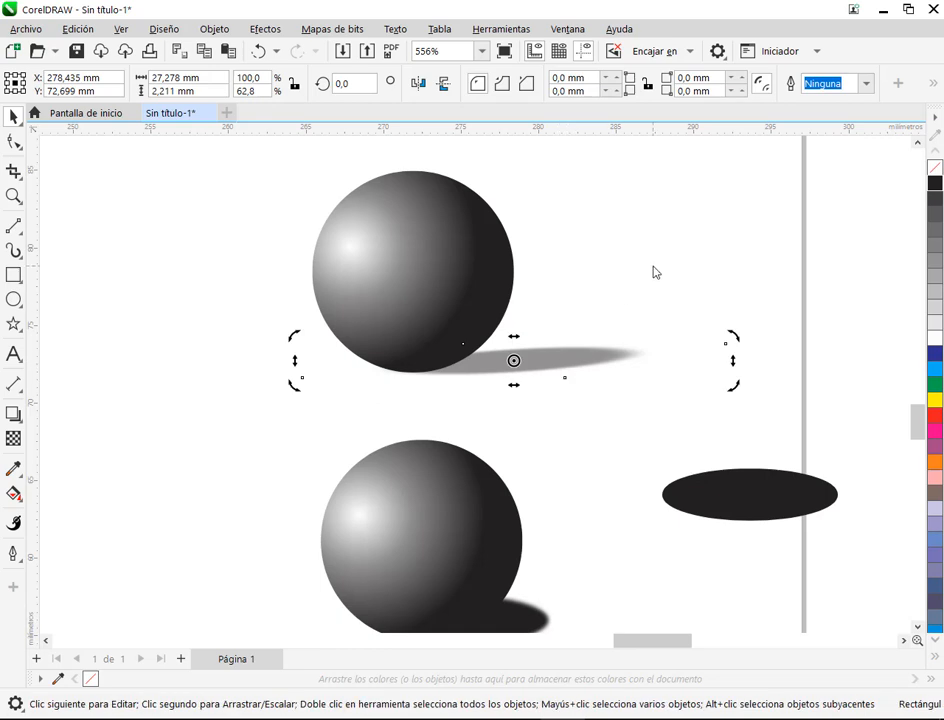
click(654, 267)
click(511, 366)
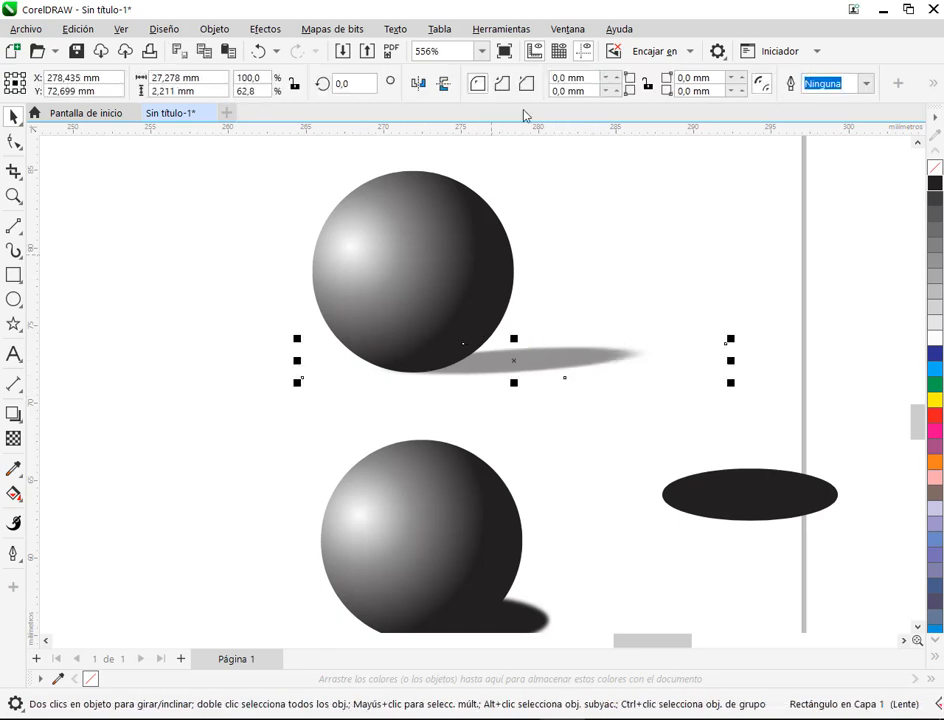
click(458, 295)
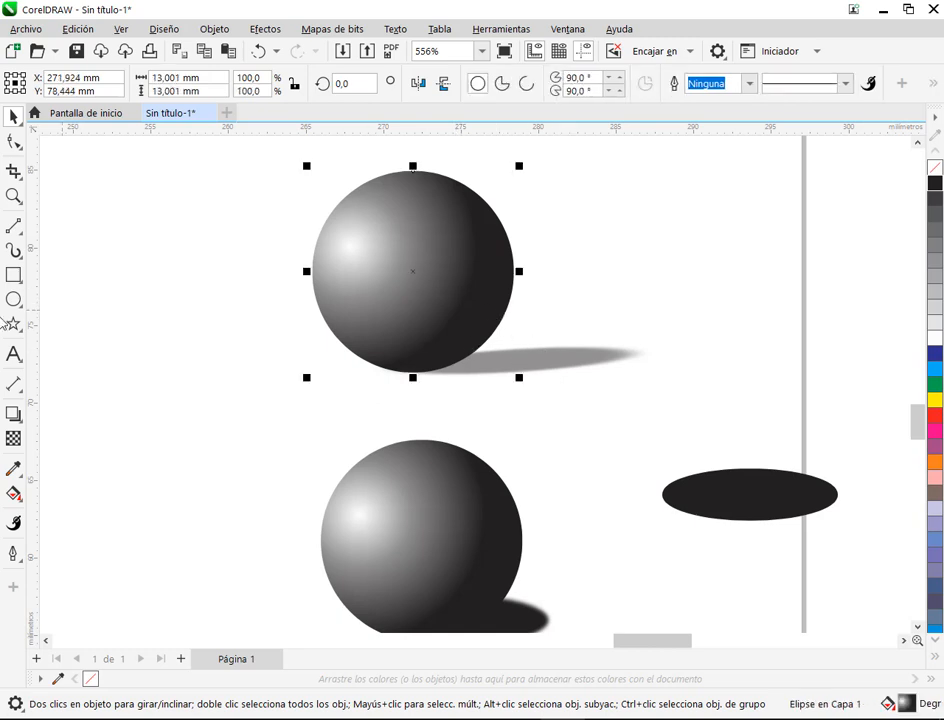
drag(523, 367, 706, 428)
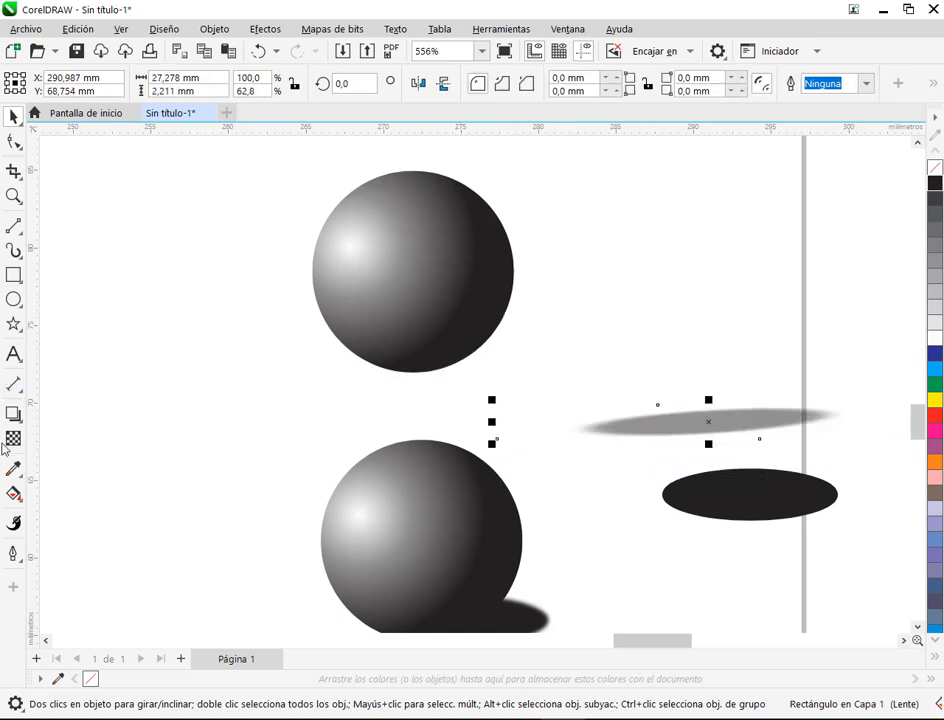
click(13, 413)
drag(497, 423, 595, 354)
key(ctrl+z)
drag(497, 423, 553, 347)
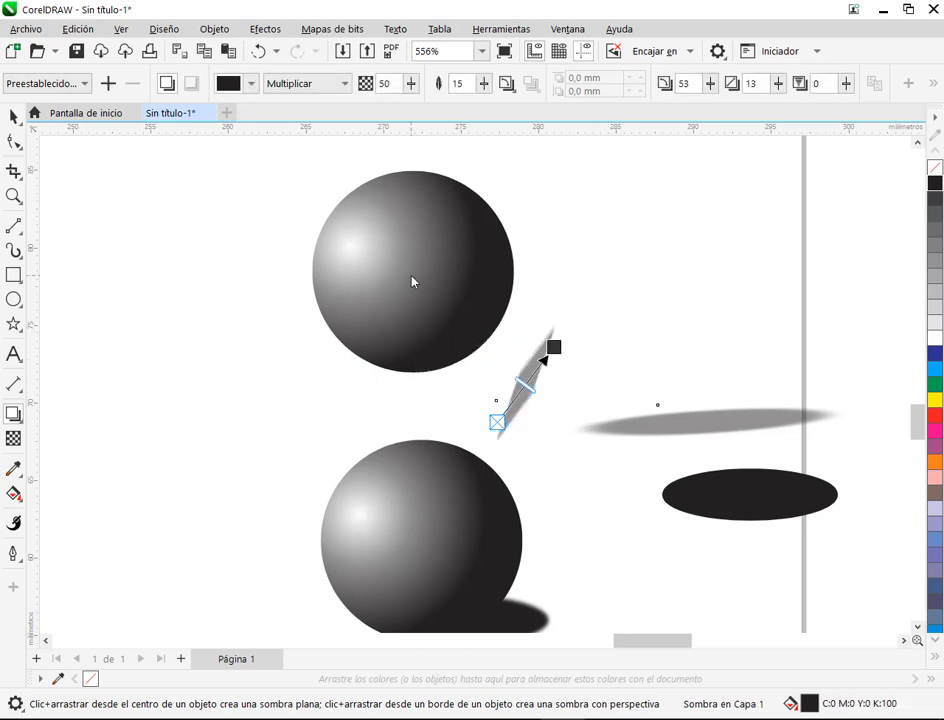
click(411, 279)
key(ctrl+z)
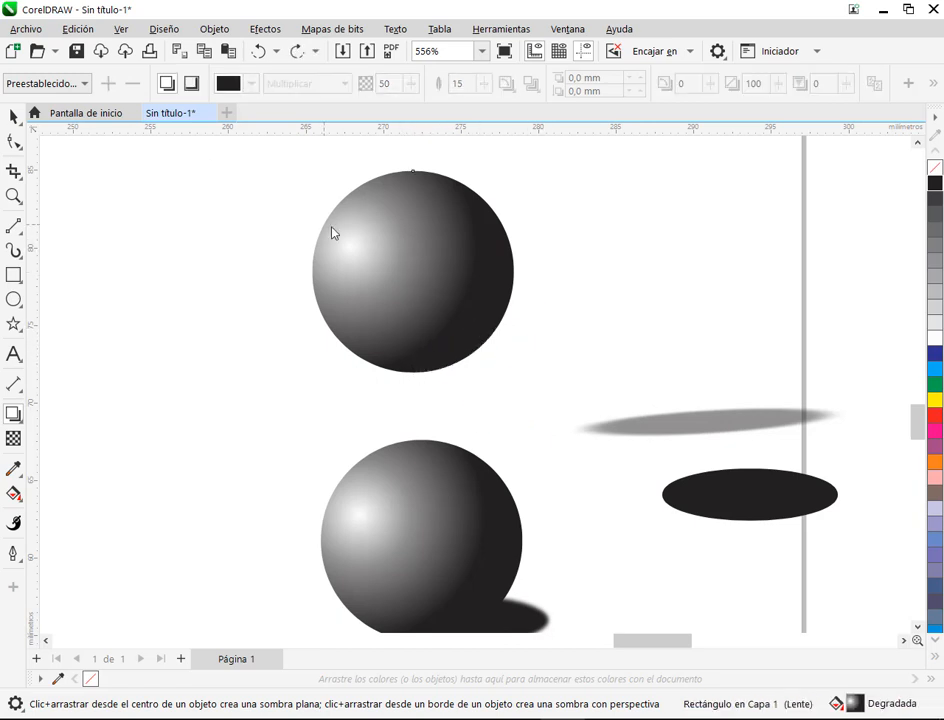
Step: Cast a perspective drop shadow from the upper sphere's bottom edge with an angle of 15 and a stretch of 16
drag(413, 172, 528, 262)
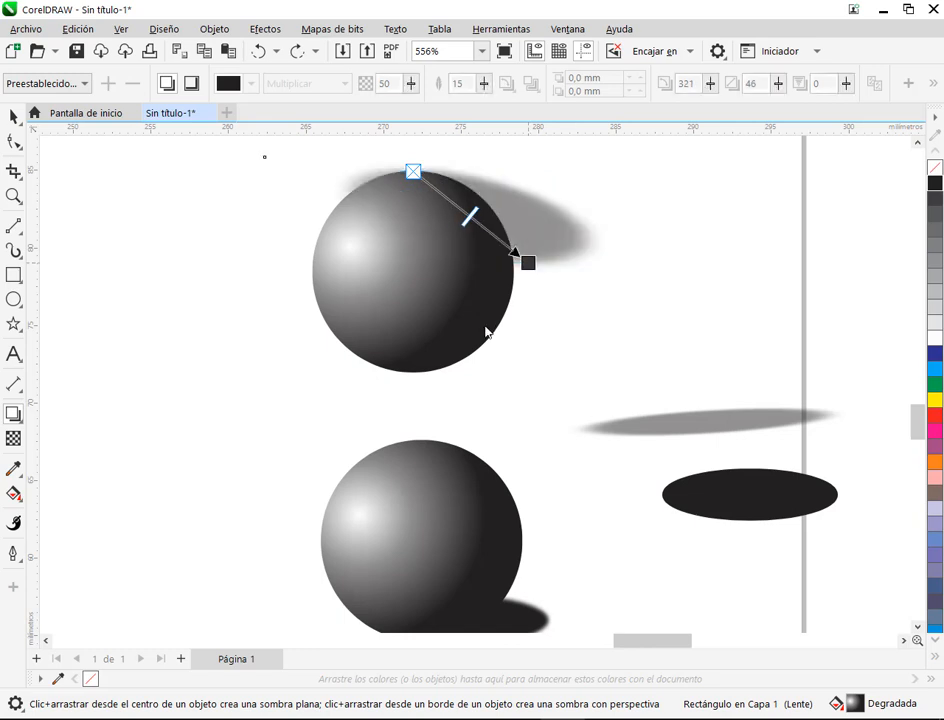
drag(407, 375, 537, 341)
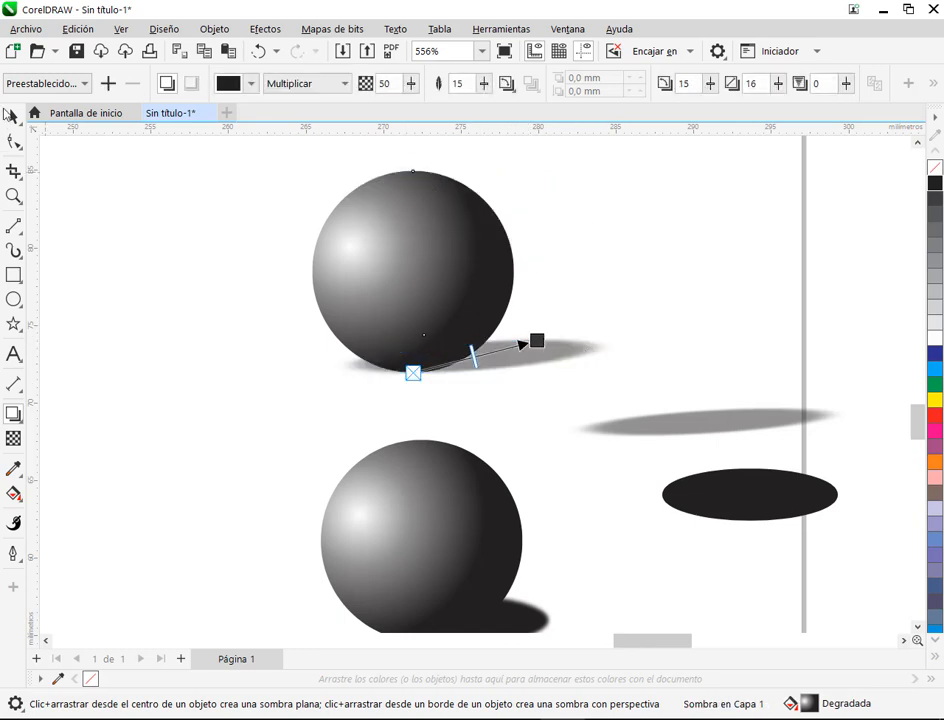
click(12, 117)
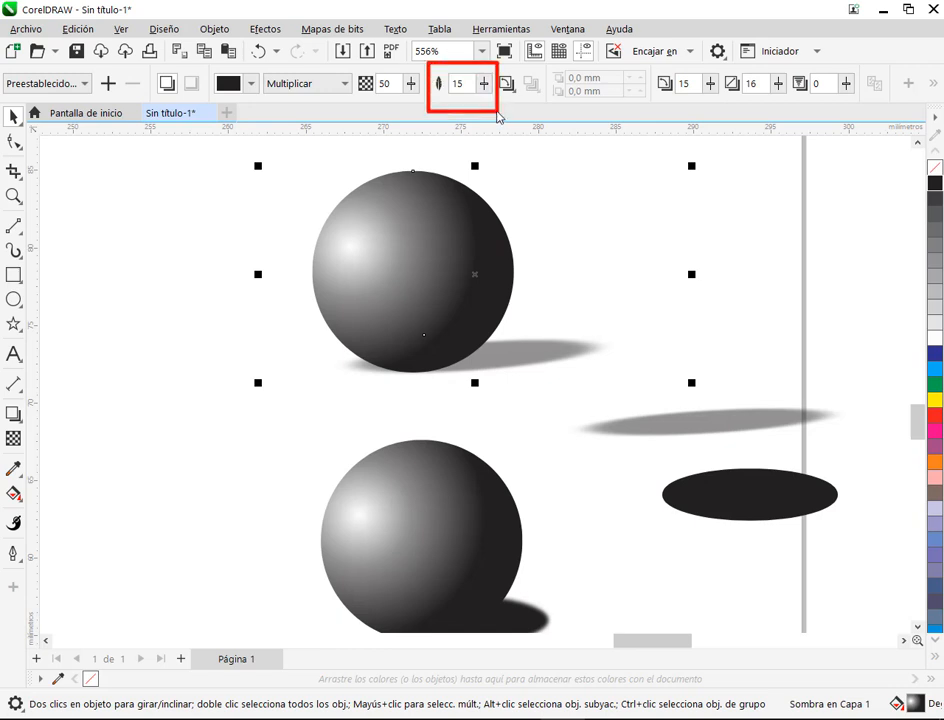
Step: Set the upper sphere's shadow feathering to 16 and its opacity to 54, after trying an opacity of 86
click(483, 83)
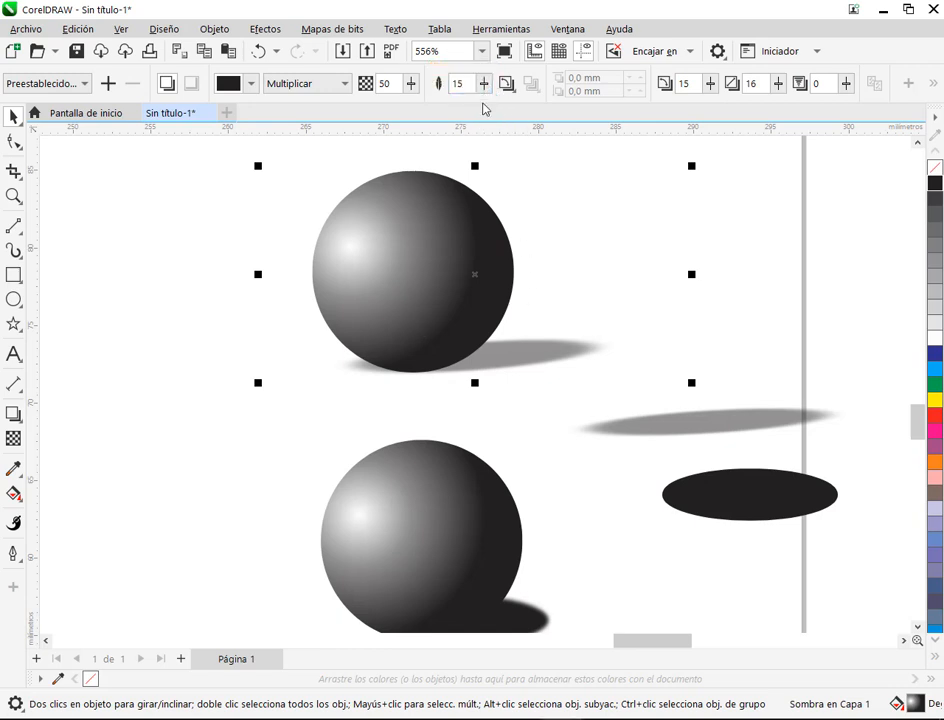
mouse_move(483, 104)
mouse_down()
mouse_move(499, 104)
mouse_move(476, 105)
mouse_up()
click(411, 84)
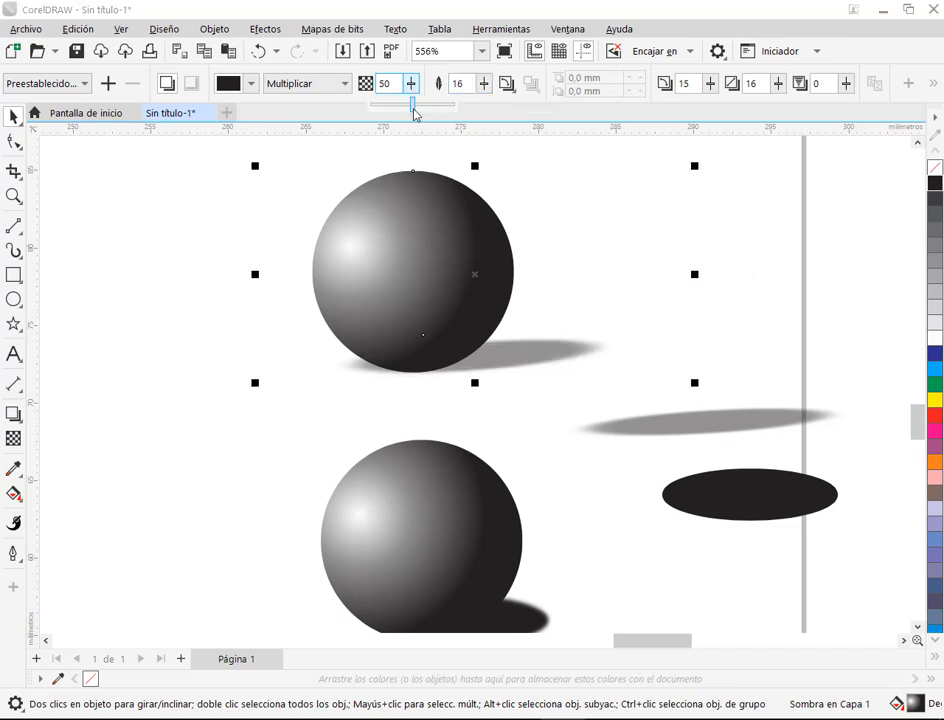
drag(415, 110, 474, 116)
click(411, 84)
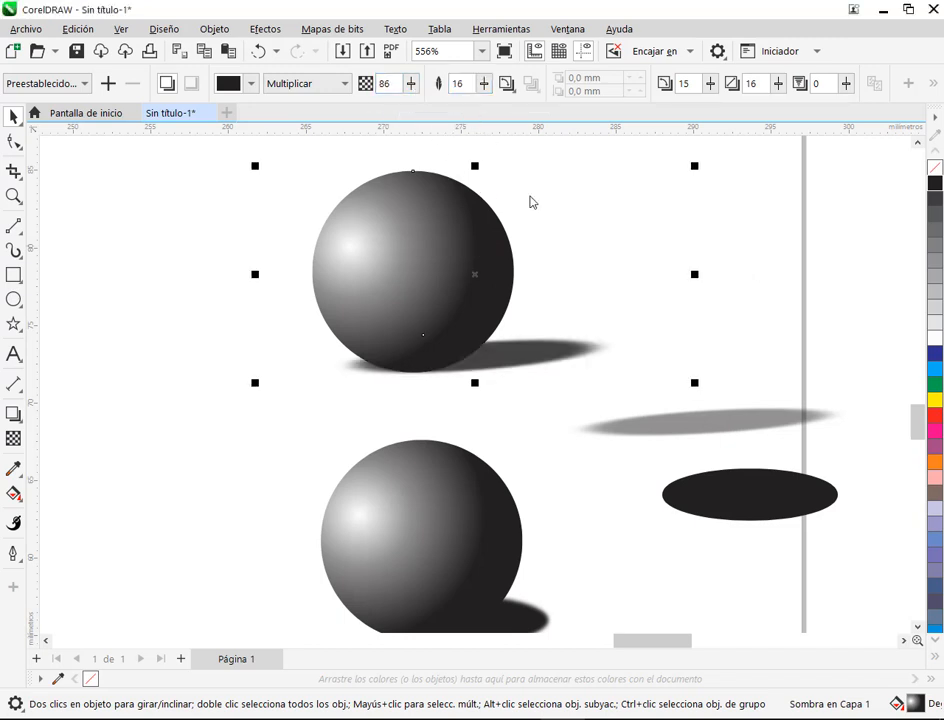
click(411, 84)
drag(415, 105, 472, 143)
drag(411, 86, 375, 107)
Step: Move the separated shadow up beside the upper sphere and select the sphere's attached shadow for comparison
click(573, 303)
drag(712, 421, 788, 252)
click(545, 348)
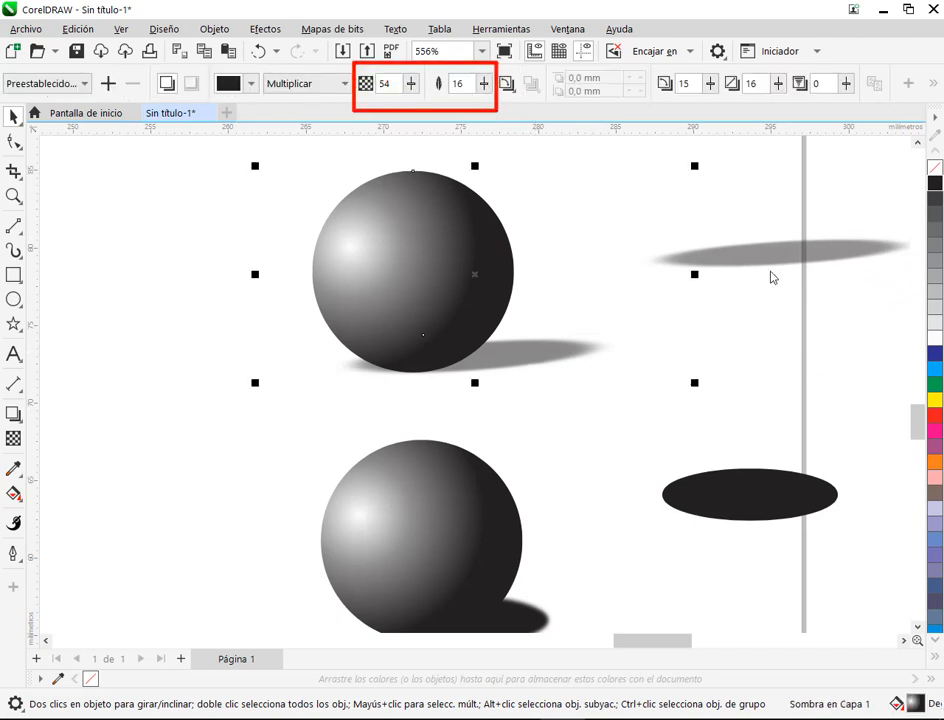
Step: Delete the upper sphere with its drop shadow and the separated shadow beside it
scroll(761, 257, down, 2)
click(760, 319)
drag(760, 319, 657, 350)
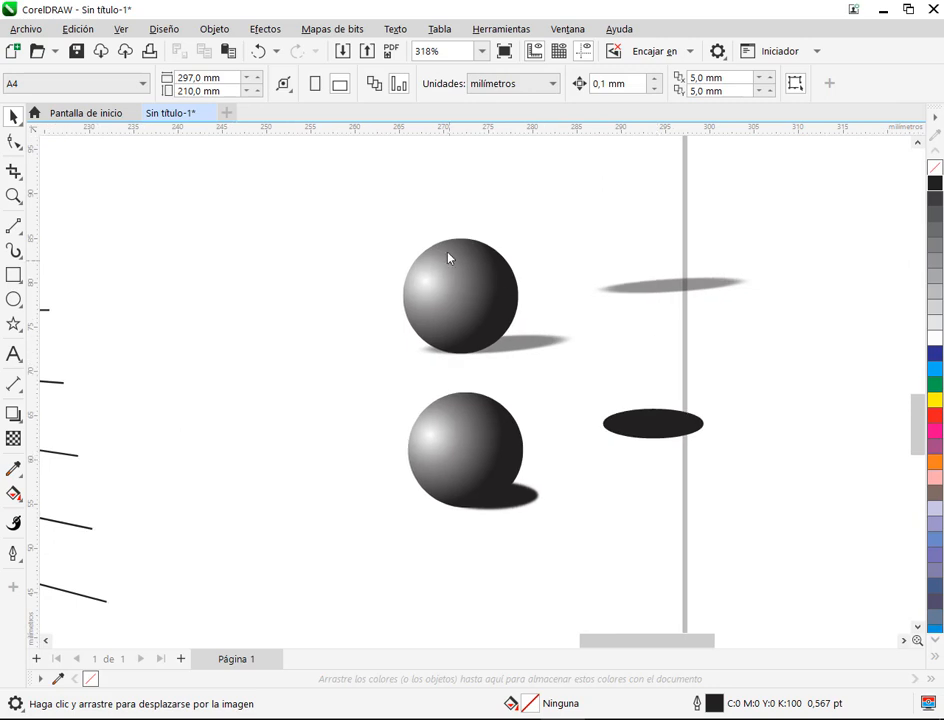
drag(374, 170, 742, 364)
key(Delete)
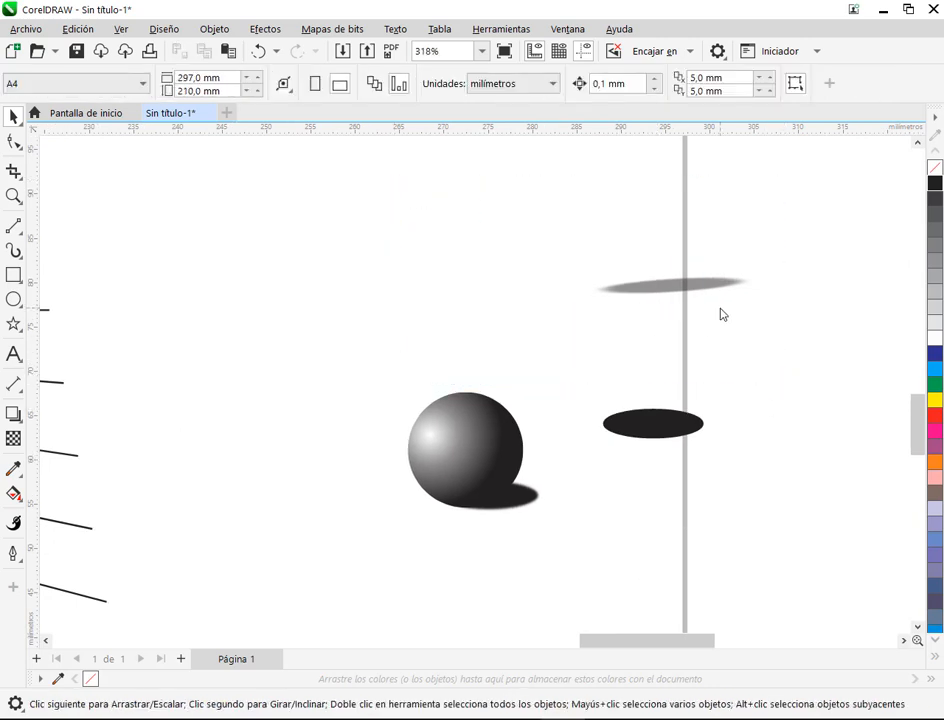
click(708, 290)
key(Delete)
Step: Delete the remaining sphere's blurred ellipse and move the sharp black ellipse beside the sphere to about X 283.5 mm, Y 55.1 mm
key(h)
scroll(607, 470, up, 3)
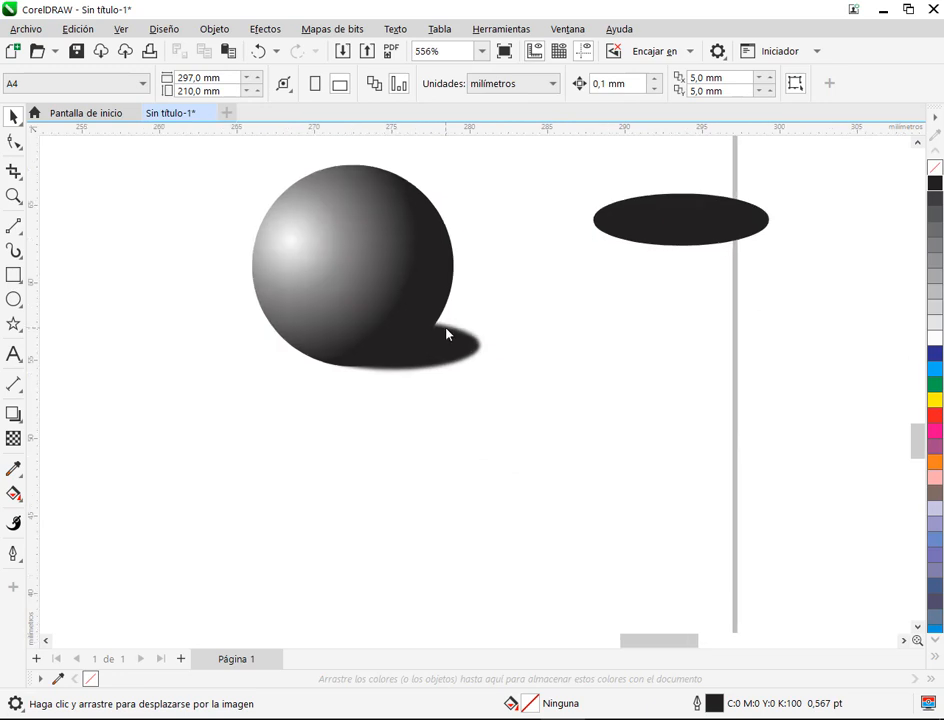
click(456, 347)
key(Delete)
drag(686, 226, 674, 341)
key(Escape)
scroll(470, 348, up, 2)
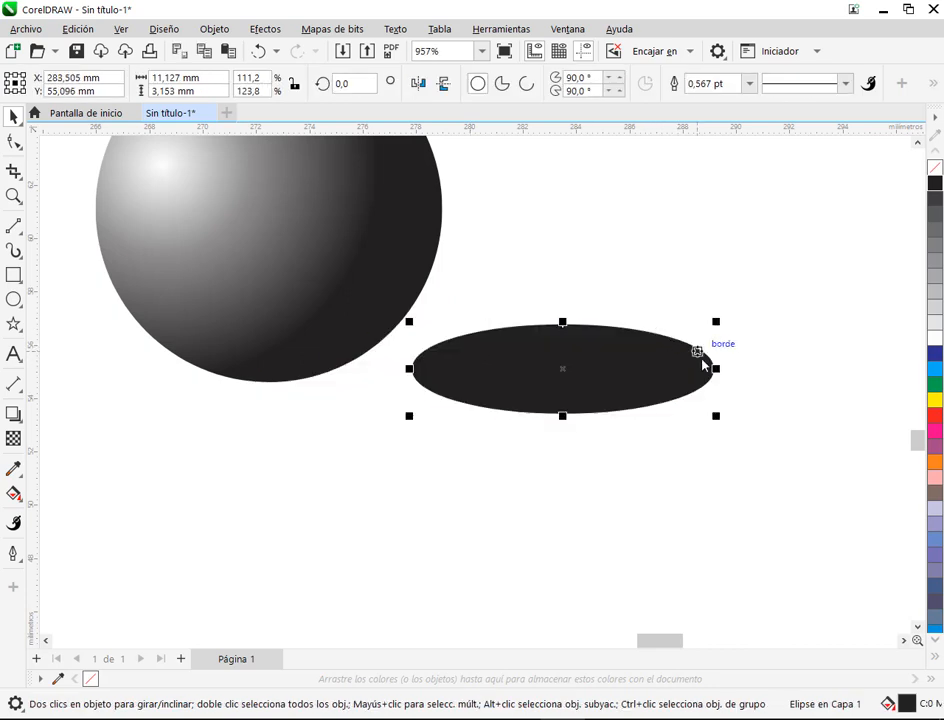
Step: Apply a Gaussian blur with a 2.1 pixel radius to the black ellipse beside the sphere
click(766, 383)
click(654, 377)
click(262, 29)
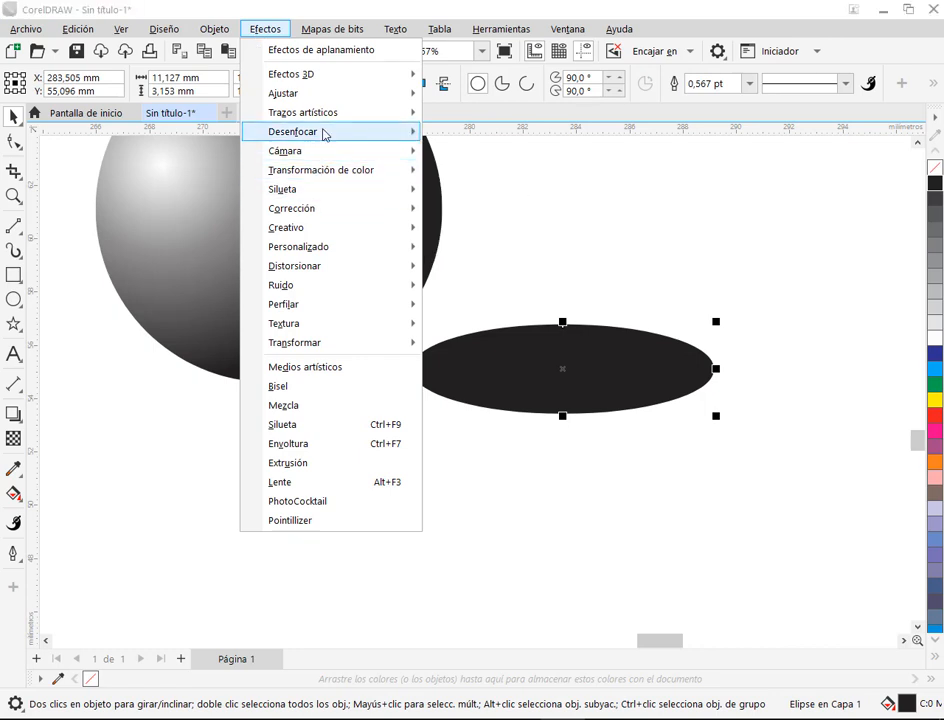
mouse_move(325, 135)
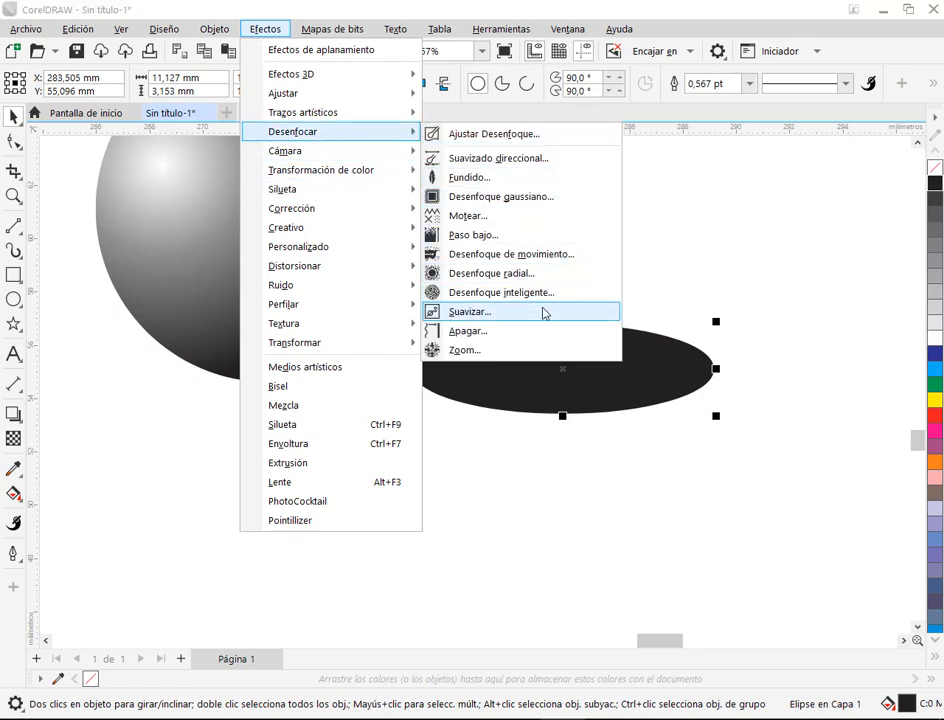
click(483, 198)
drag(542, 296, 640, 483)
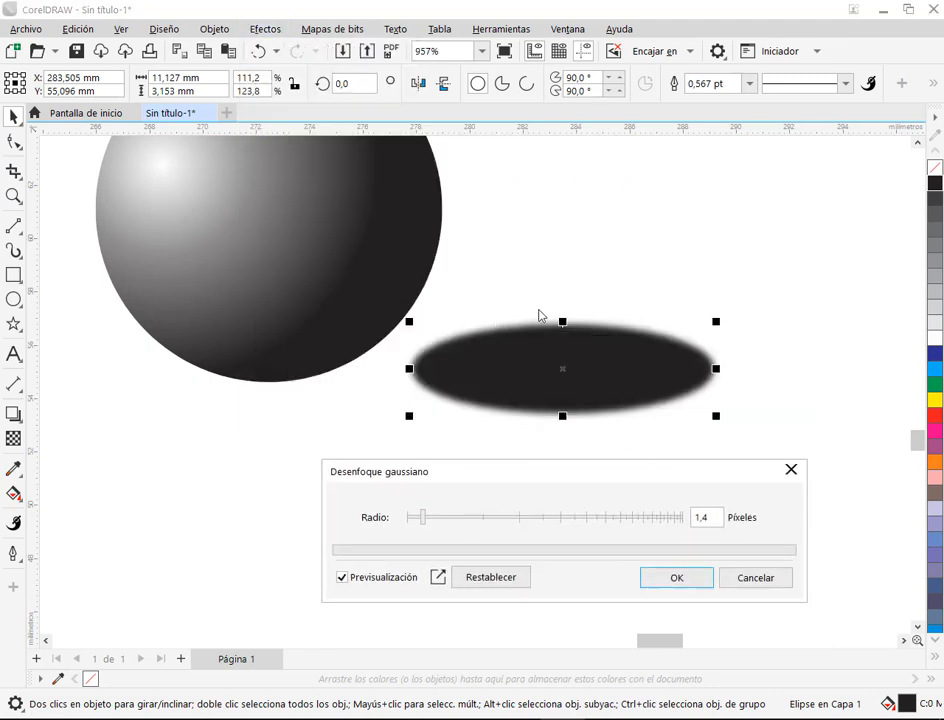
click(422, 516)
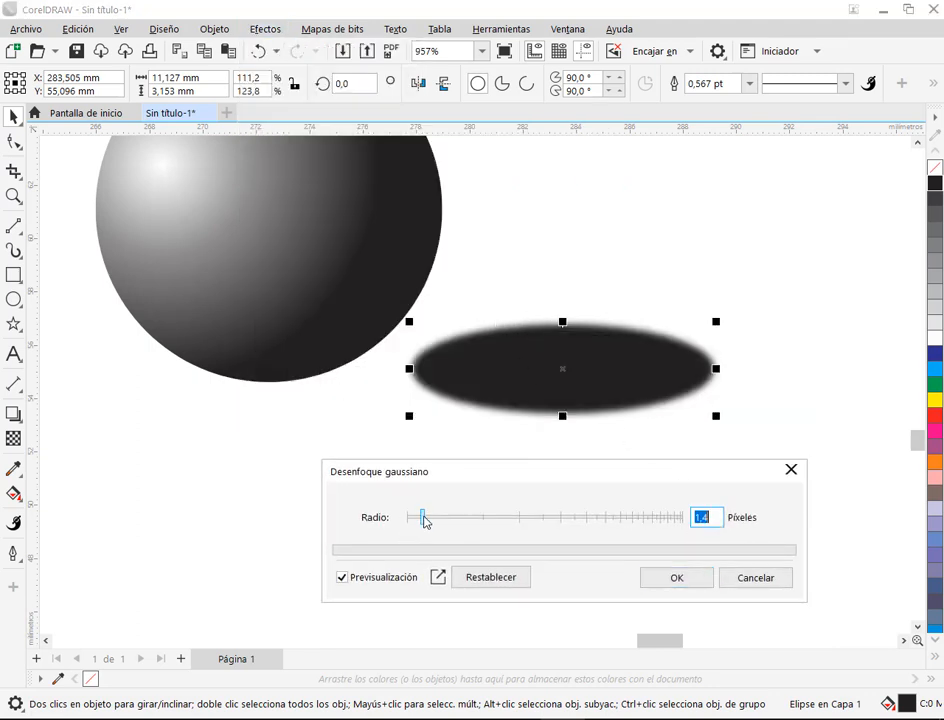
drag(423, 520, 432, 521)
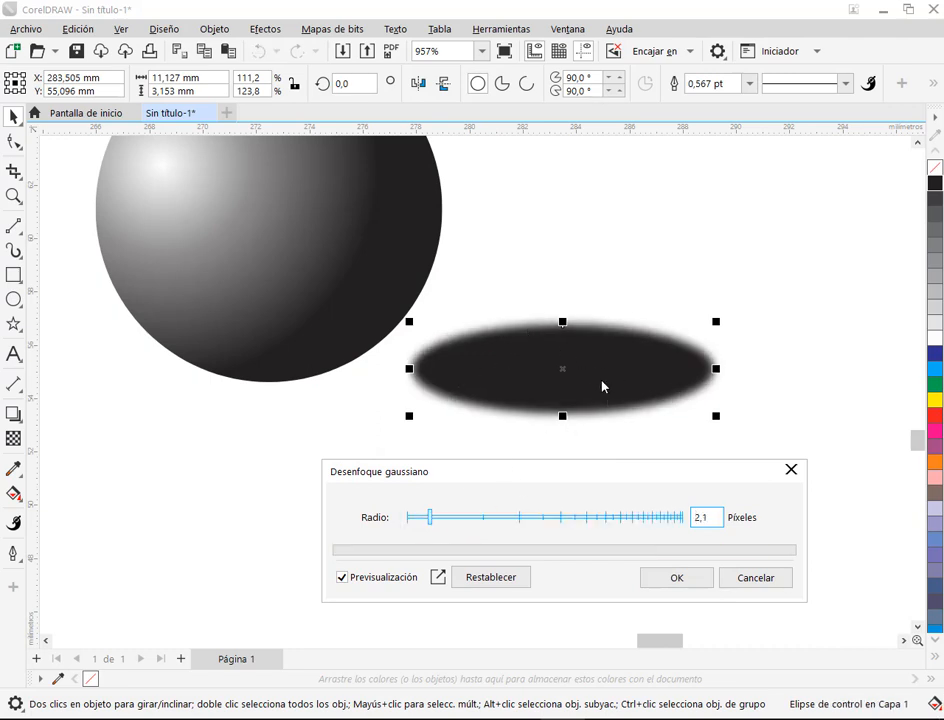
click(674, 578)
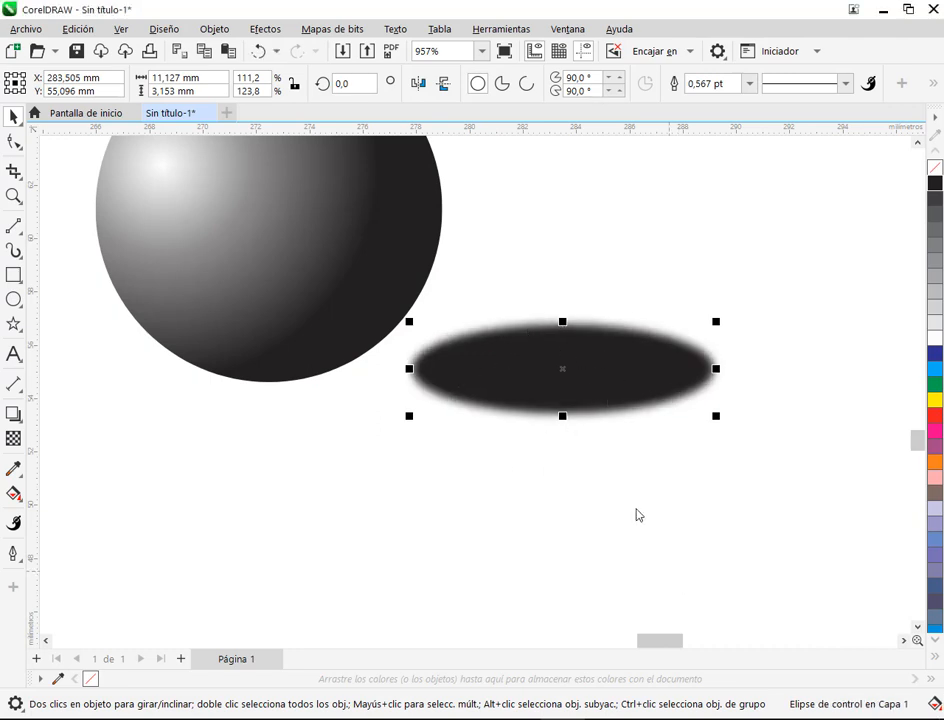
Step: Move the blurred ellipse beneath the sphere to about X 275.5 mm, Y 55.7 mm as its shadow
drag(491, 373, 404, 369)
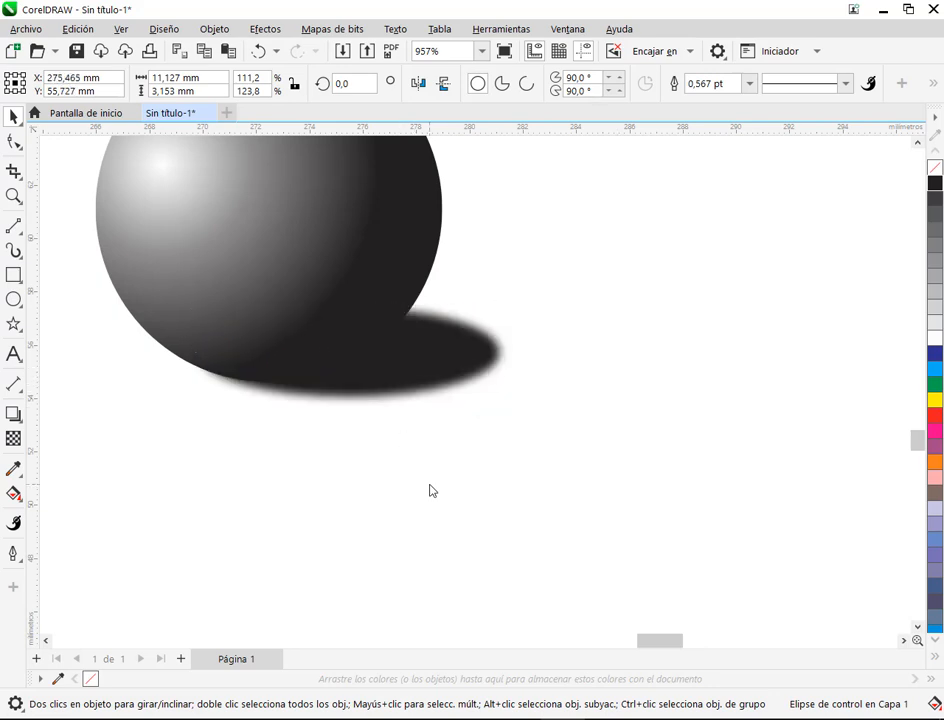
click(449, 410)
scroll(448, 410, down, 3)
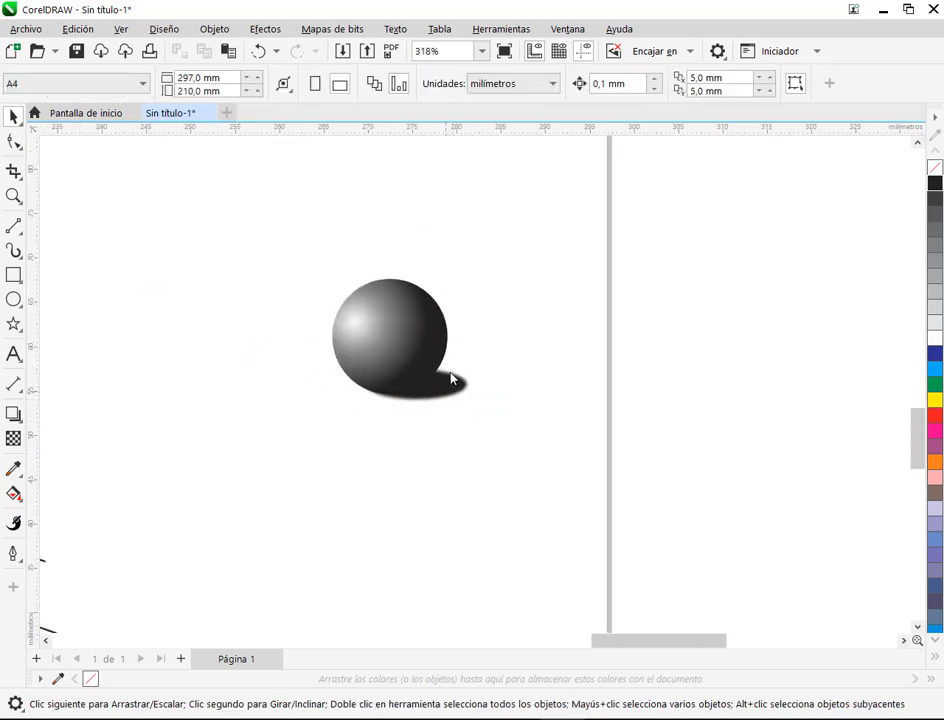
scroll(451, 378, up, 2)
scroll(491, 381, down, 4)
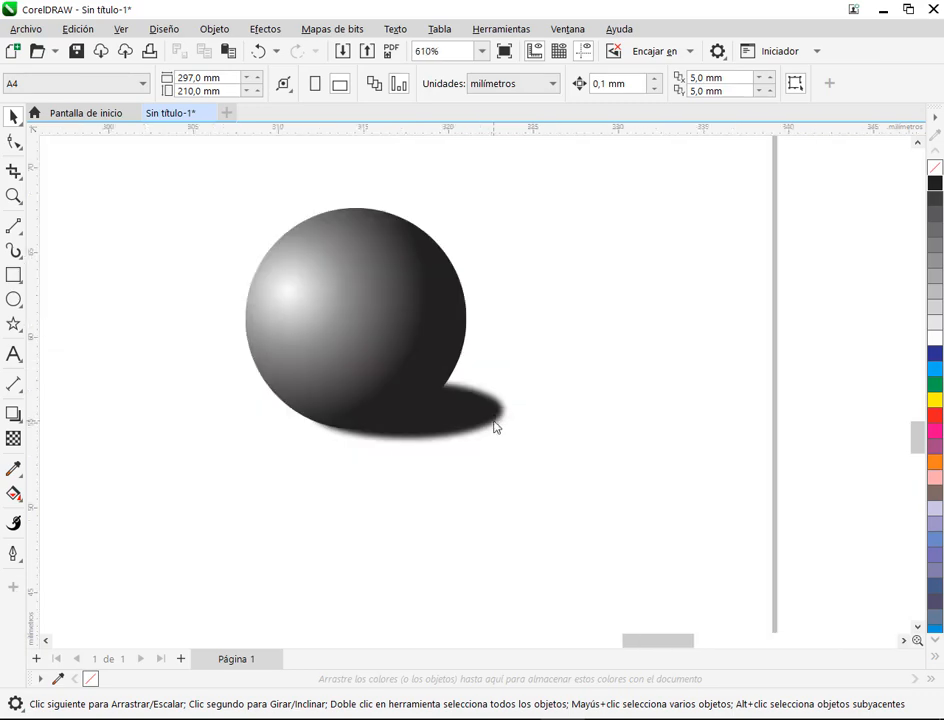
Step: Replace the plain sphere on the line mesh with the shadowed sphere at about X 177.2 mm, Y 70.7 mm, and group it with its shadow
drag(327, 472, 579, 465)
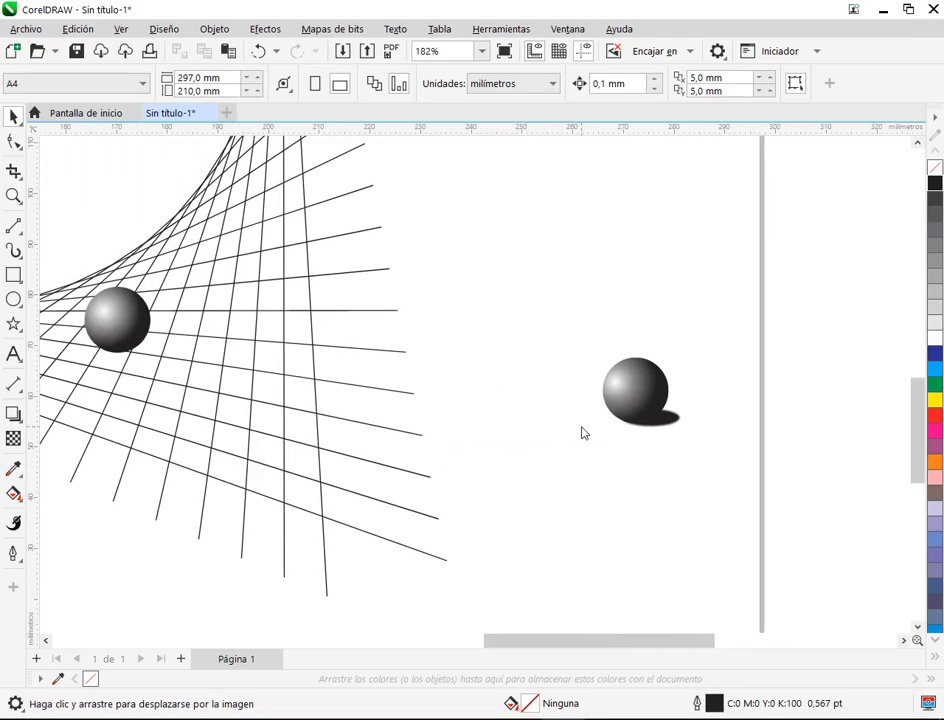
click(125, 318)
key(Delete)
drag(573, 343, 766, 483)
drag(640, 408, 157, 358)
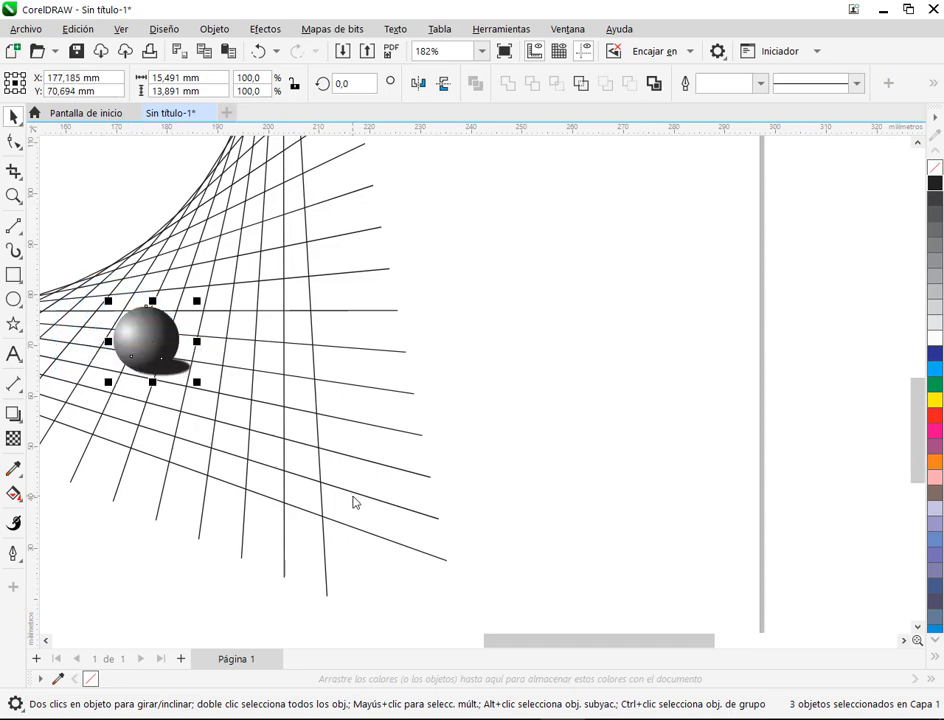
key(ctrl+g)
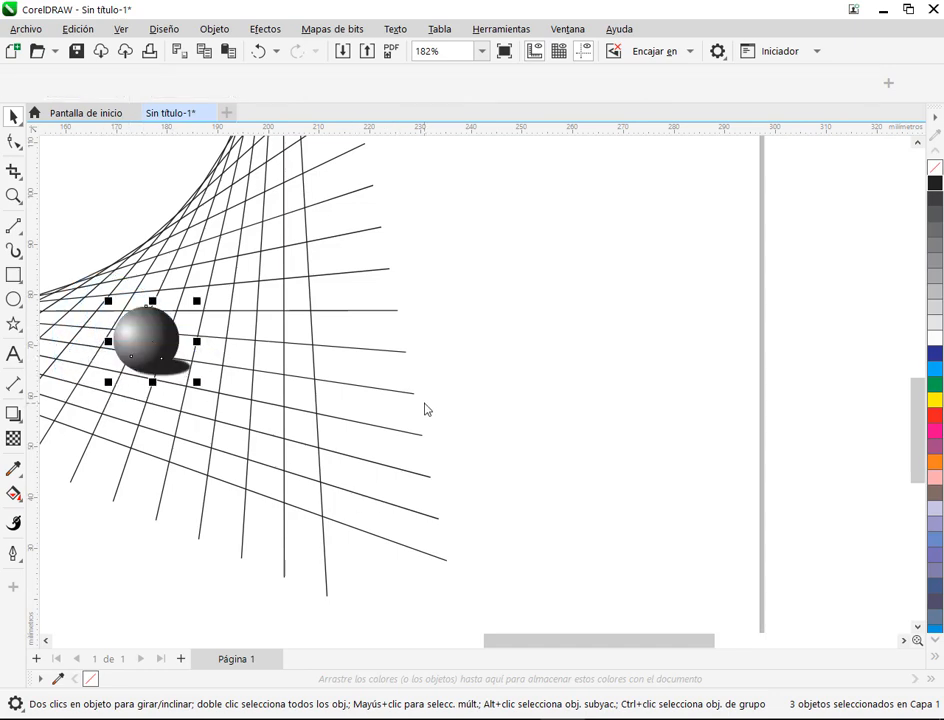
Step: Duplicate the grouped sphere and place a smaller copy with its shadow at the inner edge of the curved line mesh
drag(215, 438, 653, 552)
drag(645, 454, 639, 464)
key(ctrl+d)
drag(648, 421, 548, 422)
drag(591, 372, 537, 411)
key(Escape)
key(Escape)
Step: Move the larger sphere group on the line mesh to about X 174.1 mm, Y 68.2 mm
scroll(558, 521, down, 2)
drag(604, 480, 539, 351)
scroll(541, 288, up, 2)
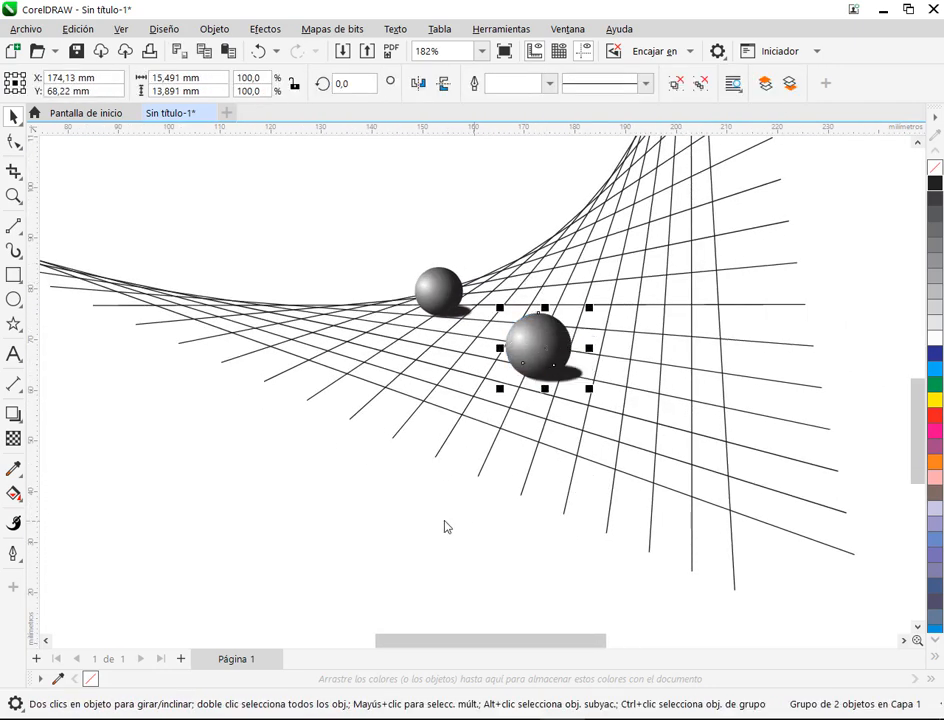
key(Escape)
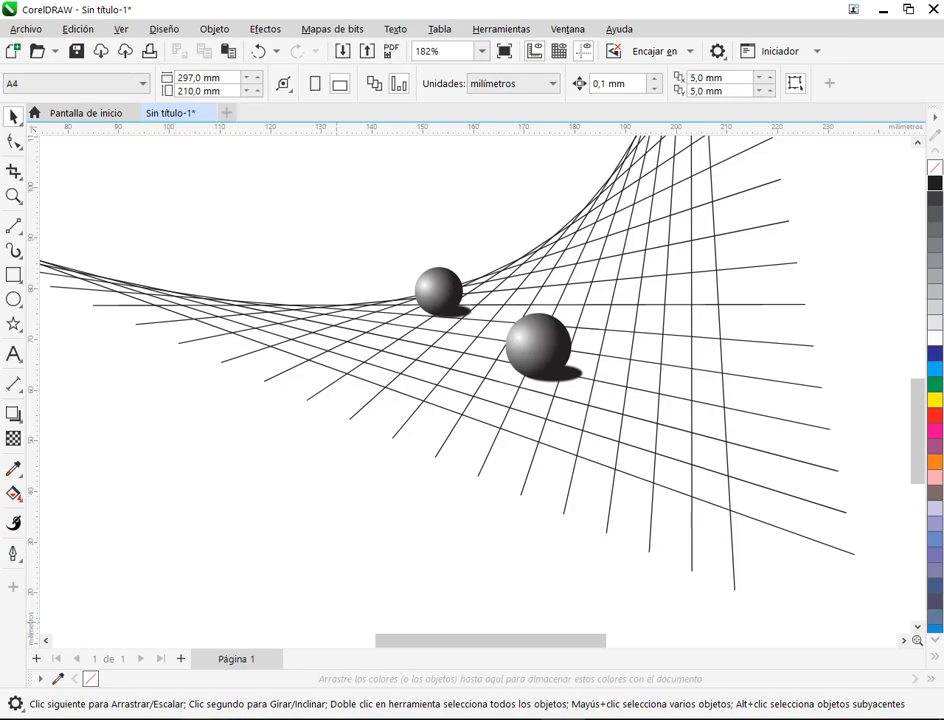
Step: Switch to the Google Meet call and check its messages
key(alt+Tab)
key(alt+Tab)
scroll(521, 300, down, 1)
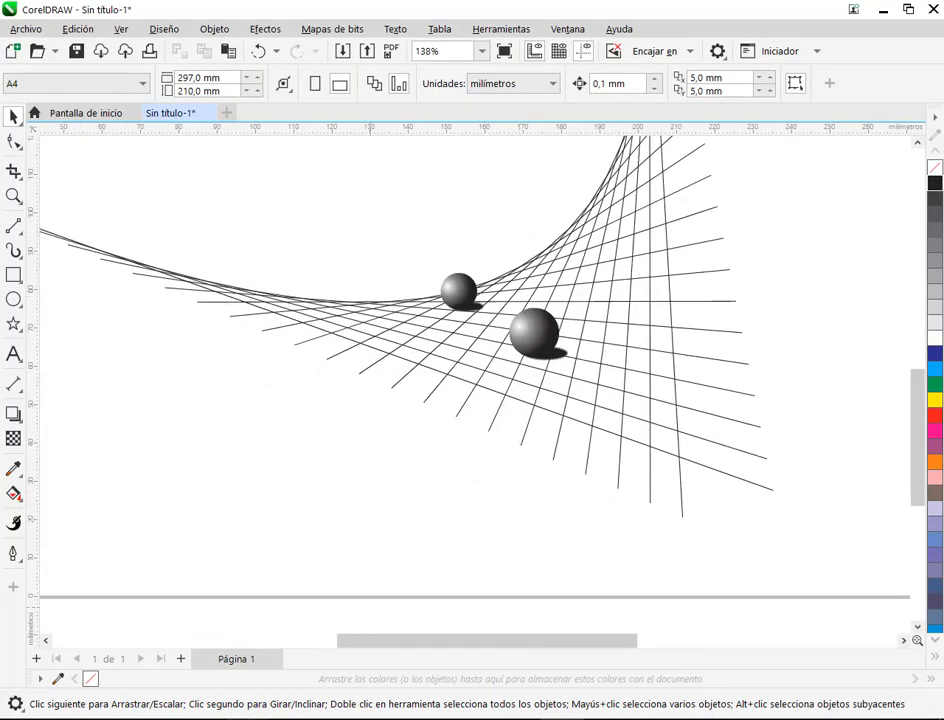
click(169, 657)
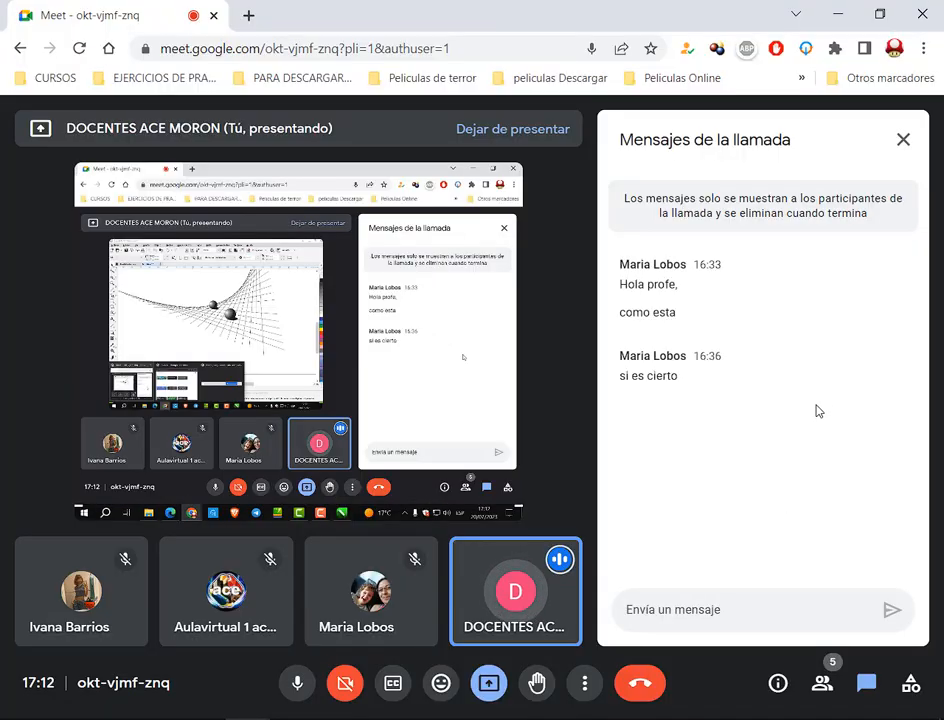
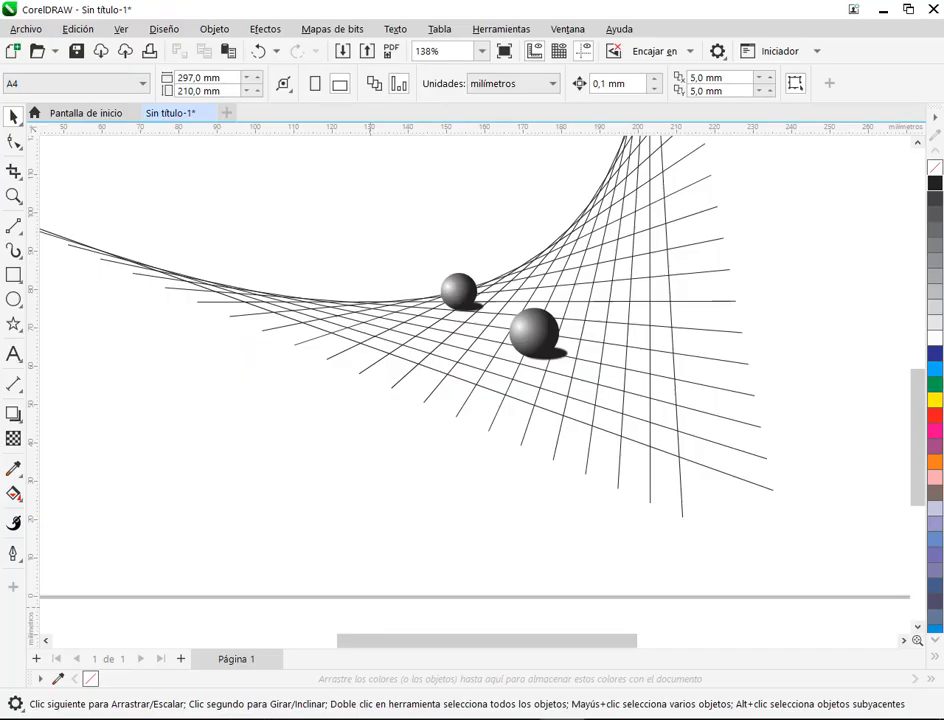
Step: Compare the finished figure with Práctica 27 in the MANUAL COREL PDF and read on to instruction 6 on page 227
scroll(637, 420, down, 3)
scroll(660, 345, up, 1)
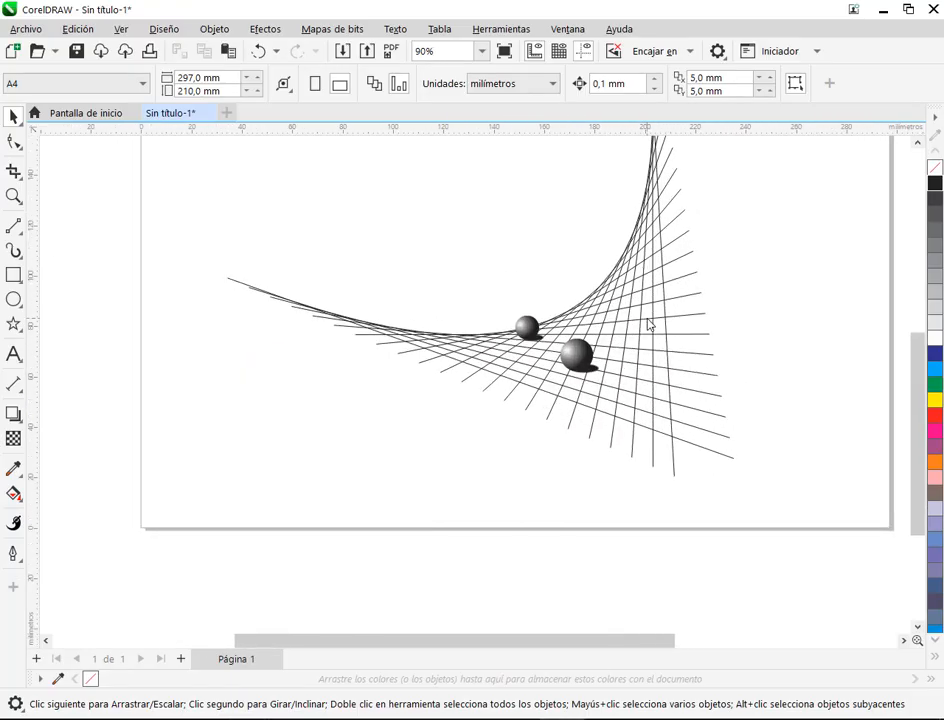
drag(649, 327, 572, 374)
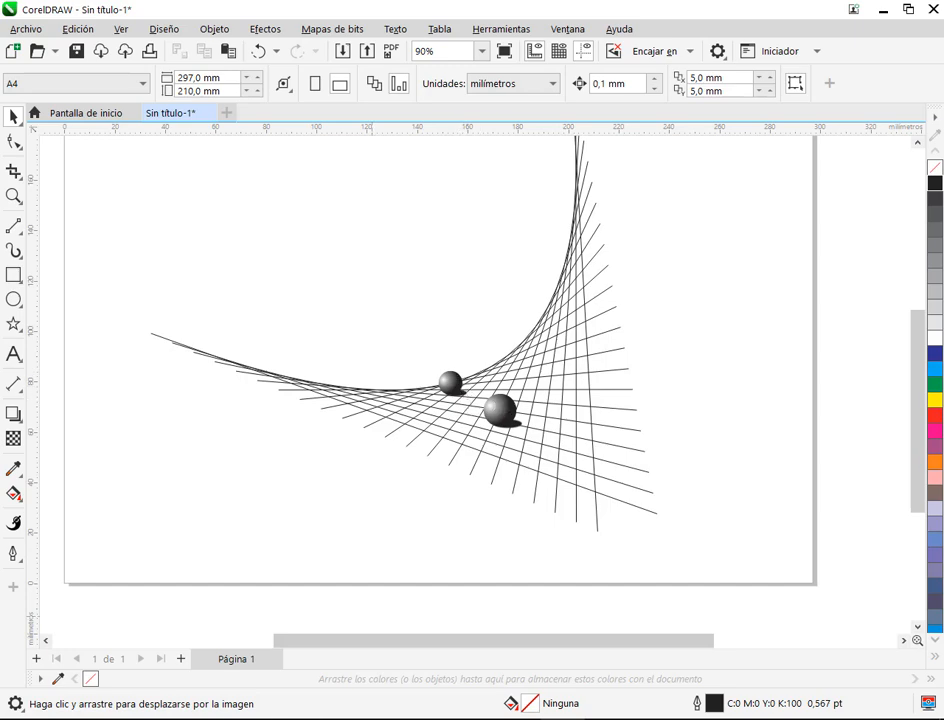
key(alt+Tab)
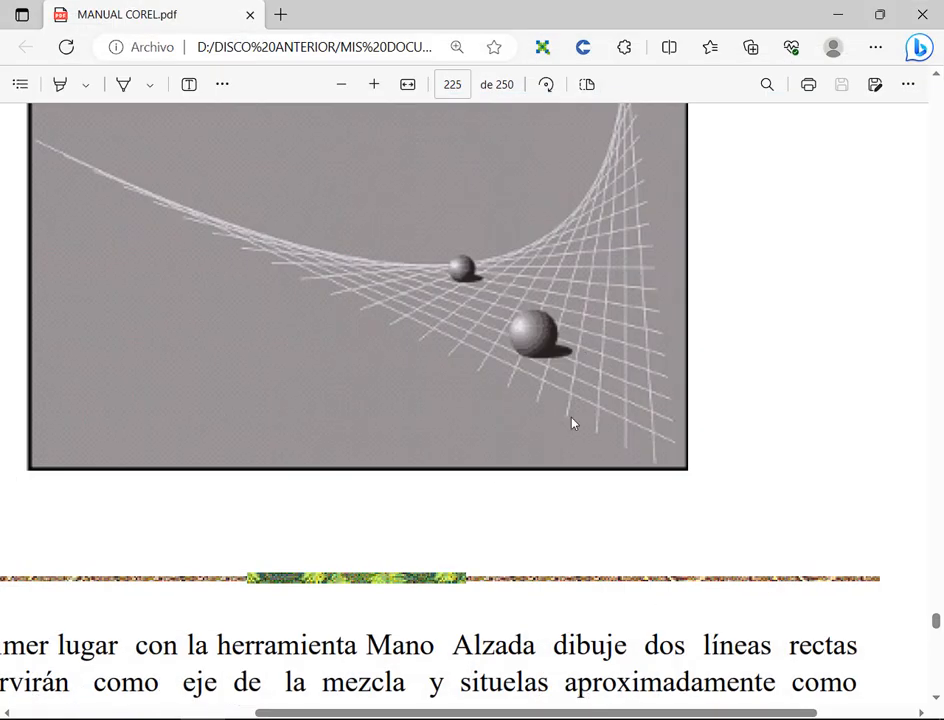
ctrl+scroll(516, 484, down, 3)
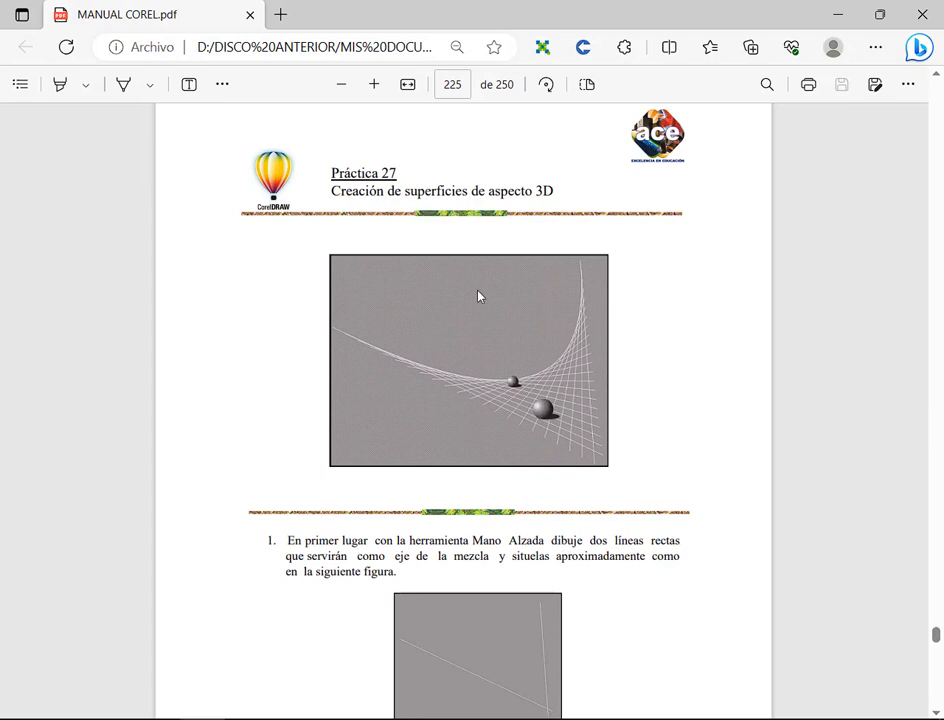
scroll(478, 298, down, 15)
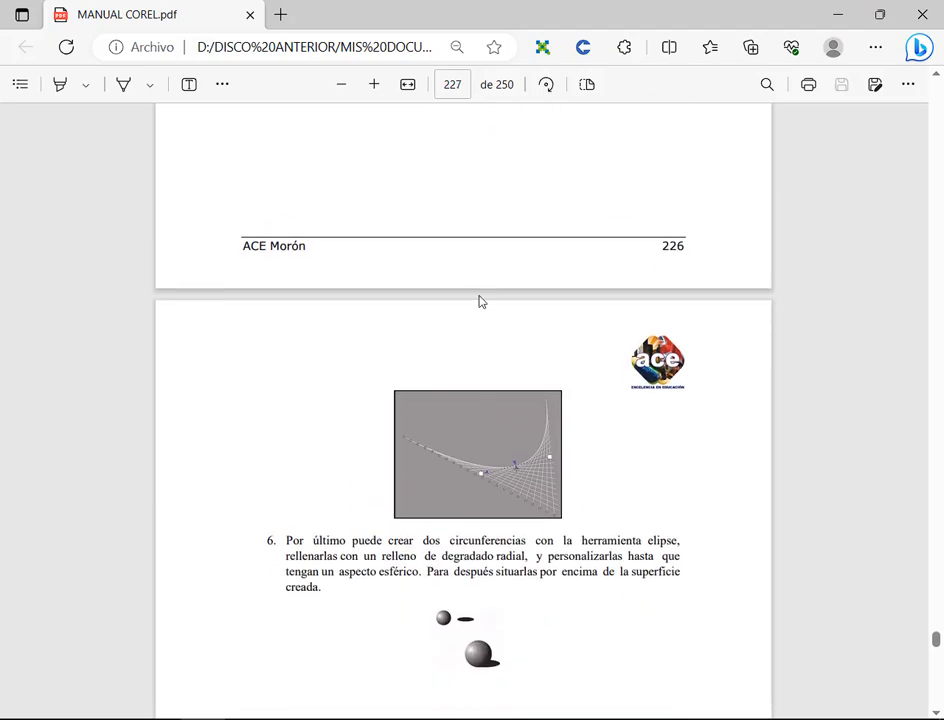
Step: Look back through the PDF manual's earlier exercises, from Práctica 27 to Práctica 25 with the car radio on page 223
scroll(478, 301, down, 3)
scroll(479, 302, up, 6)
scroll(528, 366, up, 20)
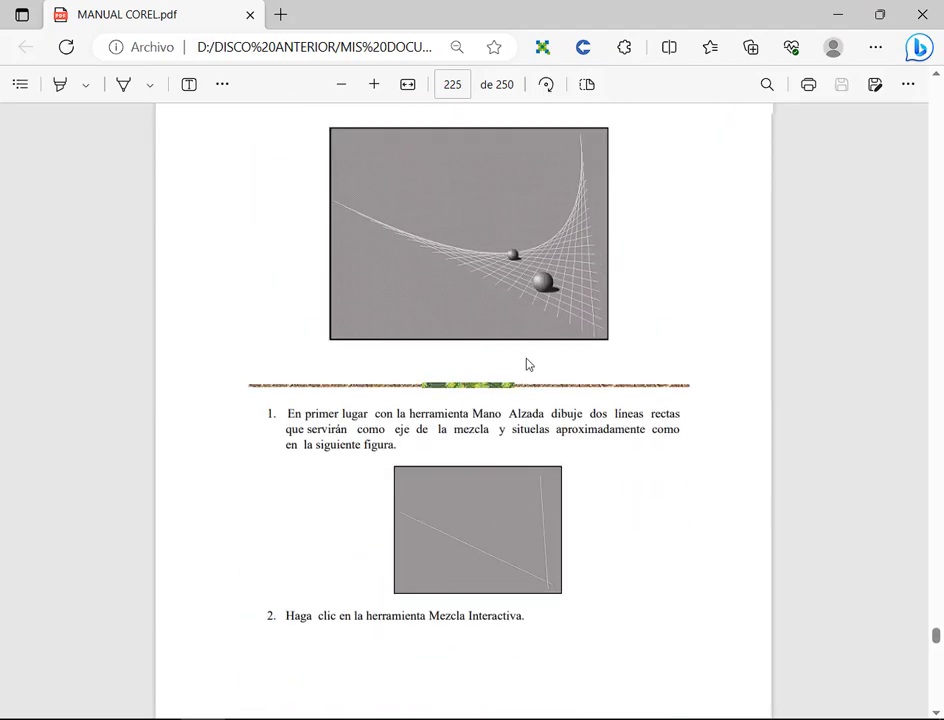
scroll(522, 373, up, 3)
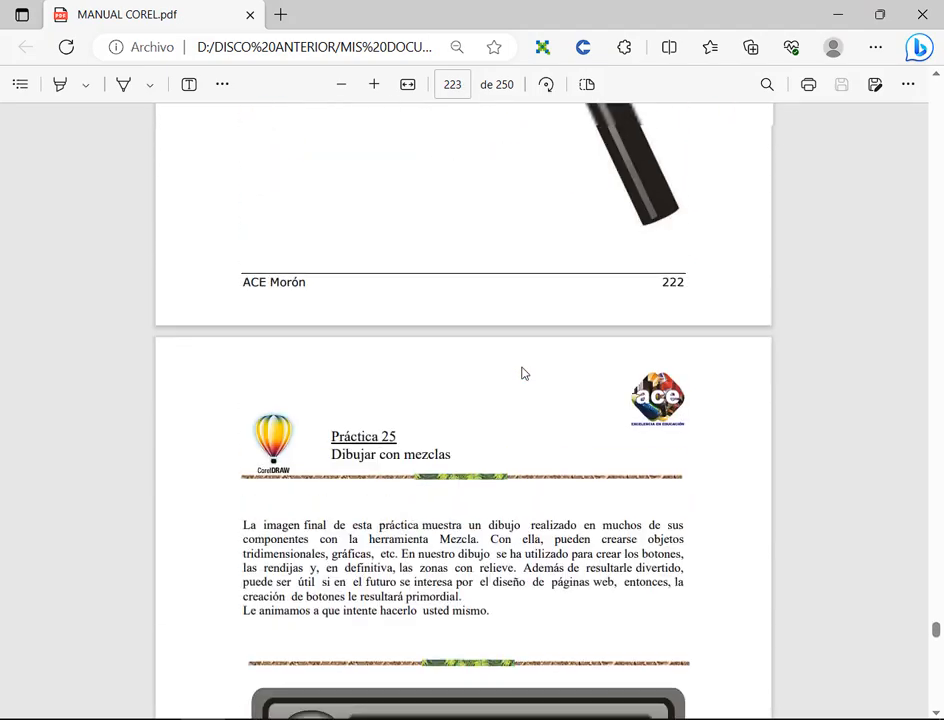
scroll(522, 373, down, 2)
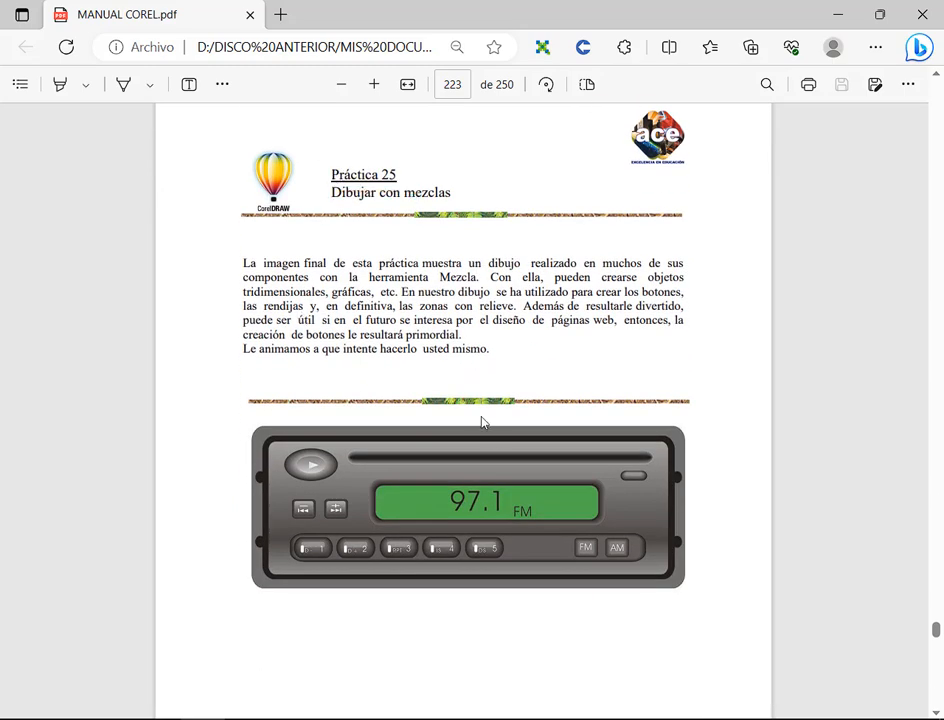
scroll(498, 438, down, 6)
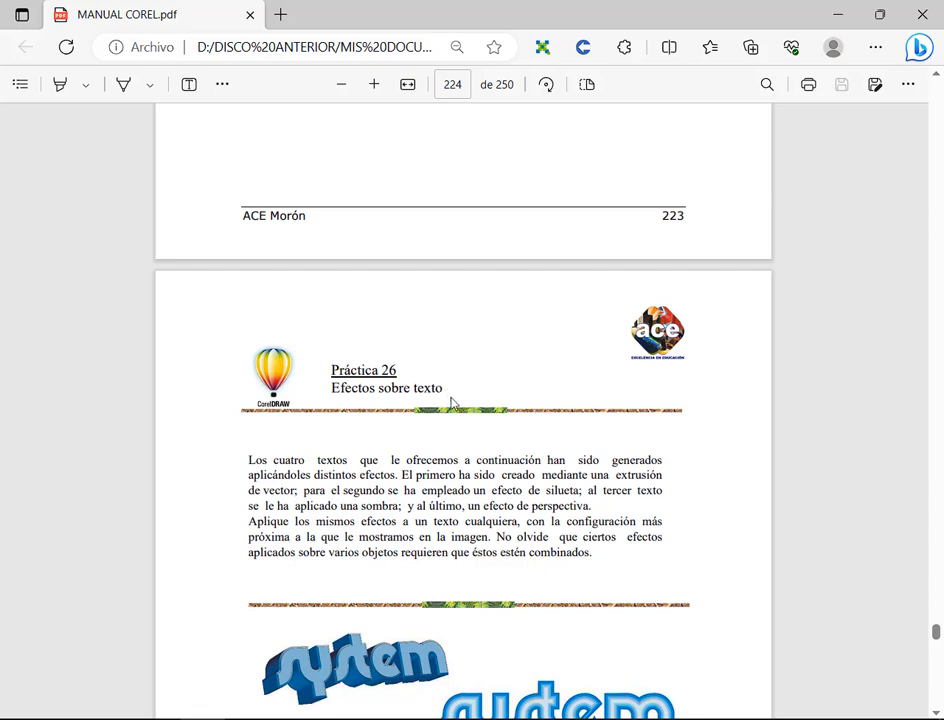
scroll(451, 403, down, 4)
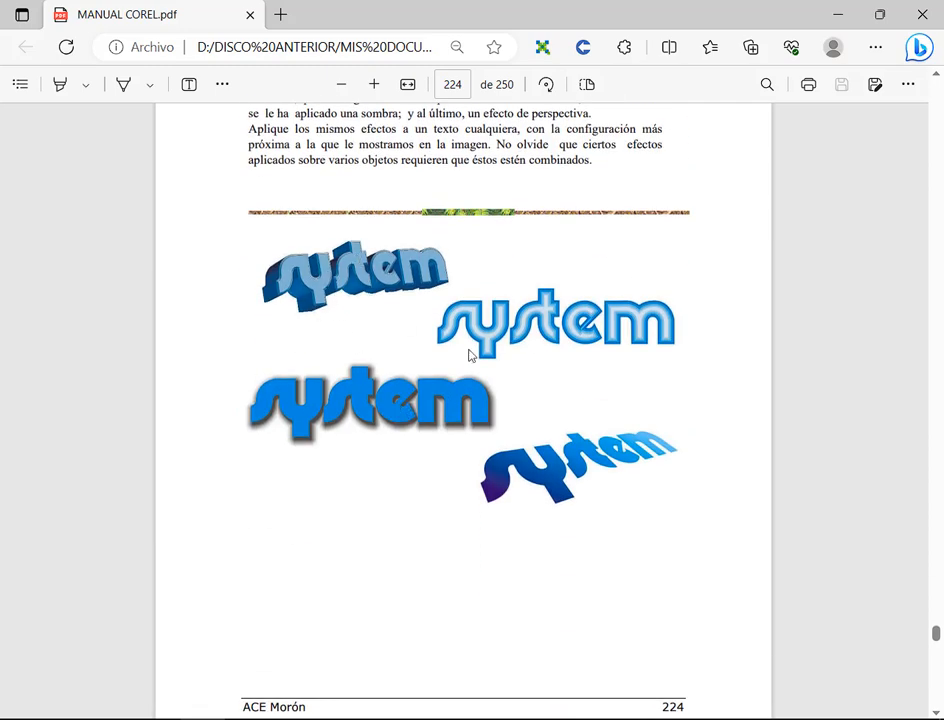
scroll(470, 355, up, 10)
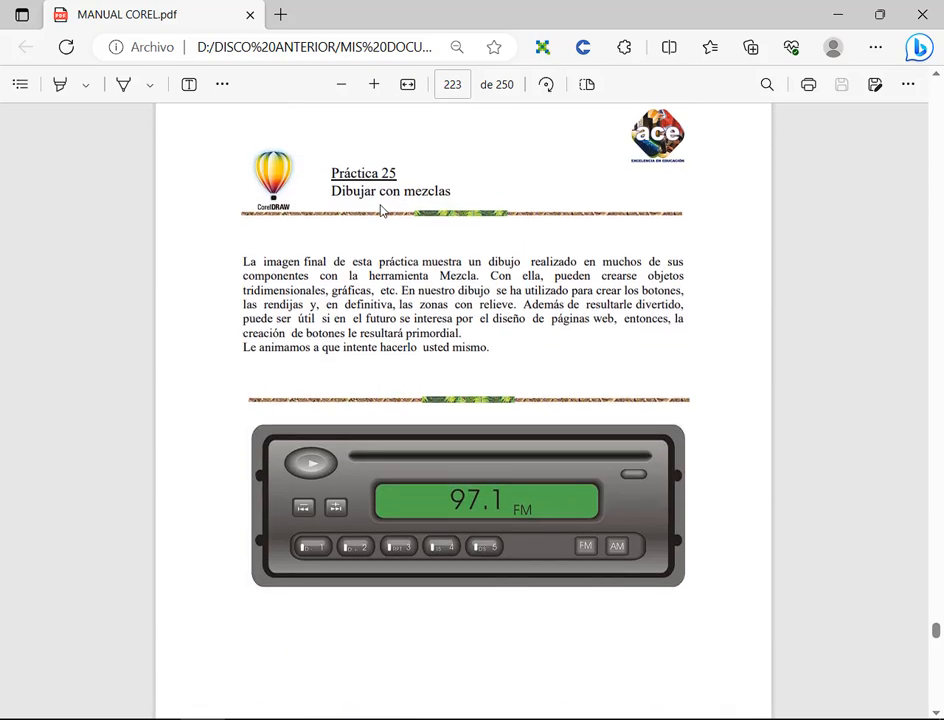
mouse_move(374, 181)
mouse_down()
mouse_move(408, 179)
mouse_move(381, 181)
mouse_up()
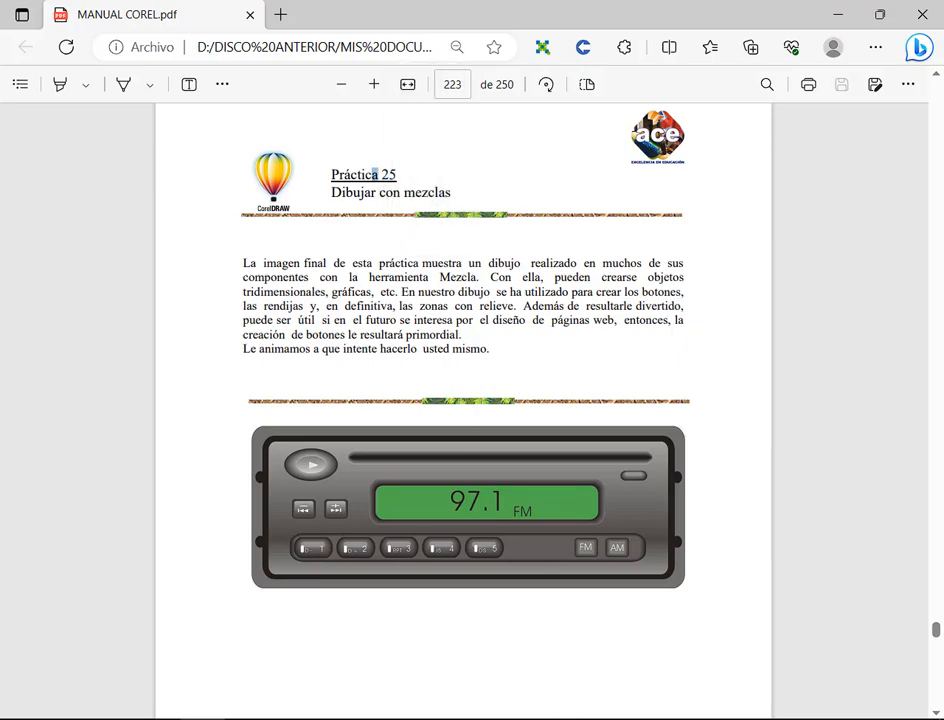
Step: Switch to CorelDRAW and delete the whole line mesh and sphere figure, leaving the page empty
click(562, 719)
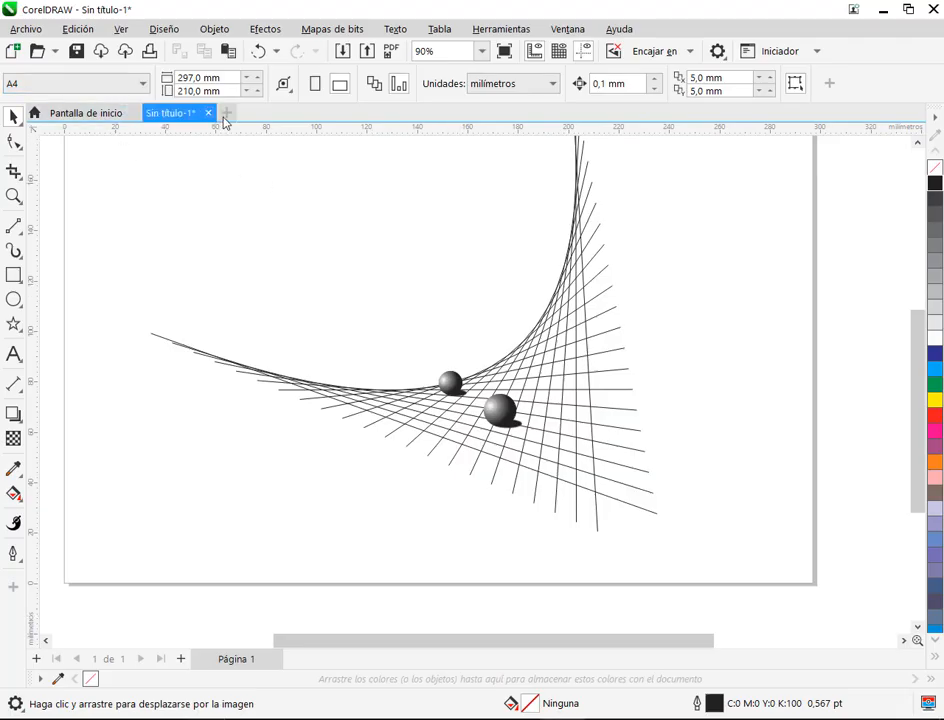
scroll(612, 277, down, 2)
mouse_move(470, 355)
mouse_down()
mouse_move(446, 405)
mouse_move(424, 411)
mouse_up()
mouse_move(228, 182)
mouse_down()
mouse_move(645, 626)
mouse_move(742, 558)
mouse_up()
key(Delete)
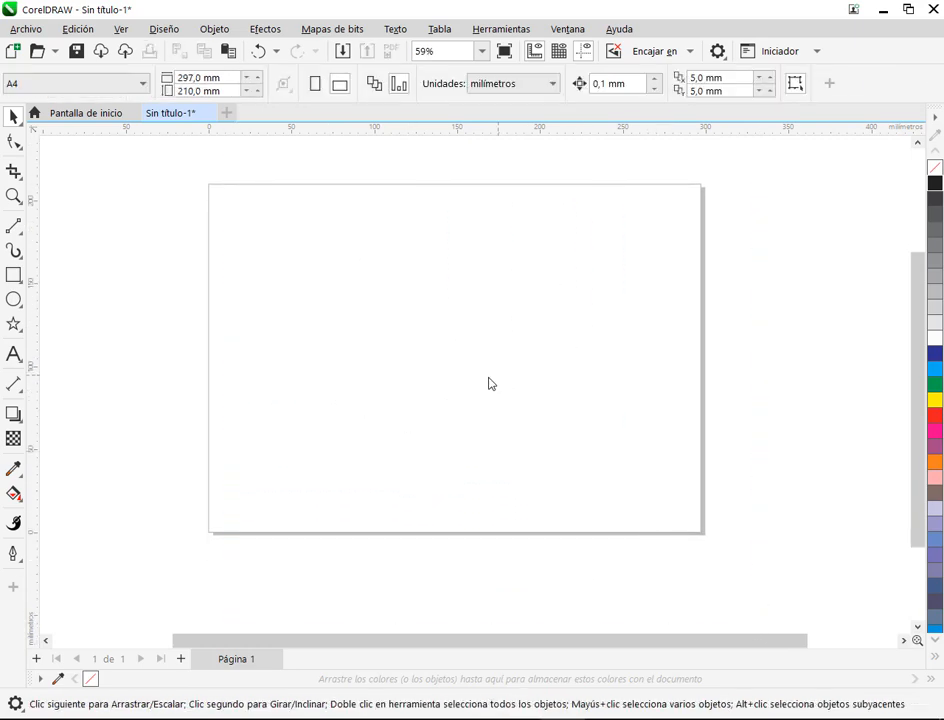
Step: Capture the Práctica 25 radio page in the MANUAL COREL PDF and paste the screenshot over the left of the CorelDRAW page
key(alt+Tab)
scroll(505, 503, down, 2)
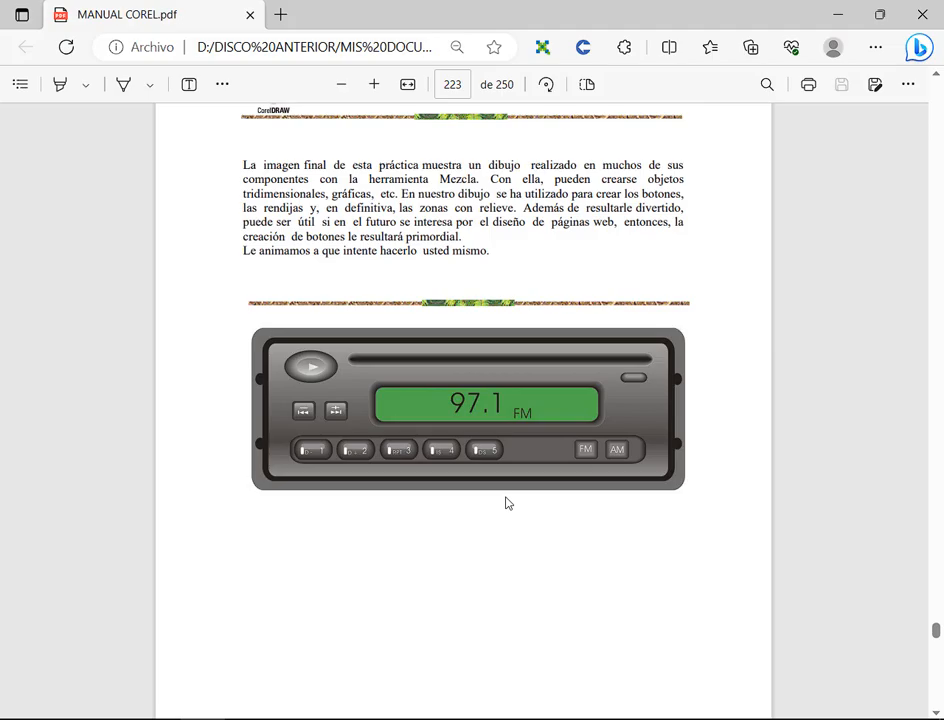
key(alt+Tab)
scroll(221, 373, down, 2)
drag(221, 373, 392, 363)
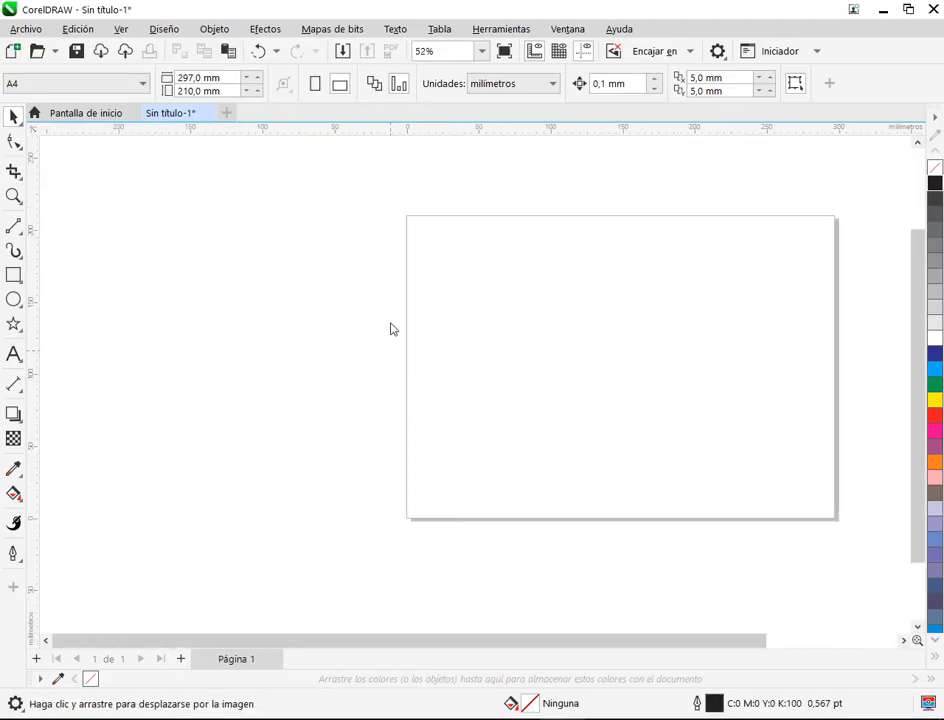
key(ctrl+v)
drag(534, 365, 308, 320)
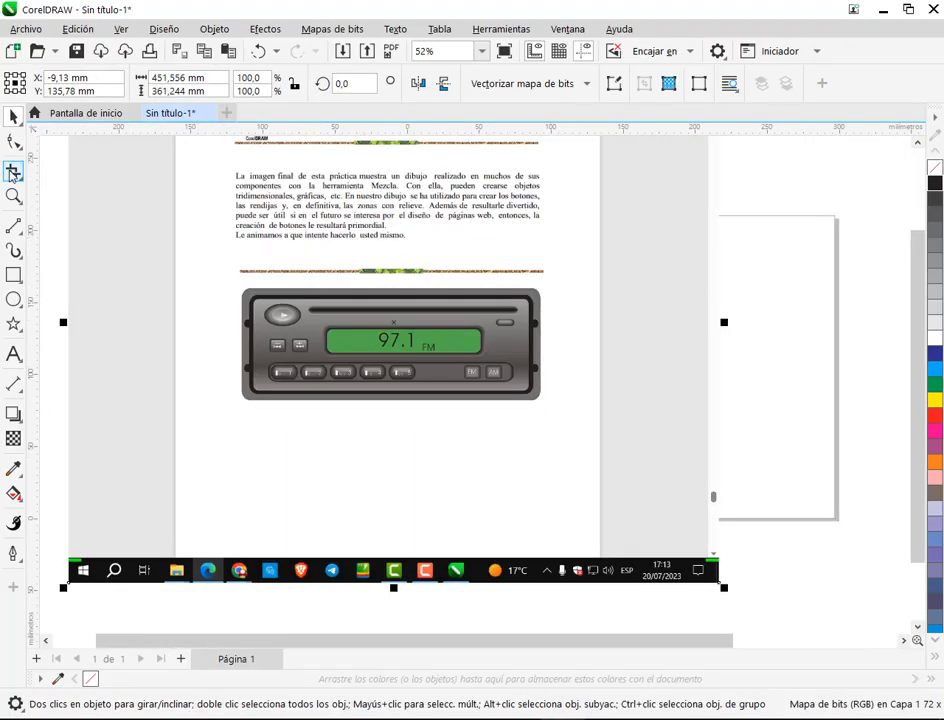
Step: Crop the pasted screenshot to the radio image and place it outside the page at about X -122.1 mm, Y 161.6 mm
click(13, 172)
drag(234, 279, 552, 417)
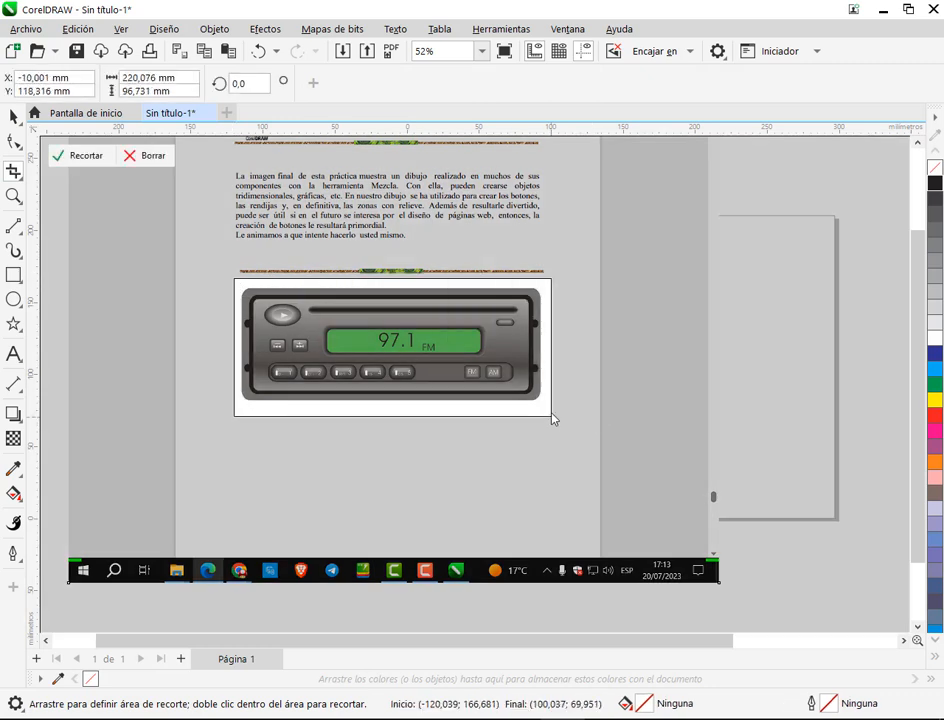
double_click(458, 330)
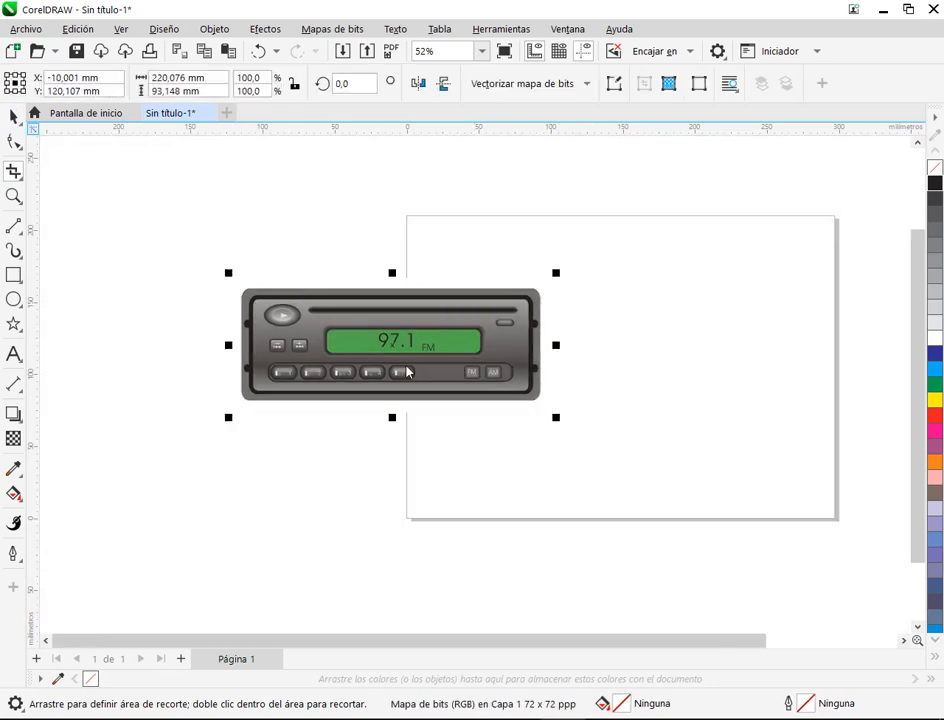
key(space)
drag(418, 352, 259, 292)
right_click(259, 292)
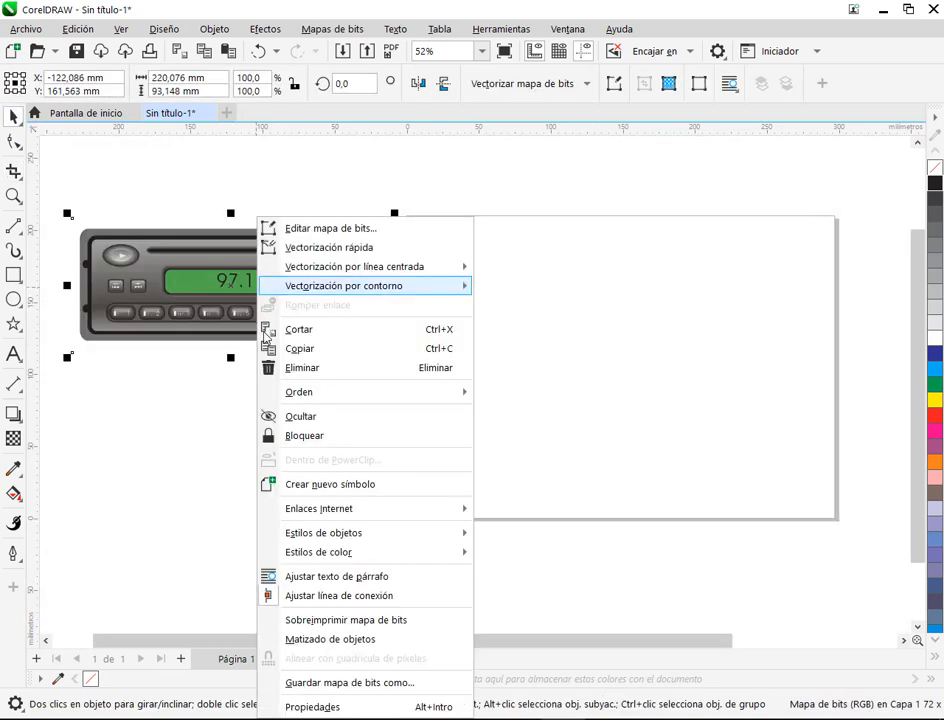
key(Escape)
key(Escape)
Step: Examine the radio reference up close, especially the shading of the small rounded button beneath the long slot
scroll(300, 338, up, 2)
drag(301, 338, 446, 341)
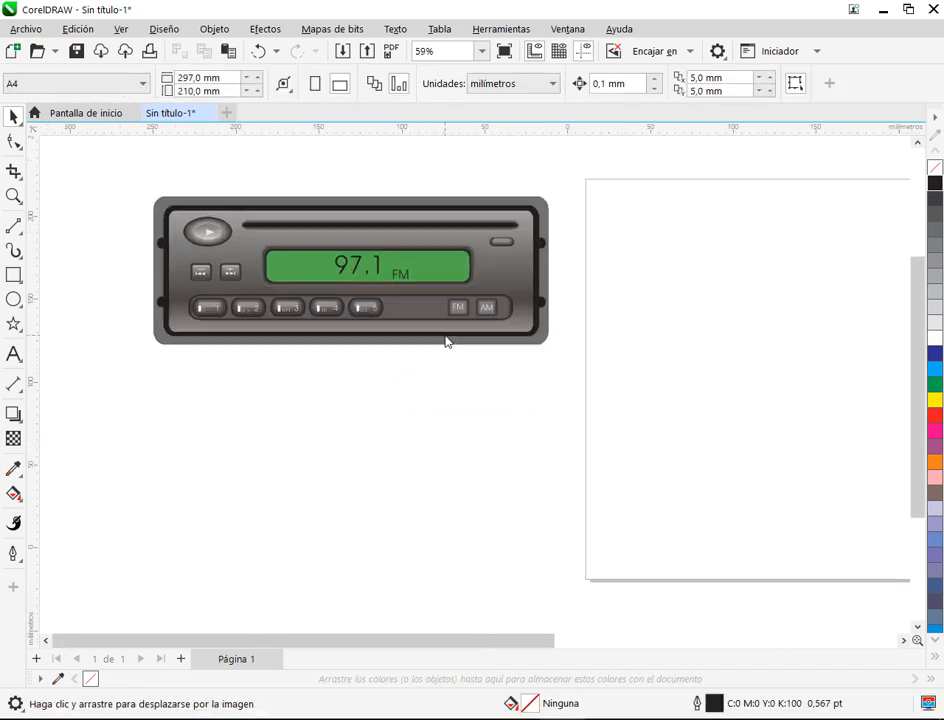
scroll(446, 341, up, 2)
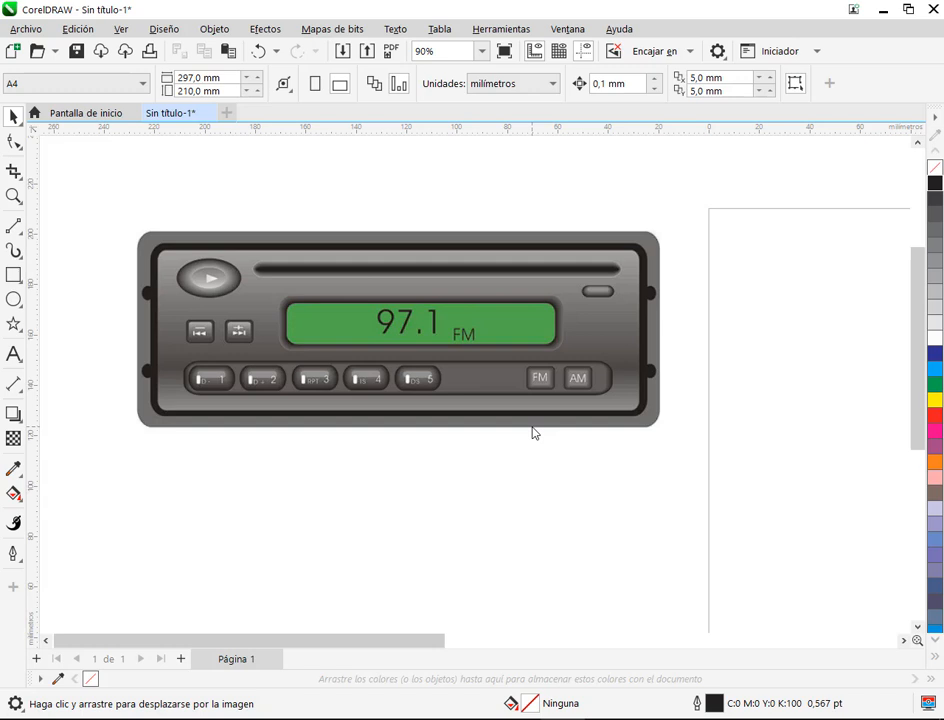
scroll(617, 304, up, 4)
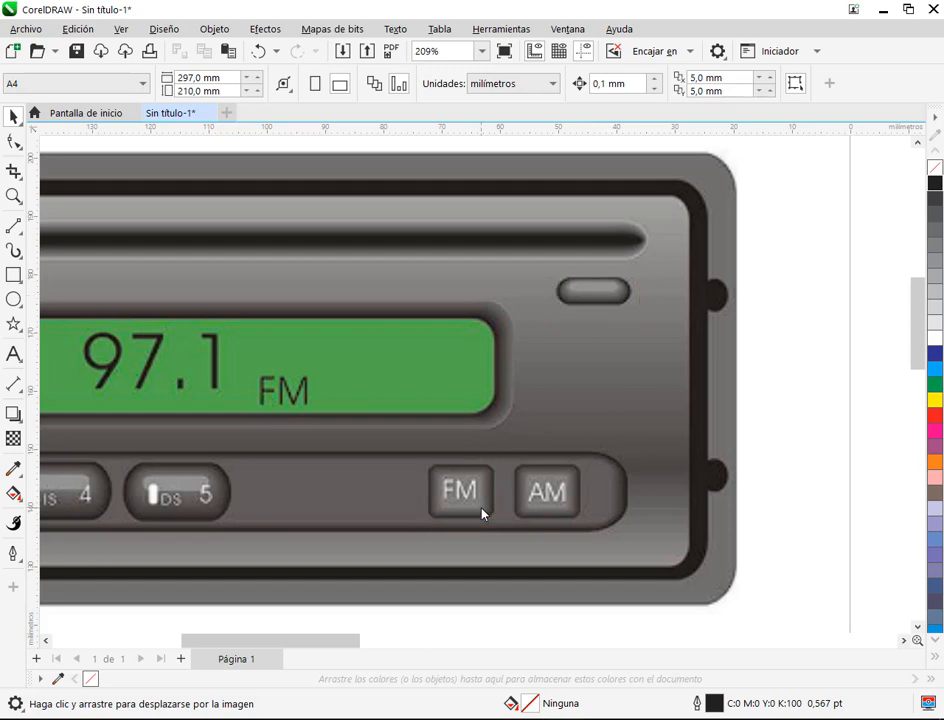
scroll(600, 296, up, 2)
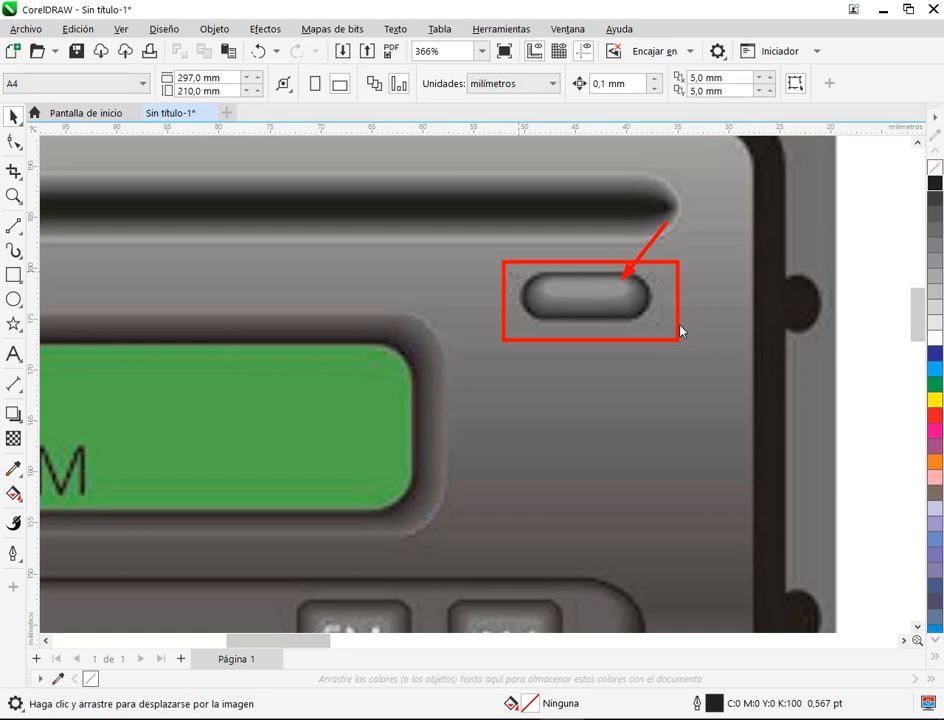
scroll(563, 333, down, 3)
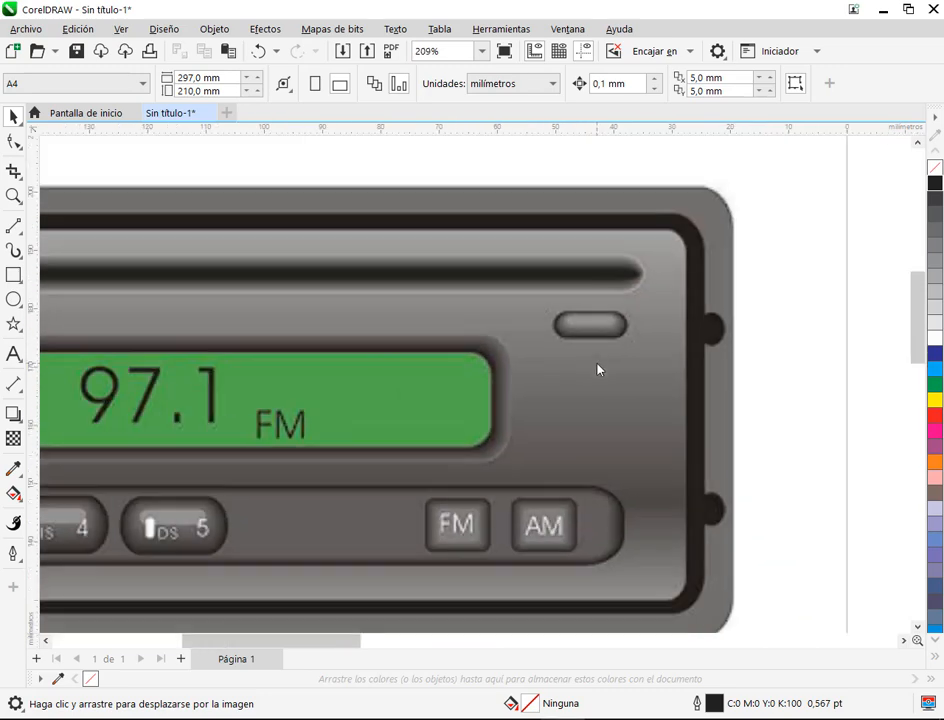
Step: Draw a rectangle about 18.2 by 7.3 mm on the page, beside the radio reference
drag(644, 420, 331, 412)
scroll(552, 331, up, 1)
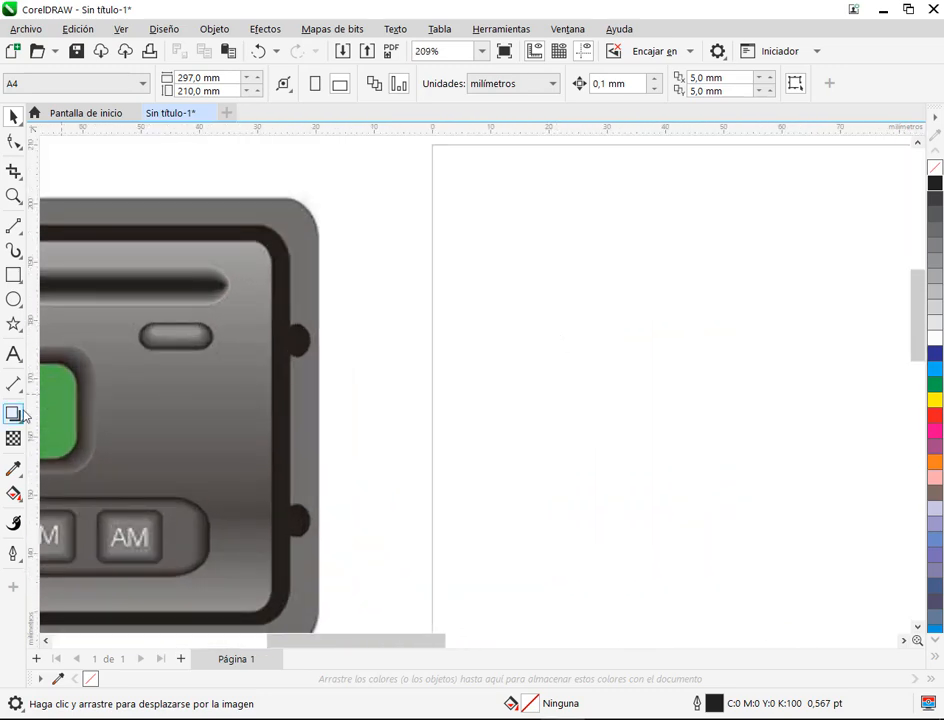
click(13, 275)
drag(448, 262, 554, 305)
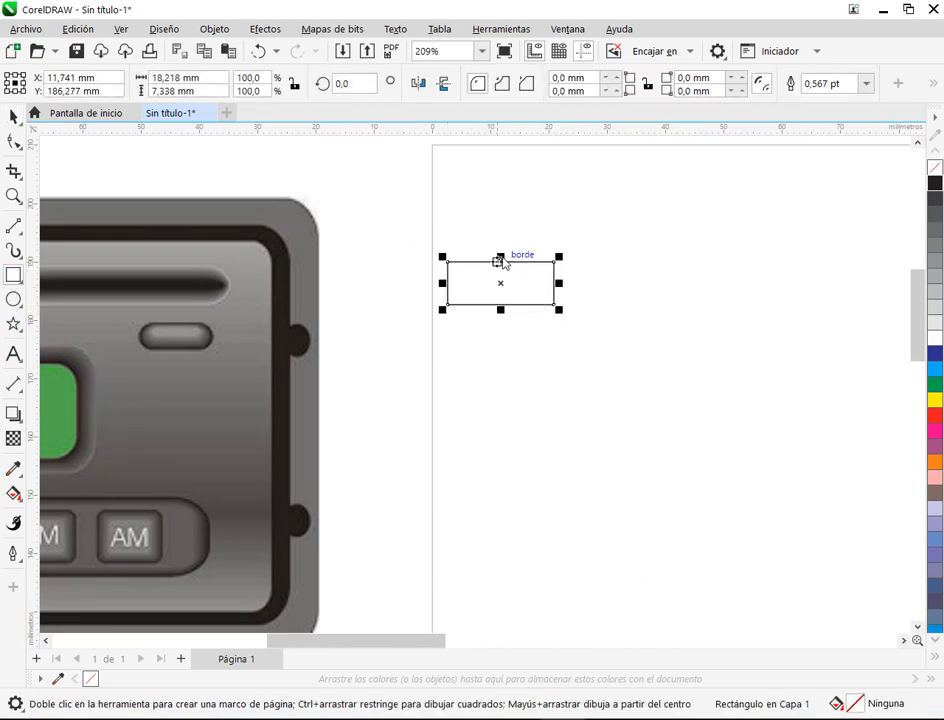
Step: Link the rectangle's corner radii and round all four corners to 3.9 mm, forming a pill shape
click(647, 85)
click(735, 81)
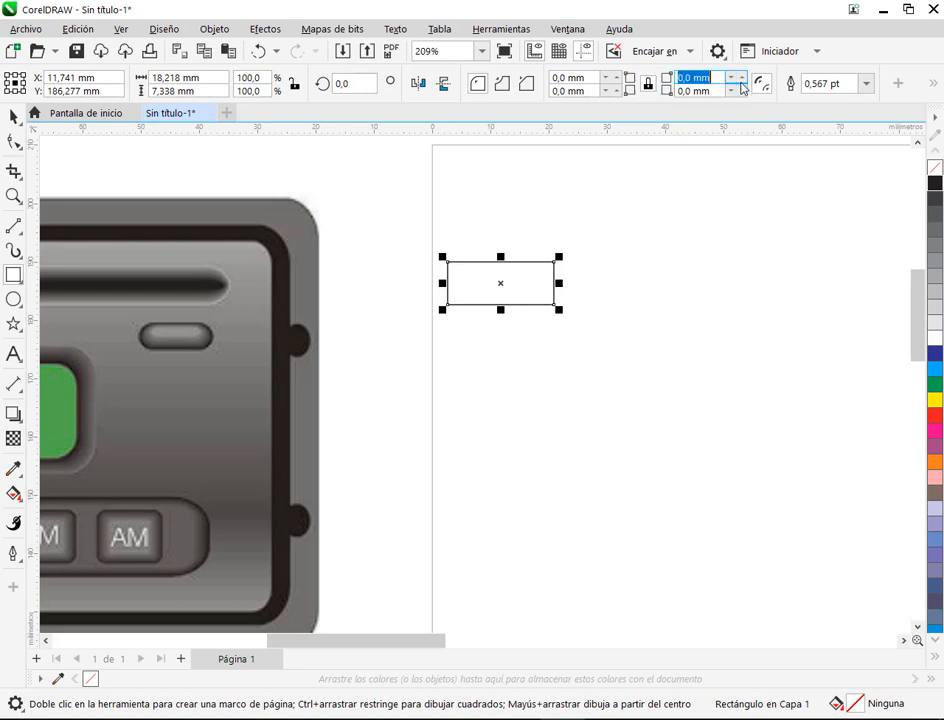
text(2,8)
key(Return)
drag(744, 60, 745, 57)
click(14, 117)
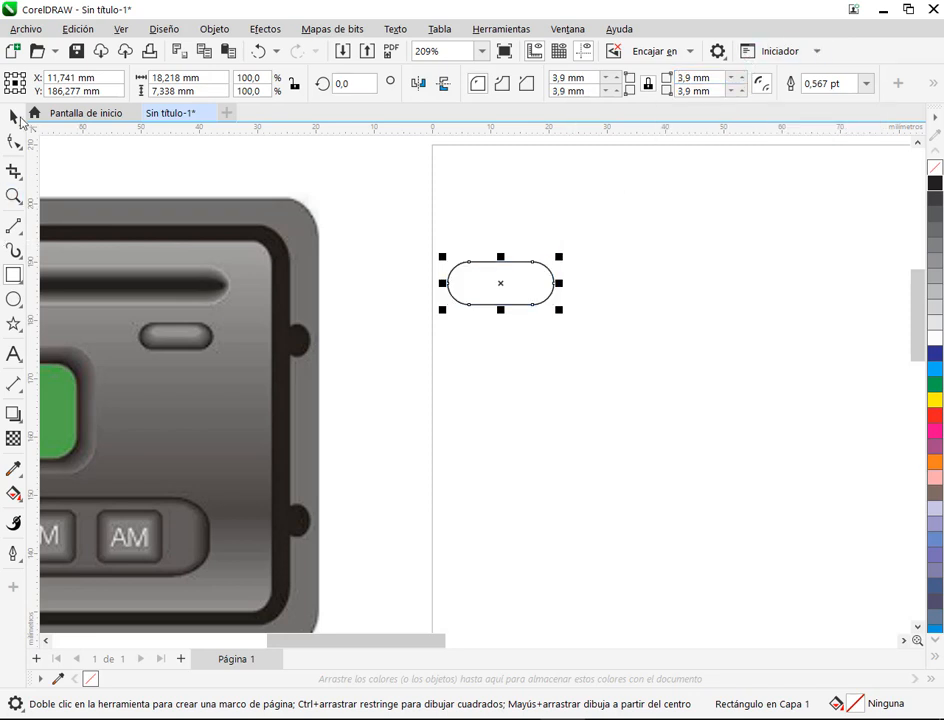
click(735, 238)
Step: Duplicate the rounded rectangle straight below the original and reselect the upper one
click(501, 280)
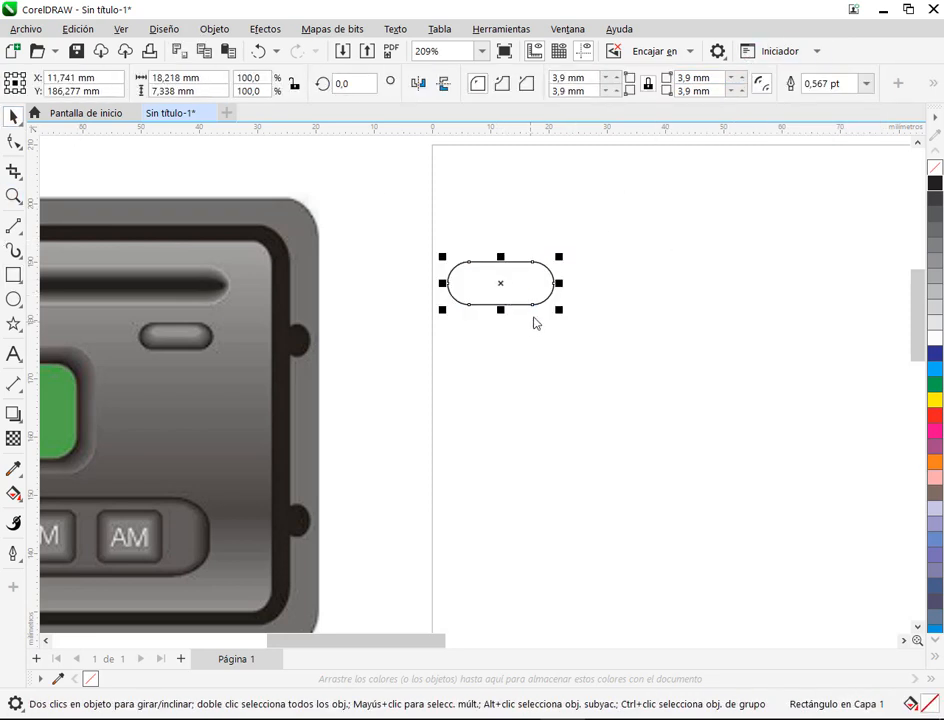
drag(522, 286, 520, 424)
click(514, 289)
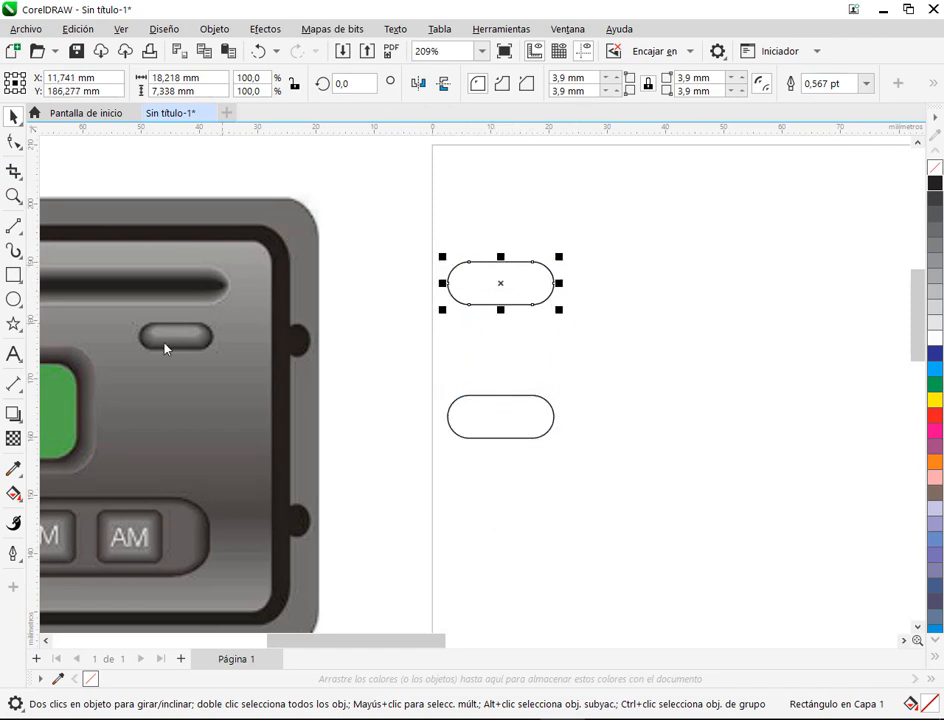
Step: Apply an elliptical gradient fill to the upper pill with the Interactive Fill tool, white at the centre and black at the edge
click(13, 494)
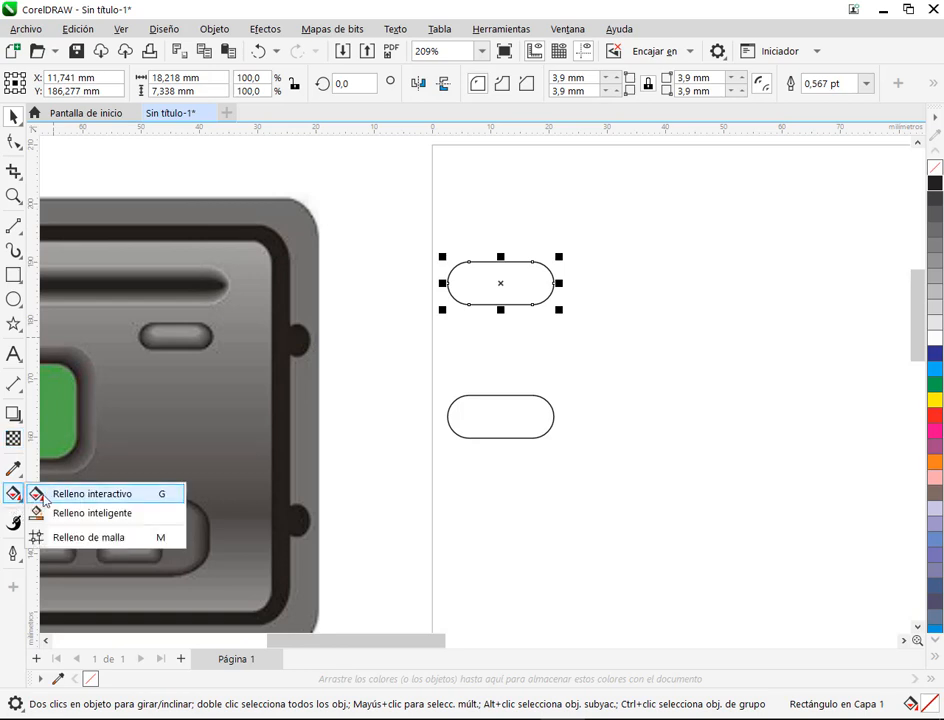
click(40, 490)
click(63, 83)
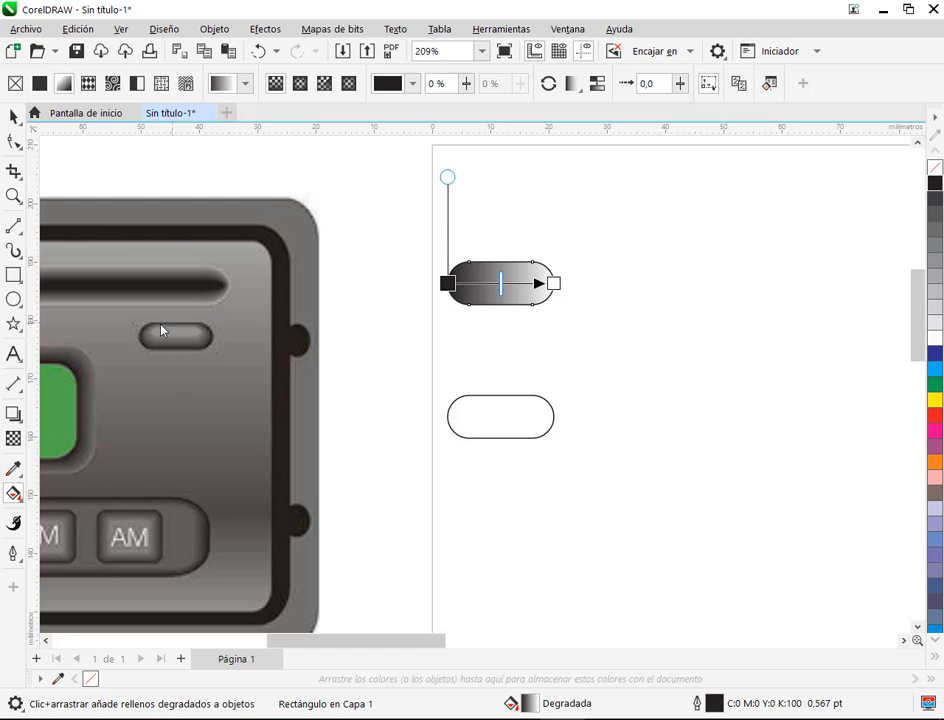
click(302, 84)
click(523, 235)
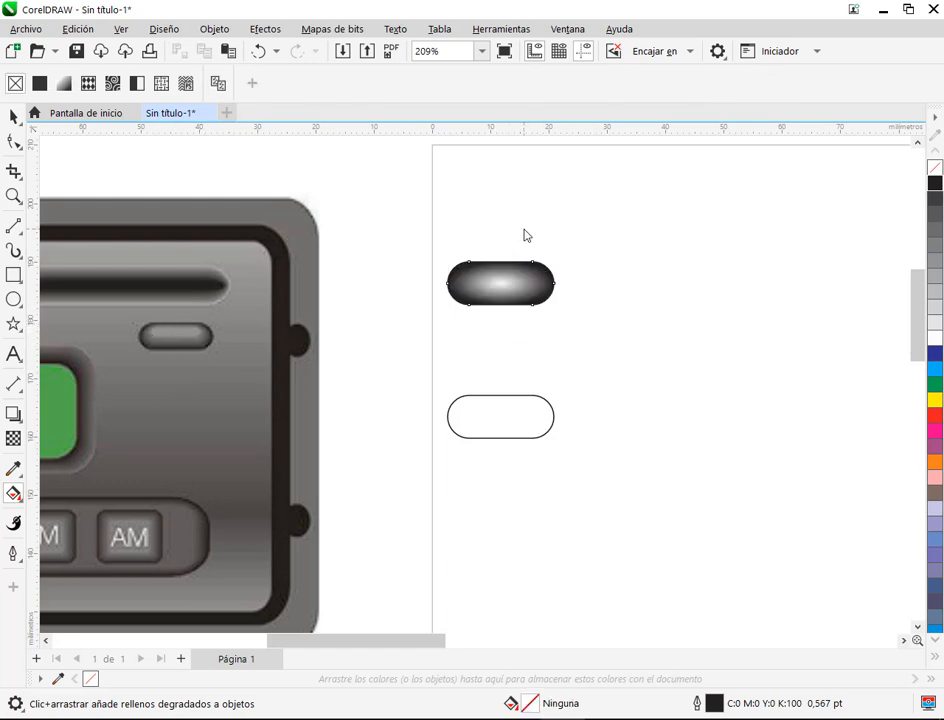
click(522, 285)
scroll(484, 298, up, 1)
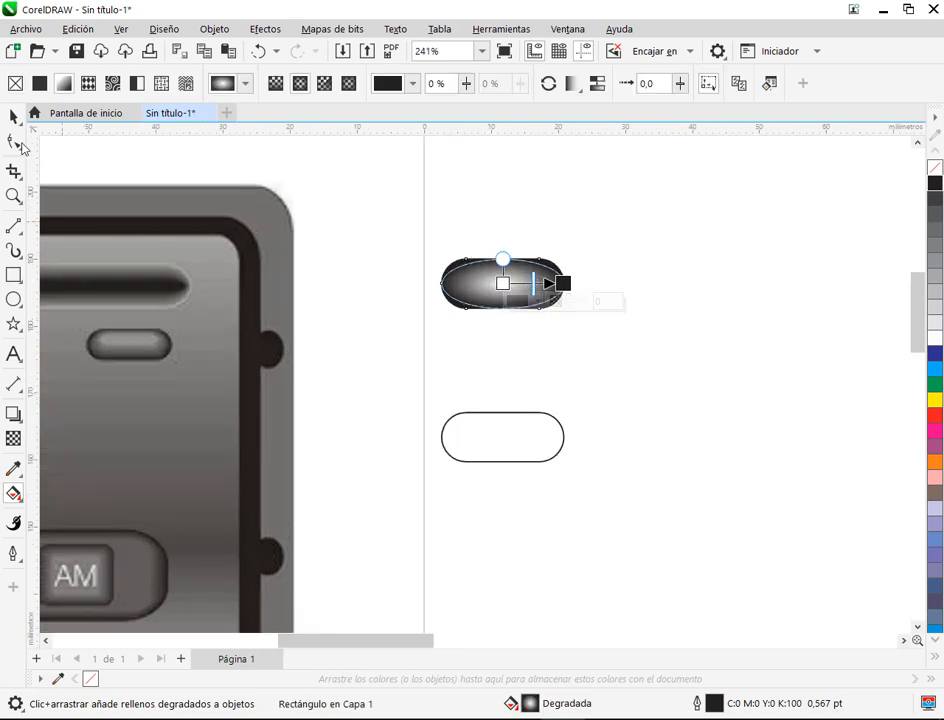
Step: Move the gradient-filled pill closer to the radio reference, at about X -4.2 mm, Y 177.2 mm
click(14, 117)
drag(533, 289, 377, 350)
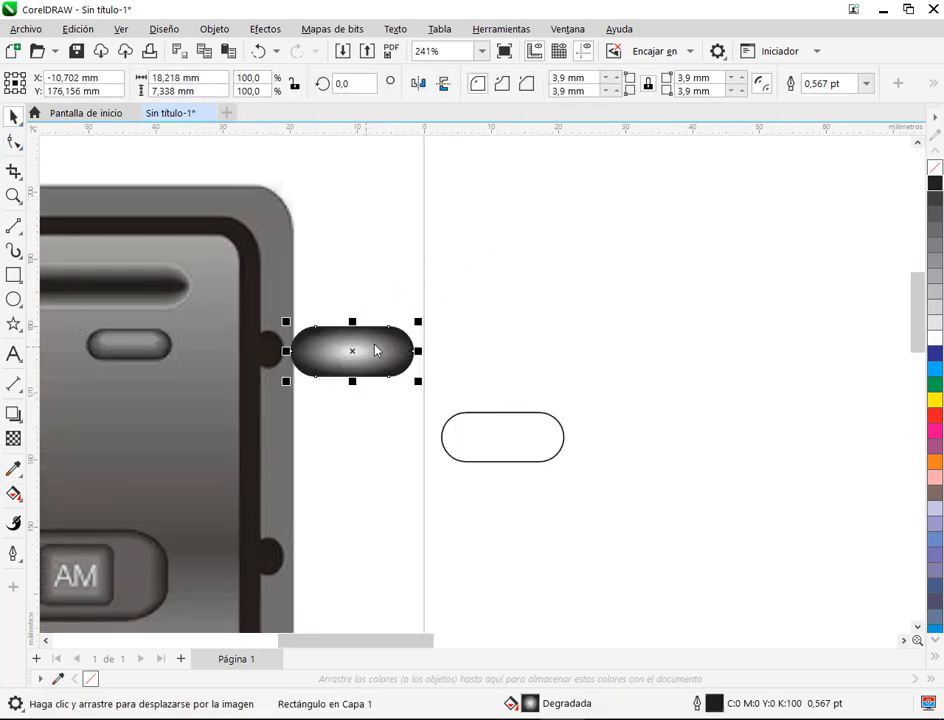
scroll(377, 350, up, 2)
drag(430, 296, 530, 302)
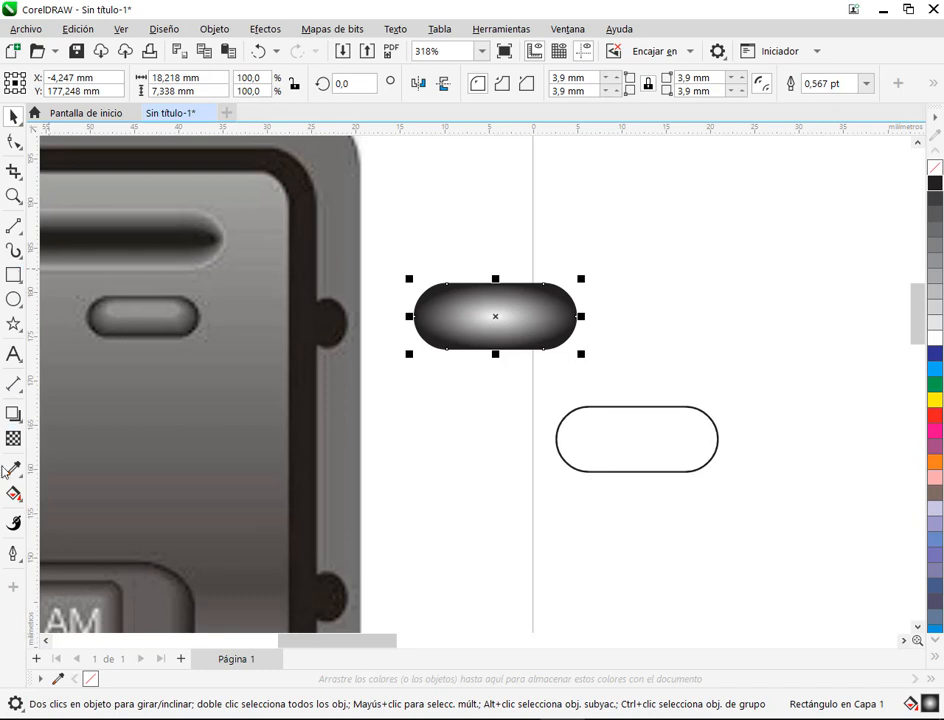
Step: Shift the pill's elliptical gradient upward so the white highlight sits near the upper edge
click(14, 494)
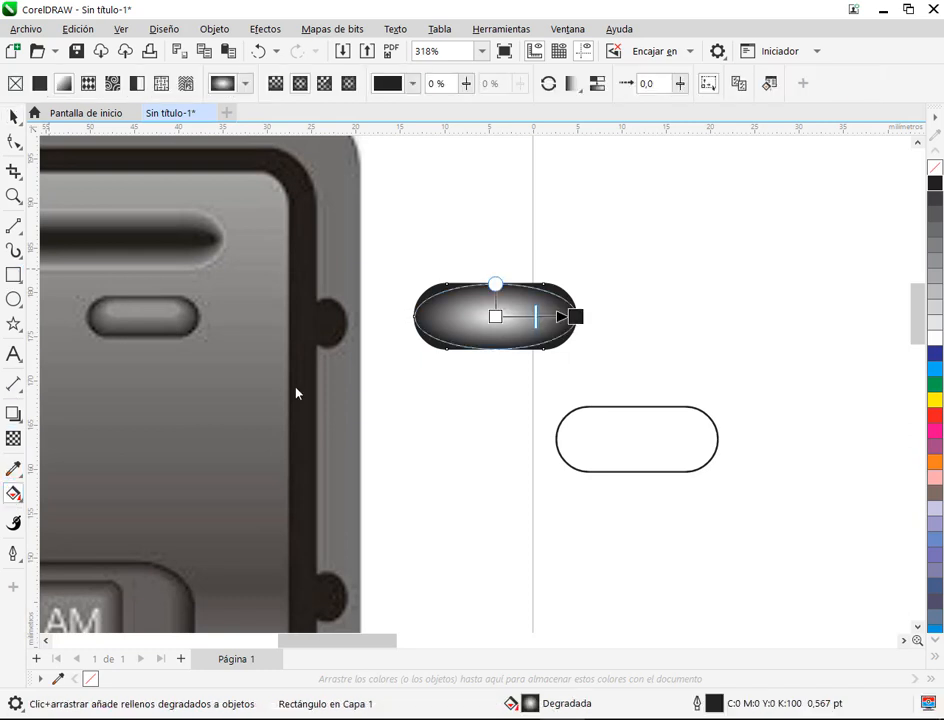
click(497, 318)
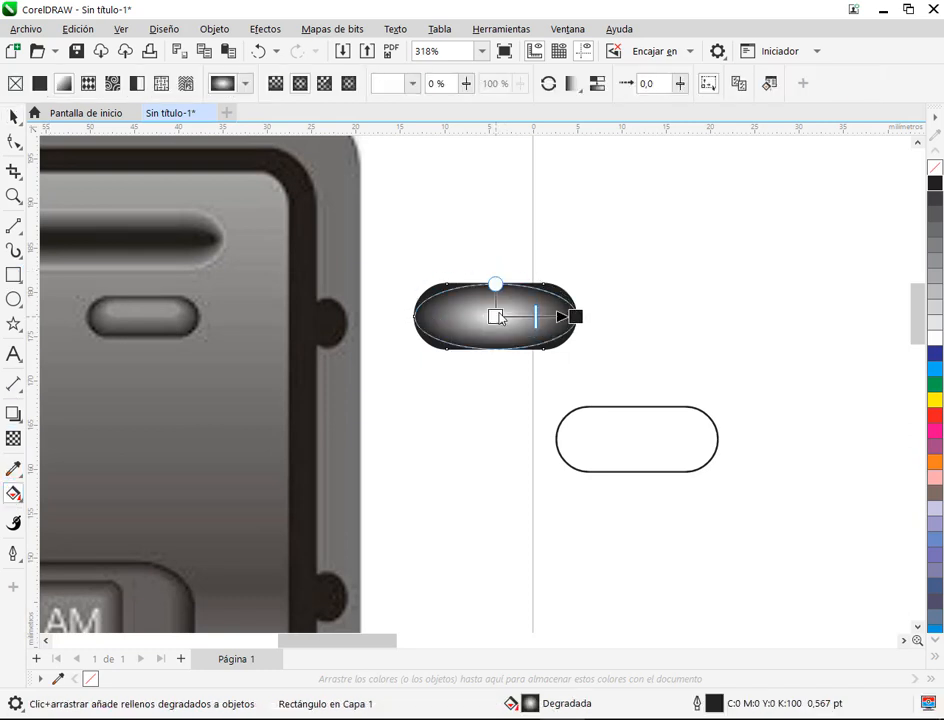
drag(509, 318, 509, 299)
click(616, 340)
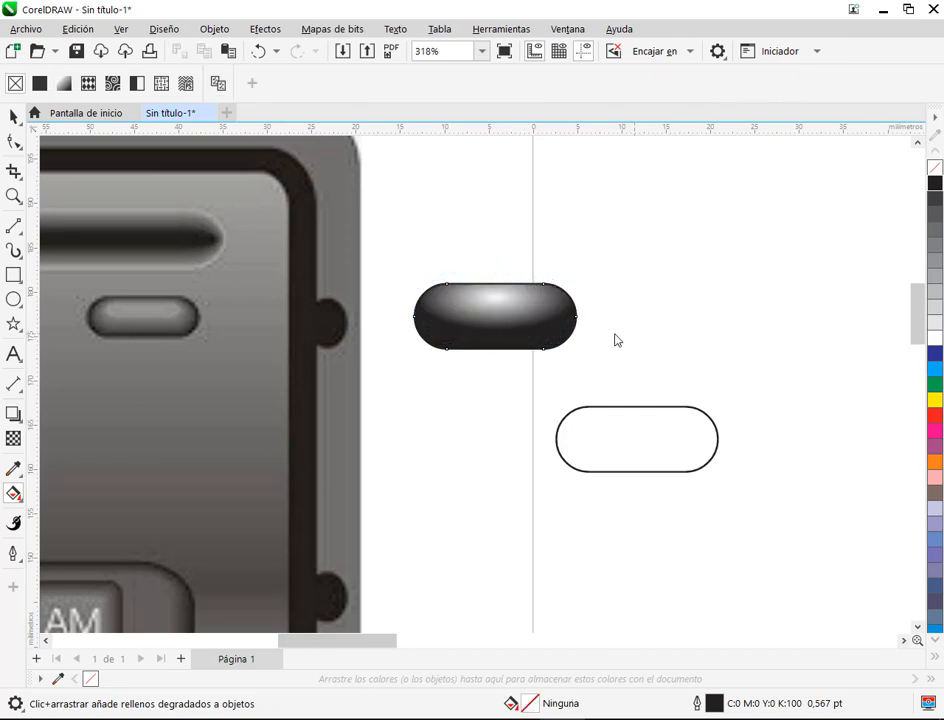
Step: Shrink the elliptical gradient on the upper pill so its white highlight forms a smaller spot near the upper edge
click(519, 314)
drag(575, 301, 510, 309)
click(657, 295)
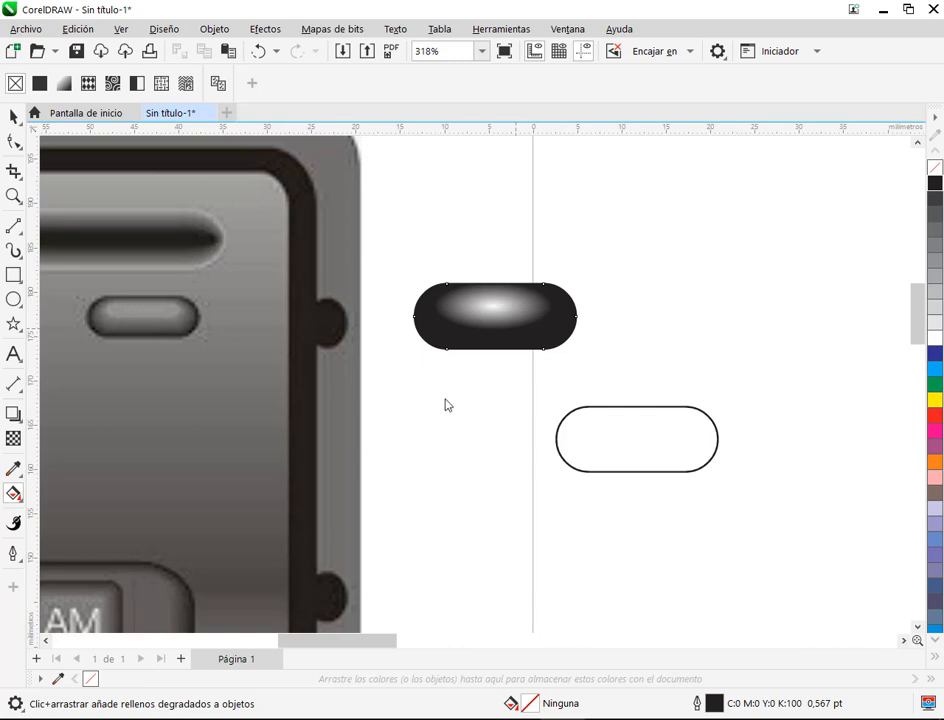
drag(464, 387, 552, 407)
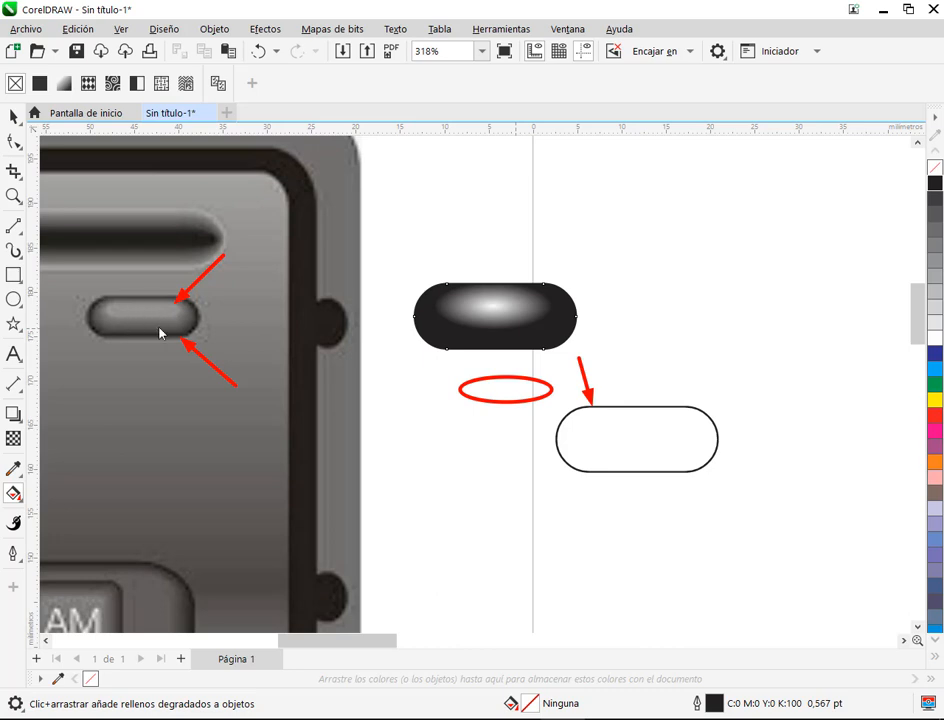
Step: Delete the gradient-filled pill and move the empty pill into its place, at about X -1.1 mm, Y 179.4 mm
click(12, 118)
click(622, 437)
drag(622, 437, 499, 306)
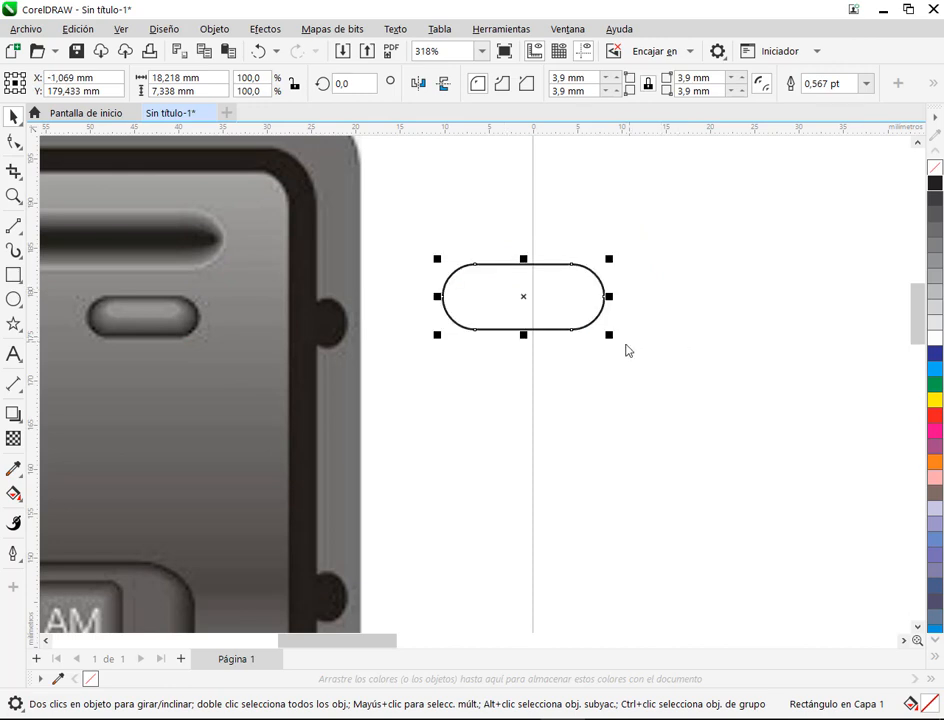
Step: Make a scaled-down duplicate of the pill, about 12.4 by 3.3 mm, placed above and to the right of the original
drag(614, 340, 566, 305)
drag(520, 279, 699, 251)
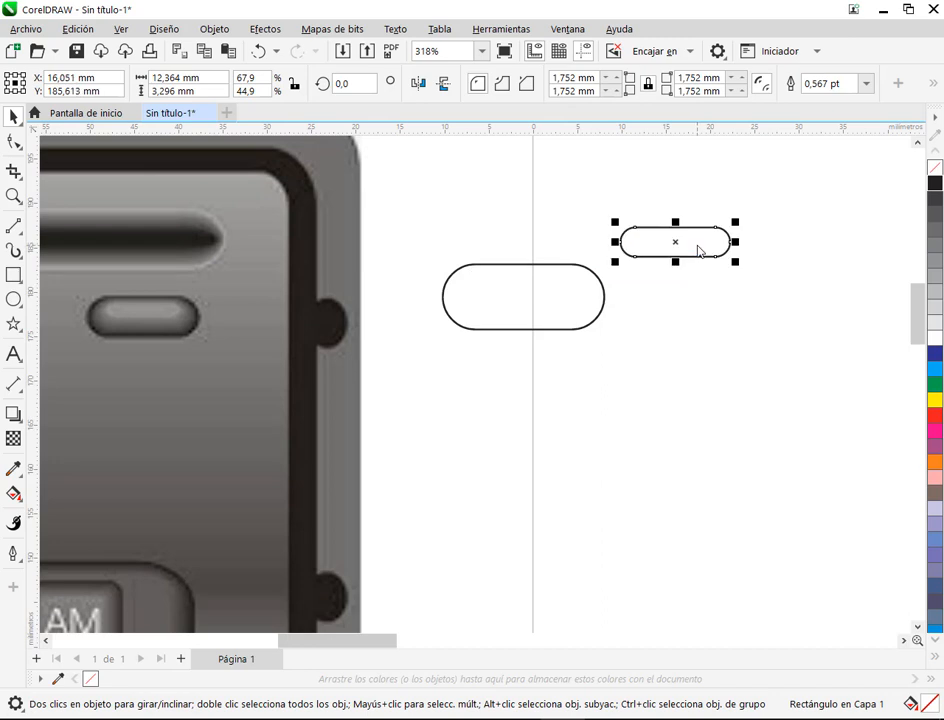
click(708, 377)
Step: Fill the large pill with 70% black and the small pill with a light grey
click(538, 330)
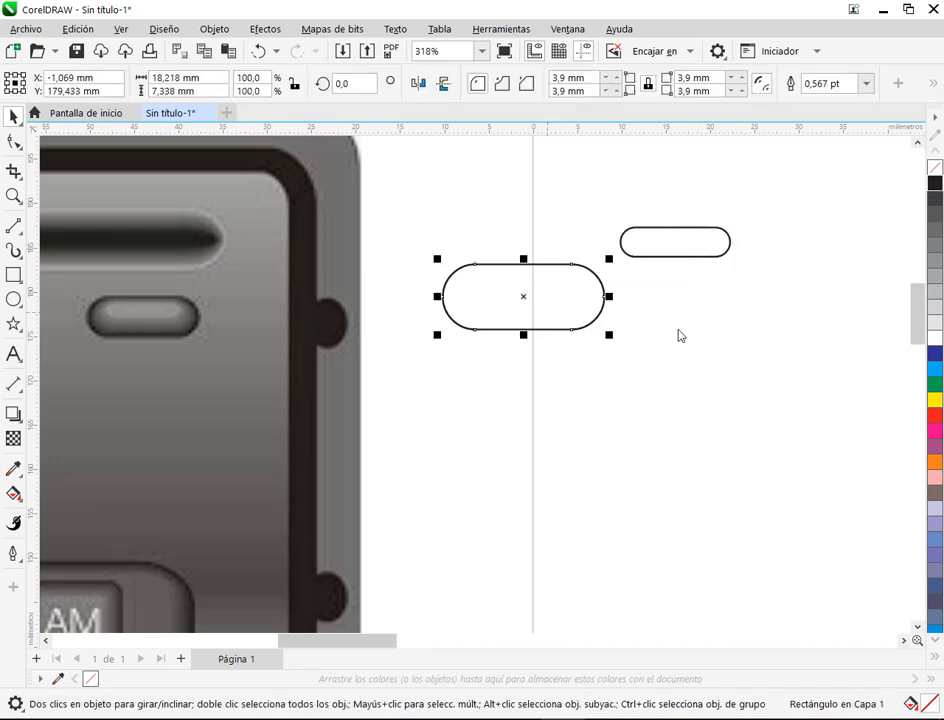
click(935, 243)
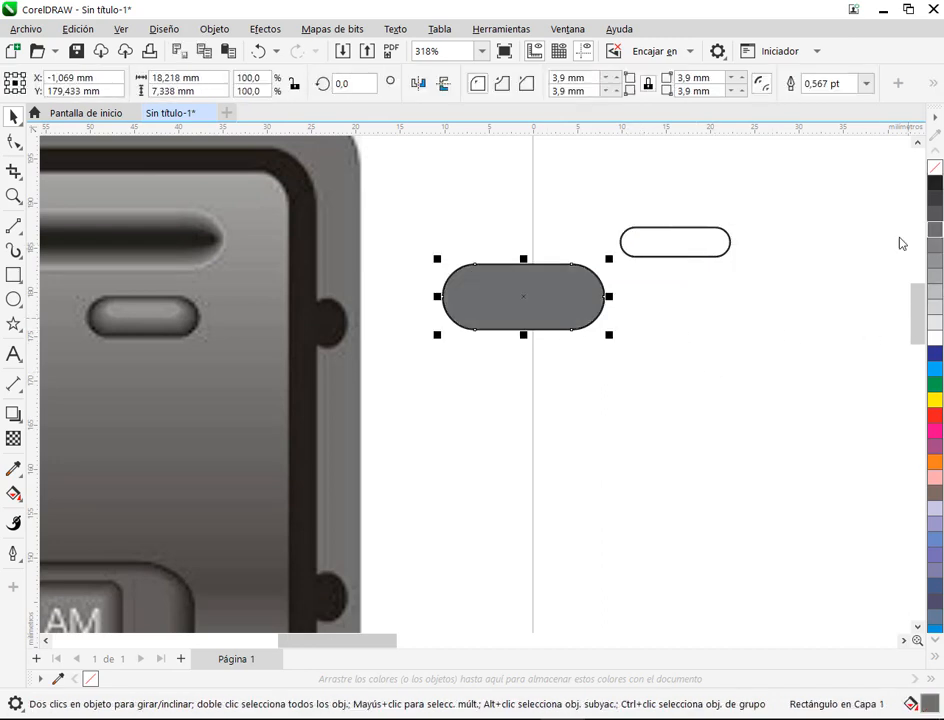
click(706, 249)
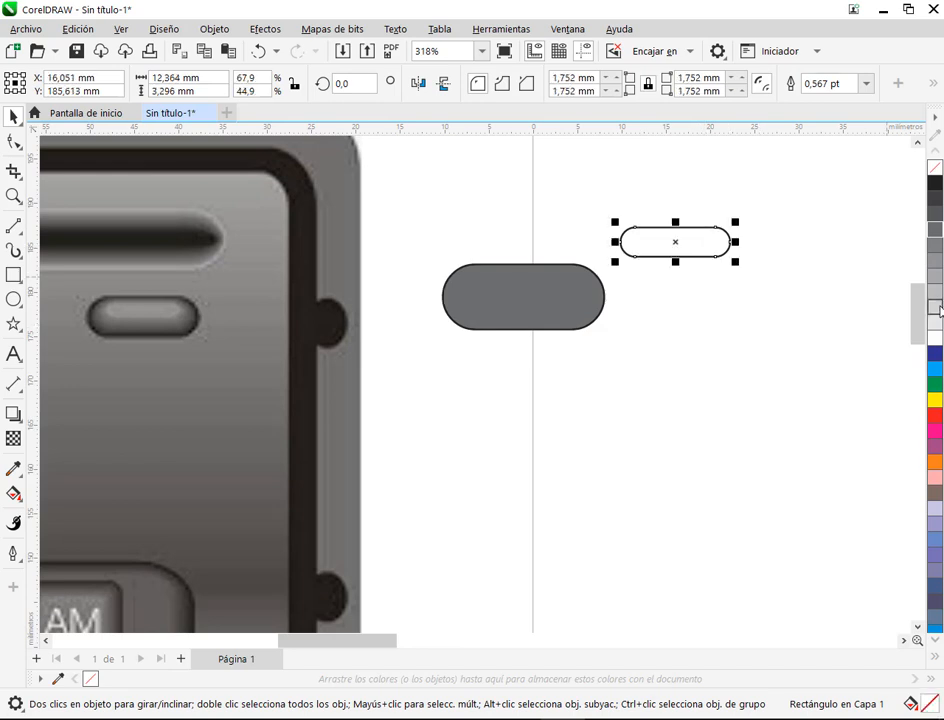
click(936, 308)
click(721, 368)
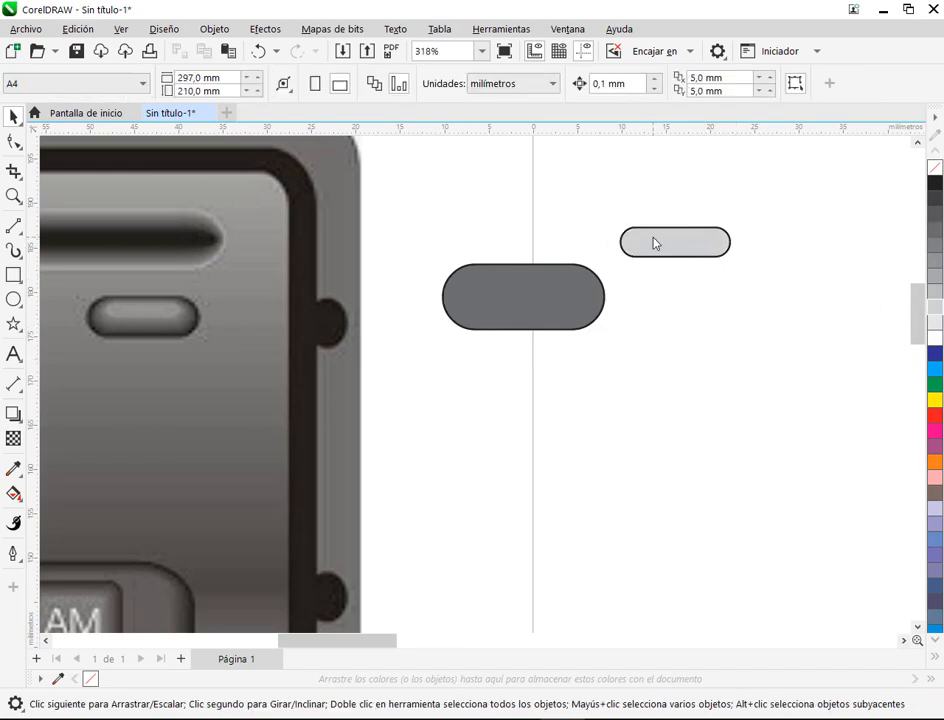
Step: Remove the outlines from both pills and undo it
drag(415, 177, 813, 423)
right_click(935, 169)
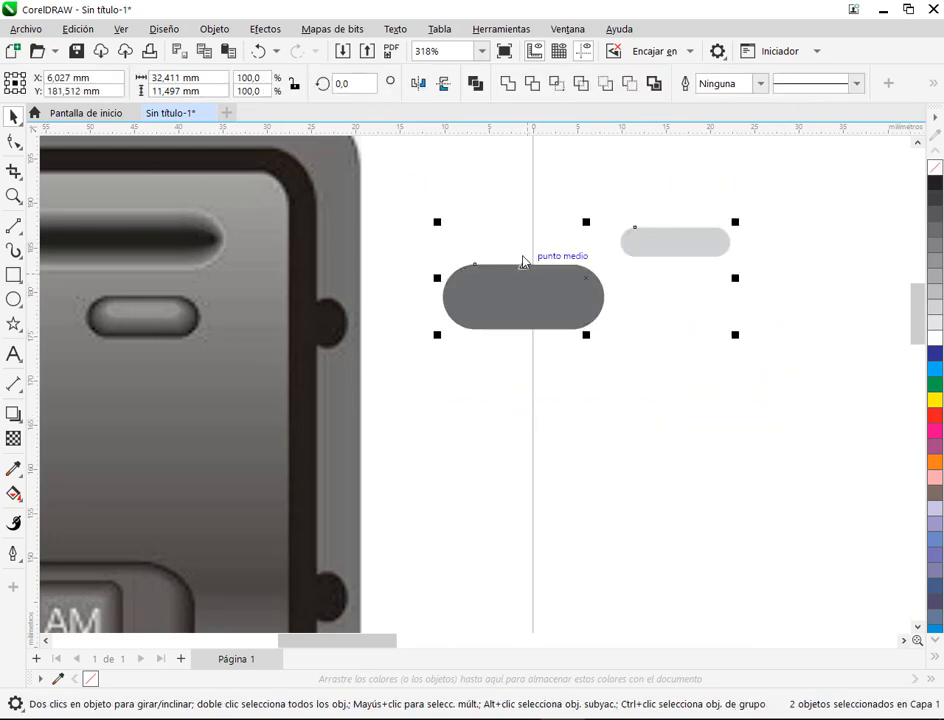
click(259, 51)
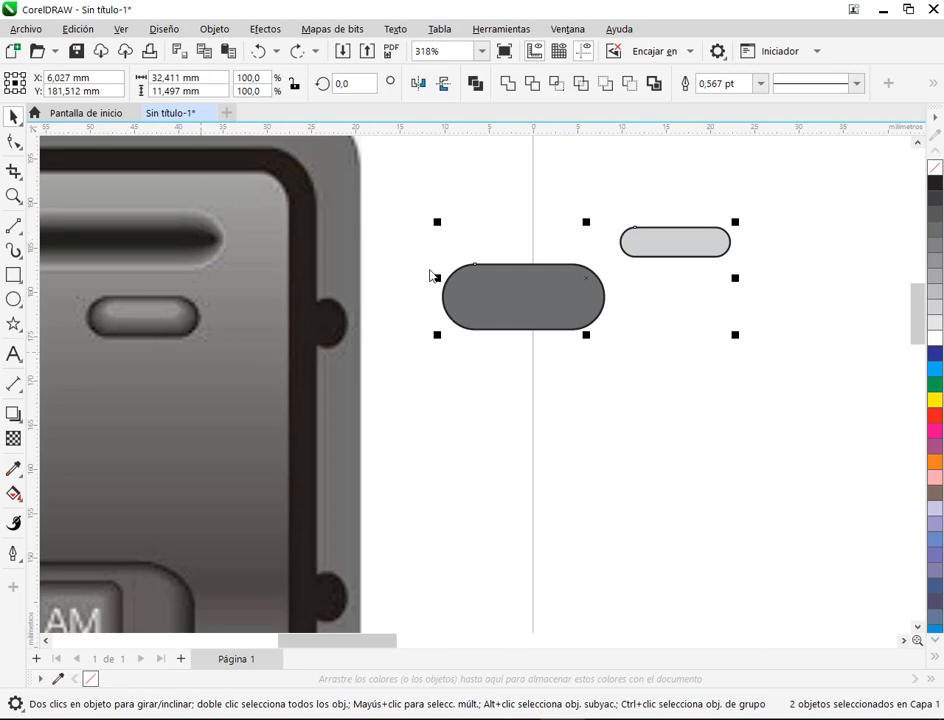
click(592, 255)
click(13, 413)
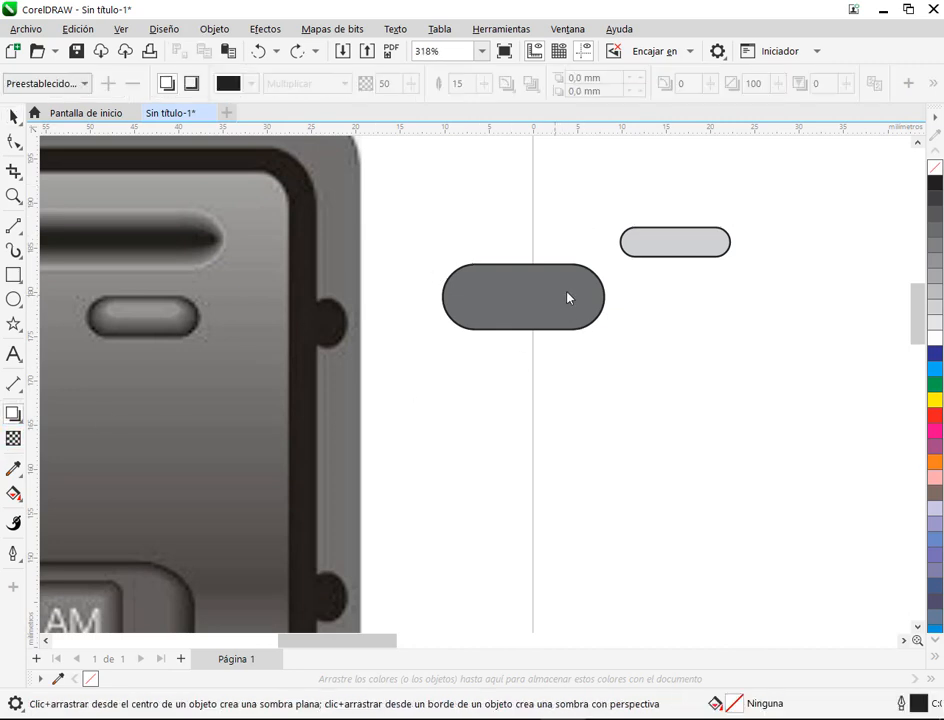
click(568, 297)
drag(605, 297, 533, 307)
click(258, 51)
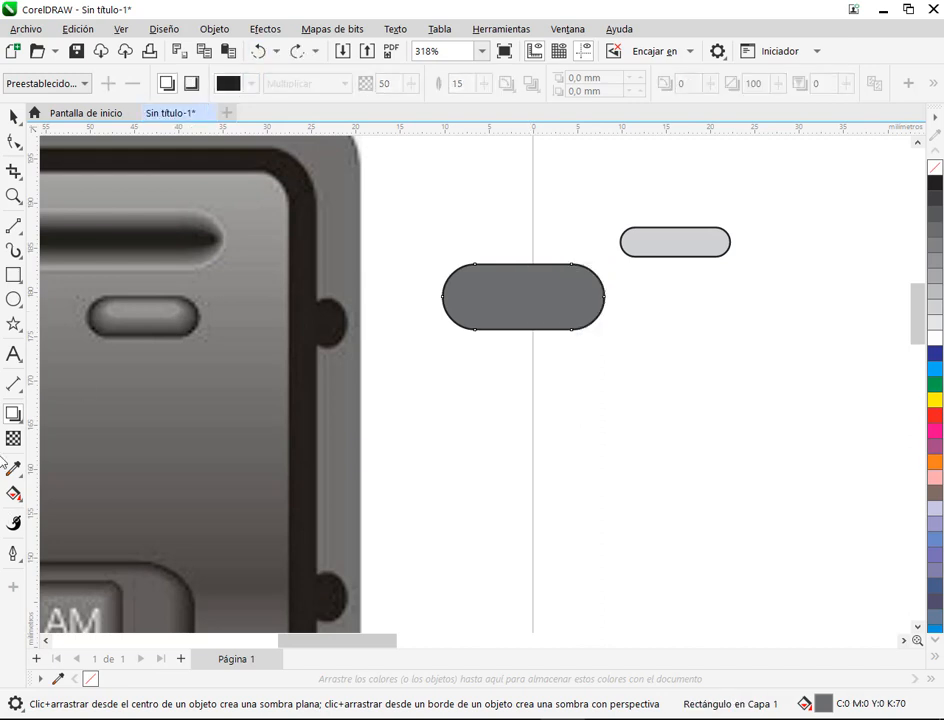
Step: Blend the dark pill into the light pill in 20 steps and remove the outlines from the whole blend
click(18, 418)
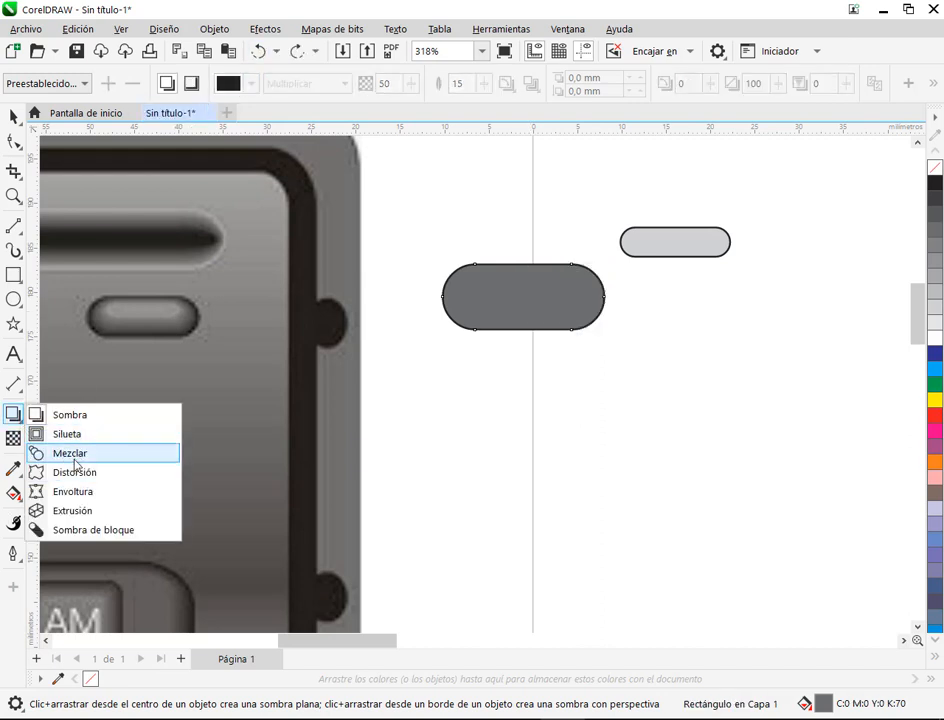
click(68, 453)
drag(575, 277, 731, 218)
key(space)
click(565, 362)
click(656, 287)
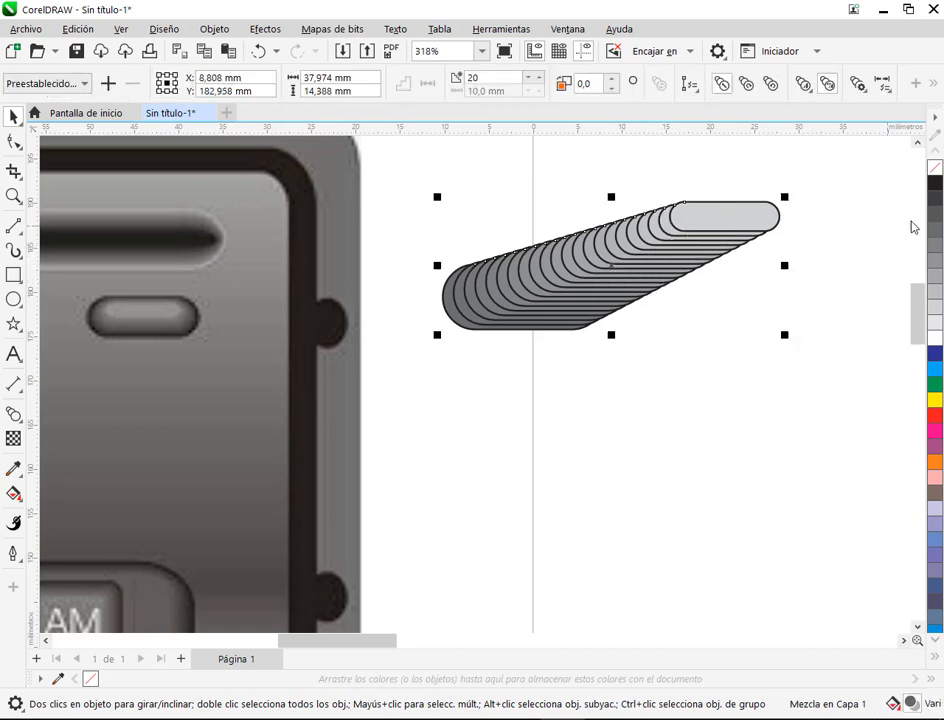
right_click(934, 168)
click(839, 282)
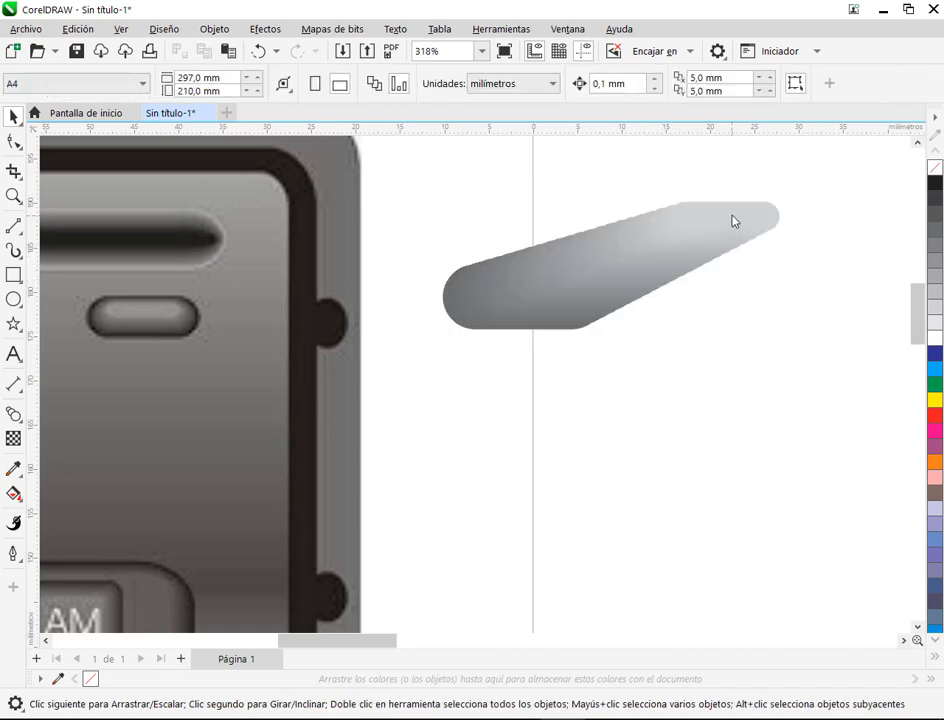
Step: Move the light pill onto the upper middle of the large pill and change the large pill's fill to a darker grey
drag(532, 297, 520, 289)
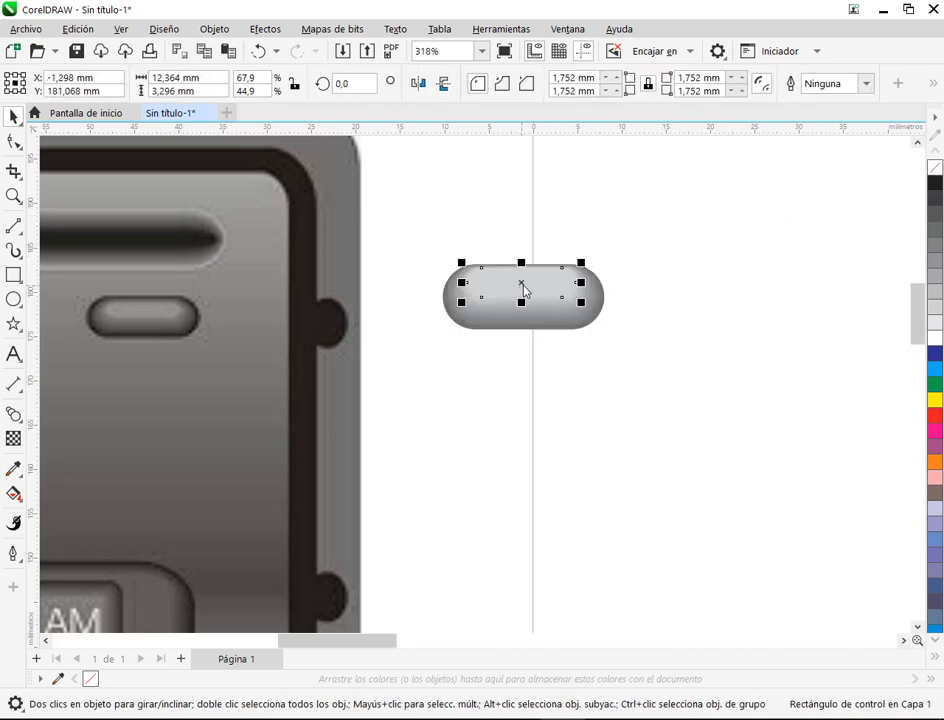
click(622, 316)
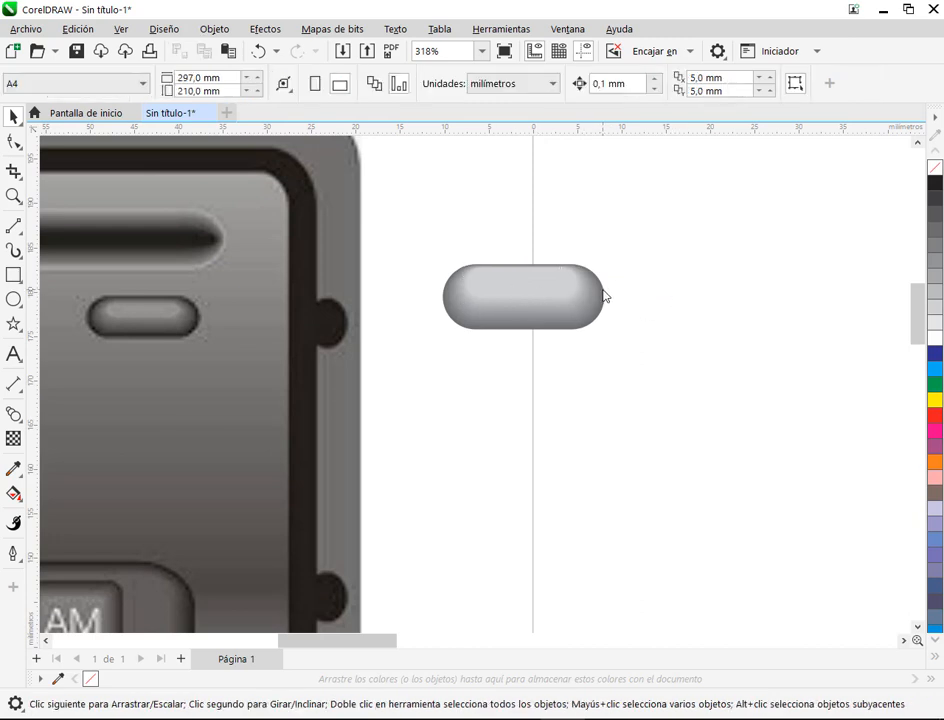
click(937, 198)
click(731, 329)
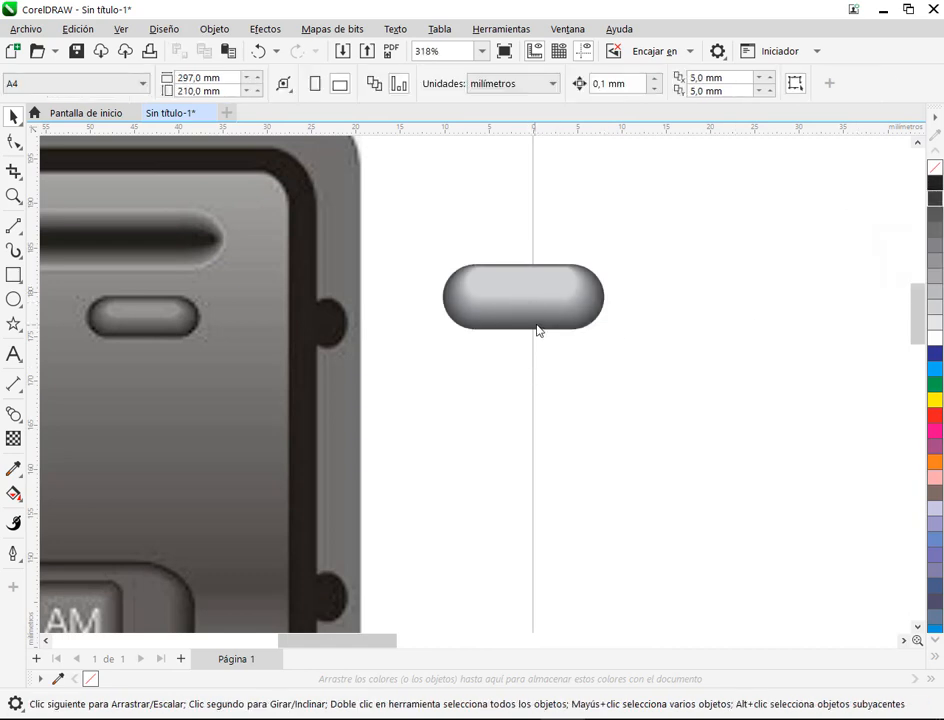
Step: Compare the blended button against the radio reference and place it just beside the reference, at about X -8.4 mm, Y 177.8 mm
drag(539, 328, 266, 396)
click(482, 362)
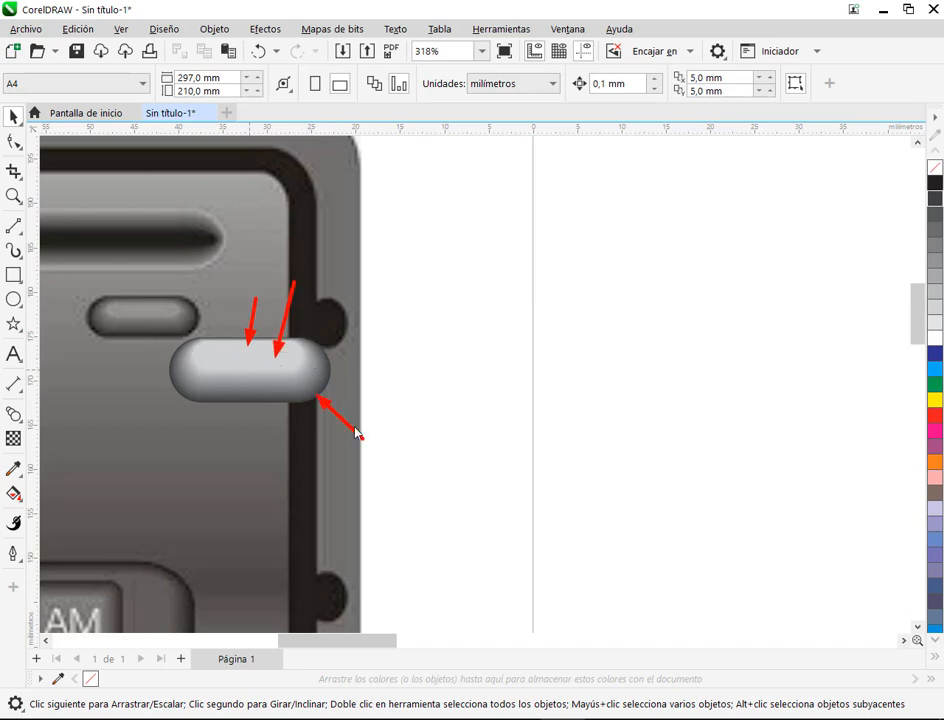
drag(308, 394, 524, 294)
Step: Pull the light inner pill away from the outer pill to stretch the blend, and undo the move
drag(463, 306, 729, 220)
key(Escape)
click(387, 325)
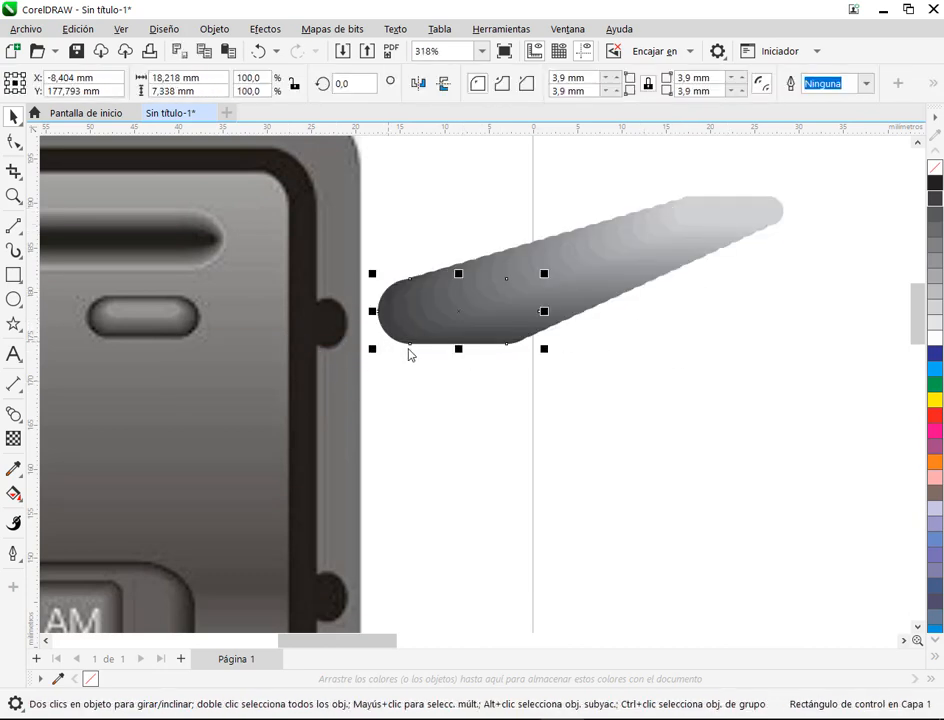
key(ctrl+z)
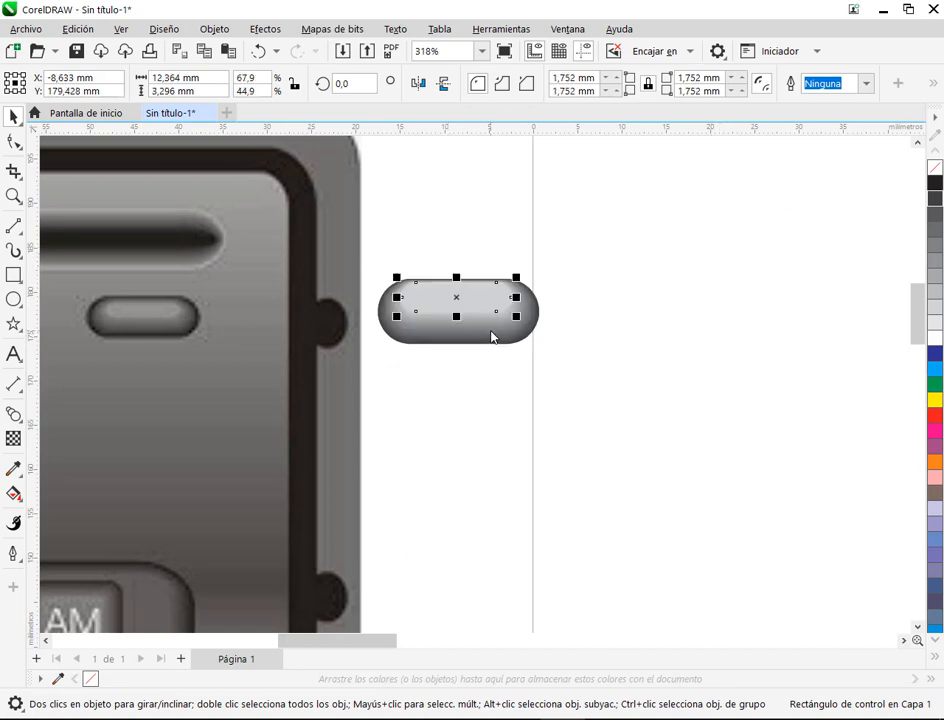
click(588, 325)
click(422, 295)
drag(395, 275, 528, 326)
click(625, 332)
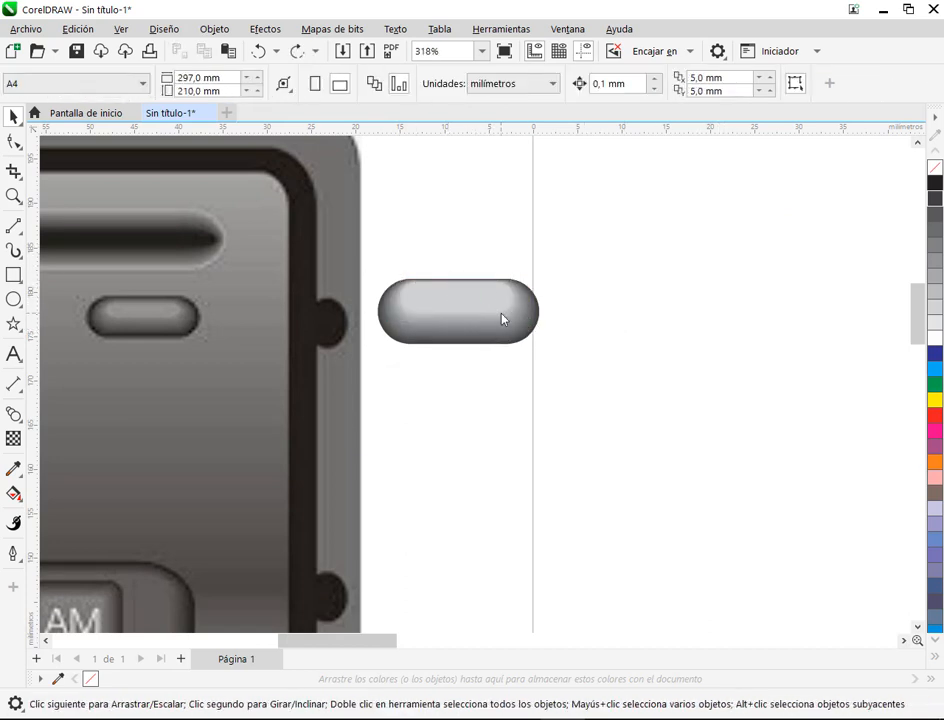
Step: Nudge the light inner pill 0.2 mm to the right within the blended button
click(483, 301)
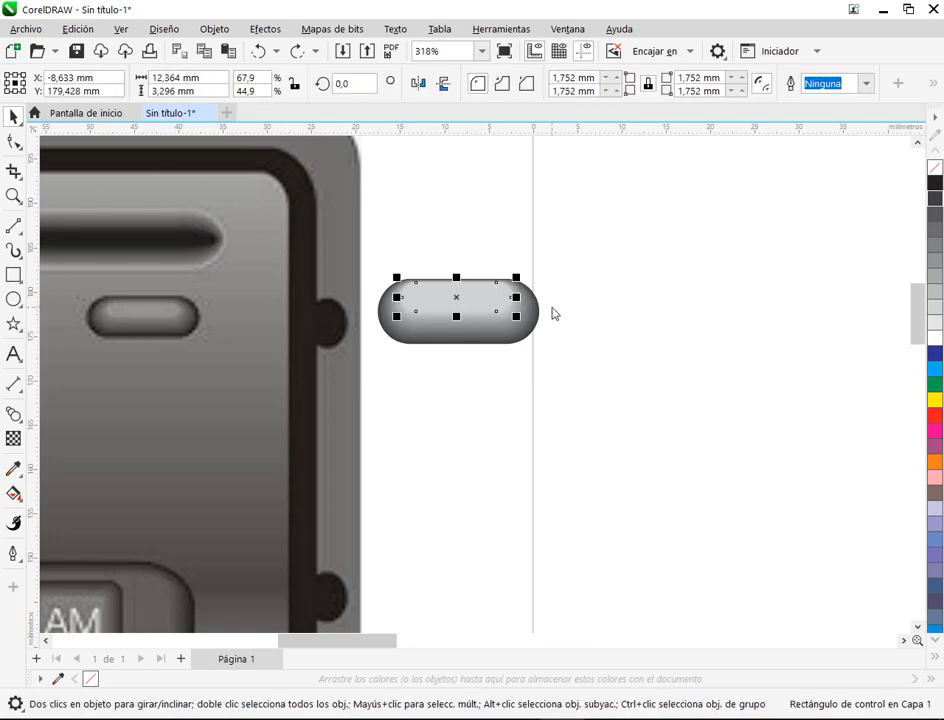
key(Right)
key(Right)
click(494, 394)
Step: Try a lighter grey and a darker grey fill on the blend's inner pill
click(494, 295)
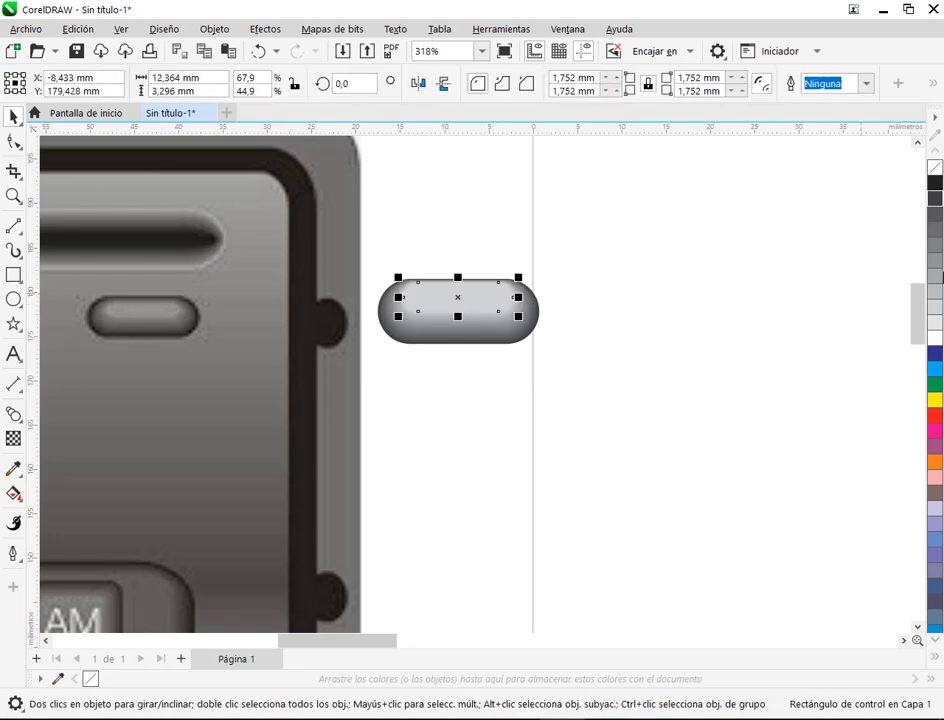
click(934, 326)
click(720, 358)
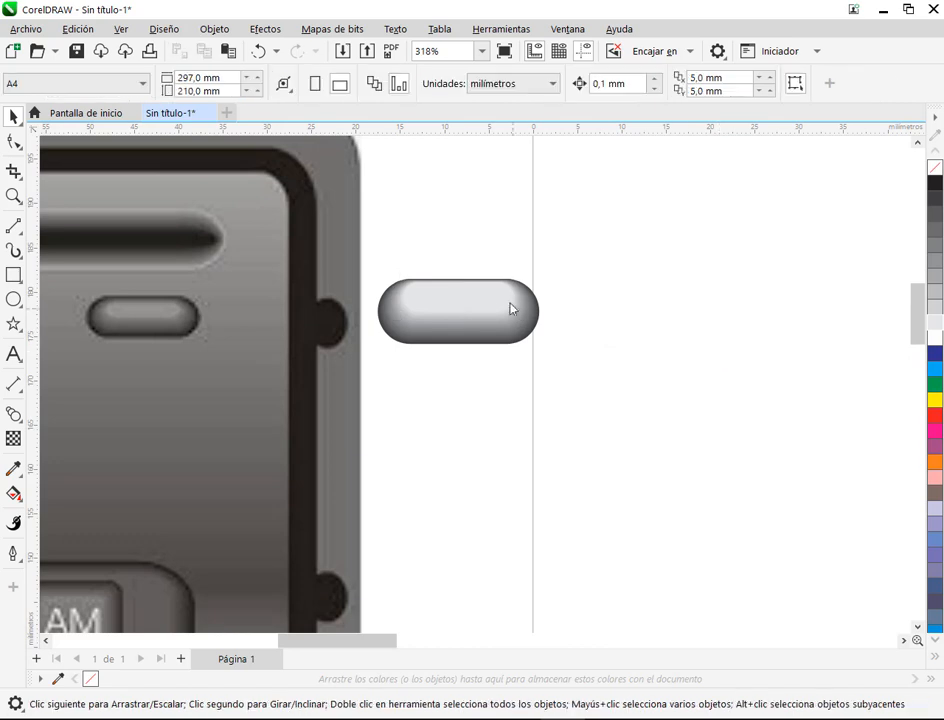
click(510, 309)
click(934, 291)
click(784, 340)
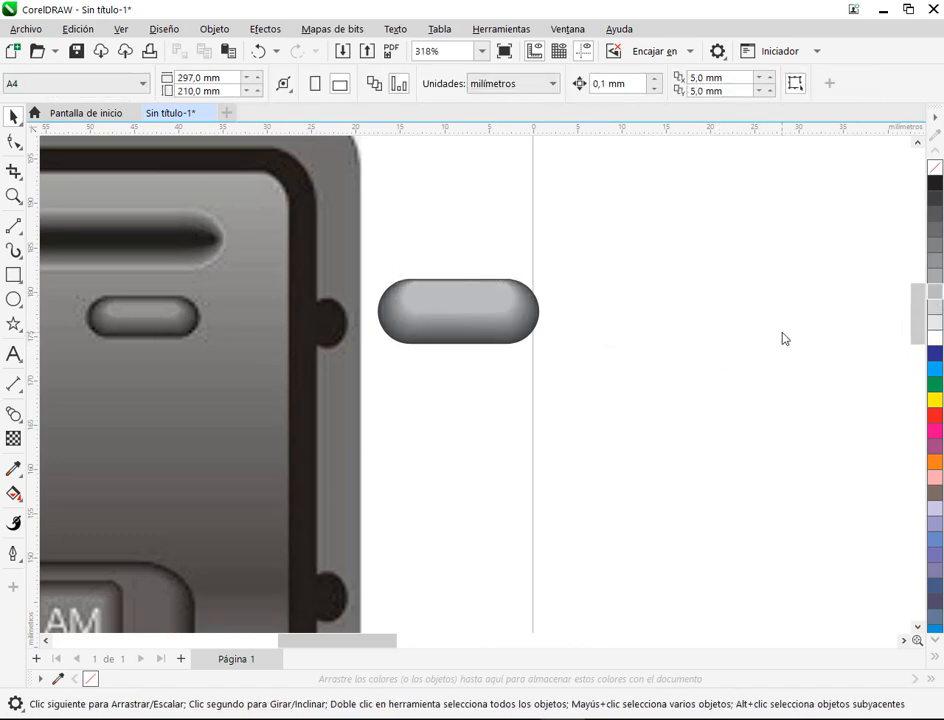
Step: Fill the blend's inner pill with a light grey between the two shades just tried
click(505, 300)
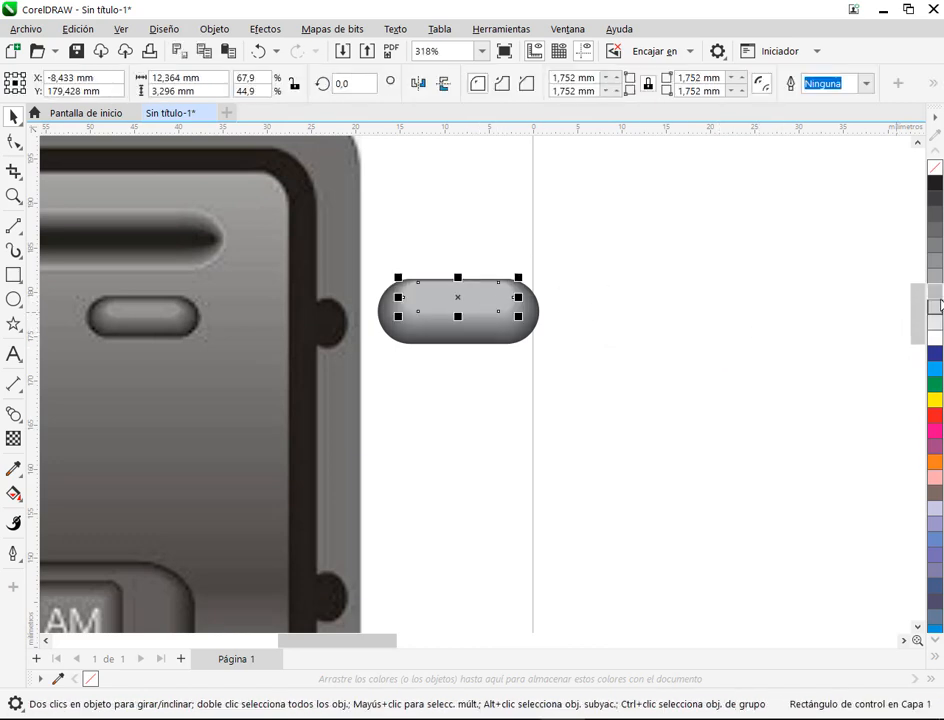
click(934, 310)
click(714, 347)
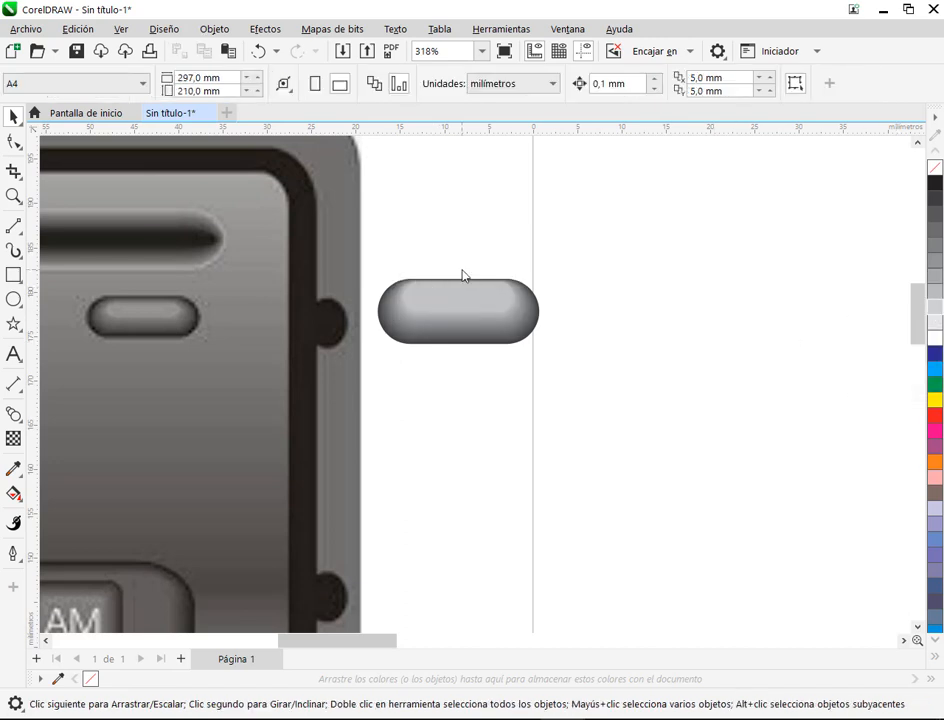
Step: Draw a rectangle about 15.1 mm wide and 6.2 mm high below and to the right of the blended button
scroll(541, 333, down, 2)
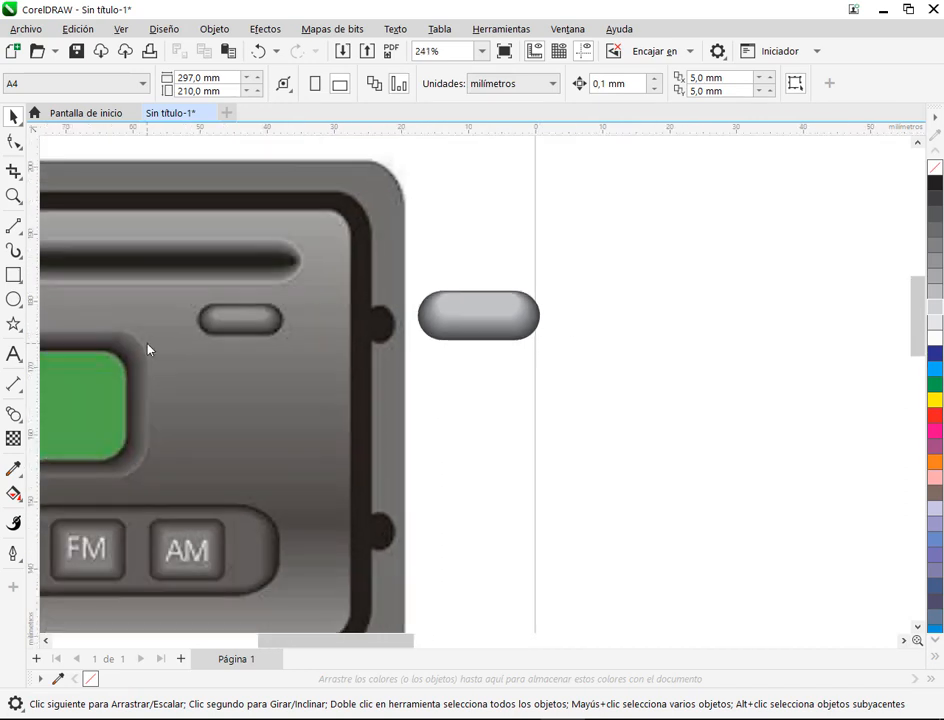
scroll(218, 344, up, 3)
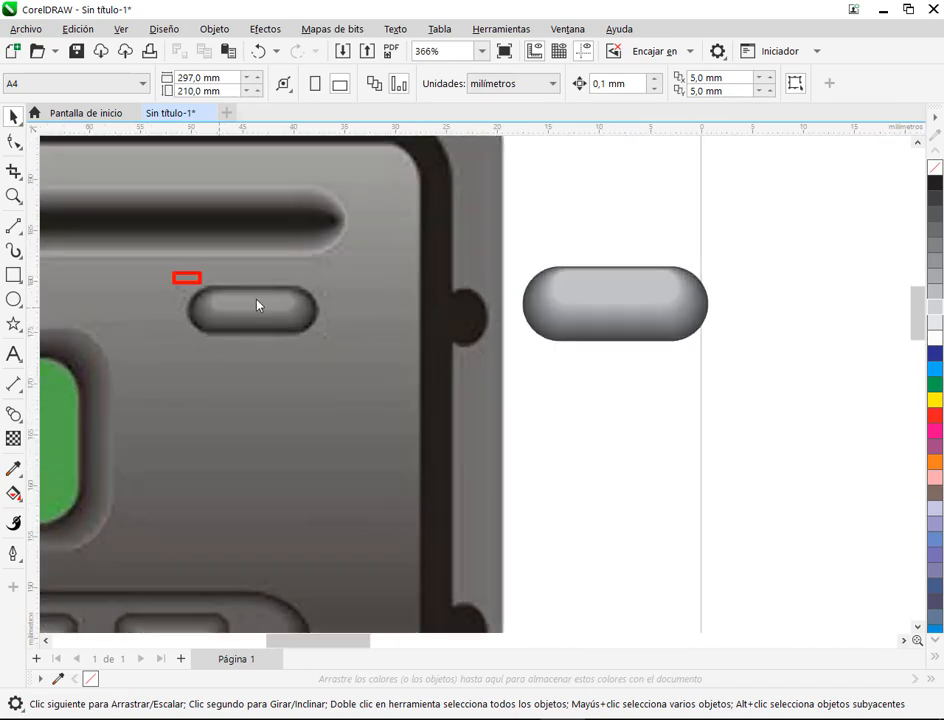
drag(257, 305, 338, 351)
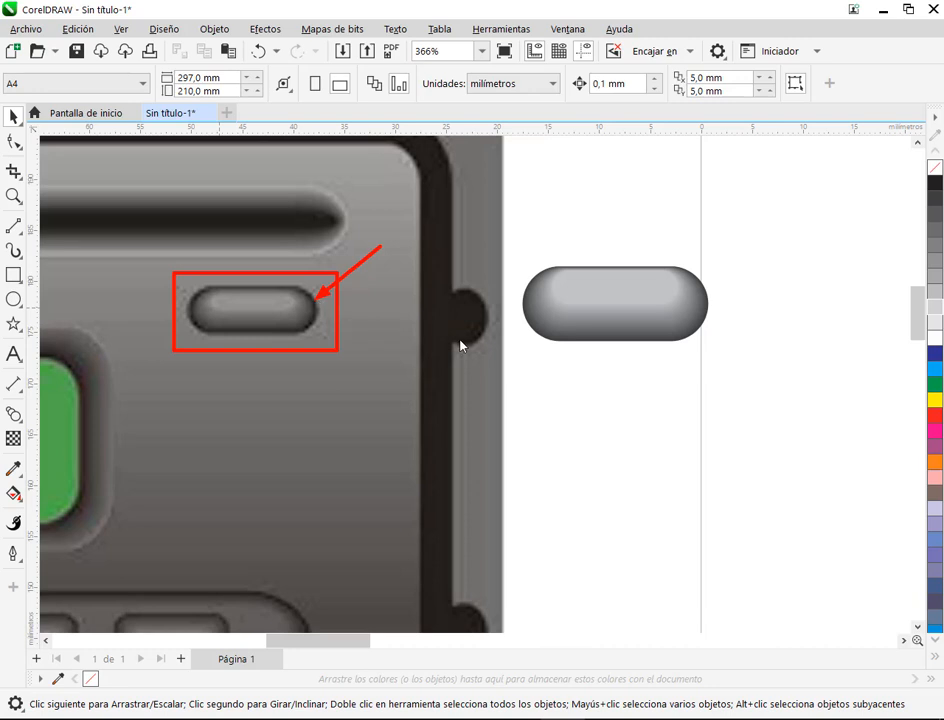
scroll(467, 338, down, 1)
drag(606, 398, 427, 376)
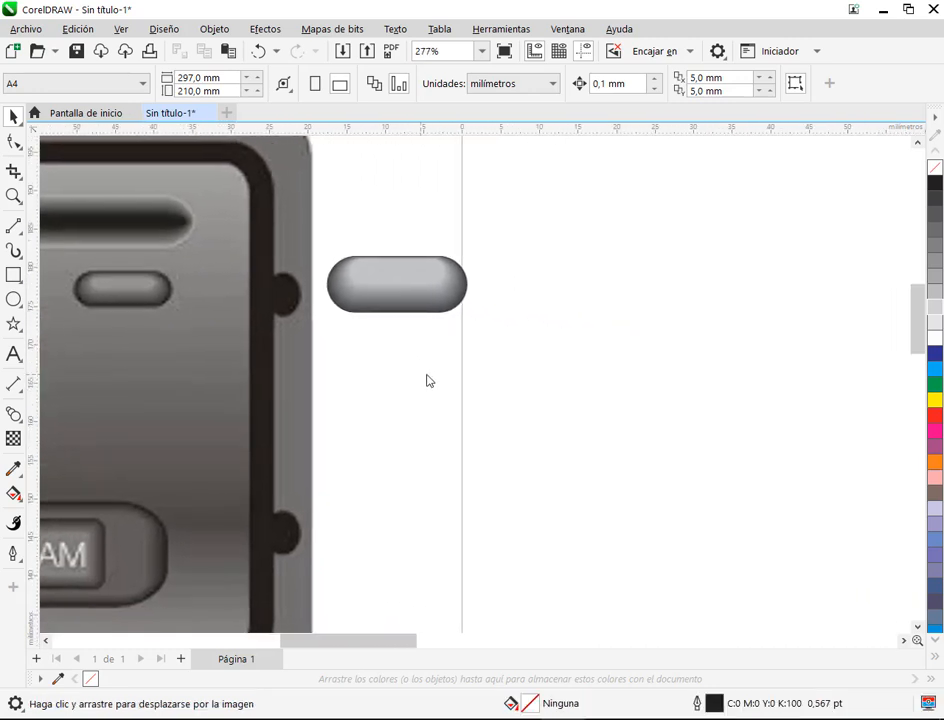
click(14, 274)
mouse_move(485, 359)
mouse_down()
mouse_move(608, 412)
mouse_move(602, 407)
mouse_up()
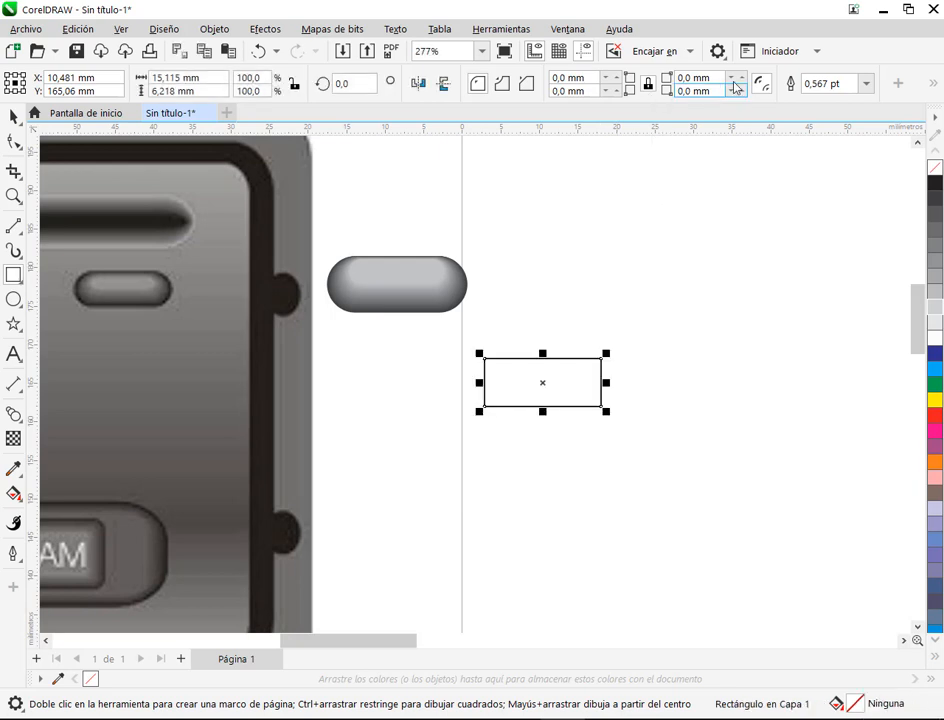
Step: Round the new rectangle's corners to 2.7 mm and move it directly below the blended button, at about X -7.6 mm, Y 165.7 mm
mouse_move(738, 83)
mouse_down()
mouse_move(745, 56)
mouse_move(744, 74)
mouse_up()
click(15, 113)
click(653, 316)
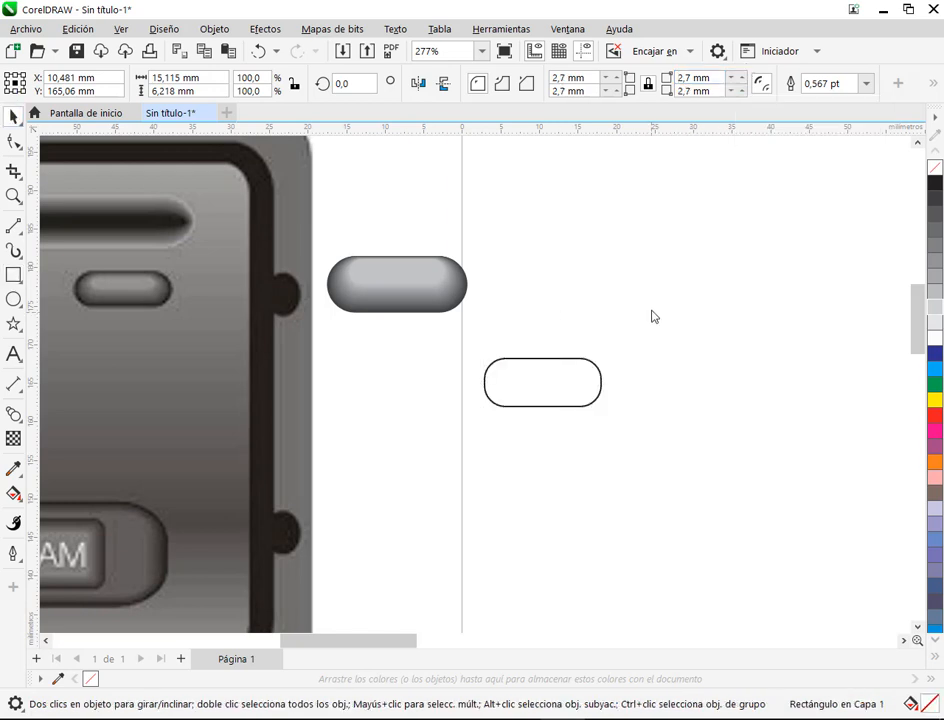
drag(545, 390, 406, 385)
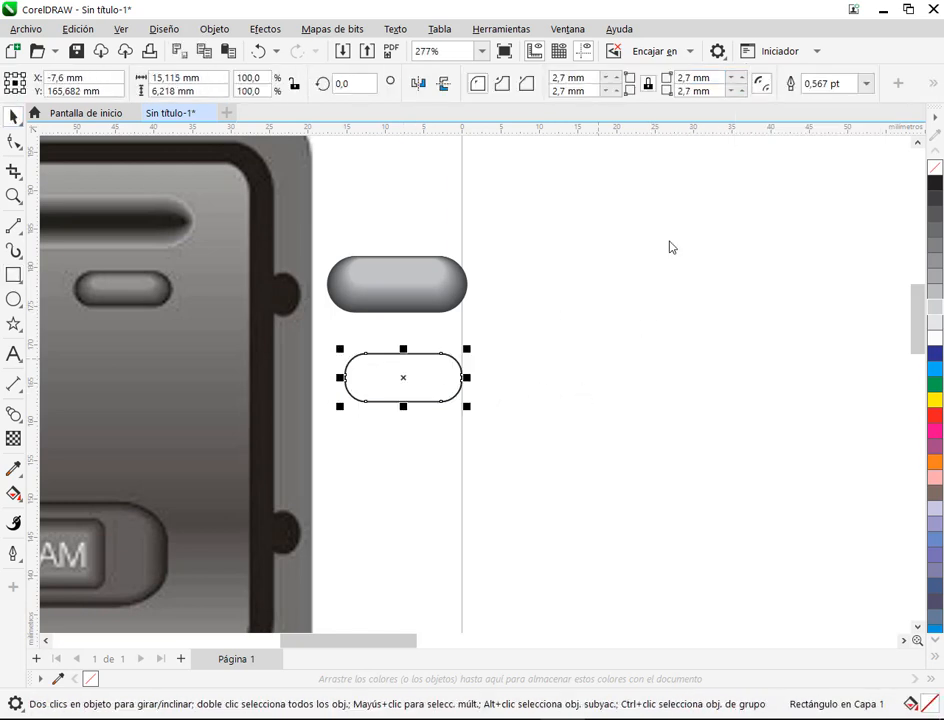
Step: Increase the new rectangle's corner radius to 7.9 mm and copy the pill to its right, at about X 10.6 mm, Y 165 mm
drag(746, 88, 746, 63)
click(594, 367)
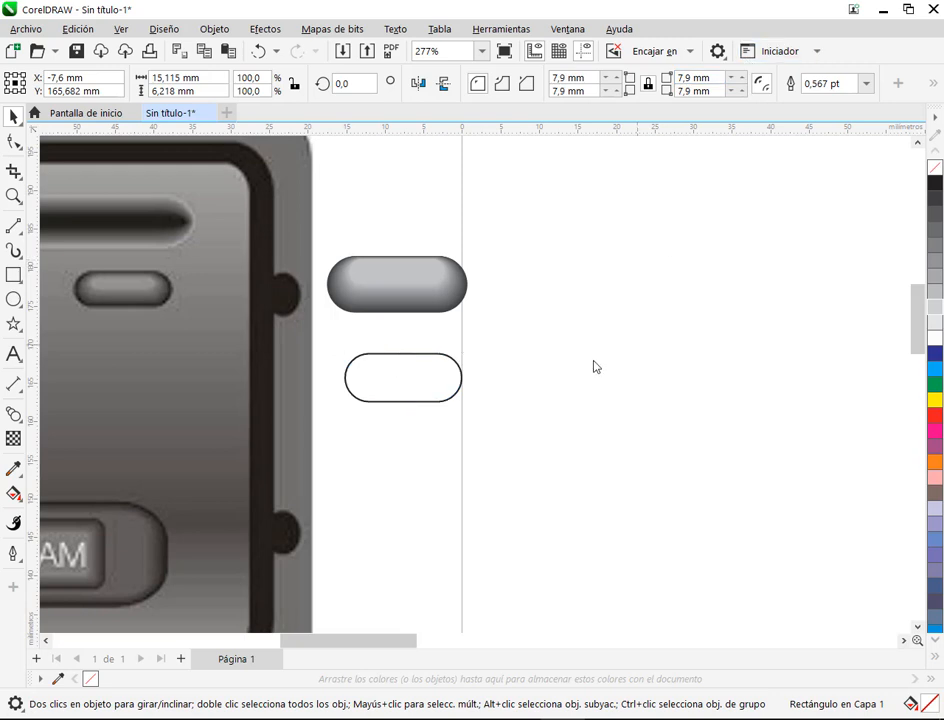
click(461, 383)
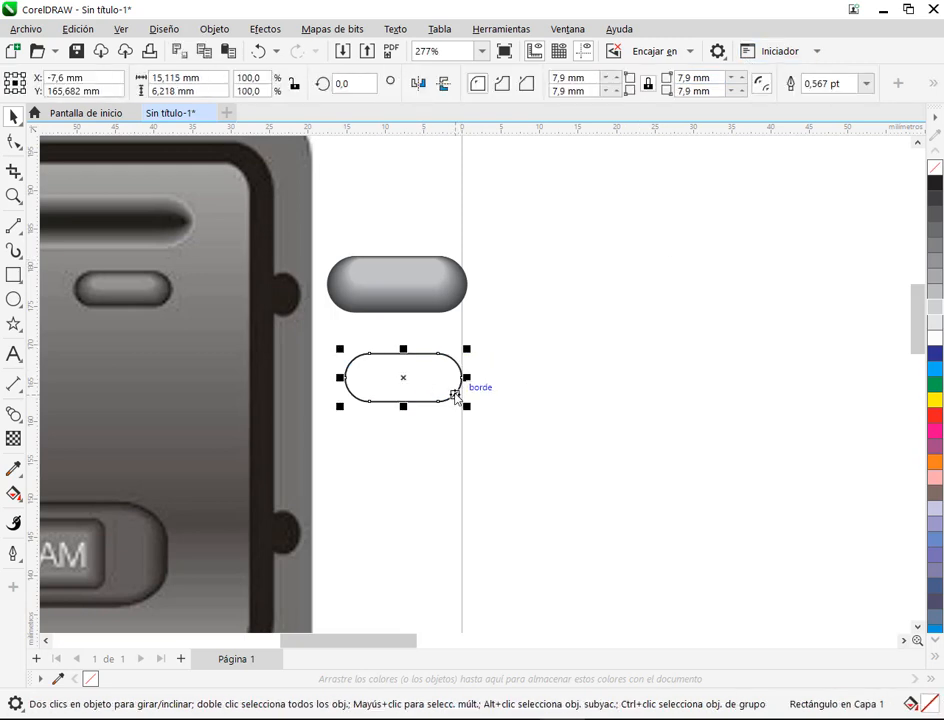
drag(455, 396, 595, 402)
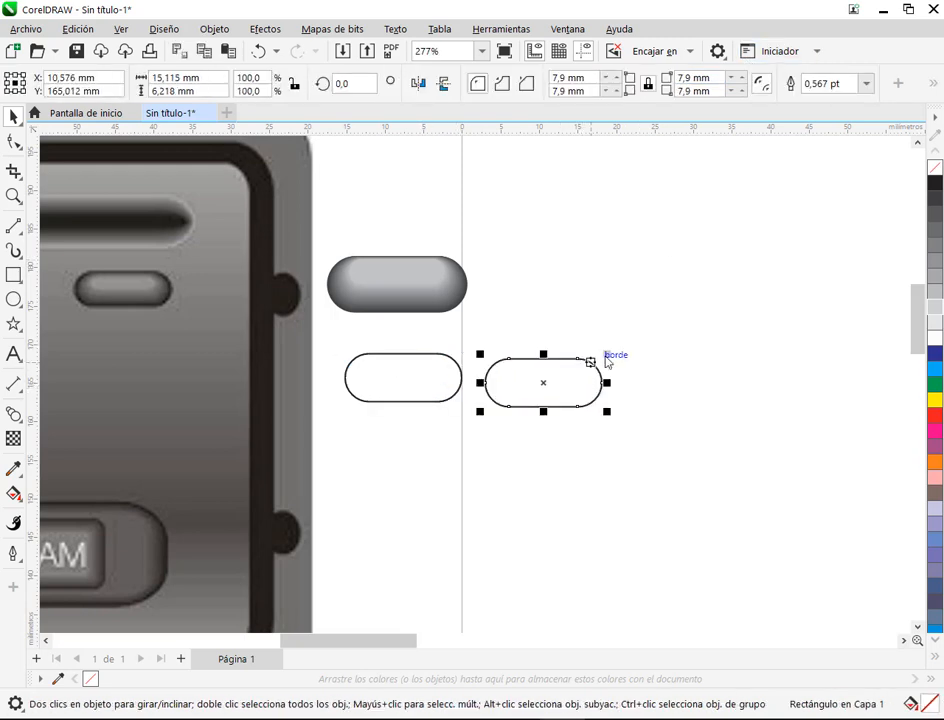
Step: Create a third pill about 8.8 × 2.5 mm farther right and shrink the middle pill to about 13.8 × 5.7 mm
drag(607, 355, 717, 404)
click(618, 430)
drag(561, 403, 565, 403)
Step: Fill the largest of the three pills black, the middle one 70% black, and the smallest one a lighter grey
click(438, 392)
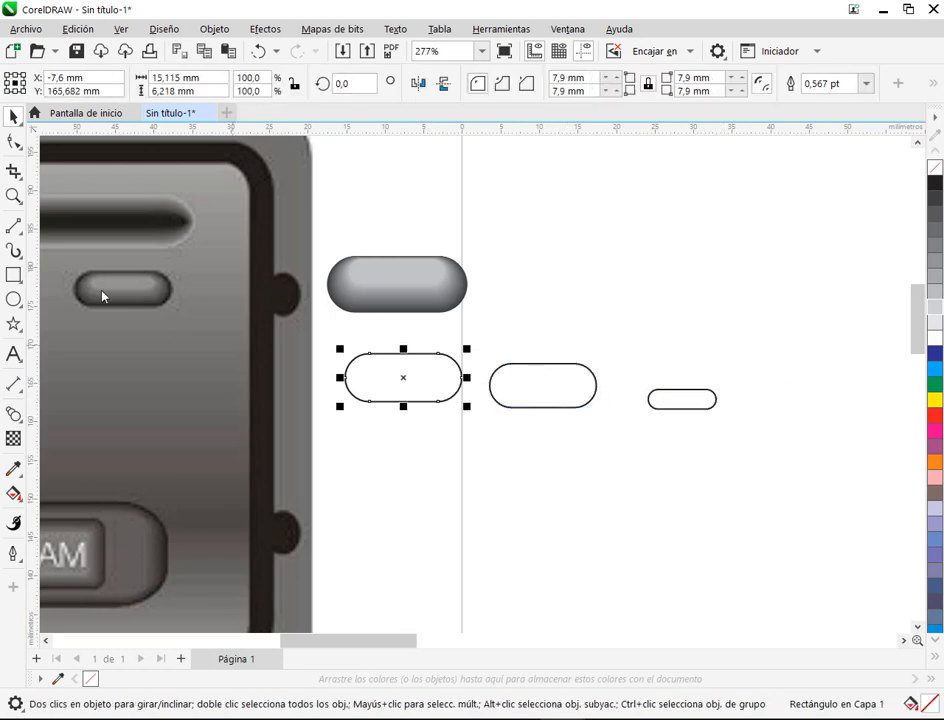
click(938, 186)
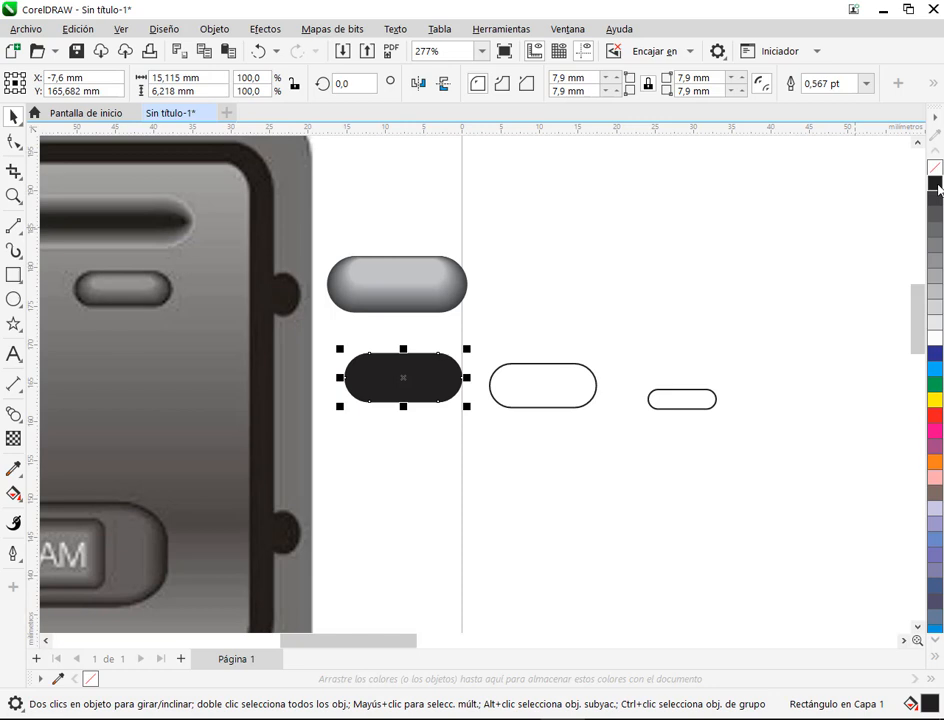
click(537, 393)
click(938, 232)
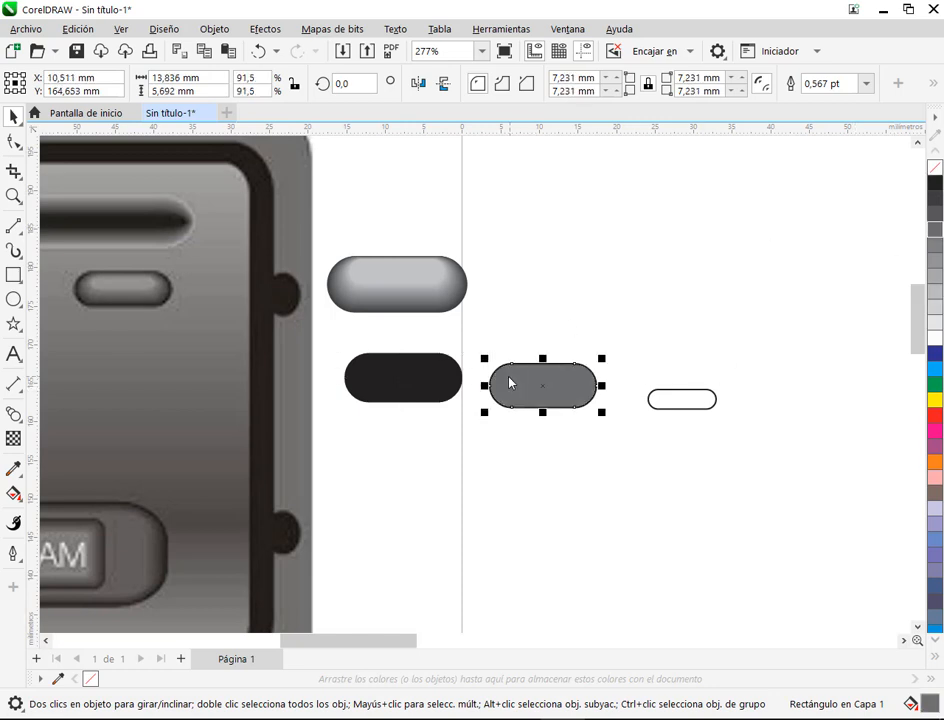
click(698, 401)
click(938, 263)
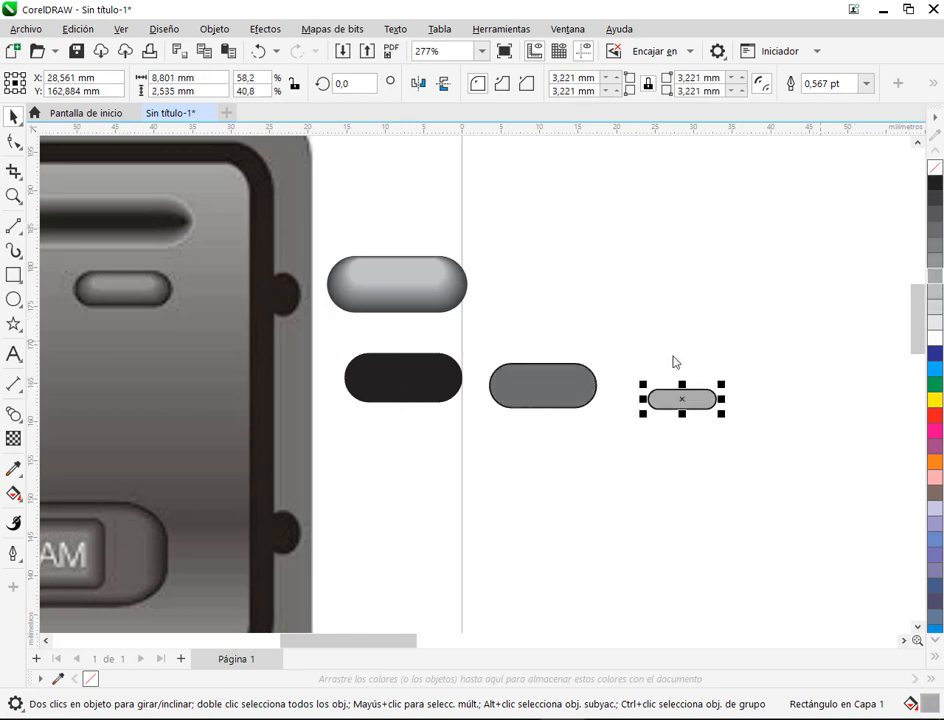
Step: Remove the outline from the three filled pills
click(657, 363)
drag(337, 333, 765, 466)
right_click(932, 172)
click(632, 381)
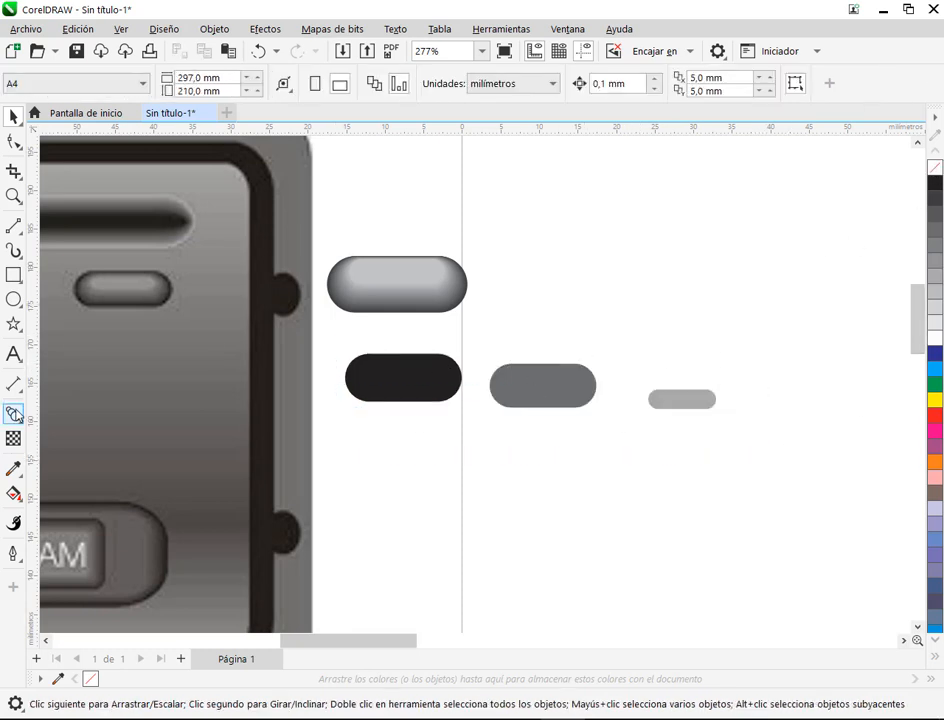
Step: Blend the black pill into the mid-grey pill with 20 steps
click(14, 414)
drag(399, 379, 527, 390)
Step: Try to blend the mid-grey pill into the small light-grey pill while they are apart, and undo it
mouse_move(594, 396)
mouse_down()
mouse_move(681, 412)
mouse_move(684, 400)
mouse_up()
click(14, 116)
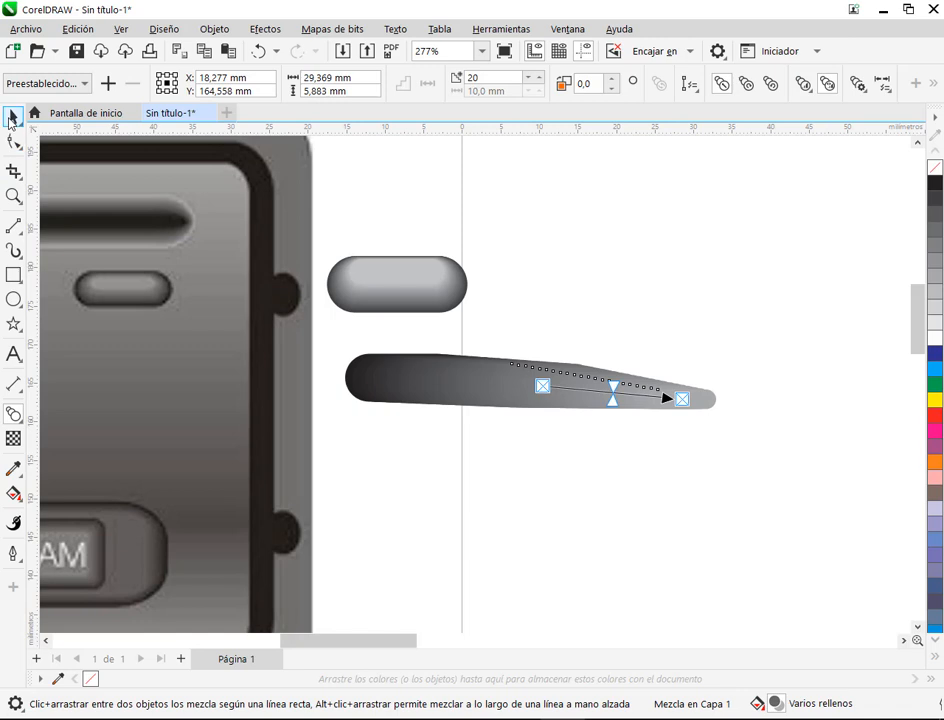
click(258, 50)
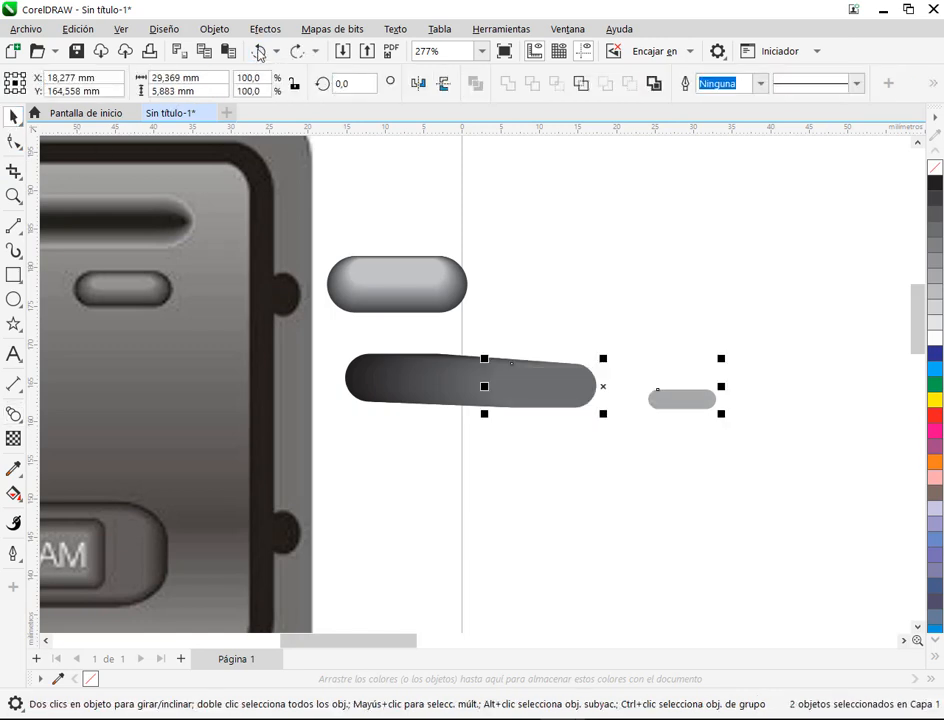
click(603, 257)
Step: Move the mid-grey pill onto the centre of the black pill, at about X -7.7 mm, Y 165.66 mm
drag(570, 398, 428, 388)
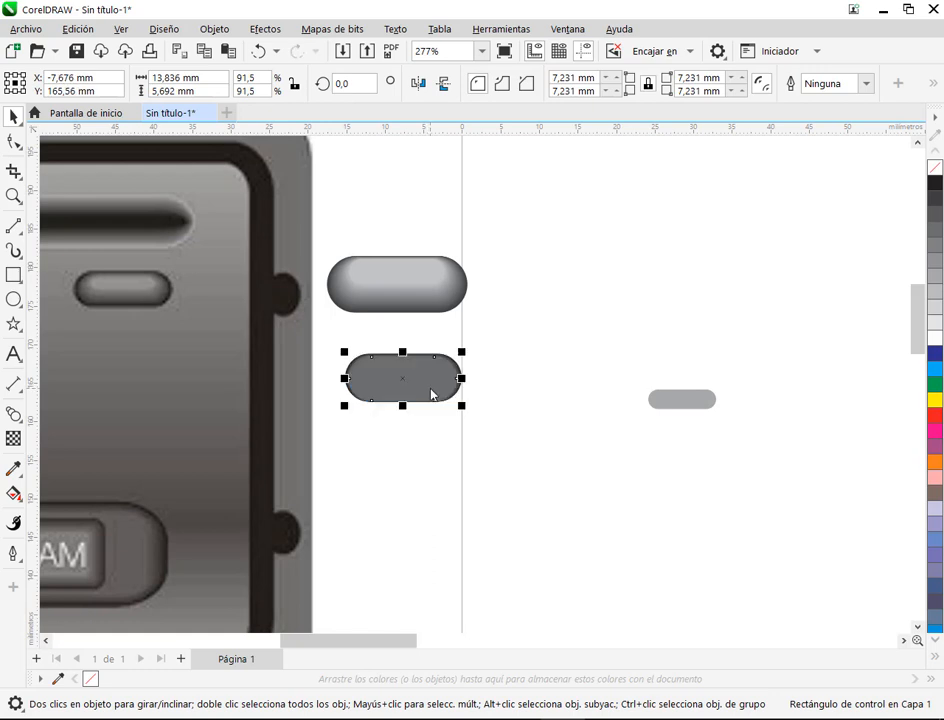
click(405, 428)
scroll(407, 362, up, 1)
scroll(407, 362, up, 3)
click(430, 398)
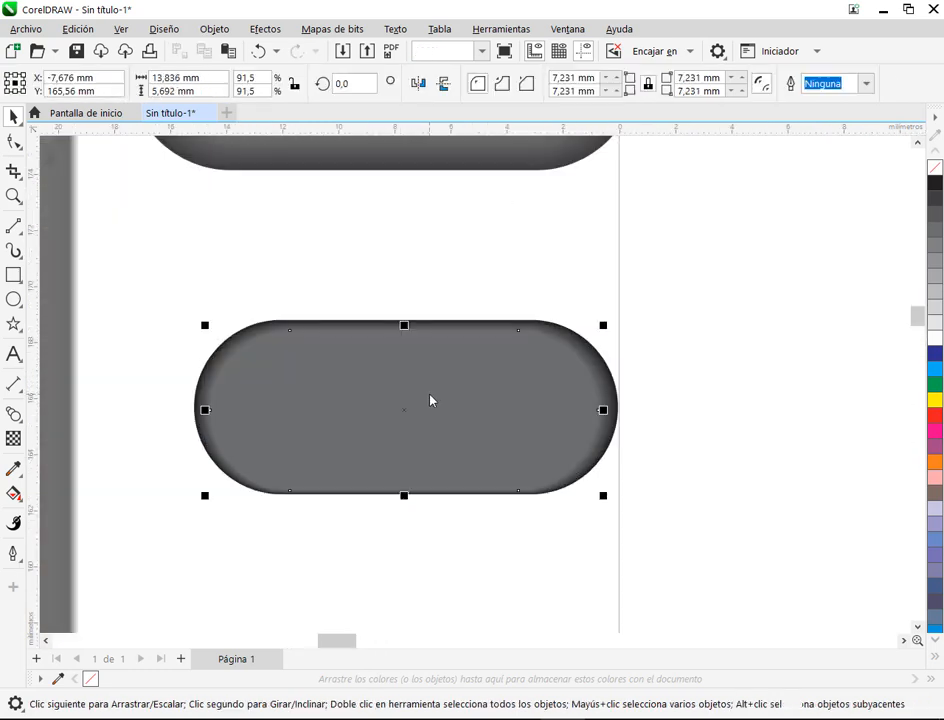
key(Up)
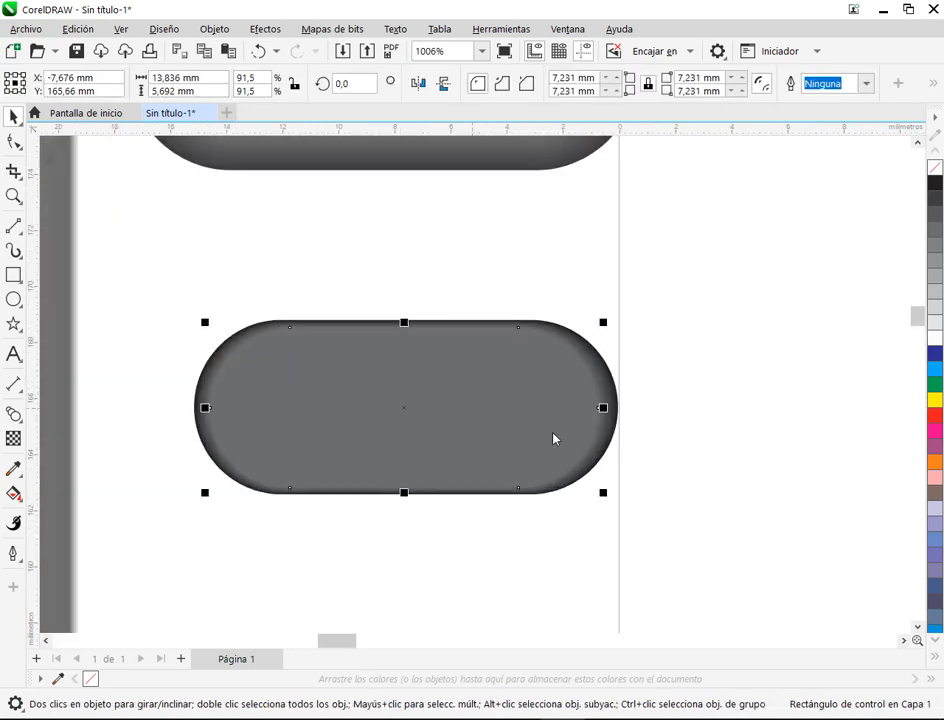
Step: Resize the mid-grey pill about its centre to about 14.1 × 5.4 mm for an even dark rim
scroll(407, 364, up, 2)
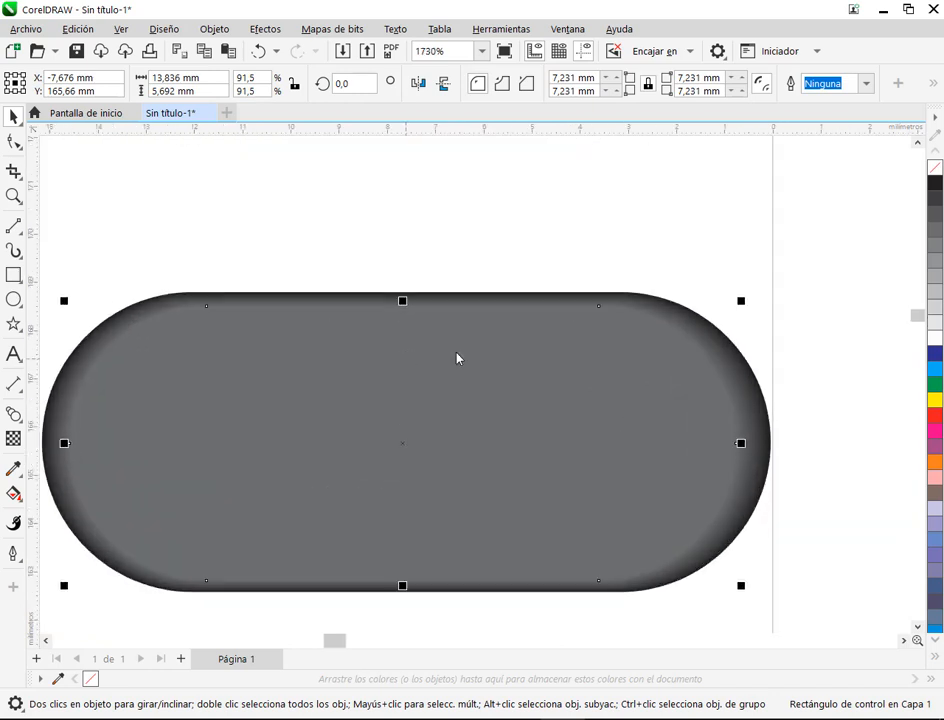
drag(402, 294, 406, 304)
click(569, 240)
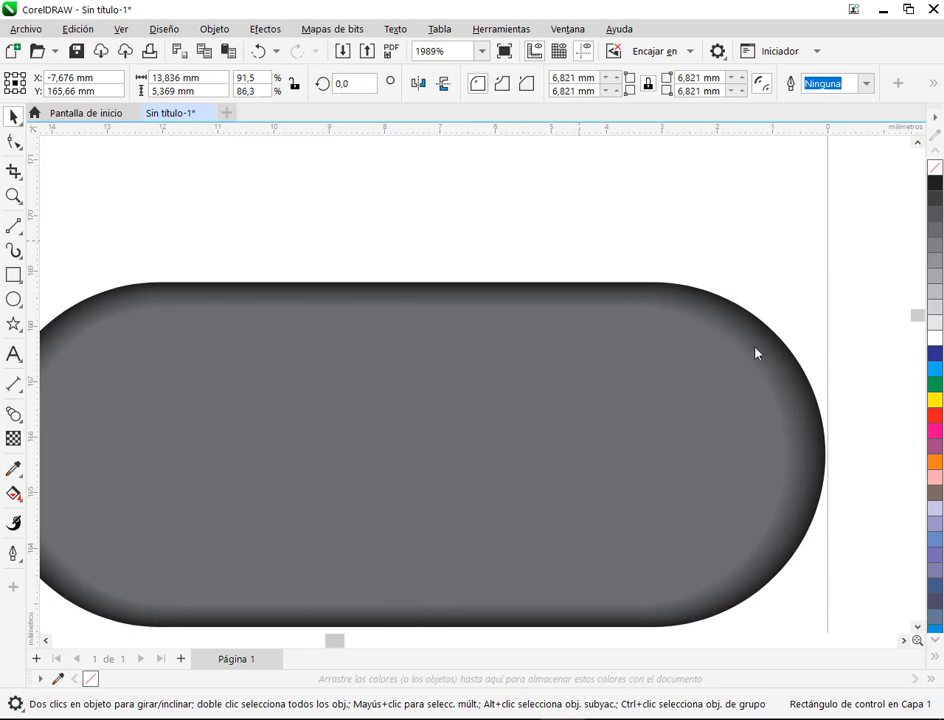
click(687, 441)
mouse_move(794, 455)
mouse_down()
mouse_move(803, 463)
mouse_move(799, 455)
mouse_up()
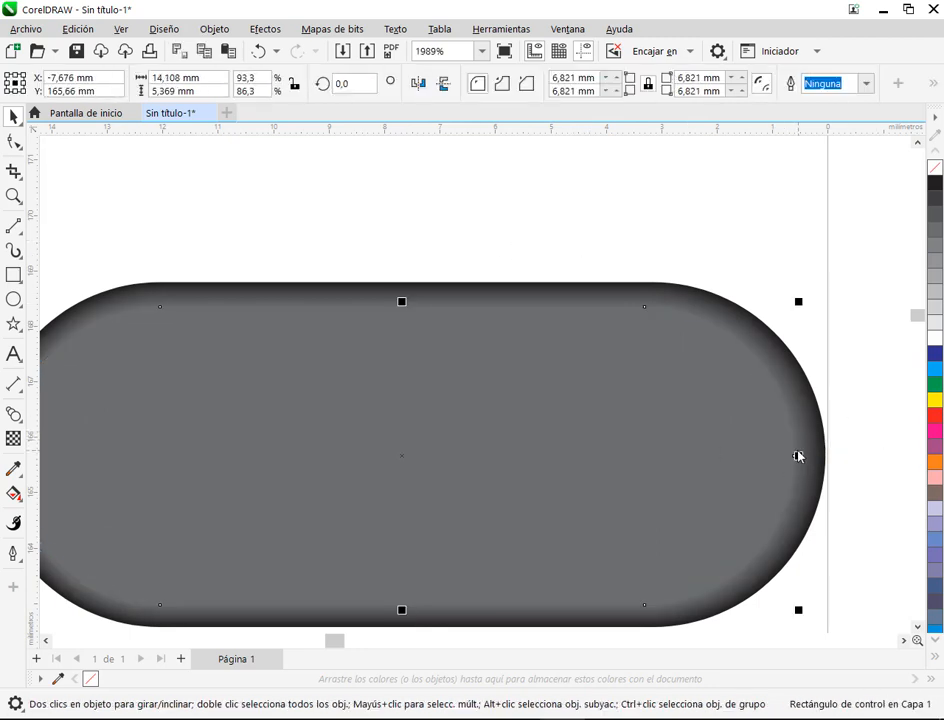
scroll(799, 455, down, 1)
key(Escape)
scroll(636, 379, down, 2)
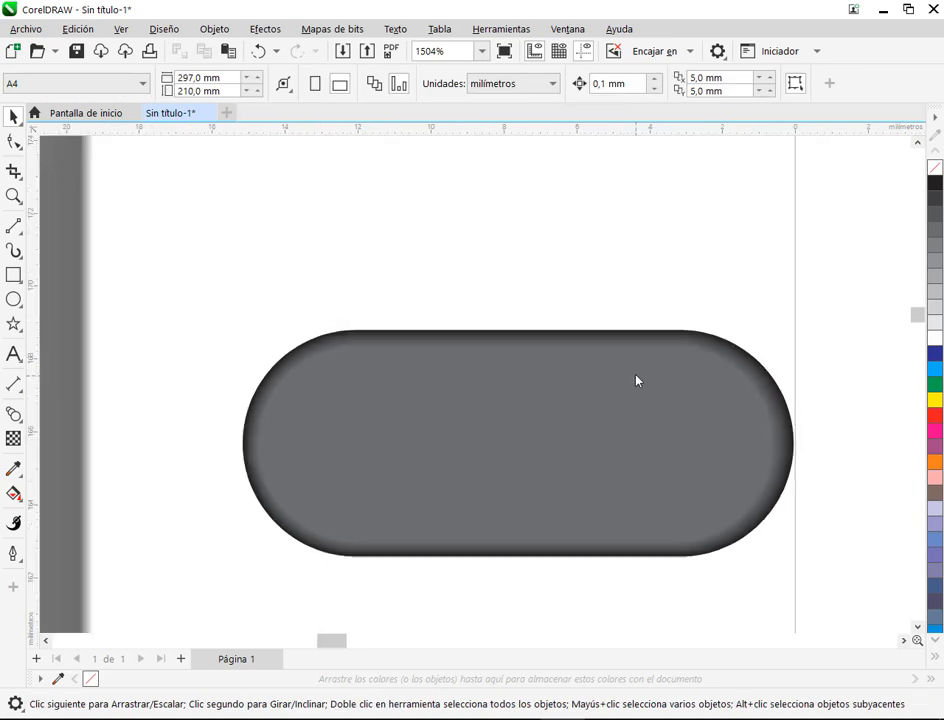
scroll(742, 417, up, 1)
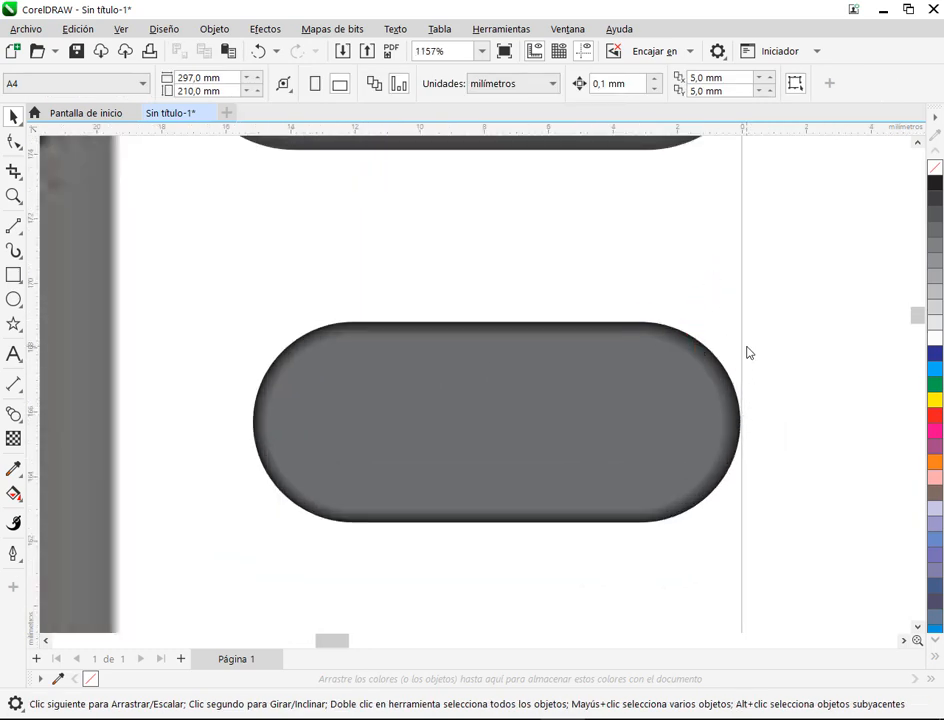
scroll(749, 352, up, 10)
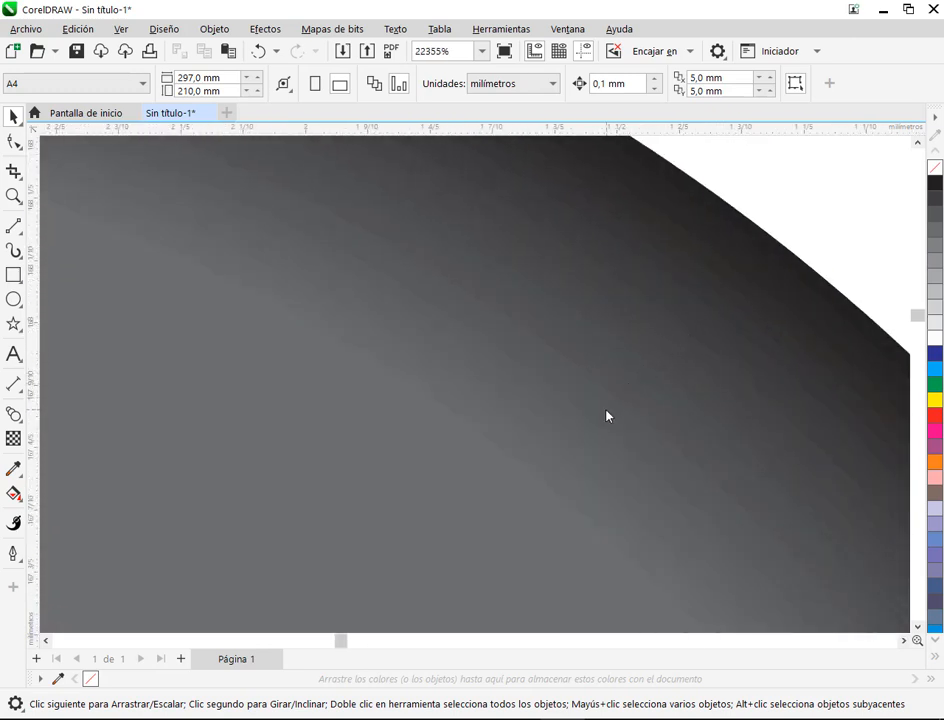
scroll(676, 323, down, 7)
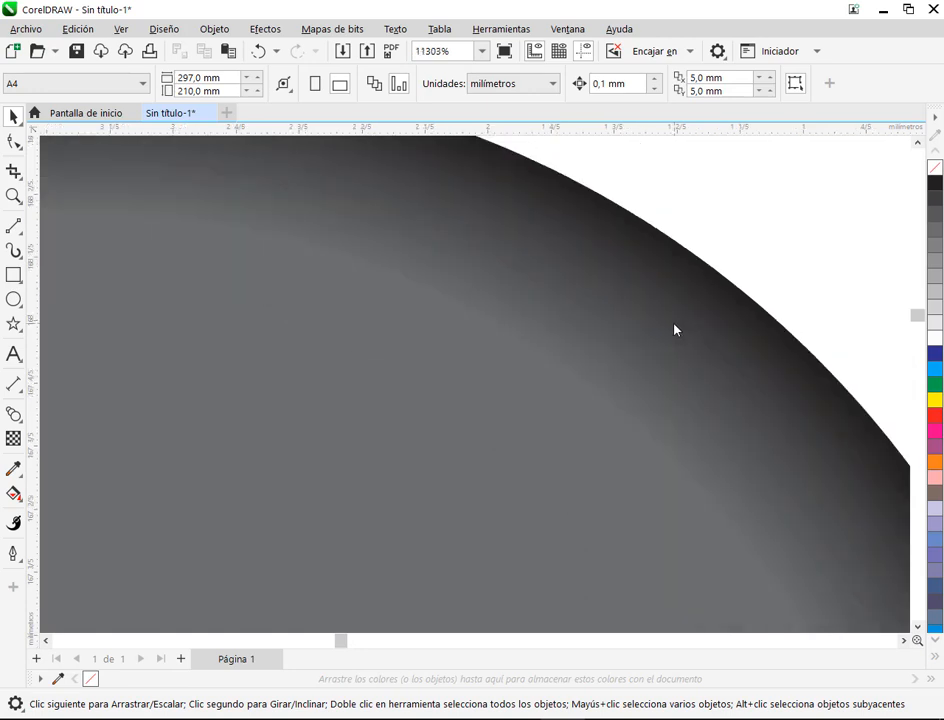
scroll(670, 350, down, 5)
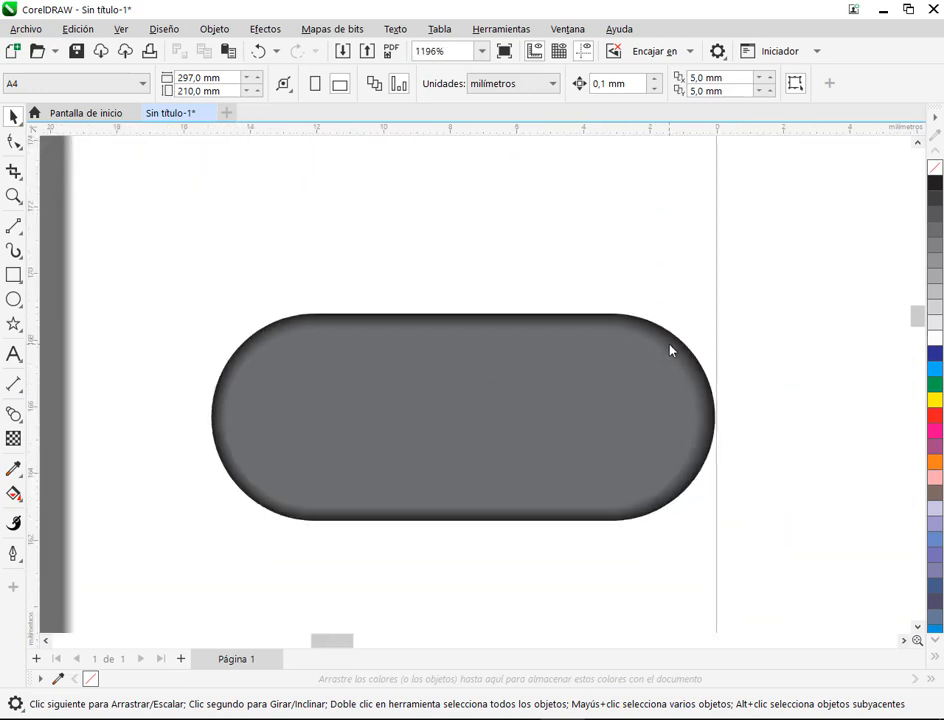
Step: Move the small light-grey pill onto the upper part of the lower button, at about X -7.8 mm, Y 166.9 mm
key(h)
scroll(668, 430, down, 1)
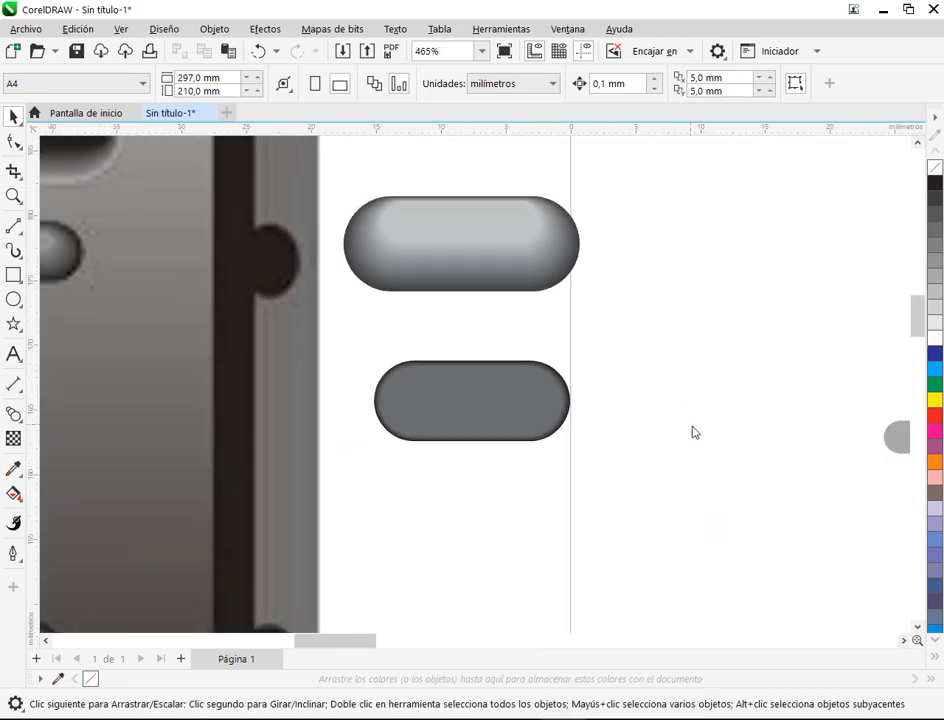
drag(691, 432, 597, 432)
key(space)
click(350, 388)
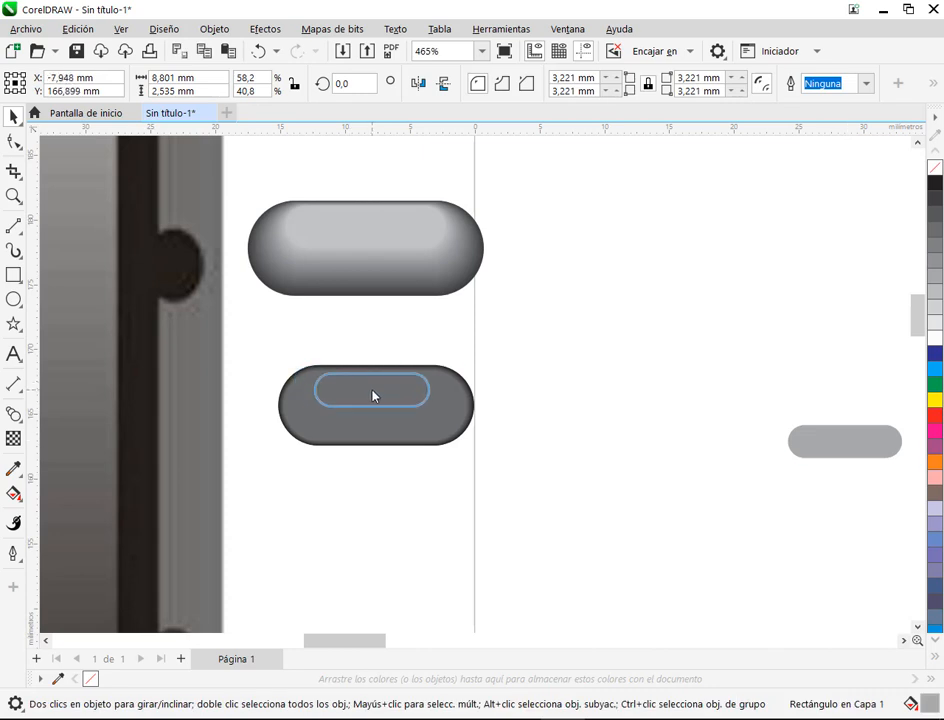
scroll(343, 407, up, 1)
click(762, 410)
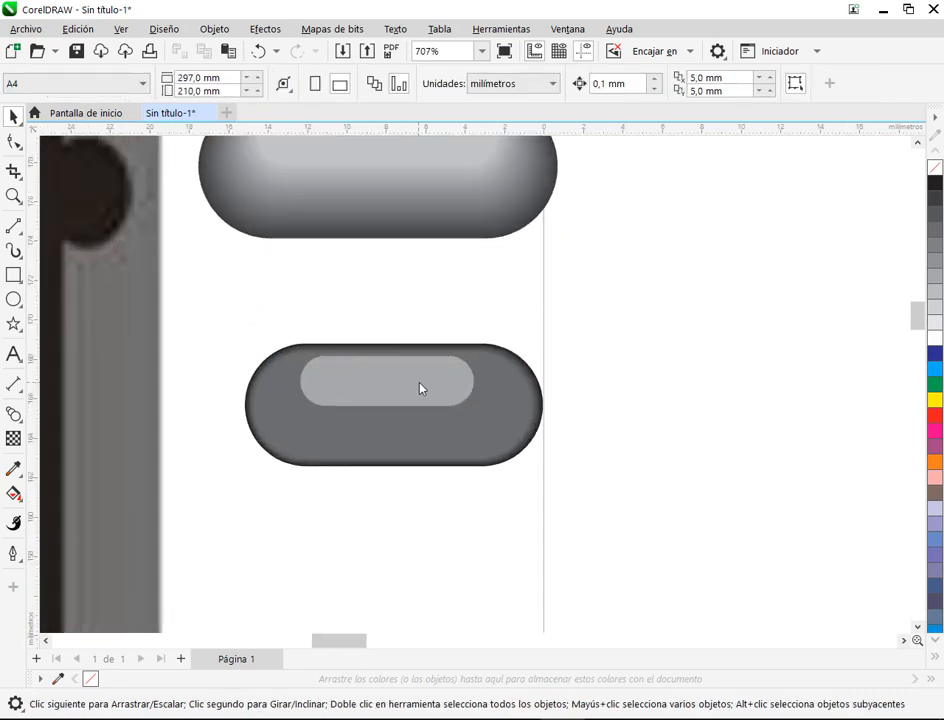
drag(421, 388, 424, 388)
key(Escape)
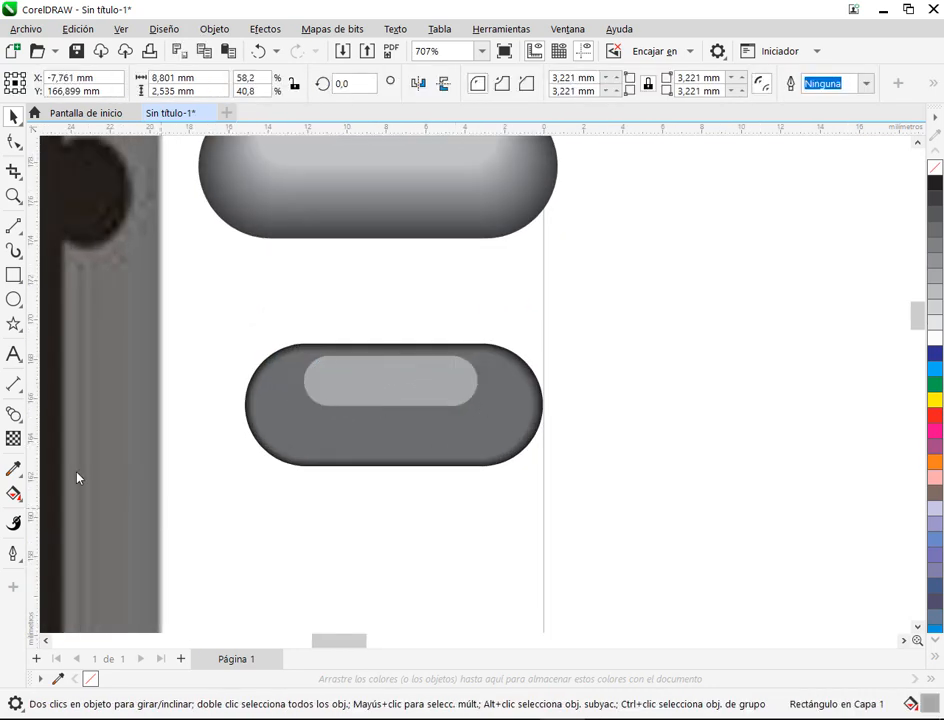
Step: Blend the lower button's mid-grey pill into the small light-grey pill with 20 steps
click(14, 414)
click(418, 441)
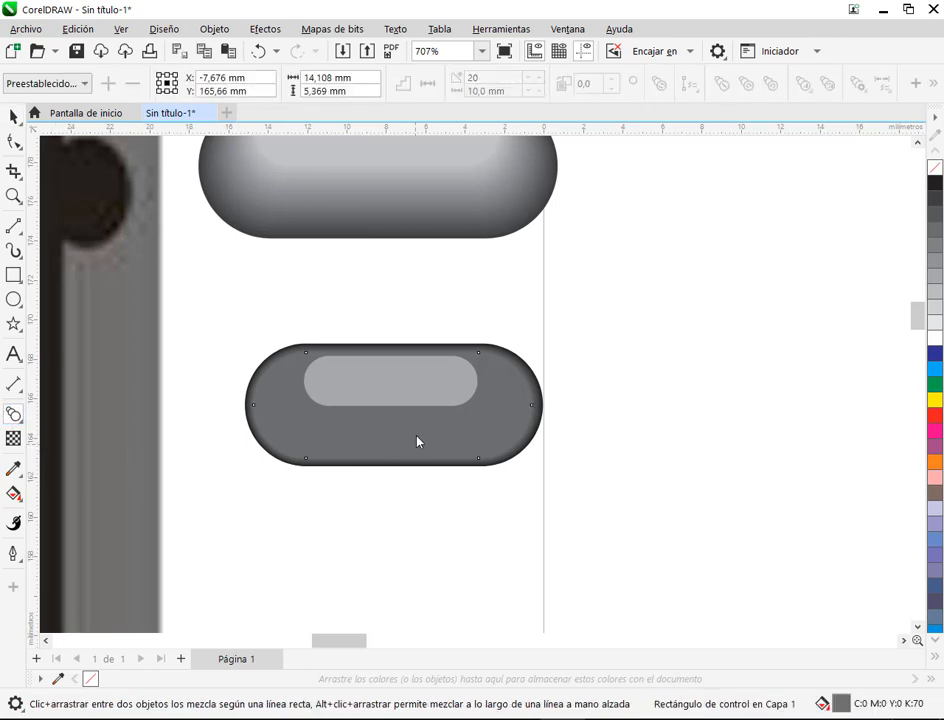
drag(416, 397, 415, 394)
key(space)
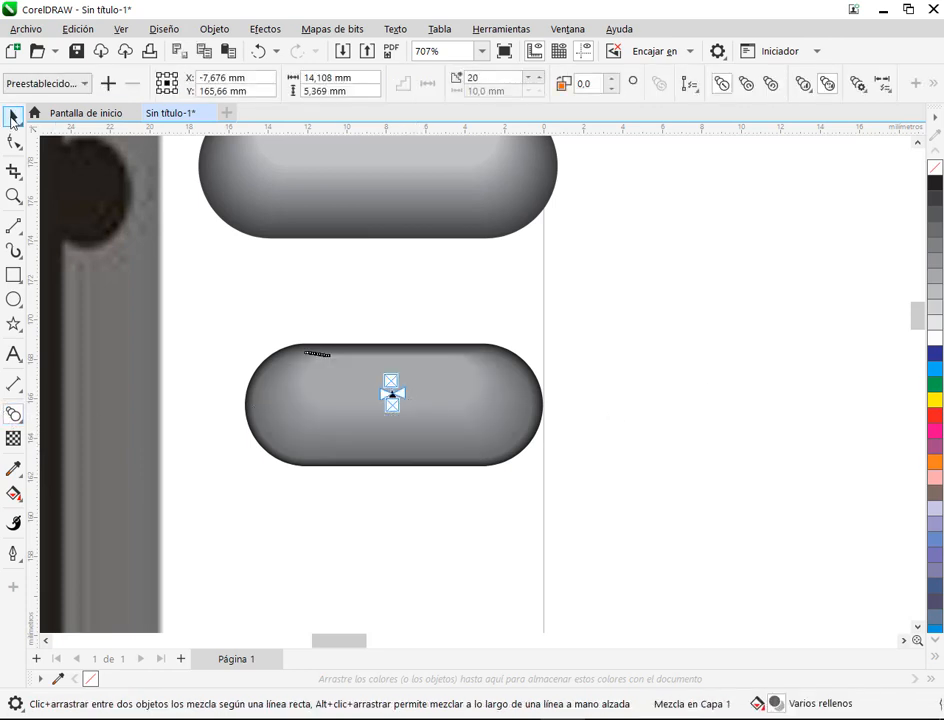
key(Escape)
Step: Fill the lower button's small highlight pill with 30% black
click(419, 381)
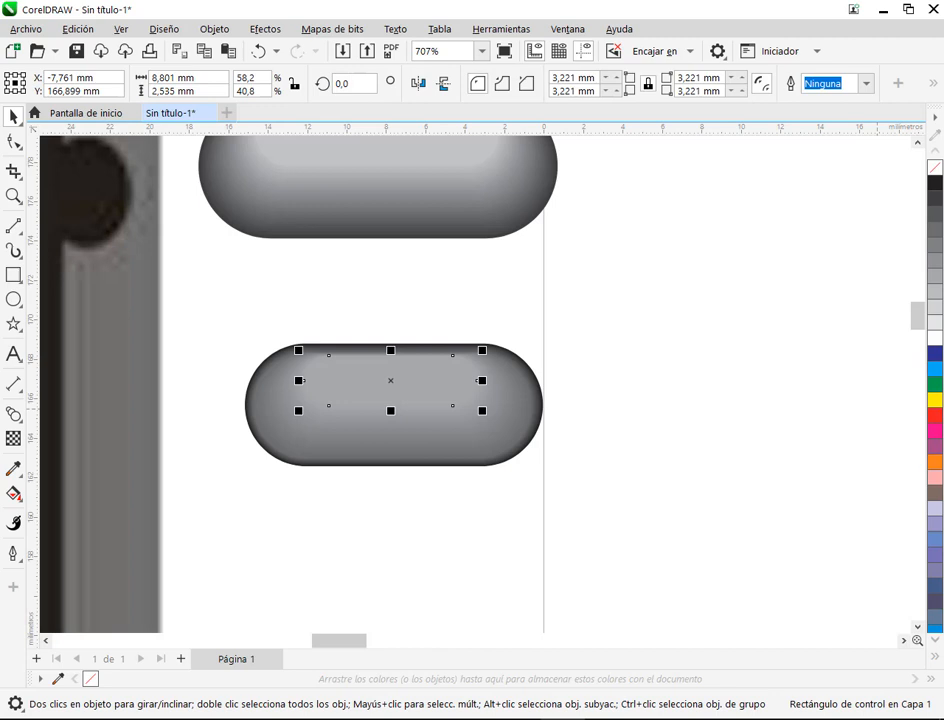
click(937, 293)
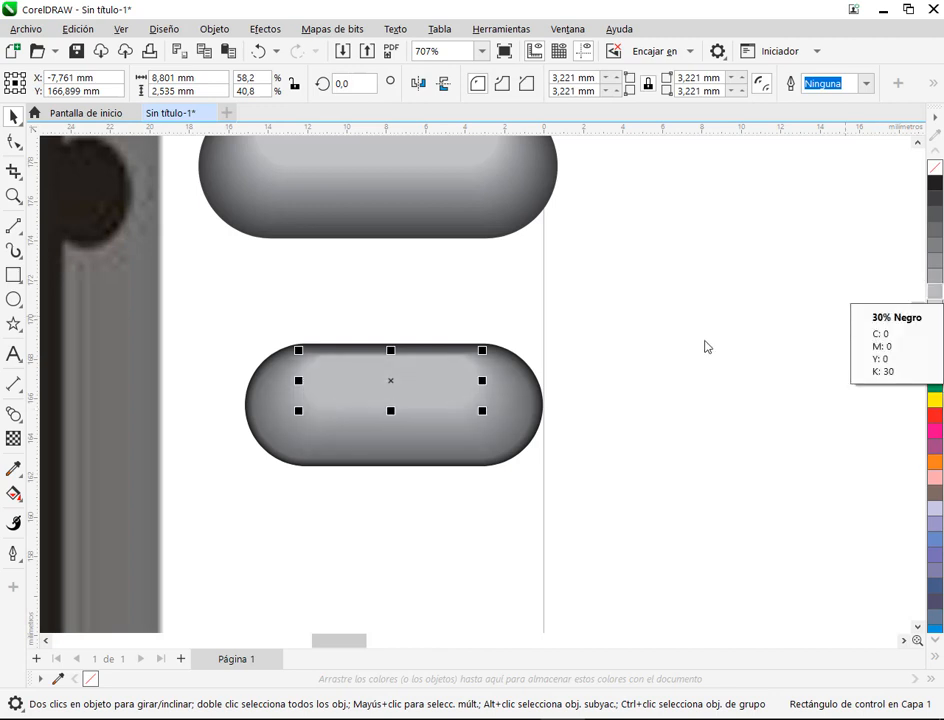
click(711, 452)
scroll(527, 436, down, 1)
scroll(433, 390, up, 2)
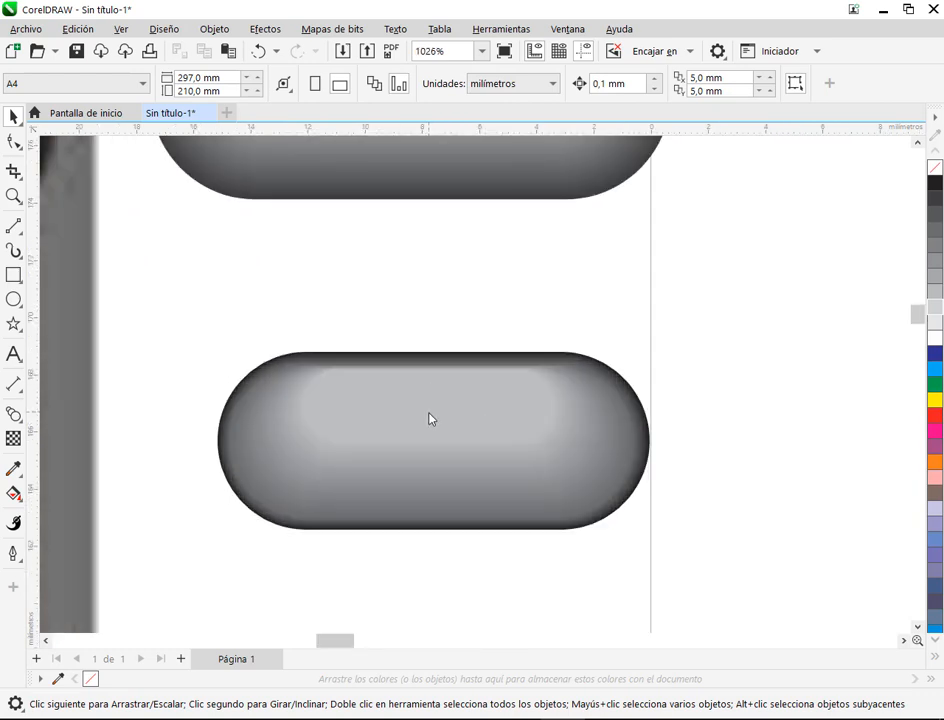
Step: Centre the highlight pill at about X -7.65 mm, Y 166.65 mm and widen it to about 10.9 mm
click(430, 418)
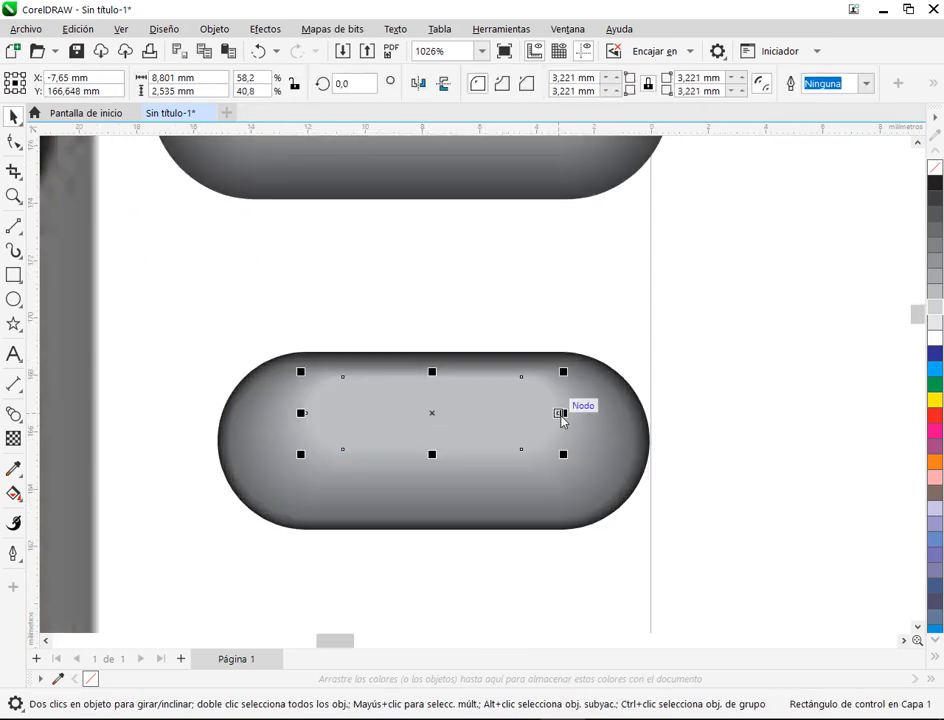
drag(561, 415, 593, 415)
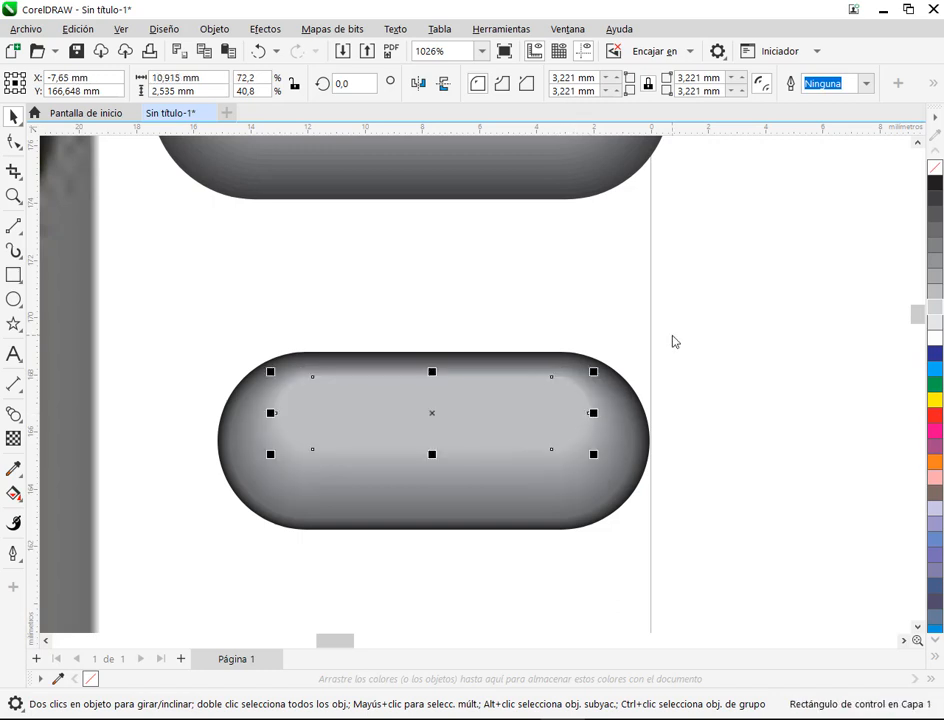
key(Escape)
scroll(620, 485, down, 4)
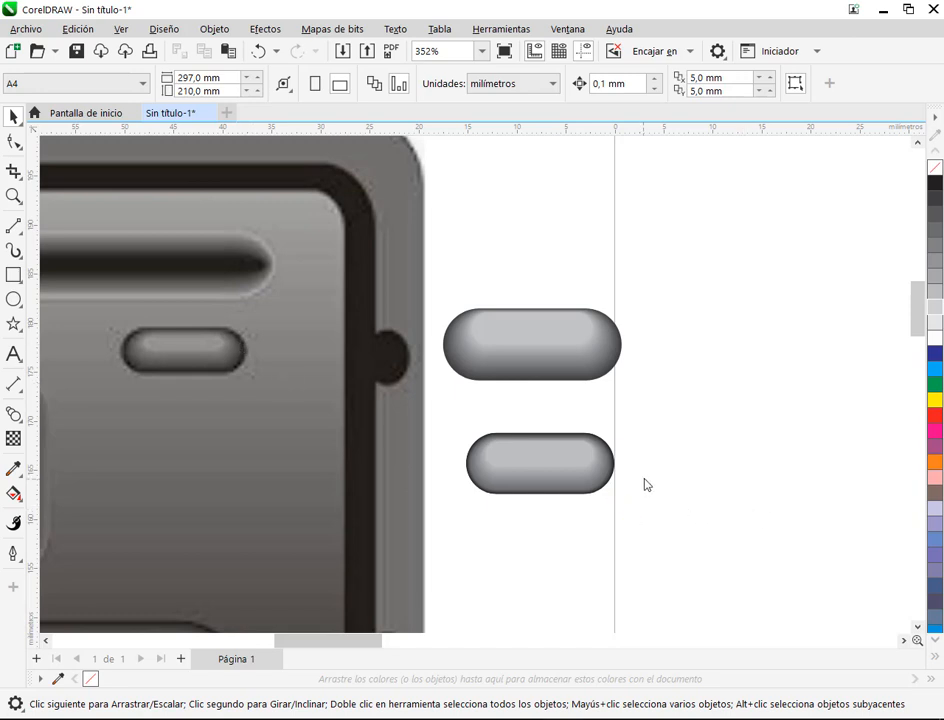
Step: Shrink the lower button's middle pill about its centre to roughly 13.6 by 5.2 mm
scroll(616, 477, up, 8)
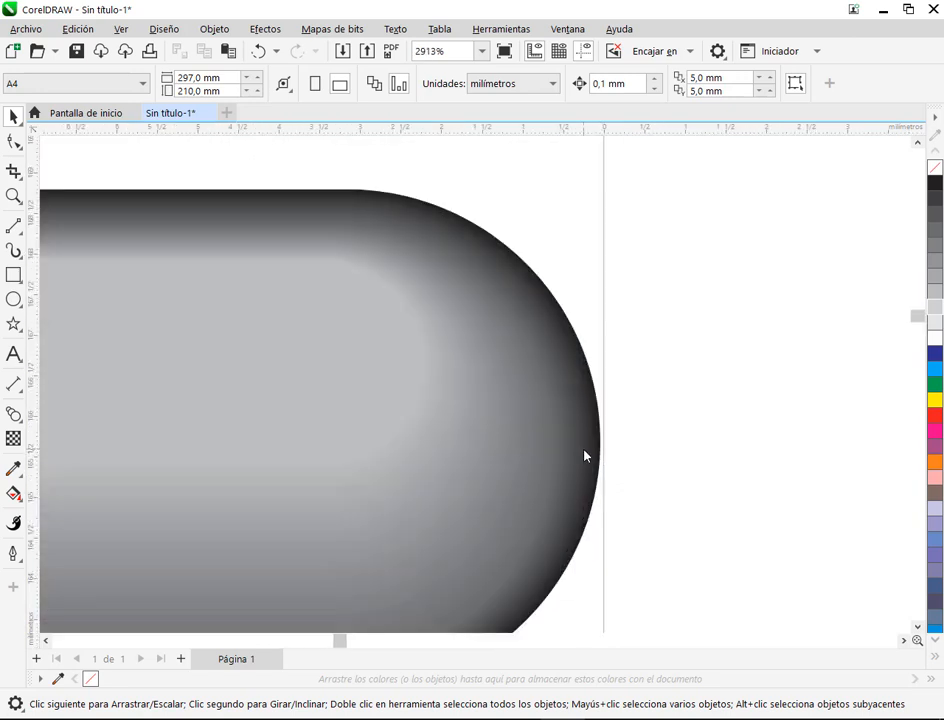
click(585, 456)
click(740, 450)
click(552, 437)
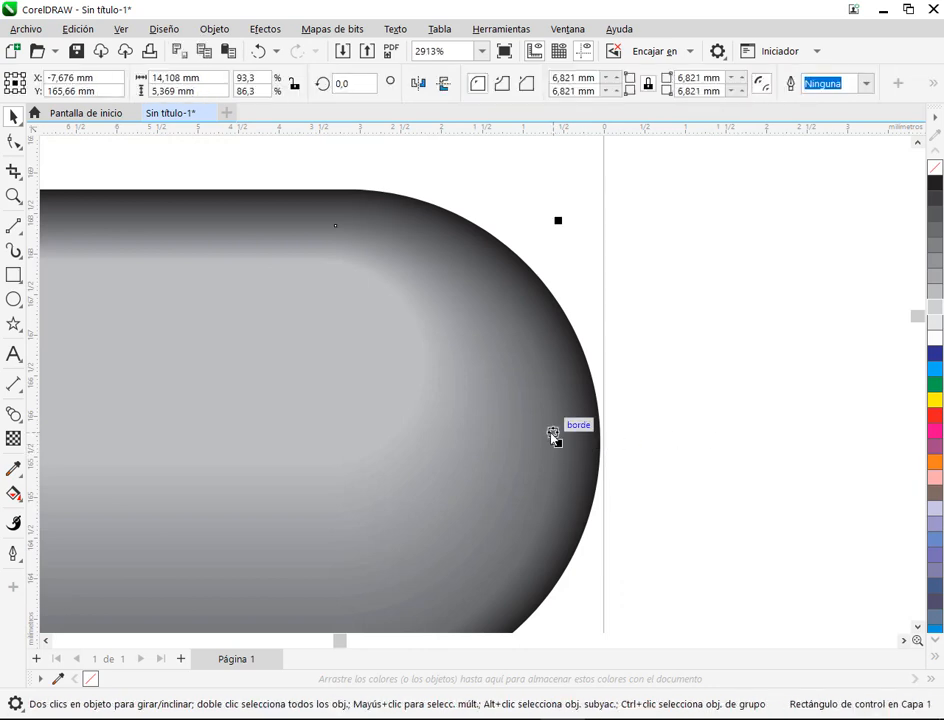
scroll(557, 405, down, 2)
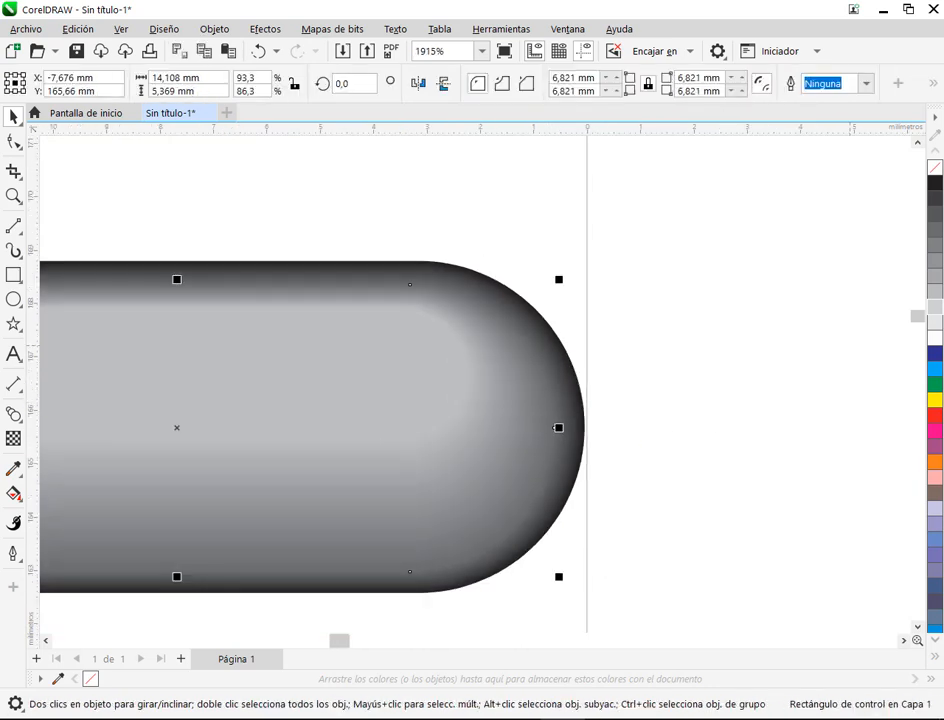
click(933, 357)
key(ctrl+z)
drag(554, 299, 697, 274)
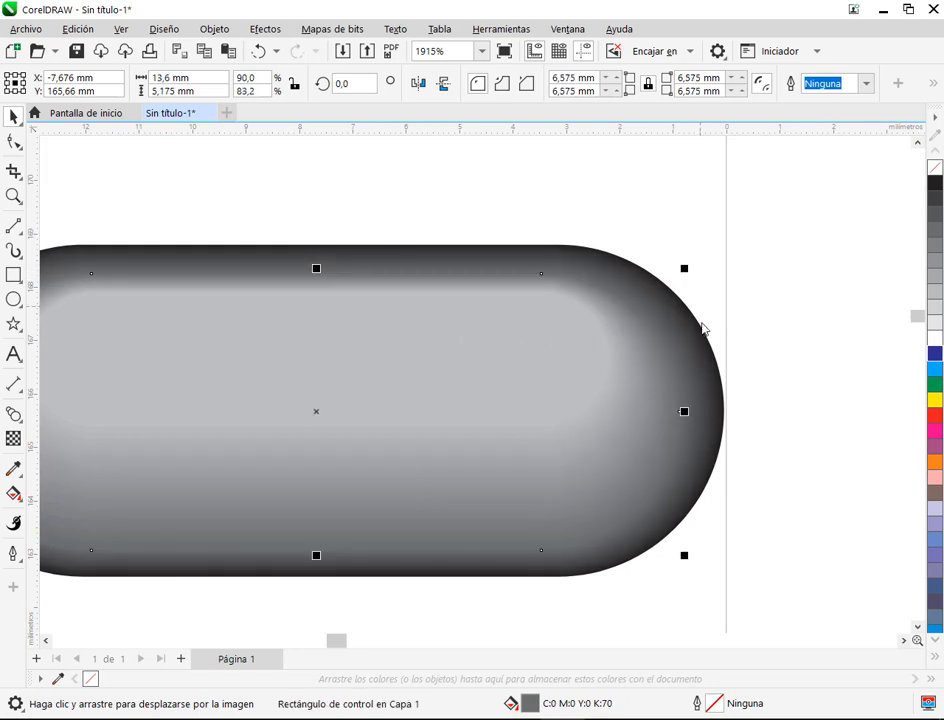
click(788, 411)
Step: Delete the larger upper blended button beside the radio
scroll(400, 322, down, 4)
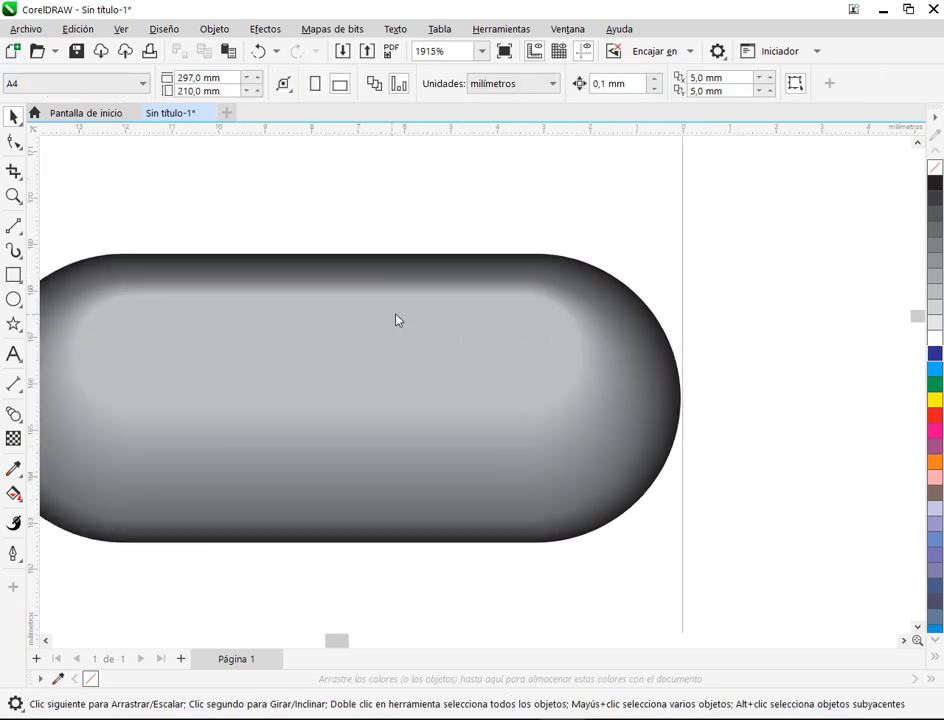
scroll(410, 325, down, 2)
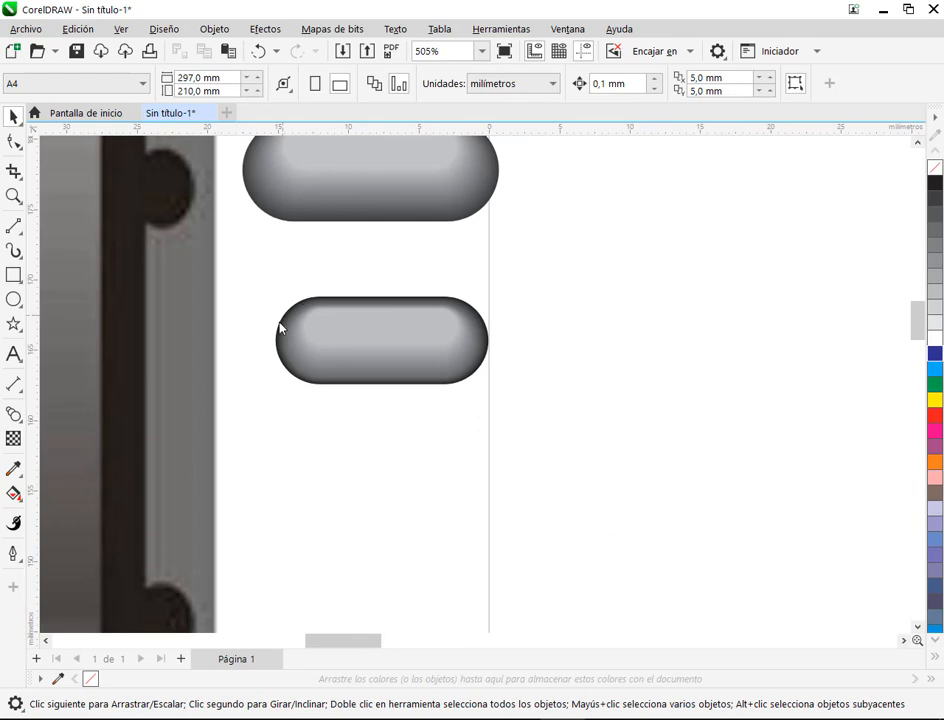
drag(360, 401, 615, 459)
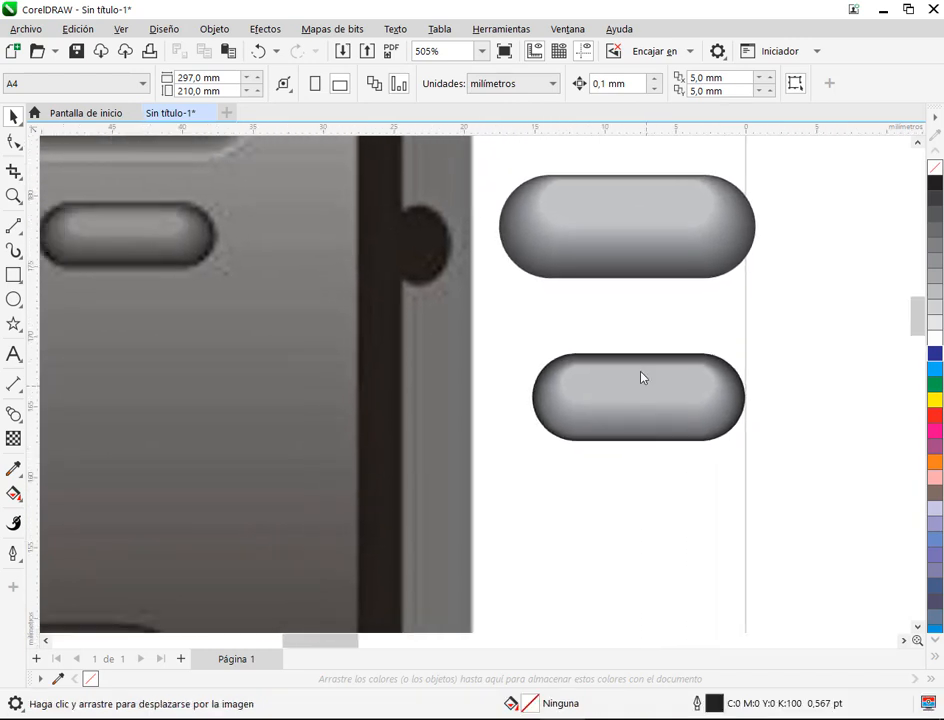
scroll(629, 377, down, 1)
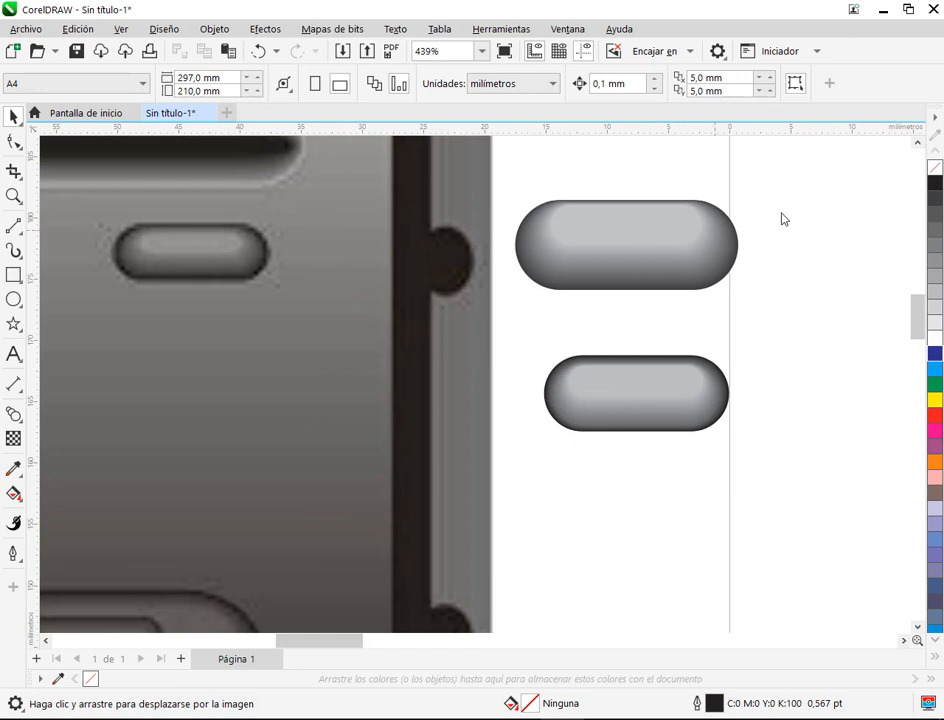
drag(598, 293, 478, 322)
key(Delete)
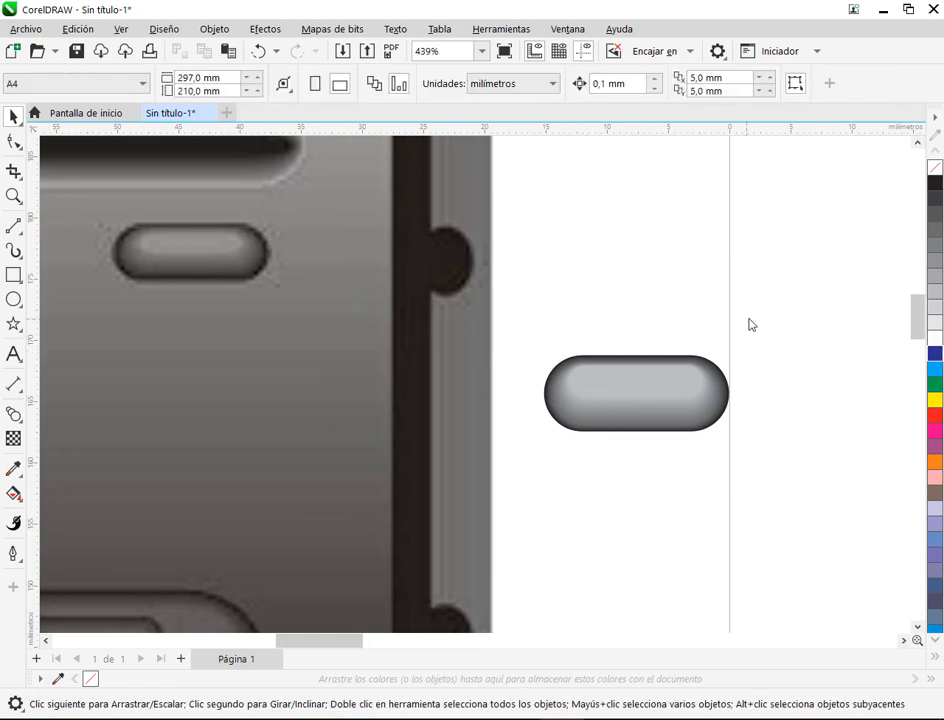
drag(526, 465, 497, 486)
click(757, 519)
scroll(788, 411, down, 2)
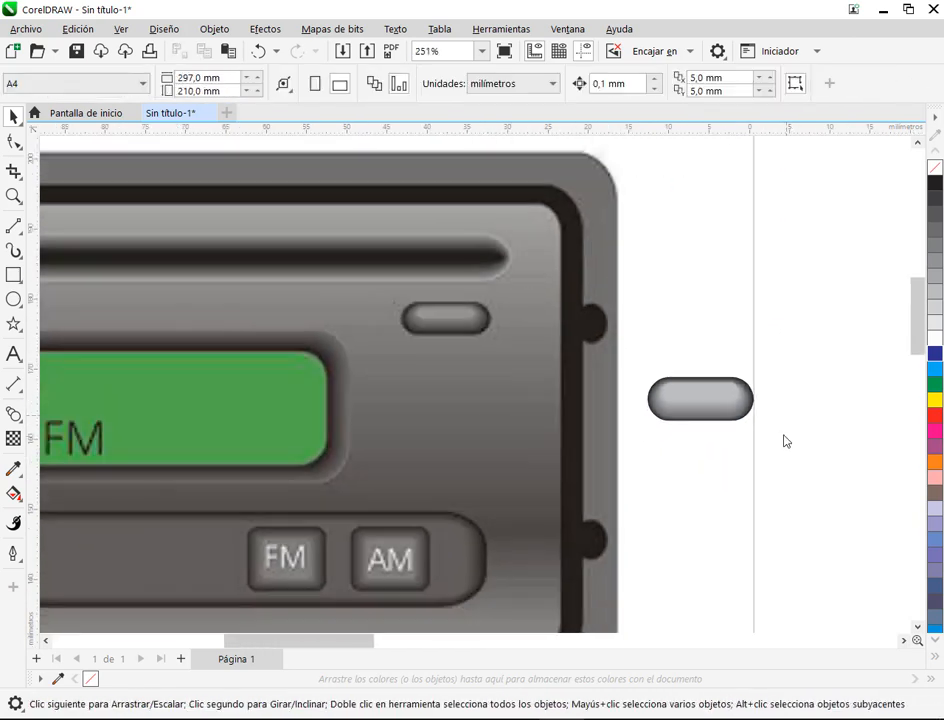
Step: Try moving the button's highlight pill away to about X 14.4 mm, Y 172.2 mm, and undo the move
drag(798, 457, 553, 387)
drag(447, 356, 597, 318)
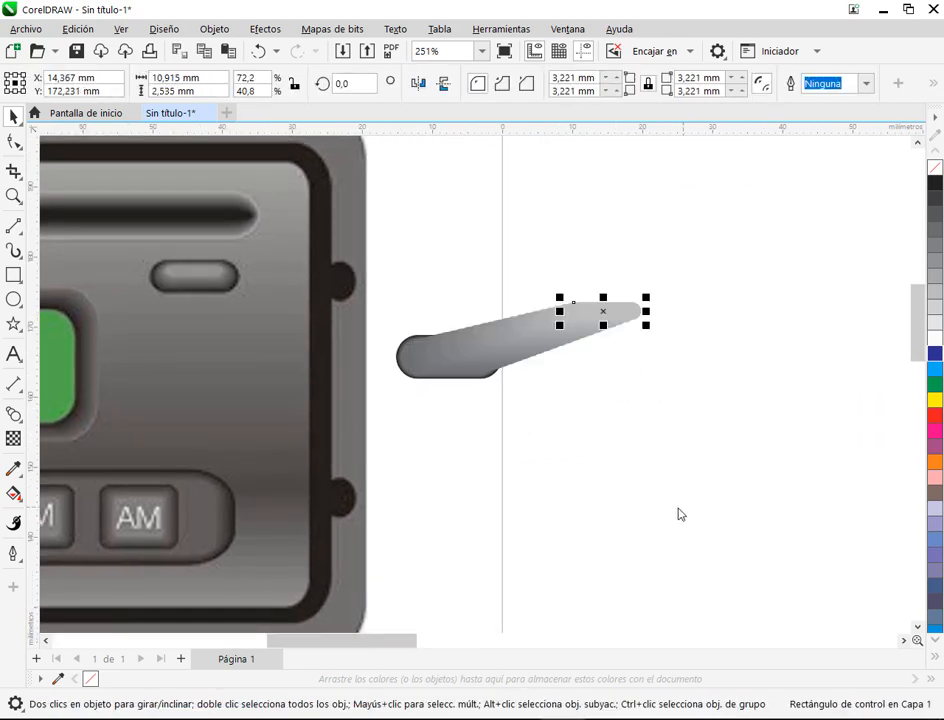
key(ctrl+z)
click(564, 362)
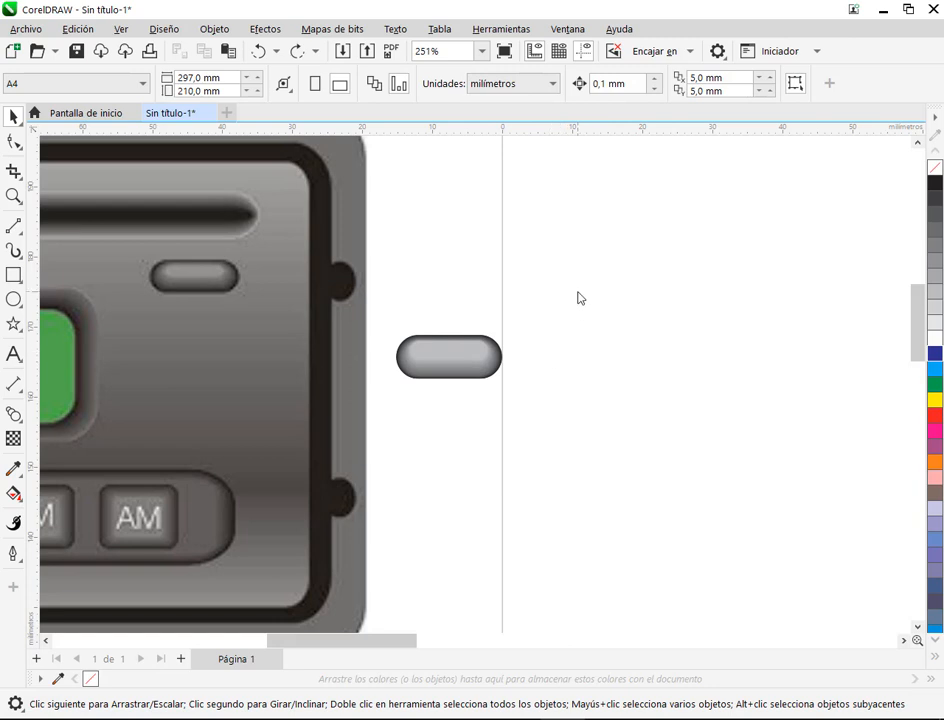
Step: Group all the pills and blends of the remaining button into one object
drag(577, 297, 377, 440)
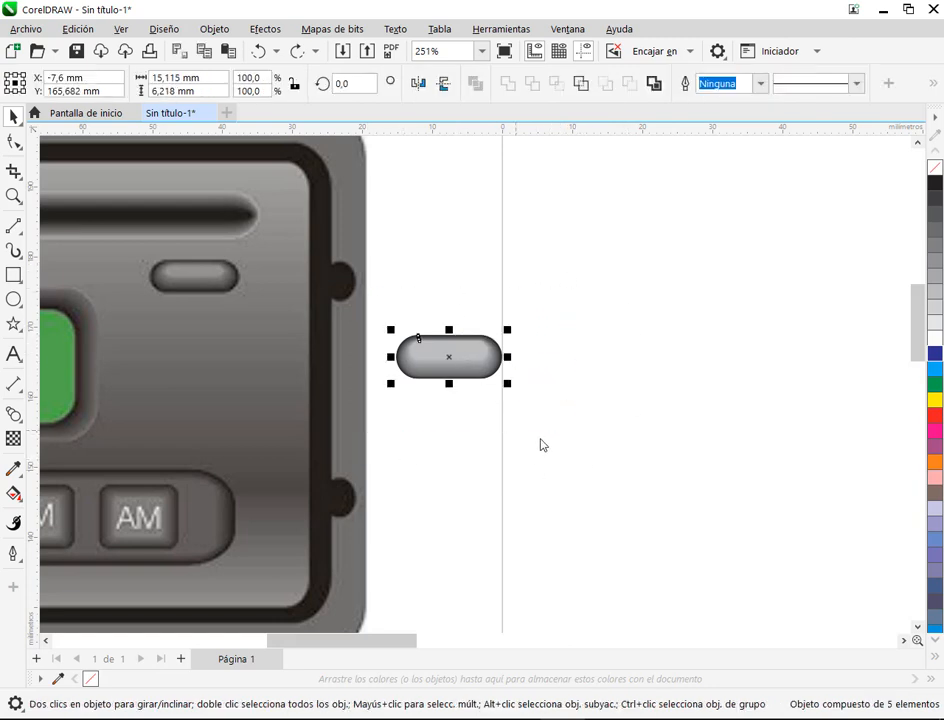
click(432, 394)
scroll(438, 386, up, 6)
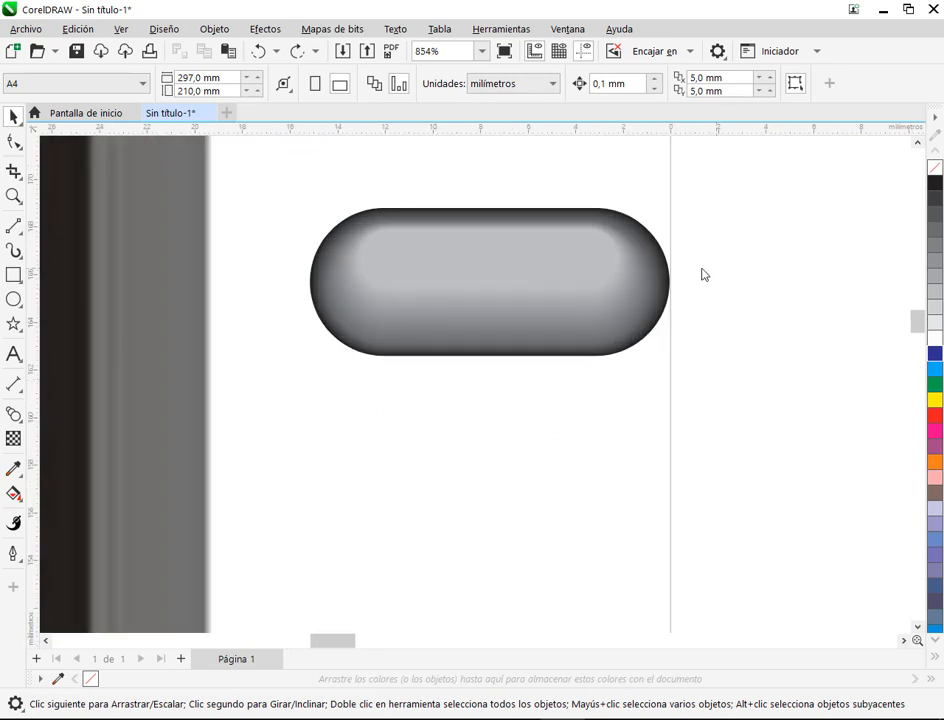
click(522, 273)
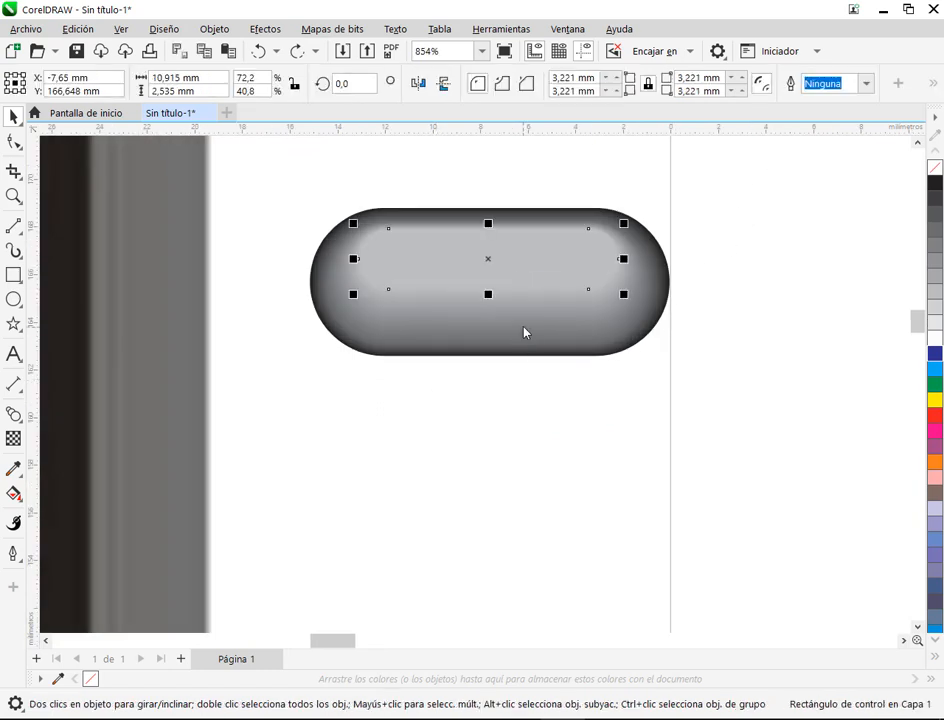
click(525, 332)
click(704, 411)
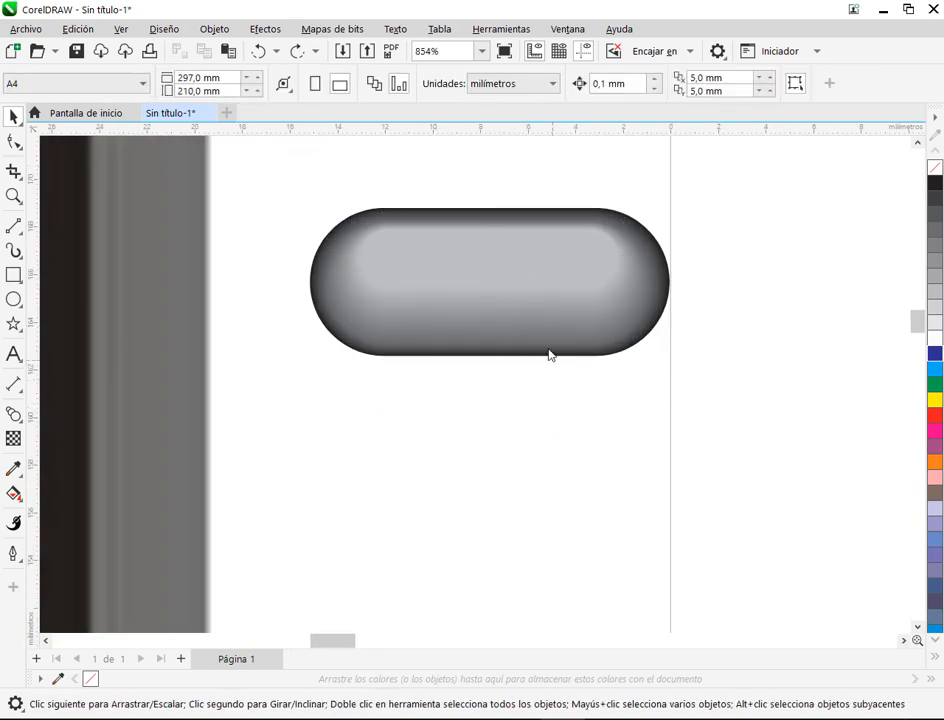
click(520, 362)
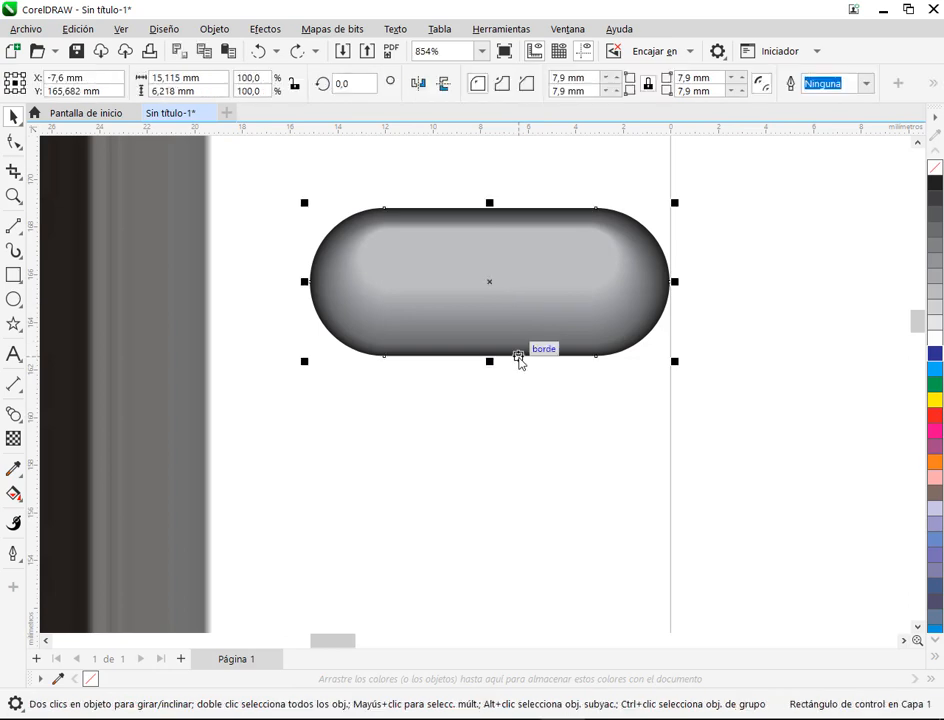
click(680, 414)
drag(743, 181, 212, 434)
key(ctrl+g)
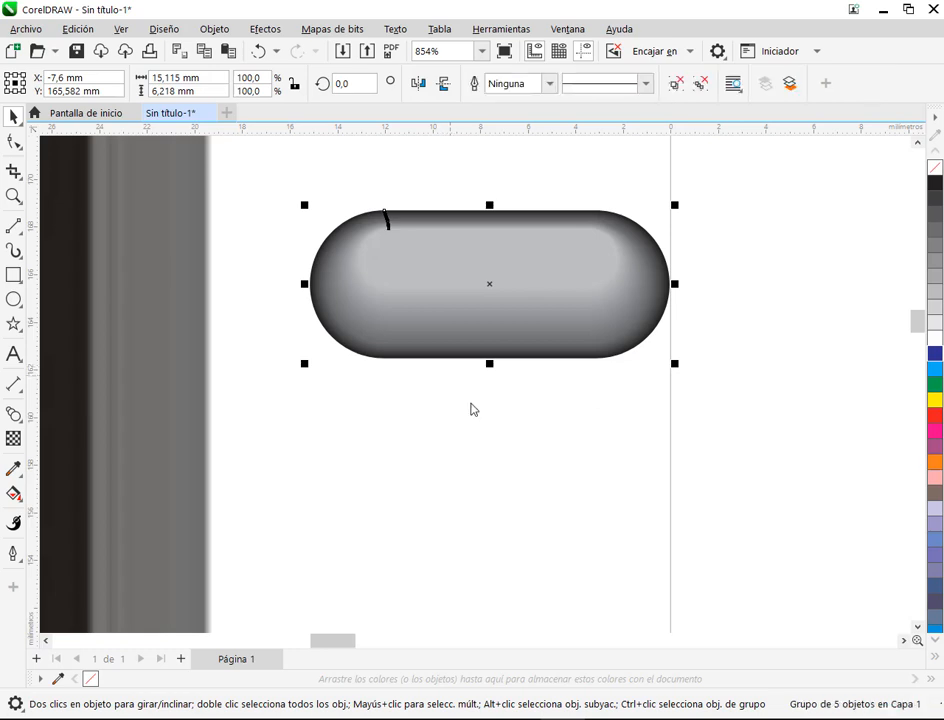
Step: Move the grouped button onto the page, at about X 16.1 mm, Y 180.3 mm
click(527, 372)
scroll(527, 378, down, 3)
scroll(529, 382, down, 3)
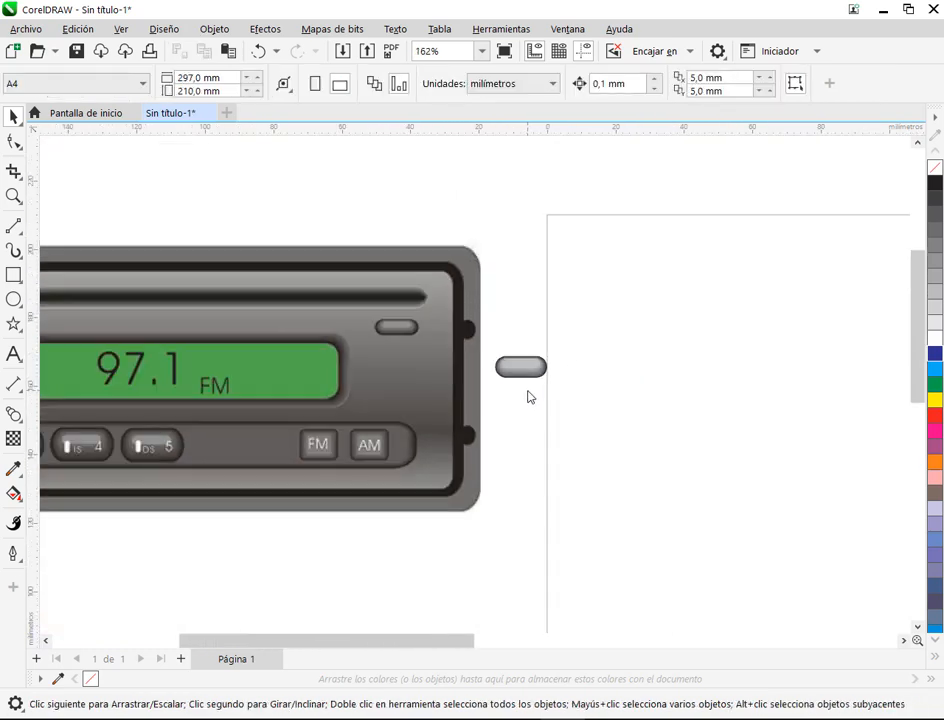
drag(544, 371, 603, 332)
click(755, 288)
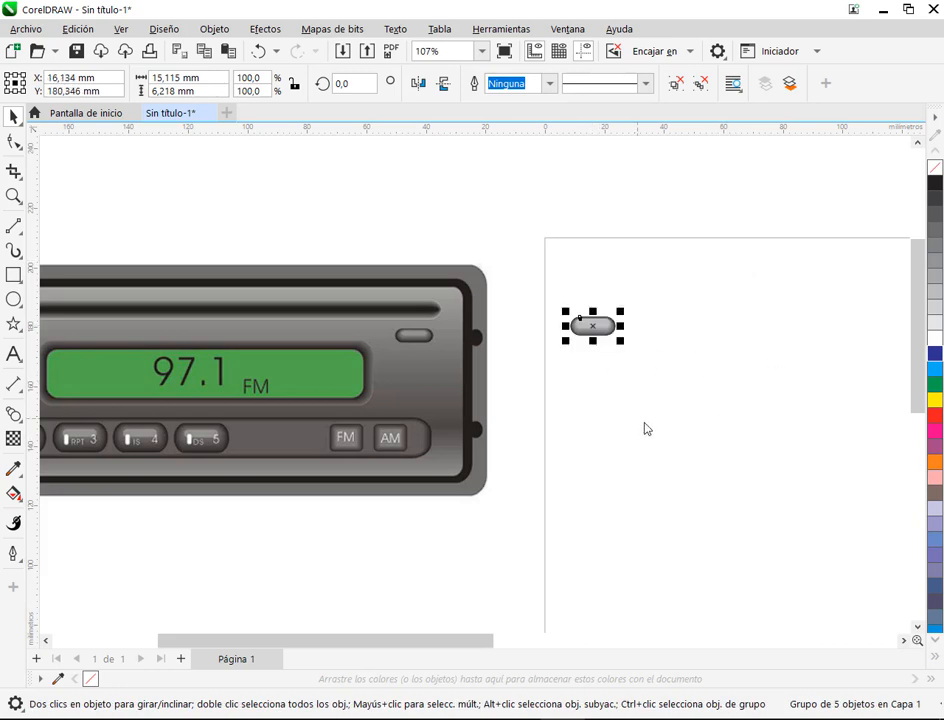
click(626, 356)
scroll(615, 345, up, 2)
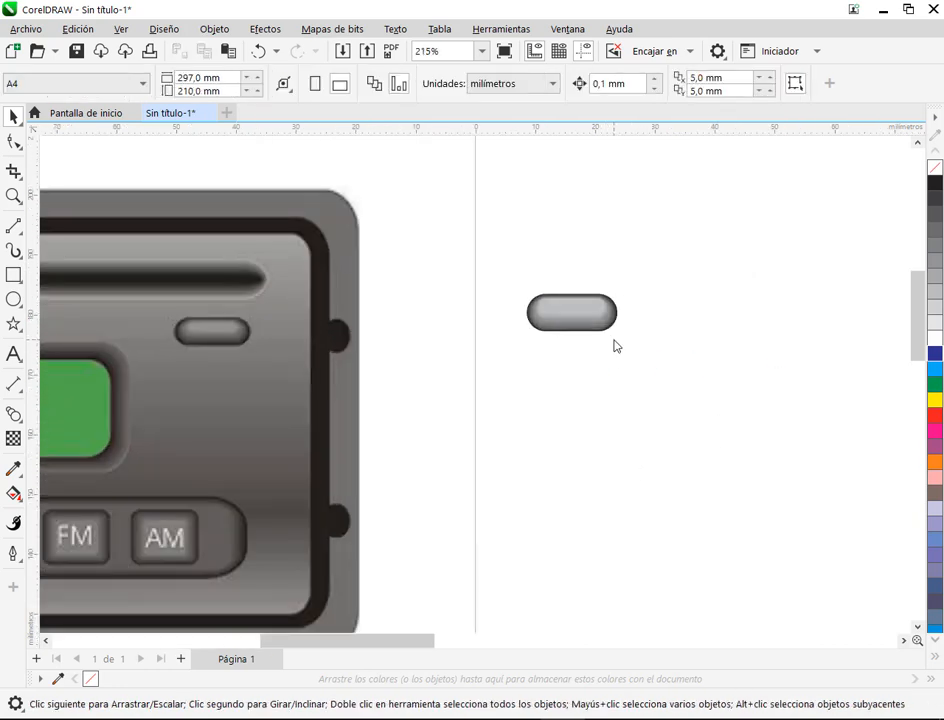
scroll(615, 384, down, 1)
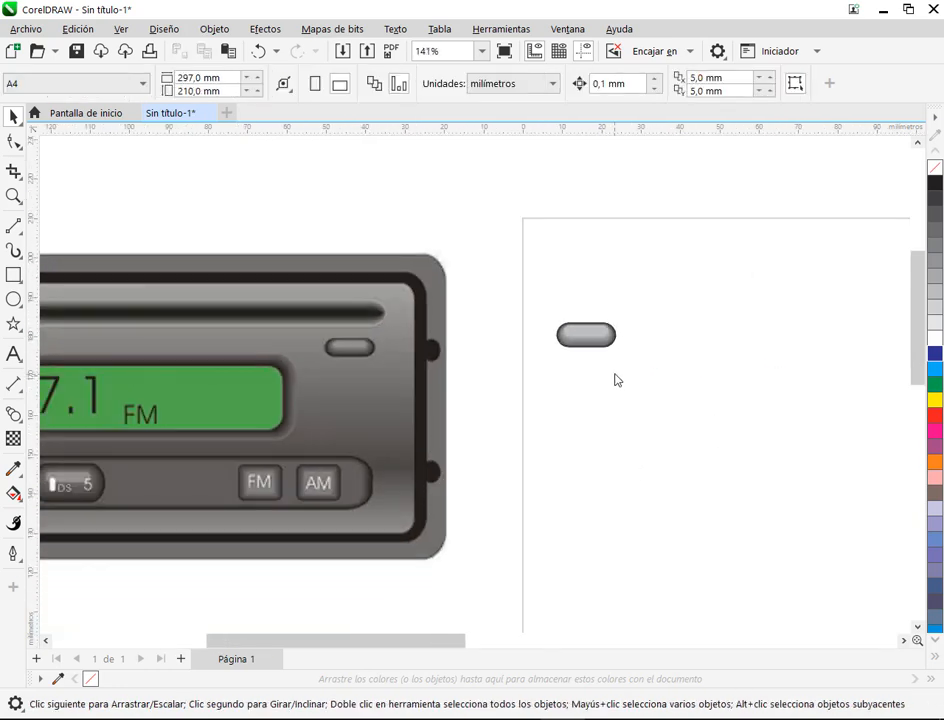
scroll(485, 429, down, 1)
Step: Draw an ellipse about 32.9 by 20.1 mm outside the radio's upper-left corner, with a concentric copy scaled to 62% inside it
drag(383, 474, 613, 423)
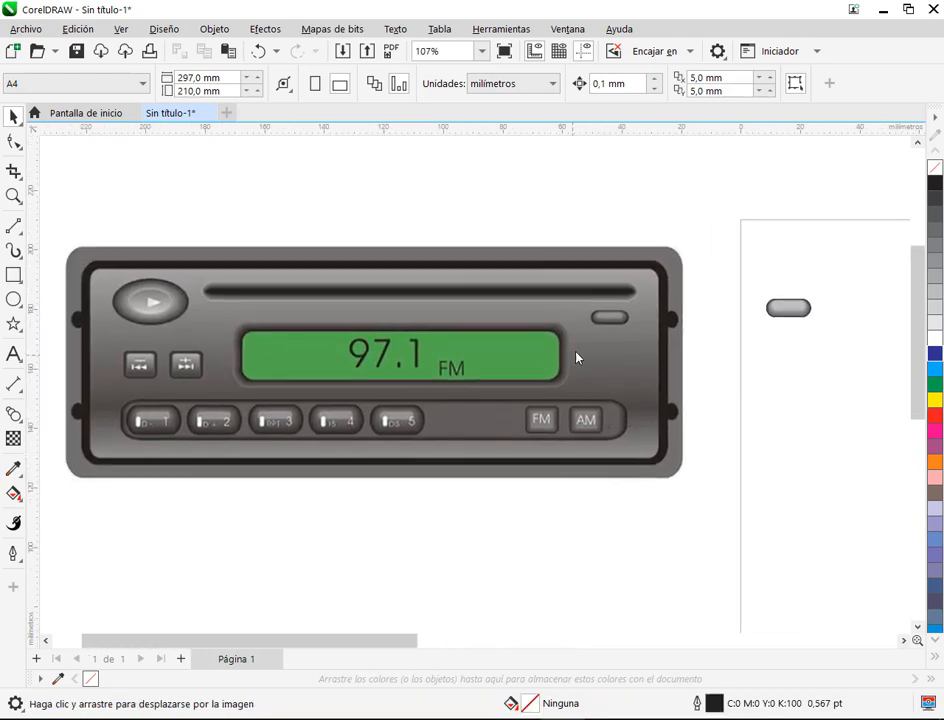
scroll(125, 290, up, 4)
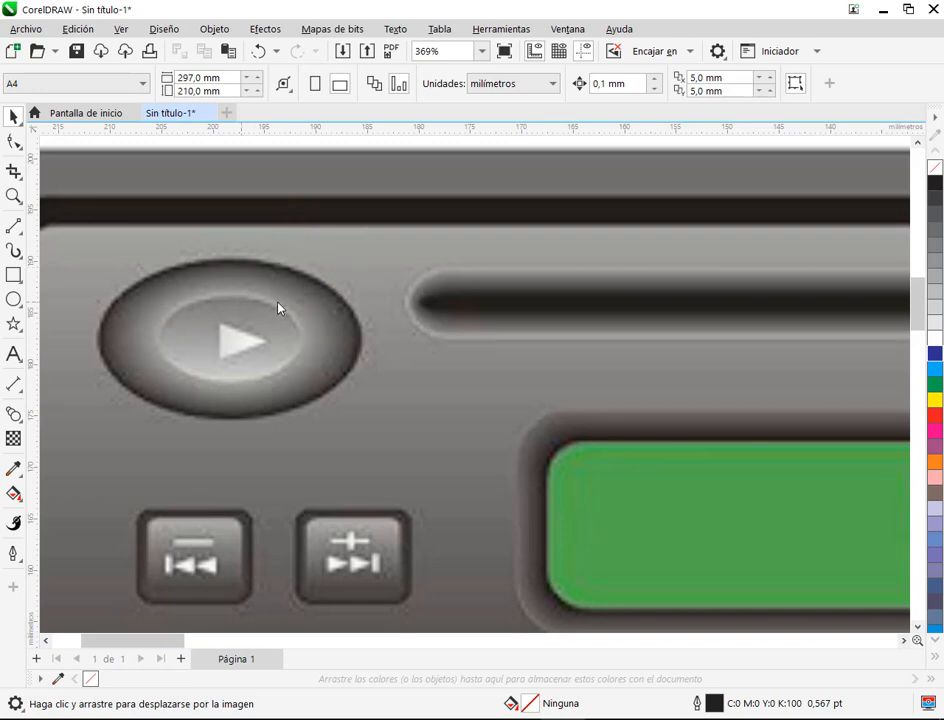
scroll(279, 308, down, 2)
scroll(506, 331, up, 1)
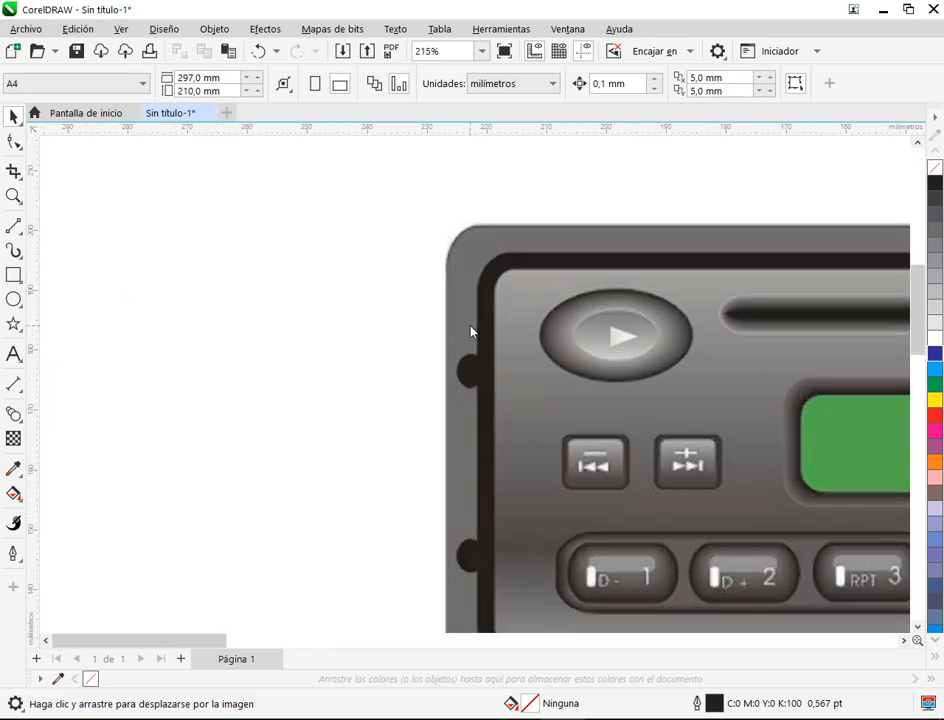
click(14, 300)
drag(154, 272, 352, 401)
click(13, 116)
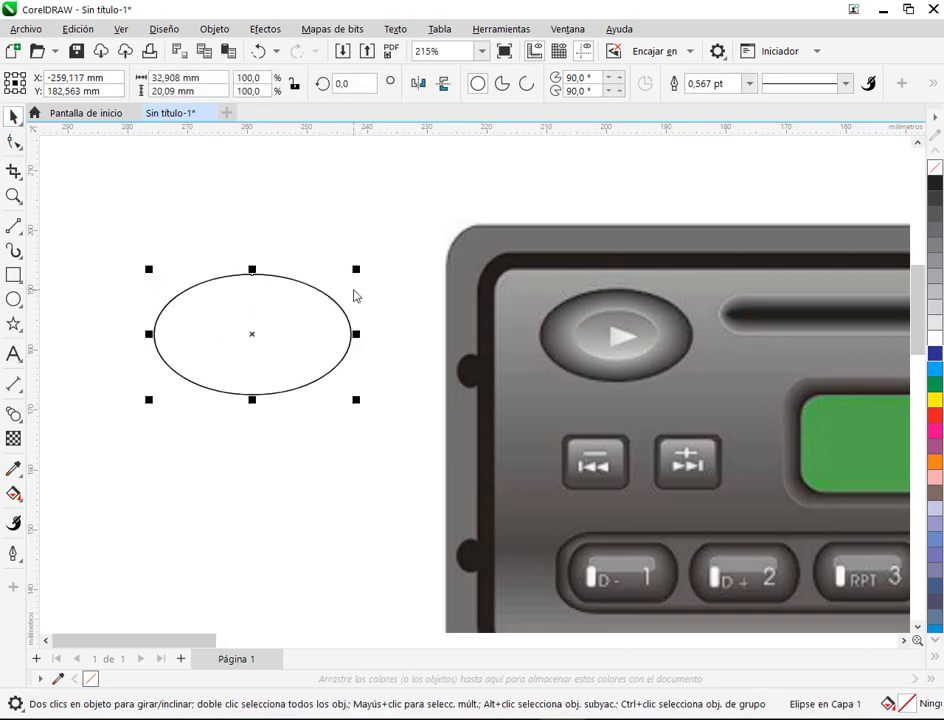
drag(357, 272, 350, 293)
right_click(350, 293)
Step: Try adding a third, smaller concentric ellipse inside the other two, and undo it
key(ctrl+d)
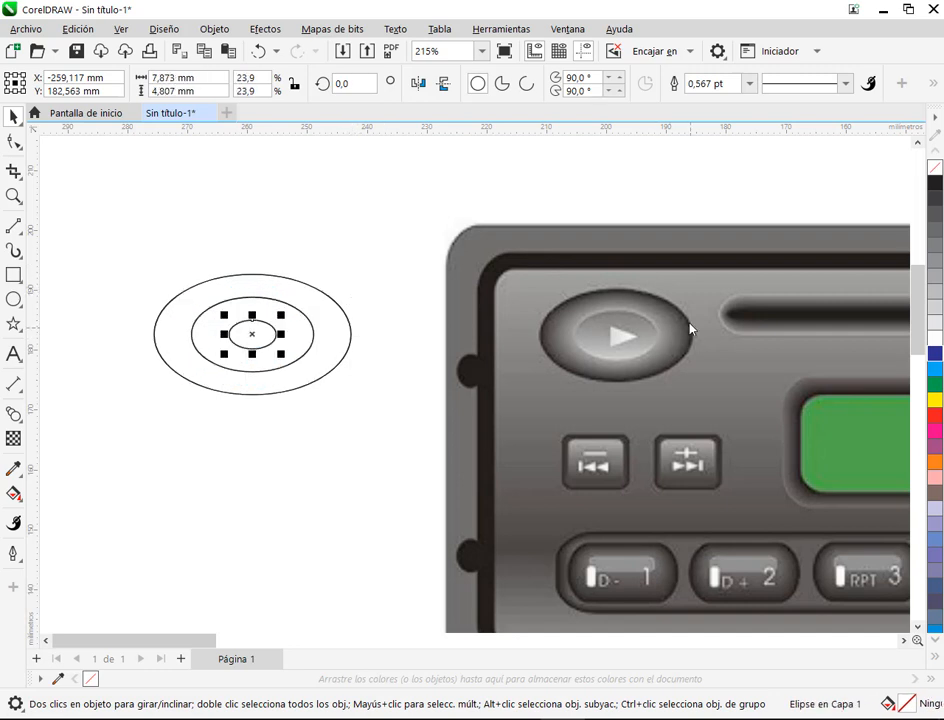
key(ctrl+z)
key(ctrl+shift+z)
key(ctrl+z)
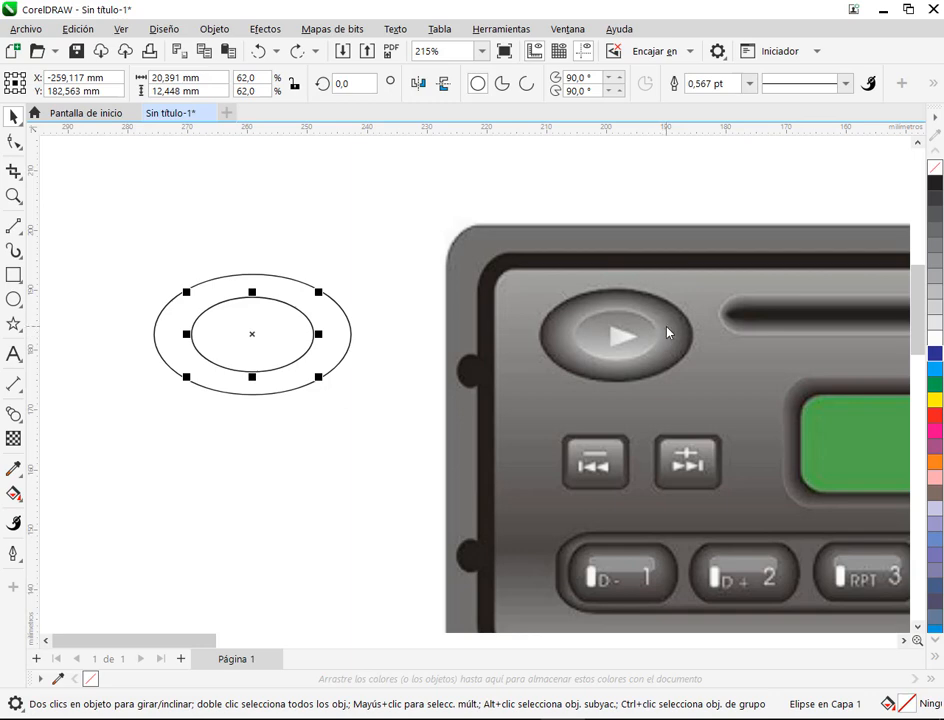
Step: Try filling the outer ellipse with black, and undo the fill
scroll(667, 333, up, 3)
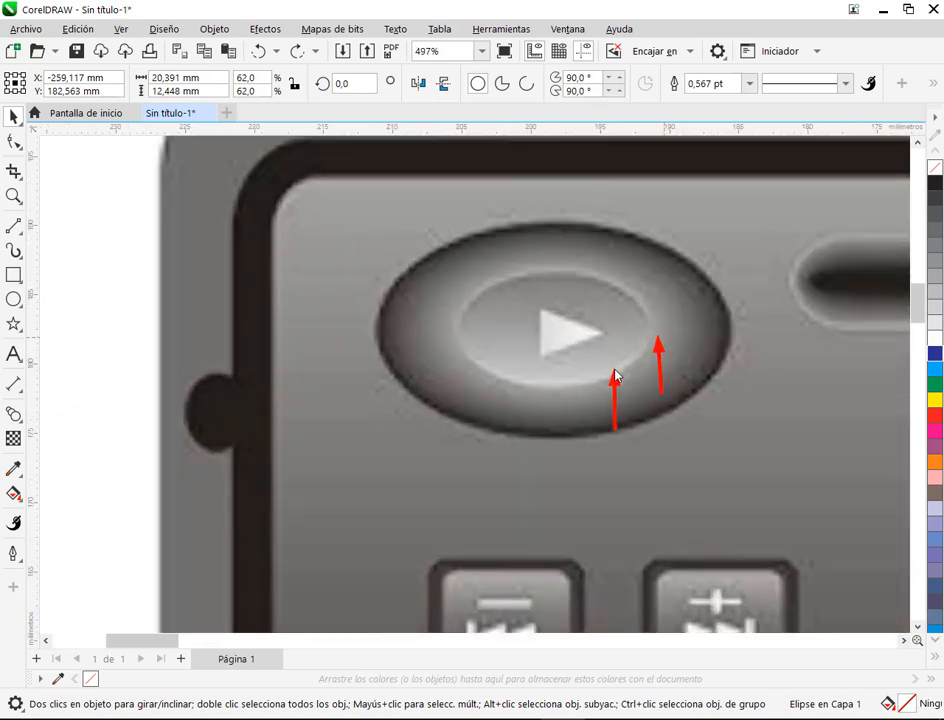
scroll(503, 297, down, 4)
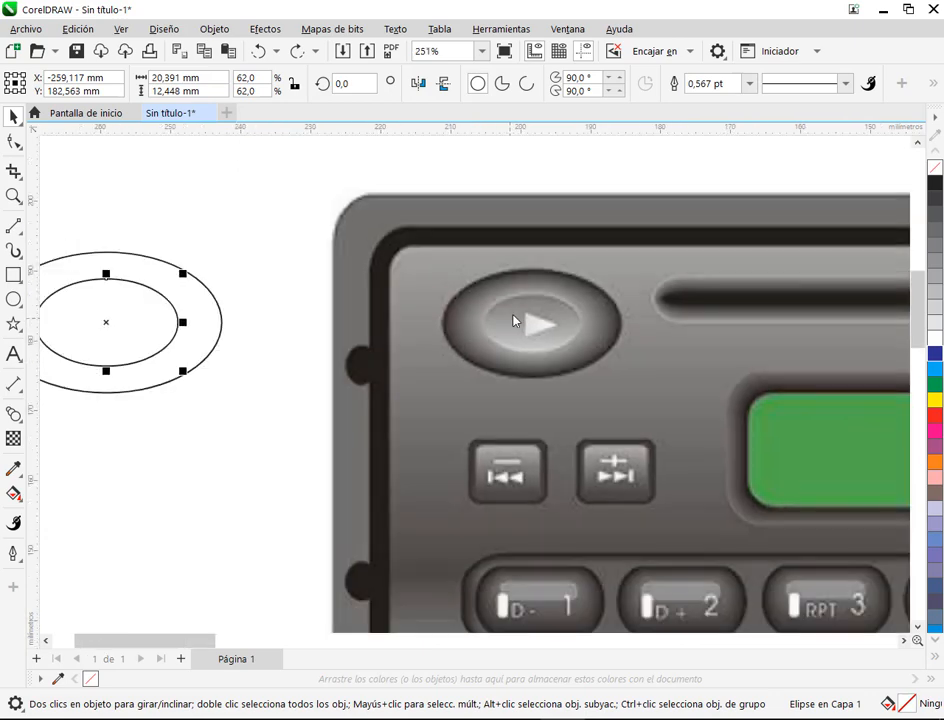
click(346, 317)
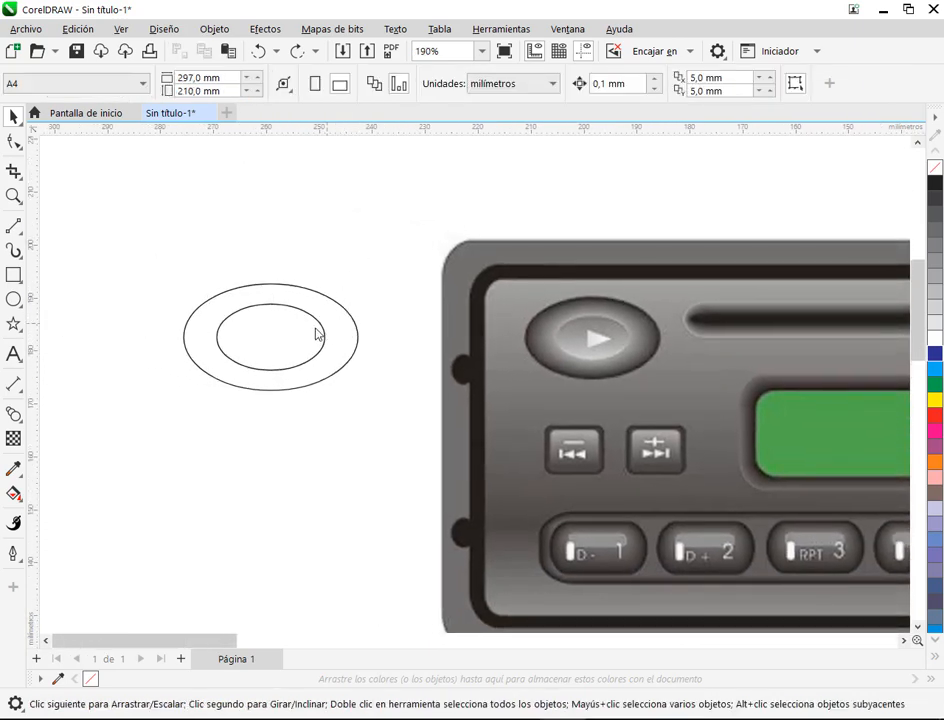
click(318, 334)
scroll(298, 360, up, 1)
click(323, 304)
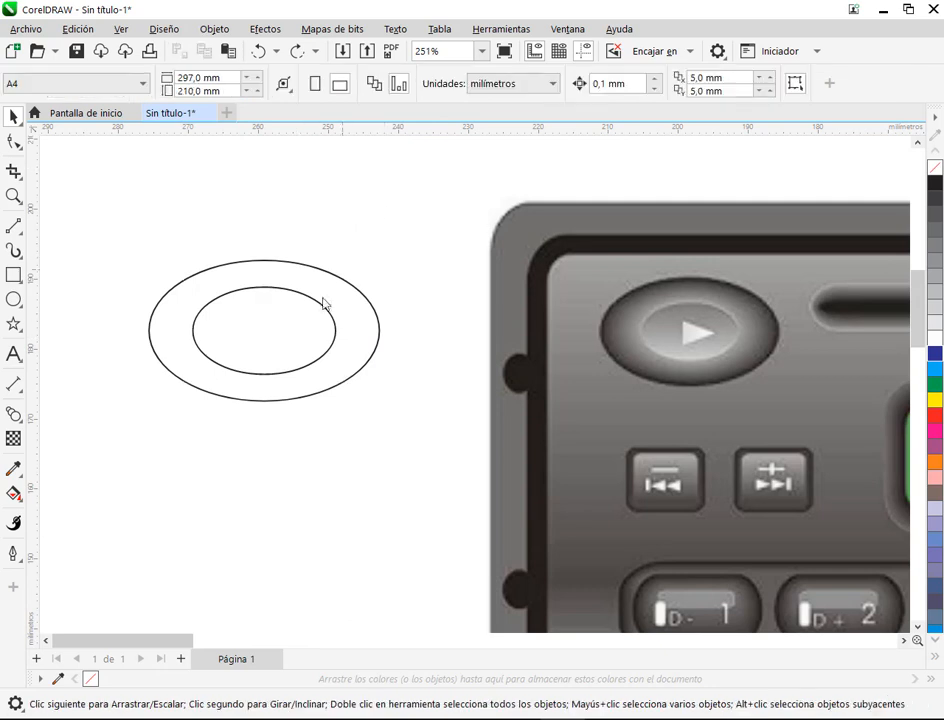
click(363, 298)
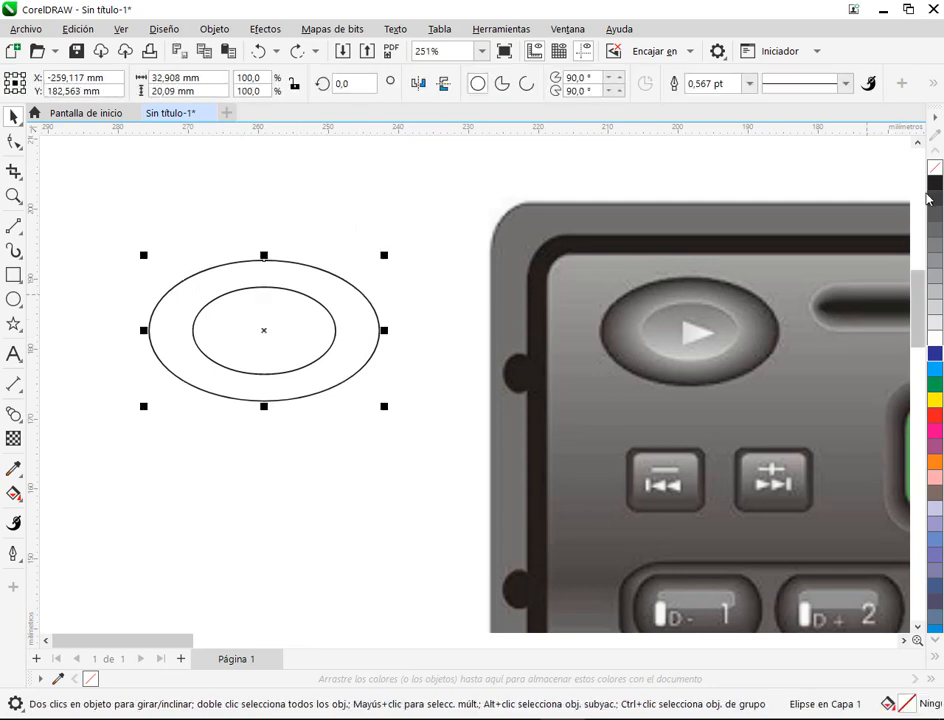
click(936, 187)
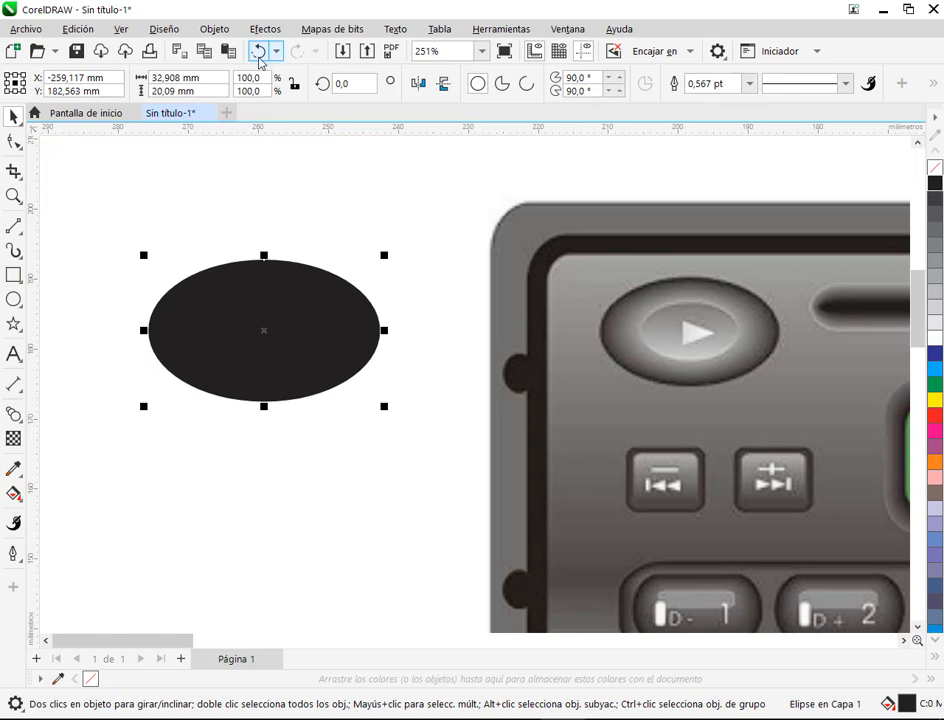
click(259, 57)
click(293, 333)
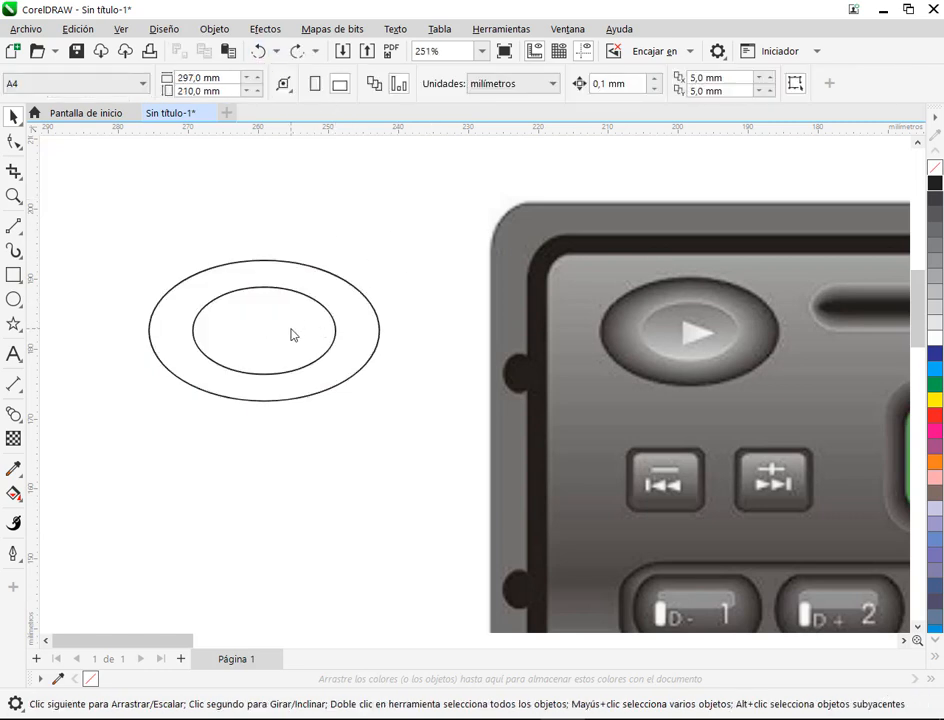
Step: Fill the outer ellipse with black and the inner ellipse with medium grey
click(281, 287)
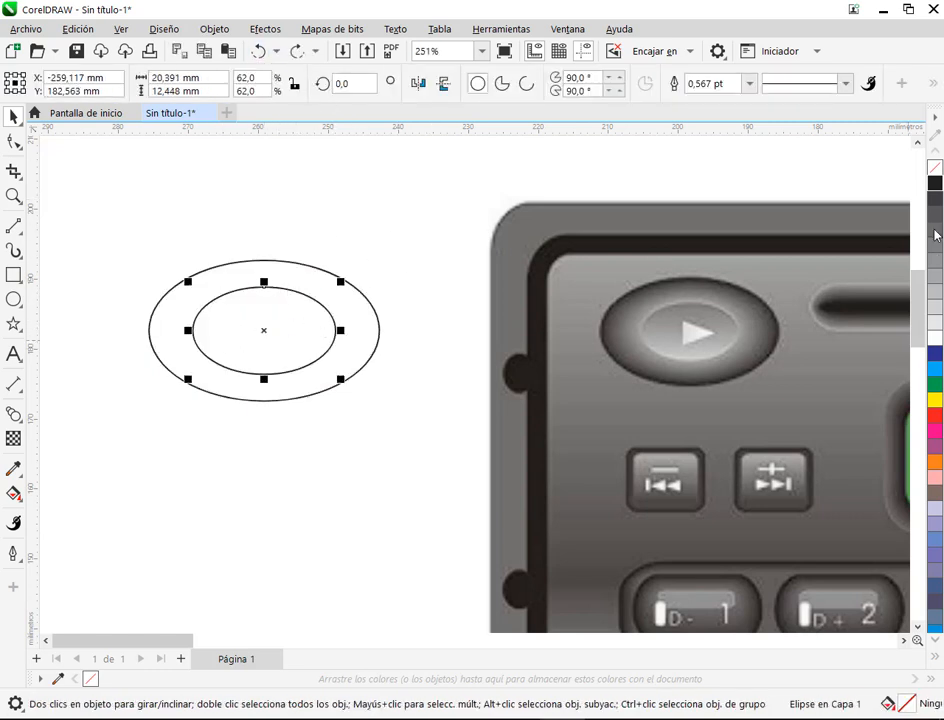
click(936, 232)
click(378, 323)
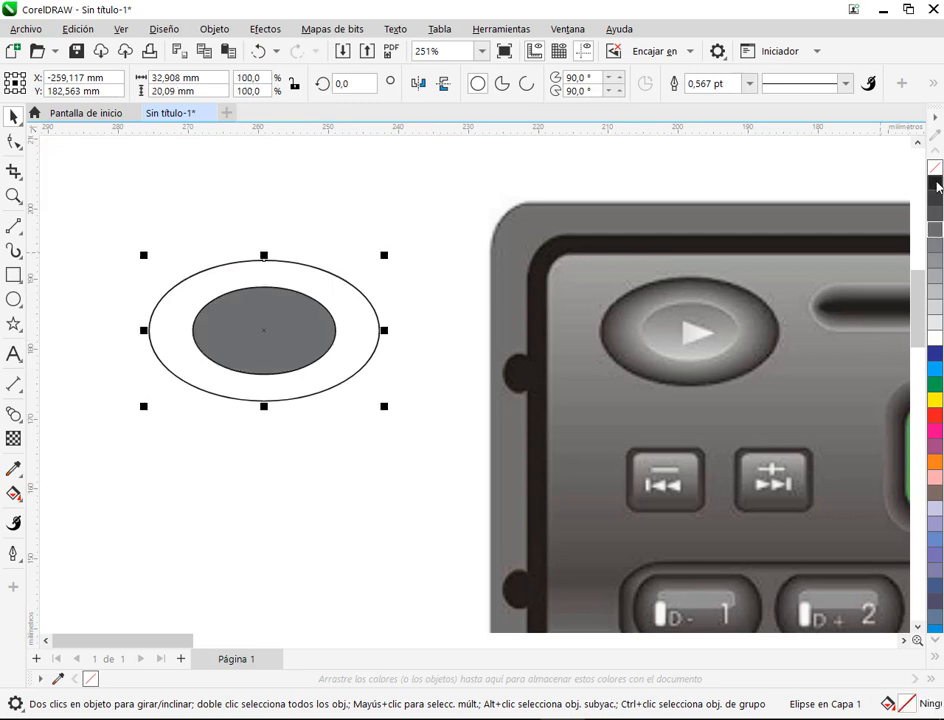
click(937, 184)
click(409, 225)
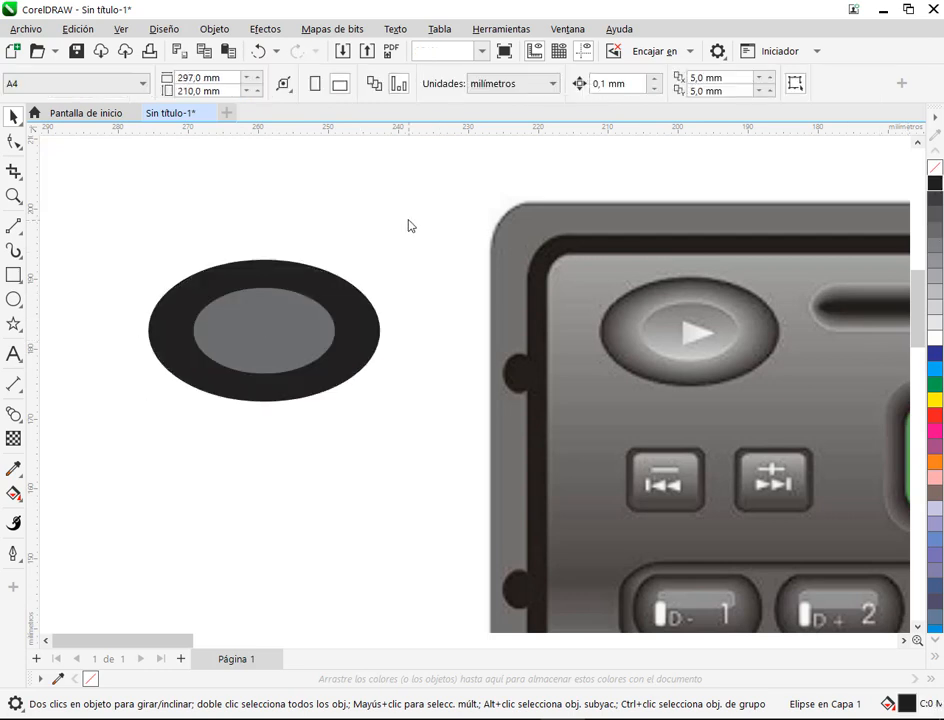
click(297, 352)
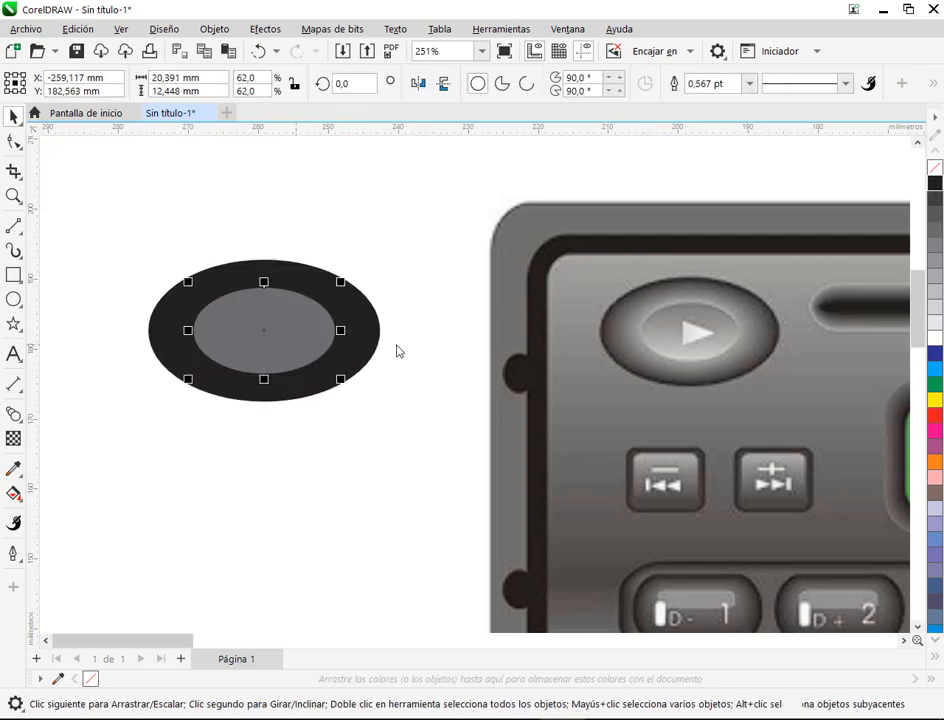
click(937, 263)
Step: Blend the grey inner ellipse into the black outer ellipse with 20 steps
drag(120, 212, 395, 428)
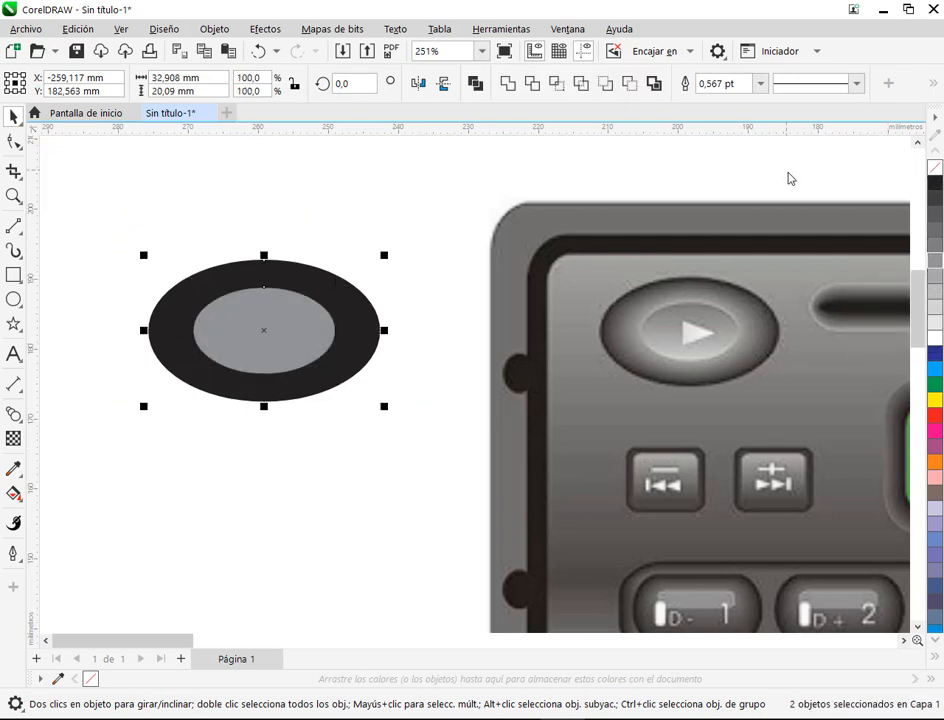
click(72, 362)
click(13, 414)
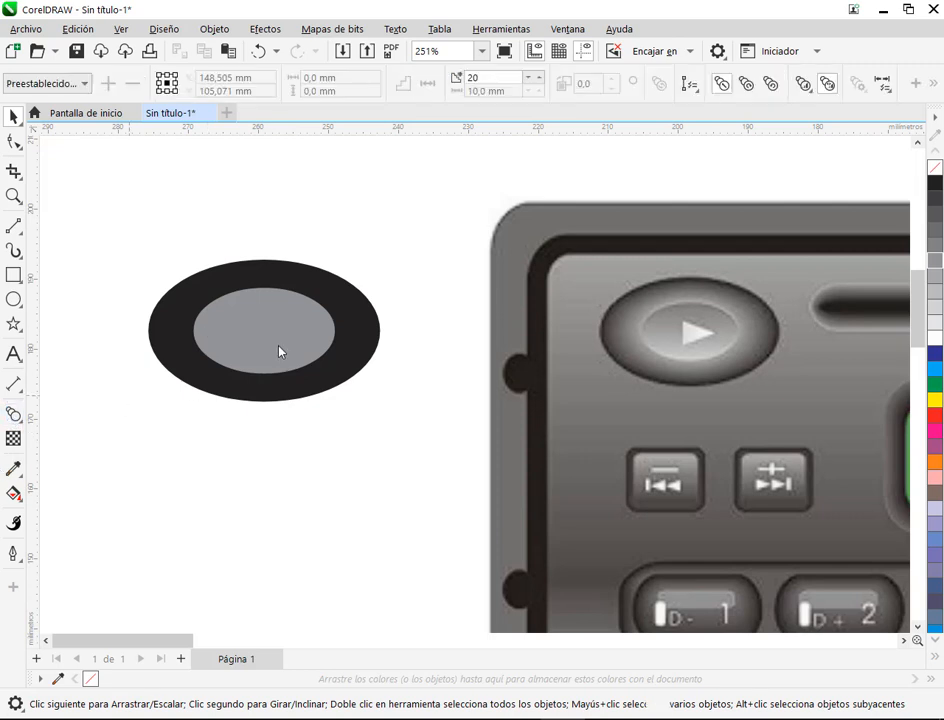
click(281, 349)
drag(359, 341, 360, 333)
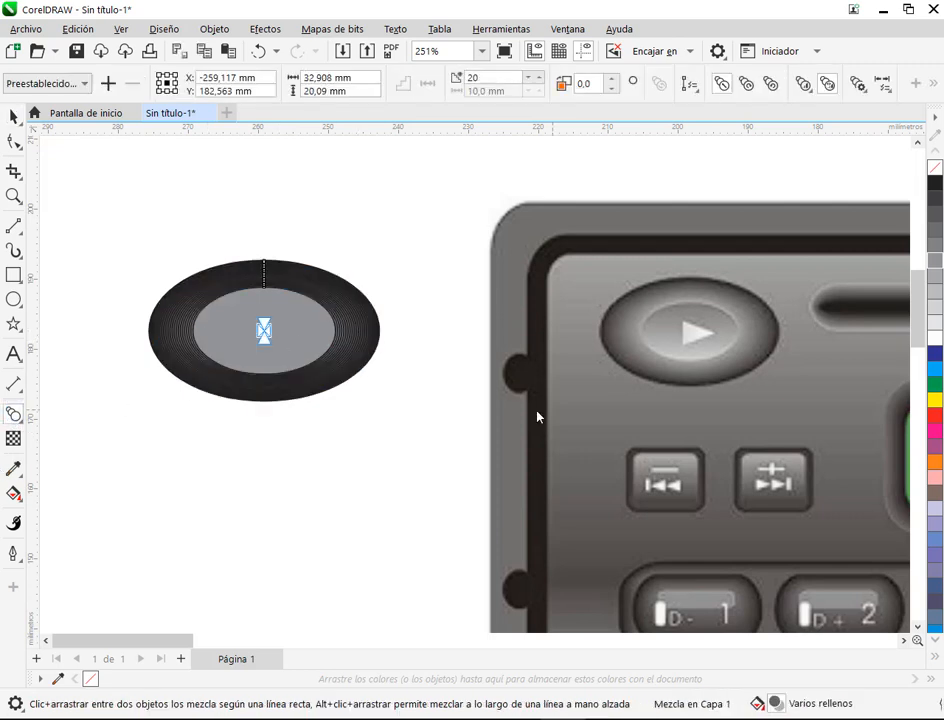
click(13, 116)
click(128, 188)
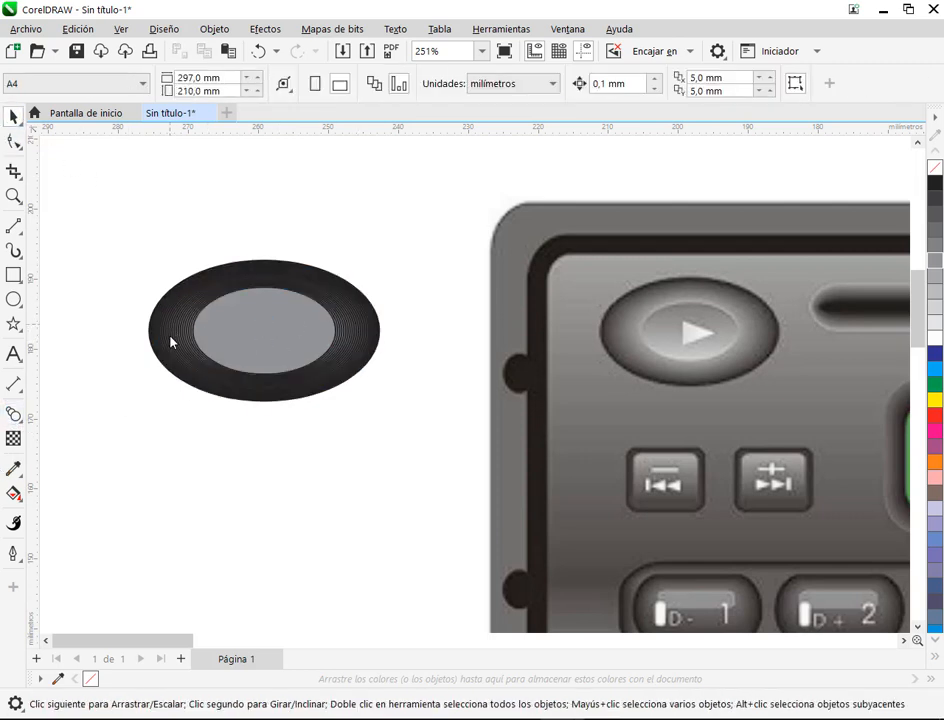
Step: Remove the outline from the whole ellipse blend
drag(112, 230, 411, 428)
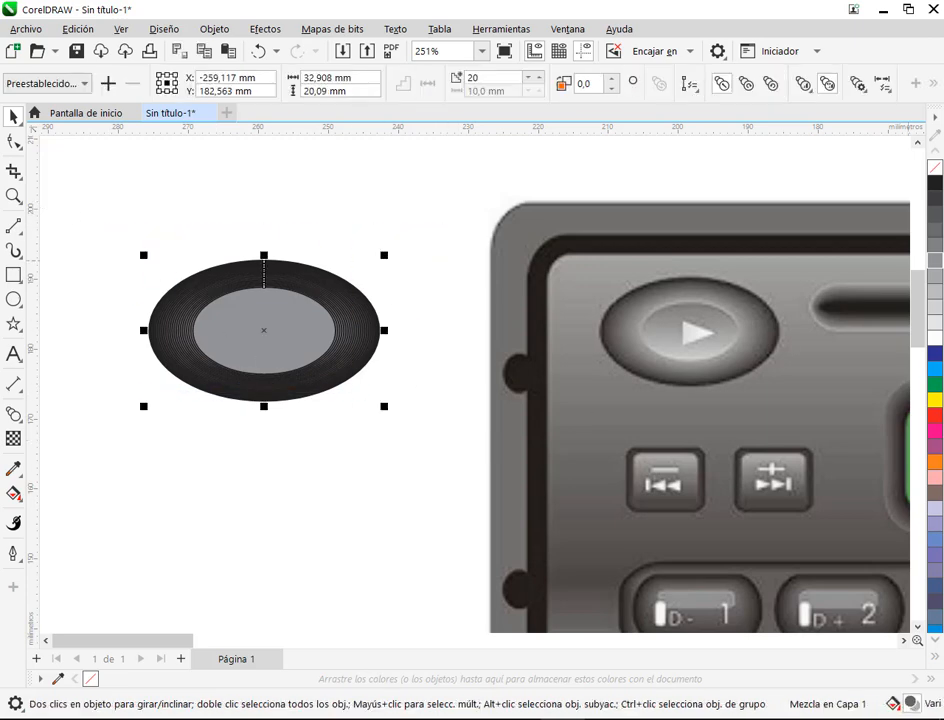
right_click(935, 176)
click(412, 170)
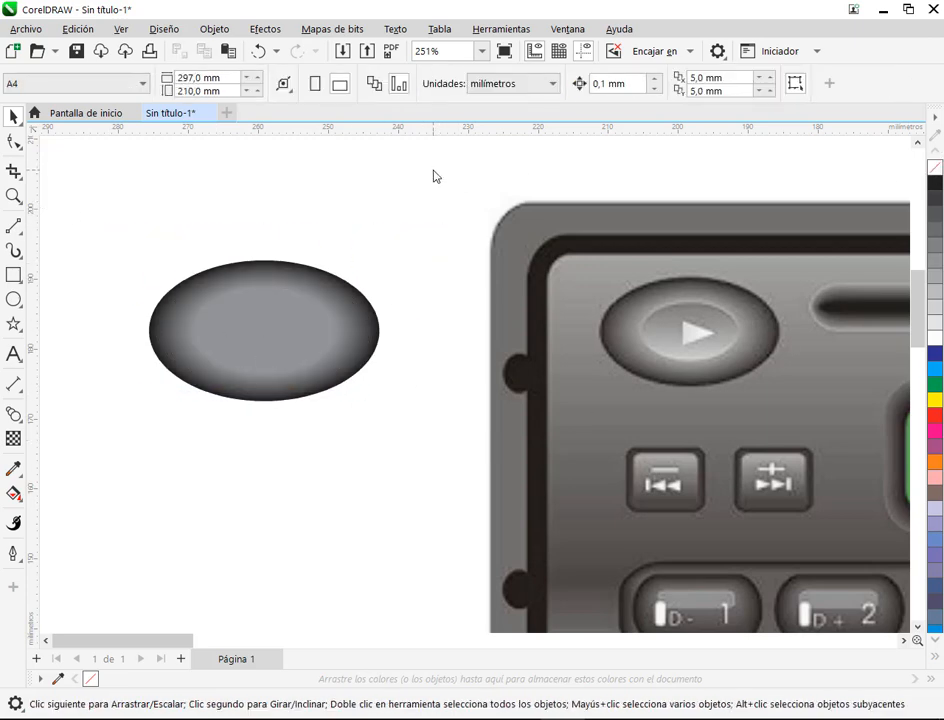
Step: Widen the blend's inner ellipse symmetrically to about 22.2 mm, keeping its height
click(307, 330)
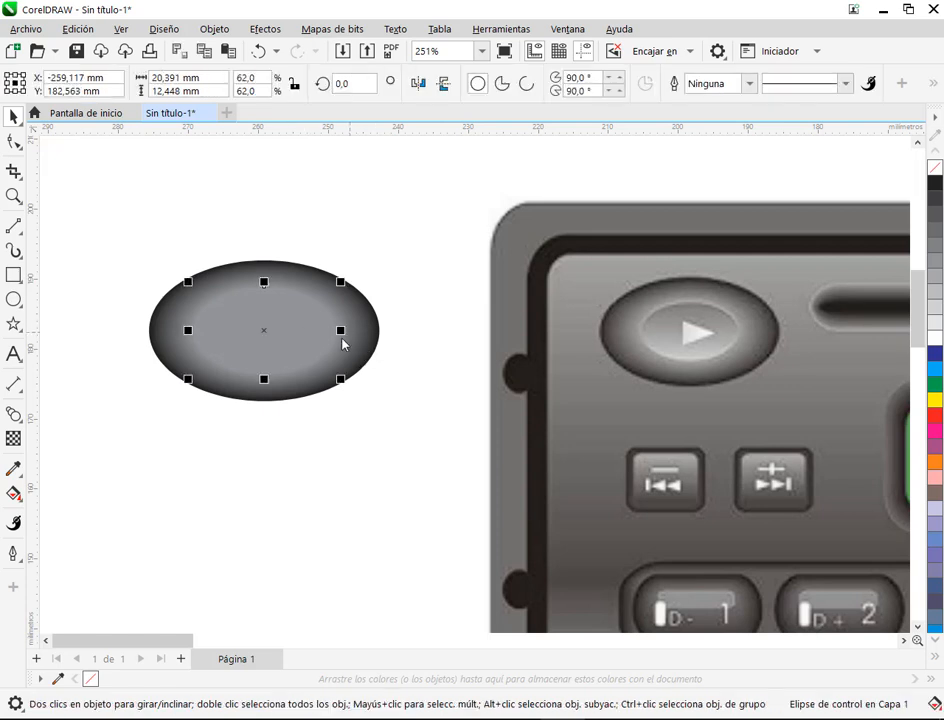
drag(343, 333, 348, 337)
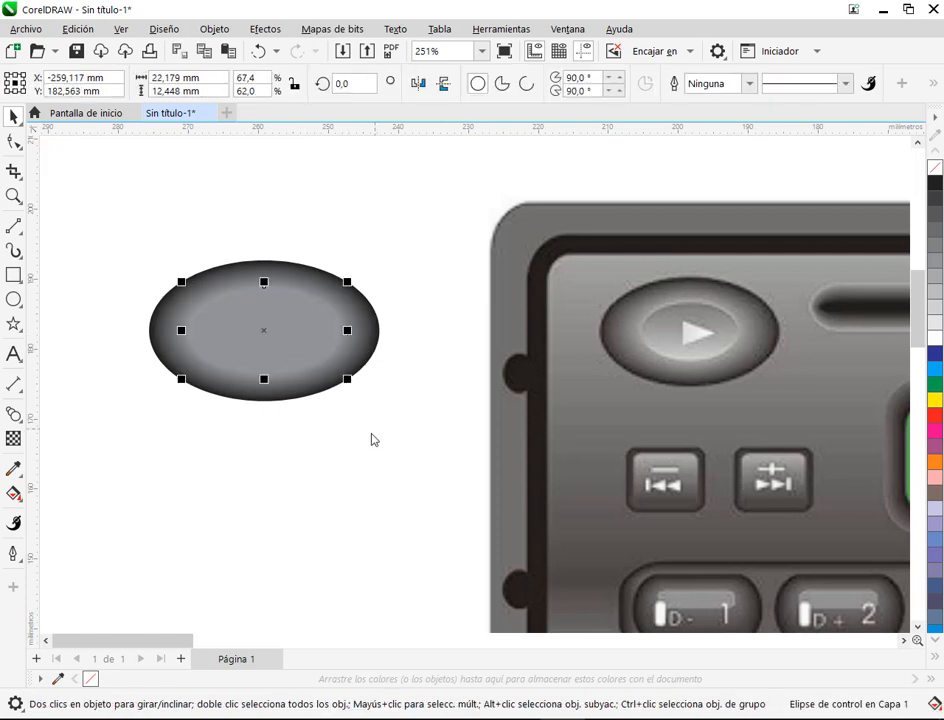
click(313, 402)
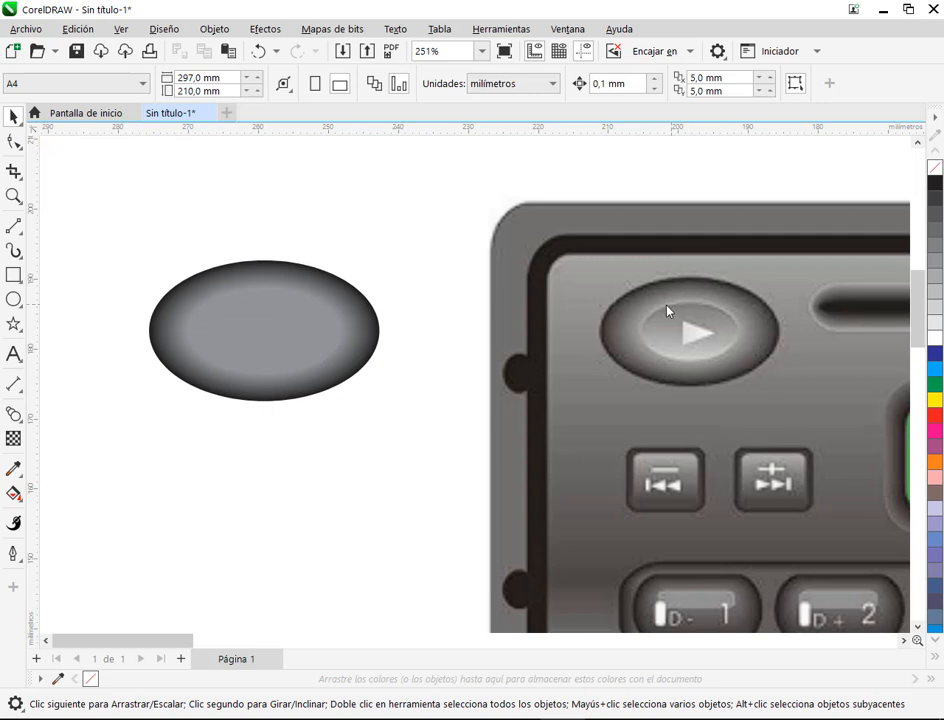
Step: Duplicate the blend's inner ellipse, fill the copy with light grey and centre it back on the button
click(294, 340)
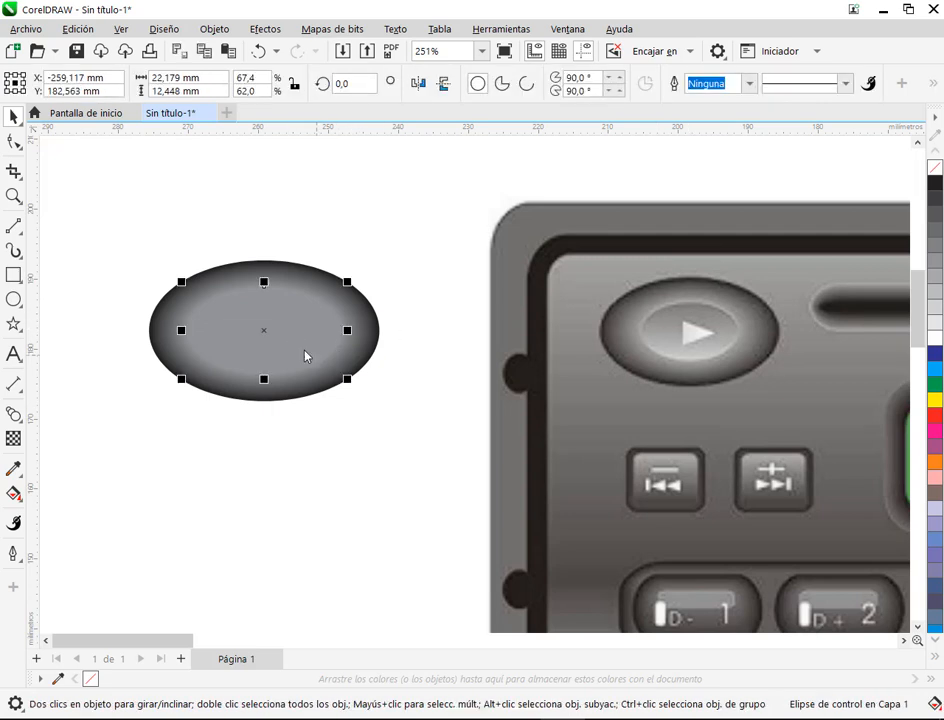
drag(306, 358, 366, 449)
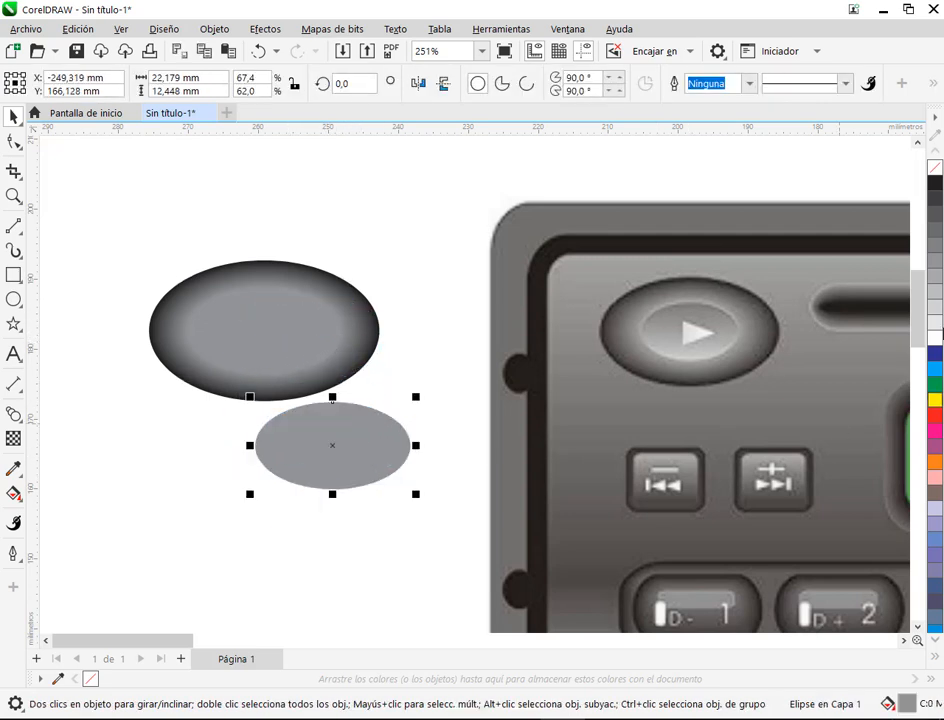
click(936, 306)
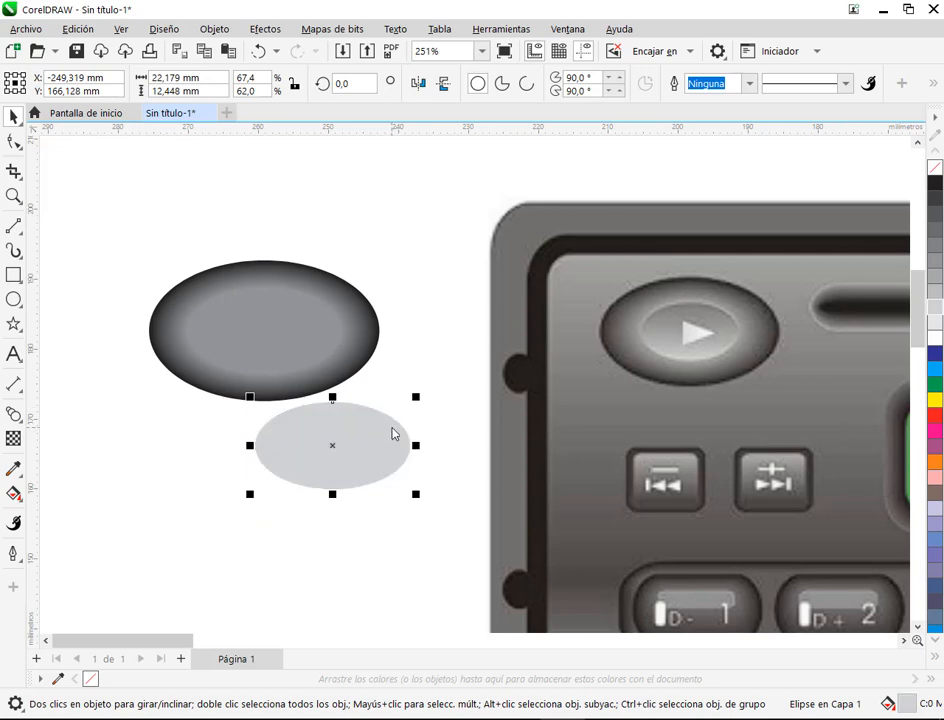
drag(333, 445, 267, 330)
scroll(280, 327, up, 2)
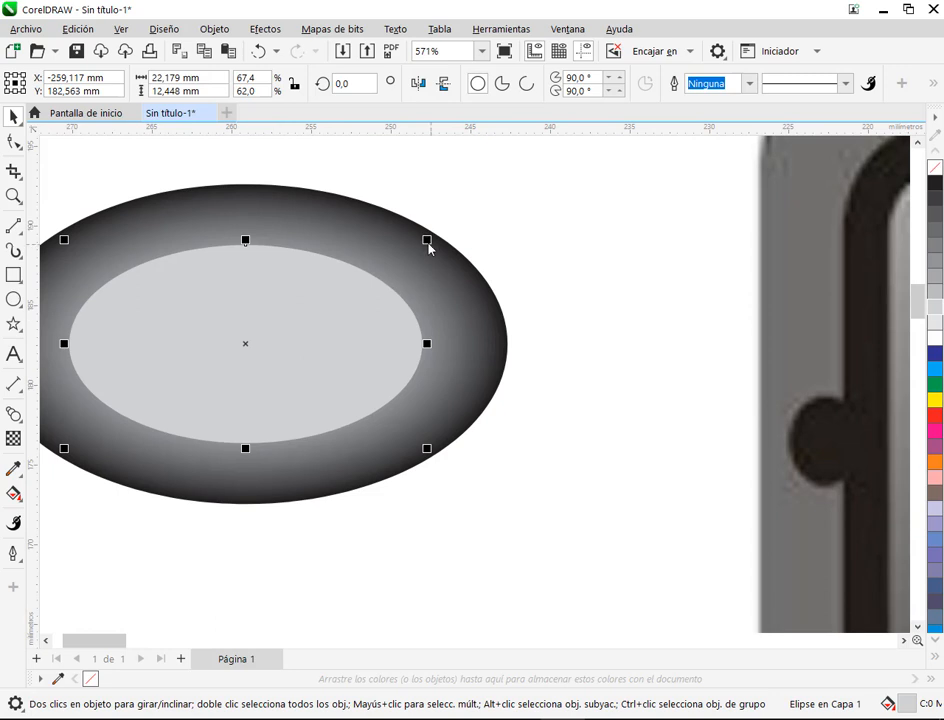
drag(428, 242, 428, 242)
click(575, 280)
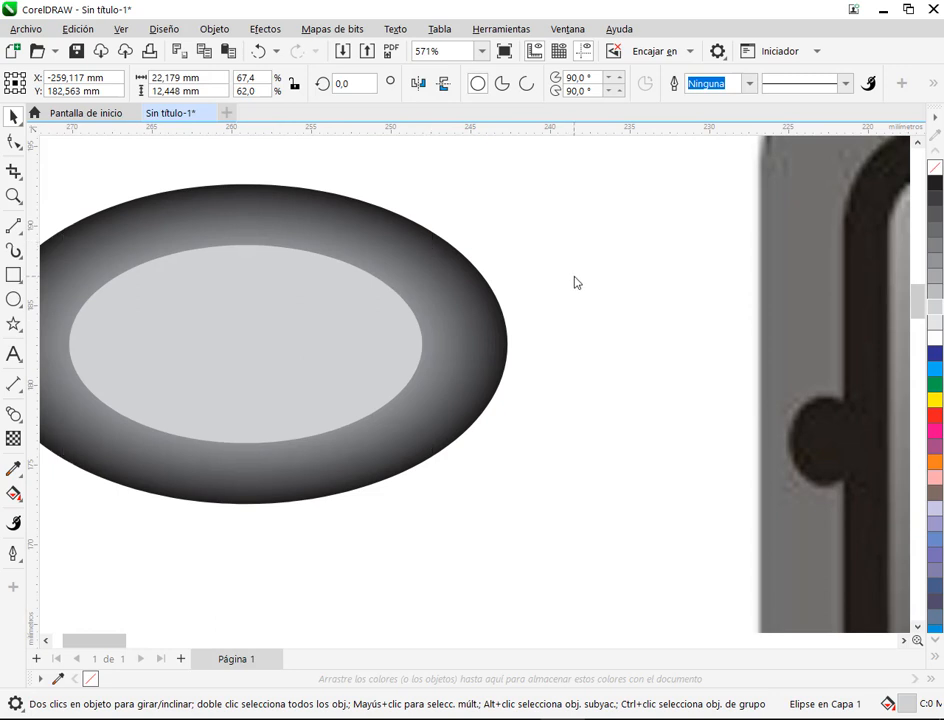
scroll(360, 337, down, 2)
drag(507, 372, 481, 374)
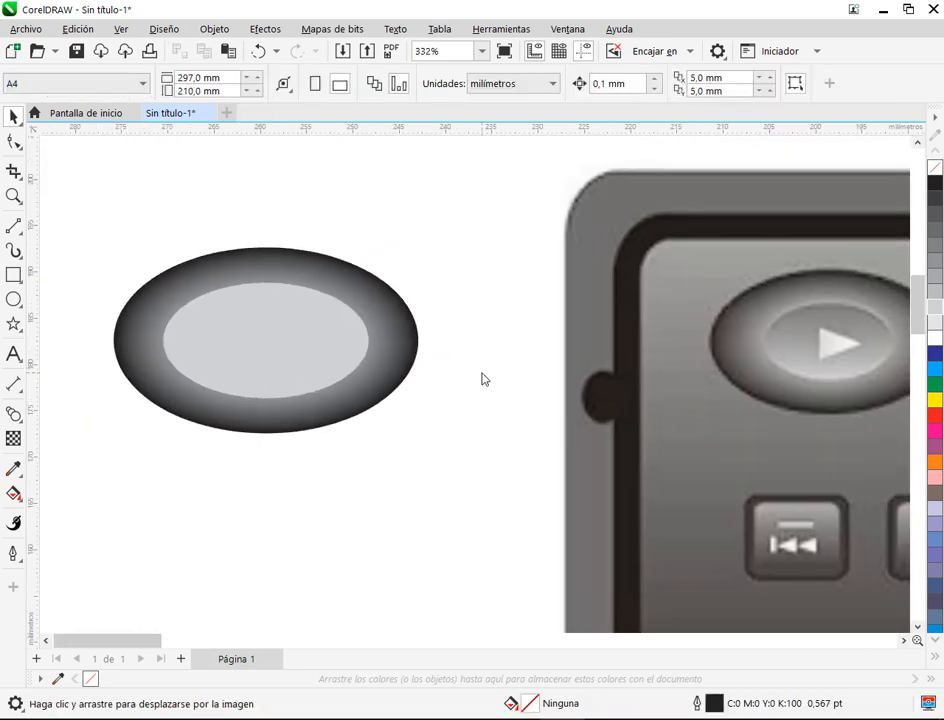
Step: Add a concentric copy of the light grey ellipse scaled to about 21.3 by 11.9 mm, filled with a paler grey
click(265, 336)
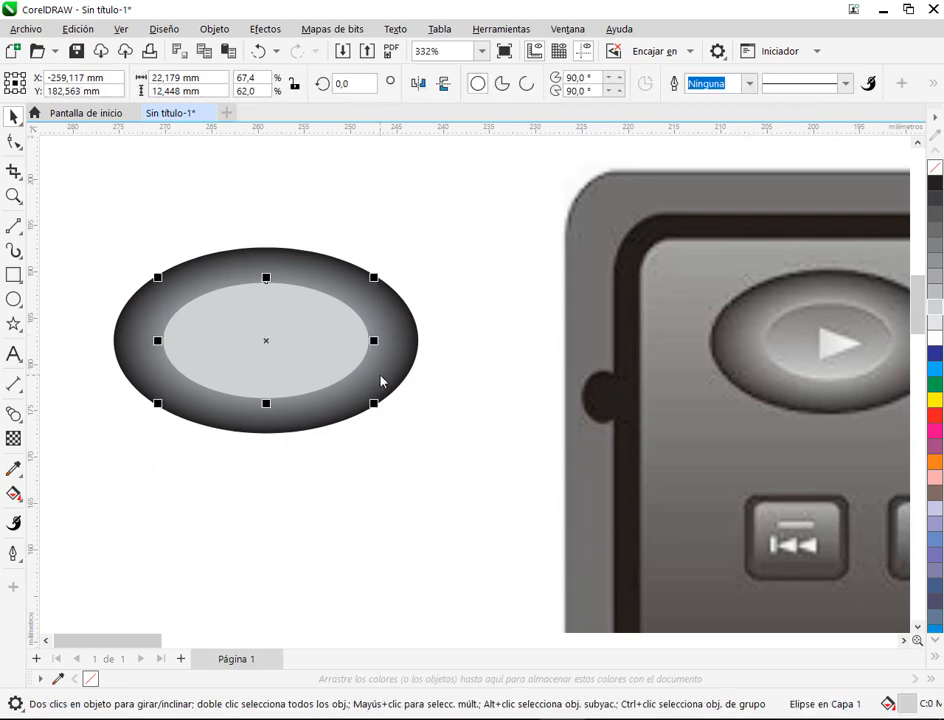
key(Escape)
click(373, 282)
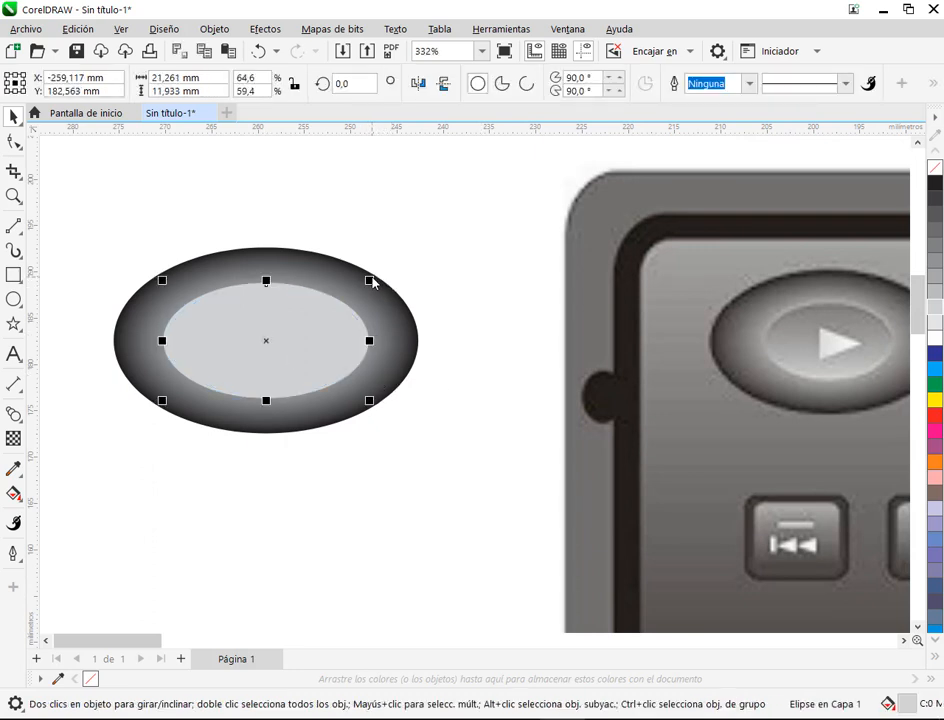
click(934, 322)
click(457, 411)
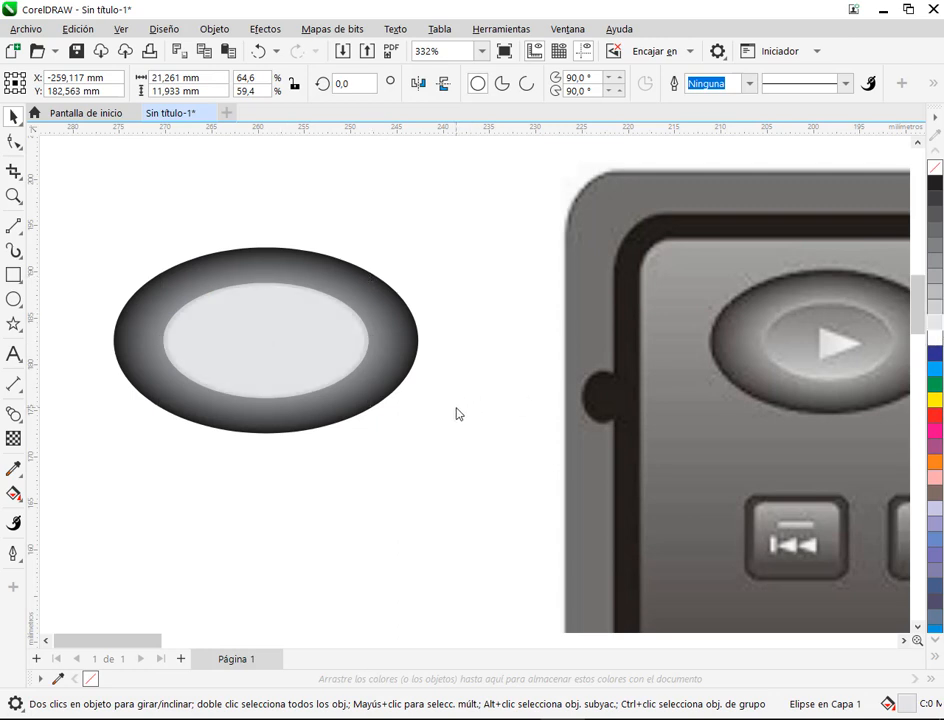
Step: Move the palest ellipse outside the button to its upper right, and select the light grey ellipse left inside
scroll(365, 335, up, 4)
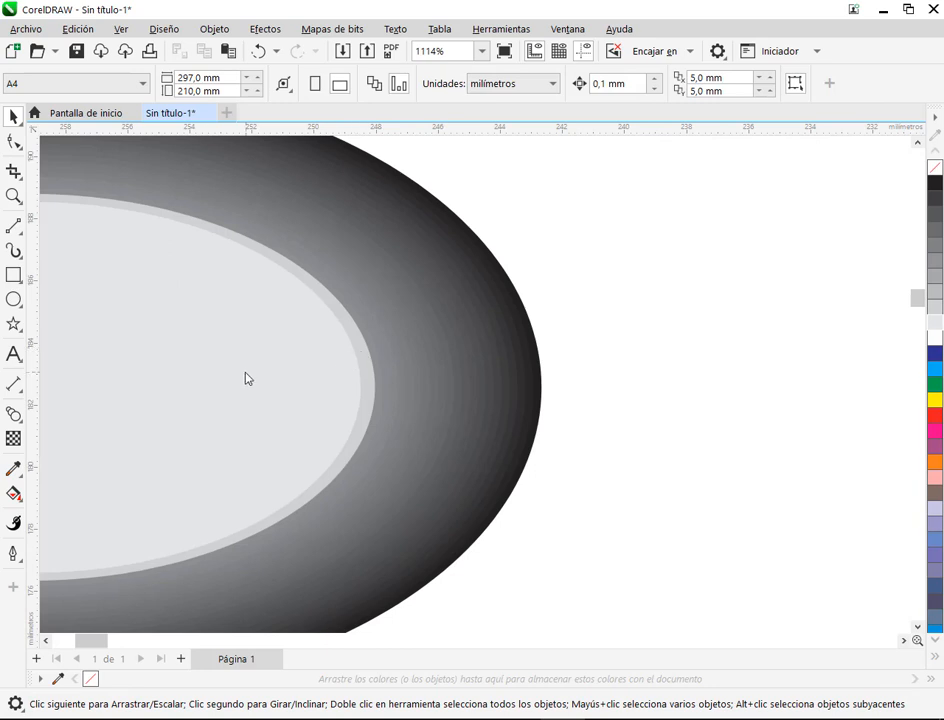
drag(247, 378, 684, 506)
scroll(590, 456, down, 2)
drag(558, 463, 757, 262)
click(356, 380)
scroll(474, 326, up, 2)
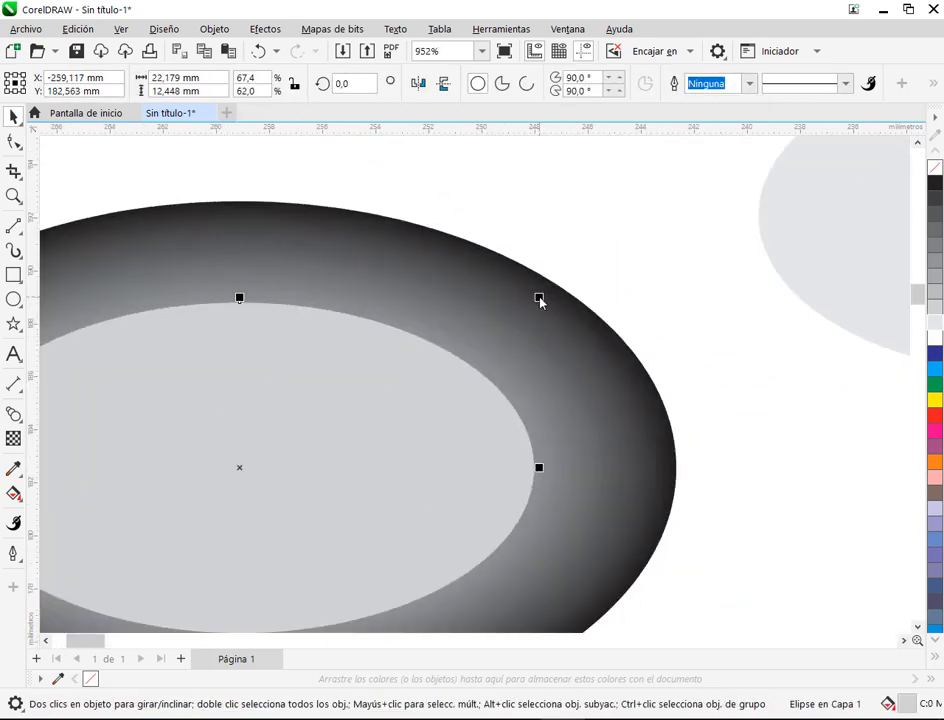
Step: Shrink the light inner ellipse about its centre to about 21.4 × 12 mm and blend it with the 50% black ellipse beneath it
mouse_move(540, 298)
mouse_down()
mouse_move(523, 308)
mouse_move(529, 302)
mouse_up()
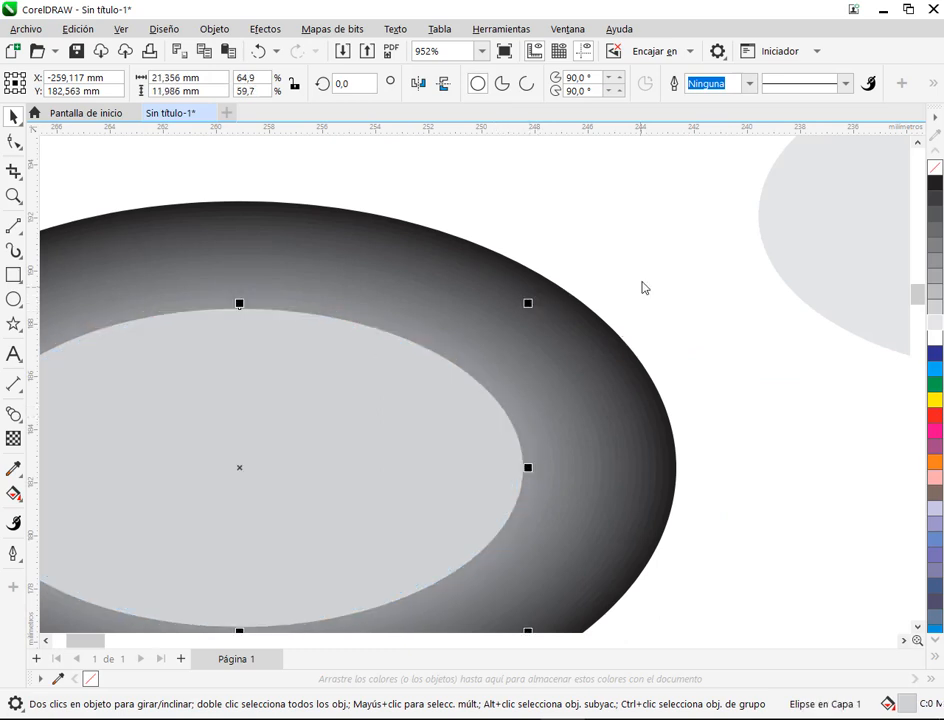
click(643, 283)
click(471, 378)
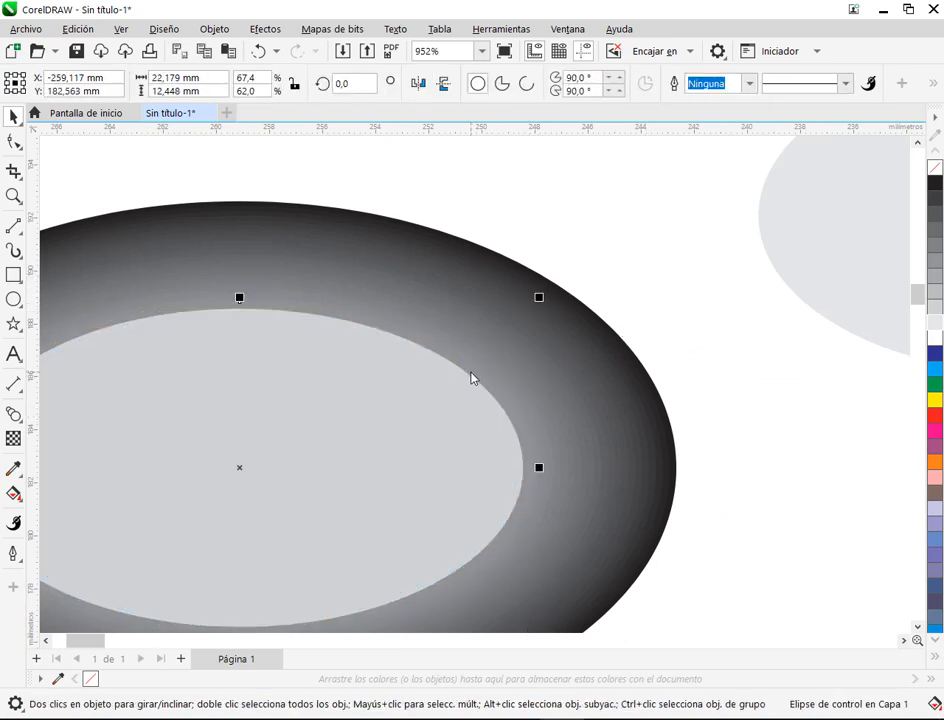
click(13, 414)
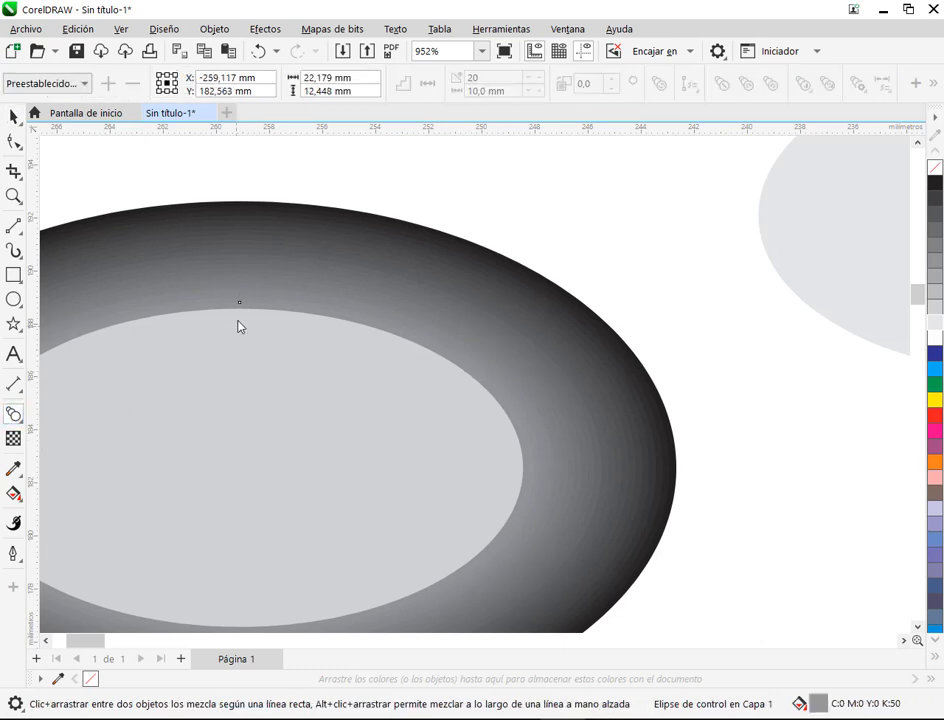
drag(243, 322, 239, 467)
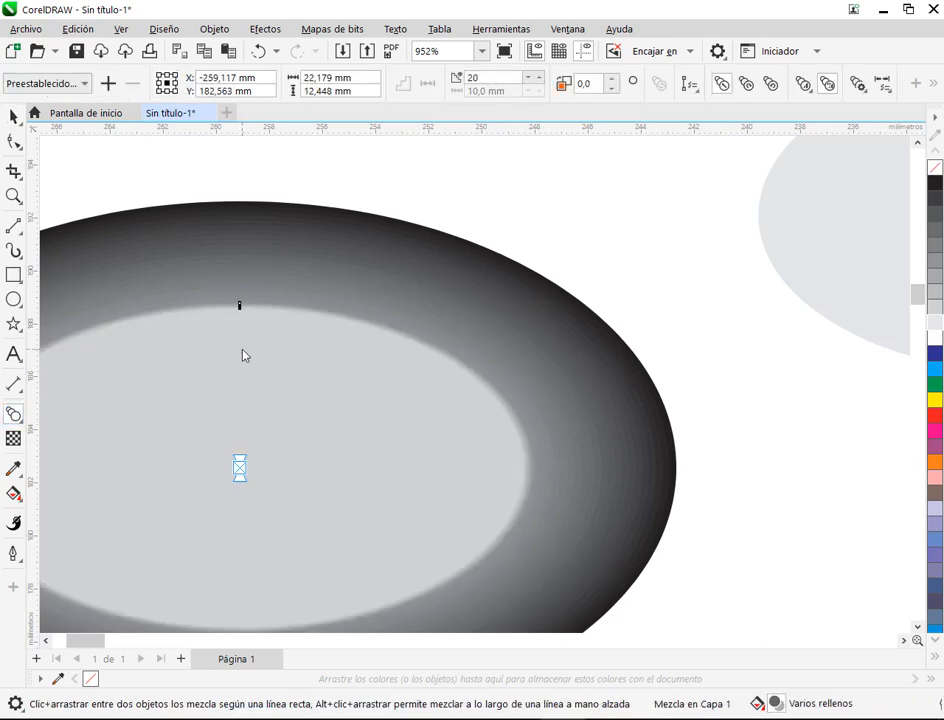
key(space)
scroll(500, 410, up, 5)
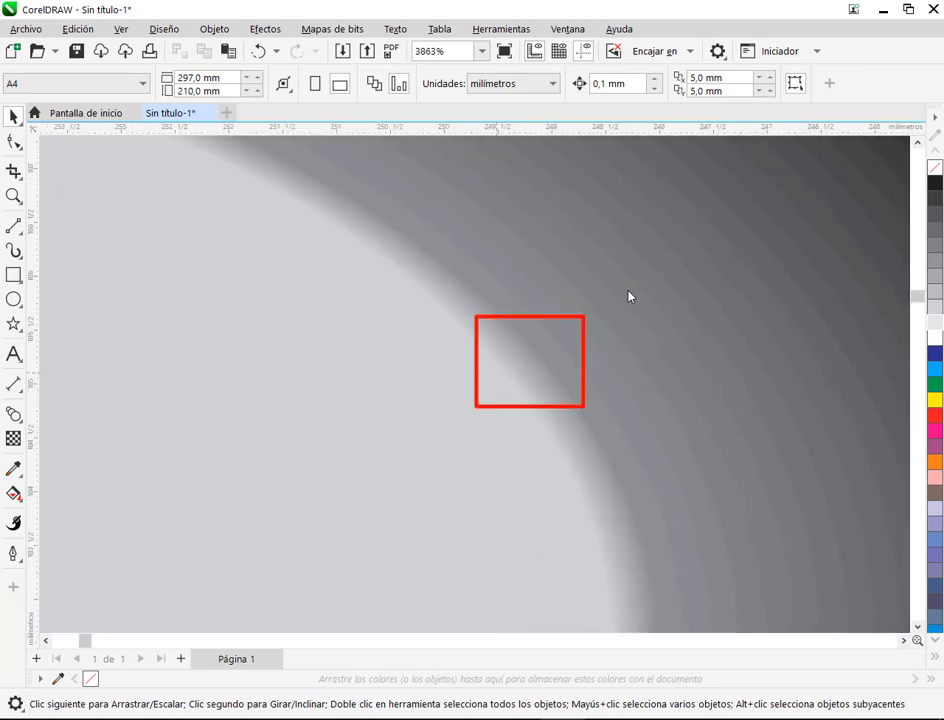
click(265, 29)
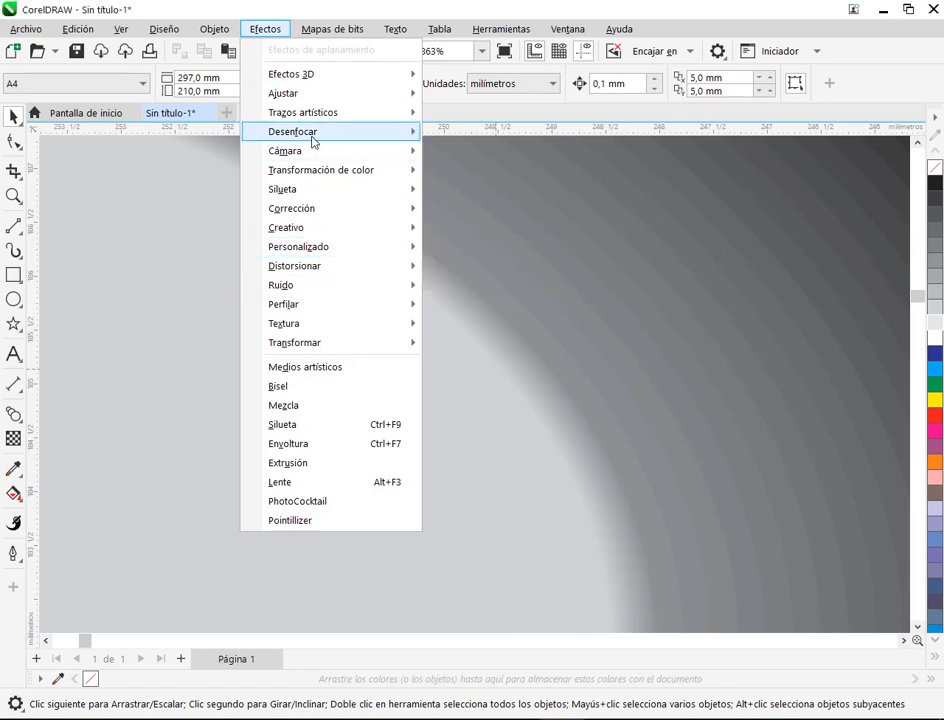
mouse_move(298, 134)
click(622, 4)
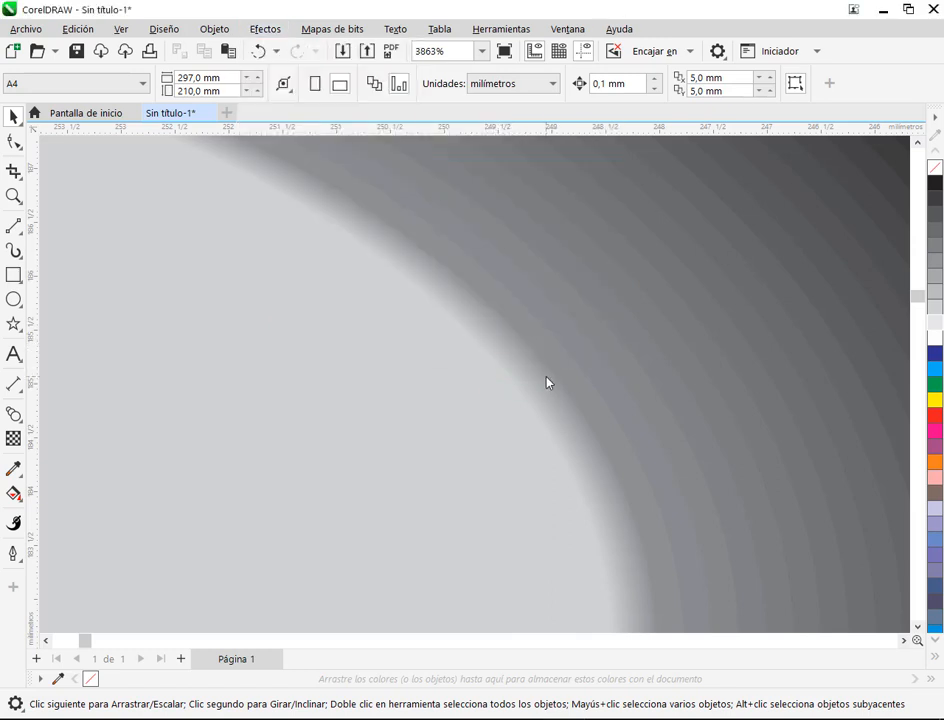
Step: Move the separate pale grey ellipse onto the centre of the button, covering the blended inner ellipse
scroll(535, 388, down, 4)
scroll(535, 388, down, 3)
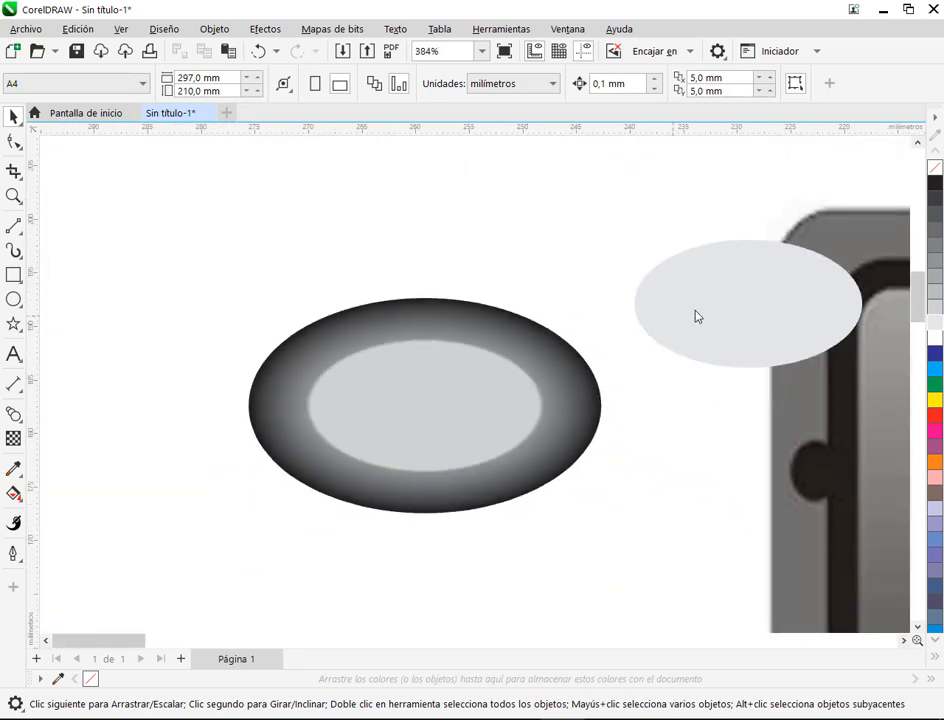
click(762, 308)
drag(748, 303, 425, 405)
click(653, 491)
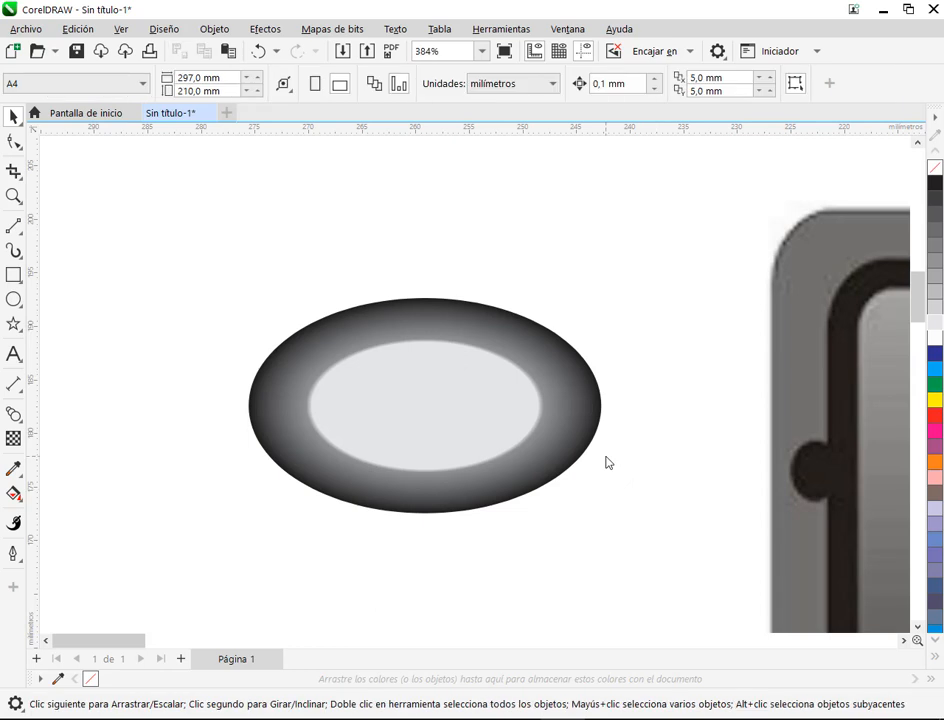
Step: Fill the pale ellipse at the centre of the button with 50% black
scroll(608, 457, down, 1)
drag(608, 457, 390, 405)
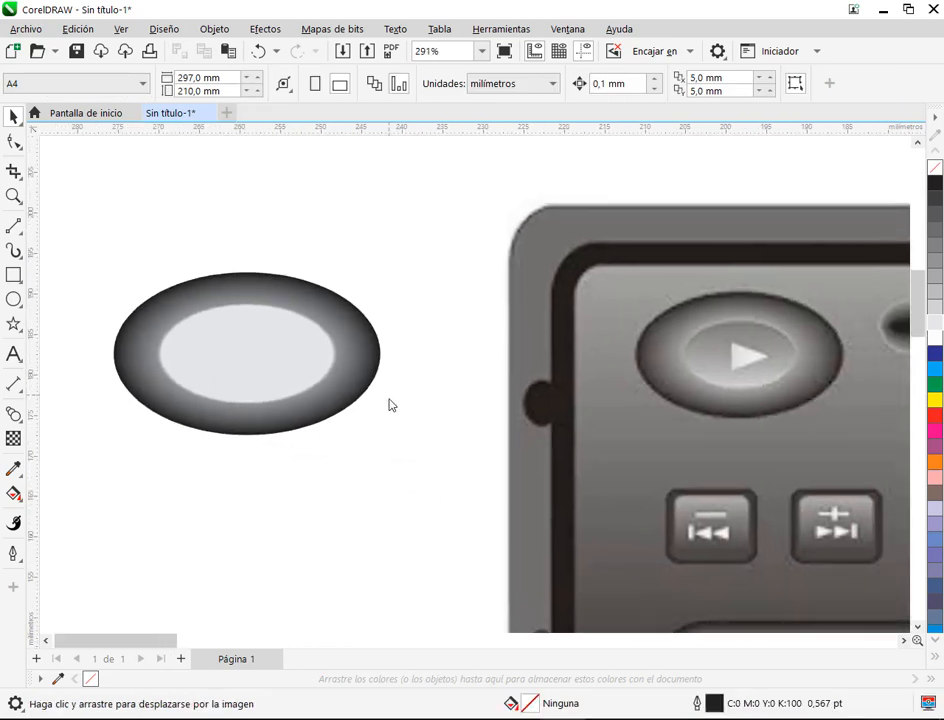
scroll(298, 362, up, 5)
click(305, 359)
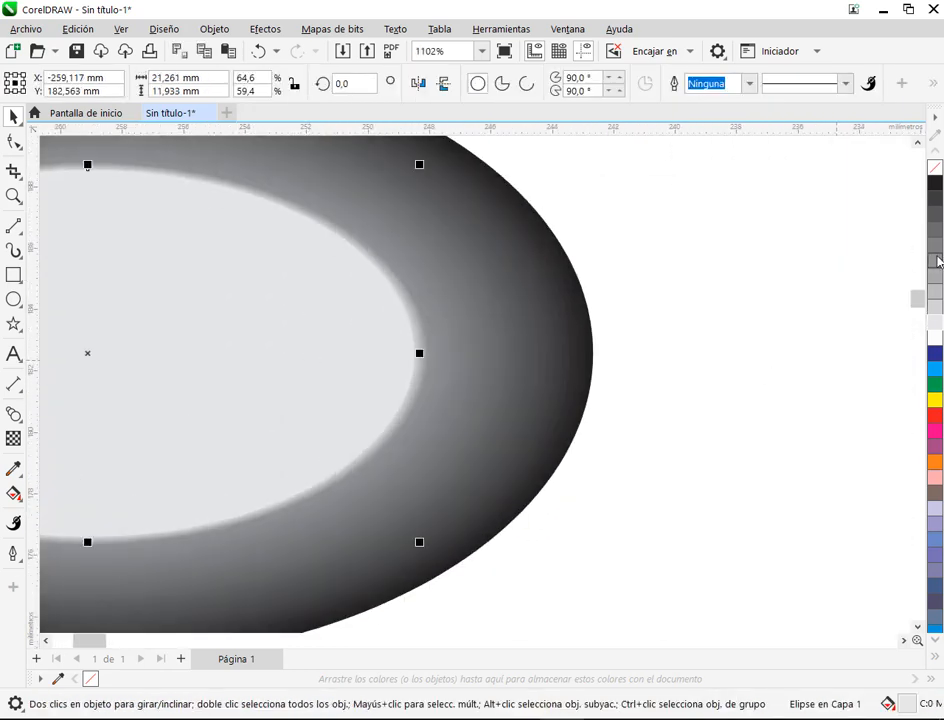
click(938, 262)
click(649, 341)
Step: Give the button's central ellipse a linear gradient fill running vertically from its upper edge to its lower edge
scroll(552, 415, down, 4)
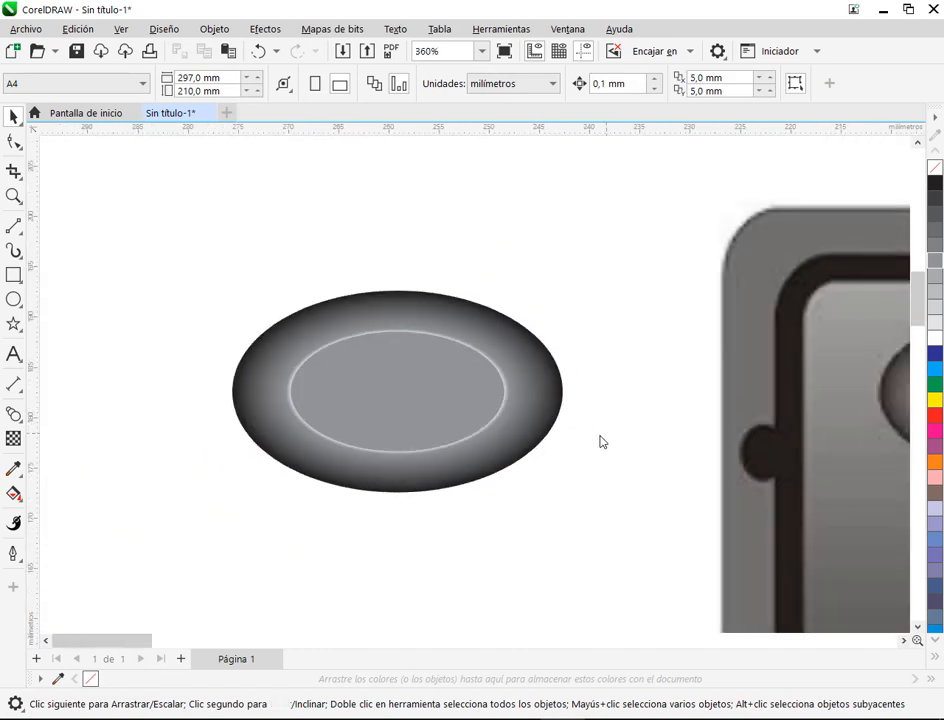
drag(601, 442, 421, 396)
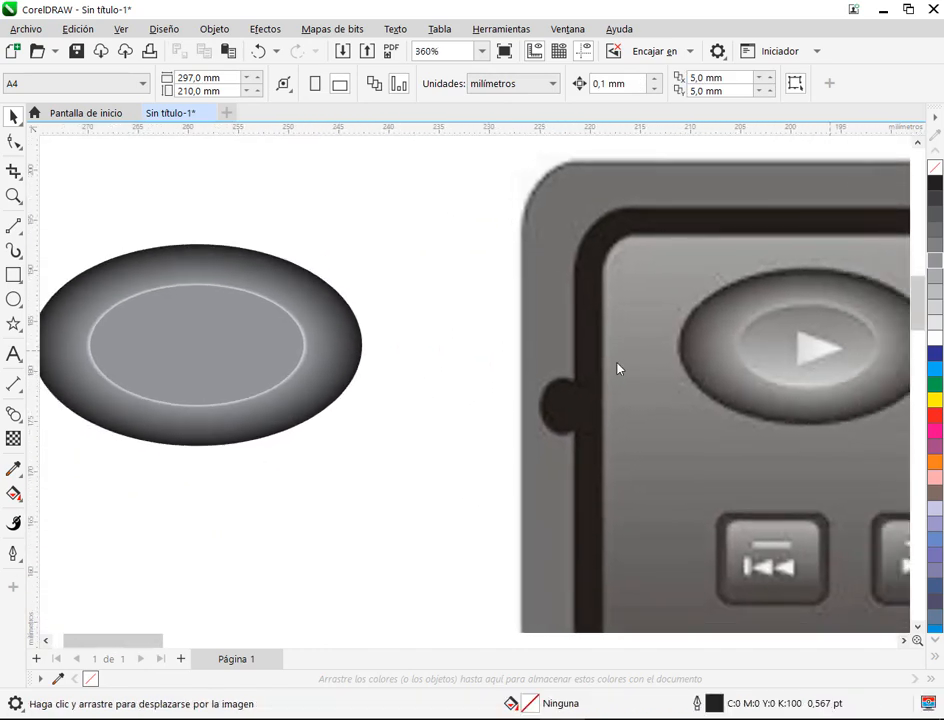
click(240, 344)
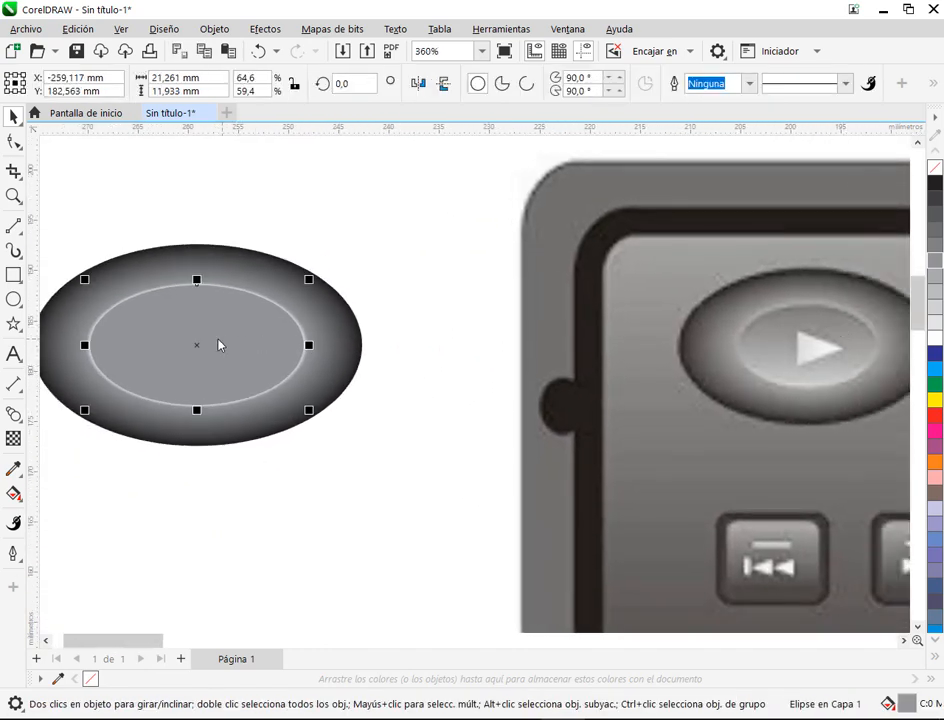
drag(220, 345, 289, 387)
key(ctrl+z)
click(13, 492)
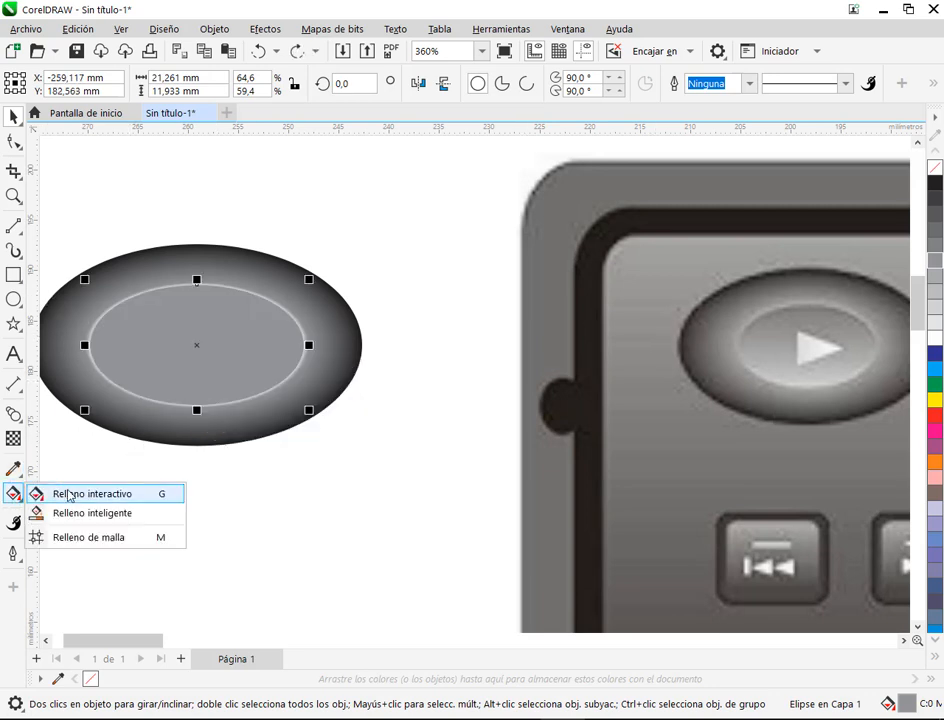
click(68, 494)
click(63, 83)
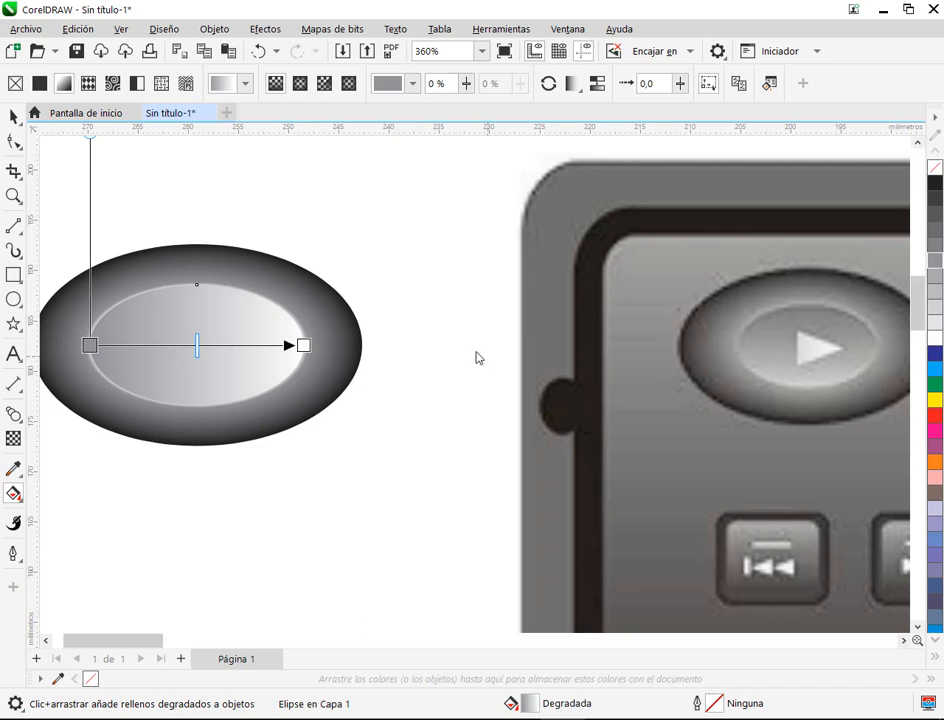
drag(89, 345, 197, 289)
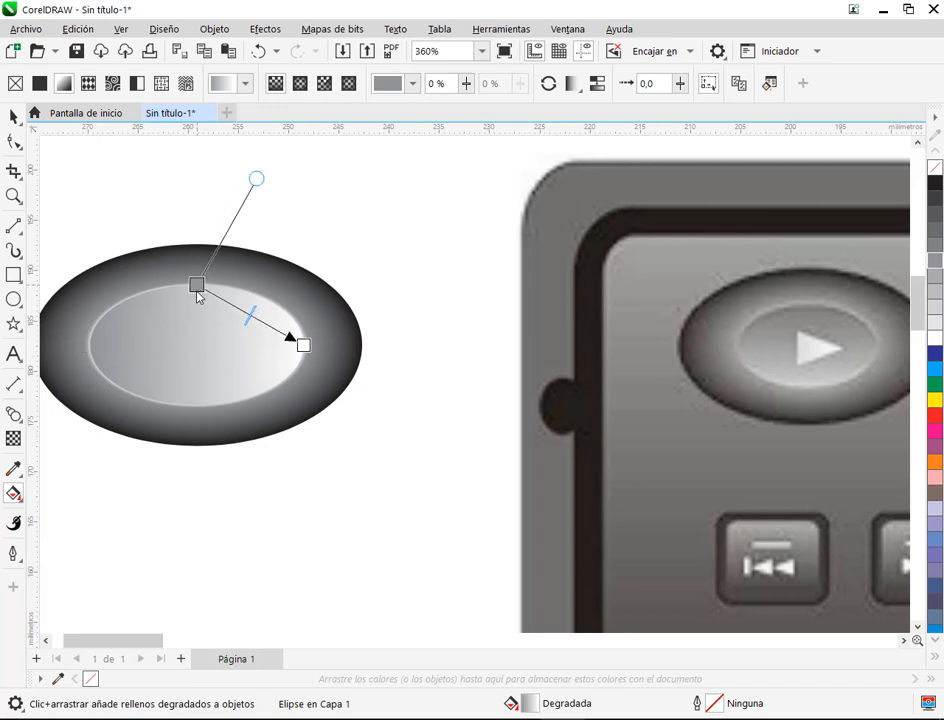
drag(303, 346, 197, 405)
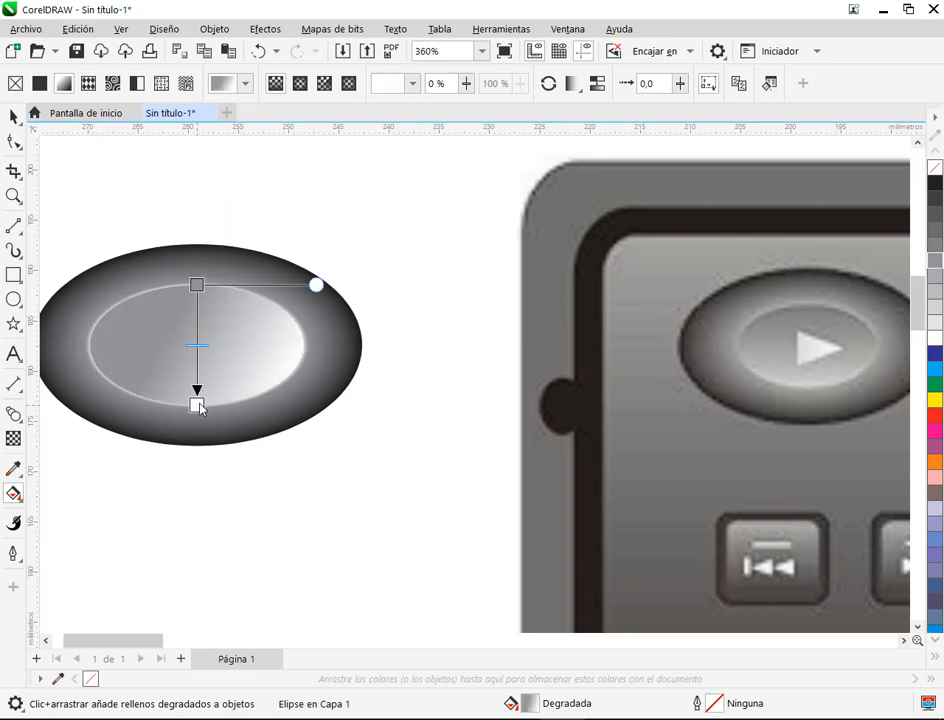
Step: Try 60% black for the gradient's upper colour and 20% black for its lower colour
click(936, 297)
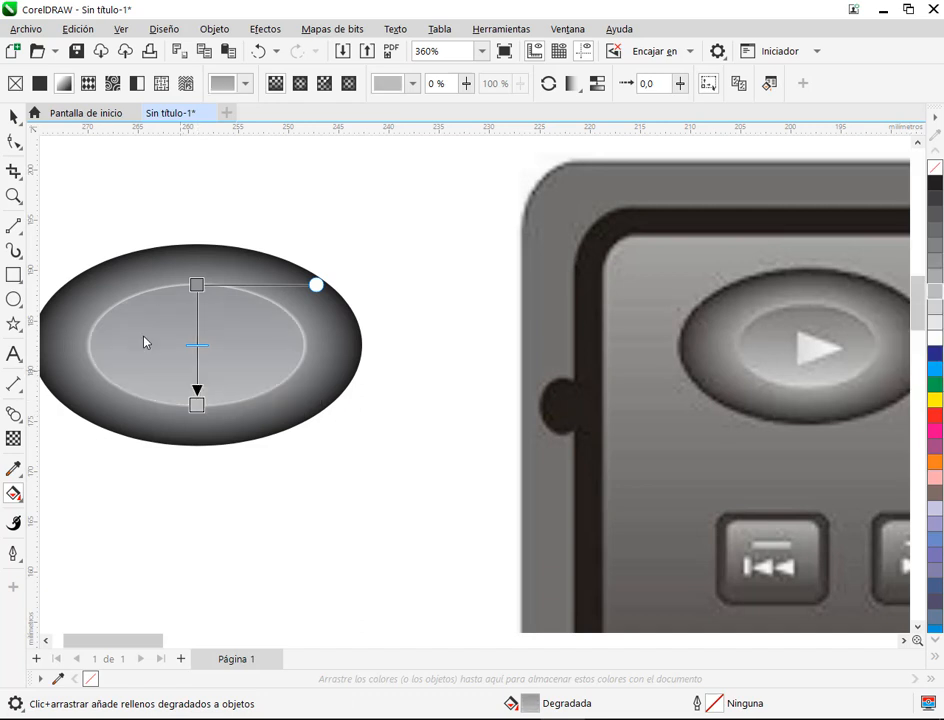
click(197, 286)
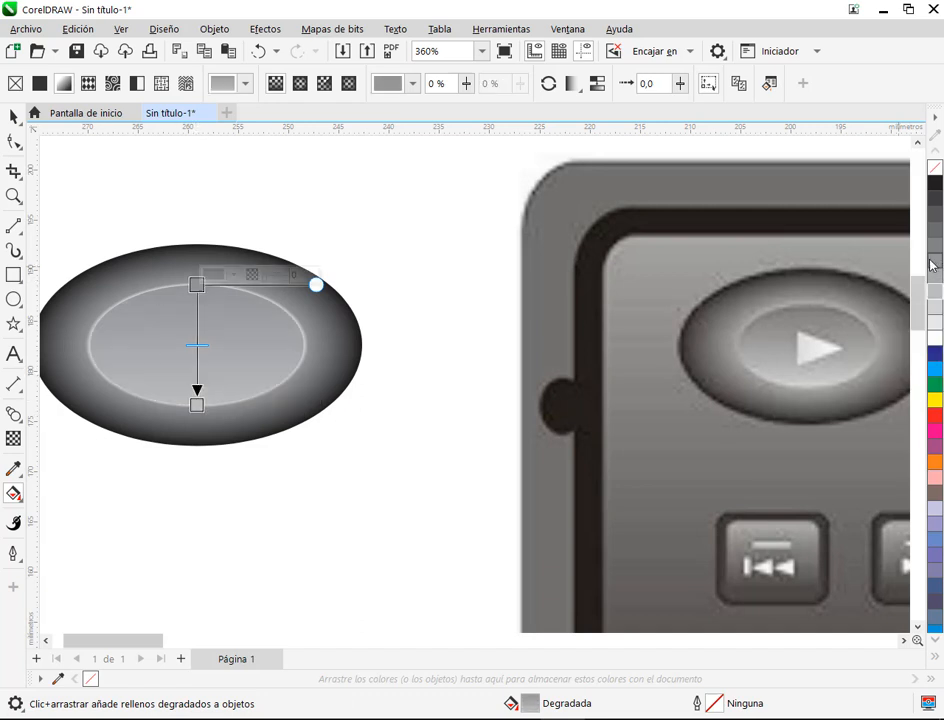
click(936, 246)
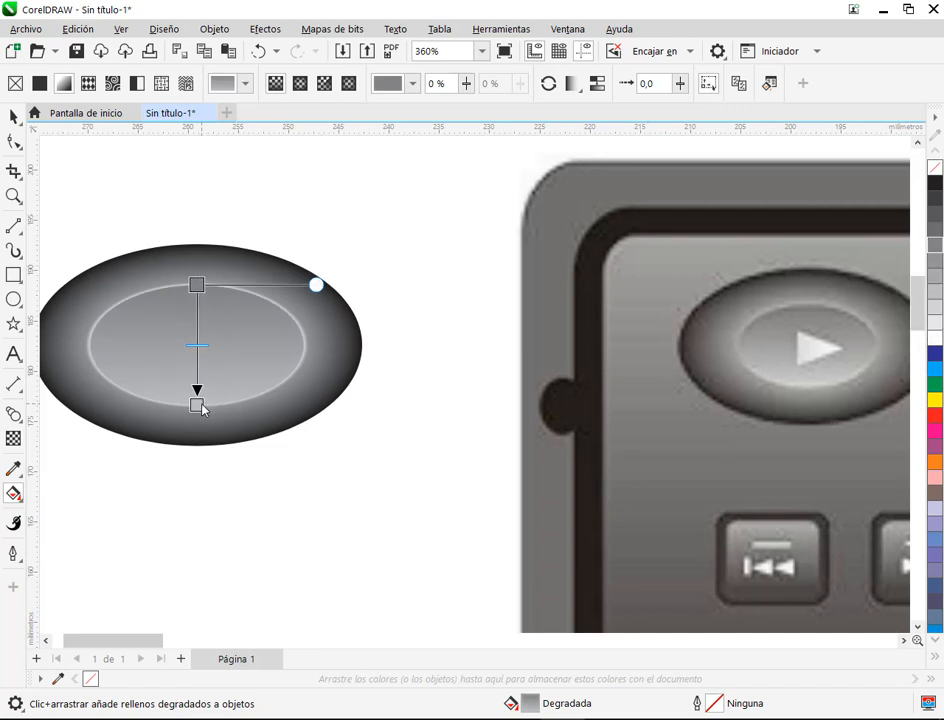
click(198, 405)
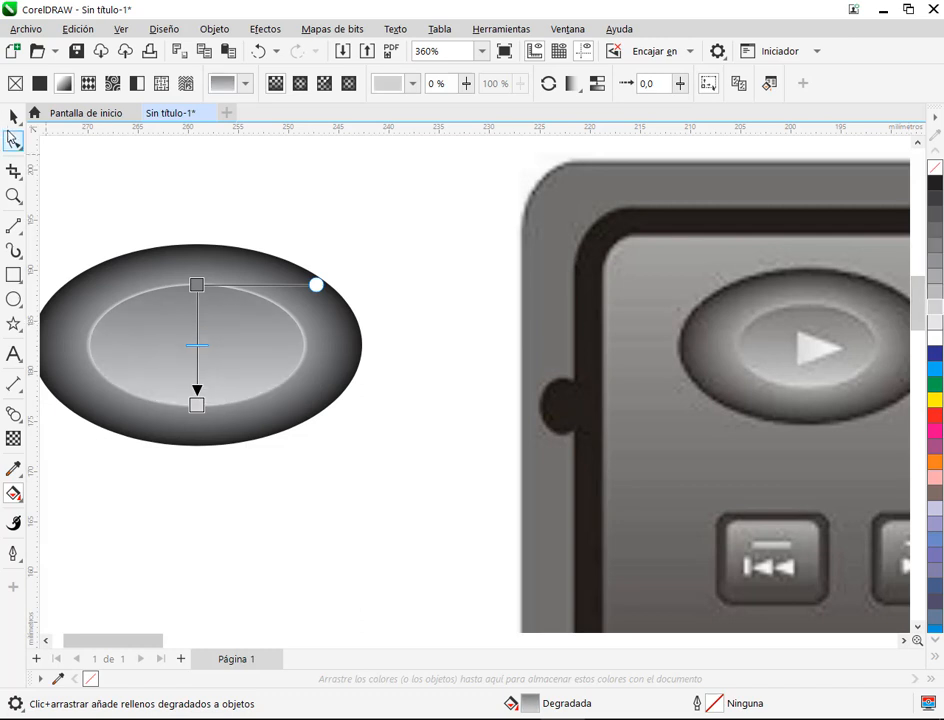
Step: Pull both gradient ends slightly inside the central ellipse and set the upper colour to 50% black and the lower to 30% black
drag(196, 408, 196, 388)
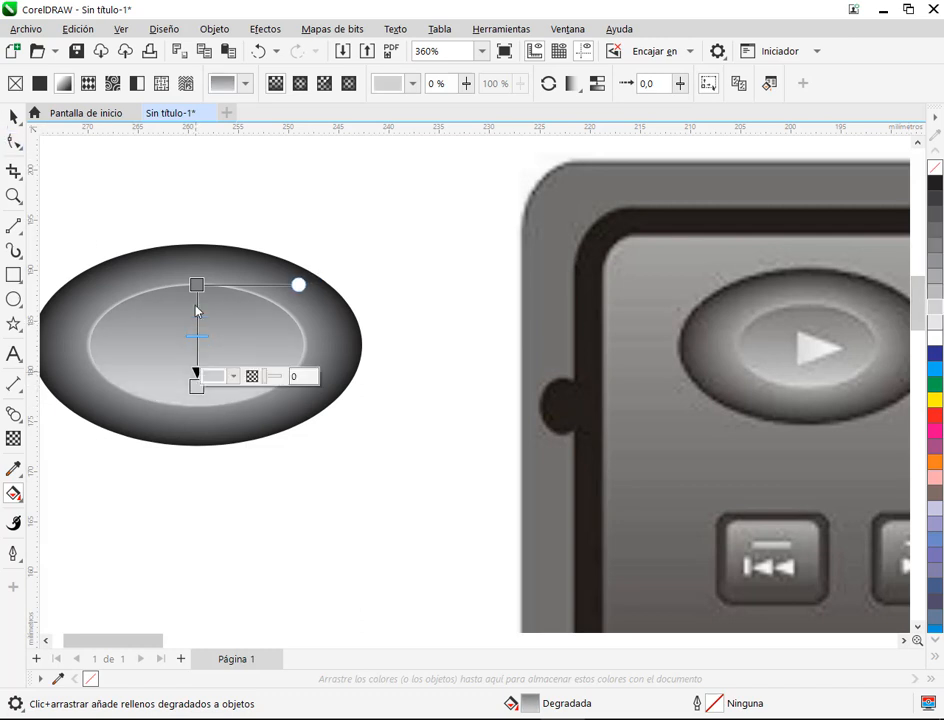
drag(196, 285, 200, 303)
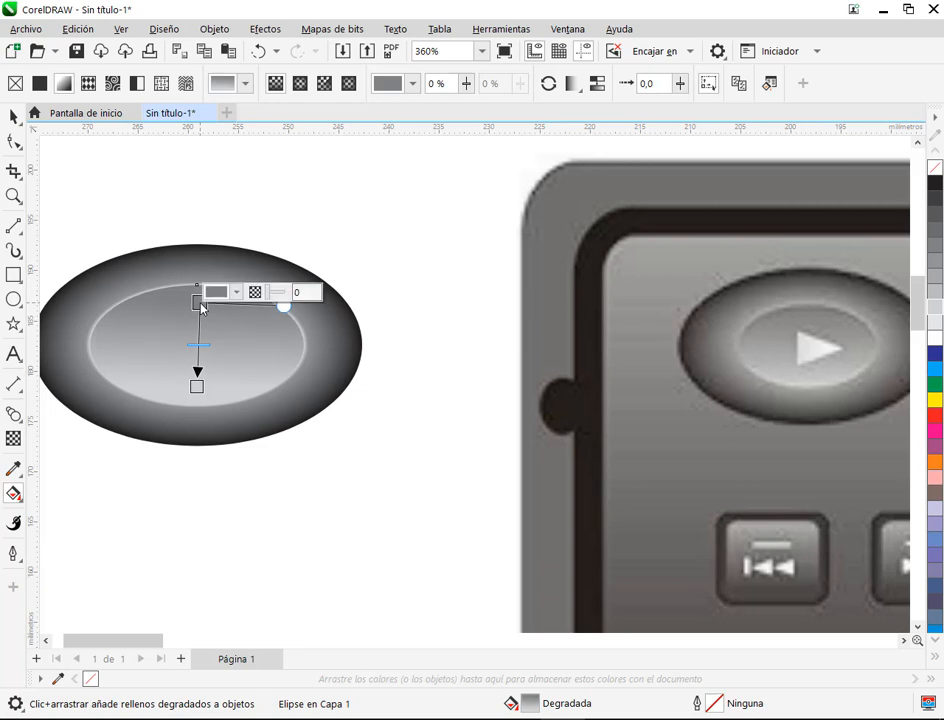
click(196, 386)
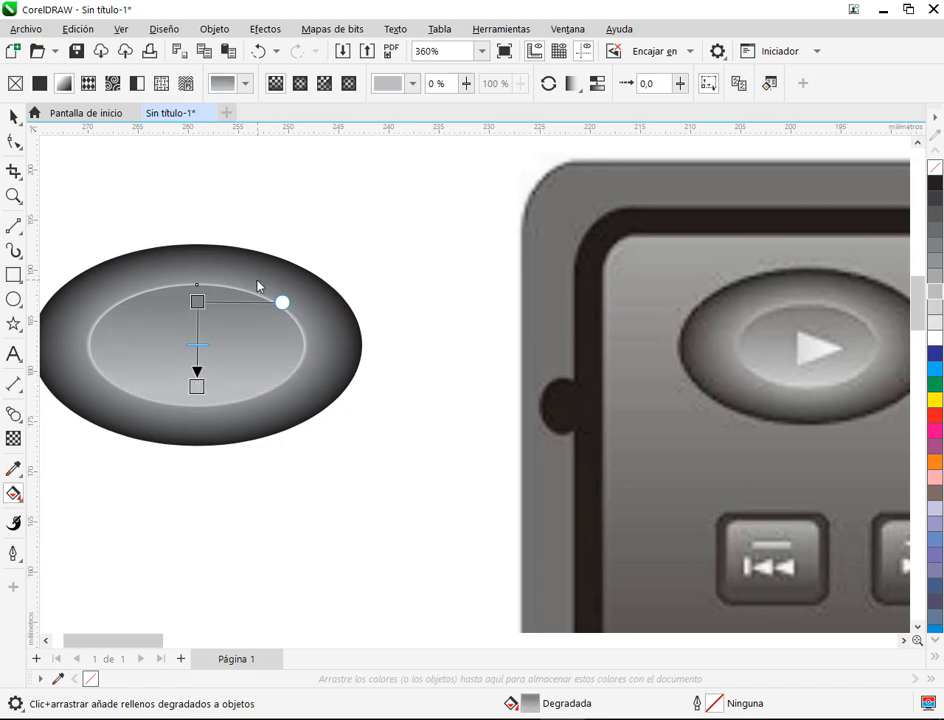
click(197, 302)
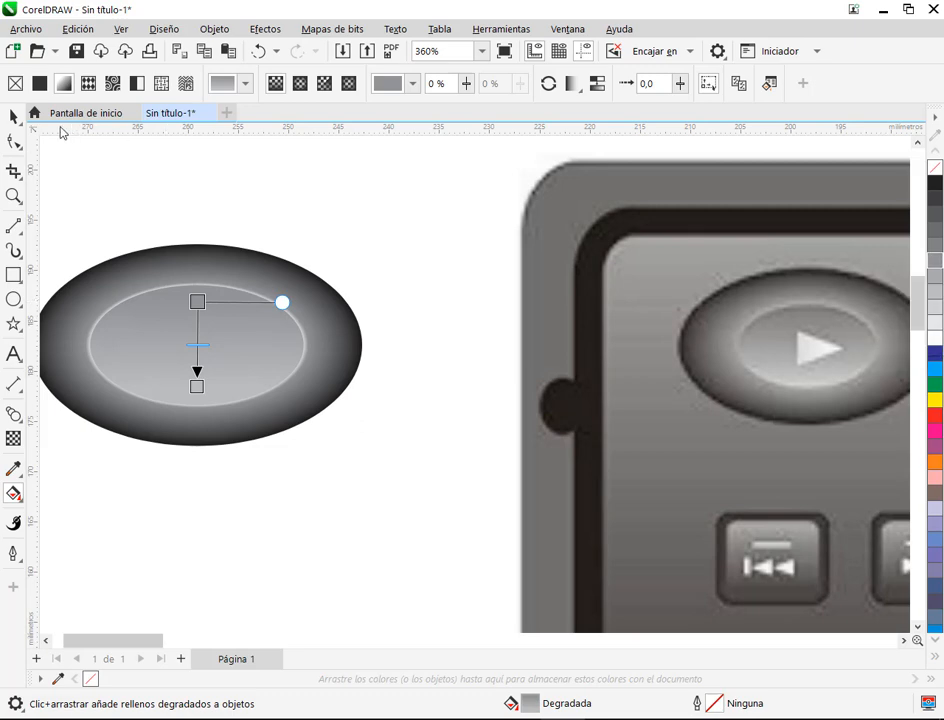
click(13, 116)
click(193, 173)
scroll(370, 310, down, 2)
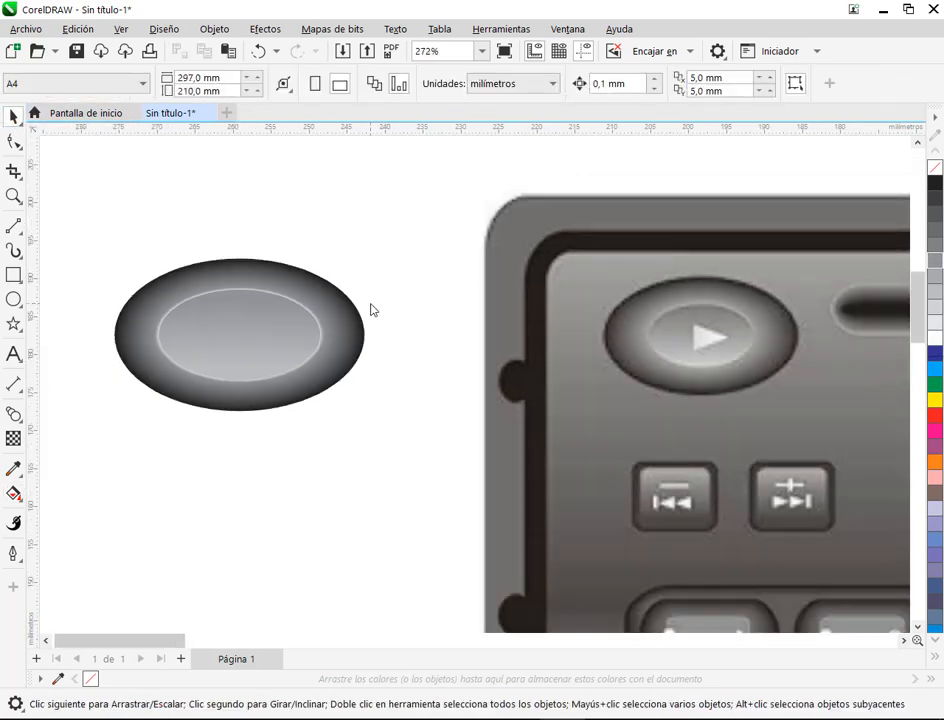
scroll(249, 333, up, 3)
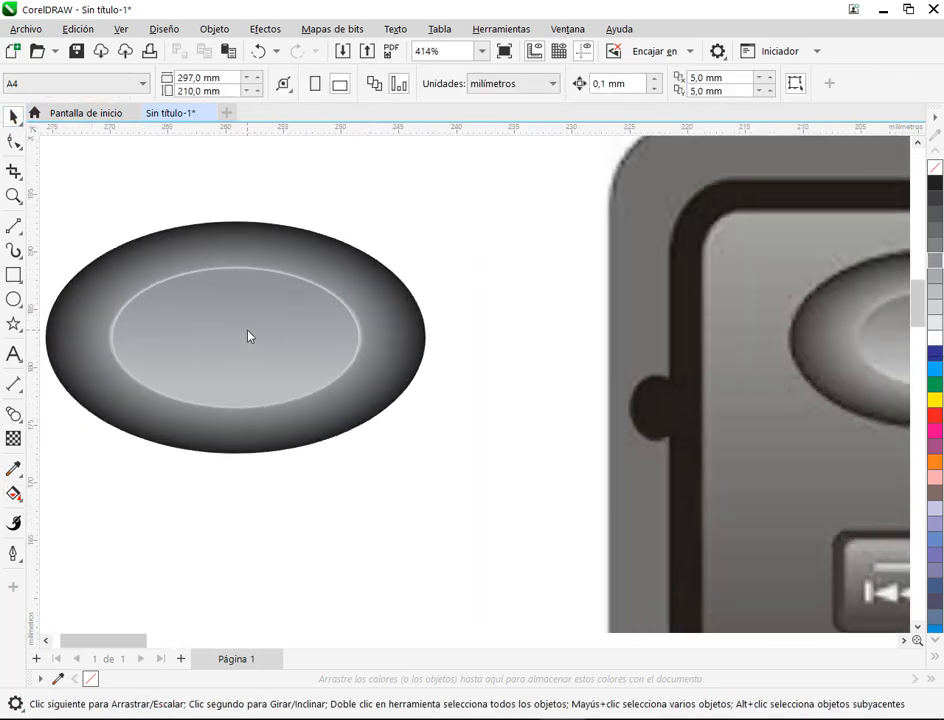
scroll(255, 333, down, 2)
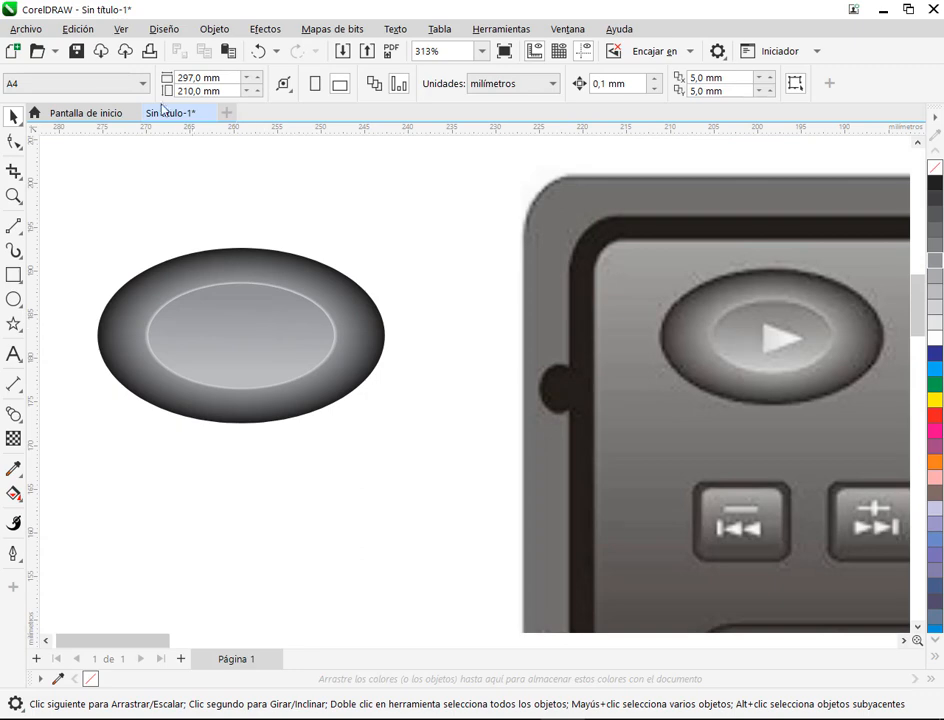
Step: Check the exercise page in MANUAL COREL.pdf and save the drawing as Practico 25 in the 04. Curso Operador Grafico folder
click(77, 51)
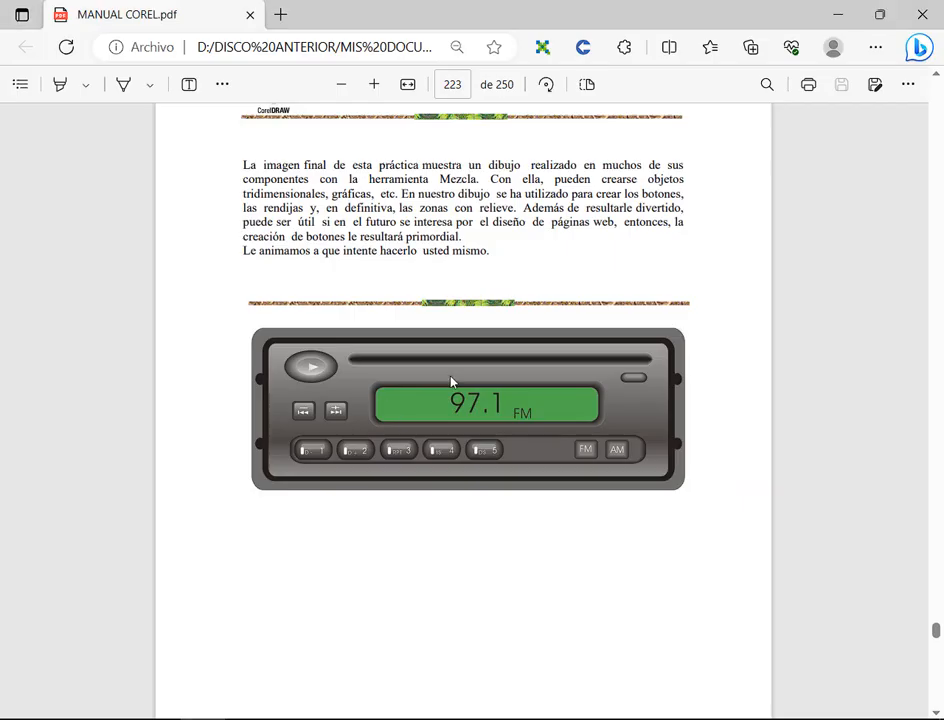
scroll(370, 286, up, 3)
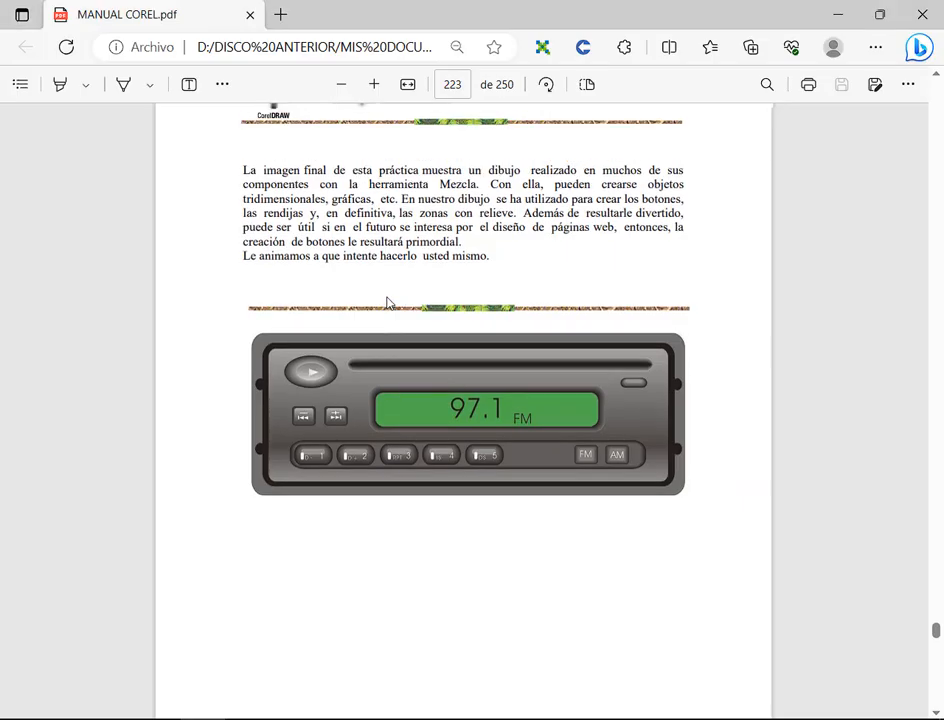
key(alt+Tab)
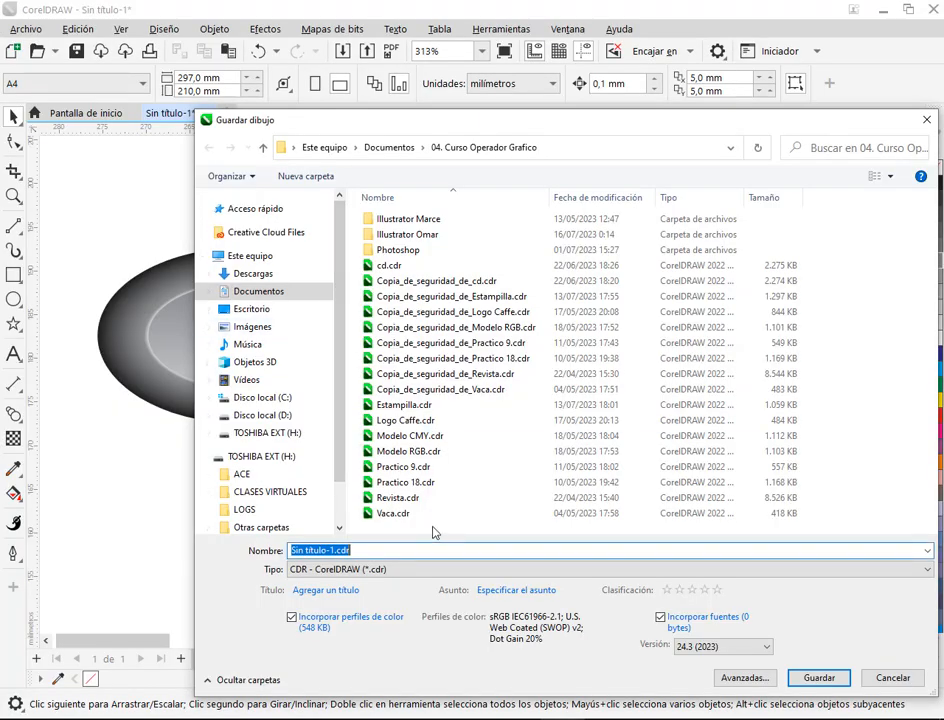
text(pRAC)
key(BackSpace)
key(BackSpace)
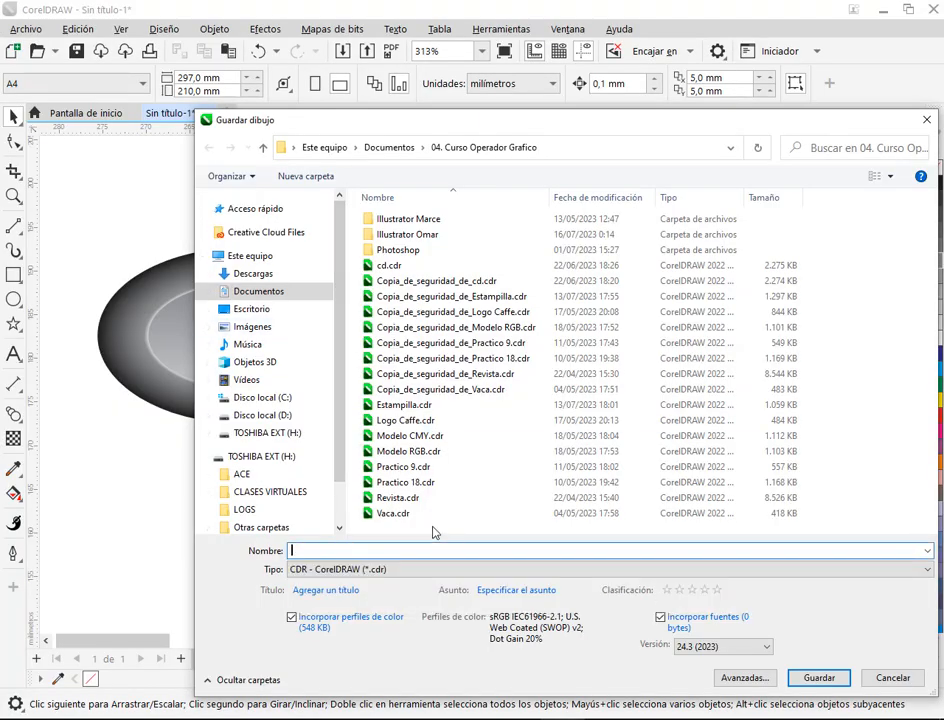
text(Pracit)
key(BackSpace)
key(BackSpace)
text(tico 25)
key(Return)
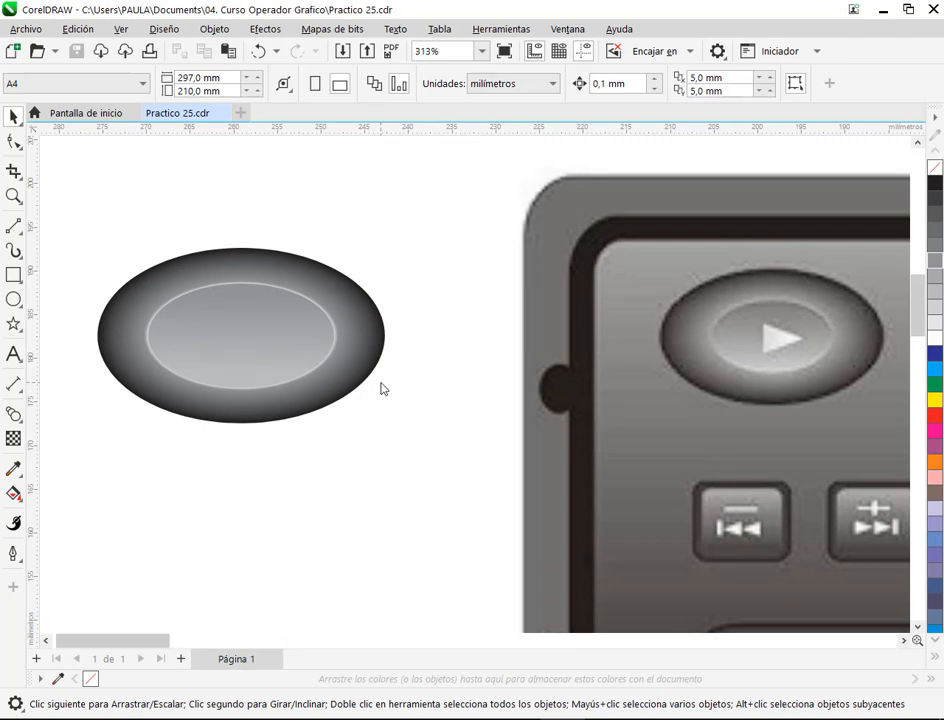
Step: Draw a three-sided polygon about 9.1 mm wide and 7.9 mm high in the empty area above the oval button
click(9, 328)
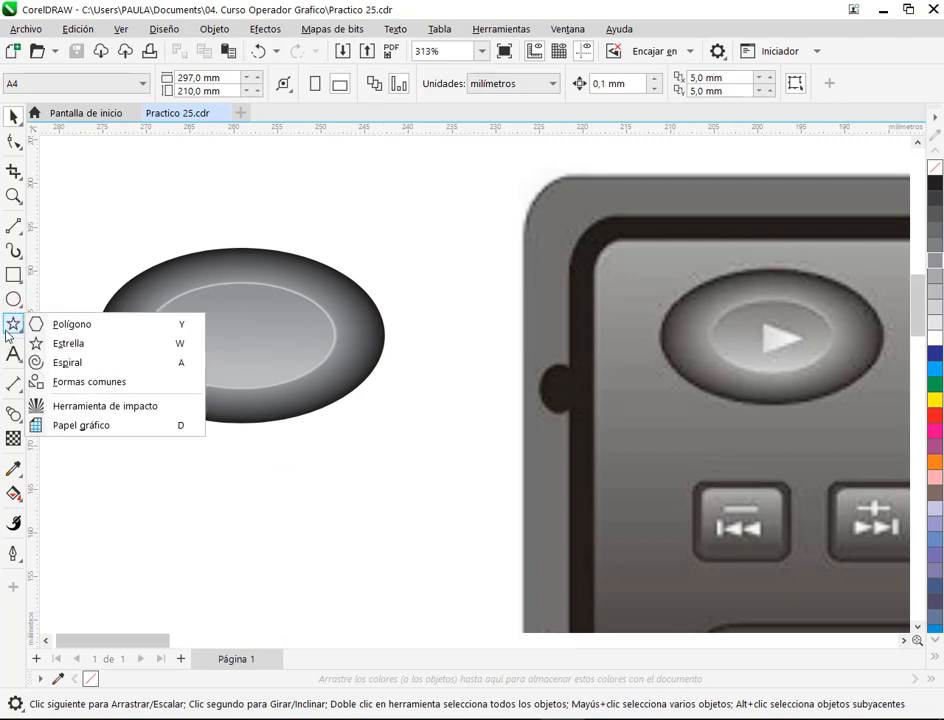
click(33, 323)
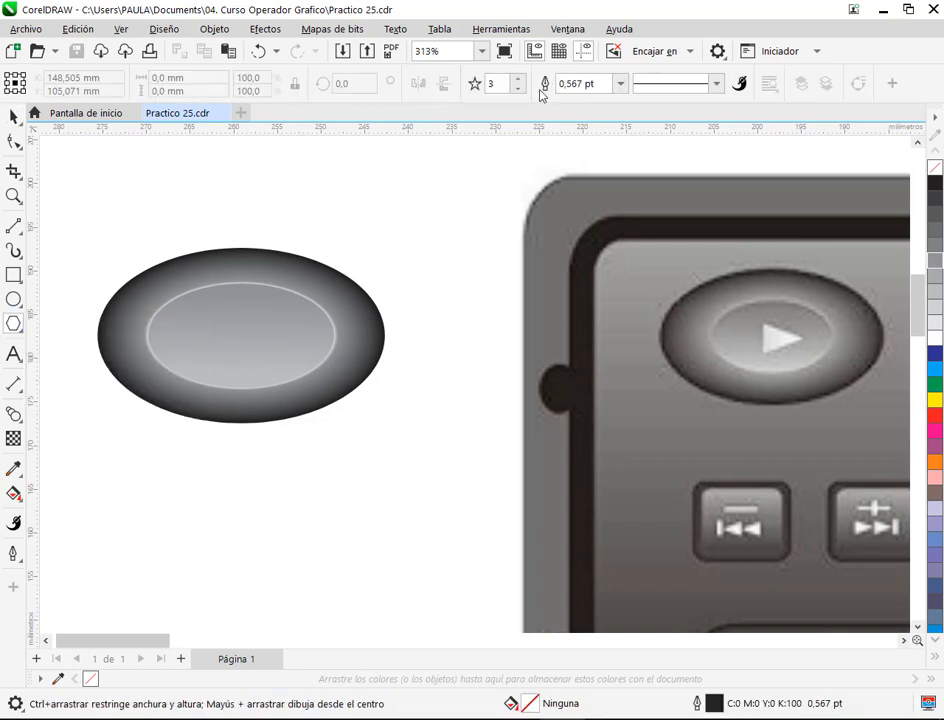
mouse_move(430, 210)
mouse_down()
mouse_move(521, 290)
mouse_move(417, 221)
mouse_up()
key(space)
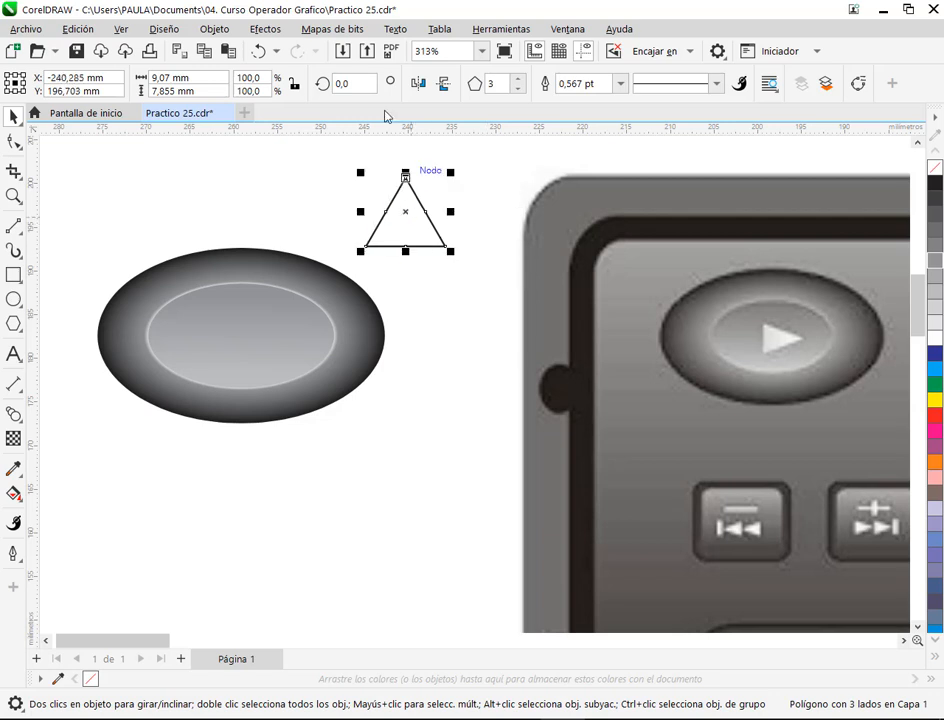
Step: Rotate the triangle 90° and mirror it horizontally so that it points right
click(355, 86)
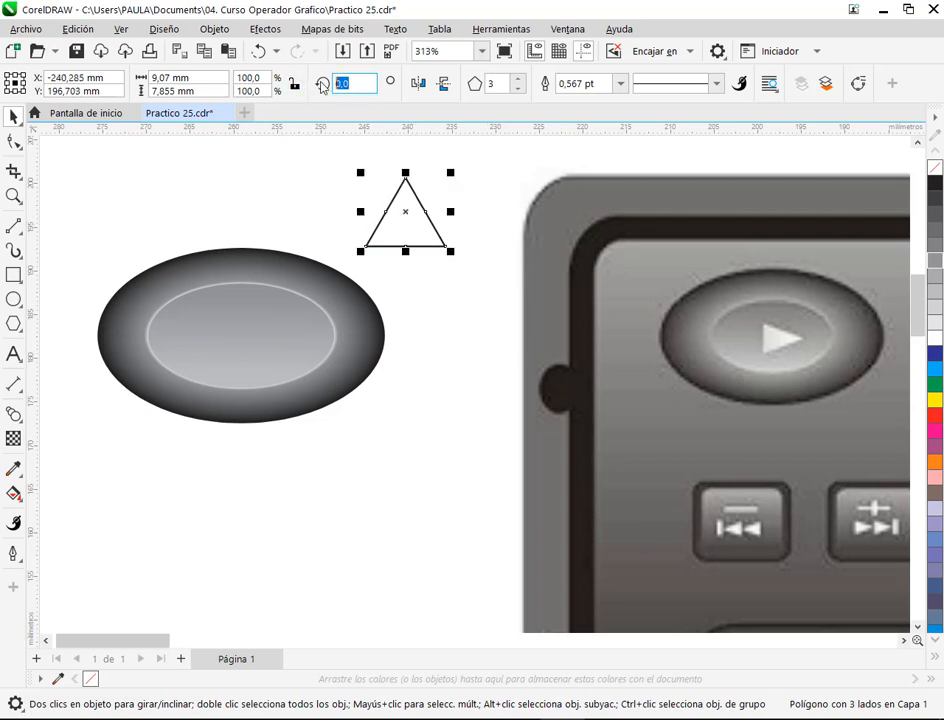
text(90)
key(Return)
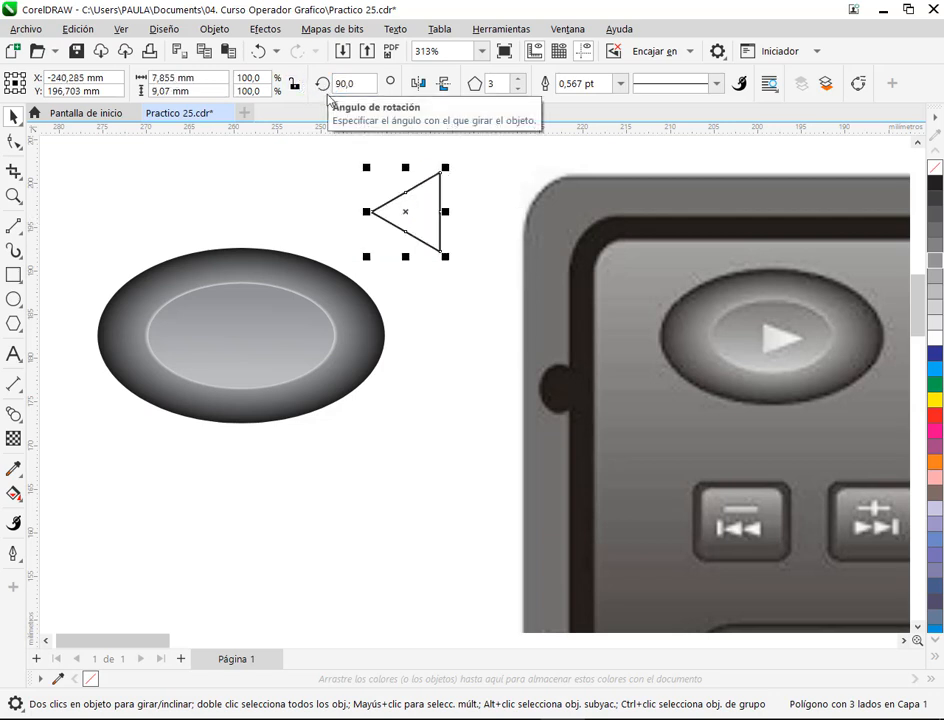
click(419, 84)
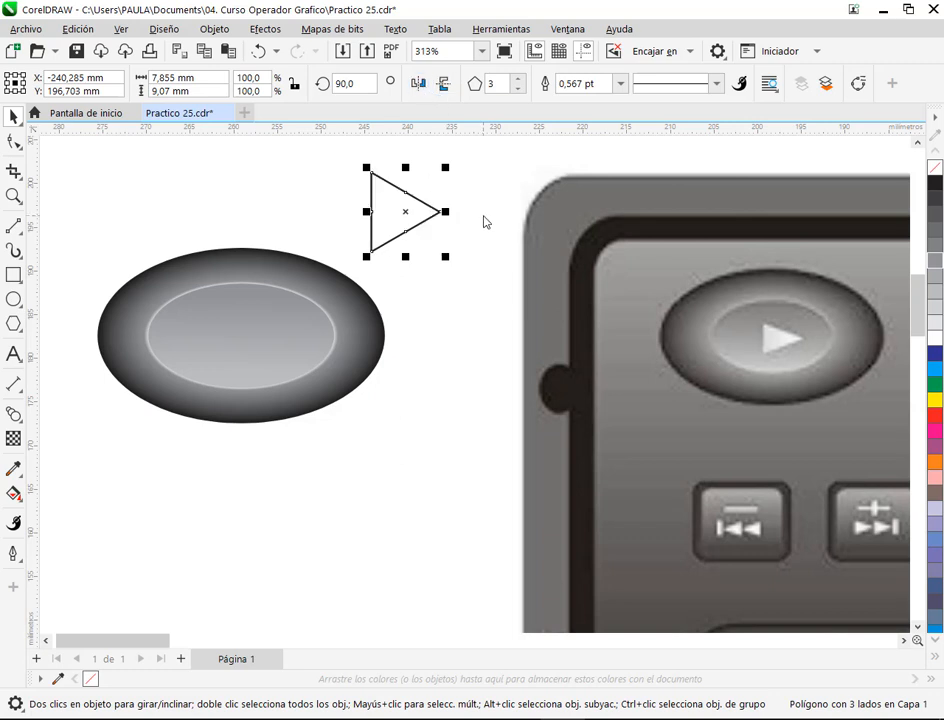
click(408, 265)
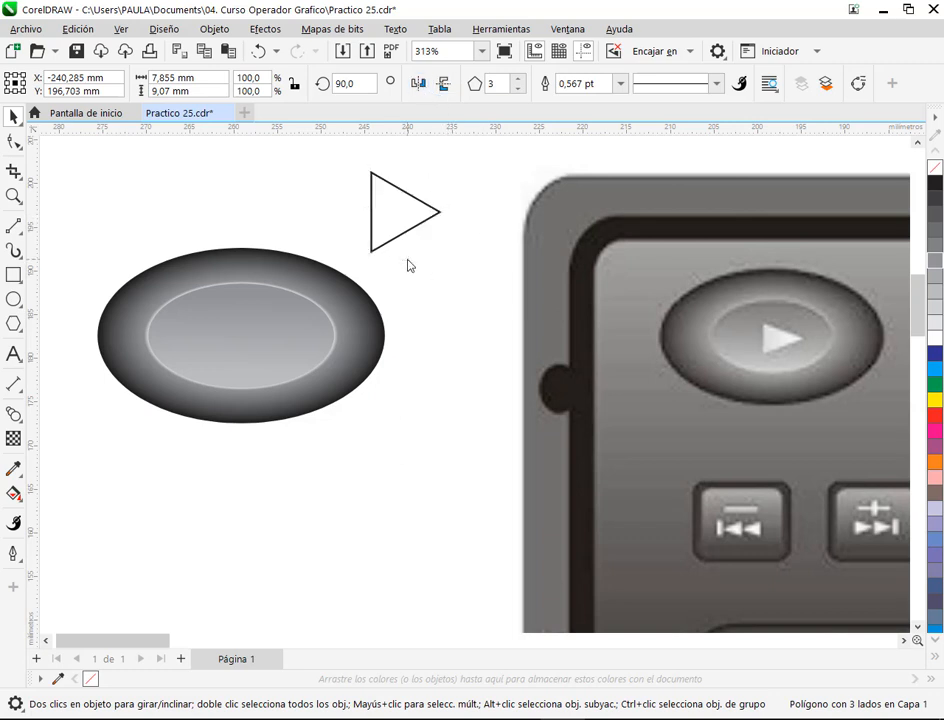
Step: Move the triangle onto the button's central ellipse and shrink it to about 6.4 by 5.2 mm
drag(408, 257, 248, 329)
click(438, 284)
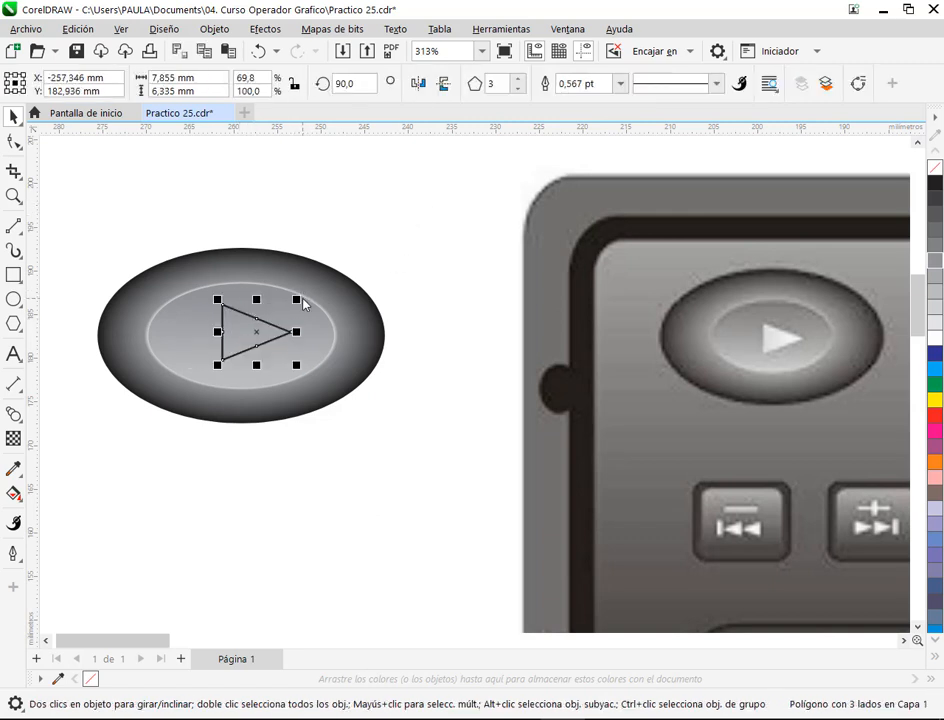
drag(303, 305, 297, 310)
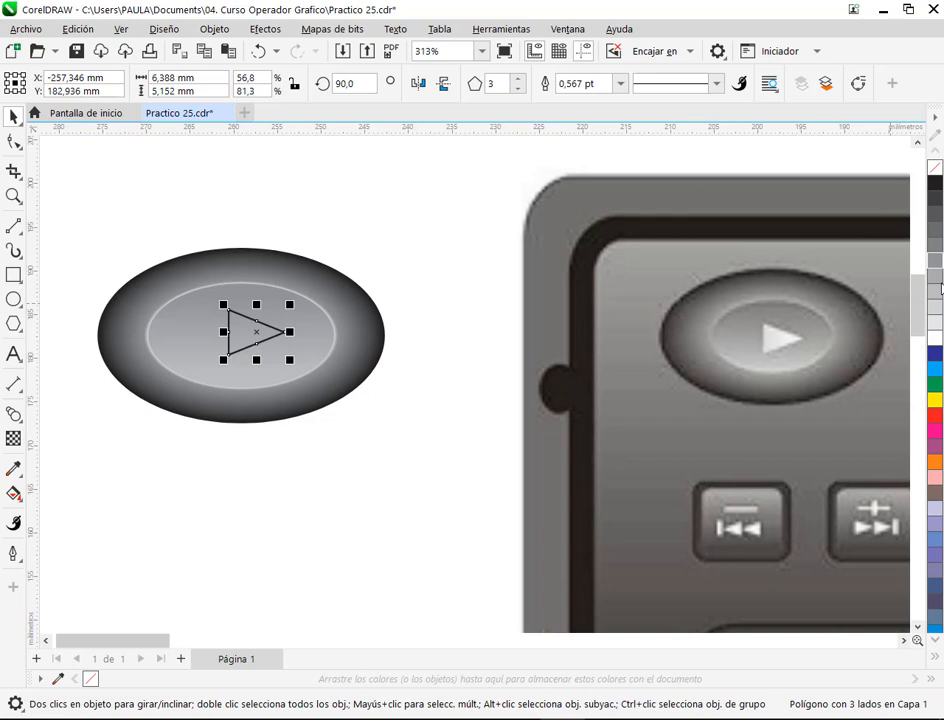
Step: Fill the play triangle with white and remove its outline
click(936, 340)
click(362, 218)
click(259, 332)
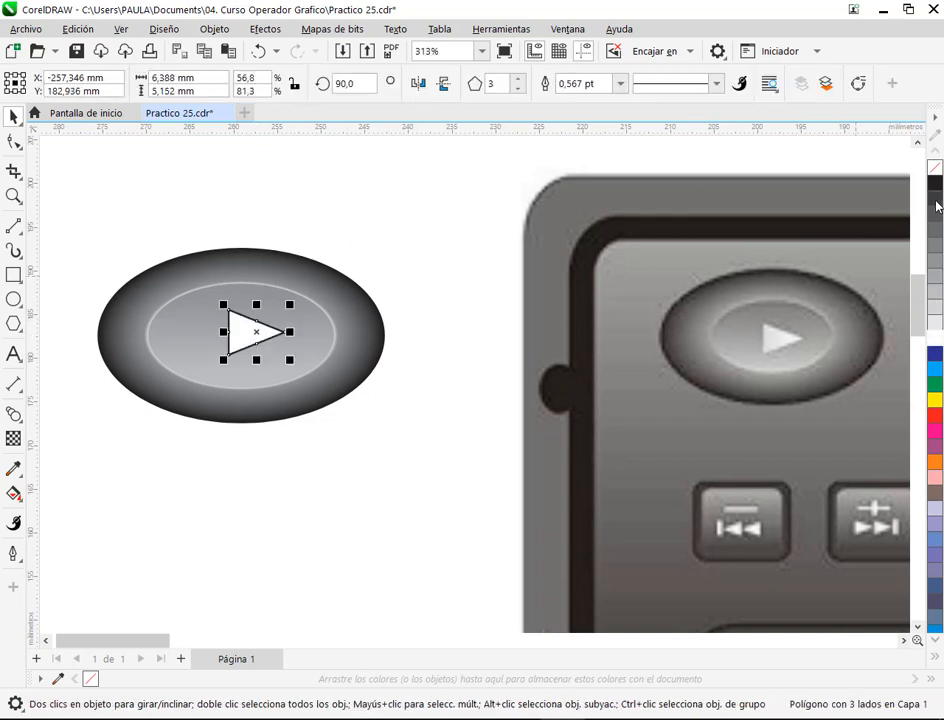
right_click(936, 168)
click(334, 223)
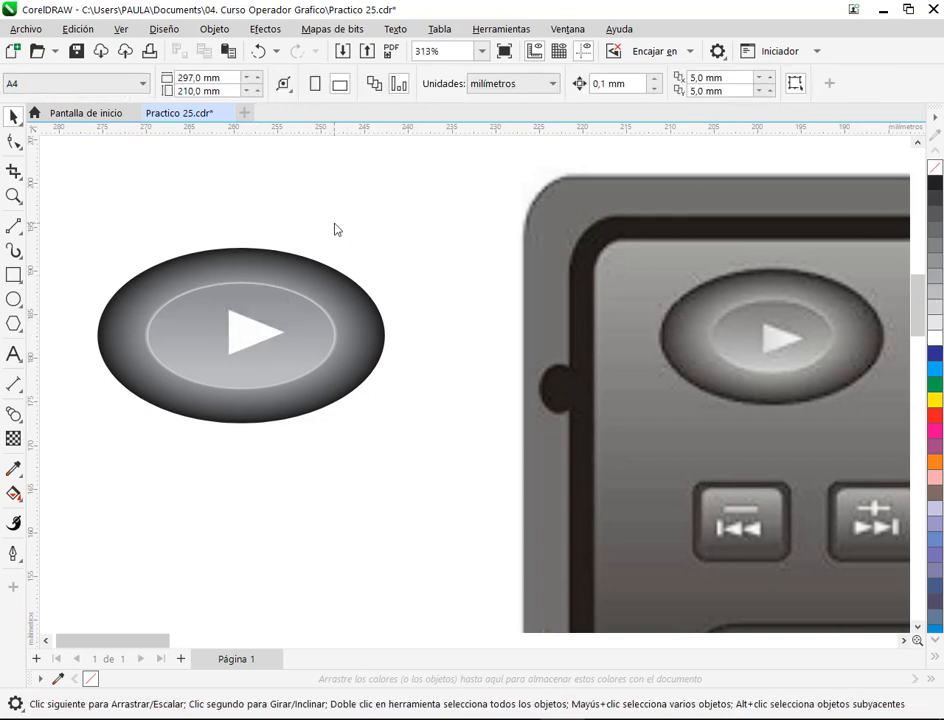
Step: Reduce the play triangle to about 5.8 by 4.6 mm and move it aside below the oval button
click(253, 340)
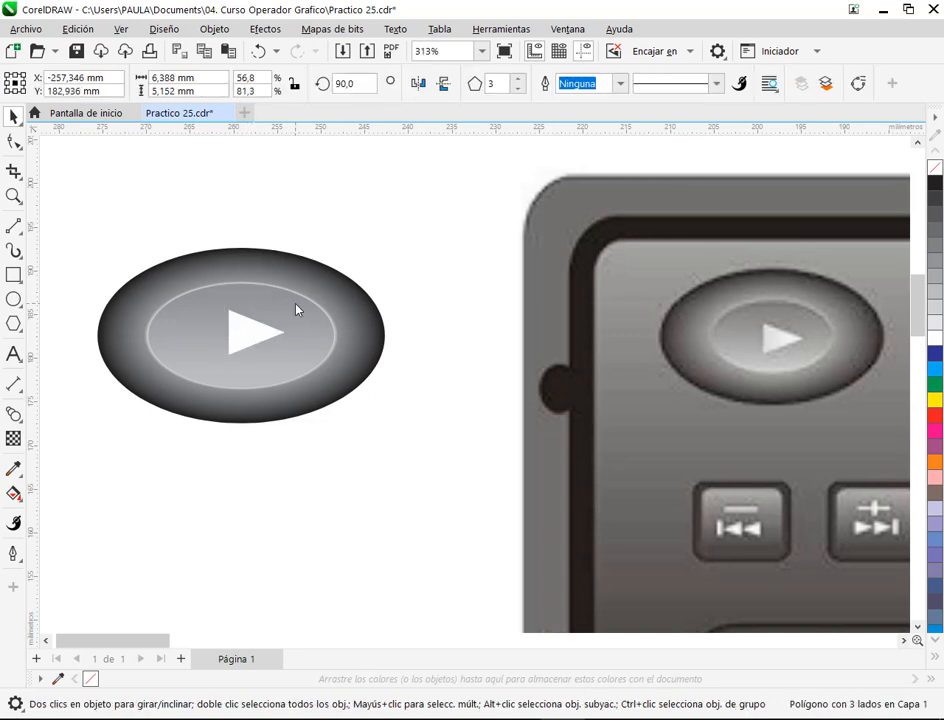
drag(296, 309, 383, 512)
click(381, 265)
Step: Select all of the oval button's ellipses and their blends and group them
click(214, 283)
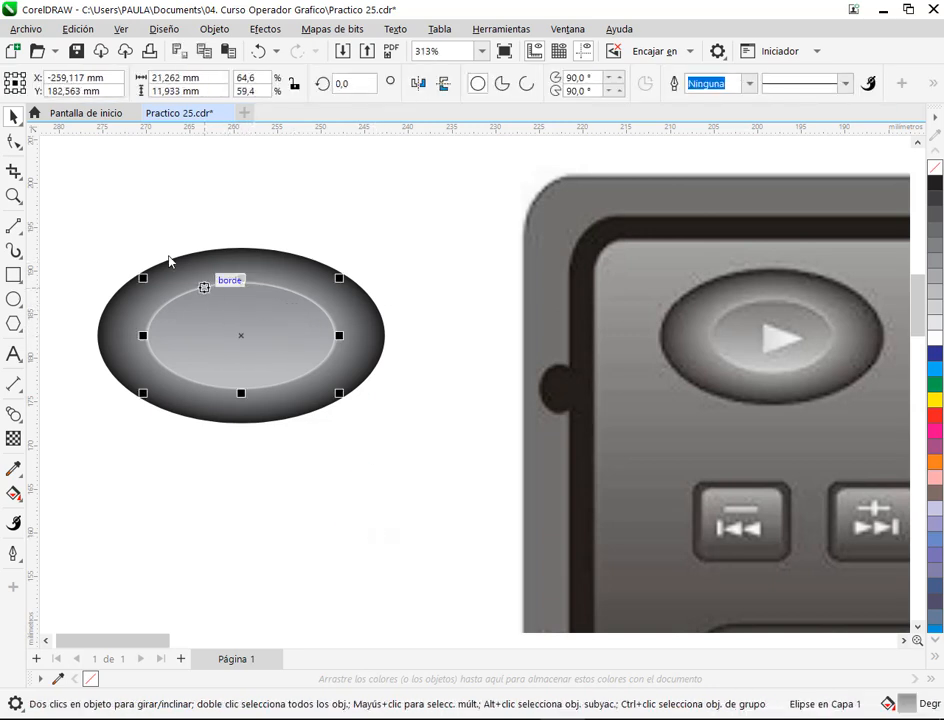
drag(156, 289, 411, 470)
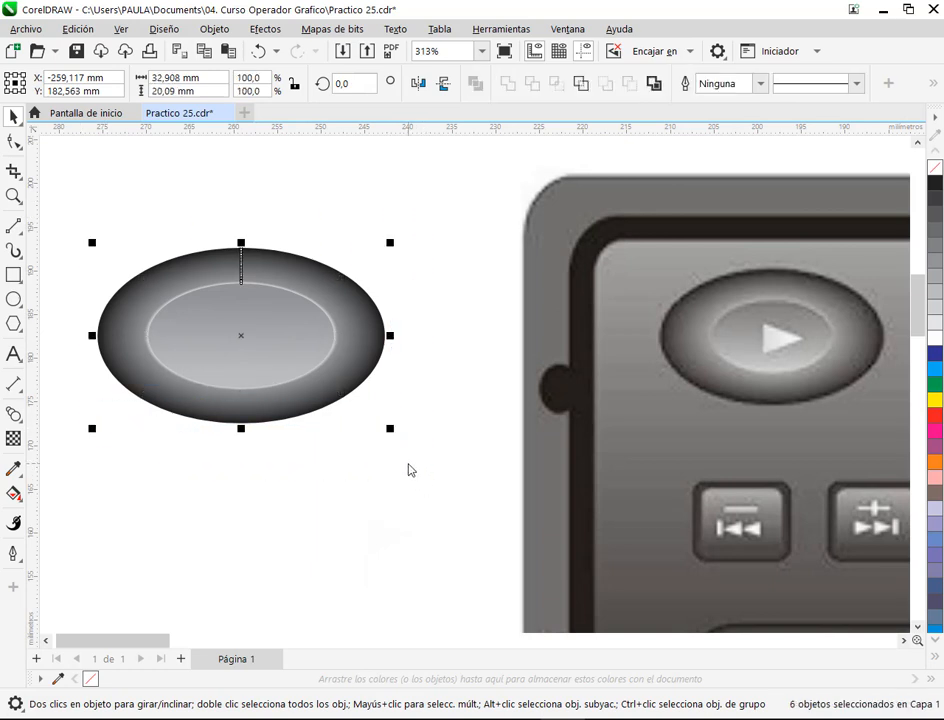
key(ctrl+g)
Step: Move the white play triangle back onto the middle of the button's central ellipse
drag(386, 518, 282, 490)
drag(242, 443, 497, 615)
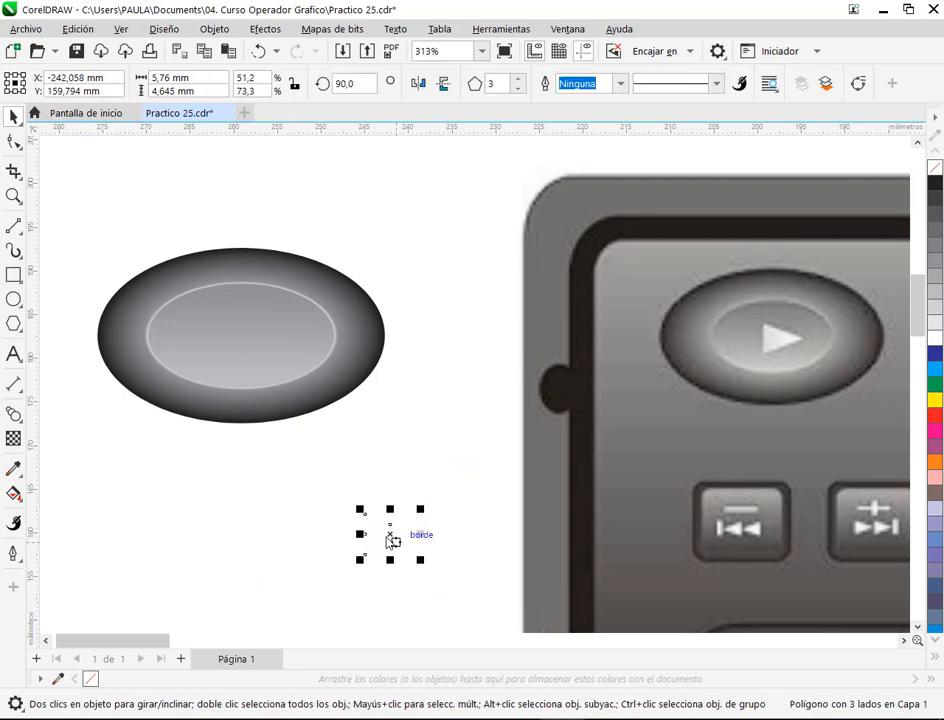
drag(372, 517, 251, 348)
key(Escape)
click(240, 337)
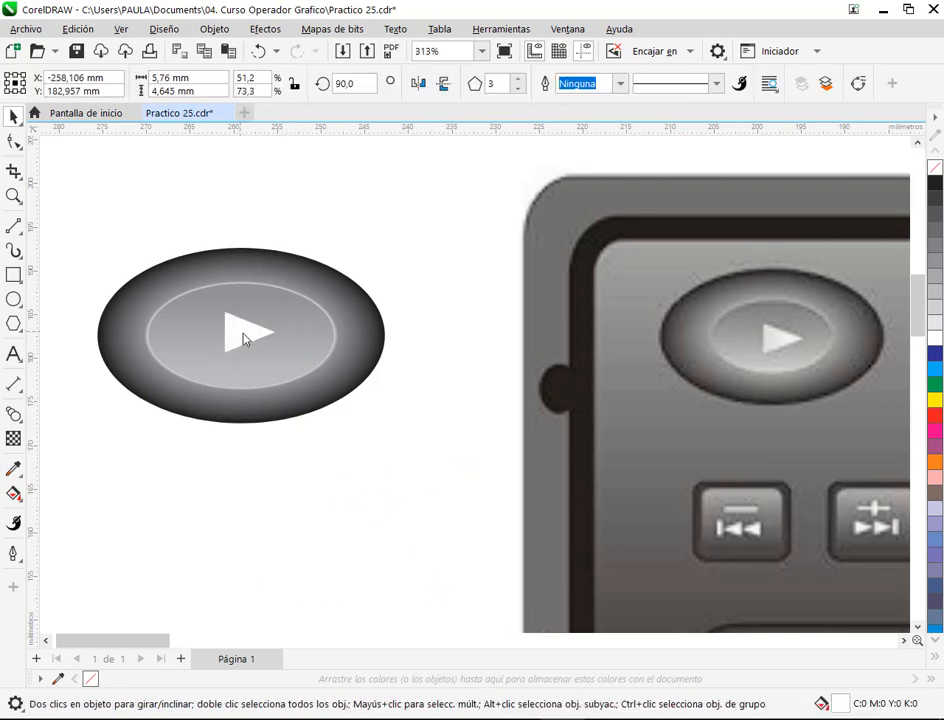
click(407, 445)
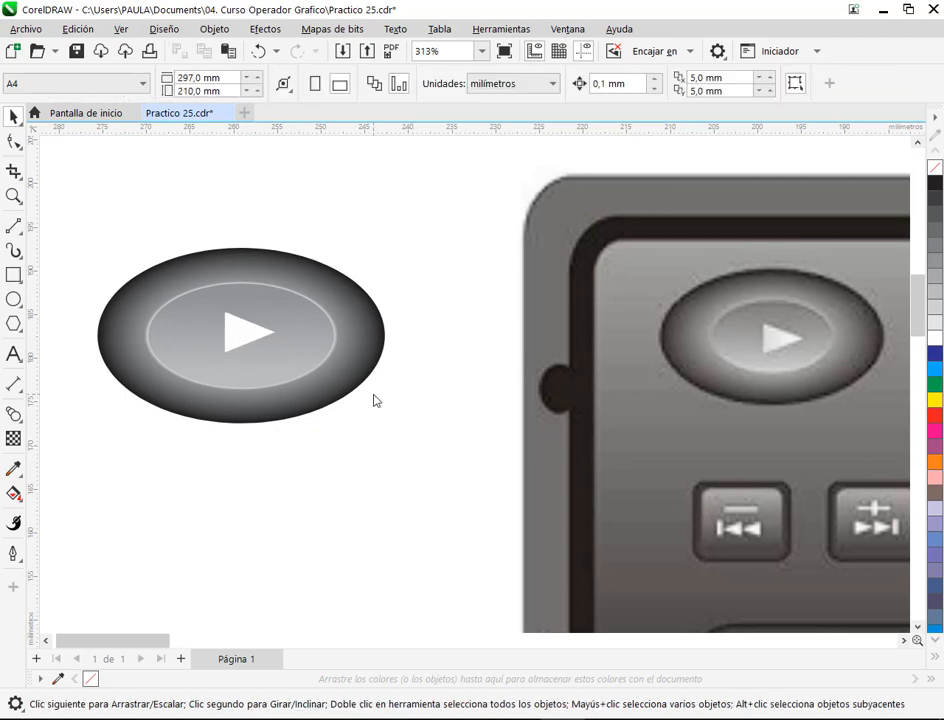
Step: Move the complete oval play button onto the page, just below the small grey button
scroll(373, 400, down, 6)
drag(378, 460, 199, 382)
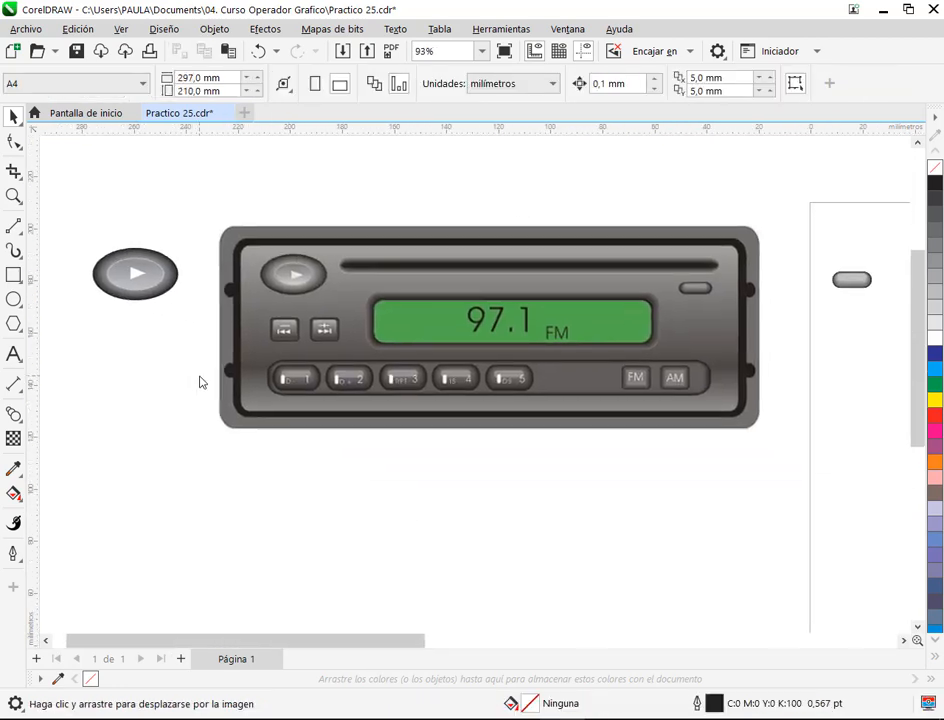
drag(72, 239, 206, 335)
drag(156, 282, 885, 334)
click(882, 370)
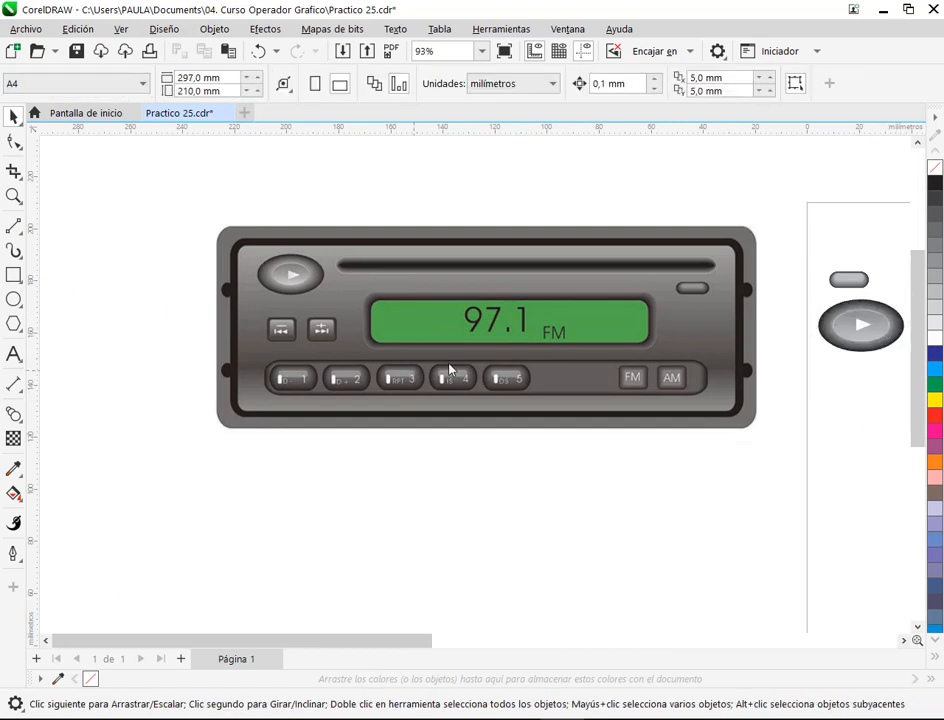
Step: Draw a rectangle about 13.6 by 12.3 mm beside the stereo's skip buttons and round its corners to 1.8 mm
scroll(270, 328, up, 5)
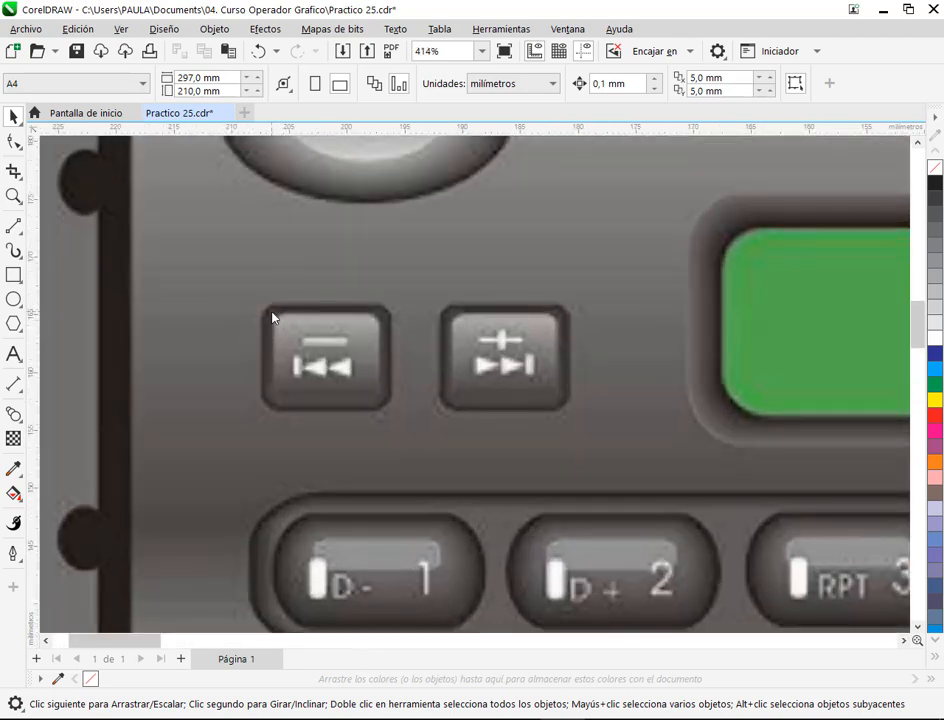
scroll(306, 358, down, 1)
drag(308, 364, 609, 356)
click(13, 276)
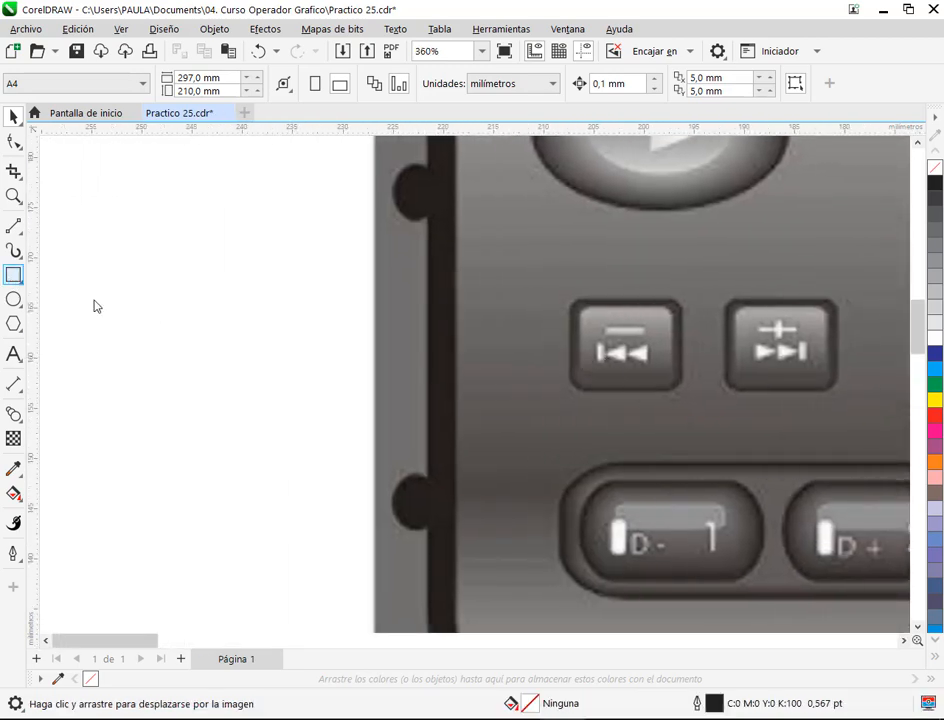
drag(127, 290, 264, 413)
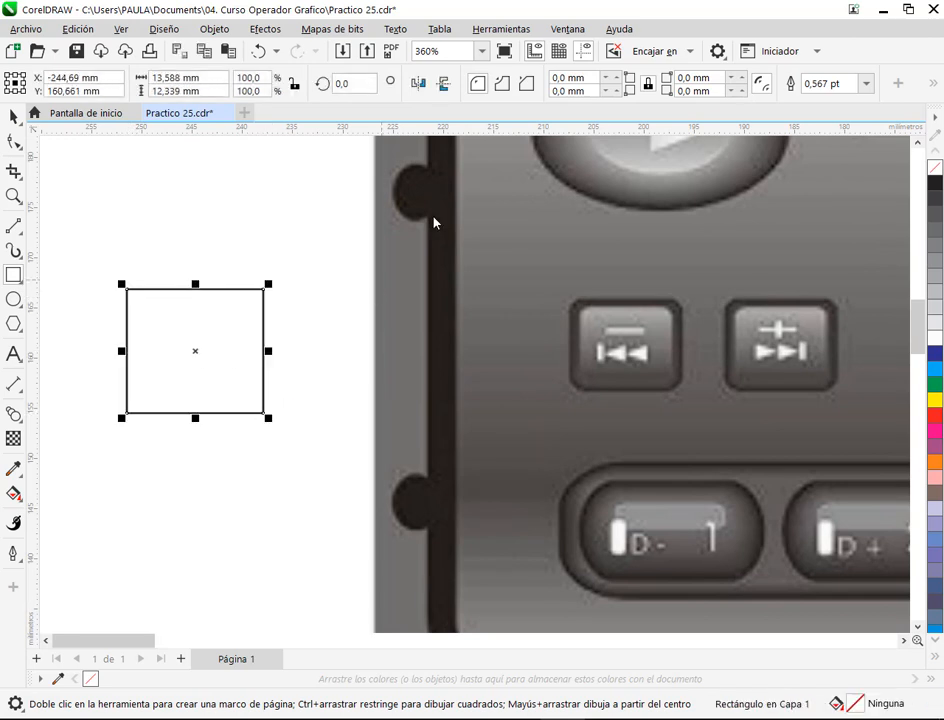
mouse_move(740, 85)
mouse_down()
mouse_move(748, 69)
mouse_move(750, 80)
mouse_up()
Step: Create a concentric inner copy of the rounded rectangle, about 10.6 by 9.7 mm, and place a duplicate of it below the pair
click(13, 117)
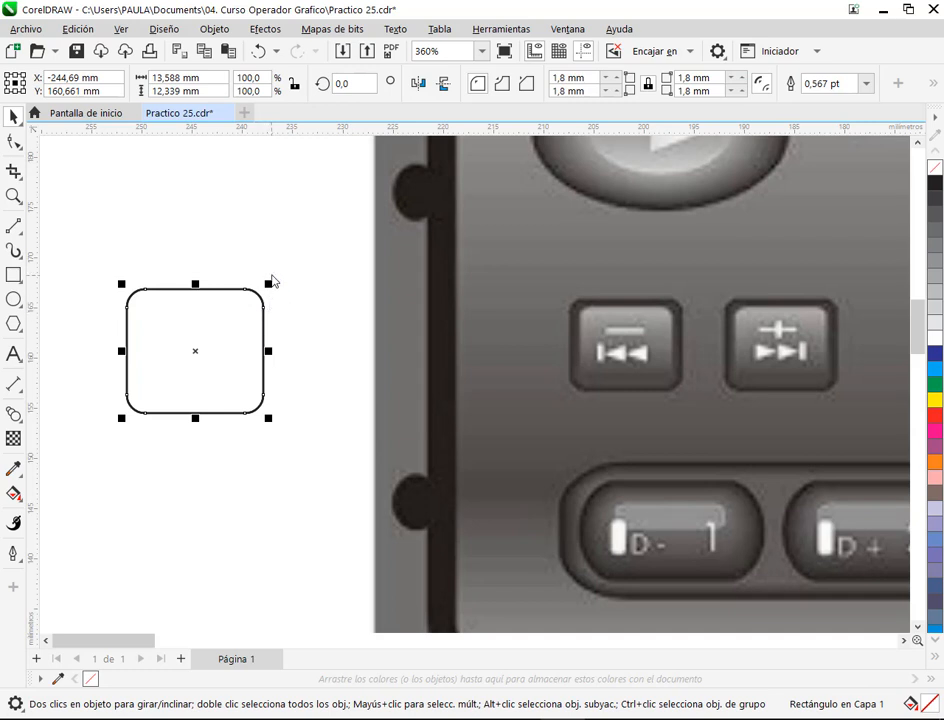
drag(272, 286, 262, 300)
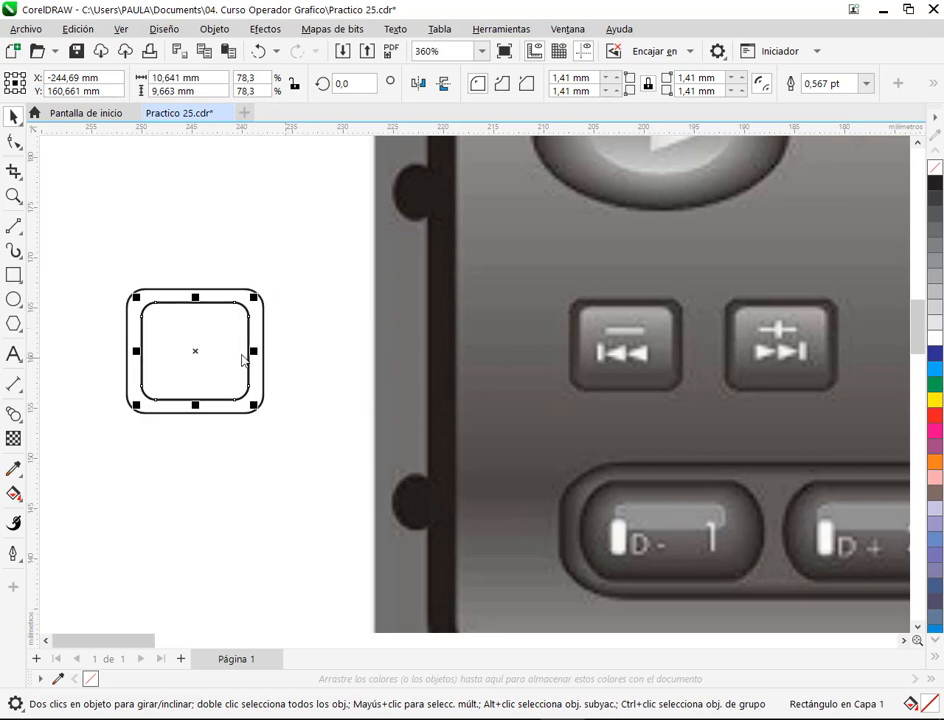
drag(248, 361, 352, 512)
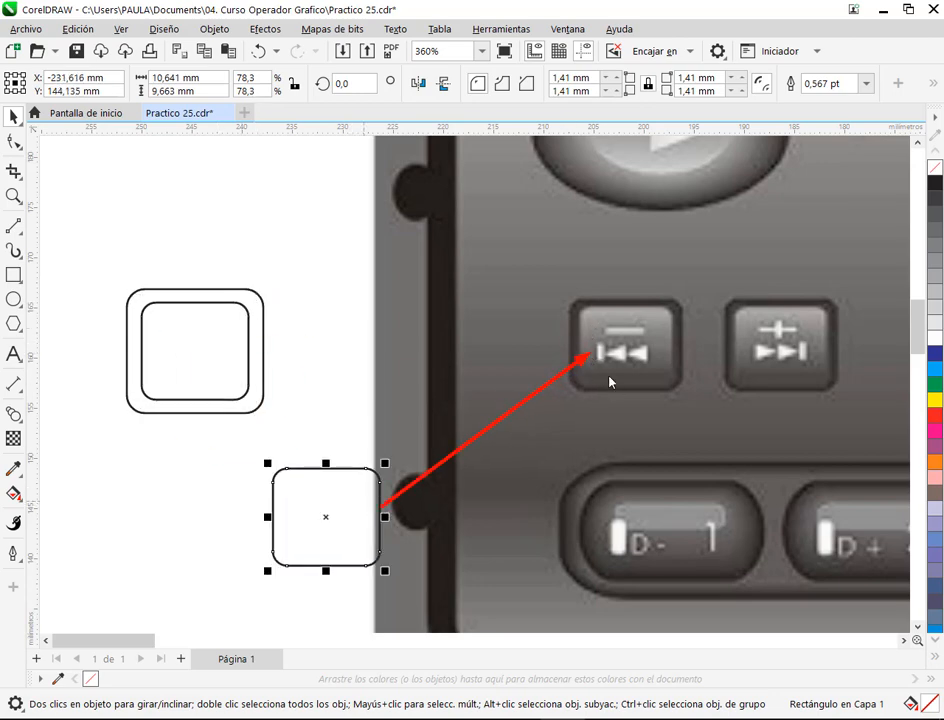
click(320, 332)
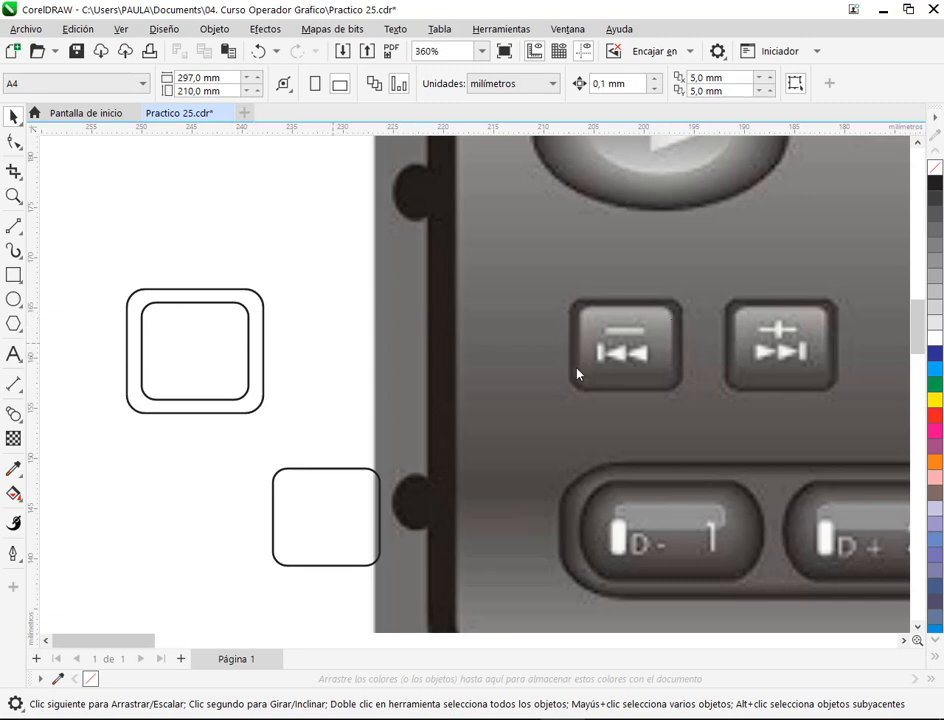
Step: Fill the outer rounded rectangle with black and the inner one with 70% black
click(219, 302)
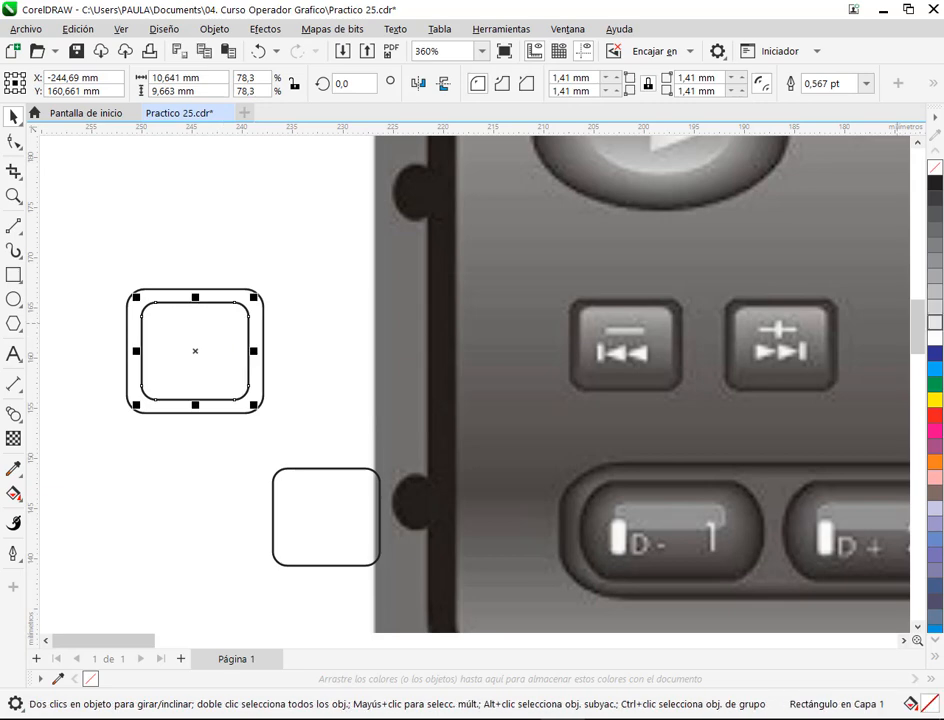
click(937, 278)
click(264, 318)
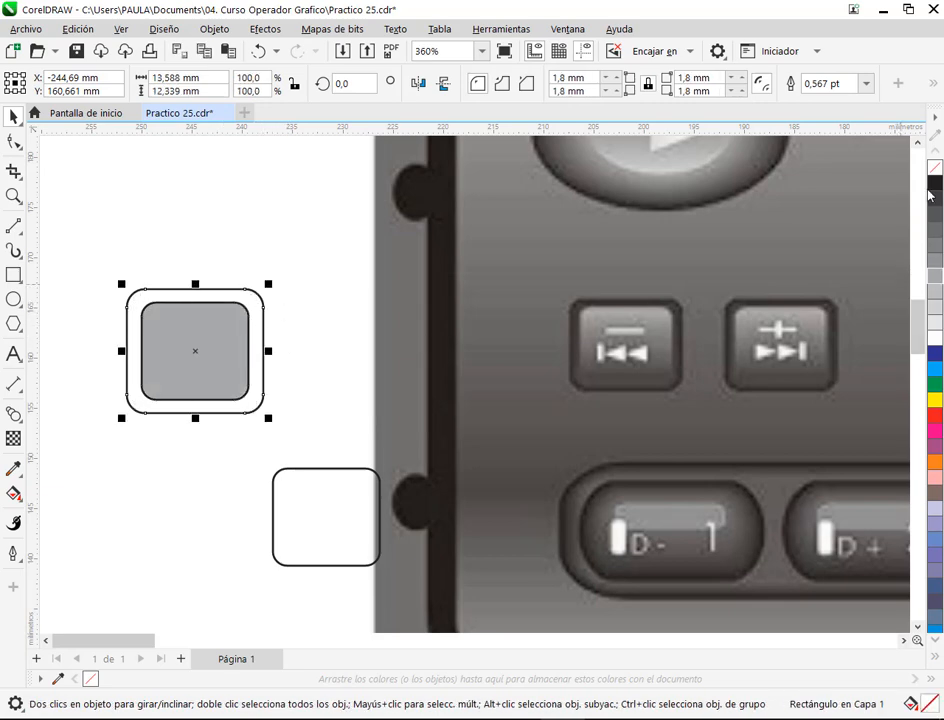
click(935, 183)
click(179, 343)
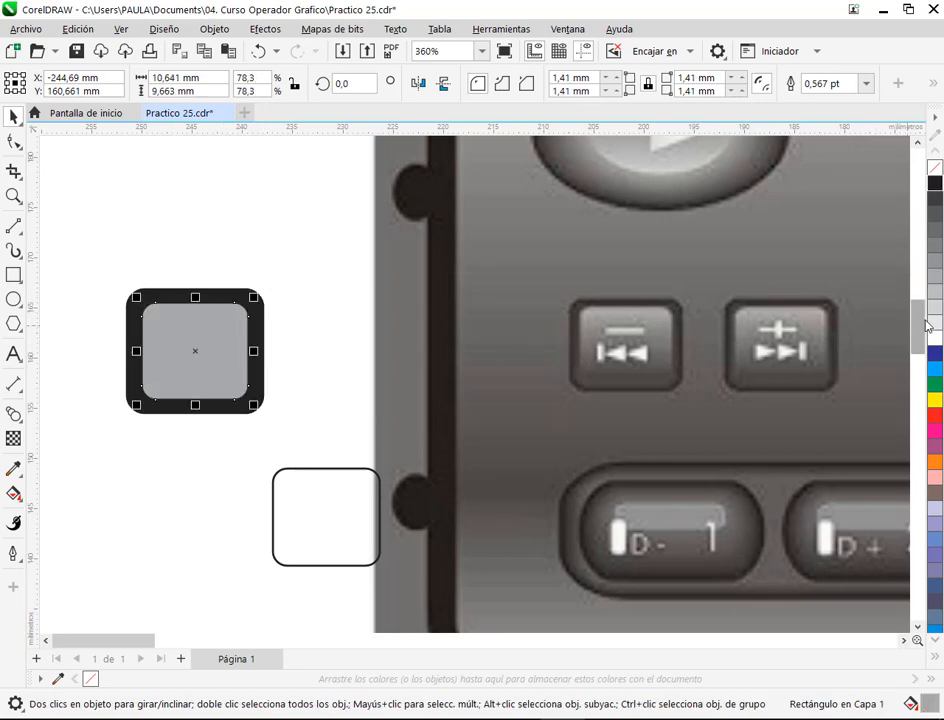
click(937, 238)
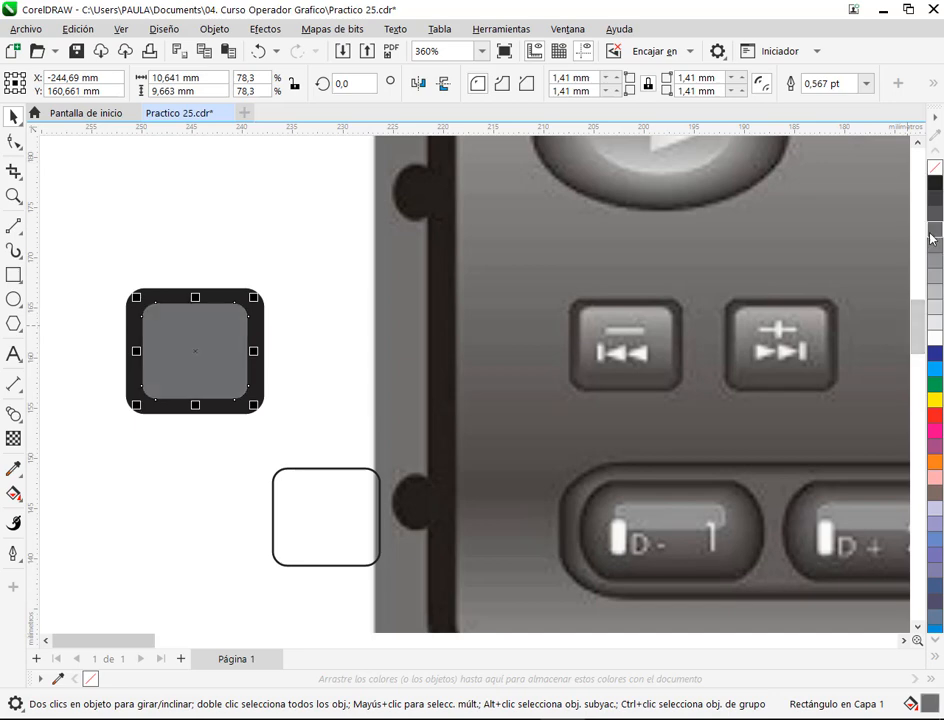
click(327, 299)
Step: Blend the inner grey rounded rectangle into the black outer one and remove their outlines
scroll(202, 327, up, 1)
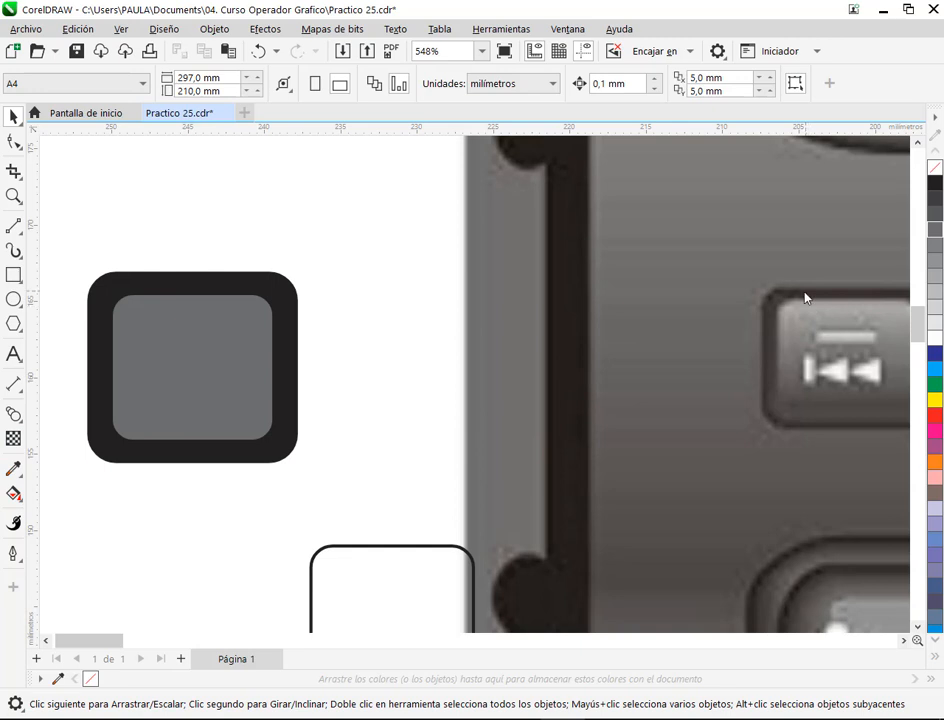
click(13, 413)
drag(211, 347, 275, 290)
click(13, 117)
drag(66, 238, 359, 499)
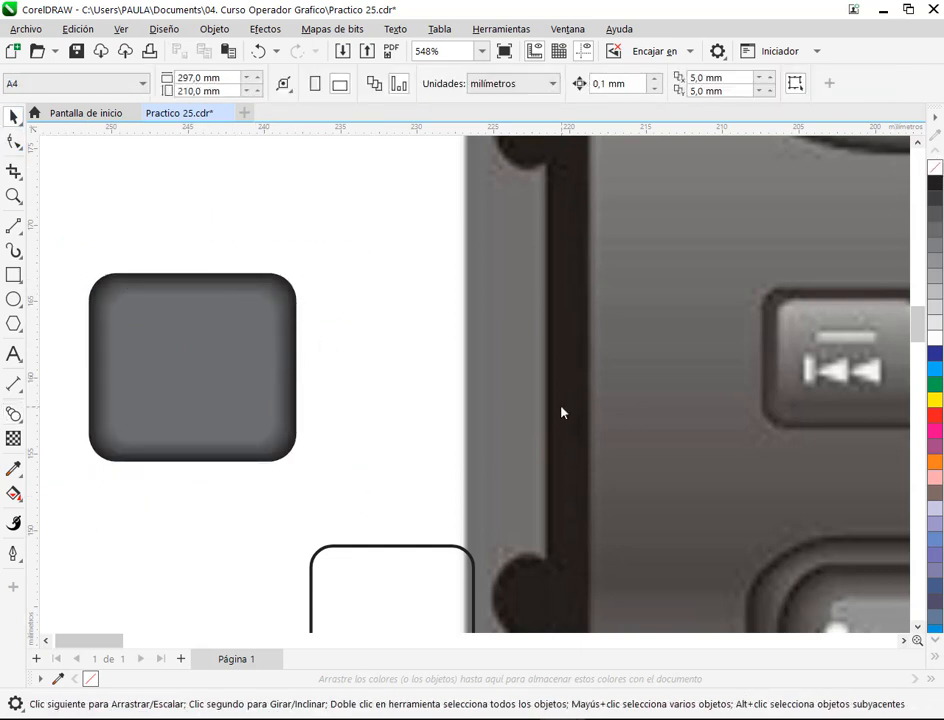
Step: Duplicate the unfilled rounded rectangle, placing one below the blended button and the other just off the button's lower corner
scroll(561, 411, down, 2)
drag(561, 411, 426, 323)
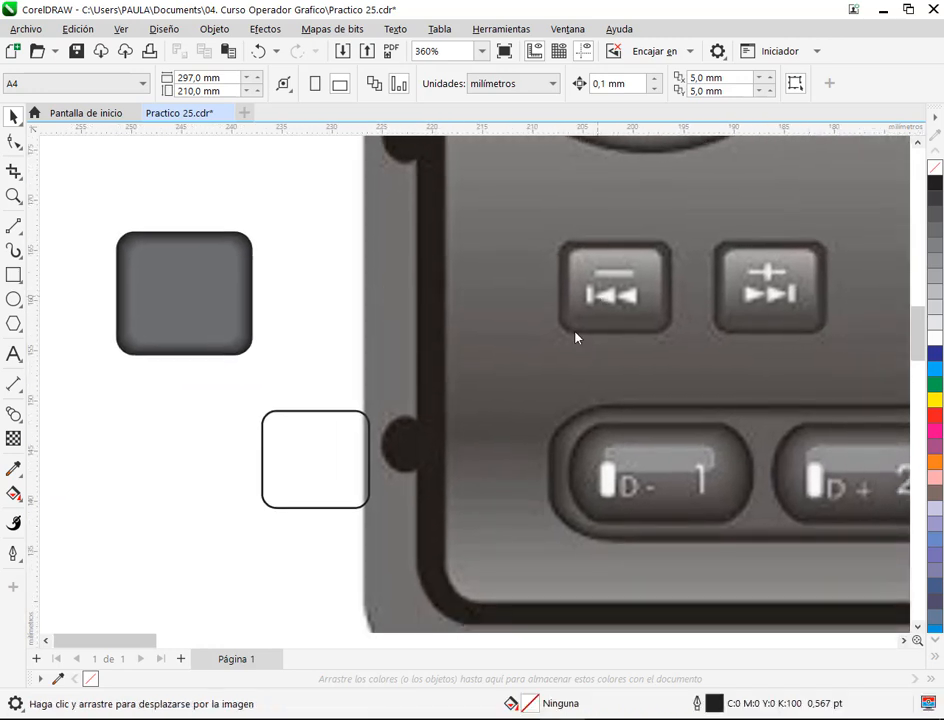
drag(344, 444, 212, 539)
right_click(212, 539)
drag(323, 397, 305, 419)
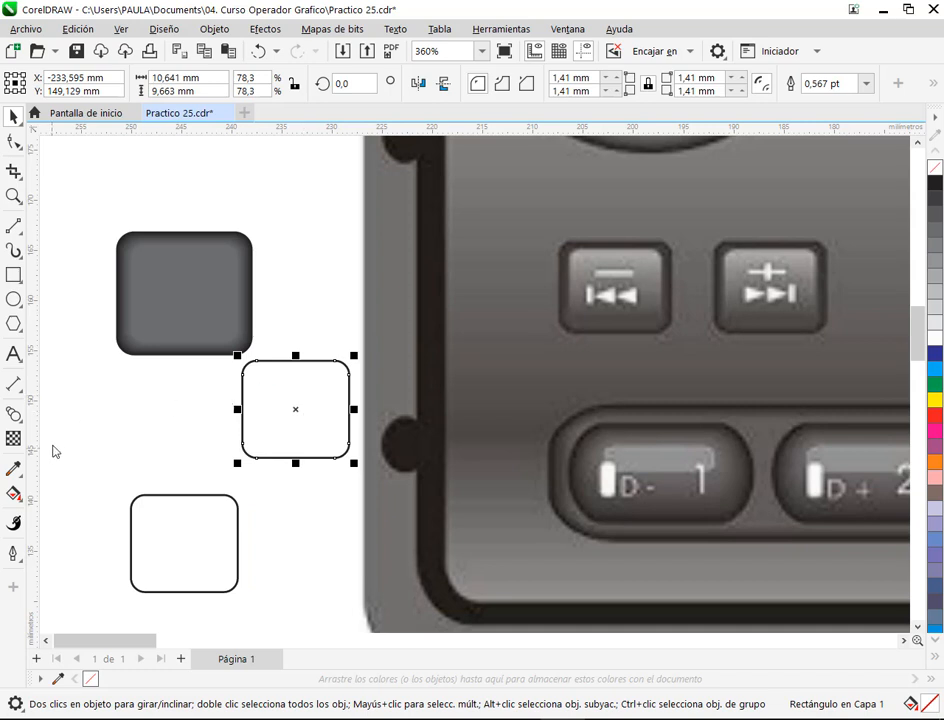
Step: Apply a vertical linear gradient to the rounded rectangle beside the button, dark at its lower edge and light at its upper edge
click(14, 493)
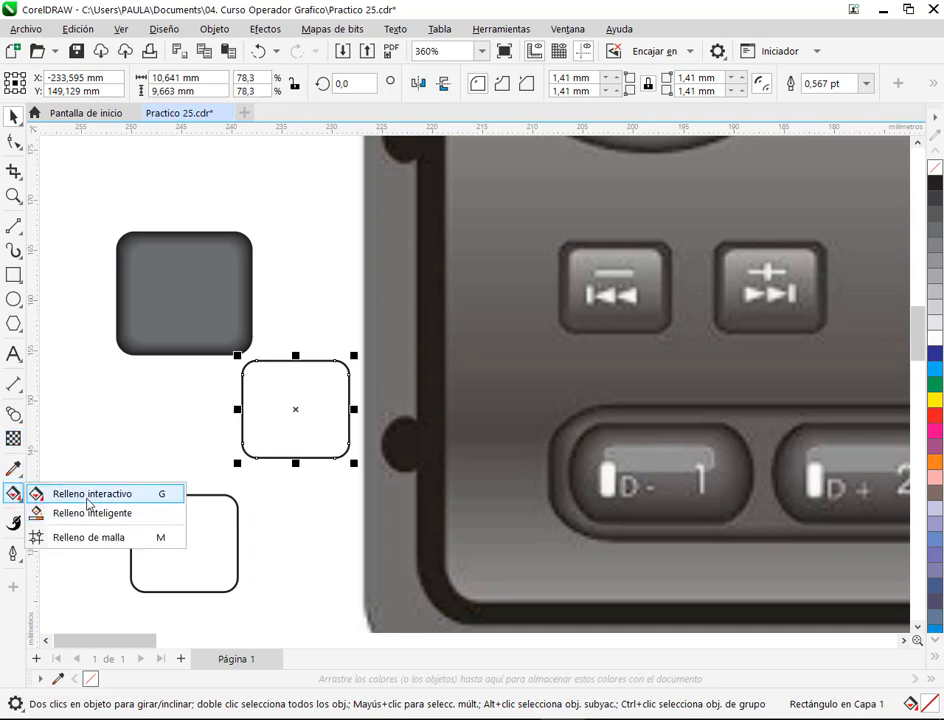
click(88, 494)
click(63, 84)
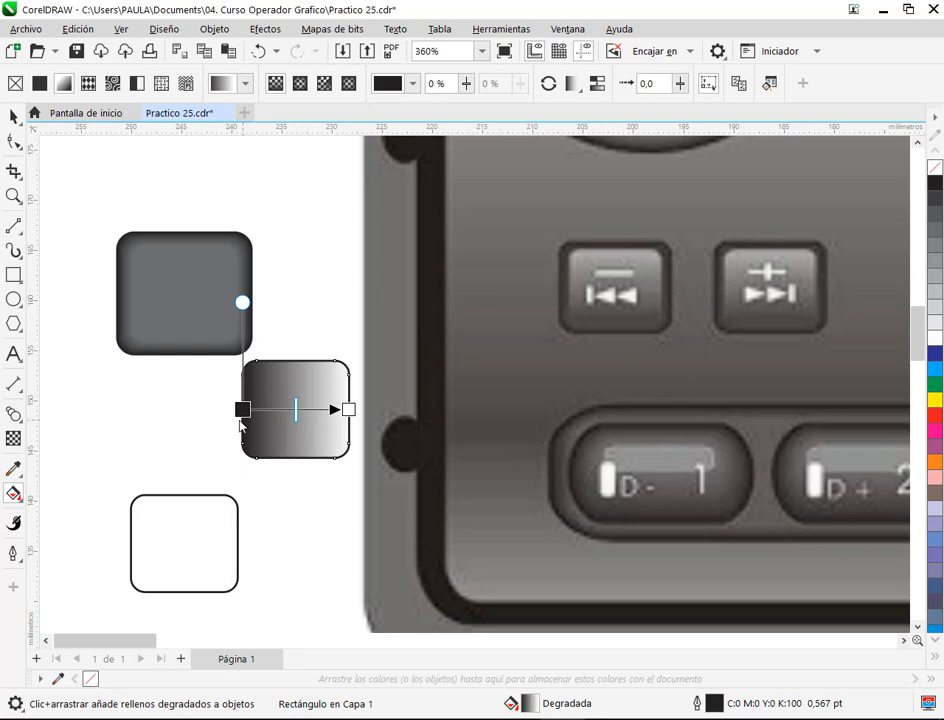
drag(238, 411, 297, 459)
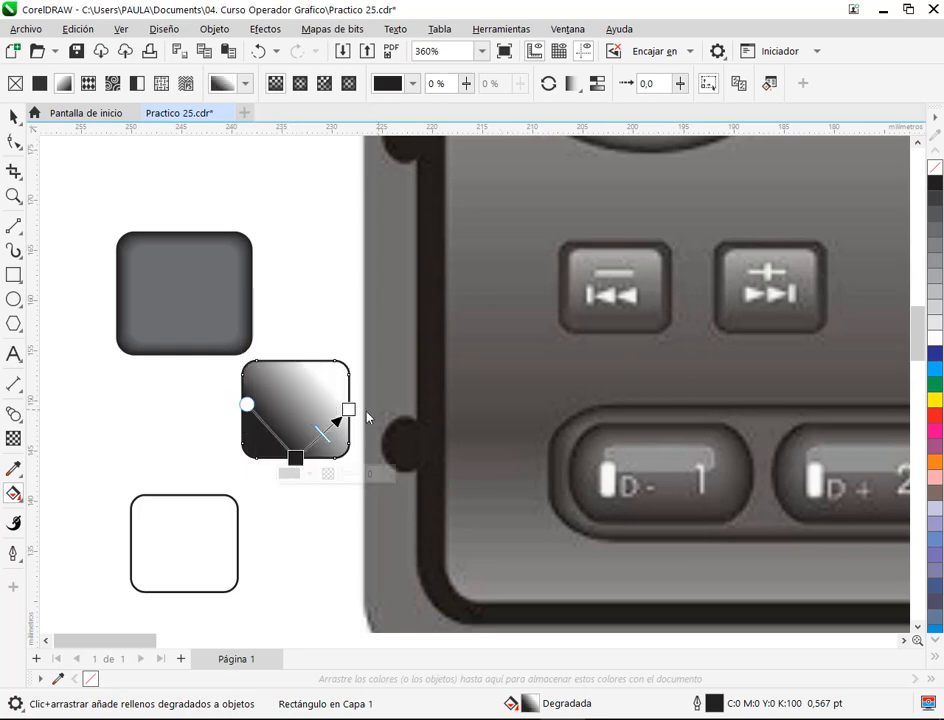
drag(350, 412, 295, 360)
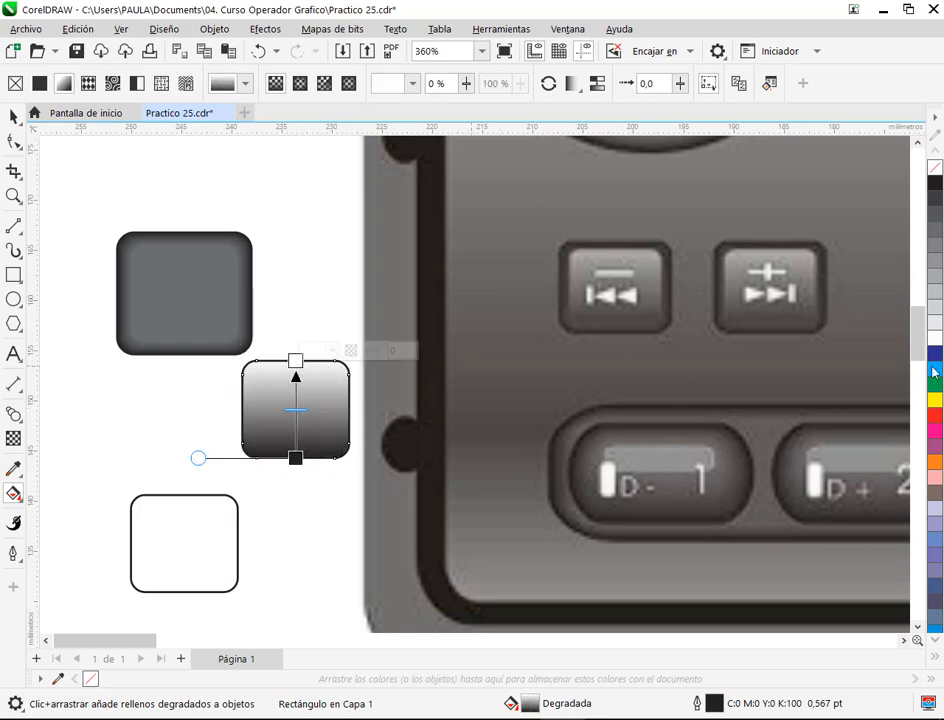
Step: Set the gradient's lower colour to 90% black and its upper colour to 10% black
click(934, 314)
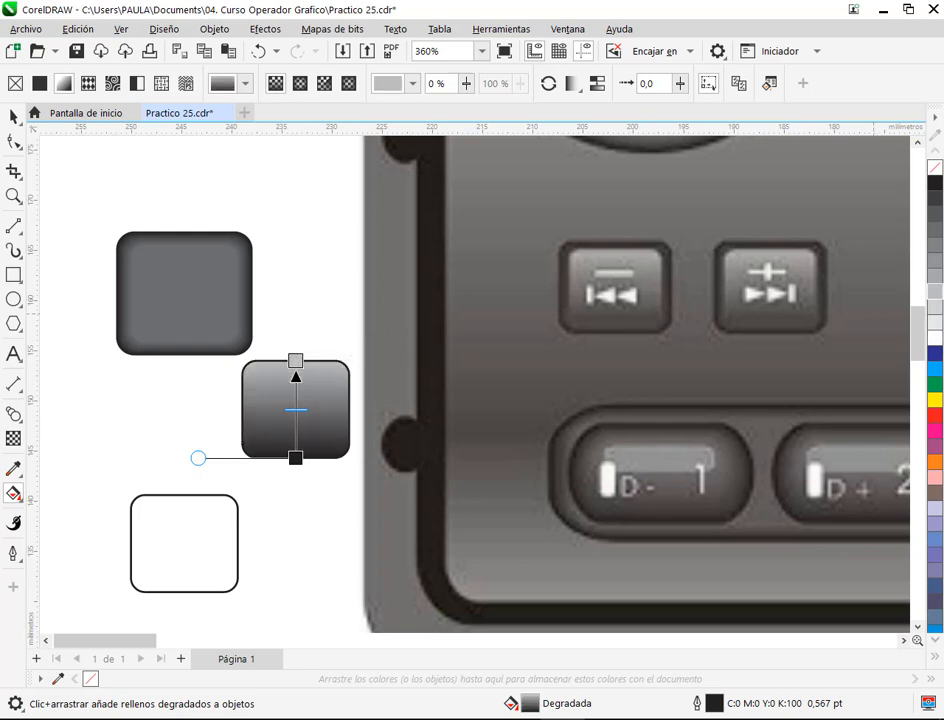
click(295, 458)
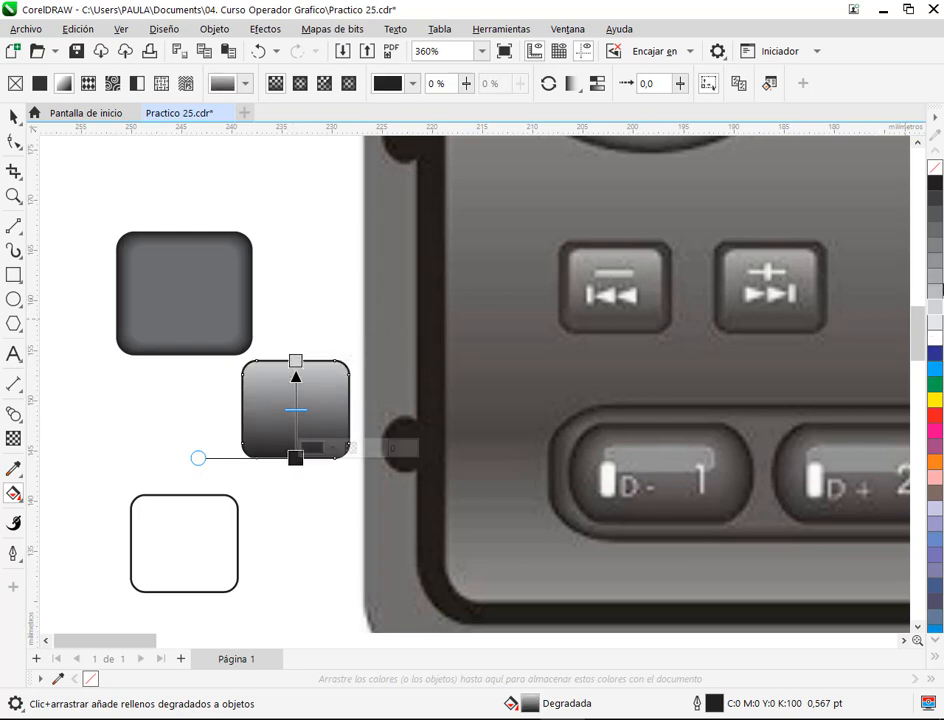
click(938, 233)
click(937, 205)
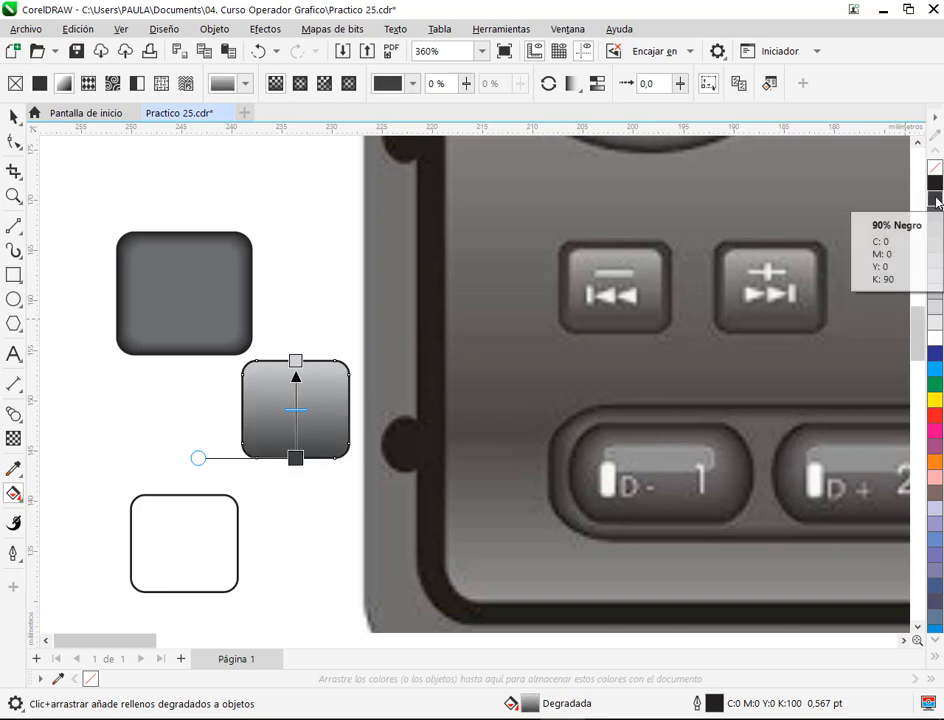
click(296, 361)
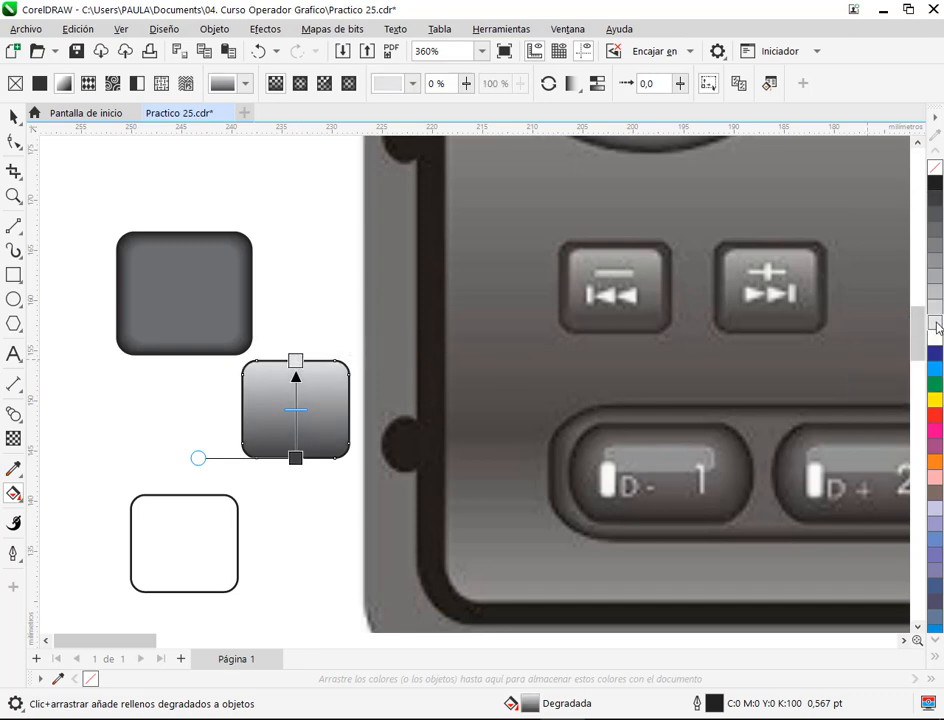
Step: Centre the gradient-filled rounded rectangle over the blended button and remove its outline
click(13, 118)
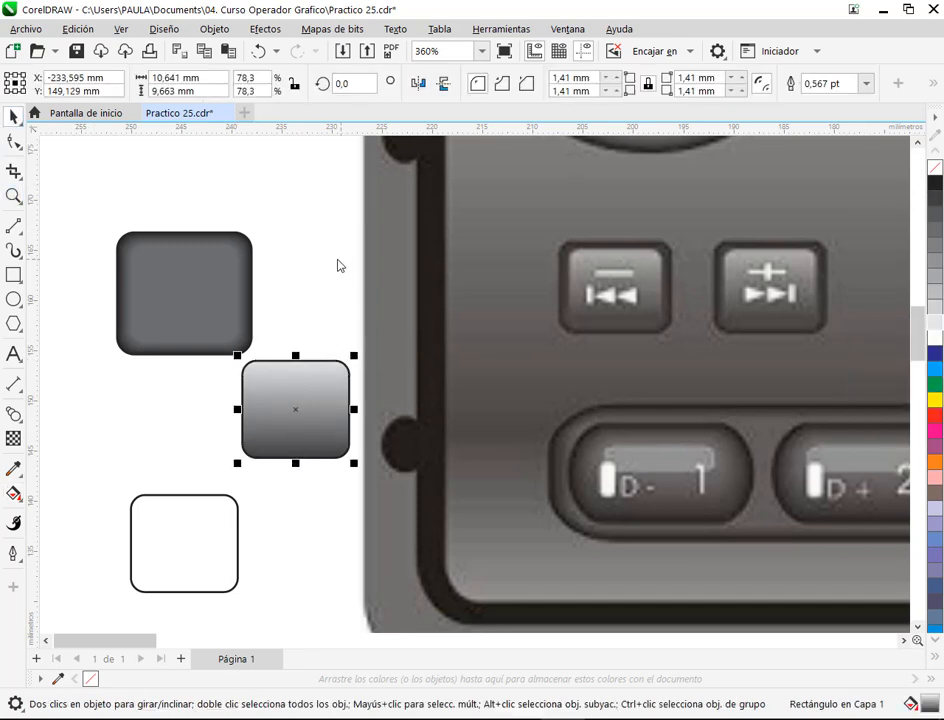
click(292, 268)
click(311, 409)
drag(295, 410, 184, 294)
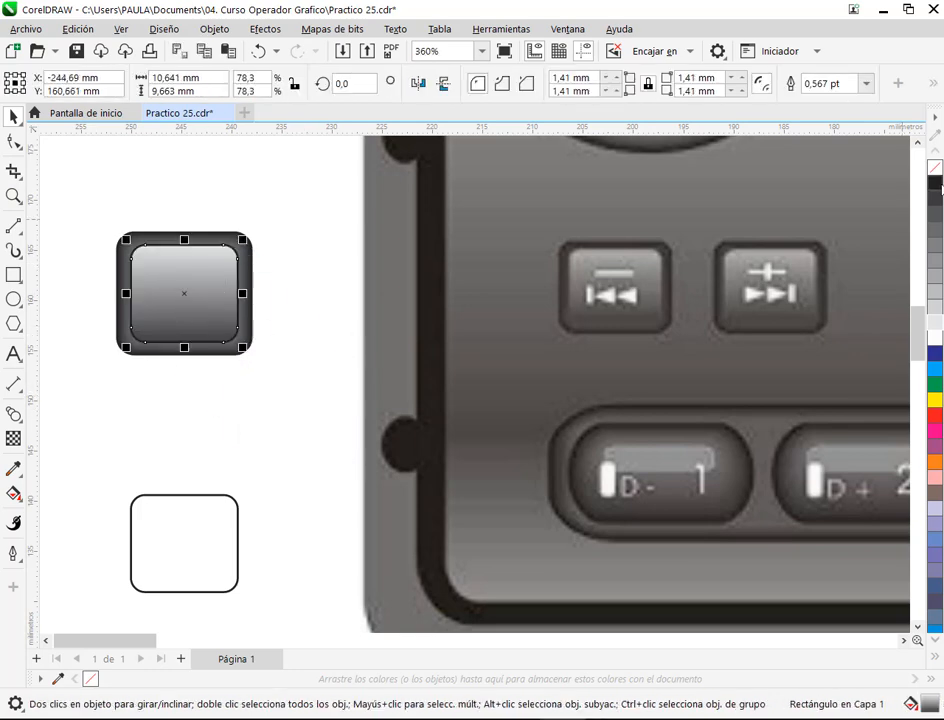
click(258, 335)
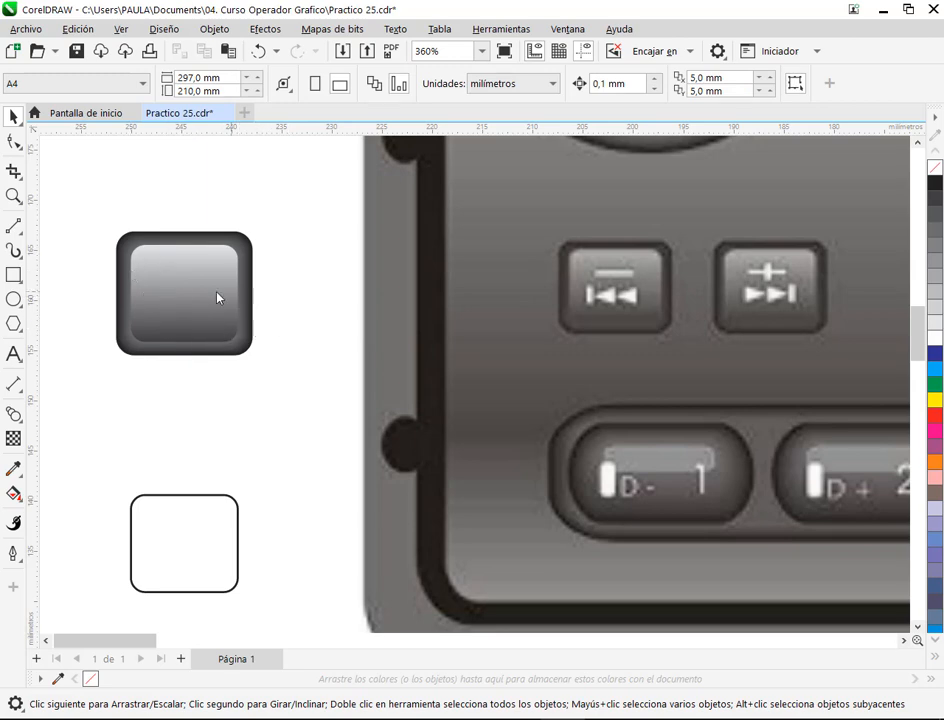
drag(219, 297, 300, 297)
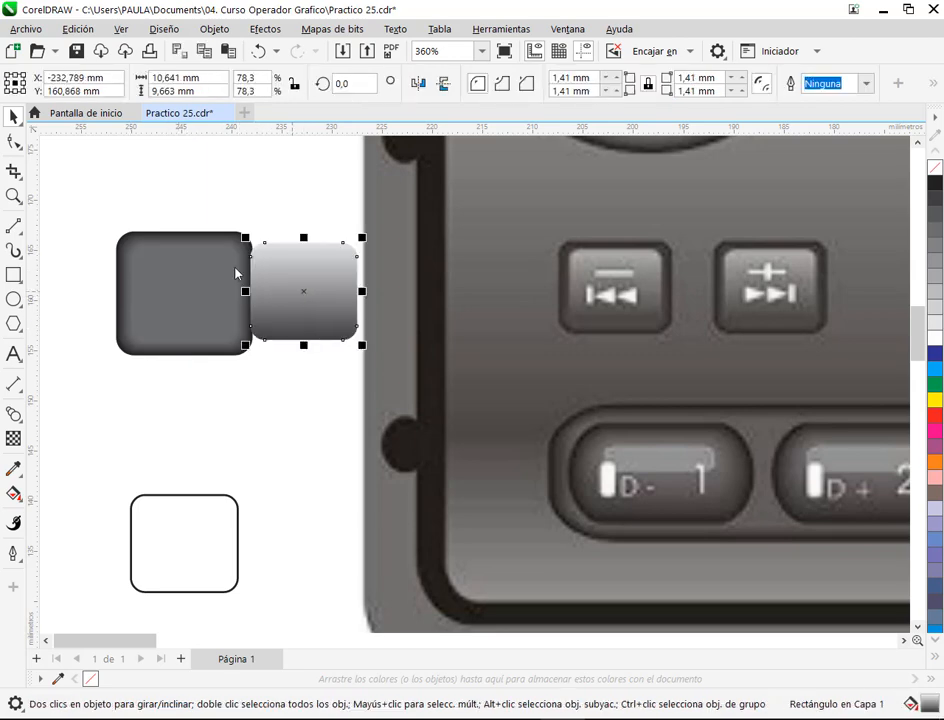
click(258, 51)
click(282, 242)
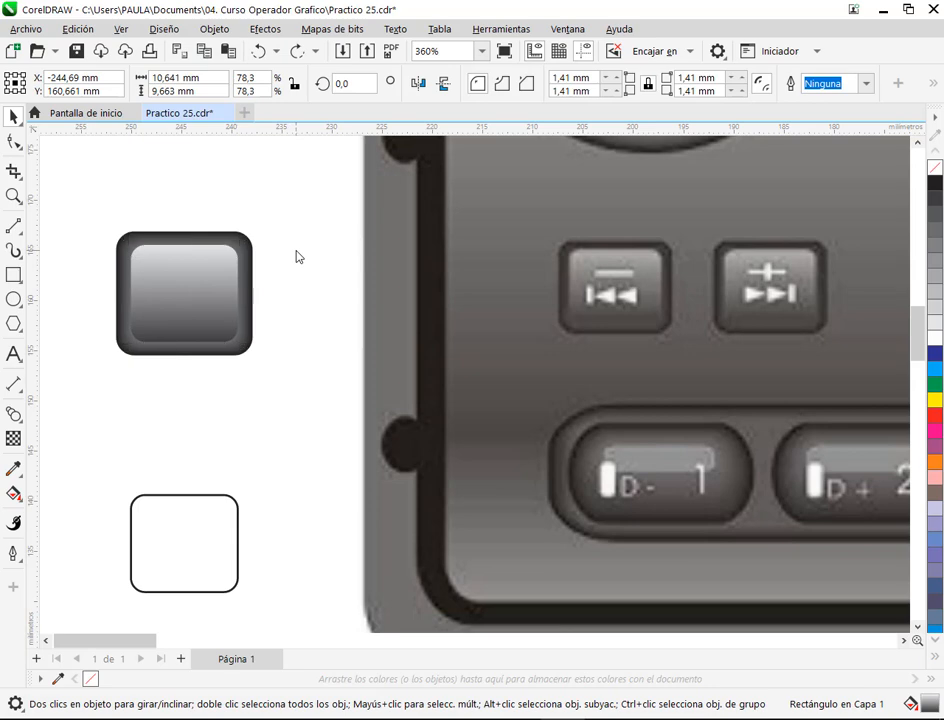
Step: Enlarge the gradient-filled rounded rectangle from its centre to about 11.3 by 10.2 mm within the button
click(195, 300)
scroll(195, 300, up, 3)
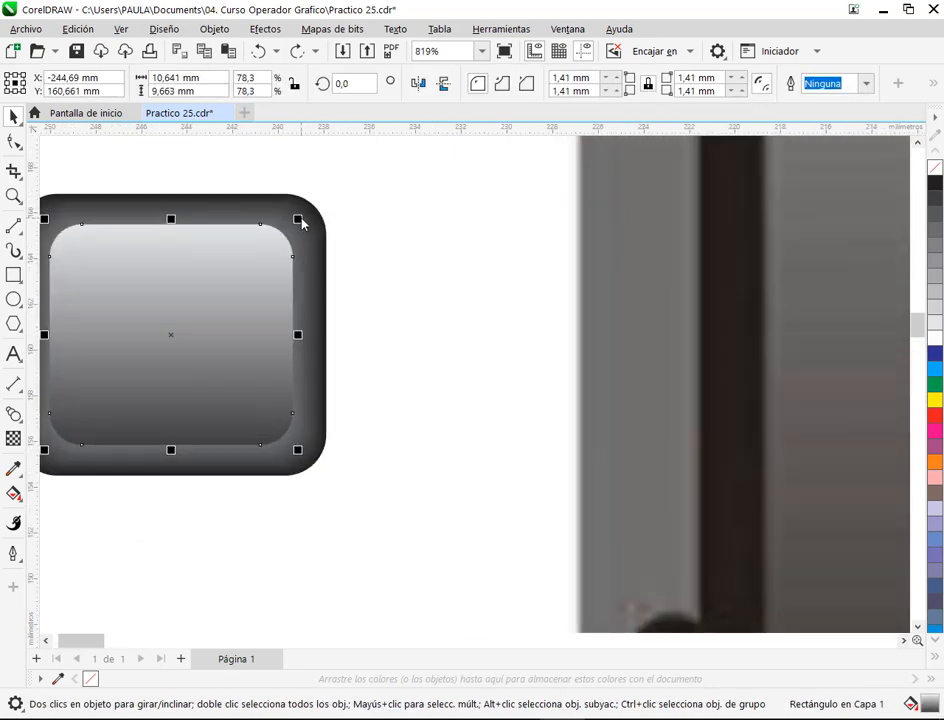
mouse_move(303, 223)
mouse_down()
mouse_move(310, 236)
mouse_move(305, 226)
mouse_up()
click(441, 382)
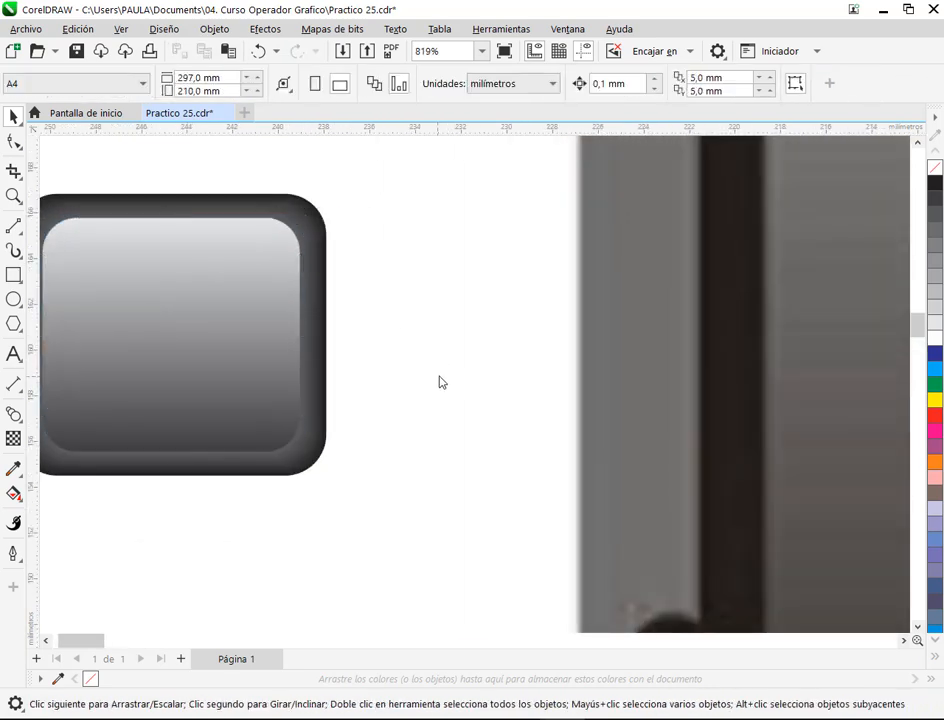
scroll(441, 382, down, 3)
drag(434, 400, 348, 375)
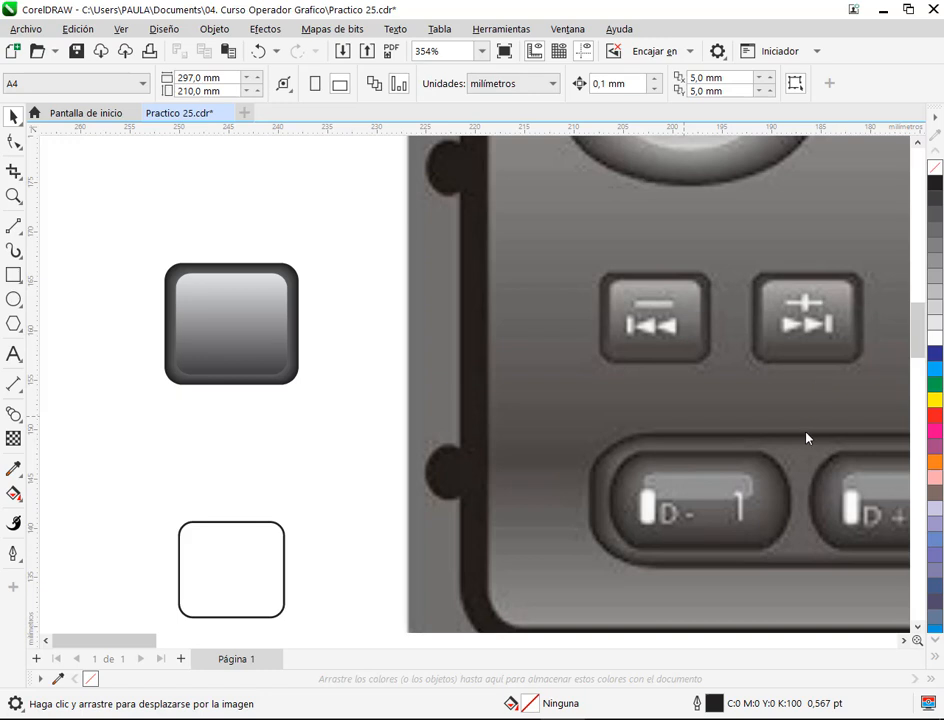
Step: Move the unfilled rounded rectangle closer beneath the blended button
drag(758, 337, 851, 366)
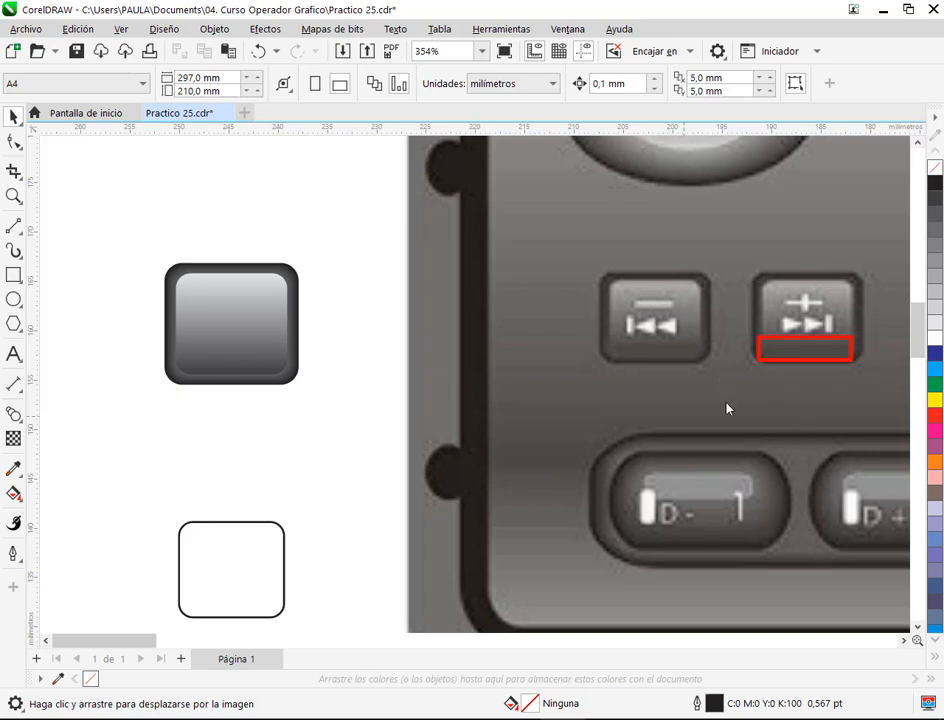
key(Escape)
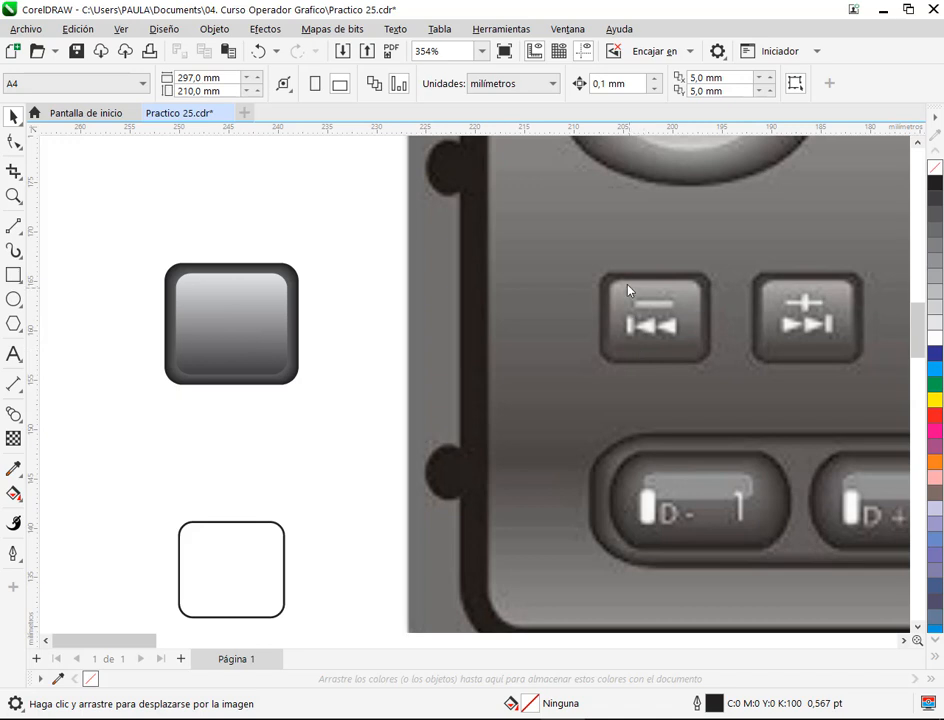
drag(260, 566, 323, 465)
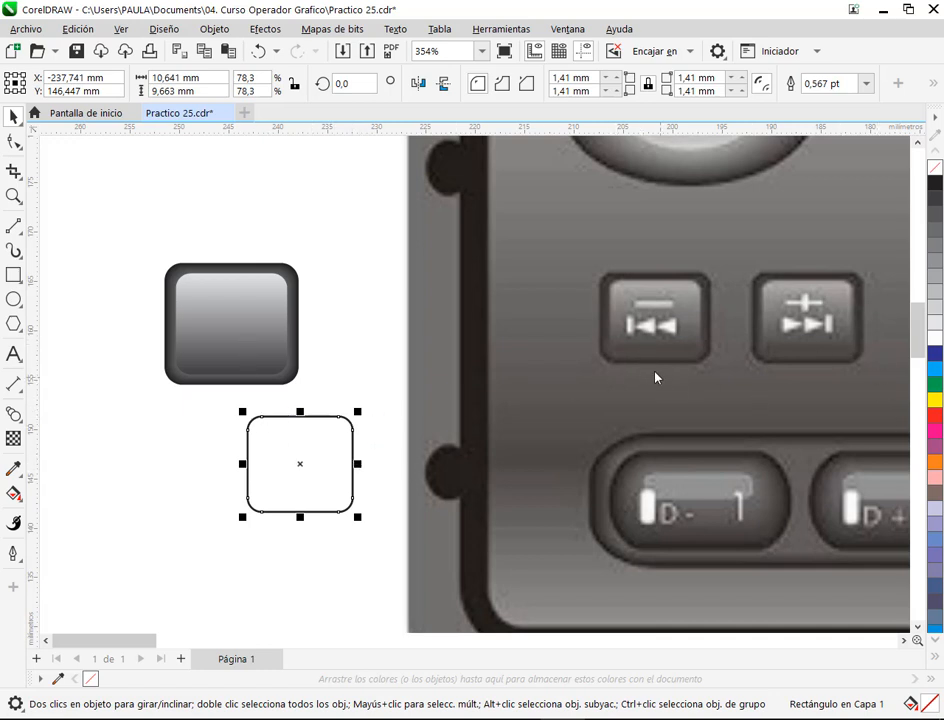
drag(605, 332, 701, 364)
click(284, 451)
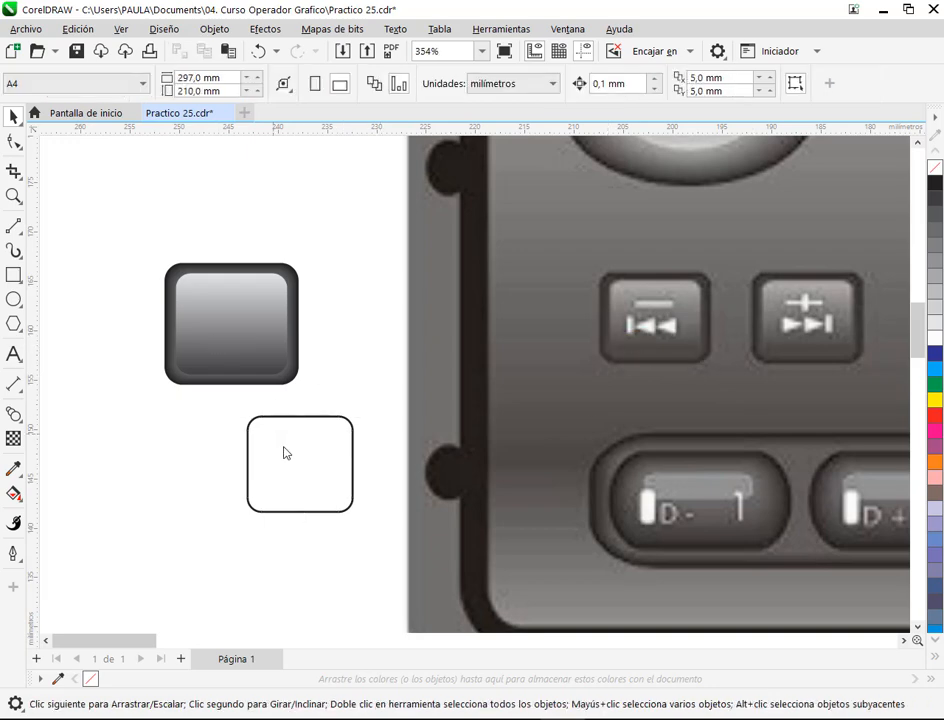
drag(309, 472, 238, 529)
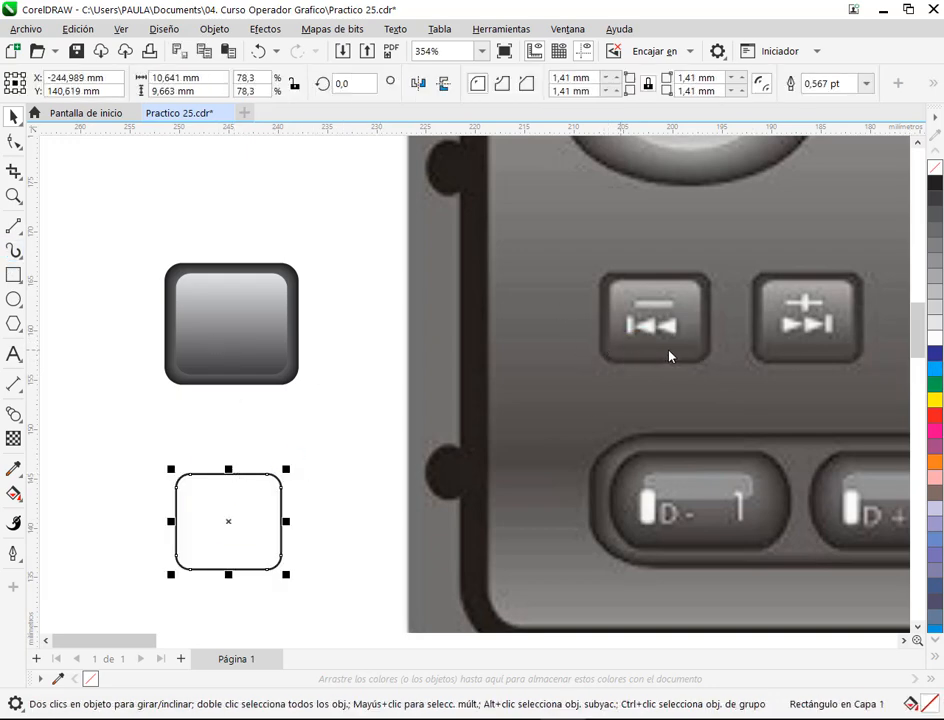
click(252, 326)
drag(249, 343, 362, 325)
key(ctrl+z)
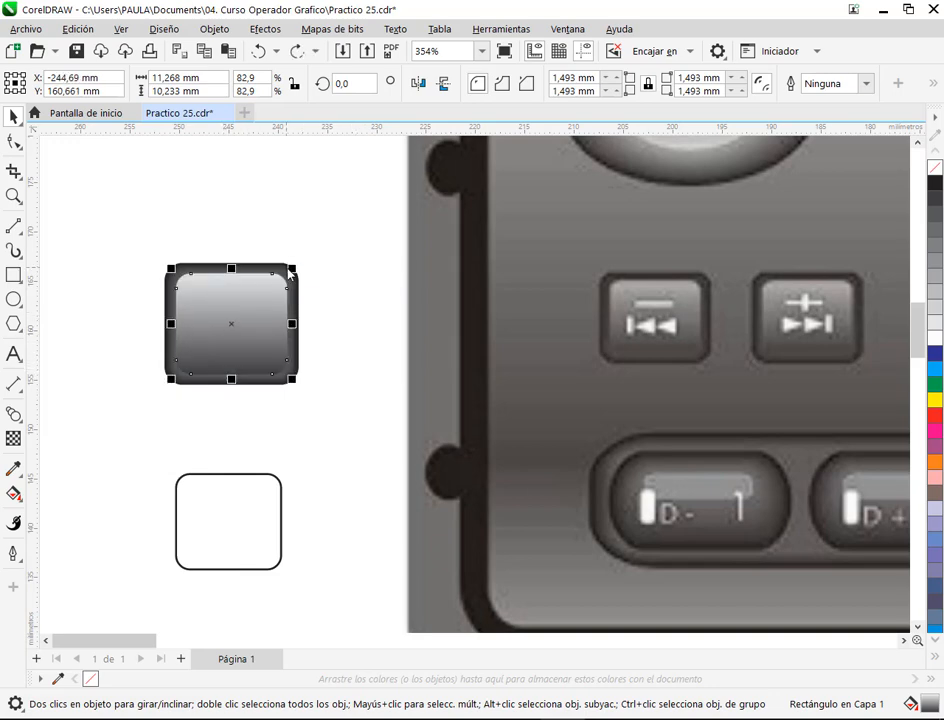
click(286, 269)
key(Escape)
Step: Recolour the blend's inner rectangle with a dark grey tint by moving the gradient rectangle aside and placing it back over the button
drag(236, 344, 339, 440)
click(220, 316)
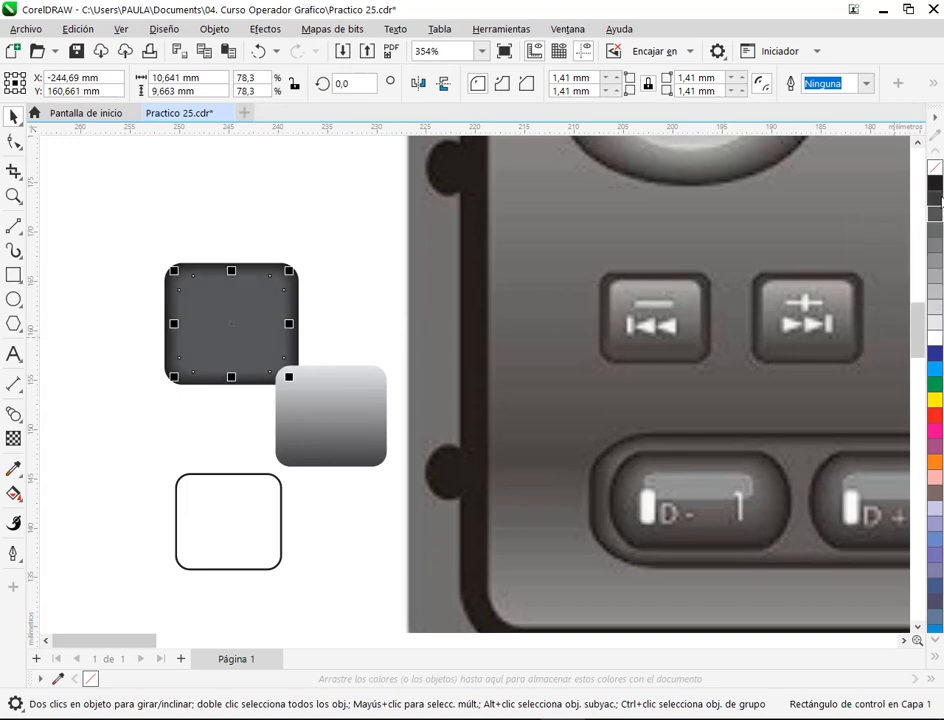
click(940, 200)
click(938, 224)
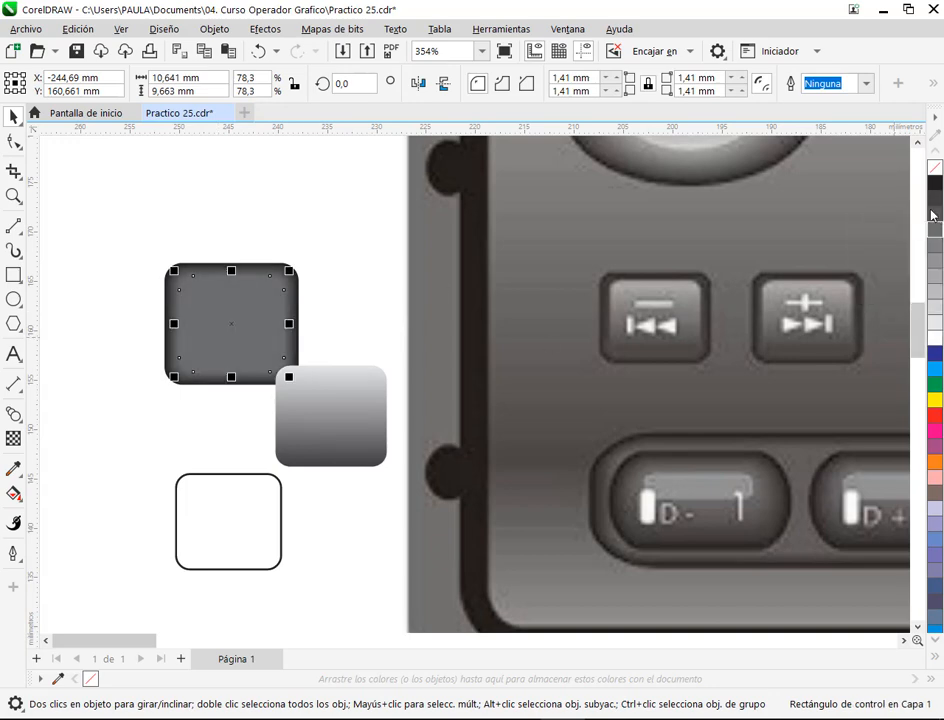
click(393, 287)
drag(331, 419, 236, 327)
click(305, 437)
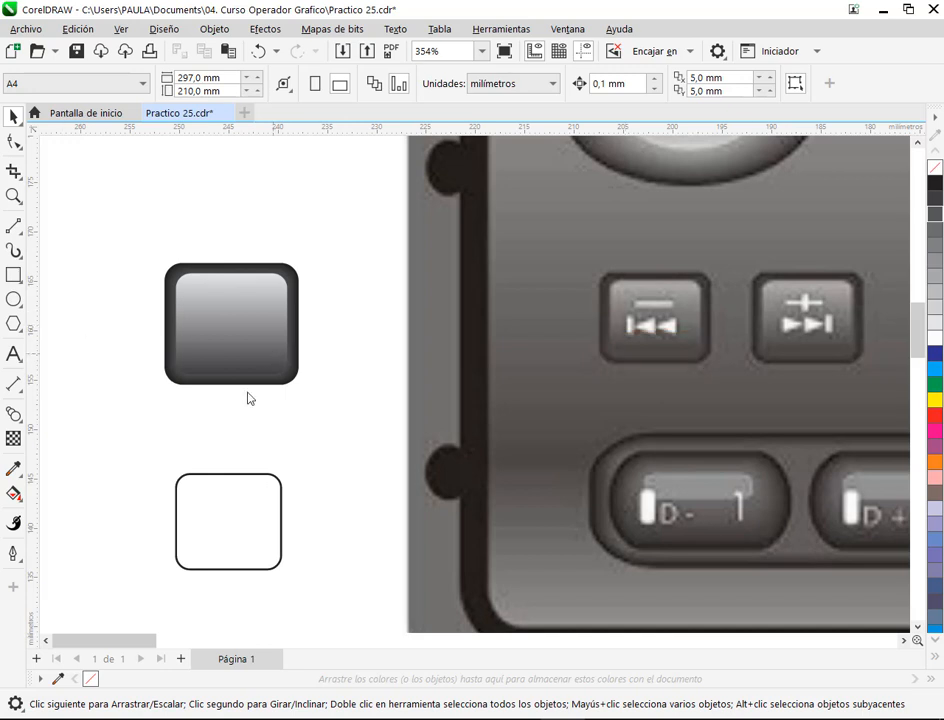
Step: Draw a rectangle about 12.6 by 3 mm between the finished button and the unfilled rounded rectangle
click(197, 349)
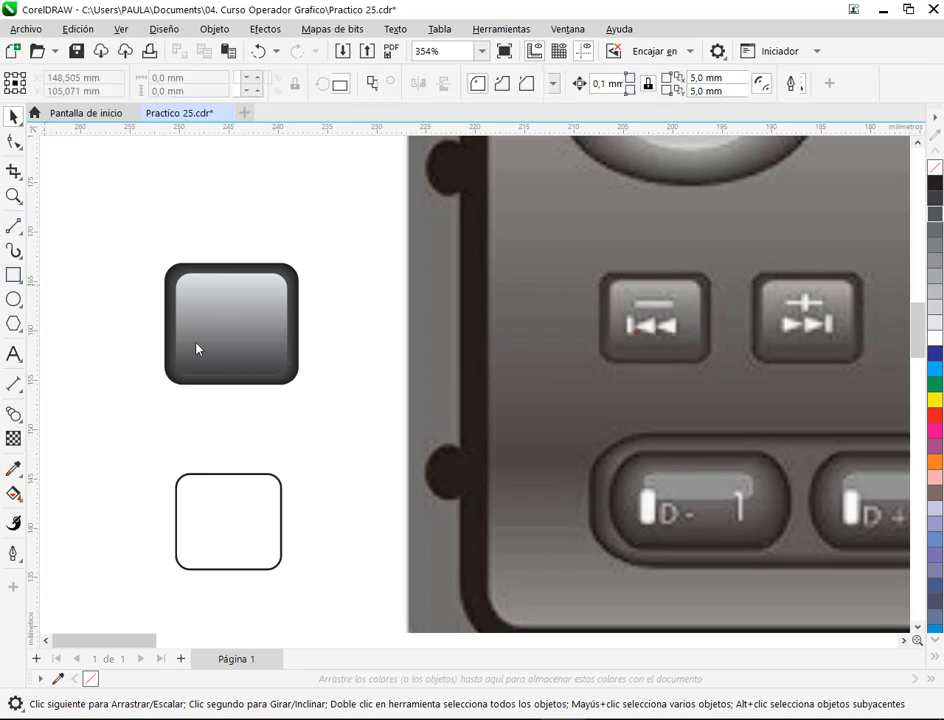
key(F6)
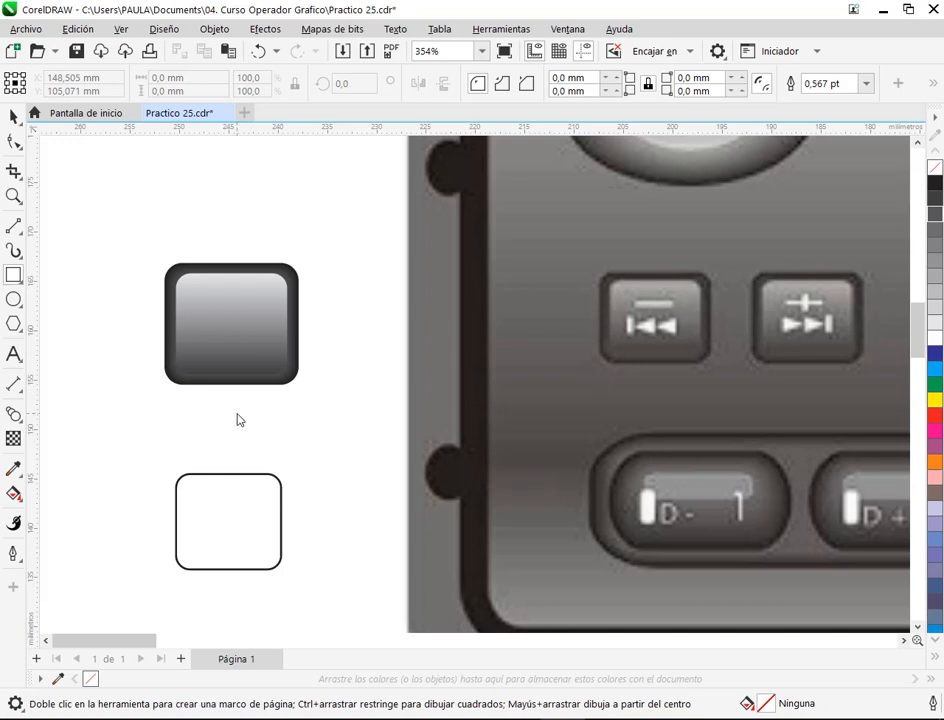
drag(232, 405, 356, 432)
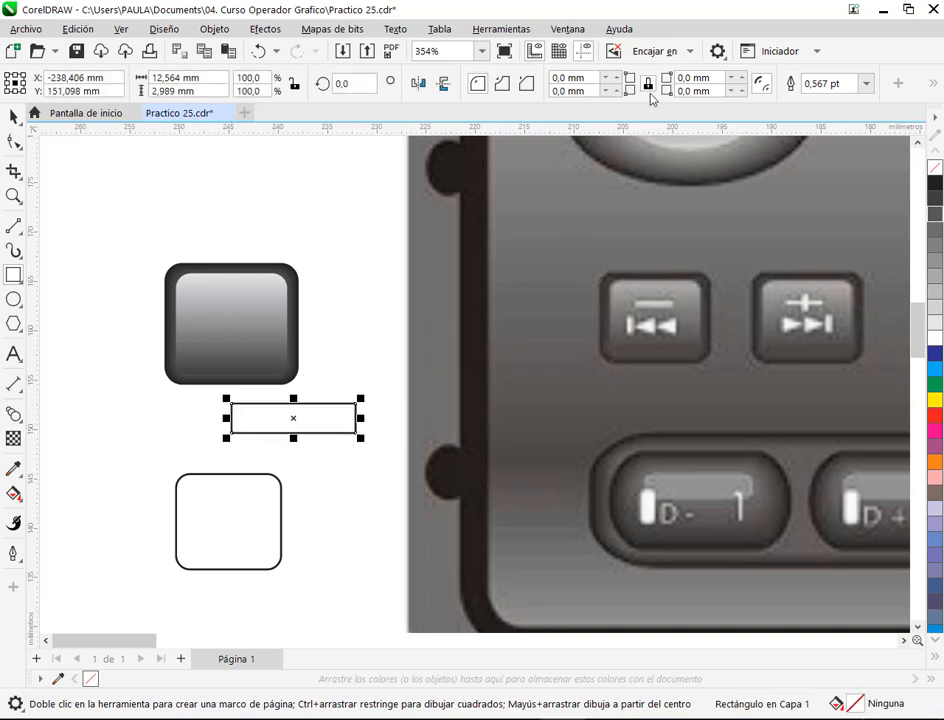
mouse_move(733, 85)
mouse_down()
mouse_move(738, 74)
mouse_move(740, 90)
mouse_up()
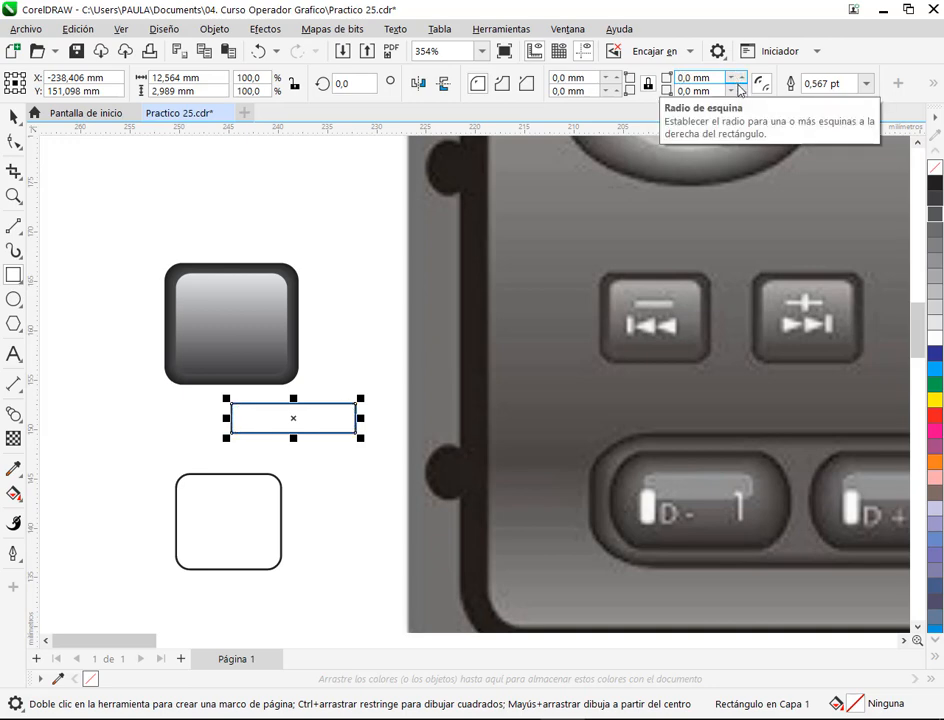
Step: Round all corners of the thin rectangle with a 1.3 mm radius
click(12, 115)
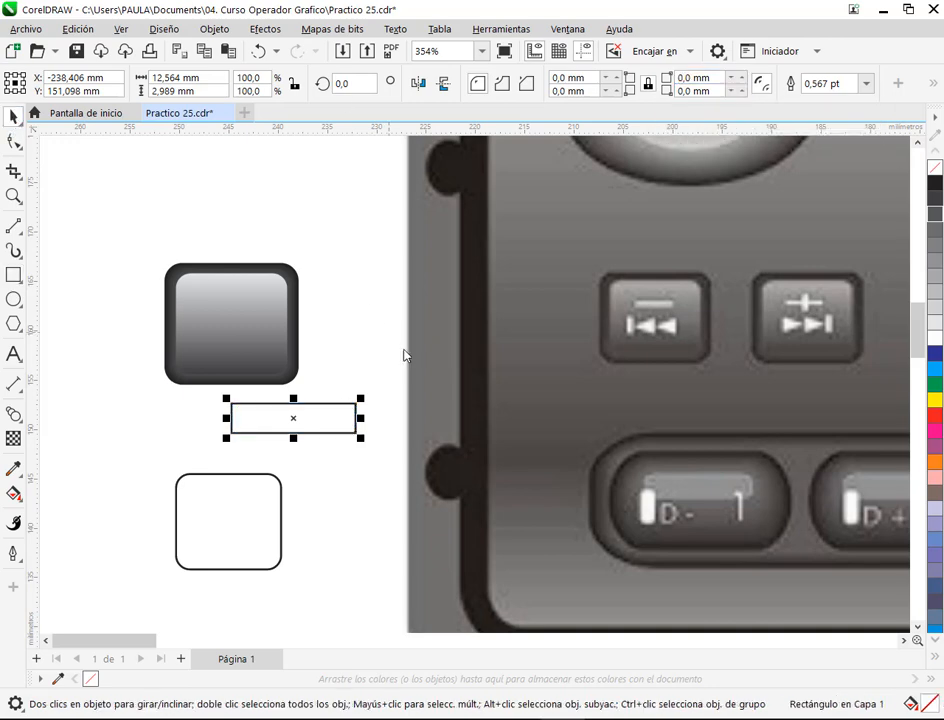
click(741, 79)
click(741, 79)
click(743, 80)
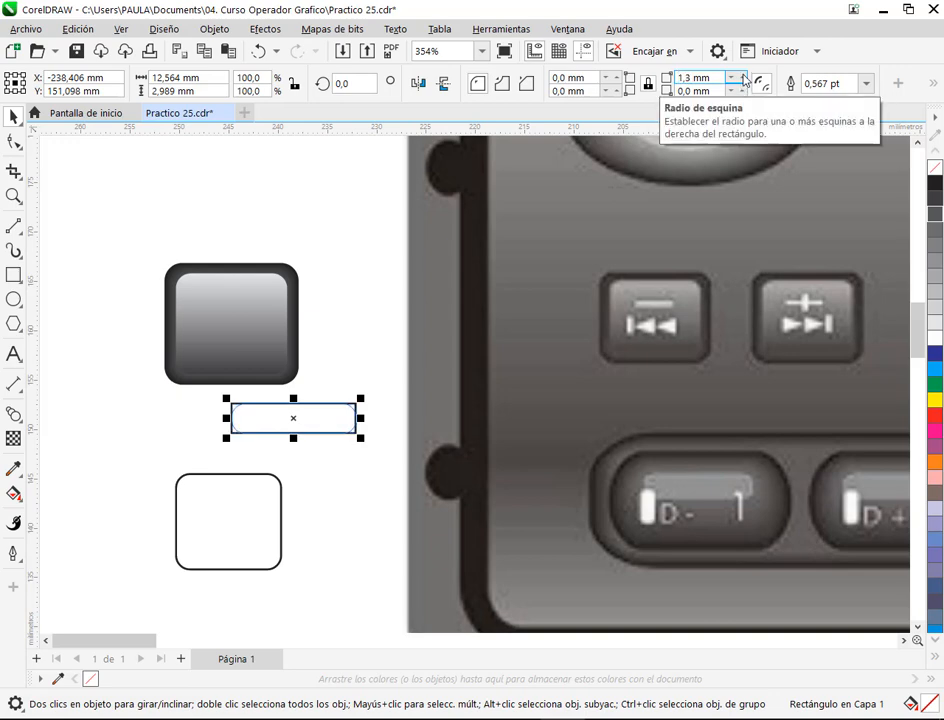
click(322, 481)
Step: Duplicate the thin rounded rectangle with a small vertical offset and subtract the upper one from the lower, leaving a curved strip
drag(284, 425, 313, 420)
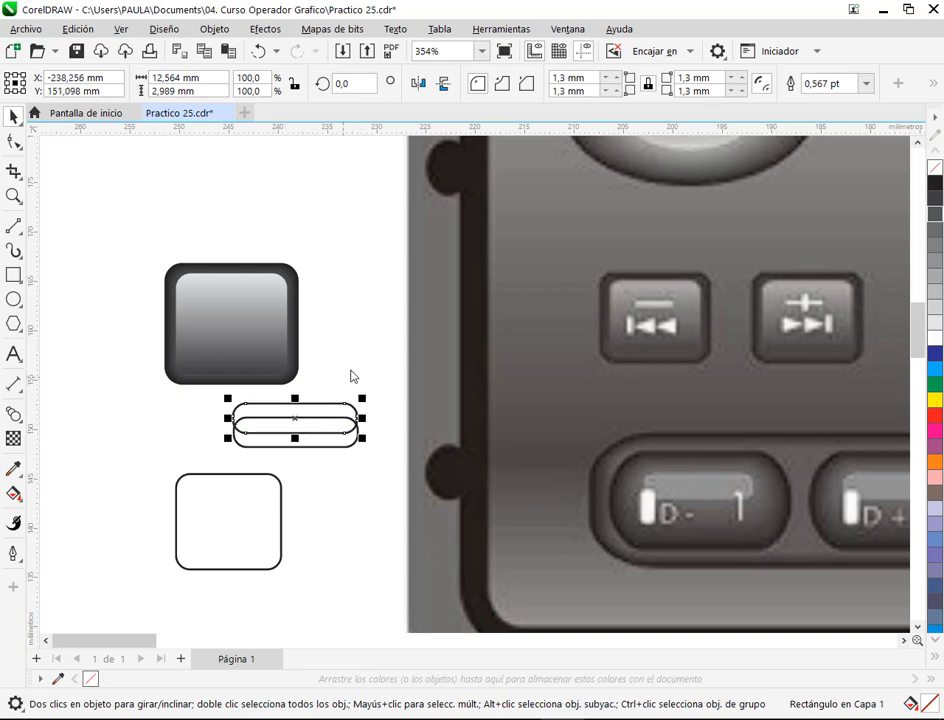
drag(223, 395, 393, 482)
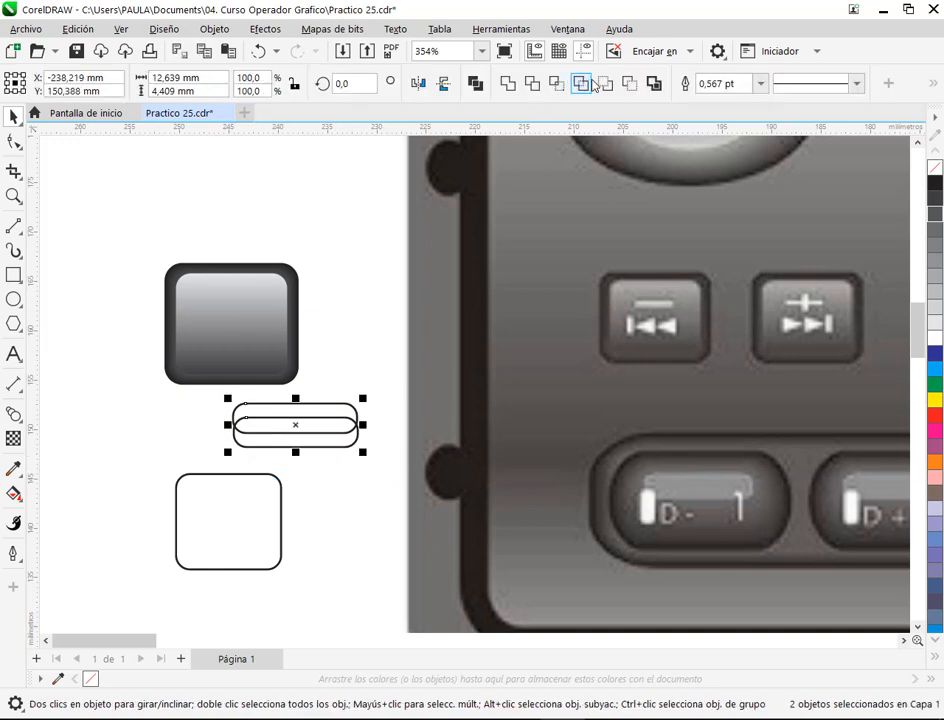
click(628, 83)
click(353, 400)
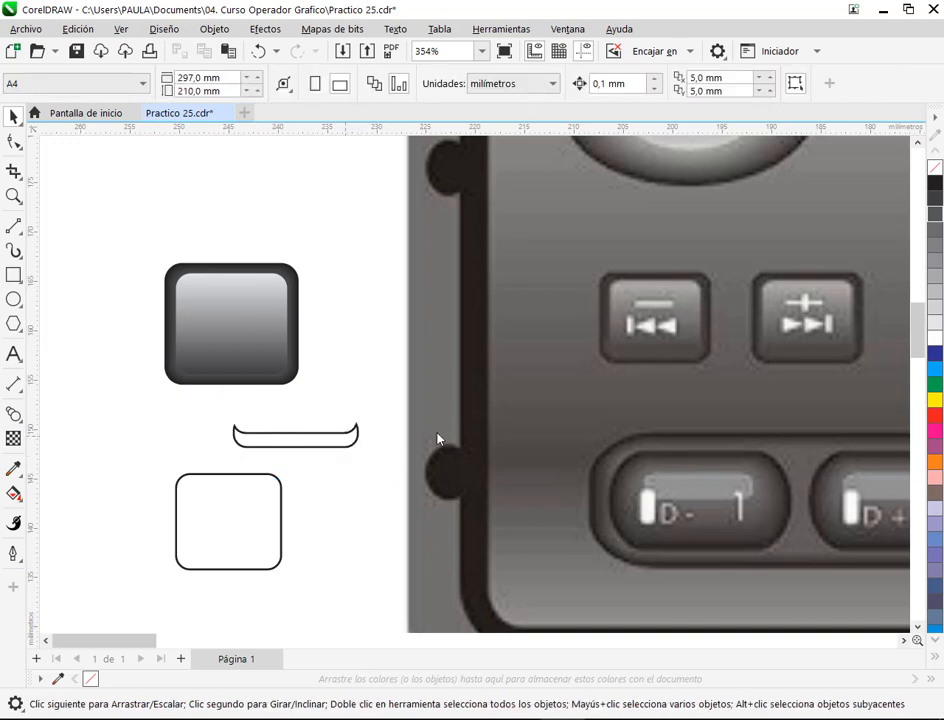
Step: Delete the curved trial strip from below the button
drag(348, 437, 254, 447)
click(419, 403)
key(Delete)
Step: Move the unfilled rounded rectangle up towards the button and place a duplicate offset slightly above it
drag(247, 541, 232, 483)
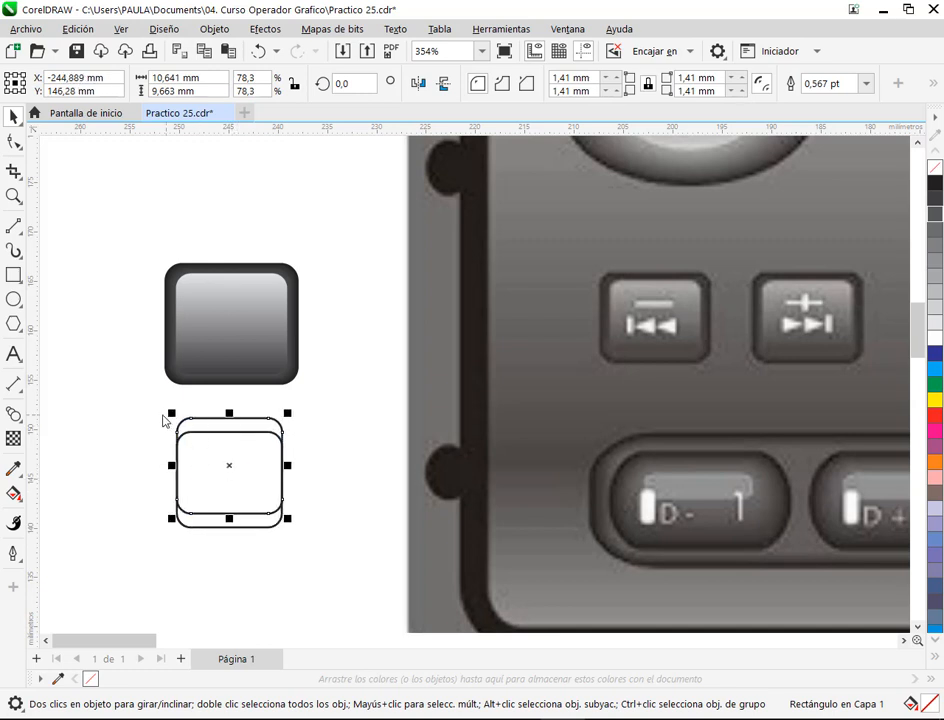
Step: Trim the lower rounded rectangle below the button with the overlapping upper one
drag(147, 407, 338, 576)
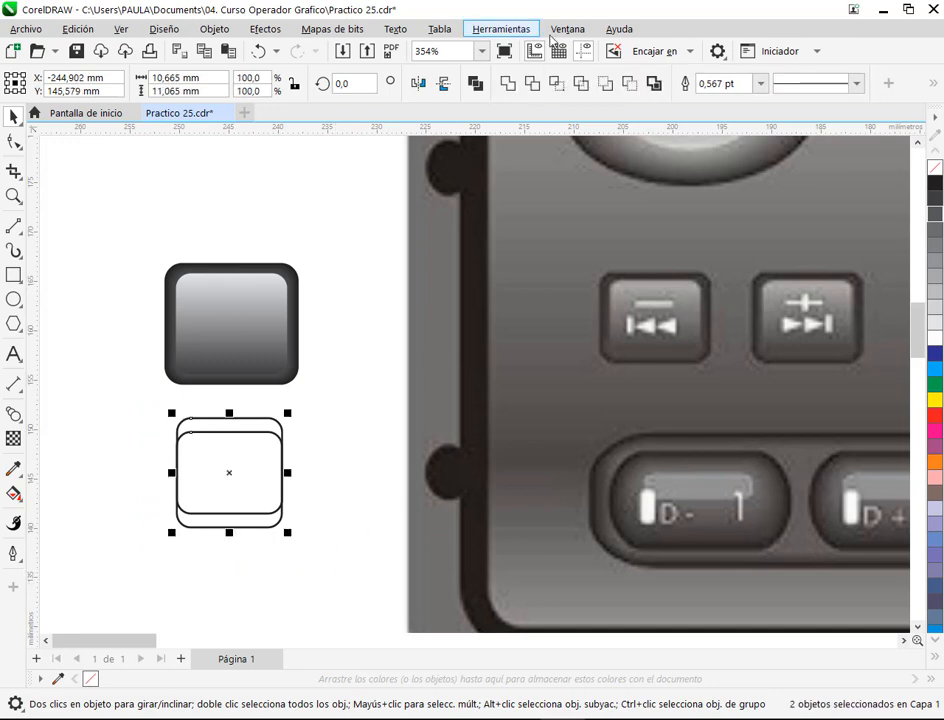
click(532, 84)
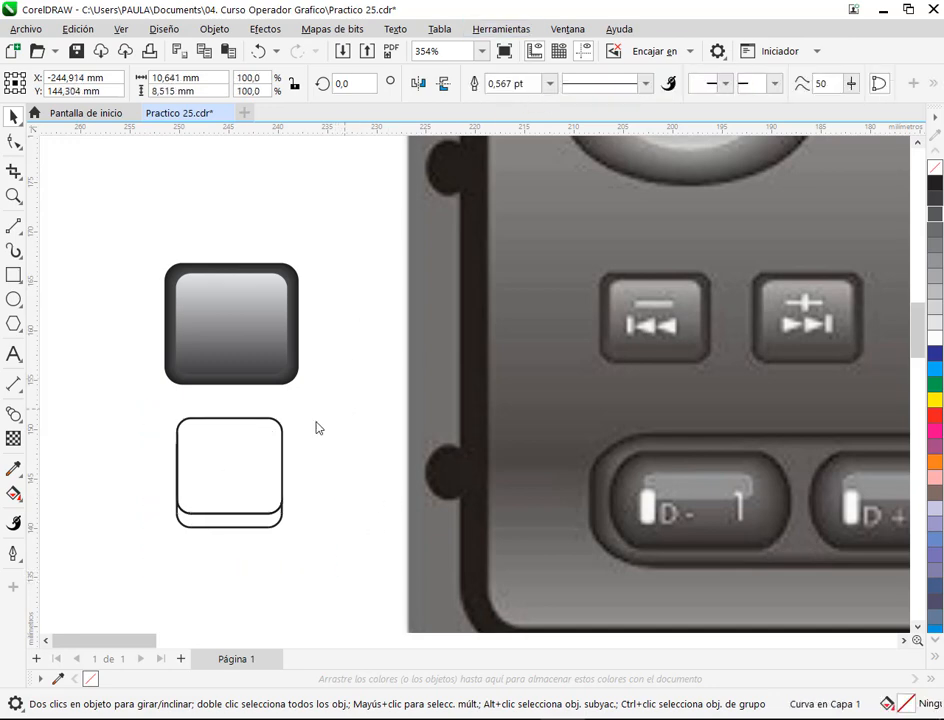
drag(235, 418, 115, 235)
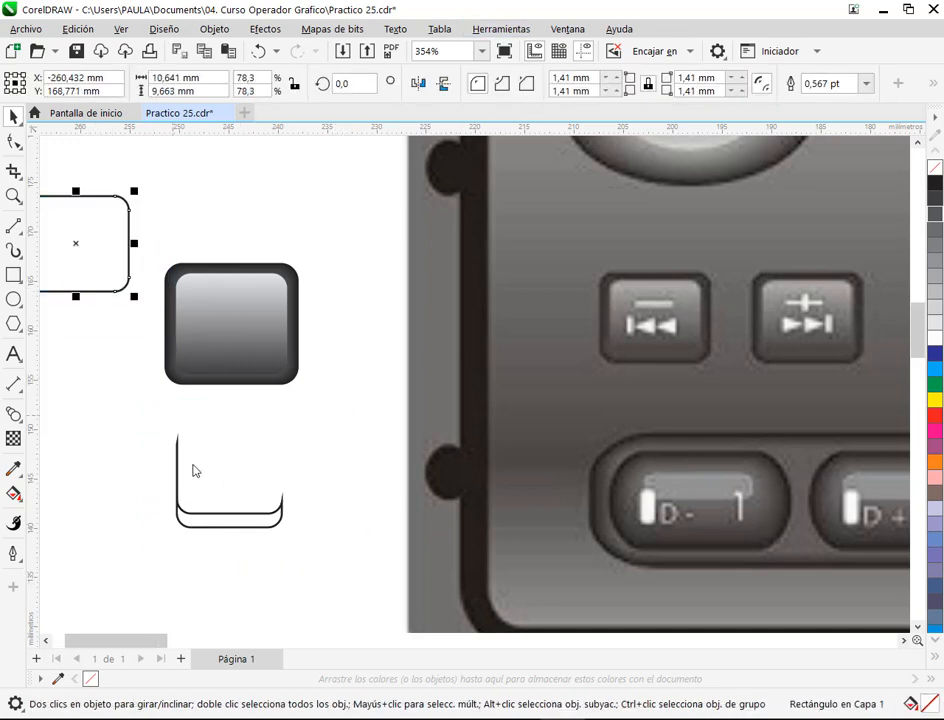
key(ctrl+z)
click(318, 566)
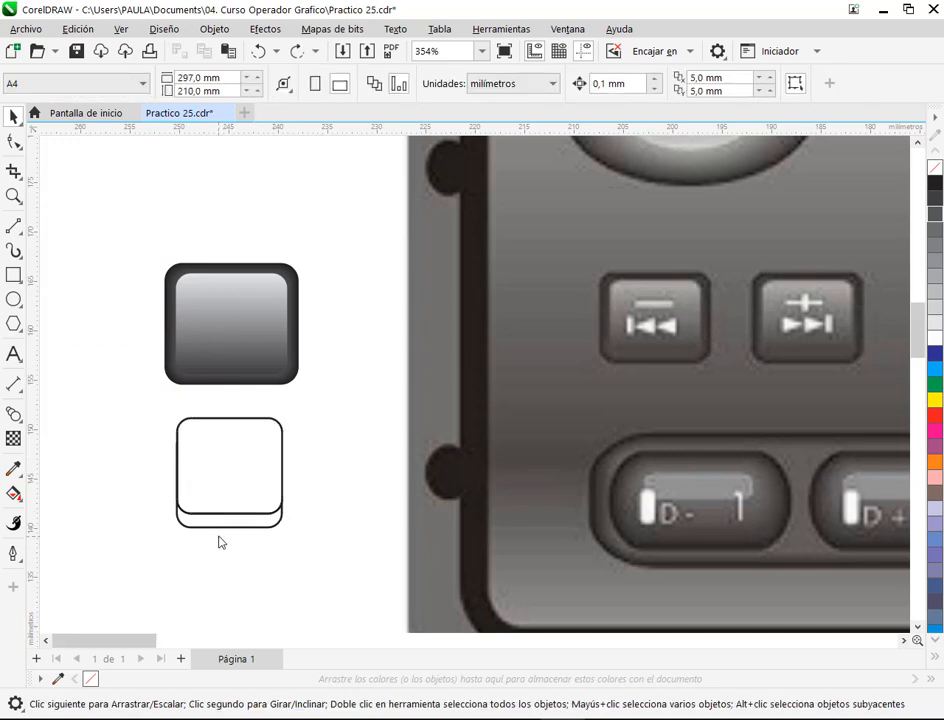
Step: Place a spare copy of the upper rounded rectangle to the left of the button
drag(147, 400, 360, 601)
click(284, 613)
click(282, 485)
scroll(169, 548, up, 2)
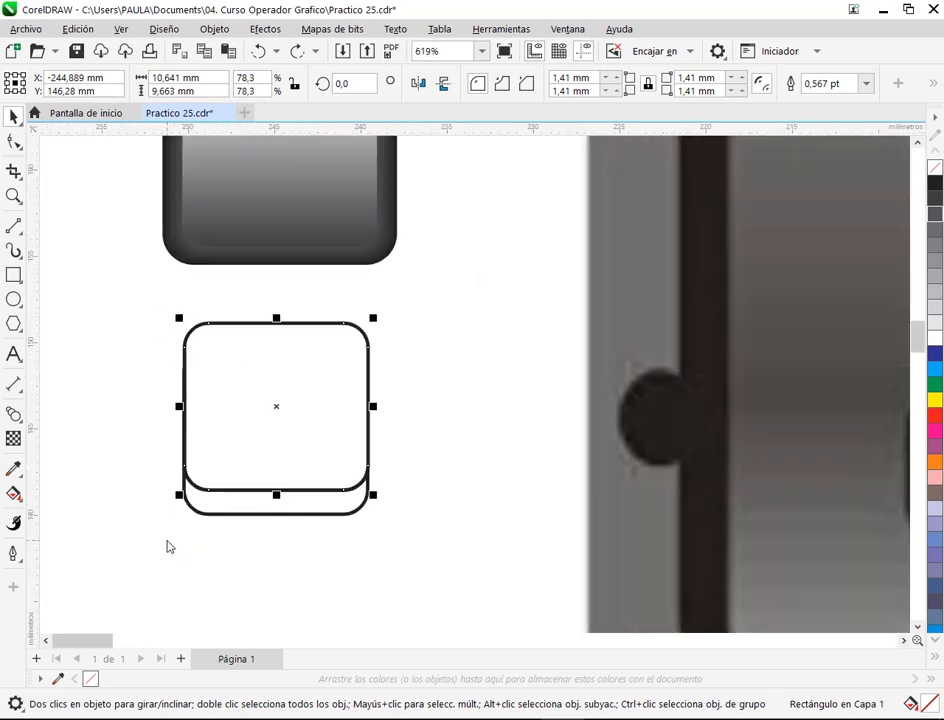
click(282, 453)
click(282, 453)
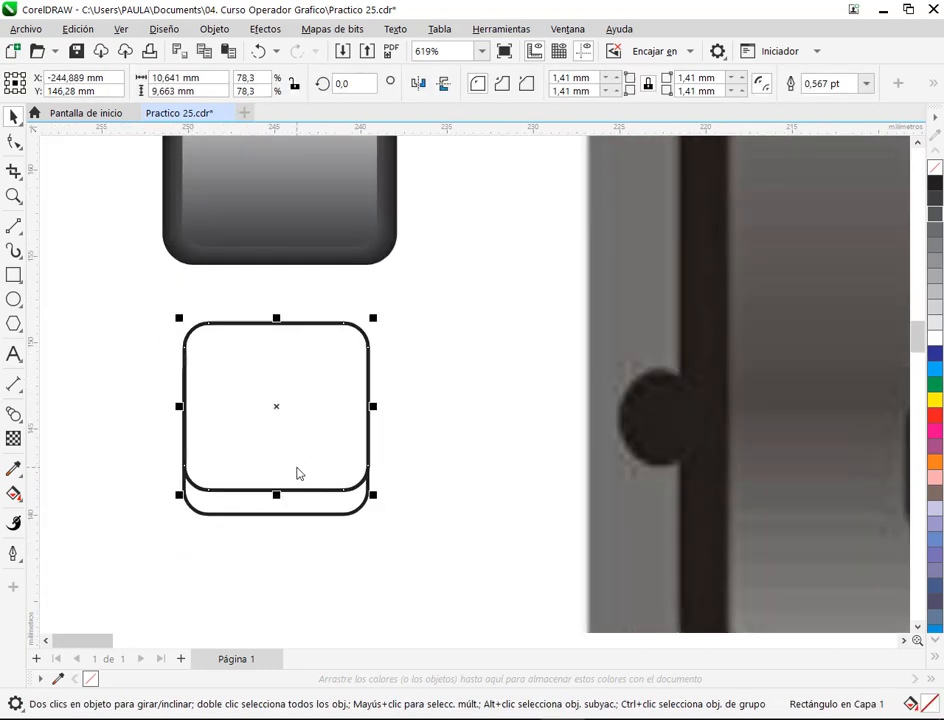
scroll(450, 488, down, 1)
drag(450, 488, 482, 496)
drag(422, 435, 211, 340)
click(493, 432)
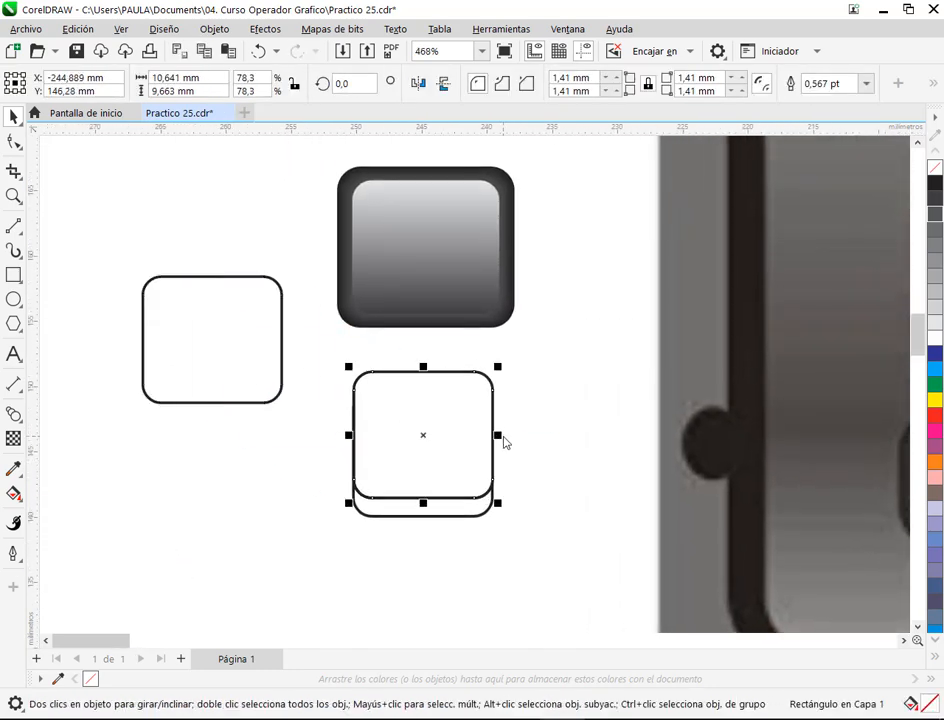
Step: Widen the upper rounded rectangle to about 12 mm and move it off the trimmed shape
click(503, 437)
drag(503, 443, 510, 438)
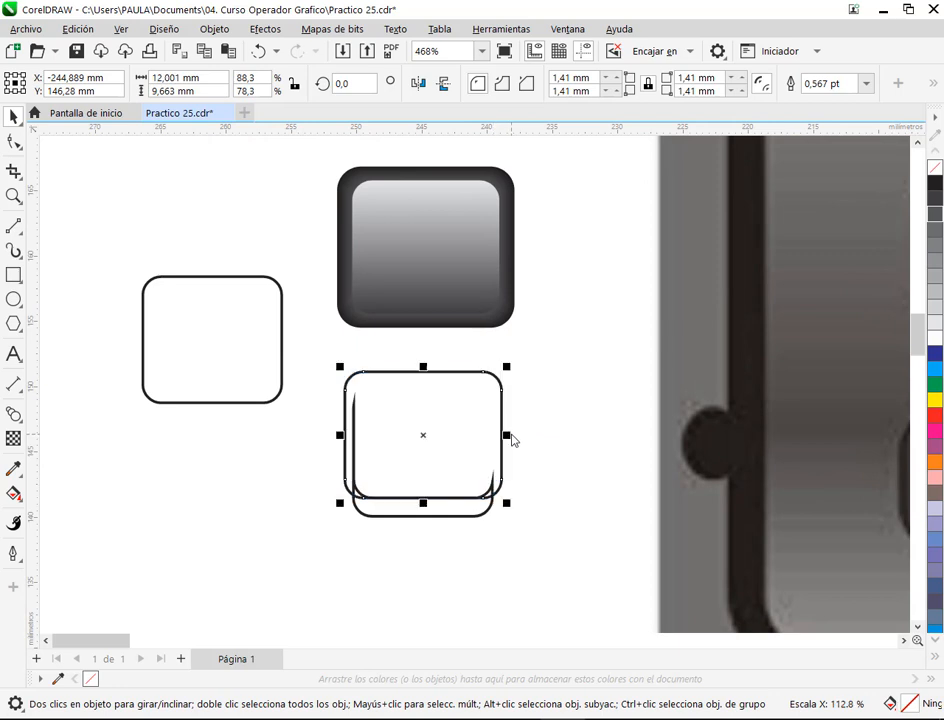
drag(432, 498, 120, 557)
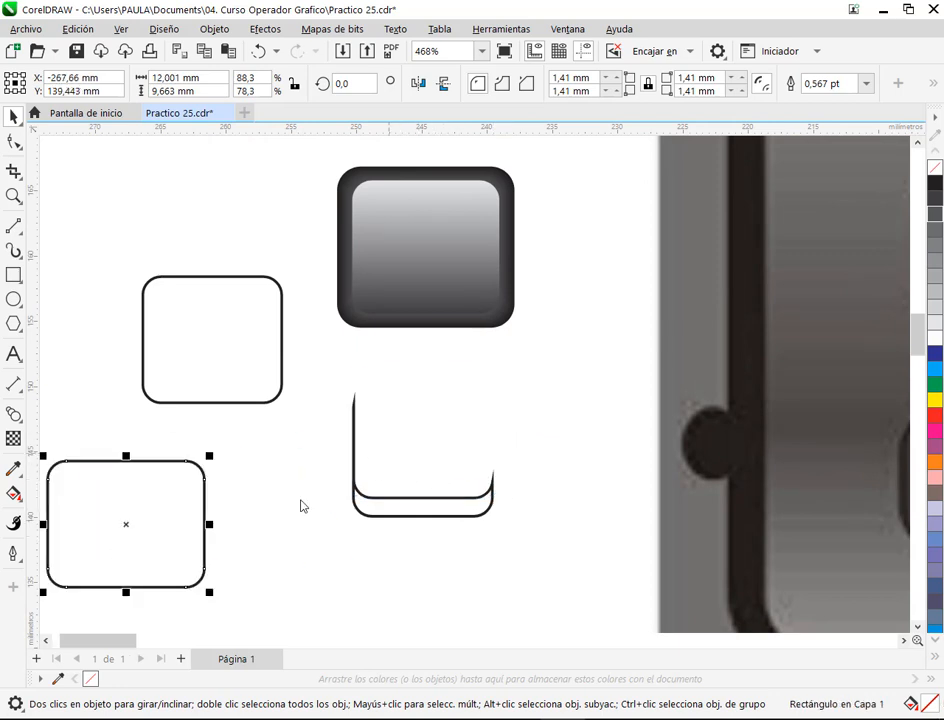
Step: Delete the trimmed shape below the button and the widened rounded rectangle
click(376, 514)
key(Delete)
click(160, 490)
key(Delete)
Step: Copy the spare rounded rectangle to below the button and add a duplicate shifted about 1.7 mm up
drag(186, 398, 213, 394)
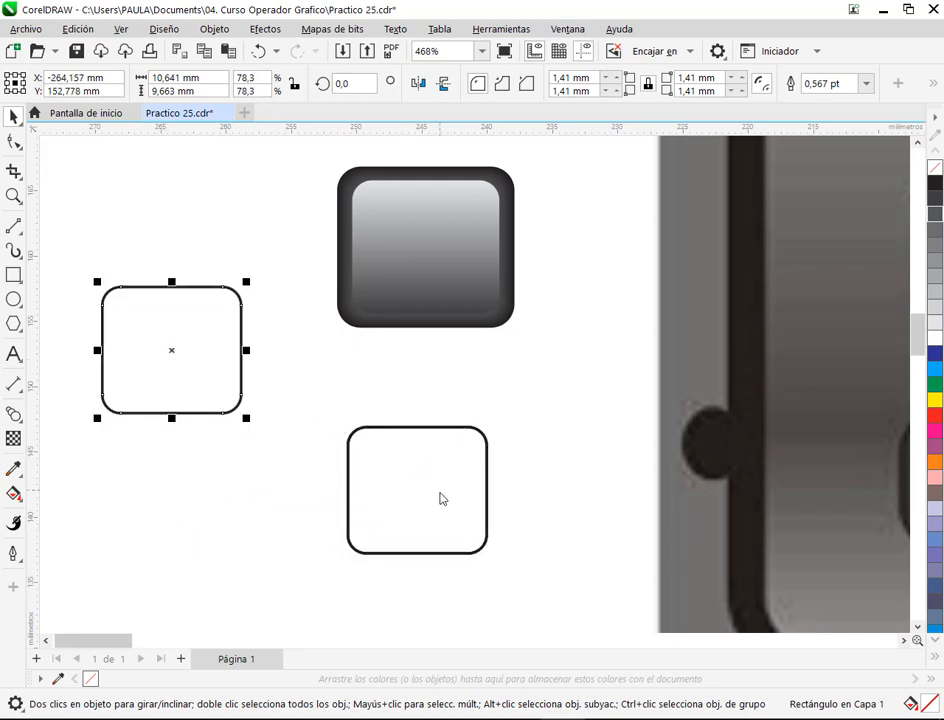
click(443, 511)
key(KP_Add)
key(Up)
key(Up)
key(Up)
key(Up)
key(Up)
key(Up)
key(Up)
key(Up)
key(Up)
key(Up)
key(Up)
key(Up)
key(Up)
key(Up)
key(Up)
key(Up)
key(Up)
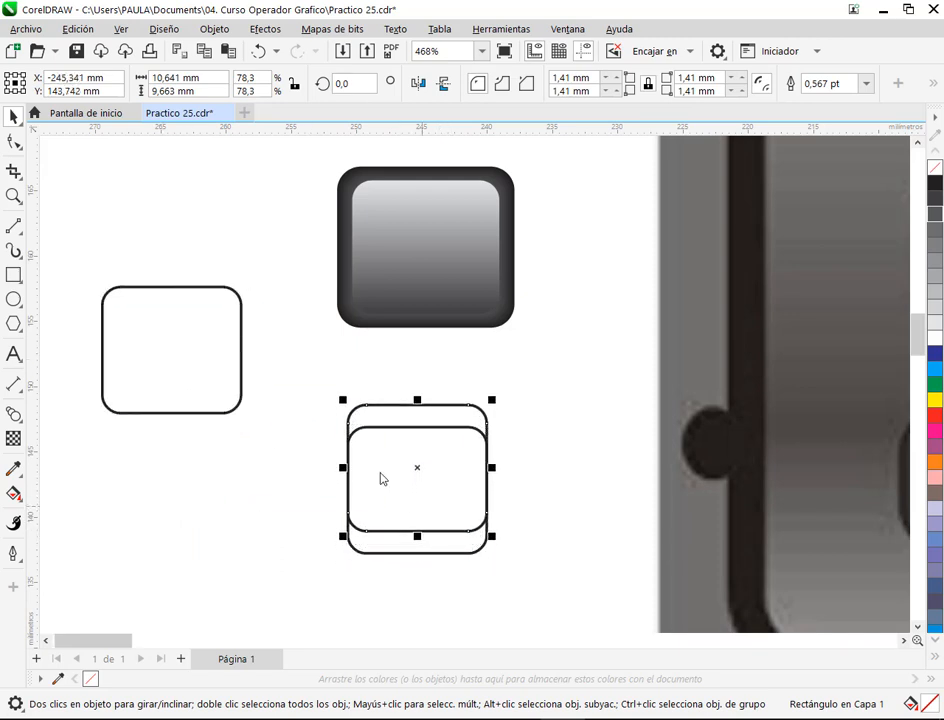
Step: Try to subtract the lower rounded rectangle from the upper one
drag(316, 390, 570, 622)
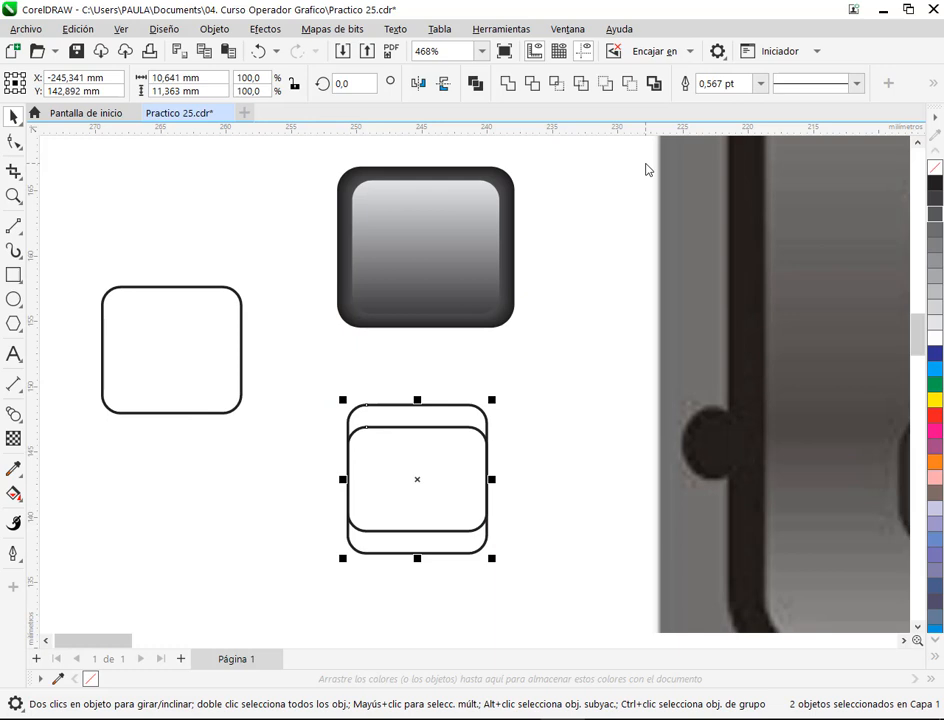
click(630, 88)
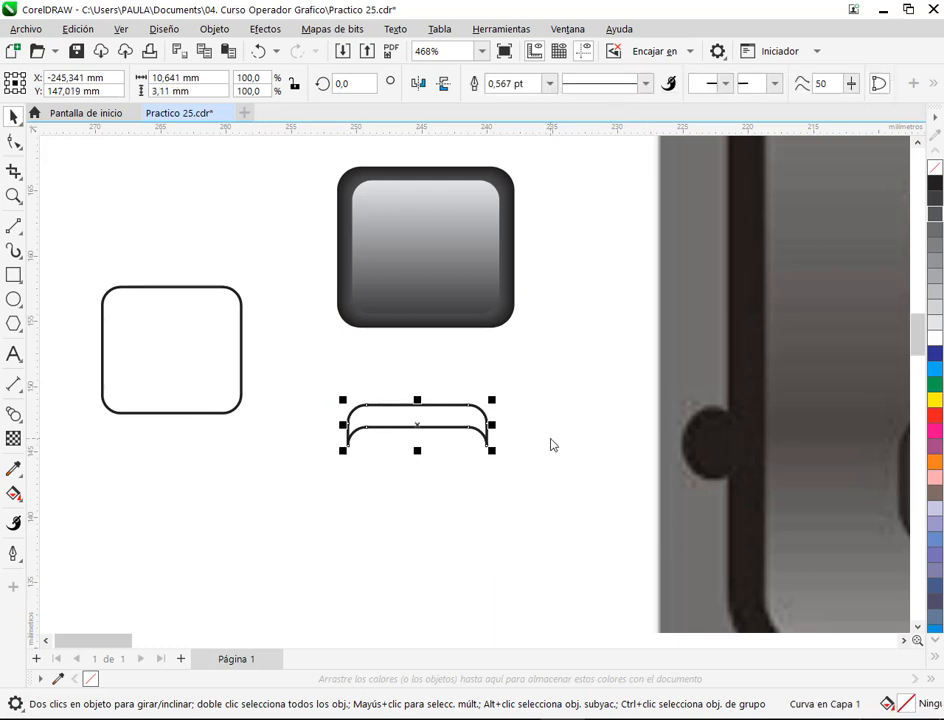
click(258, 54)
click(539, 448)
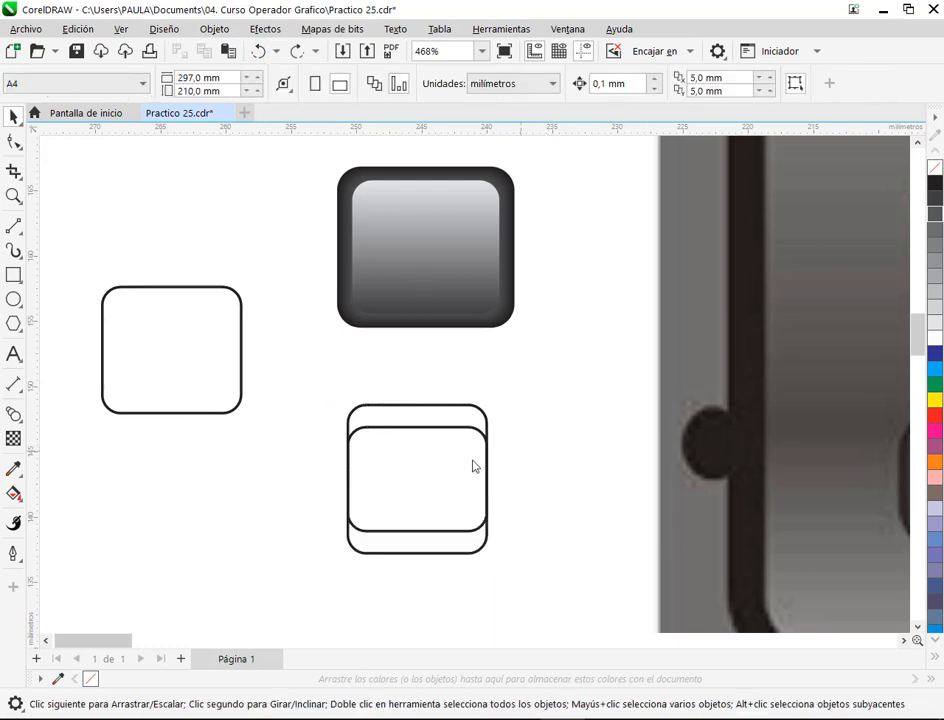
Step: Fill the upper rounded rectangle white and subtract it from the lower one, leaving a curved strip
click(473, 460)
click(934, 345)
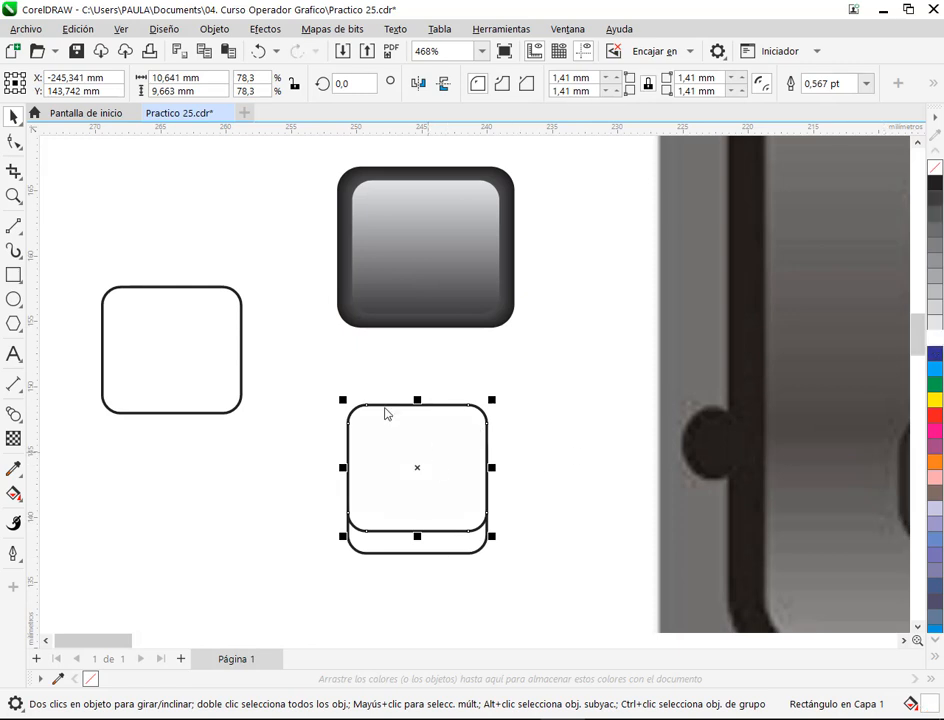
drag(313, 381, 402, 550)
click(628, 83)
click(540, 541)
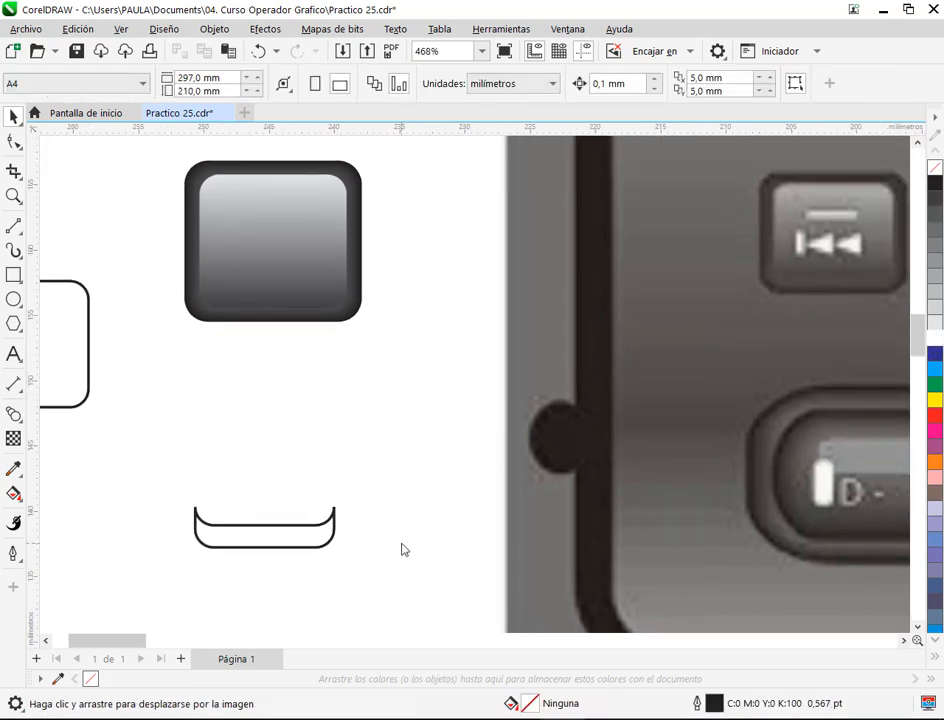
Step: Move the curved strip onto the lower part of the square button
drag(310, 549, 302, 306)
click(379, 449)
drag(379, 451, 314, 459)
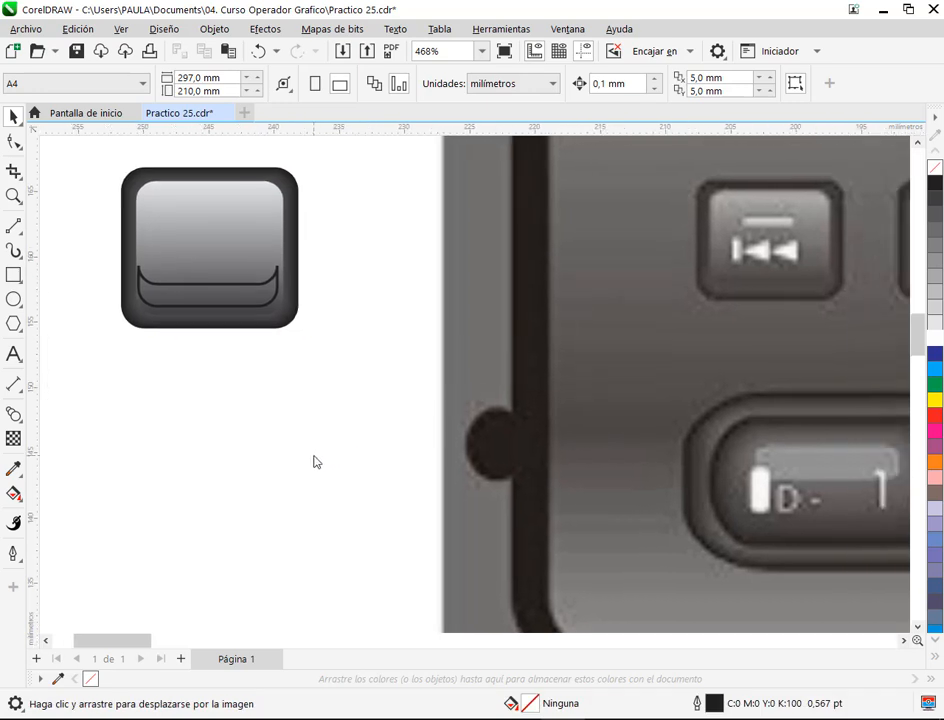
Step: Remove the curved strip's outline and fill it with 80% black
click(278, 304)
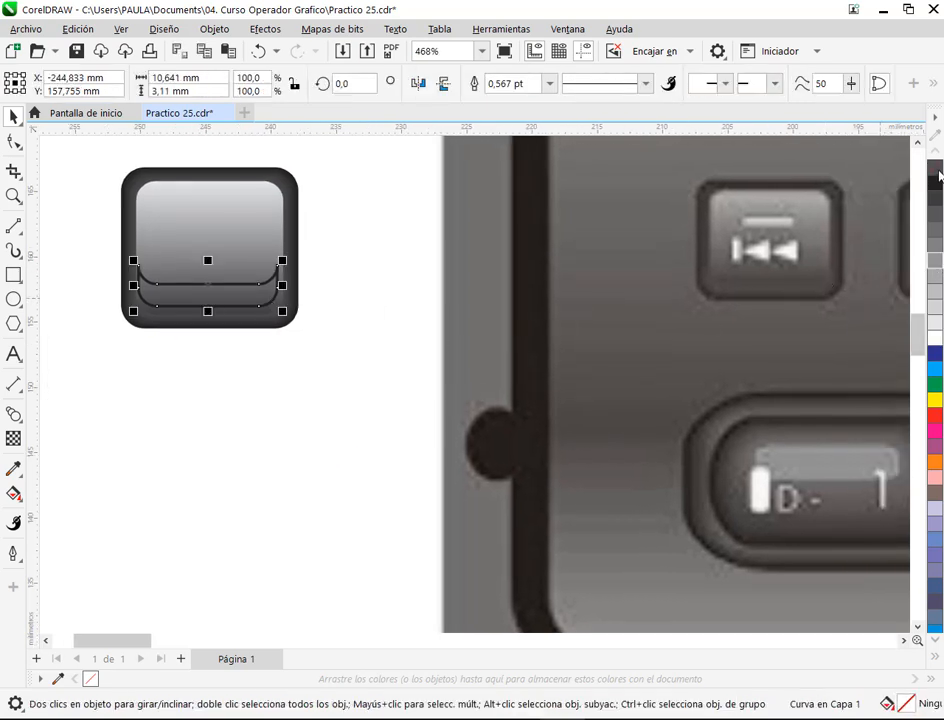
right_click(934, 167)
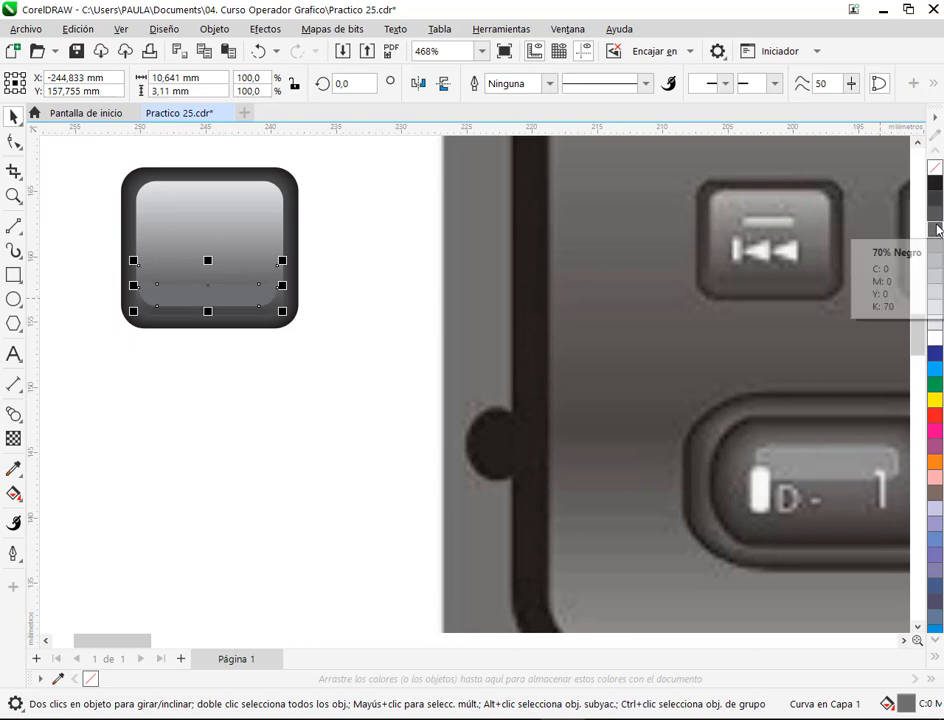
click(289, 407)
click(258, 303)
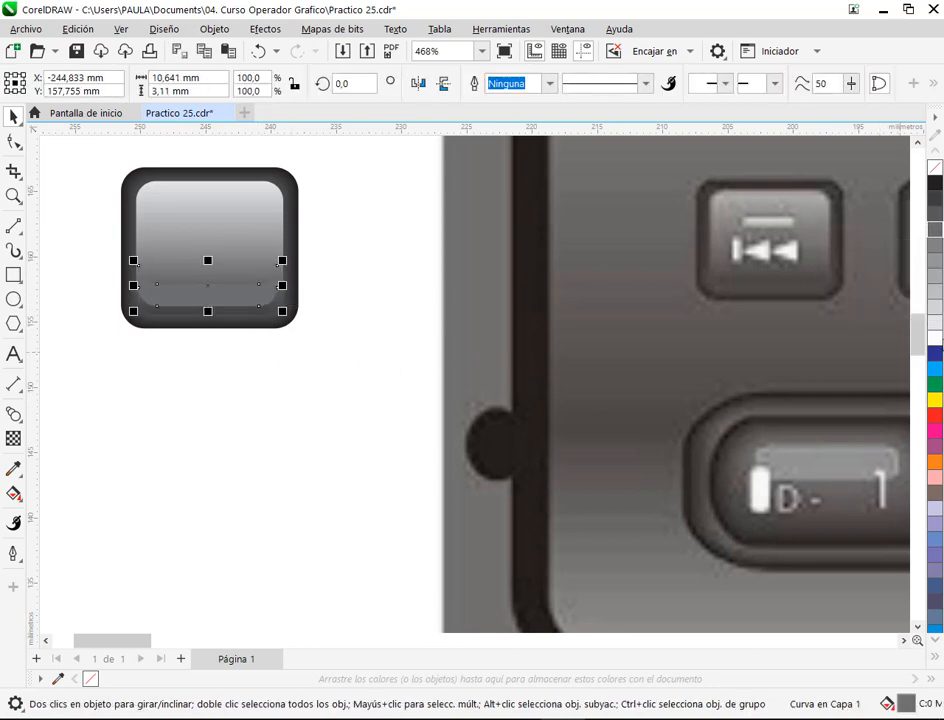
click(938, 212)
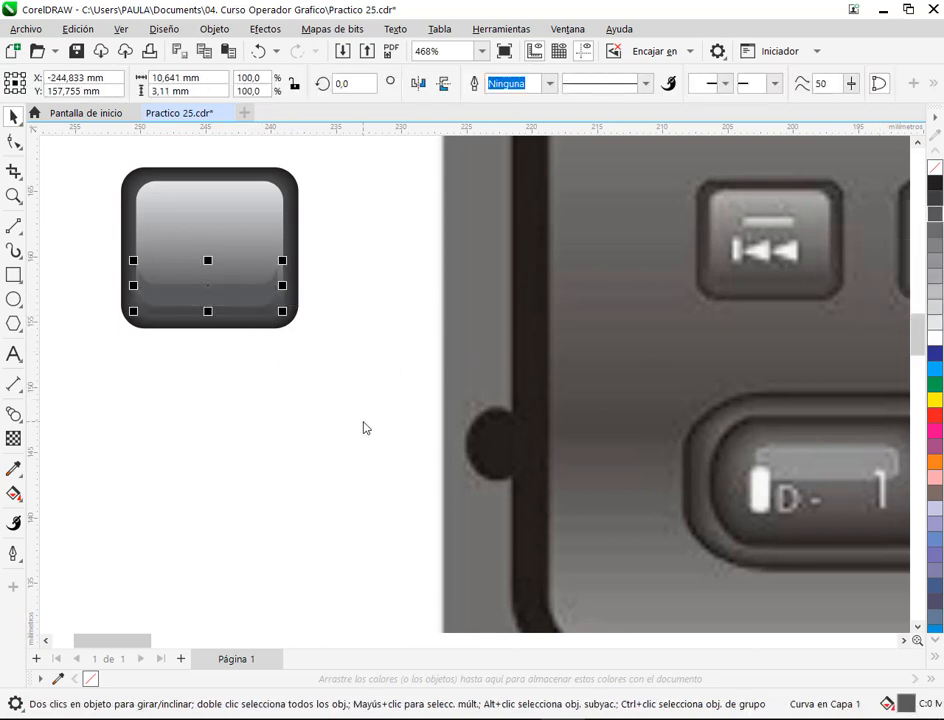
Step: Delete the grey curved strip from the button and the spare unfilled rectangle beside it
click(356, 421)
click(214, 306)
scroll(211, 265, up, 2)
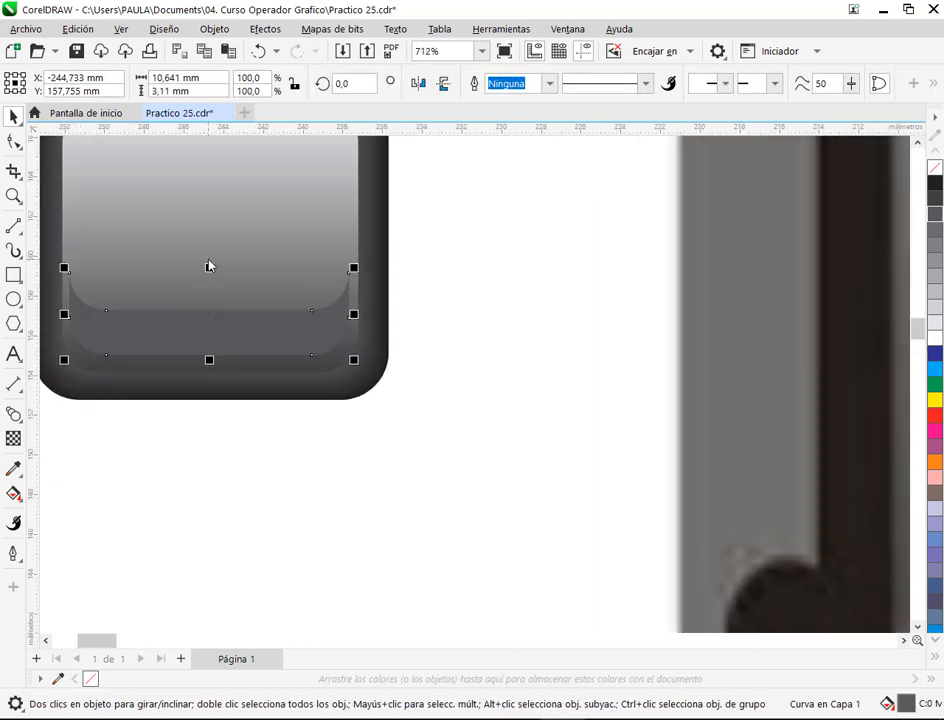
drag(362, 352, 472, 409)
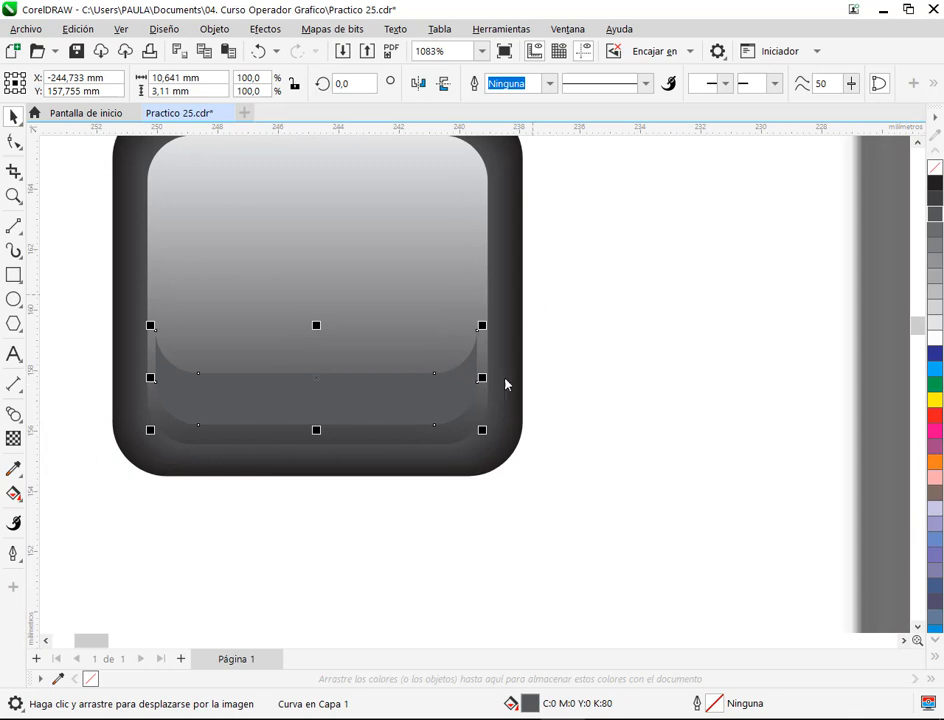
key(Escape)
scroll(338, 344, down, 2)
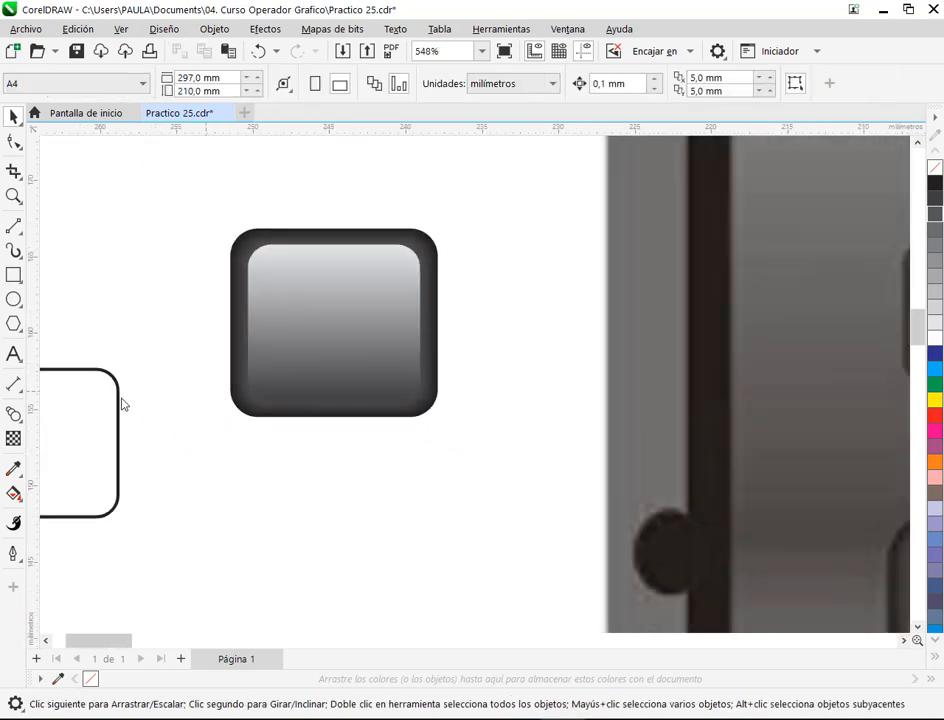
click(47, 443)
Step: Copy the button's inner gradient rectangle to below the button and replace its fill with a black outline
click(386, 356)
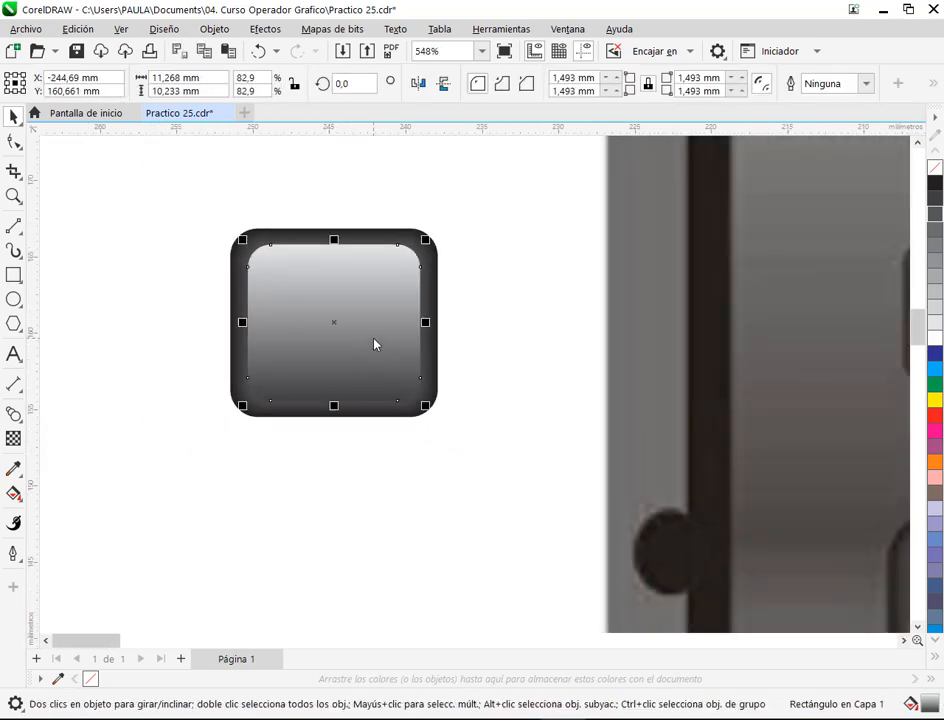
right_click(405, 558)
drag(374, 339, 403, 419)
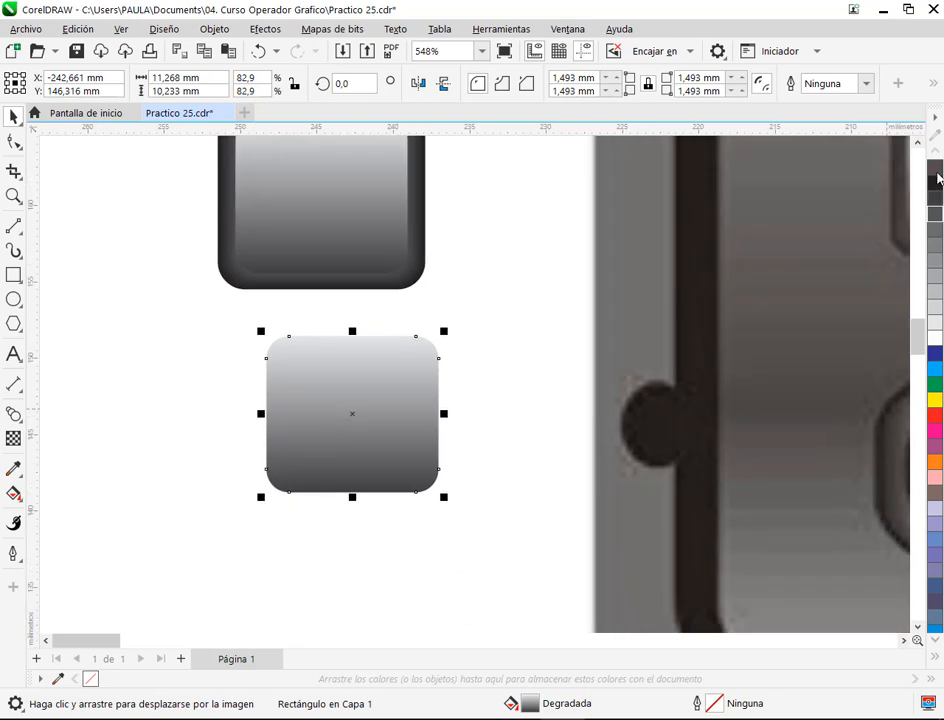
click(937, 178)
right_click(936, 181)
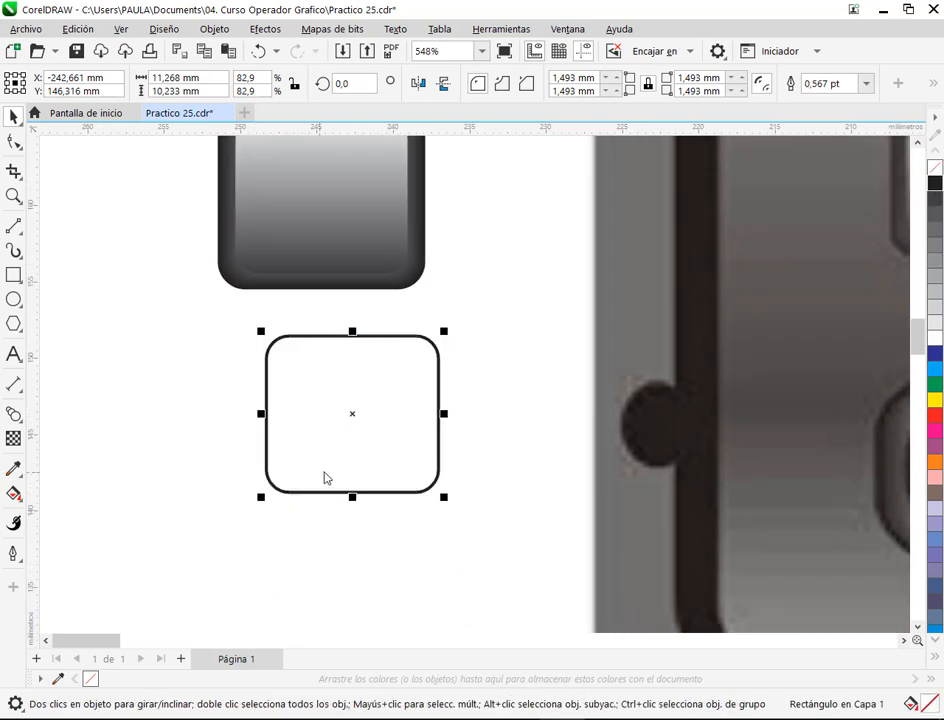
Step: Place a spare copy of the unfilled black-outlined rectangle to the left of the button
click(382, 410)
drag(382, 410, 125, 342)
right_click(125, 342)
Step: Duplicate the unfilled rectangle below the button and shift the duplicate about 1.5 mm up
click(299, 399)
key(KP_Add)
key(Up)
key(Up)
key(Up)
key(Up)
key(Up)
key(Up)
key(Up)
key(Up)
key(Up)
key(Up)
key(Up)
key(Up)
key(Up)
key(Up)
key(Up)
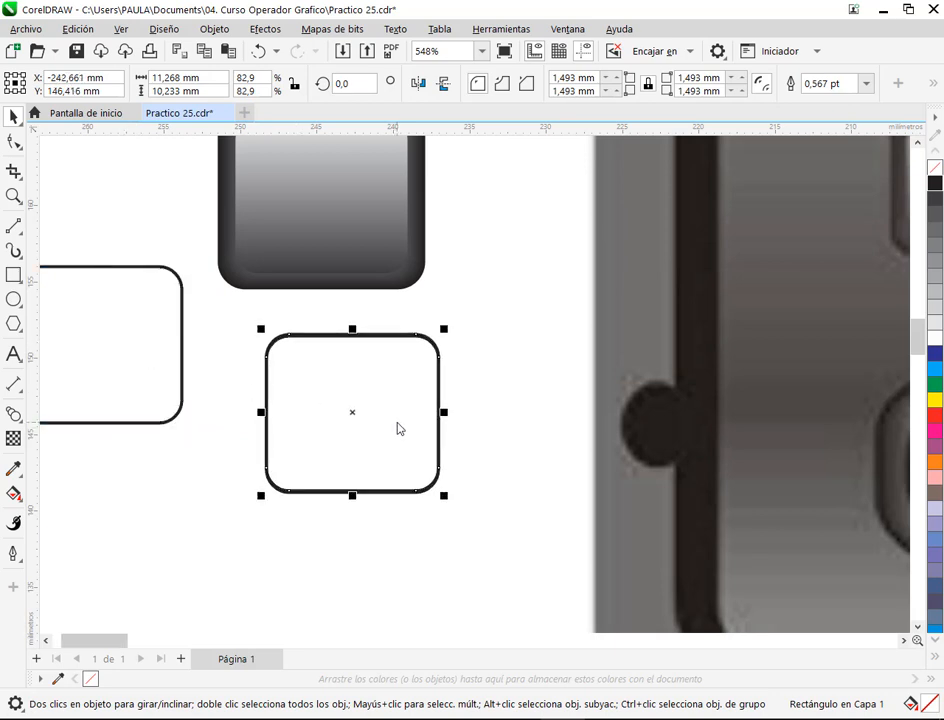
key(Up)
key(Up)
key(Up)
key(Up)
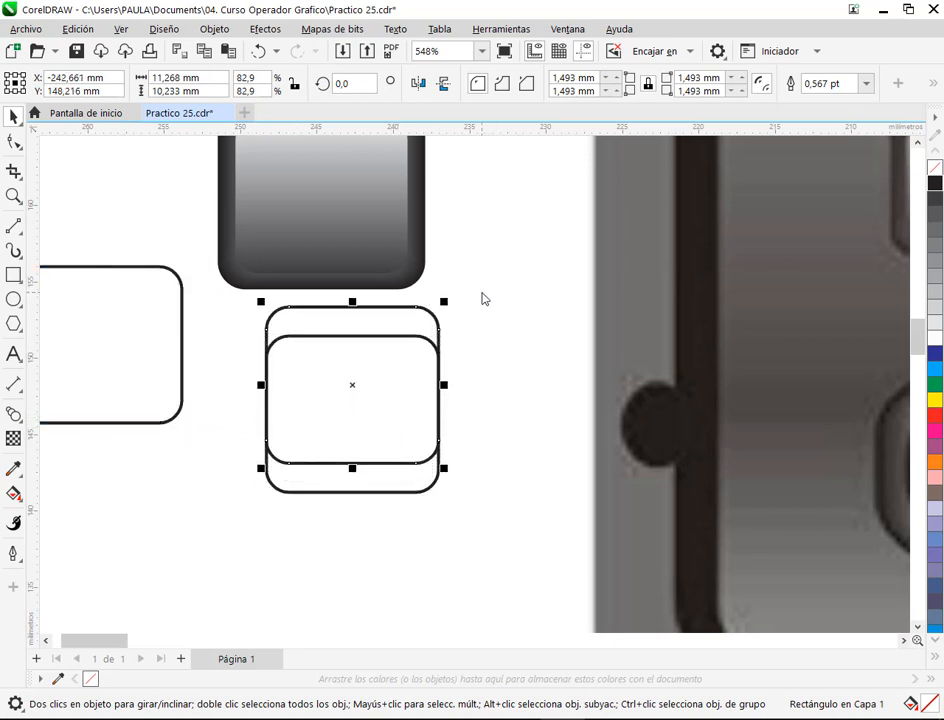
key(Down)
key(Down)
key(Down)
key(Down)
Step: Subtract the upper rectangle from the lower one and move the resulting curved strip onto the button face's lower edge
drag(503, 286, 384, 391)
drag(226, 580, 226, 578)
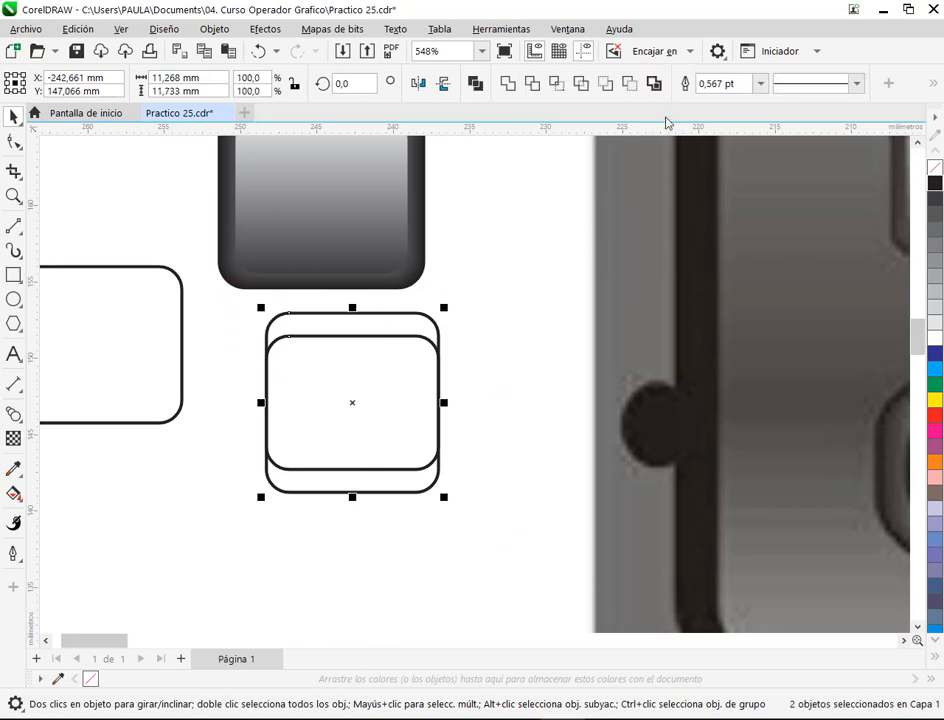
click(628, 84)
click(497, 375)
drag(368, 490, 337, 253)
scroll(361, 266, down, 2)
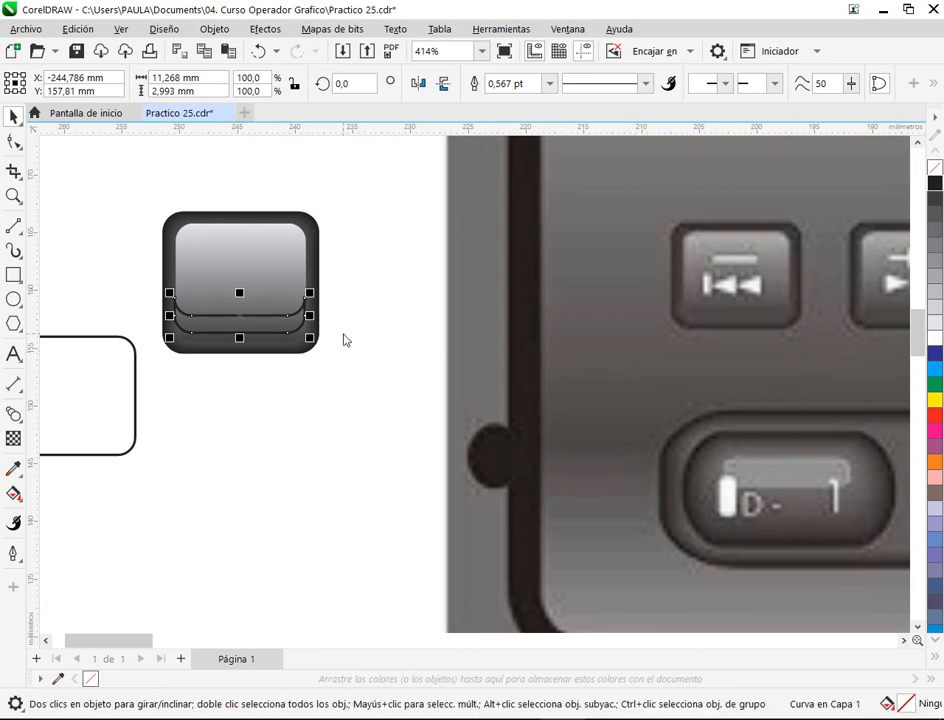
Step: Remove the outline of the strip on the button and fill it with 70% black
right_click(934, 168)
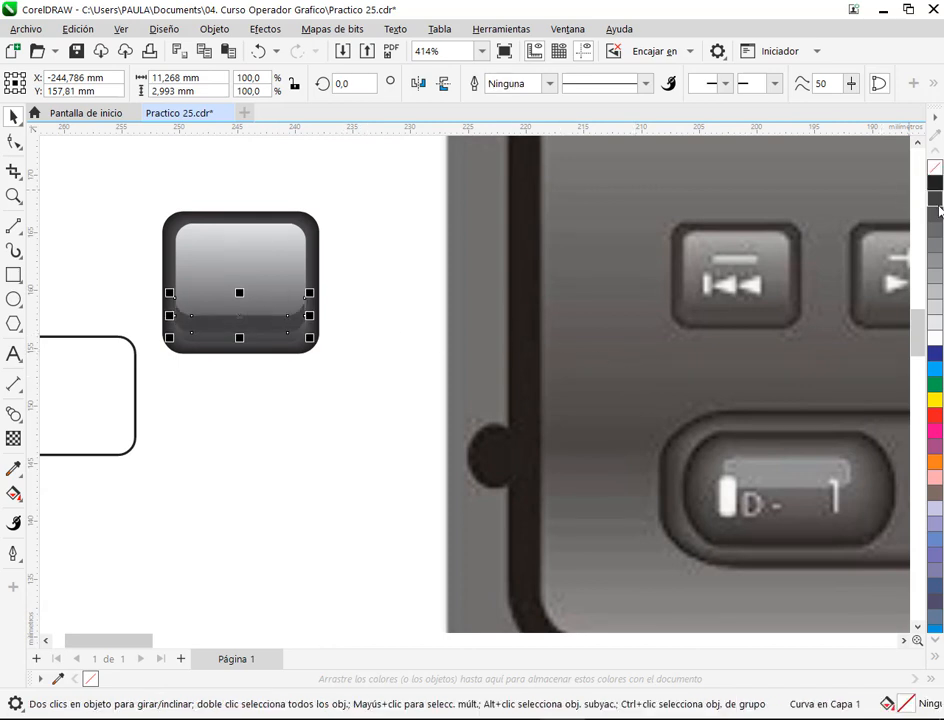
click(938, 215)
click(938, 230)
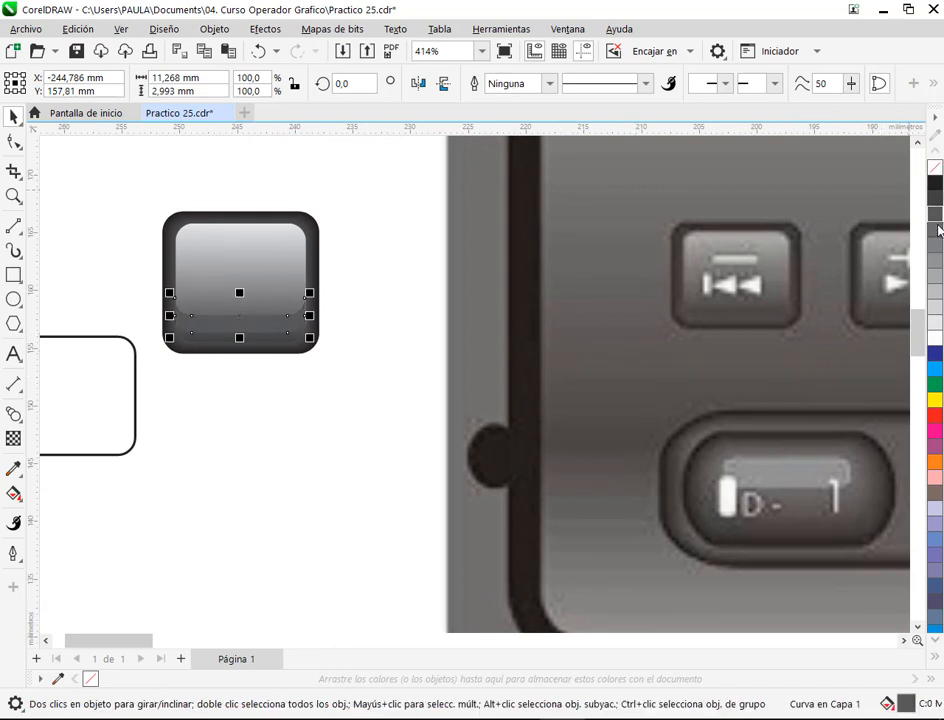
click(268, 387)
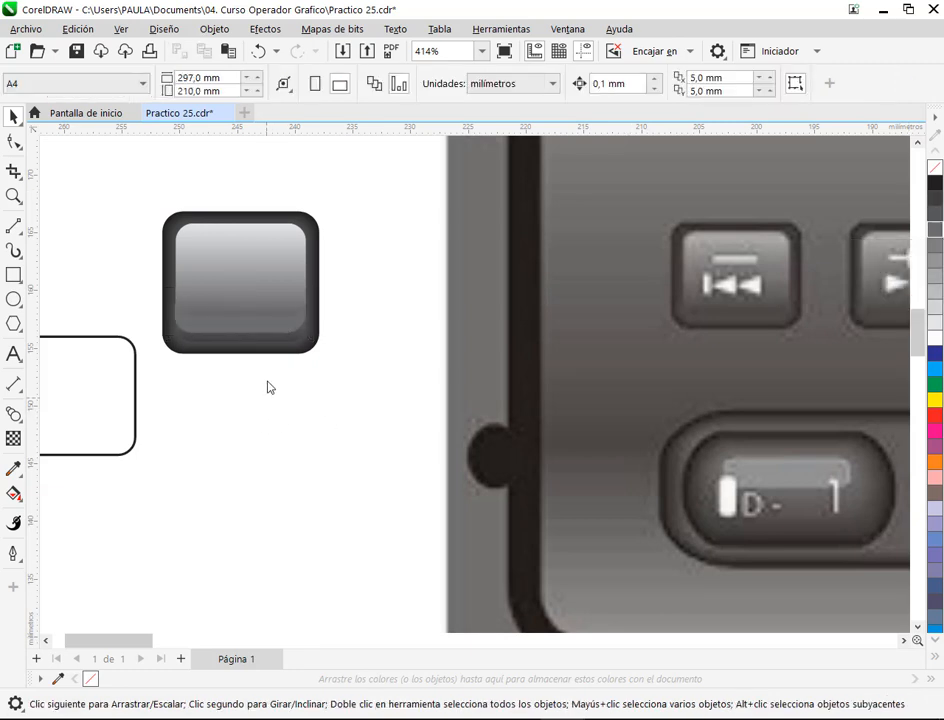
scroll(263, 331, up, 4)
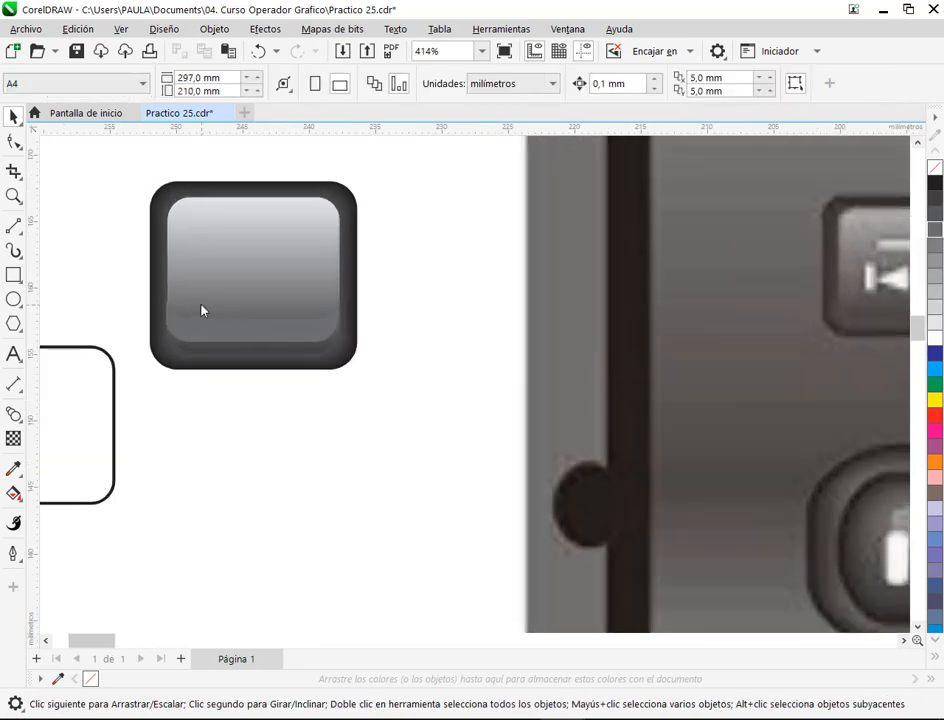
Step: Change the fill of the curved strip on the button's lower edge to 80% black
click(222, 372)
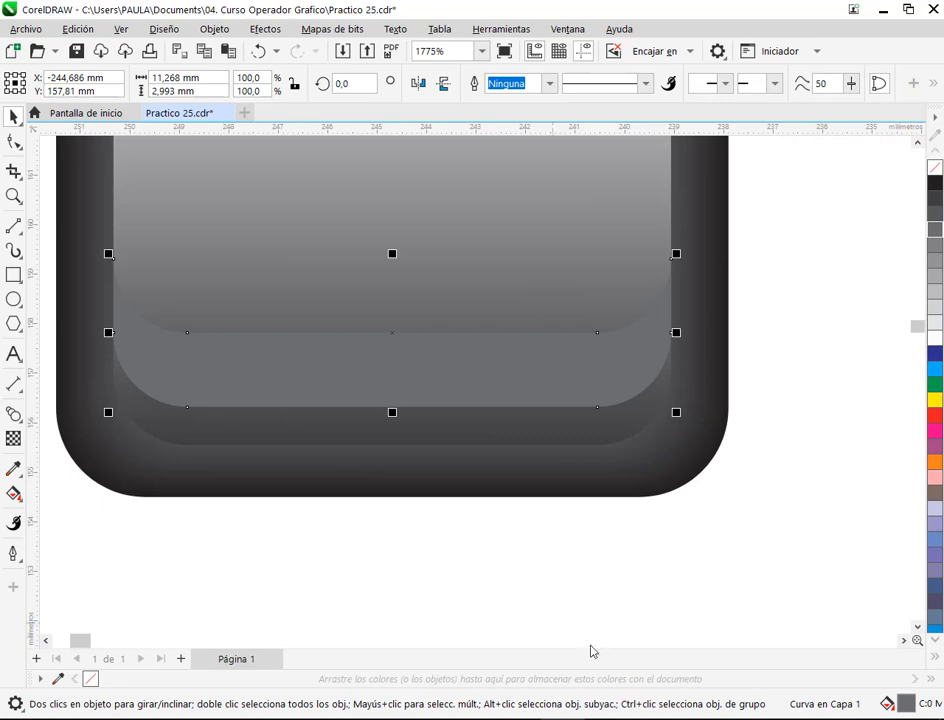
scroll(577, 512, right, 3)
scroll(472, 472, down, 2)
scroll(460, 470, down, 5)
click(481, 513)
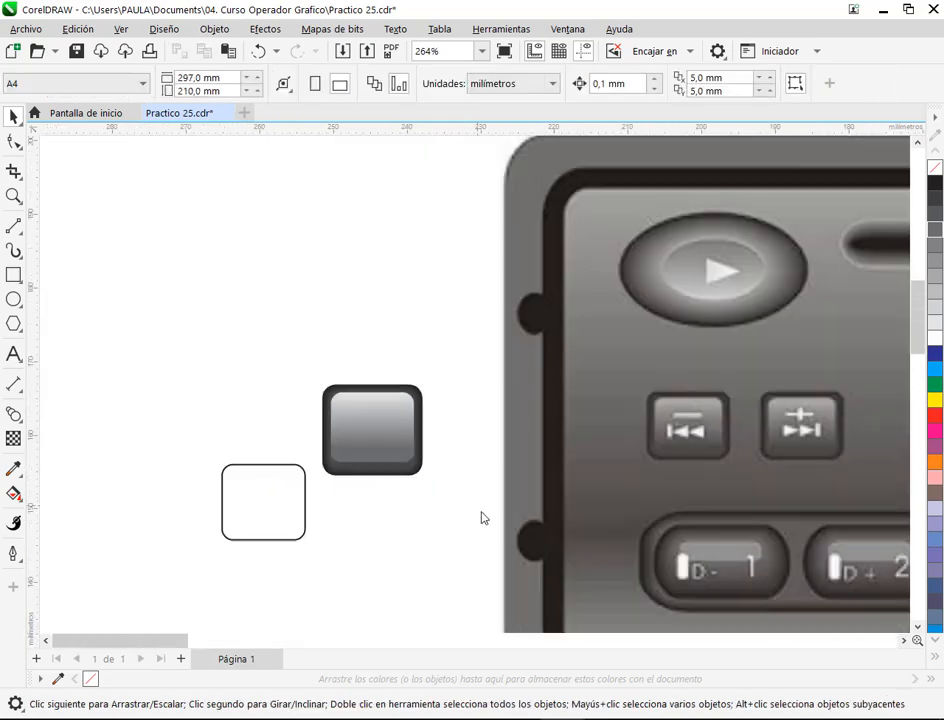
drag(481, 513, 335, 444)
scroll(236, 415, up, 1)
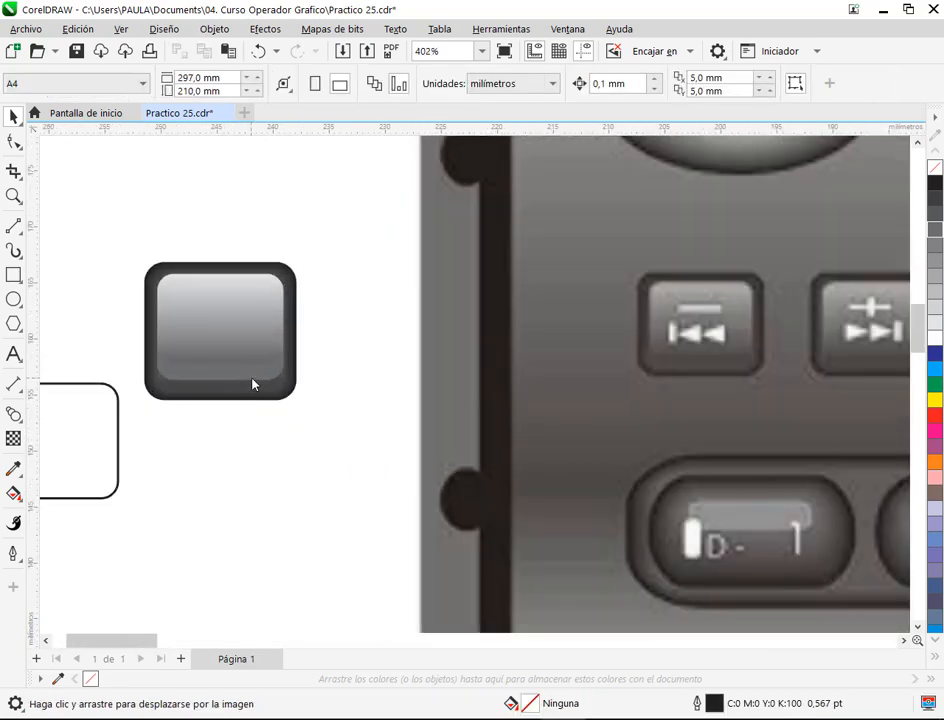
click(257, 381)
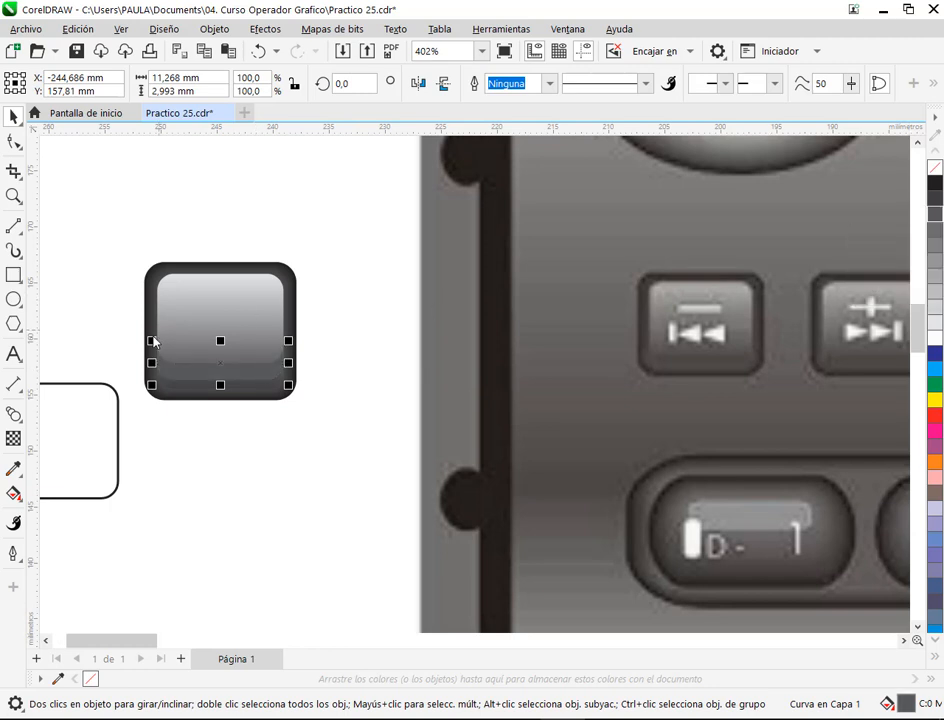
click(289, 463)
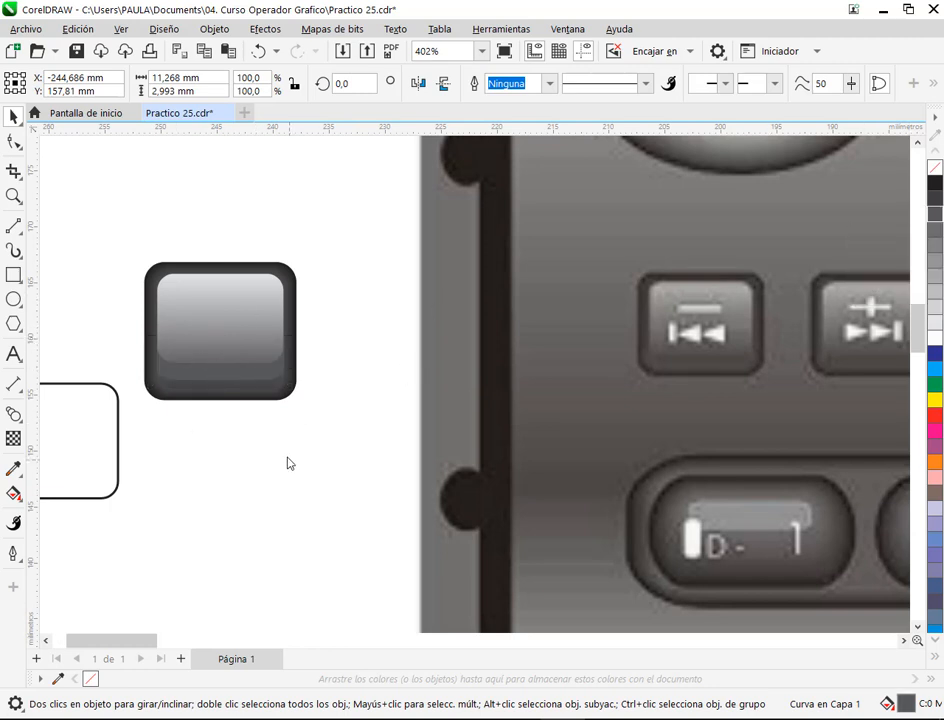
Step: Move the curved strip aside to the right of the button and fill the button face with 20% black
scroll(184, 366, up, 2)
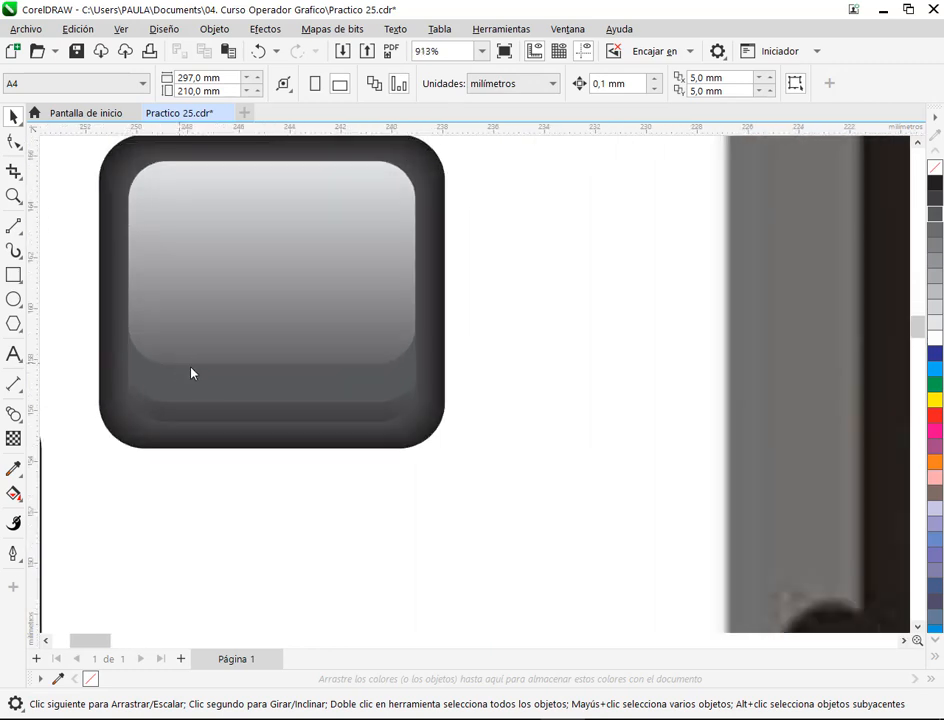
click(247, 396)
drag(247, 396, 522, 319)
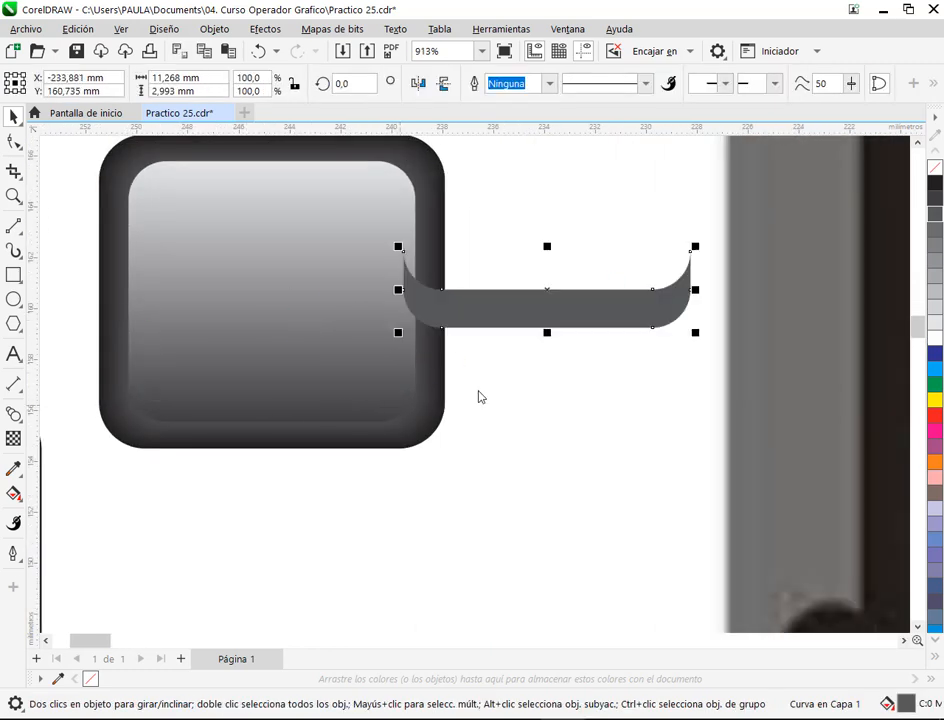
click(252, 273)
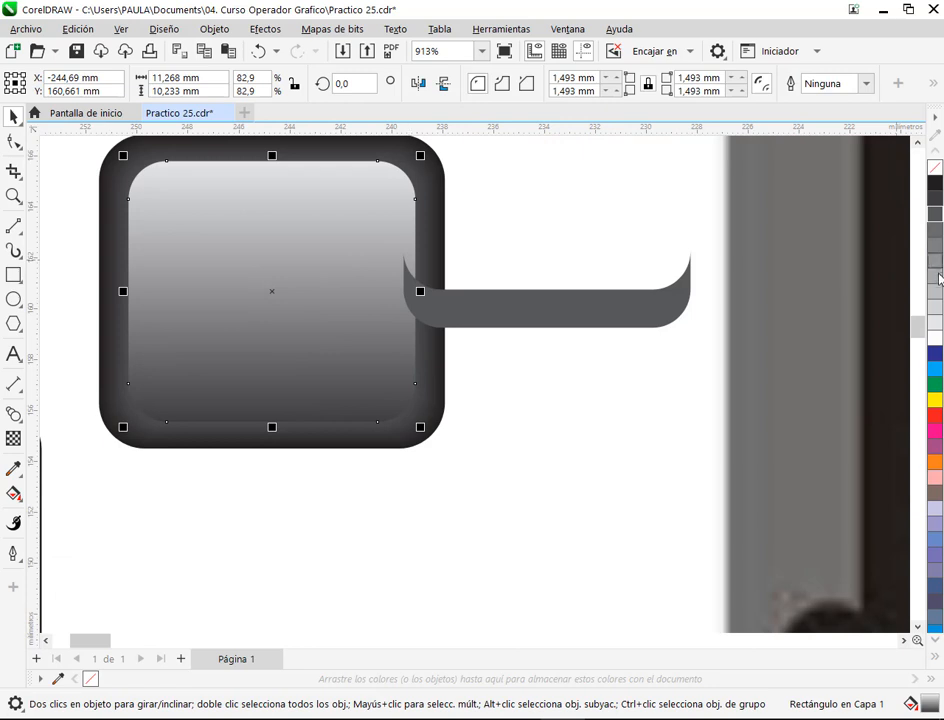
click(935, 307)
Step: Move the curved strip back onto the button face, aligned with its lower rounded corners
drag(577, 312, 277, 412)
scroll(190, 405, up, 2)
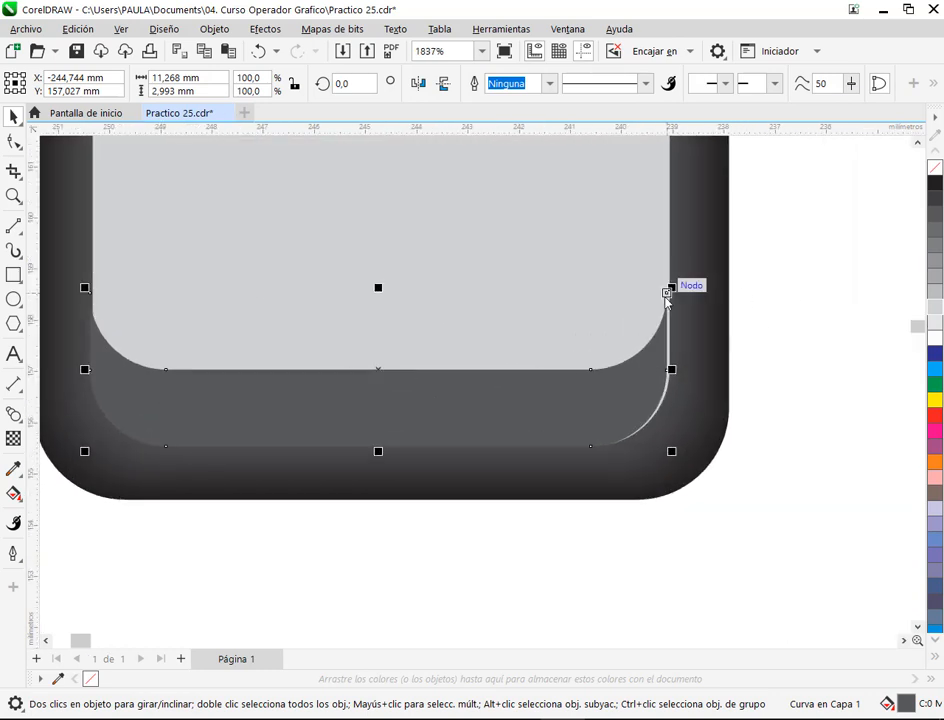
drag(667, 293, 670, 297)
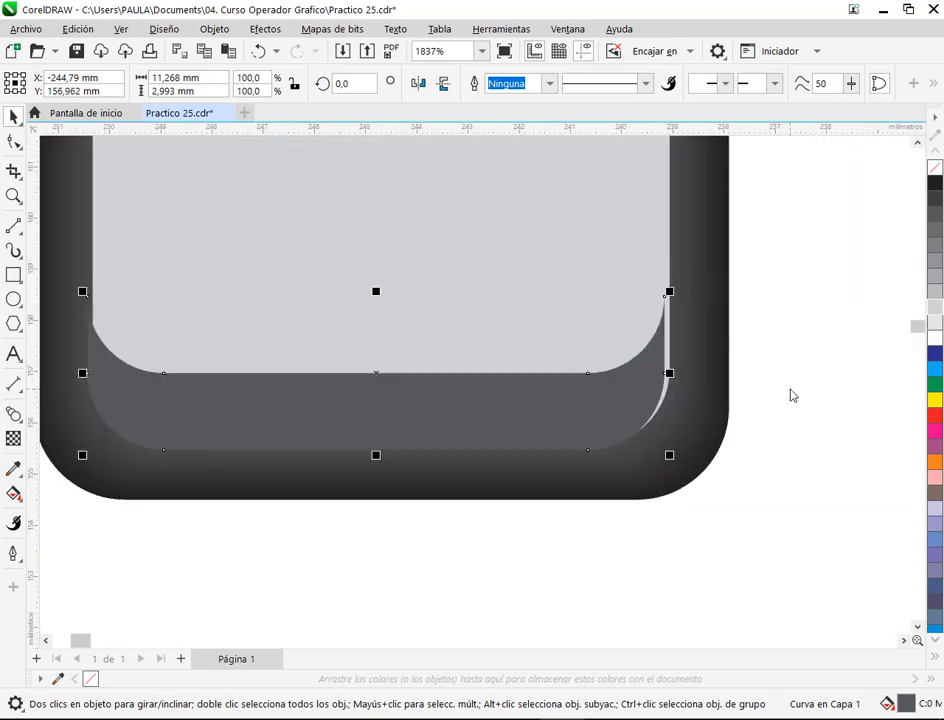
click(795, 397)
scroll(330, 369, down, 3)
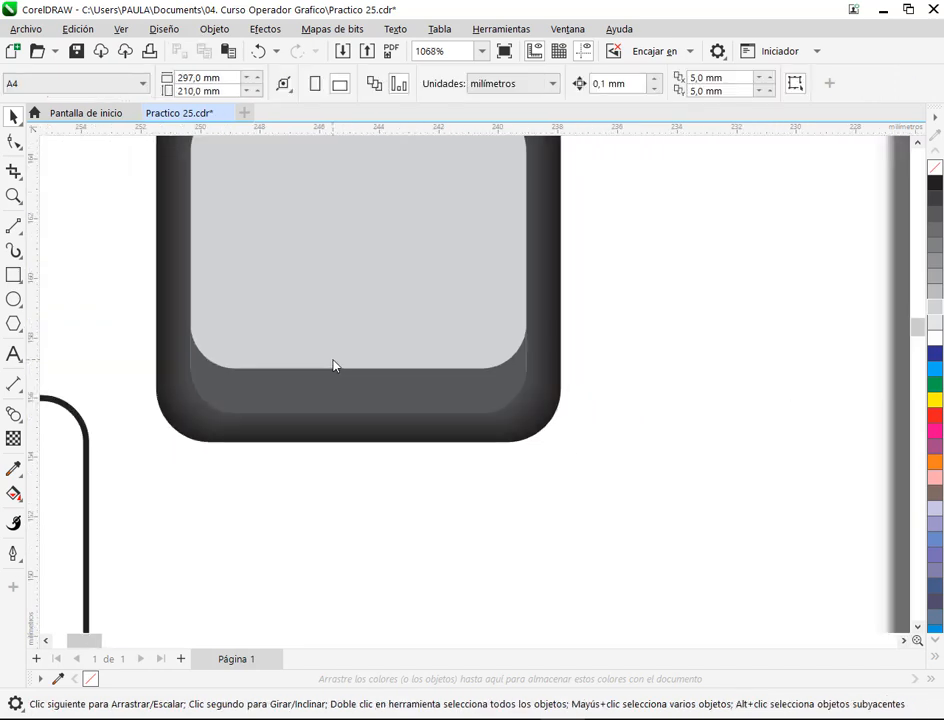
Step: Duplicate the curved strip about 1.3 mm above the original and fill the duplicate with 20% black
drag(333, 365, 352, 461)
click(348, 473)
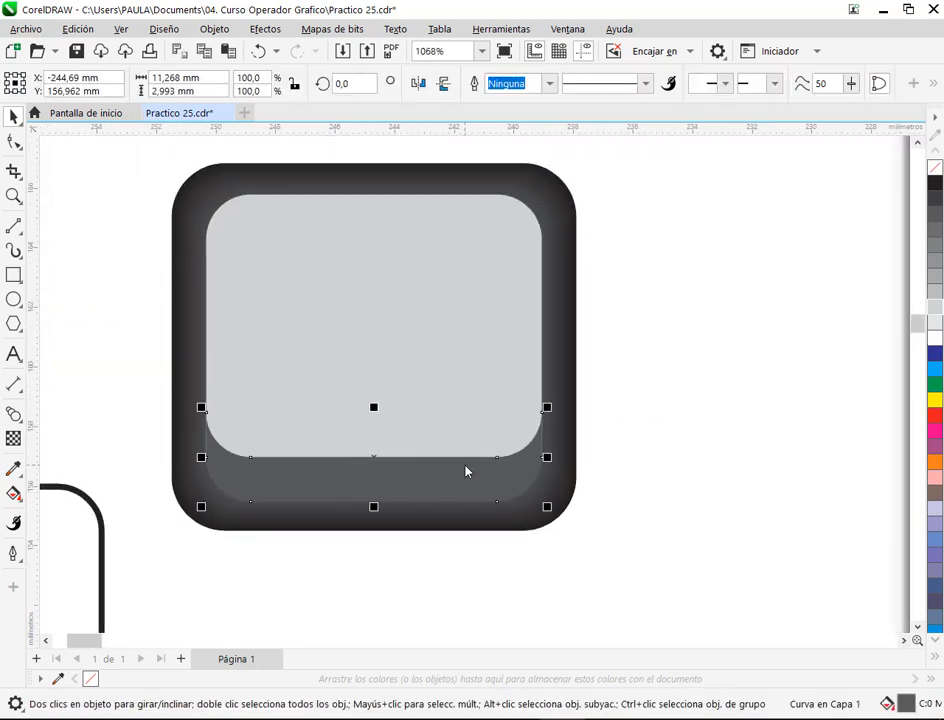
drag(457, 472, 452, 433)
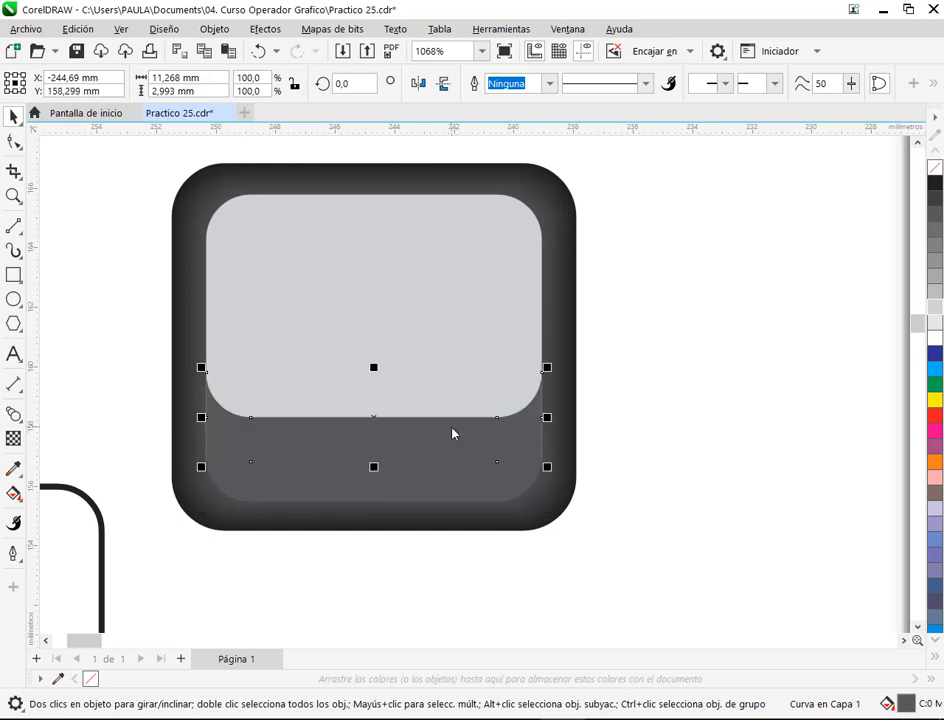
click(936, 309)
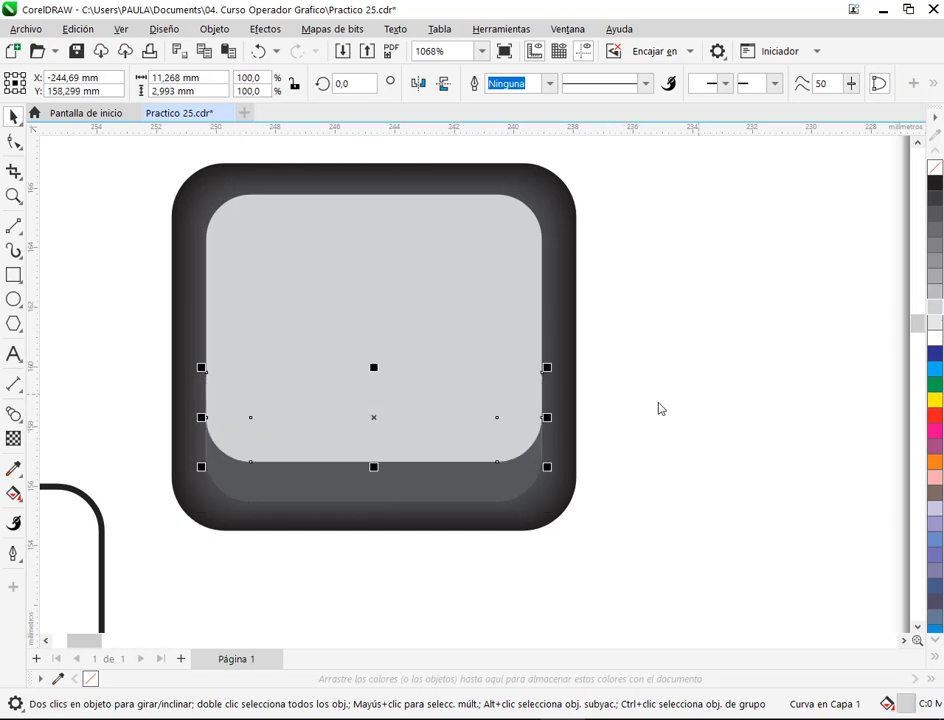
click(658, 450)
click(493, 436)
click(740, 438)
Step: Blend the light upper strip and the dark lower strip on the button face with 20 steps
click(13, 413)
drag(392, 445, 402, 487)
click(13, 116)
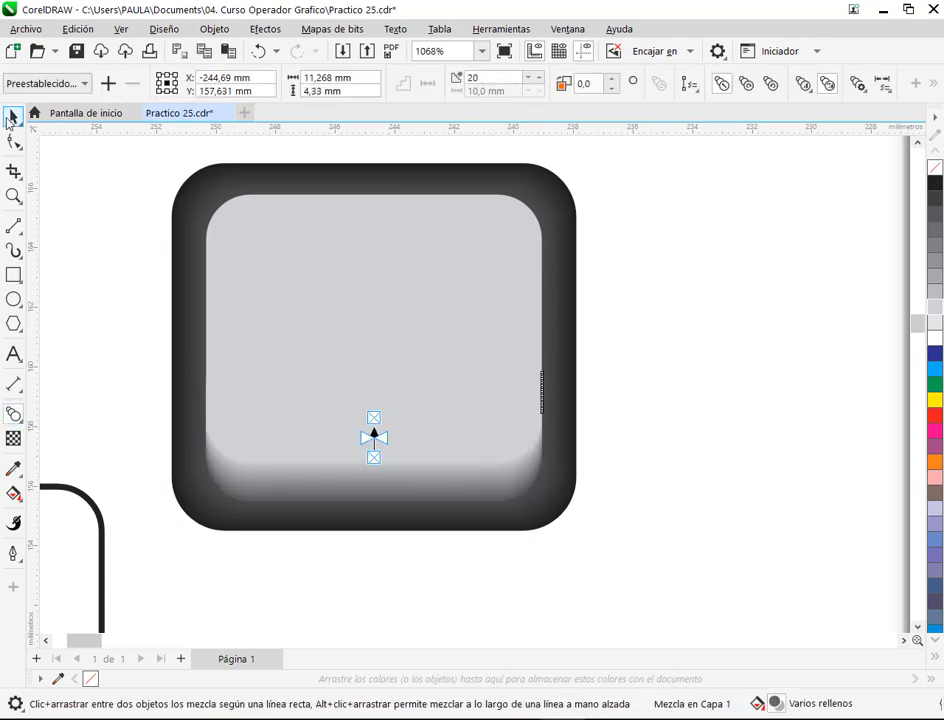
click(744, 394)
click(417, 452)
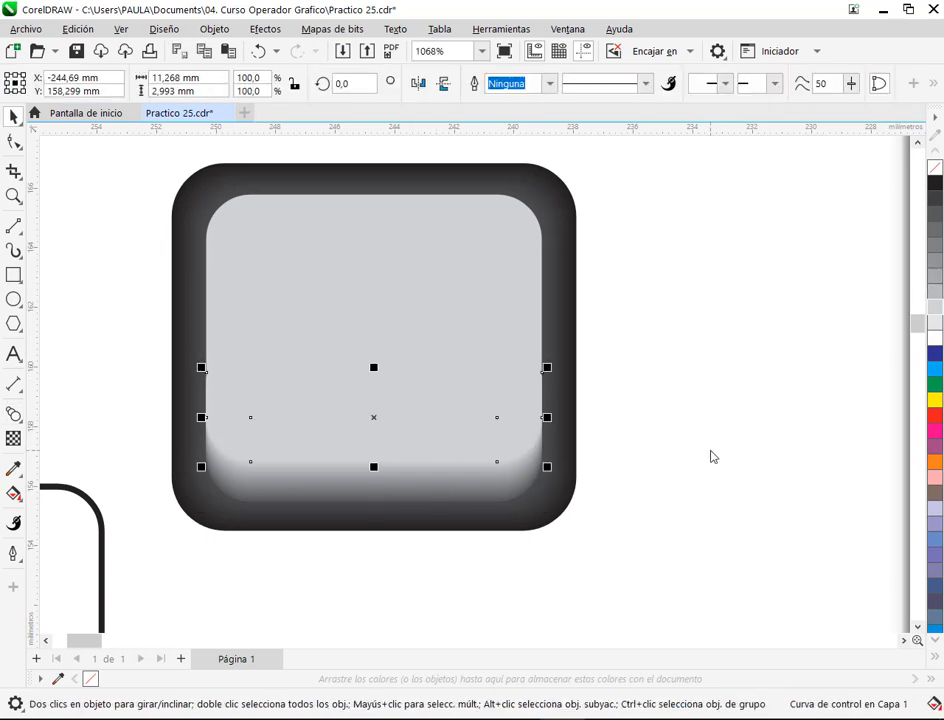
scroll(712, 445, down, 5)
click(689, 473)
scroll(692, 469, down, 2)
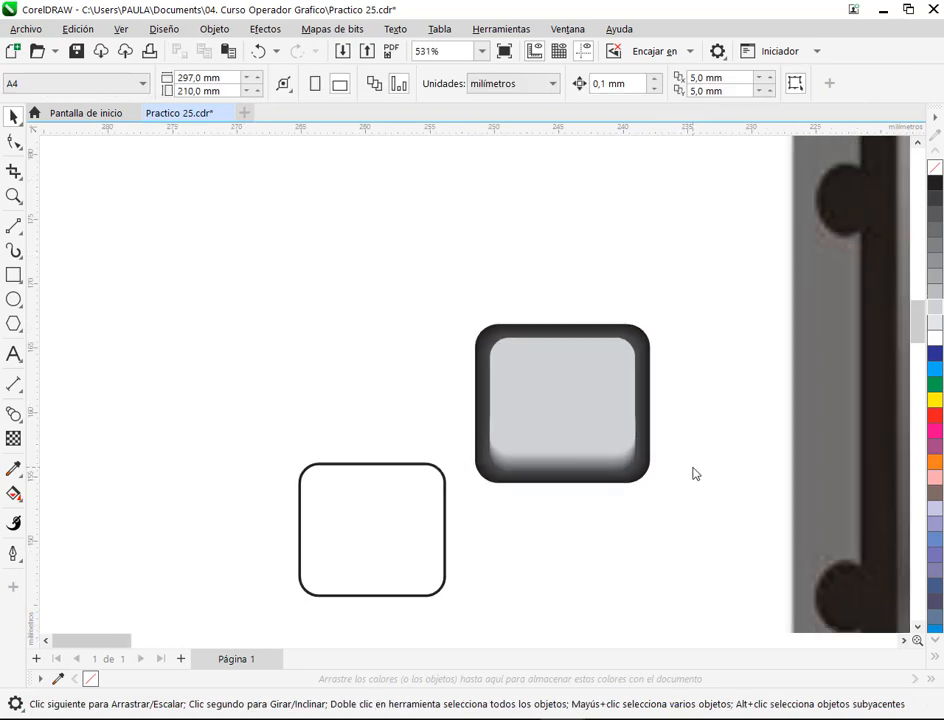
drag(697, 467, 303, 410)
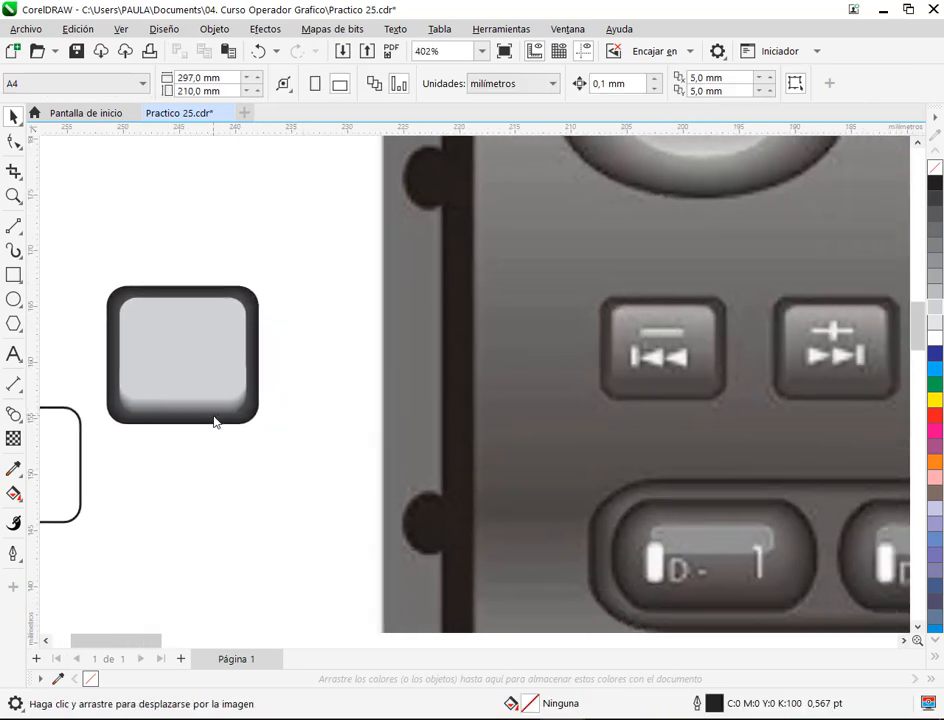
Step: Fill the dark lower strip of the face's blend with 90% black
scroll(160, 415, up, 5)
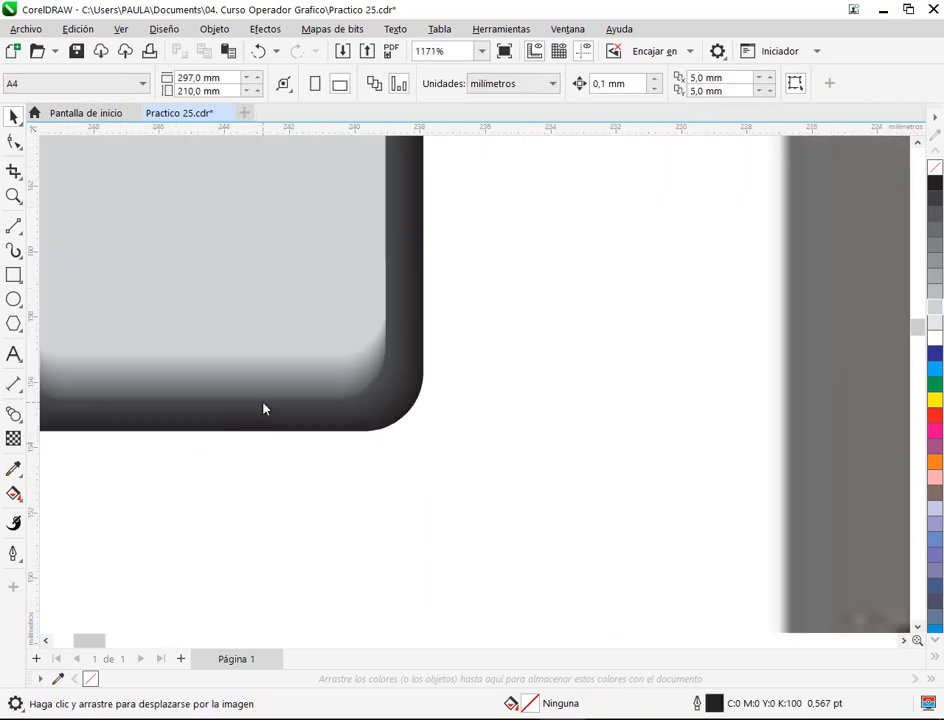
click(263, 408)
key(Escape)
click(374, 397)
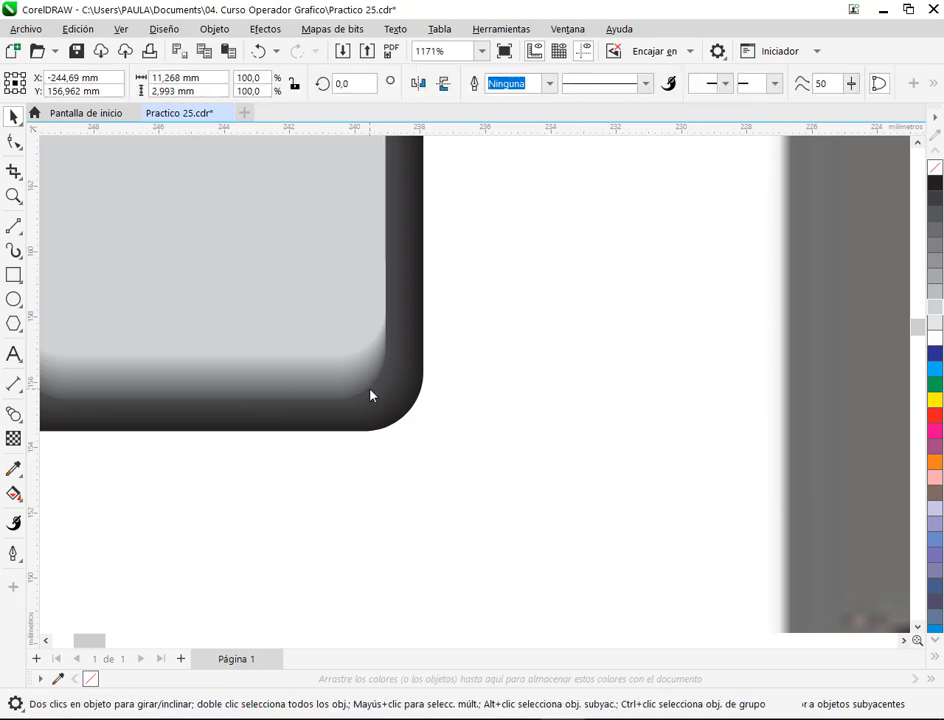
click(937, 217)
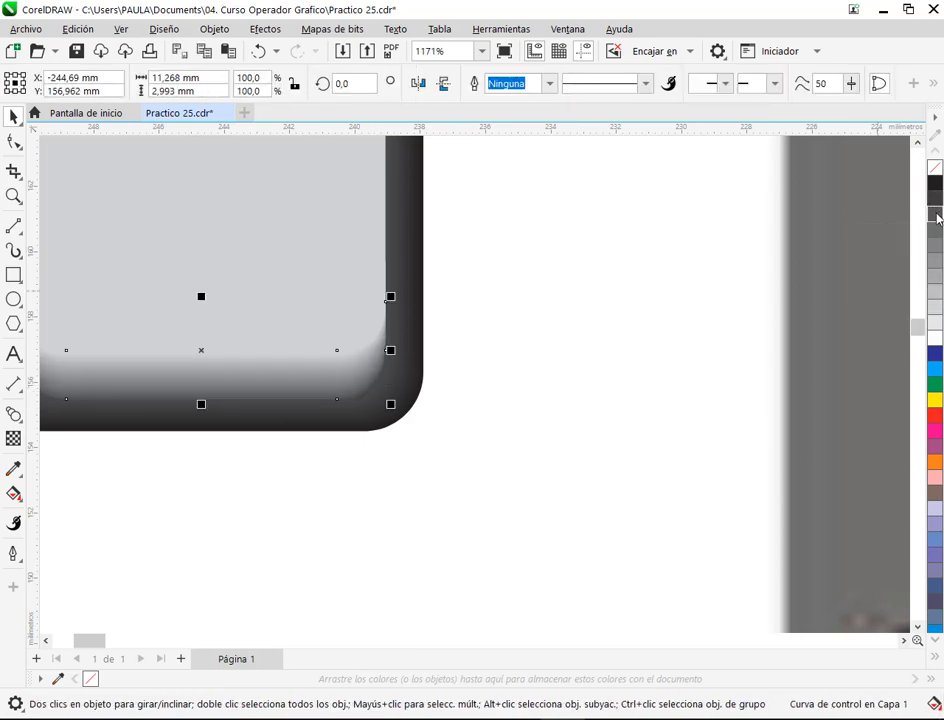
click(936, 200)
click(574, 370)
Step: Move the blend's light upper strip about 2 mm up the button face to stretch the shading
drag(448, 414, 672, 444)
click(388, 374)
key(Up)
key(Up)
key(Up)
key(Up)
key(Up)
drag(429, 344, 426, 300)
click(708, 326)
scroll(636, 346, down, 3)
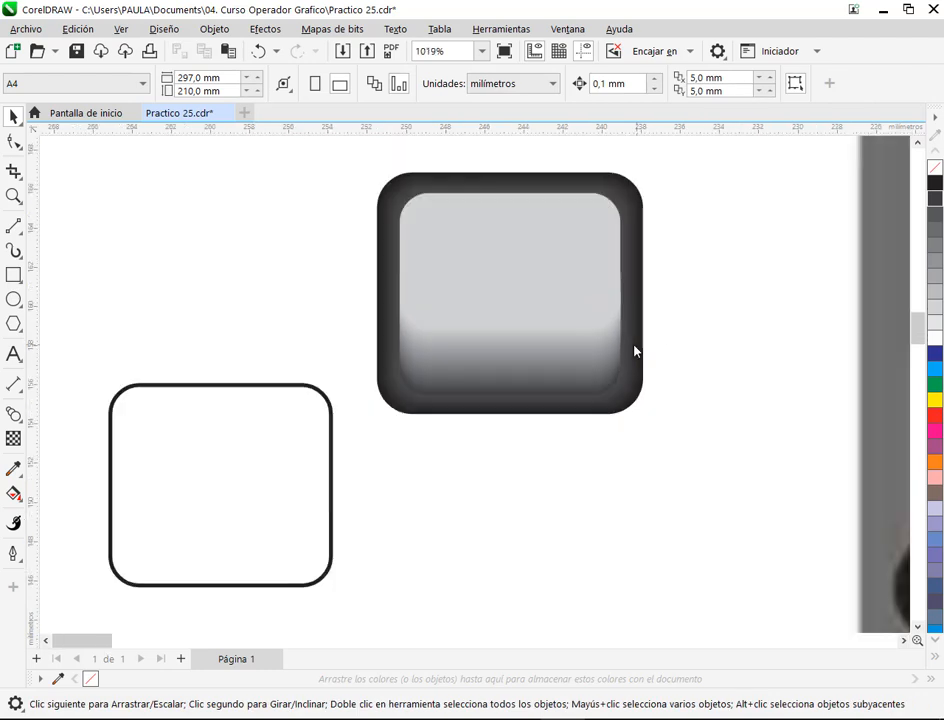
Step: Try pulling the blend's upper strip out to the left of the button and undo the move
drag(513, 314, 260, 304)
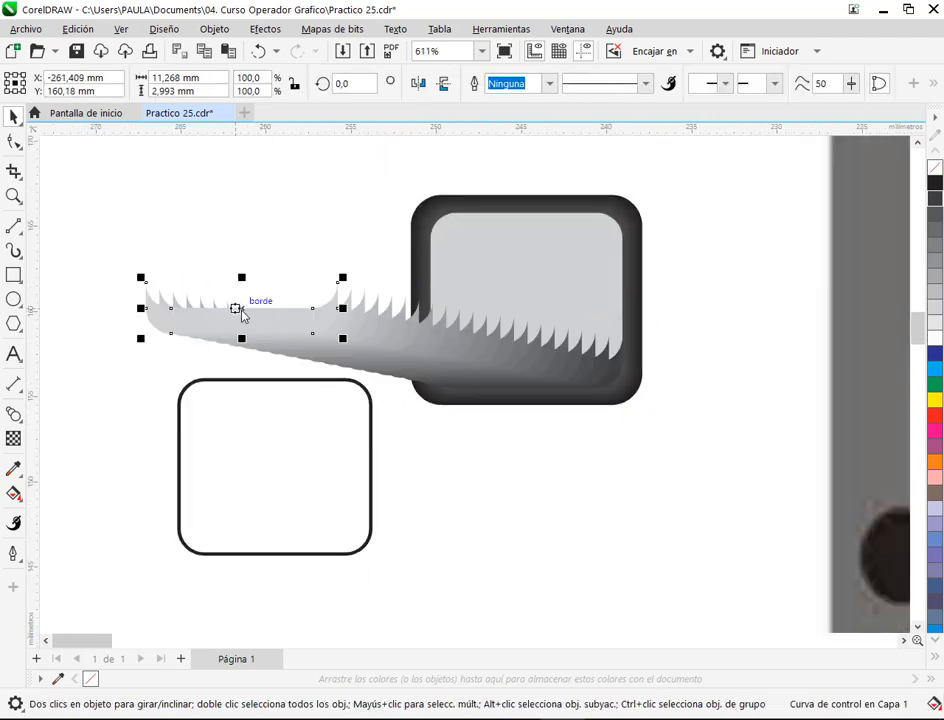
scroll(496, 348, up, 3)
key(ctrl+z)
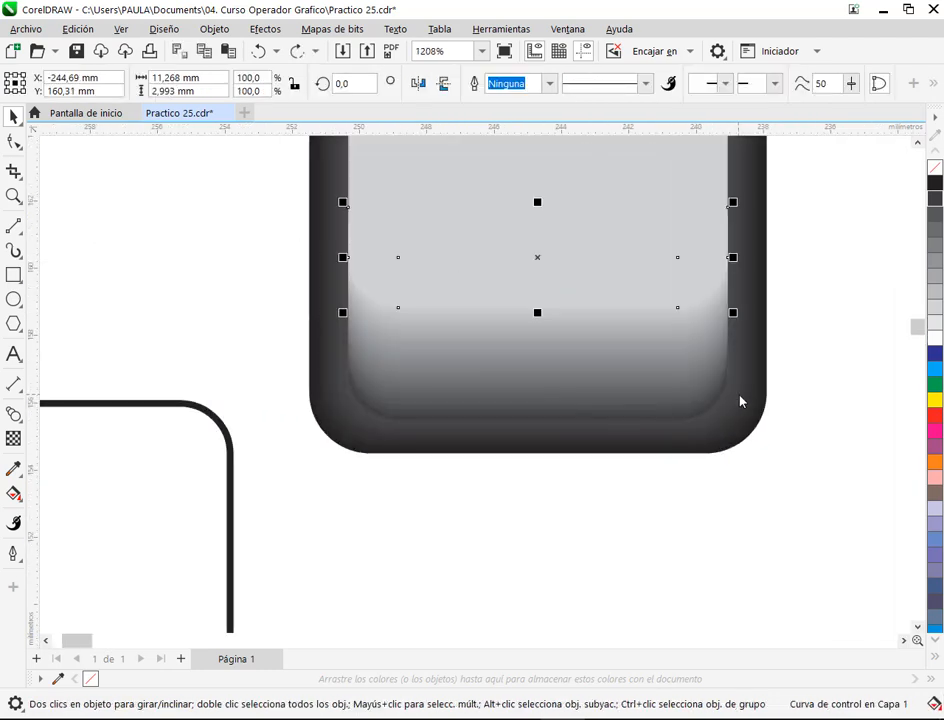
drag(563, 283, 164, 295)
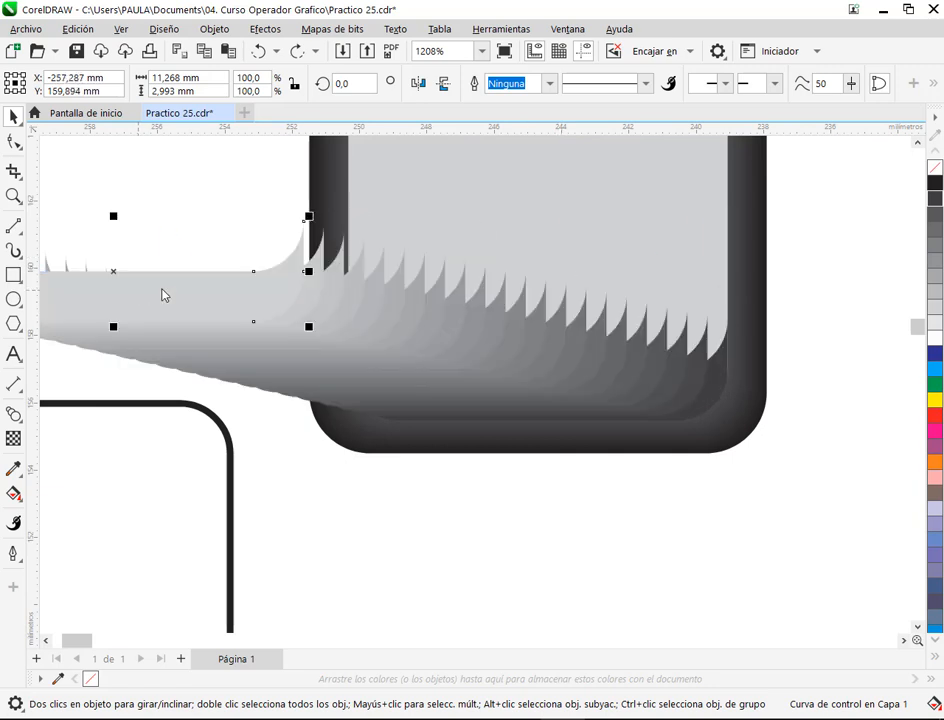
scroll(240, 320, down, 2)
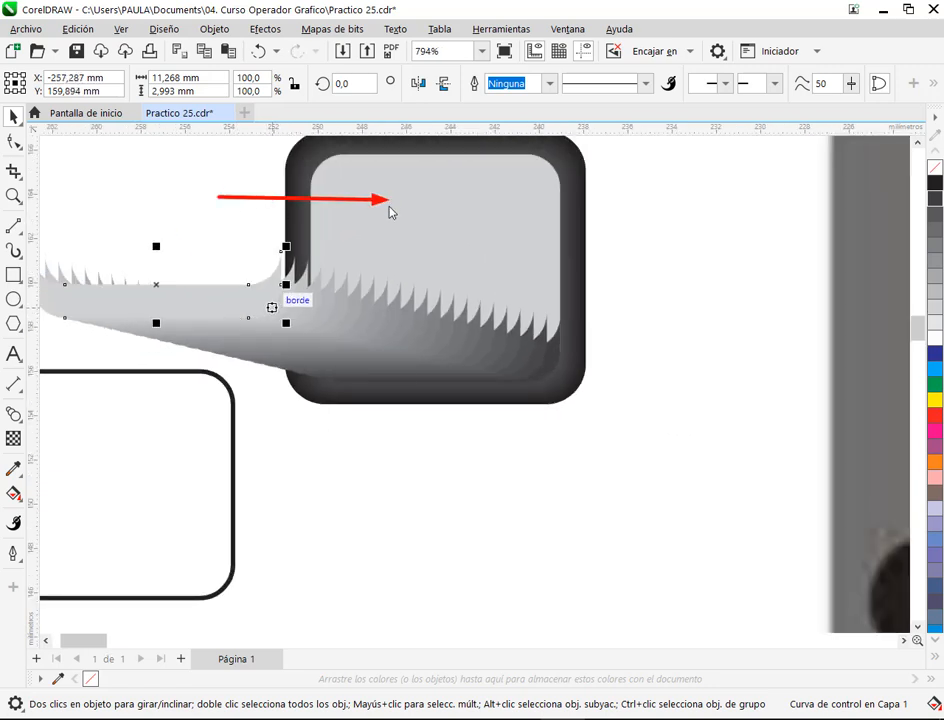
click(274, 52)
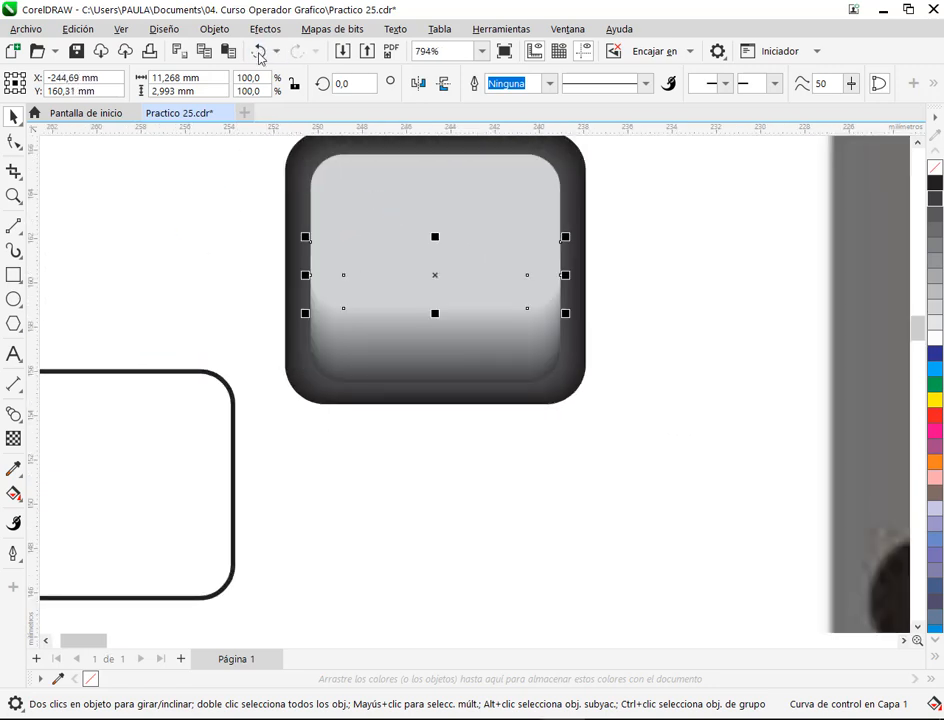
Step: Increase the number of steps in the blend along the button face's lower edge
click(636, 297)
click(505, 172)
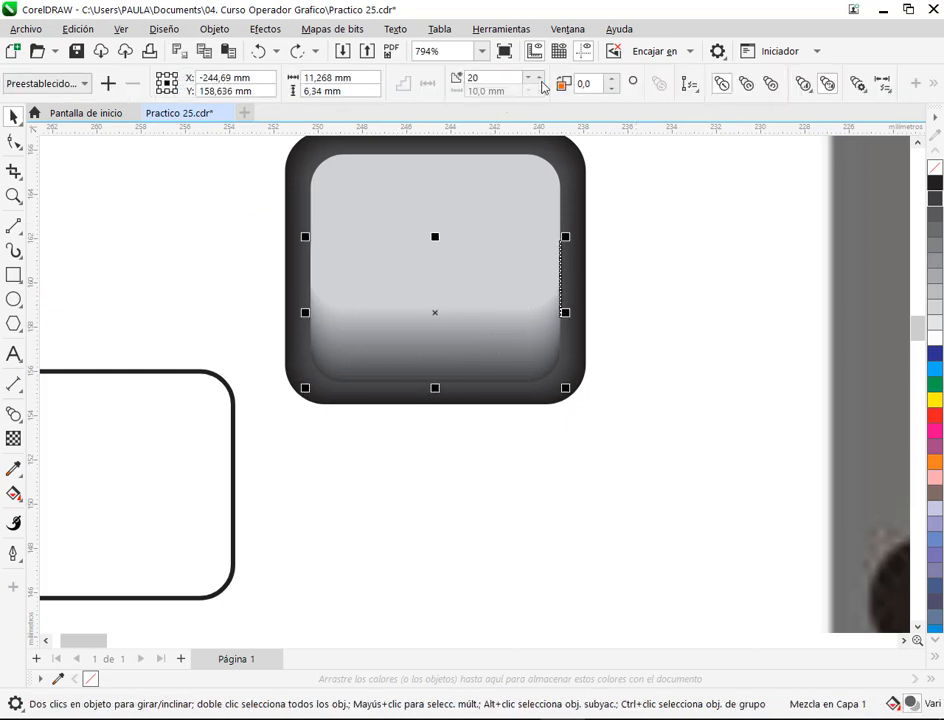
drag(538, 83, 537, 58)
click(649, 358)
scroll(645, 318, down, 3)
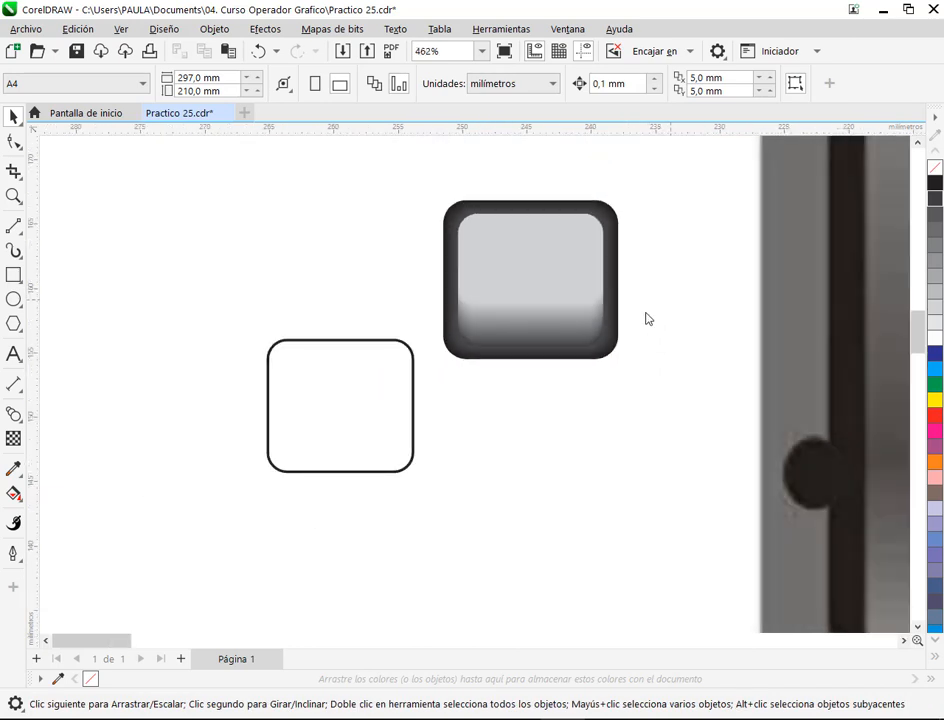
Step: Move the blend's light upper strip about 1.2 mm down to shorten the shading
drag(645, 318, 377, 362)
click(284, 351)
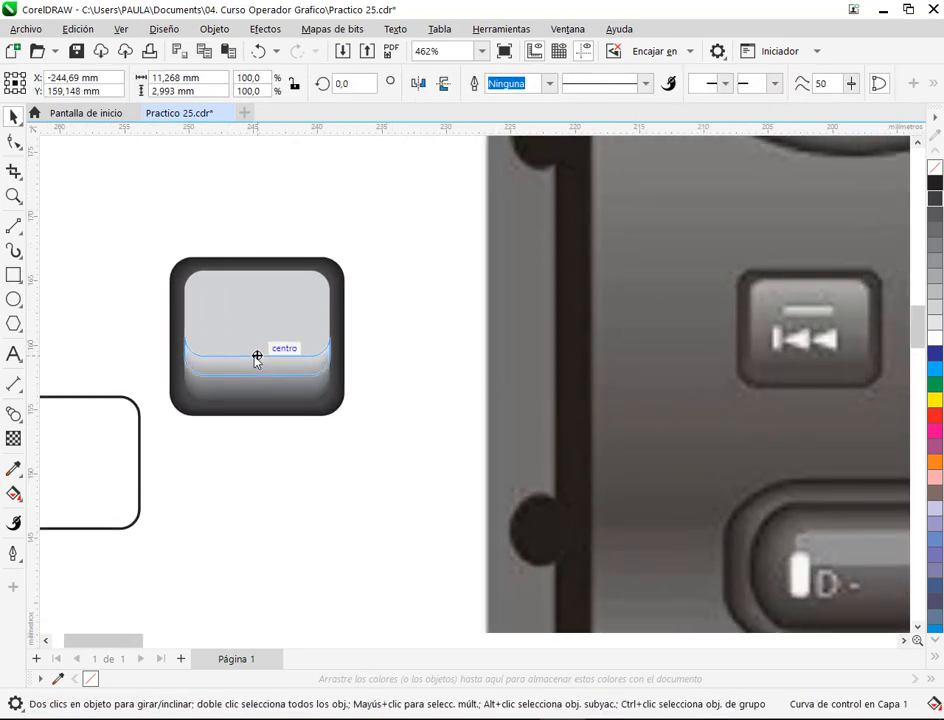
click(257, 358)
click(409, 413)
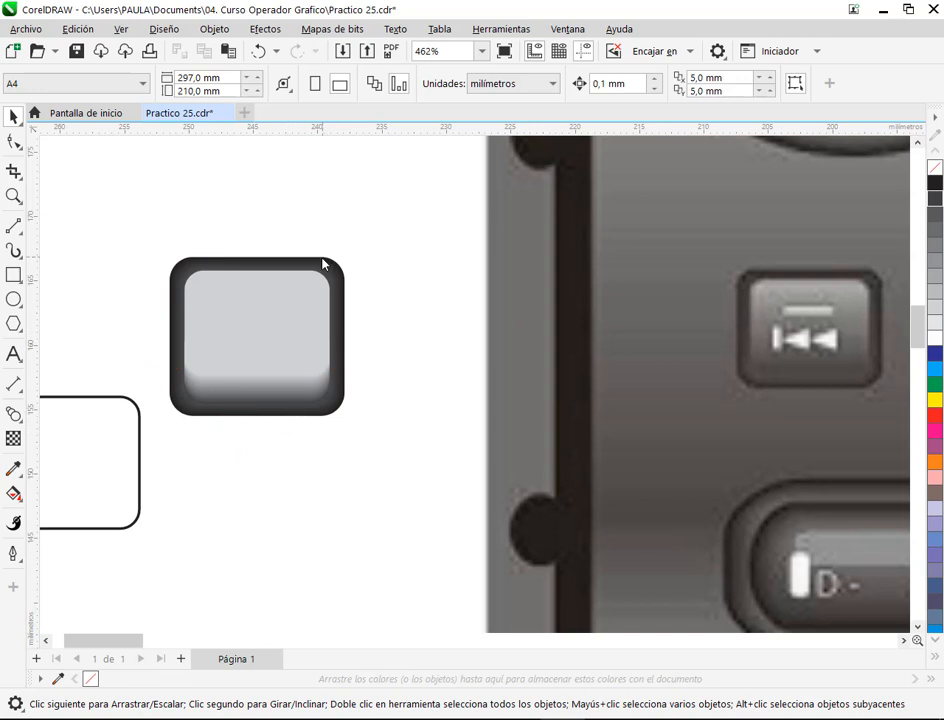
Step: Reduce the dark frame blend's height to about 11.5 mm from its lower edge and shift it about 0.4 mm down
click(263, 416)
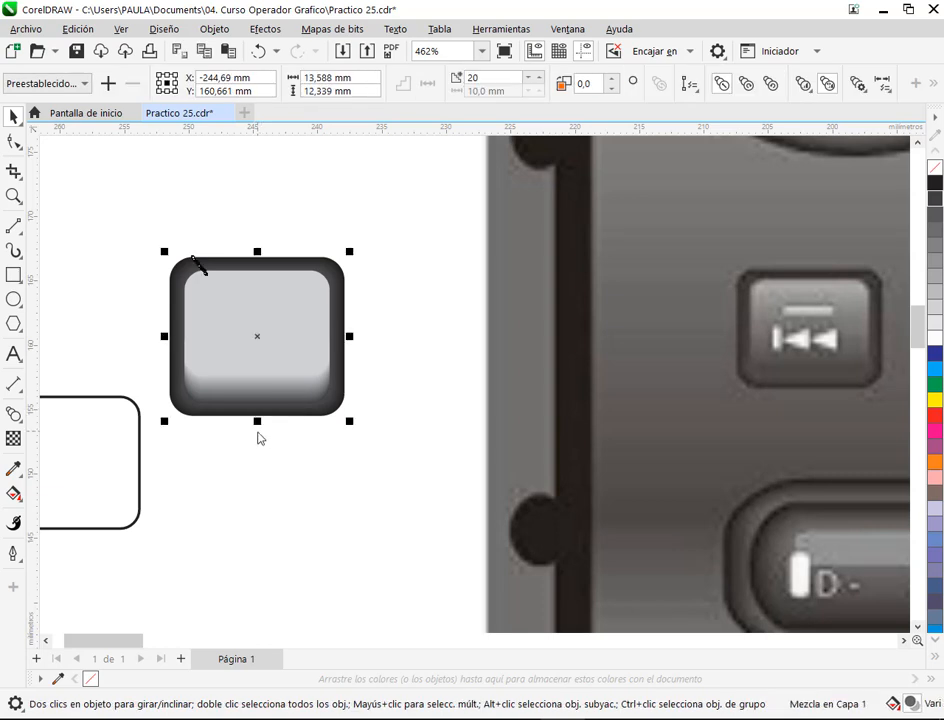
click(297, 440)
click(299, 414)
drag(257, 427, 257, 416)
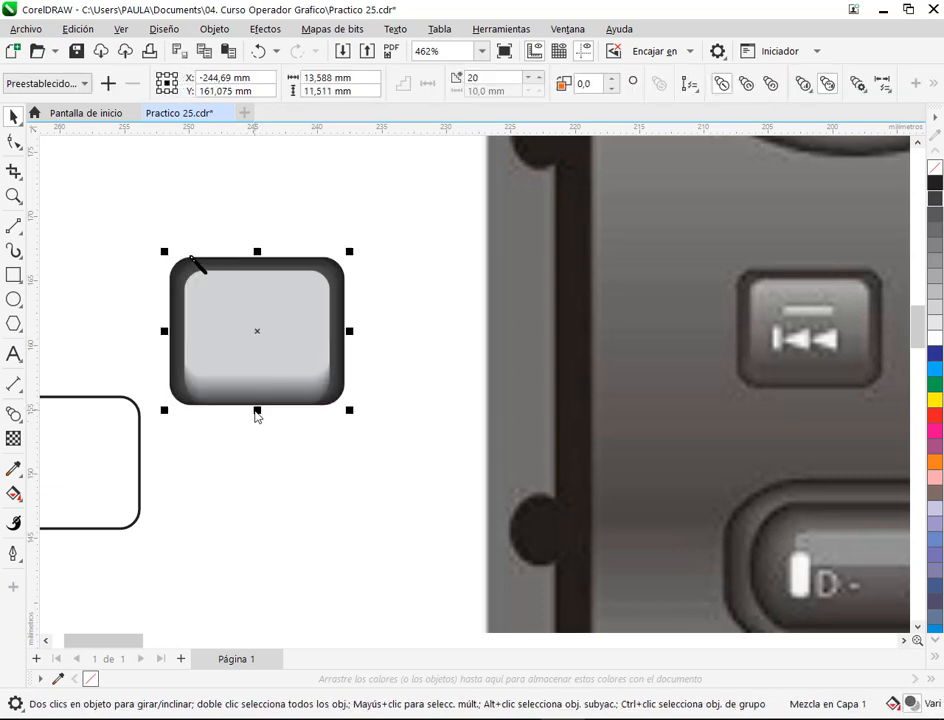
key(Down)
key(Down)
key(Down)
key(Down)
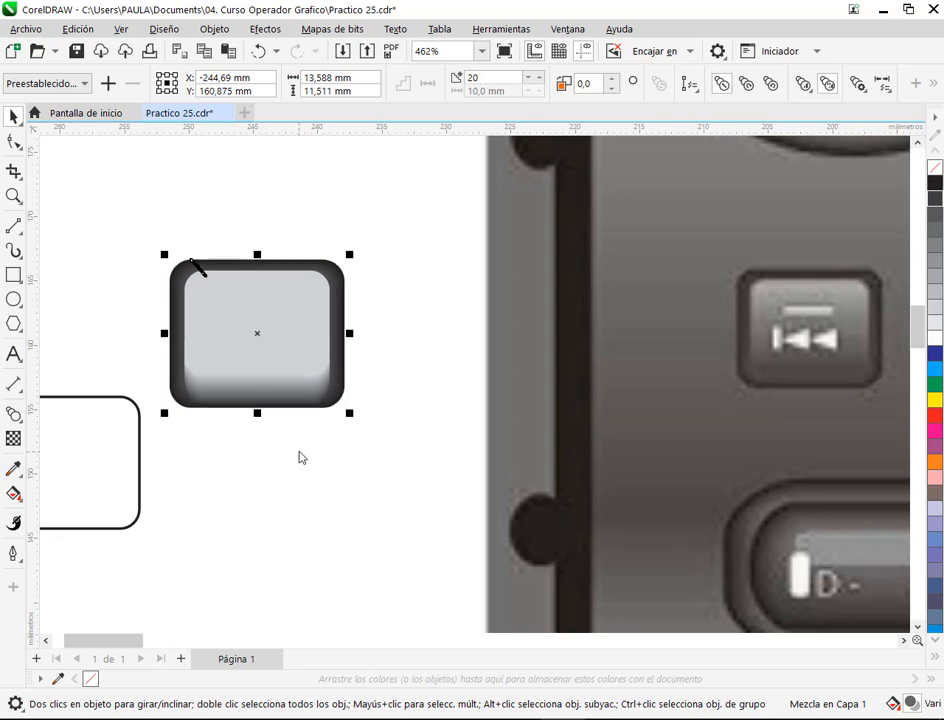
click(299, 457)
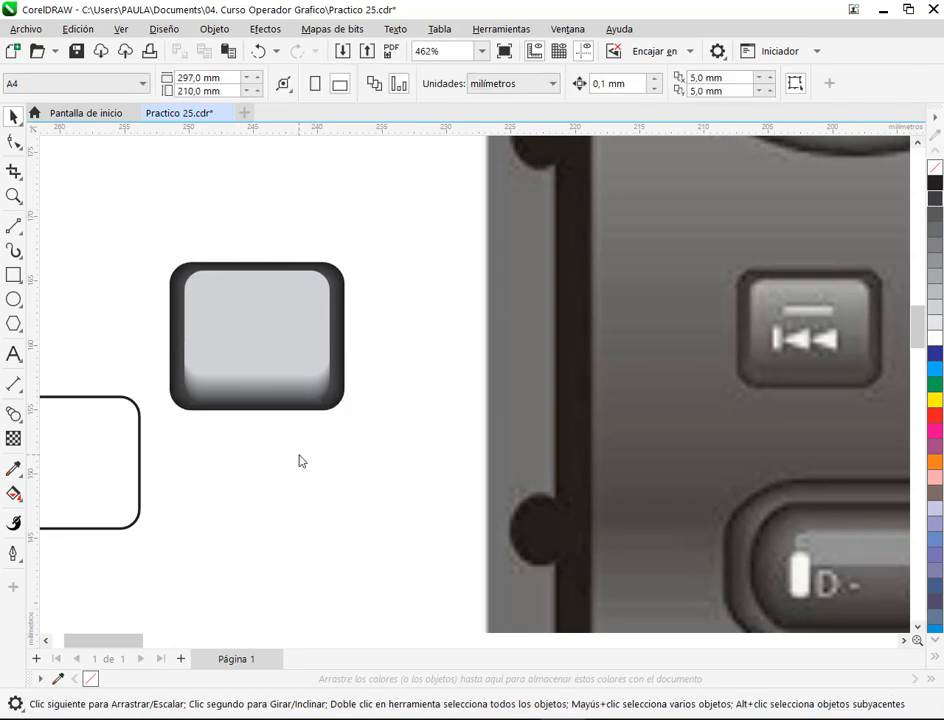
Step: Move the blend's light upper strip 0.6 mm down to shorten the shading on the button face
click(278, 378)
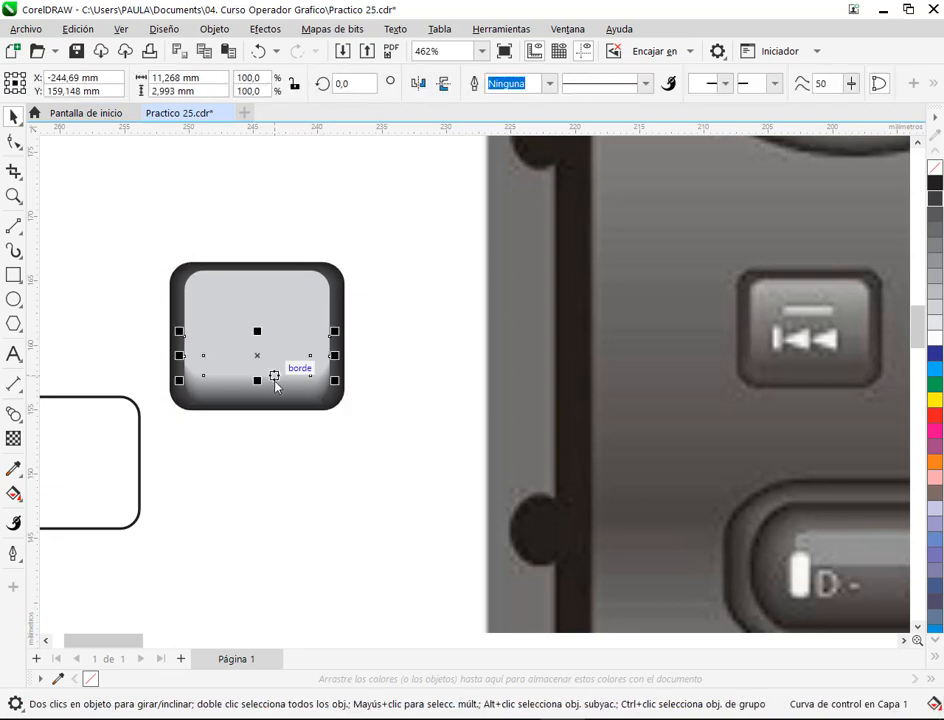
click(270, 440)
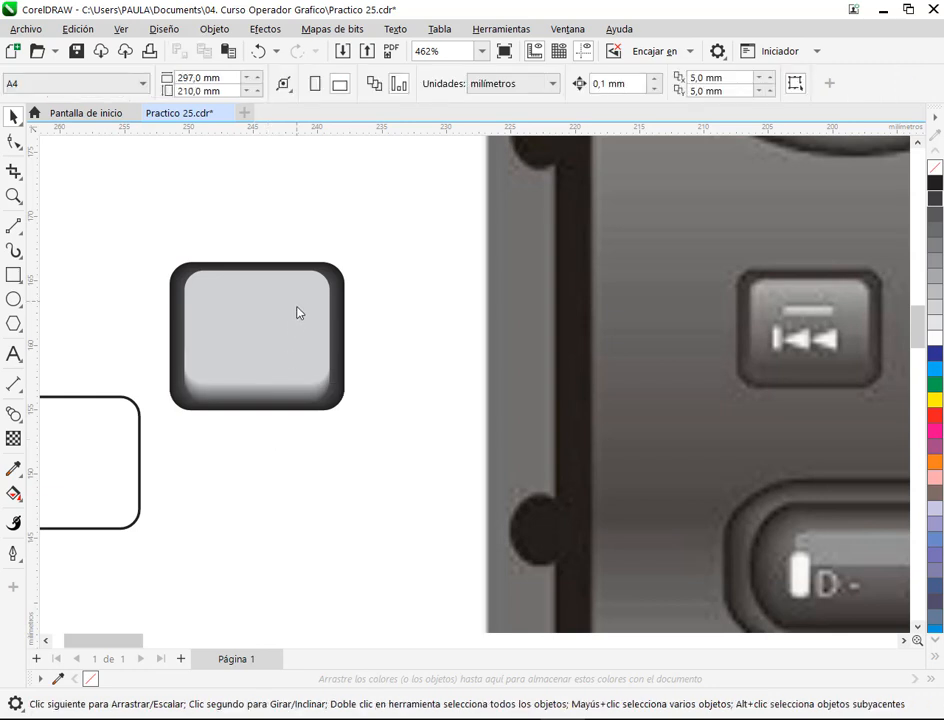
Step: Try filling the blend's light upper strip with 30% black and undo the fill
click(284, 375)
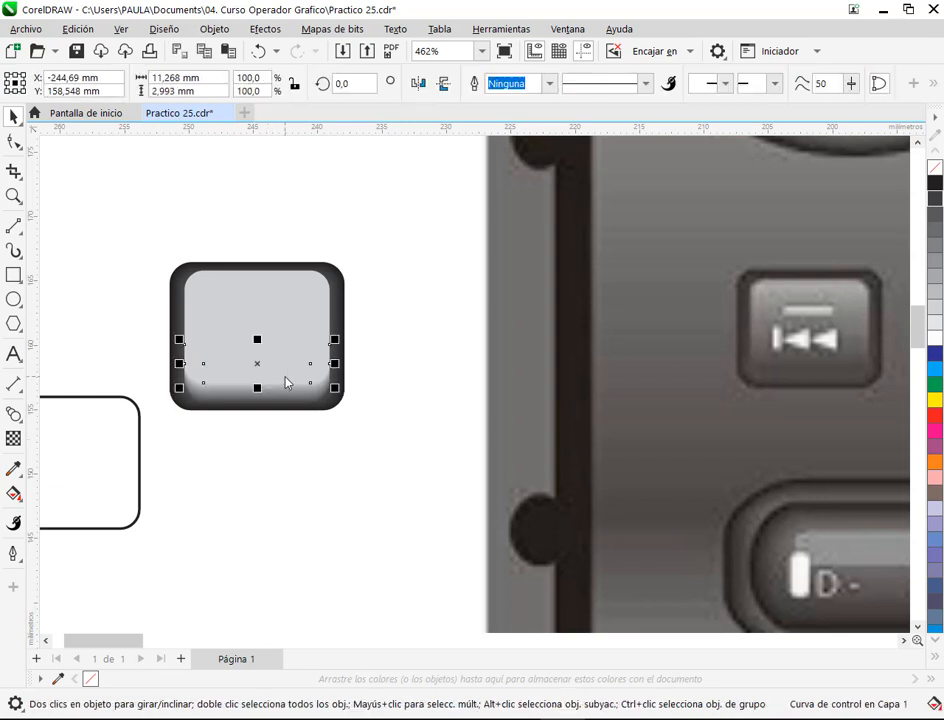
click(937, 256)
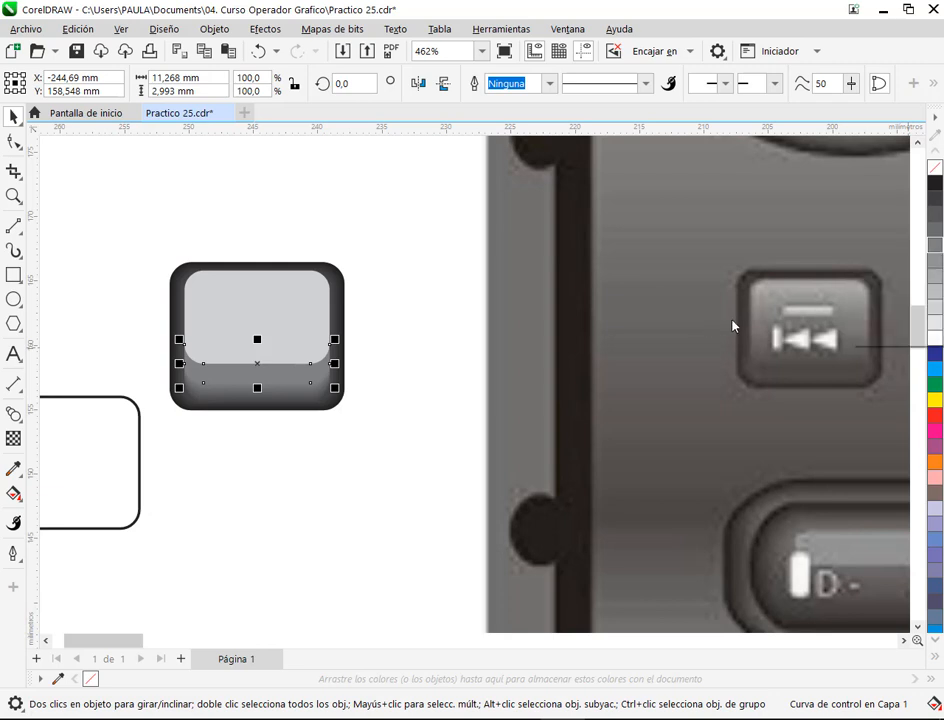
click(937, 313)
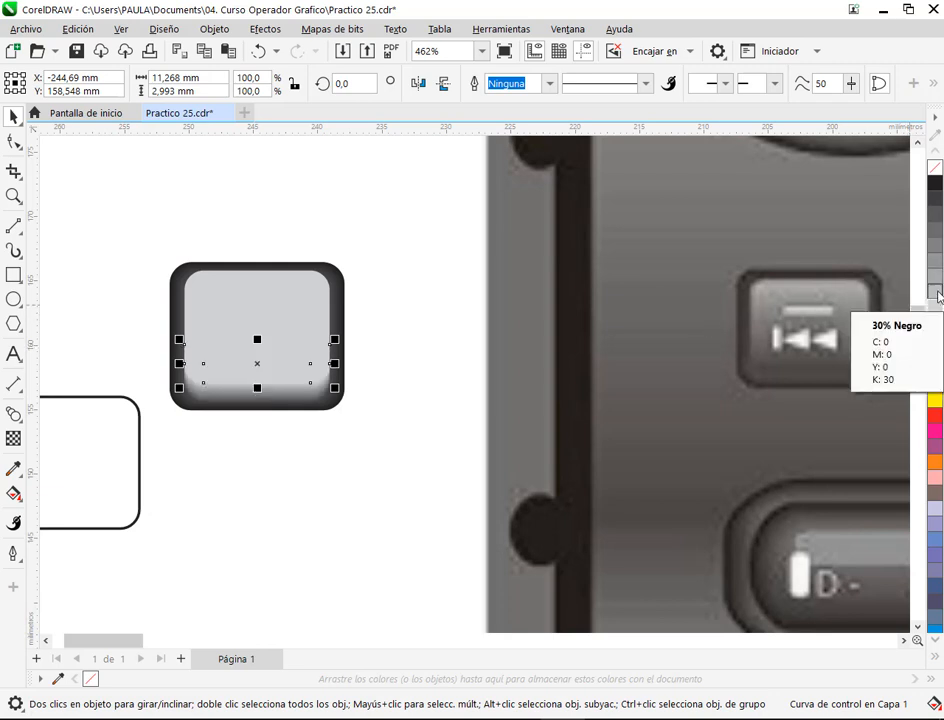
click(937, 296)
click(415, 466)
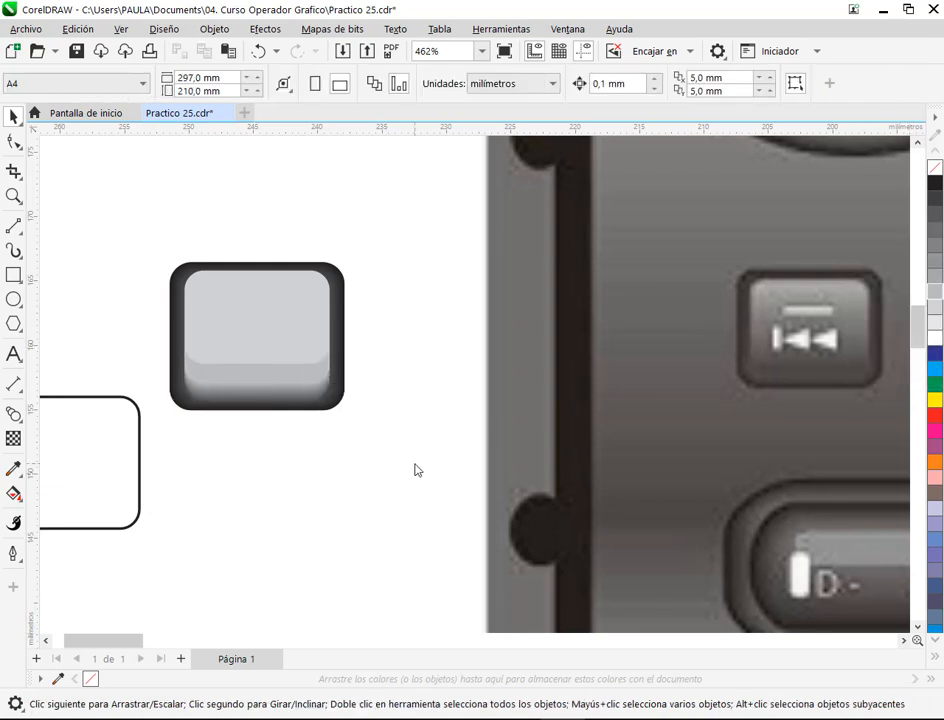
click(263, 53)
click(405, 326)
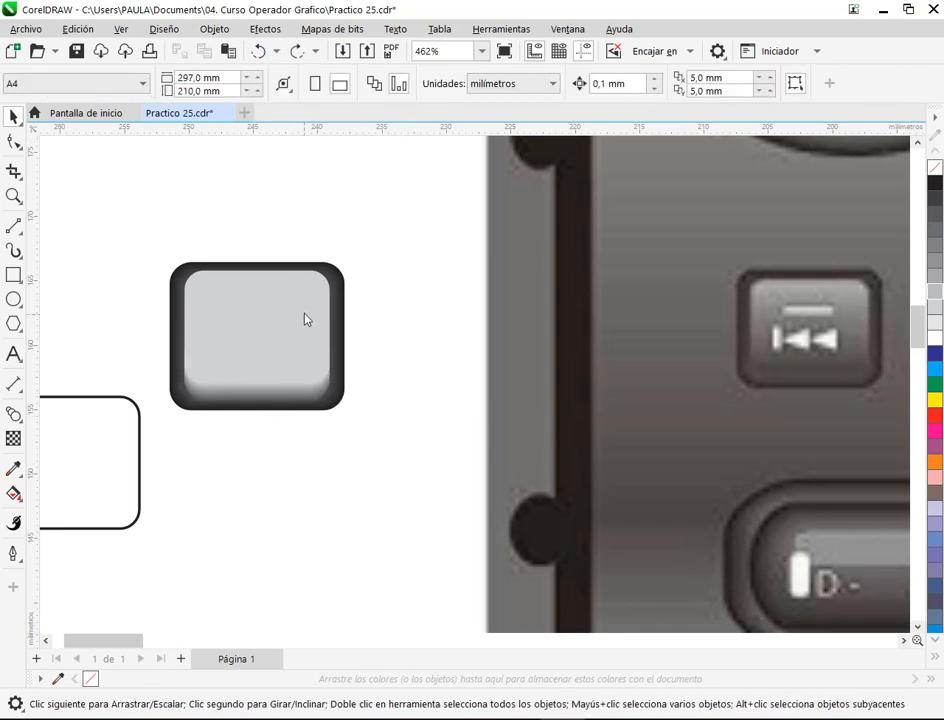
Step: Retry the 30% black fill on the shading strip, compare it with the light face, and undo it again
click(268, 316)
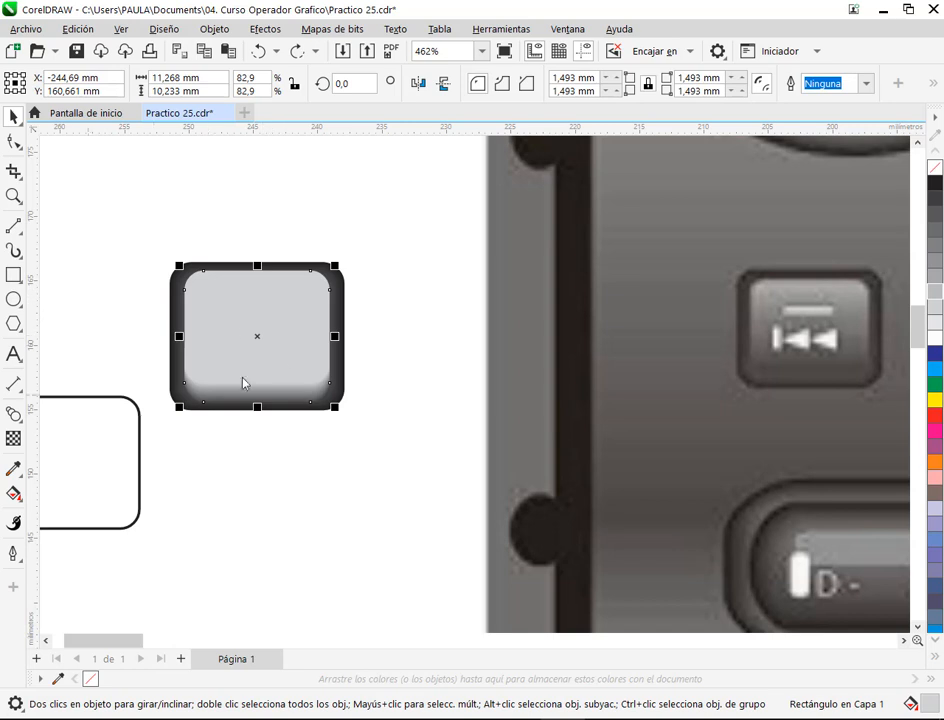
scroll(249, 380, up, 2)
click(270, 526)
click(297, 381)
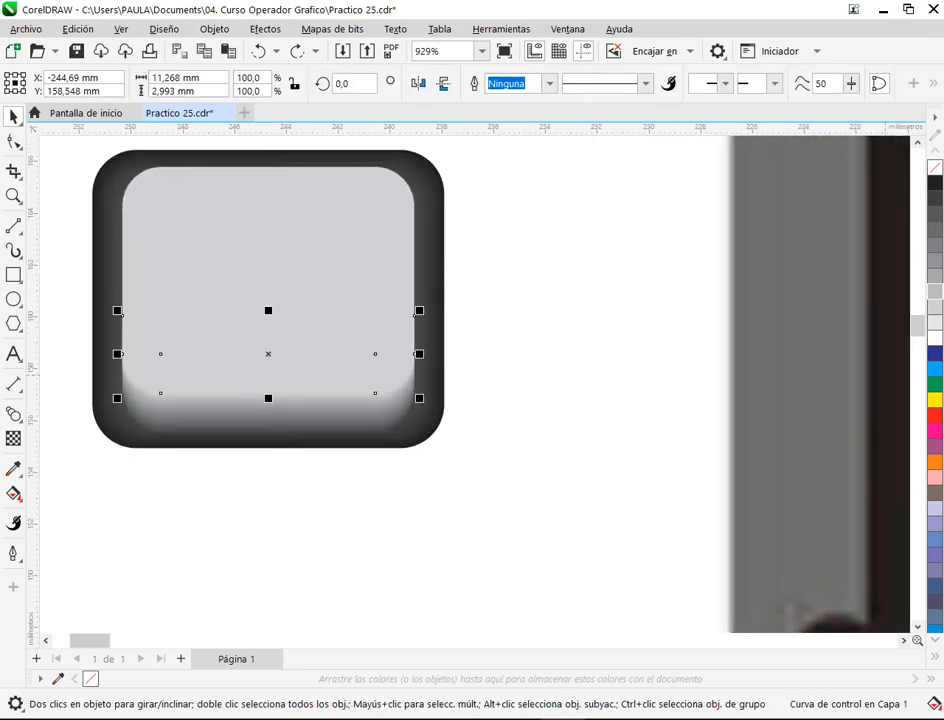
click(937, 293)
click(587, 406)
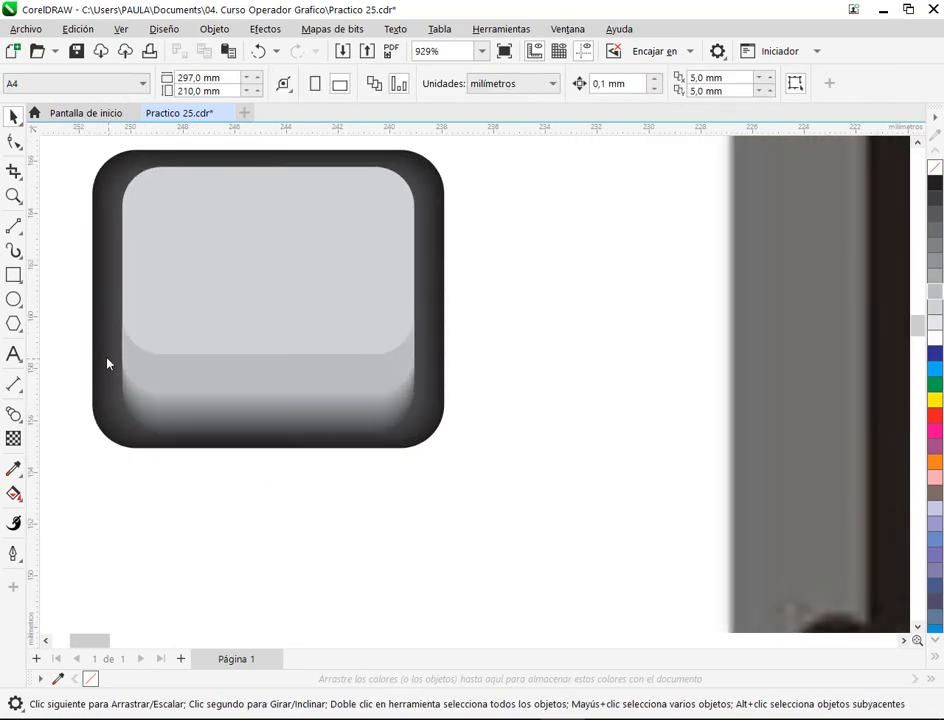
scroll(93, 344, up, 2)
scroll(526, 267, down, 2)
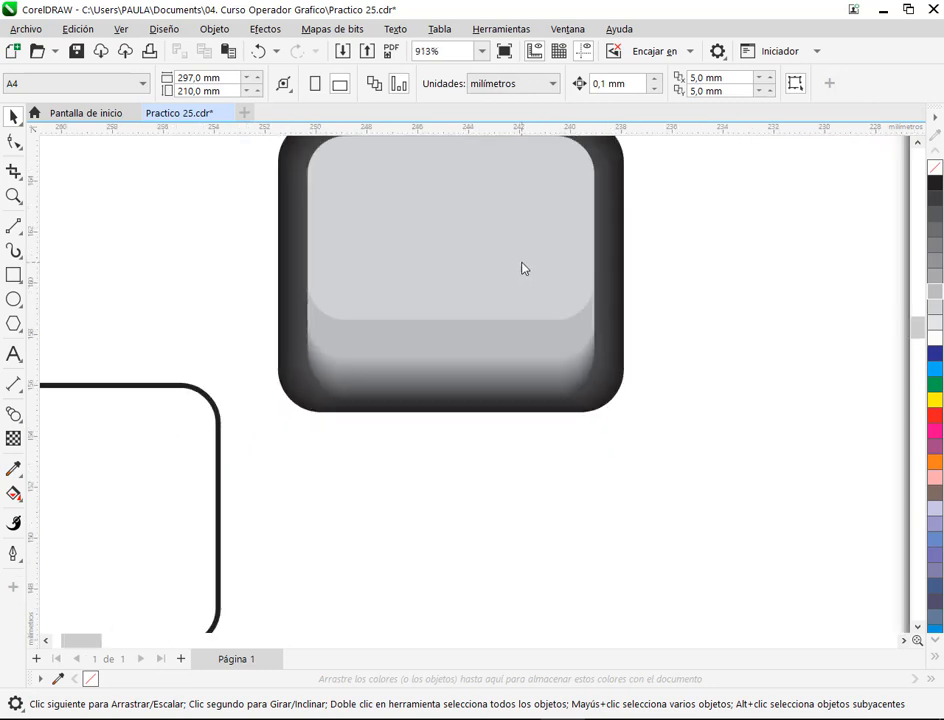
click(523, 264)
drag(523, 264, 427, 410)
click(260, 55)
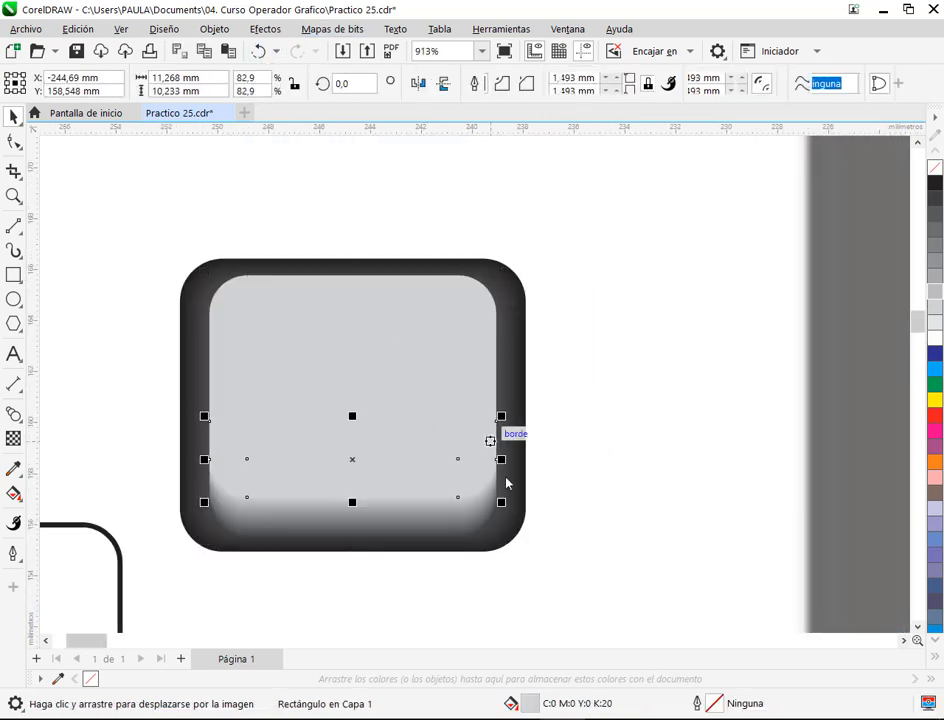
click(572, 500)
Step: Move the lower-edge shading blend off the button face to the empty area just below and to its right
scroll(437, 447, down, 2)
scroll(435, 410, down, 3)
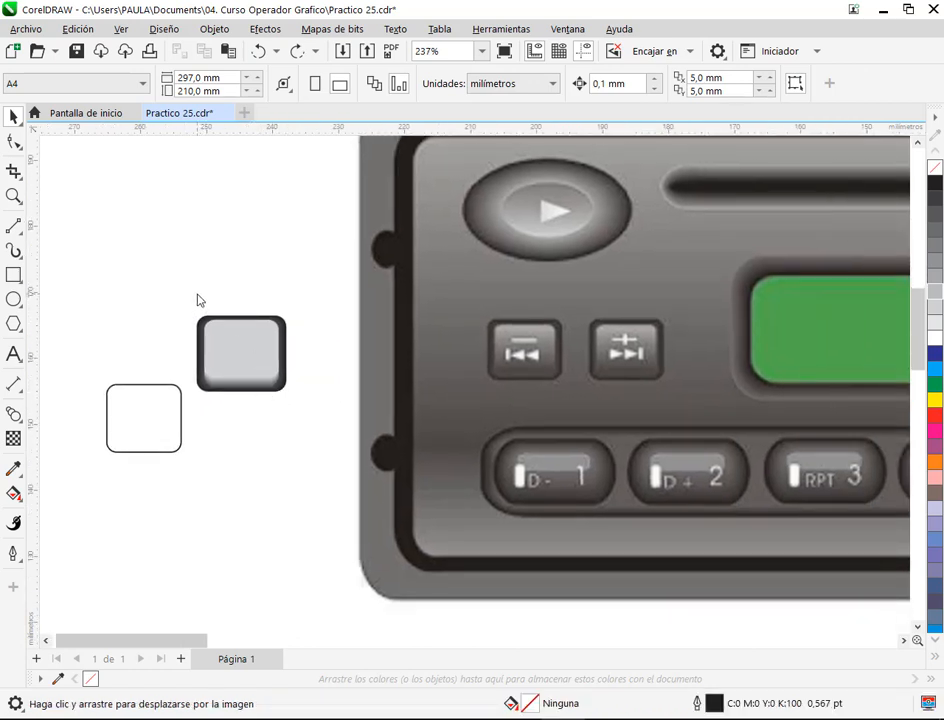
scroll(256, 378, up, 2)
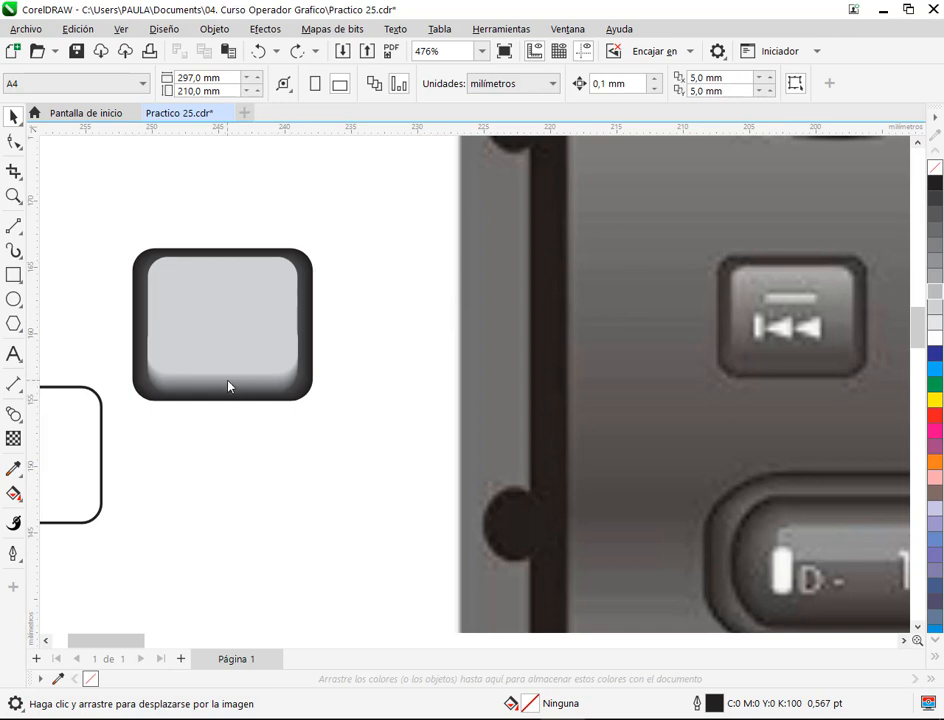
drag(232, 383, 310, 496)
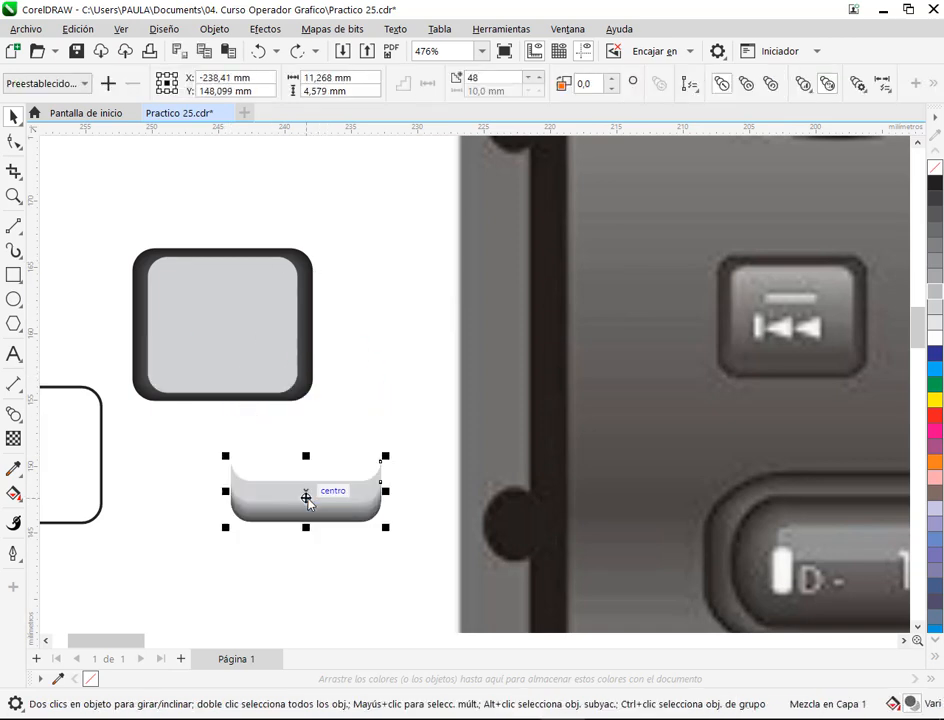
Step: Shorten the light face rectangle slightly from its lower edge, keeping its upper edge in place inside the dark frame
click(260, 328)
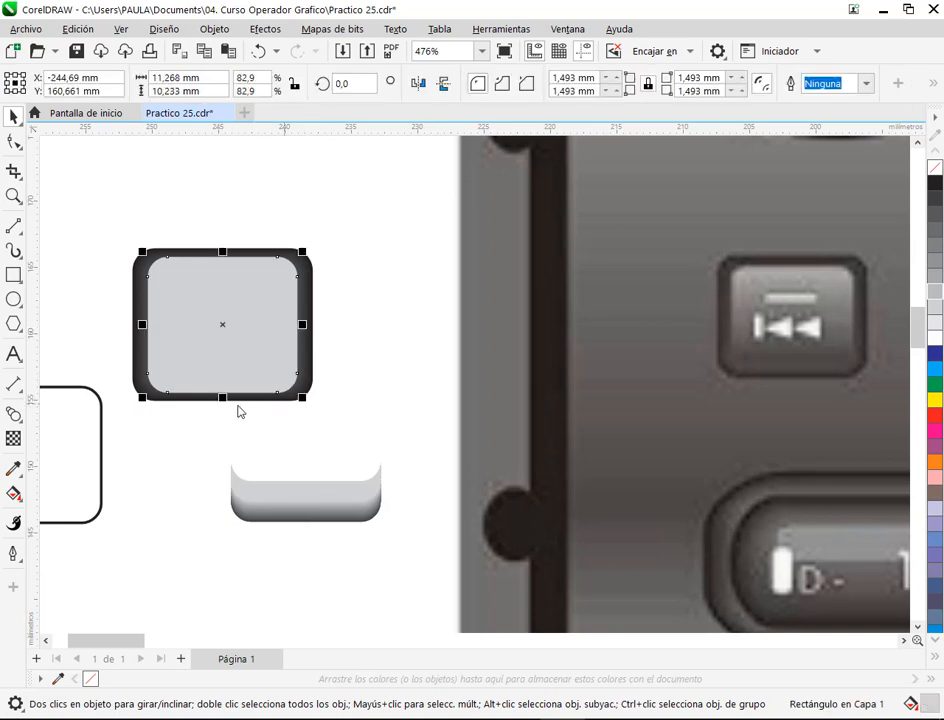
click(222, 397)
click(220, 398)
drag(223, 397, 223, 385)
click(380, 320)
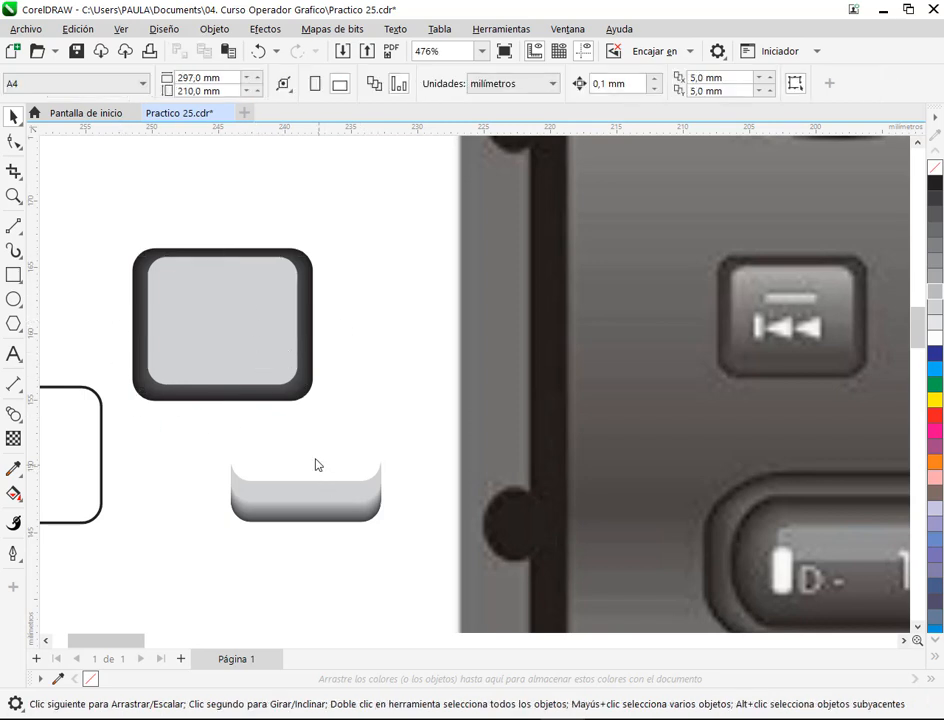
Step: Examine the reference radio's numbered-button panel, the green display's frame and shading, and the small oval button
scroll(330, 420, down, 3)
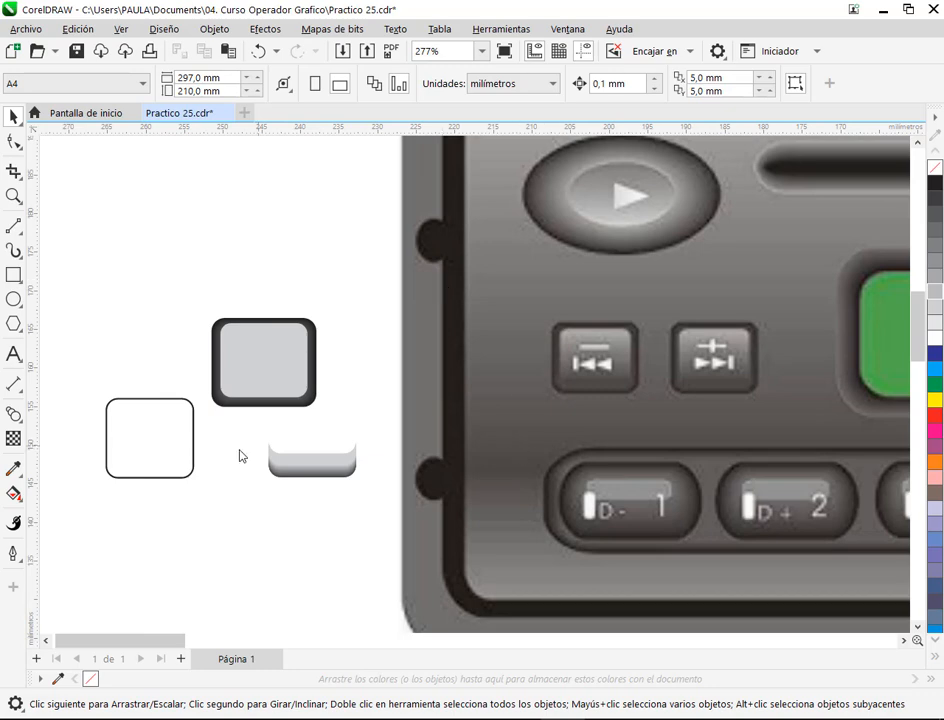
drag(546, 460, 342, 322)
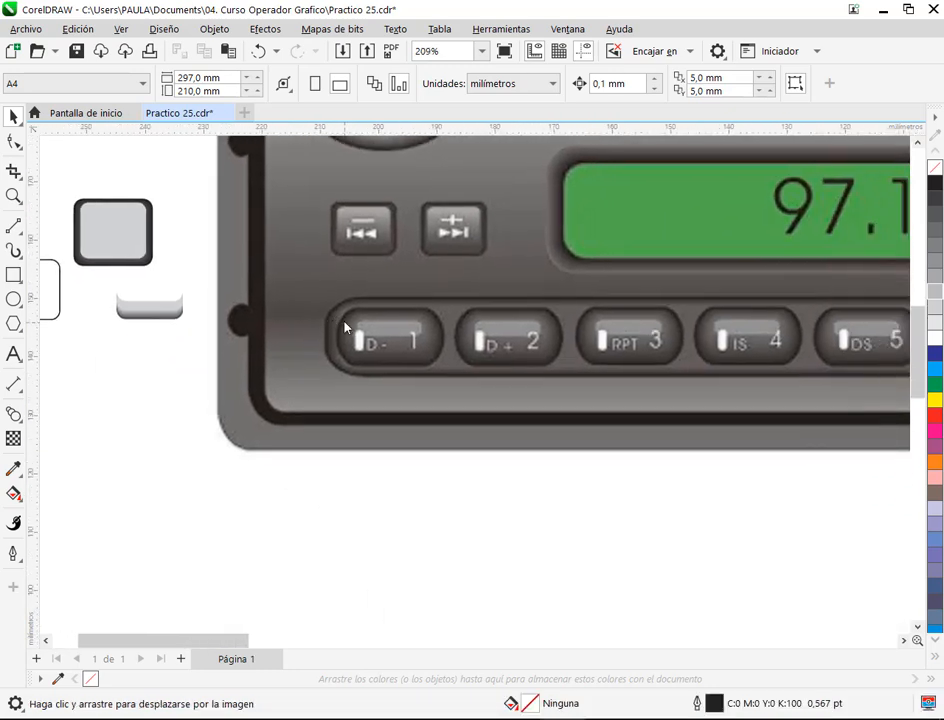
scroll(384, 231, up, 3)
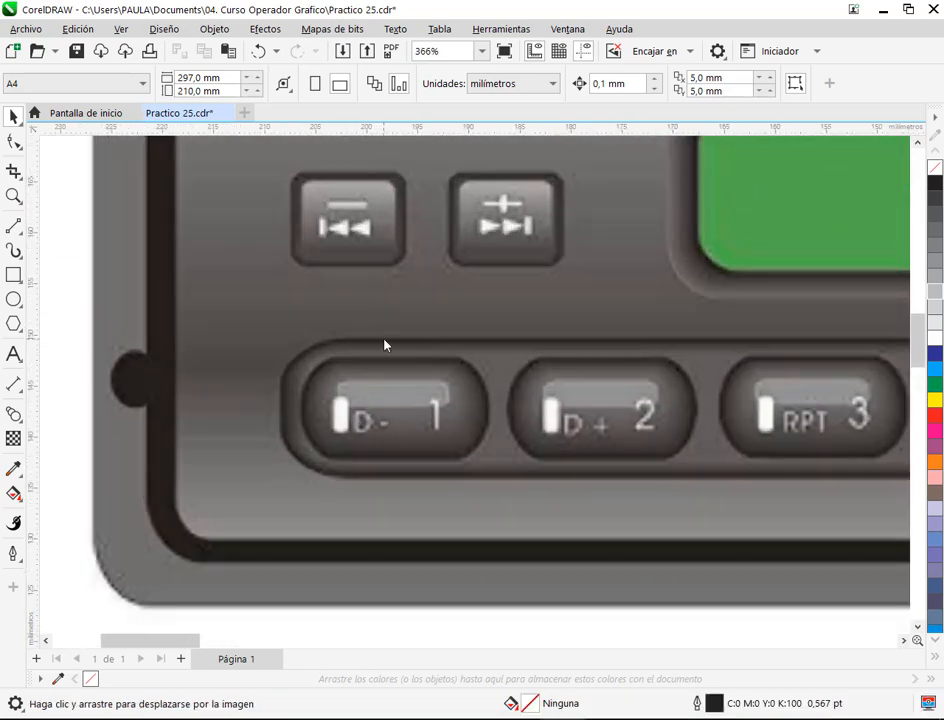
scroll(352, 364, down, 3)
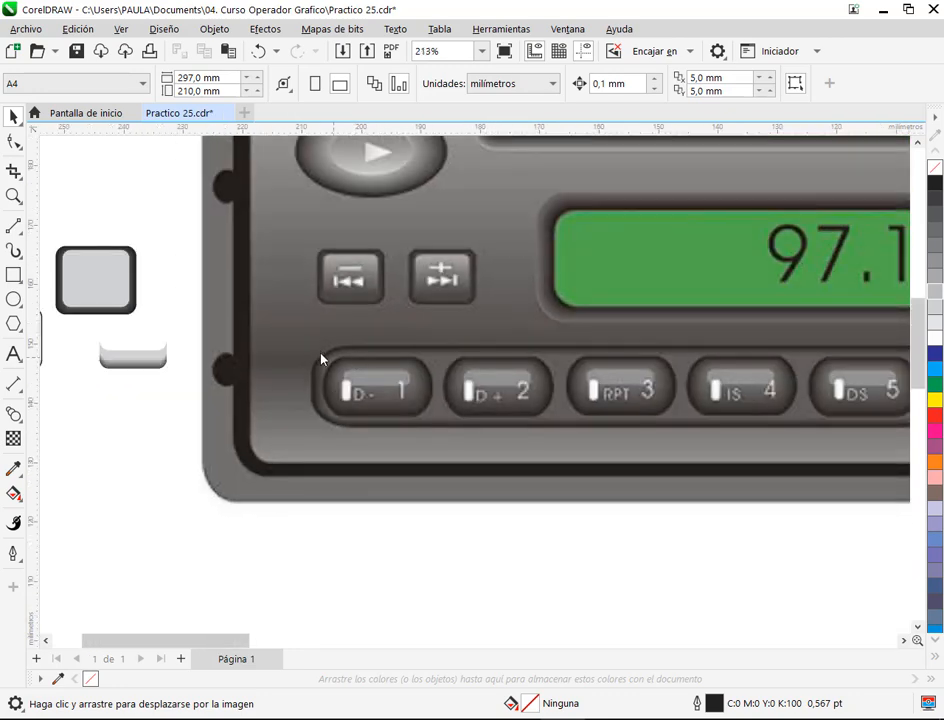
drag(317, 351, 440, 428)
scroll(470, 400, down, 2)
drag(606, 366, 309, 366)
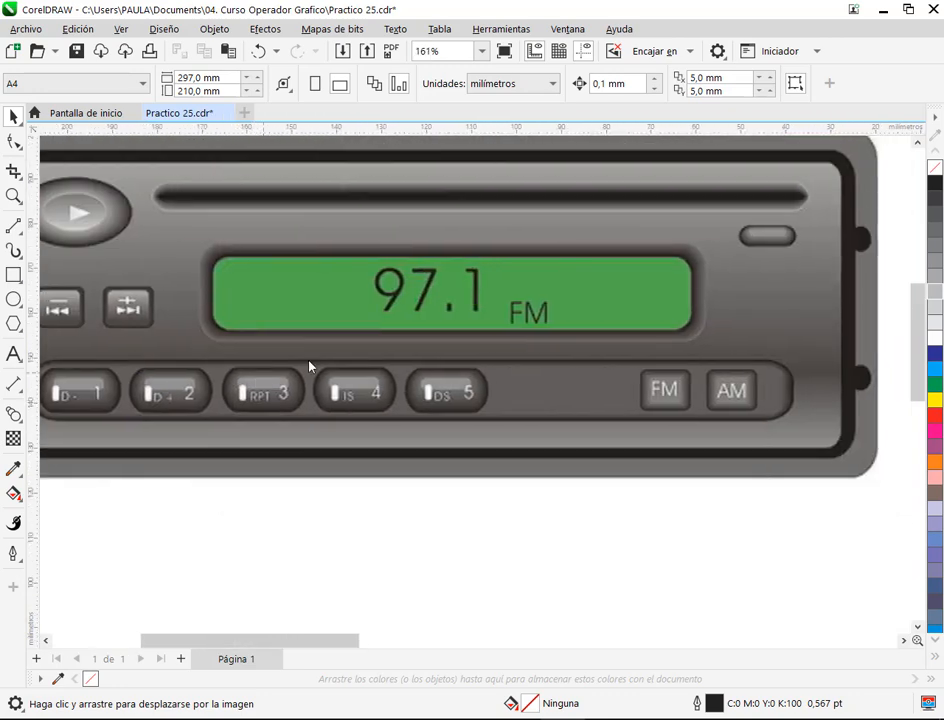
drag(184, 229, 719, 359)
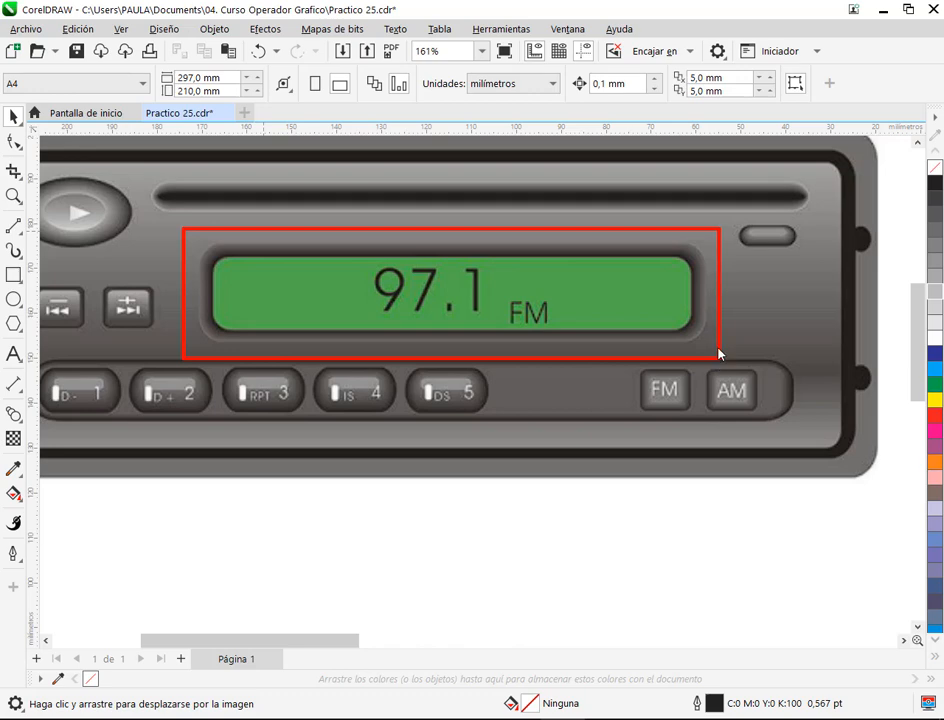
scroll(740, 258, up, 4)
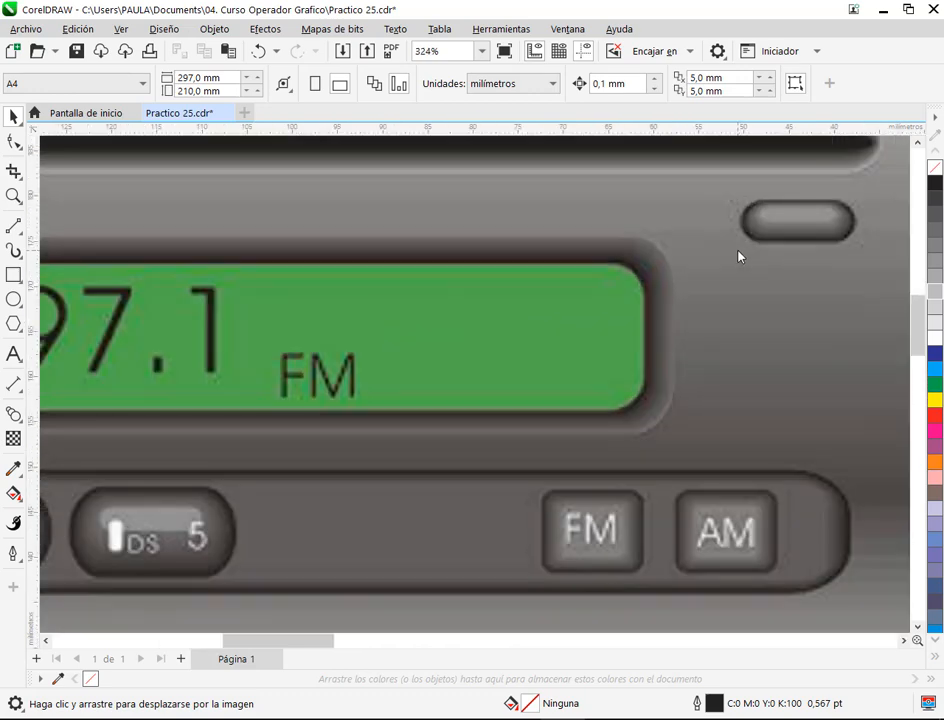
drag(725, 185, 873, 260)
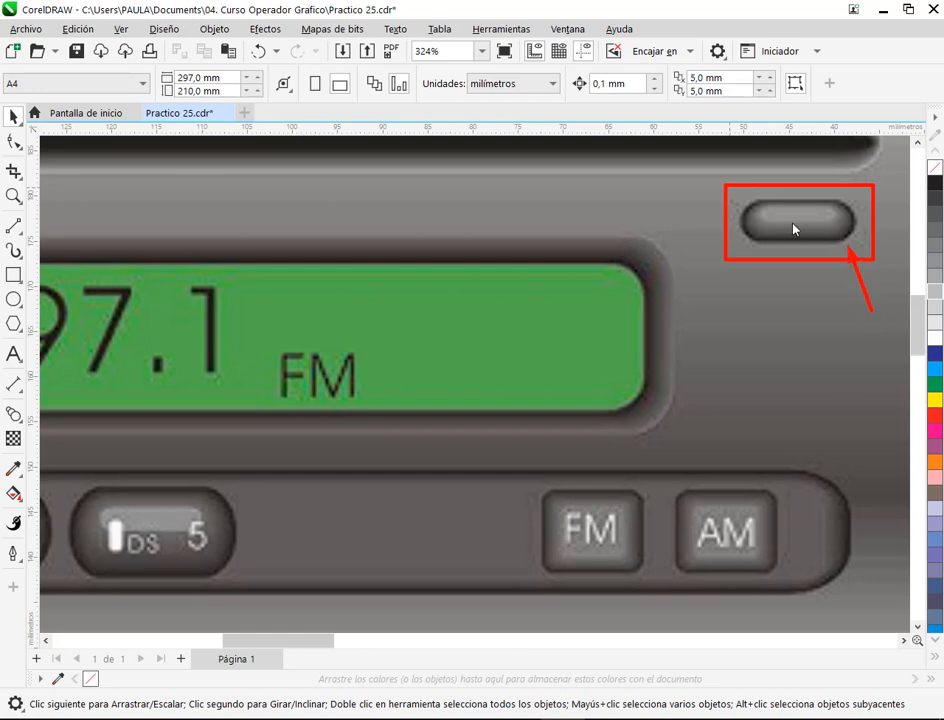
drag(718, 444, 667, 423)
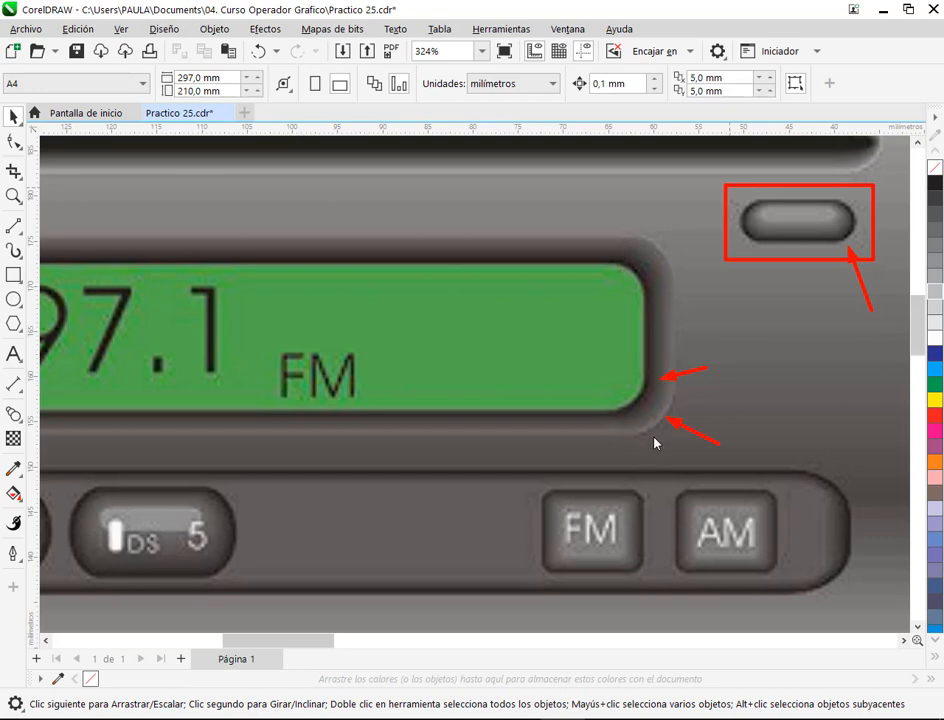
key(Escape)
Step: Draw a rectangle of about 97.5 × 23.1 mm below the radio and round all its corners to 4.6 mm
scroll(620, 410, down, 5)
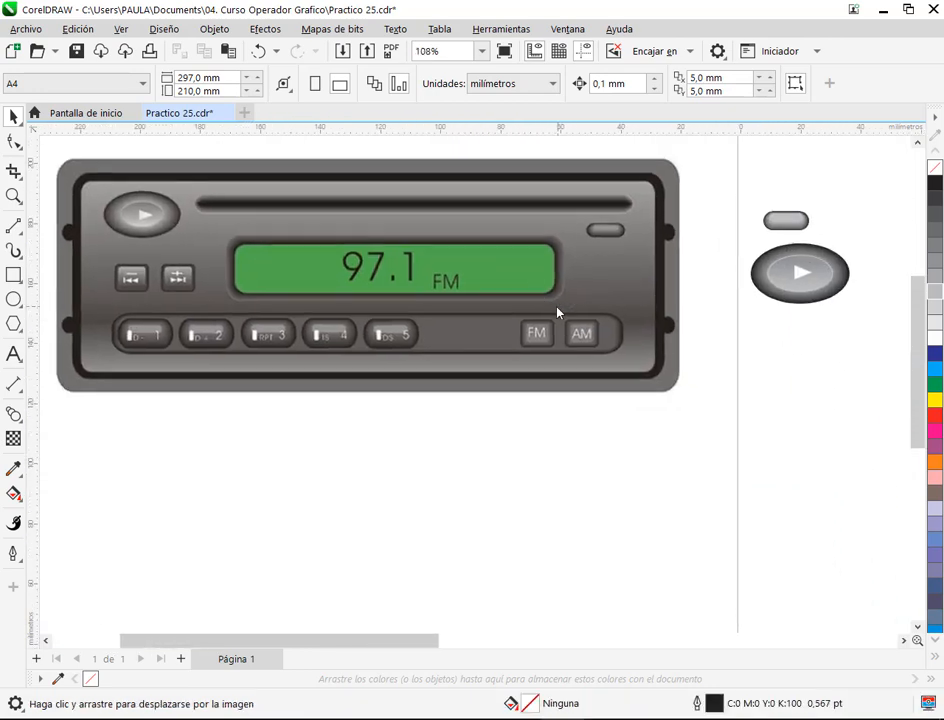
click(14, 275)
mouse_move(288, 449)
mouse_down()
mouse_move(600, 540)
mouse_move(581, 506)
mouse_move(581, 520)
mouse_up()
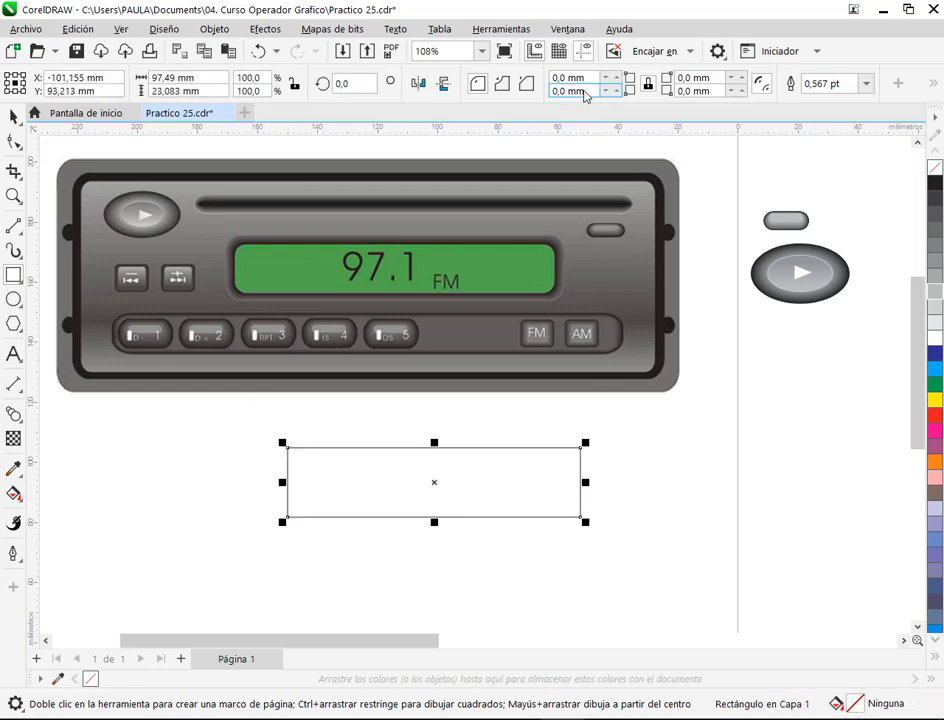
drag(736, 88, 746, 57)
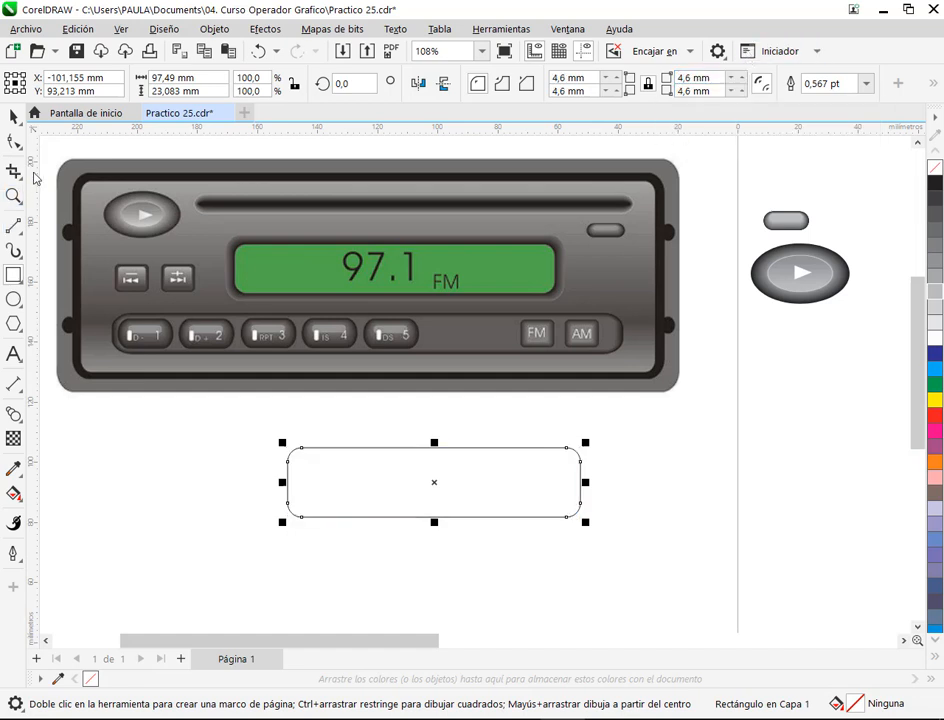
Step: Move the rounded rectangle about 11.5 mm to the left and deselect it
click(13, 117)
drag(499, 487, 464, 487)
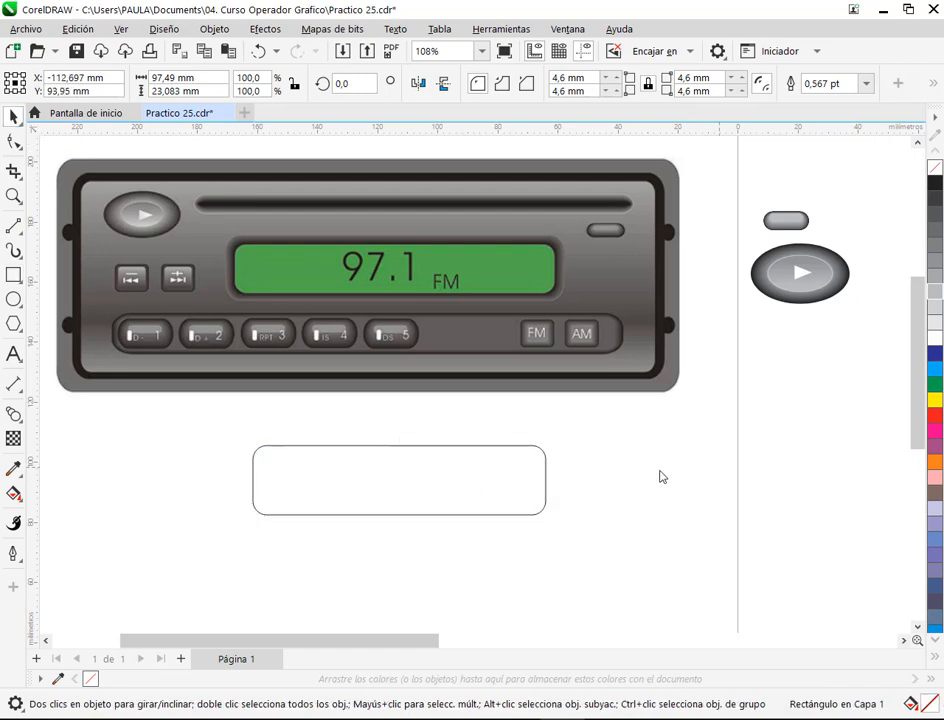
click(660, 477)
scroll(371, 487, up, 1)
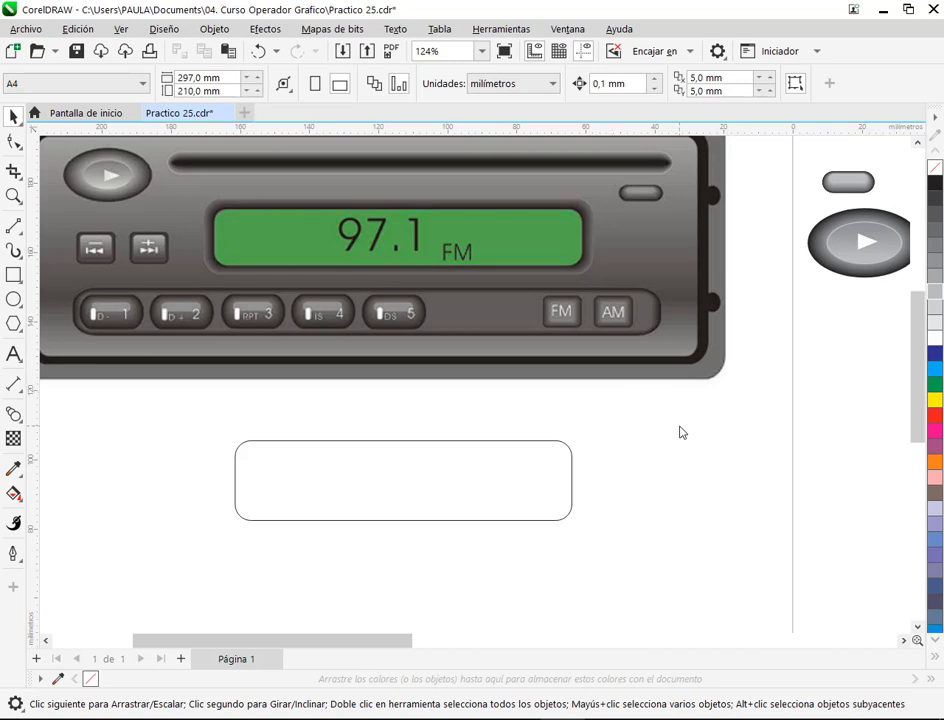
drag(716, 442, 713, 372)
drag(782, 279, 705, 290)
scroll(727, 214, down, 1)
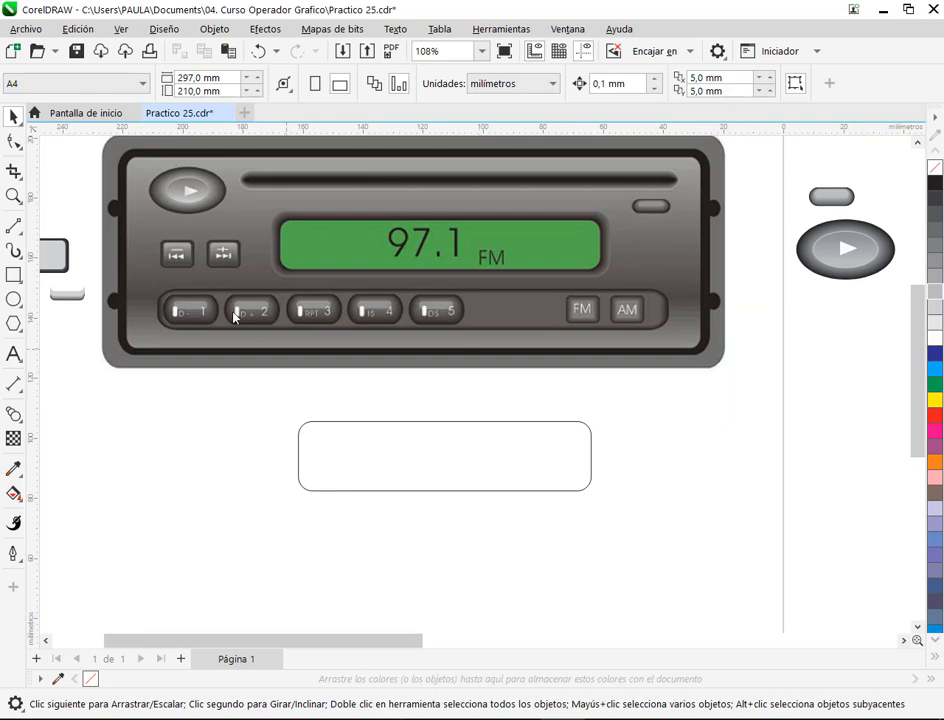
Step: Check the Google Meet call's chat and return to CorelDRAW to look at the radio's green display
click(164, 662)
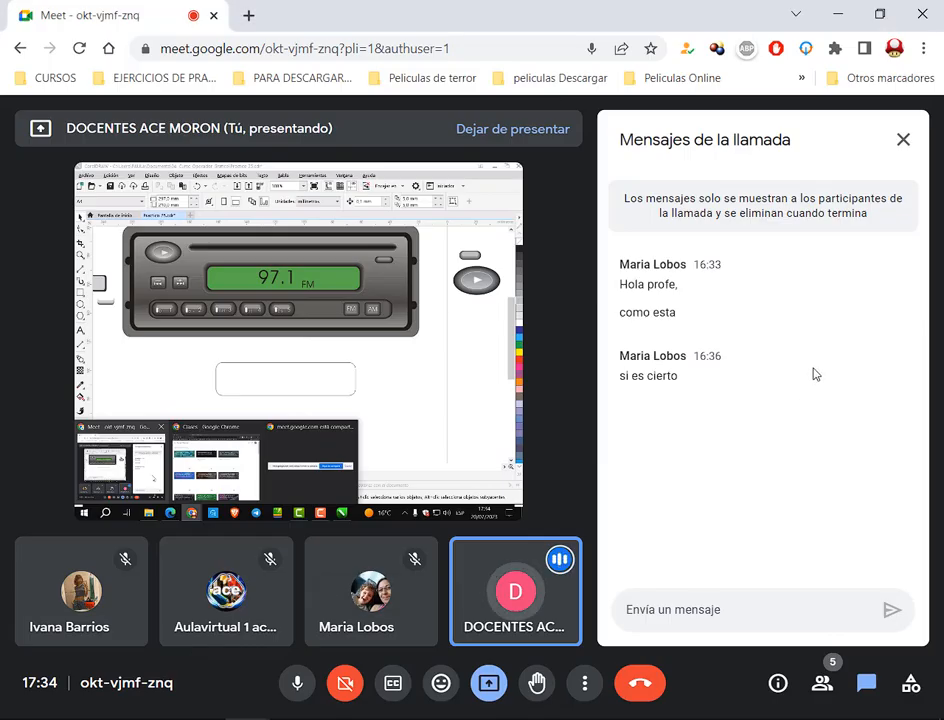
click(840, 13)
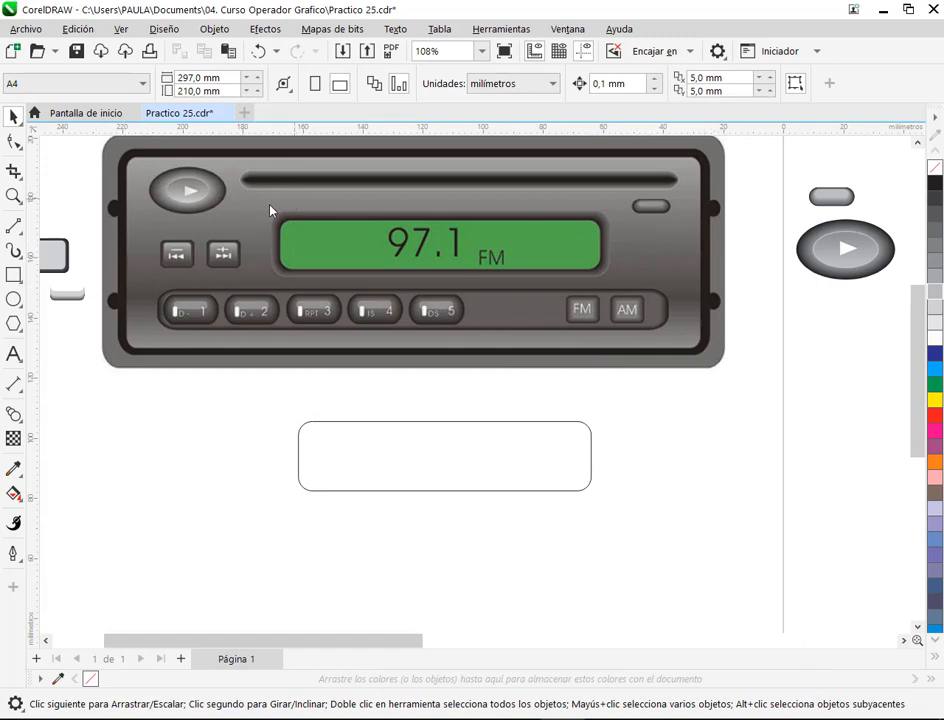
drag(253, 200, 624, 283)
scroll(510, 295, up, 2)
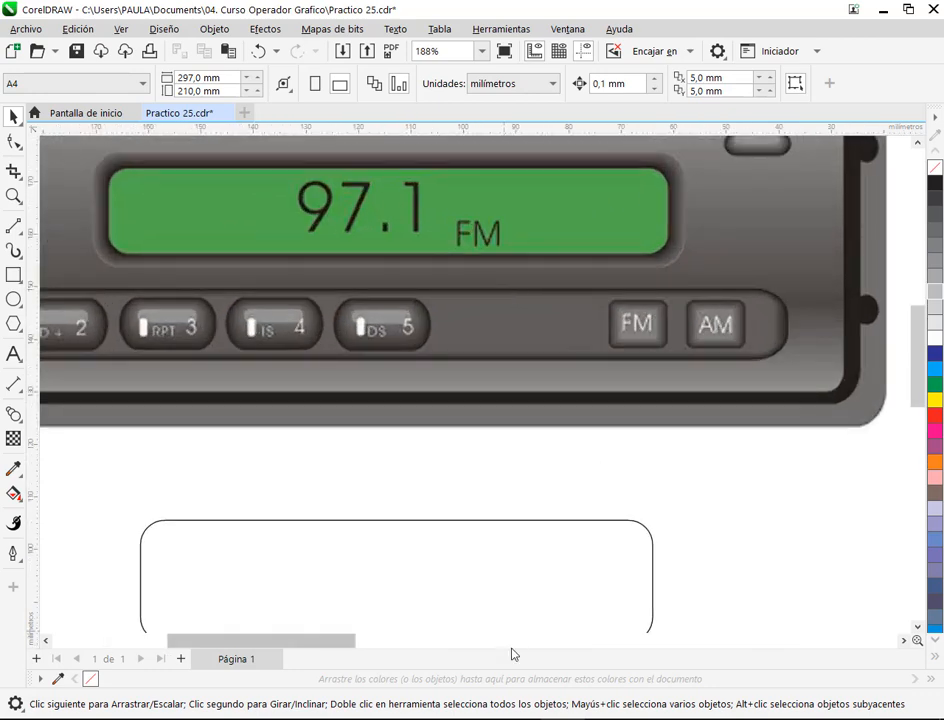
Step: Fill the rounded rectangle light grey and add a concentric copy of about 89.4 × 17.6 mm filled with 80% black
drag(520, 630, 569, 569)
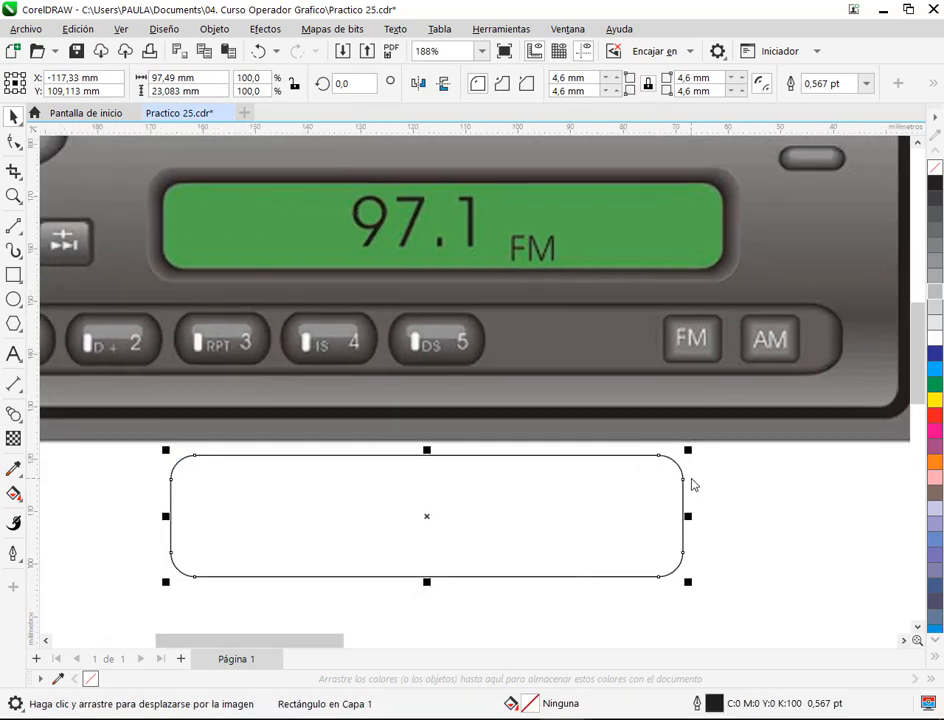
click(936, 324)
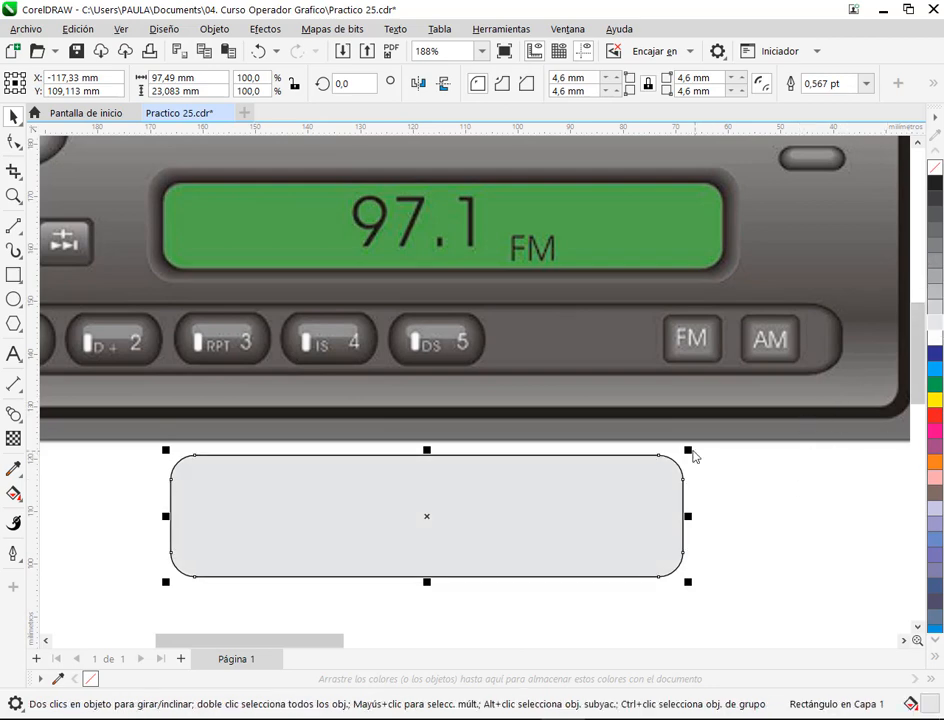
drag(689, 451, 670, 468)
drag(629, 521, 677, 523)
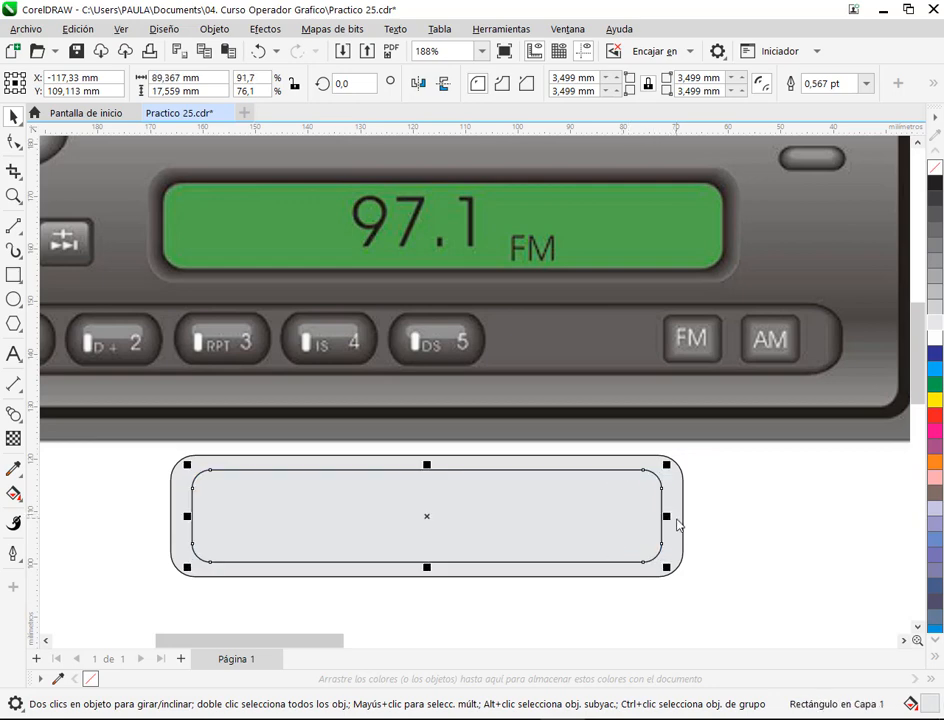
click(937, 221)
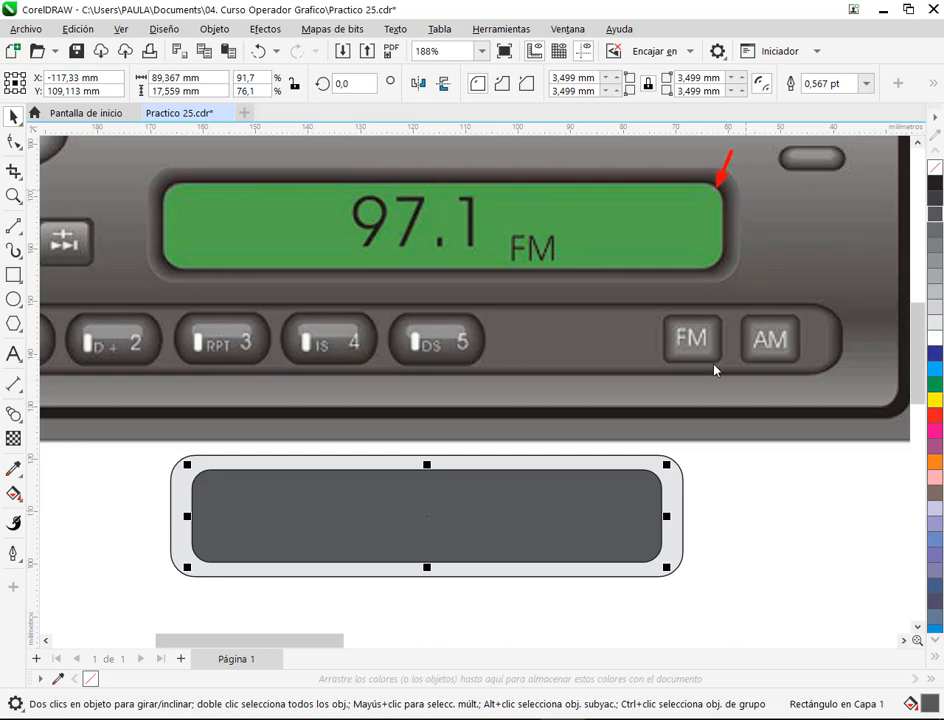
Step: Duplicate the dark grey rectangle, fill the copy green and place it on the empty area beside the grey frame
click(745, 535)
click(641, 538)
scroll(491, 542, down, 1)
drag(491, 542, 465, 636)
click(935, 384)
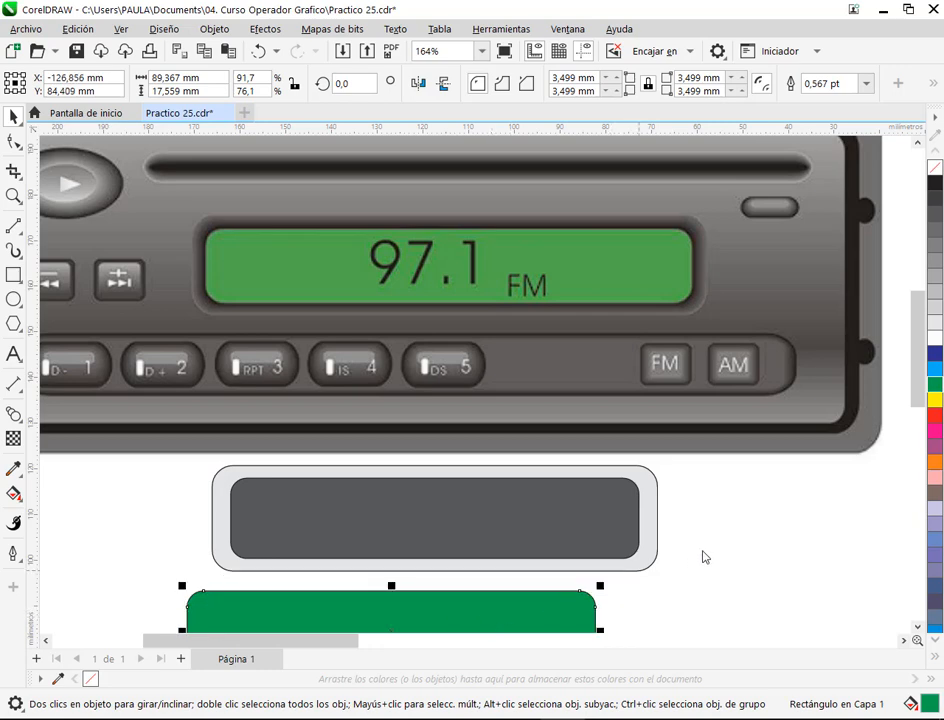
click(704, 558)
click(541, 531)
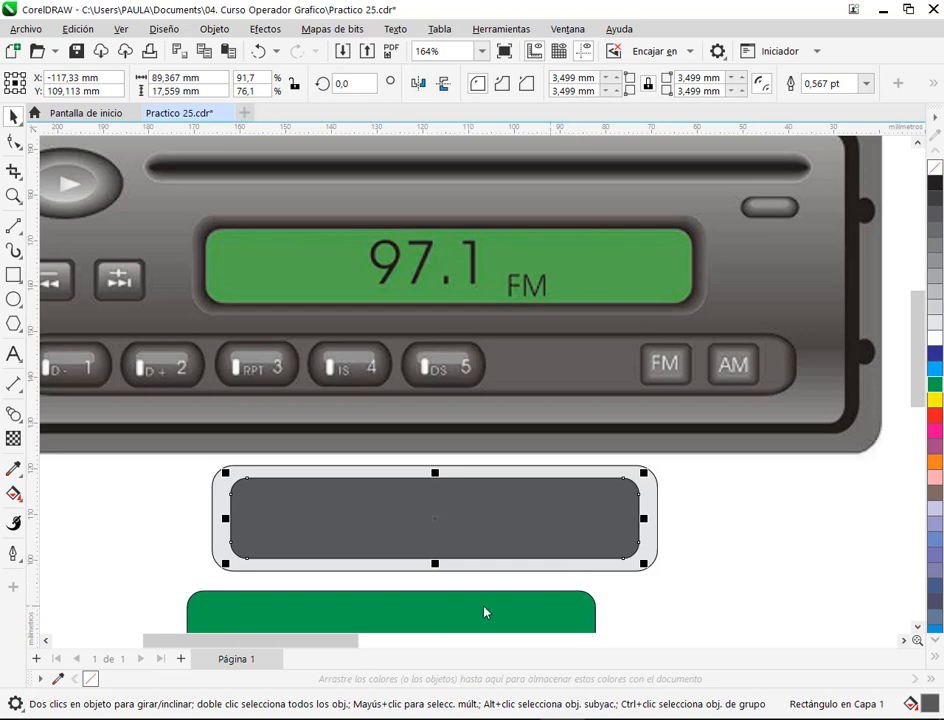
drag(231, 610, 795, 502)
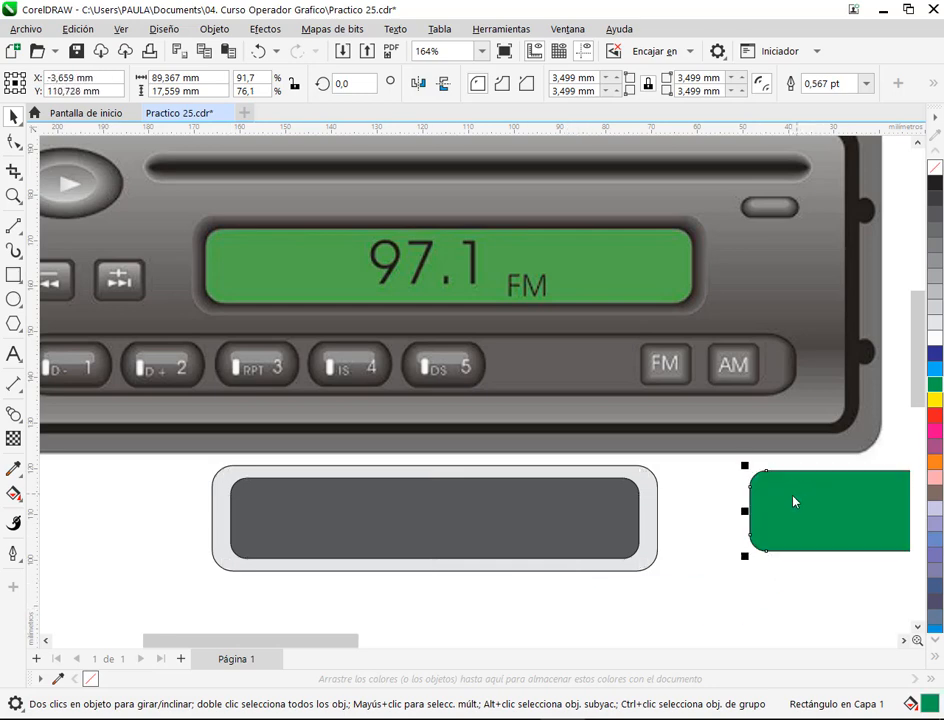
Step: Create a smaller concentric copy of the dark grey rectangle, about 87.3 × 15.4 mm, and fill it black
click(559, 512)
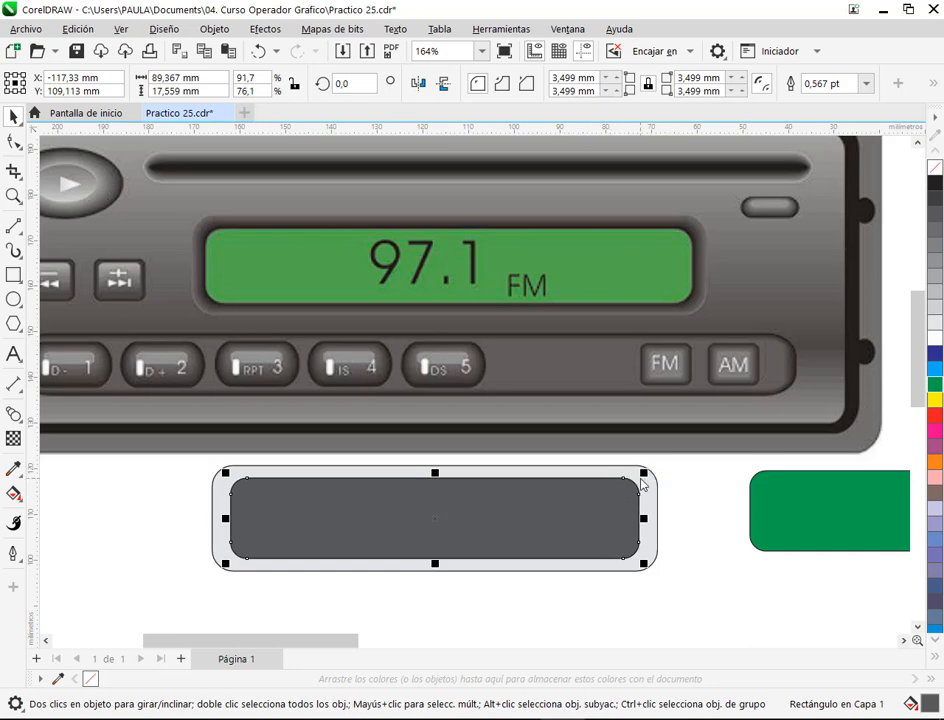
drag(644, 473, 641, 480)
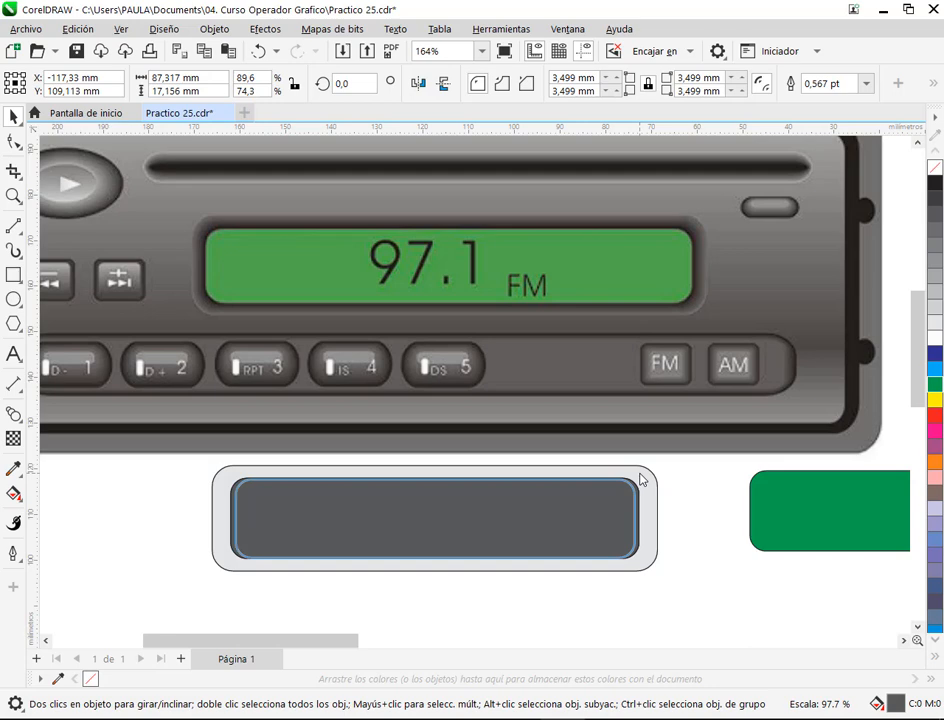
scroll(582, 558, up, 3)
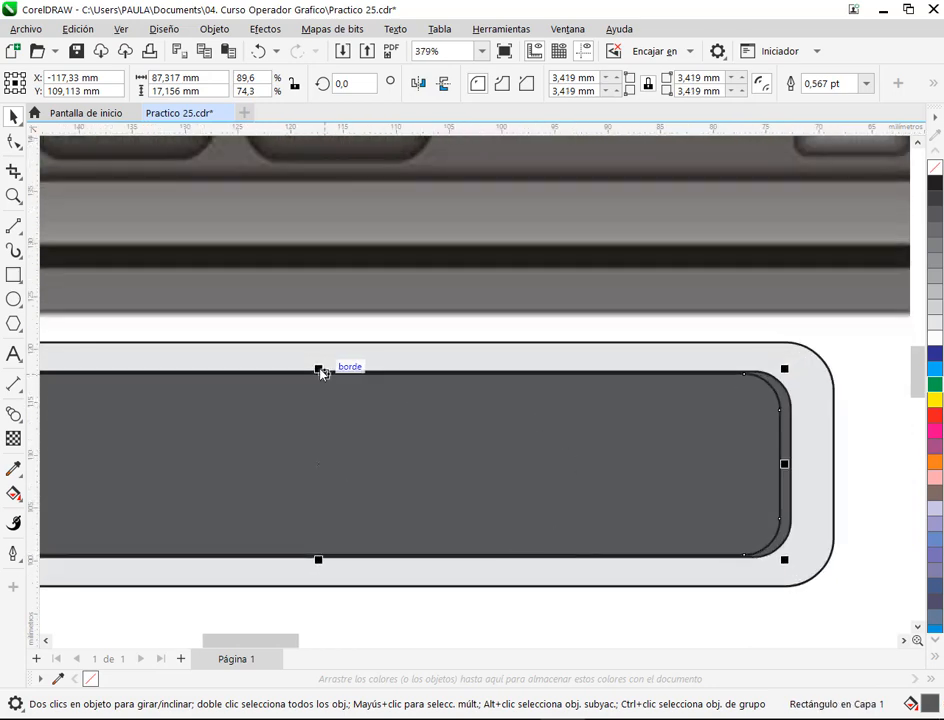
drag(320, 372, 322, 379)
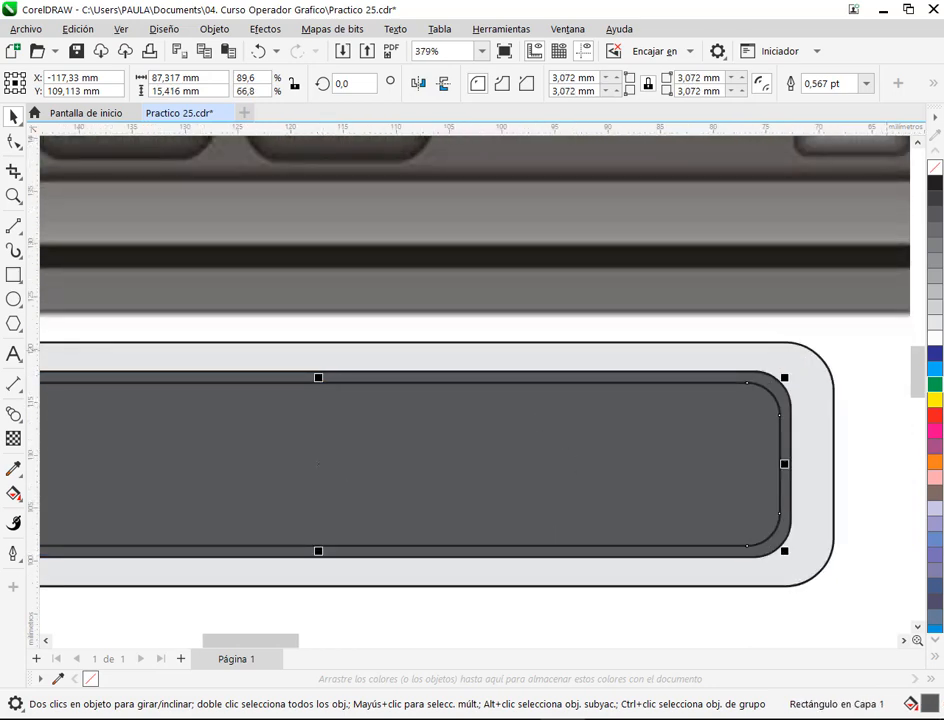
click(936, 186)
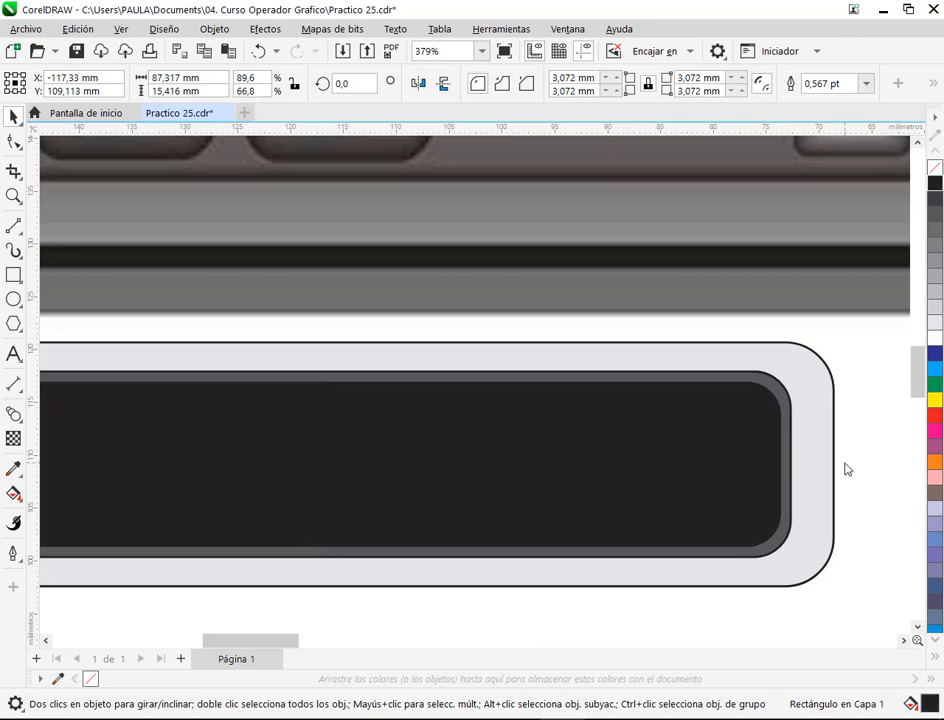
key(Escape)
Step: Blend the light grey rectangle into the dark grey one and the black rectangle into the dark grey one, with 20 steps each
drag(832, 416, 651, 387)
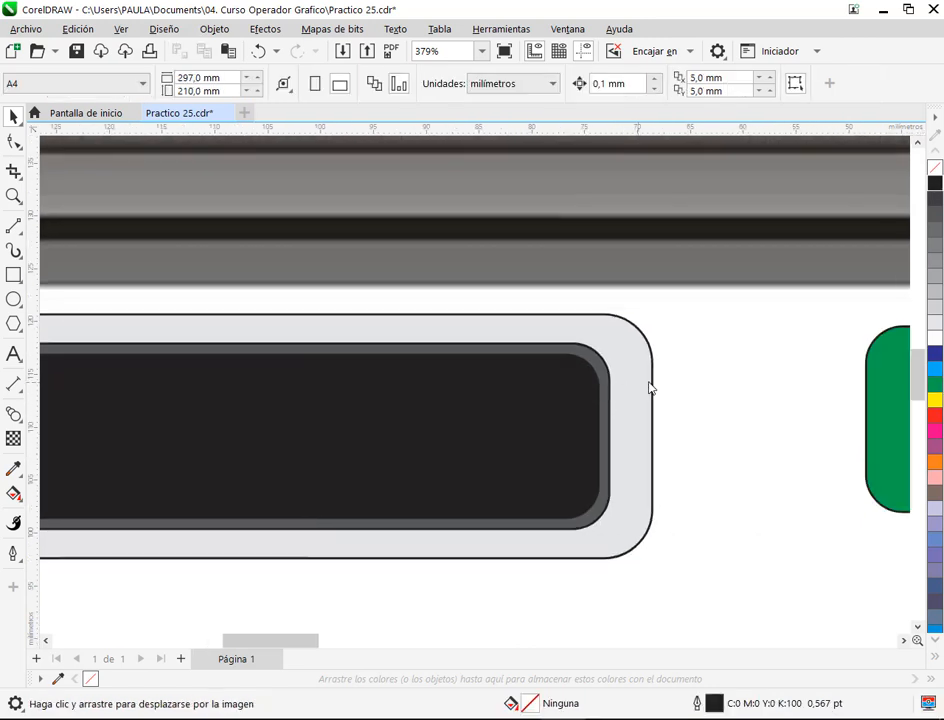
scroll(652, 380, up, 2)
click(14, 415)
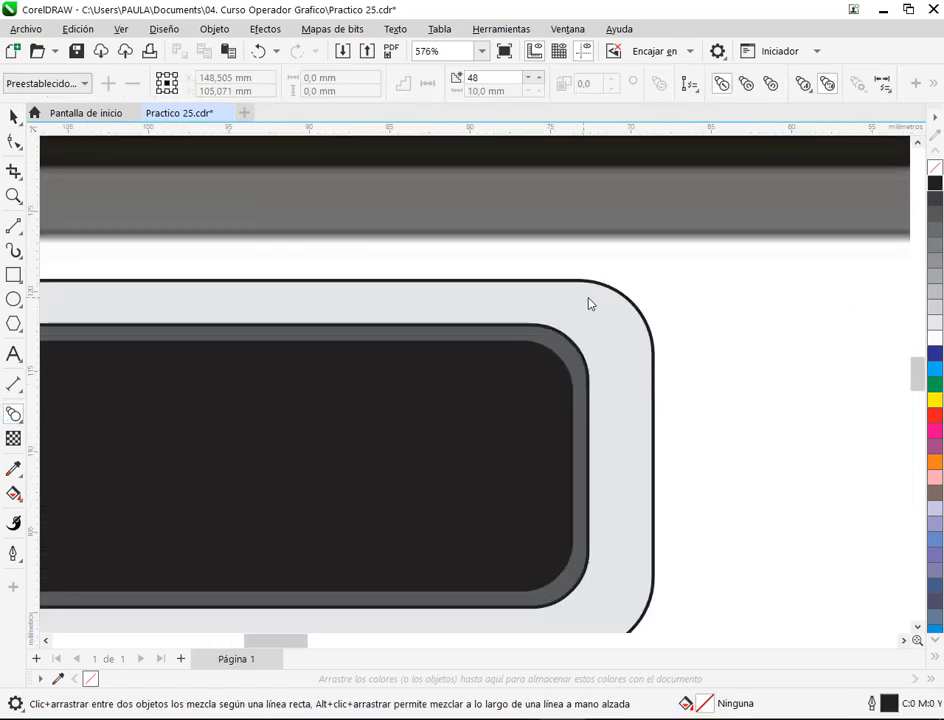
drag(615, 310, 566, 351)
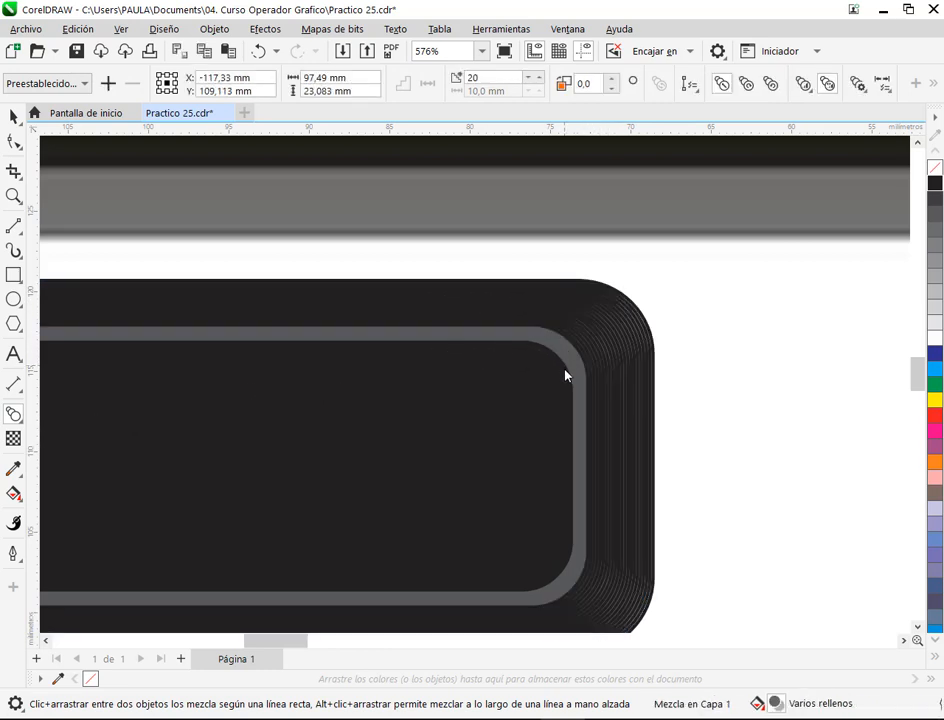
drag(430, 416, 565, 354)
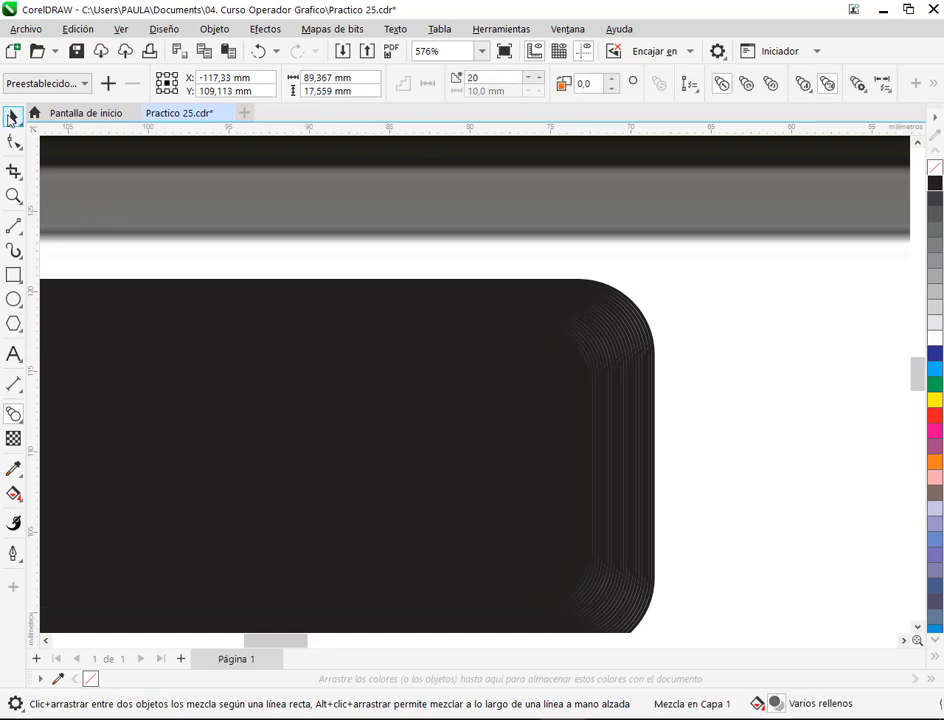
click(12, 118)
click(742, 319)
Step: Remove the outline from all the objects of the blended frame
scroll(657, 373, down, 3)
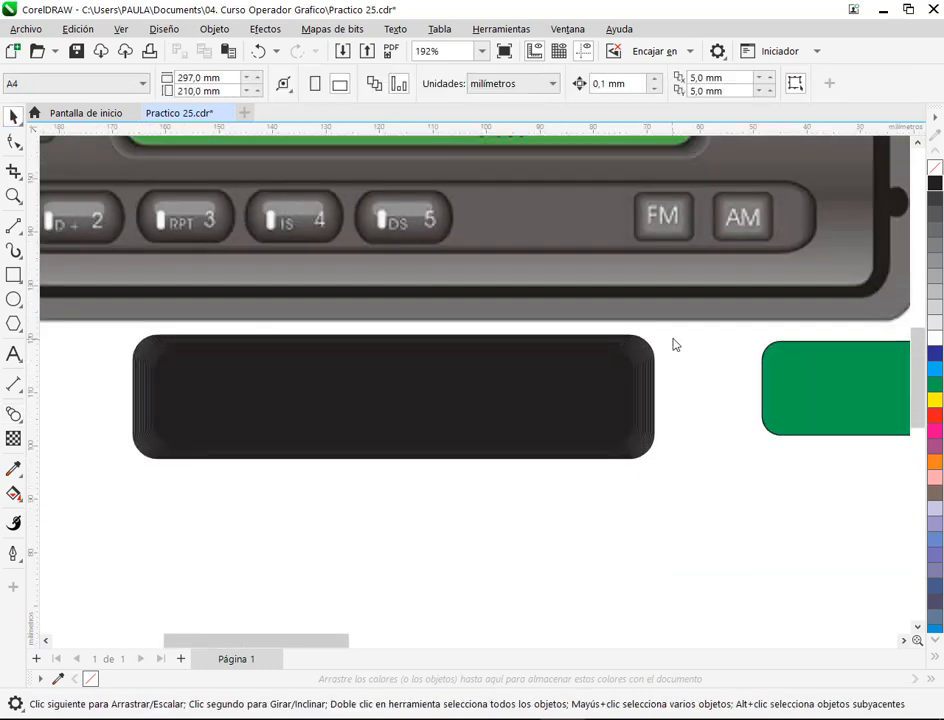
drag(702, 506, 76, 310)
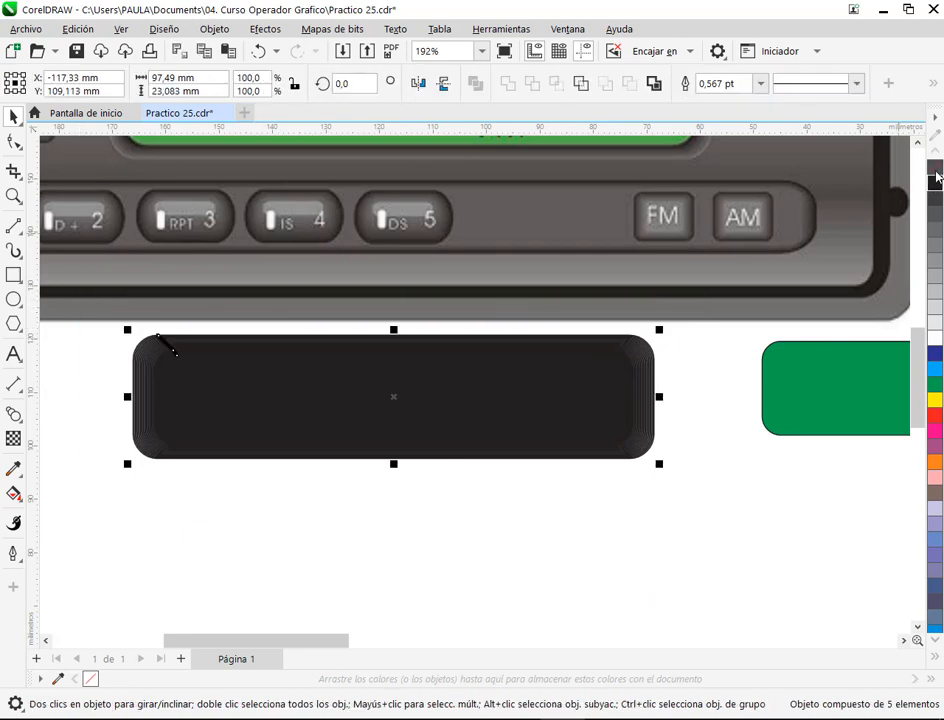
right_click(936, 170)
click(664, 482)
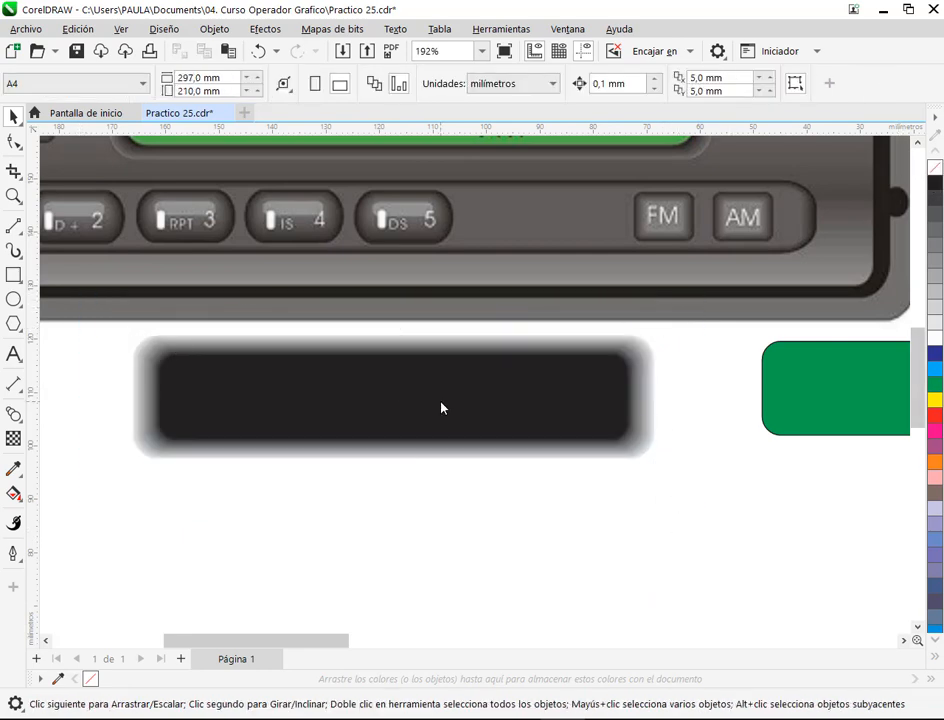
Step: Widen the blend's middle dark grey control rectangle symmetrically about its centre to about 95.2 mm
click(648, 386)
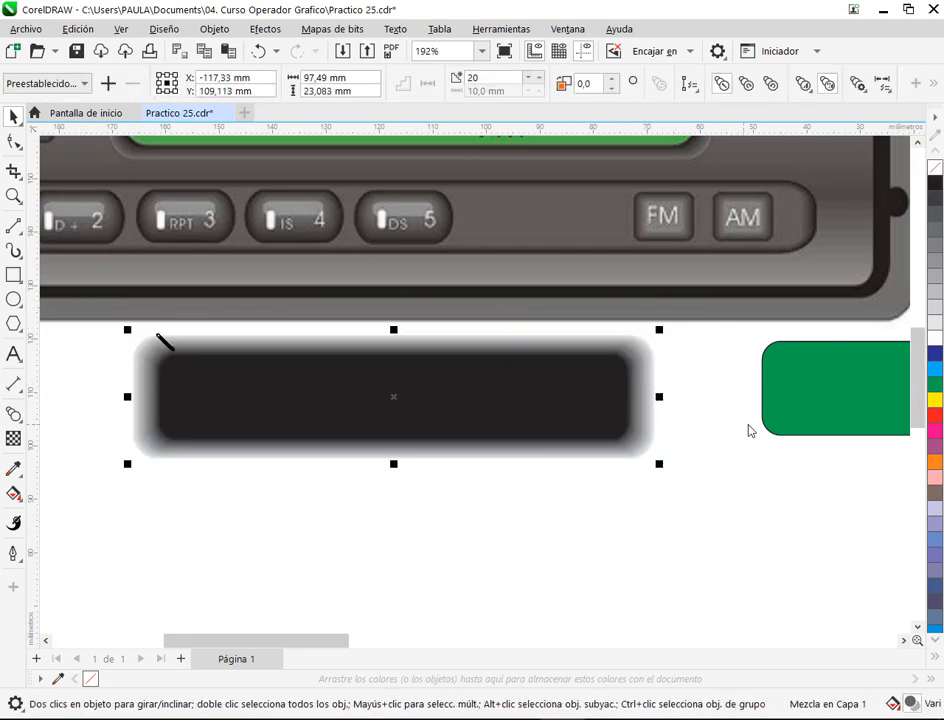
scroll(748, 430, up, 3)
click(708, 381)
click(537, 365)
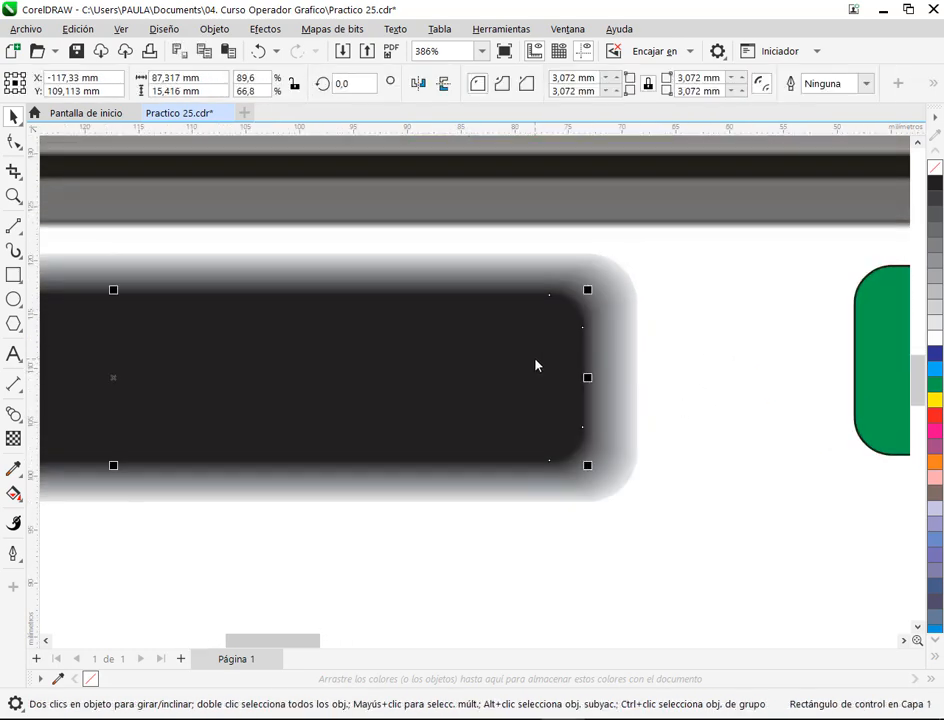
scroll(693, 337, up, 3)
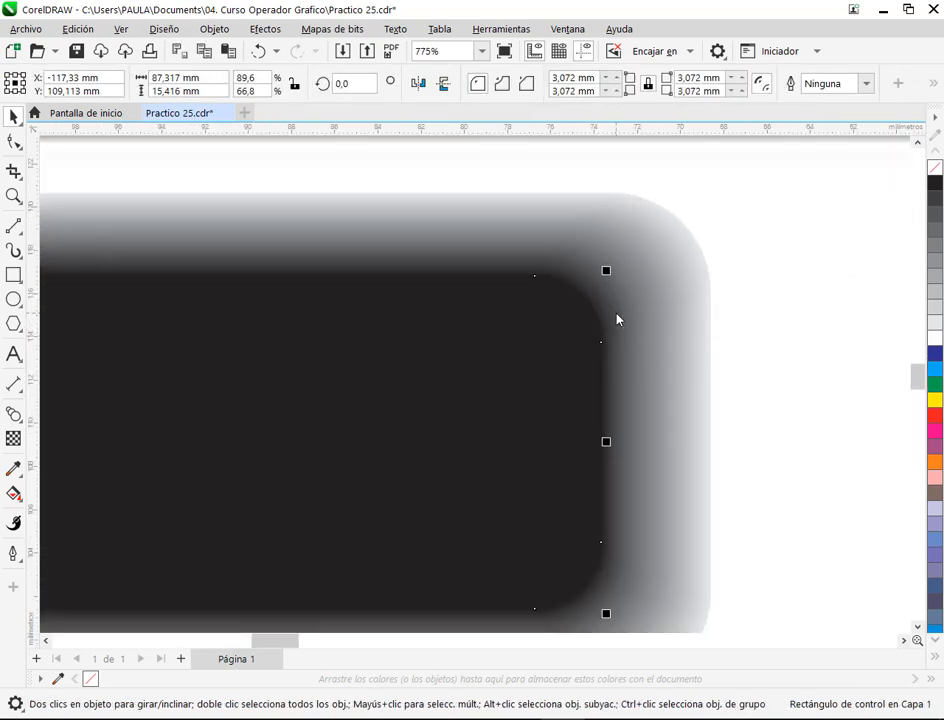
click(623, 315)
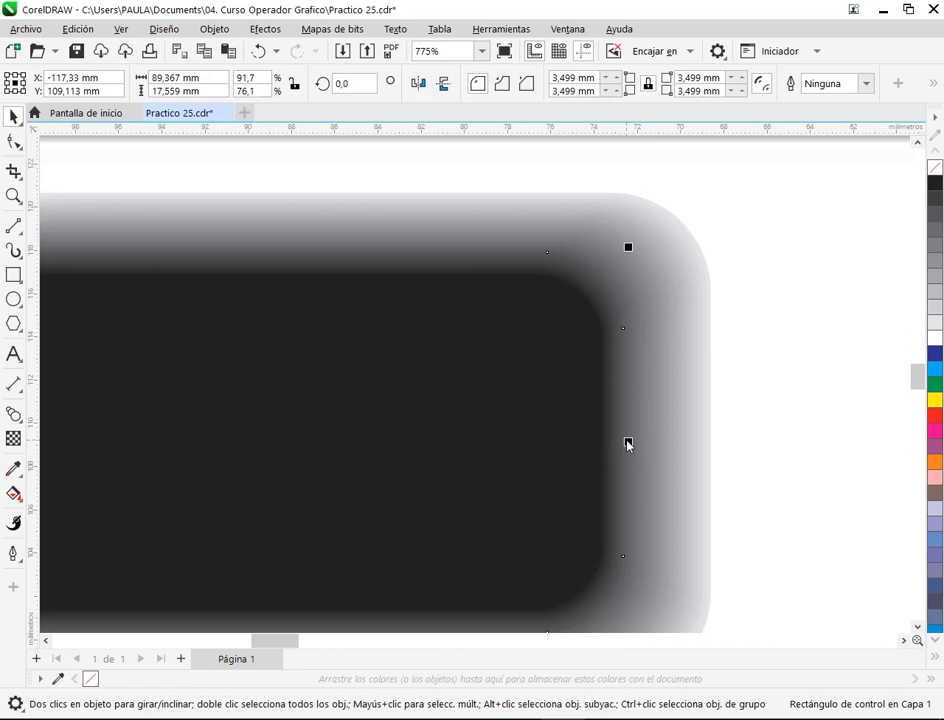
scroll(628, 444, down, 7)
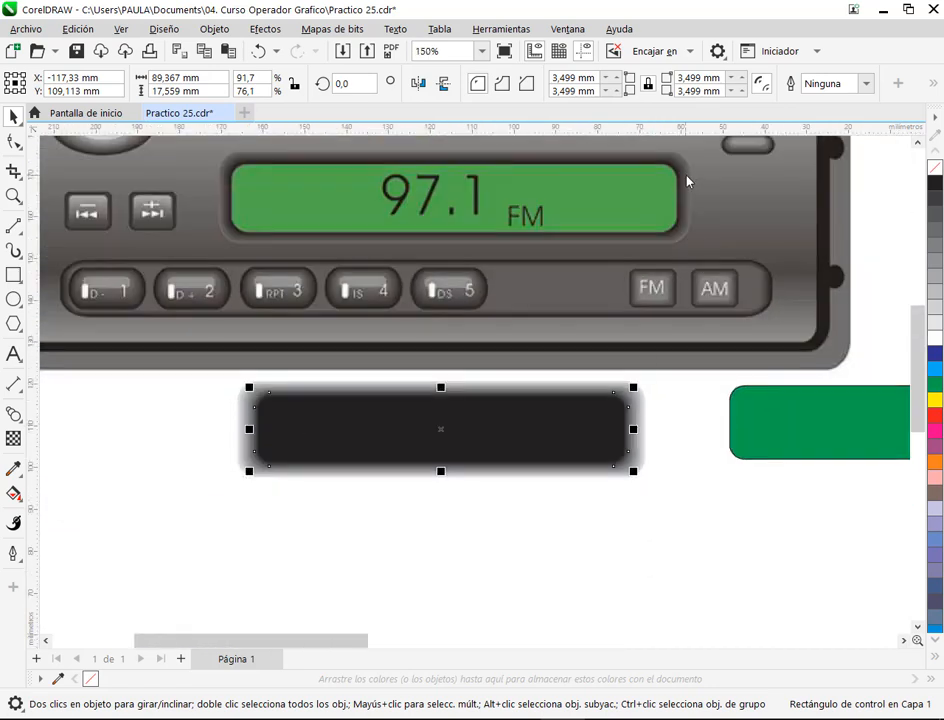
scroll(662, 409, up, 5)
drag(599, 457, 642, 459)
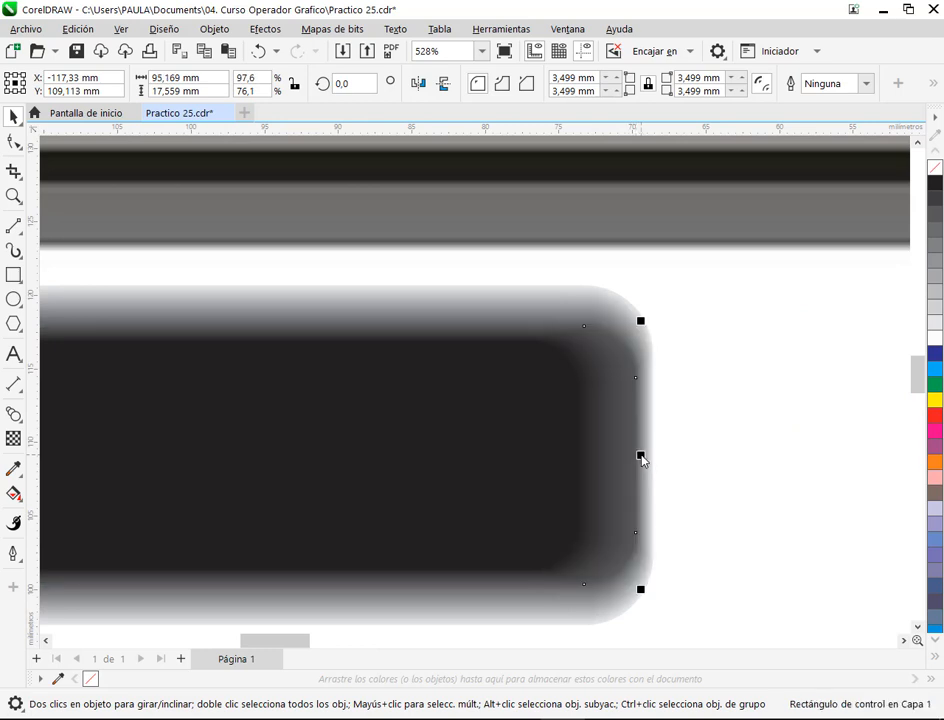
Step: Increase the middle dark grey control rectangle's height symmetrically to about 21.2 mm and deselect it
scroll(506, 436, down, 1)
drag(418, 433, 742, 422)
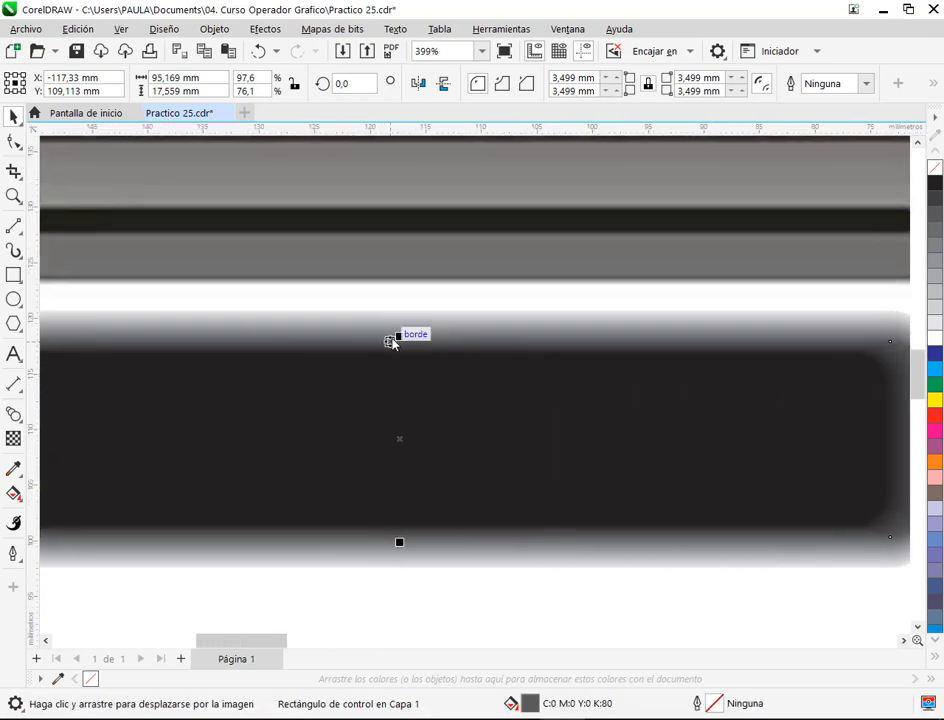
drag(399, 336, 400, 316)
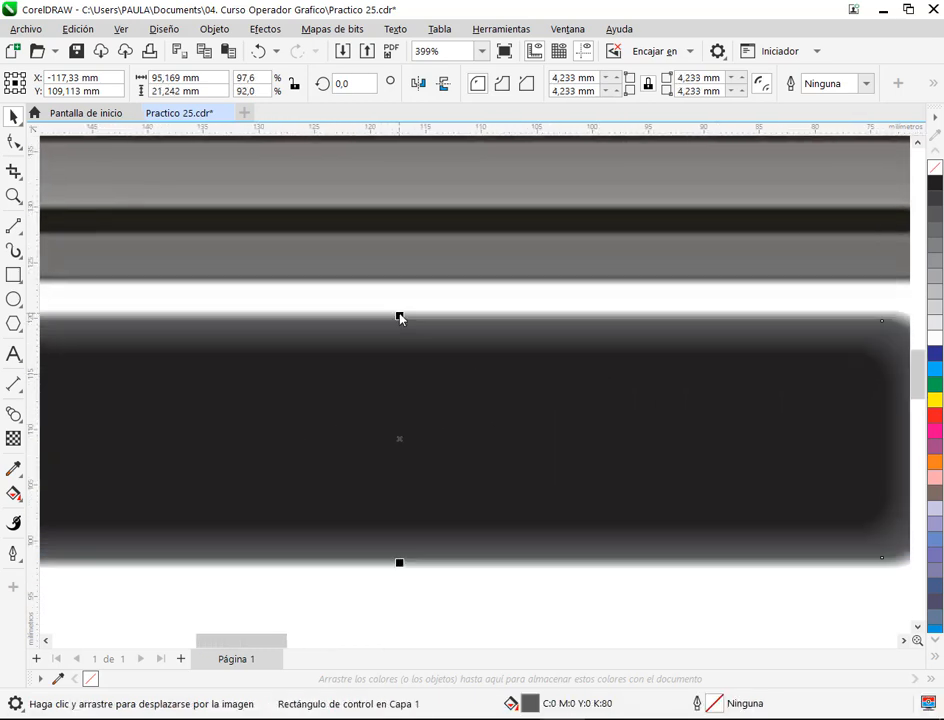
scroll(485, 415, down, 2)
click(828, 510)
scroll(700, 420, down, 3)
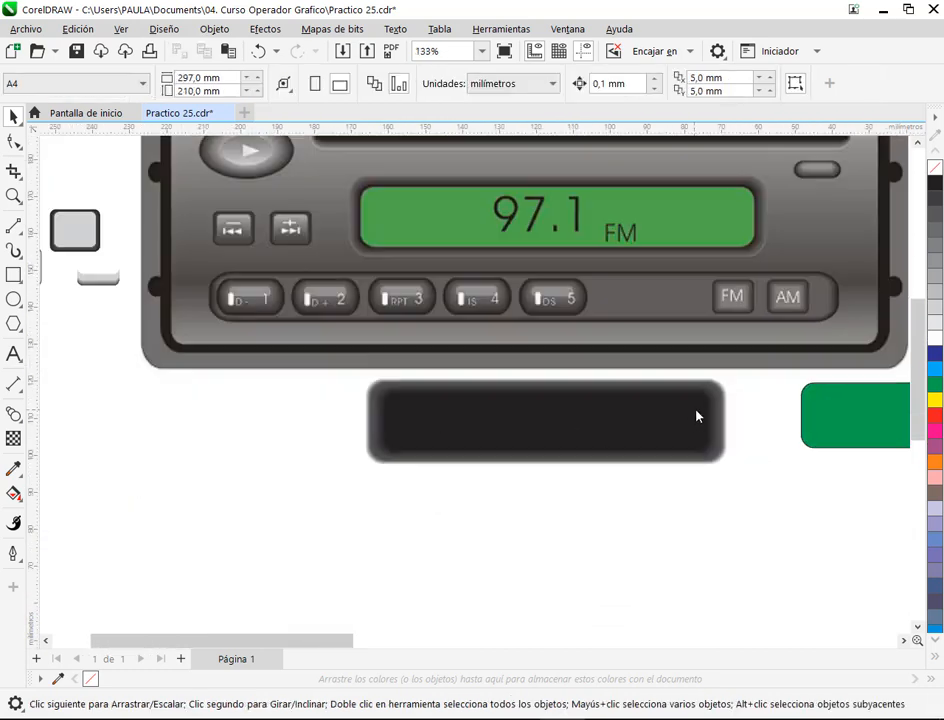
Step: Move the green rectangle onto the blended frame, centred on it, and deselect it
drag(855, 413, 589, 423)
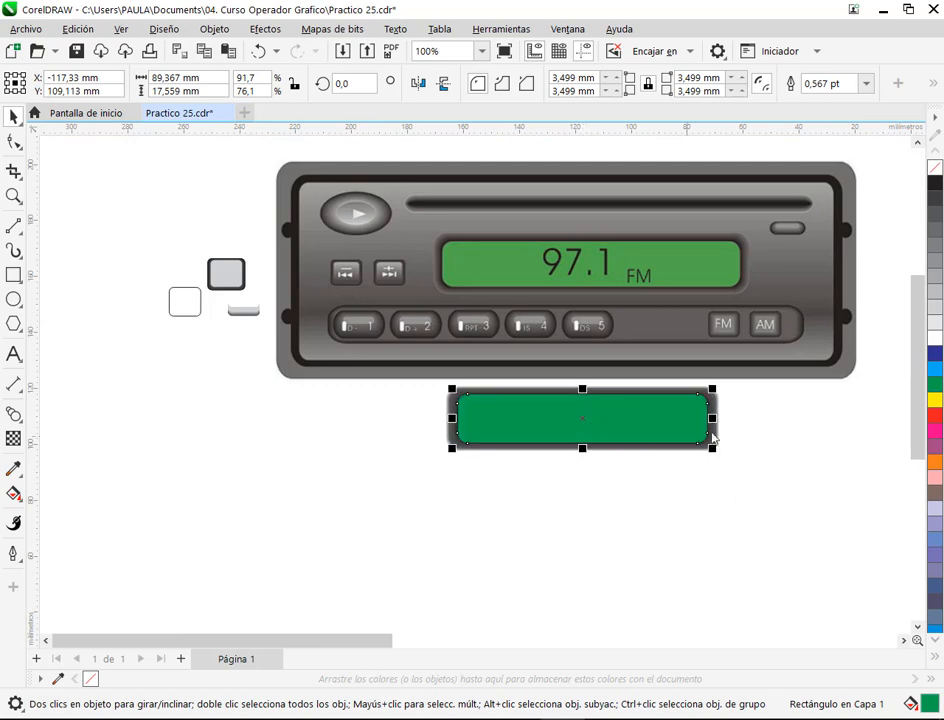
click(758, 489)
scroll(739, 411, up, 3)
scroll(690, 421, up, 3)
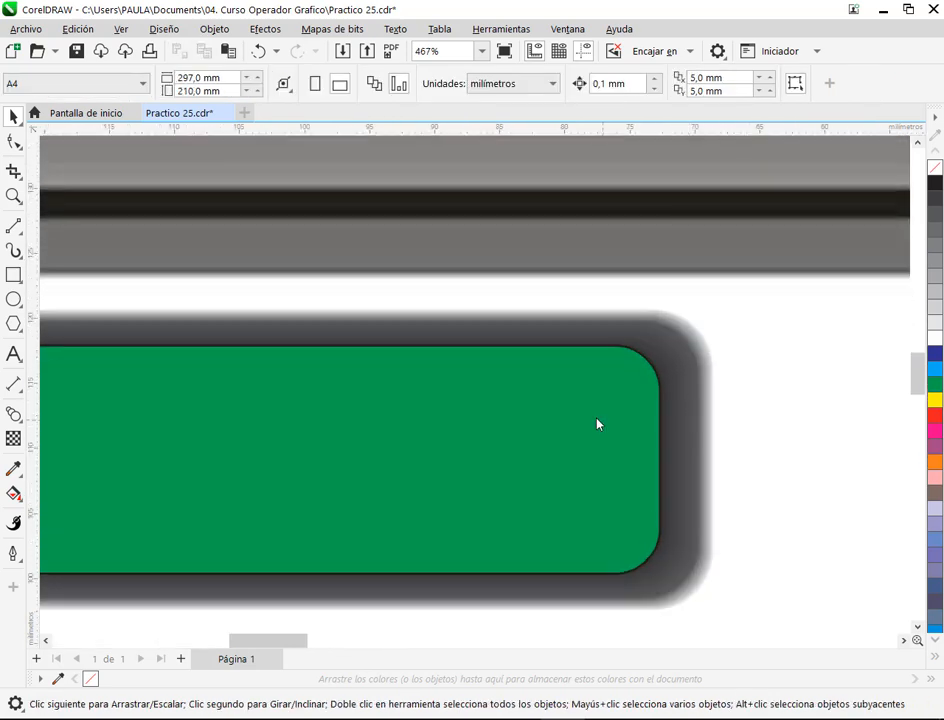
Step: Remove the green rectangle's outline and shrink it about its centre to about 88.1 × 17.3 mm
click(596, 424)
scroll(622, 390, up, 2)
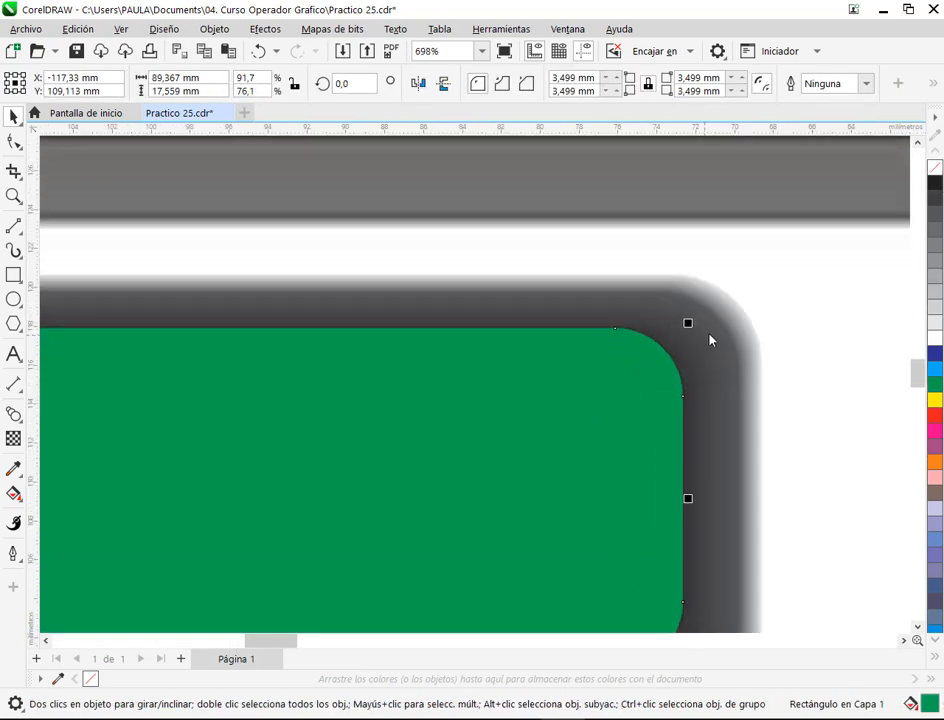
drag(690, 329, 676, 328)
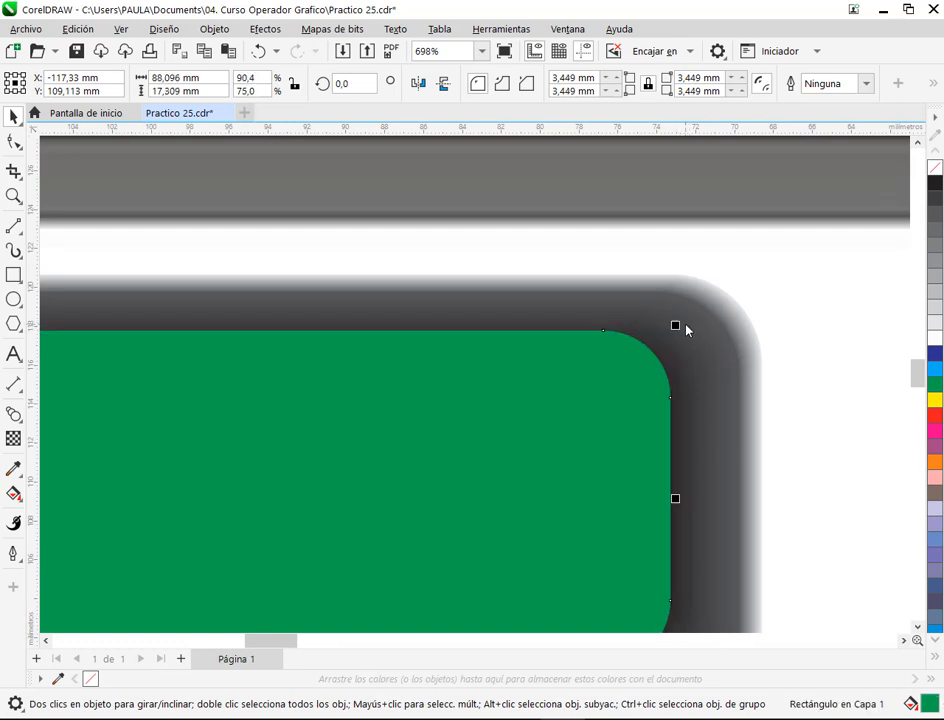
Step: Move the green rectangle aside to inspect the blend's innermost control rectangle and return it to the frame's centre
drag(489, 434, 320, 484)
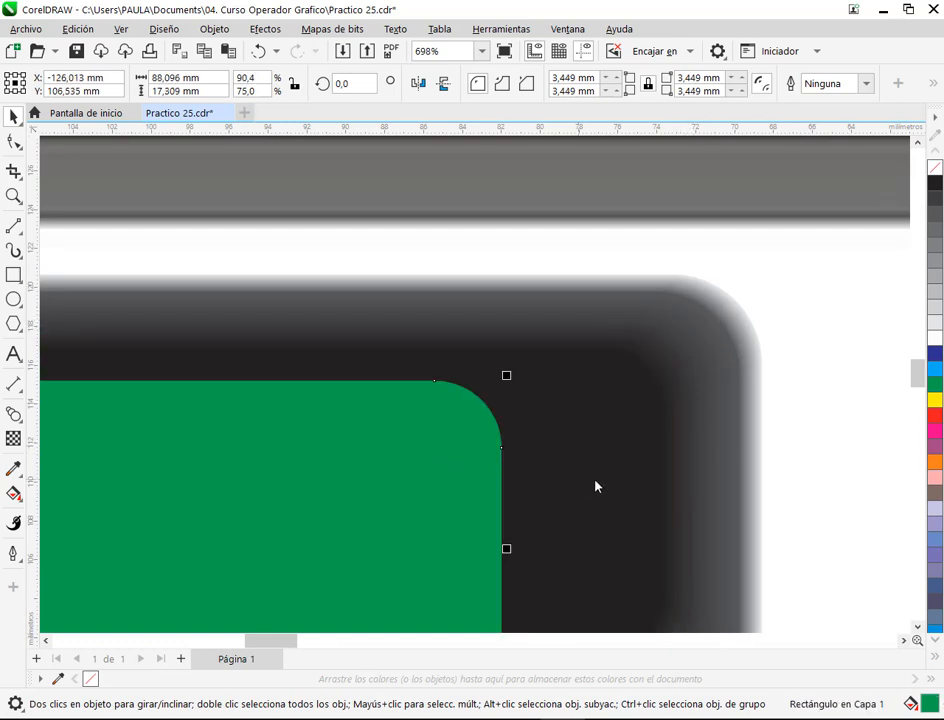
click(605, 447)
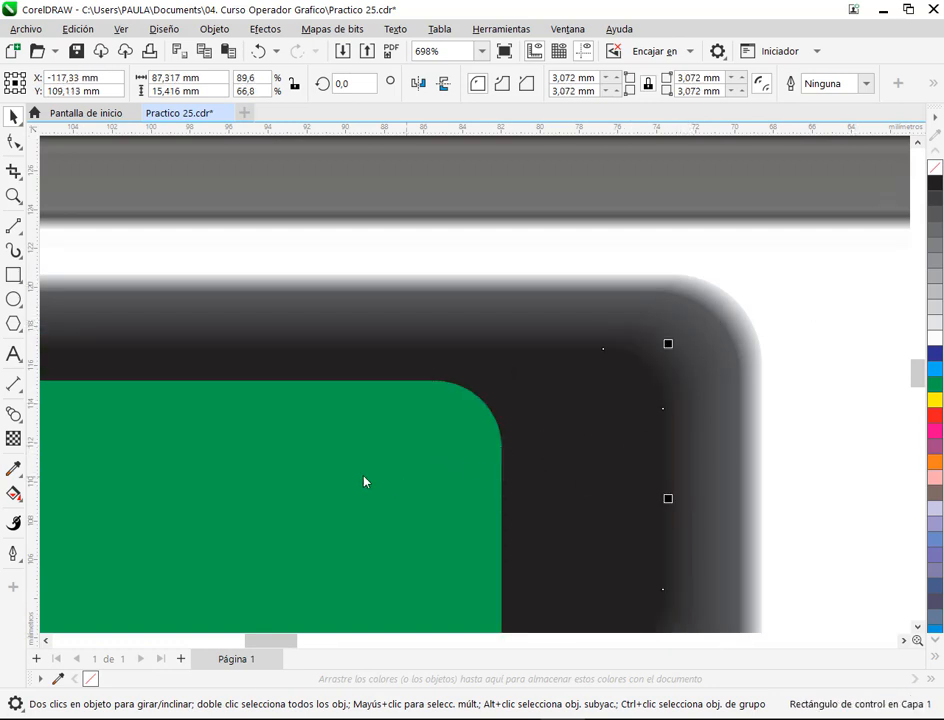
scroll(364, 482, down, 4)
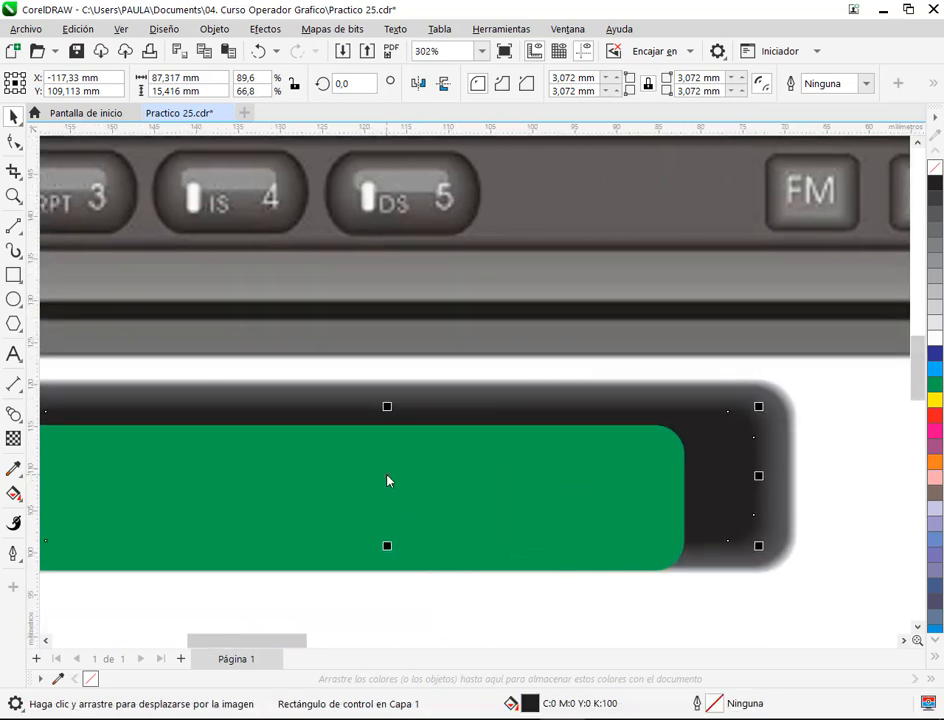
drag(247, 523, 334, 622)
drag(393, 595, 386, 476)
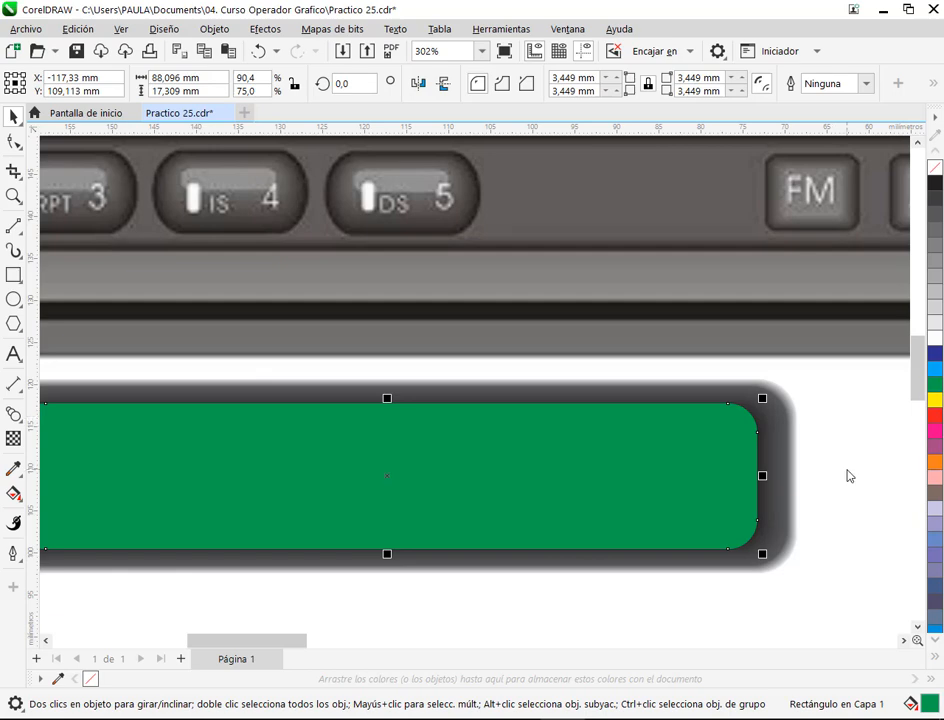
click(848, 476)
click(674, 488)
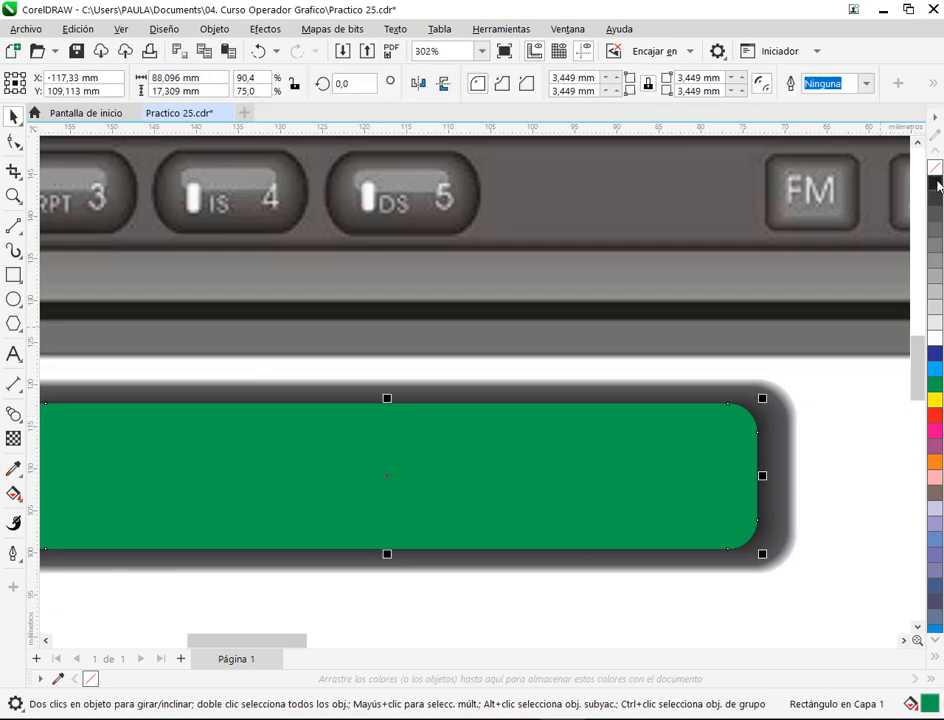
right_click(935, 168)
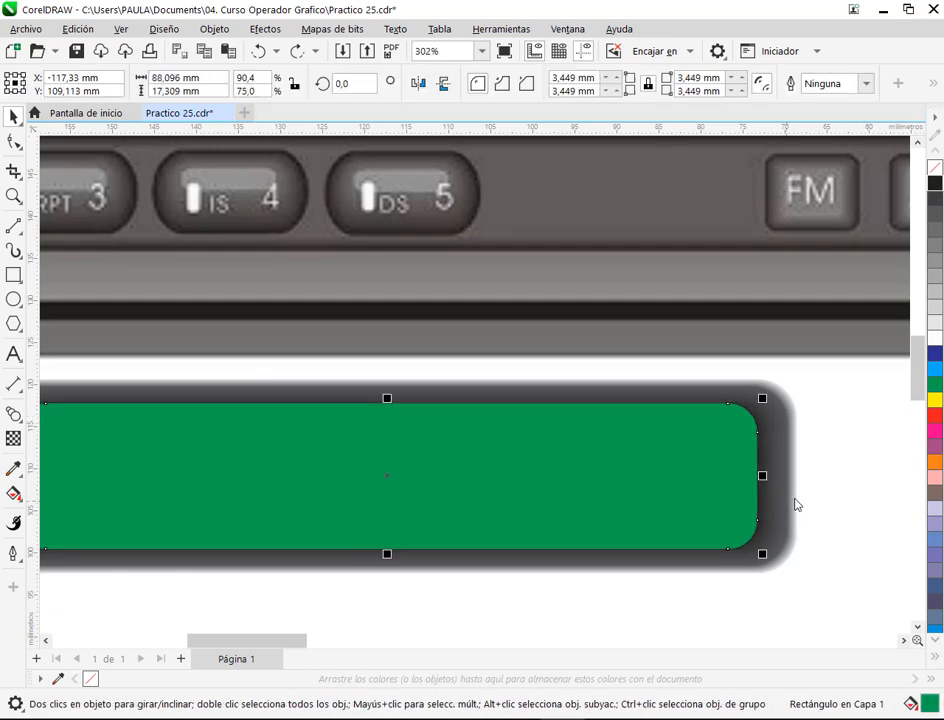
click(845, 473)
Step: Reduce the green rectangle's height slightly and symmetrically about its centre, and deselect it
scroll(751, 460, down, 2)
scroll(674, 483, up, 2)
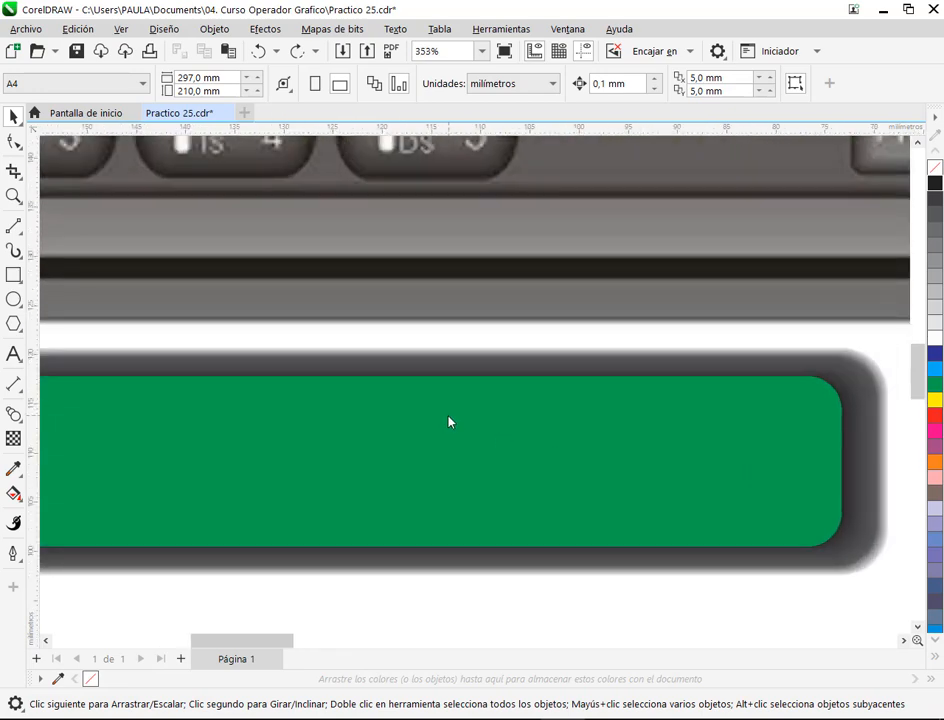
click(396, 388)
mouse_move(408, 373)
mouse_down()
mouse_move(409, 390)
mouse_move(409, 382)
mouse_up()
click(480, 617)
Step: Shrink the blended frame around the green rectangle about its centre to about 93.7 × 19.4 mm and deselect it
scroll(472, 544, down, 2)
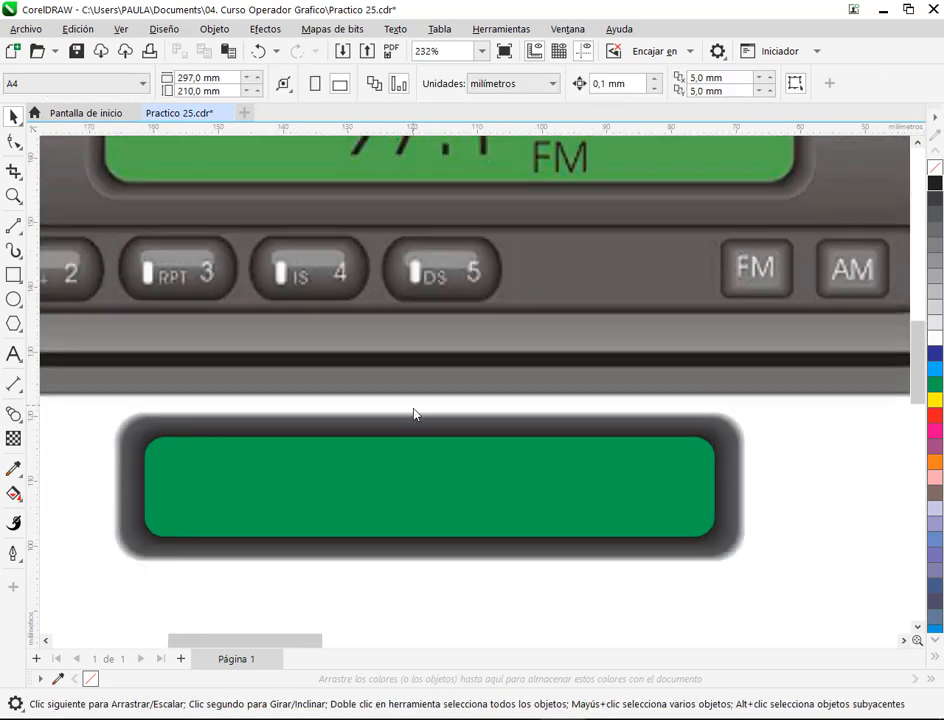
scroll(425, 434, up, 3)
click(439, 395)
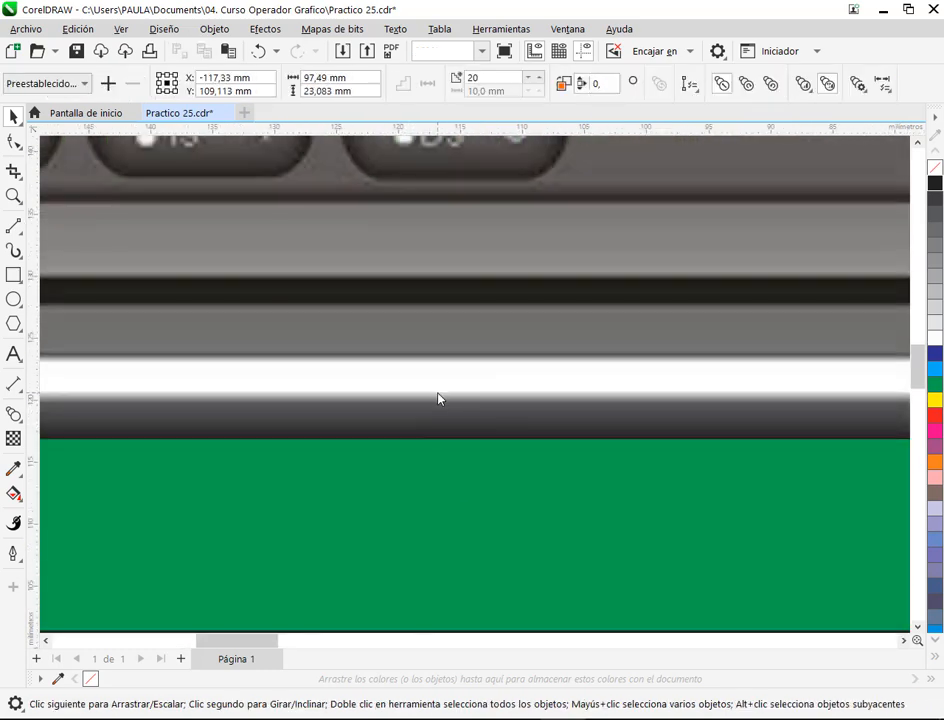
drag(434, 396, 436, 408)
scroll(491, 405, down, 1)
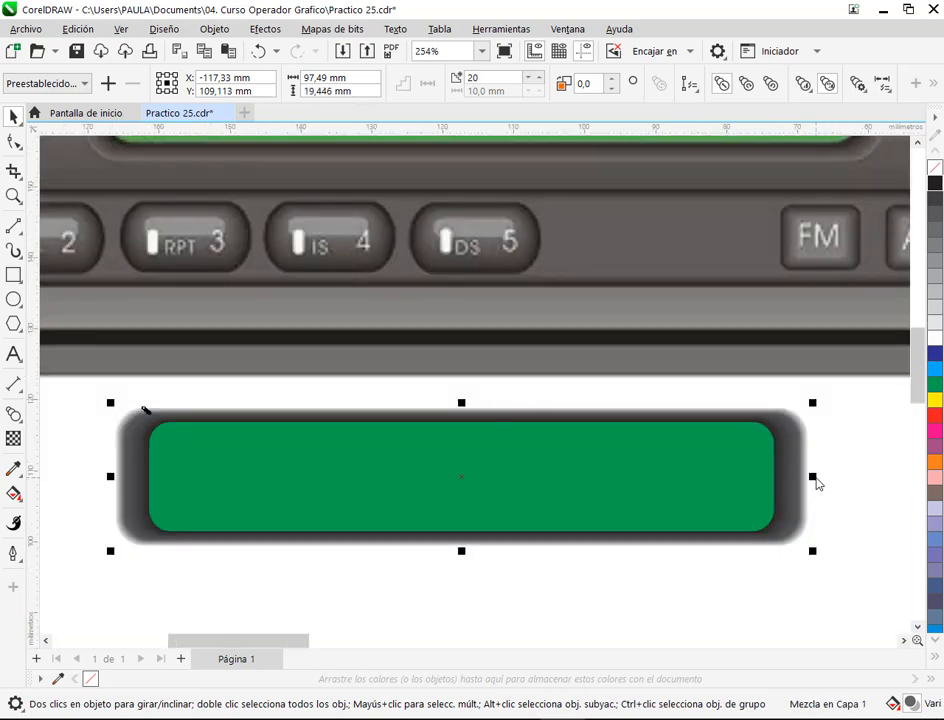
drag(815, 480, 803, 482)
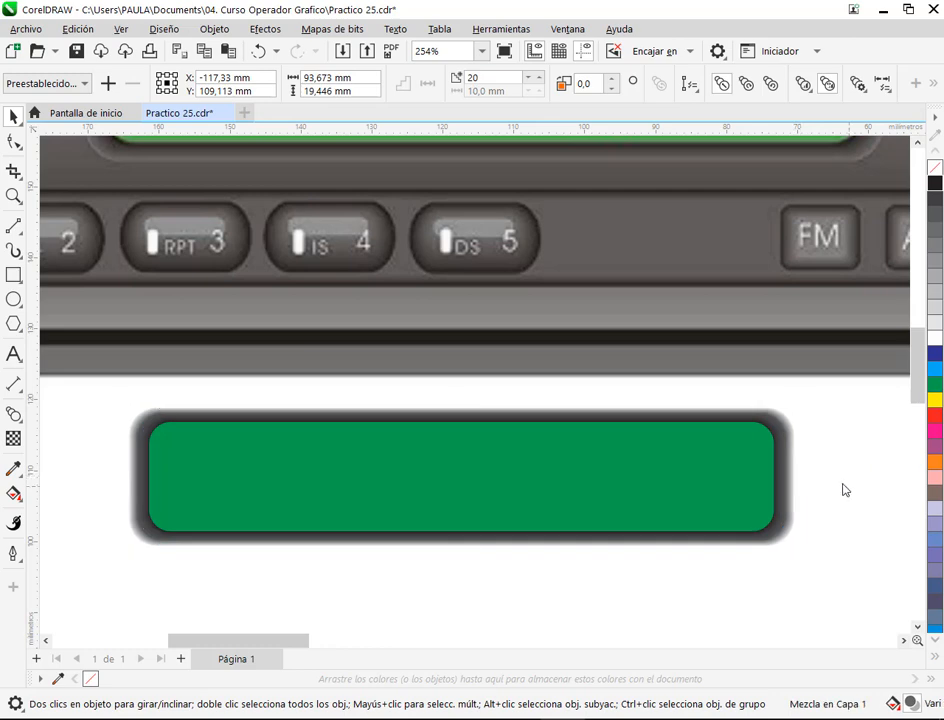
click(843, 490)
Step: Draw a rectangle about 197.3 × 68.2 mm in the empty area below the green display
scroll(761, 483, down, 3)
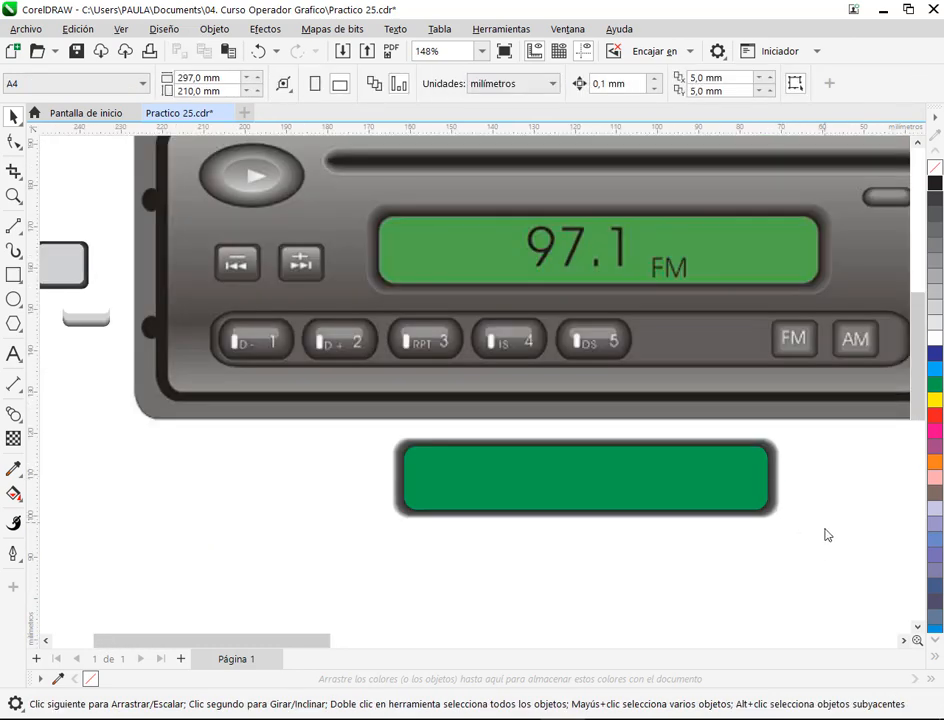
scroll(826, 535, down, 3)
drag(826, 541, 552, 394)
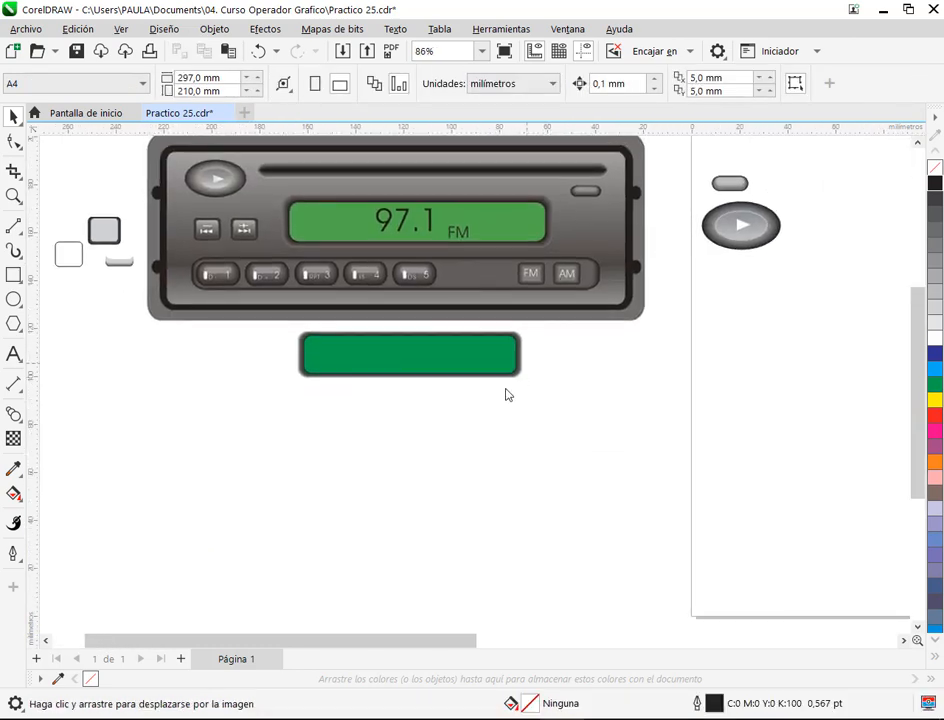
key(F6)
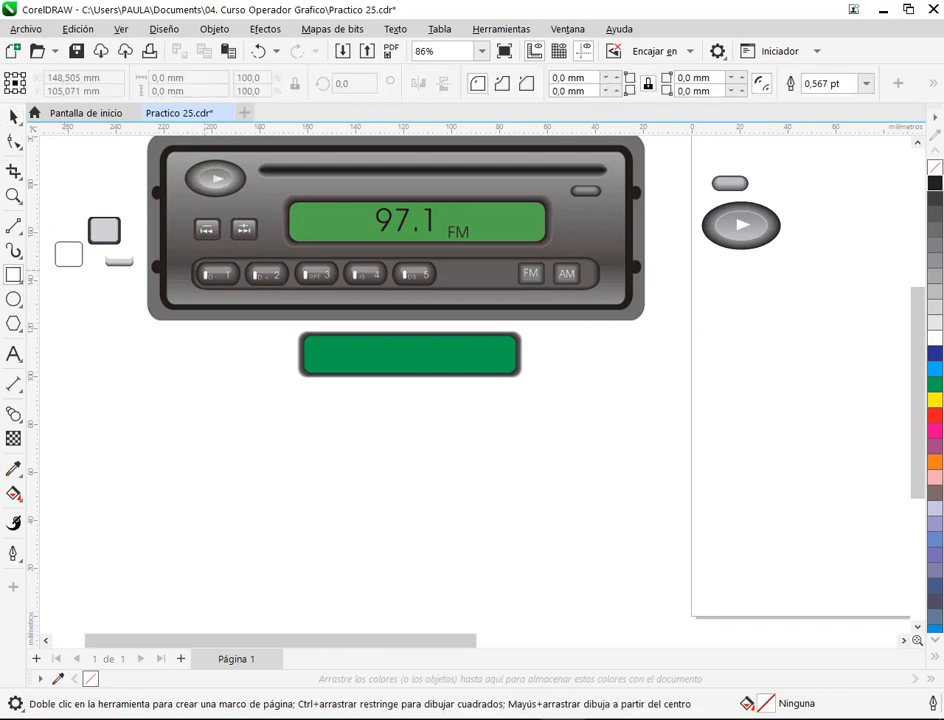
key(space)
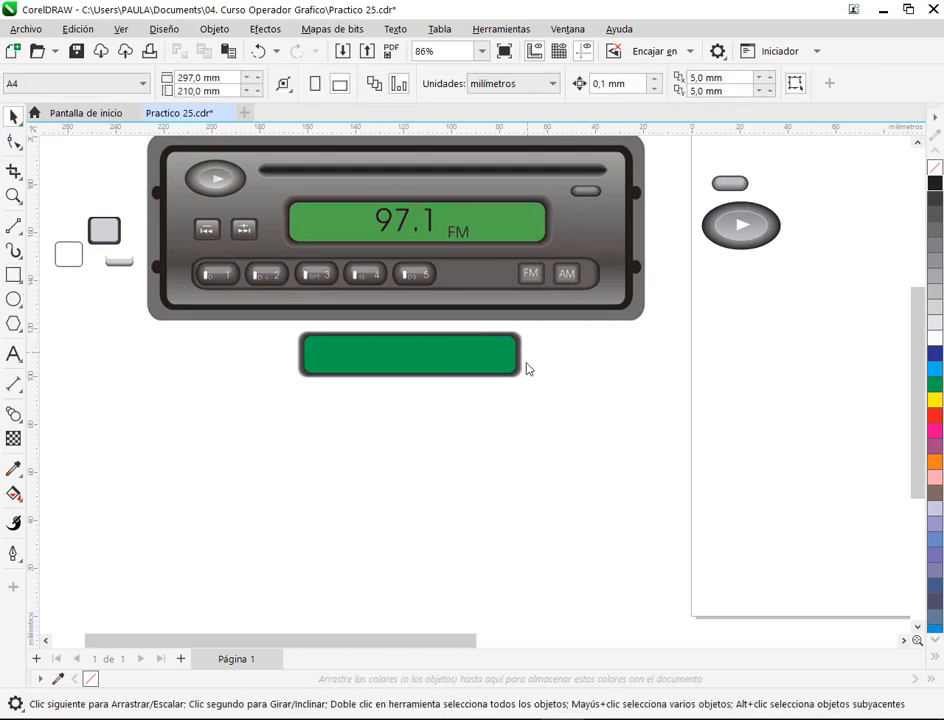
drag(152, 414, 628, 580)
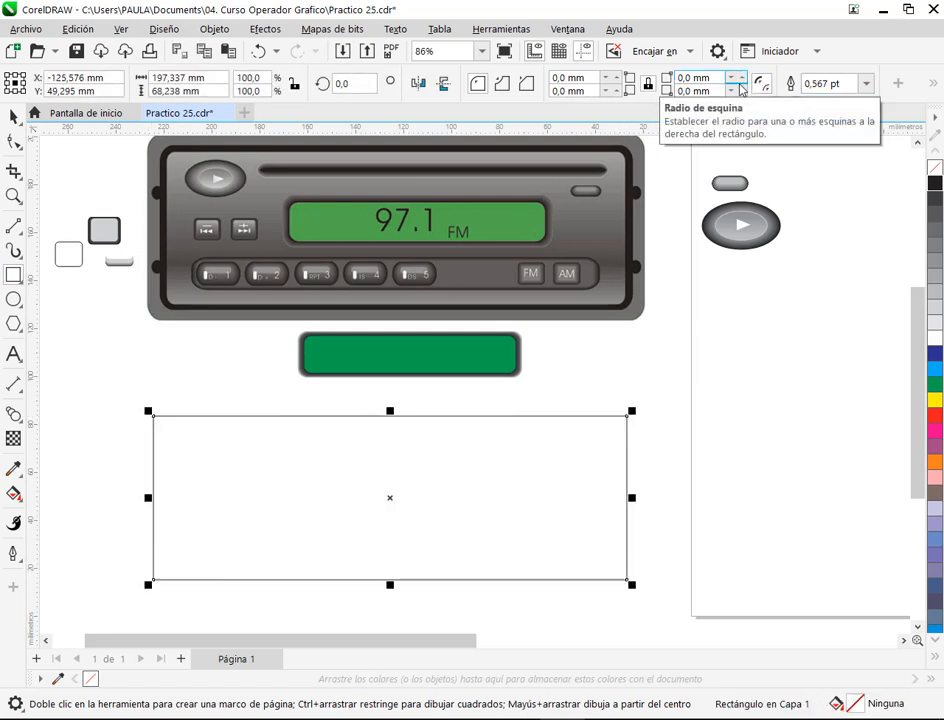
Step: Round all corners of the large rectangle to a 4.8 mm radius and fill it with 70% black
drag(740, 84, 743, 53)
click(14, 117)
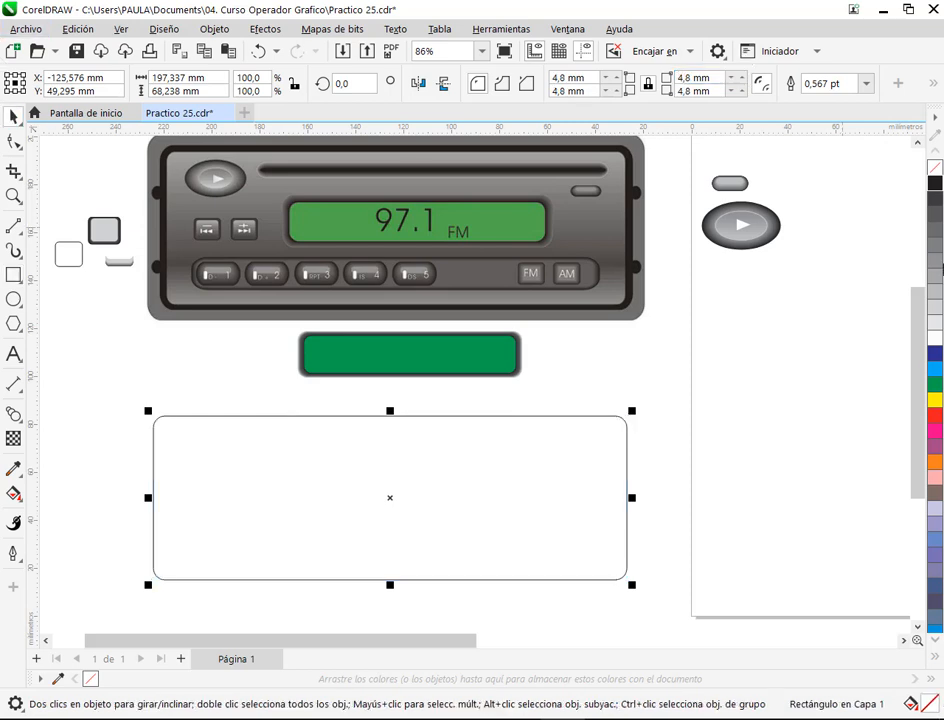
click(937, 263)
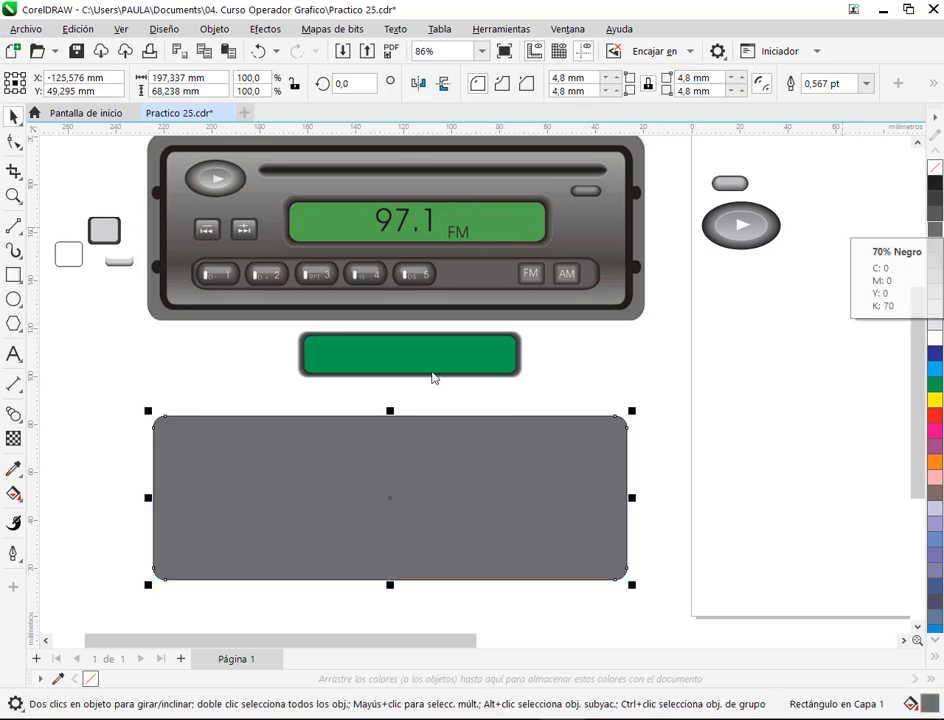
click(487, 390)
Step: Group the green display with its blended frame and move the group onto the large grey rectangle
drag(597, 396, 255, 316)
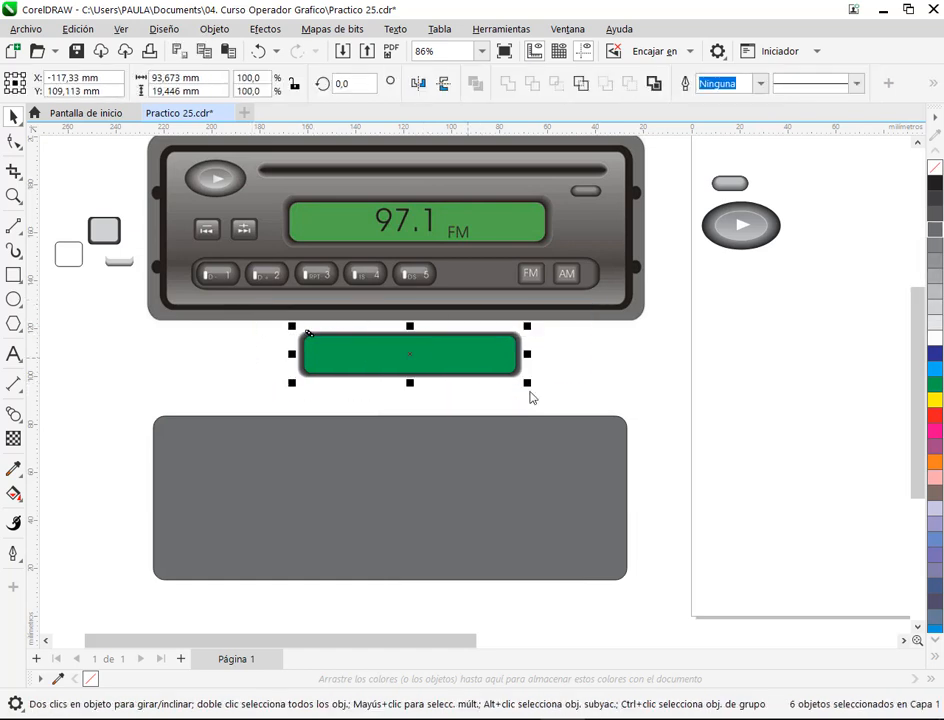
key(ctrl+g)
drag(445, 373, 440, 490)
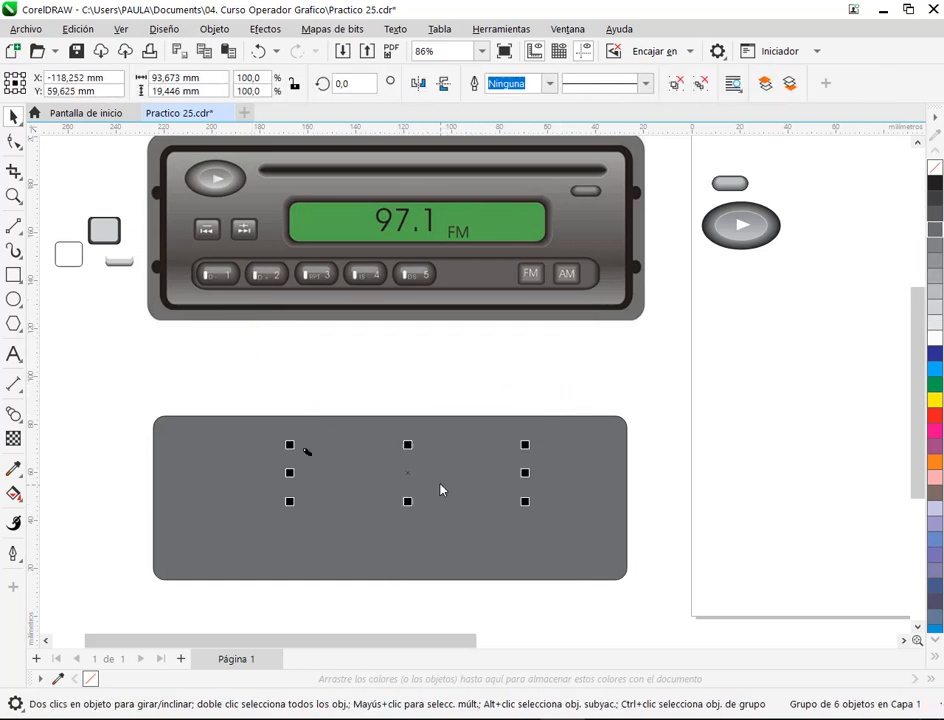
Step: Order the display group in front of the large grey rectangle and deselect it
click(214, 29)
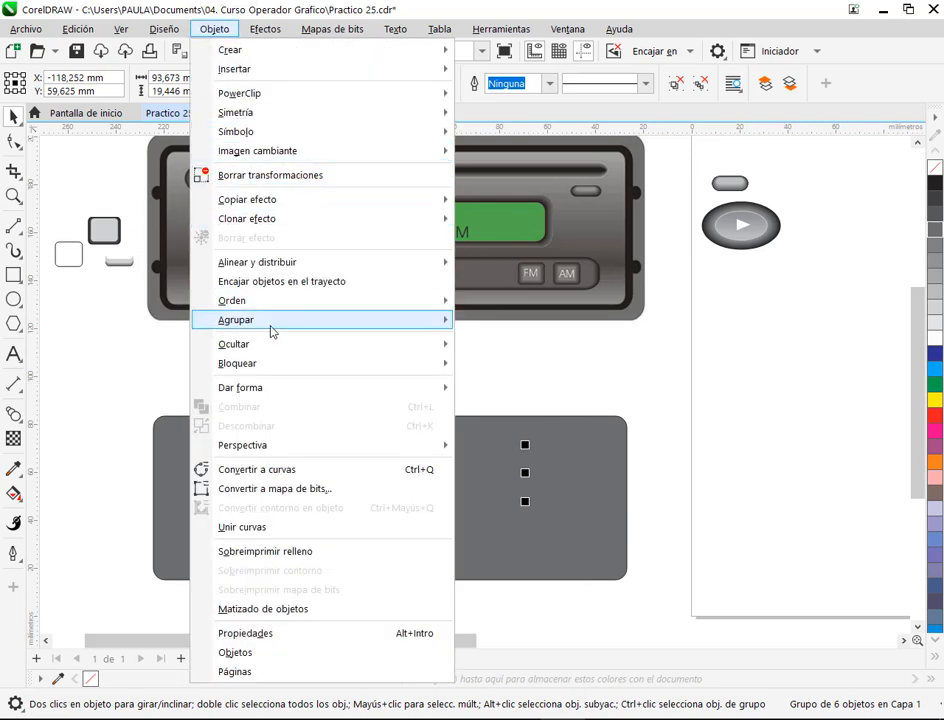
mouse_move(280, 305)
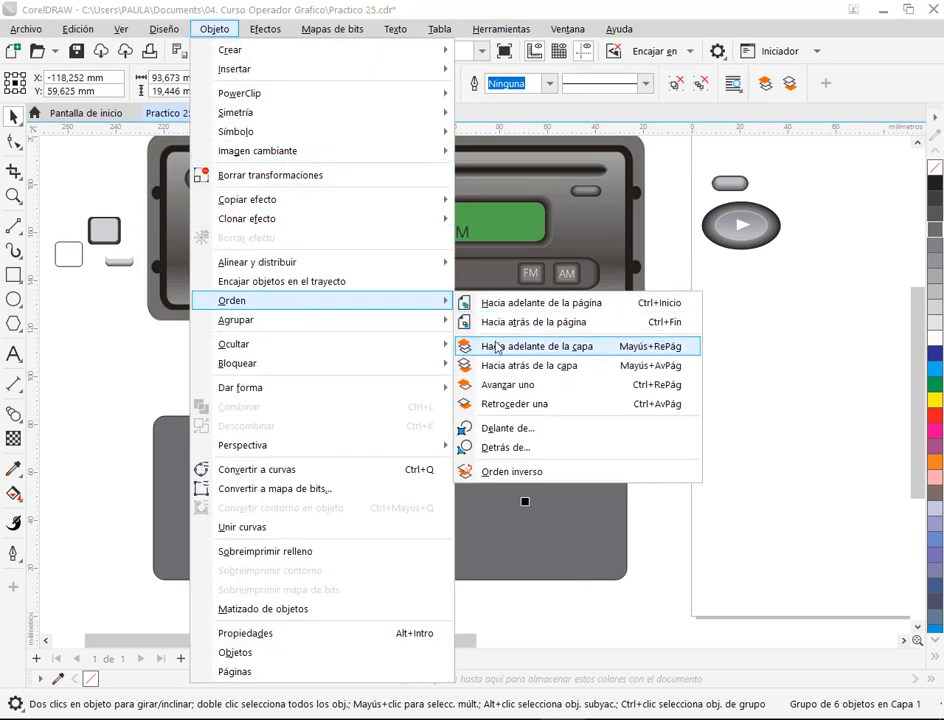
click(522, 429)
click(582, 500)
click(712, 489)
Step: Move the grey rectangle and display group up together over the lower part of the reference stereo, and deselect them
scroll(506, 489, up, 2)
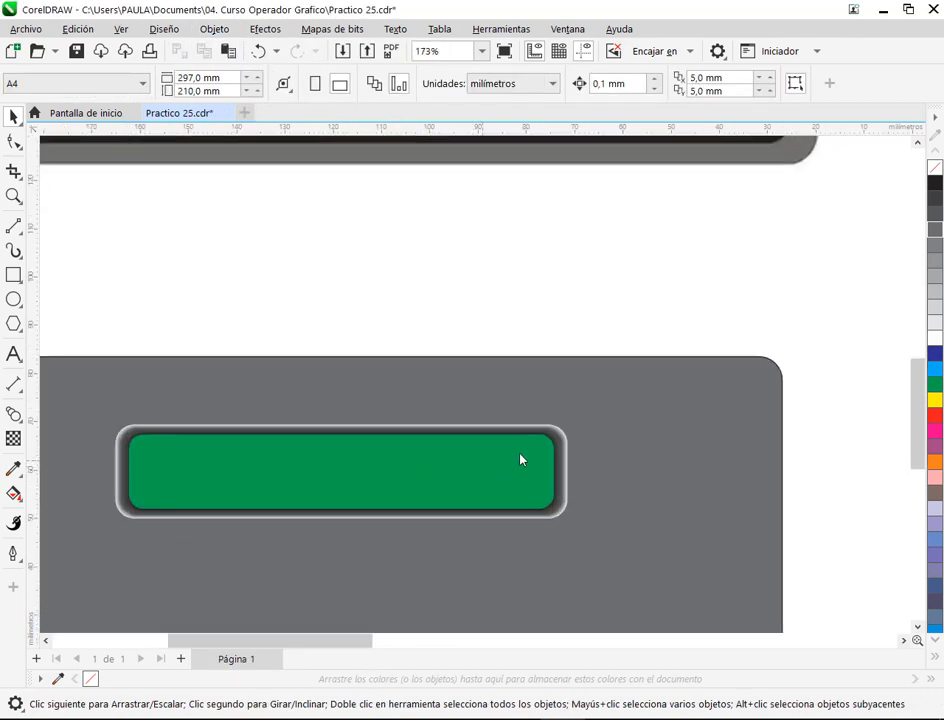
scroll(545, 463, up, 2)
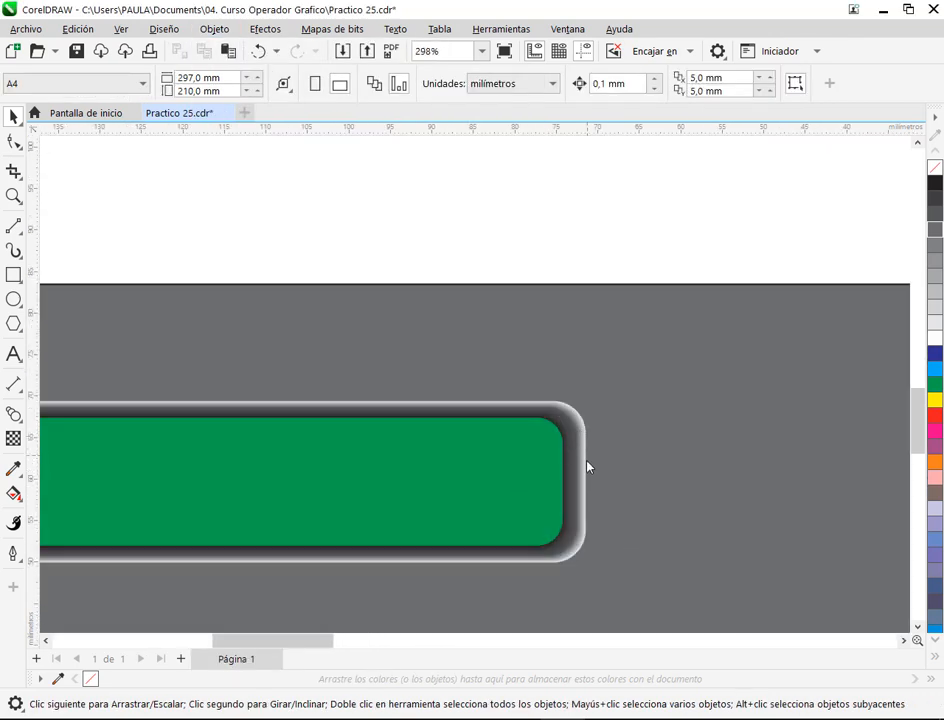
scroll(588, 462, down, 2)
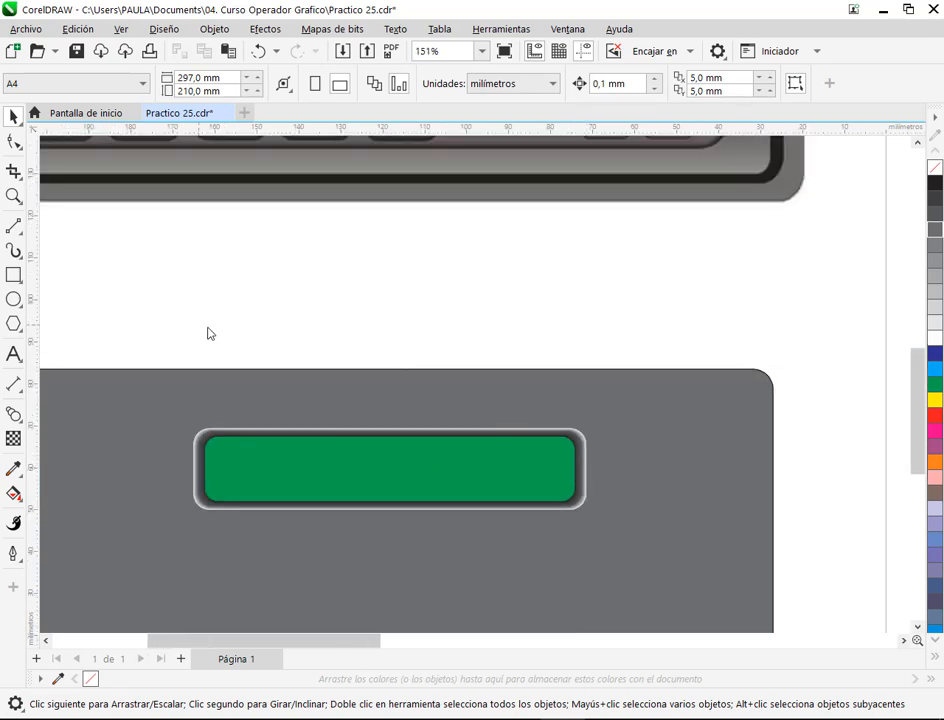
scroll(209, 330, down, 1)
drag(331, 333, 428, 339)
drag(111, 309, 737, 627)
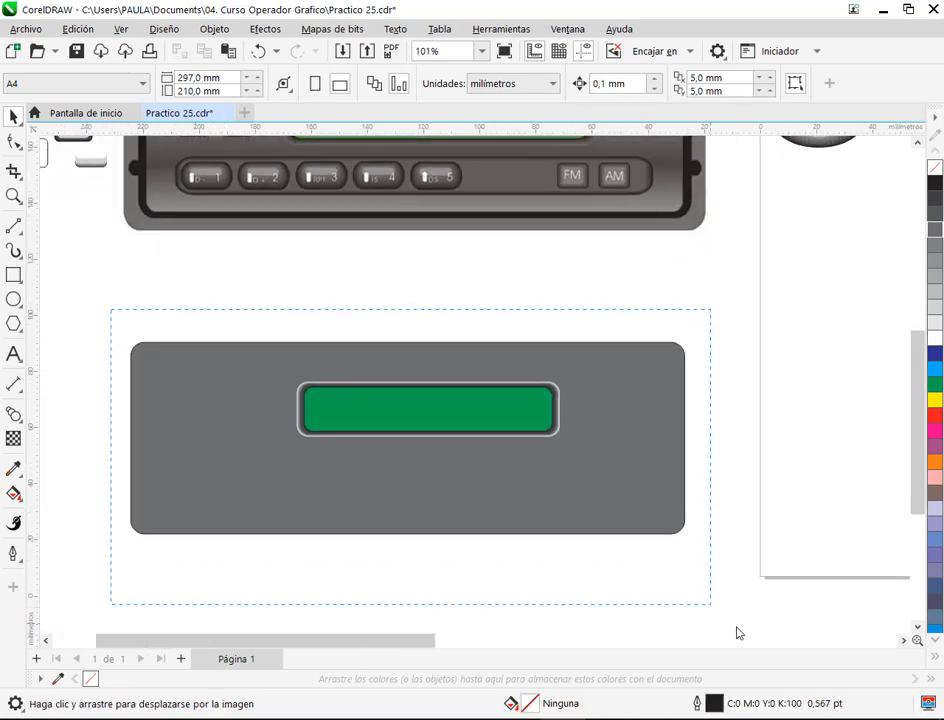
drag(590, 450, 586, 278)
scroll(573, 430, up, 3)
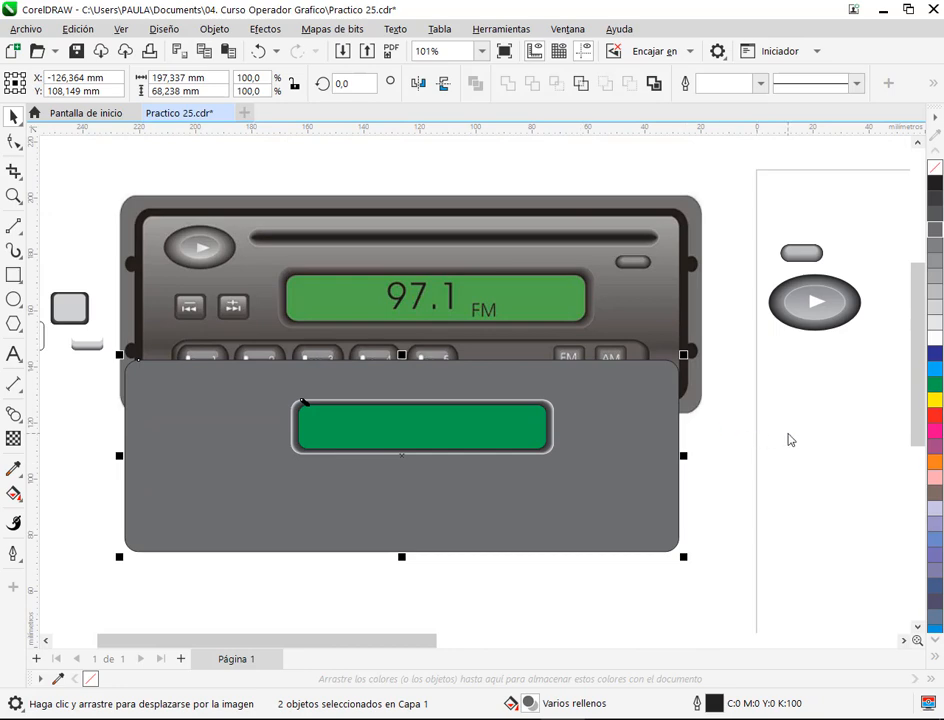
click(790, 440)
Step: Ungroup all objects of the green display group
scroll(515, 412, up, 2)
click(557, 396)
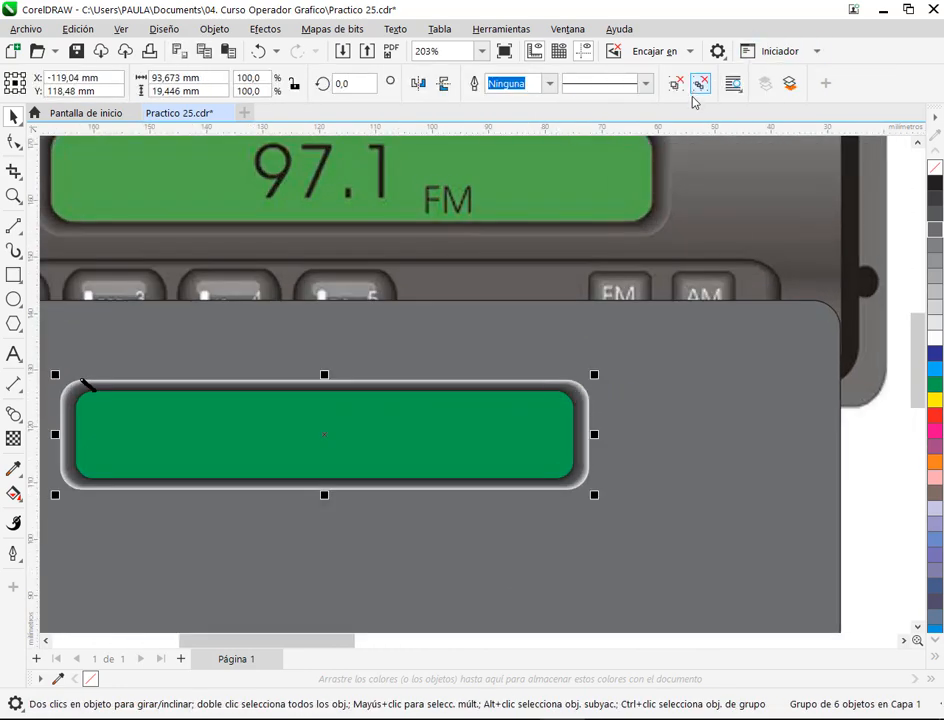
click(699, 84)
click(605, 400)
Step: Fill the outermost control rectangle of the display's frame with 50% black so its edge suits the grey background
scroll(603, 403, up, 2)
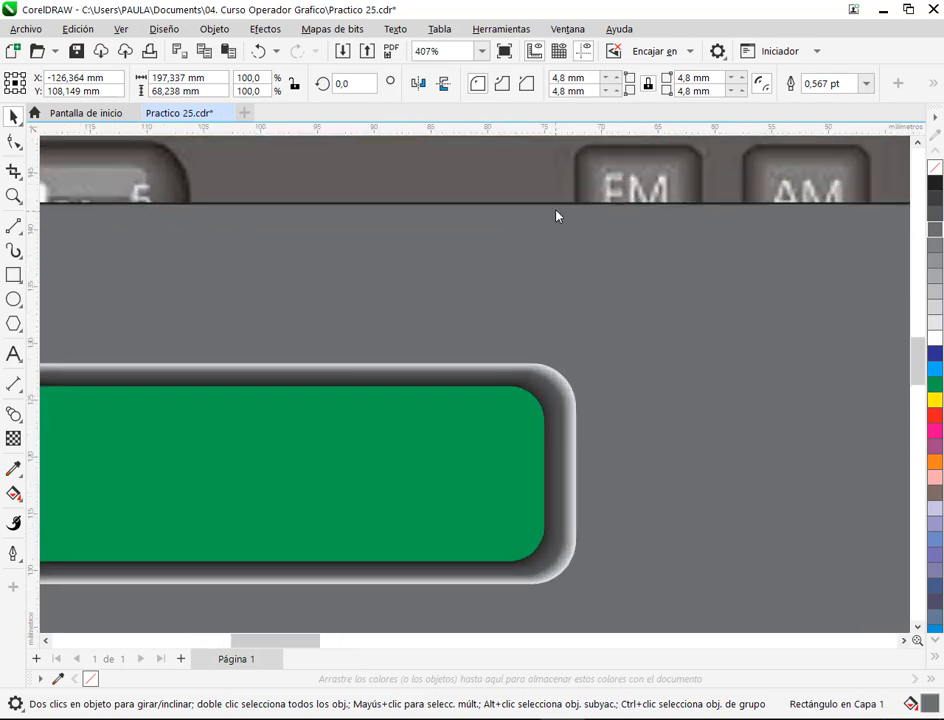
key(Escape)
click(573, 394)
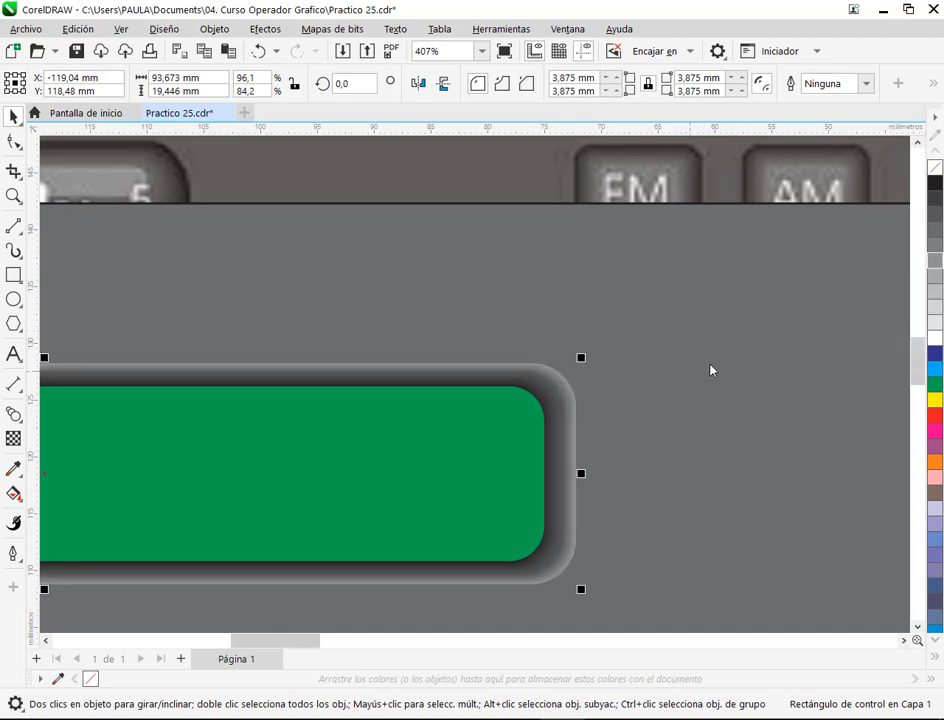
scroll(705, 362, down, 2)
scroll(695, 356, down, 1)
click(757, 441)
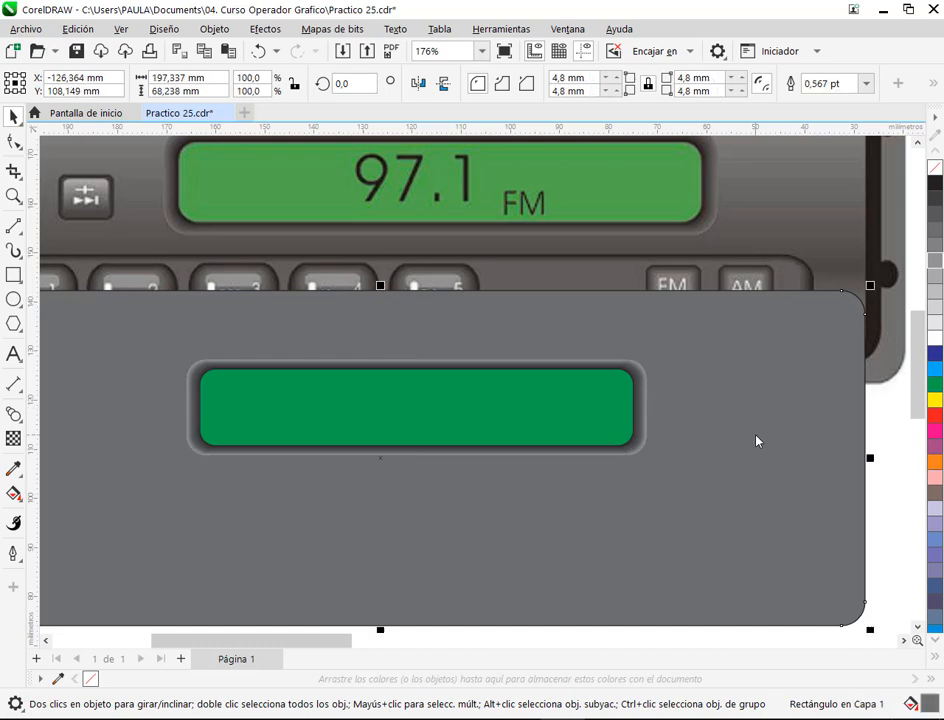
Step: Select the green rectangle with its recoloured blended frame and group them again
scroll(641, 451, down, 1)
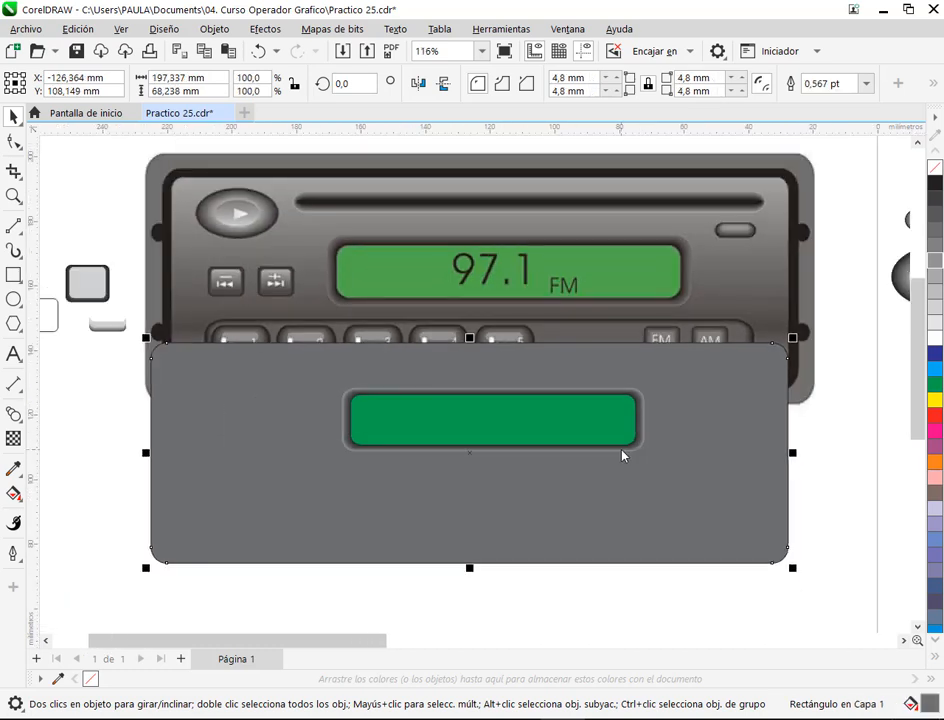
drag(310, 295, 708, 497)
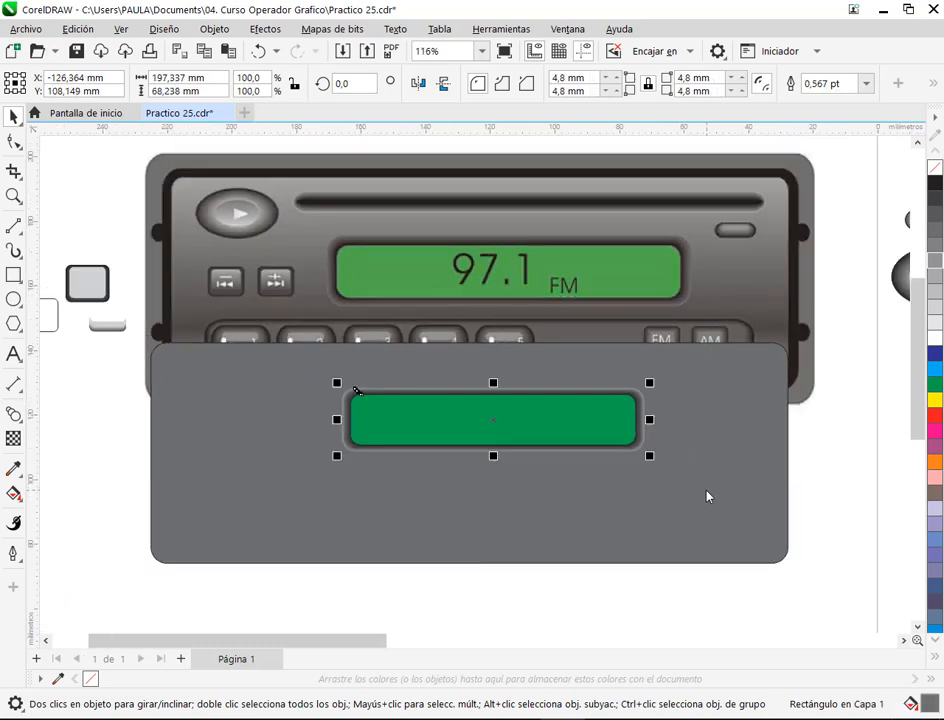
key(ctrl+g)
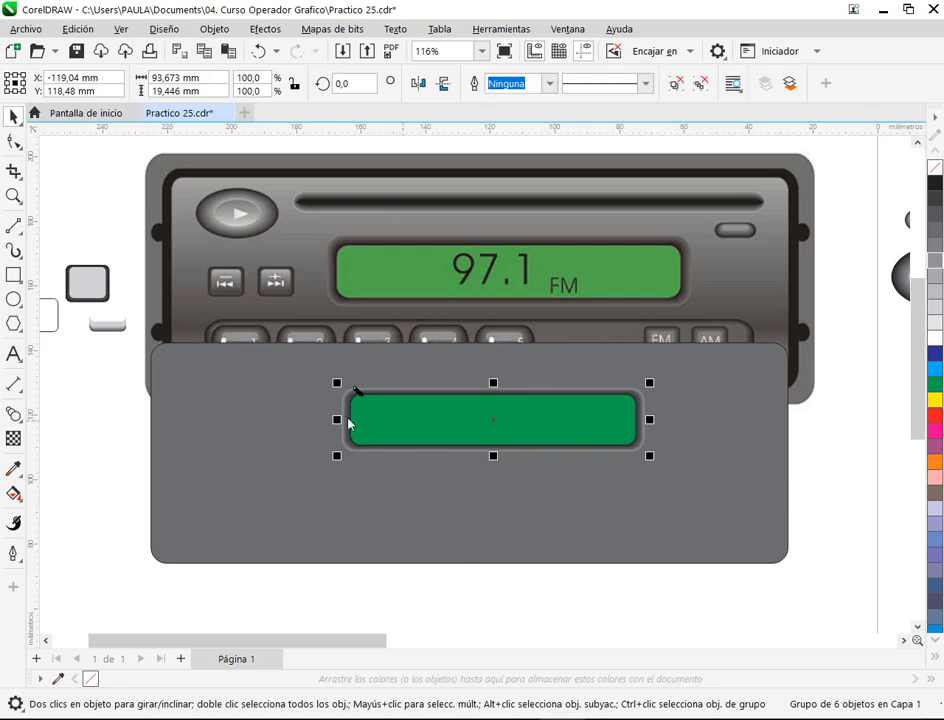
Step: Move the grey panel and its green display down together into the empty area below the reference stereo, and deselect them
scroll(432, 466, down, 1)
drag(193, 569, 733, 350)
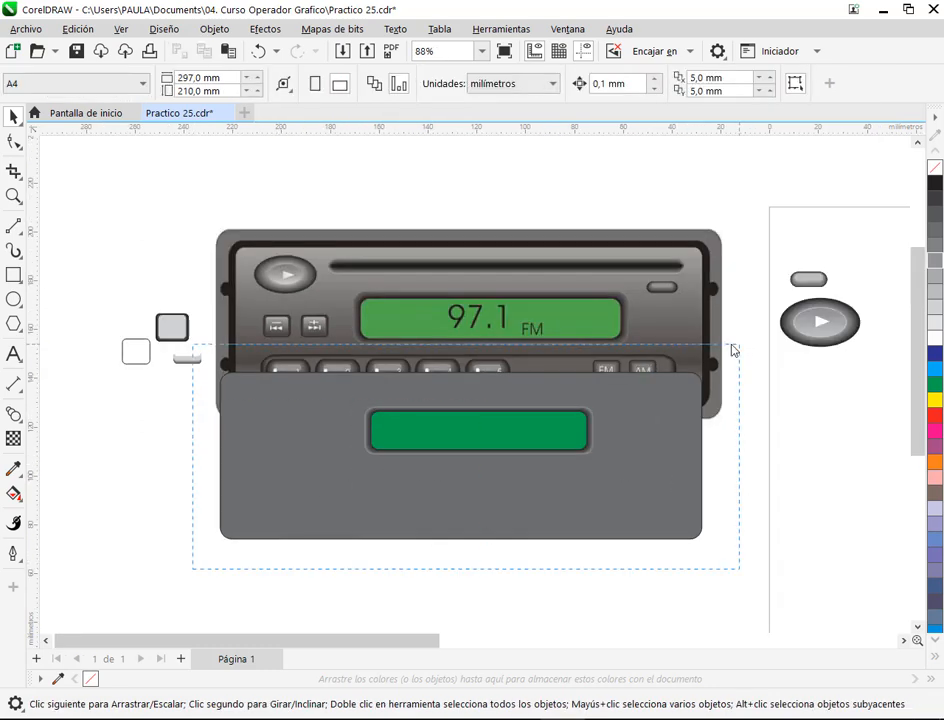
drag(650, 422, 662, 520)
click(783, 473)
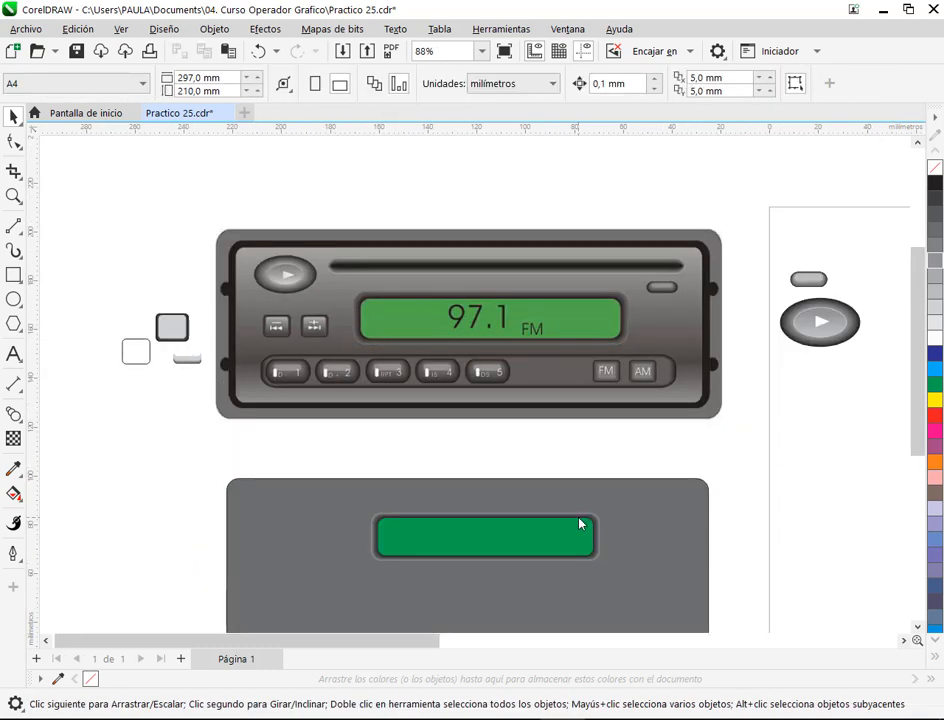
drag(581, 522, 540, 414)
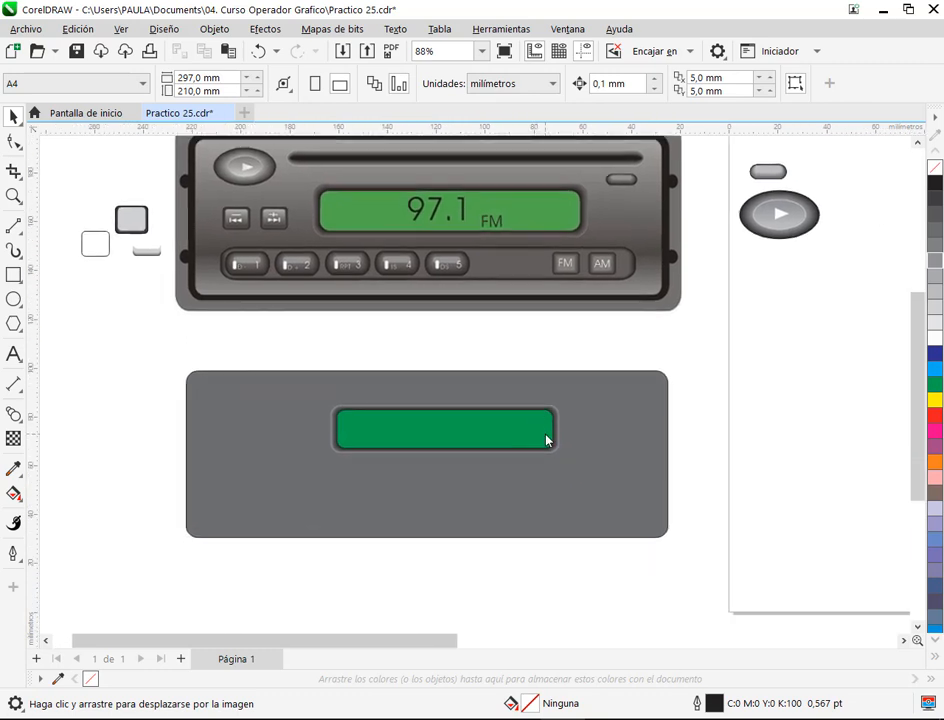
Step: Draw a rectangle about 19.8 × 10.5 mm below the reference's preset button 5 and round all its corners to 4.4 mm
scroll(563, 172, up, 2)
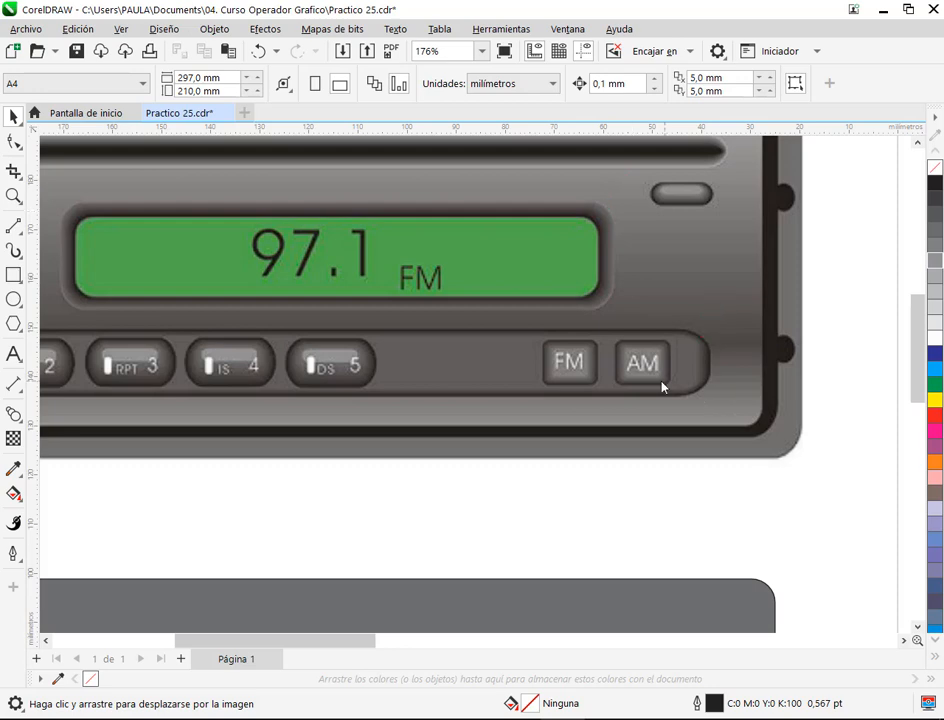
scroll(624, 397, up, 3)
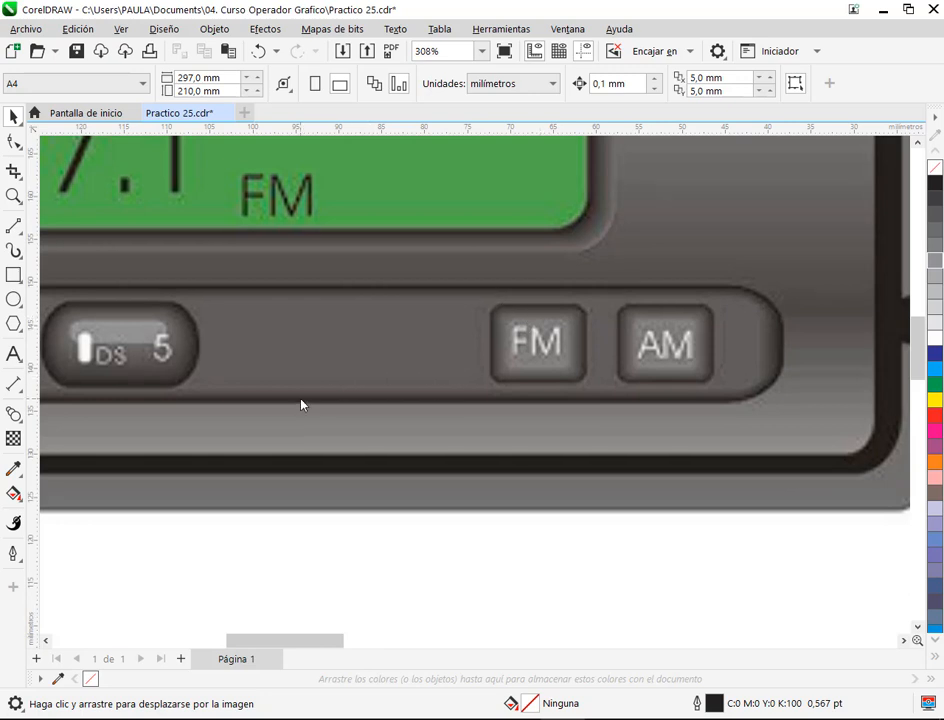
drag(301, 405, 731, 392)
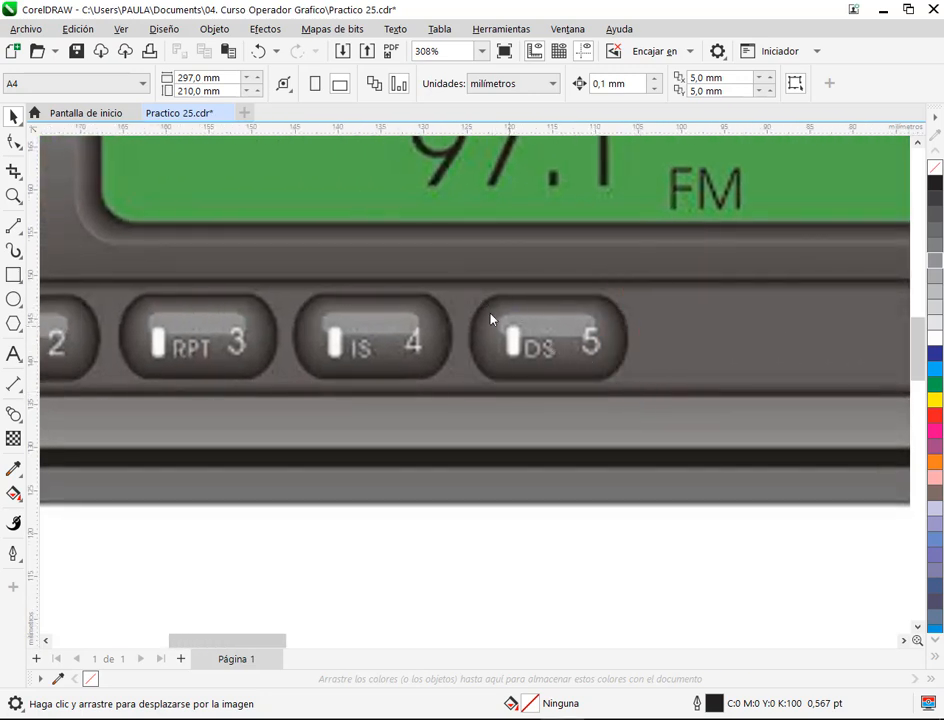
scroll(600, 352, down, 3)
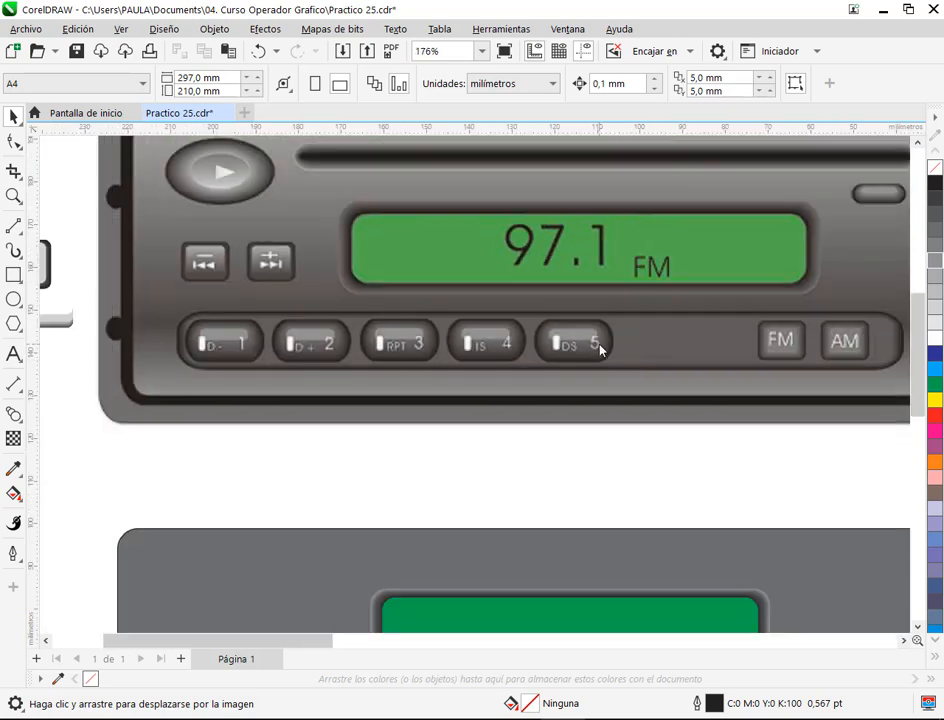
drag(674, 367, 620, 397)
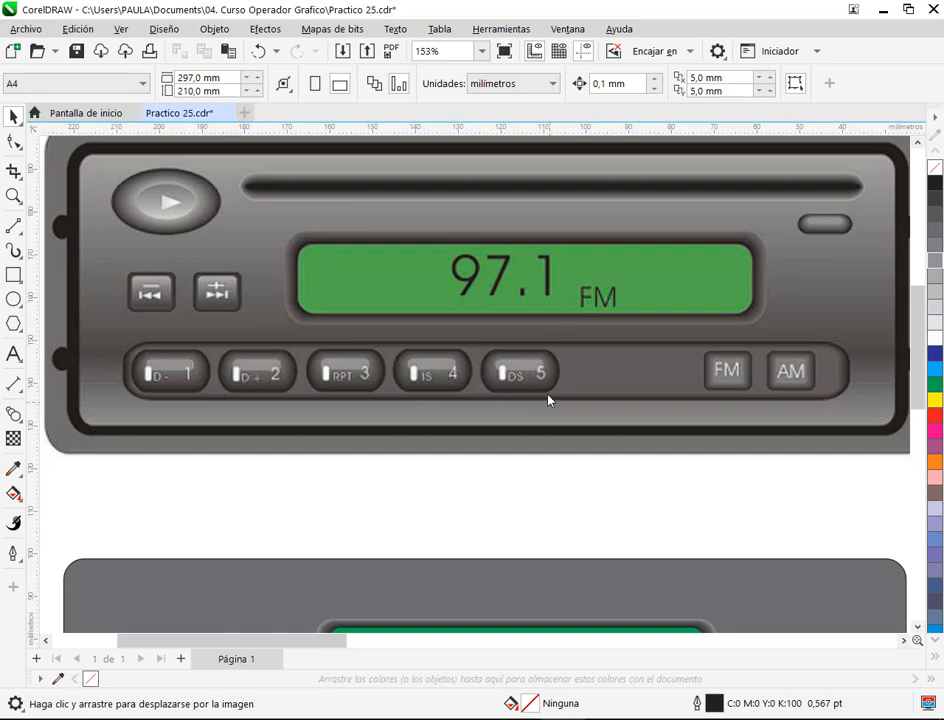
scroll(530, 380, up, 2)
drag(530, 446, 483, 358)
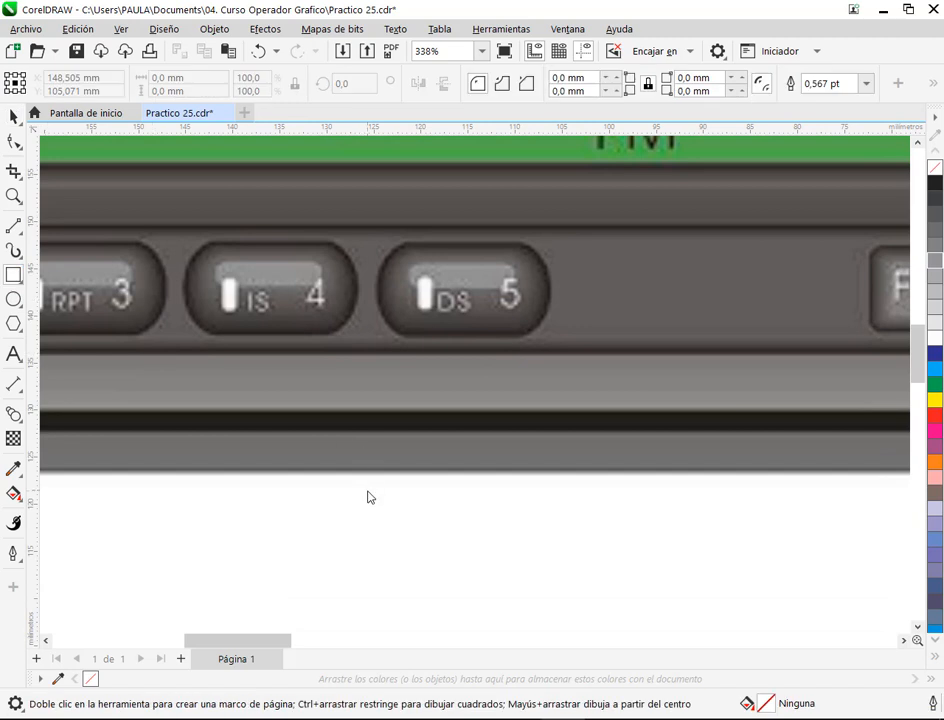
drag(368, 491, 555, 591)
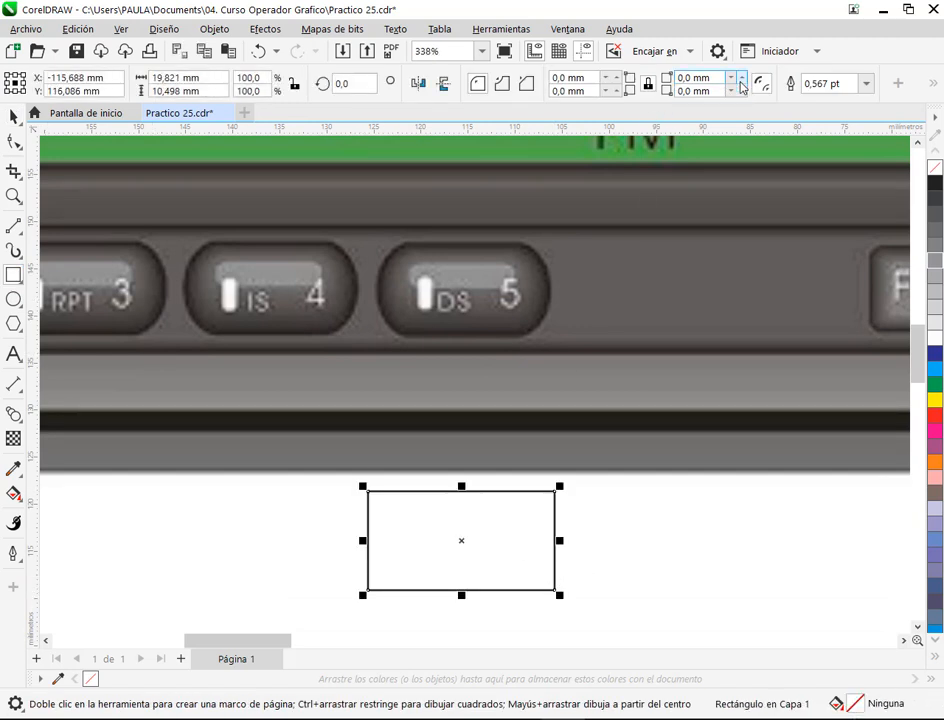
drag(742, 80, 757, 1)
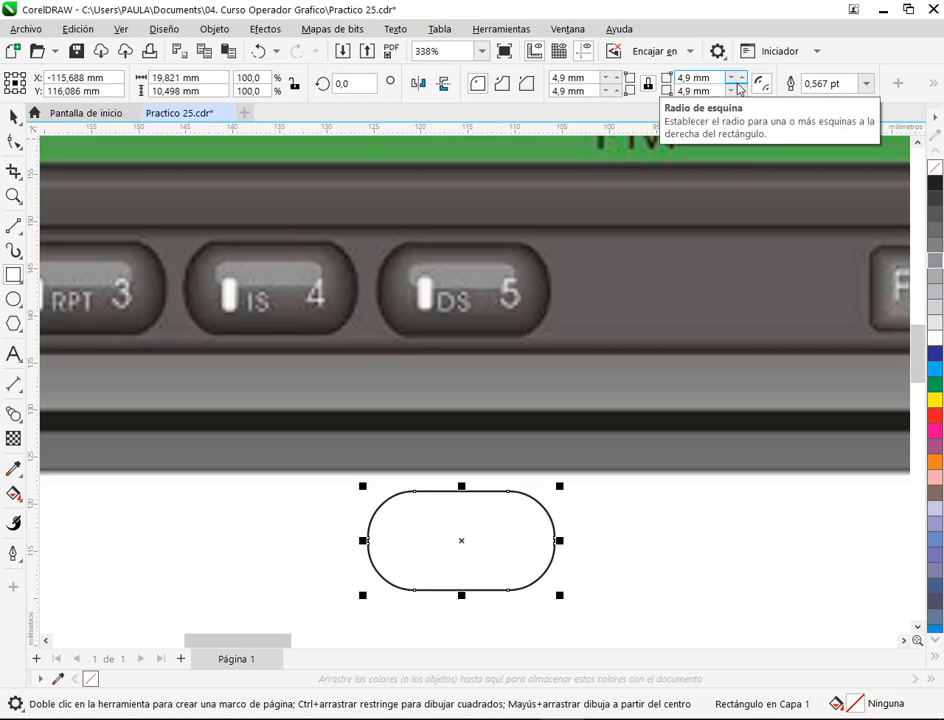
mouse_move(740, 79)
mouse_down()
mouse_move(746, 31)
mouse_move(749, 99)
mouse_move(752, 92)
mouse_up()
click(10, 118)
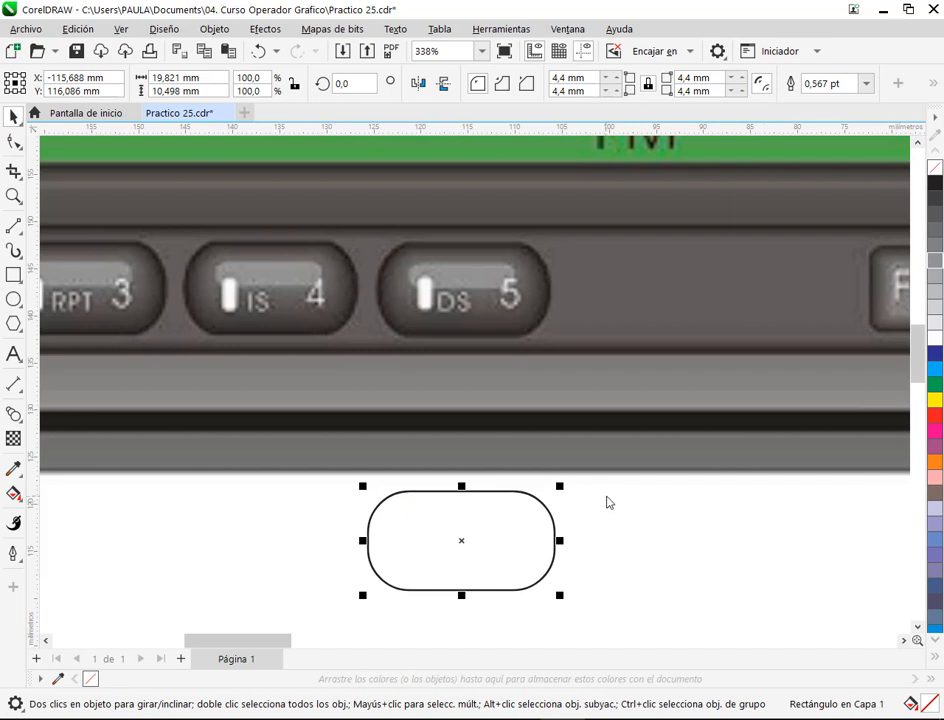
Step: Make a concentric inner copy of the rounded rectangle at about 89.6%, fill it with medium grey and remove its outline
drag(558, 490, 563, 491)
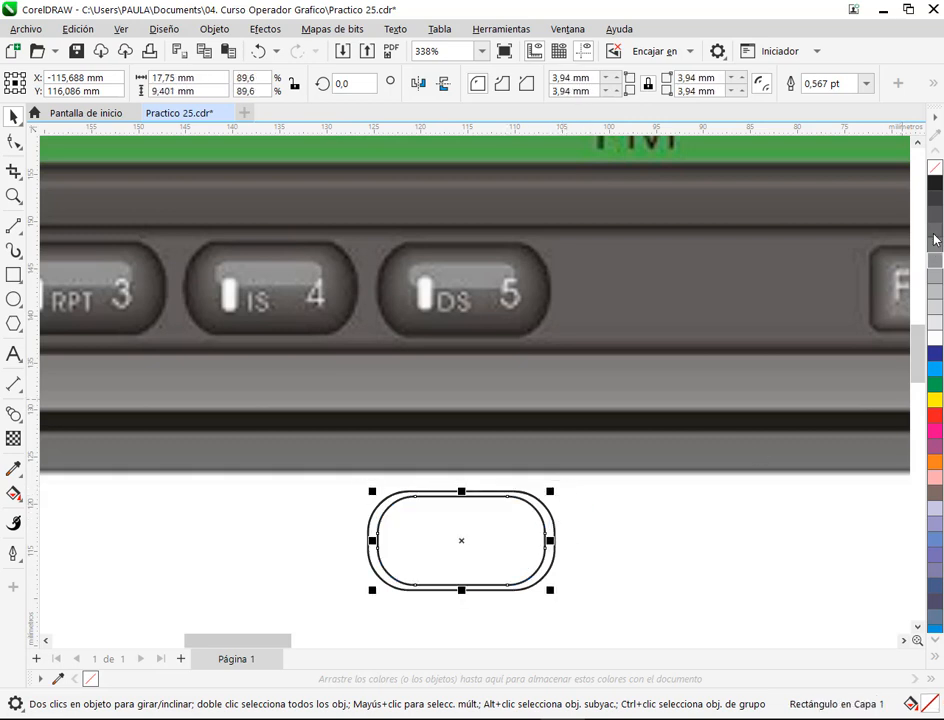
drag(935, 238, 546, 517)
right_click(935, 168)
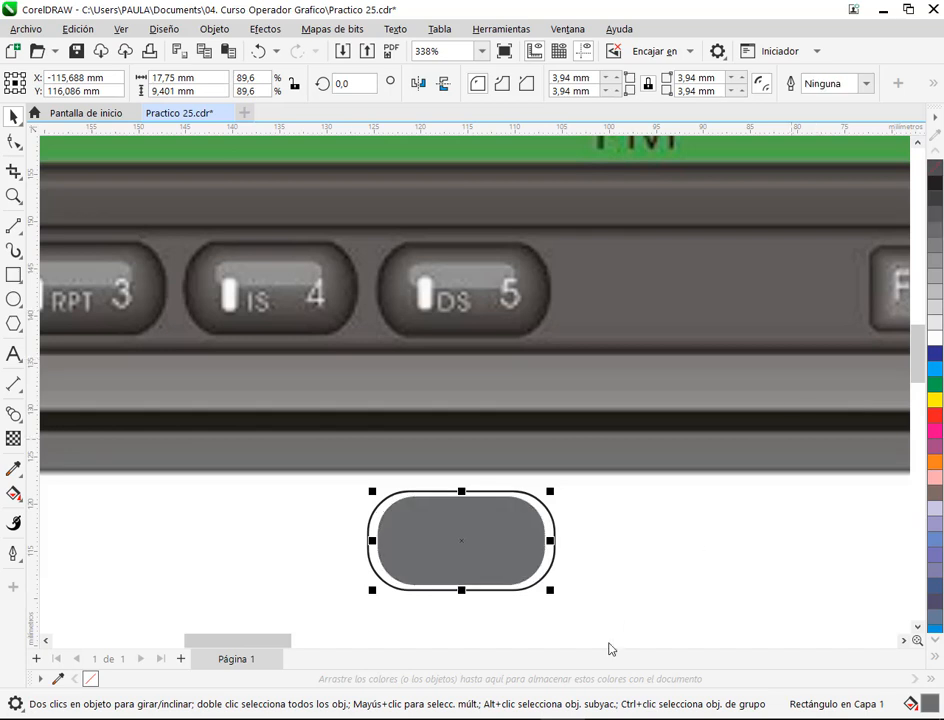
Step: Fill the outer rounded rectangle with black, remove its outline and deselect it
click(552, 523)
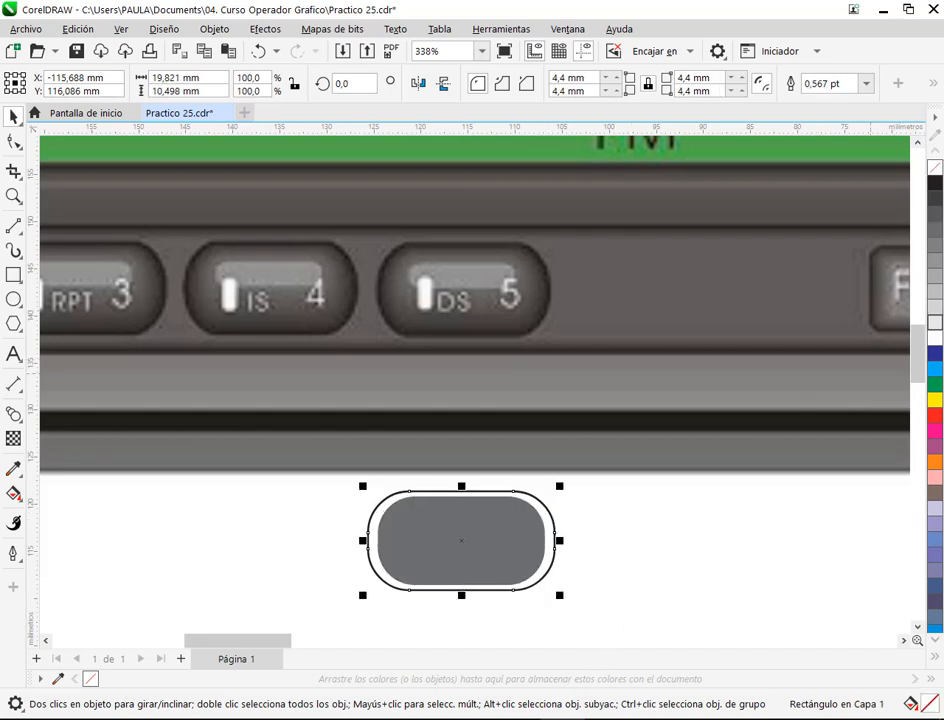
click(936, 182)
right_click(935, 168)
click(645, 528)
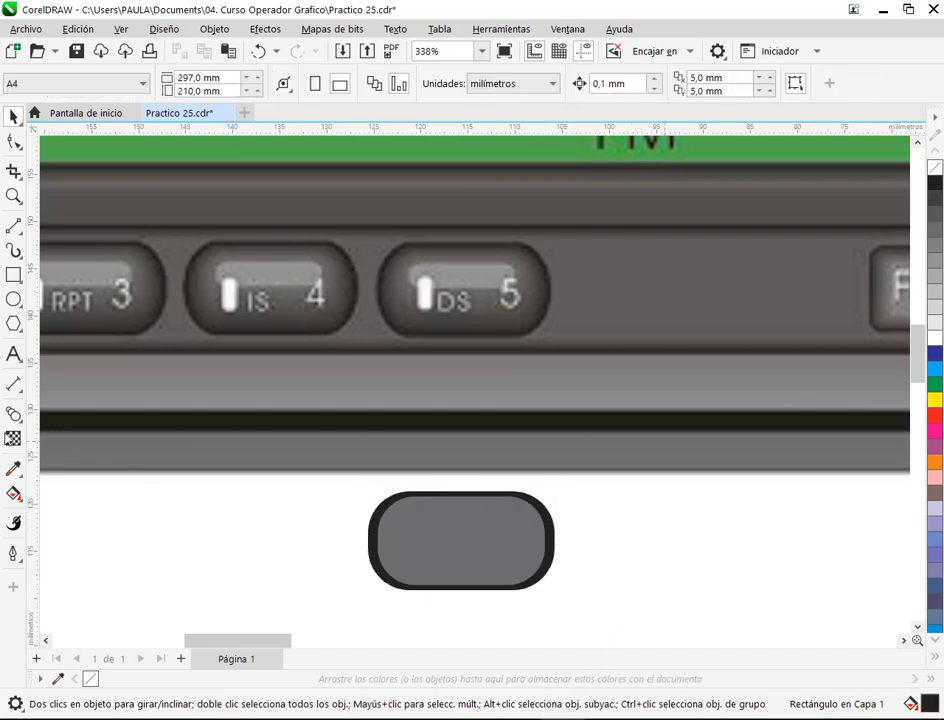
Step: Blend the grey inner rectangle with the black outer one in 20 steps to shade the button's edge
click(14, 414)
drag(461, 541, 552, 543)
click(14, 116)
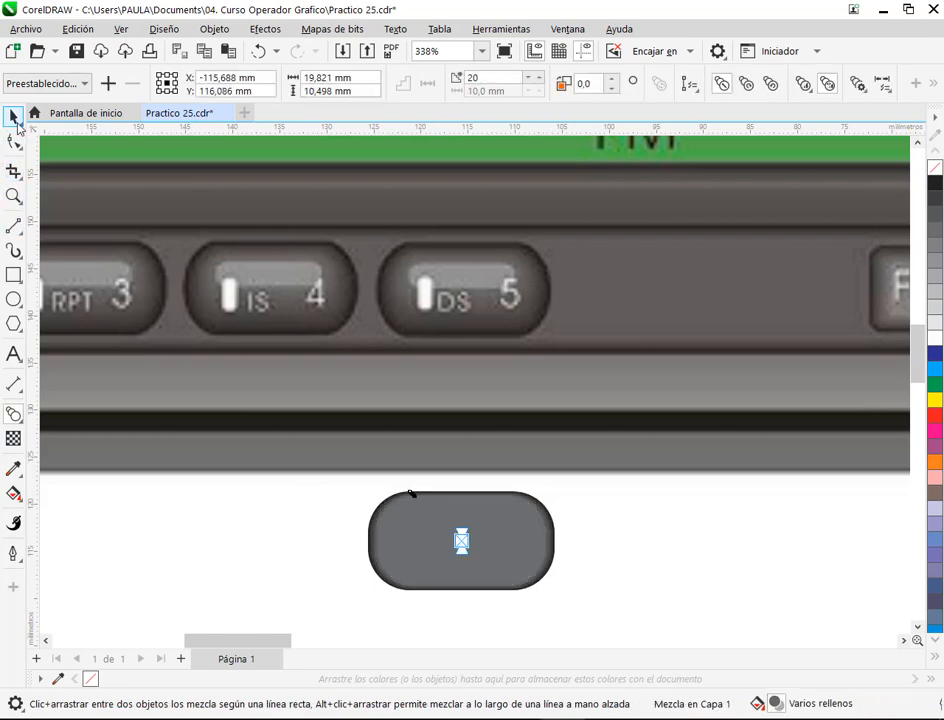
click(634, 548)
Step: Reduce the height of the blend's inner control rectangle symmetrically to about 8.8 mm to widen the dark upper and lower edges
scroll(467, 605, up, 2)
click(470, 472)
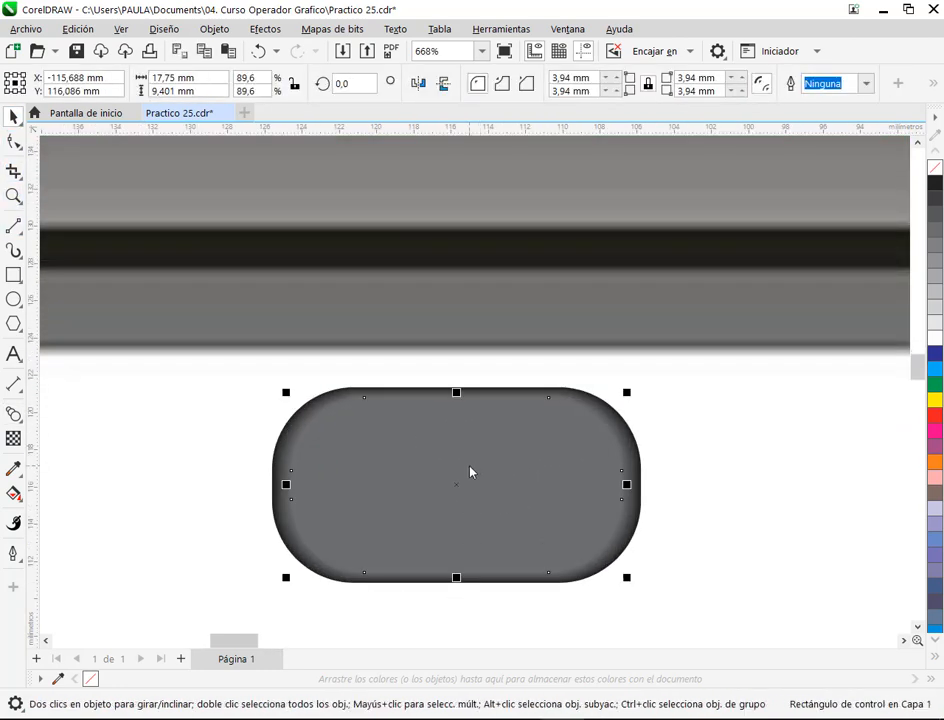
scroll(468, 470, up, 2)
drag(453, 362, 459, 371)
click(733, 492)
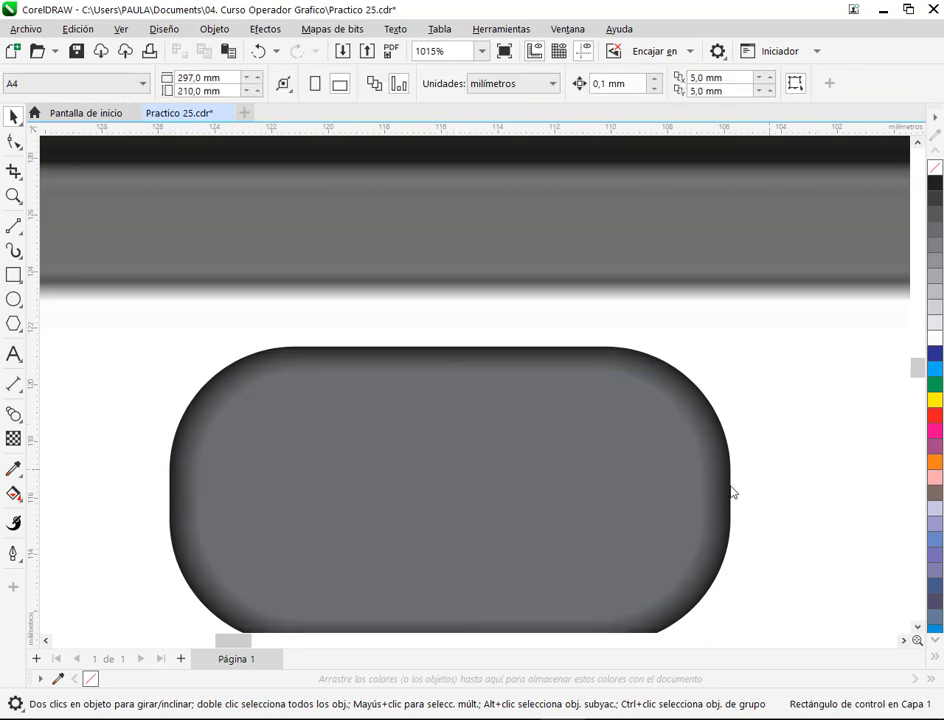
scroll(722, 463, down, 4)
drag(731, 466, 582, 491)
Step: Fill the blend's inner control rectangle with 80% black and deselect it
click(497, 506)
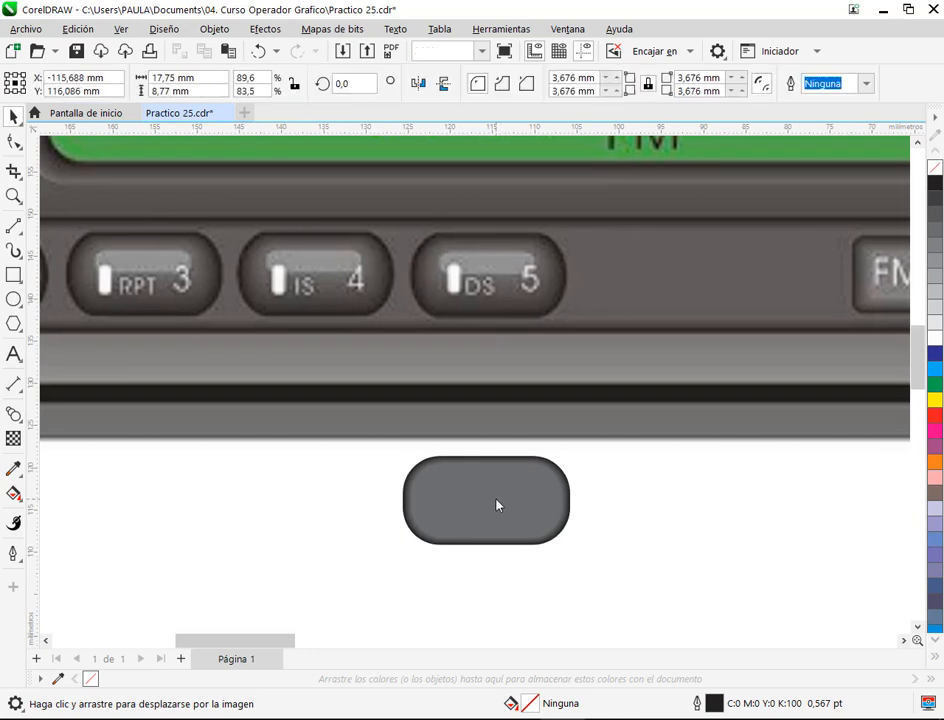
click(938, 204)
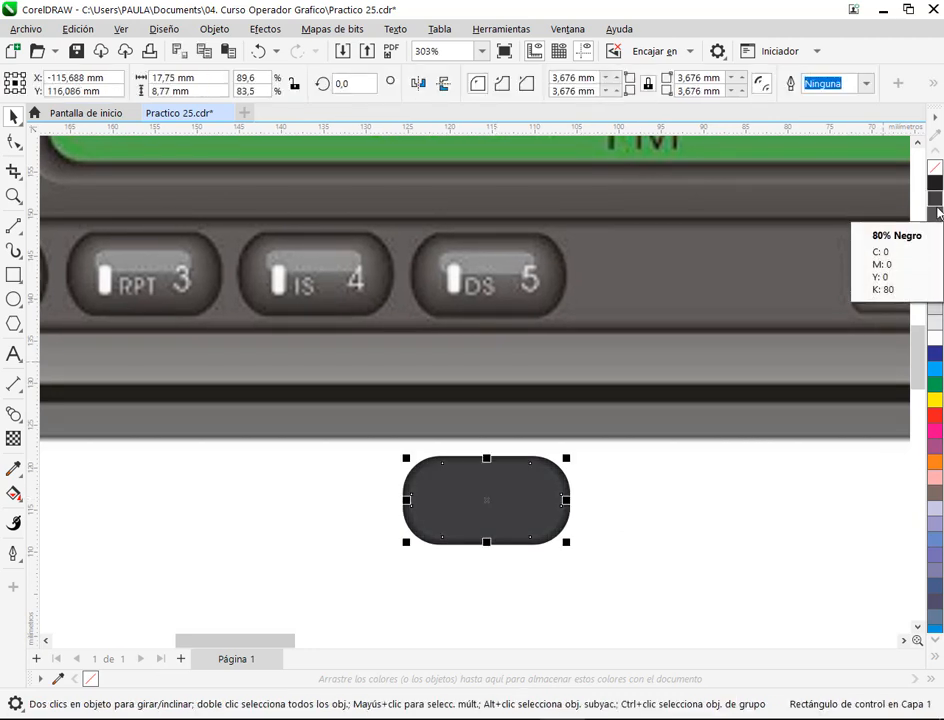
click(715, 520)
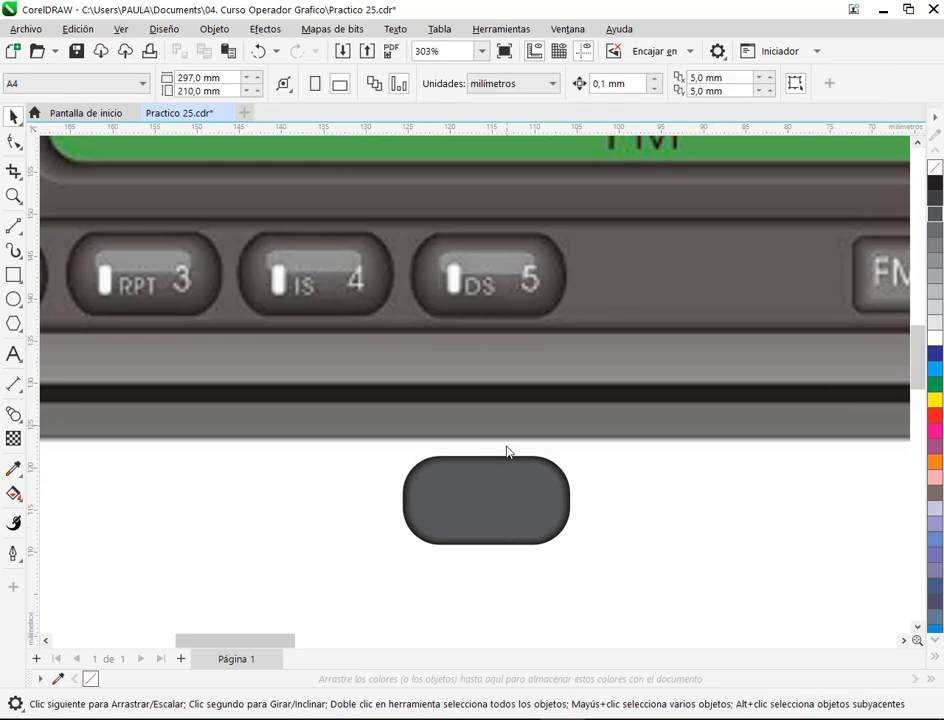
Step: Copy the button's inner rectangle as a light grey highlight about 14.1 × 3.6 mm and place it in the button's upper half
click(504, 490)
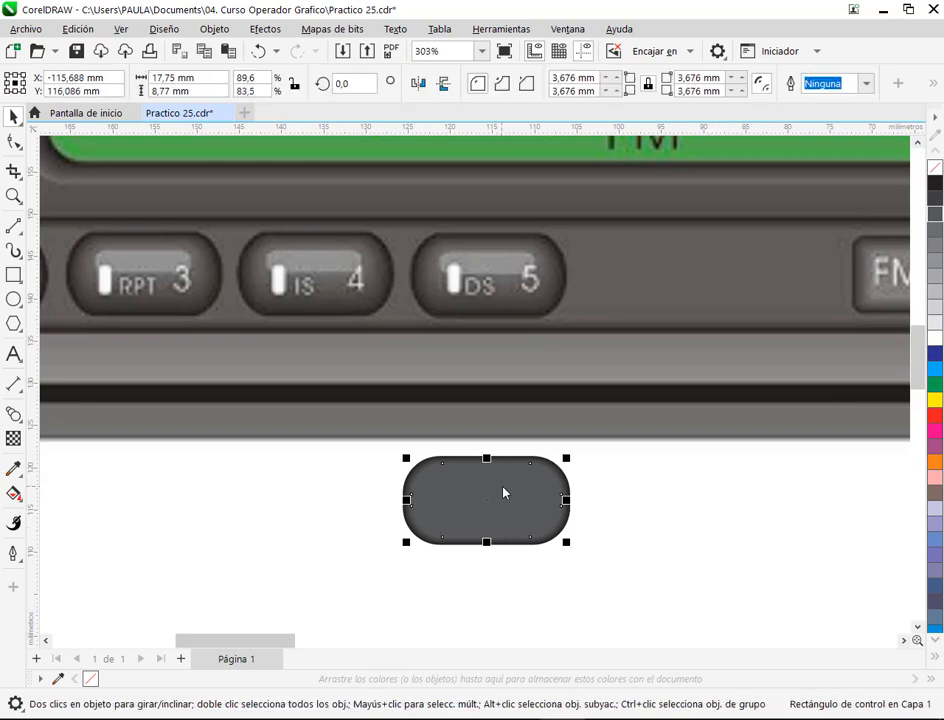
click(938, 296)
drag(566, 553, 556, 489)
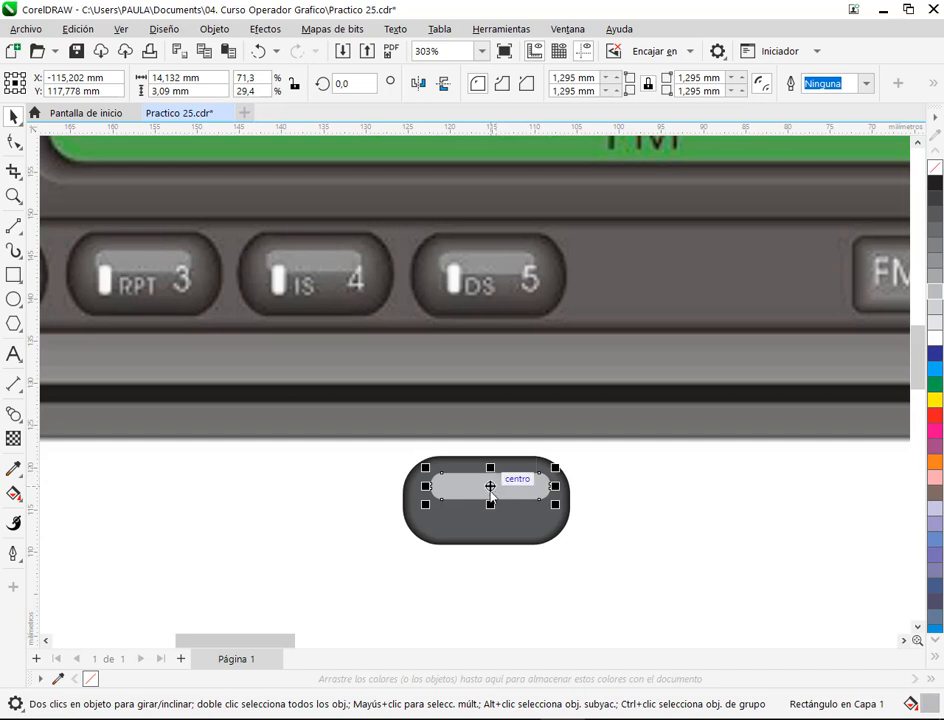
scroll(489, 485, up, 3)
drag(530, 397, 530, 386)
drag(529, 447, 511, 429)
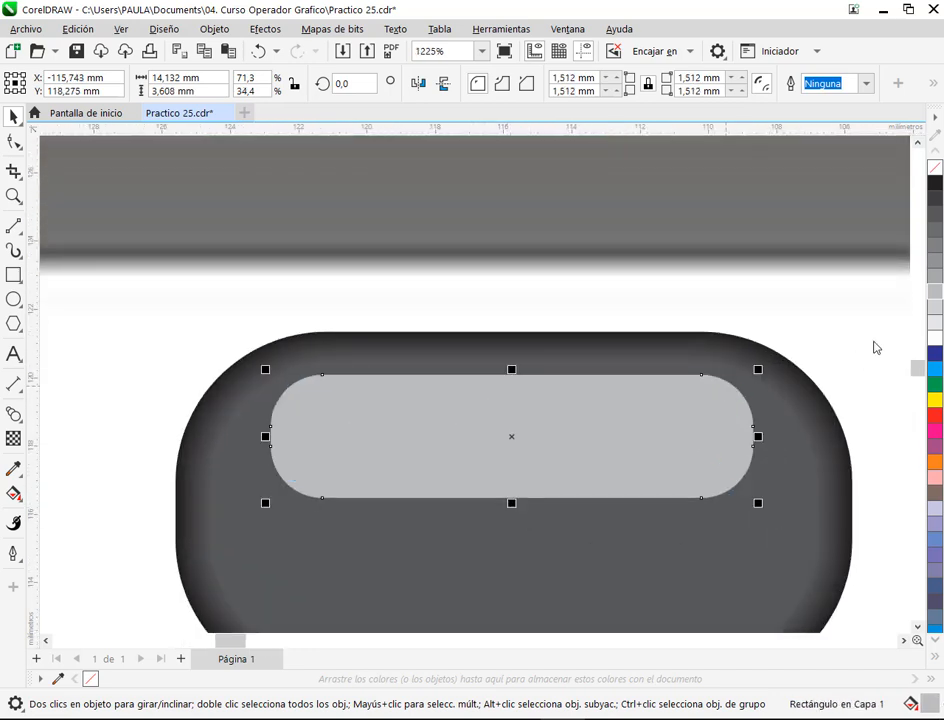
Step: Fill the highlight rectangle with 50% black and deselect it to compare it with the reference buttons
click(937, 262)
click(831, 364)
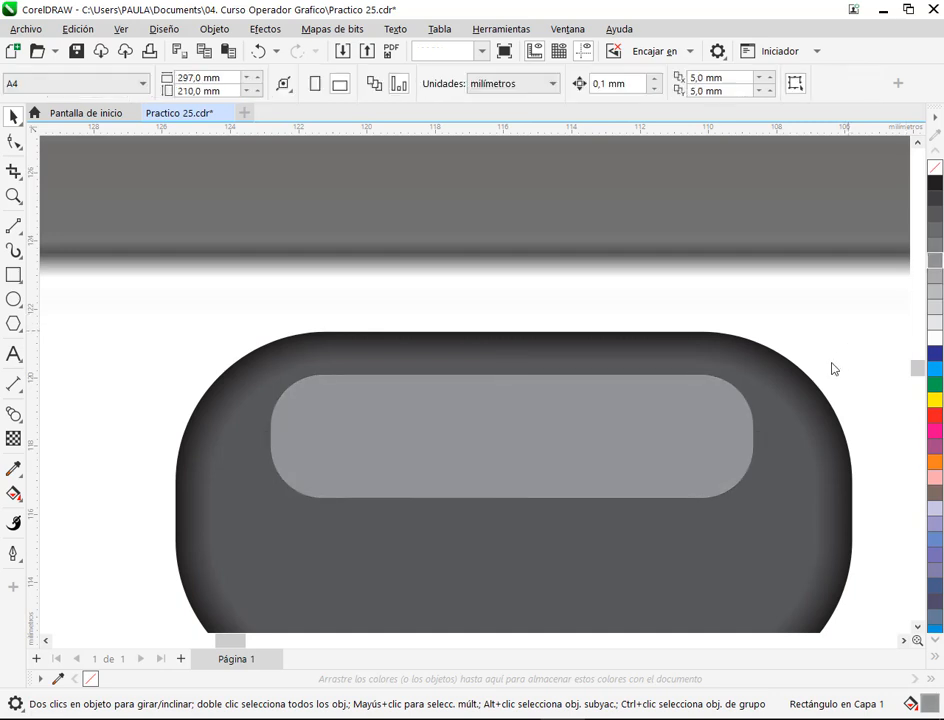
scroll(830, 364, down, 2)
drag(801, 412, 604, 467)
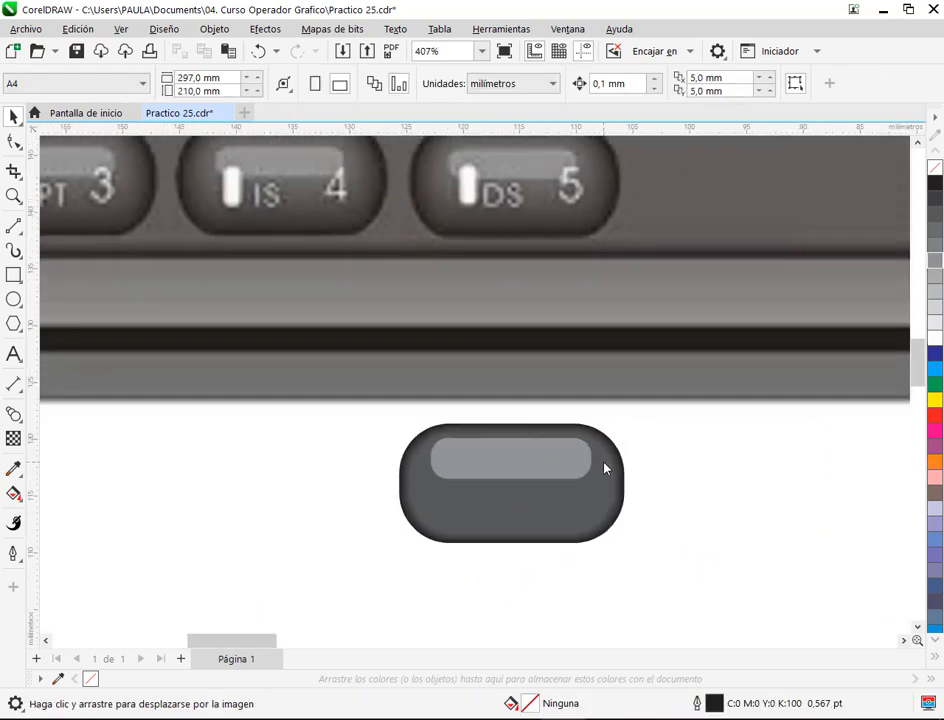
Step: Try a darker 60% black fill on the button's highlight rectangle
click(549, 467)
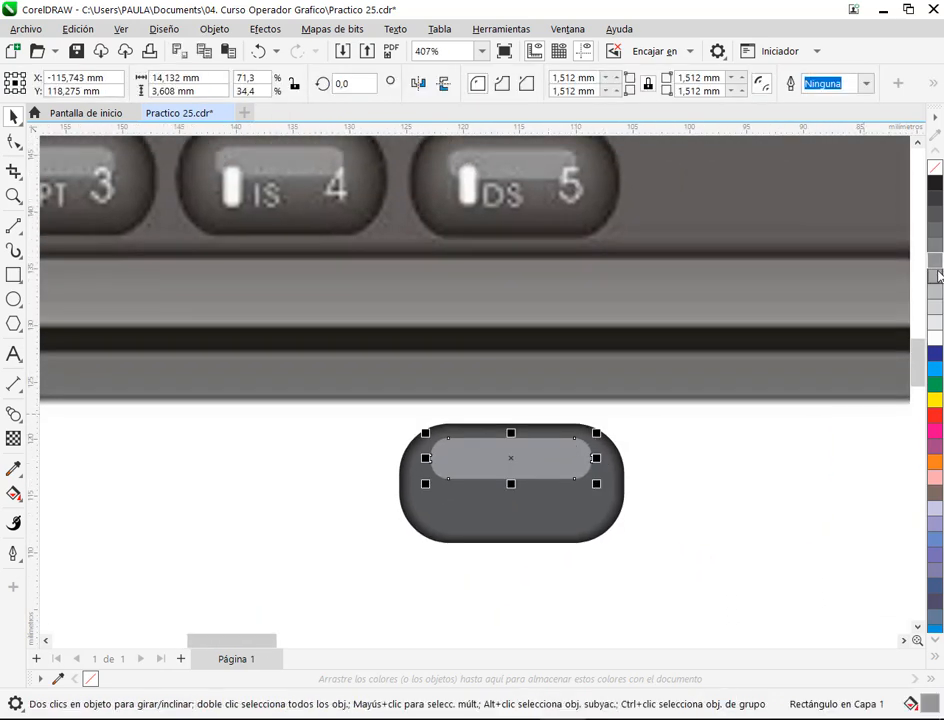
click(937, 244)
click(745, 447)
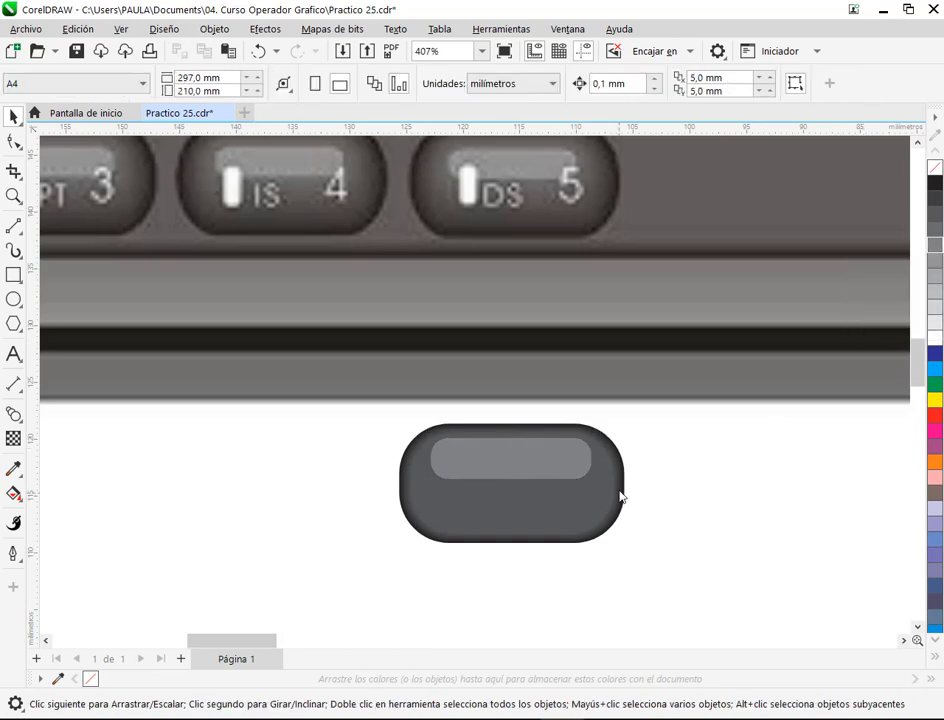
Step: Nudge the highlight rectangle slightly down and to the right within the button and fill it with 50% black
mouse_move(519, 463)
mouse_down()
mouse_move(831, 436)
mouse_move(510, 466)
mouse_move(523, 461)
mouse_up()
click(716, 466)
scroll(716, 460, down, 1)
scroll(660, 450, down, 2)
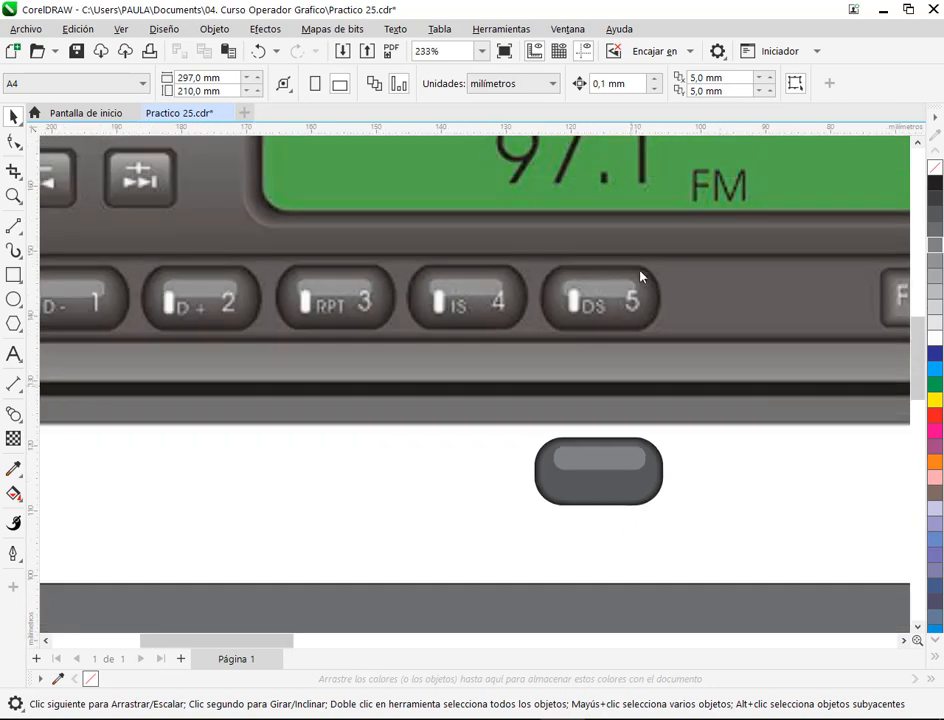
click(628, 461)
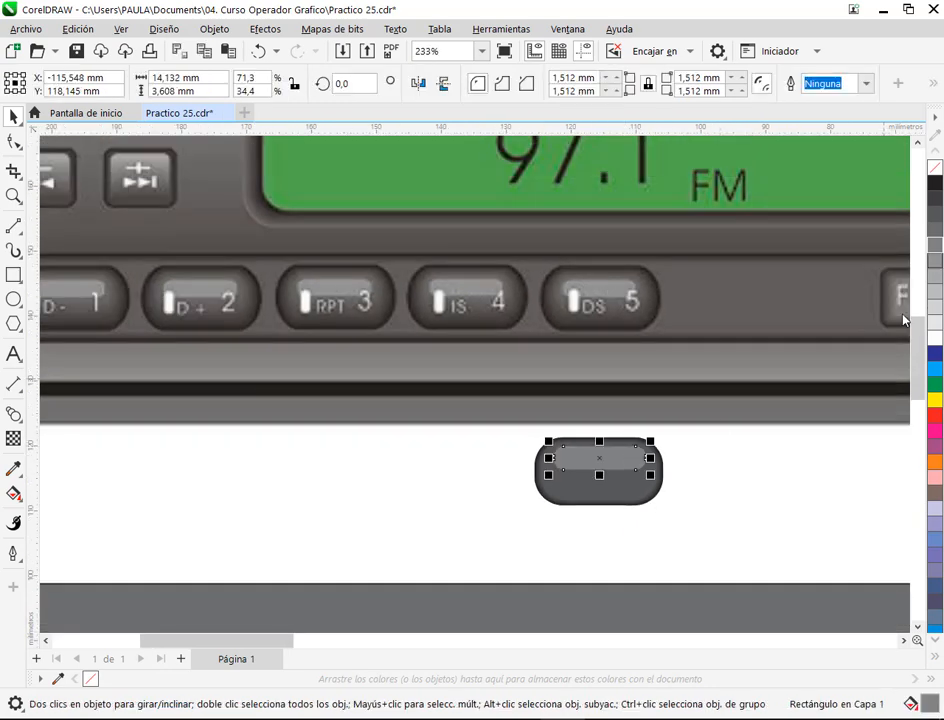
click(809, 461)
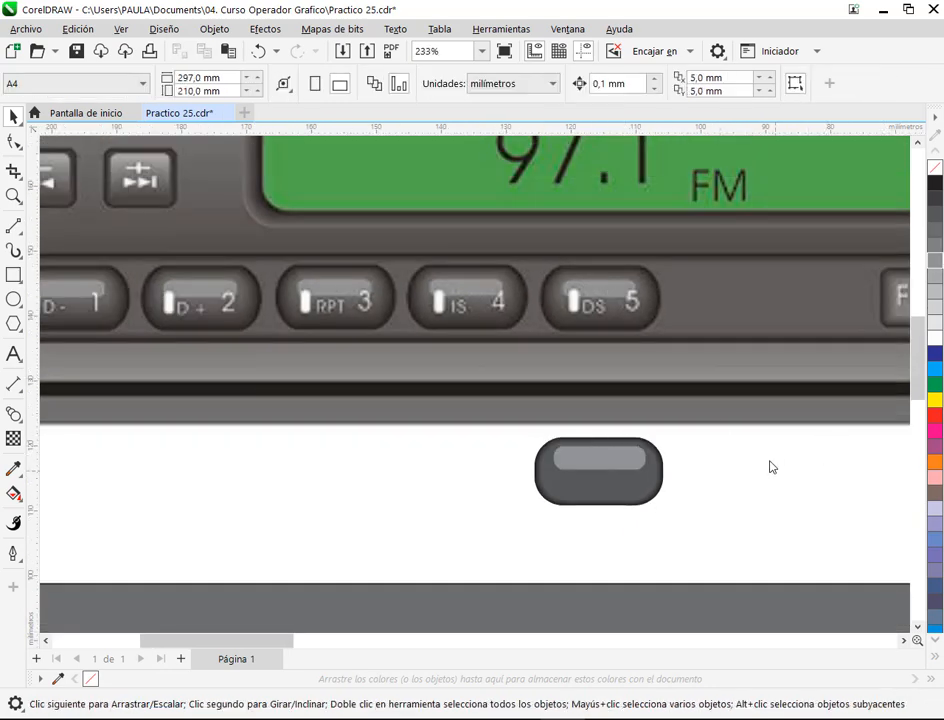
Step: Fill the button's highlight rectangle with 70% black and place a centred copy about 13 × 3.3 mm inside it, filled with 40% black
scroll(668, 493, up, 3)
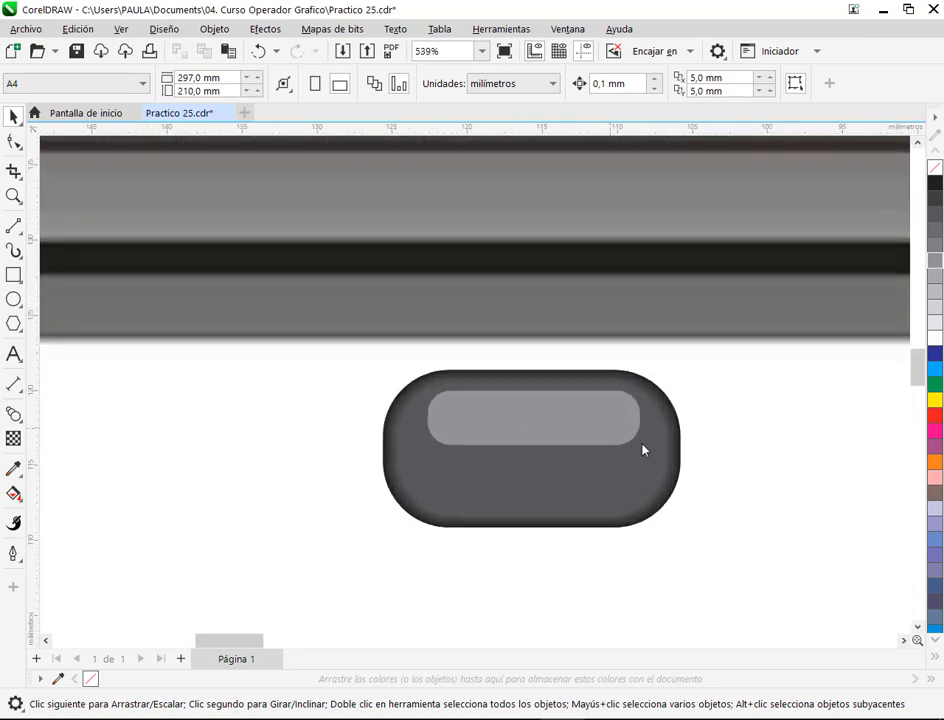
scroll(644, 443, up, 3)
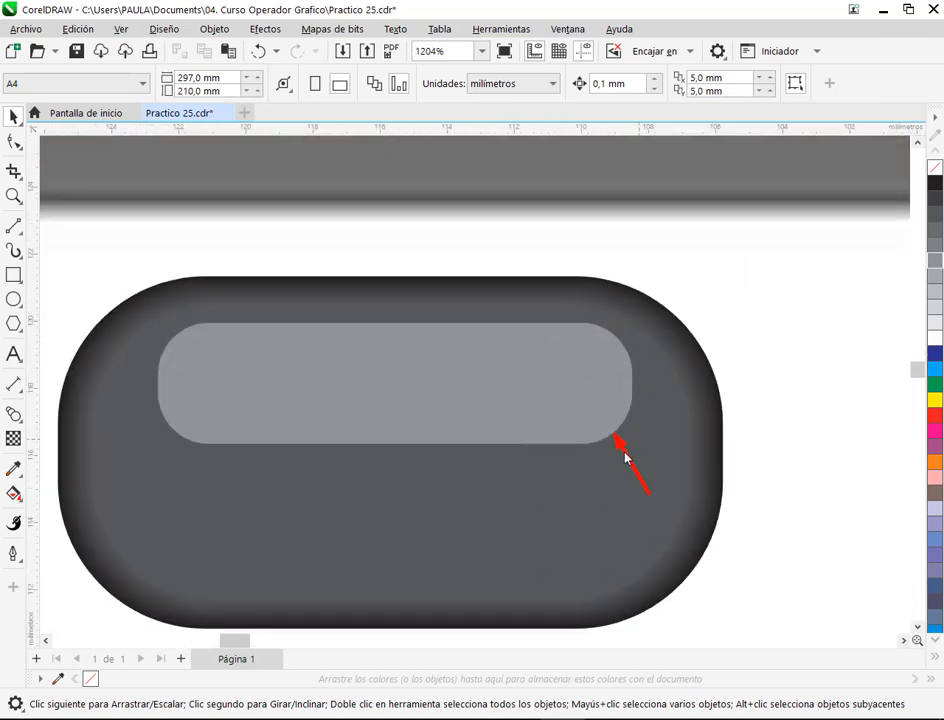
click(555, 425)
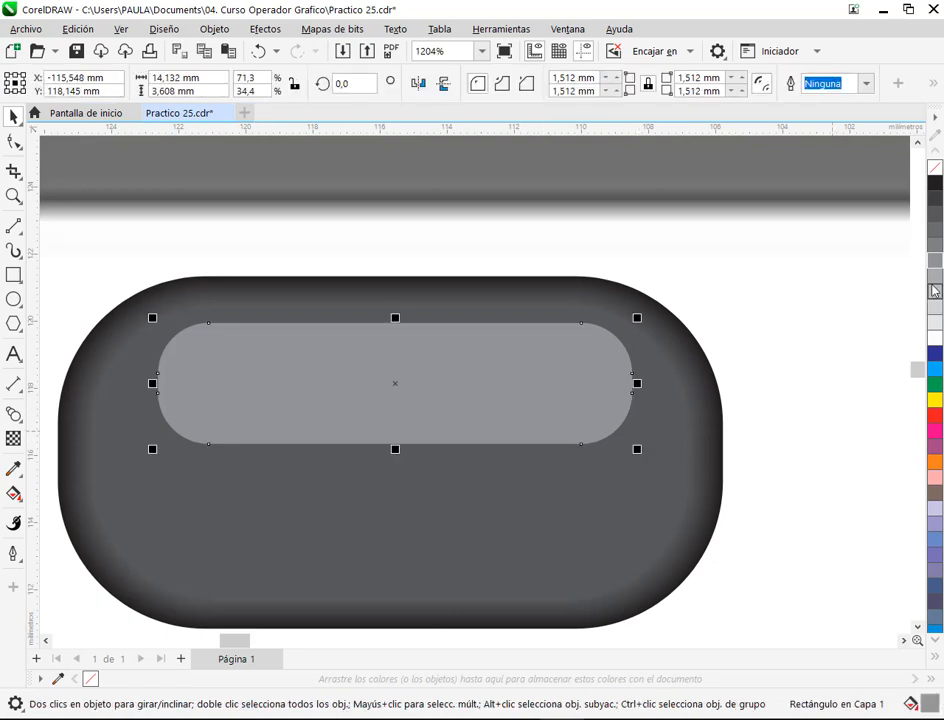
click(936, 234)
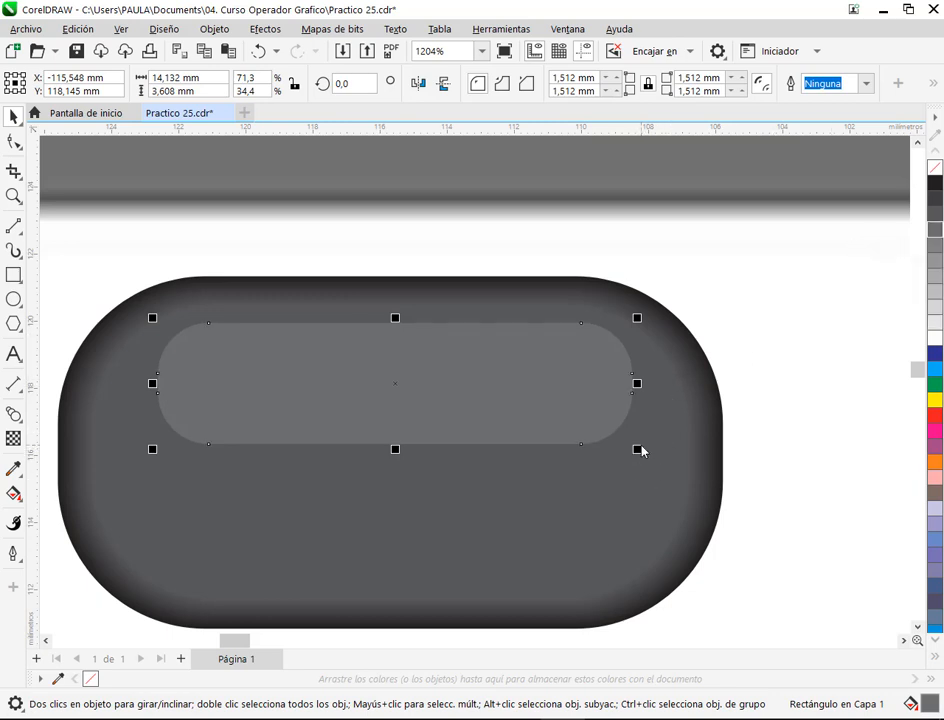
drag(640, 453, 628, 440)
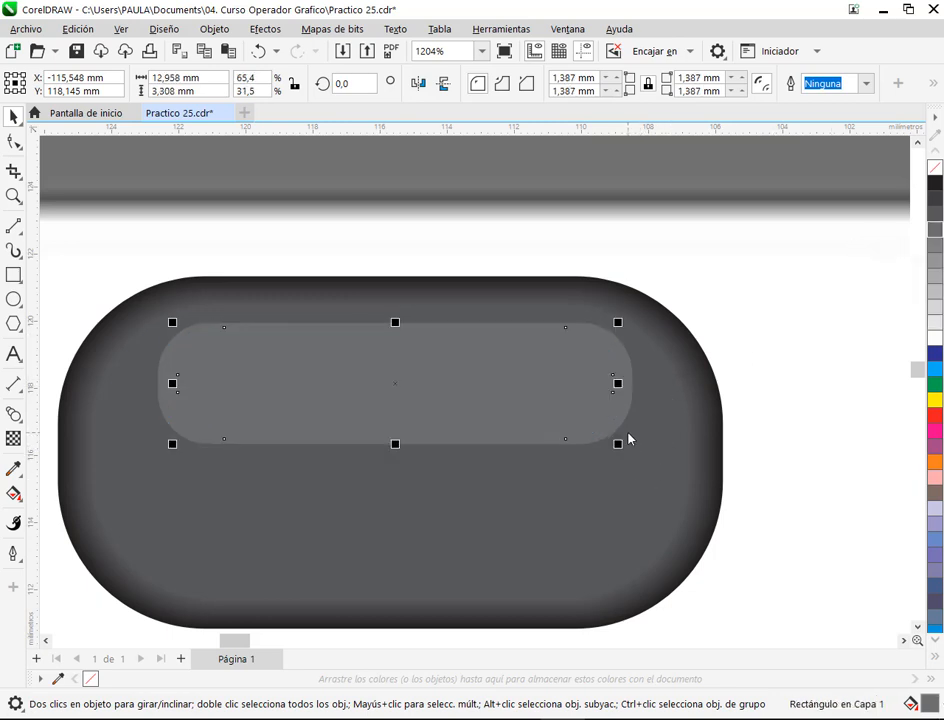
click(935, 280)
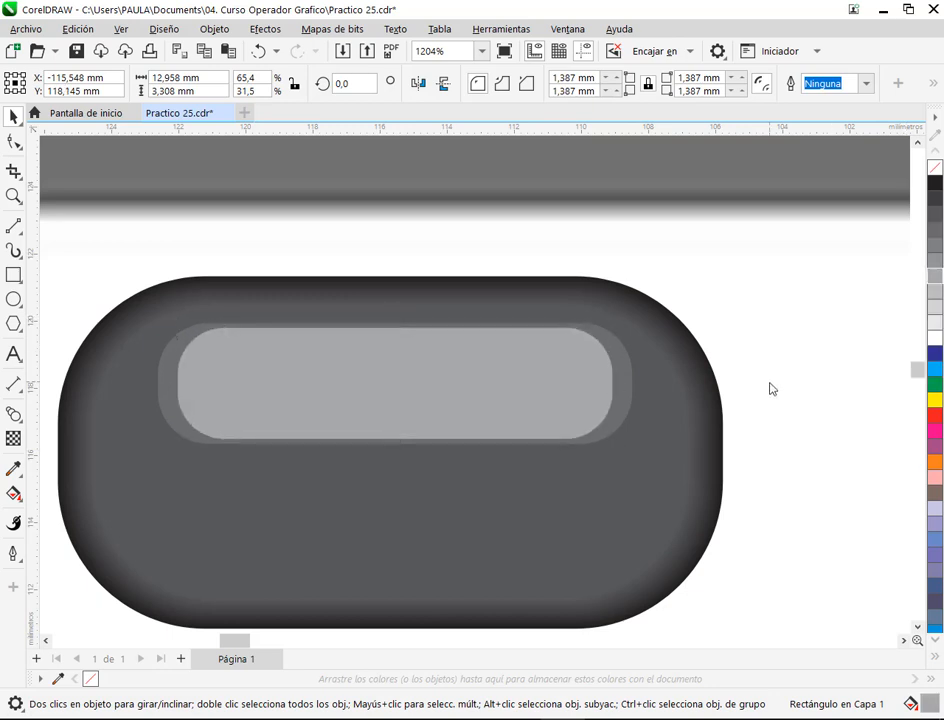
Step: Blend the highlight's outer and inner rectangles in 20 steps
click(730, 368)
click(14, 413)
drag(615, 388, 619, 391)
click(14, 117)
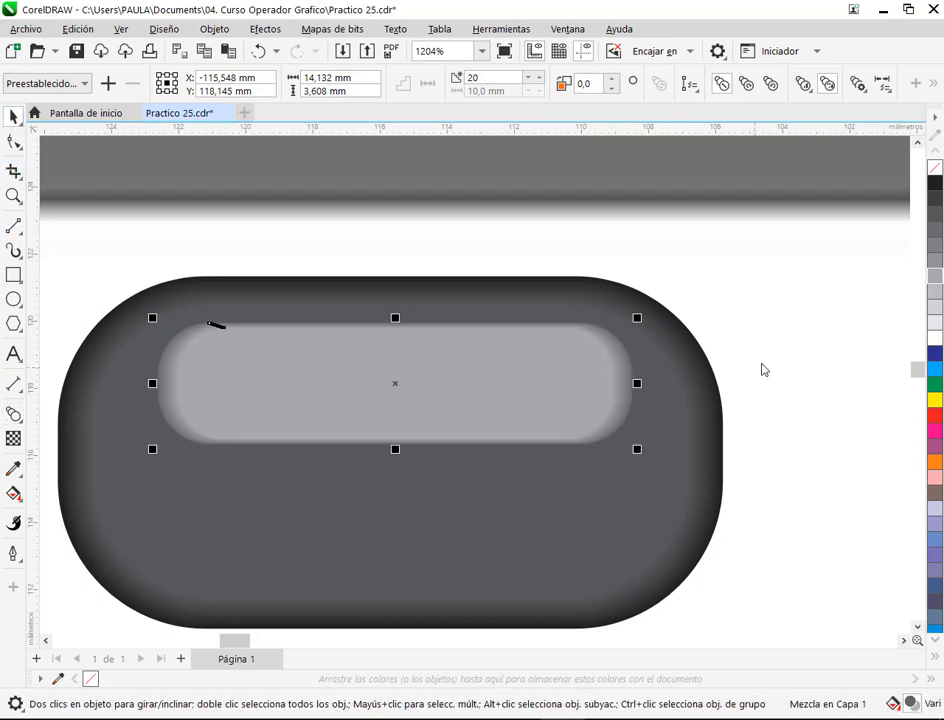
click(763, 371)
Step: Resize the blend's inner highlight rectangle about its centre to about 13.35 × 2.98 mm
click(591, 395)
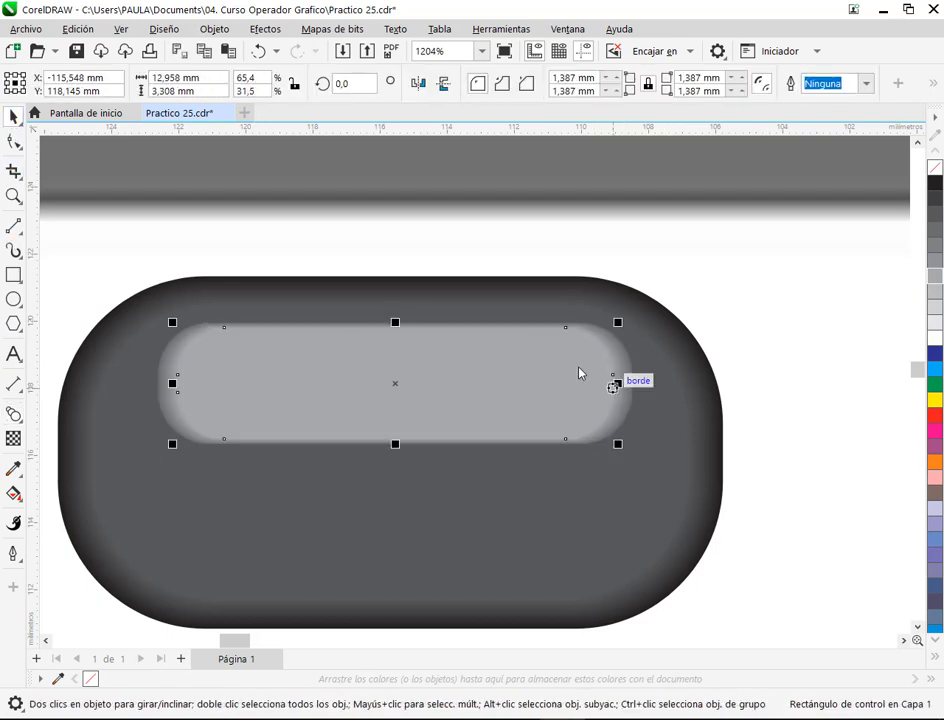
mouse_move(396, 324)
mouse_down()
mouse_move(406, 322)
mouse_move(402, 331)
mouse_up()
drag(615, 386, 624, 390)
click(809, 381)
scroll(432, 398, down, 1)
scroll(432, 398, down, 3)
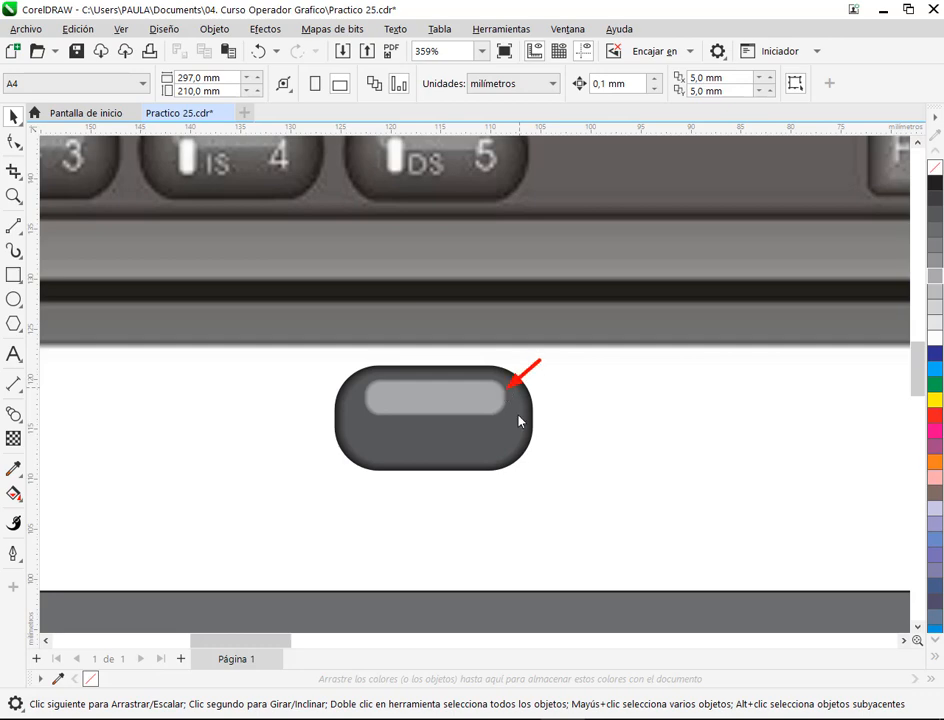
Step: Try filling the whole highlight blend with 60% black
scroll(512, 415, up, 6)
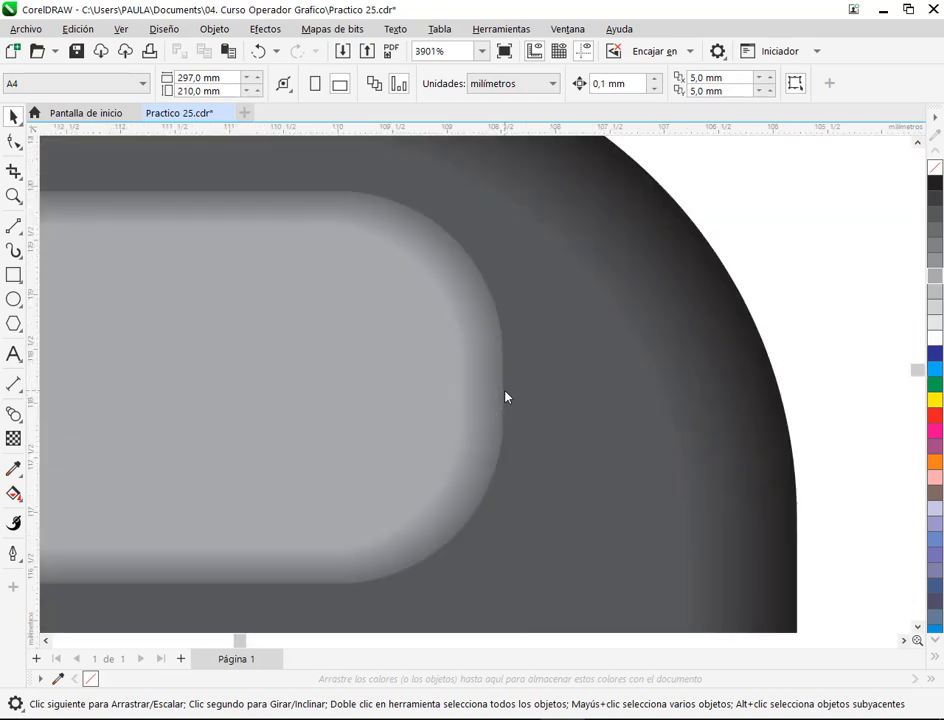
click(505, 397)
click(504, 407)
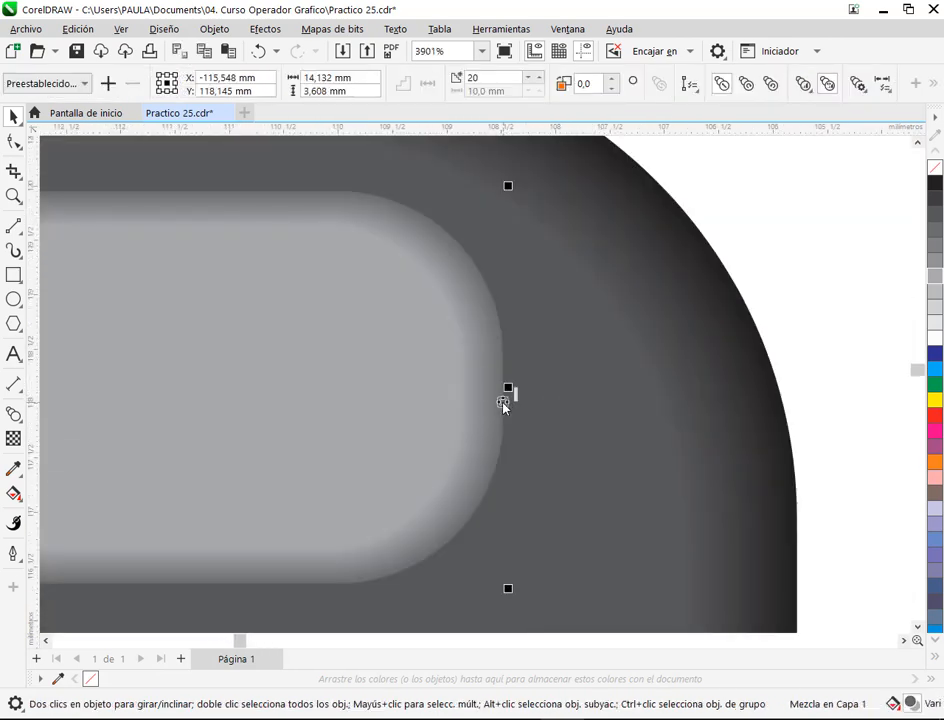
click(930, 247)
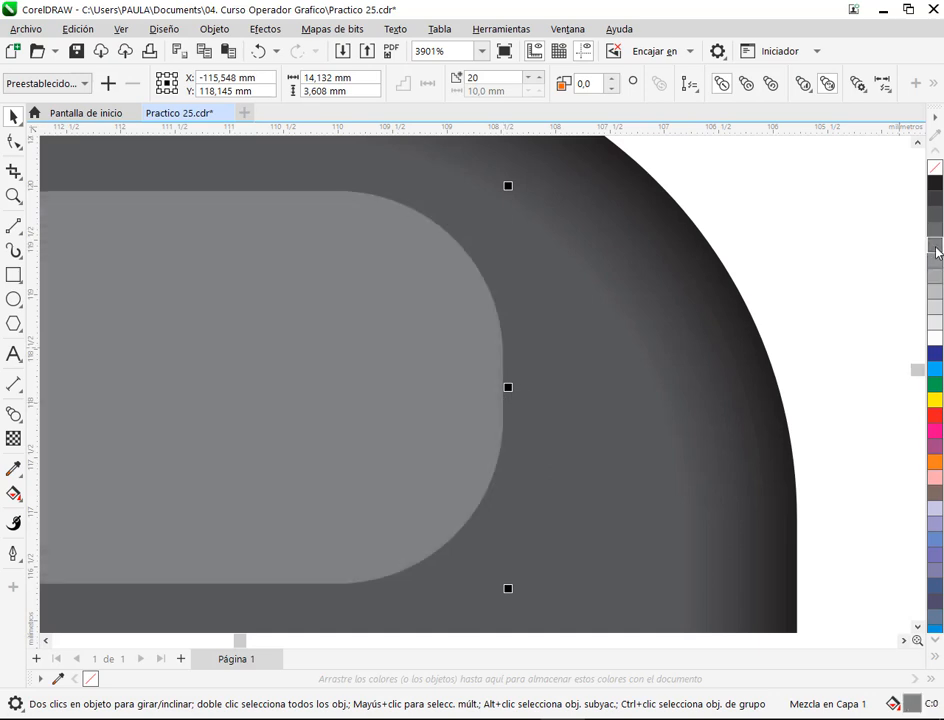
click(776, 274)
Step: Fill the highlight blend's outer rectangle with 80% black so its edge fades into the button
click(427, 373)
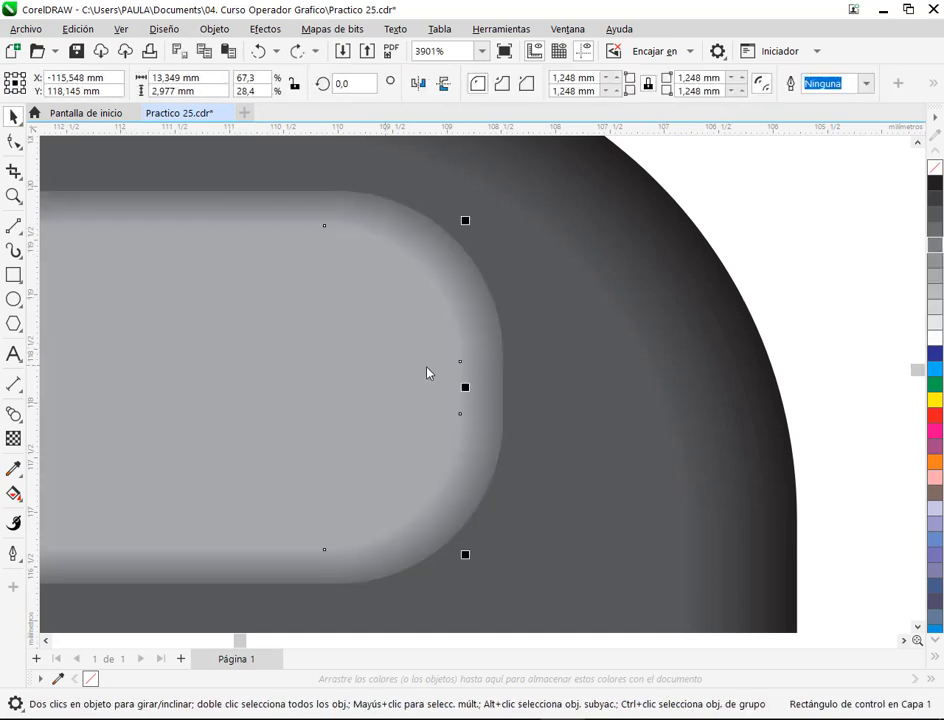
click(503, 348)
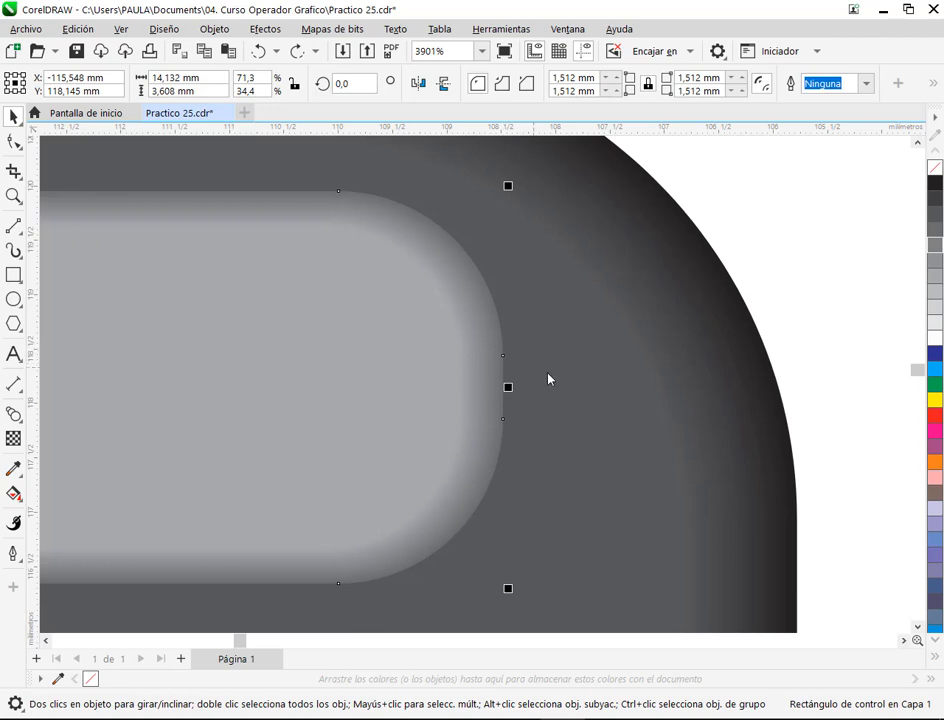
click(936, 188)
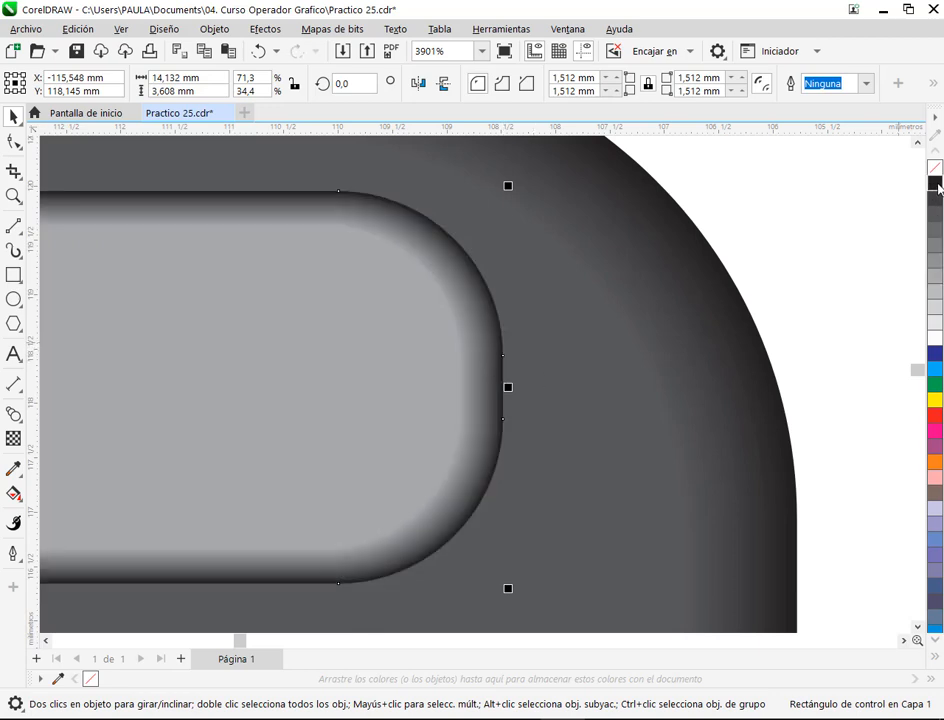
click(938, 217)
click(938, 232)
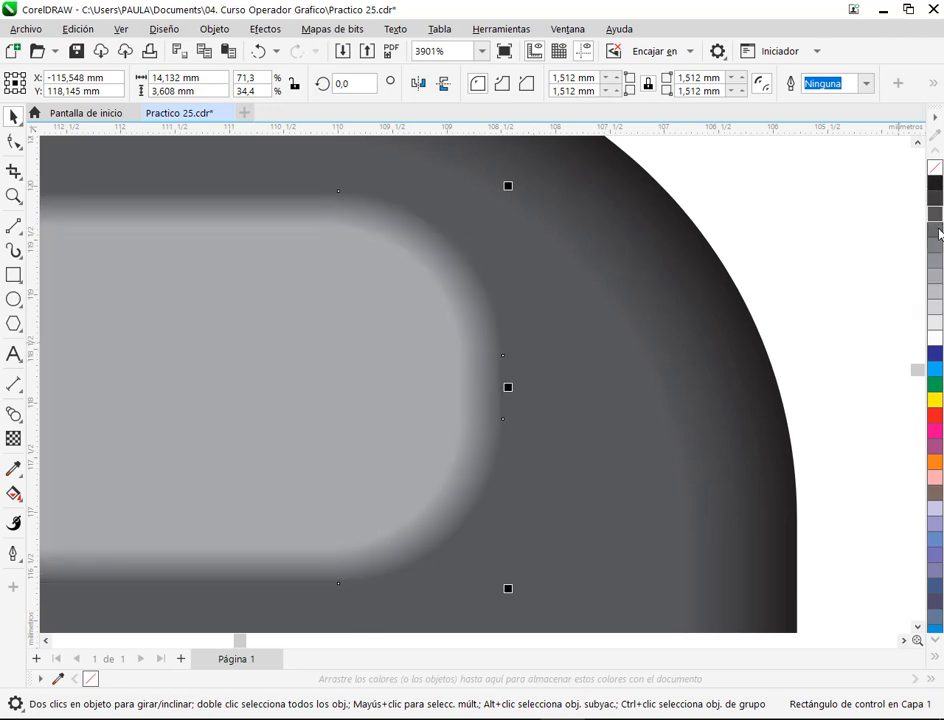
click(288, 392)
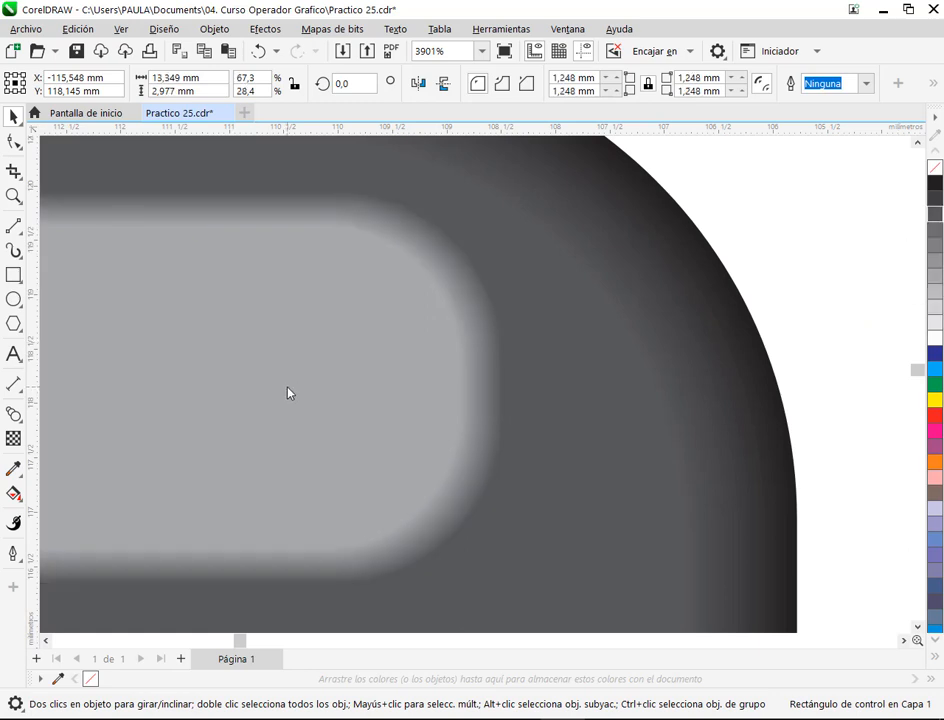
click(852, 317)
Step: Try lighter and darker grey fills on the blend's inner rectangle, ending with 40% black
scroll(511, 409, down, 3)
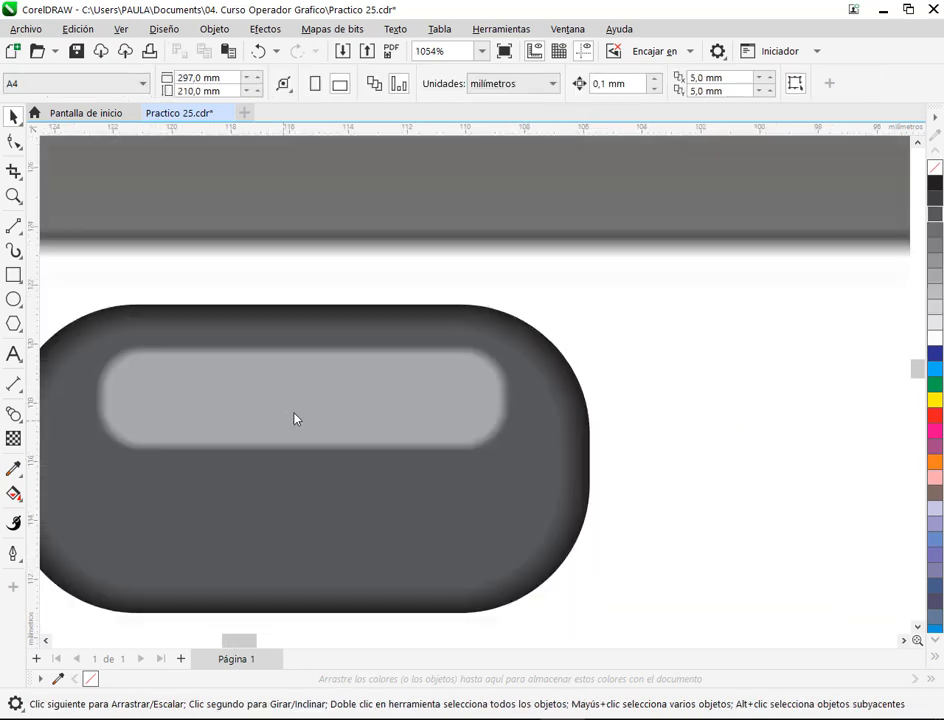
click(397, 414)
scroll(554, 372, up, 2)
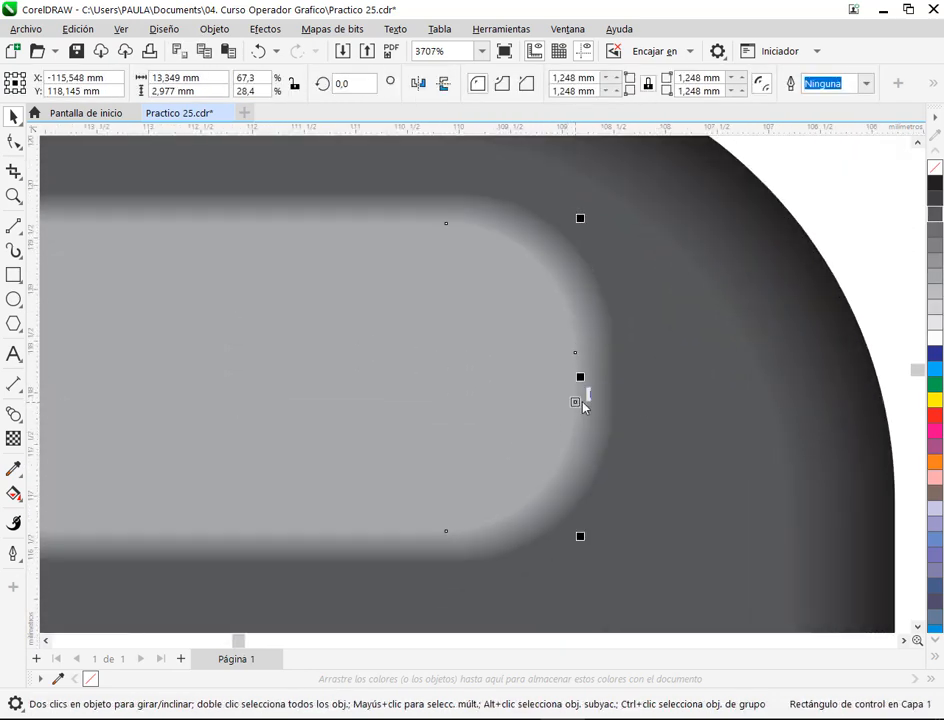
click(933, 313)
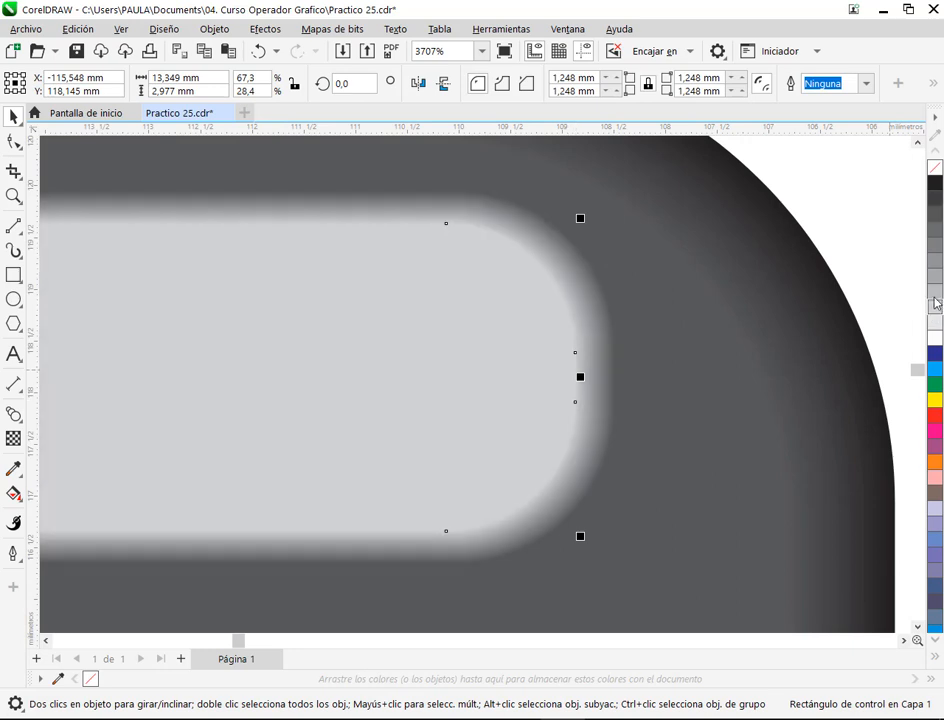
click(938, 231)
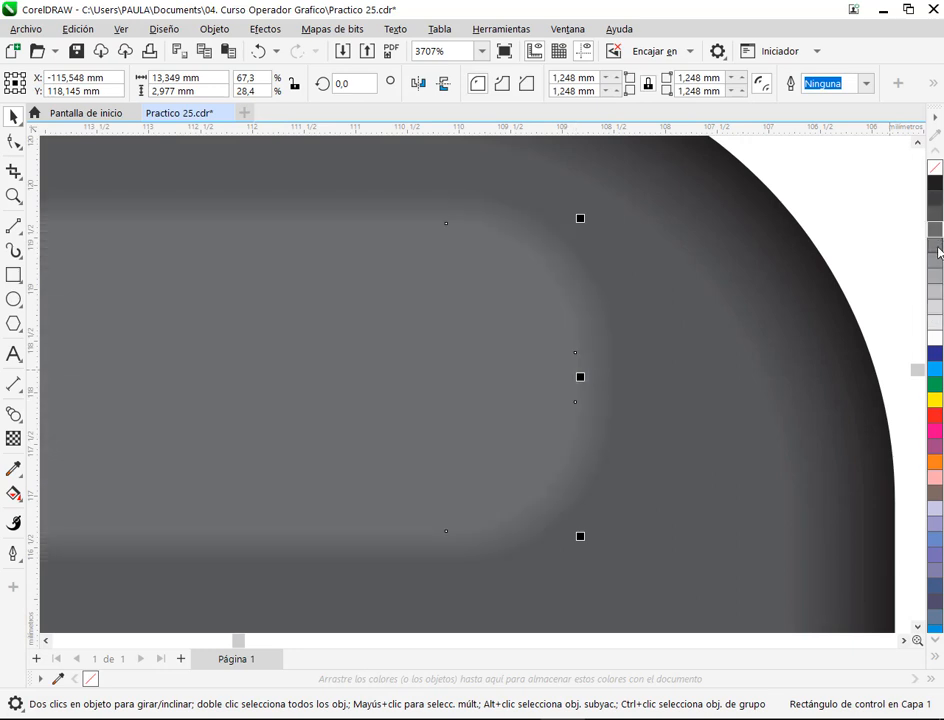
click(938, 255)
click(938, 267)
click(938, 279)
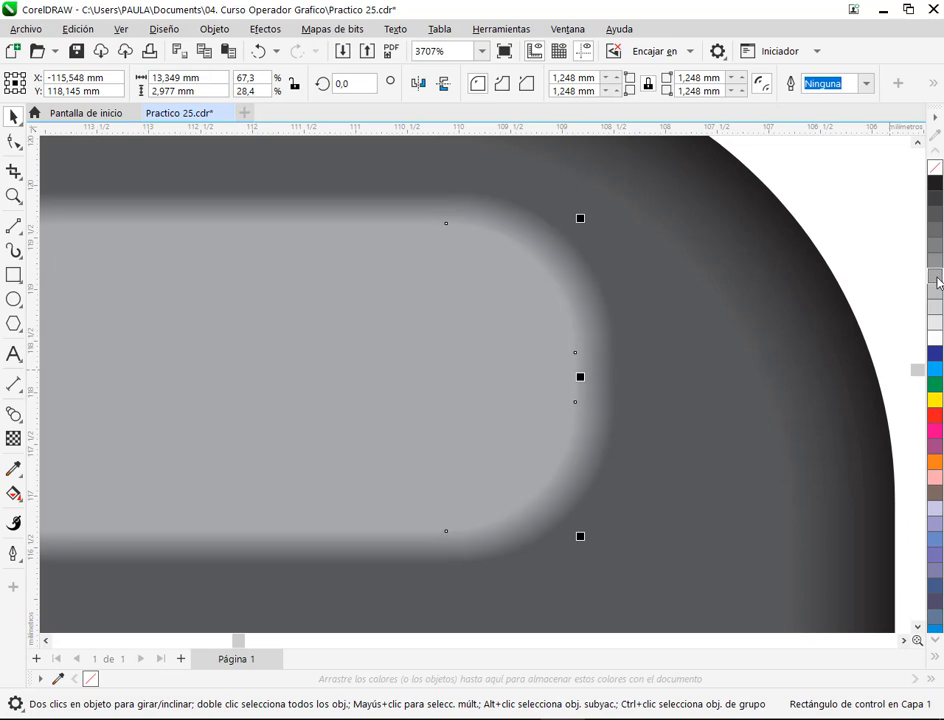
key(Escape)
scroll(829, 380, down, 2)
scroll(834, 380, down, 5)
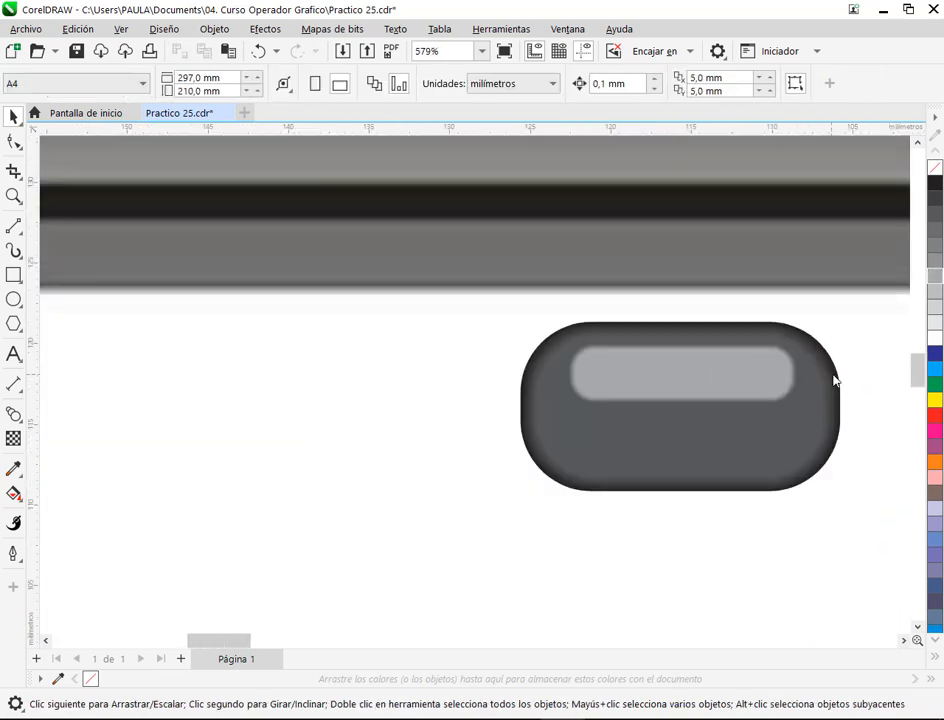
Step: Try moving the blend's inner rectangle out past the button's left side, and undo the move
drag(737, 480, 617, 497)
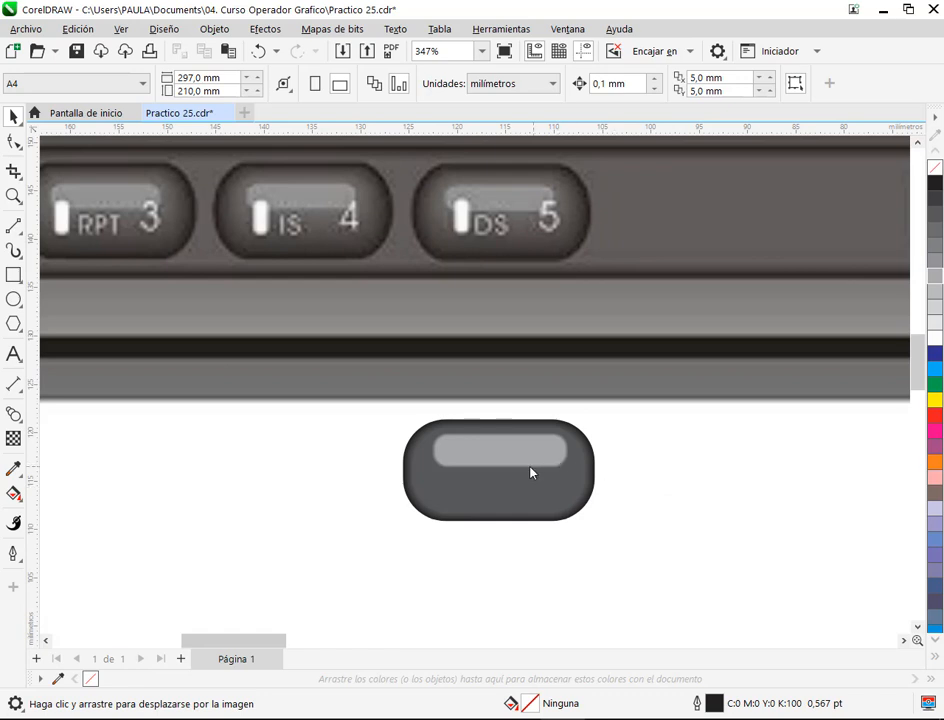
scroll(528, 466, up, 2)
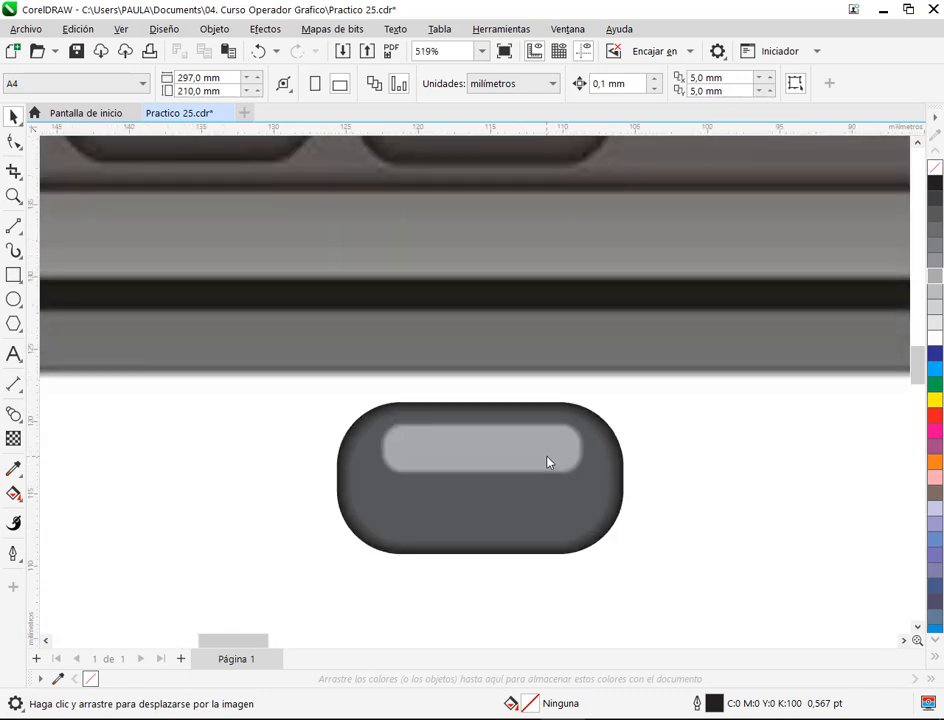
click(545, 462)
drag(543, 463, 281, 435)
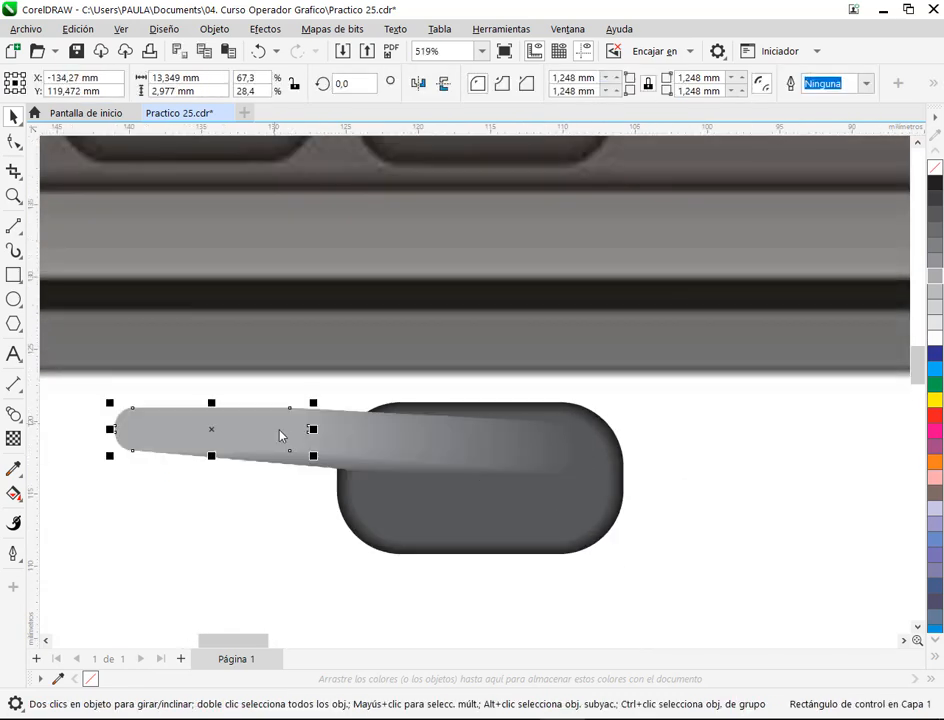
click(258, 51)
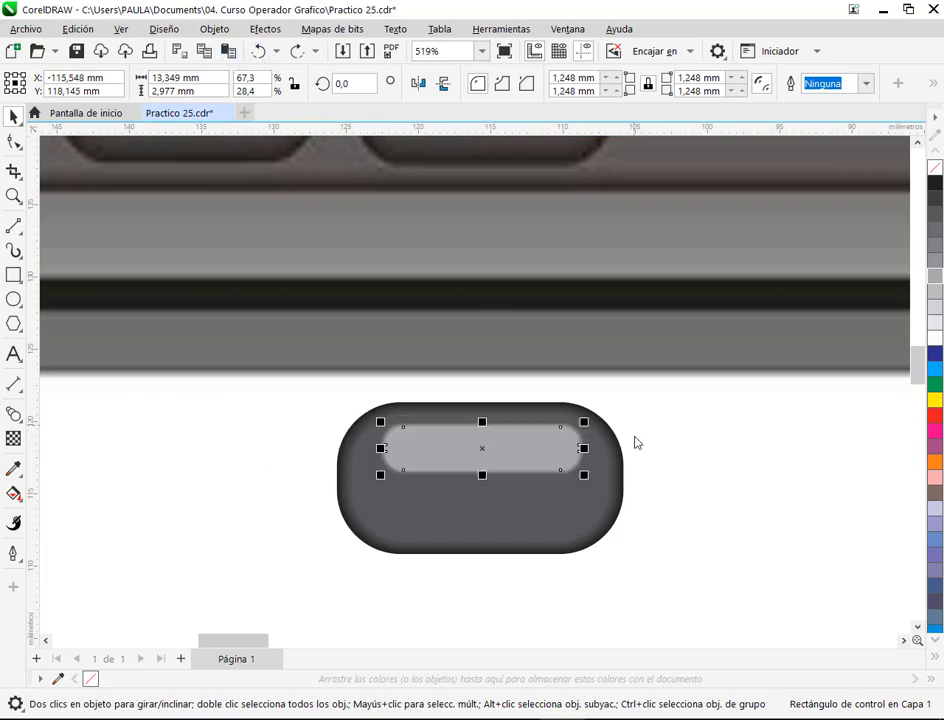
click(691, 447)
Step: Place a copy of the whole button about 30 mm to the left of the original
drag(286, 391, 682, 592)
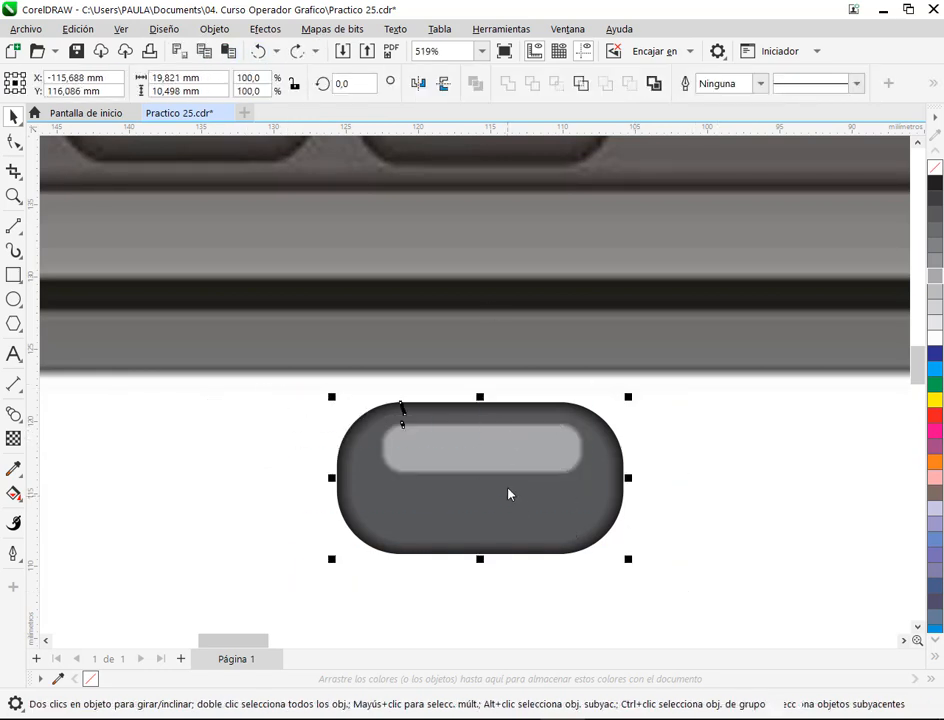
drag(498, 480, 852, 462)
drag(824, 457, 332, 445)
right_click(392, 446)
Step: Shift the inner highlight rectangle of the copied button leftward, clear the highlight's blend and delete that inner rectangle
click(581, 529)
click(448, 438)
click(934, 84)
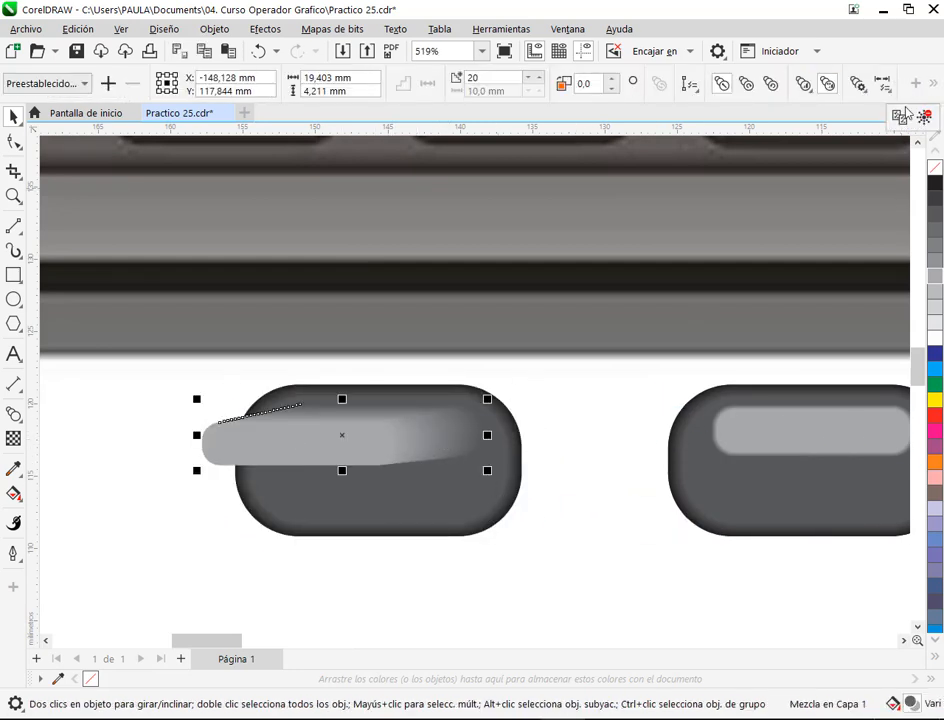
click(925, 118)
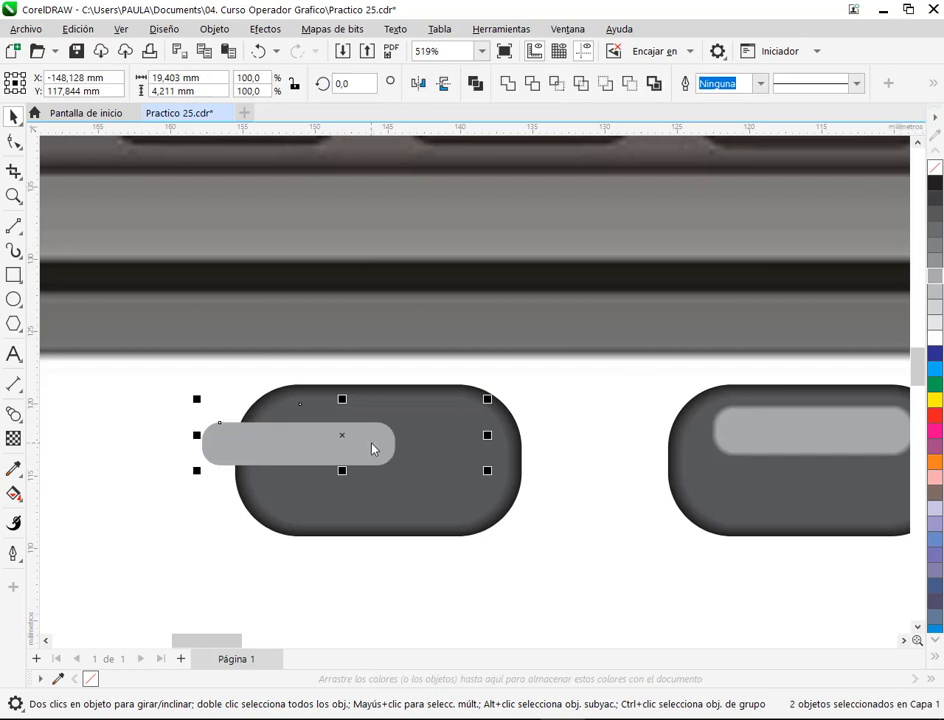
click(607, 442)
click(314, 438)
key(Delete)
Step: Fill the copied button's remaining highlight rectangle with 60% black
click(398, 410)
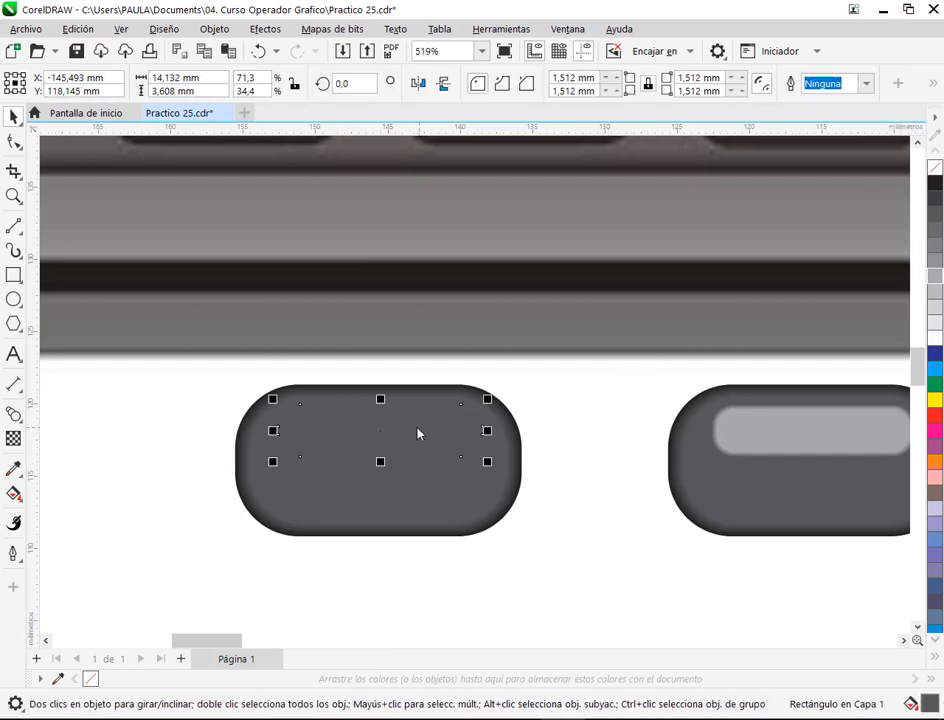
click(936, 268)
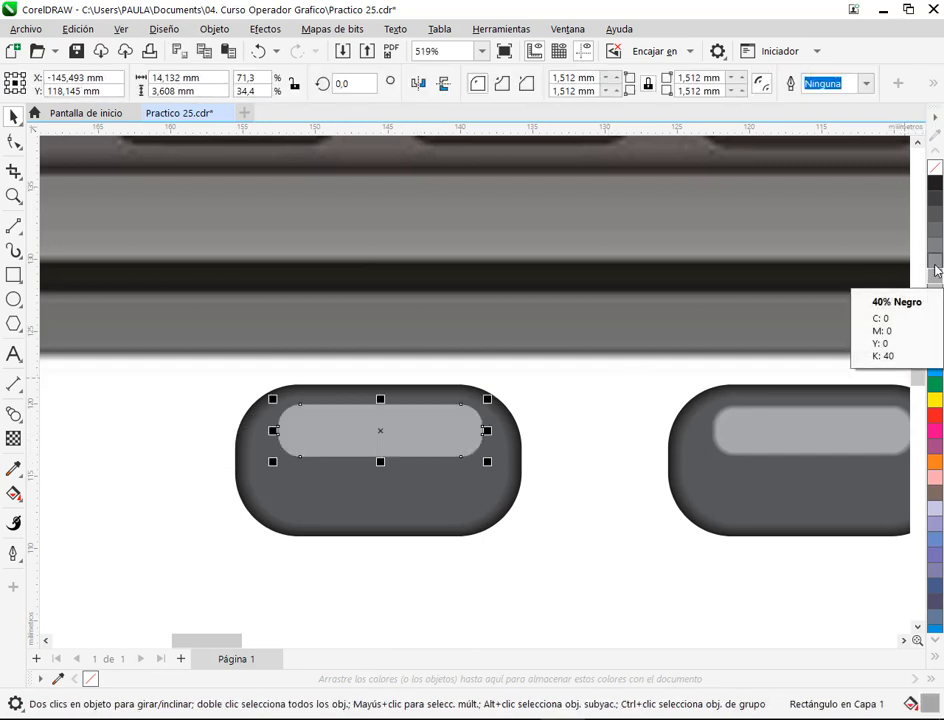
click(600, 428)
scroll(602, 434, down, 3)
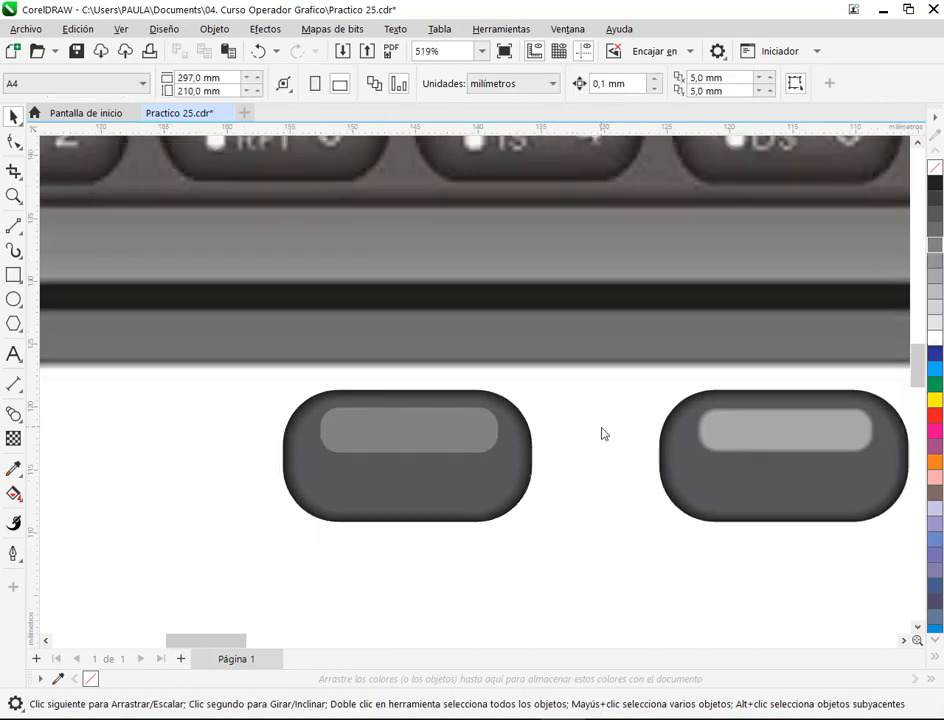
Step: Fill the inner highlight rectangle of the original button's blend with 60% black
drag(606, 438, 413, 444)
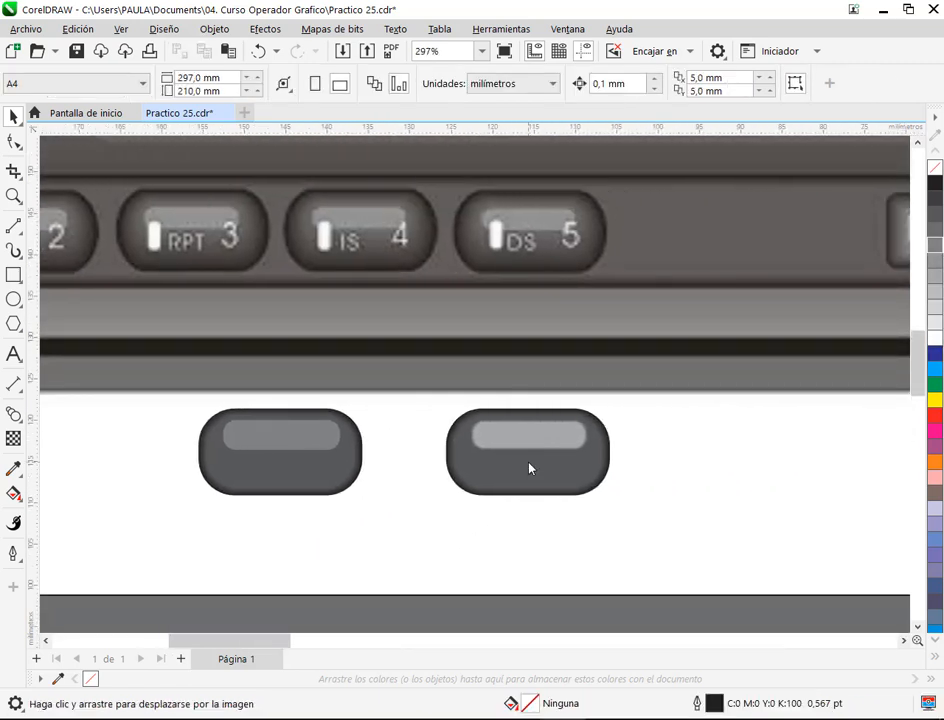
key(space)
click(545, 438)
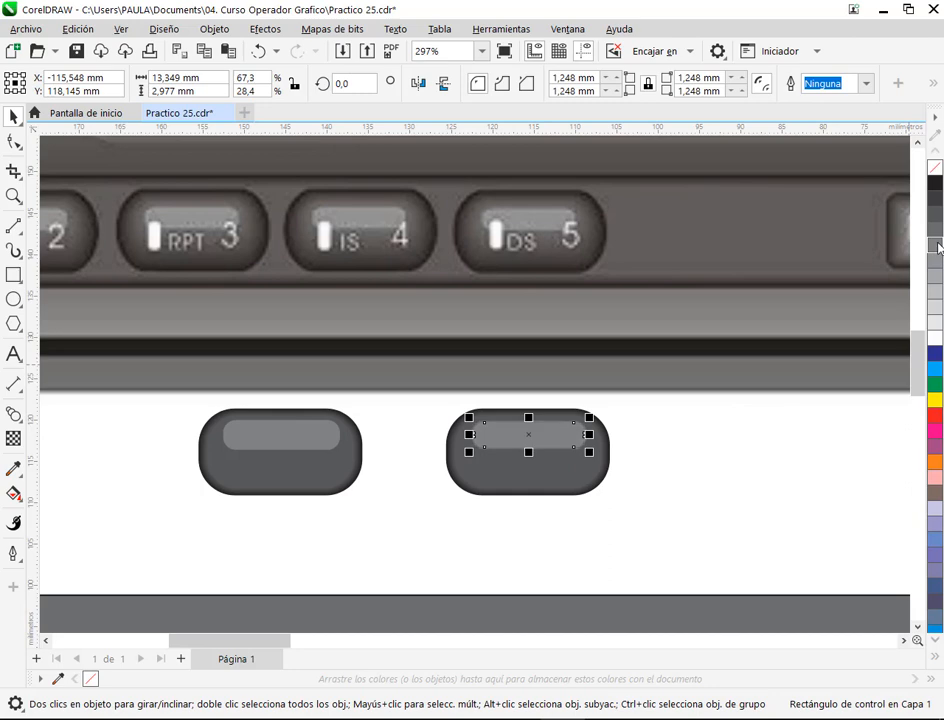
Step: Compare the highlight edges of the copied button's plain rectangle with the original button's blended highlight
click(697, 491)
scroll(406, 515, up, 2)
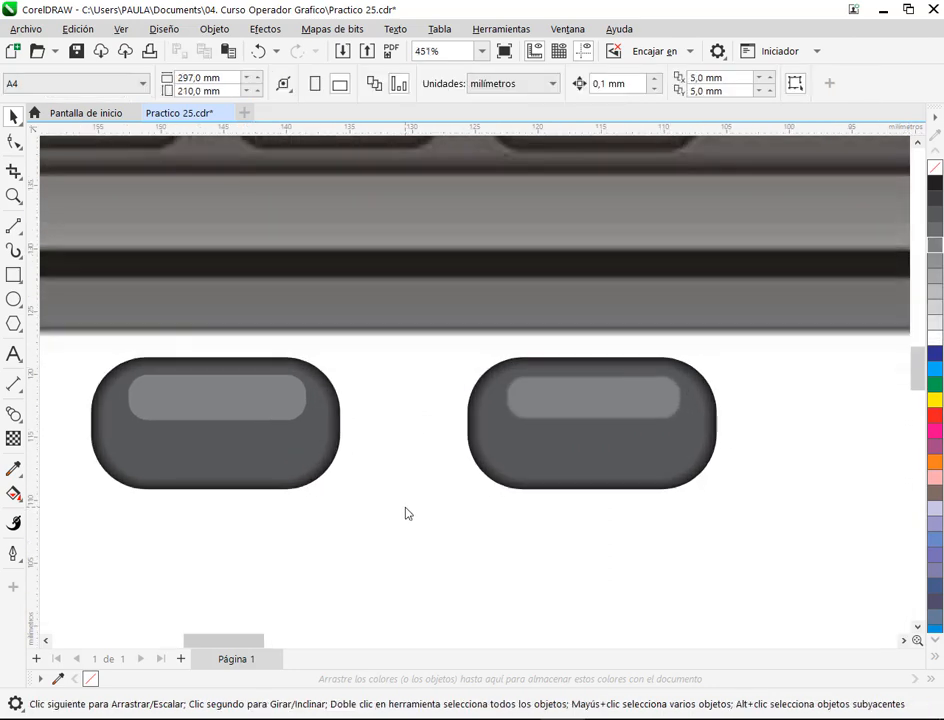
click(150, 394)
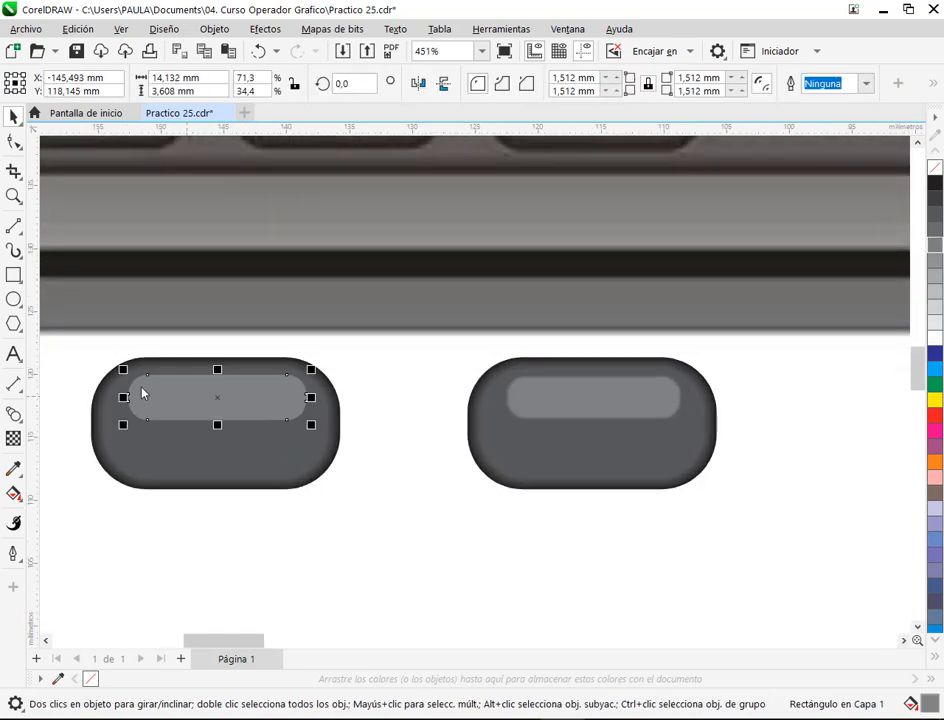
click(444, 524)
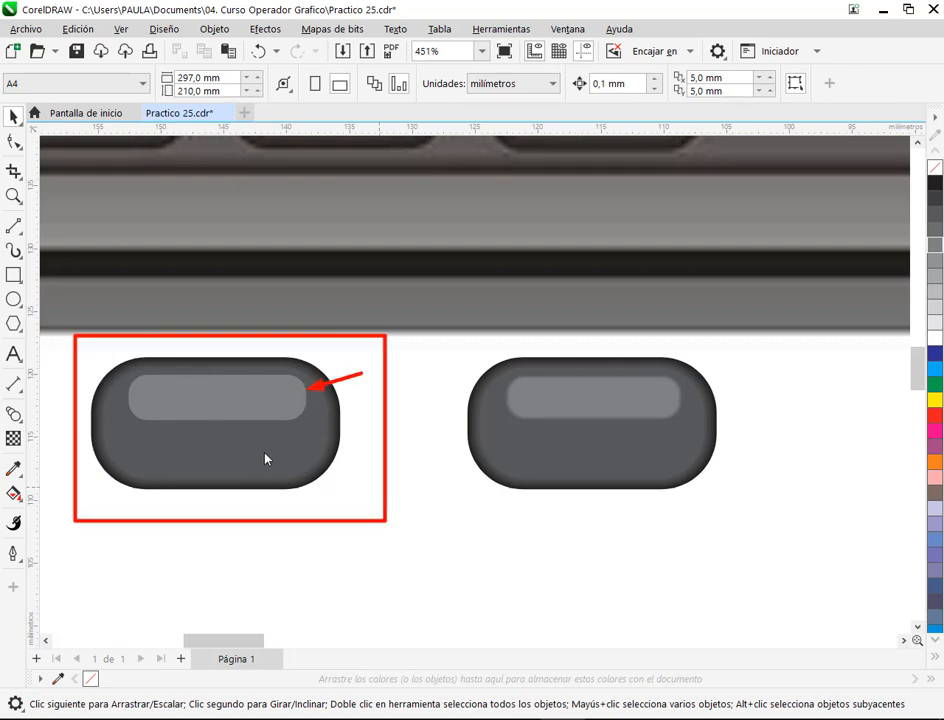
scroll(114, 450, up, 2)
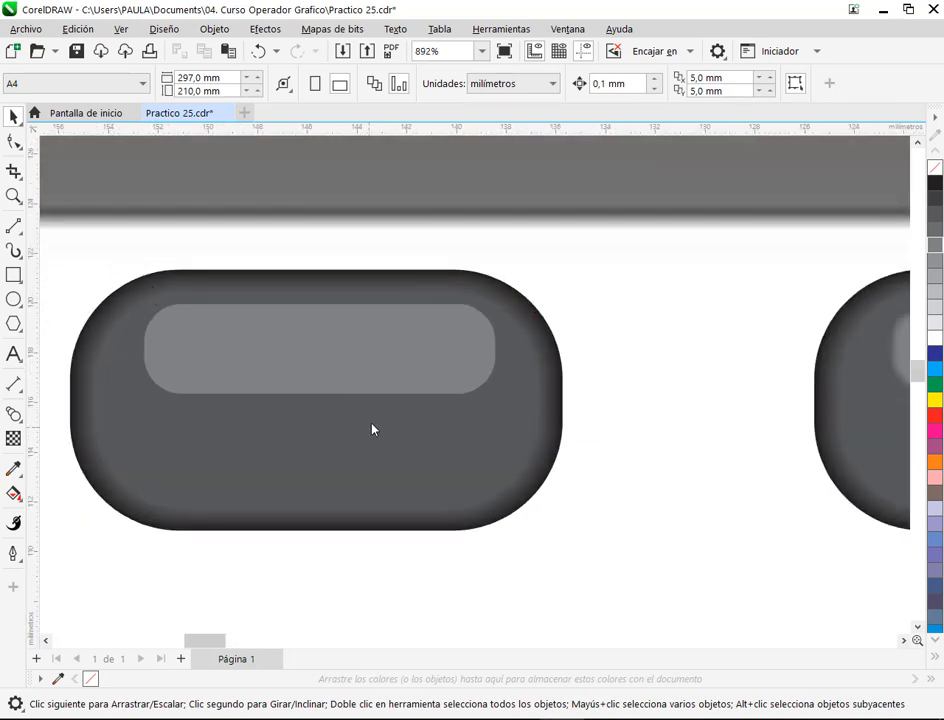
scroll(372, 430, down, 2)
drag(585, 424, 513, 429)
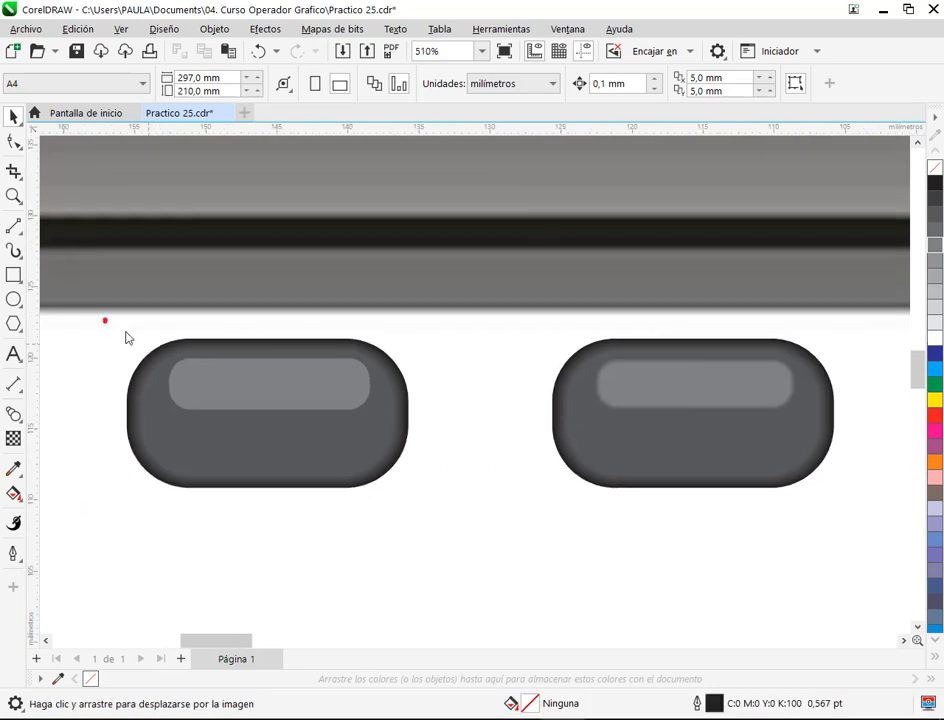
drag(104, 320, 444, 516)
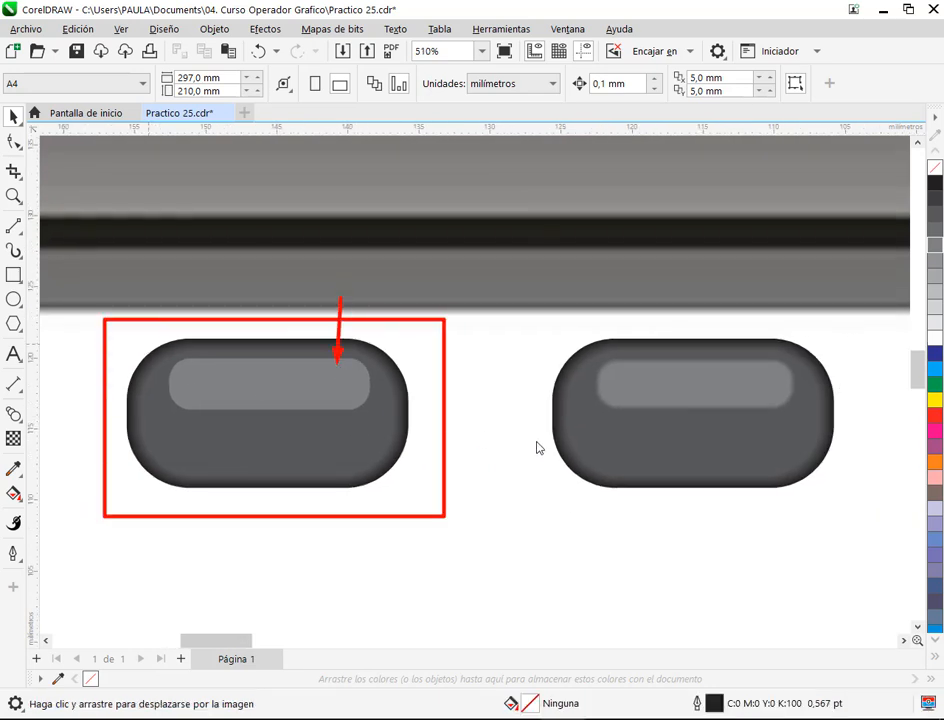
key(Escape)
mouse_move(527, 320)
mouse_down()
mouse_move(889, 512)
mouse_move(871, 510)
mouse_up()
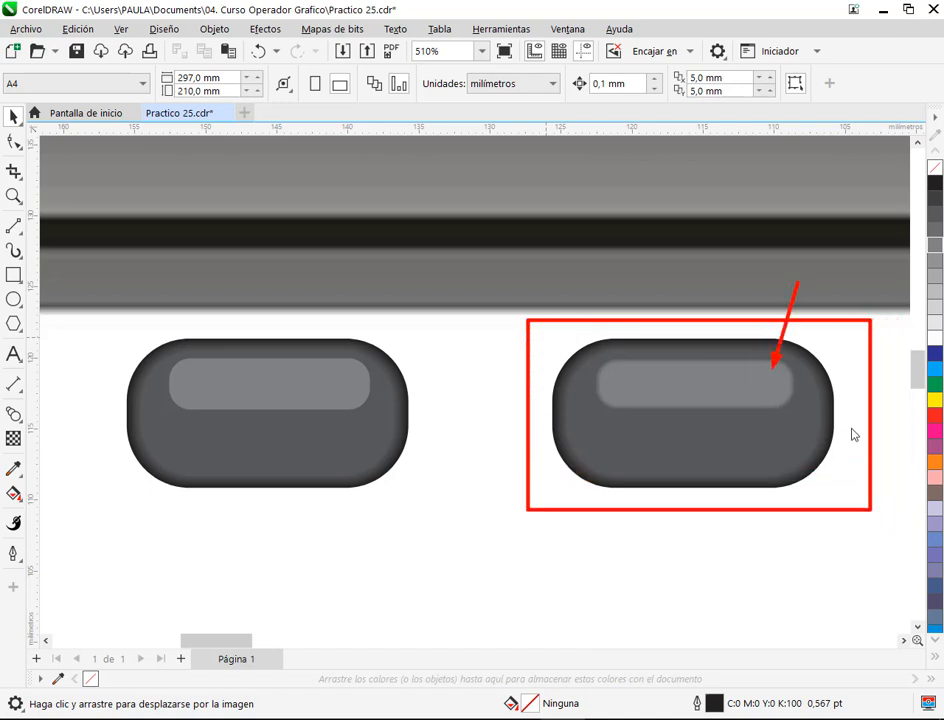
key(Escape)
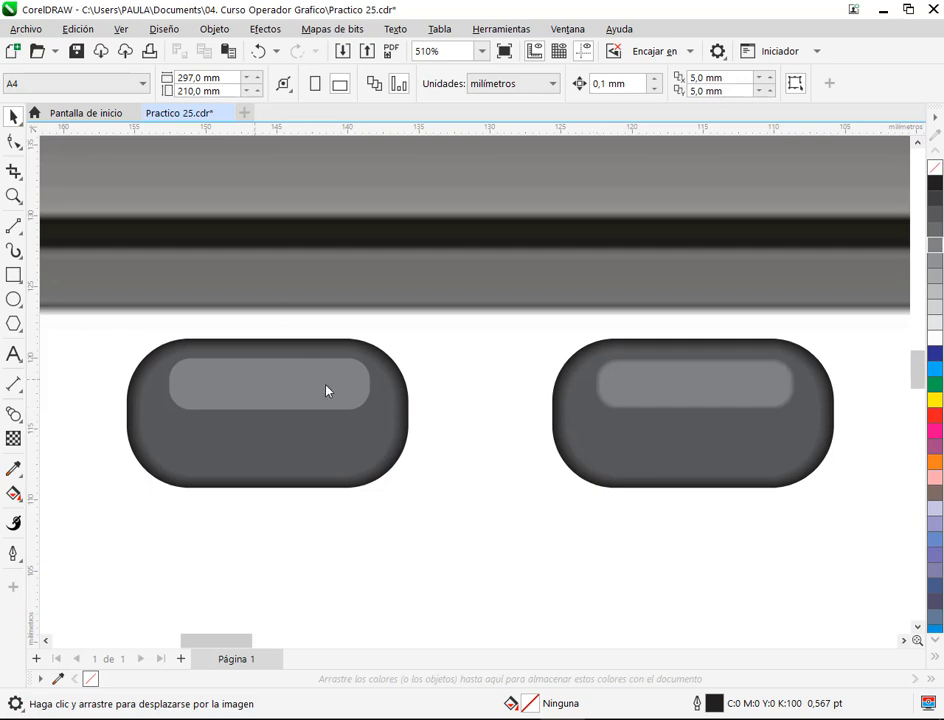
Step: Delete the original button with the blended highlight, keeping the copy with the plain highlight
scroll(523, 440, down, 4)
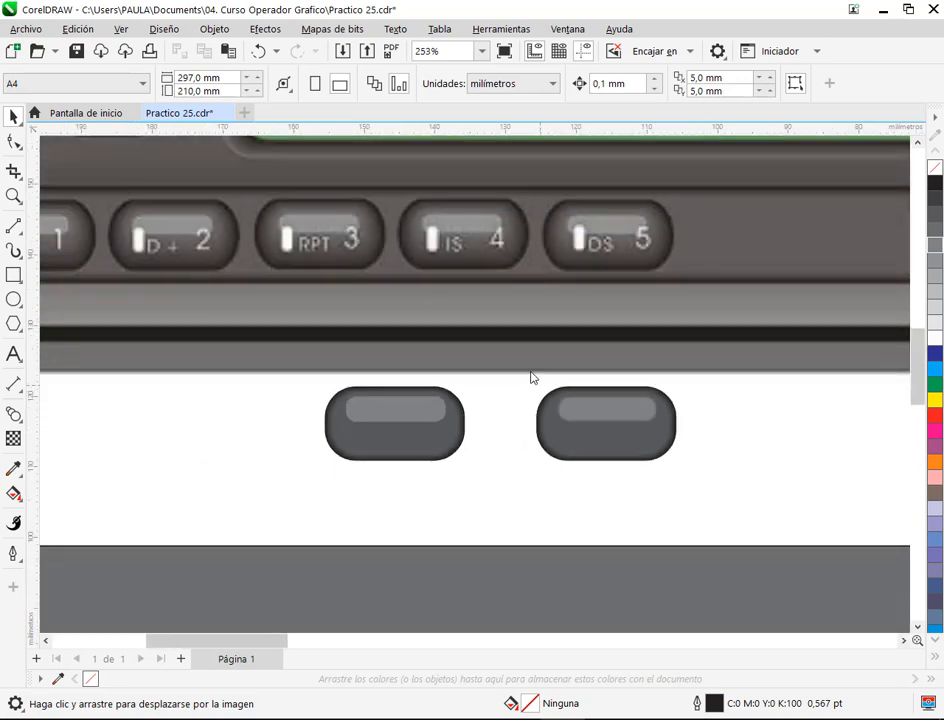
drag(522, 378, 721, 497)
key(Delete)
scroll(472, 483, down, 4)
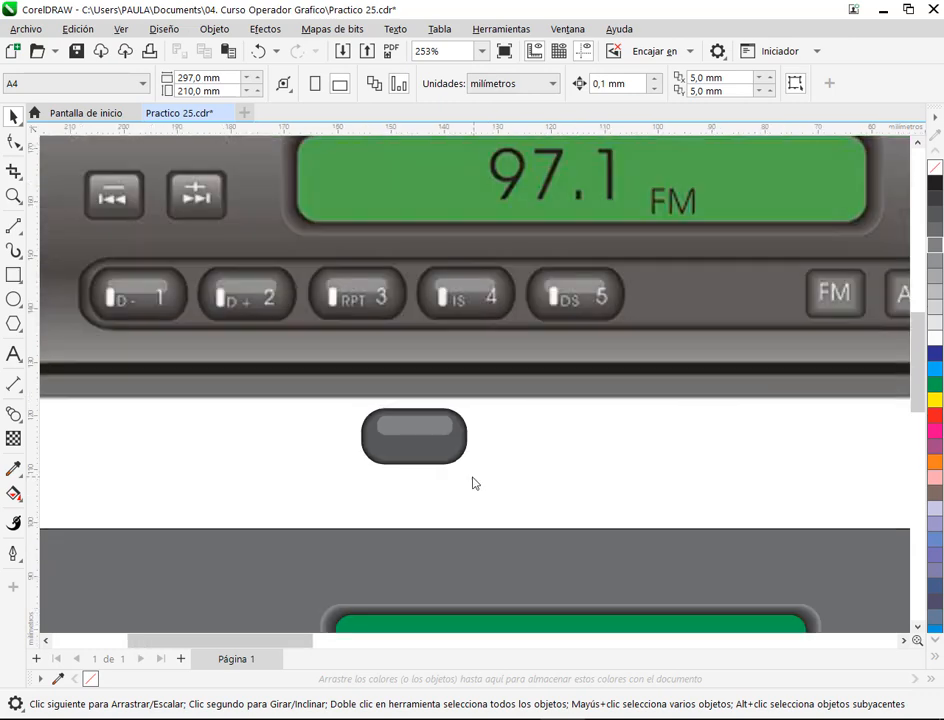
Step: Move the remaining rounded button onto the lower-left area of the grey stereo body
drag(331, 426, 460, 357)
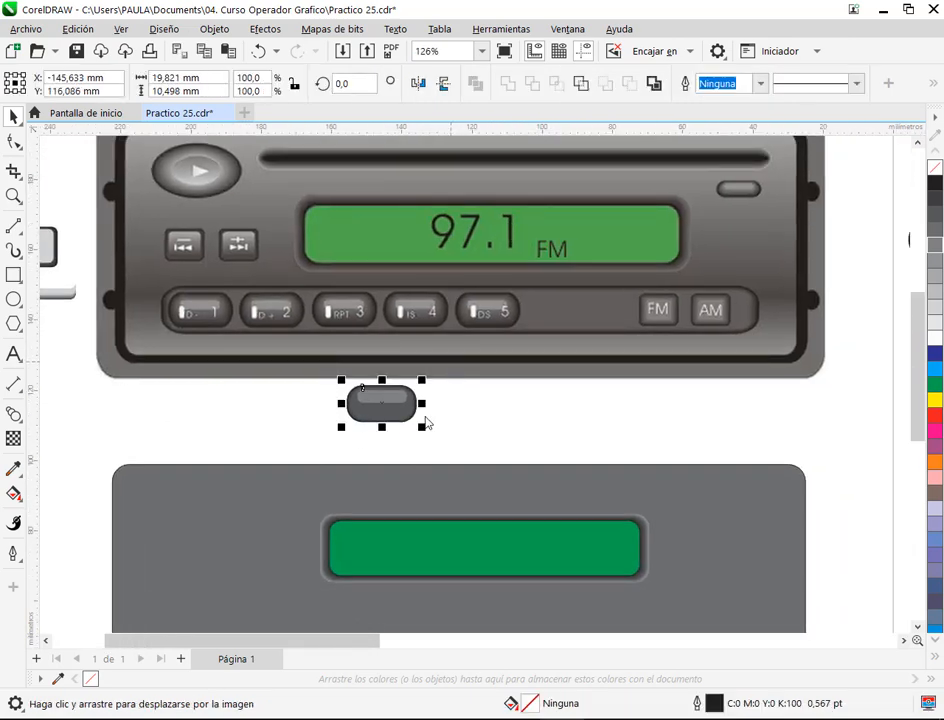
drag(450, 443, 336, 368)
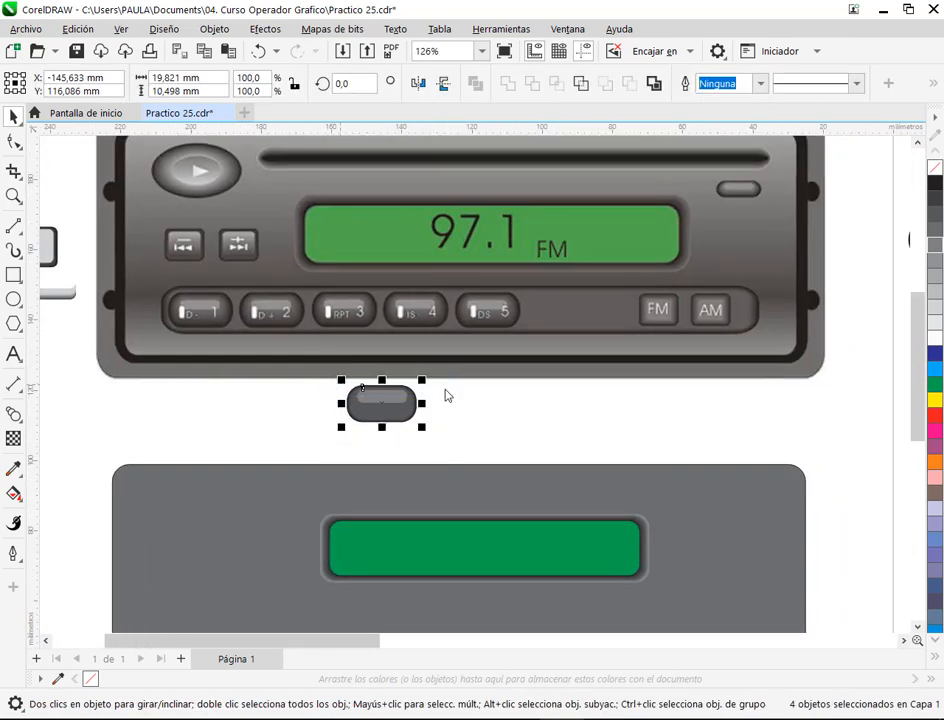
click(305, 410)
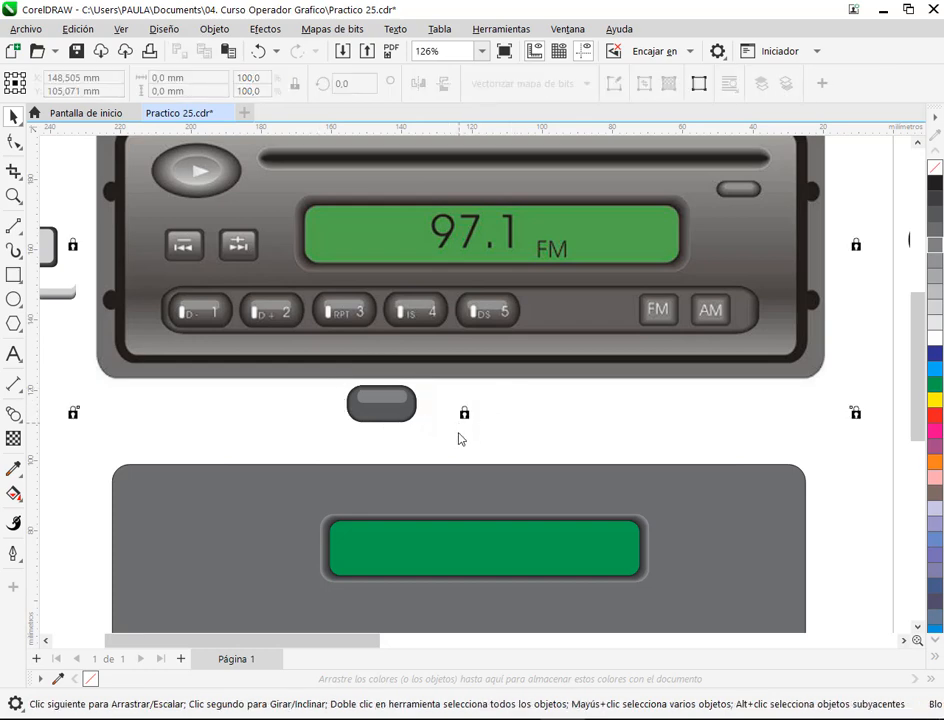
click(278, 447)
scroll(388, 413, down, 1)
drag(388, 413, 268, 553)
drag(299, 540, 281, 528)
click(346, 562)
Step: Draw a rectangle about 10.3 by 9.3 mm below the reference stereo near the FM button and round its corners to 1.5 mm
click(310, 305)
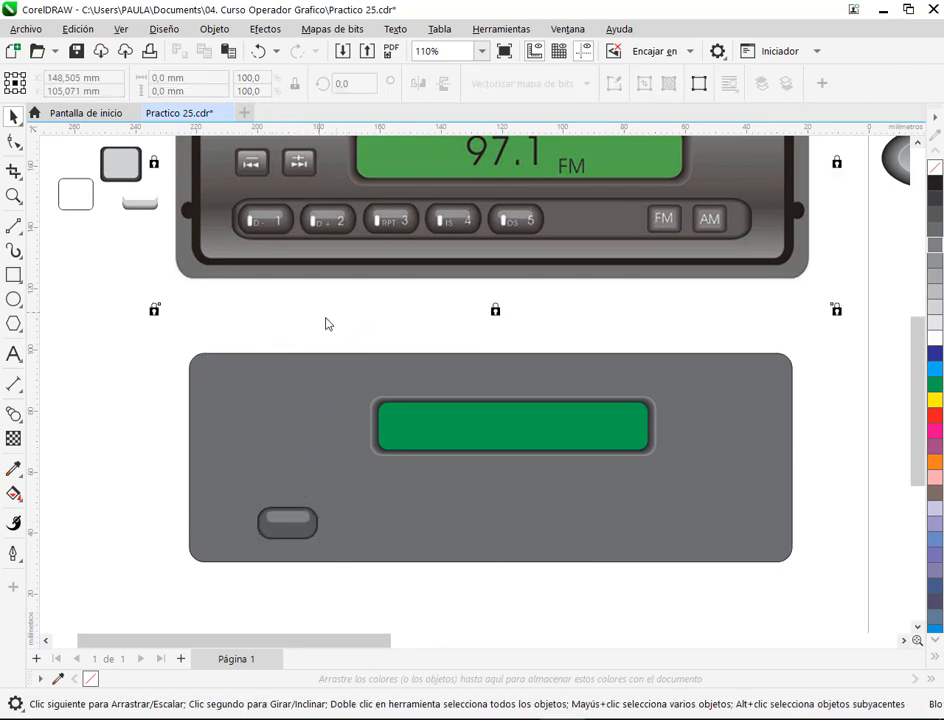
click(870, 361)
scroll(697, 238, up, 3)
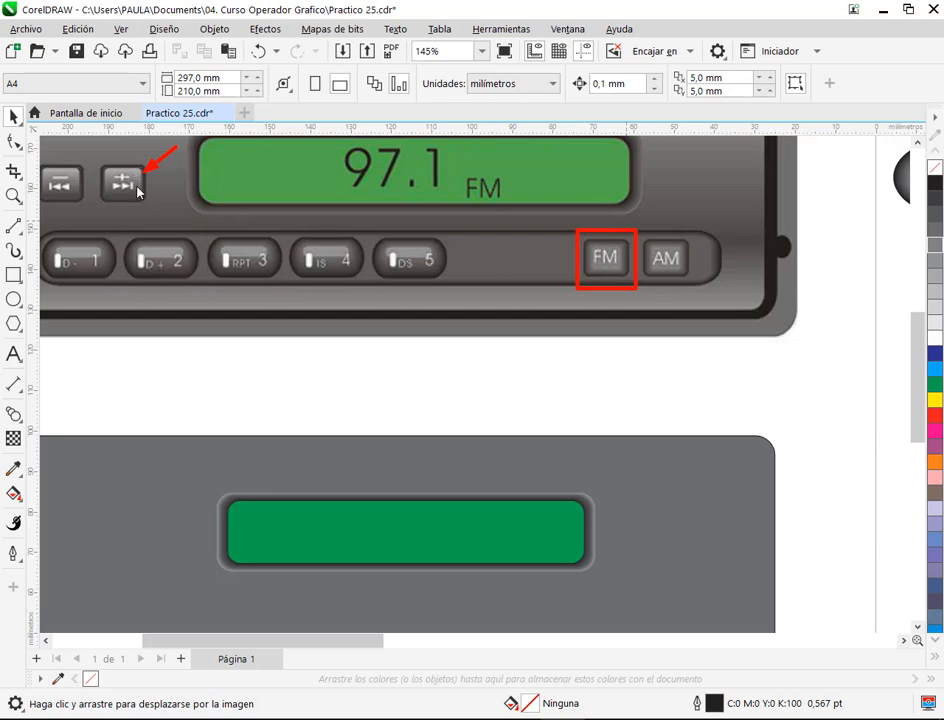
scroll(670, 261, up, 1)
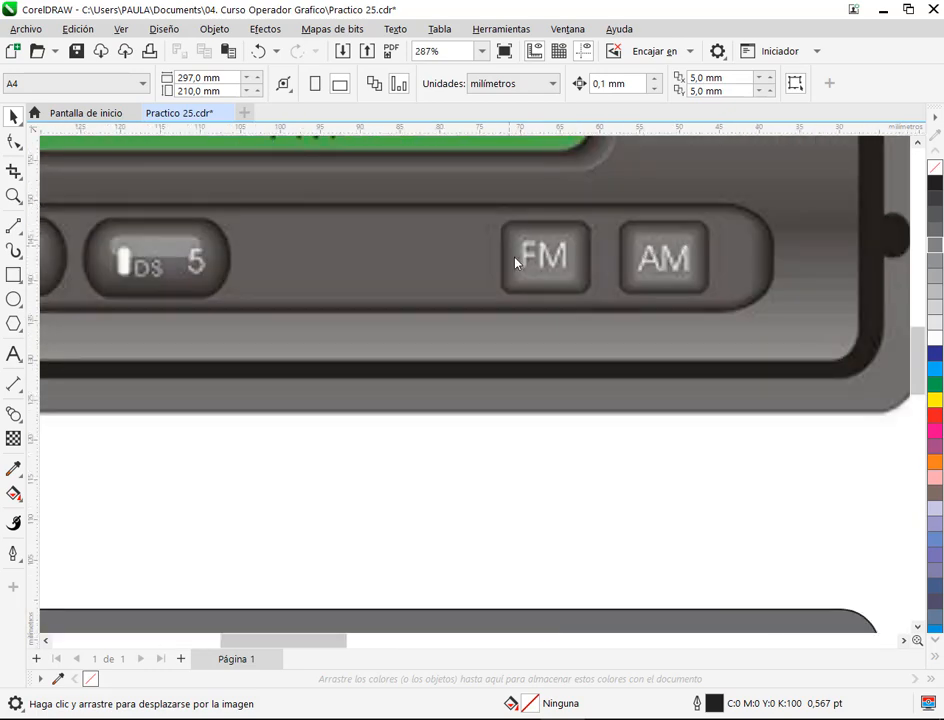
scroll(516, 262, up, 2)
click(370, 521)
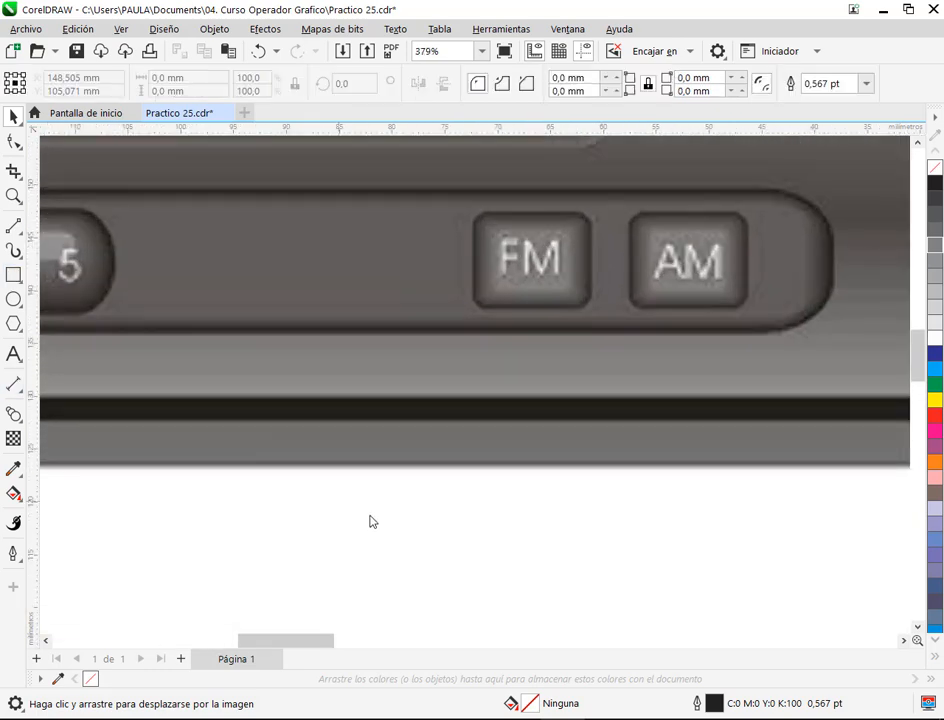
key(F6)
drag(284, 485, 394, 588)
key(space)
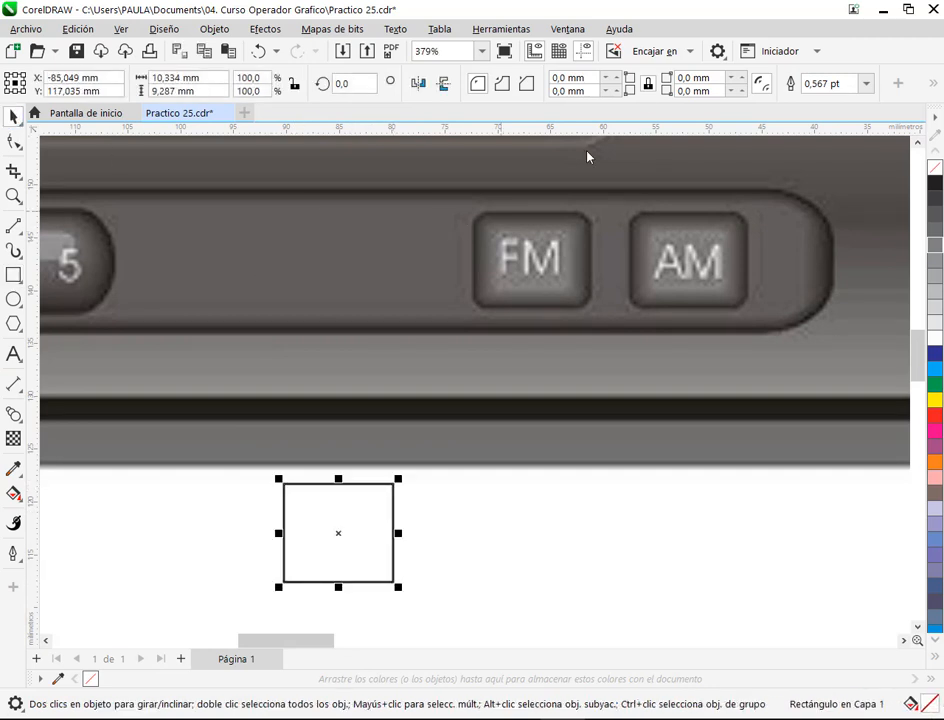
mouse_move(739, 79)
mouse_down()
mouse_move(741, 68)
mouse_move(741, 82)
mouse_up()
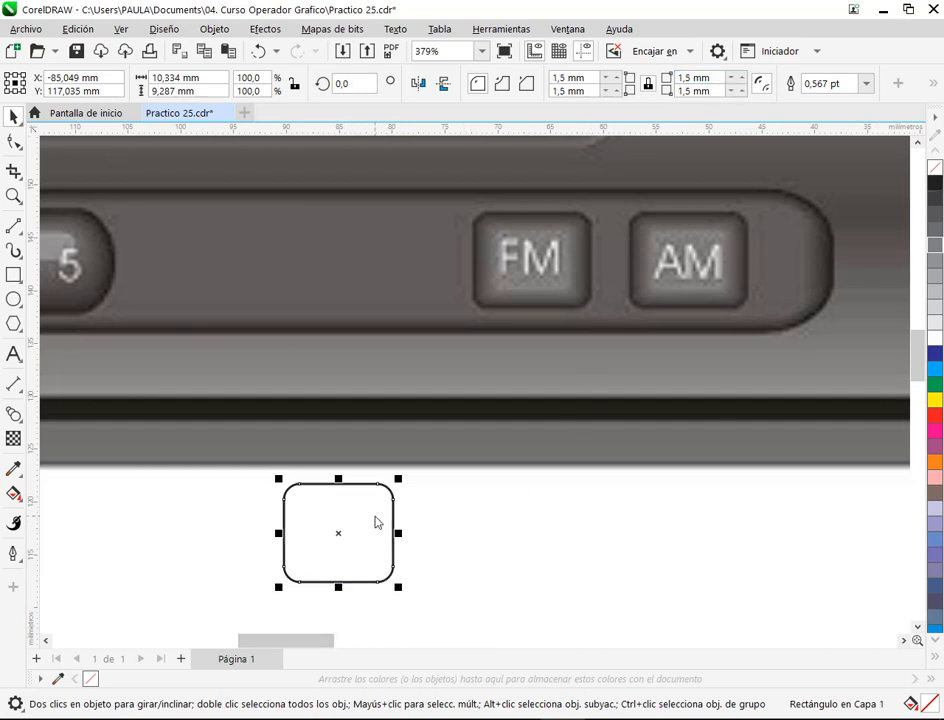
Step: Create two concentric smaller copies inside the rounded rectangle, about 8.9 by 8.0 mm and 7.9 by 7.1 mm
drag(400, 481, 396, 491)
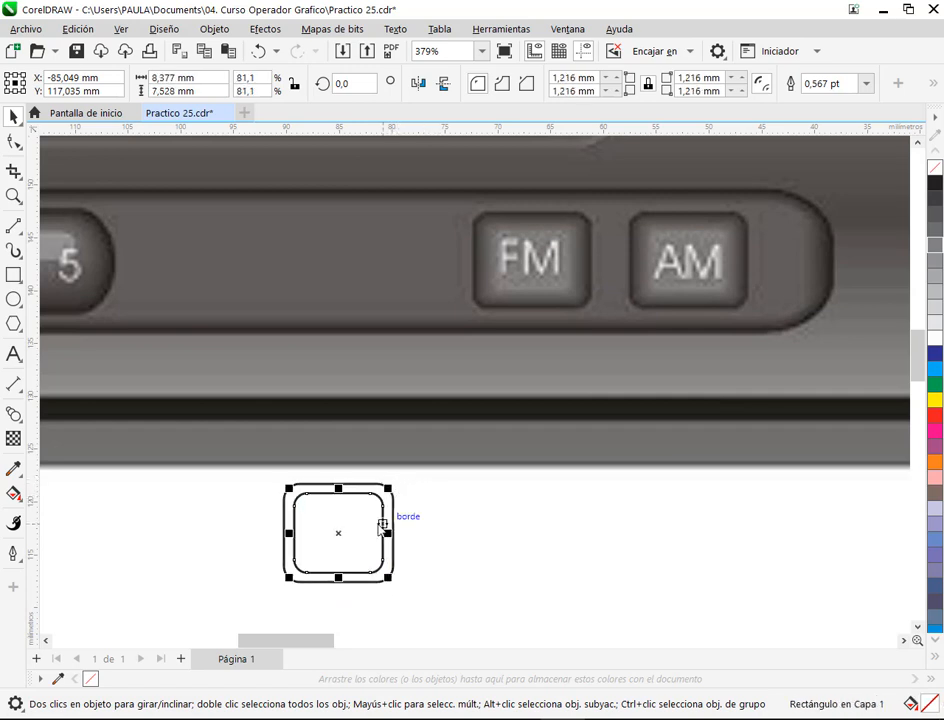
scroll(385, 517, up, 1)
scroll(397, 463, up, 1)
drag(387, 451, 398, 474)
scroll(533, 496, down, 2)
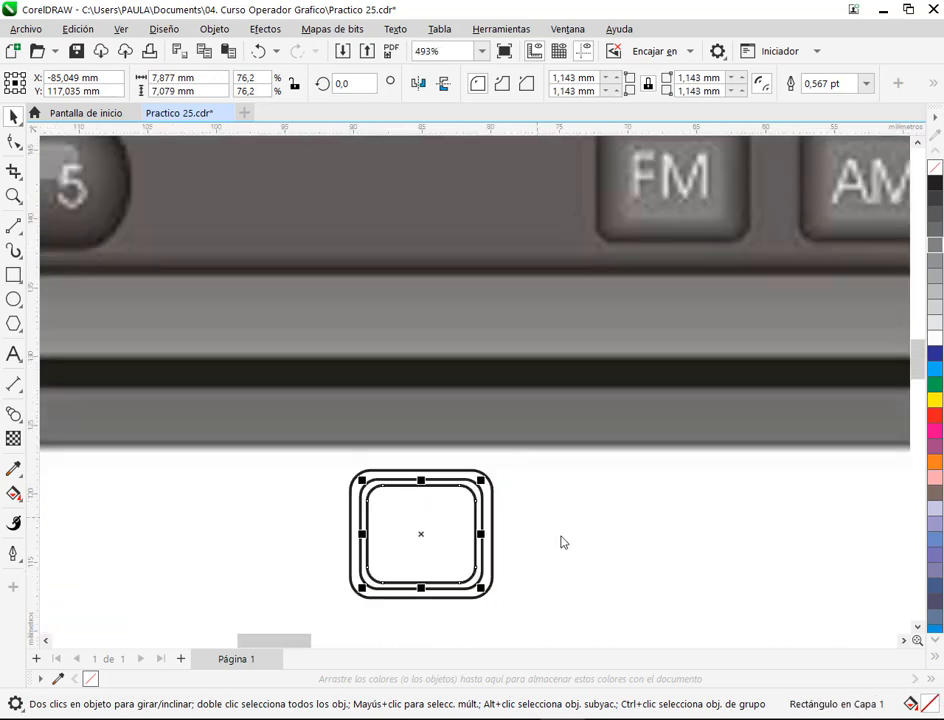
Step: Fill the innermost rectangle with 30% black, the middle one with 80% black and the outer one with 100% black
click(937, 293)
drag(622, 517, 566, 528)
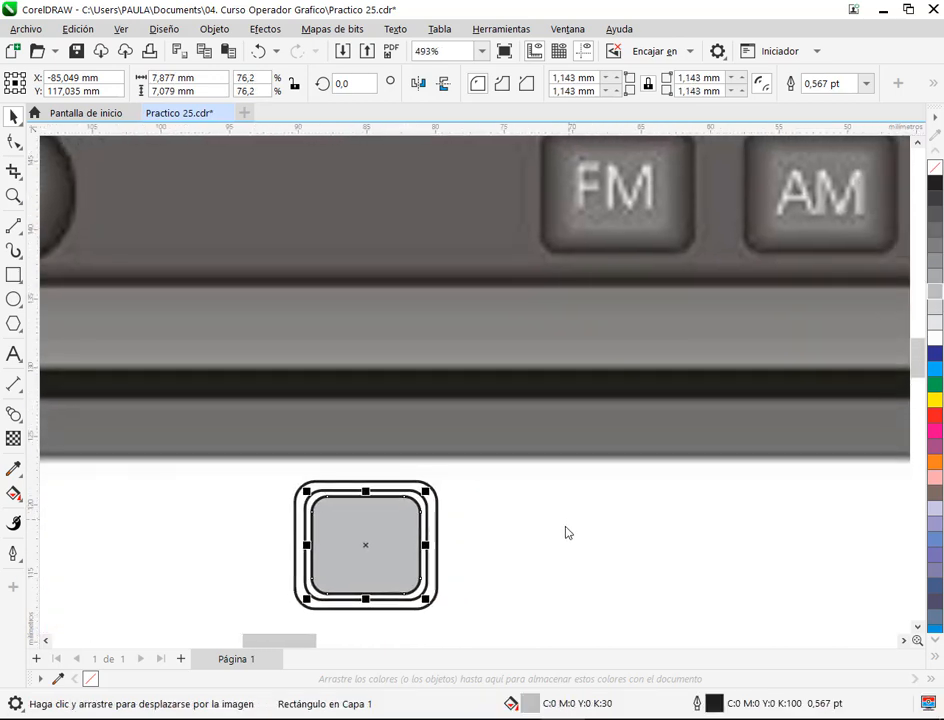
click(428, 505)
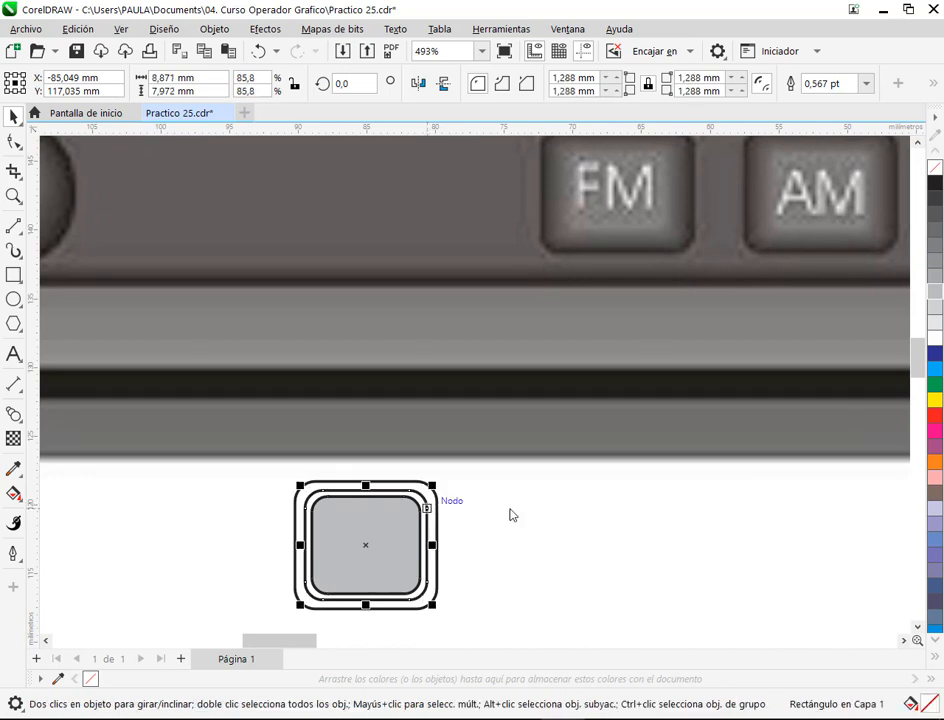
click(933, 216)
click(437, 507)
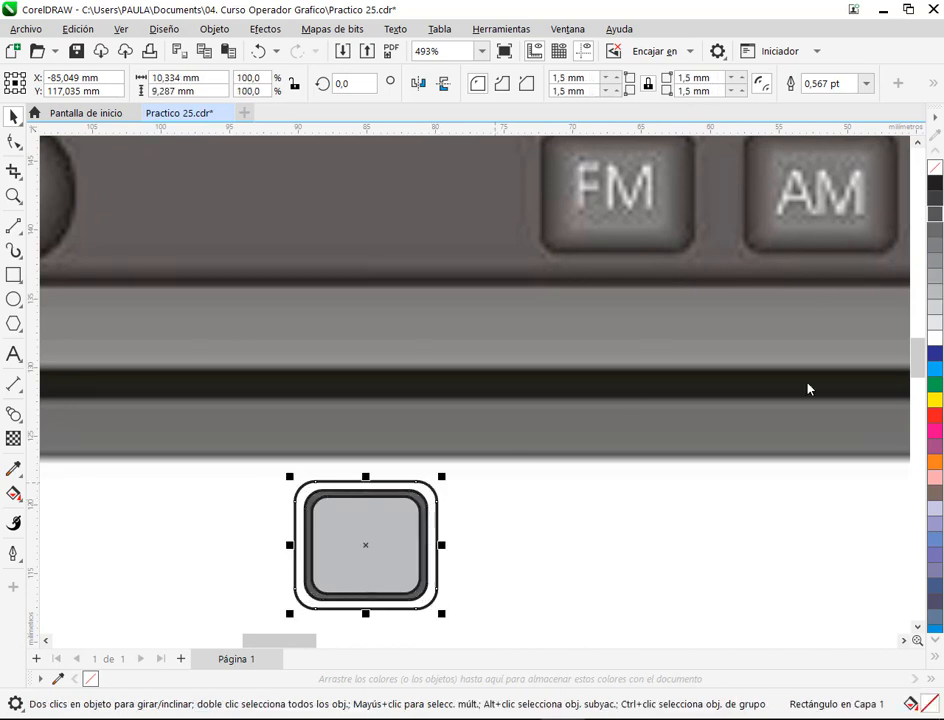
click(937, 190)
Step: Select all three nested rectangles of the square button
scroll(265, 540, down, 2)
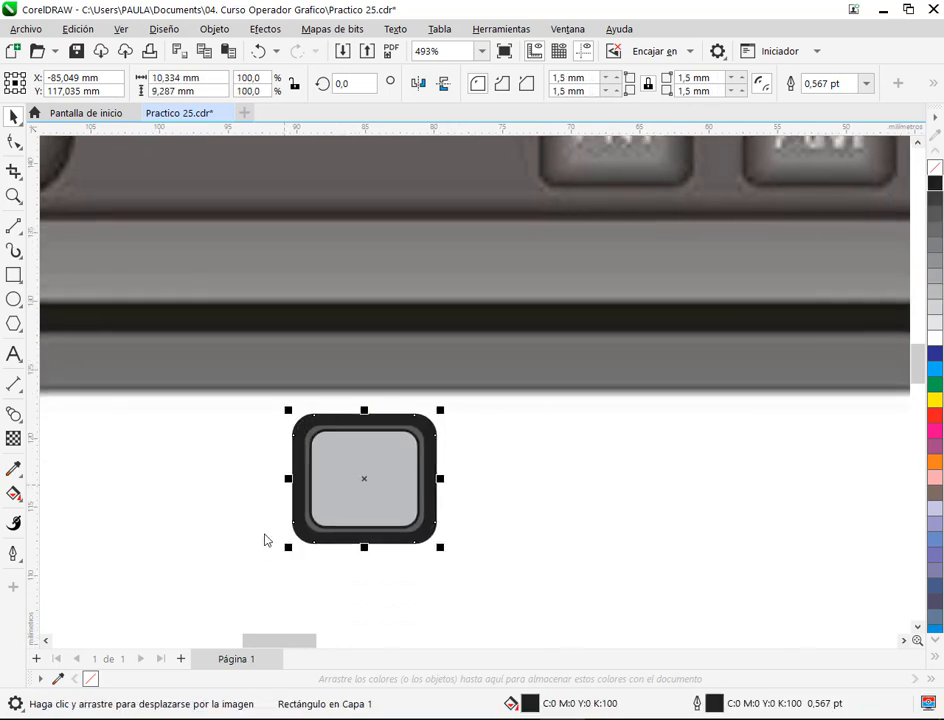
drag(249, 579, 455, 400)
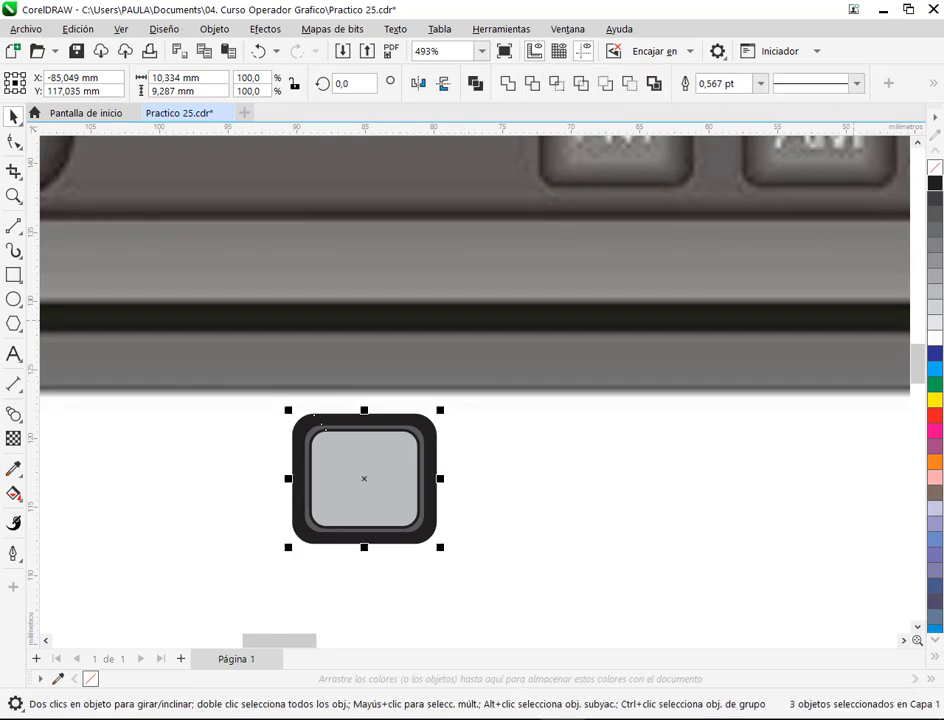
Step: Blend the three nested rounded rectangles of the square button into a smooth dark-to-light gray bevel
click(602, 495)
scroll(403, 448, up, 5)
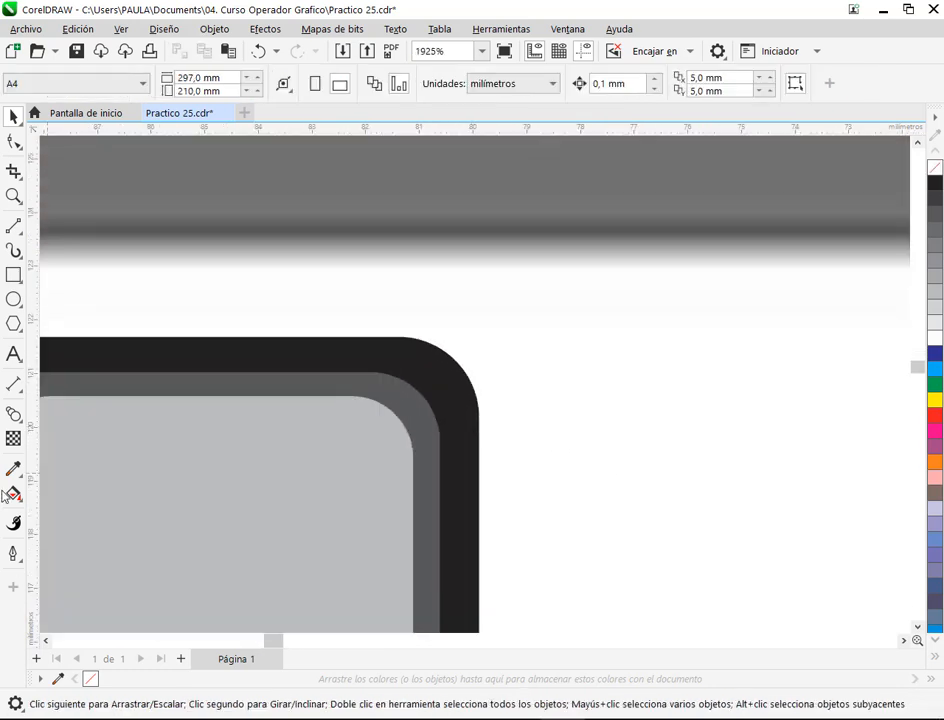
click(13, 413)
drag(201, 586, 380, 444)
click(13, 117)
click(592, 454)
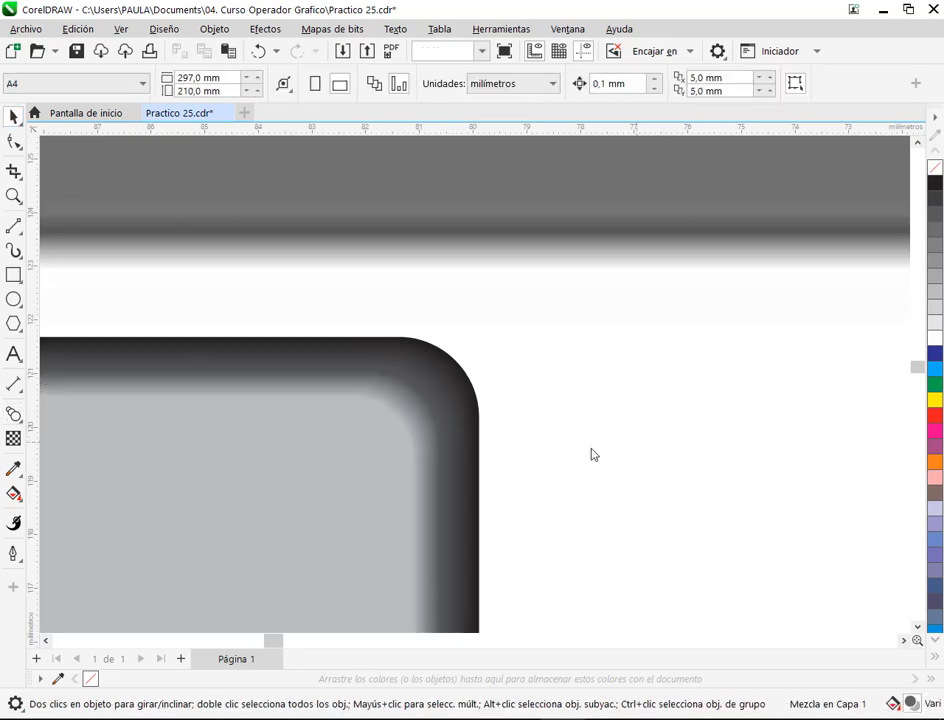
scroll(497, 429, down, 3)
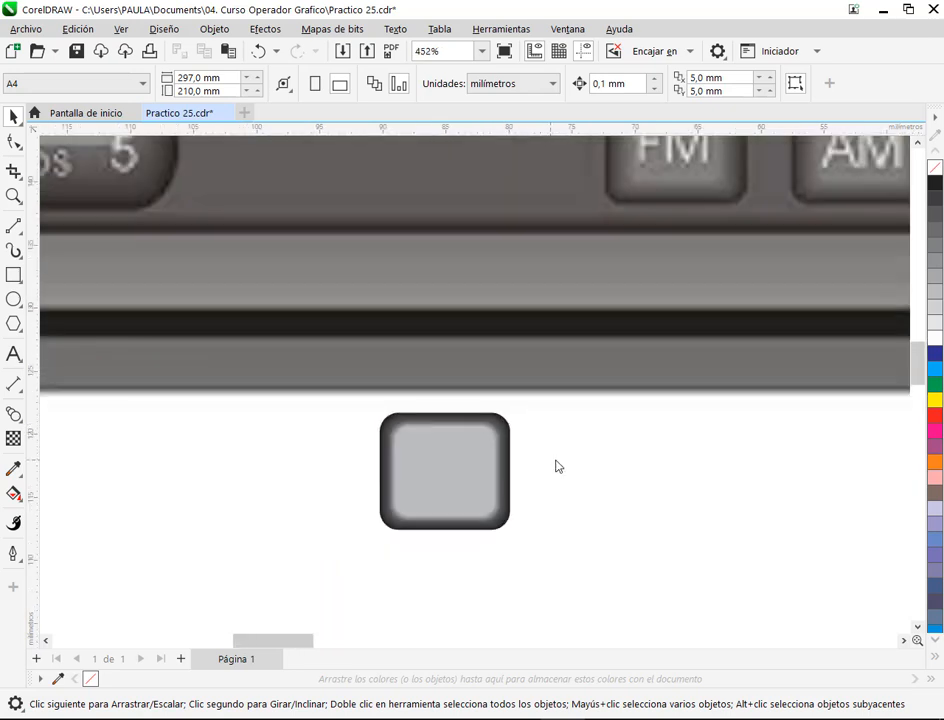
scroll(557, 466, down, 1)
Step: Fill the innermost rectangle of the blended square button with a medium-dark gray
click(518, 462)
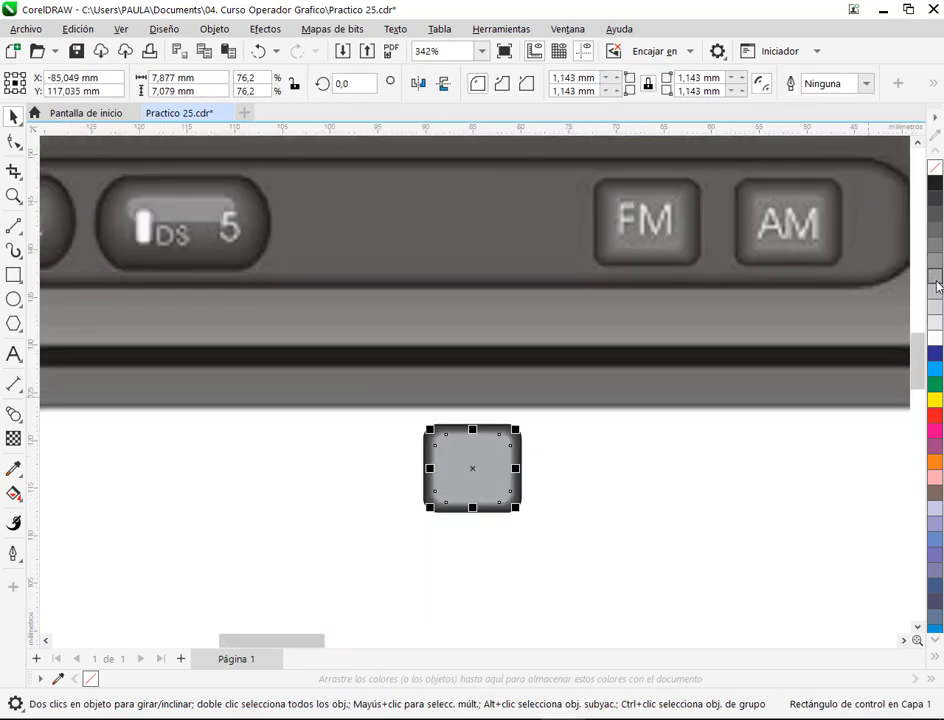
click(937, 236)
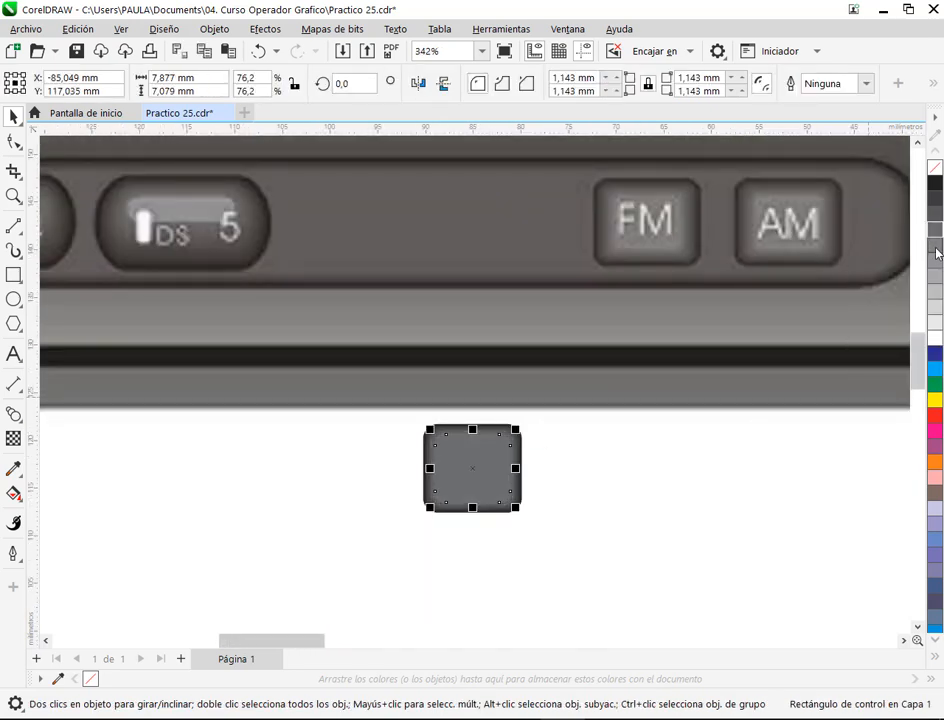
click(937, 248)
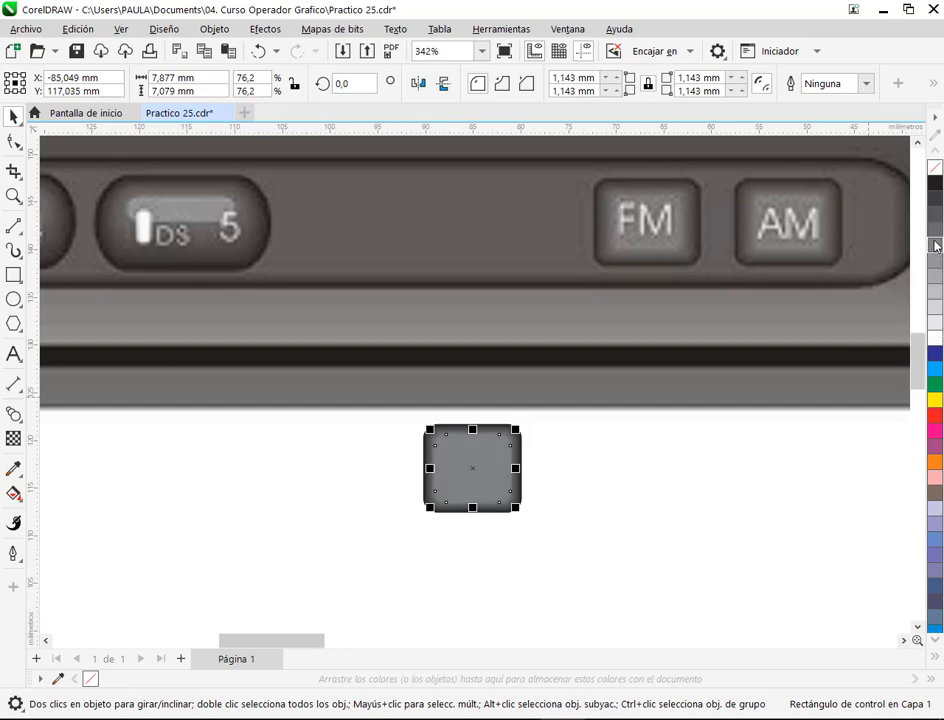
click(781, 497)
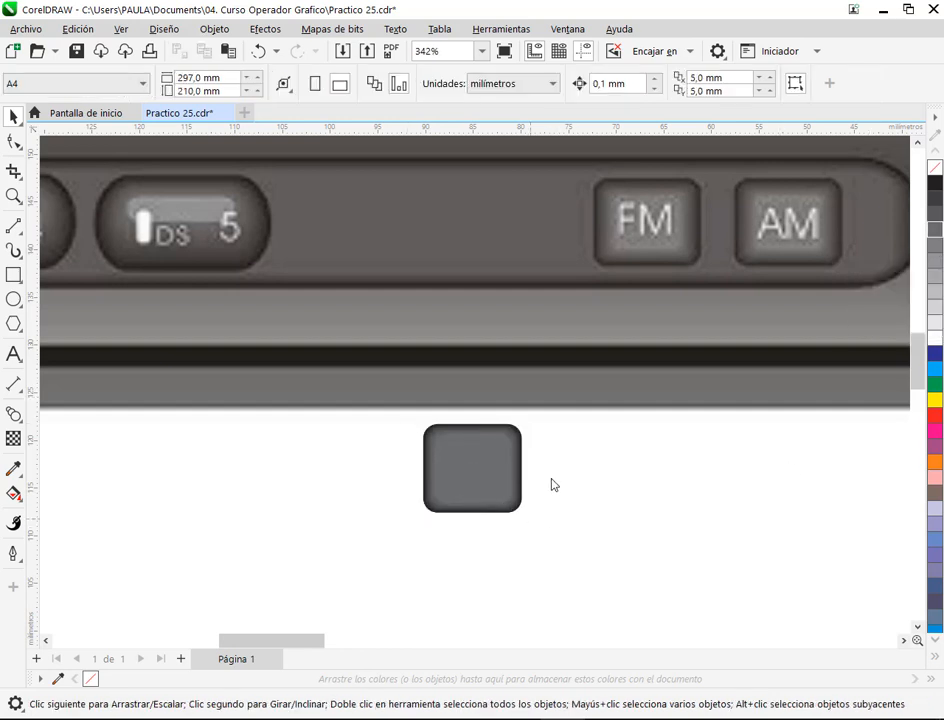
scroll(552, 485, up, 5)
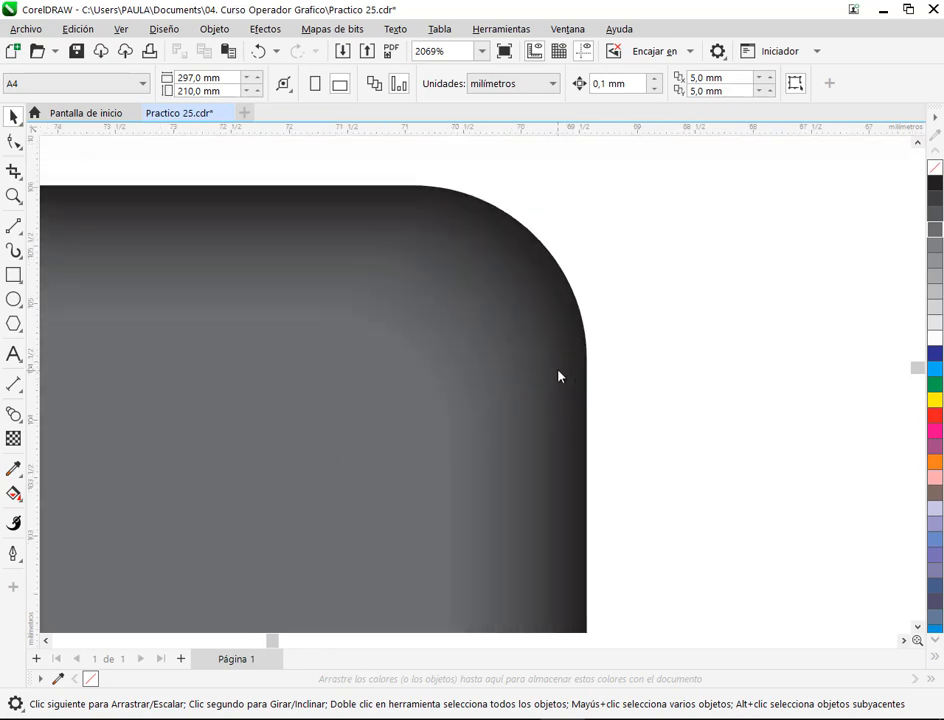
scroll(559, 376, down, 5)
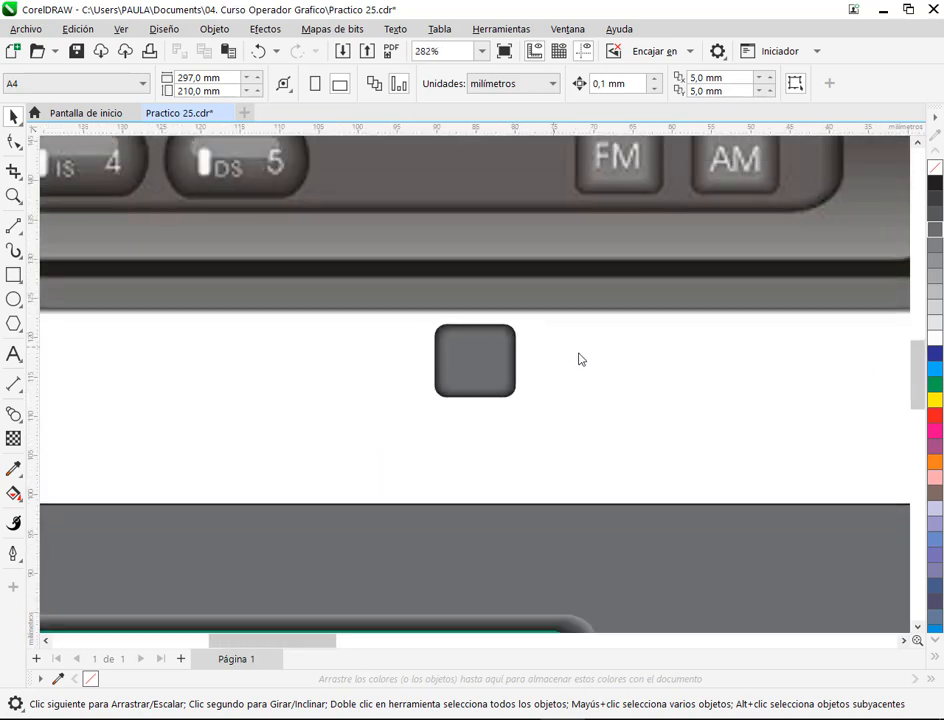
Step: Group the pieces of the square button and place a duplicate beside it, below the reference FM and AM buttons
drag(580, 360, 428, 503)
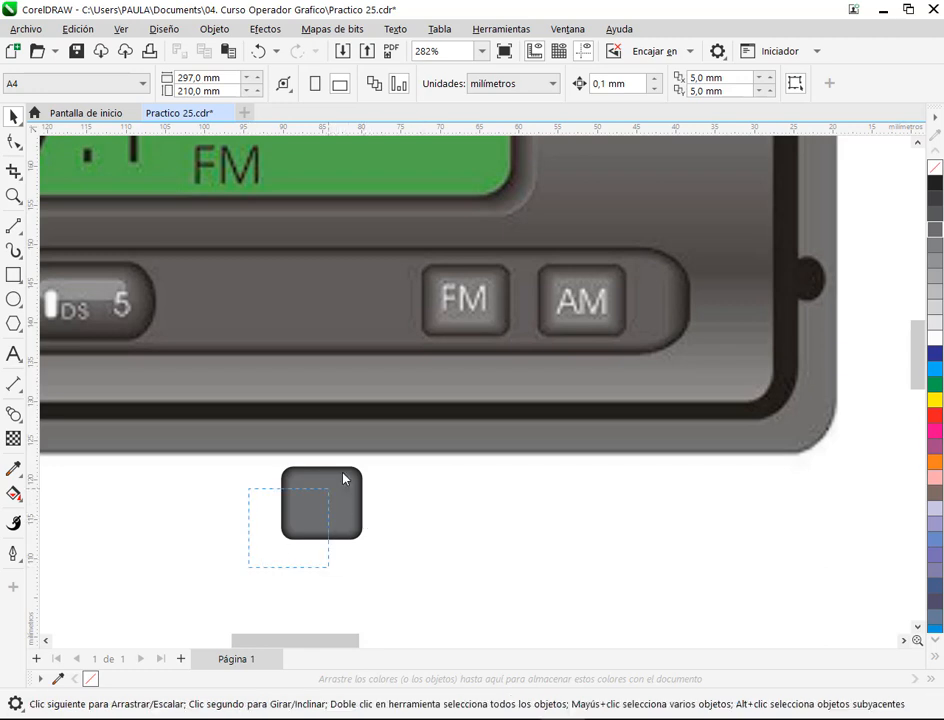
drag(395, 444, 383, 456)
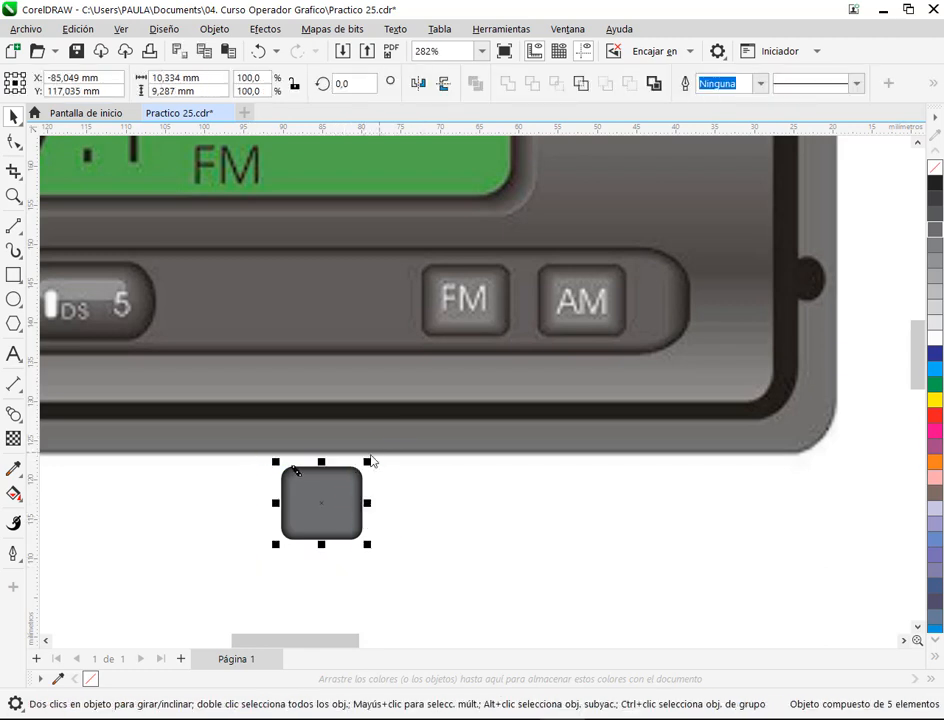
key(ctrl+g)
click(419, 533)
drag(351, 514, 549, 530)
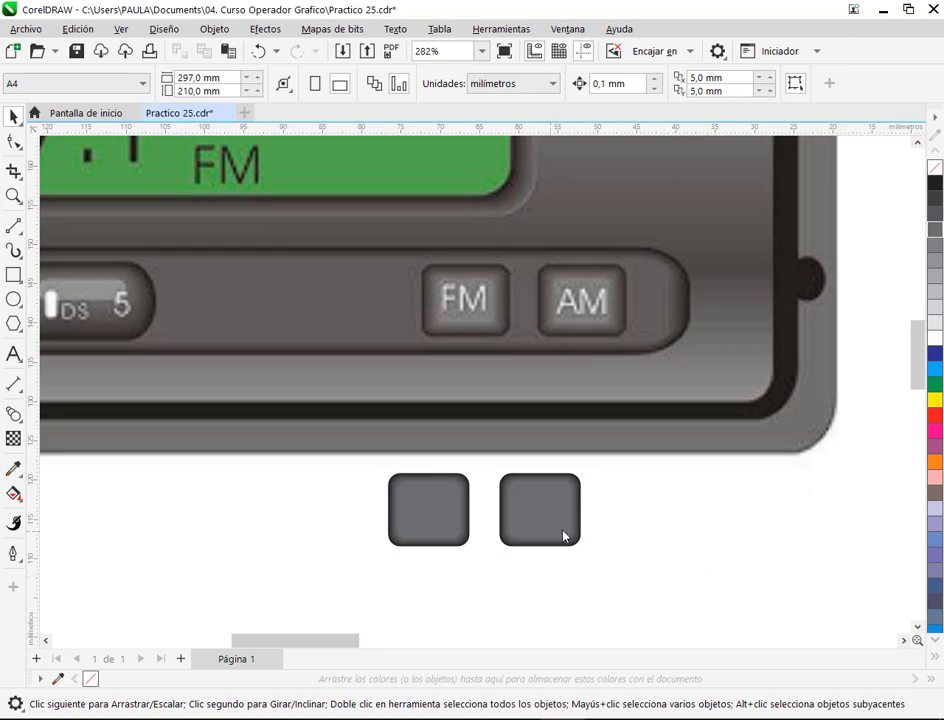
Step: Save the document
scroll(563, 537, down, 3)
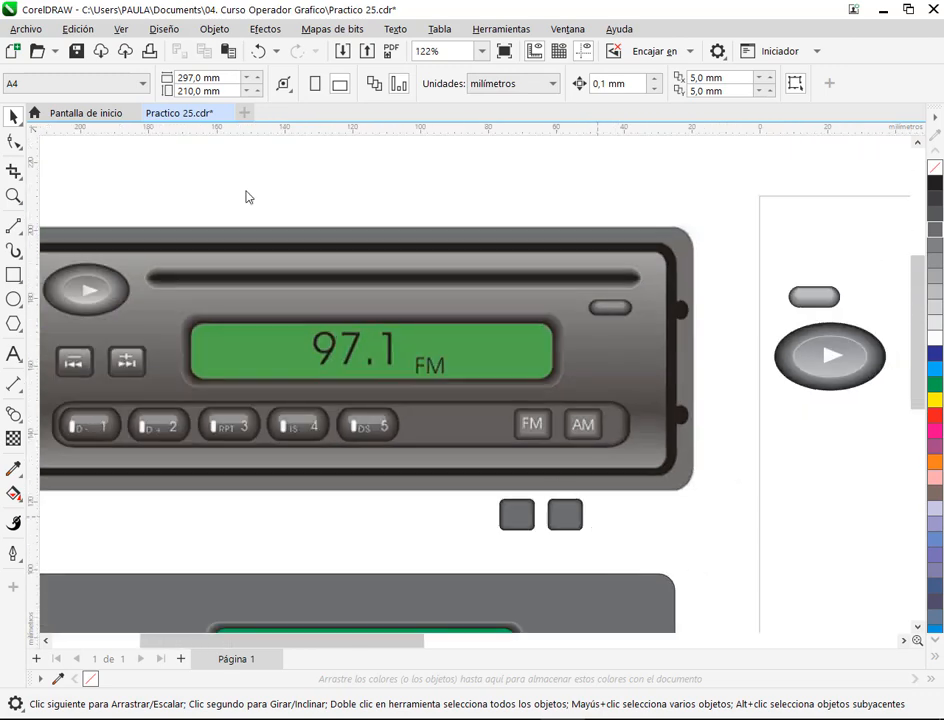
click(77, 52)
click(154, 680)
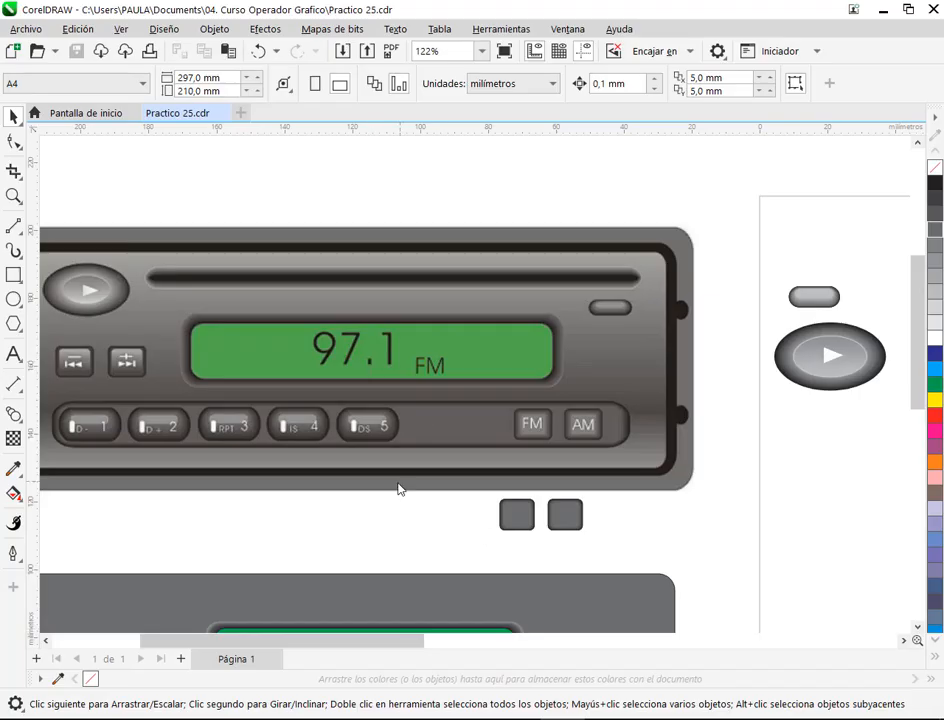
Step: Move the oval button off the gray panel to the blank area below the reference radio's D- 1 button
drag(398, 489, 450, 302)
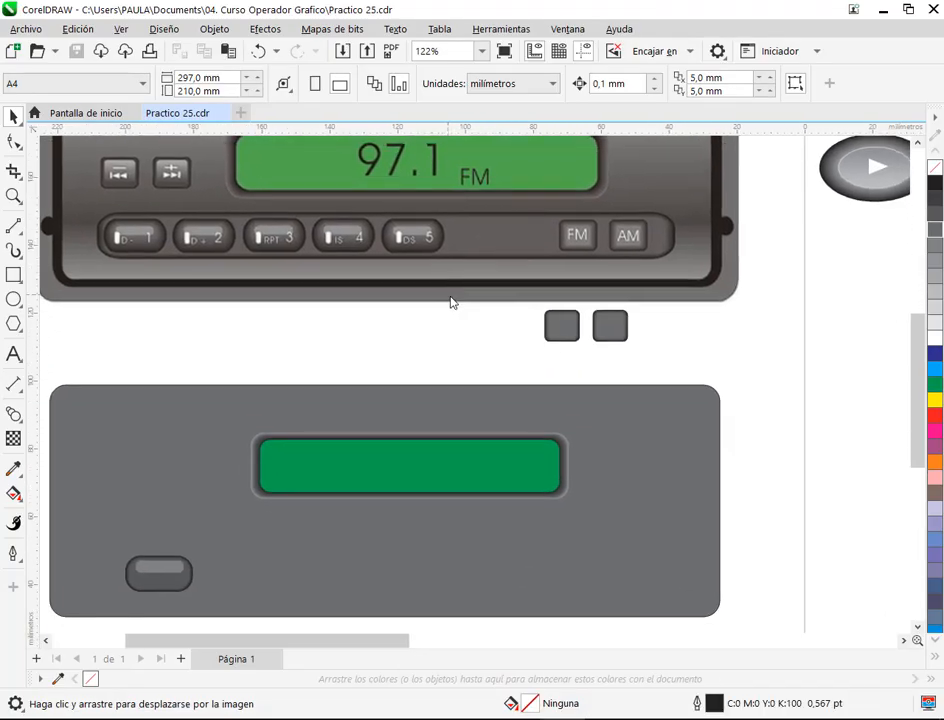
mouse_move(416, 371)
mouse_down()
mouse_move(468, 350)
mouse_move(435, 394)
mouse_up()
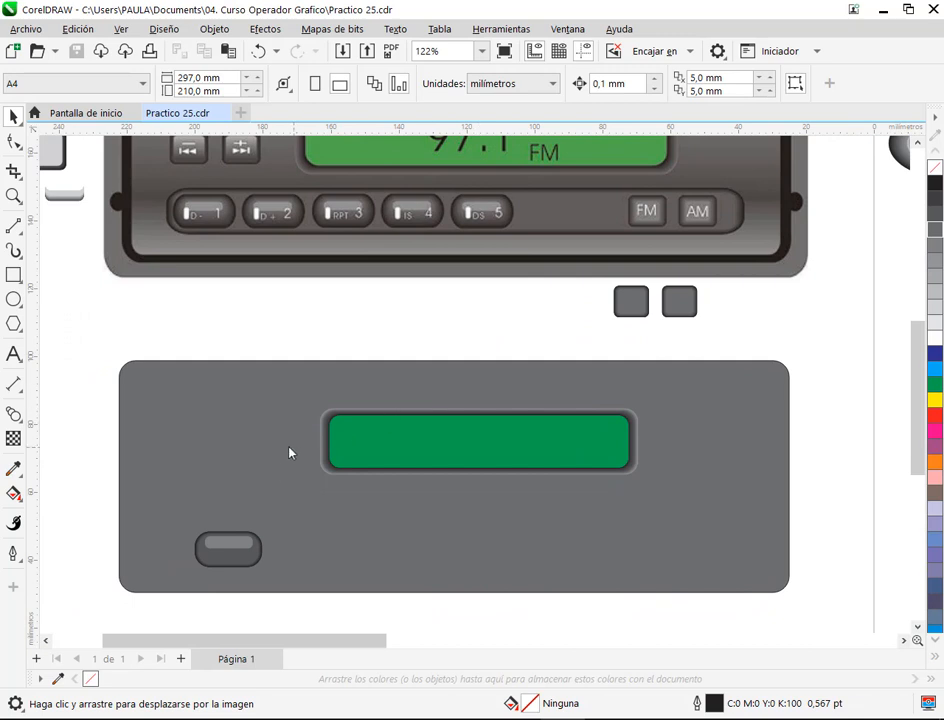
scroll(277, 471, down, 3)
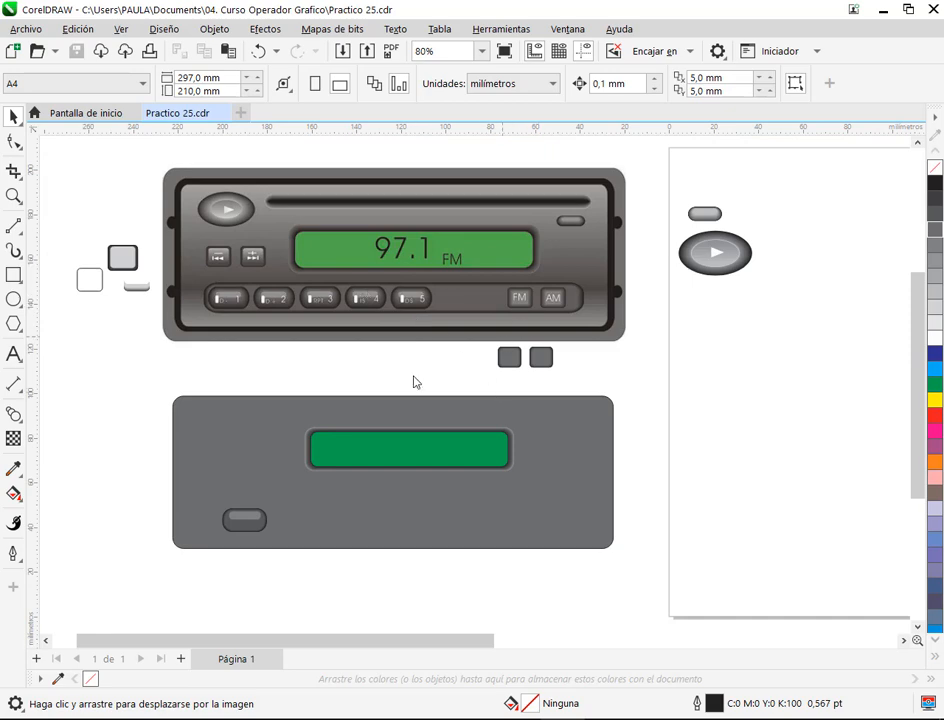
scroll(350, 388, up, 1)
drag(235, 541, 286, 359)
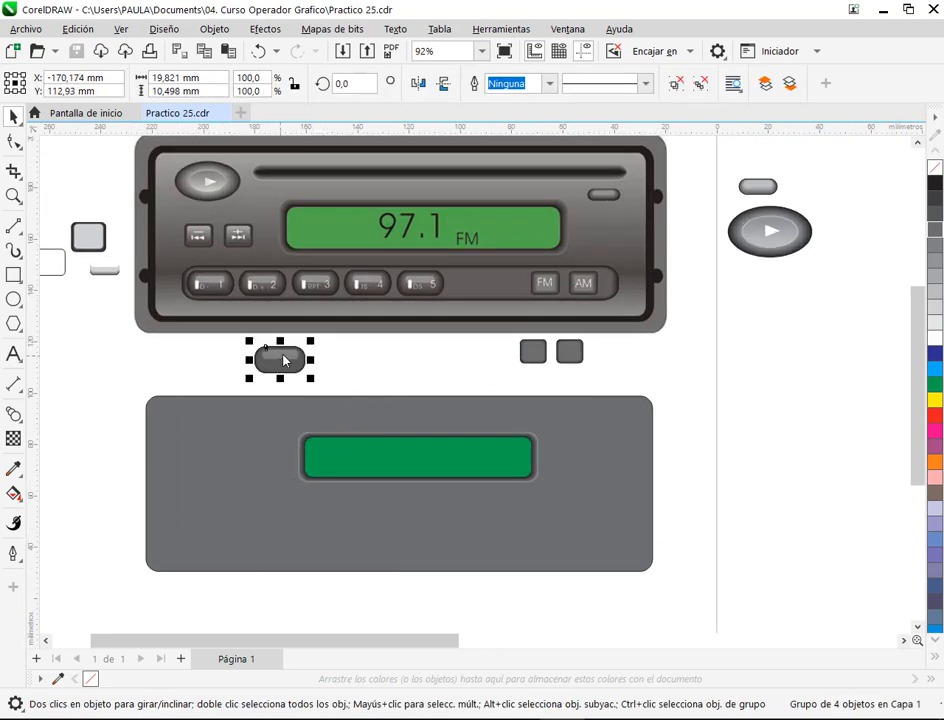
scroll(286, 360, up, 3)
key(Escape)
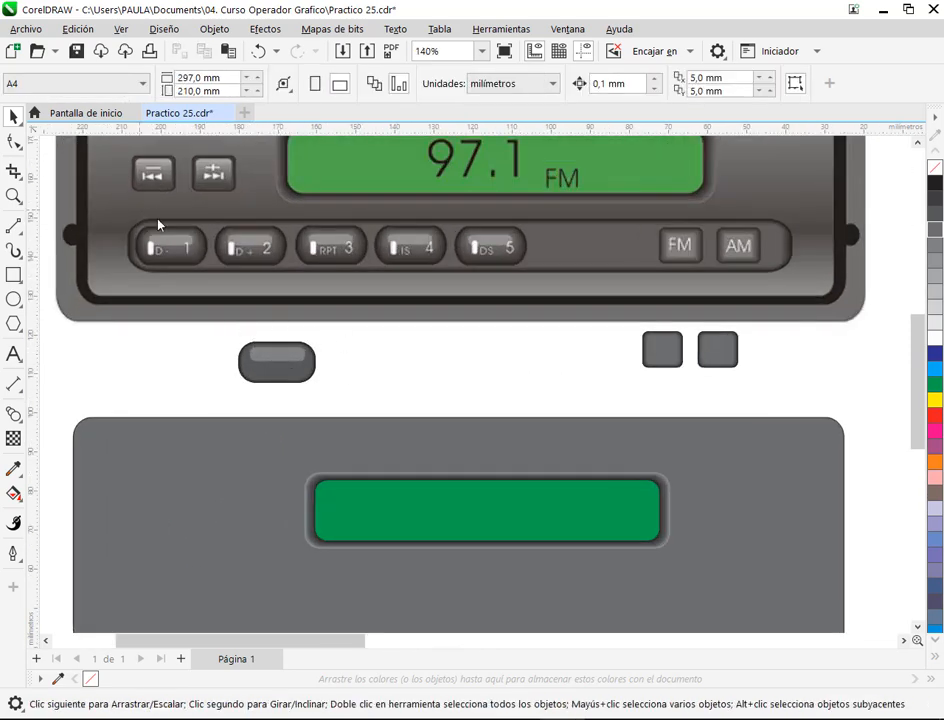
drag(295, 371, 182, 374)
scroll(128, 330, up, 4)
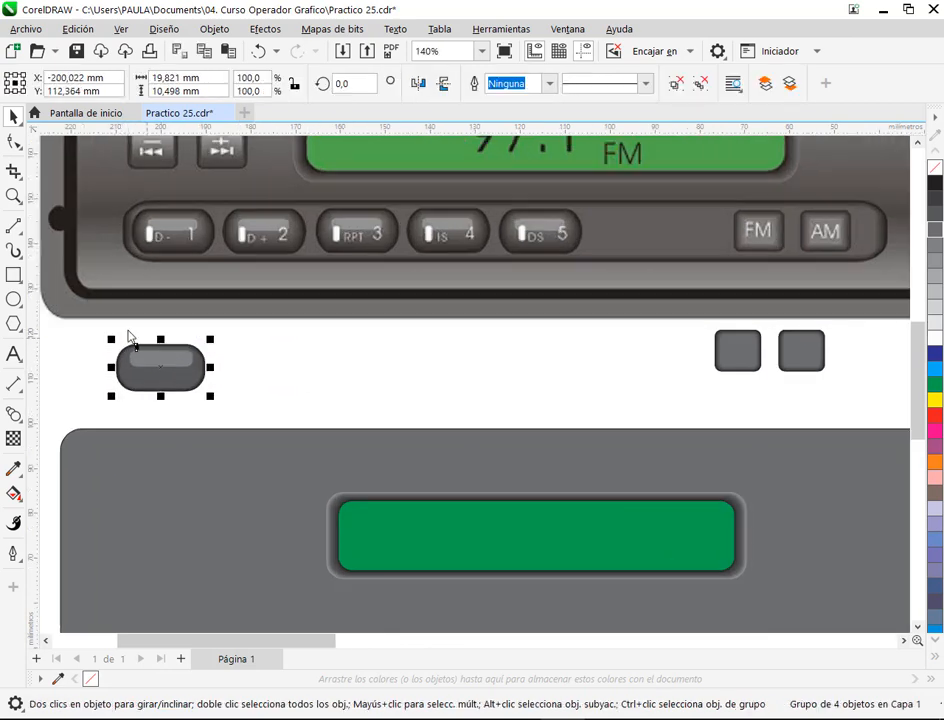
Step: Draw a small upright rectangle about 2.4 by 5 mm on the left part of the oval button
drag(160, 212, 188, 242)
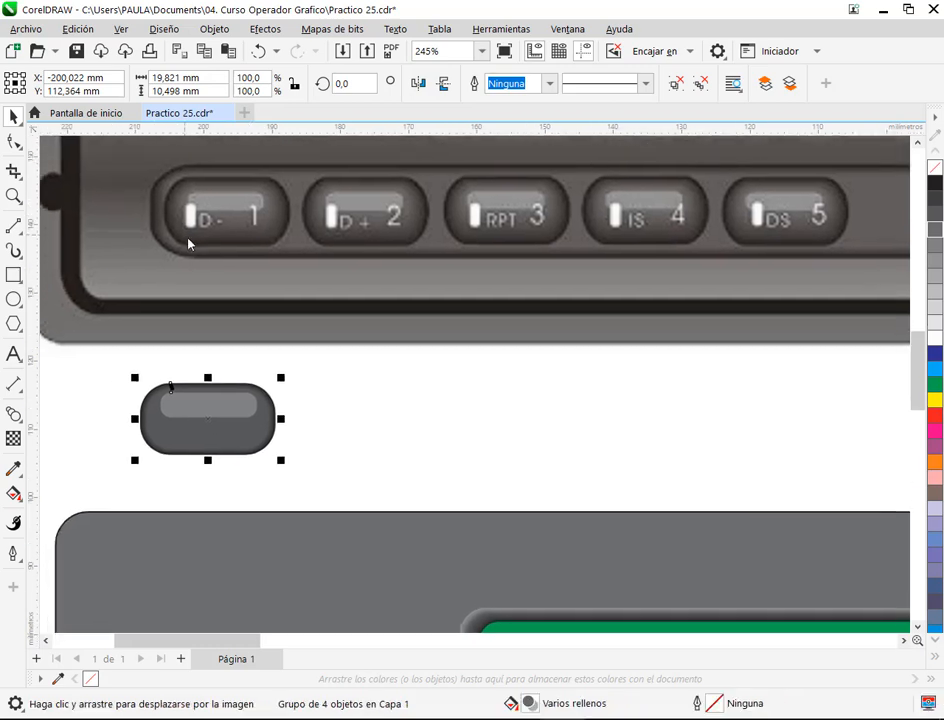
scroll(191, 262, up, 1)
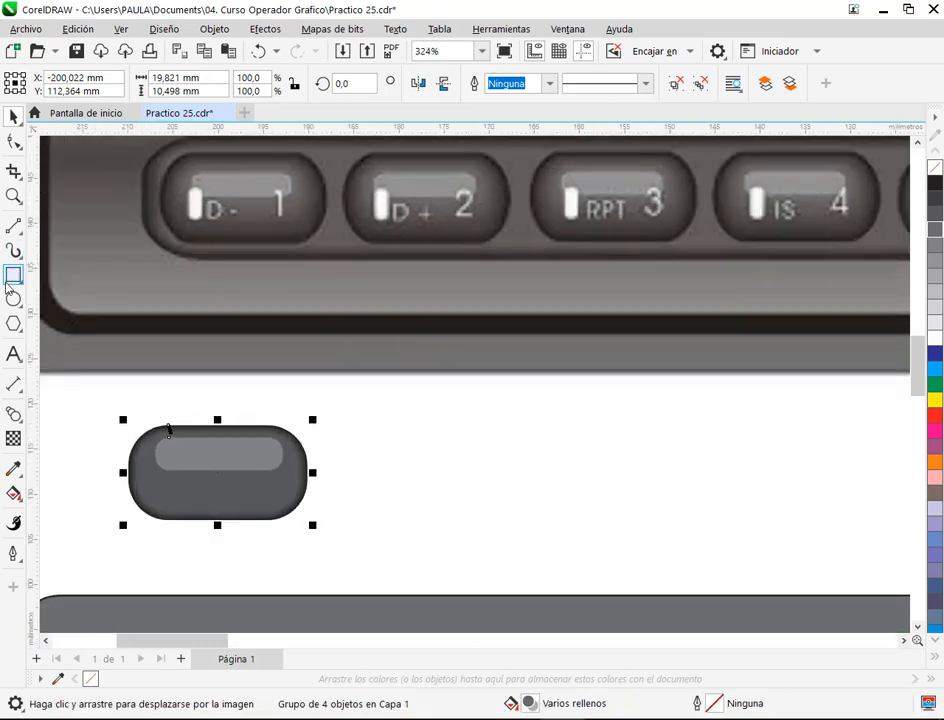
key(F6)
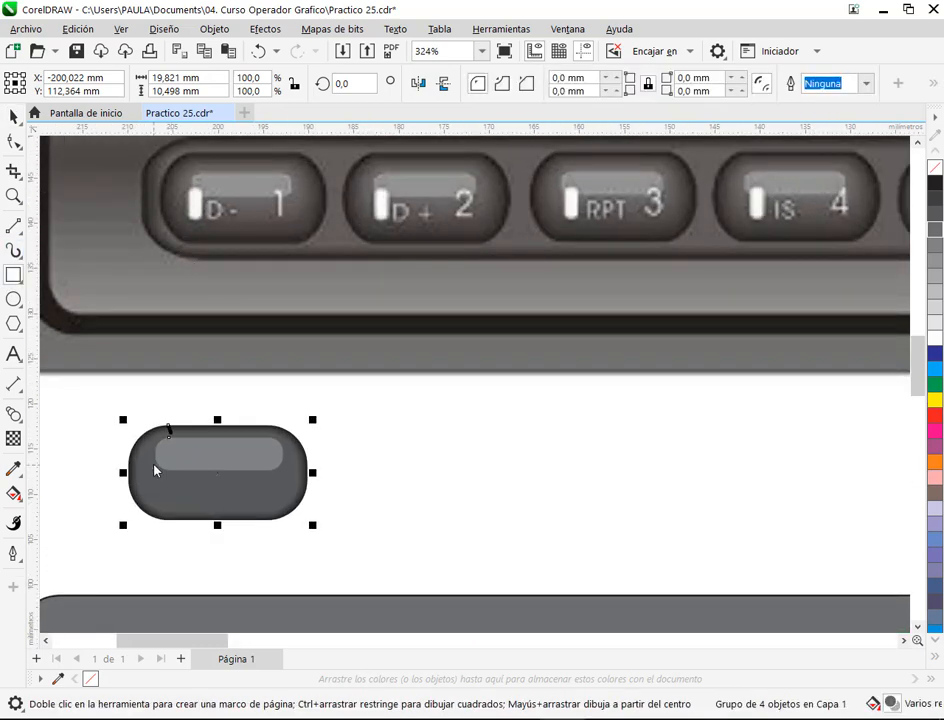
drag(152, 458, 182, 507)
scroll(157, 505, up, 3)
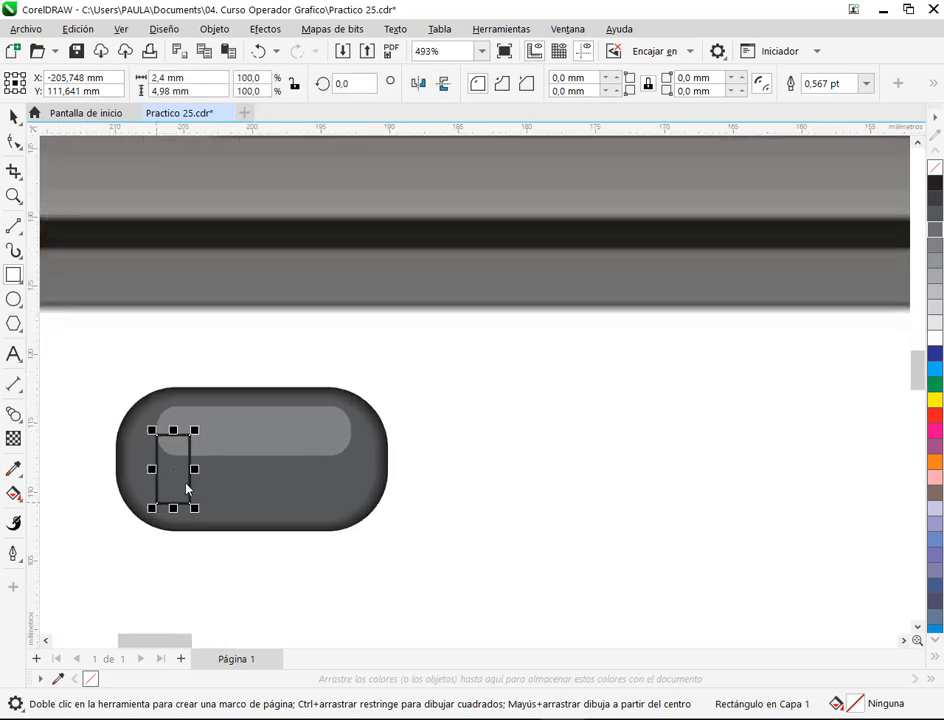
Step: Round the small rectangle's corners with an 8.6 mm radius, fill it white and remove its outline
drag(392, 335, 421, 443)
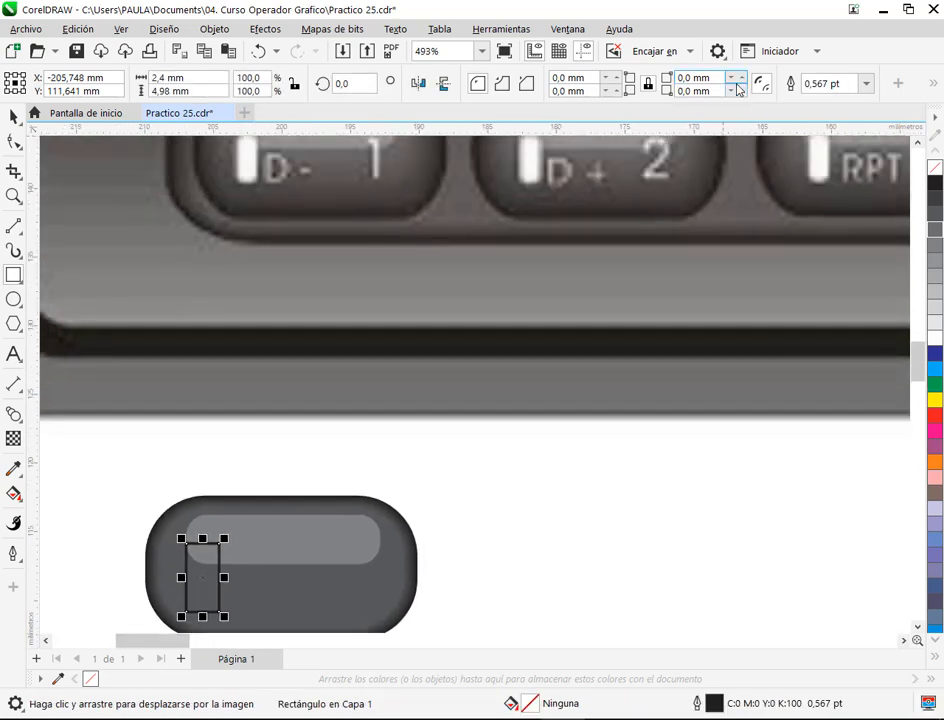
drag(742, 83, 742, 24)
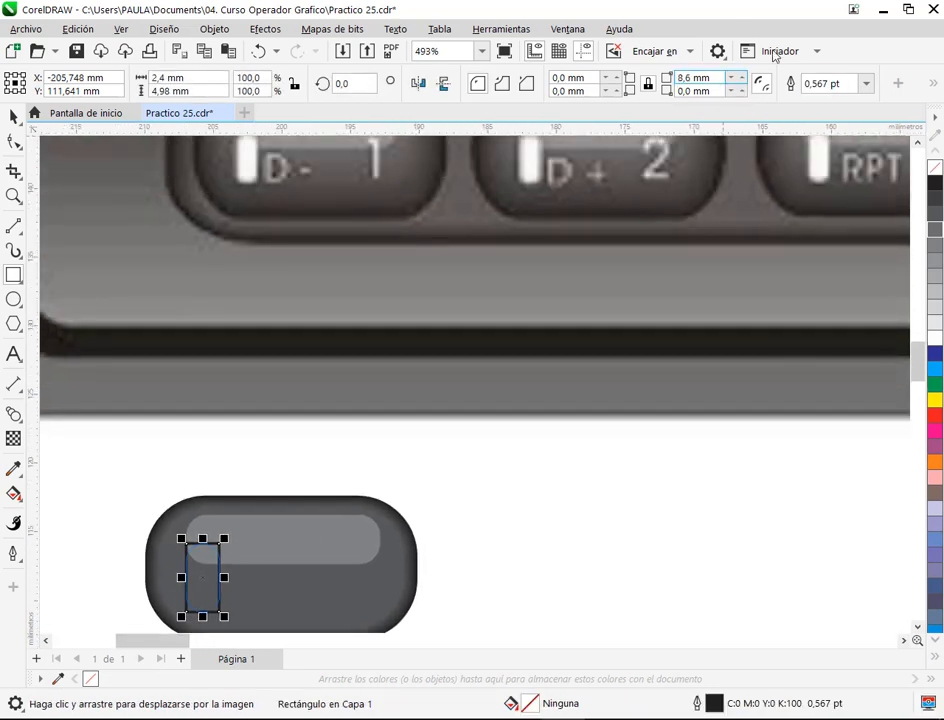
click(935, 338)
right_click(935, 167)
click(14, 117)
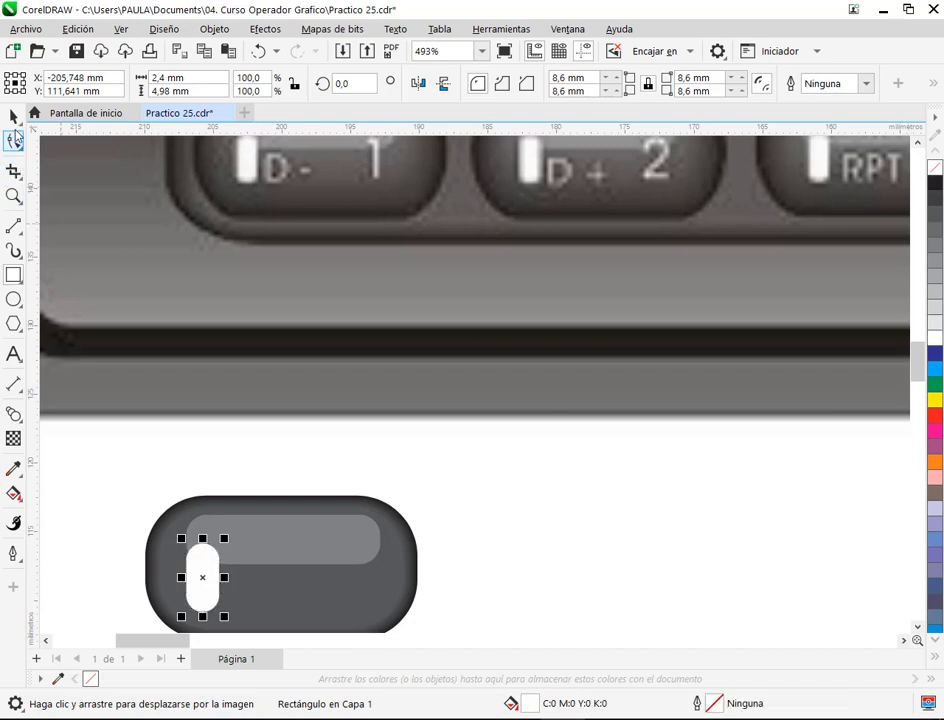
click(541, 502)
scroll(239, 590, down, 2)
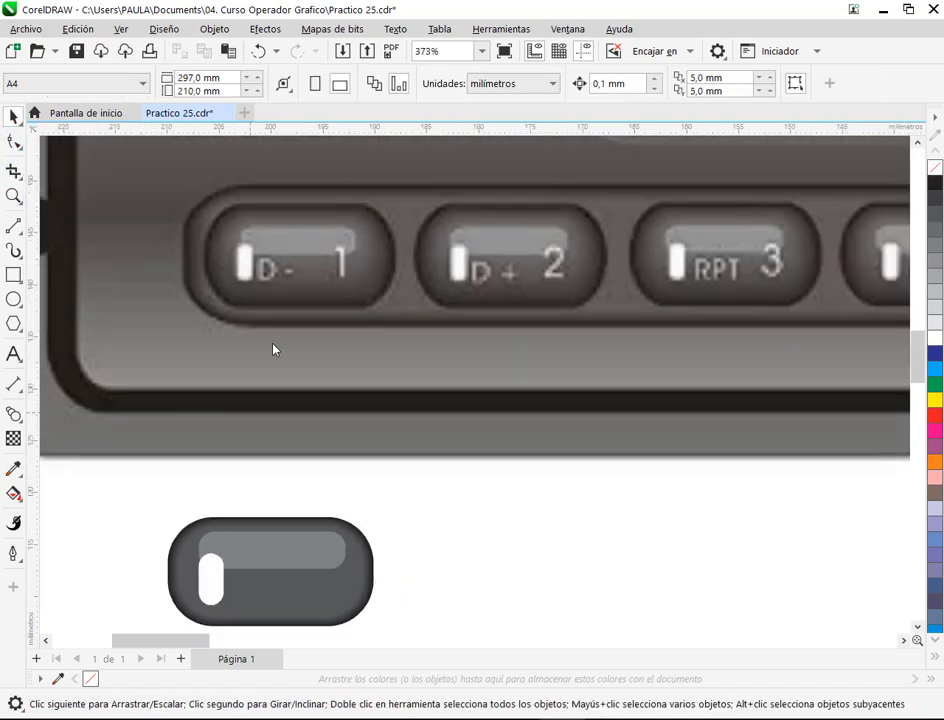
Step: Shrink the white indicator on the oval button to about 1.7 by 4.2 mm
click(210, 601)
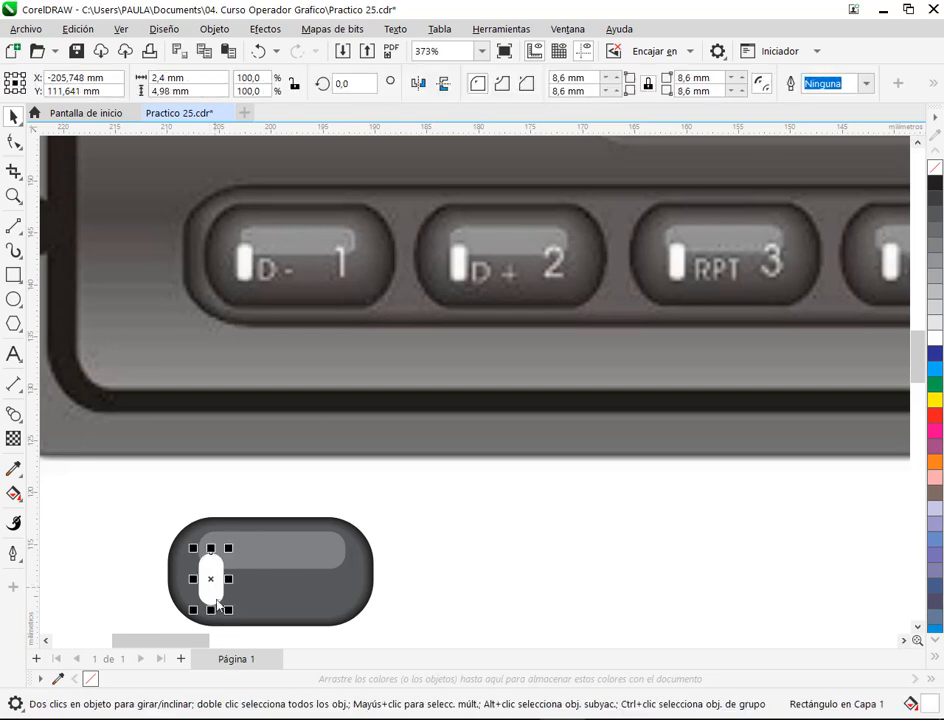
scroll(214, 612, up, 5)
drag(248, 407, 194, 439)
drag(195, 489, 197, 478)
scroll(262, 496, down, 2)
scroll(264, 499, down, 3)
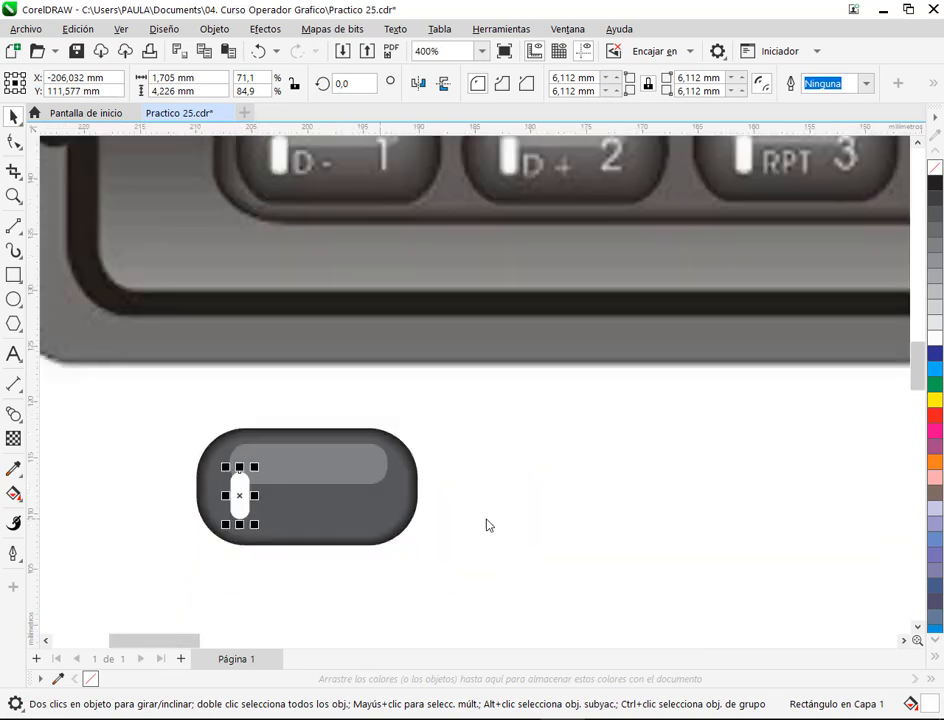
click(531, 533)
scroll(530, 533, down, 1)
Step: Group the white indicator with the oval button
drag(499, 530, 334, 495)
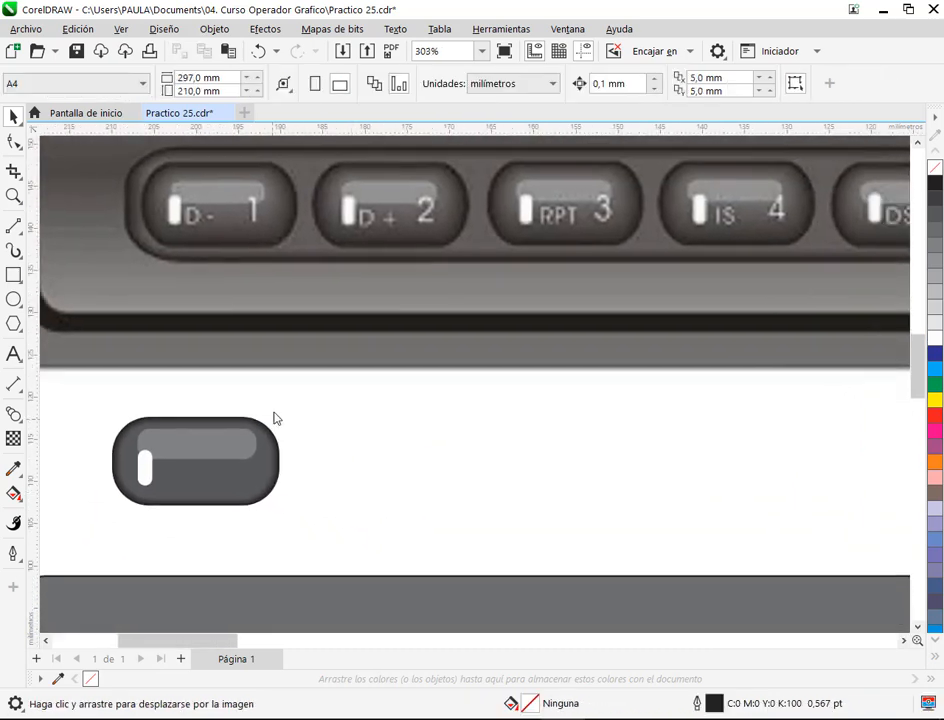
drag(318, 402, 52, 556)
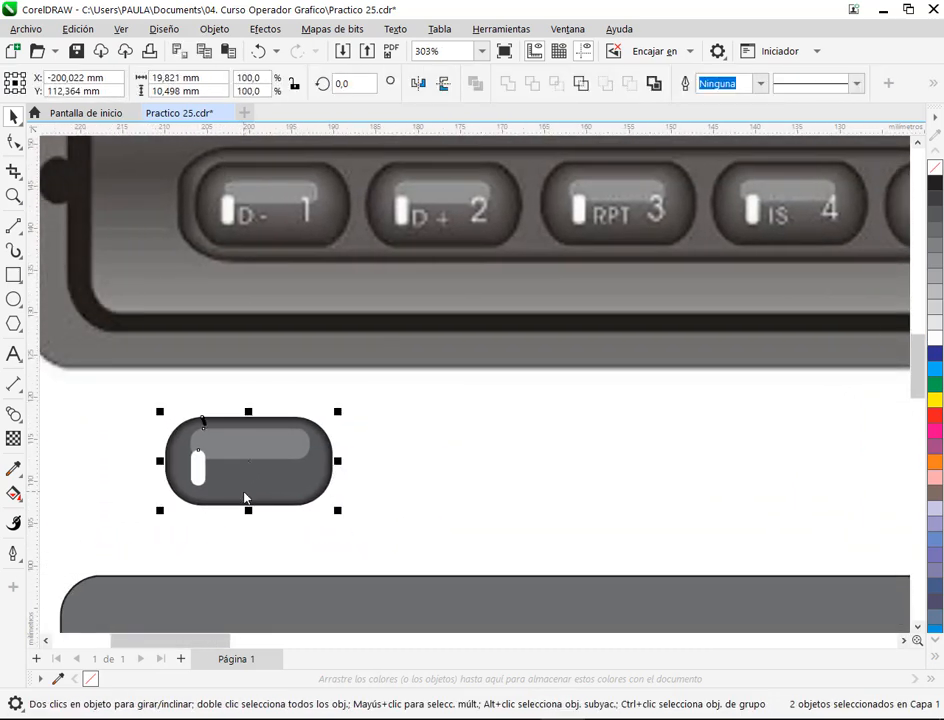
key(ctrl+g)
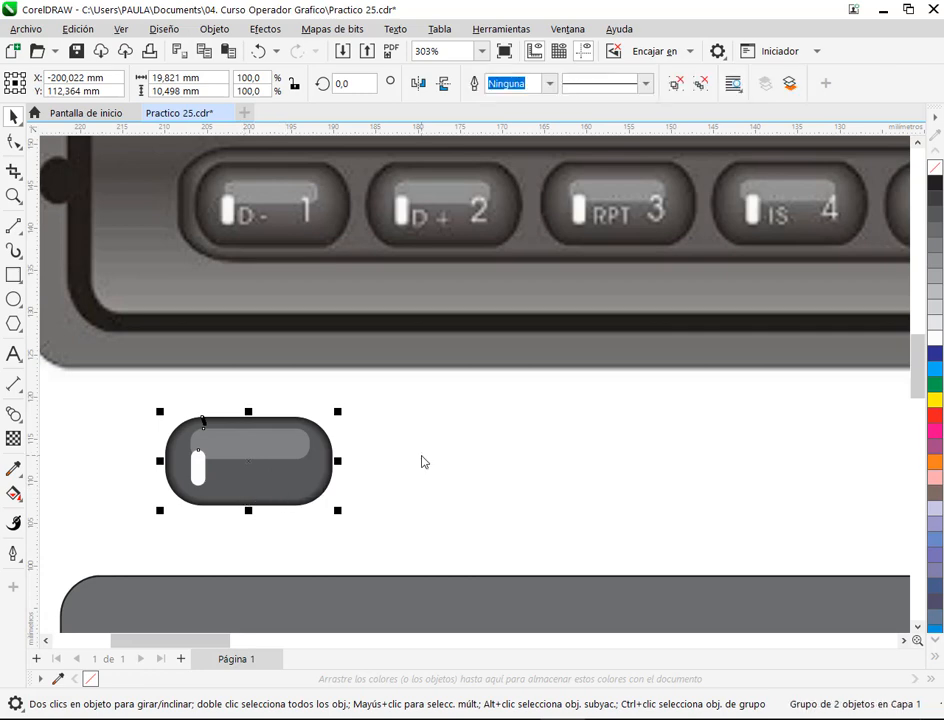
Step: Add a horizontal guideline at the oval button's bottom edge and place a duplicate of the button to its right along it
drag(327, 135, 261, 503)
click(284, 449)
key(ctrl+d)
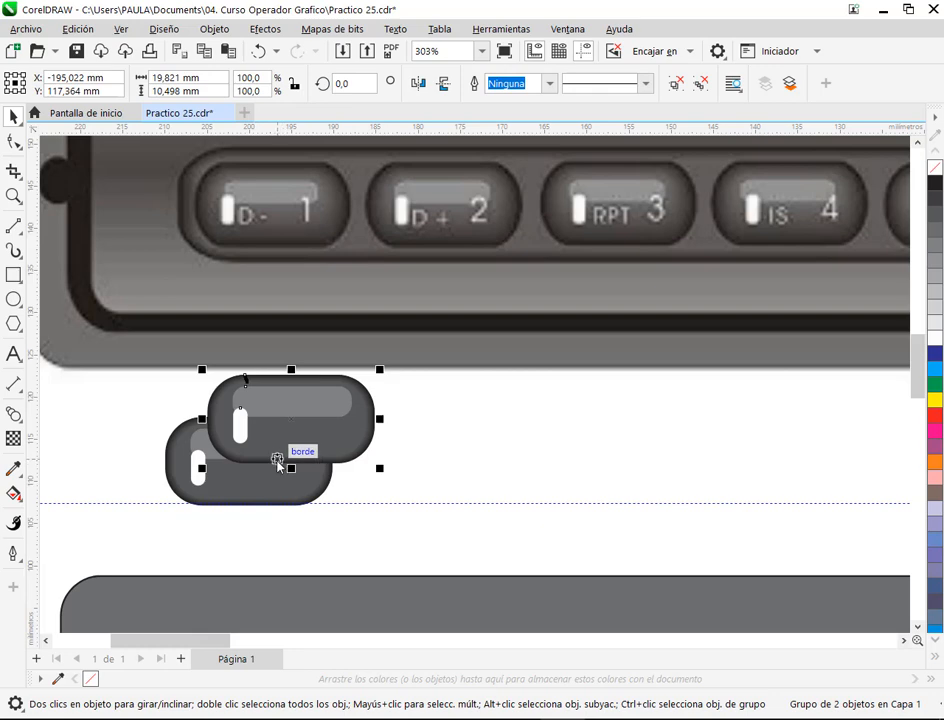
drag(280, 459, 466, 506)
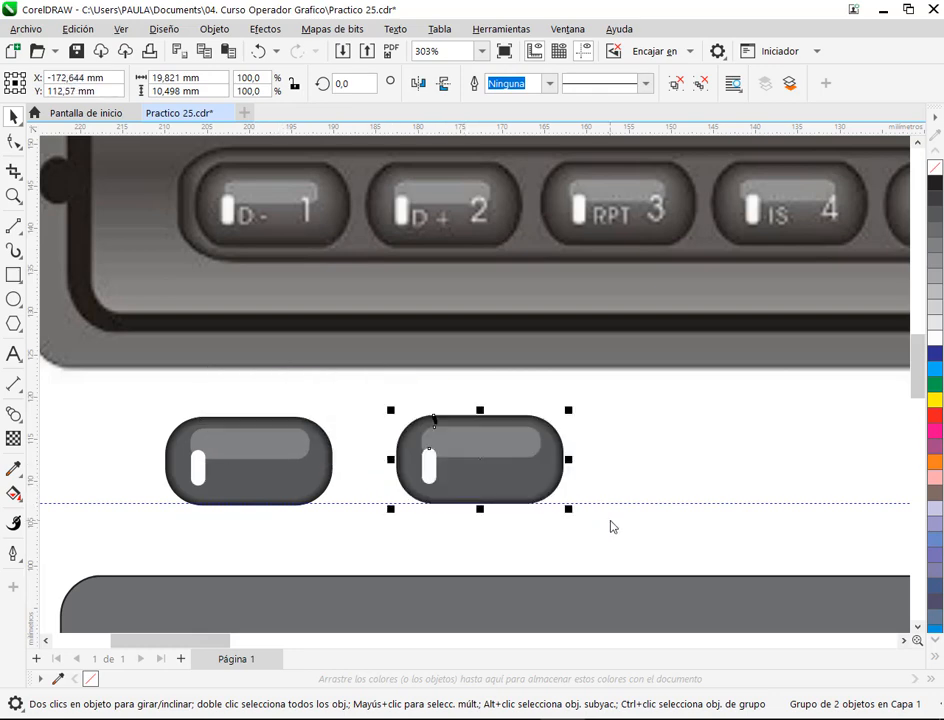
Step: Repeat the offset duplication three more times to make a row of five oval buttons
scroll(611, 533, down, 2)
key(ctrl+d)
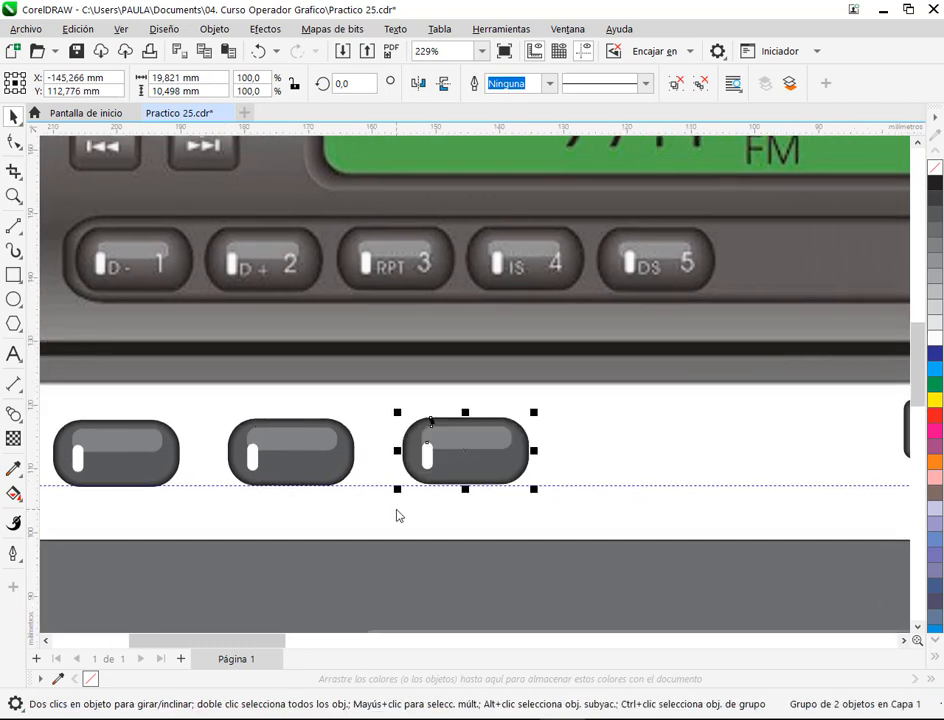
key(ctrl+d)
key(ctrl+d)
scroll(395, 514, down, 1)
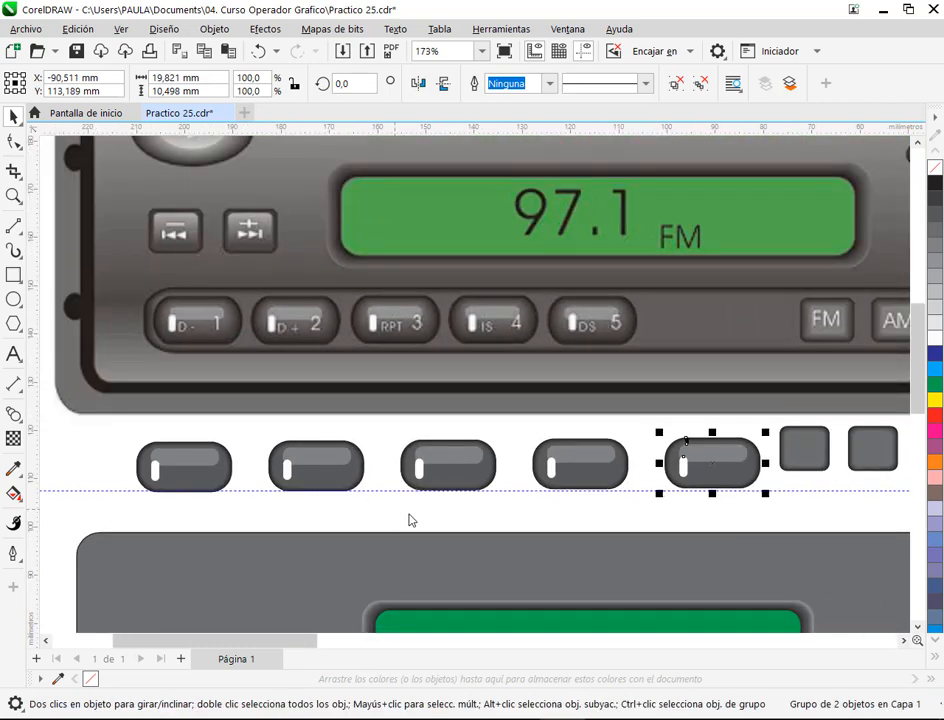
Step: Delete the four duplicated oval buttons and the horizontal guideline, keeping only the original button selected
click(582, 529)
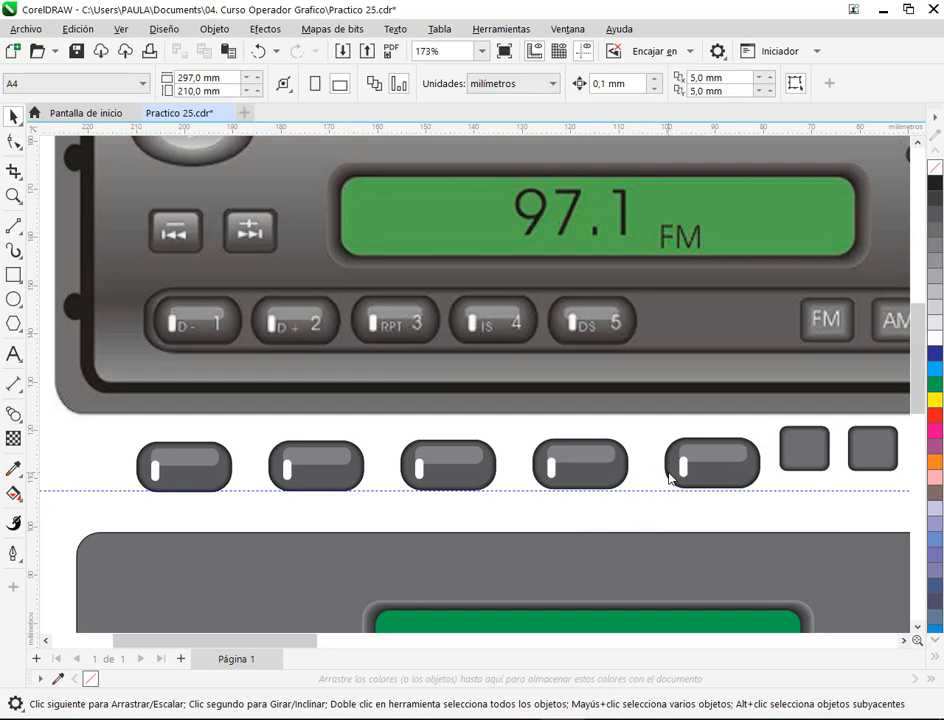
drag(247, 421, 771, 523)
key(Delete)
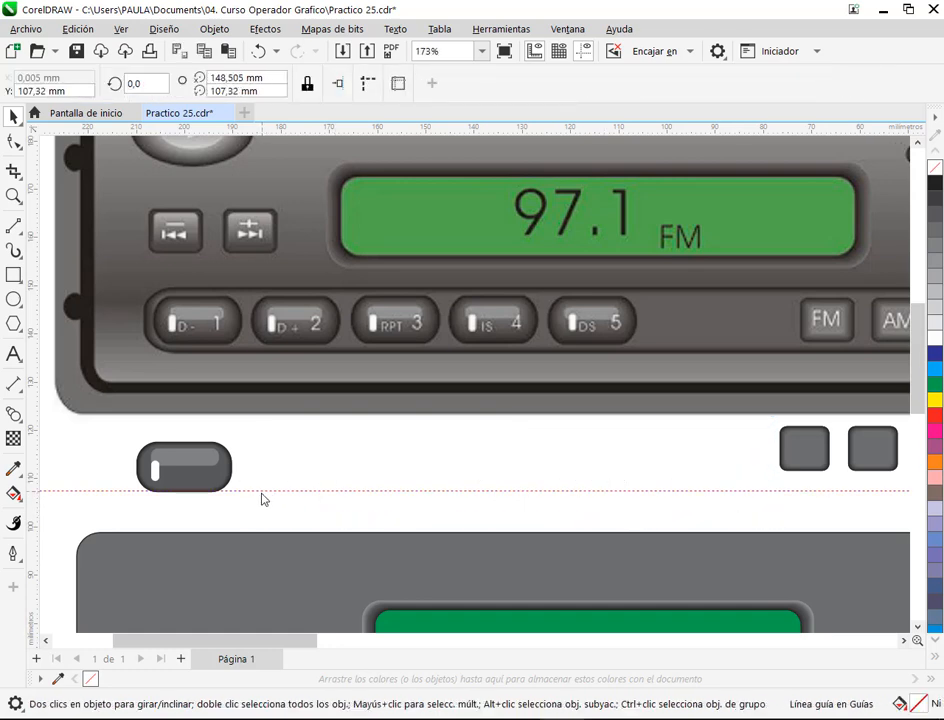
click(181, 489)
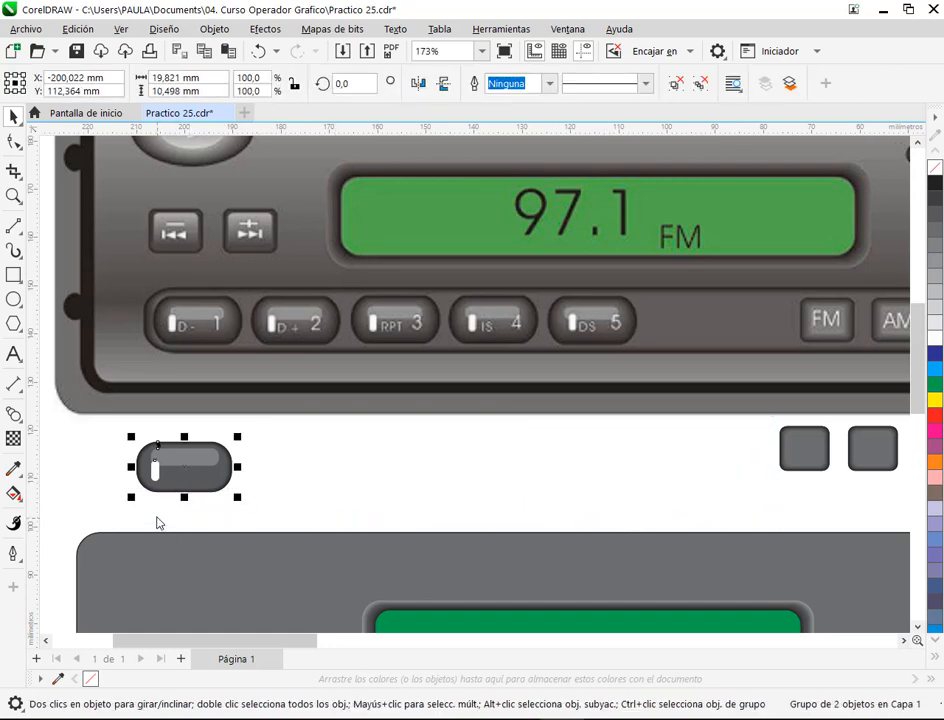
Step: Turn on snapping to objects and place a horizontal guideline along the oval button's bottom edge
scroll(157, 522, up, 1)
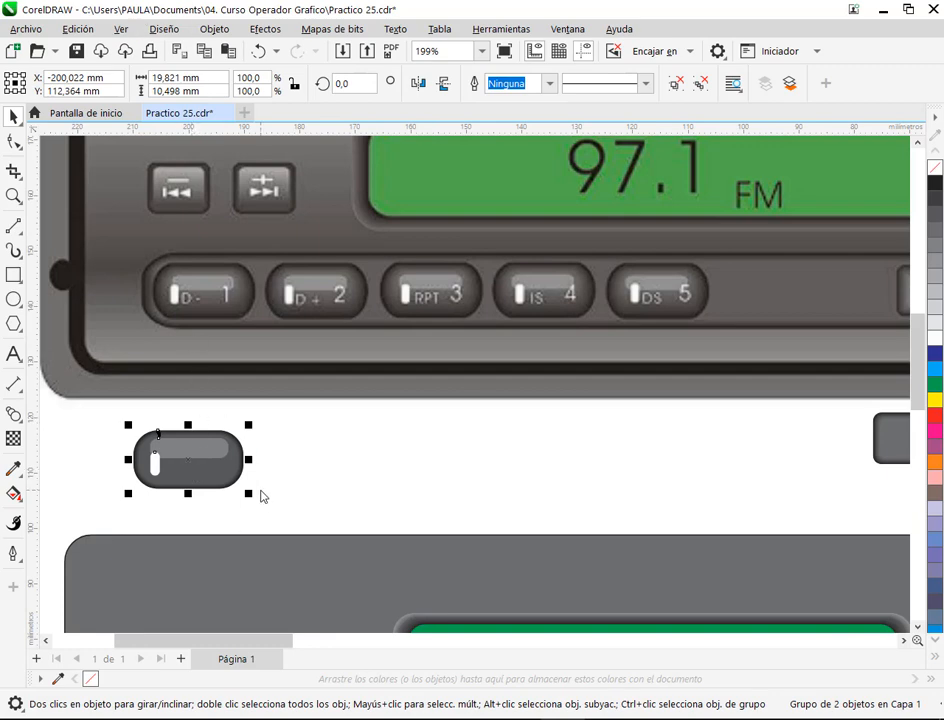
click(126, 51)
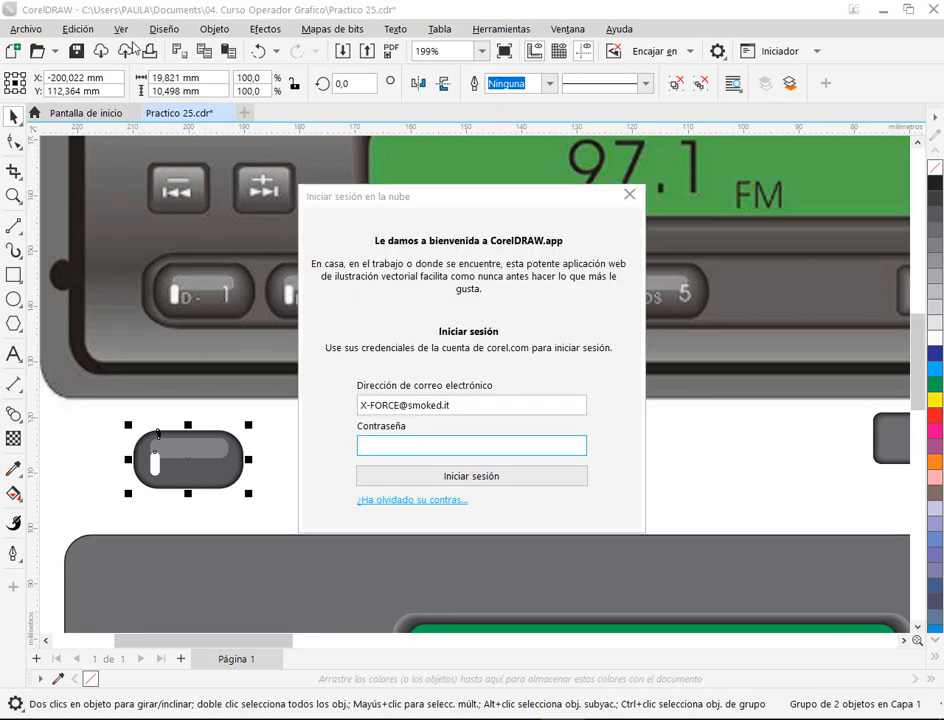
key(Escape)
click(120, 29)
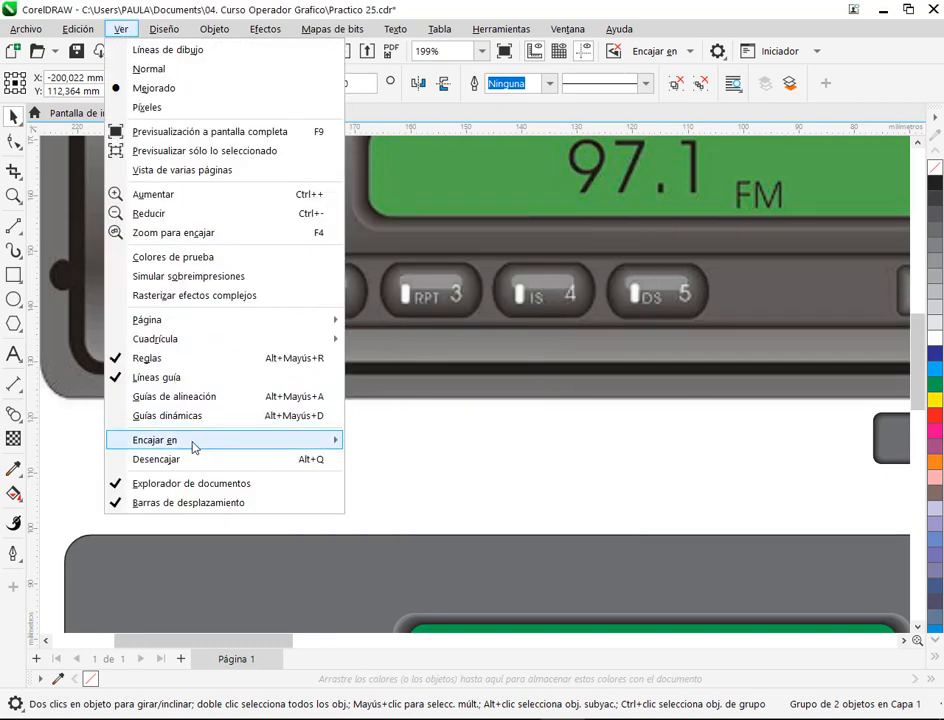
mouse_move(189, 450)
click(462, 482)
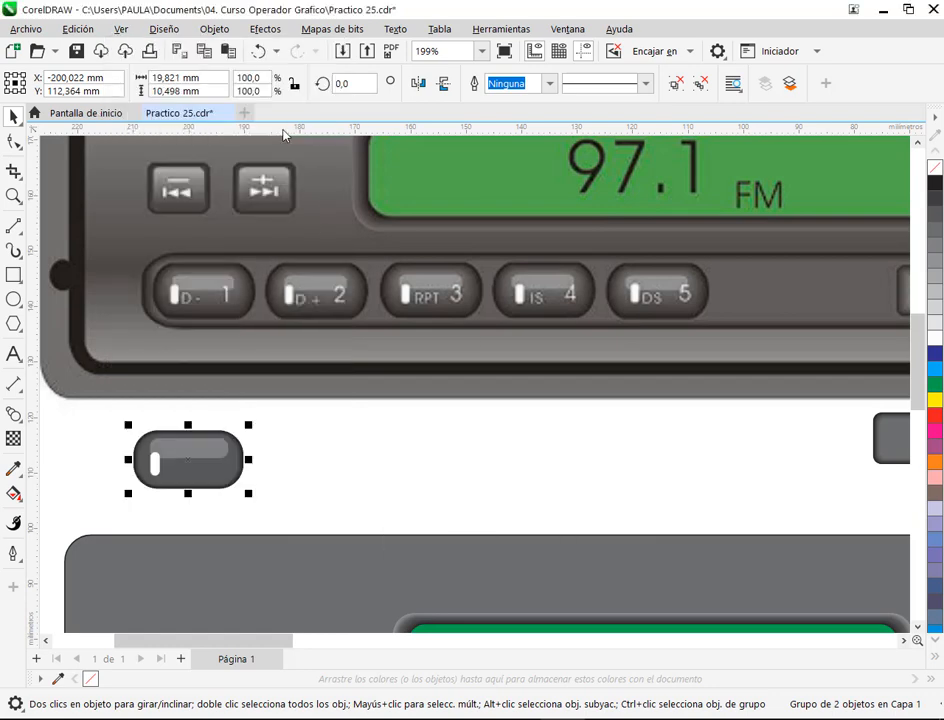
drag(283, 130, 205, 490)
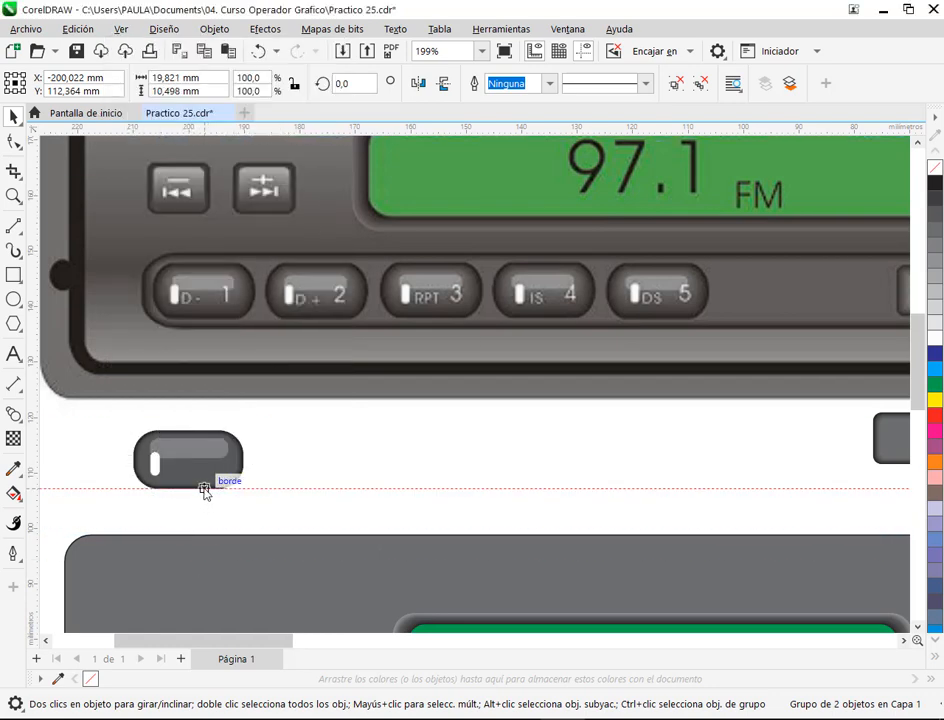
Step: Duplicate the oval button and place the copy directly to its right, resting on the guideline
click(210, 468)
key(ctrl+d)
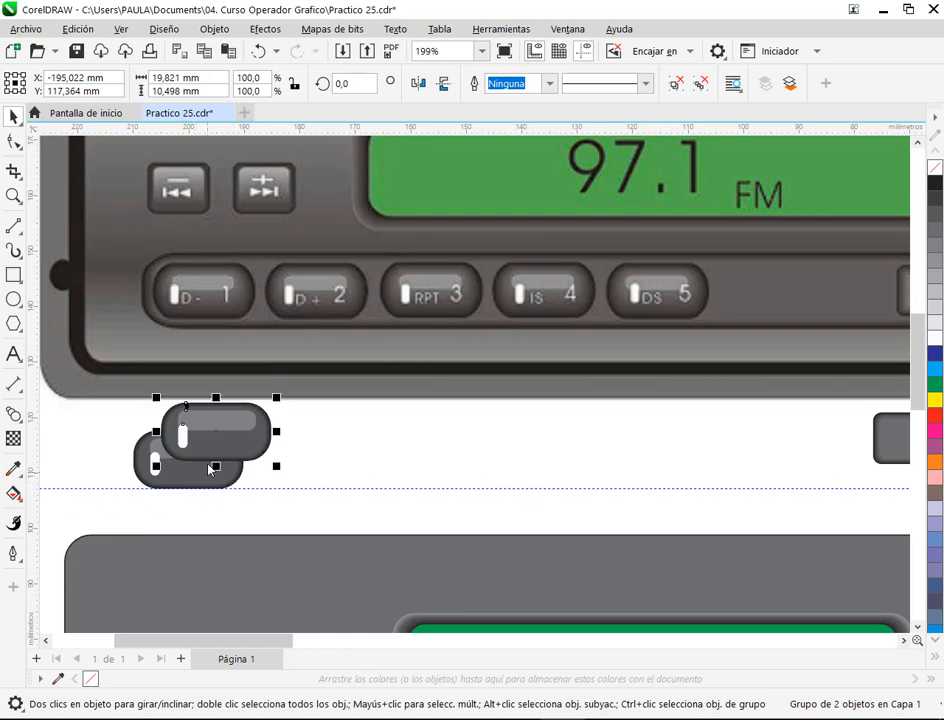
drag(205, 451, 300, 488)
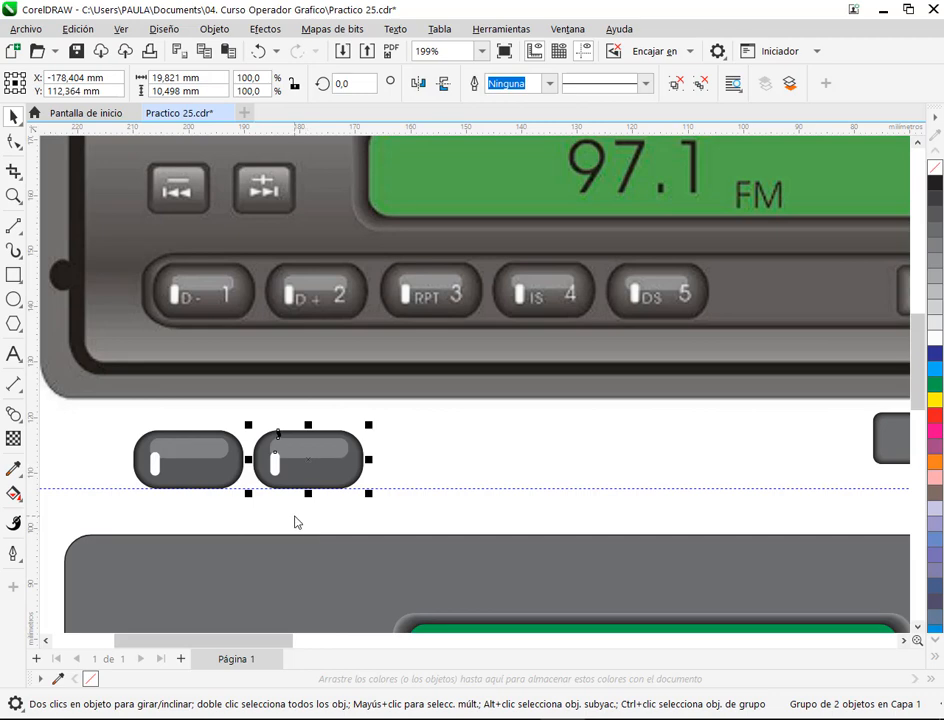
Step: Repeat the duplication three times to complete a row of five evenly spaced oval buttons, and remove the guideline
key(ctrl+r)
key(ctrl+r)
key(ctrl+r)
click(528, 515)
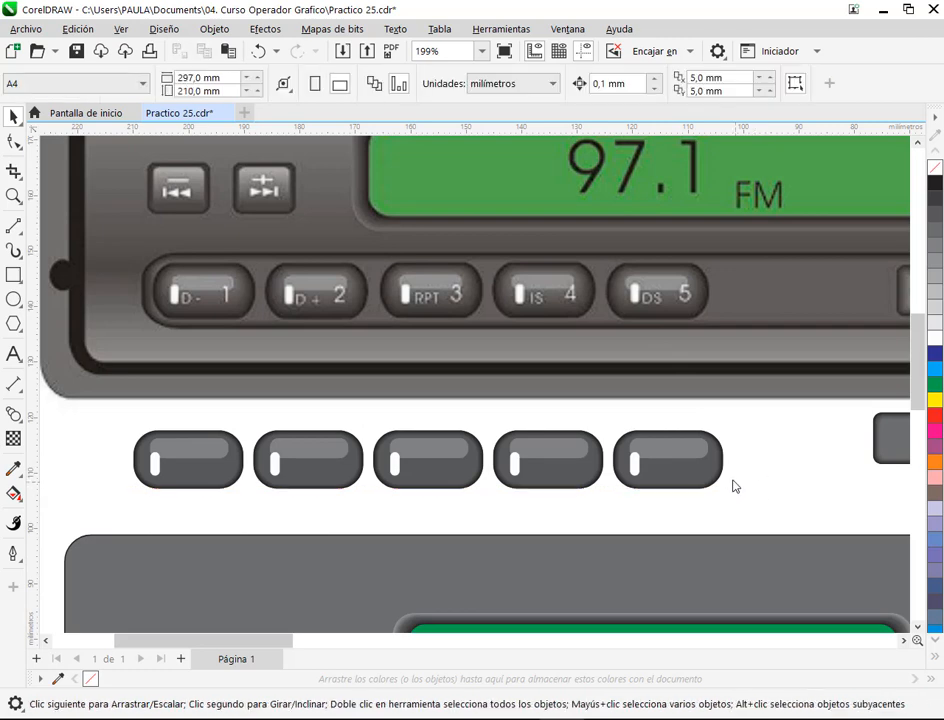
Step: Group the five oval buttons and move the group onto the lower left of the gray radio panel
scroll(733, 486, down, 3)
drag(745, 449, 396, 521)
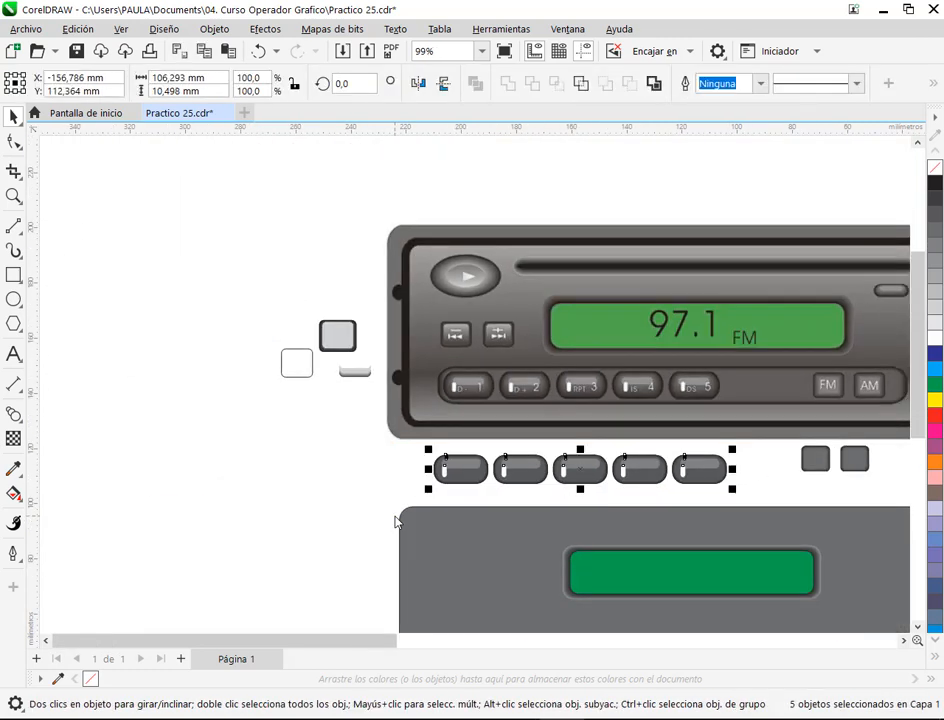
key(ctrl+g)
scroll(505, 511, down, 1)
drag(596, 529, 455, 402)
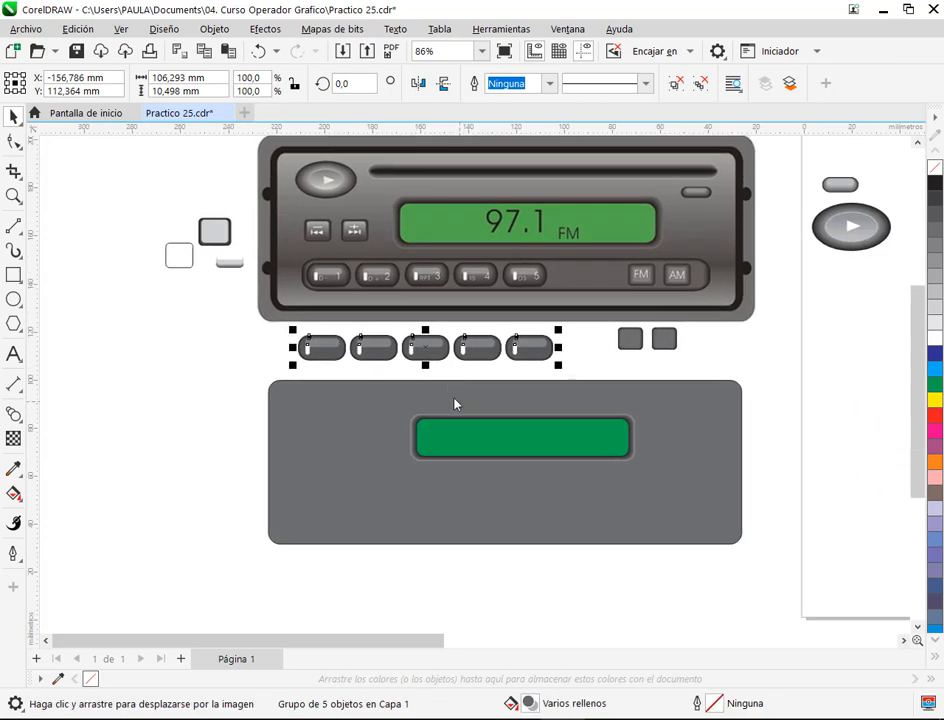
drag(445, 352, 448, 515)
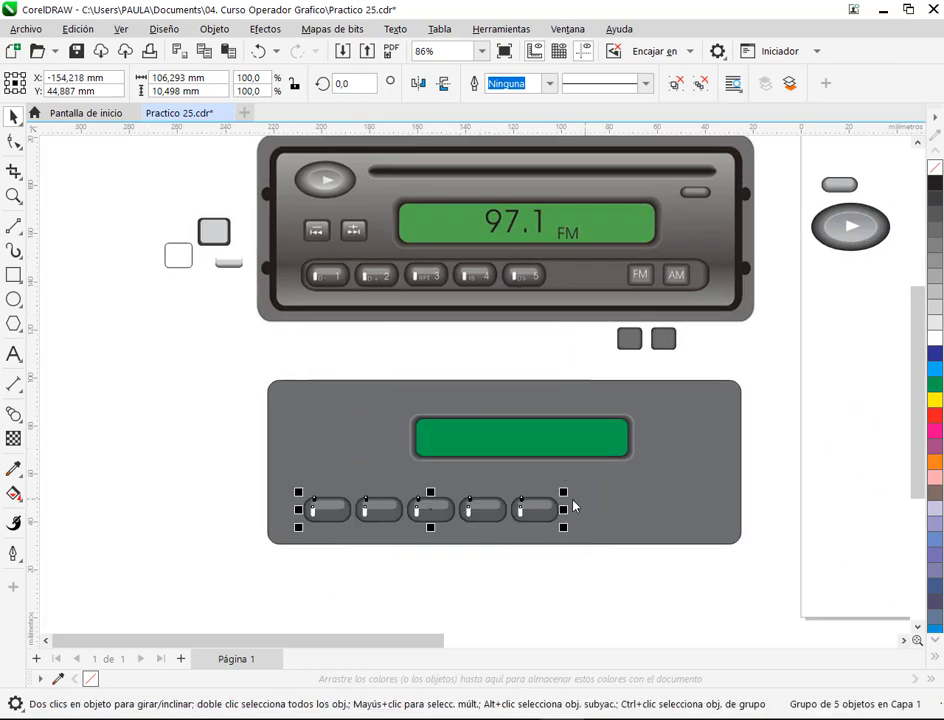
click(584, 577)
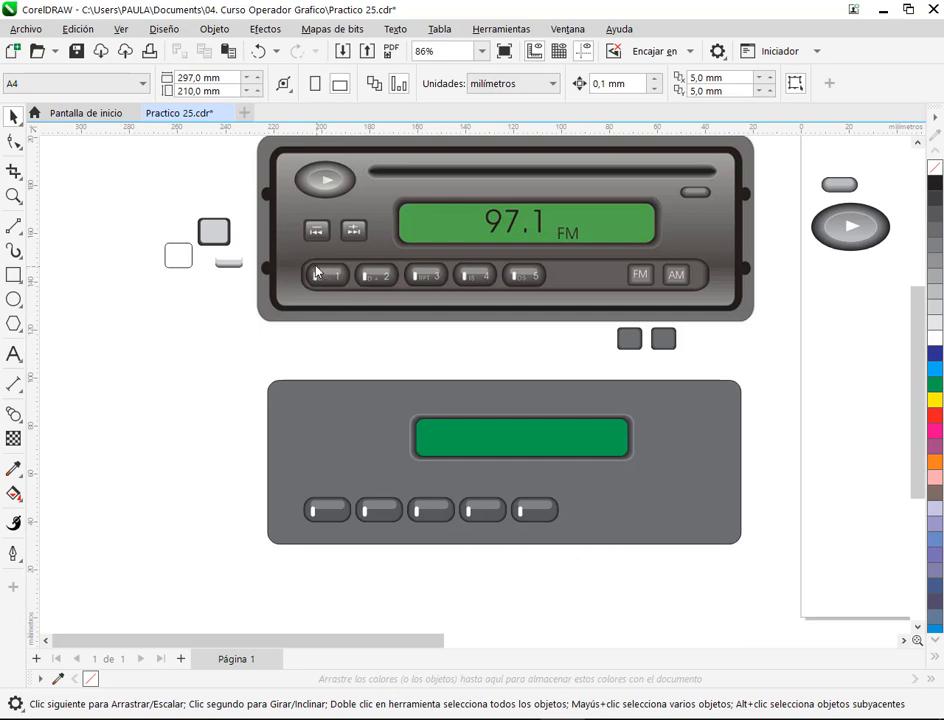
Step: Move the two small square buttons onto the lower right of the gray panel, level with the oval buttons
click(318, 471)
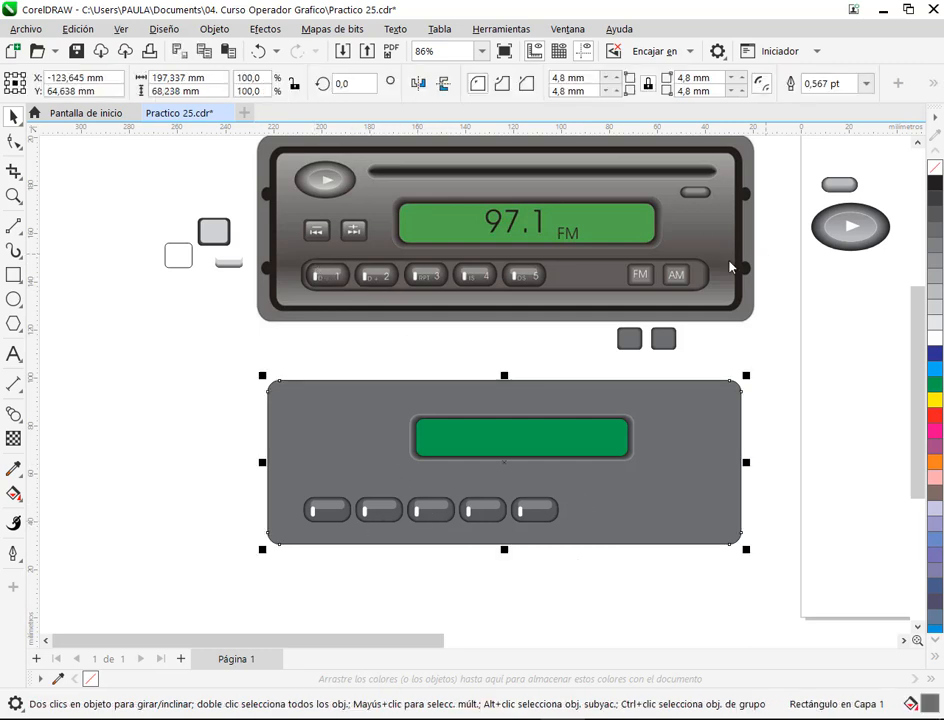
drag(604, 360, 657, 516)
click(632, 562)
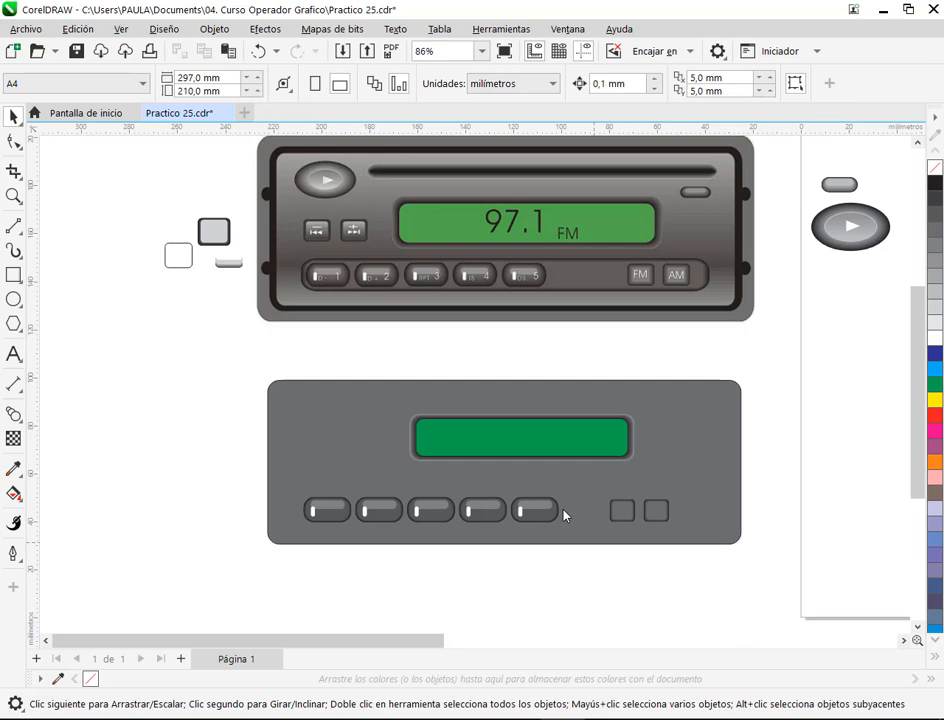
Step: Enlarge the green display group slightly and reposition it centrally above the row of buttons
click(501, 436)
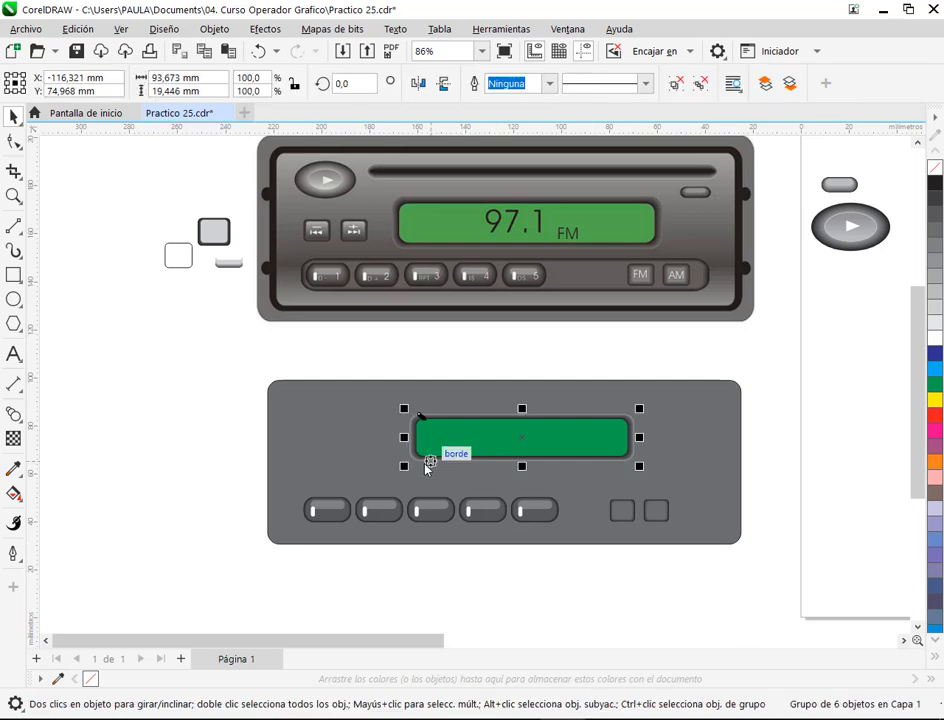
drag(405, 467, 382, 478)
drag(522, 454, 531, 462)
Step: Send the gray base panel behind the other radio parts
mouse_move(845, 193)
mouse_down()
mouse_move(798, 174)
mouse_move(646, 370)
mouse_move(708, 385)
mouse_move(784, 236)
mouse_move(830, 190)
mouse_up()
click(703, 415)
right_click(703, 415)
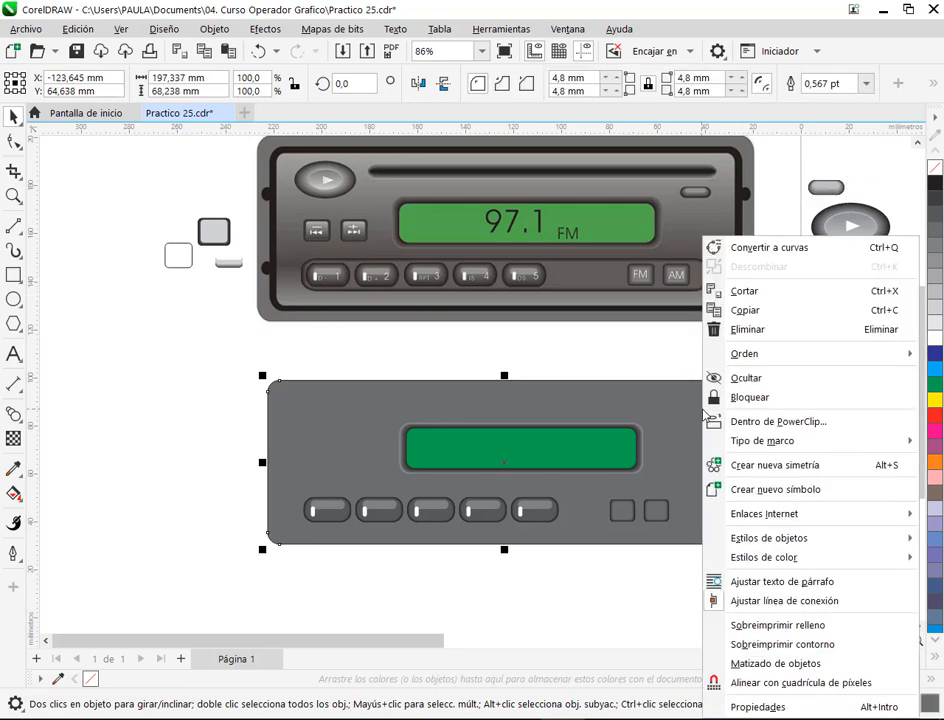
mouse_move(776, 354)
click(555, 499)
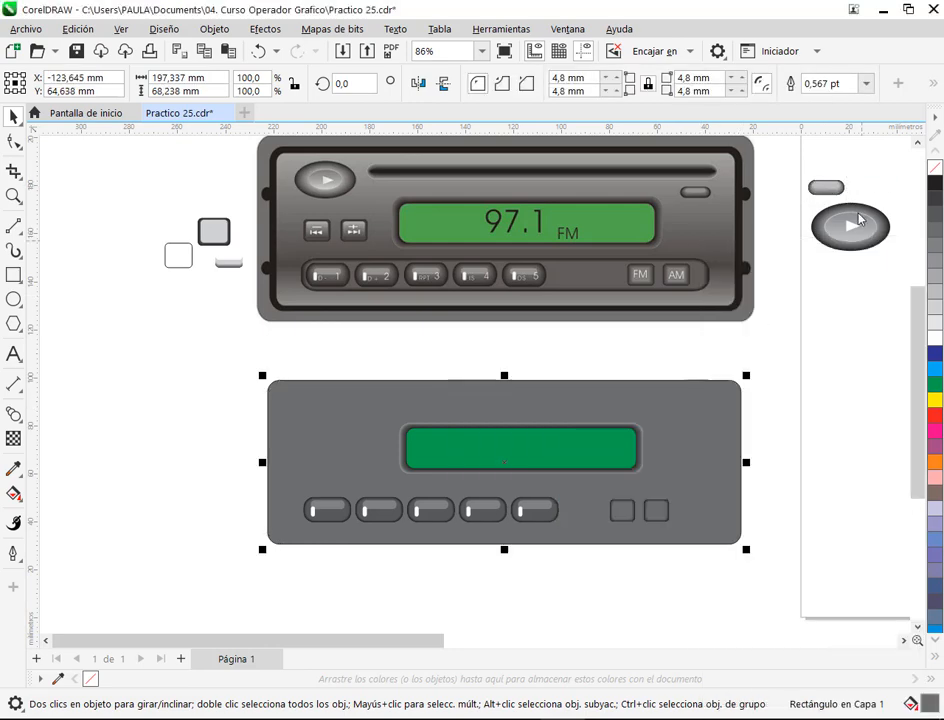
Step: Move the small pill-shaped button onto the upper right of the gray panel
click(822, 197)
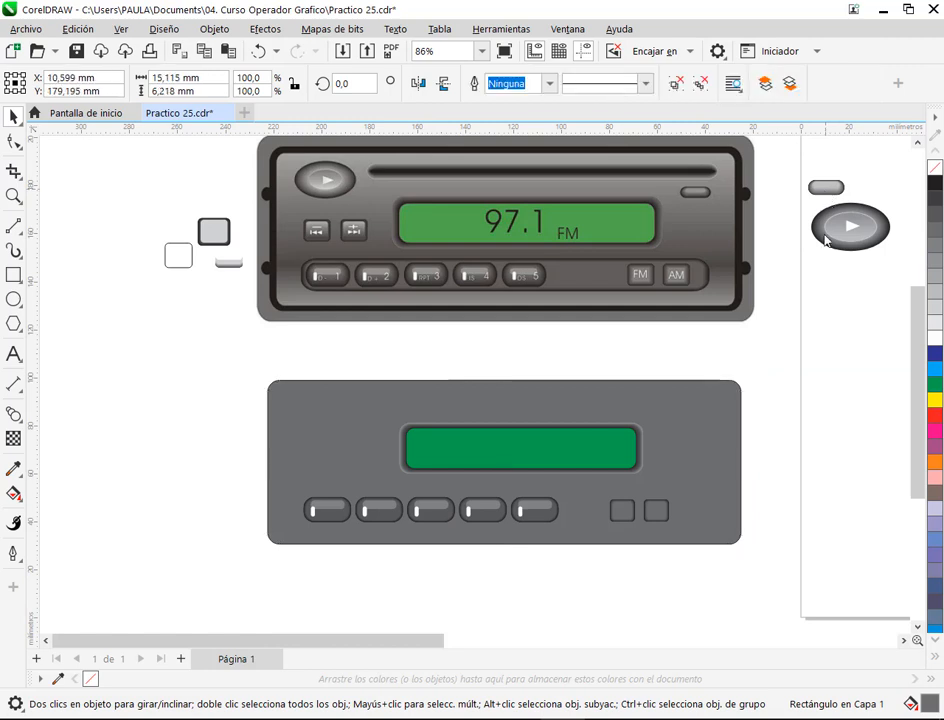
drag(682, 432, 682, 430)
click(760, 380)
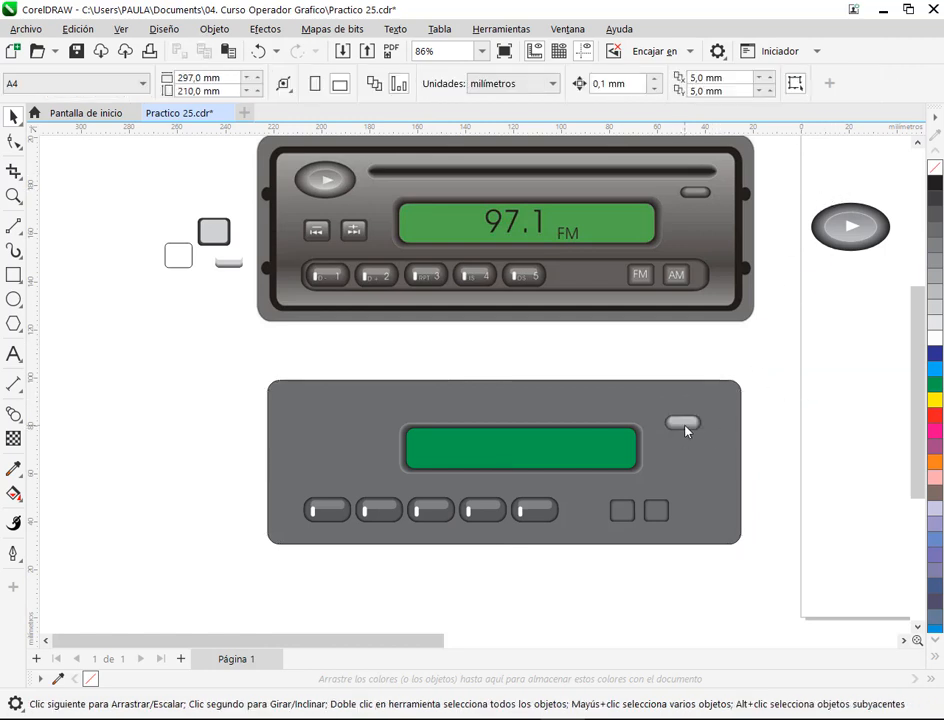
click(685, 430)
click(756, 442)
Step: Ungroup the pill-shaped button and fill its inner highlight rectangle with a darker medium gray
scroll(756, 440, up, 3)
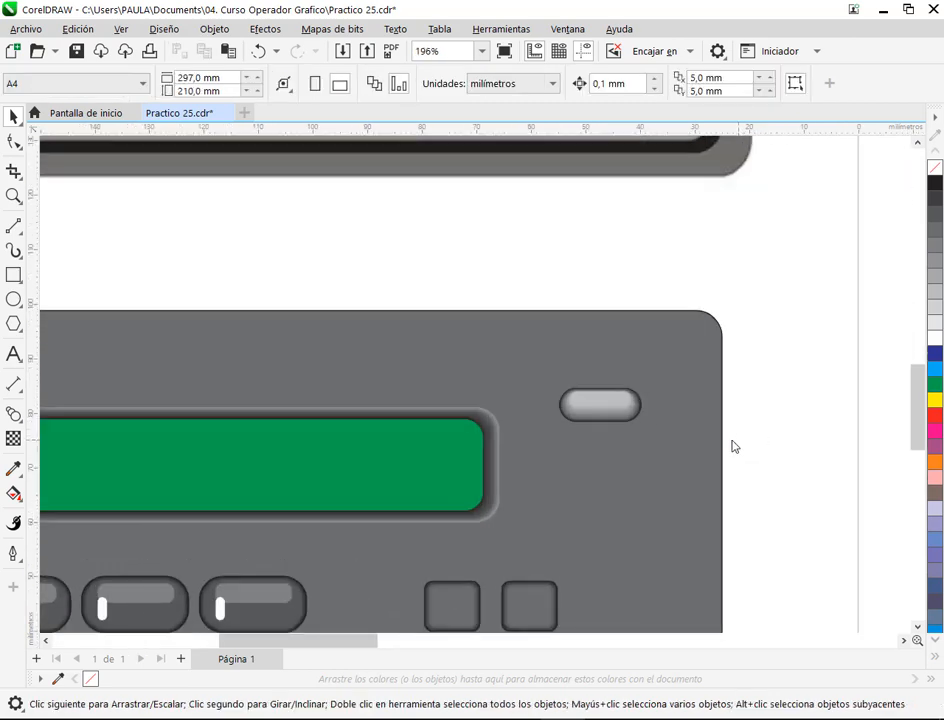
scroll(733, 446, up, 2)
click(506, 364)
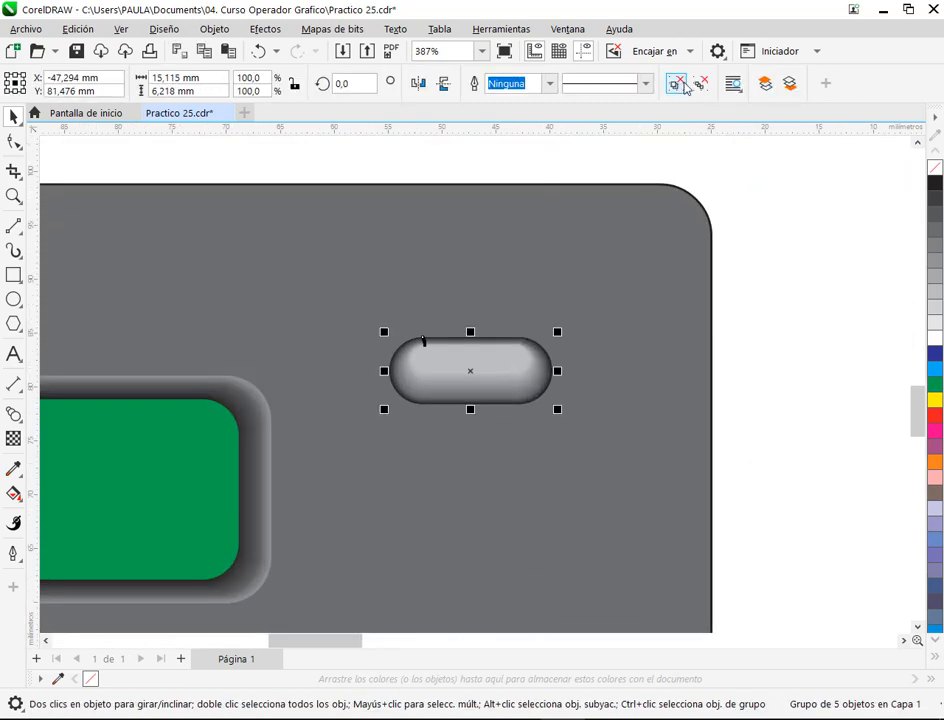
click(784, 204)
ctrl+click(495, 363)
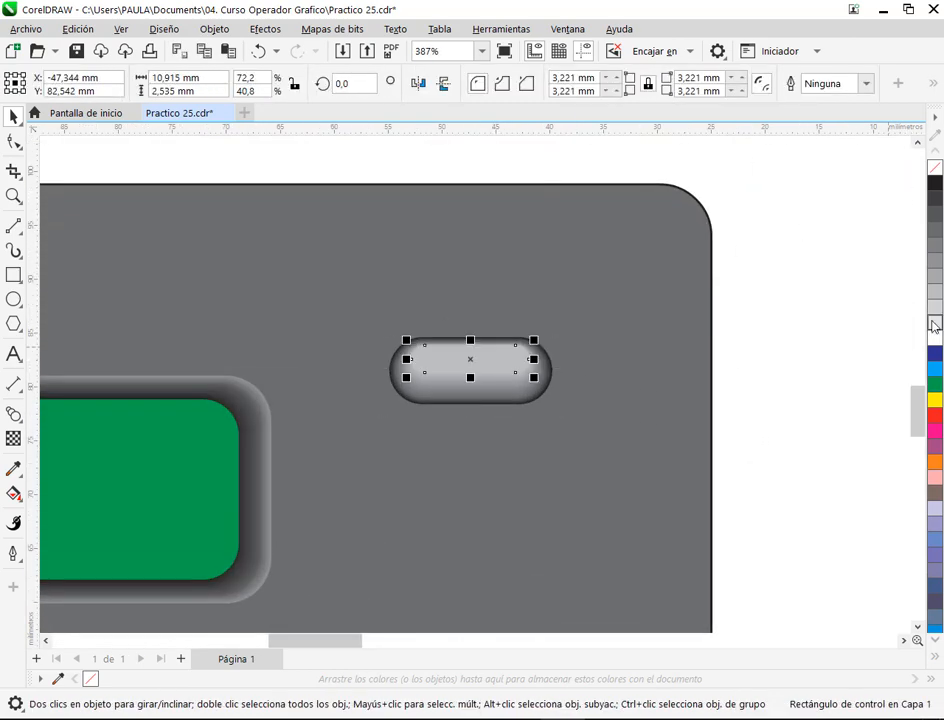
click(808, 321)
click(523, 389)
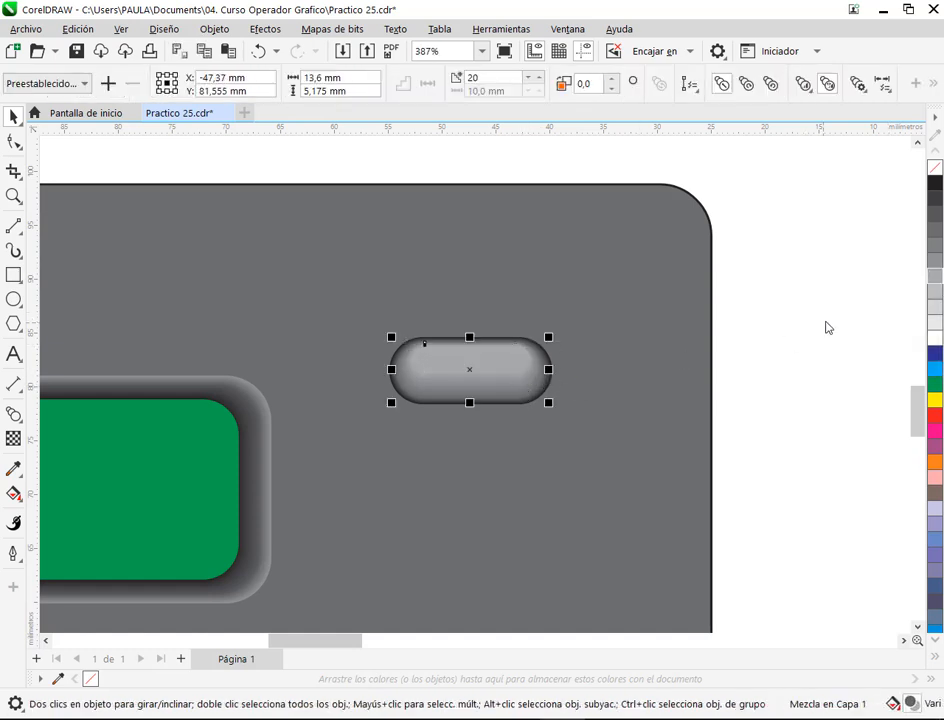
Step: Select all parts of the pill-shaped button together and regroup them
click(790, 320)
drag(781, 294, 446, 408)
drag(350, 458, 350, 458)
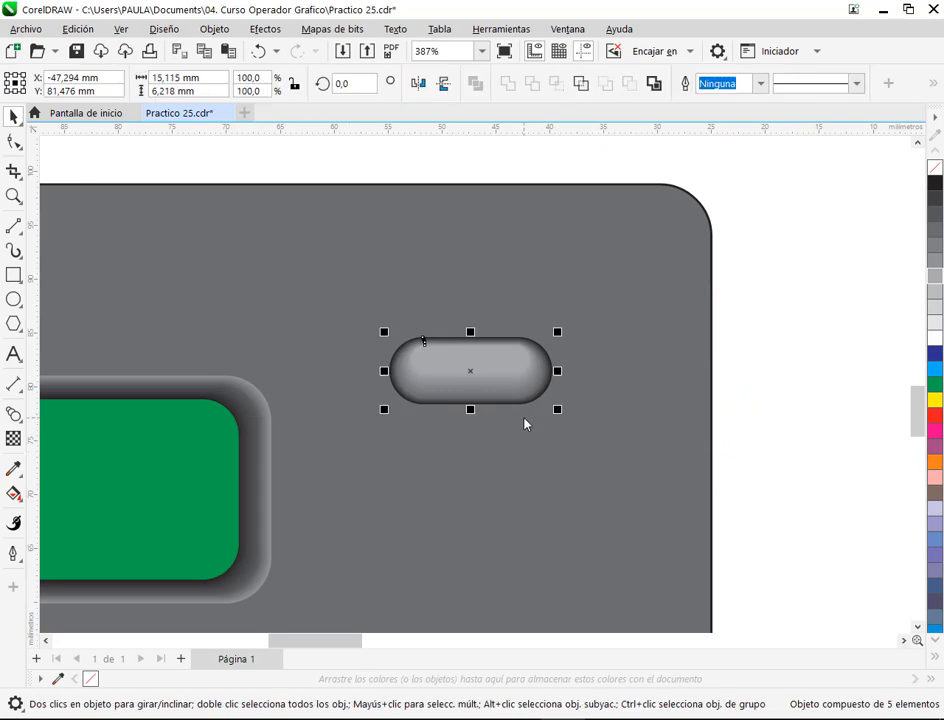
scroll(596, 364, down, 3)
key(Escape)
scroll(623, 467, down, 1)
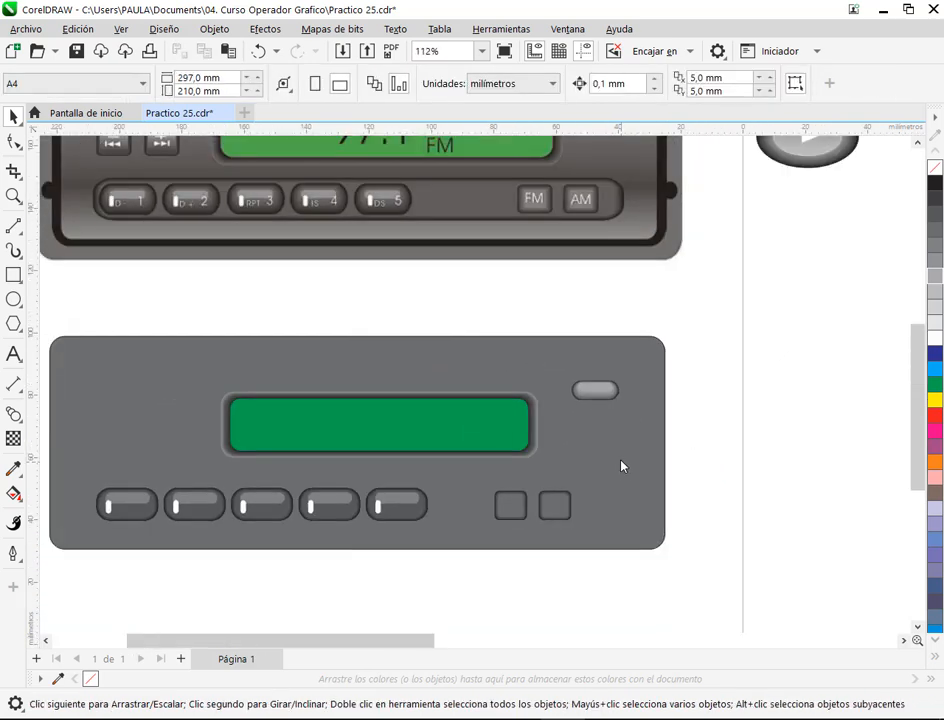
Step: Ungroup the small pill-shaped button on the upper right of the gray panel
drag(622, 464, 664, 486)
scroll(662, 469, down, 2)
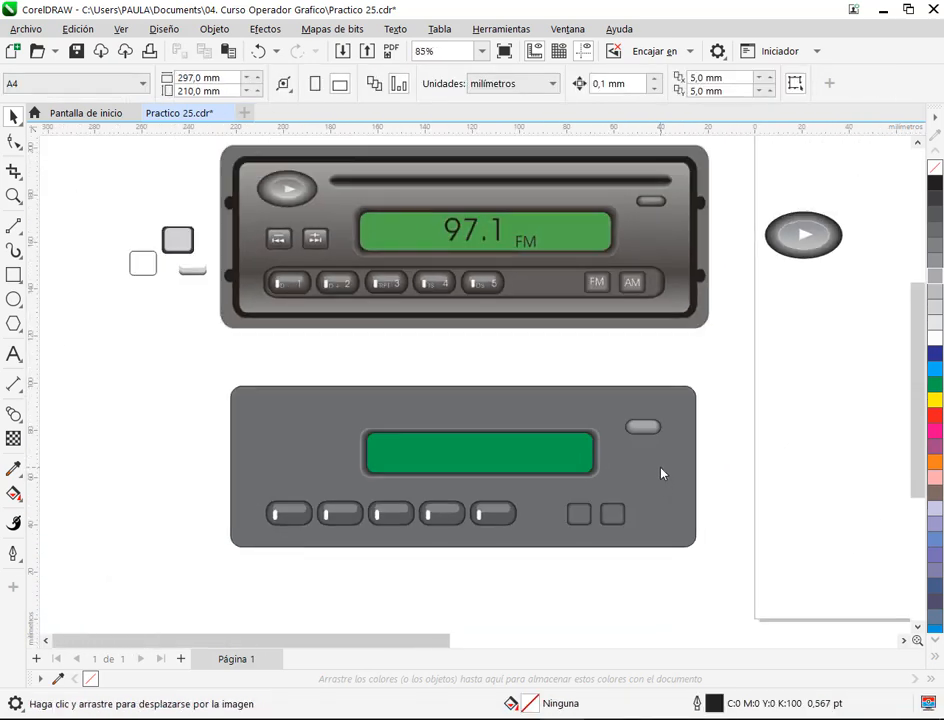
scroll(662, 470, up, 6)
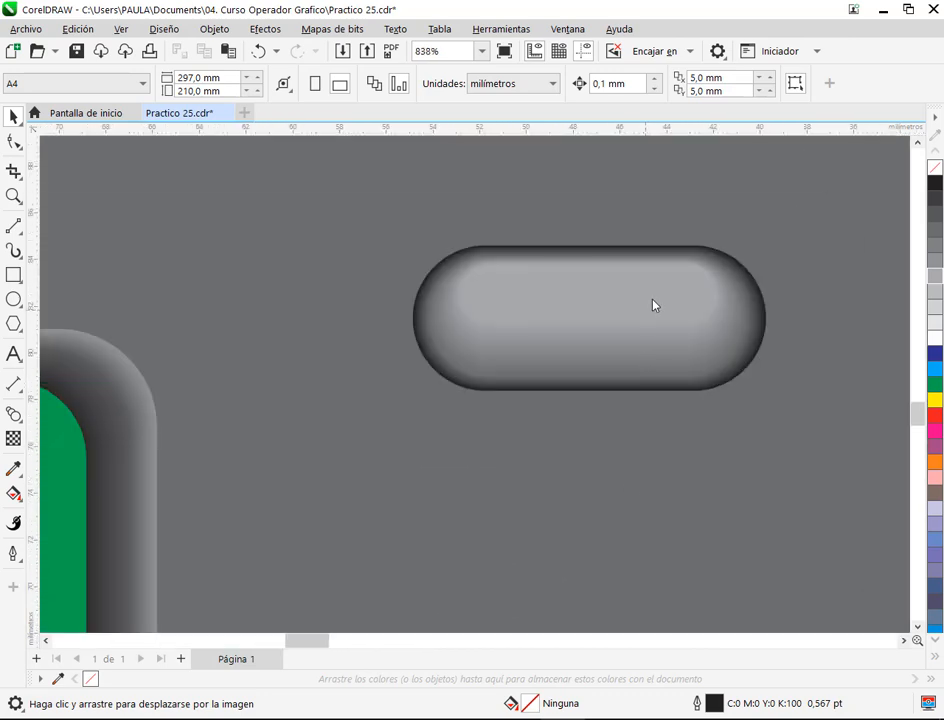
click(652, 305)
click(702, 84)
click(824, 268)
Step: Examine the ungrouped pill button's separate parts by selecting its outer blend and inner highlight rectangle in turn
drag(790, 324, 555, 265)
key(space)
click(524, 260)
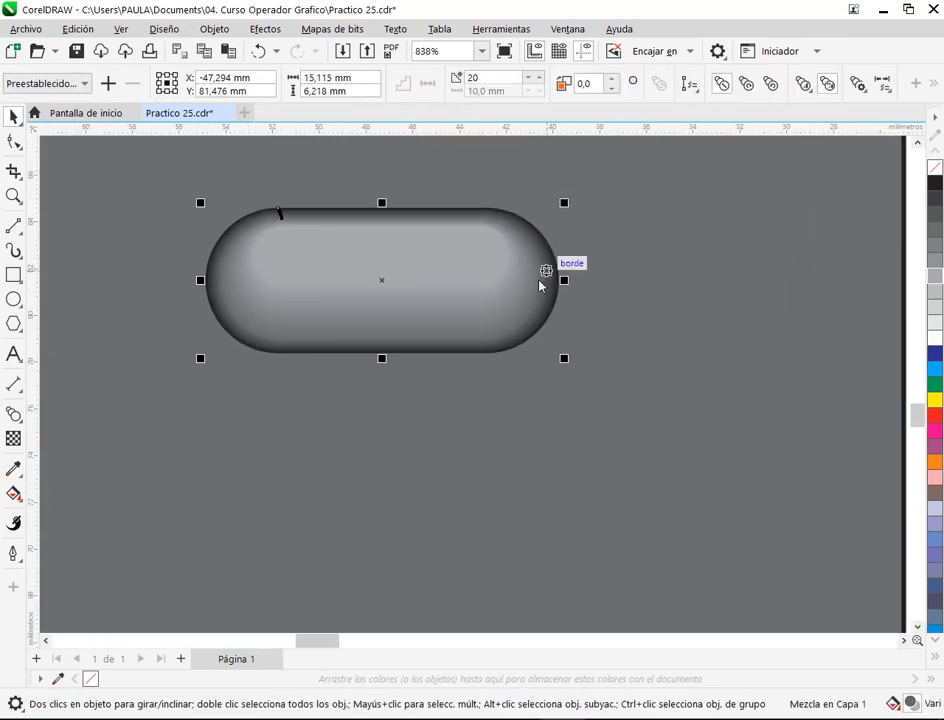
scroll(561, 319, up, 1)
click(691, 318)
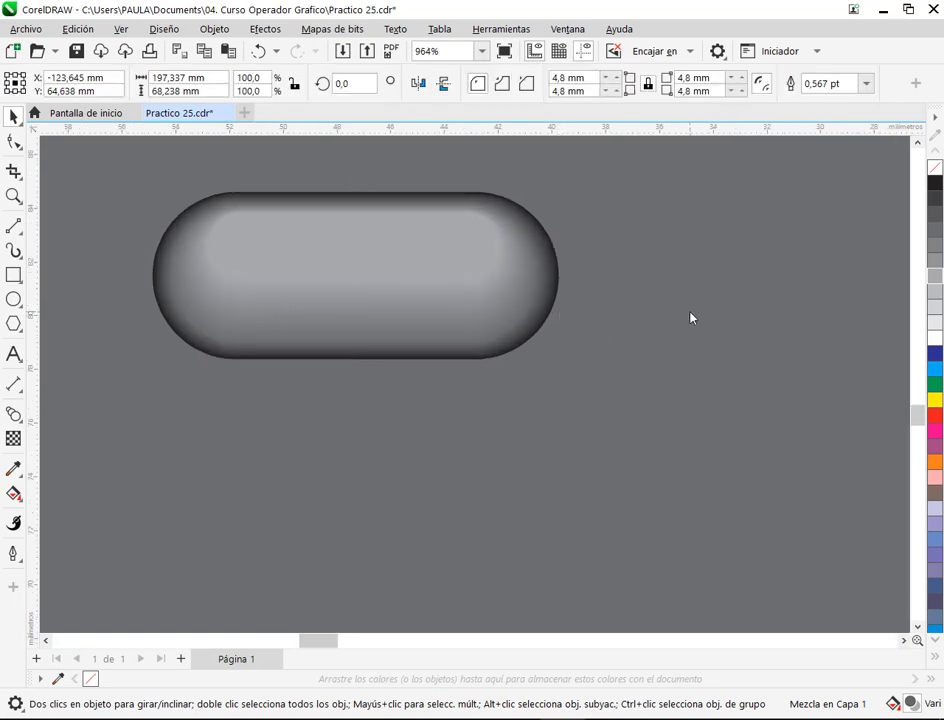
drag(583, 322, 585, 335)
scroll(477, 269, up, 2)
click(452, 250)
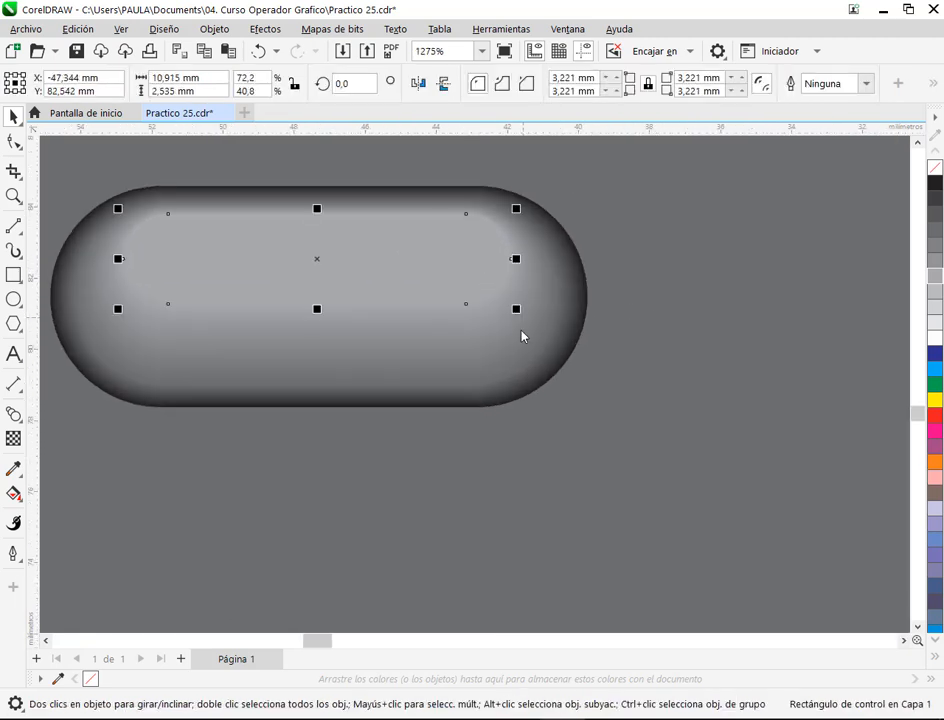
click(550, 363)
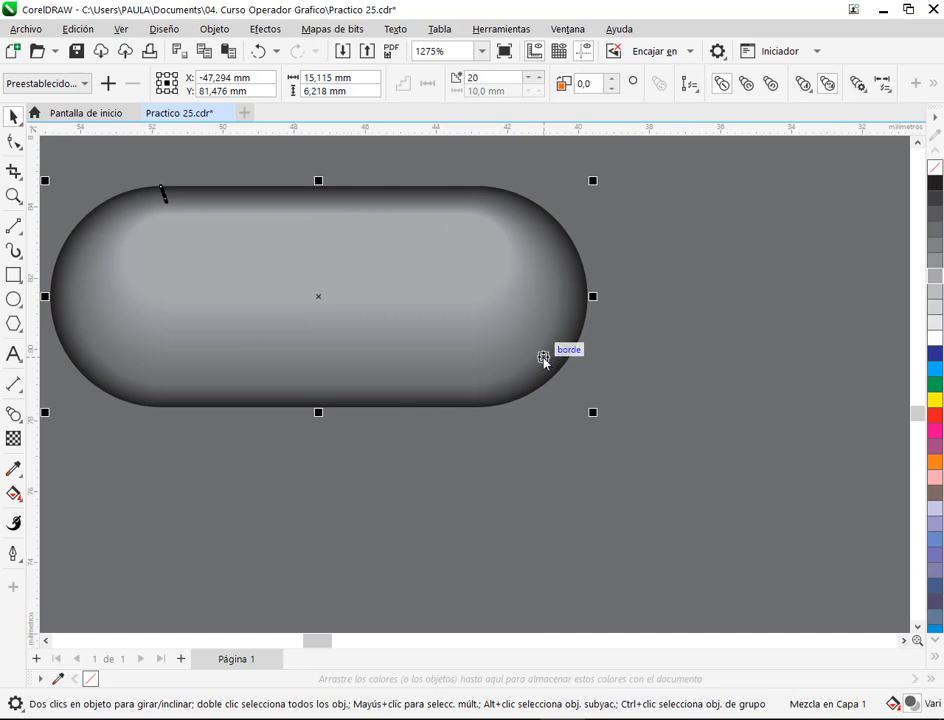
click(726, 322)
Step: Select the start object of the pill button's inner blend, try a black outline on it and undo the outline
click(463, 291)
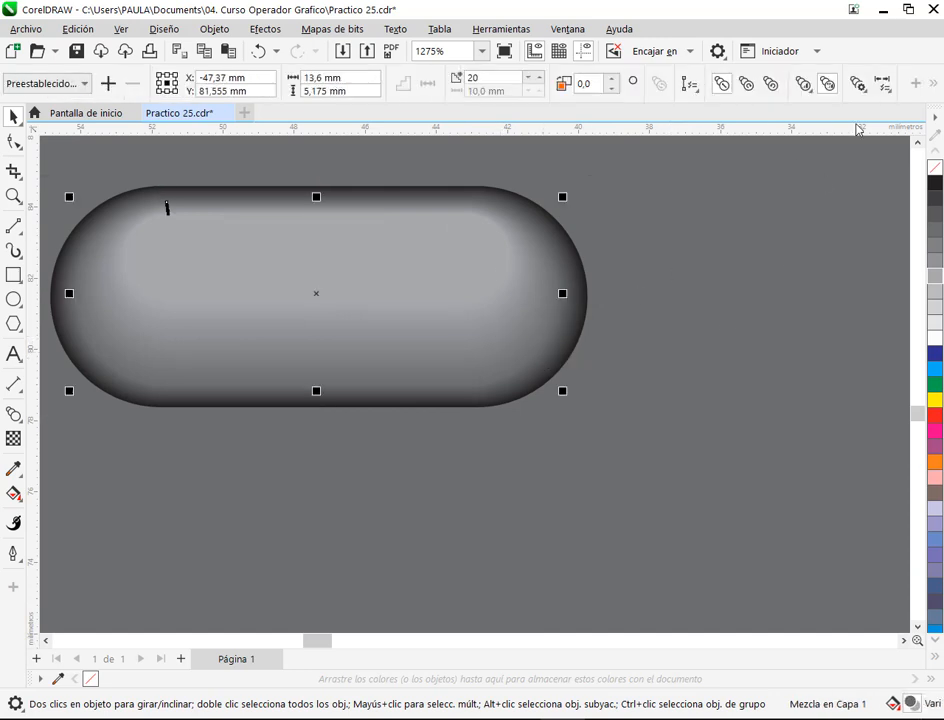
click(690, 86)
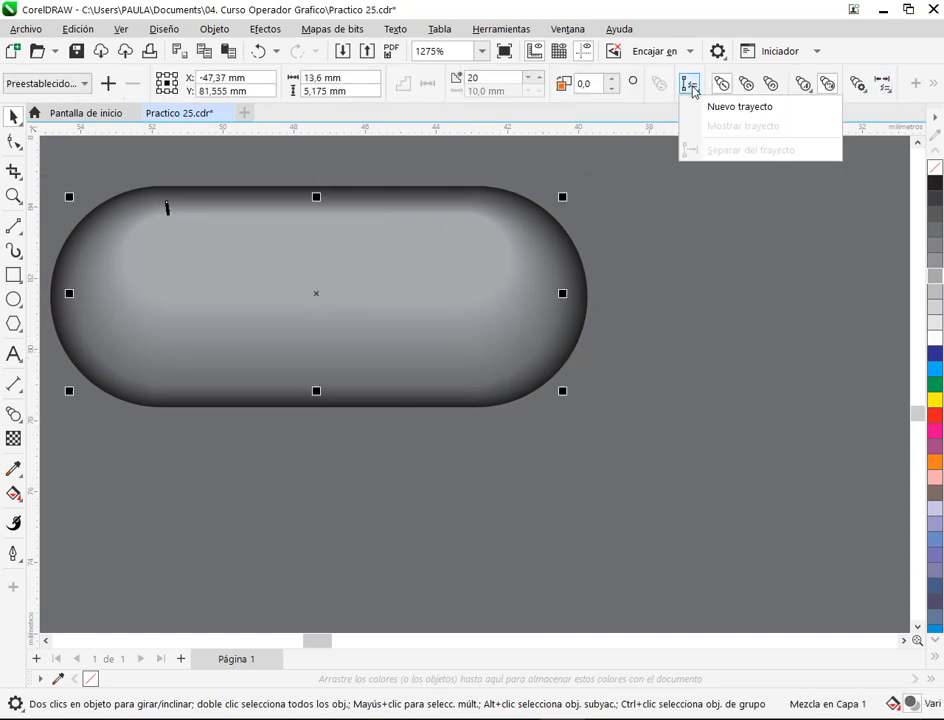
click(885, 85)
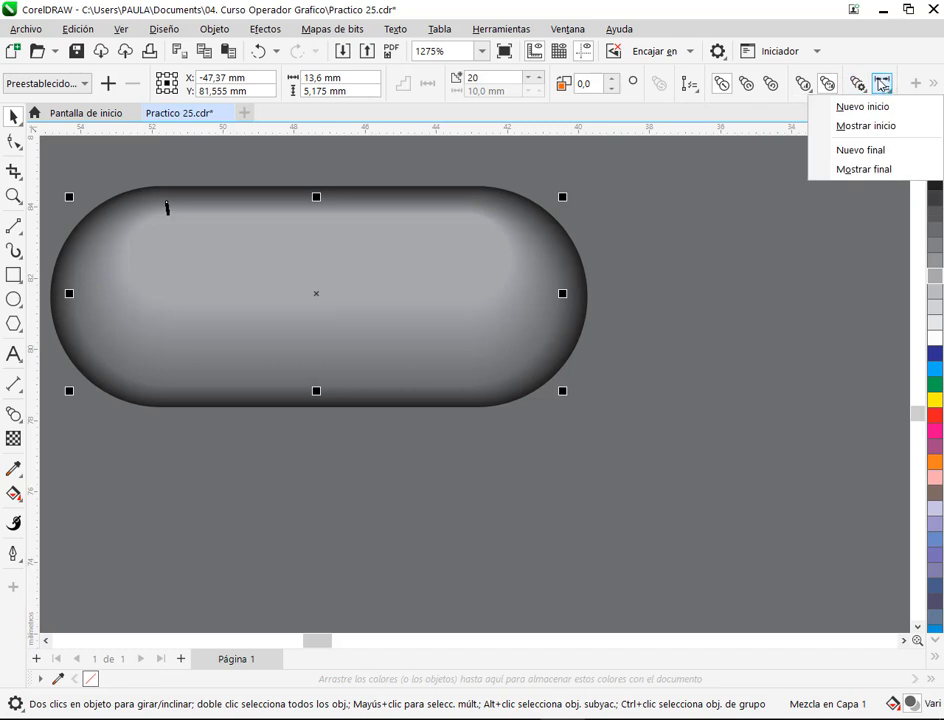
click(881, 125)
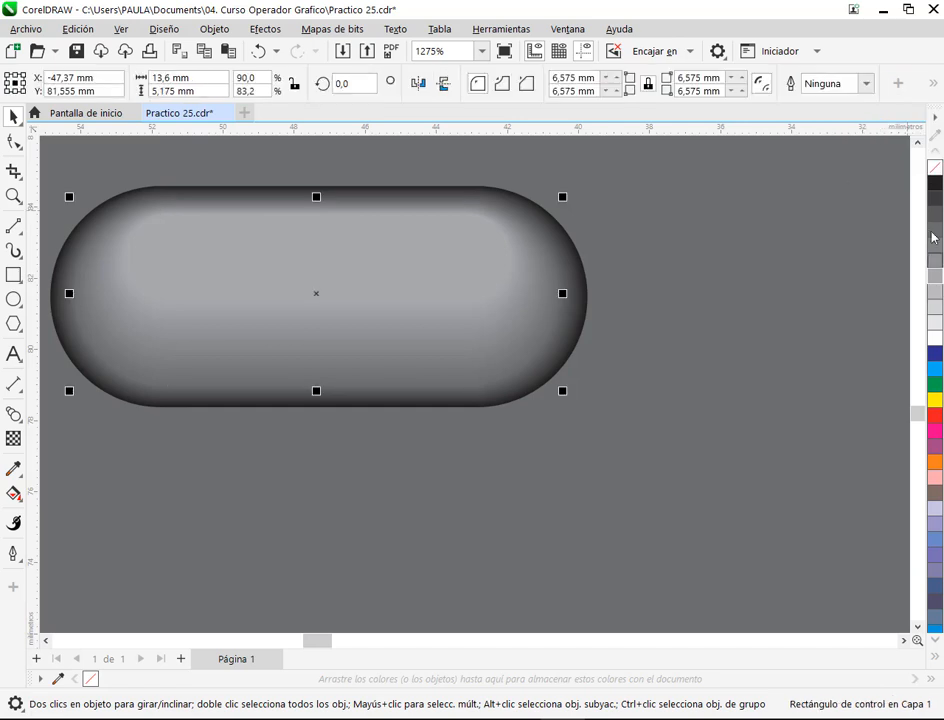
right_click(936, 184)
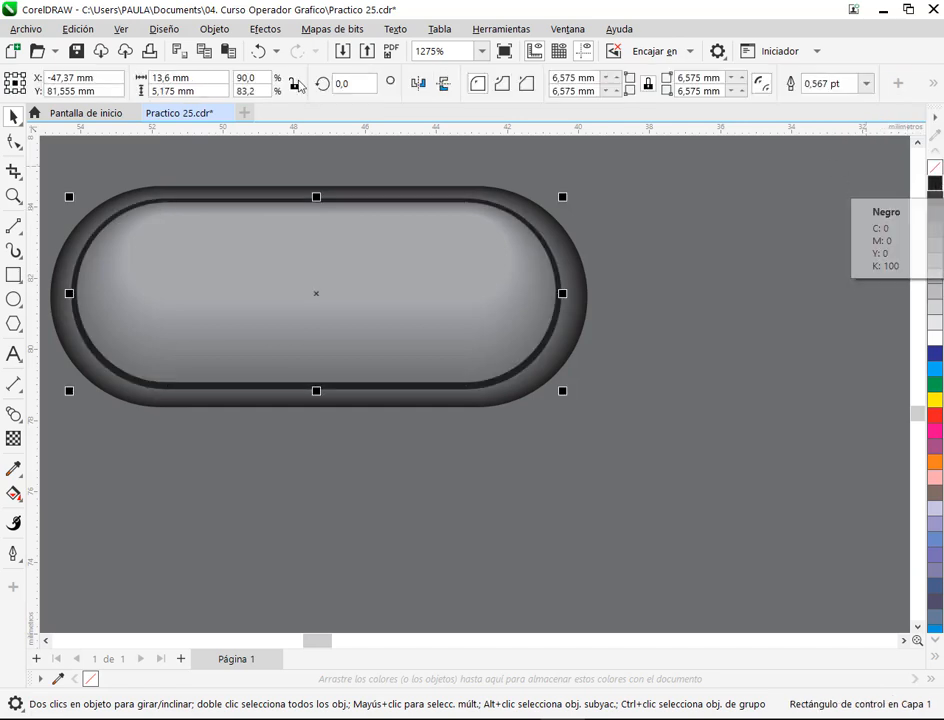
click(258, 51)
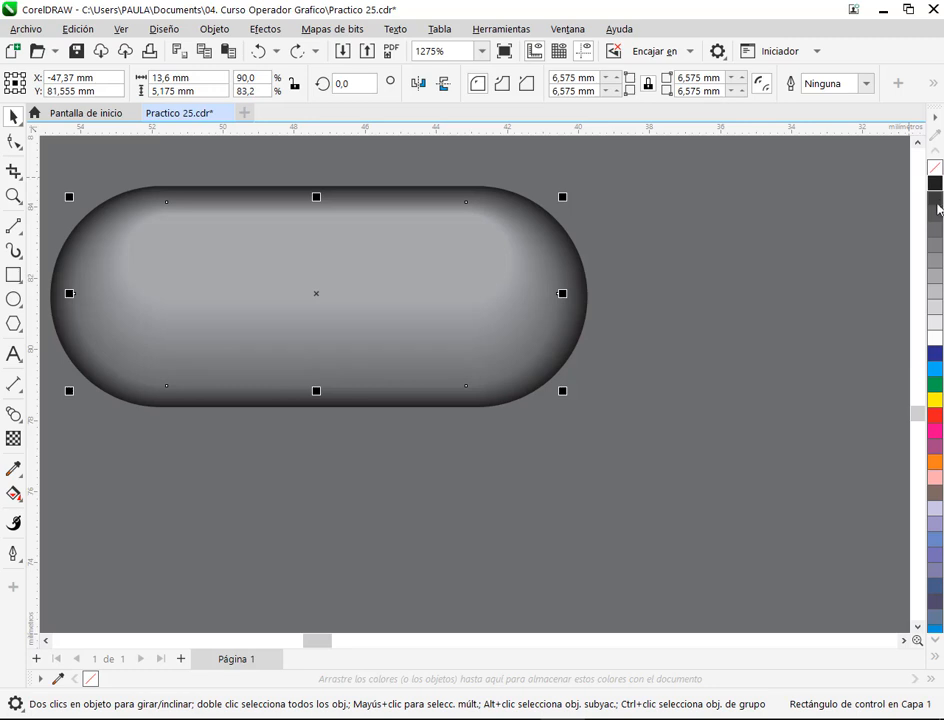
Step: Try several gray fills on the inner blend's start rectangle, settling on a medium-dark gray
click(937, 243)
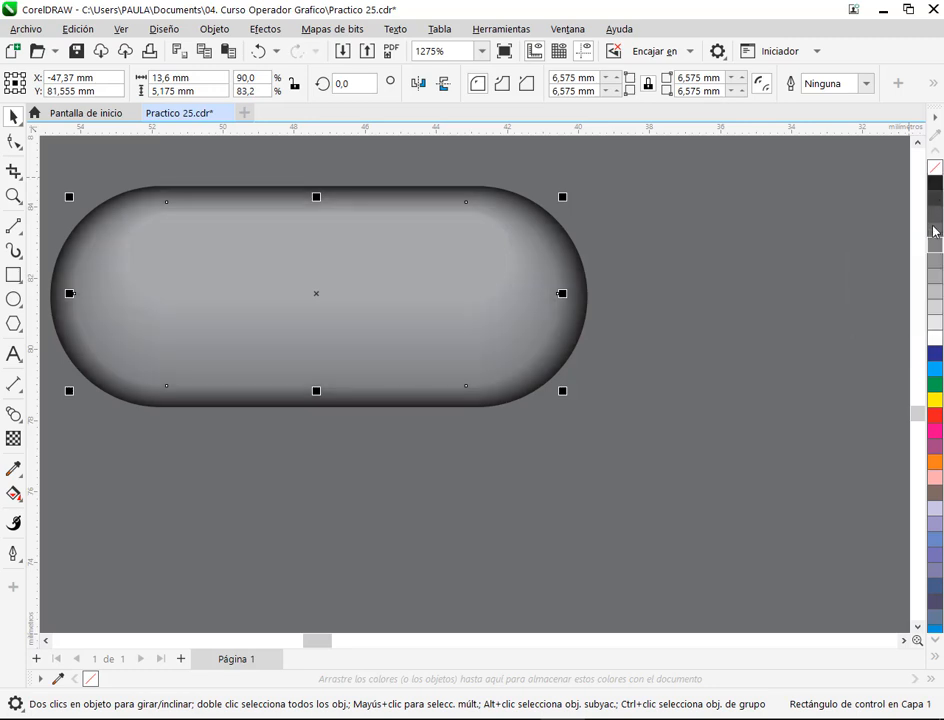
click(935, 227)
click(934, 217)
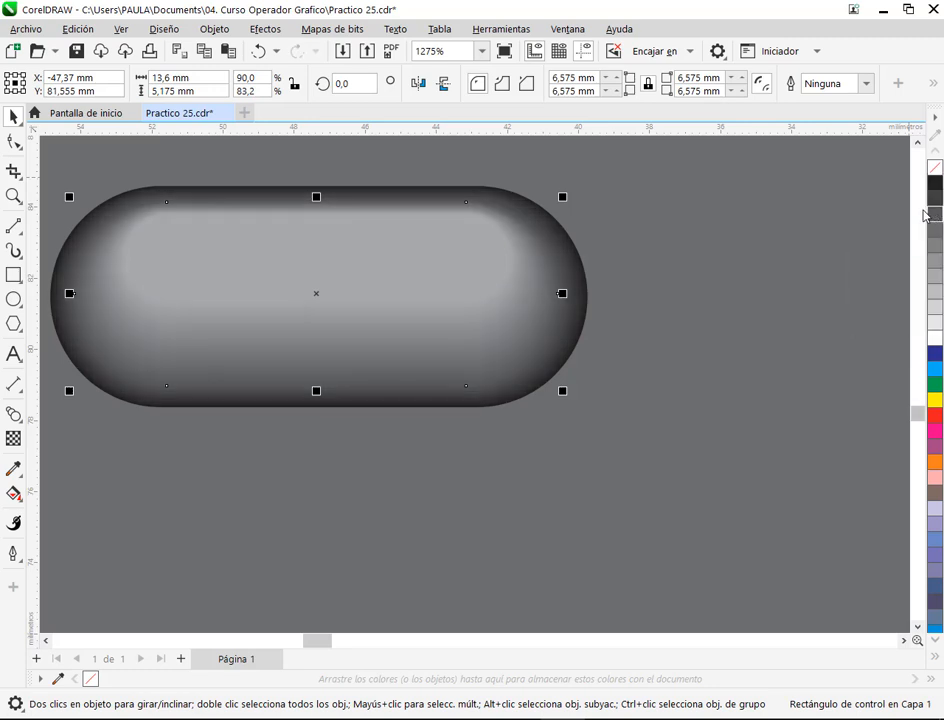
click(935, 238)
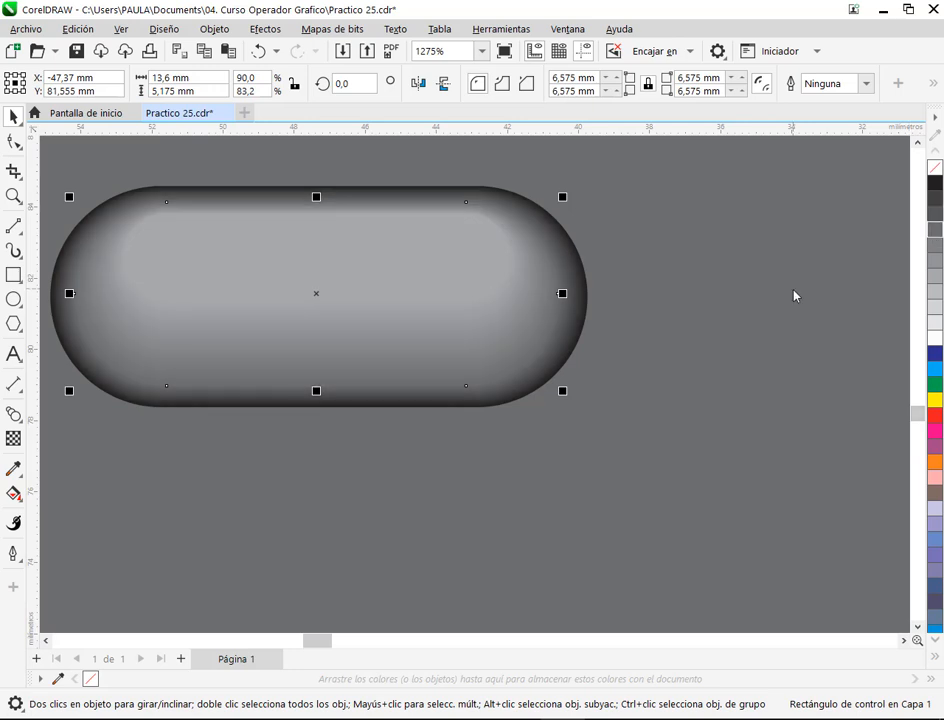
Step: Reselect the pill button's inner blend and review its start/end and additional blend options
click(549, 325)
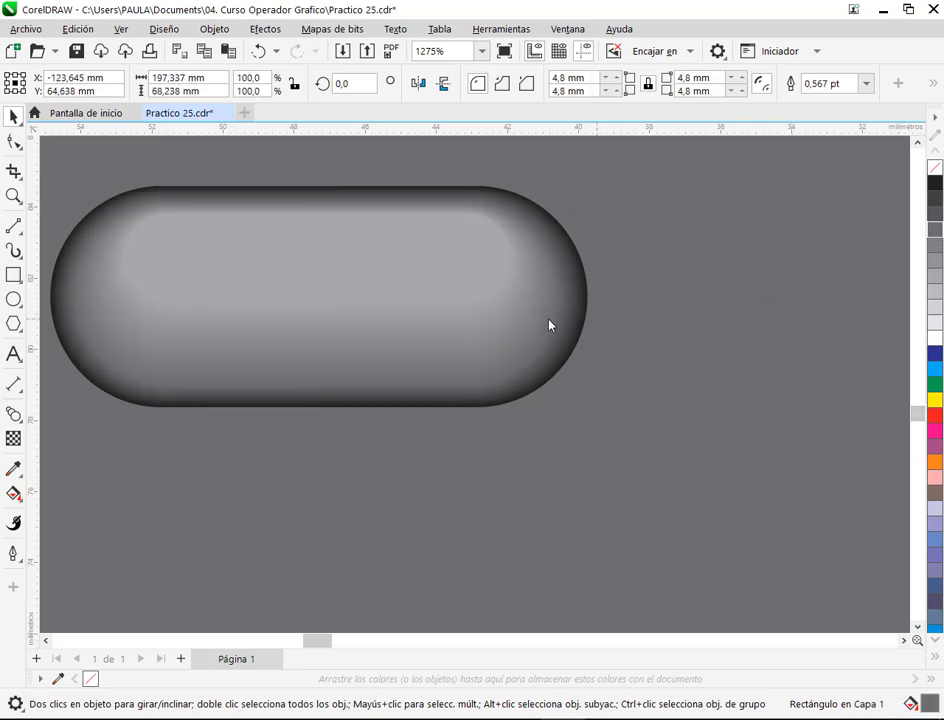
click(487, 275)
click(480, 338)
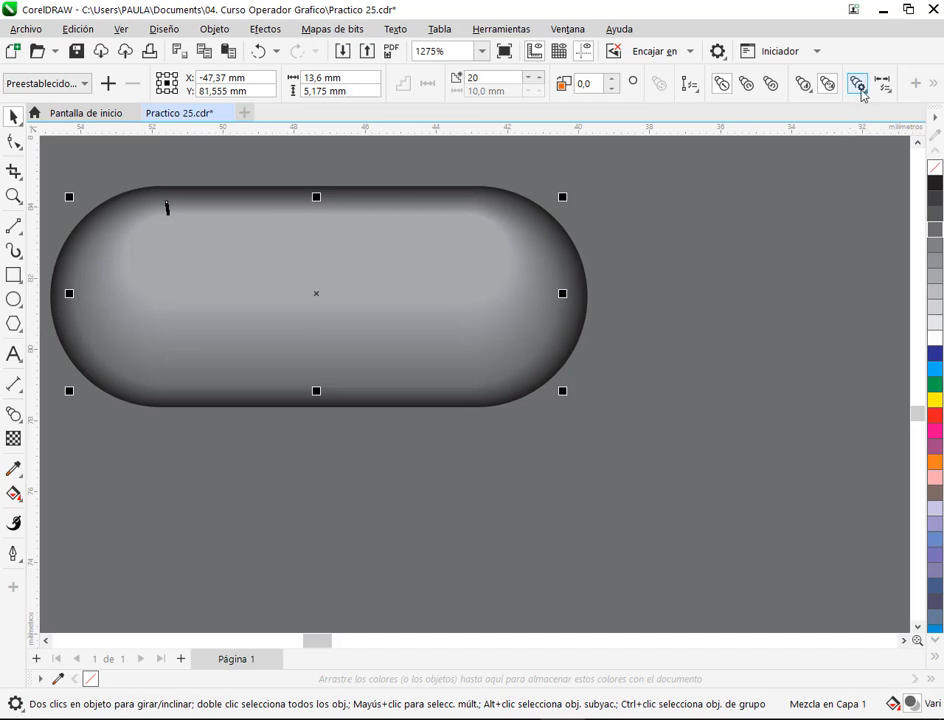
click(858, 86)
mouse_move(885, 85)
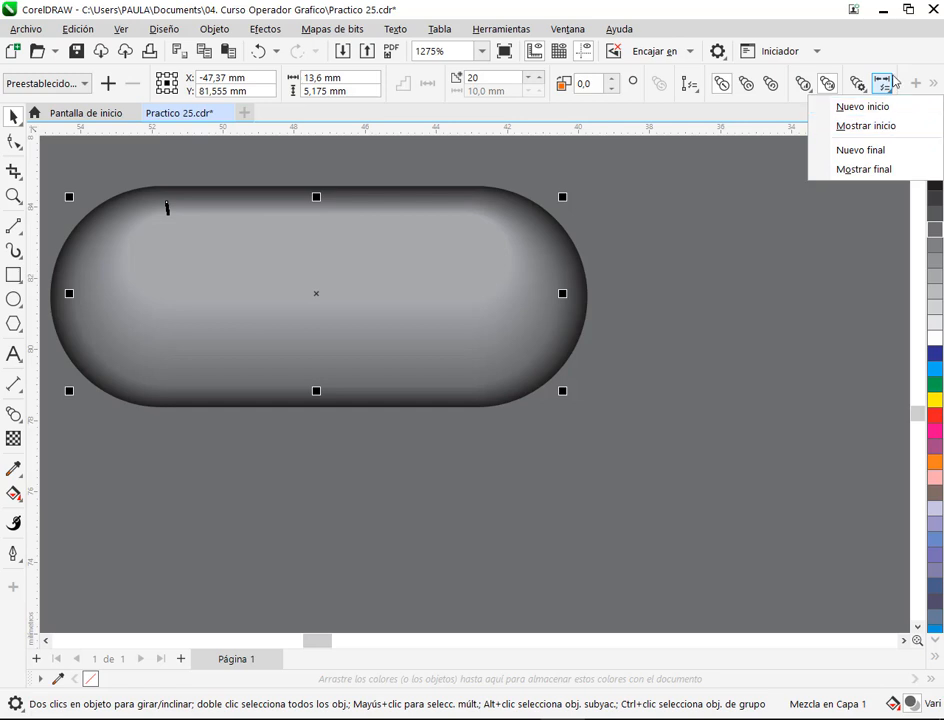
click(874, 85)
click(874, 85)
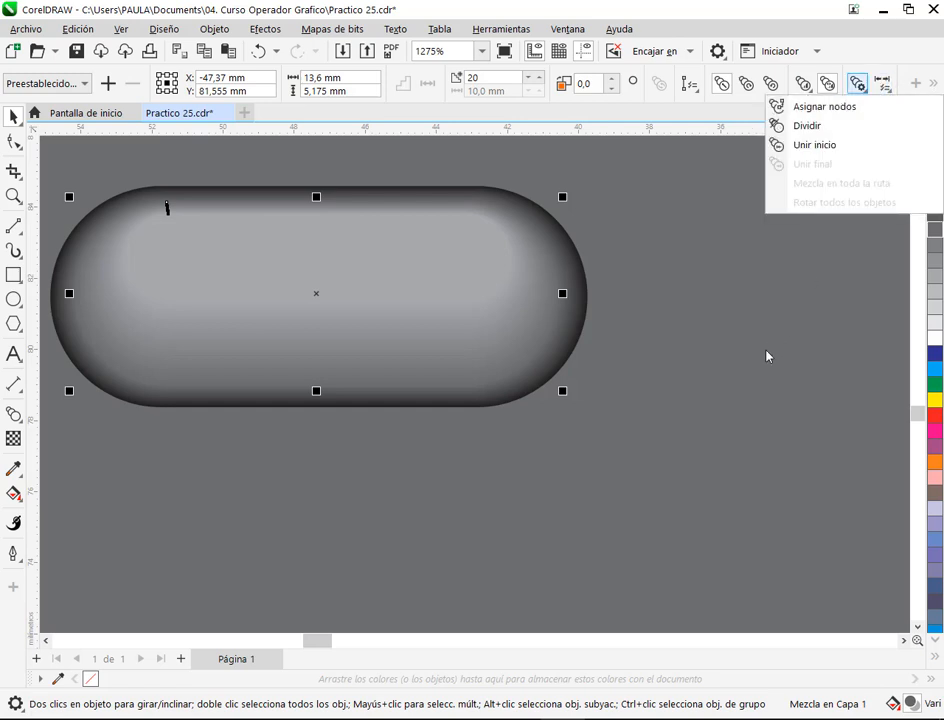
Step: Inspect the highlight rectangle and the inner blend's shading up close at the pill button's rounded right end
click(376, 290)
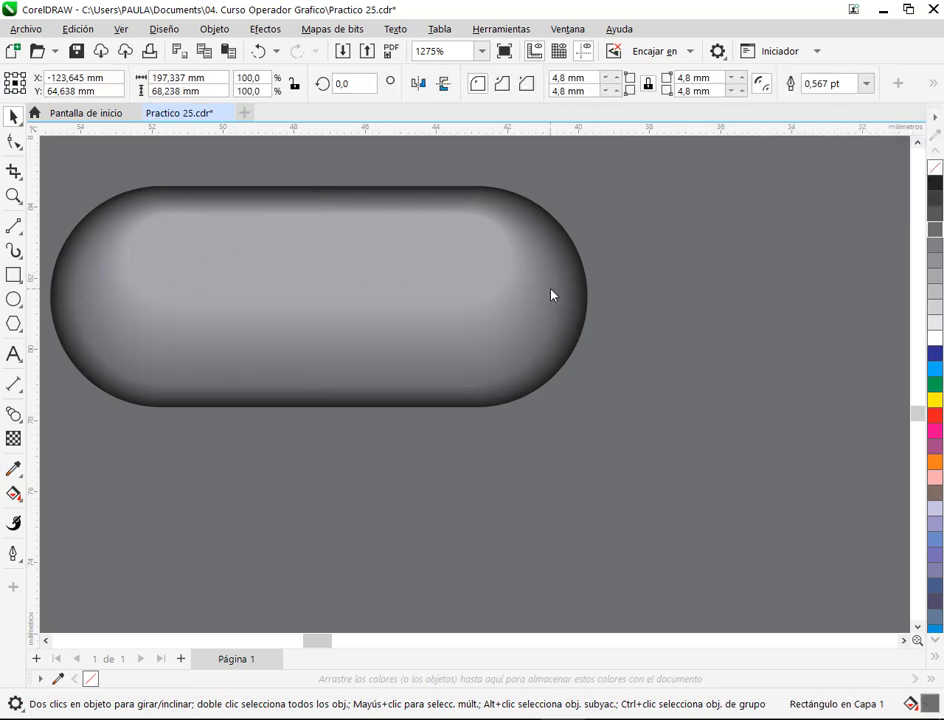
click(244, 258)
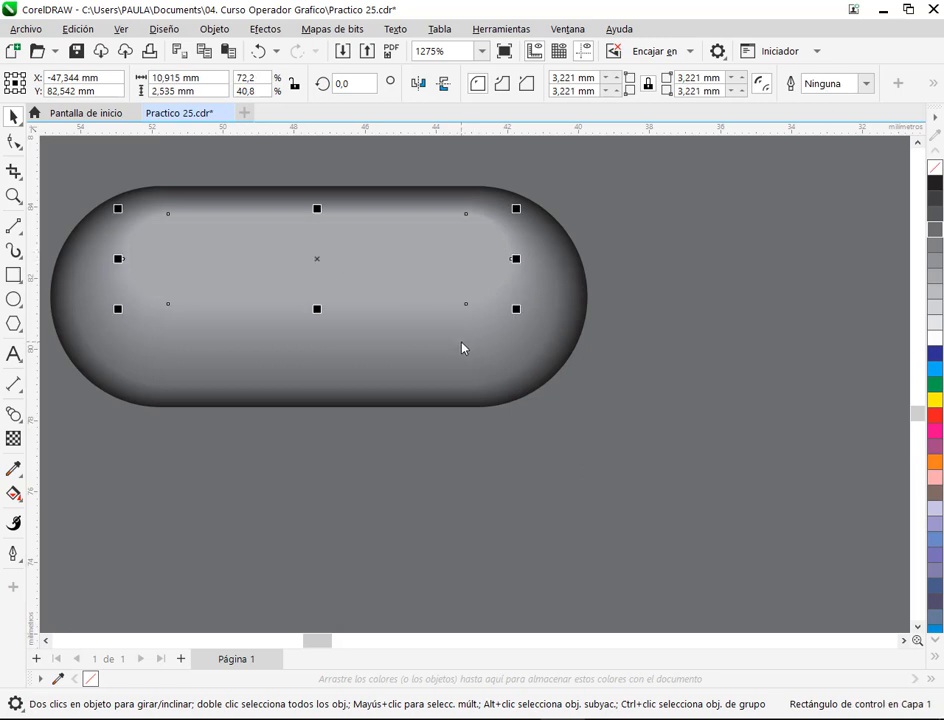
click(423, 332)
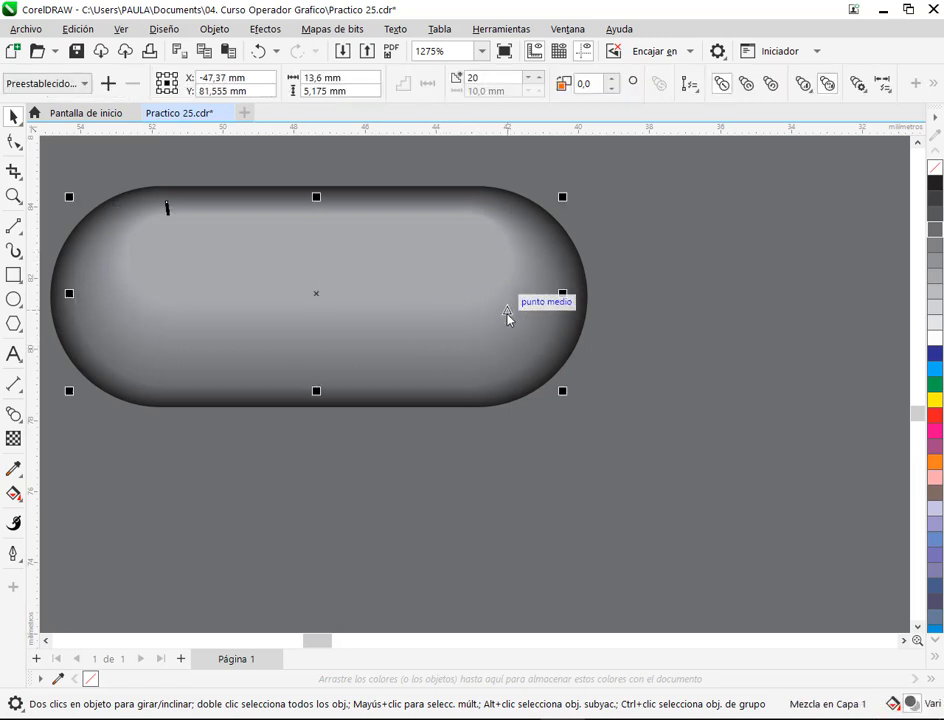
scroll(507, 316, up, 2)
scroll(507, 316, up, 4)
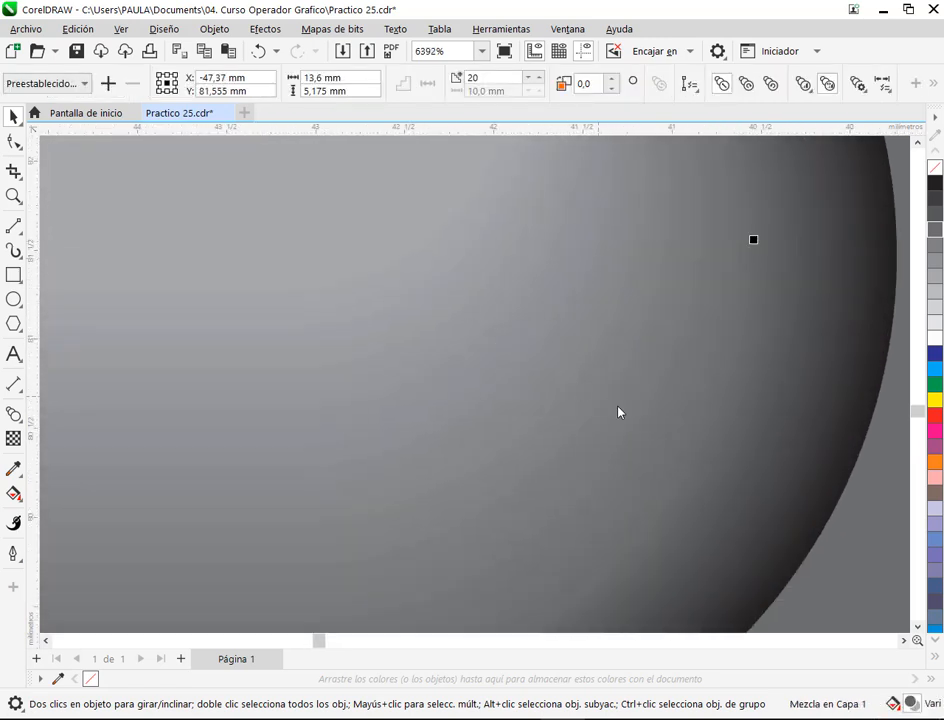
scroll(780, 472, up, 2)
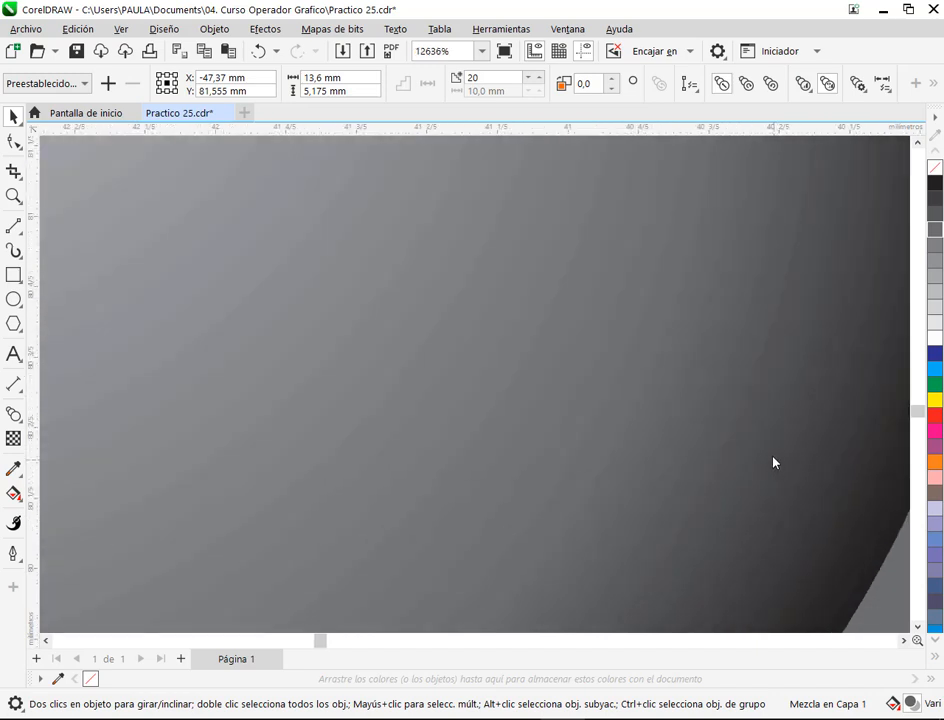
scroll(640, 377, down, 6)
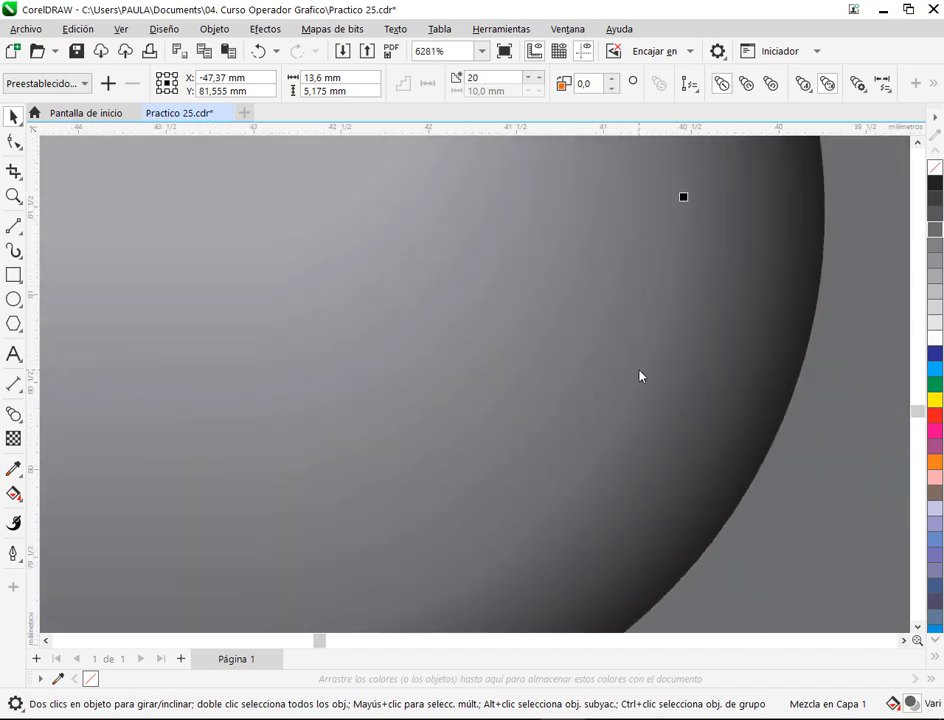
scroll(610, 372, down, 3)
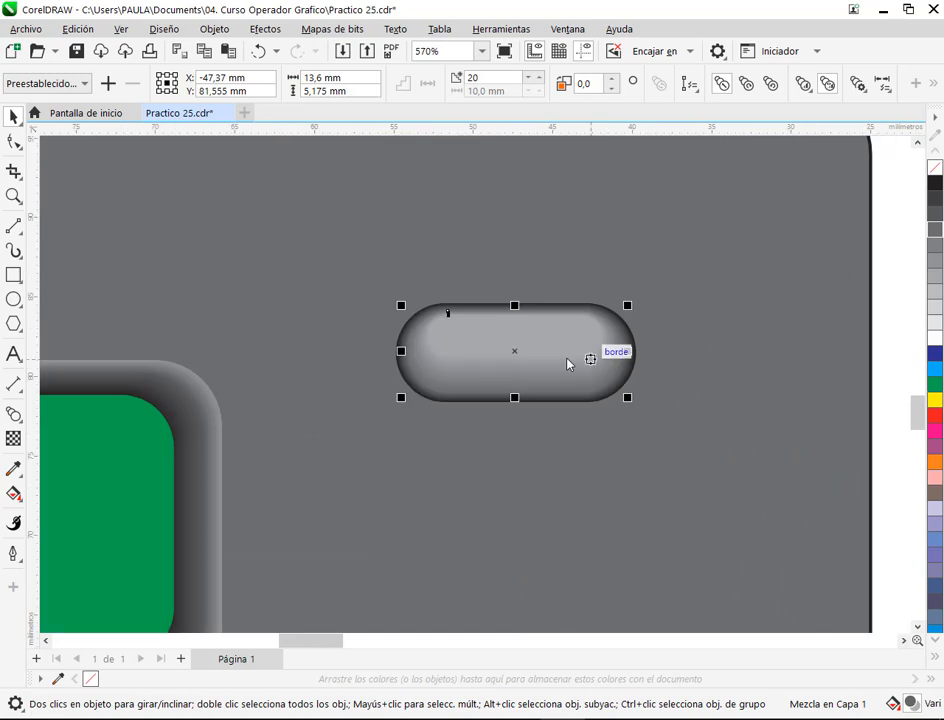
Step: Select the pill button's outermost rounded rectangle, try a dark blue outline on it and undo the change
click(705, 373)
click(570, 337)
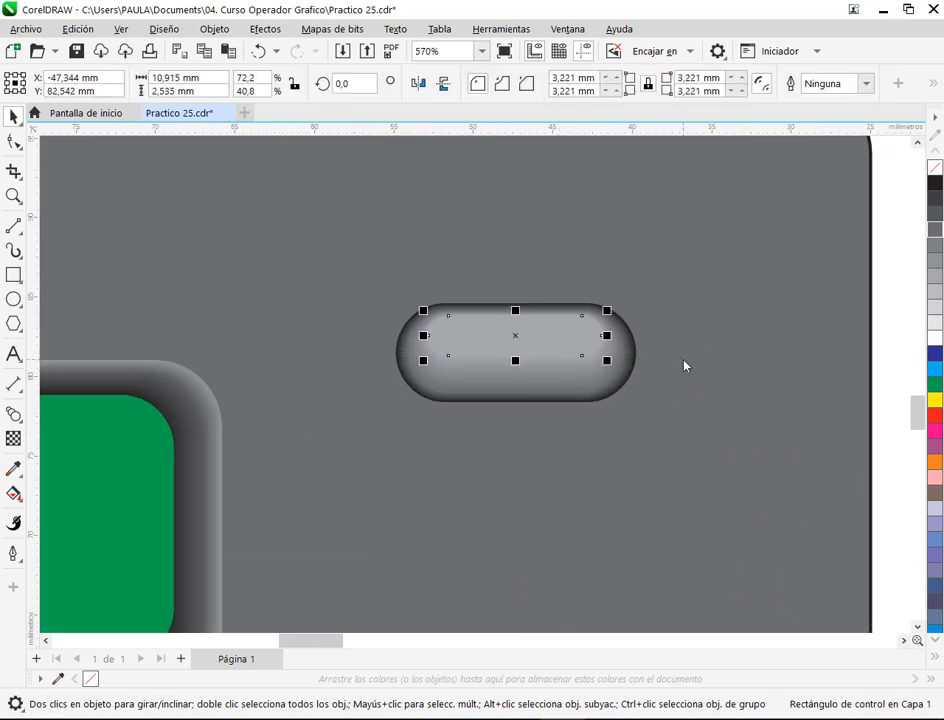
scroll(626, 362, up, 2)
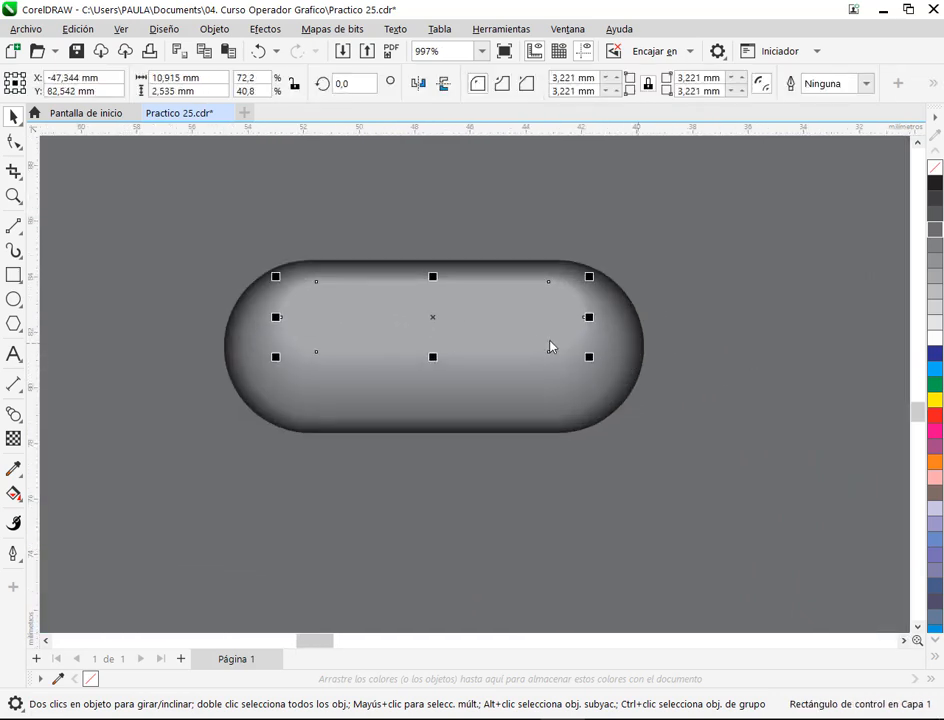
click(606, 423)
click(606, 423)
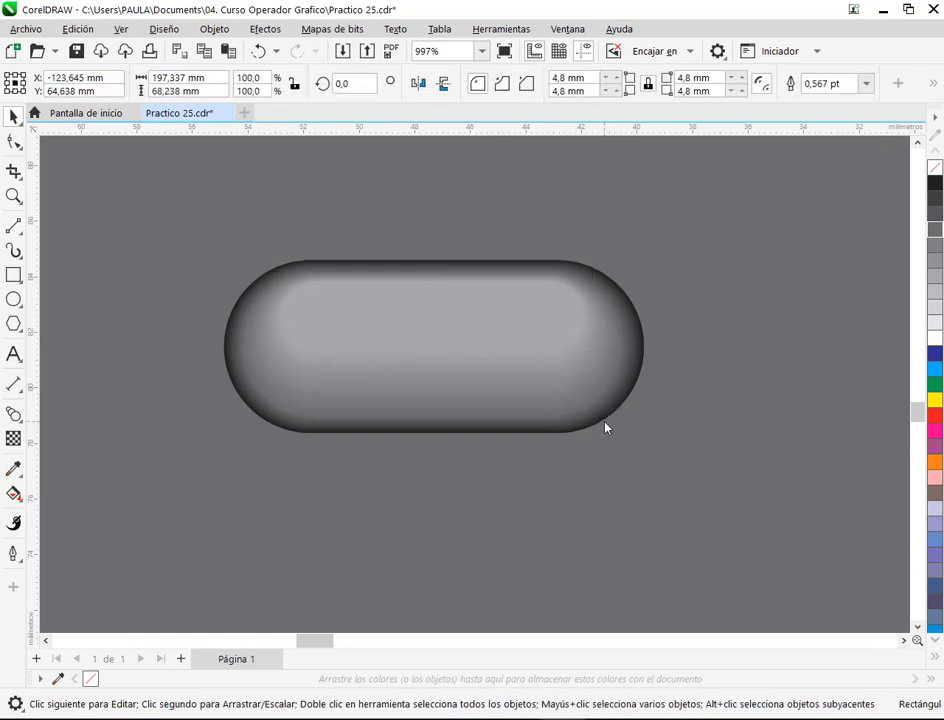
click(604, 422)
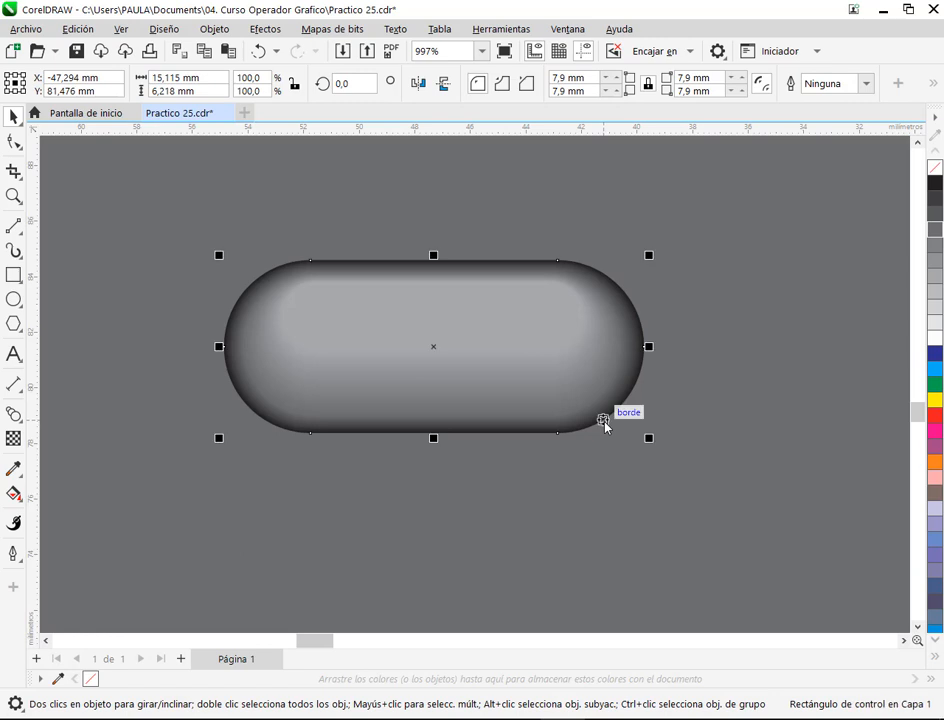
right_click(933, 358)
click(257, 51)
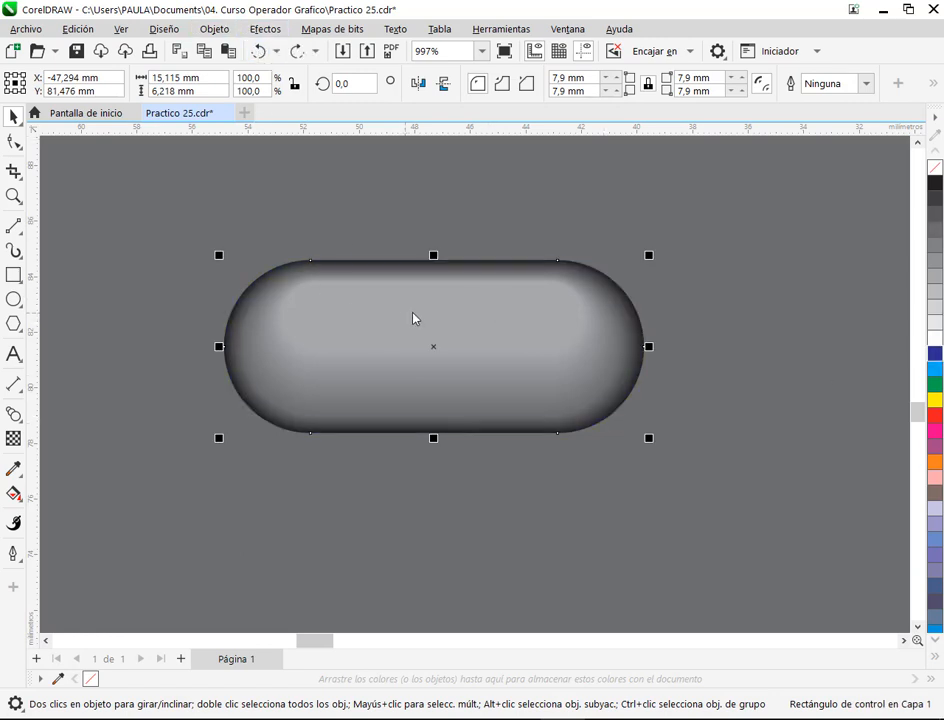
Step: Try a light blue fill on the pill button's inner highlight rectangle and undo it
click(400, 303)
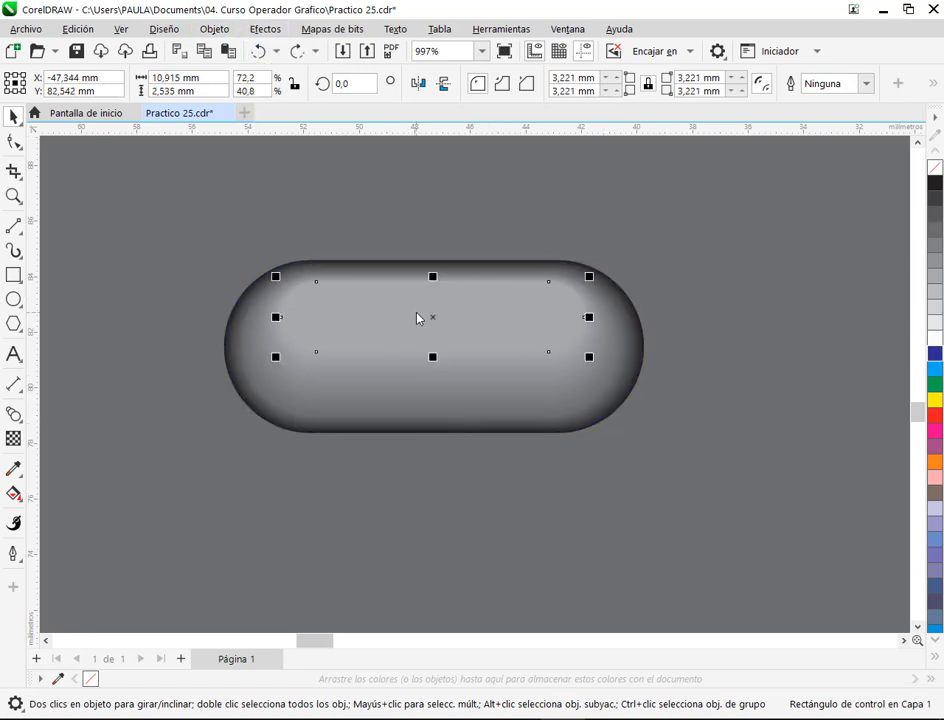
click(937, 372)
click(258, 50)
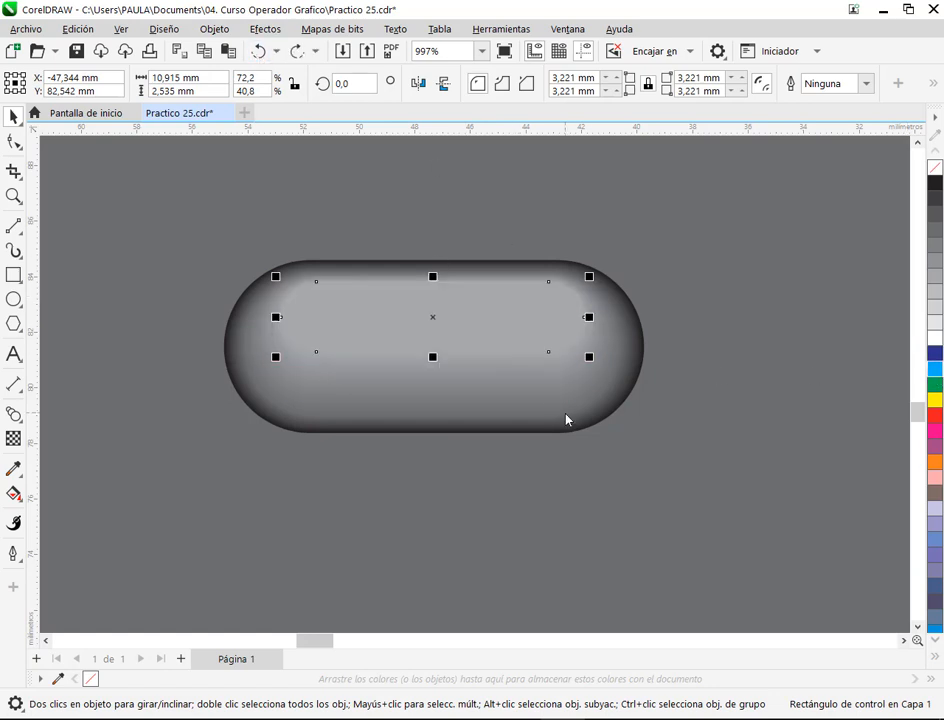
Step: Select the start object of the pill button's inner blend and fill it with a darker gray
click(517, 387)
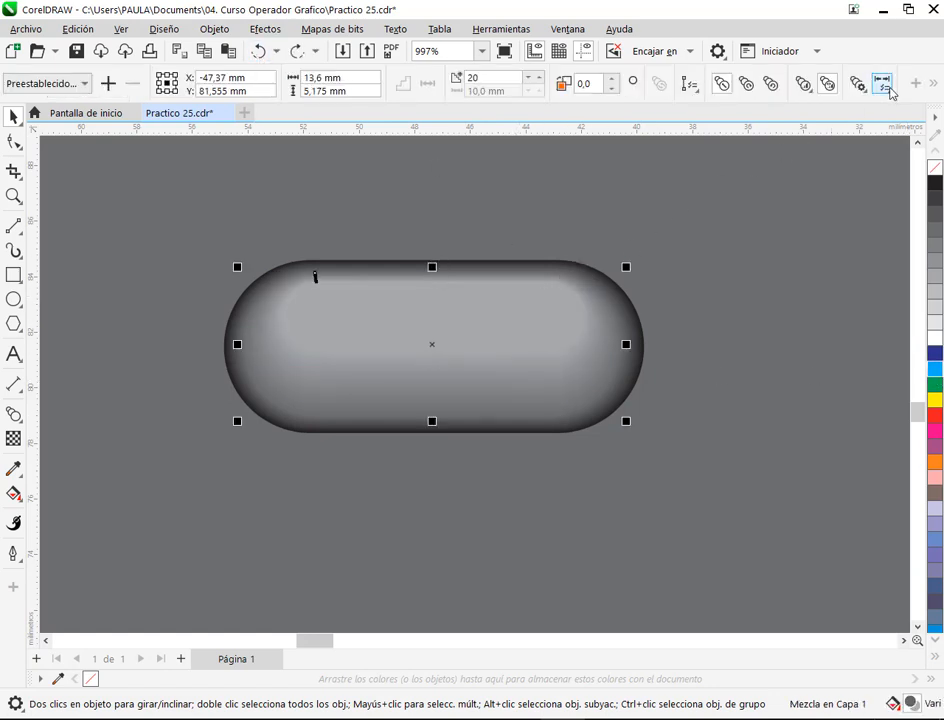
click(883, 84)
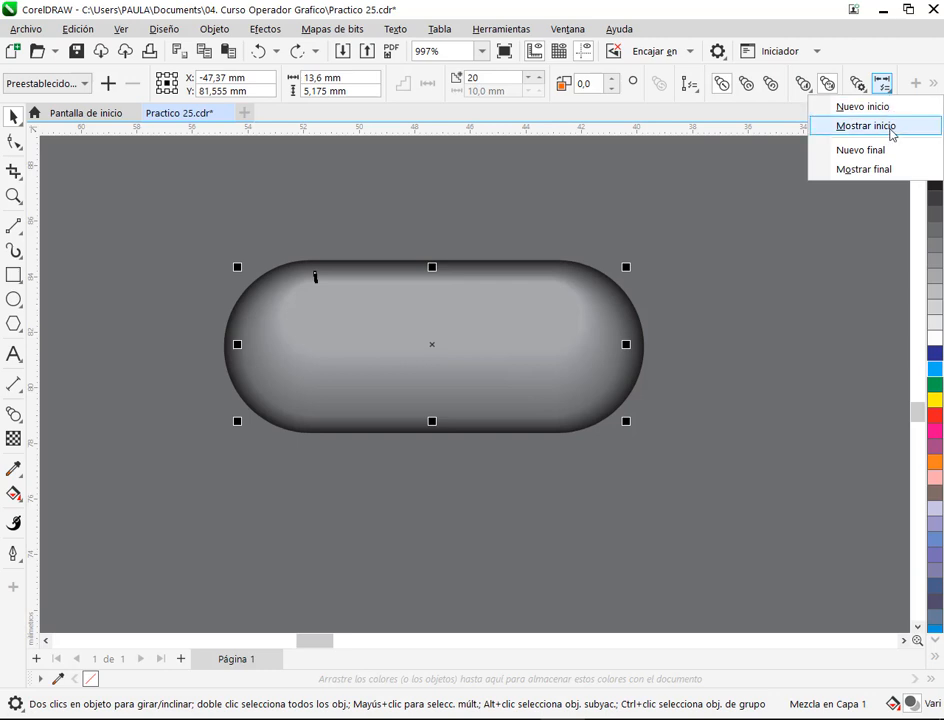
click(886, 128)
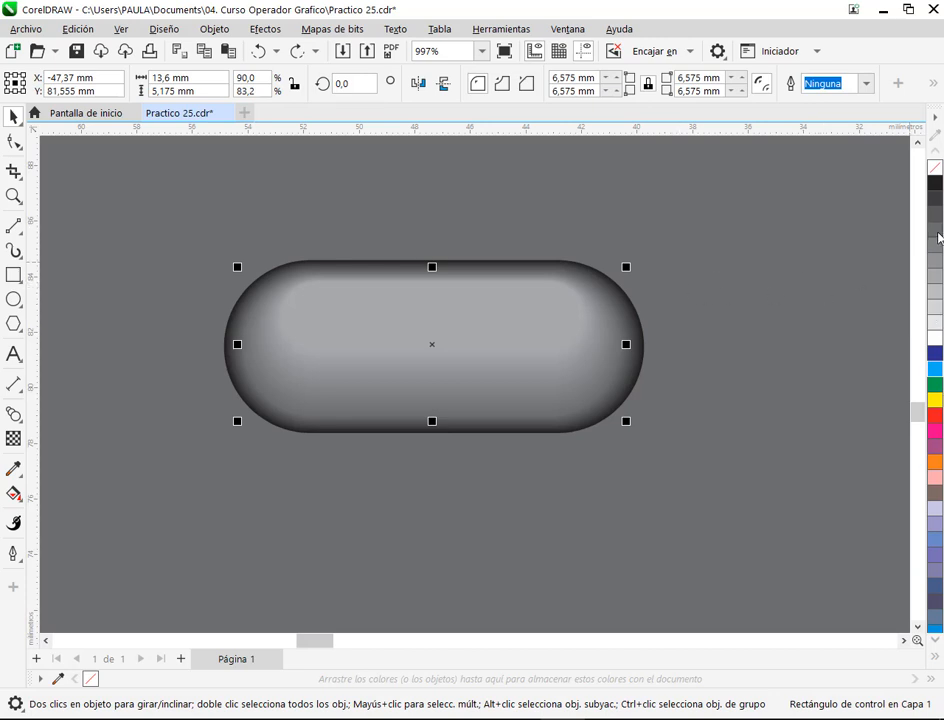
click(938, 237)
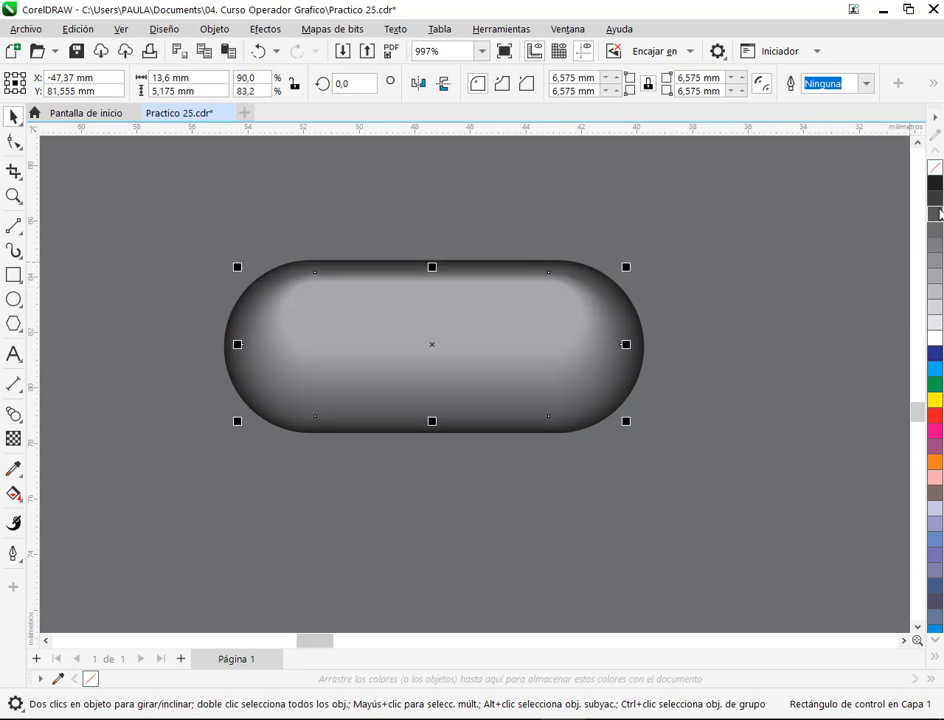
Step: Recolour the pill button's inner highlight rectangle with a medium gray fill
click(502, 323)
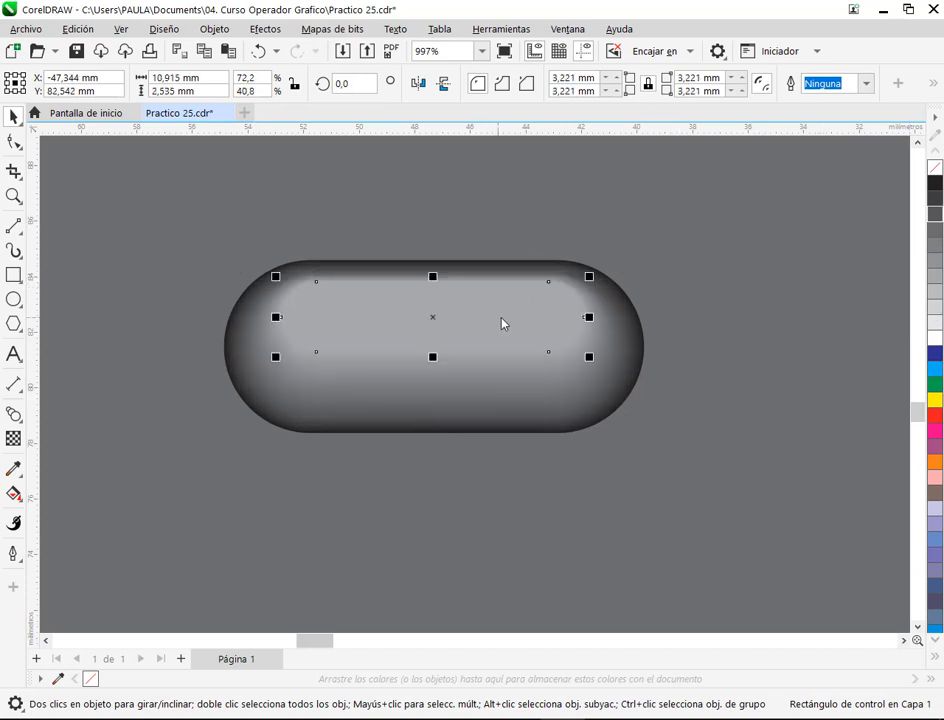
click(934, 281)
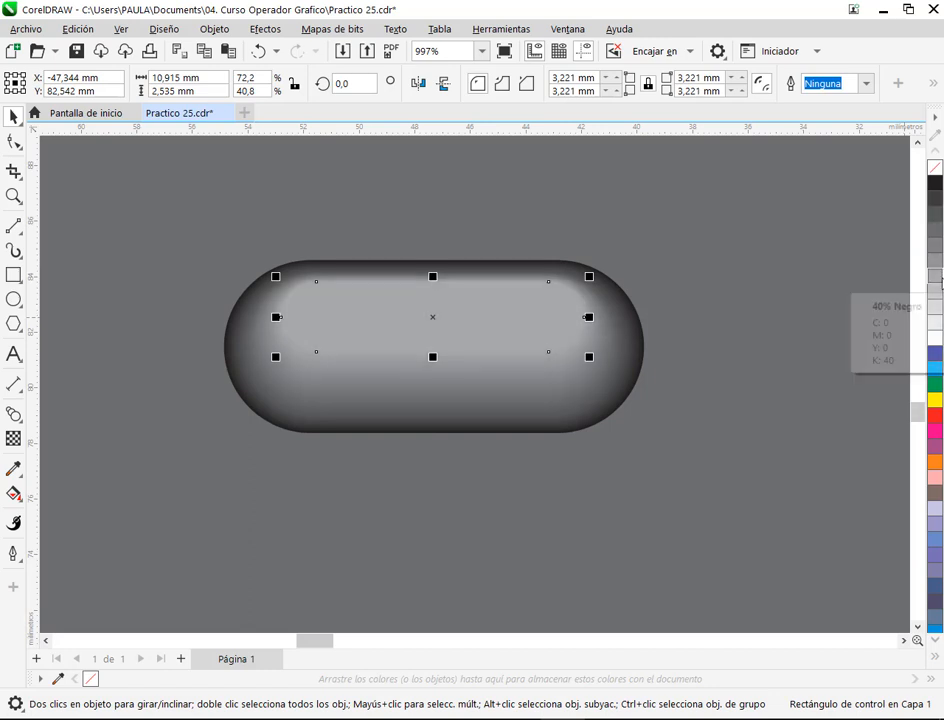
click(835, 343)
Step: Select all the parts of the pill-shaped button and group them
scroll(801, 329, down, 5)
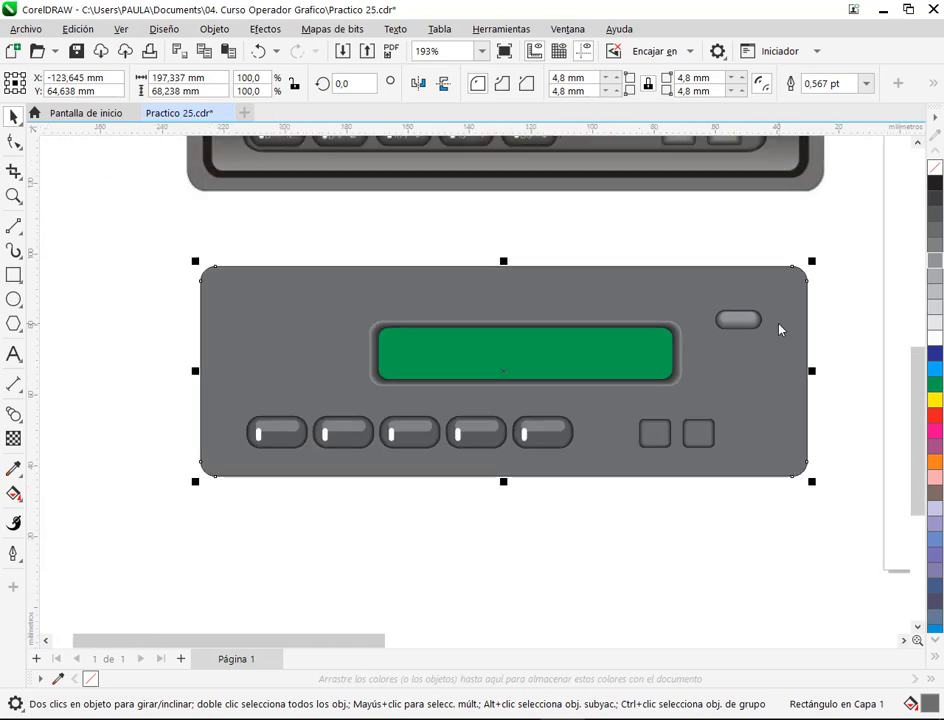
drag(779, 325, 605, 494)
drag(671, 444, 549, 527)
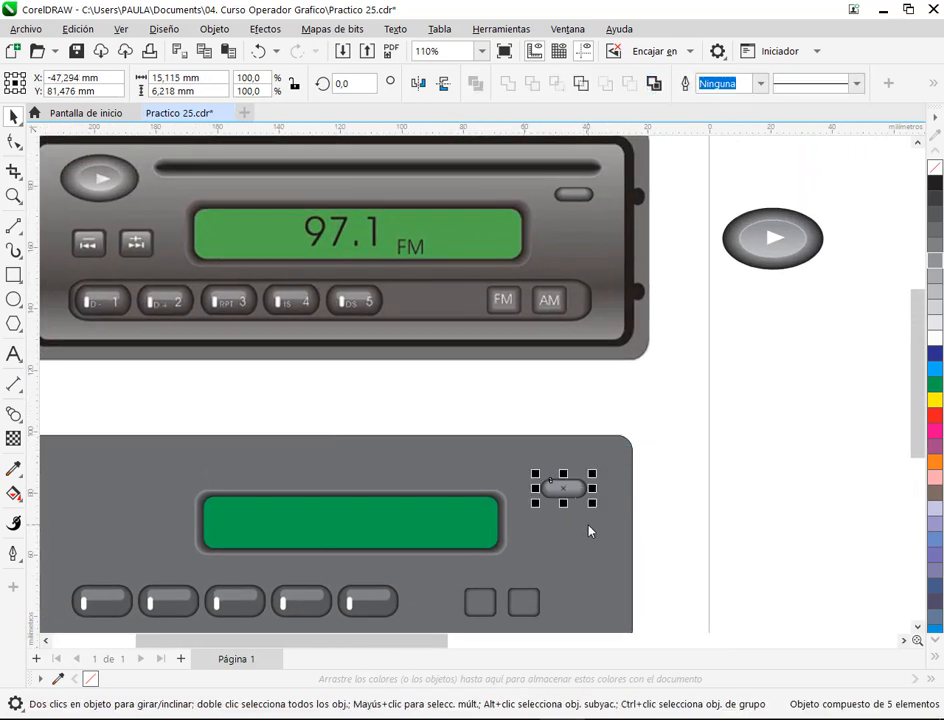
key(ctrl+g)
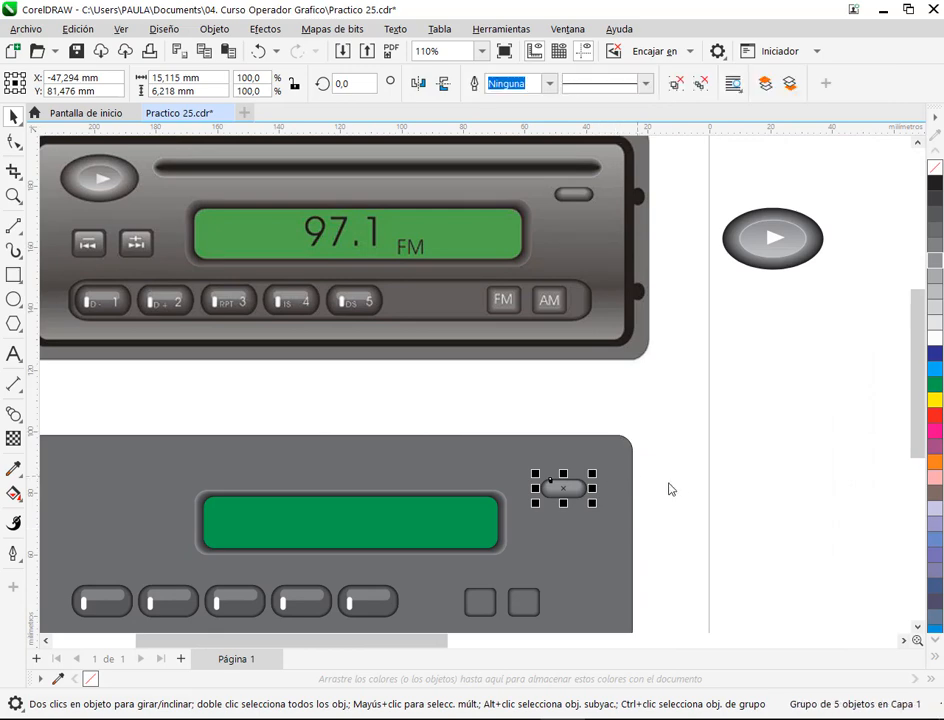
click(671, 488)
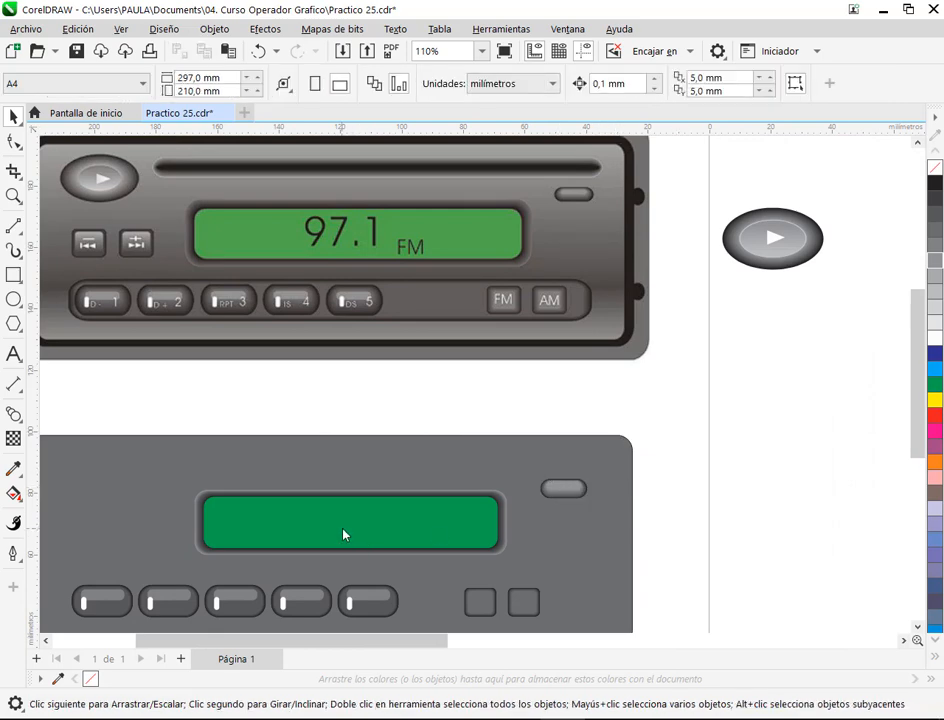
drag(346, 532, 412, 543)
drag(840, 249, 562, 372)
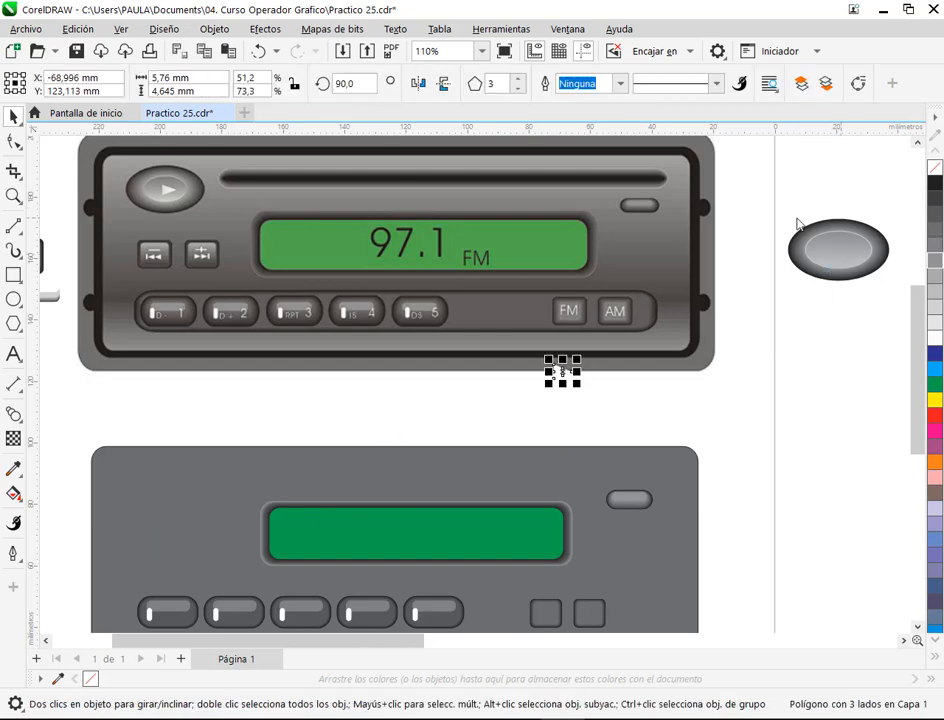
key(ctrl+z)
Step: Group the oval play button's parts and place the group in the upper-left corner of the gray radio panel
drag(761, 197, 816, 316)
key(ctrl+g)
drag(436, 459, 703, 433)
scroll(814, 383, down, 1)
scroll(812, 386, down, 1)
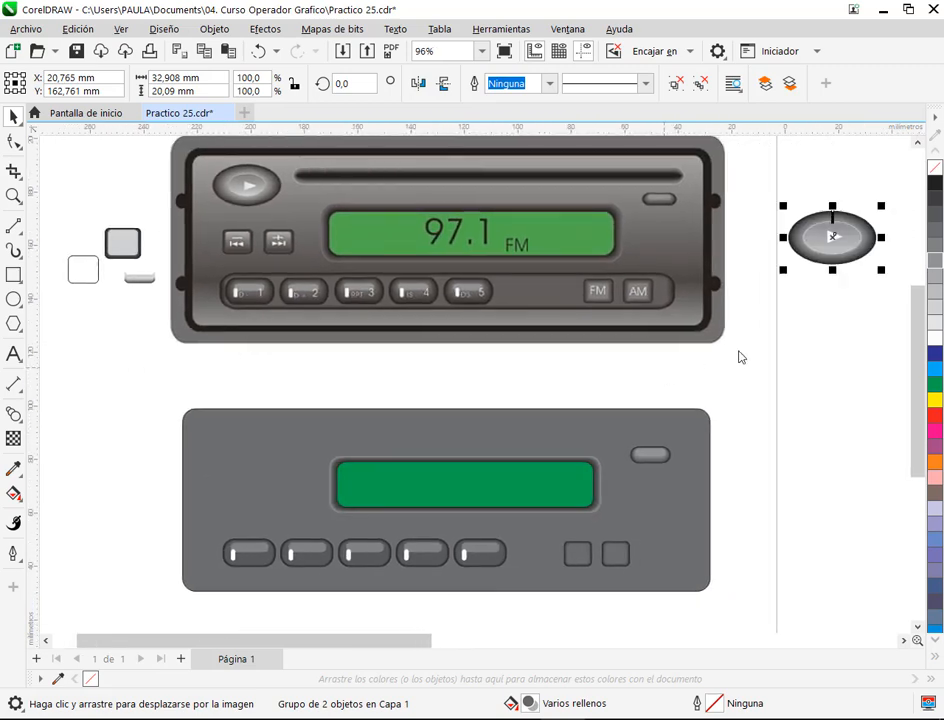
drag(842, 240, 266, 451)
click(379, 382)
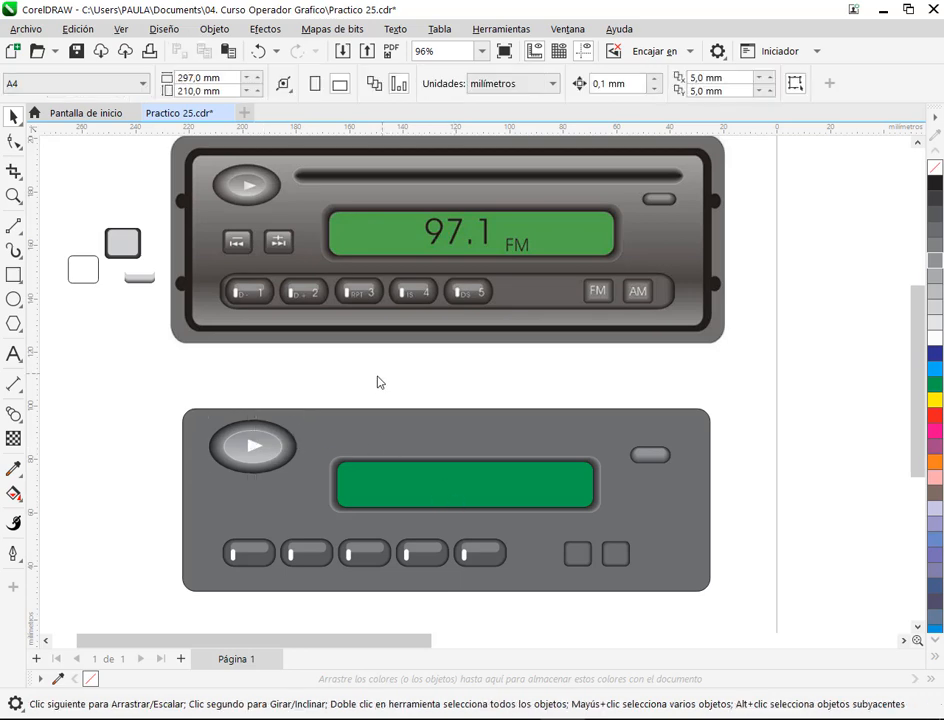
Step: Scale the play button group down proportionally to about 26 × 16 mm
click(270, 462)
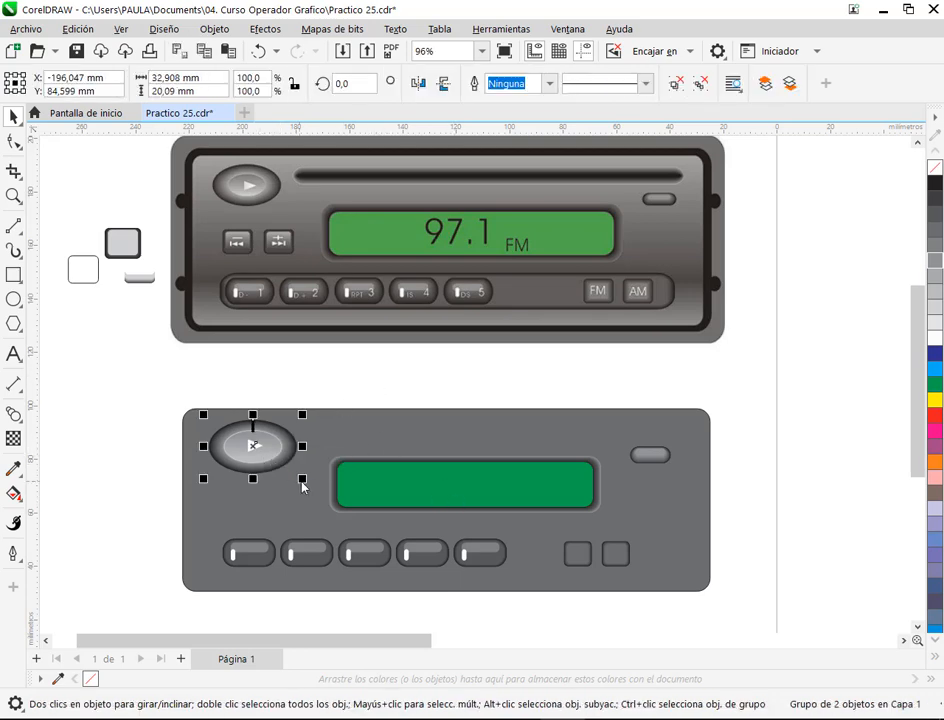
drag(309, 492, 282, 470)
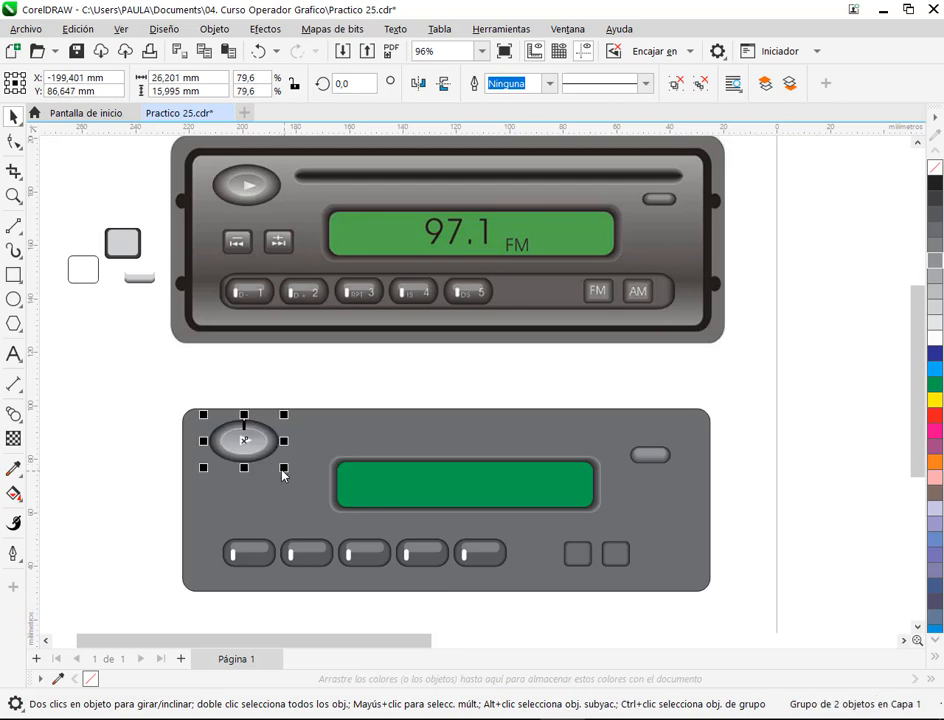
click(103, 437)
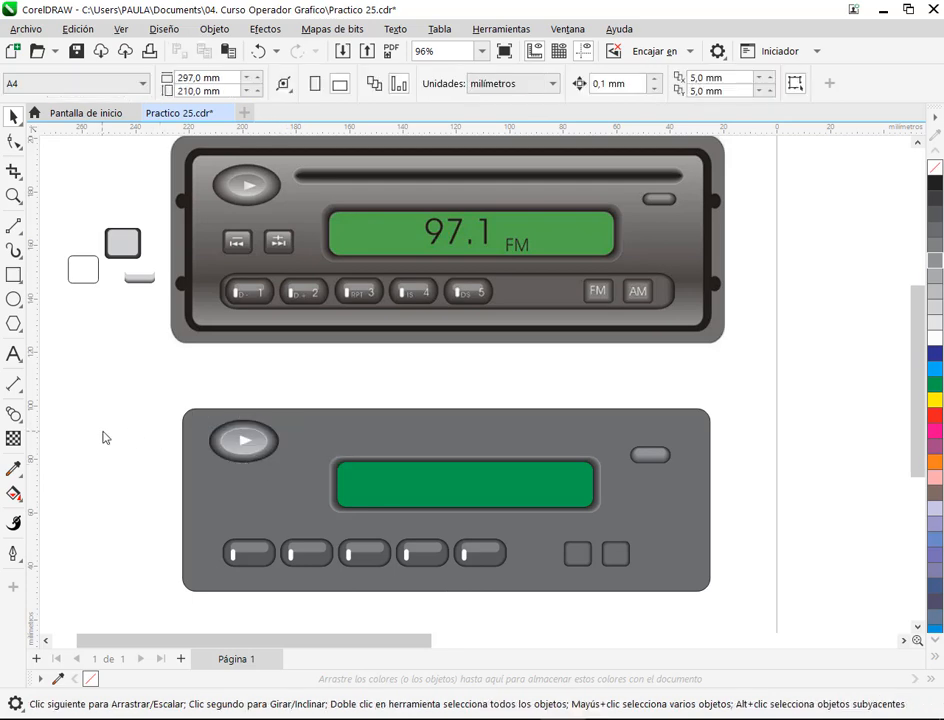
Step: Enlarge the play button group slightly by its lower-right corner to match the reference
click(272, 460)
scroll(268, 464, up, 2)
drag(296, 466, 322, 474)
scroll(322, 474, down, 2)
click(125, 453)
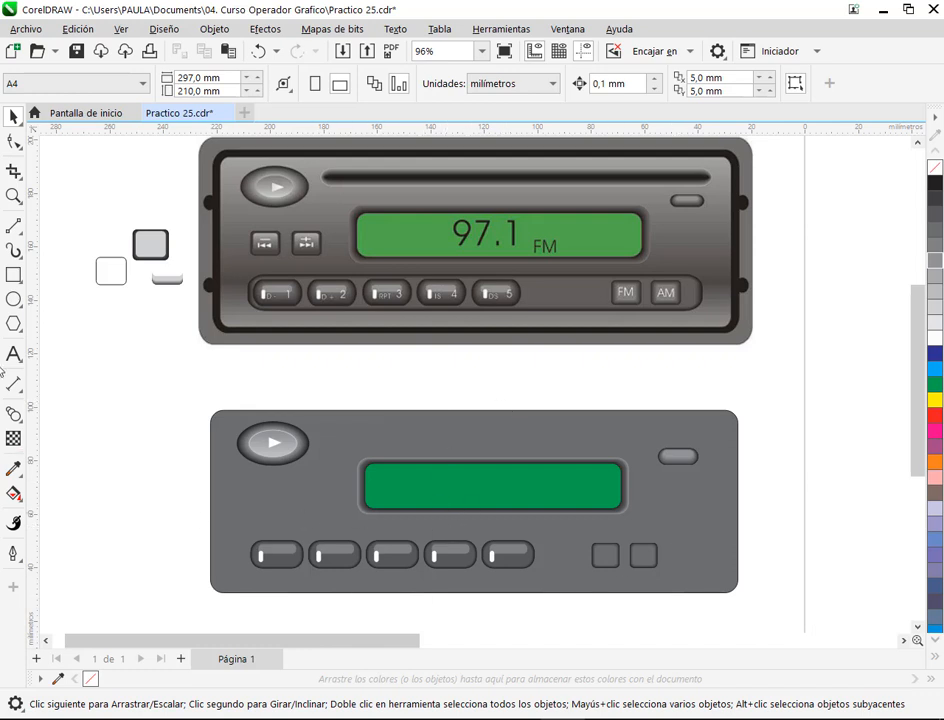
Step: Draw a rectangle about 171 × 17 mm around the bottom row of buttons on the gray panel
click(13, 275)
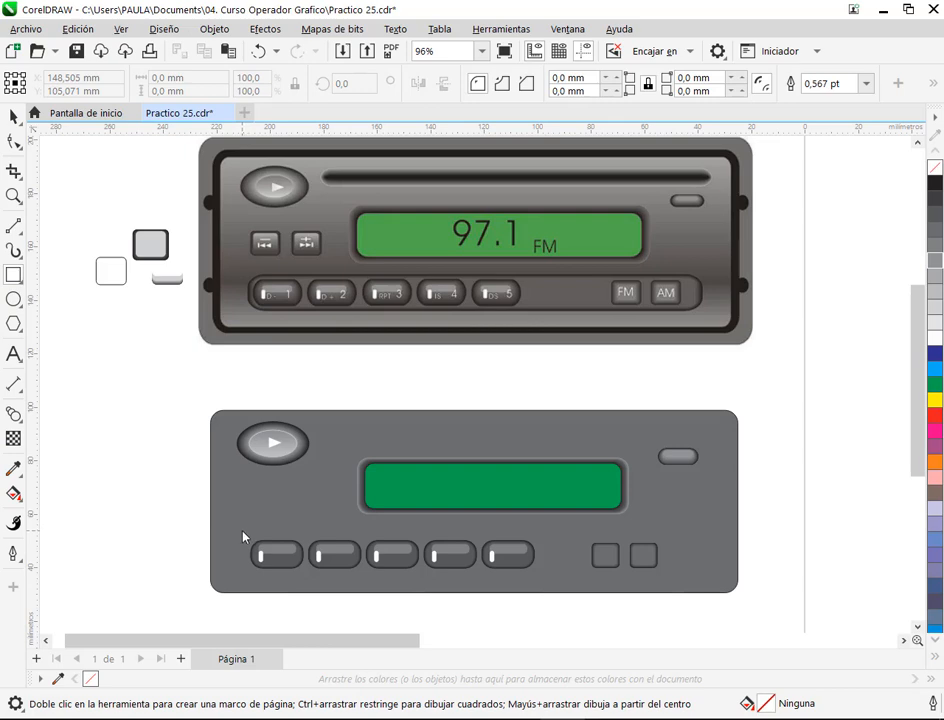
drag(243, 532, 699, 585)
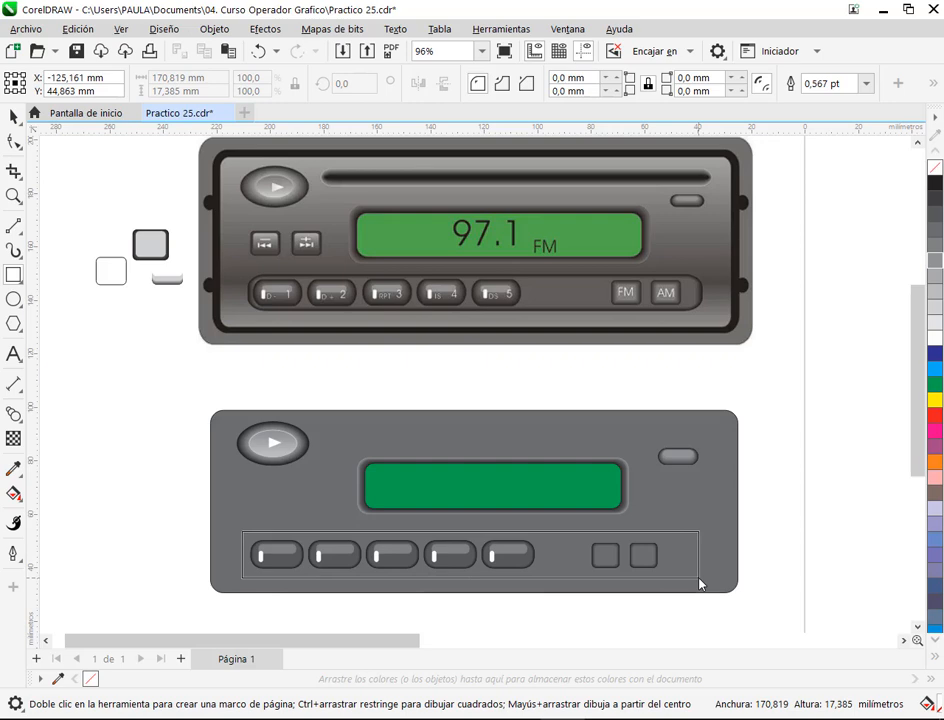
drag(699, 585, 700, 584)
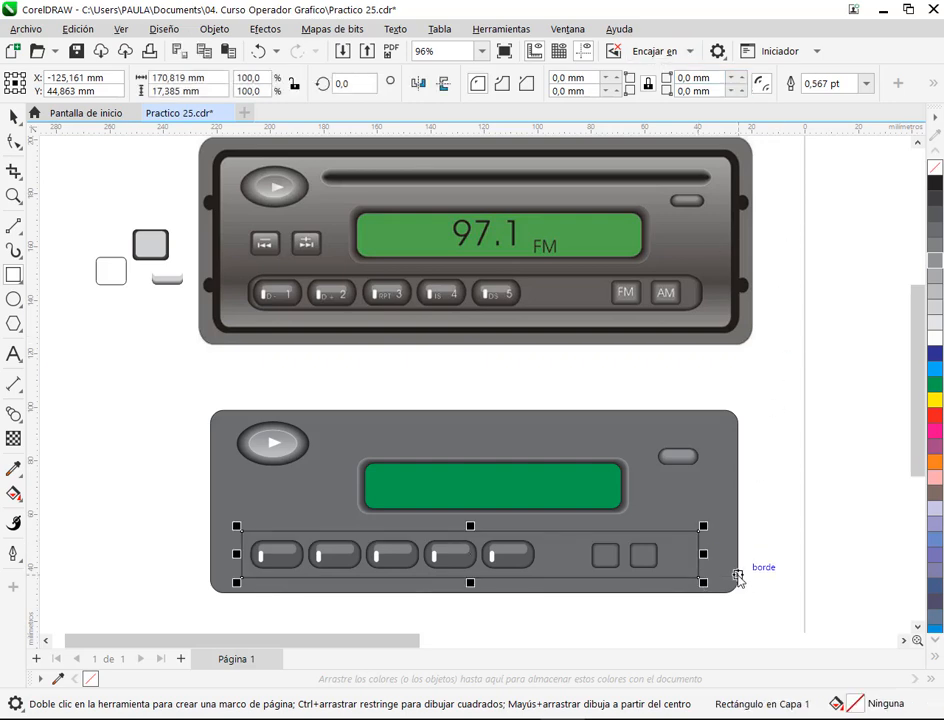
Step: Round all corners of the button-row rectangle with a 4.8 mm radius
scroll(734, 590, up, 1)
scroll(732, 590, up, 2)
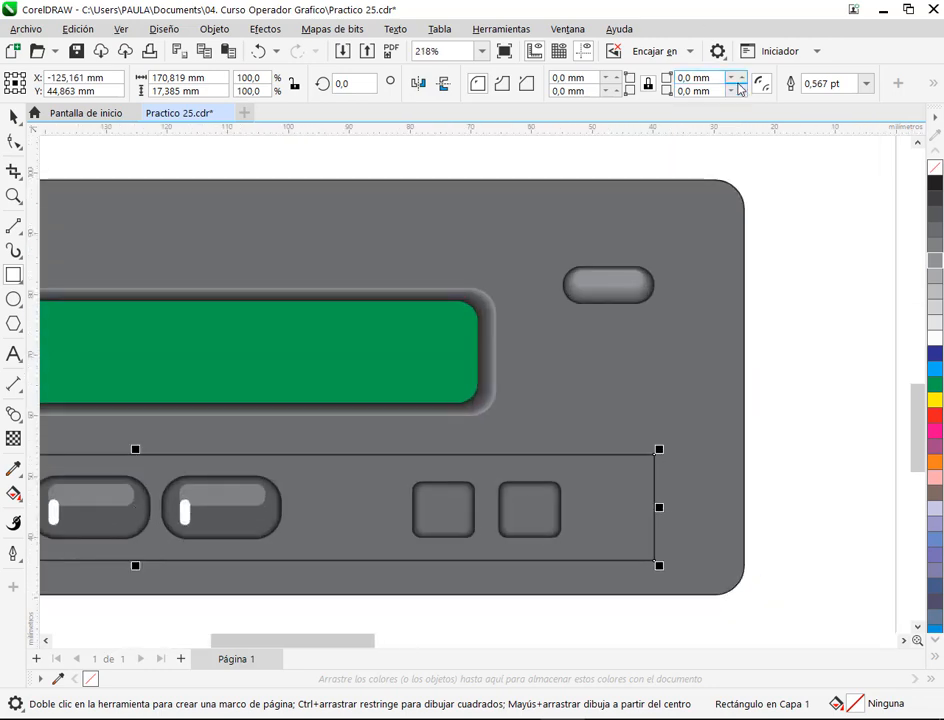
click(741, 78)
click(741, 78)
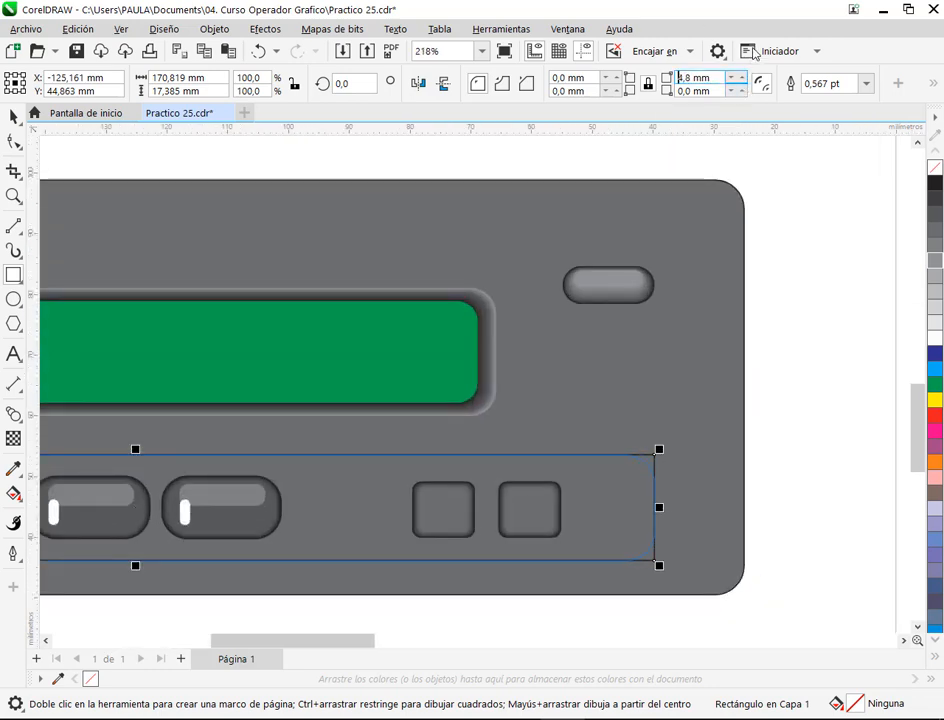
key(Return)
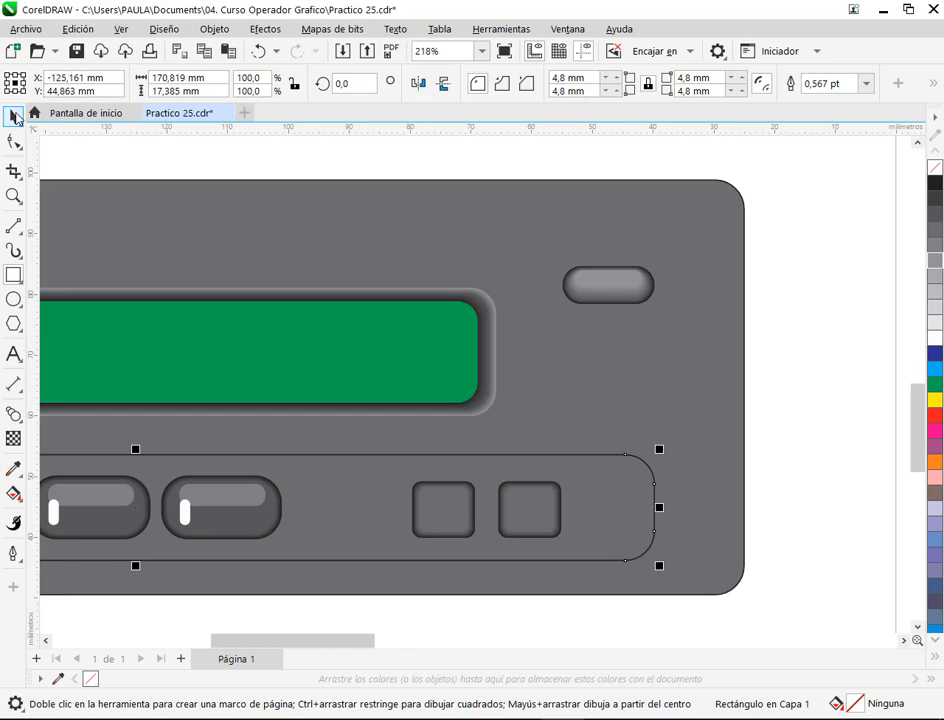
click(14, 117)
Step: Compare the rounded outline around the button row with the button recess in the reference radio
scroll(613, 337, down, 5)
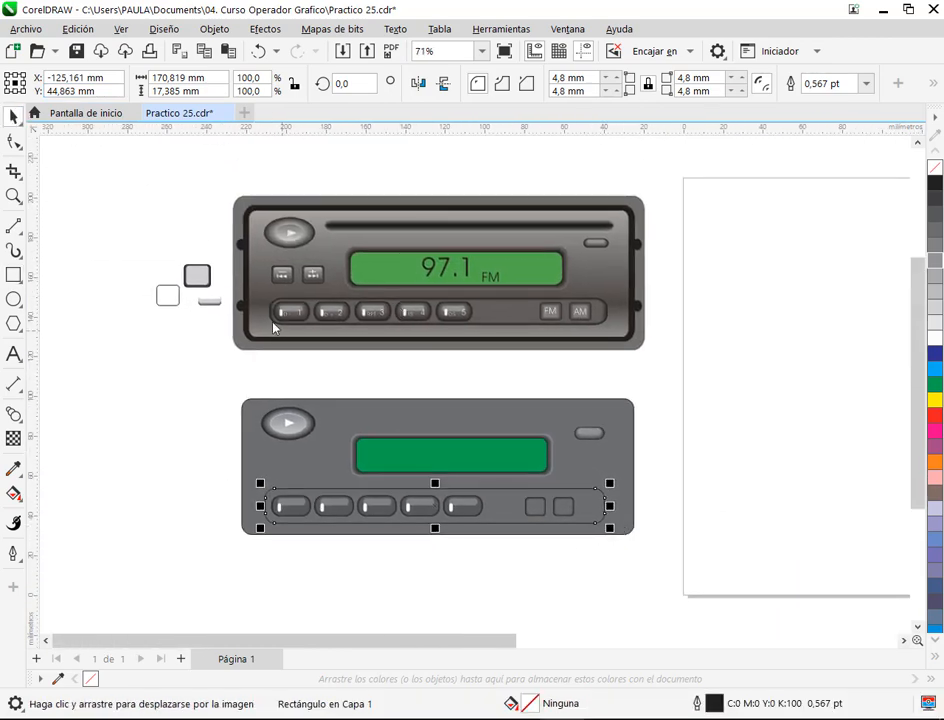
scroll(272, 315, up, 5)
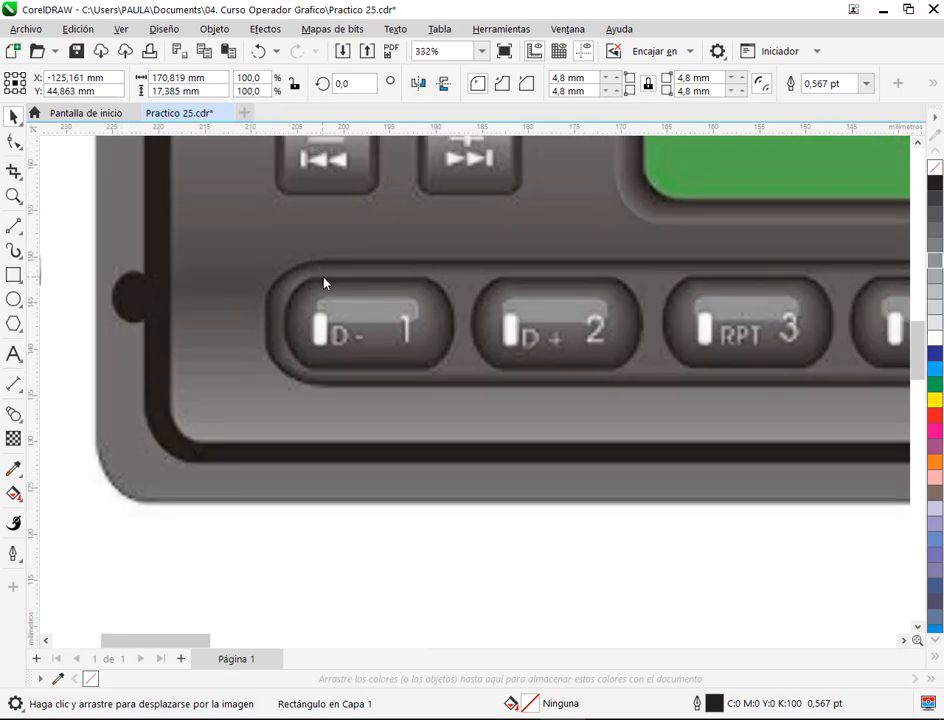
scroll(323, 283, down, 4)
scroll(568, 424, up, 2)
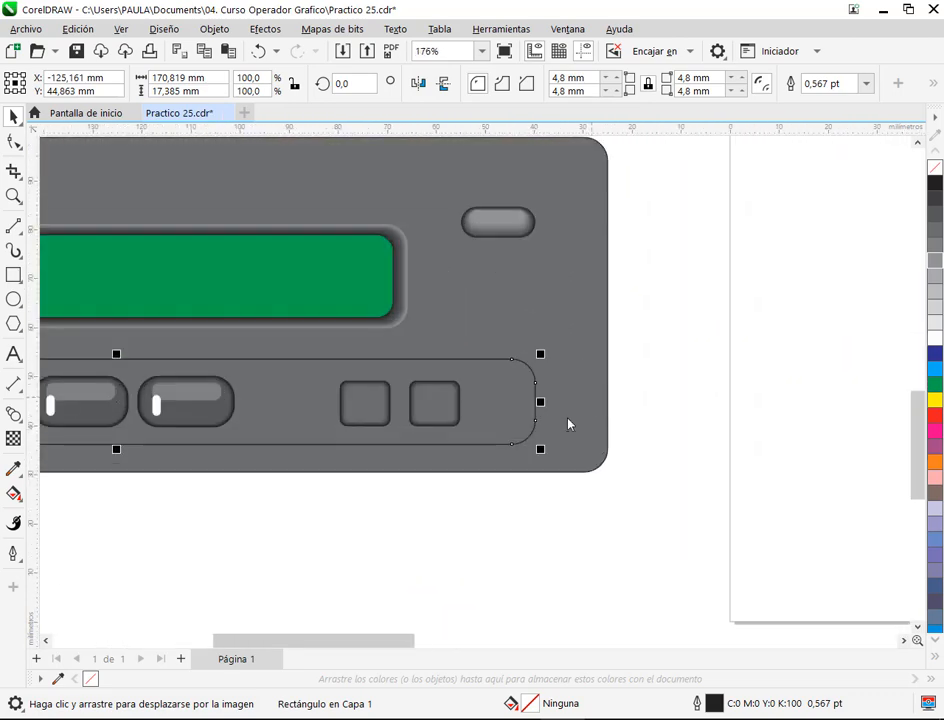
scroll(489, 426, up, 2)
scroll(489, 426, down, 2)
drag(352, 434, 683, 440)
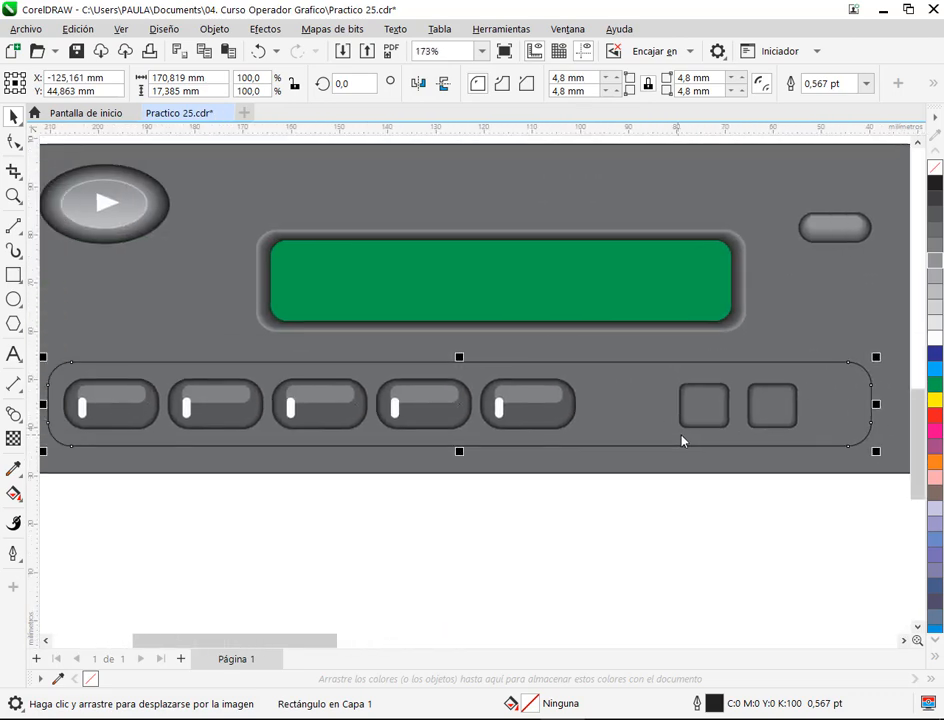
scroll(476, 380, down, 1)
drag(476, 380, 436, 404)
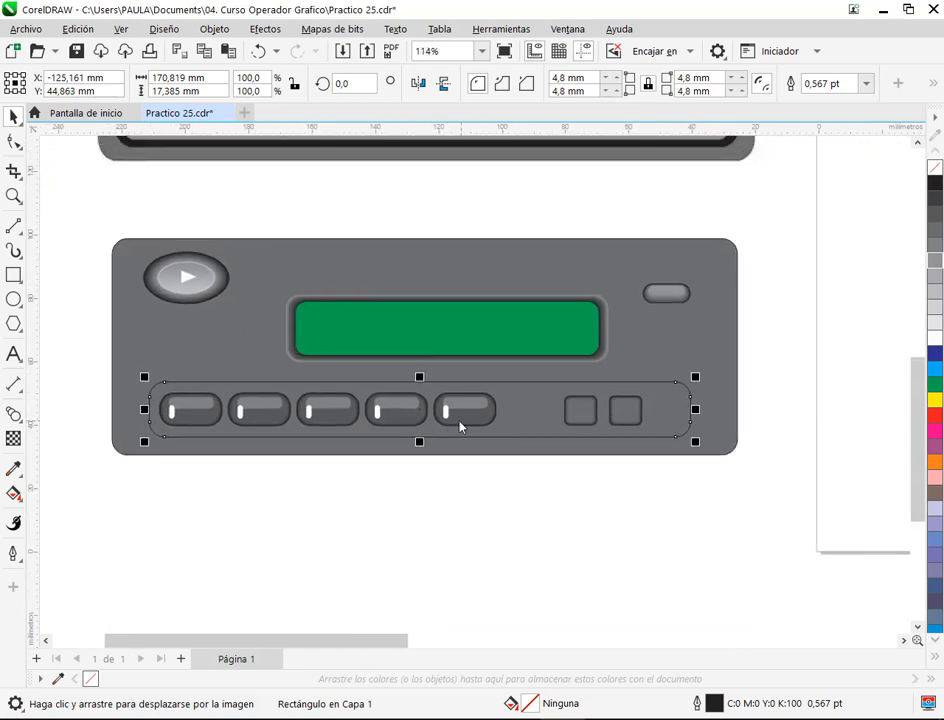
click(229, 34)
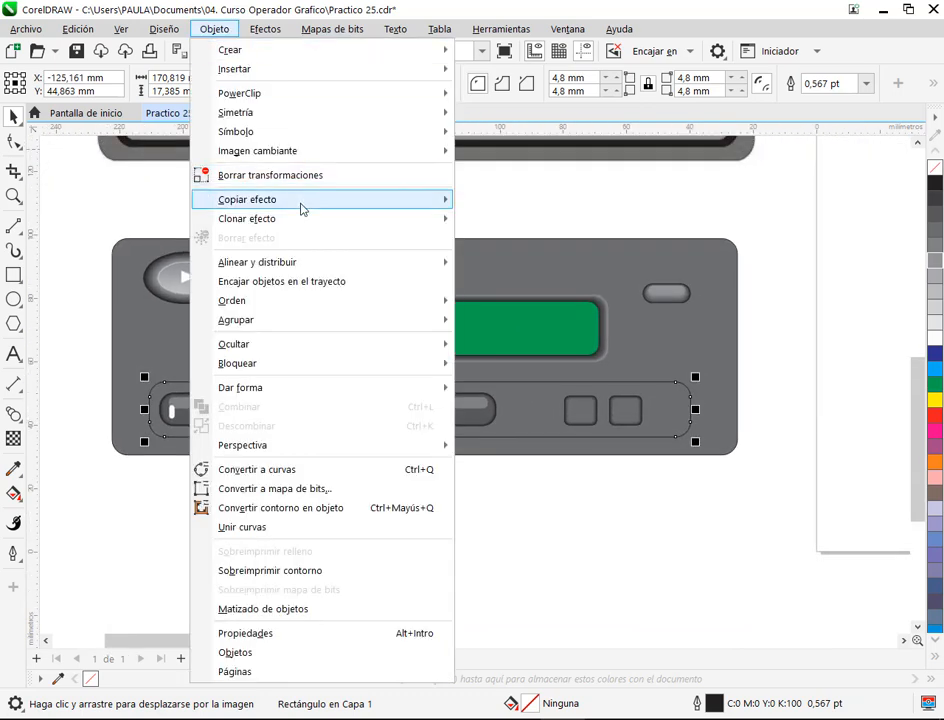
mouse_move(301, 307)
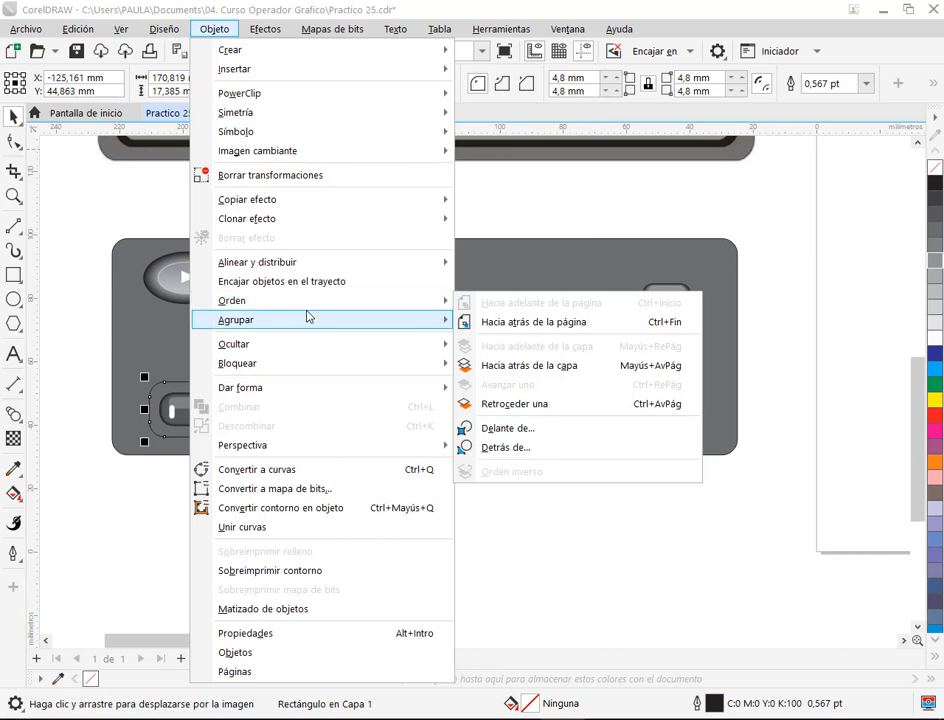
click(688, 587)
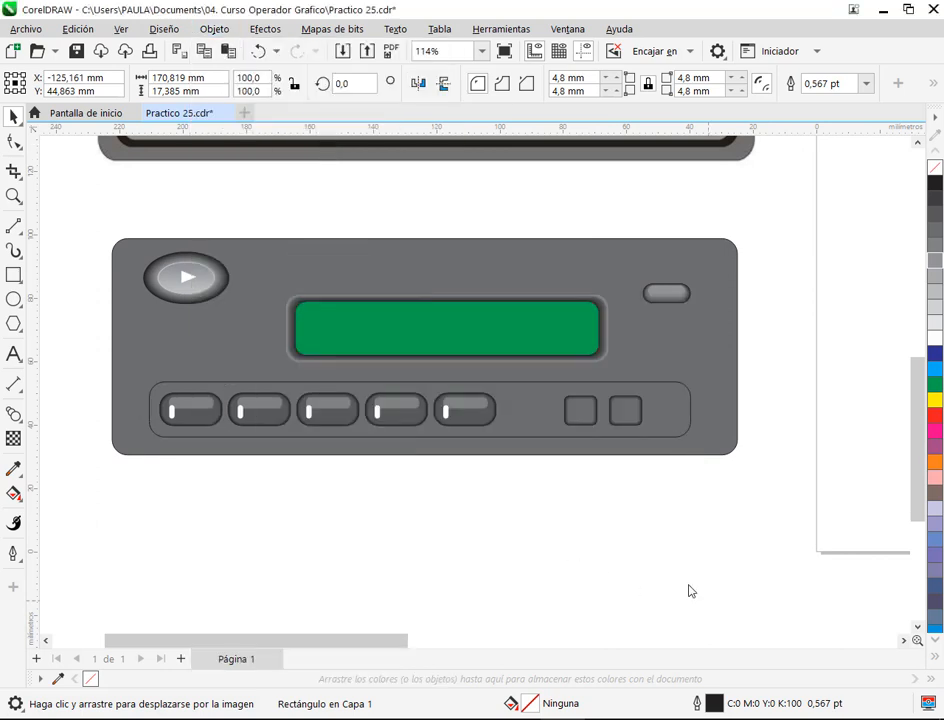
Step: Fill the rounded rectangle around the button row with light blue and order it behind the gray radio panel
click(524, 417)
click(935, 369)
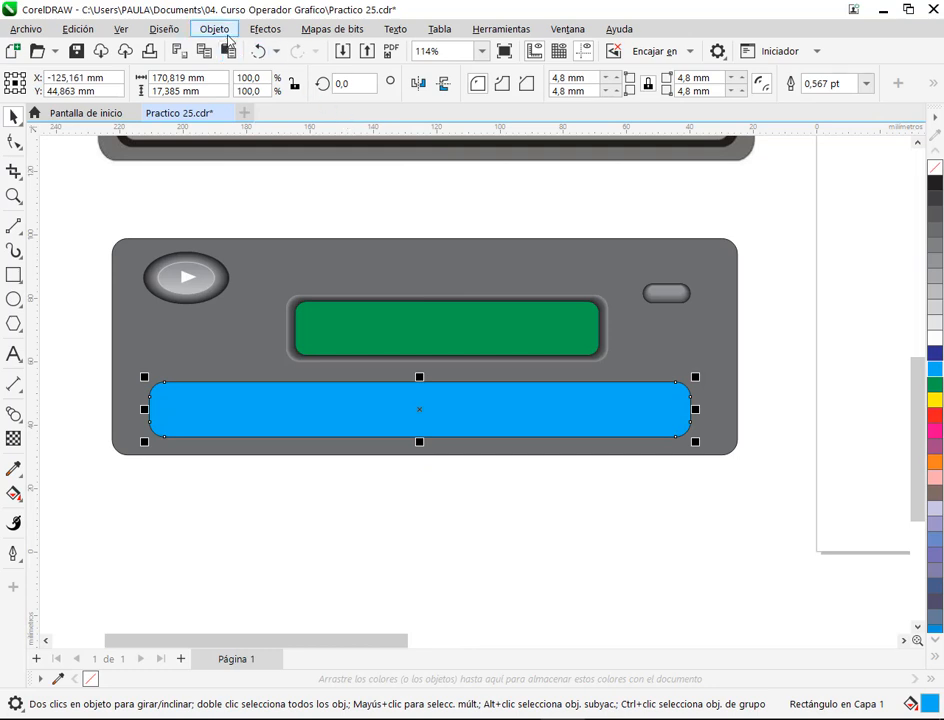
click(227, 37)
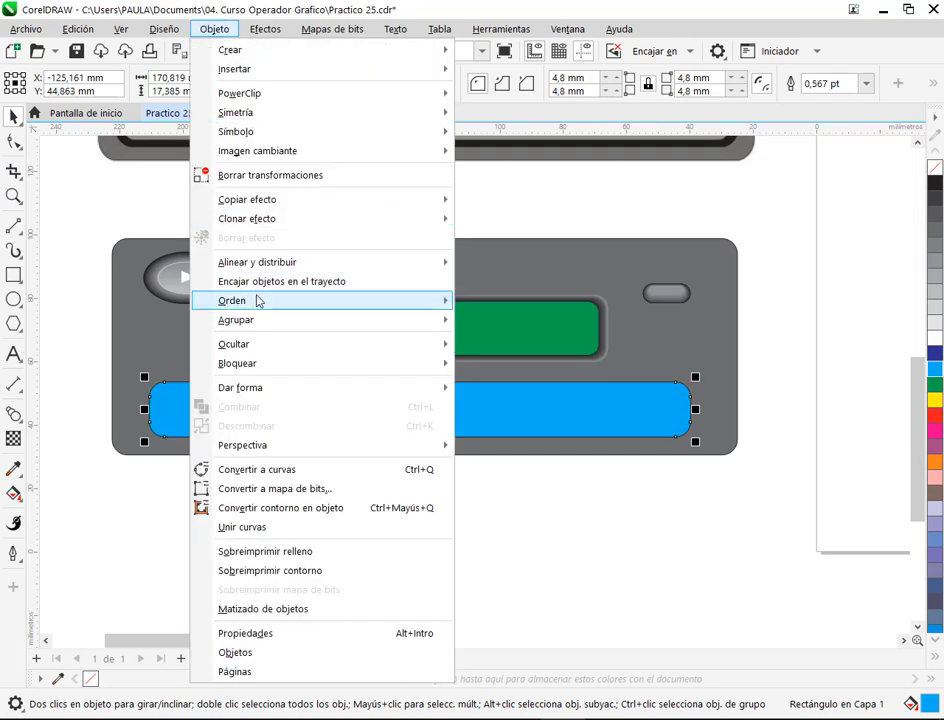
mouse_move(421, 301)
click(553, 451)
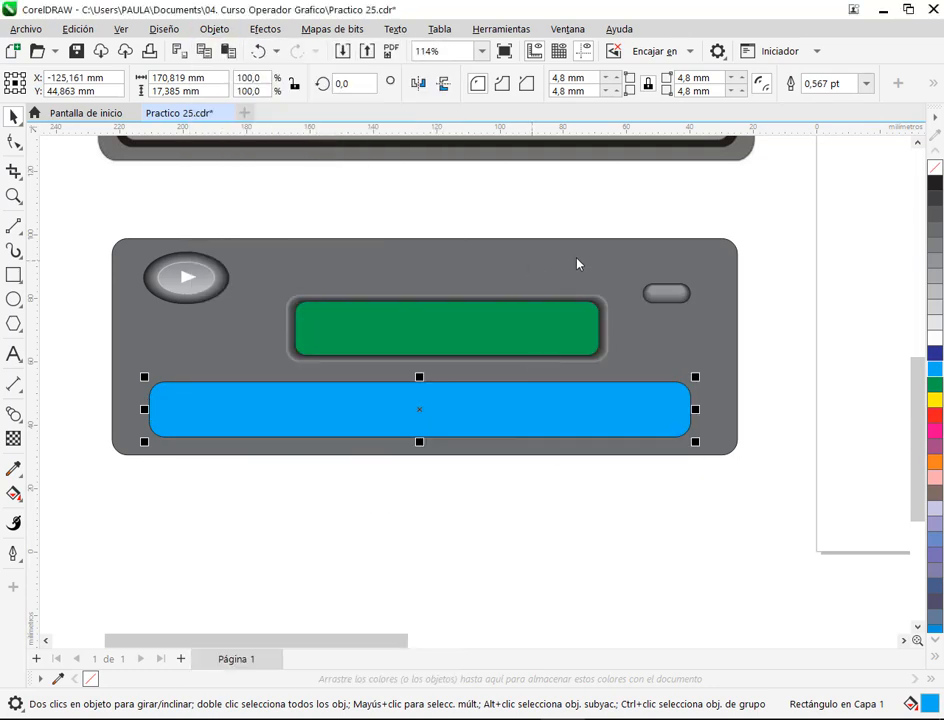
click(145, 346)
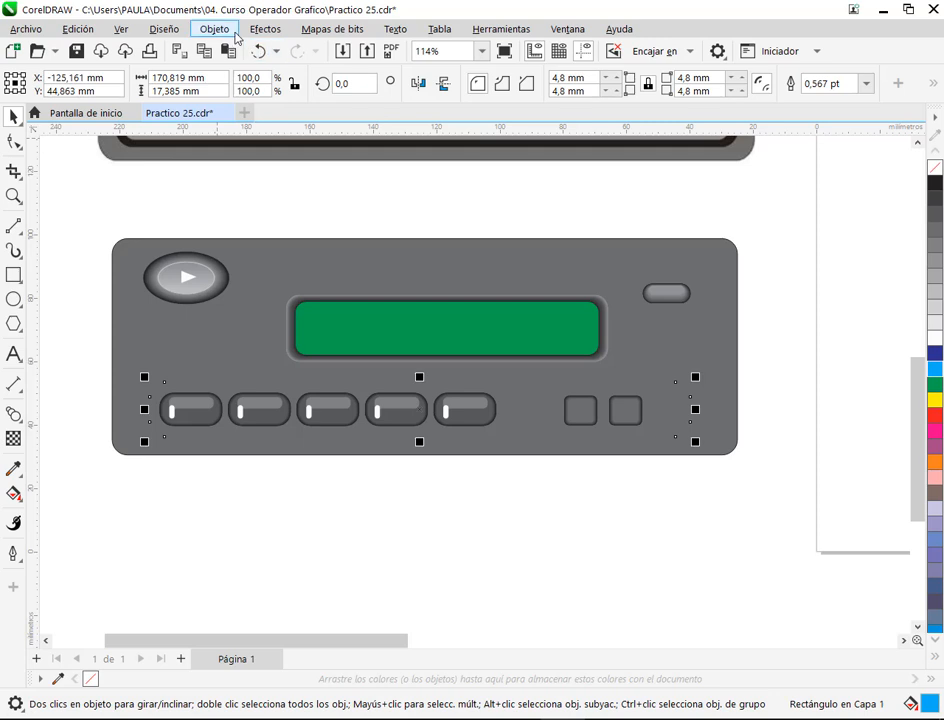
Step: Order the light blue rounded rectangle directly in front of the gray radio panel, behind the row of buttons
click(212, 29)
mouse_move(258, 297)
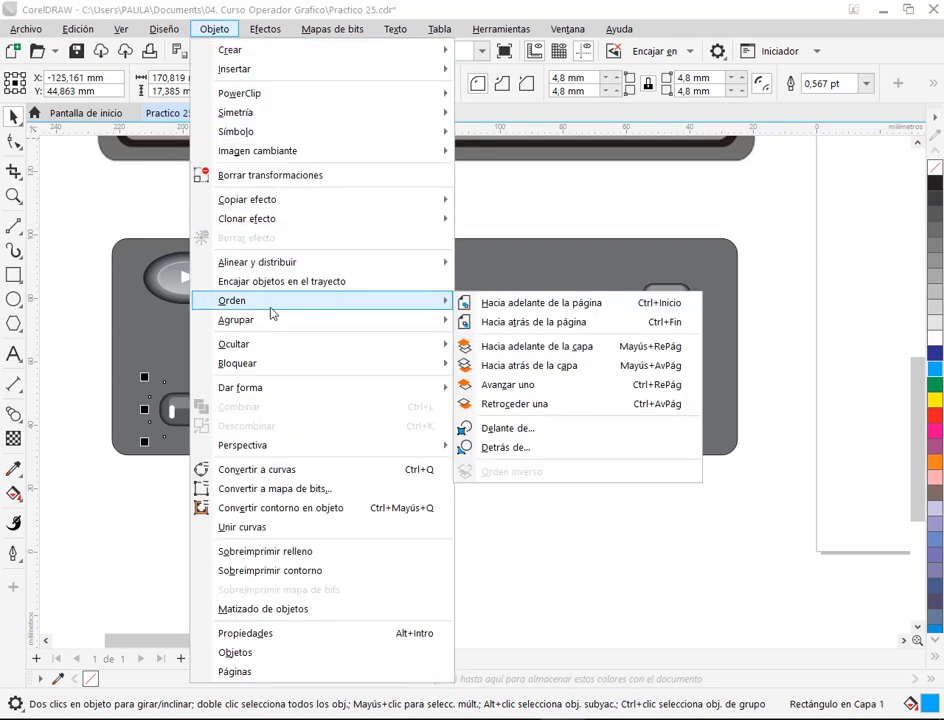
click(500, 429)
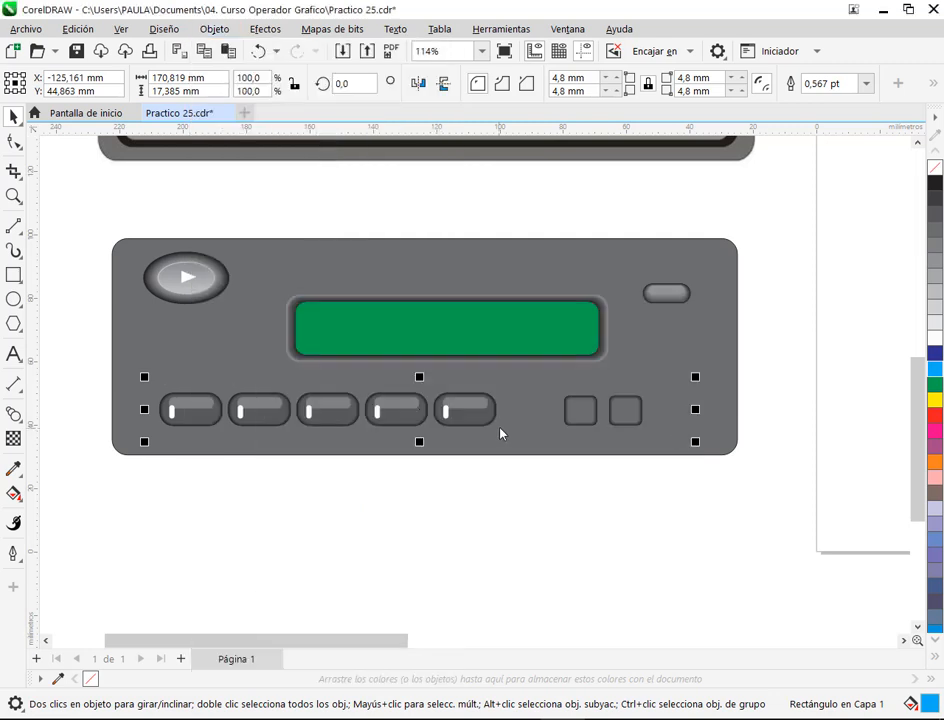
click(491, 270)
click(554, 533)
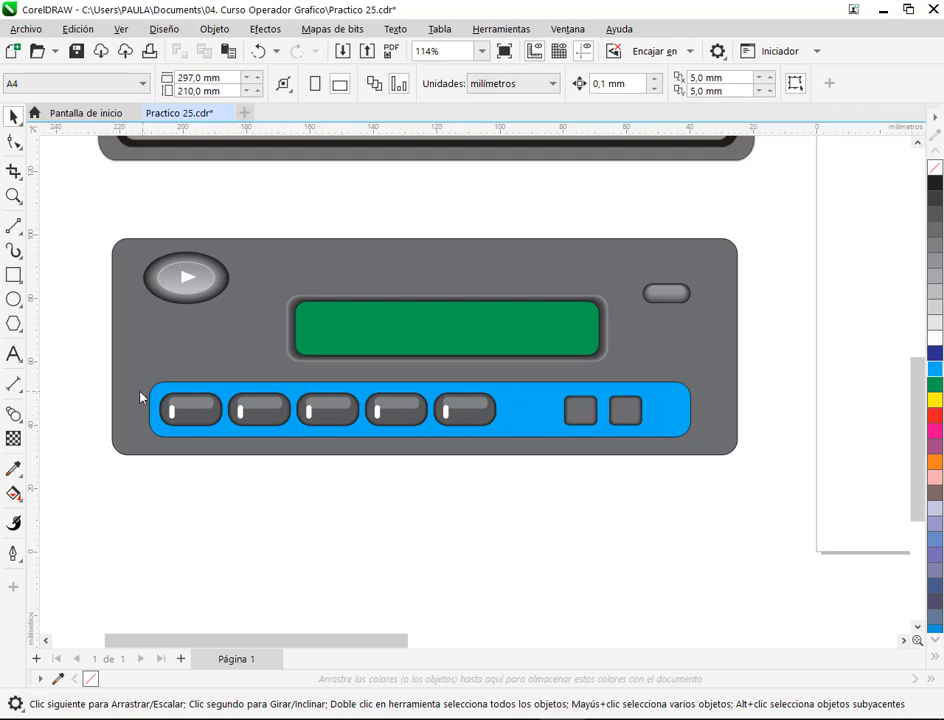
Step: Try a black fill on the rounded rectangle behind the buttons and remove its fill
click(516, 410)
click(935, 183)
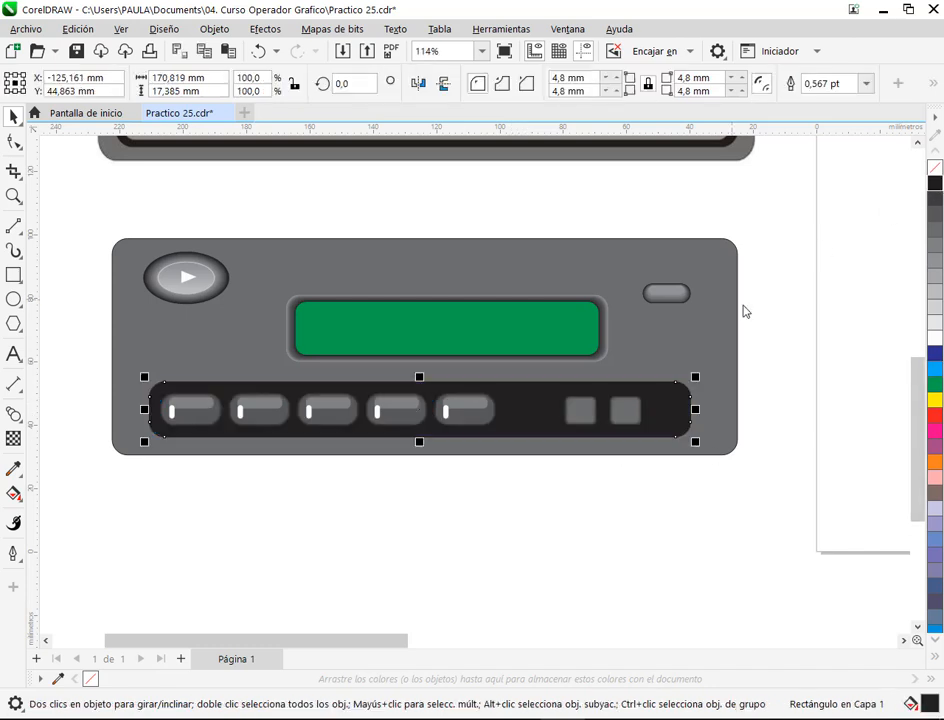
mouse_move(742, 311)
mouse_down()
mouse_move(740, 411)
mouse_move(738, 329)
mouse_up()
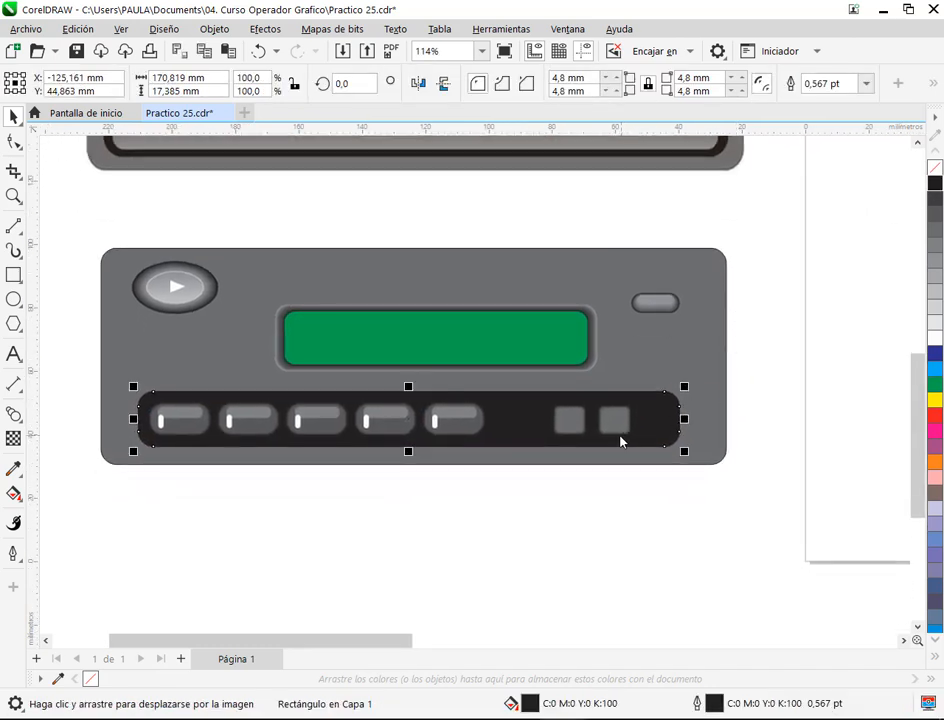
scroll(622, 443, up, 3)
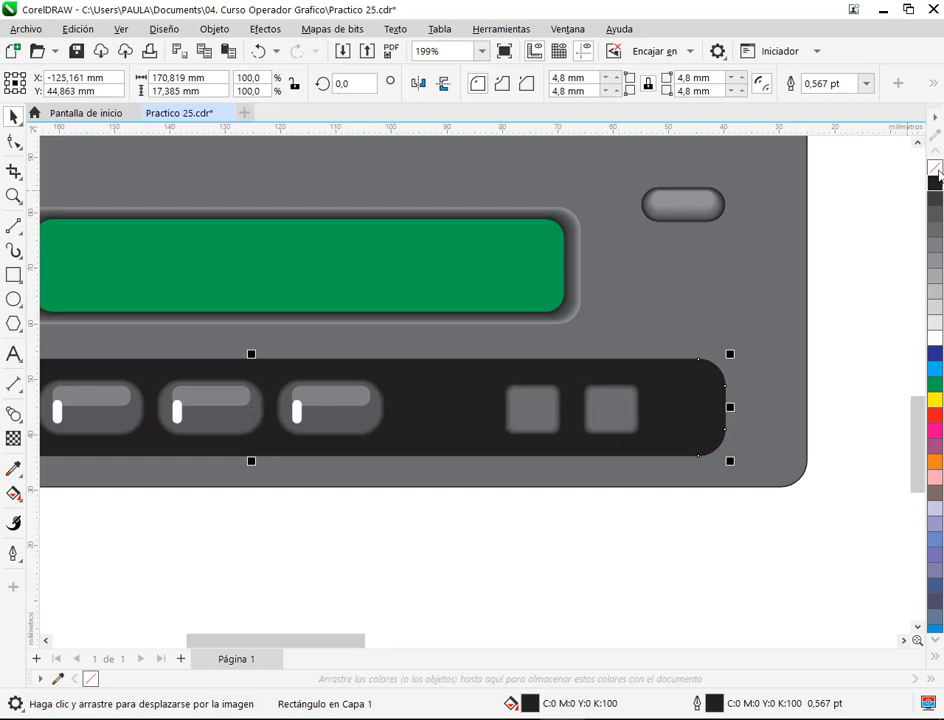
click(935, 168)
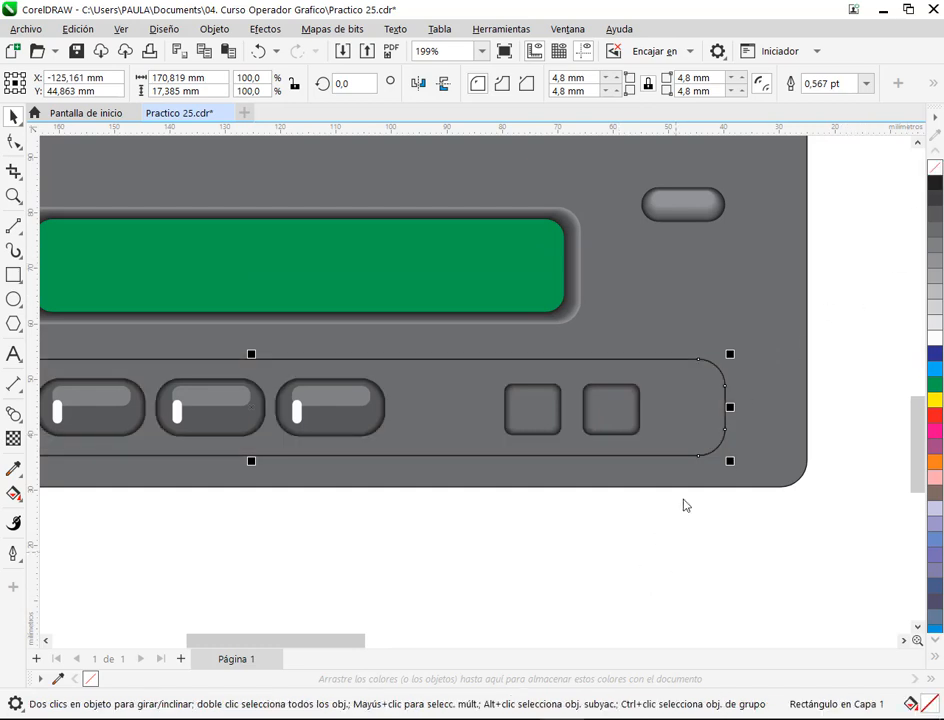
Step: Create a concentric inner copy of the rounded button-row rectangle, scaled to about 166 × 17 mm
scroll(715, 470, up, 3)
drag(706, 440, 702, 436)
right_click(702, 436)
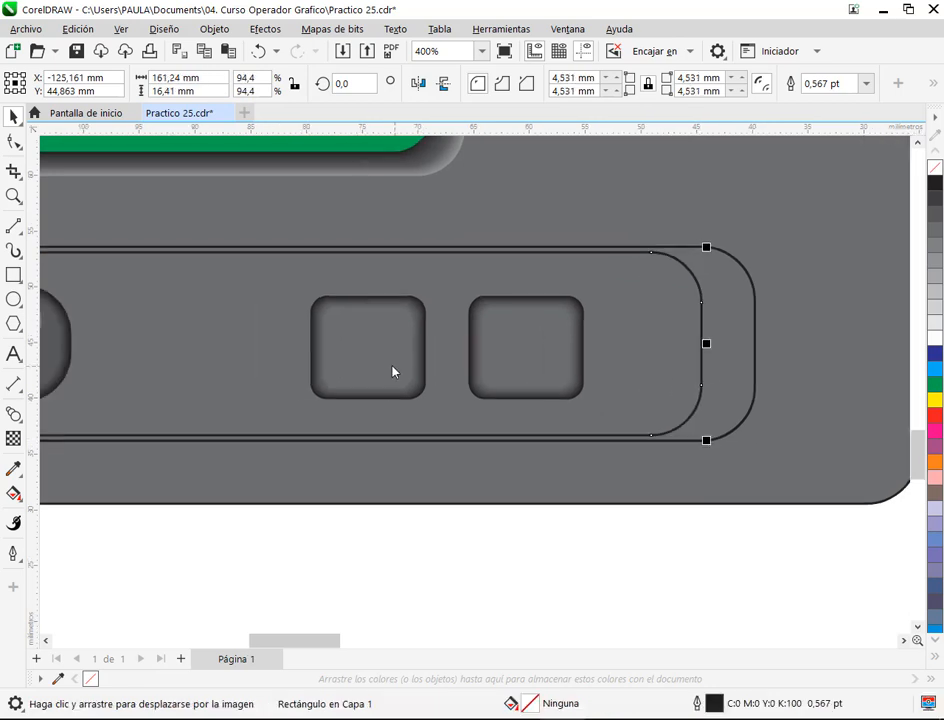
scroll(392, 371, down, 4)
scroll(442, 372, up, 2)
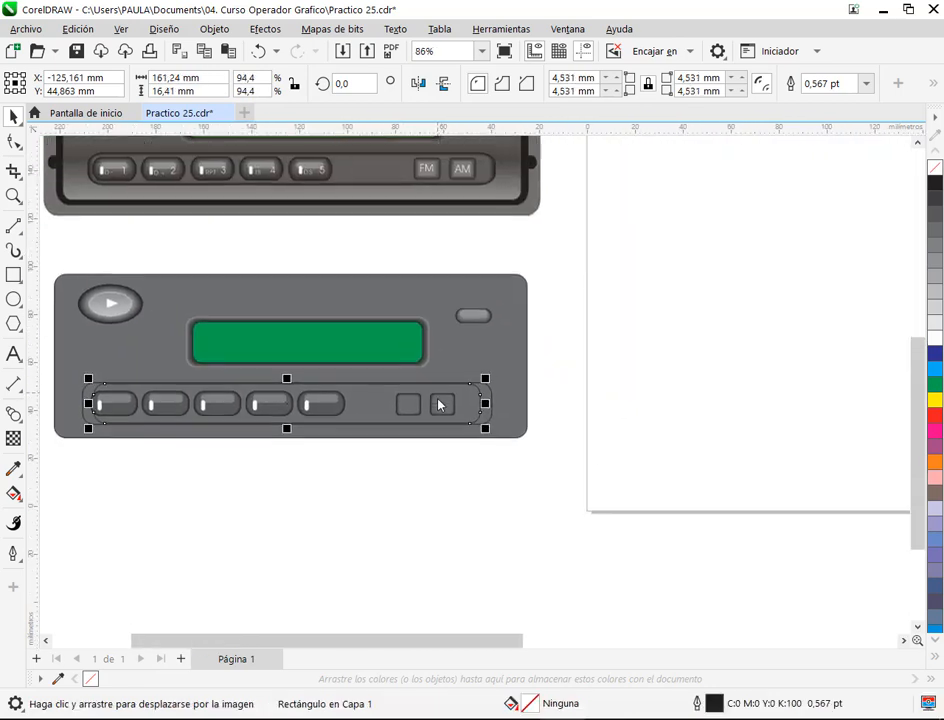
scroll(455, 474, up, 4)
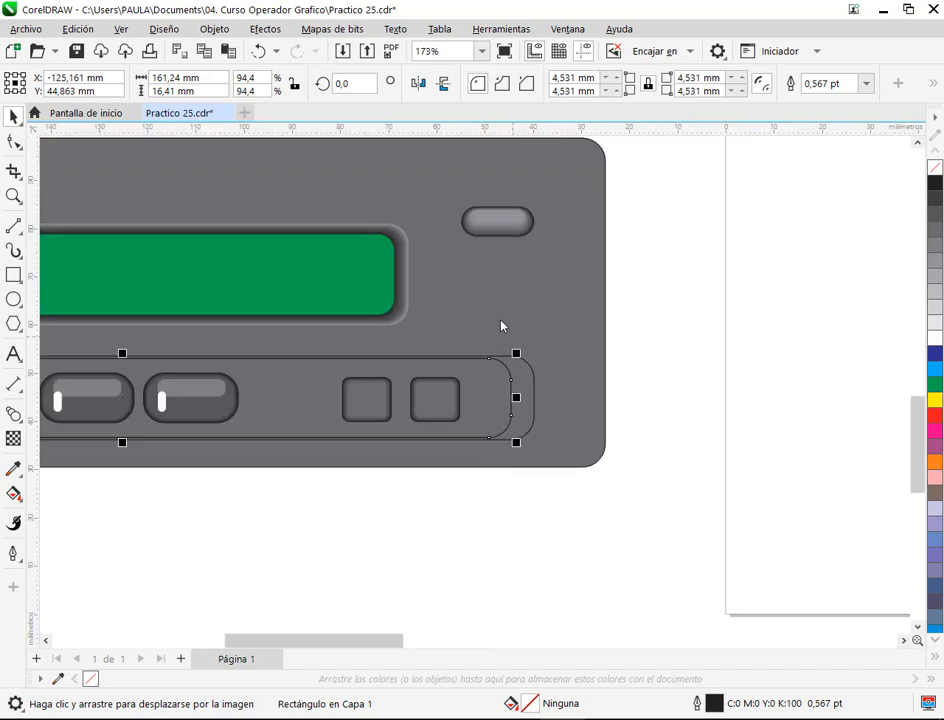
drag(533, 416, 566, 397)
scroll(566, 397, down, 1)
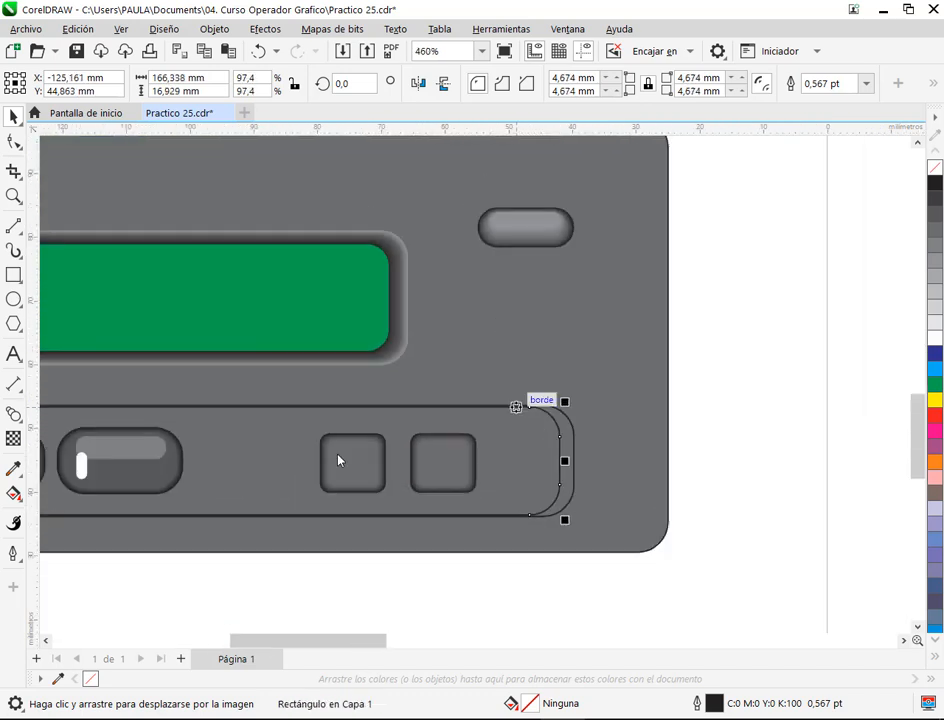
Step: Reduce the inner rounded rectangle's height symmetrically about its center to about 14 mm
drag(287, 472, 637, 404)
scroll(381, 342, up, 2)
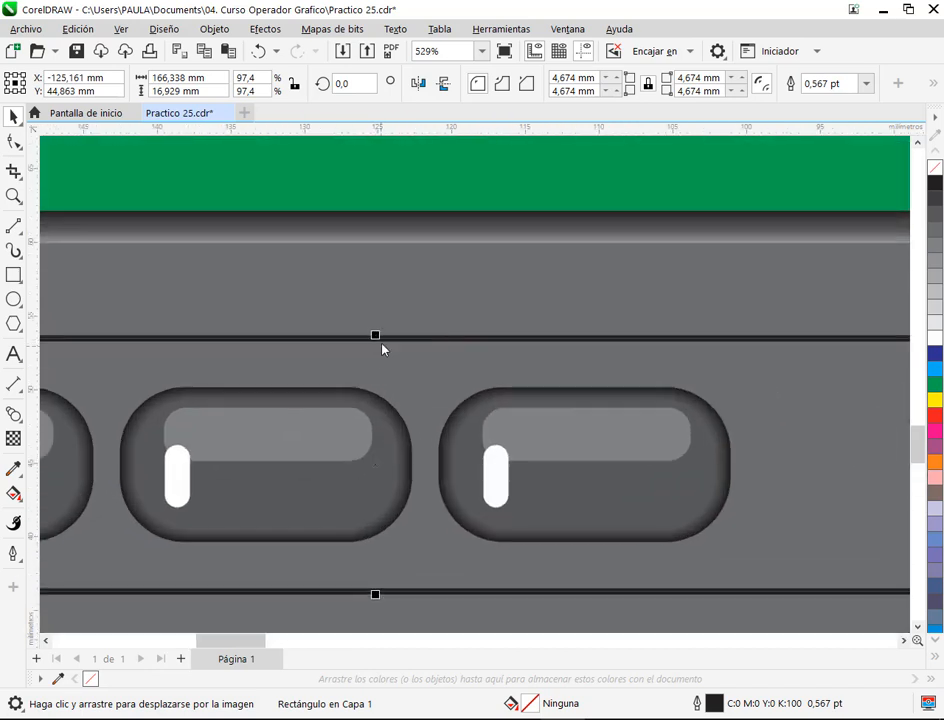
drag(379, 336, 390, 360)
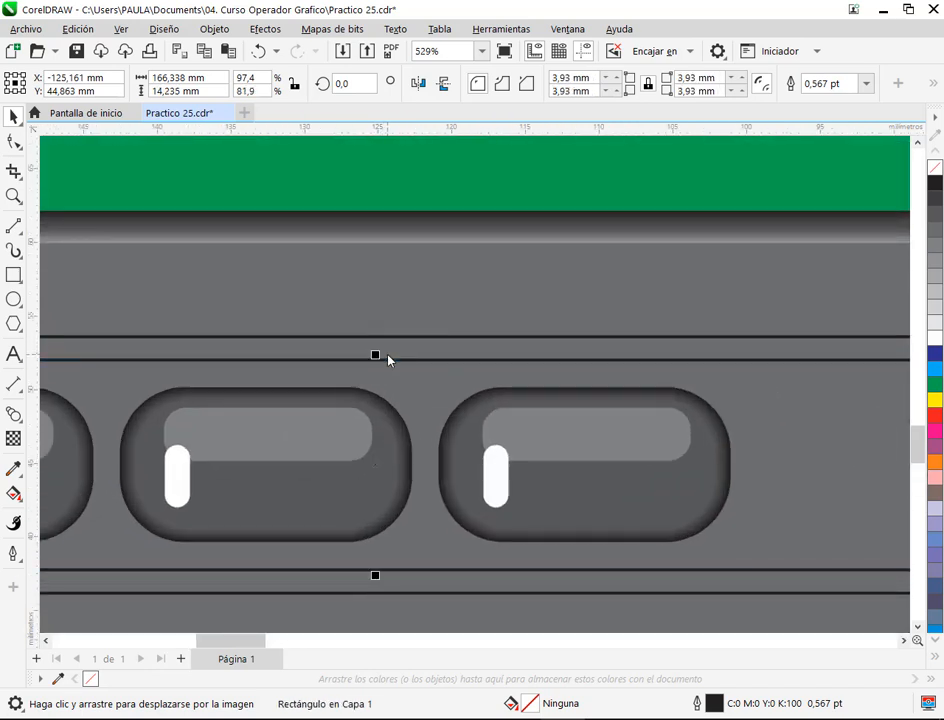
Step: Fill the inner rounded rectangle with medium gray and the outer one with black
scroll(390, 360, down, 2)
scroll(590, 423, down, 1)
drag(590, 423, 337, 400)
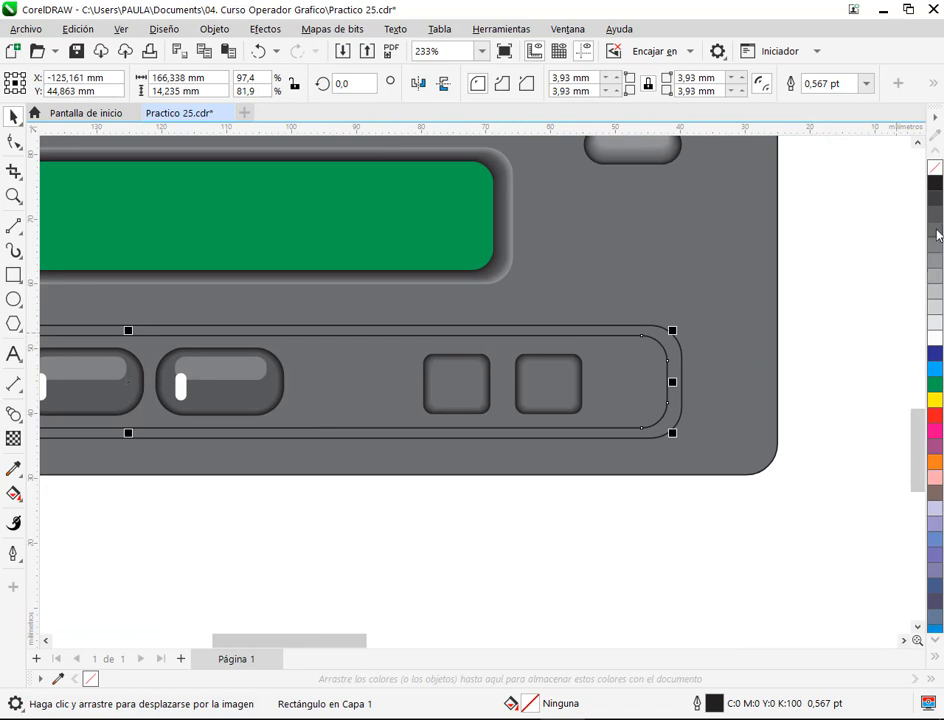
click(935, 246)
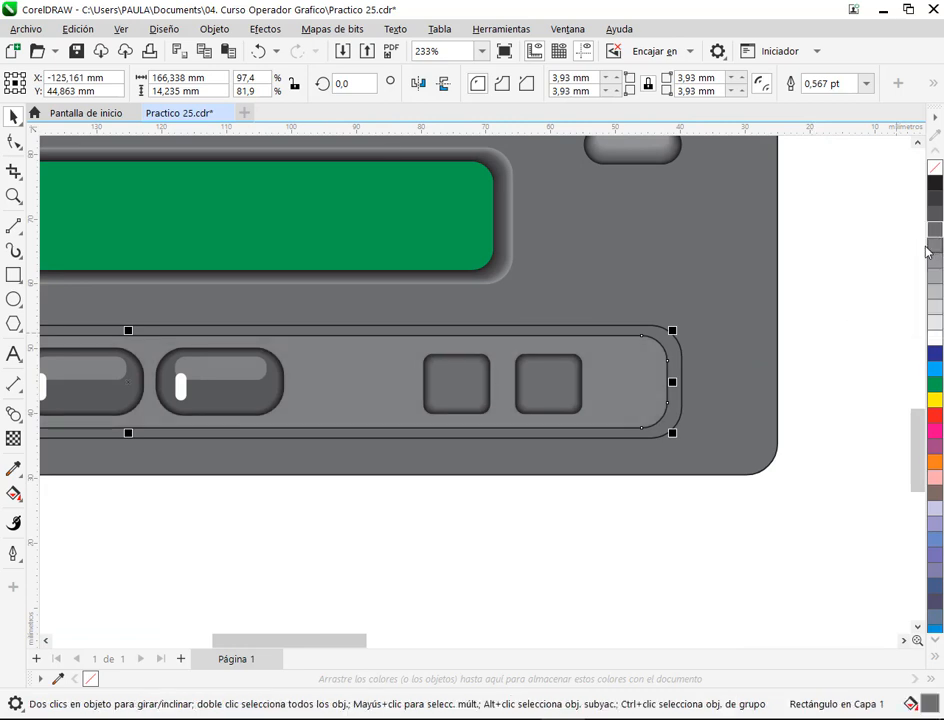
click(680, 362)
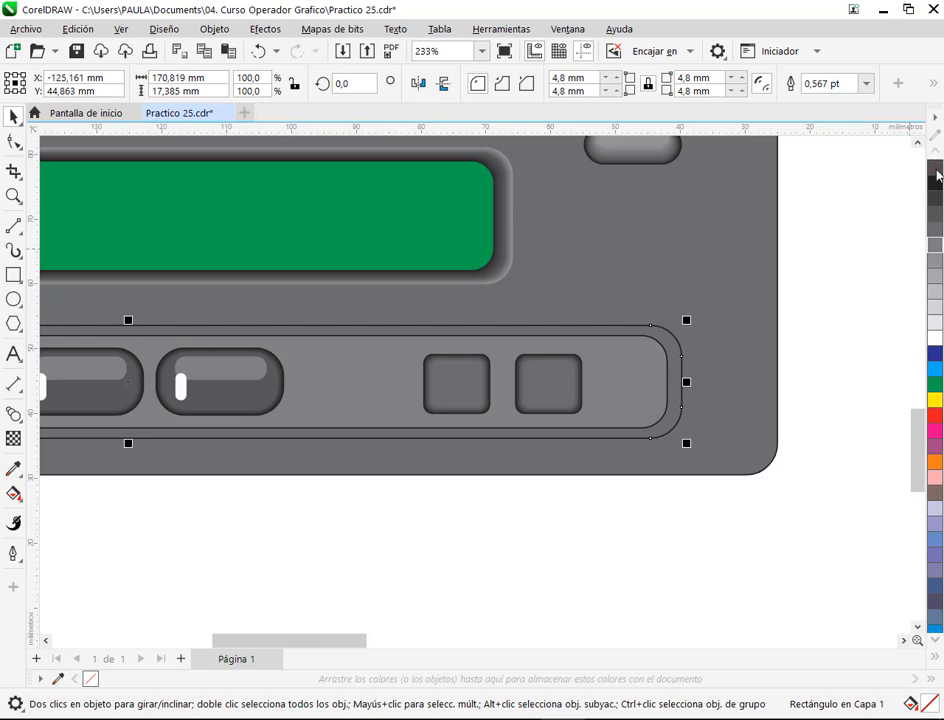
click(938, 176)
click(786, 329)
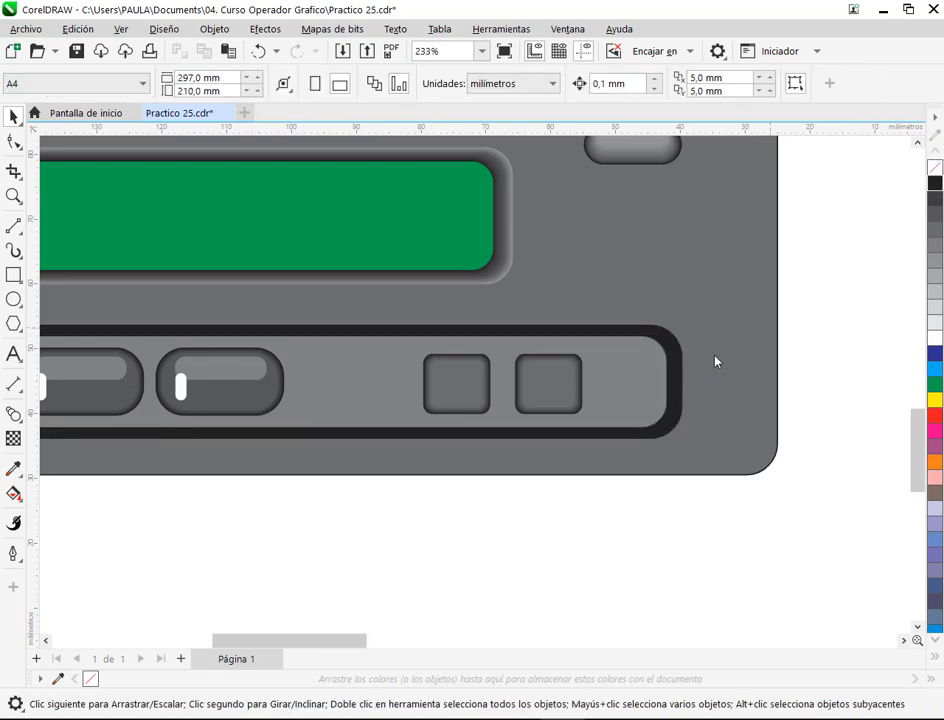
Step: Blend the black outer rectangle into the gray inner one with 20 steps and remove the blend's outline
click(14, 413)
click(665, 372)
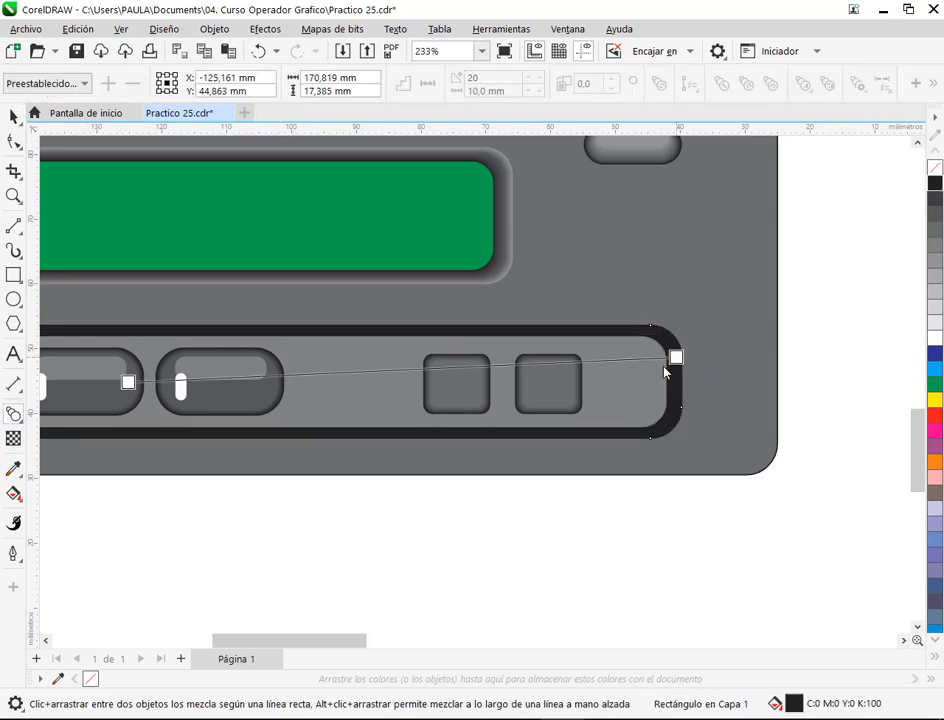
drag(665, 372, 655, 379)
click(12, 118)
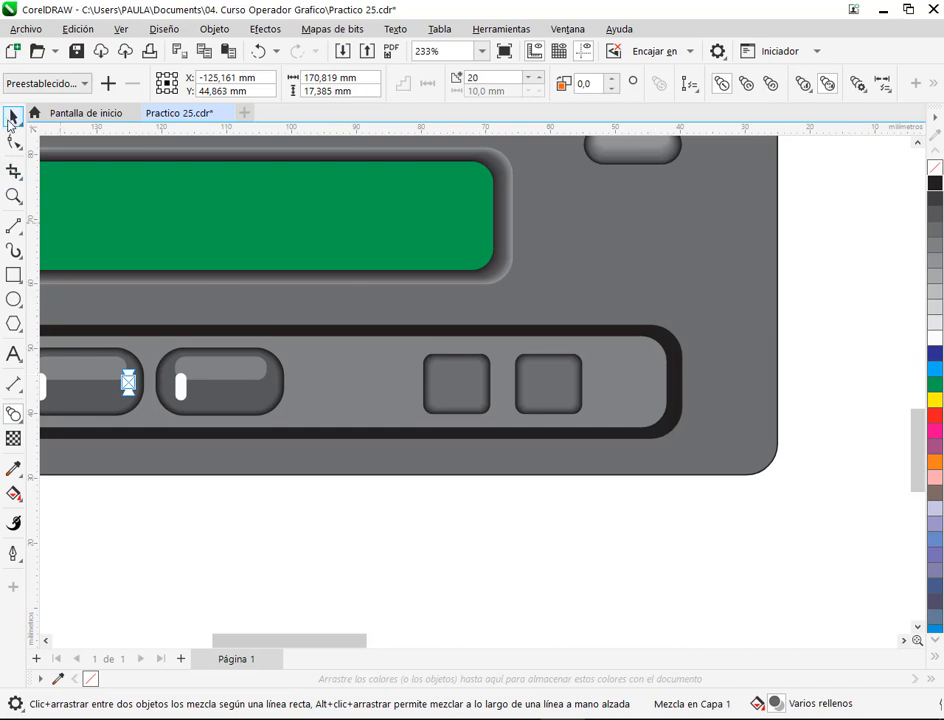
click(662, 337)
right_click(934, 170)
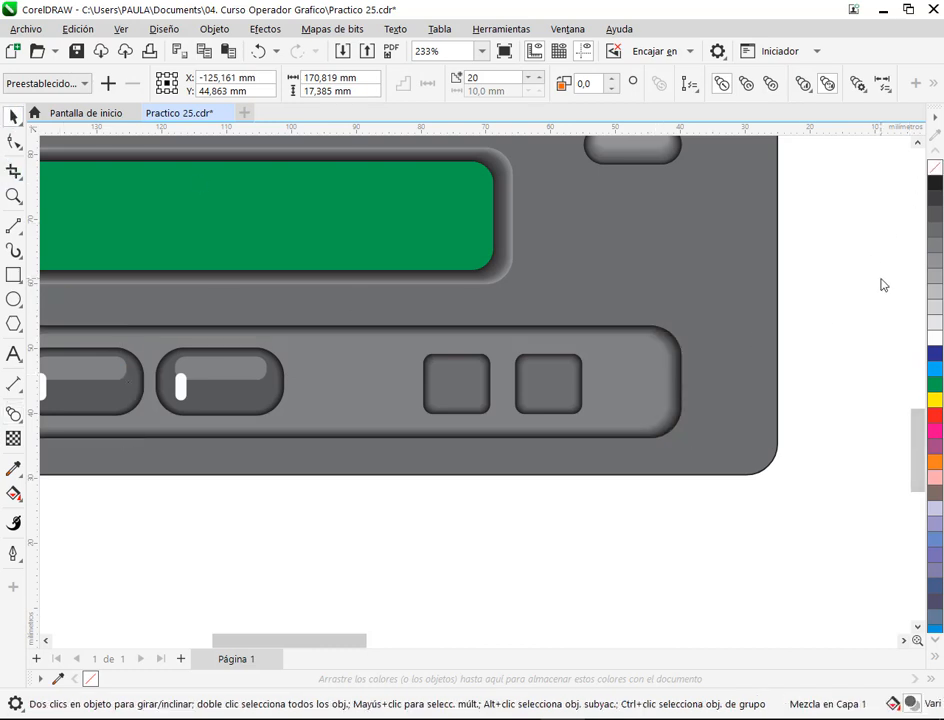
click(883, 283)
click(677, 341)
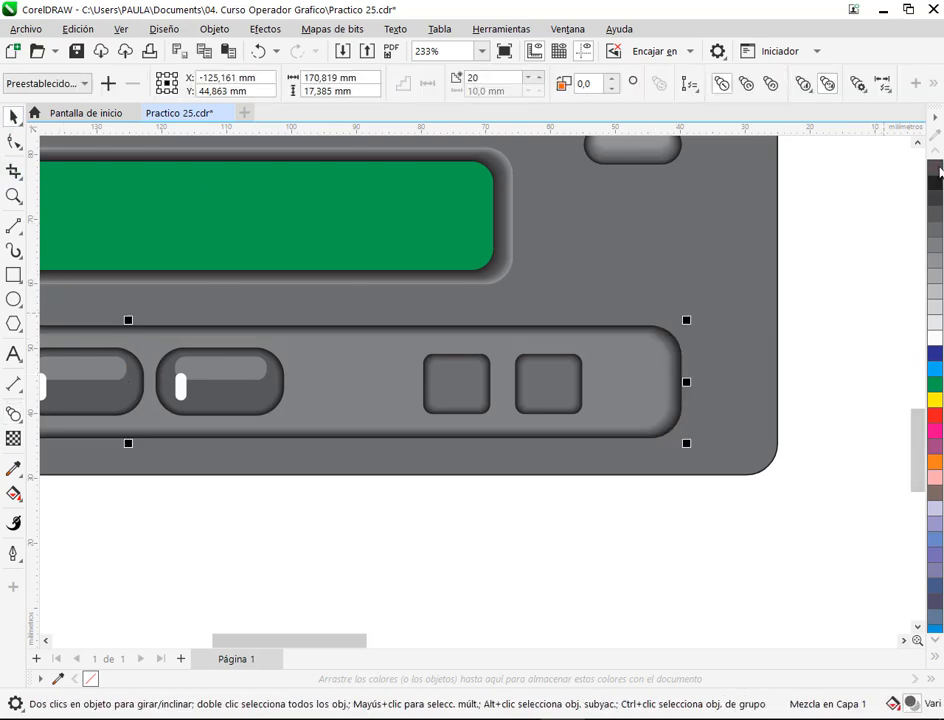
click(854, 254)
Step: Change the fill of the button recess's inner rectangle to dark gray
scroll(405, 451, down, 3)
scroll(419, 440, down, 3)
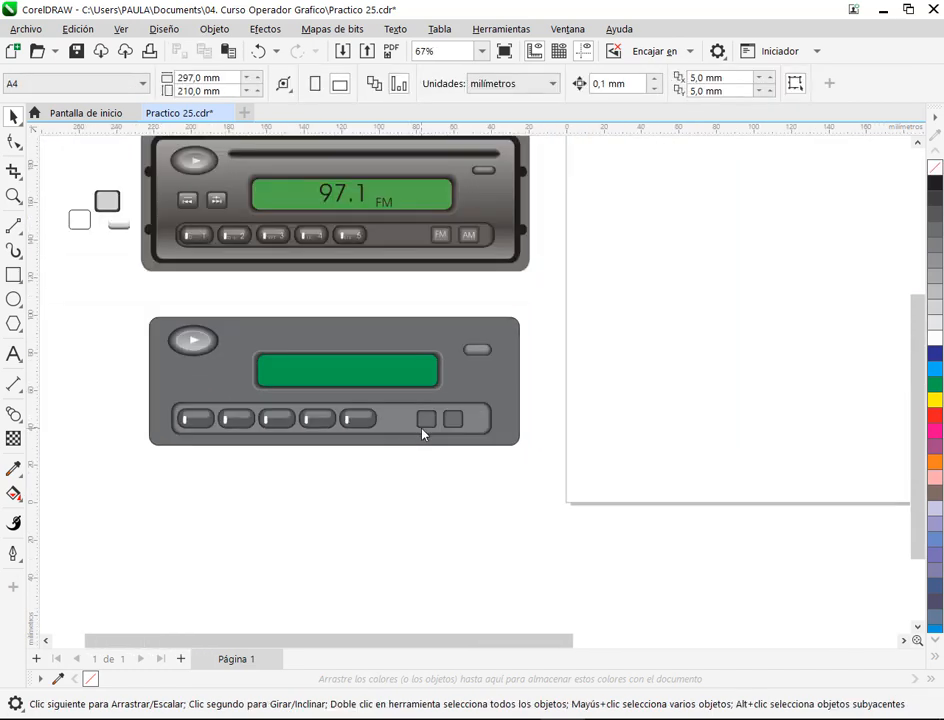
click(408, 431)
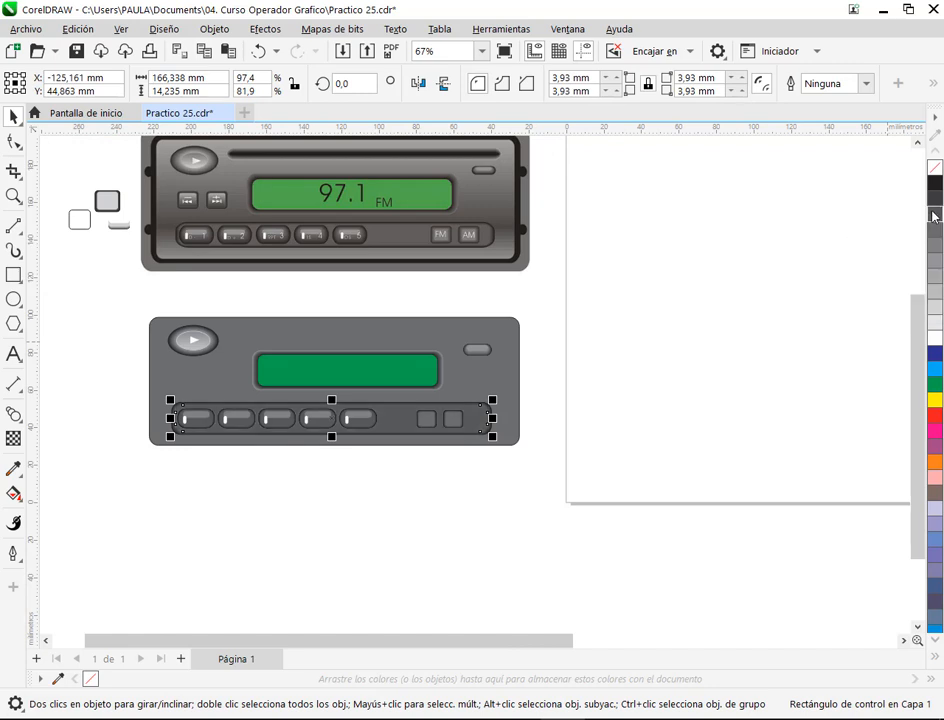
click(805, 303)
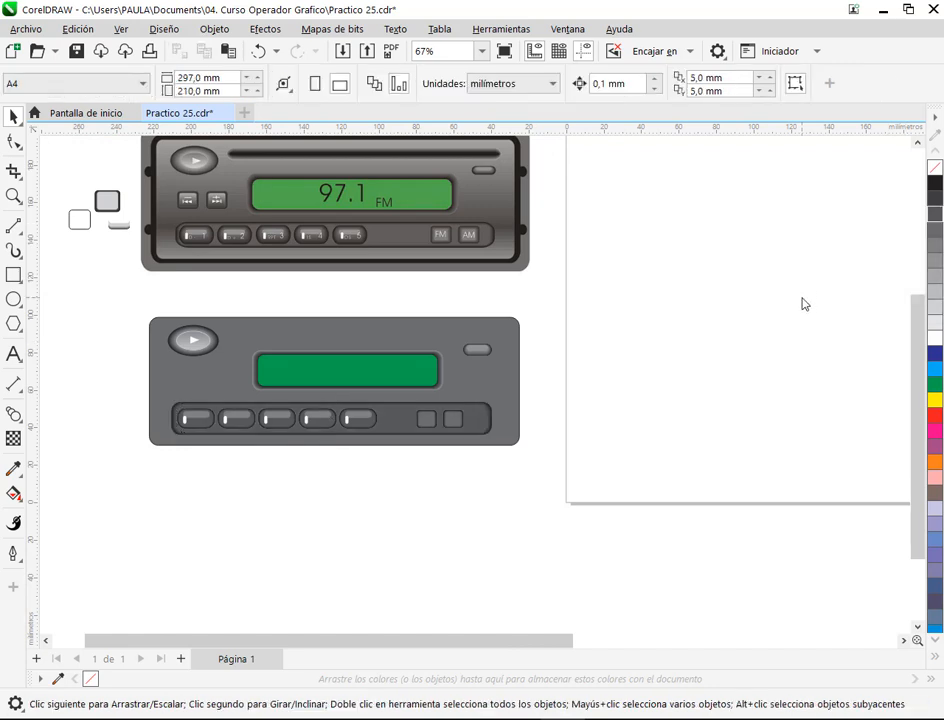
Step: Reduce the height of the whole button recess blend symmetrically about its center to about 15 mm
click(401, 423)
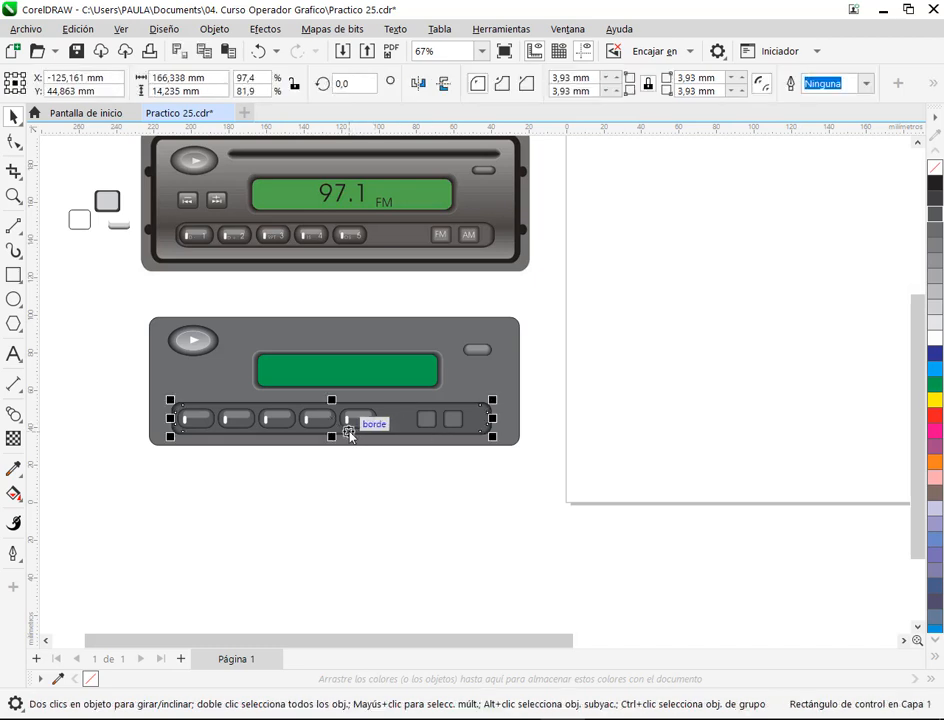
scroll(350, 434, up, 2)
scroll(345, 437, up, 4)
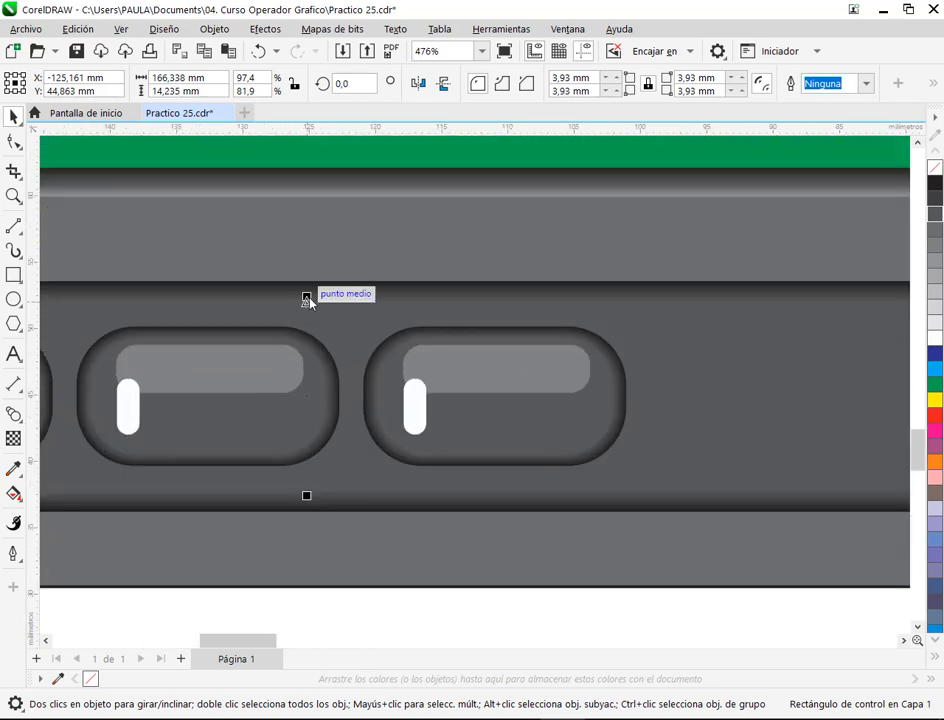
click(321, 285)
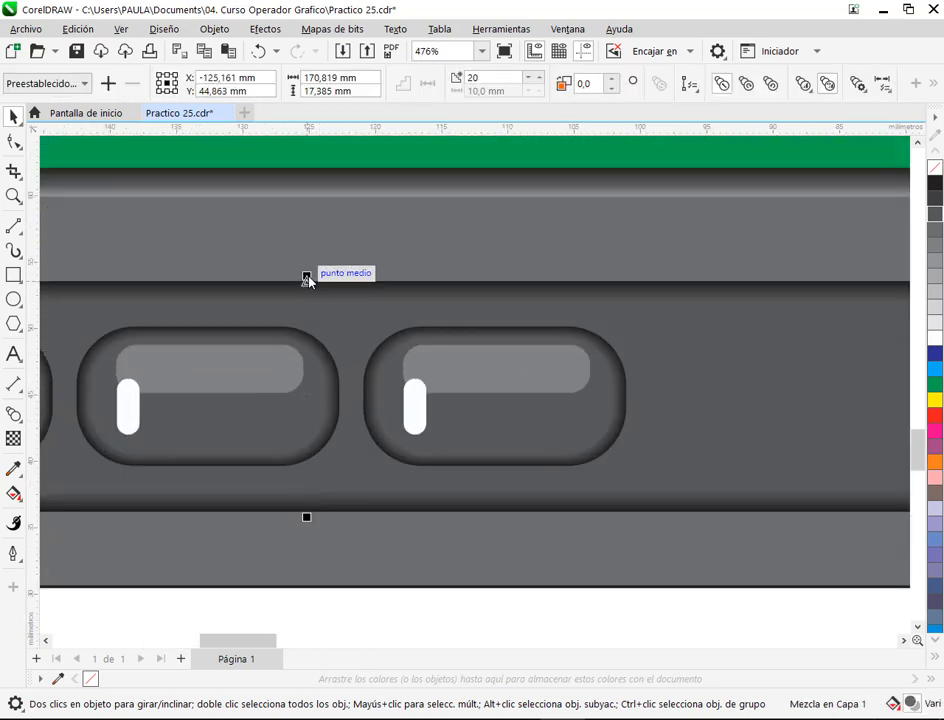
drag(308, 277, 312, 292)
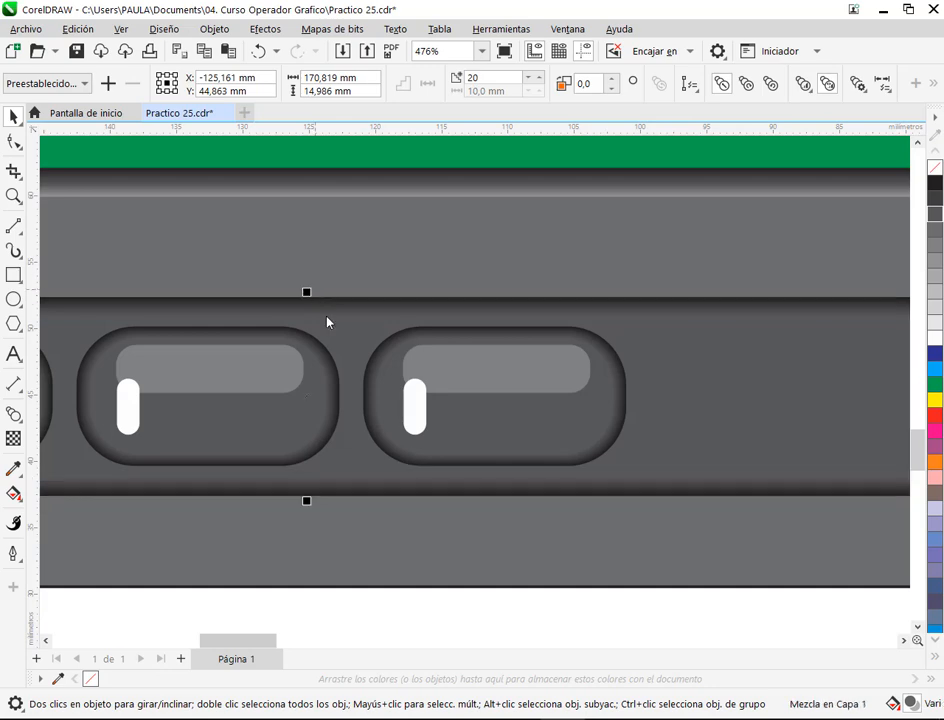
Step: Shorten the button recess blend from its right end to a width of about 164 mm
scroll(535, 420, down, 5)
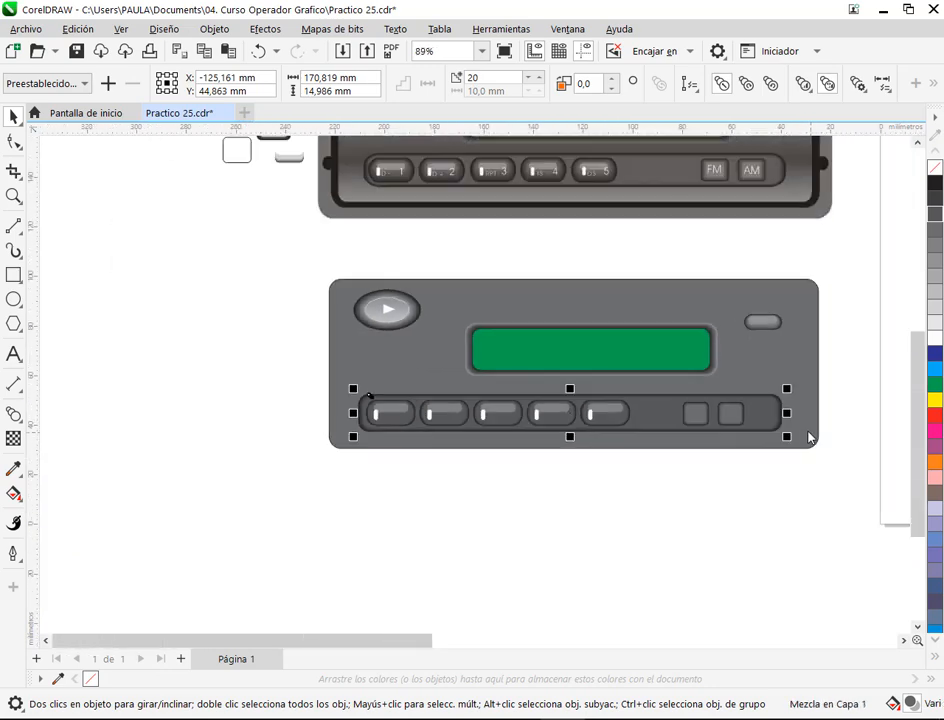
drag(811, 436, 733, 491)
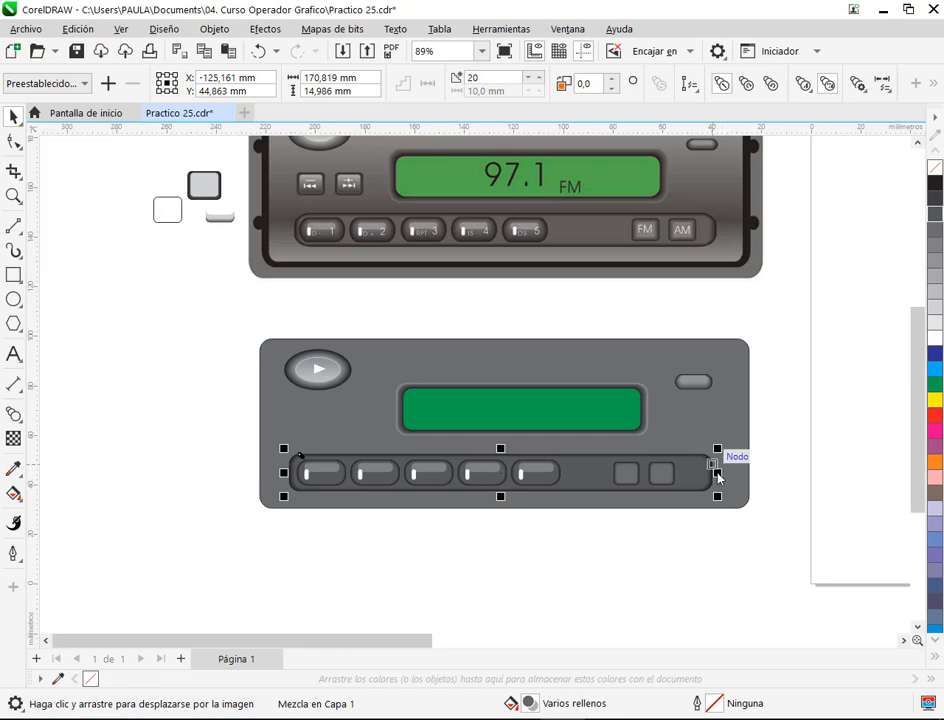
drag(717, 477, 698, 505)
click(684, 540)
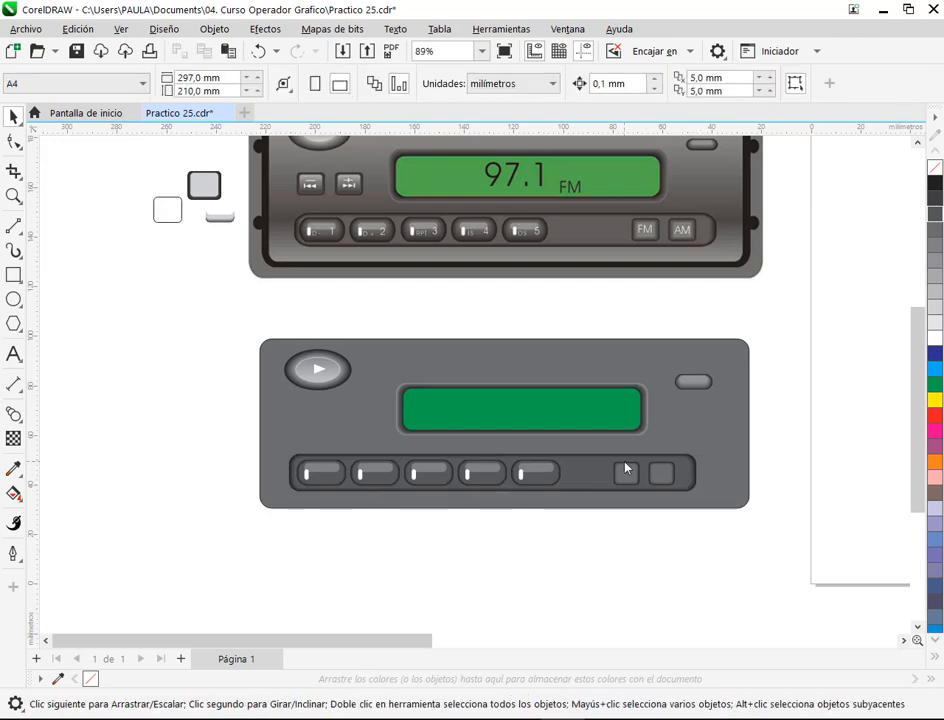
Step: Try shortening the button recess blend from its right end to about 161 mm wide, and undo that change
drag(601, 522, 688, 442)
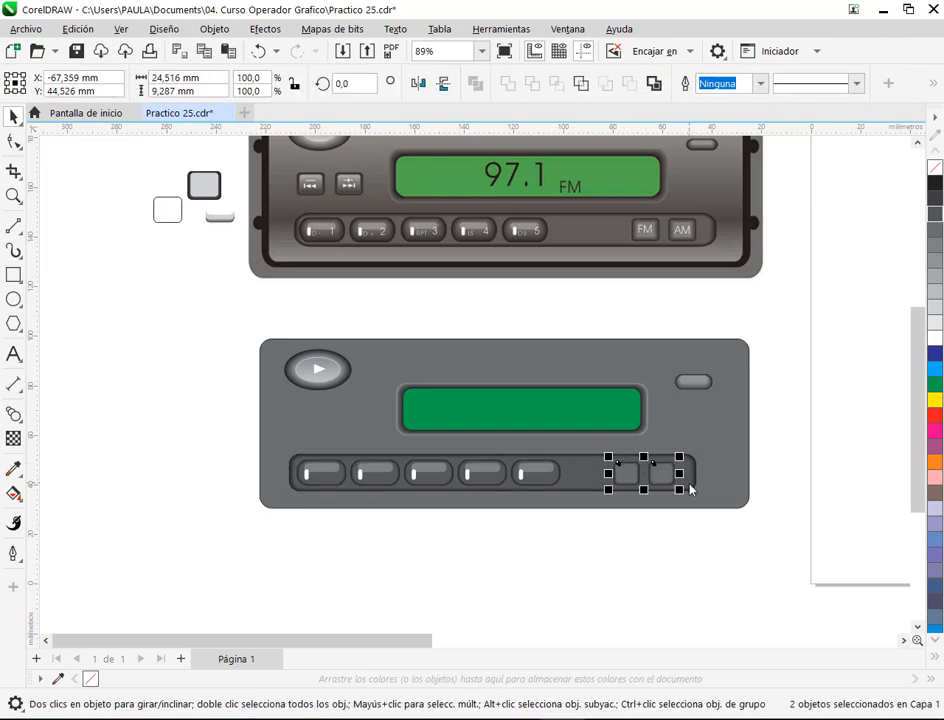
scroll(690, 489, up, 5)
click(776, 468)
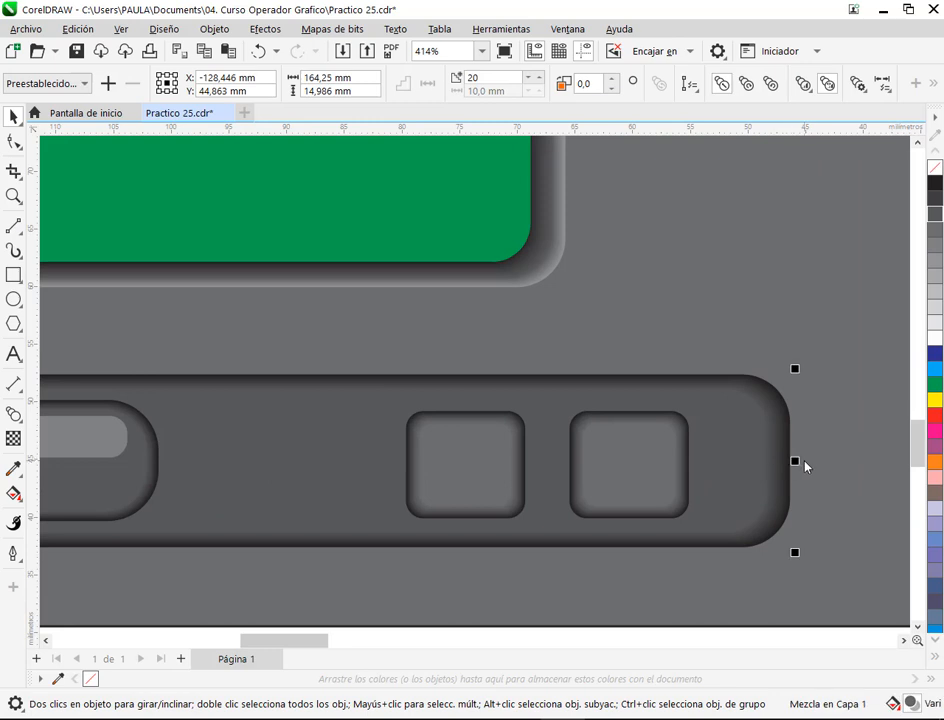
drag(796, 462, 766, 468)
scroll(777, 480, down, 4)
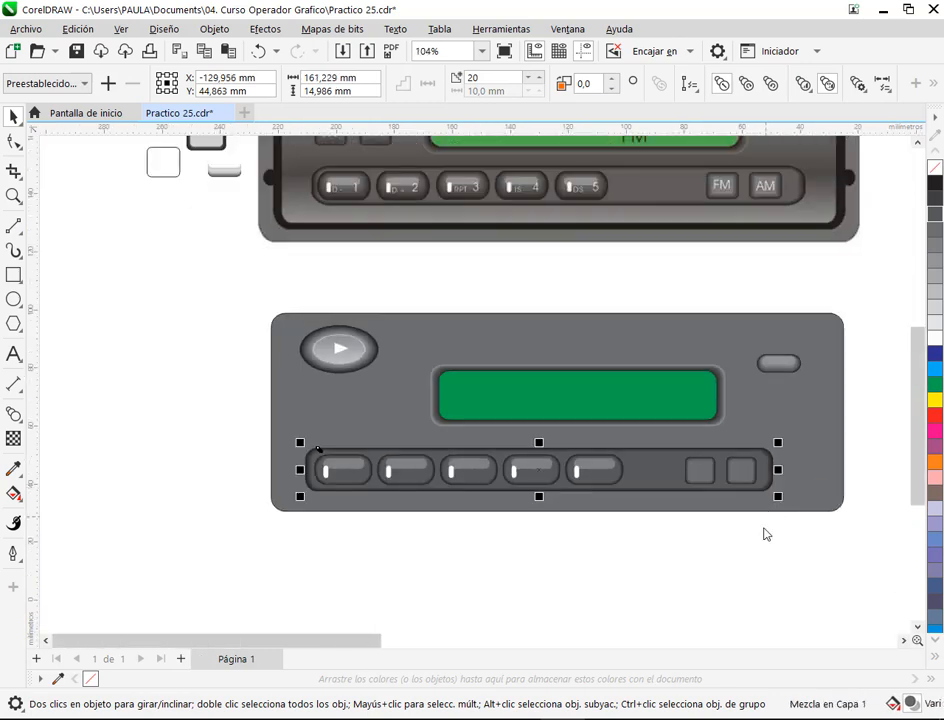
key(ctrl+z)
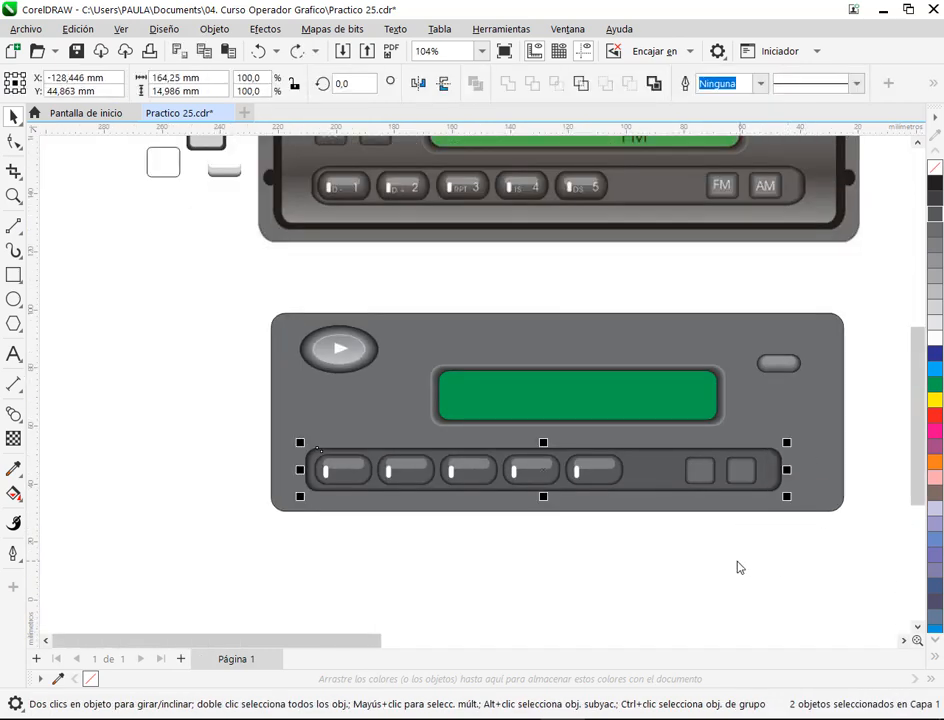
Step: Deselect the button recess blend and save the drawing
scroll(788, 501, up, 1)
click(775, 546)
scroll(778, 472, down, 3)
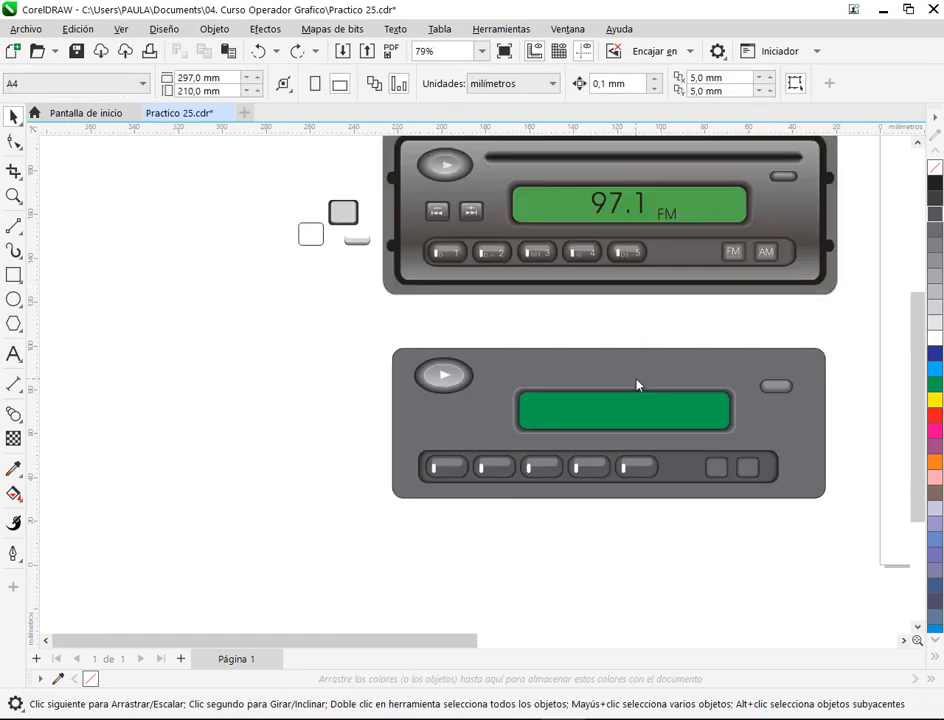
click(78, 54)
Step: Set the outline width of the new radio's body rectangle to 8 pt
drag(600, 392, 514, 474)
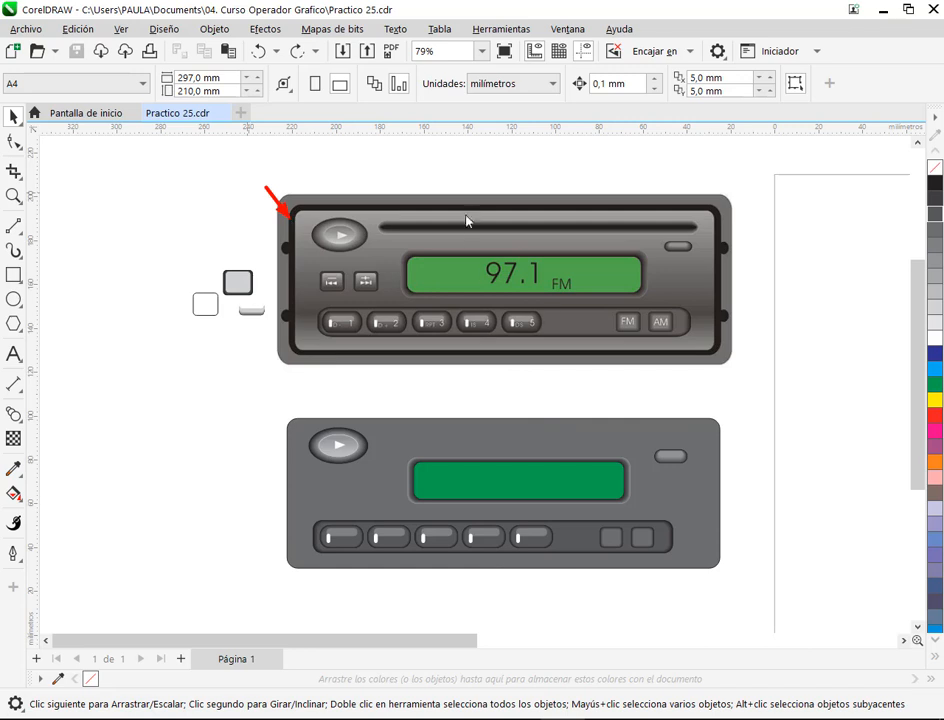
click(713, 459)
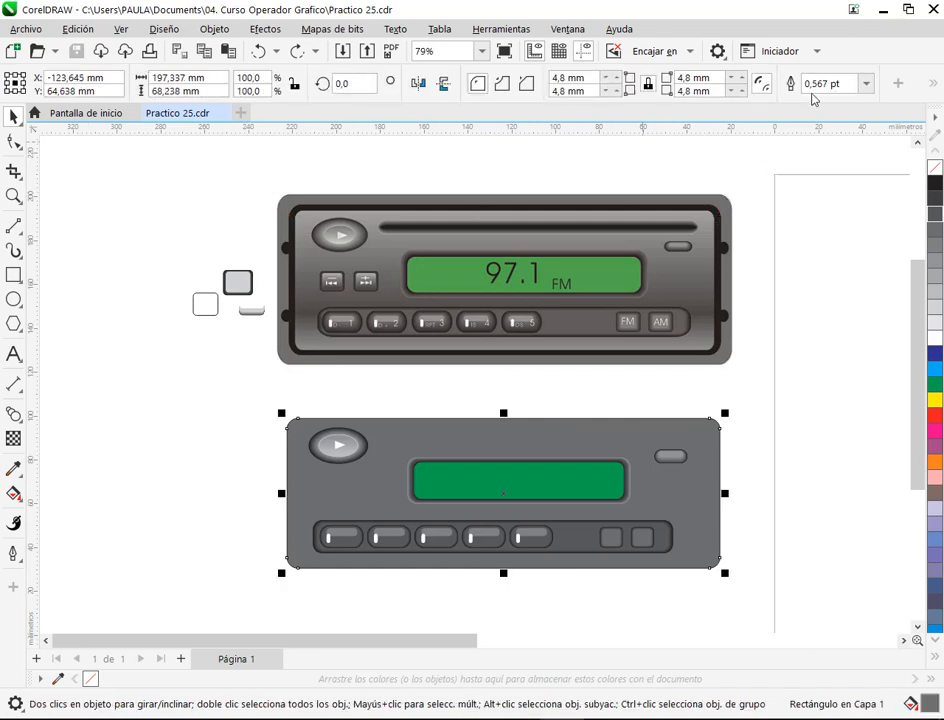
click(866, 83)
click(818, 251)
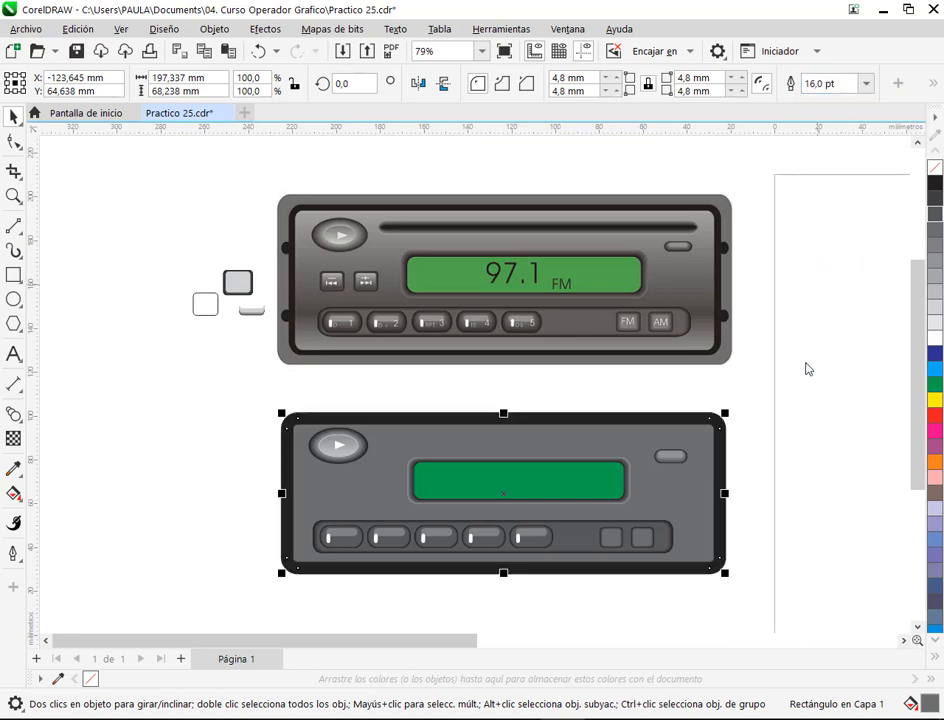
click(866, 83)
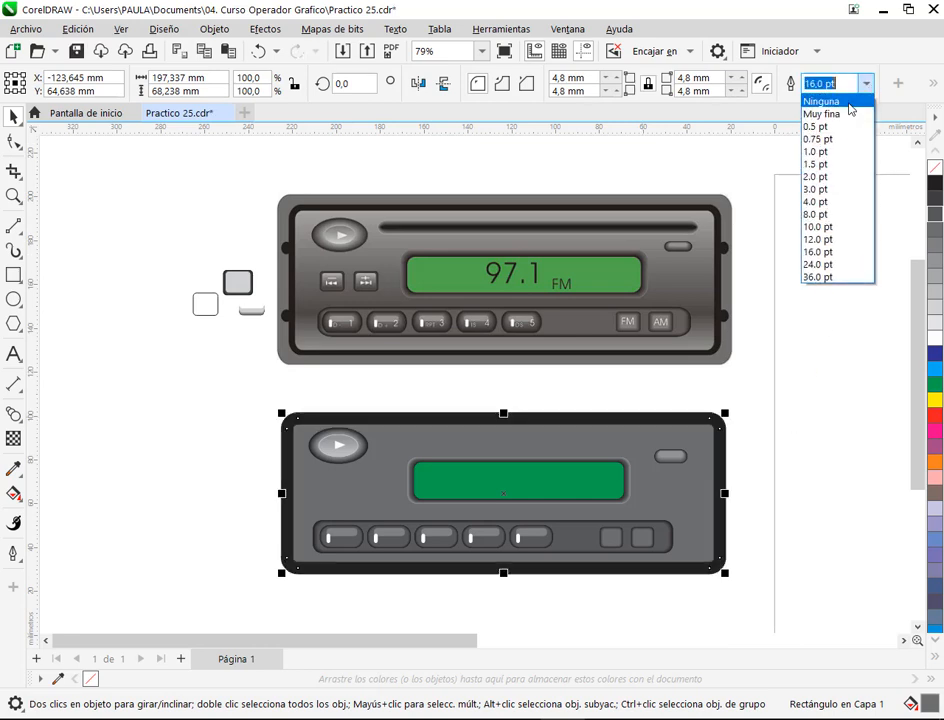
click(828, 202)
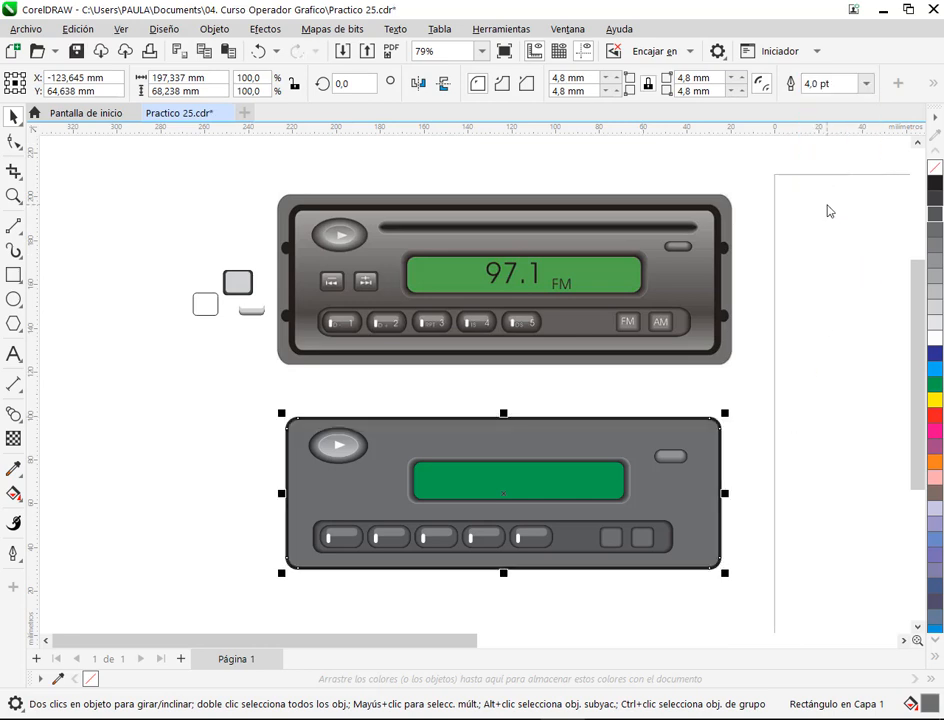
click(866, 83)
click(831, 214)
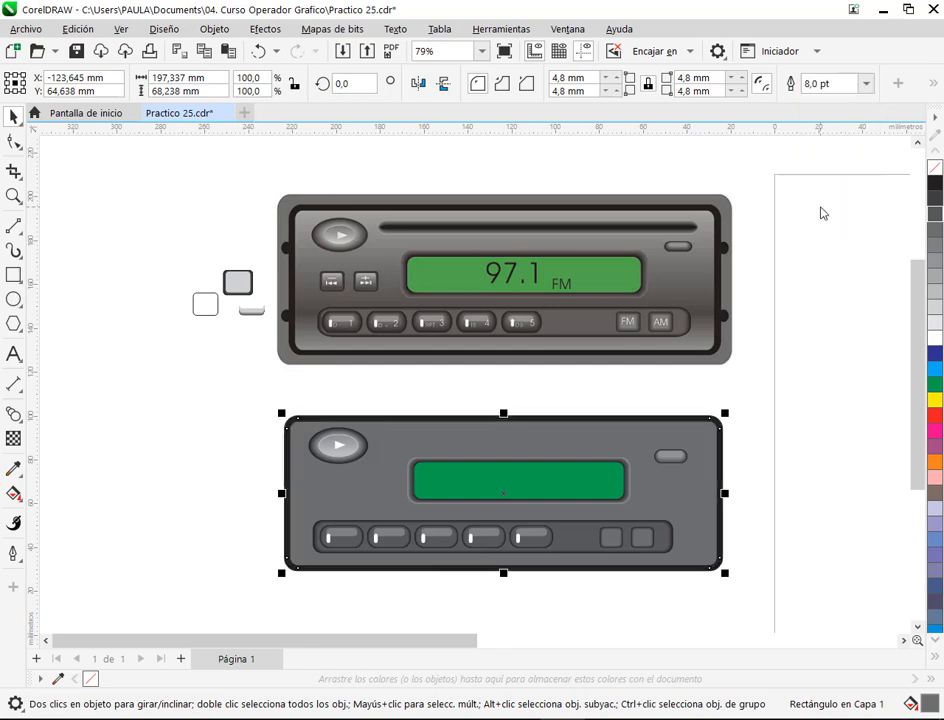
click(820, 356)
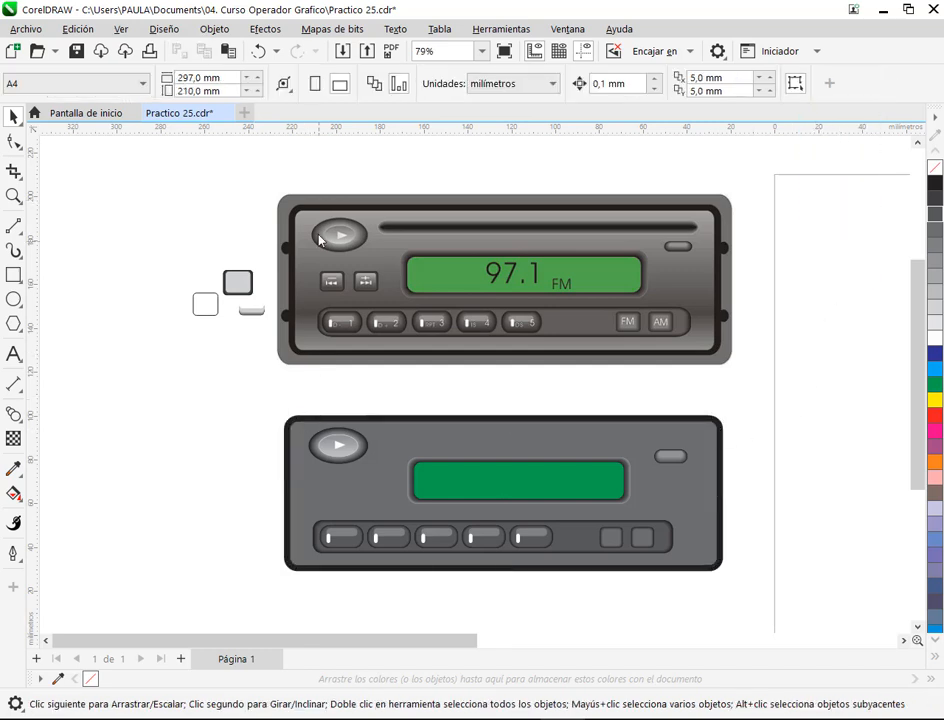
Step: Save the drawing with the thickened body outline
click(716, 428)
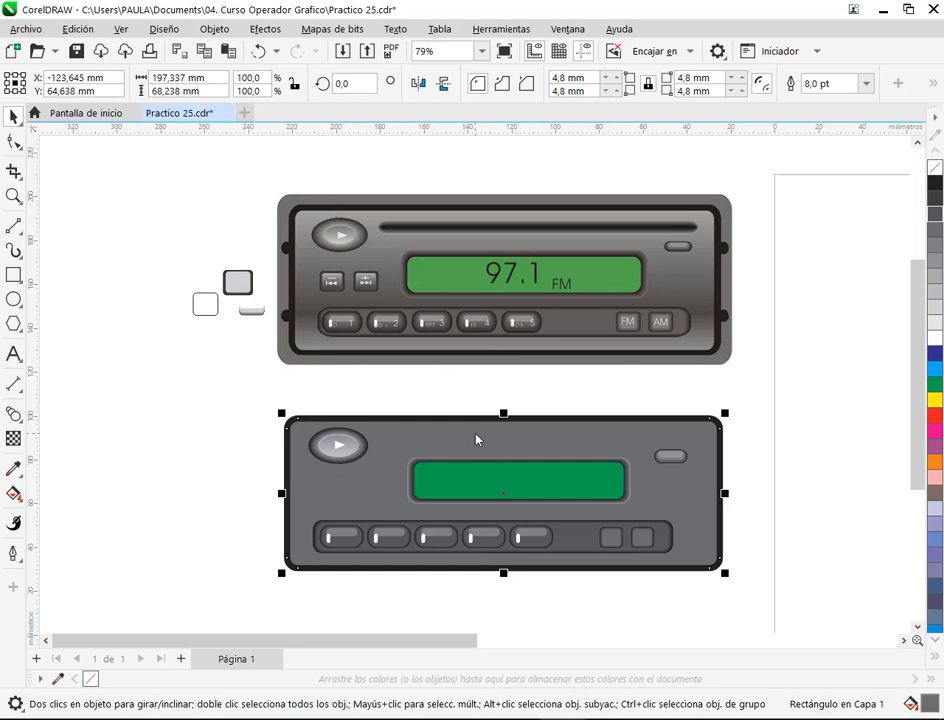
click(76, 51)
click(785, 497)
Step: Give the radio body rectangle a vertical linear gradient fill from its upper to its lower edge, with the same light gray at both ends
click(690, 495)
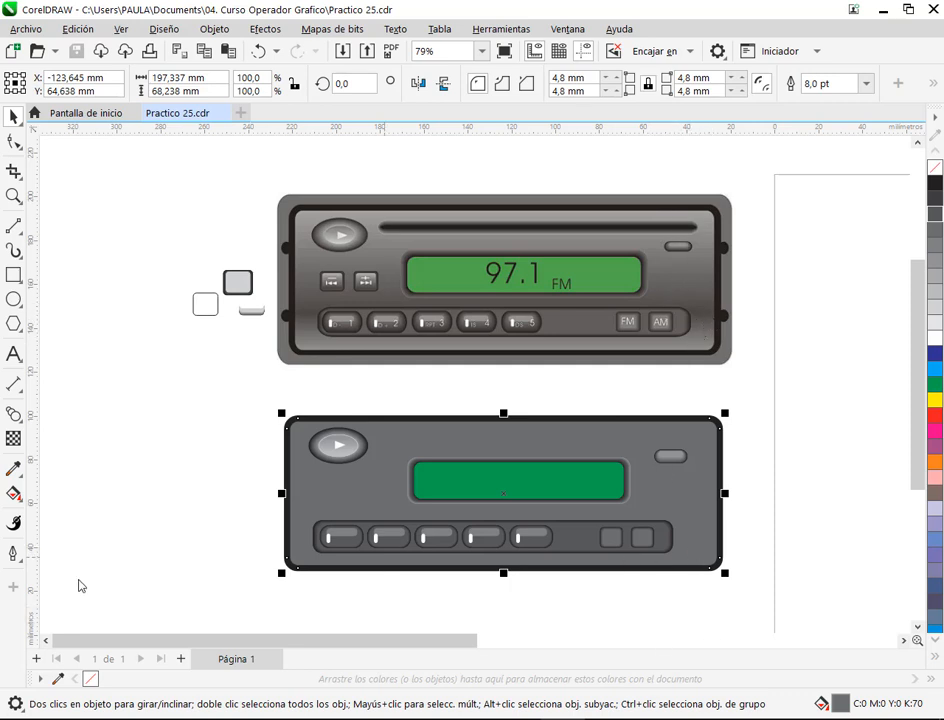
click(14, 492)
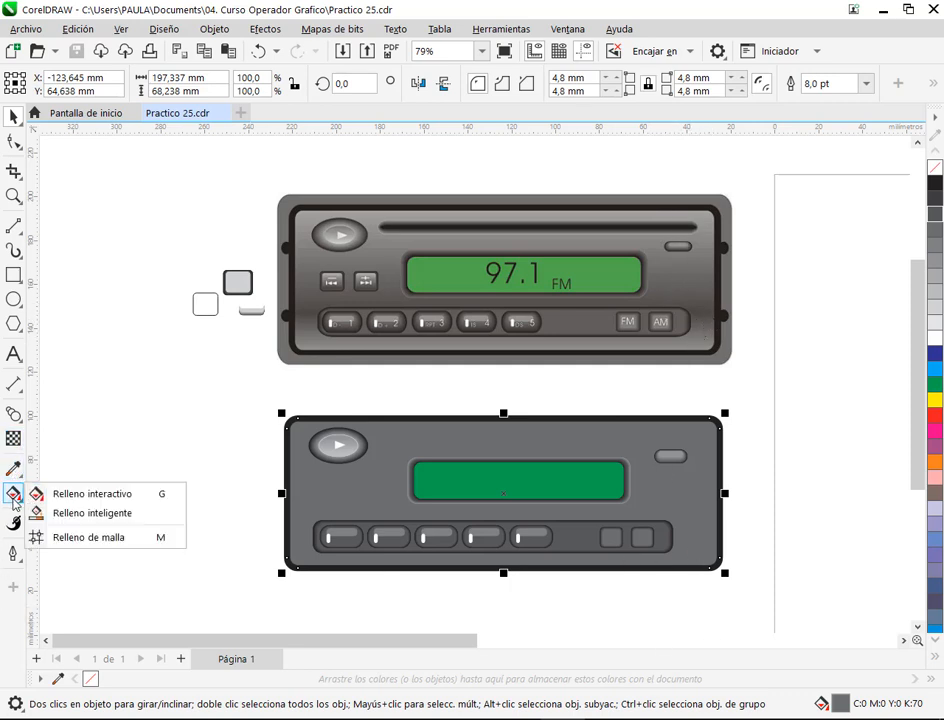
click(36, 497)
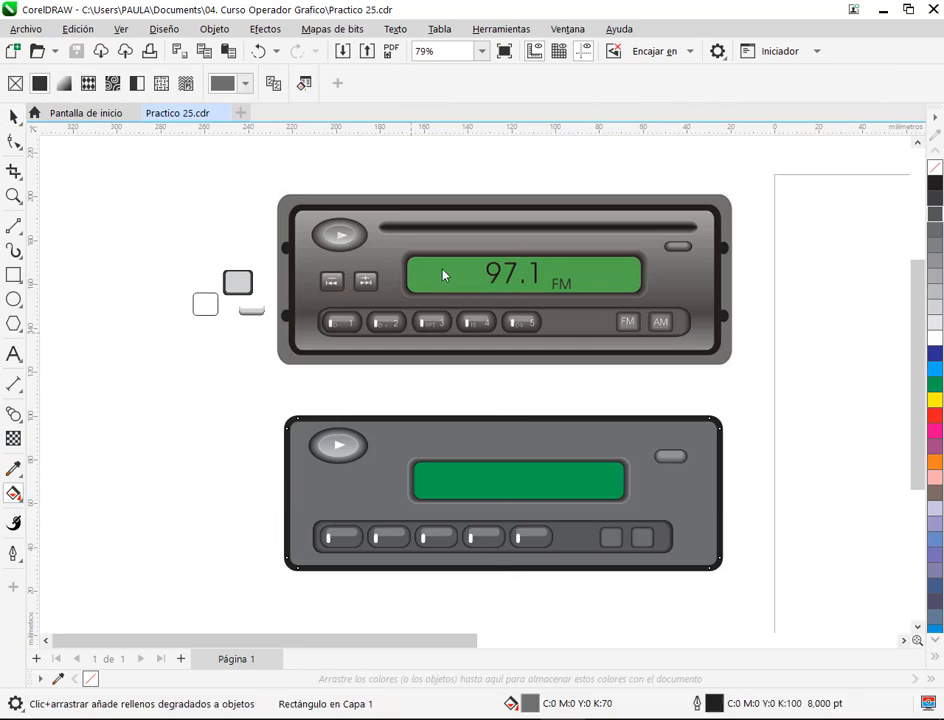
click(63, 83)
drag(287, 493, 514, 425)
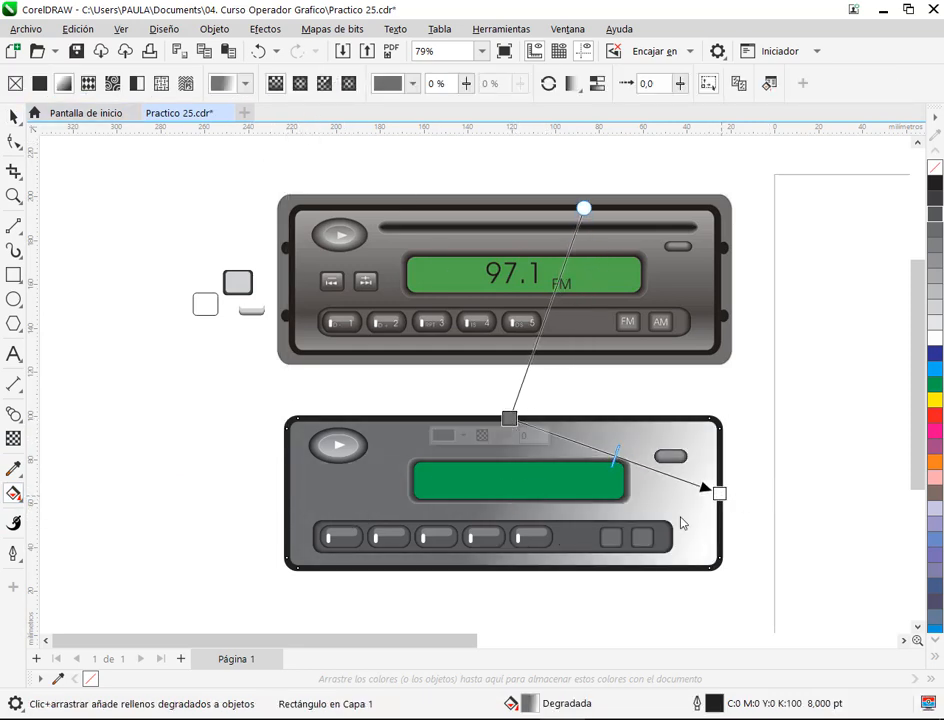
drag(719, 492, 511, 567)
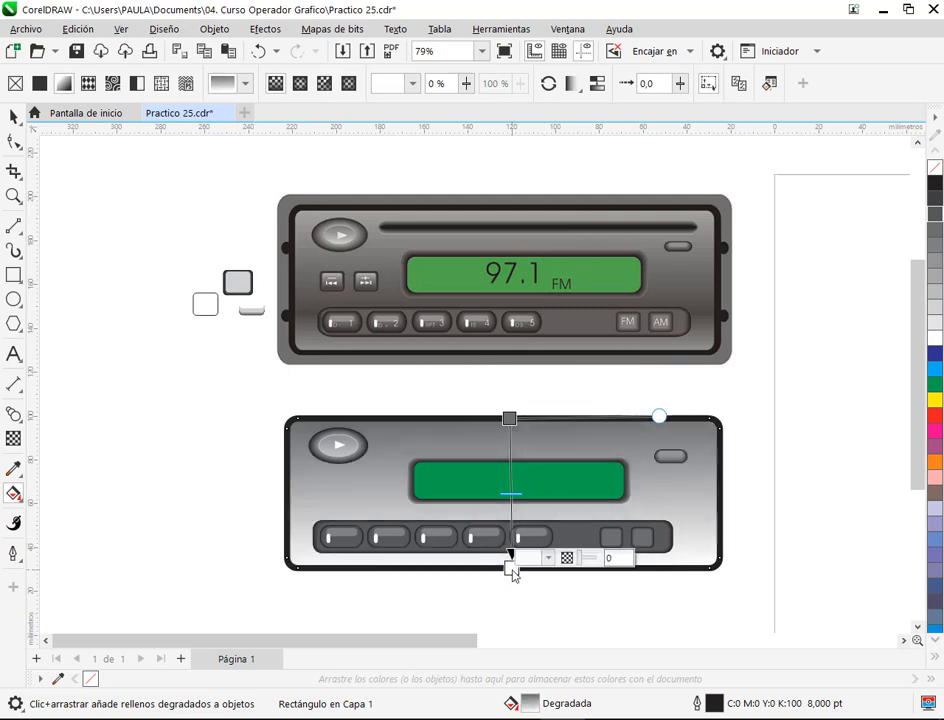
click(509, 419)
click(937, 280)
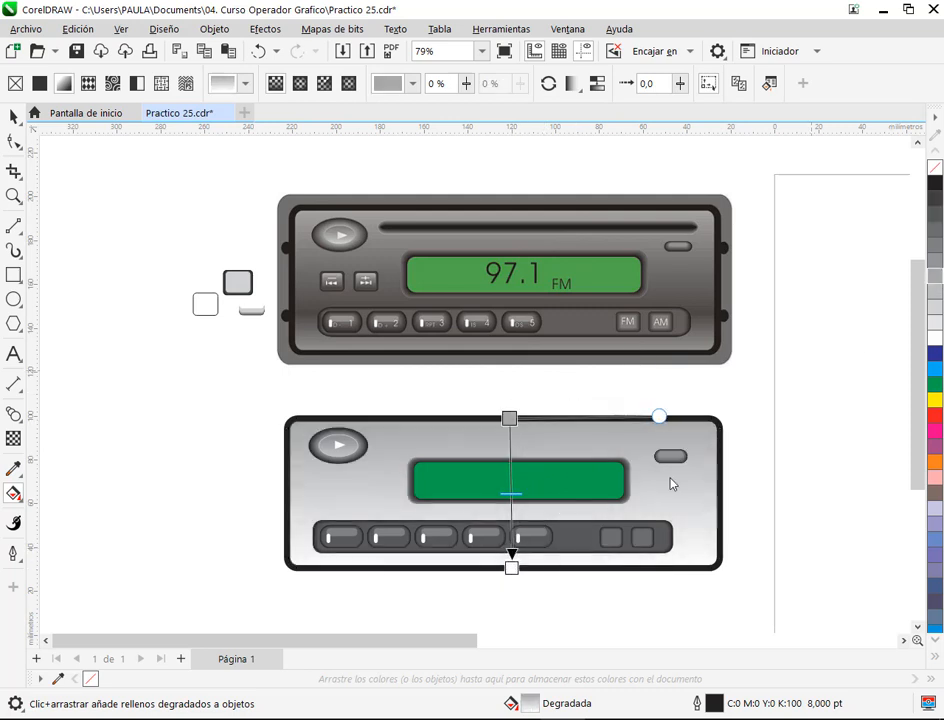
click(511, 568)
click(937, 279)
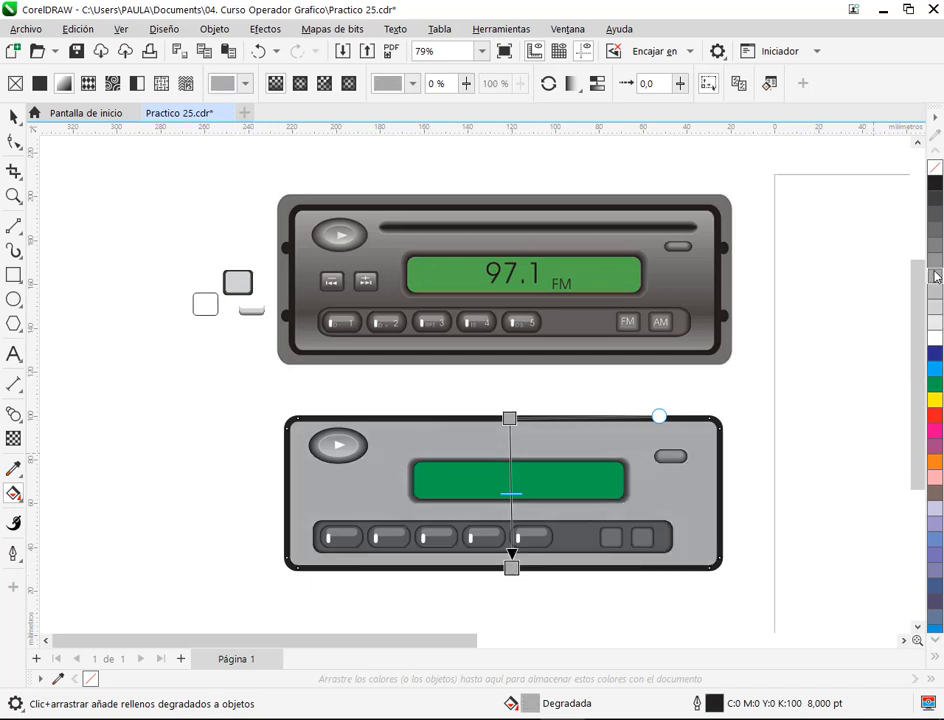
Step: Add two intermediate stops to the body gradient: dark gray at about 68% and medium-dark gray at about 37%
double_click(511, 489)
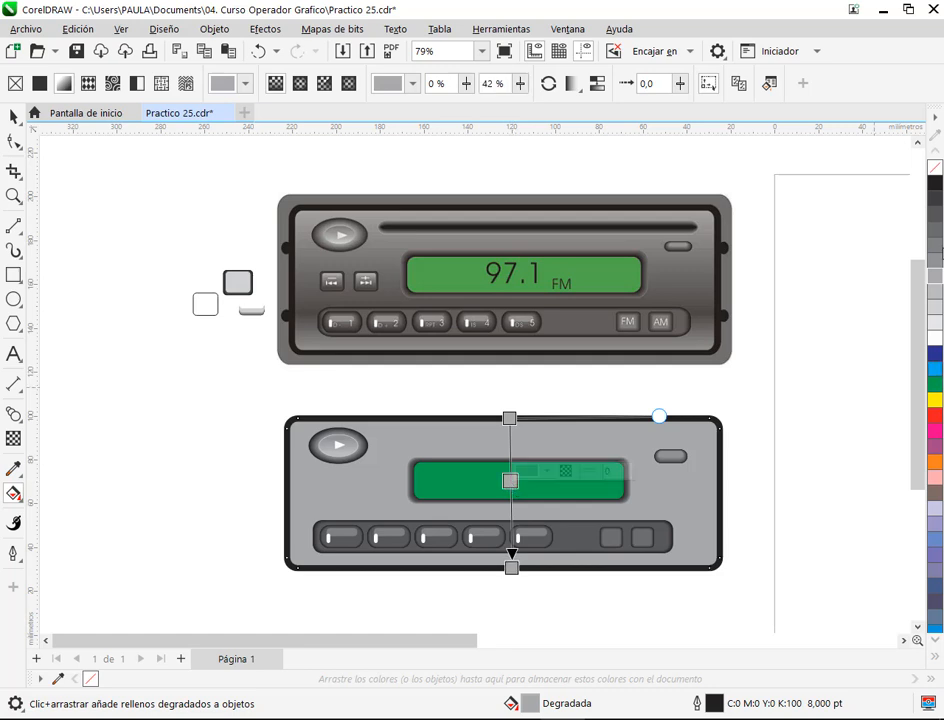
click(938, 225)
drag(510, 483, 509, 524)
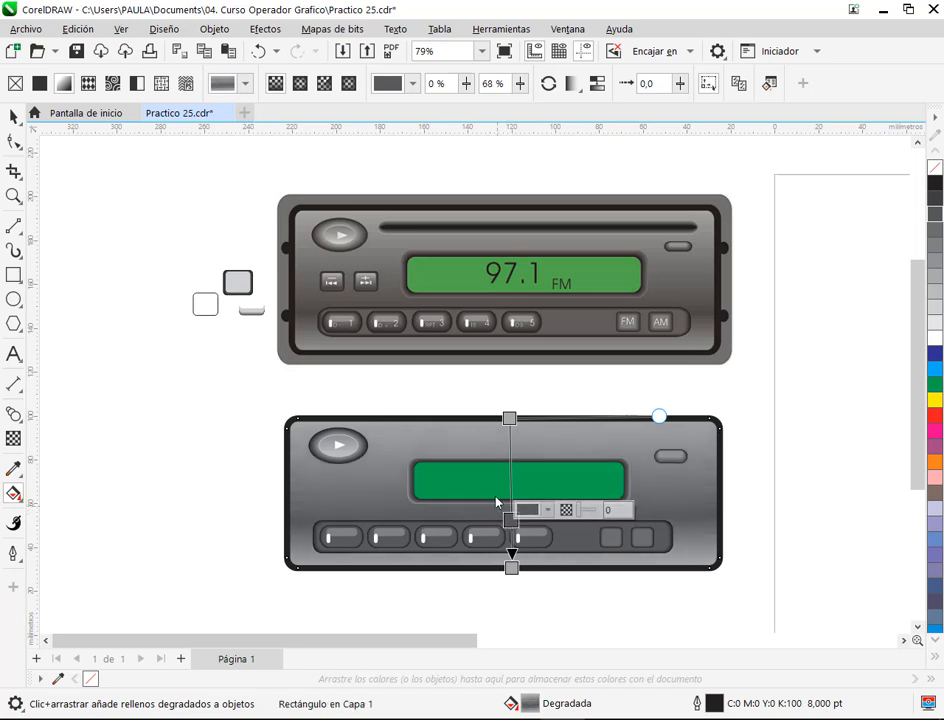
click(510, 420)
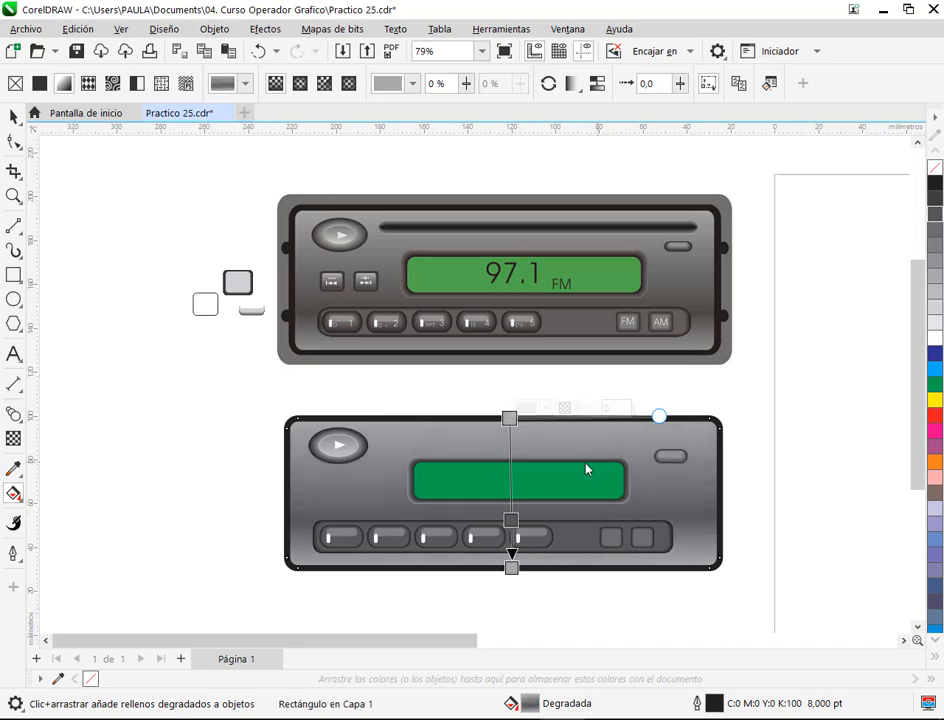
double_click(510, 467)
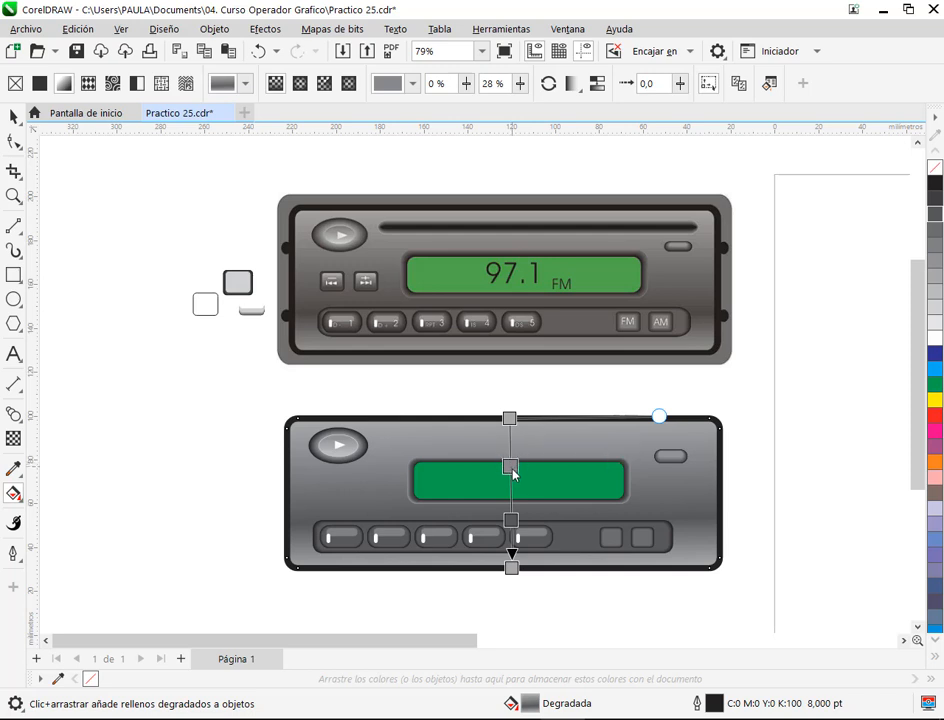
drag(512, 474, 512, 481)
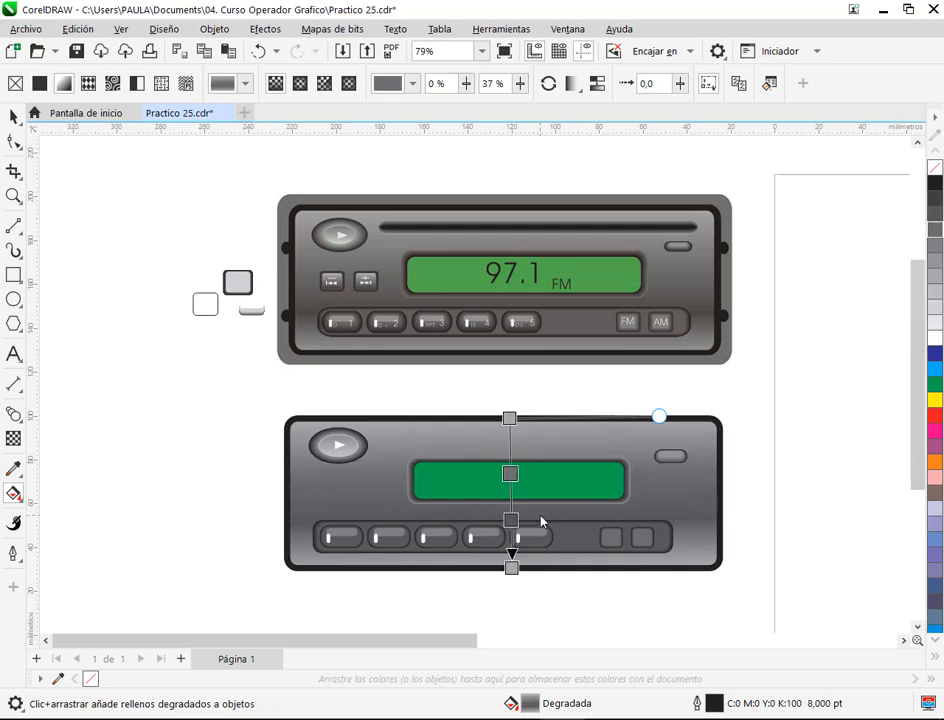
Step: Change both end stops of the body gradient to a slightly darker gray and move the upper intermediate stop to about 48%
click(511, 568)
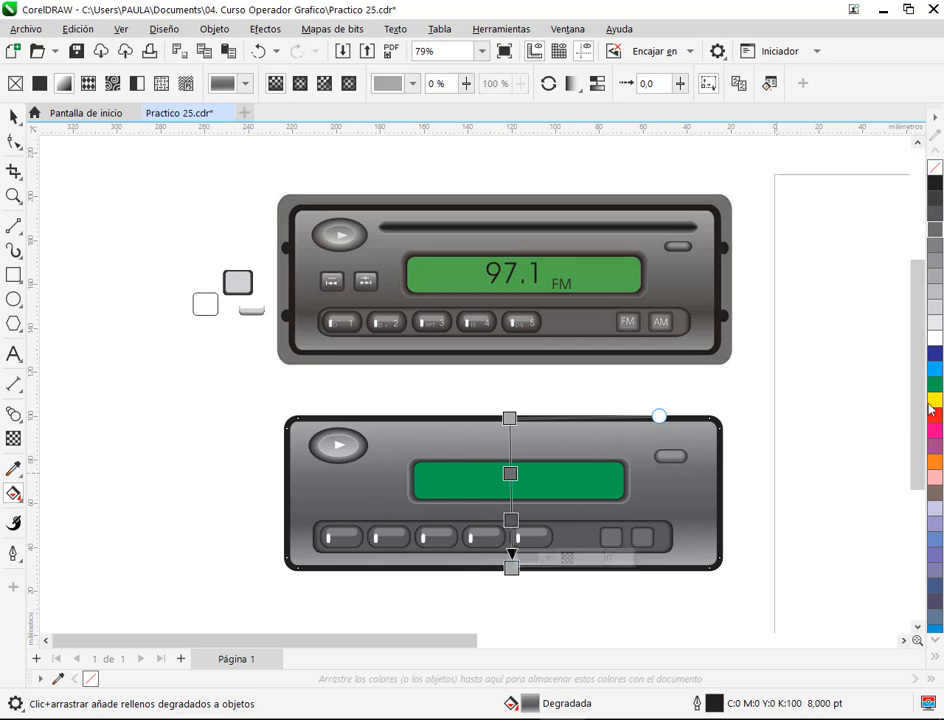
click(935, 296)
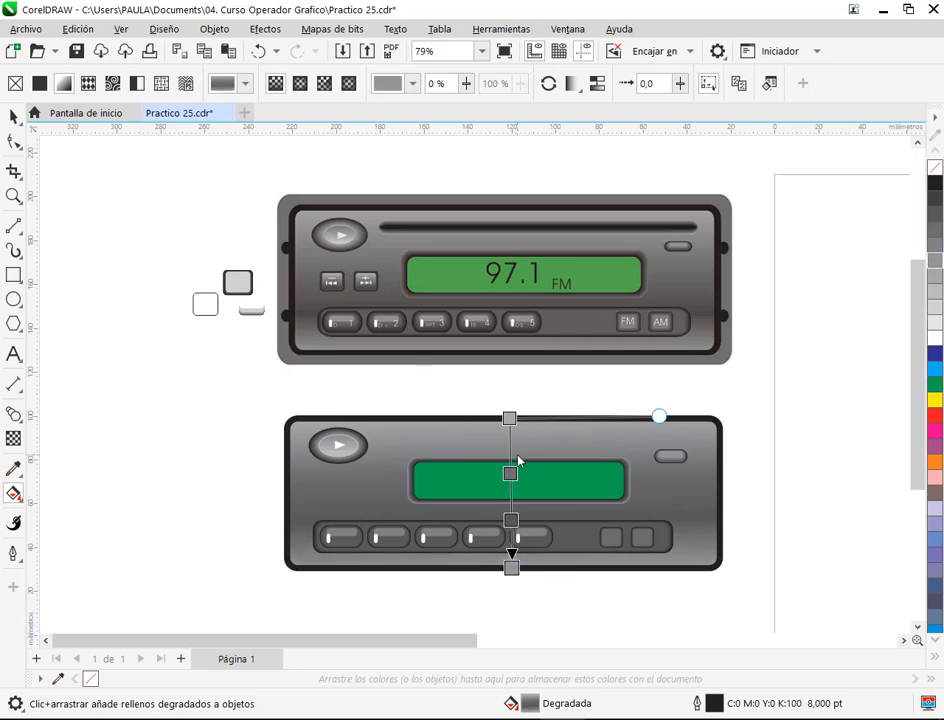
click(511, 520)
drag(510, 473, 507, 490)
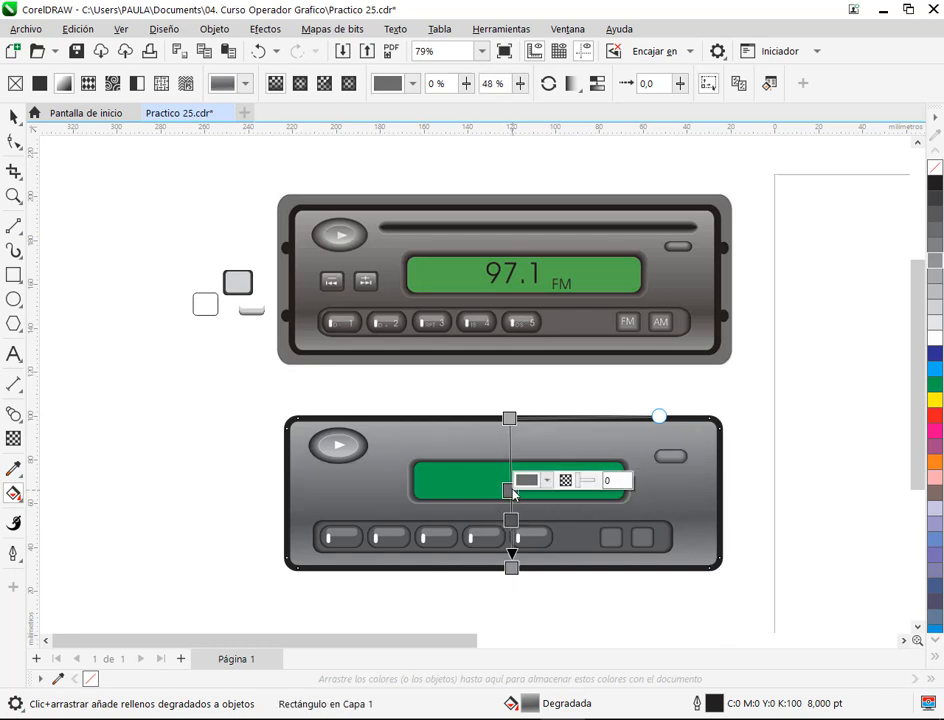
click(510, 419)
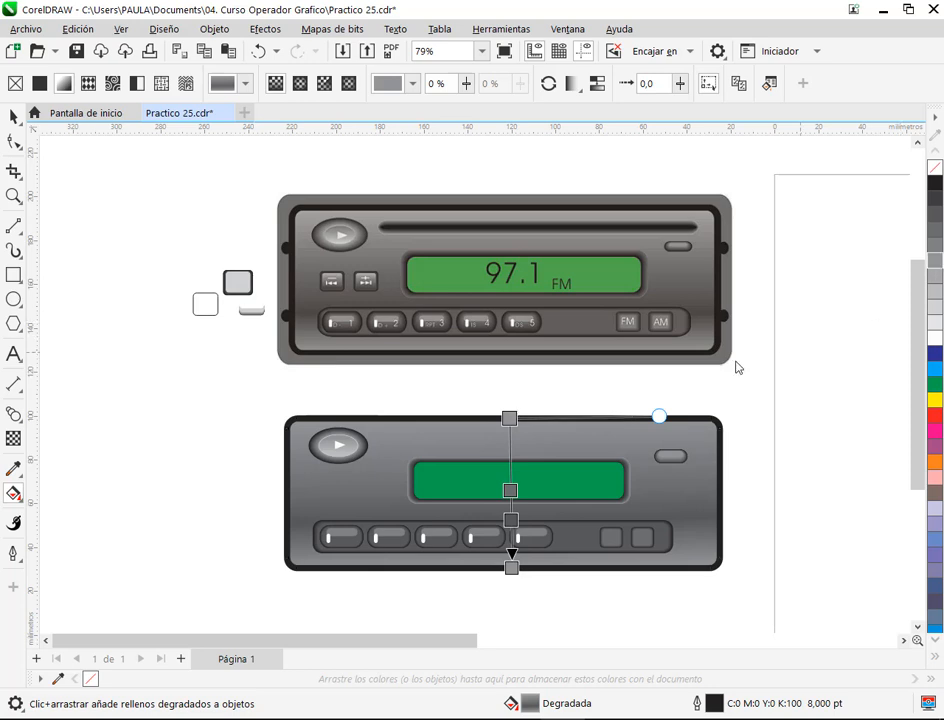
Step: Change the body gradient's upper intermediate stop to a darker gray
click(512, 491)
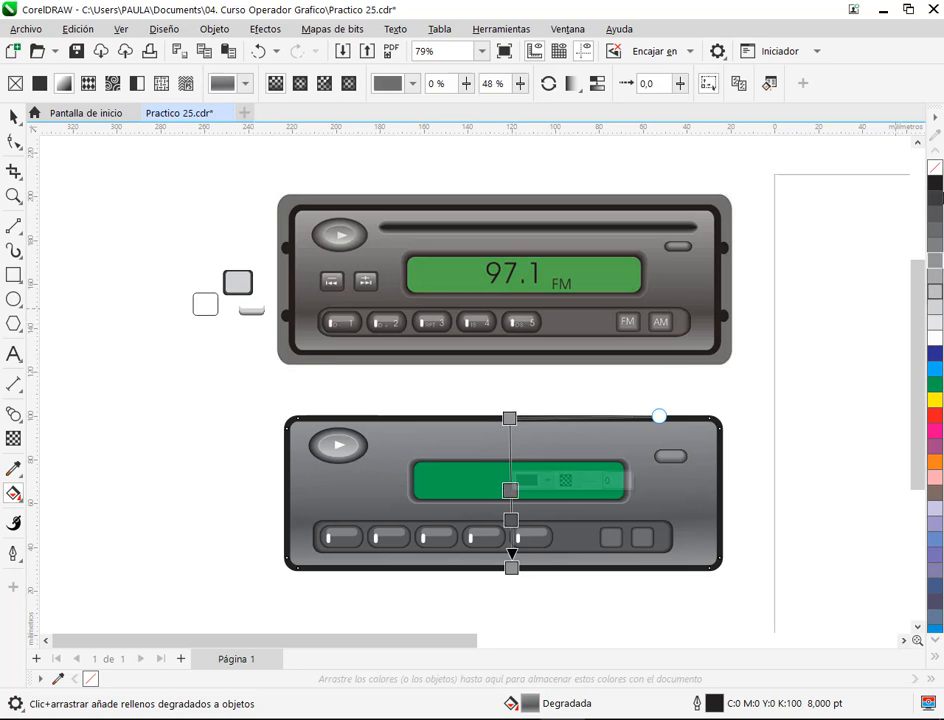
click(937, 231)
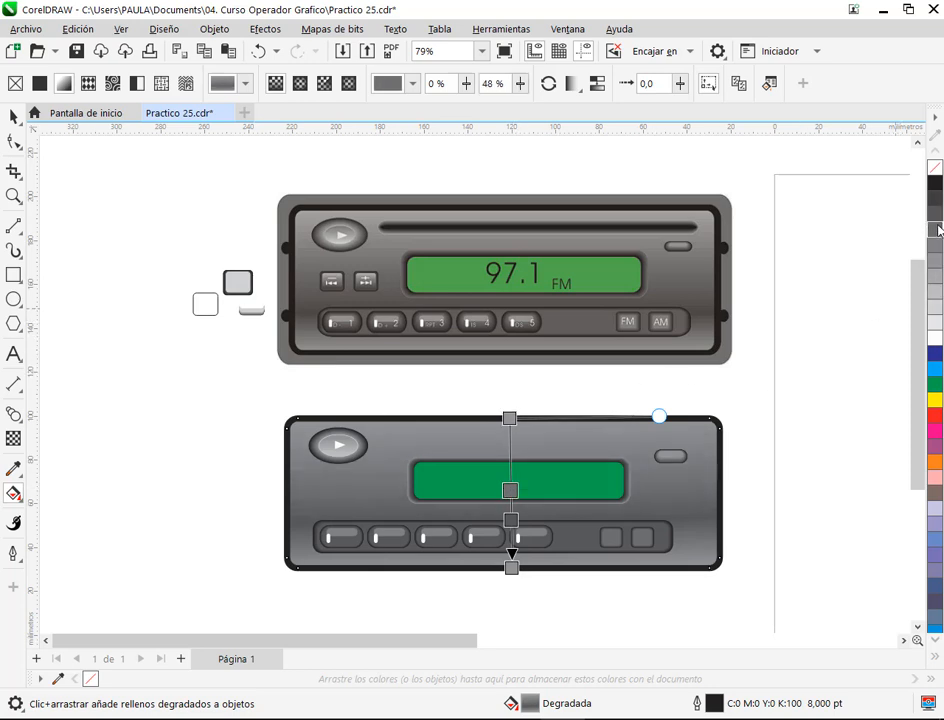
click(938, 213)
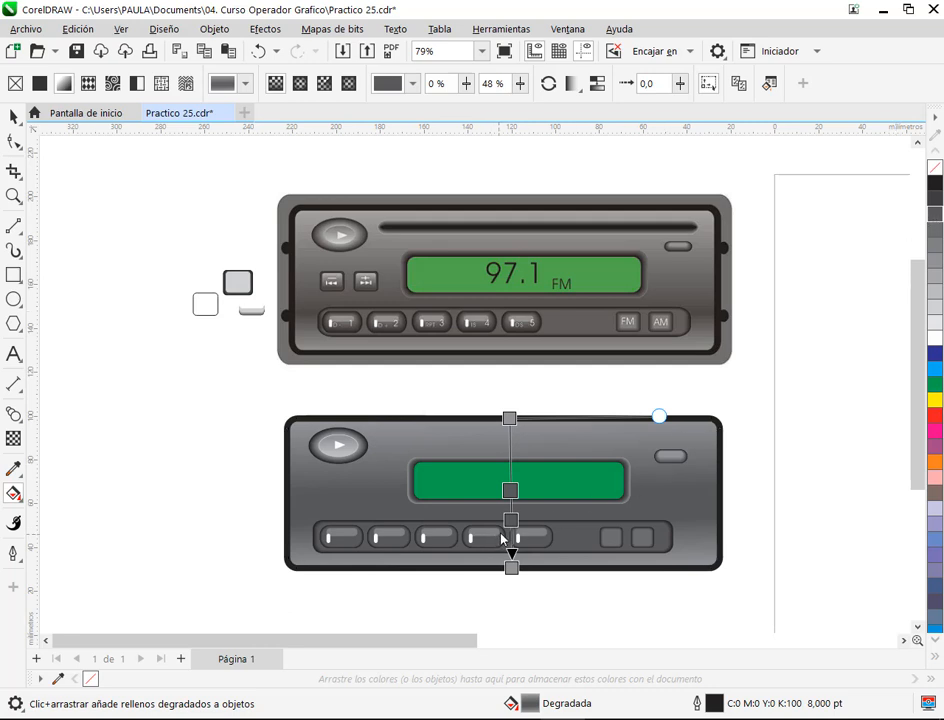
Step: Set the body gradient's lower intermediate stop to very dark gray and move it to about 74%
click(510, 520)
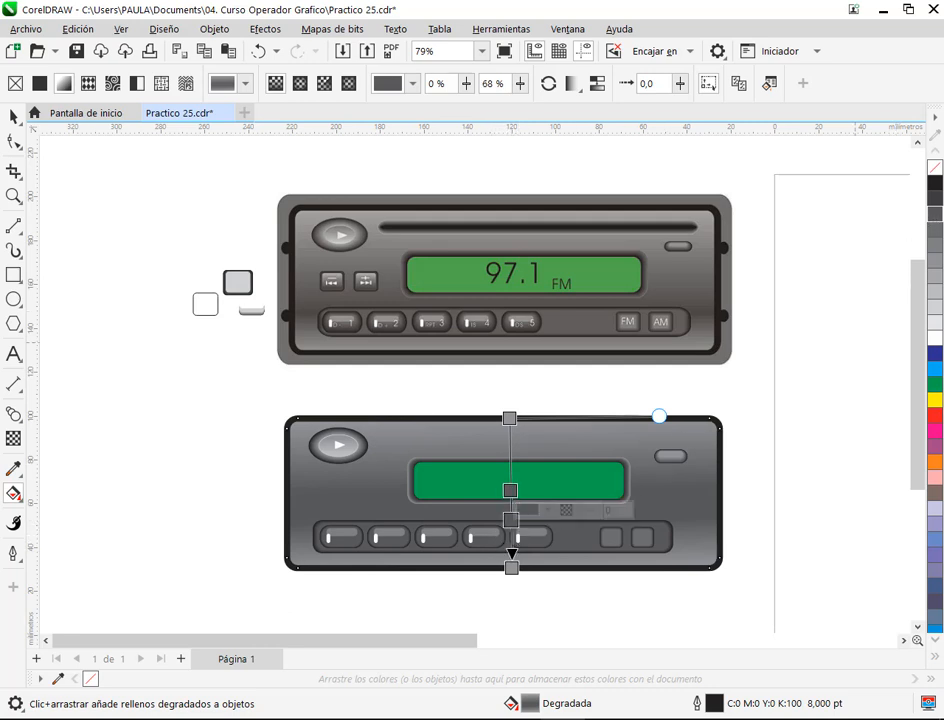
click(935, 193)
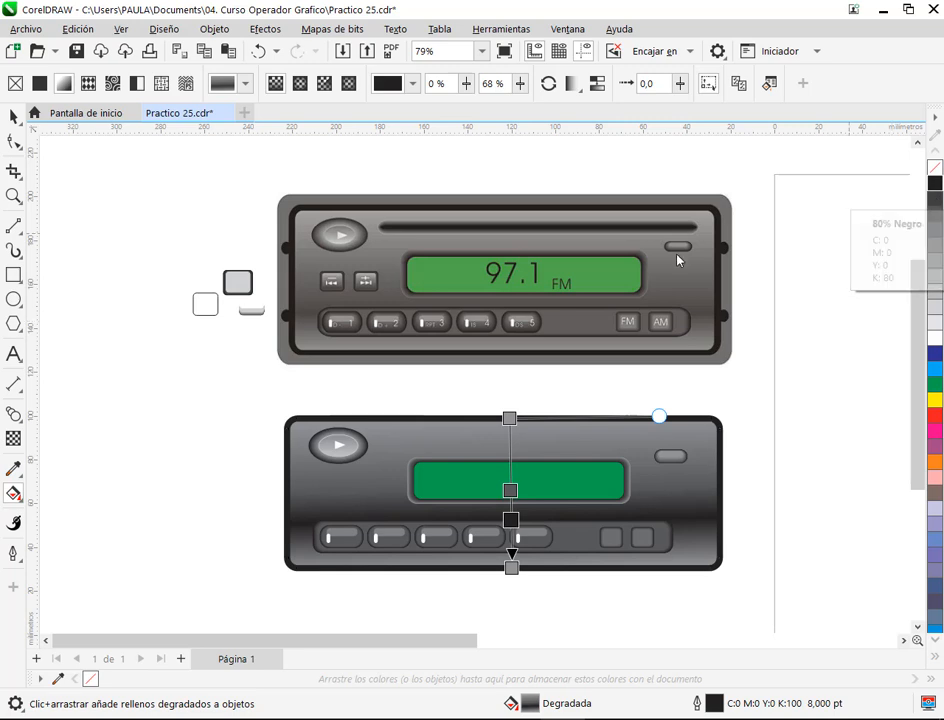
click(937, 206)
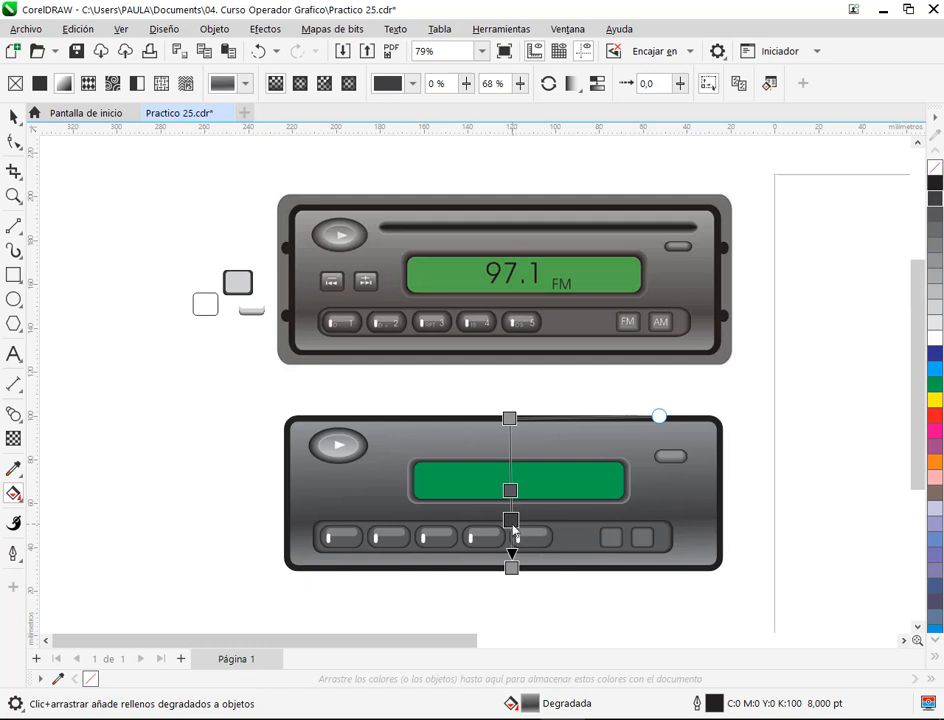
drag(511, 520, 511, 528)
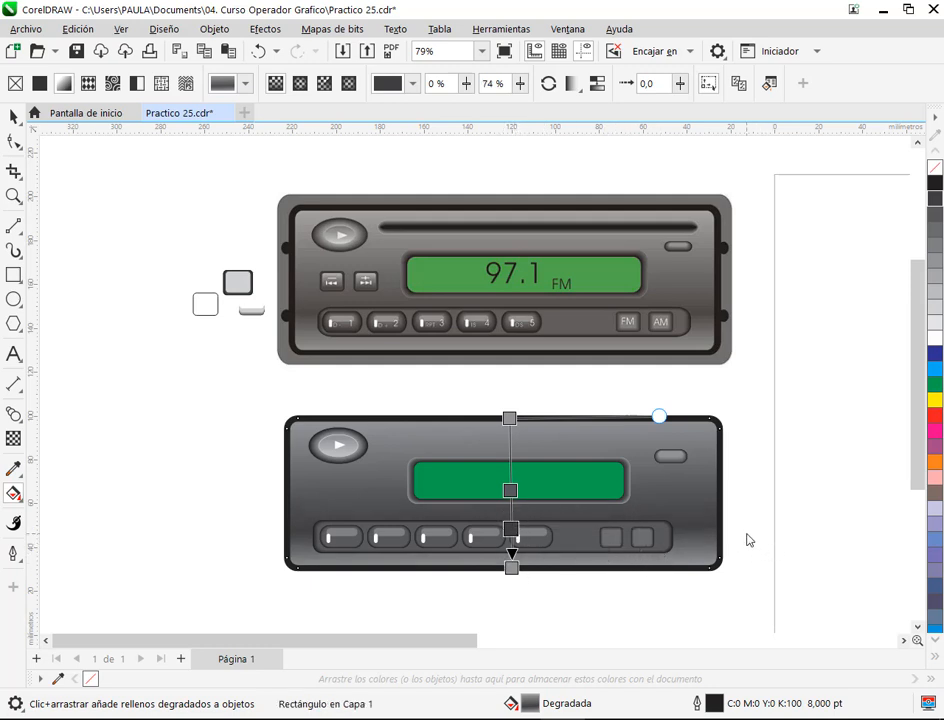
Step: Move the body gradient's upper intermediate stop to about 50% and save the drawing
drag(511, 492, 511, 492)
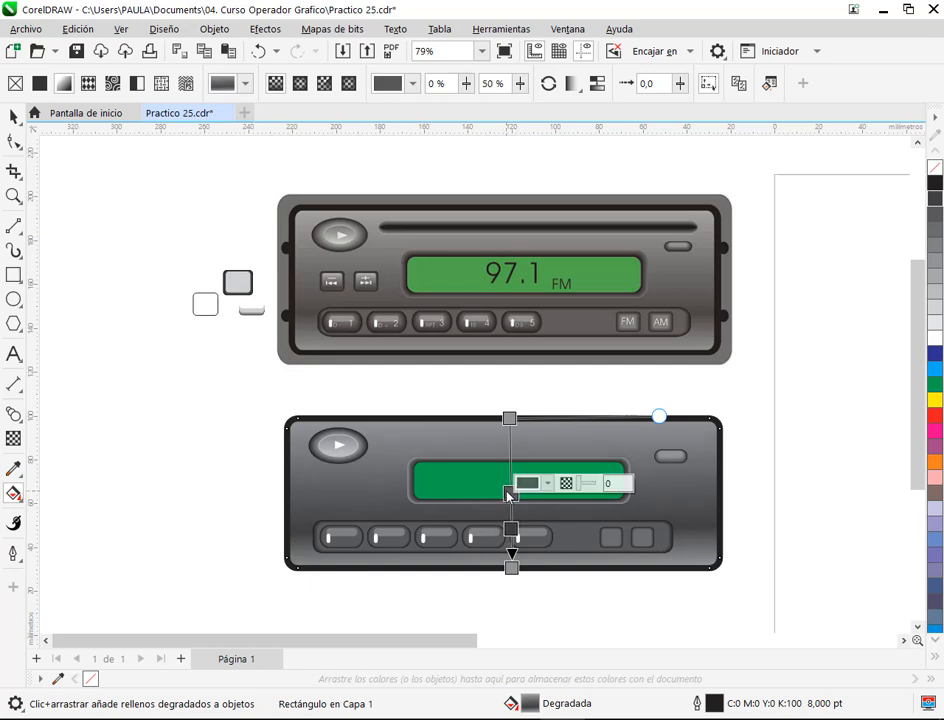
click(13, 116)
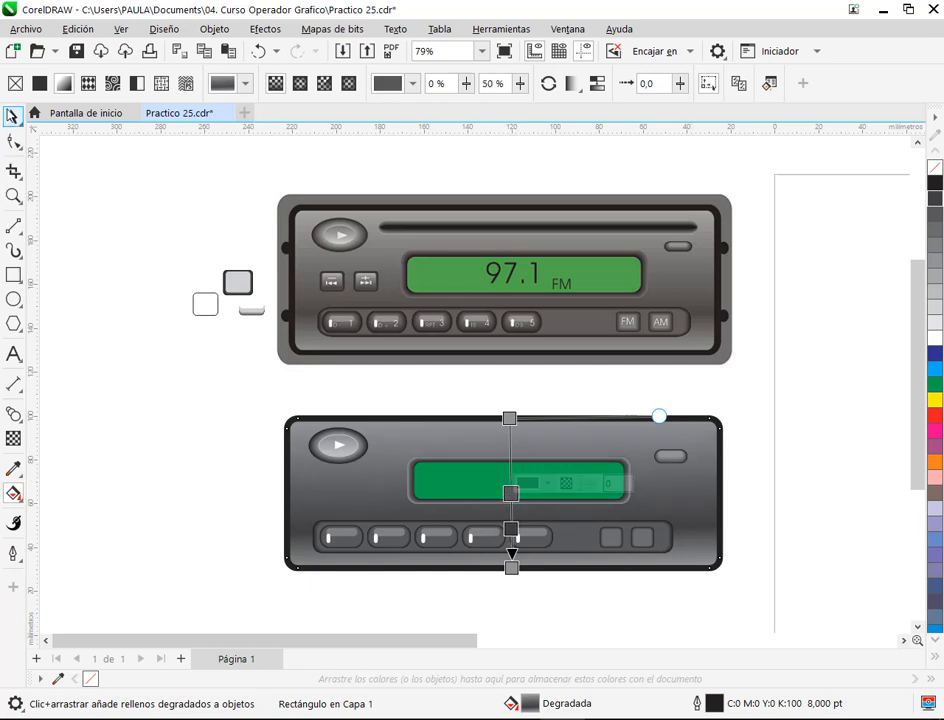
click(447, 391)
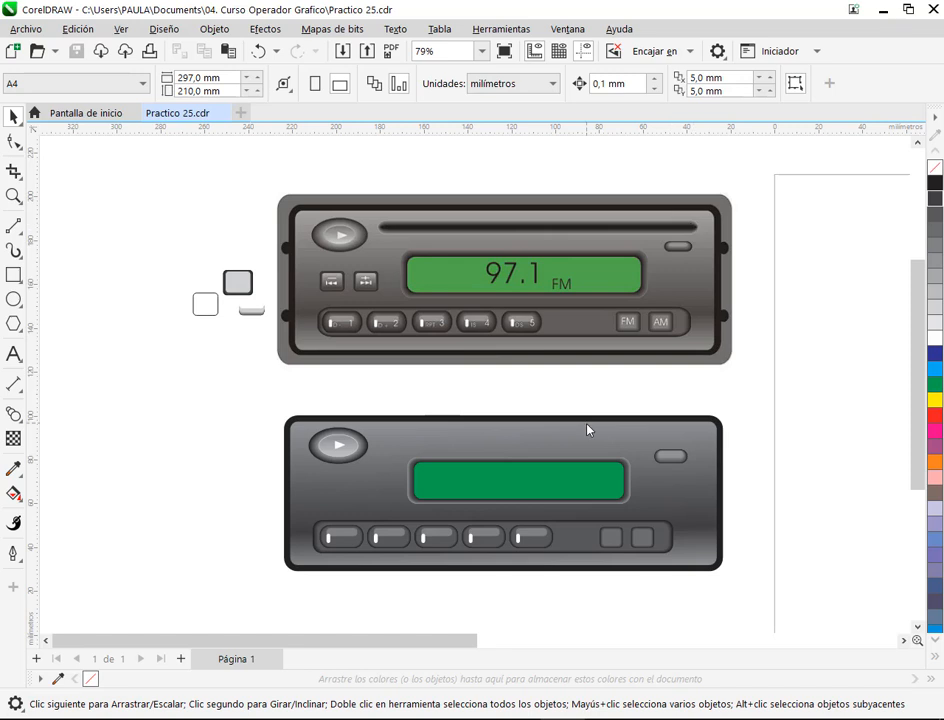
Step: Draw a slot rectangle about 142 by 6.6 mm above the green display and fully round its corners
scroll(651, 419, up, 2)
click(14, 277)
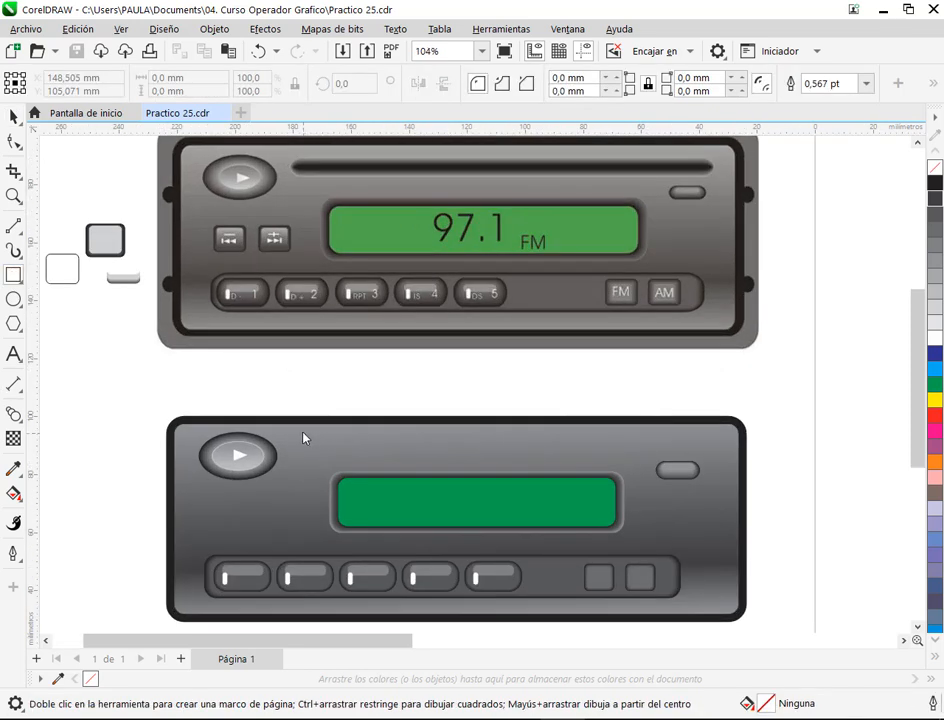
drag(303, 434, 716, 457)
drag(716, 457, 716, 456)
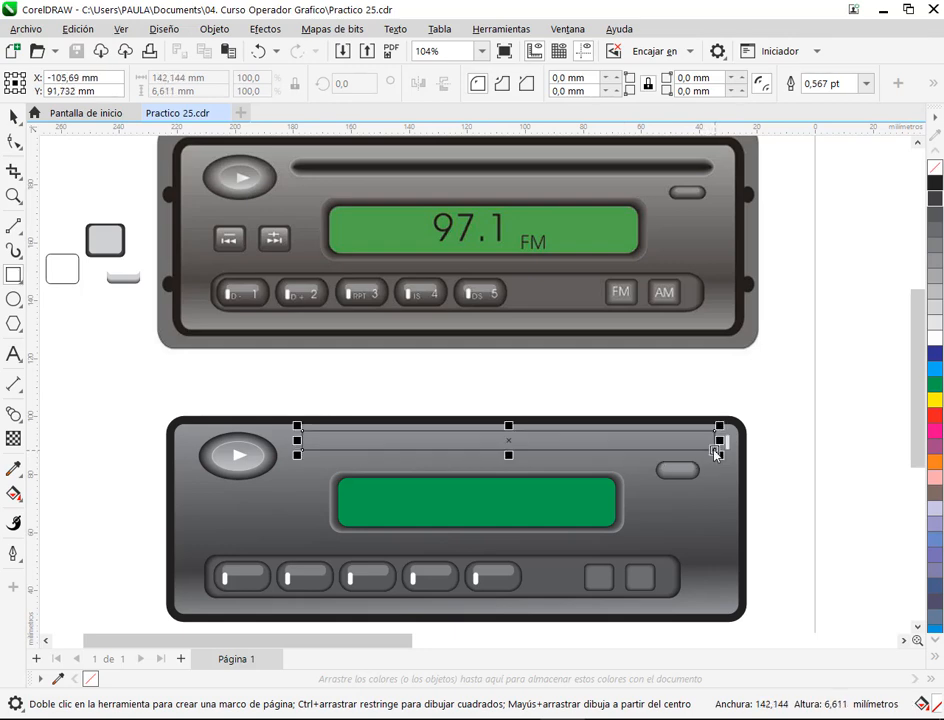
drag(739, 90, 747, 6)
click(14, 117)
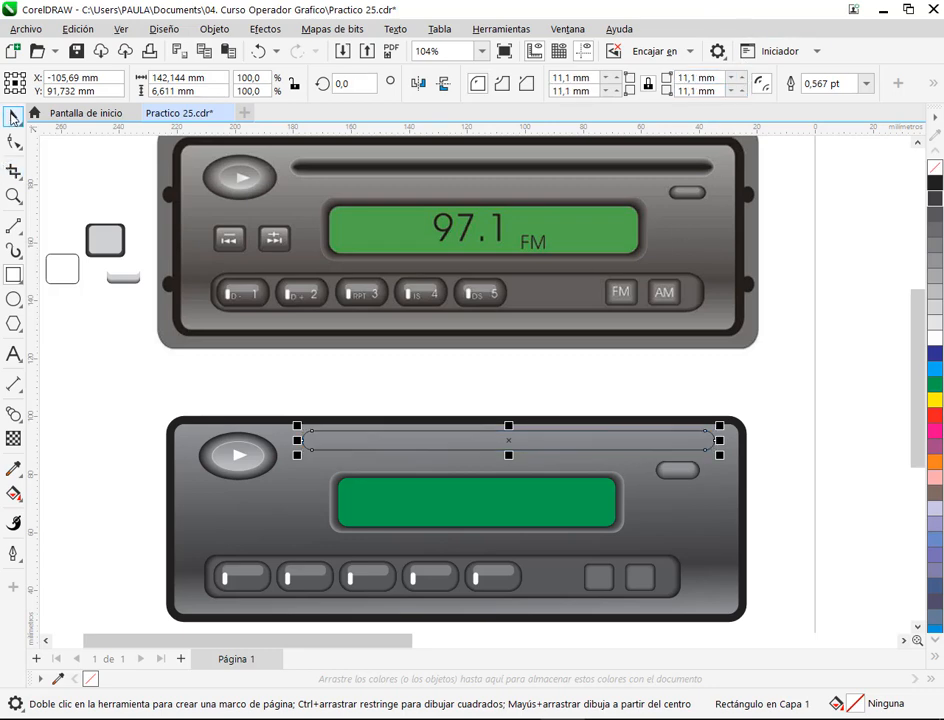
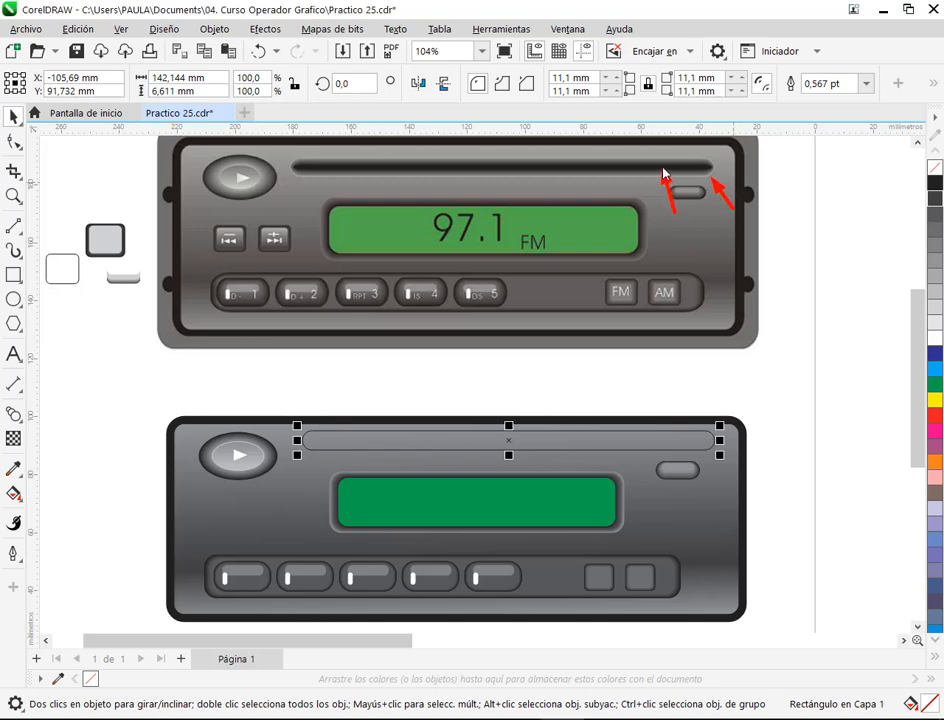
Step: Create a smaller centered copy of the rounded slot, about 136.4 by 3.9 mm, inside the original
scroll(734, 472, up, 3)
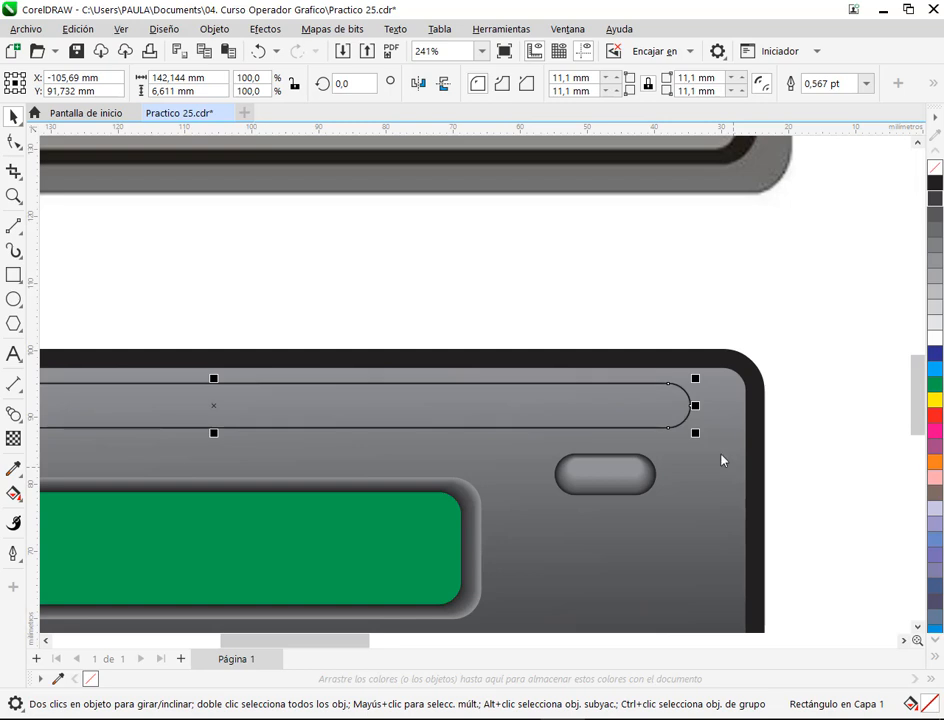
drag(697, 383, 678, 412)
scroll(679, 412, up, 5)
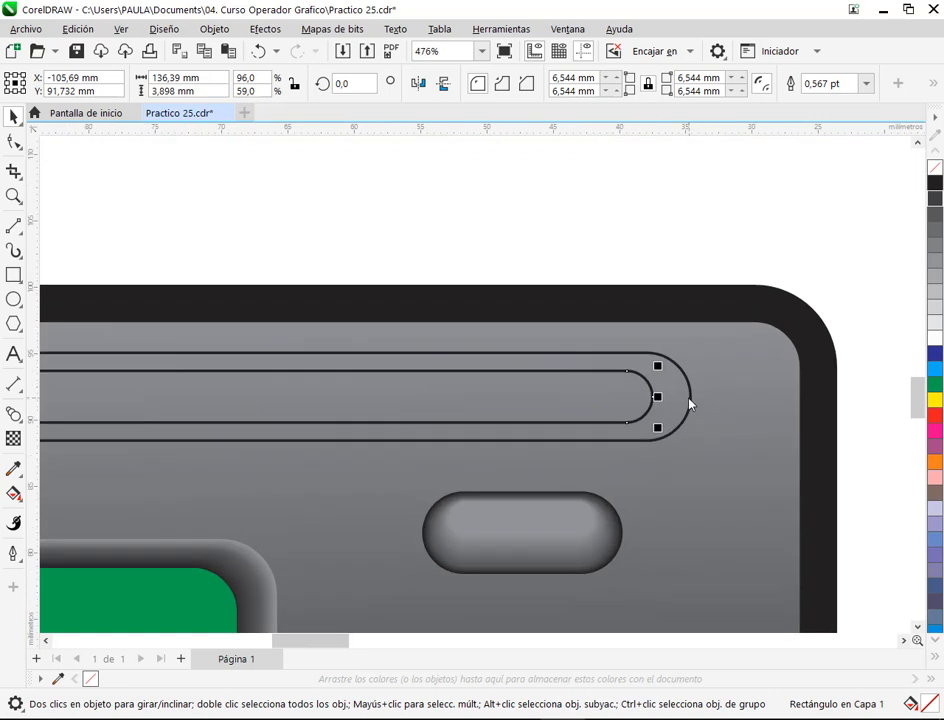
Step: Fill the outer slot shape with 30% black and the inner one with black, and remove both outlines
click(689, 400)
click(937, 292)
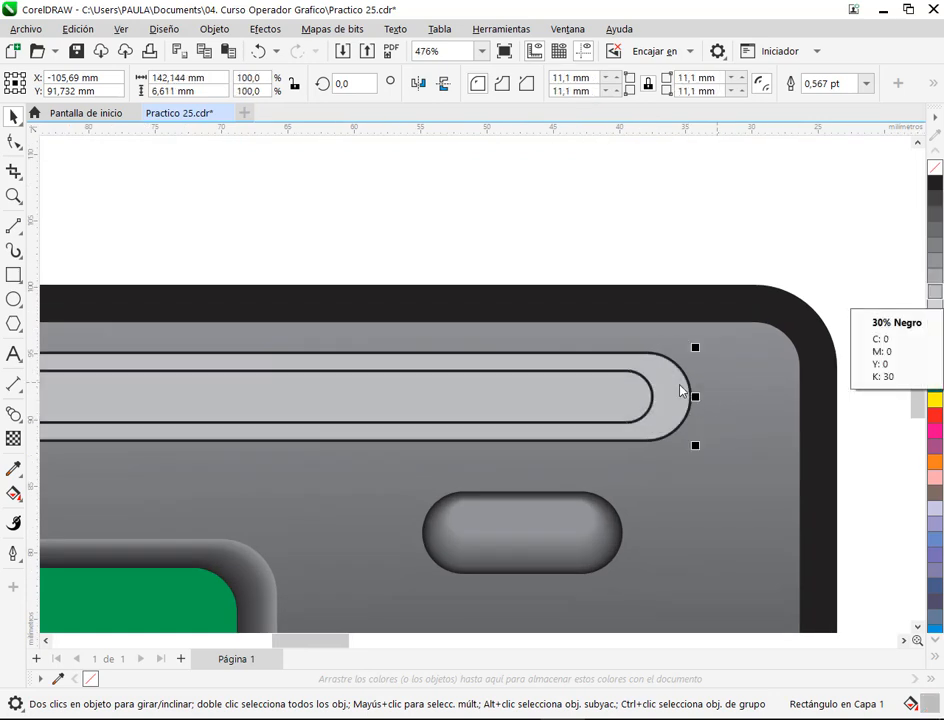
click(652, 390)
click(937, 181)
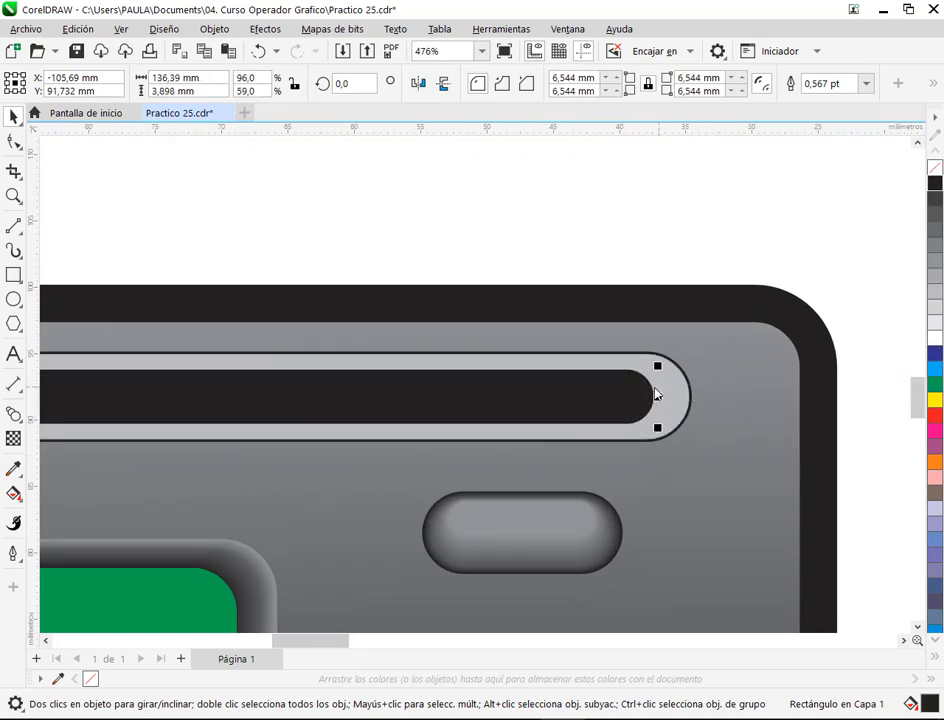
shift+click(688, 390)
right_click(937, 170)
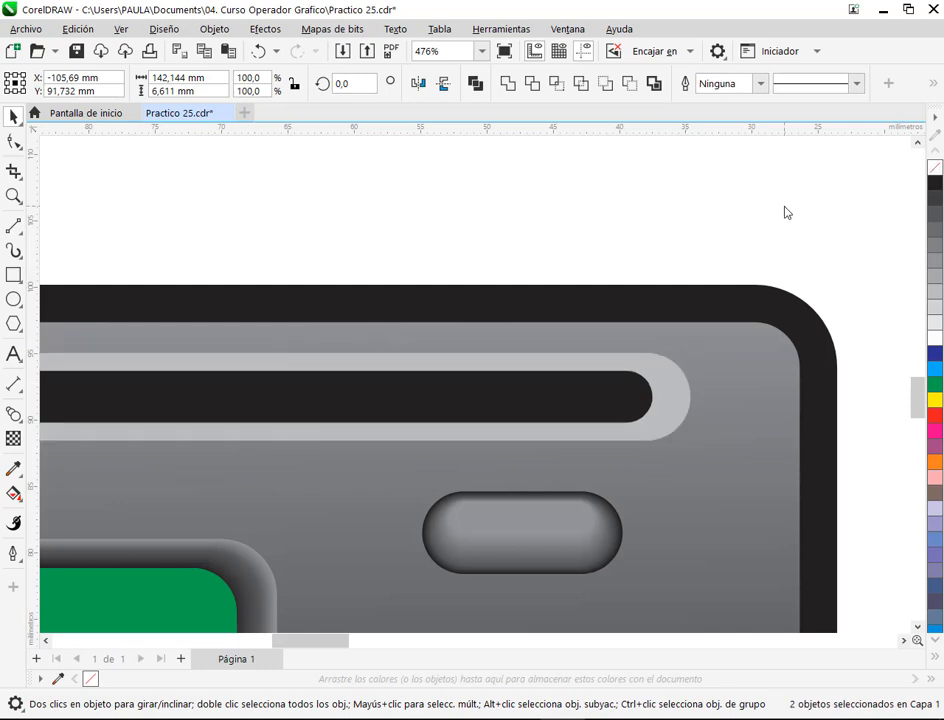
click(786, 213)
Step: Enlarge the inner black slot from its center to about 140.5 by 4 mm
scroll(592, 410, down, 3)
drag(606, 348, 598, 455)
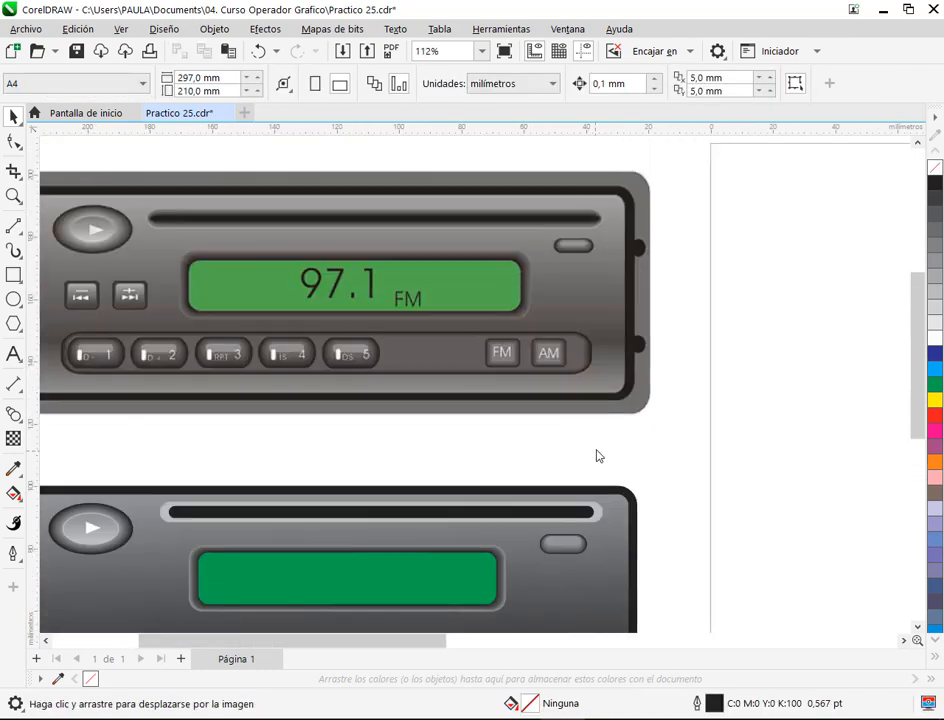
drag(609, 529, 624, 470)
scroll(624, 472, up, 3)
scroll(585, 448, up, 2)
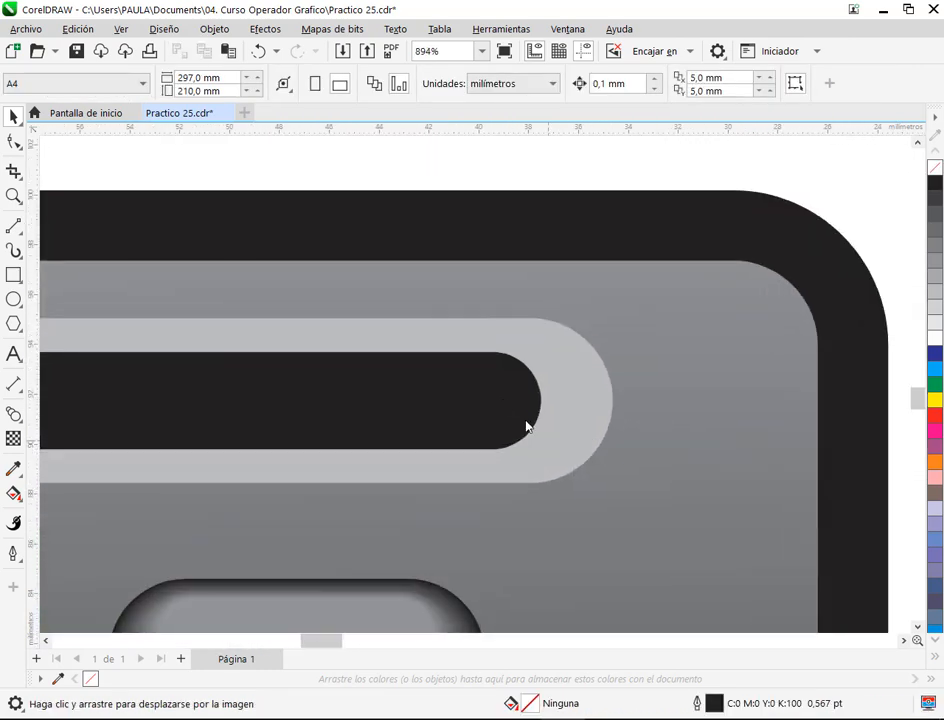
click(558, 433)
drag(548, 355, 574, 332)
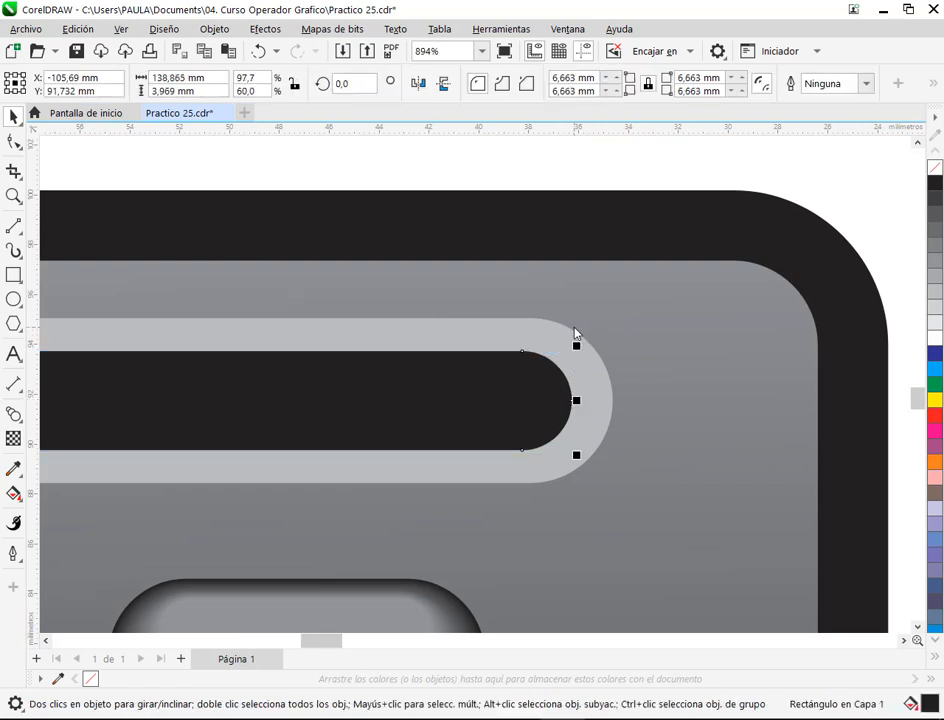
scroll(497, 358, down, 2)
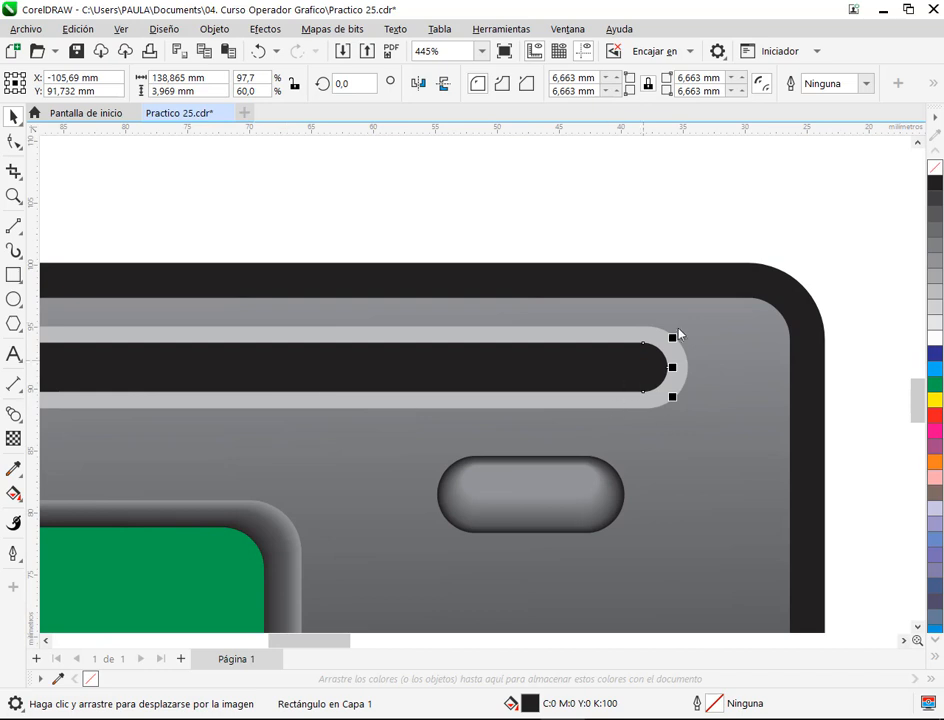
scroll(660, 343, up, 3)
drag(620, 346, 640, 337)
scroll(585, 366, down, 2)
scroll(585, 366, down, 2)
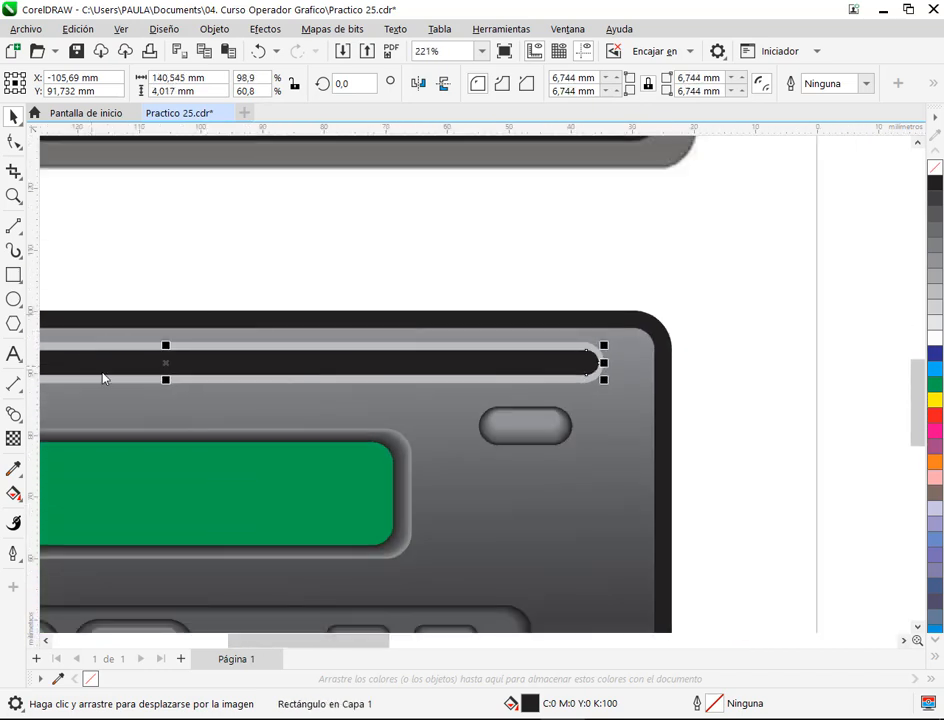
Step: Stretch the inner black slot's height symmetrically to about 5.1 mm
scroll(270, 345, up, 4)
drag(297, 326, 297, 310)
scroll(368, 330, down, 2)
scroll(372, 330, down, 2)
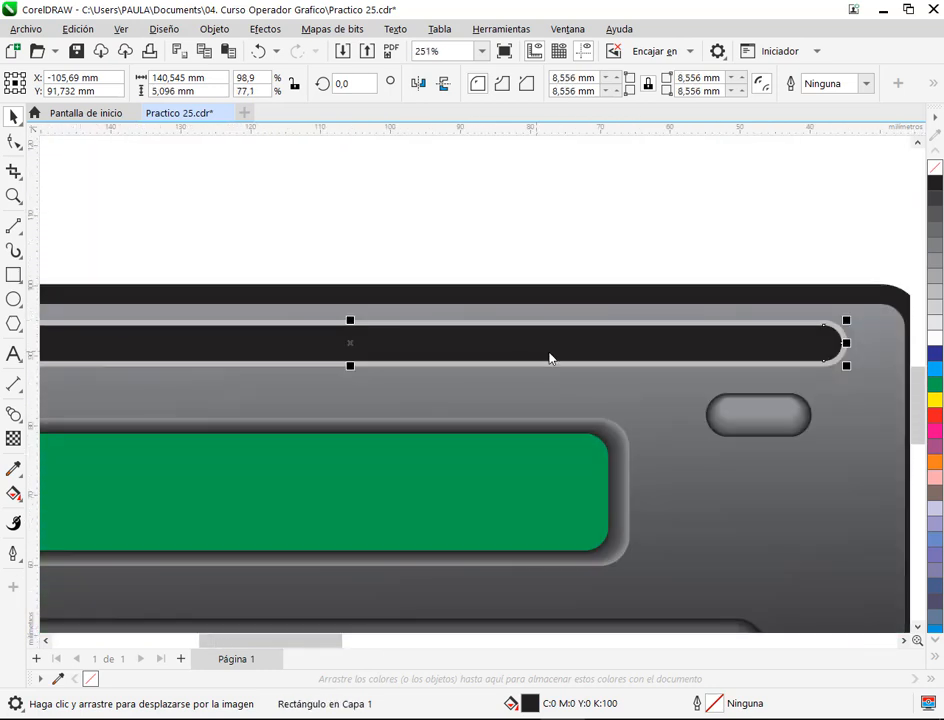
Step: Blend the outer gray slot shape with the inner black one in 20 steps
scroll(666, 360, right, 2)
scroll(634, 352, up, 3)
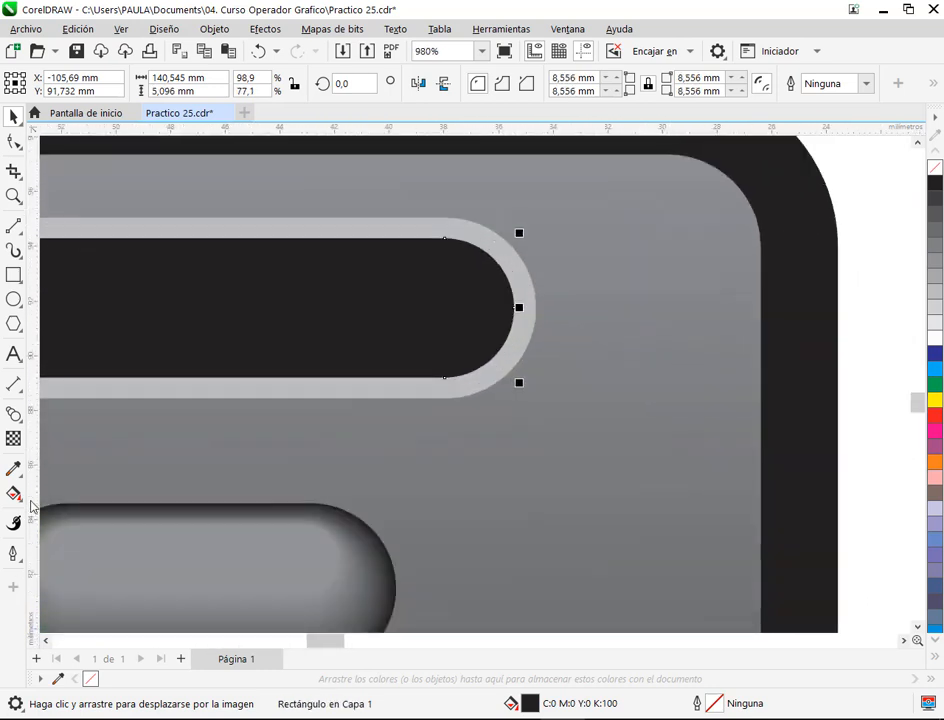
click(13, 412)
drag(524, 318, 521, 321)
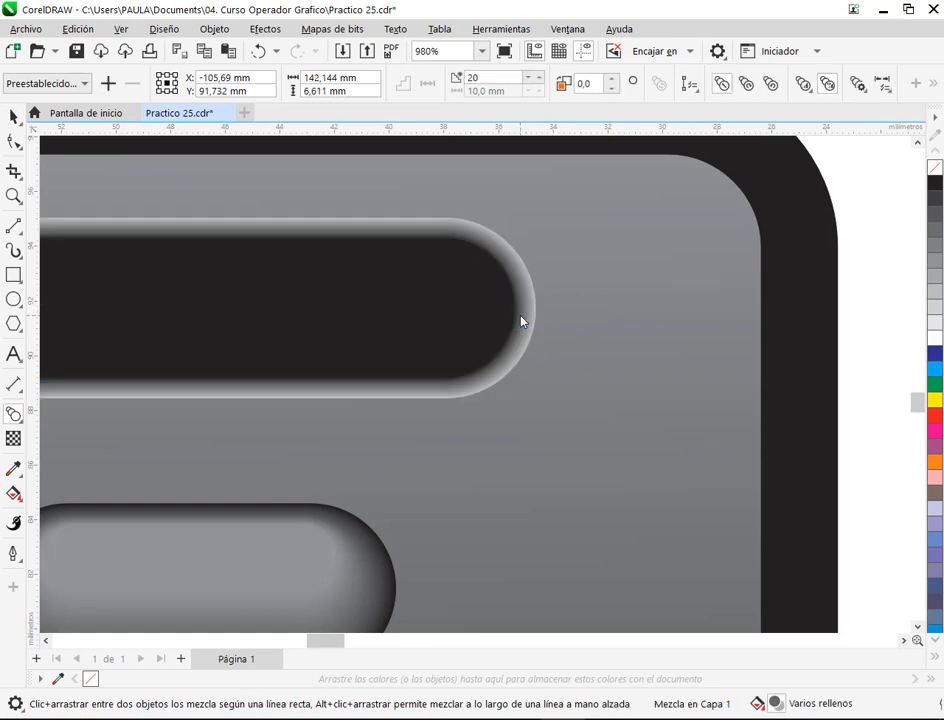
click(14, 118)
click(858, 228)
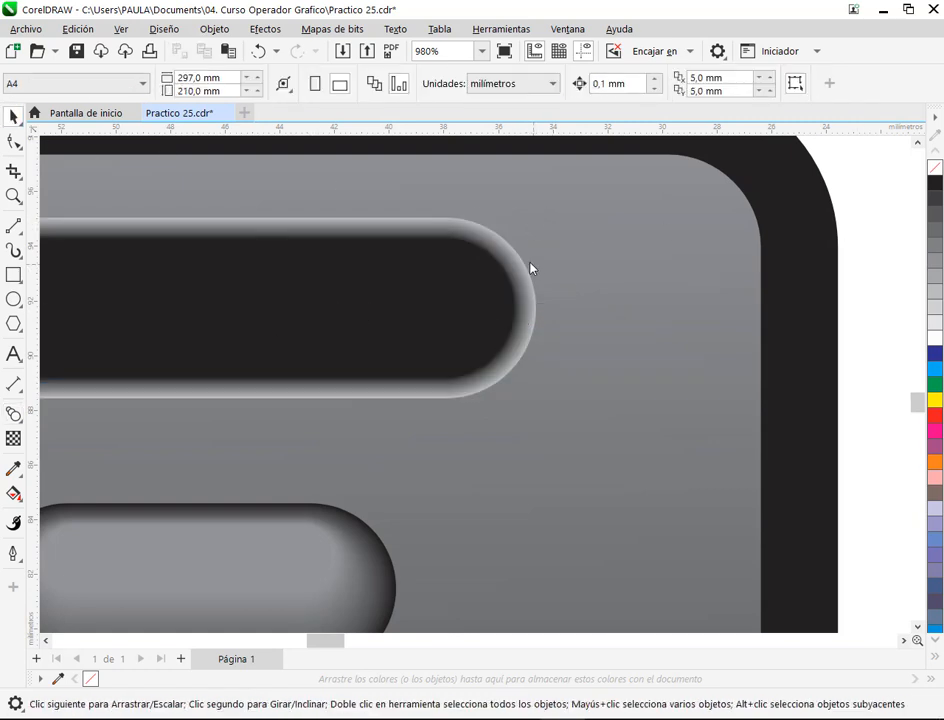
click(524, 266)
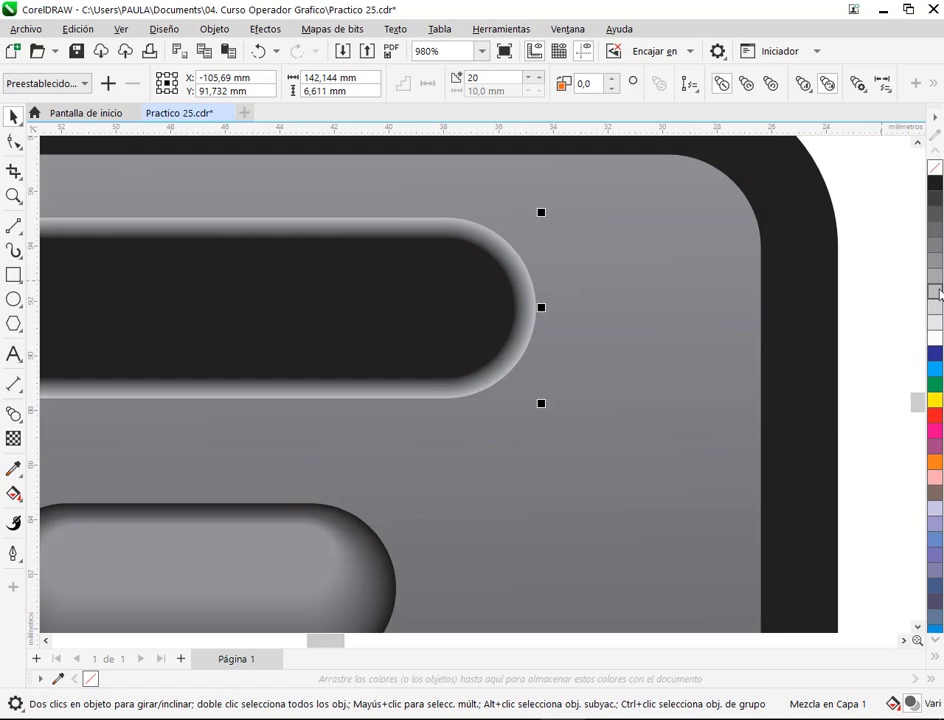
click(933, 313)
key(ctrl+z)
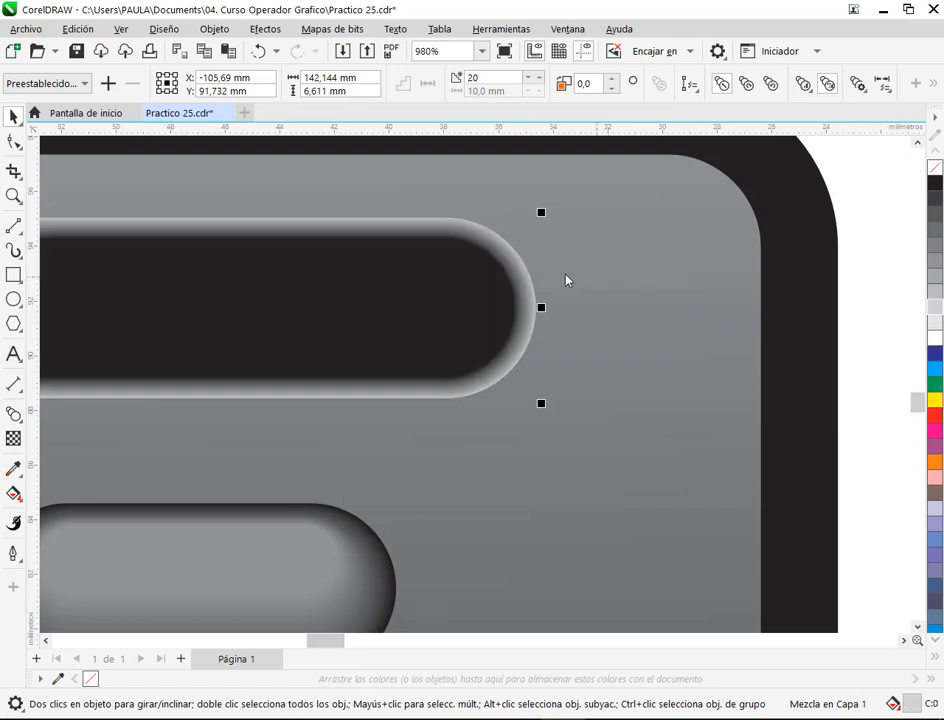
click(536, 288)
click(532, 285)
click(933, 300)
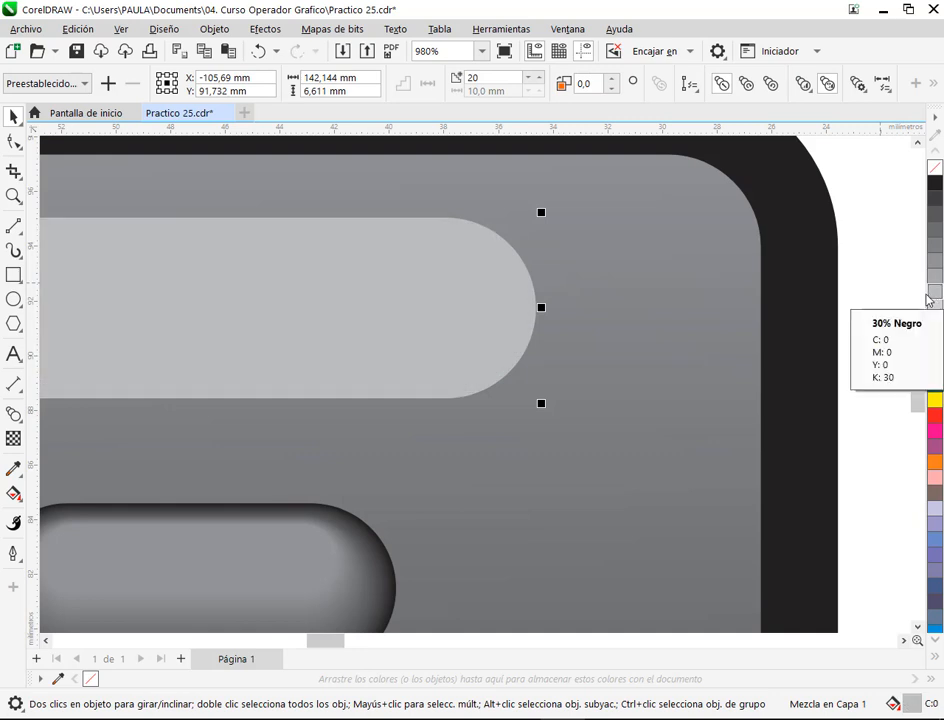
key(ctrl+z)
key(Escape)
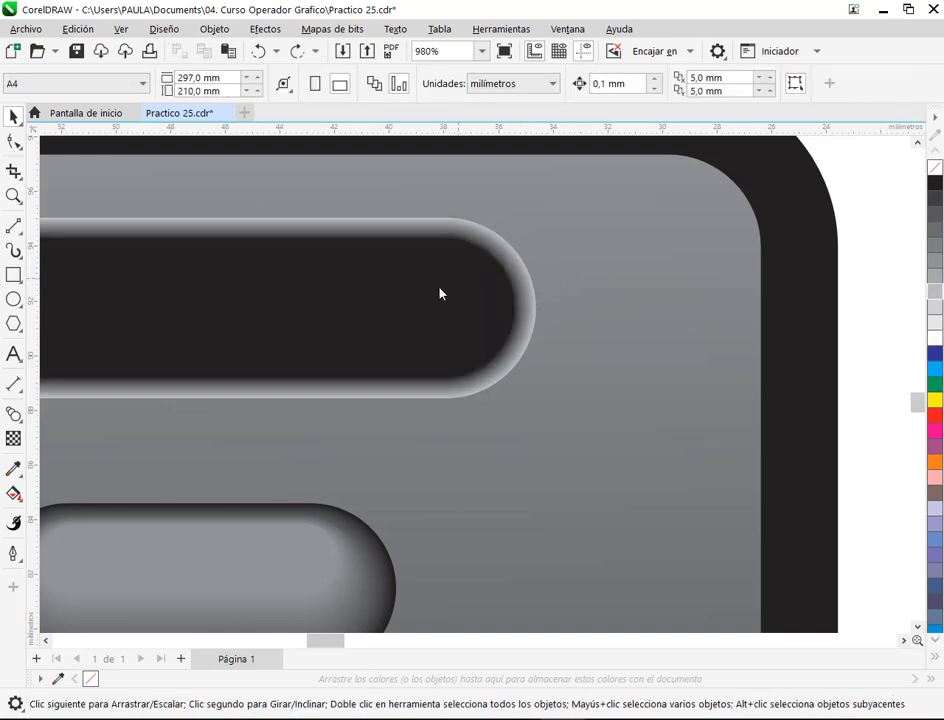
Step: Select the start object of the slot's blend and recolor it to a medium gray close to the radio body
click(509, 258)
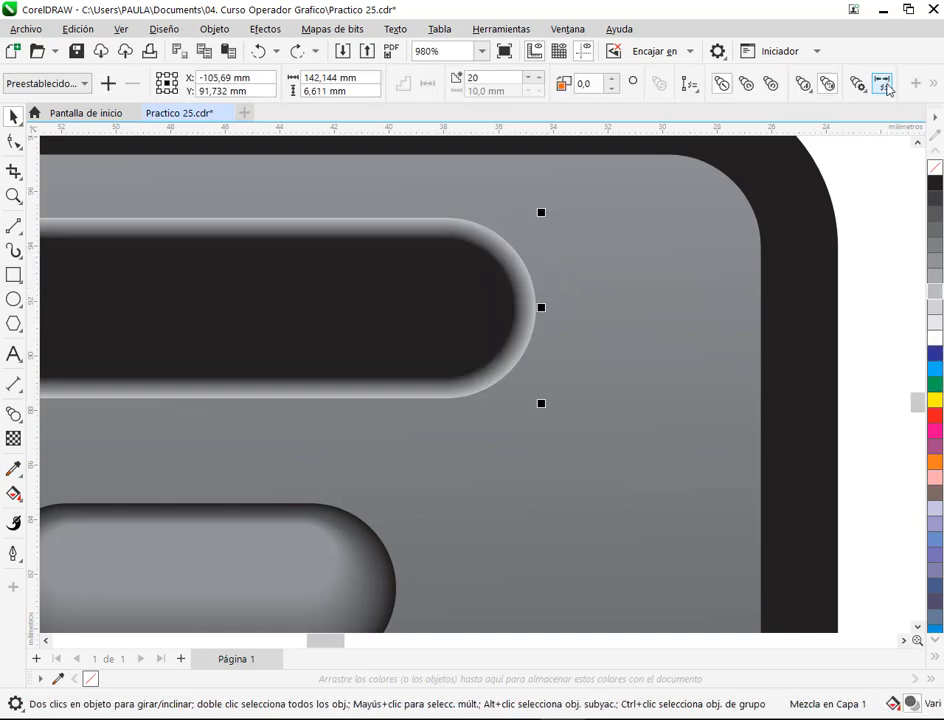
click(882, 85)
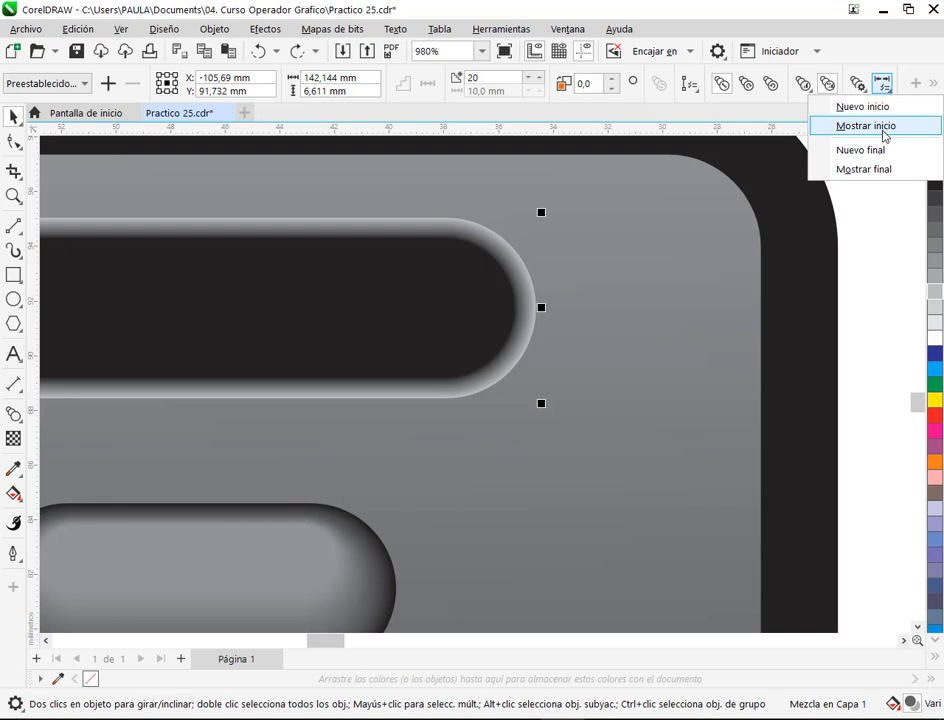
click(866, 126)
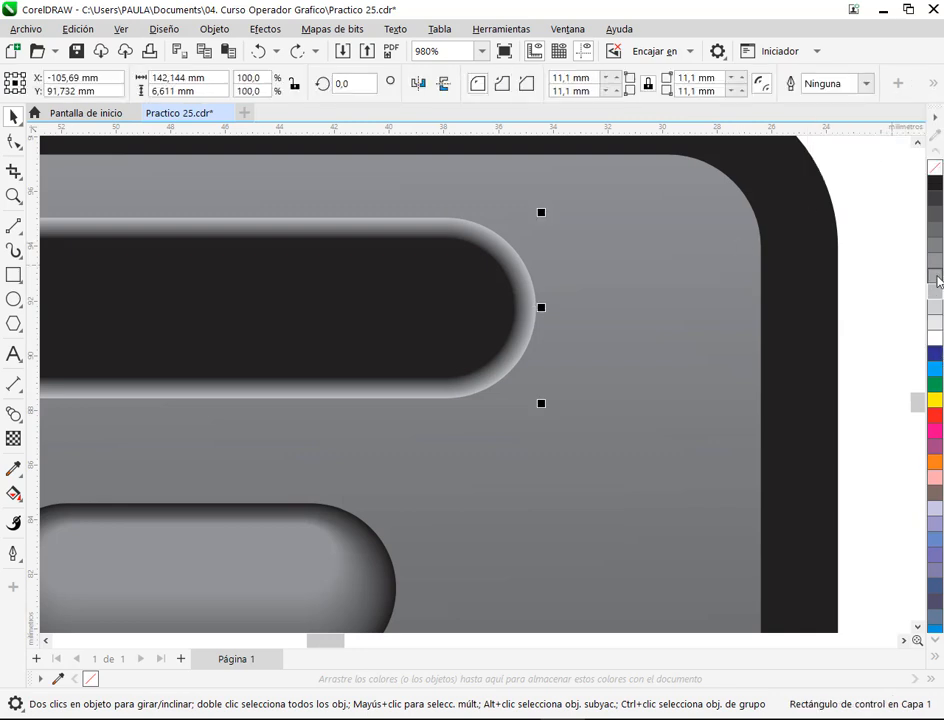
click(937, 277)
click(935, 260)
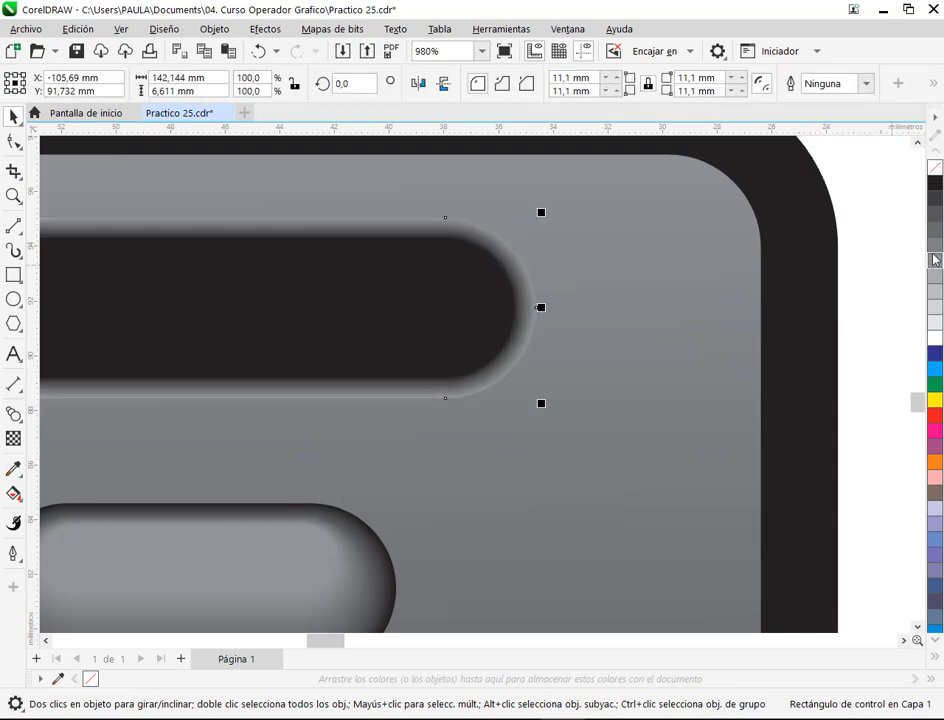
click(935, 250)
click(937, 265)
click(882, 238)
scroll(607, 354, down, 4)
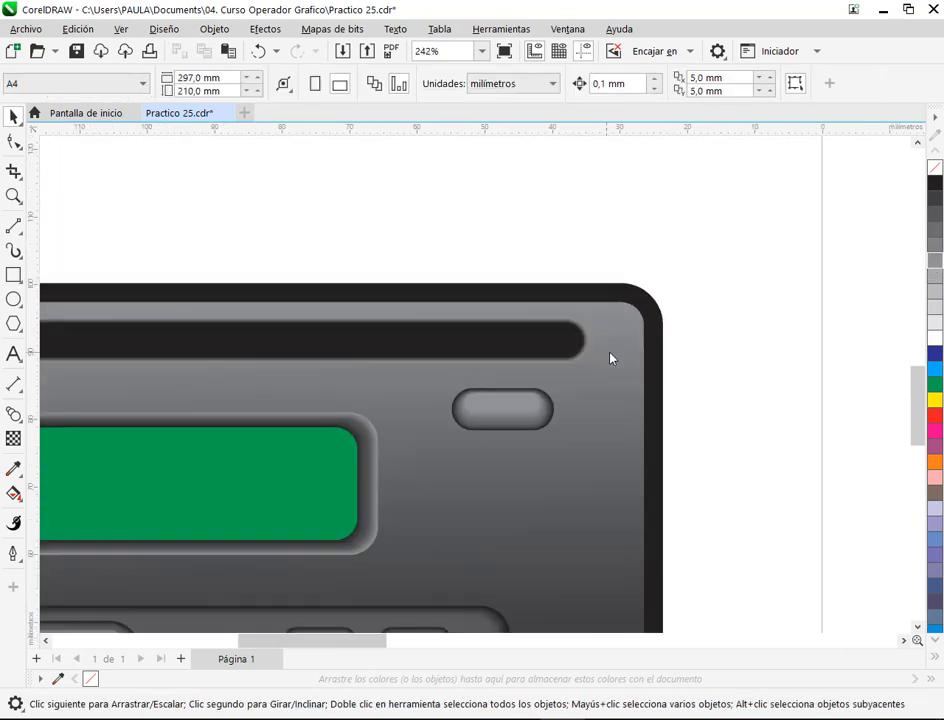
Step: Lower the upper edge of the blended slot to make it about 4.9 mm high
click(547, 354)
scroll(400, 345, down, 5)
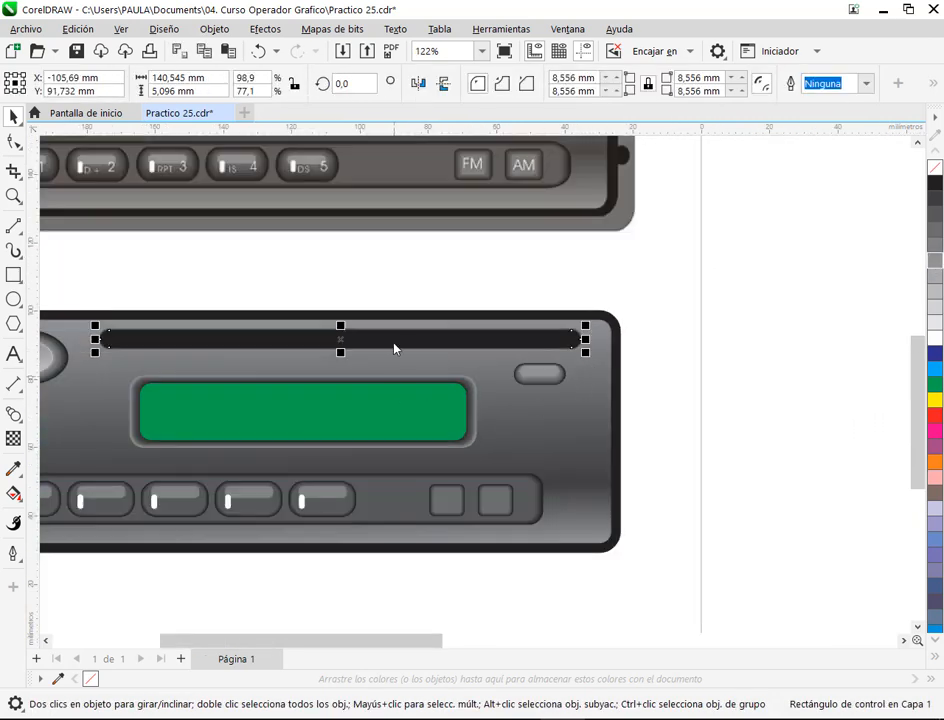
drag(403, 345, 416, 415)
click(687, 402)
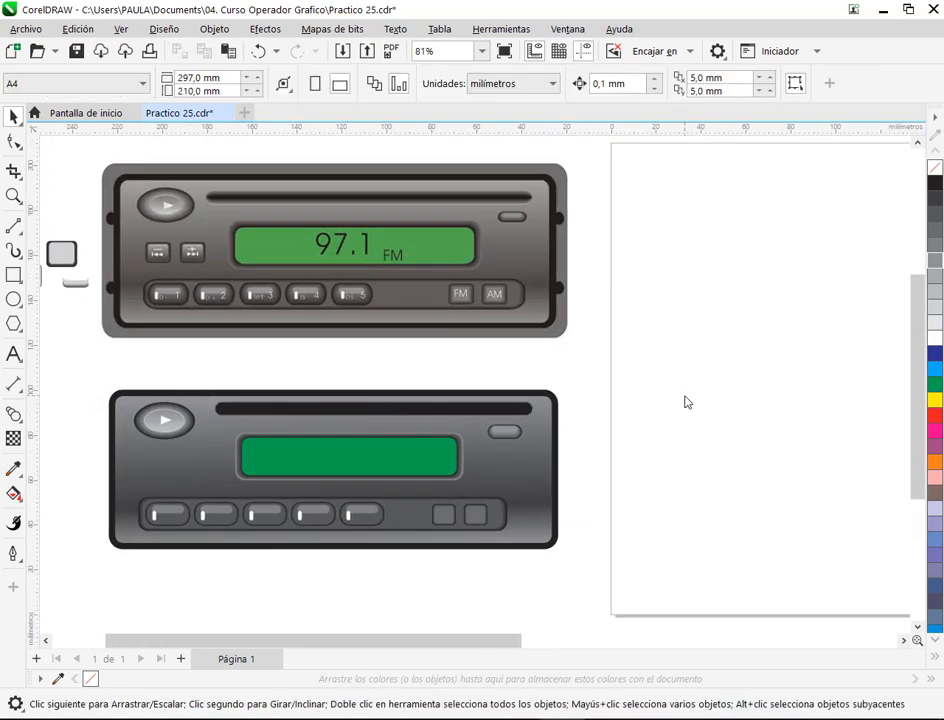
scroll(347, 405, up, 6)
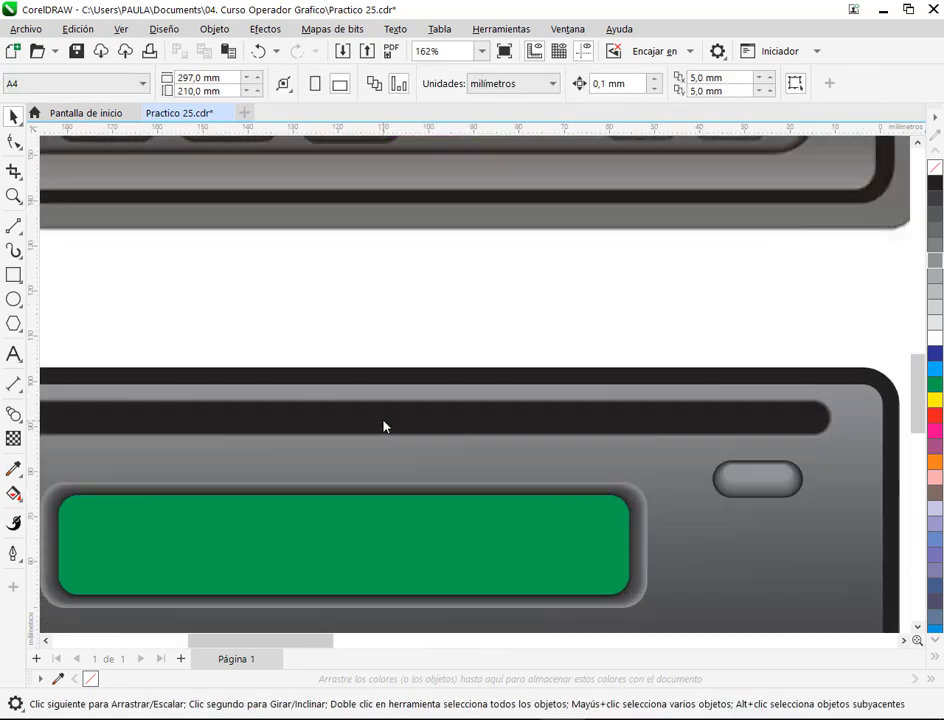
click(458, 352)
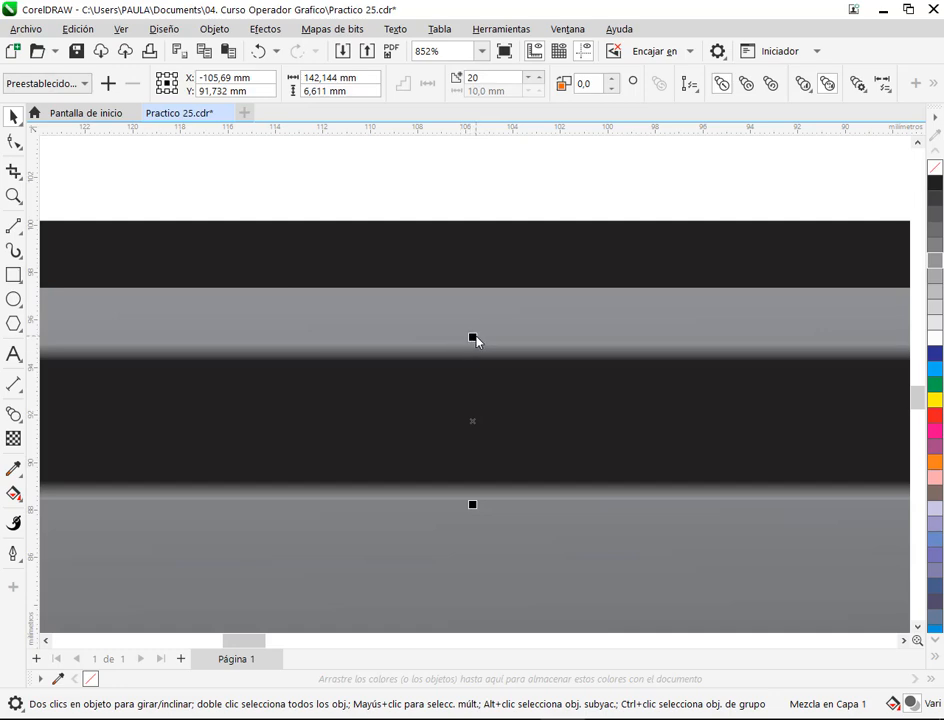
drag(474, 339, 474, 382)
scroll(475, 382, down, 5)
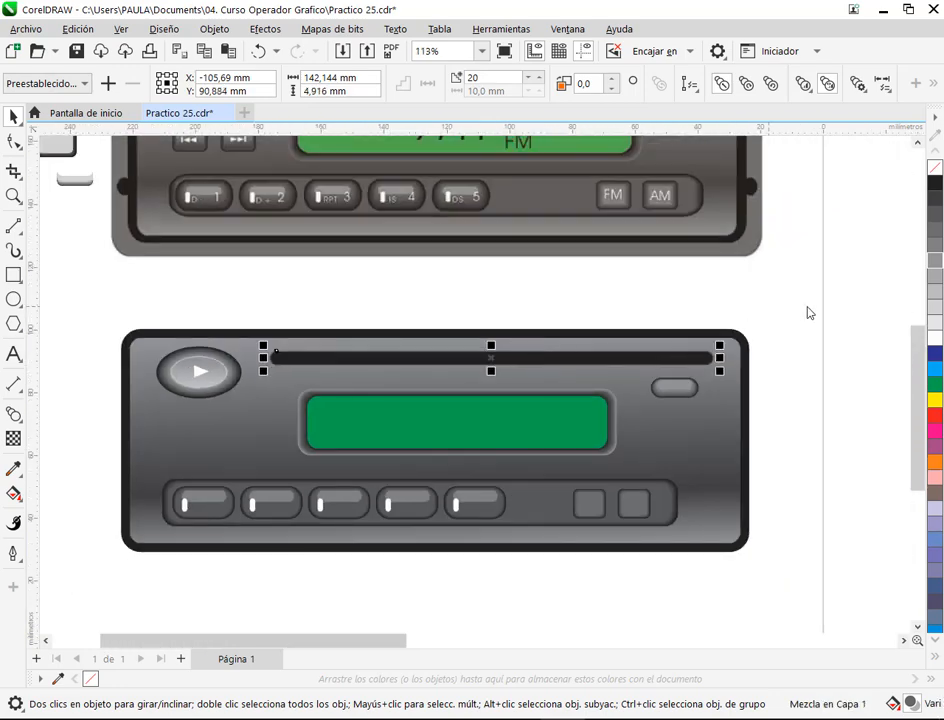
click(807, 312)
Step: Shrink the blend's inner black shape from its center to about 132.5 by 3.6 mm
click(710, 358)
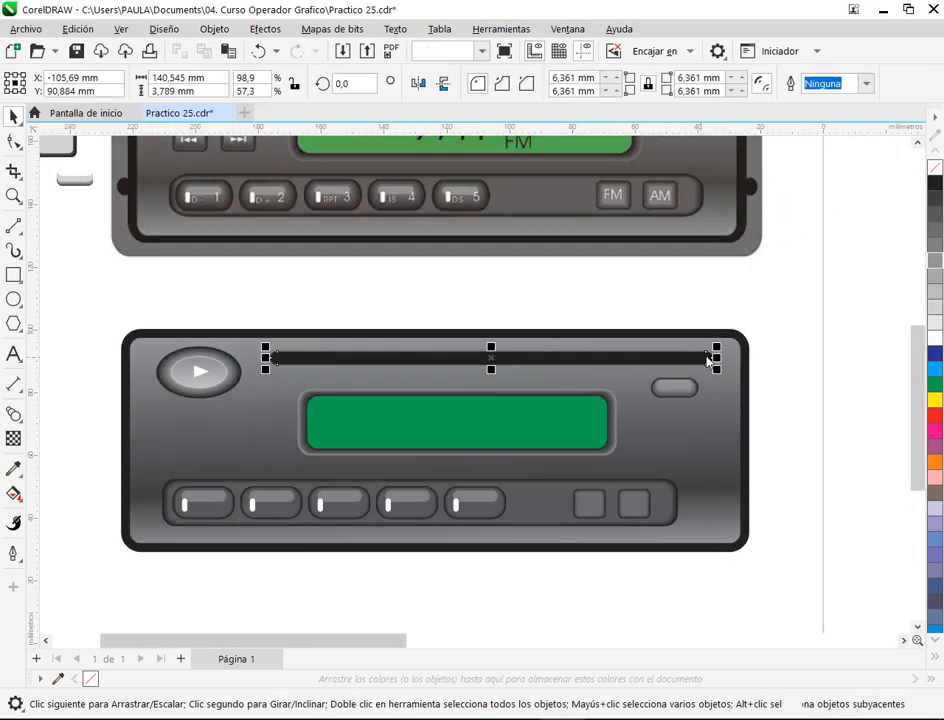
scroll(714, 360, up, 5)
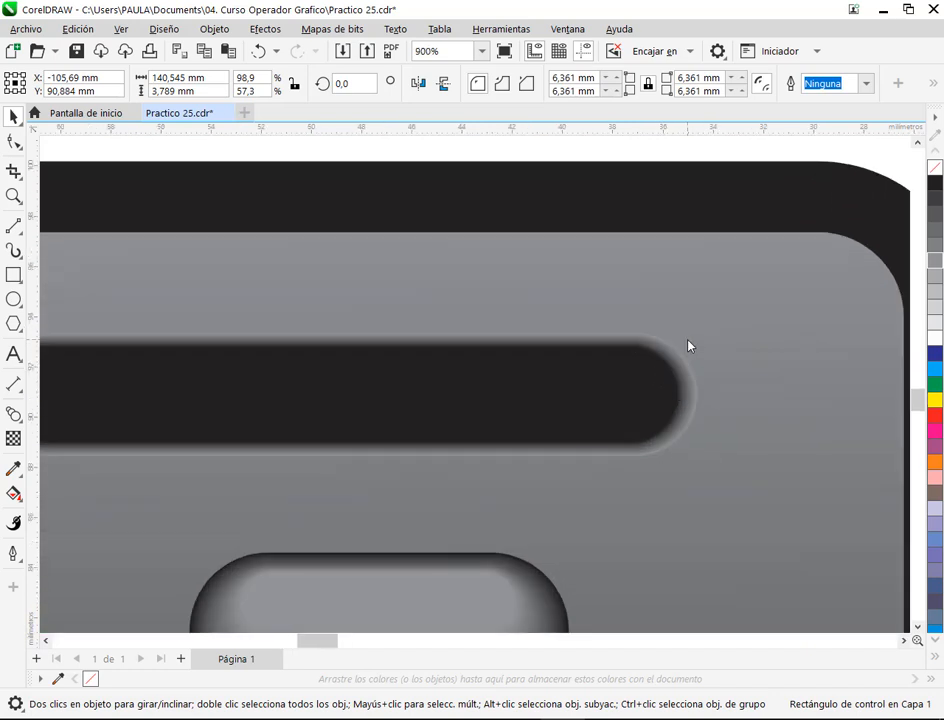
mouse_move(688, 346)
mouse_down()
mouse_move(666, 343)
mouse_move(675, 349)
mouse_up()
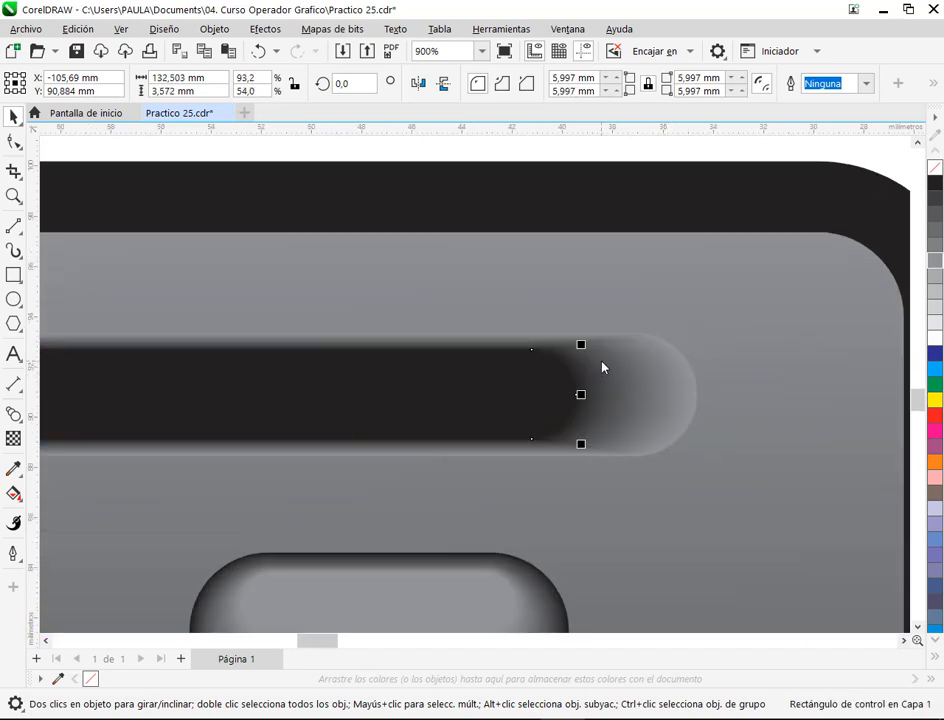
Step: Widen the blend's inner black shape from its center to about 138.7 mm and reduce its height to about 3.1 mm
drag(583, 345, 662, 330)
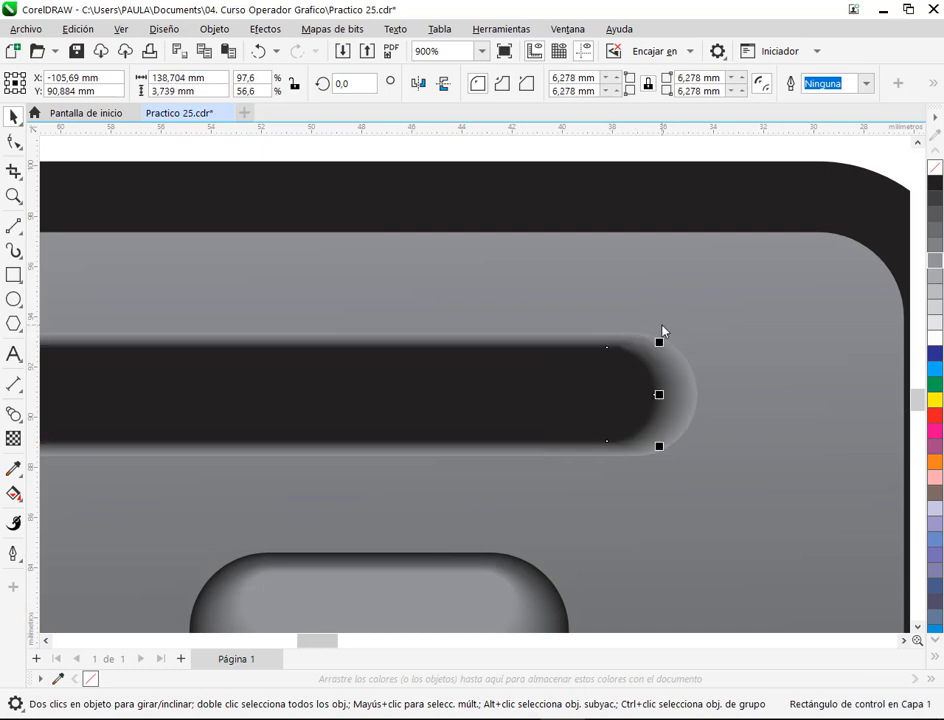
scroll(662, 330, down, 2)
scroll(430, 345, down, 2)
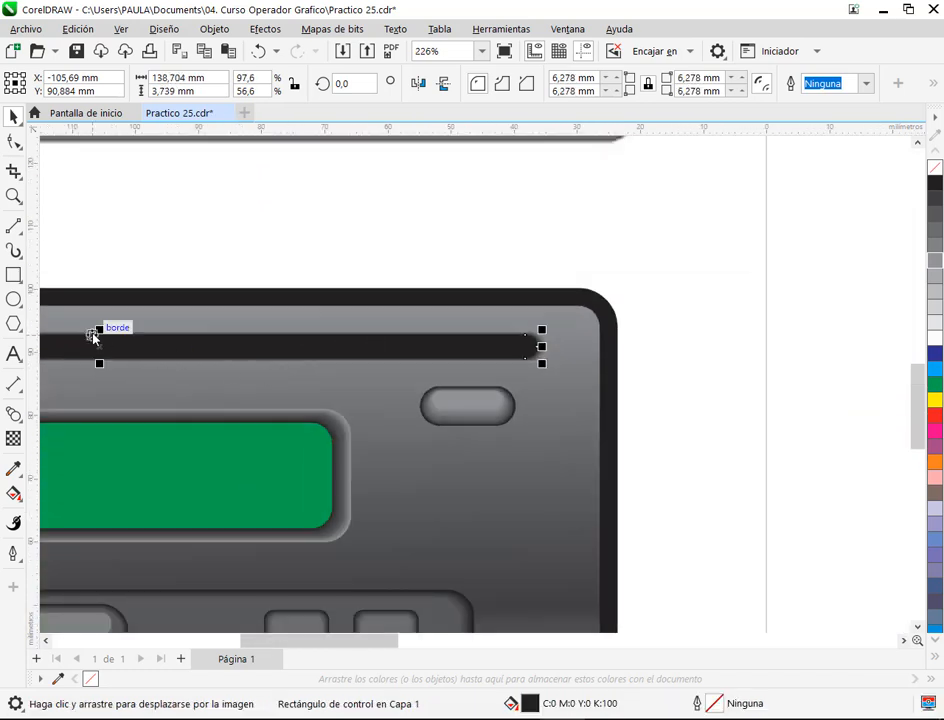
scroll(100, 335, up, 2)
scroll(195, 327, up, 4)
drag(177, 328, 182, 341)
scroll(275, 371, down, 6)
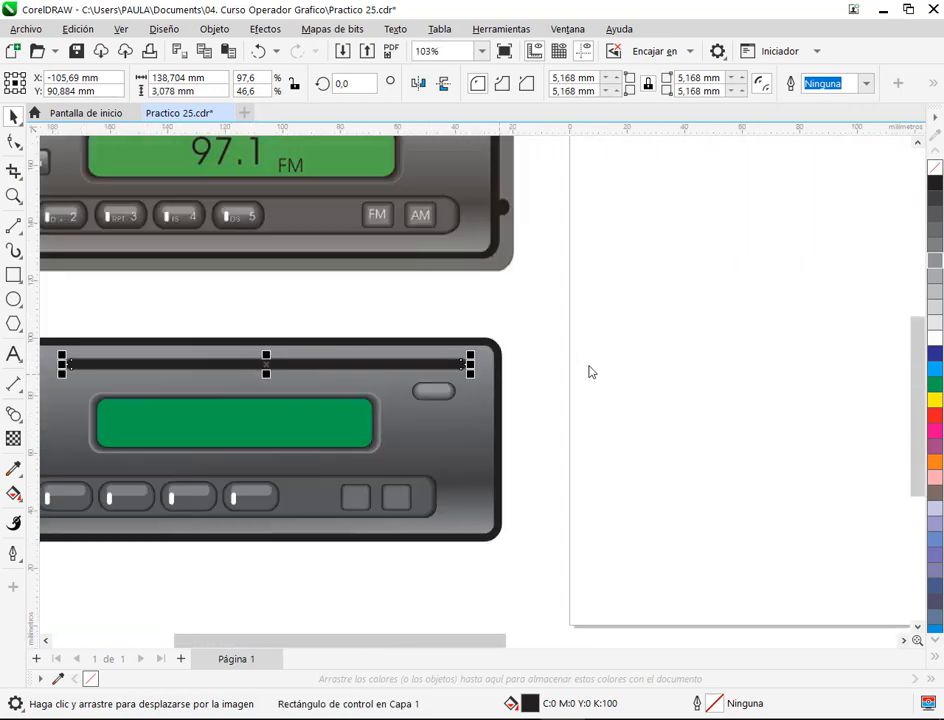
click(652, 349)
Step: Select the start object of the slot's blend and enlarge it from its center to about 144.6 by 5.0 mm
drag(452, 421, 583, 541)
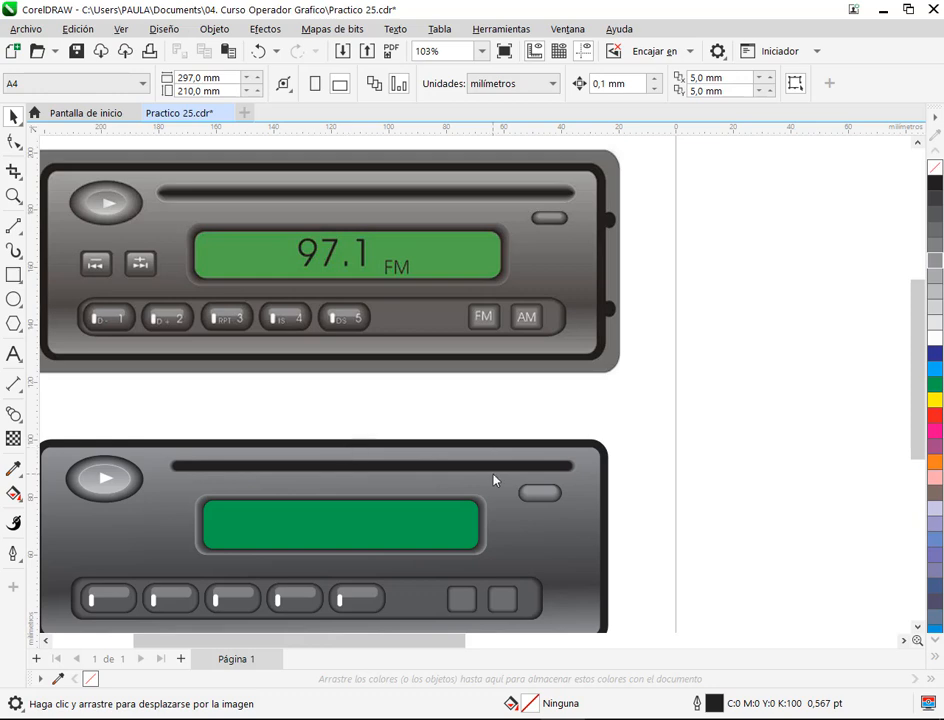
scroll(493, 479, up, 6)
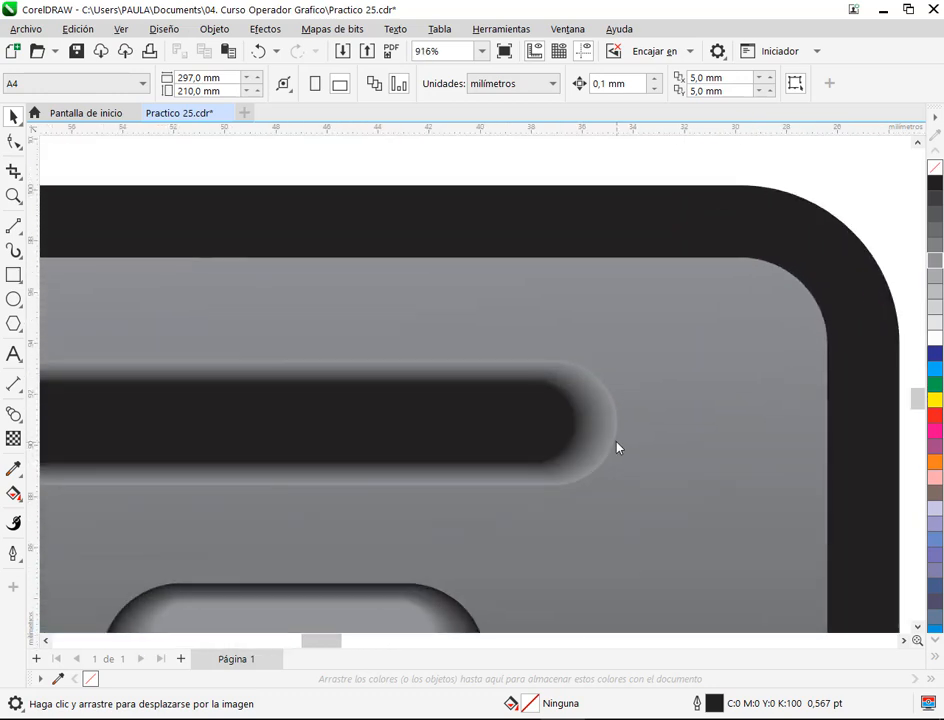
click(615, 446)
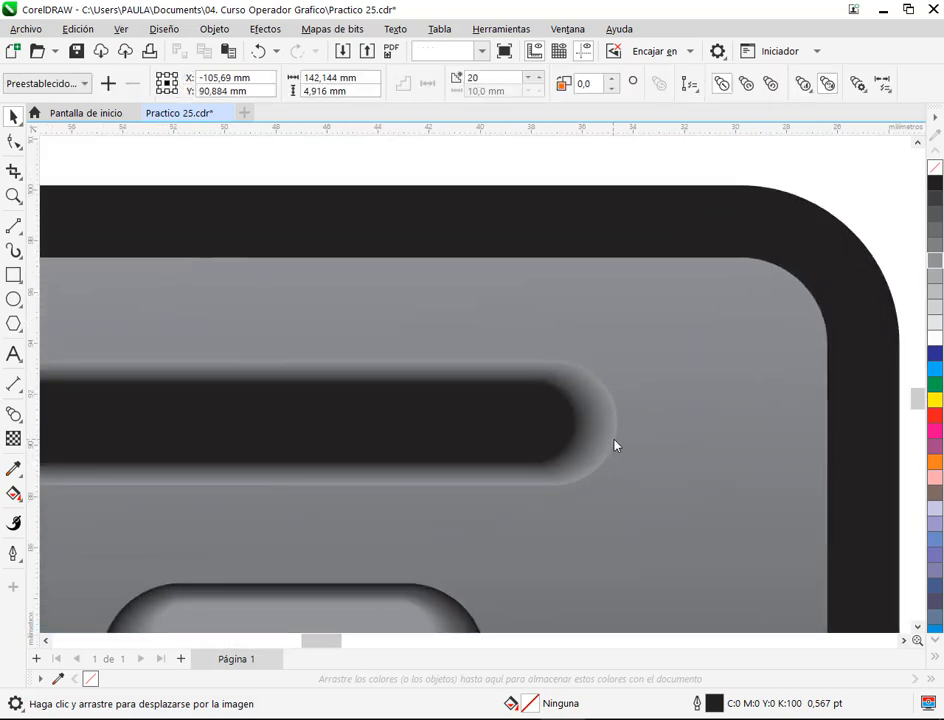
drag(622, 357, 638, 355)
key(ctrl+z)
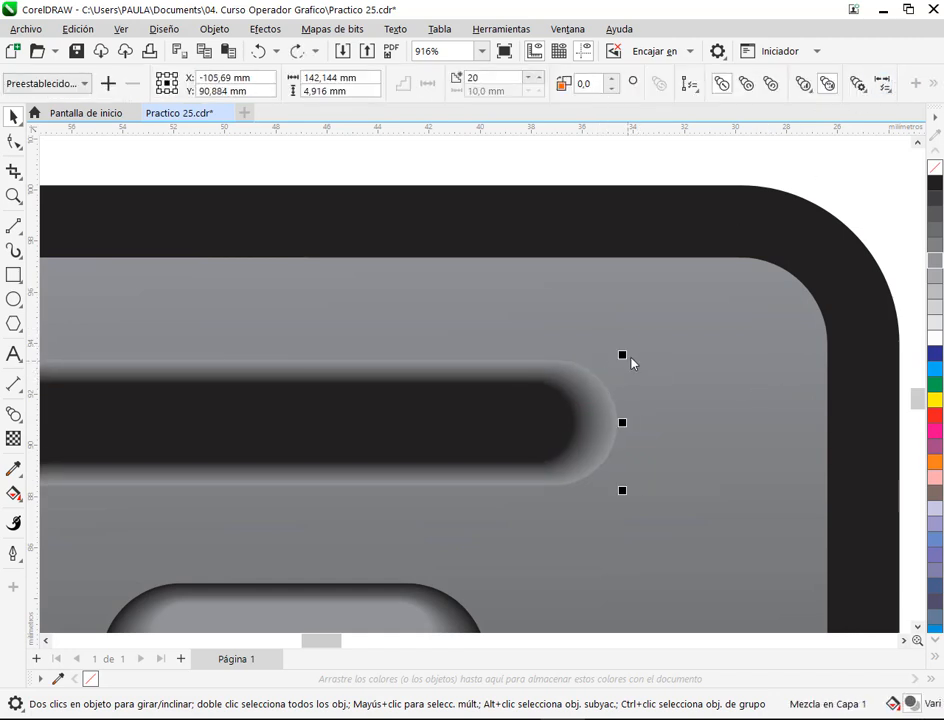
click(884, 84)
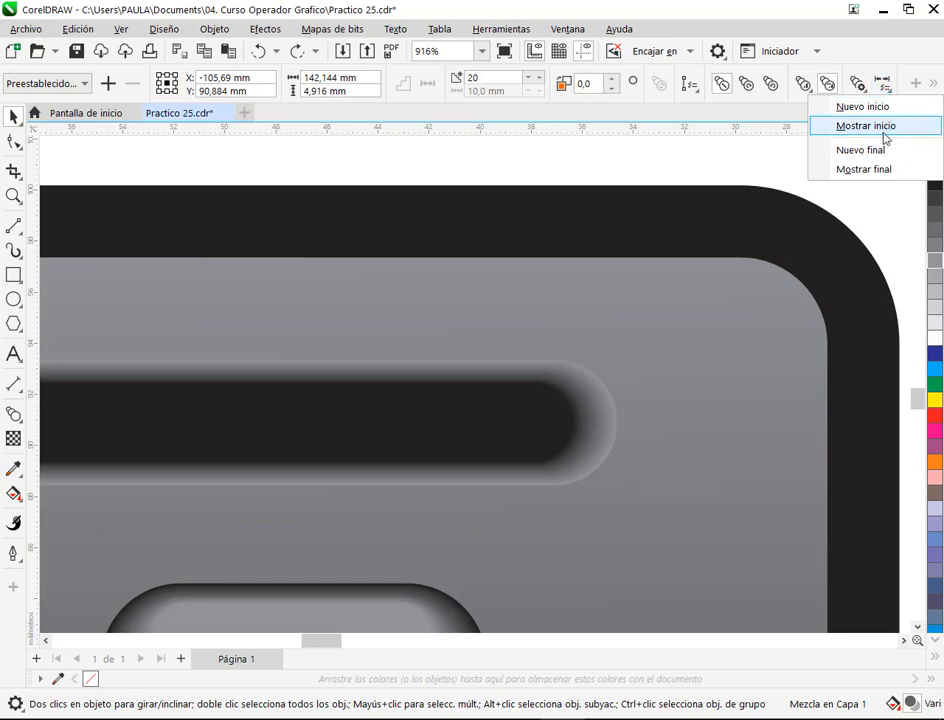
click(884, 128)
drag(624, 357, 654, 352)
scroll(676, 390, down, 4)
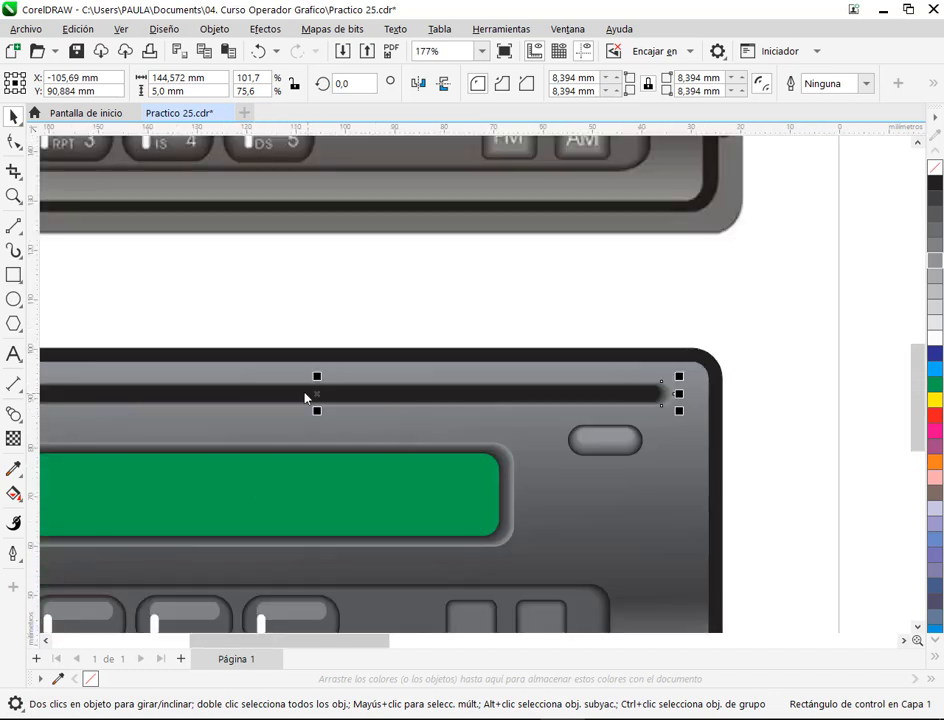
Step: Reduce the height of the slot's inner black shape to about 2.2 mm, keeping it centered
click(372, 397)
scroll(300, 400, up, 4)
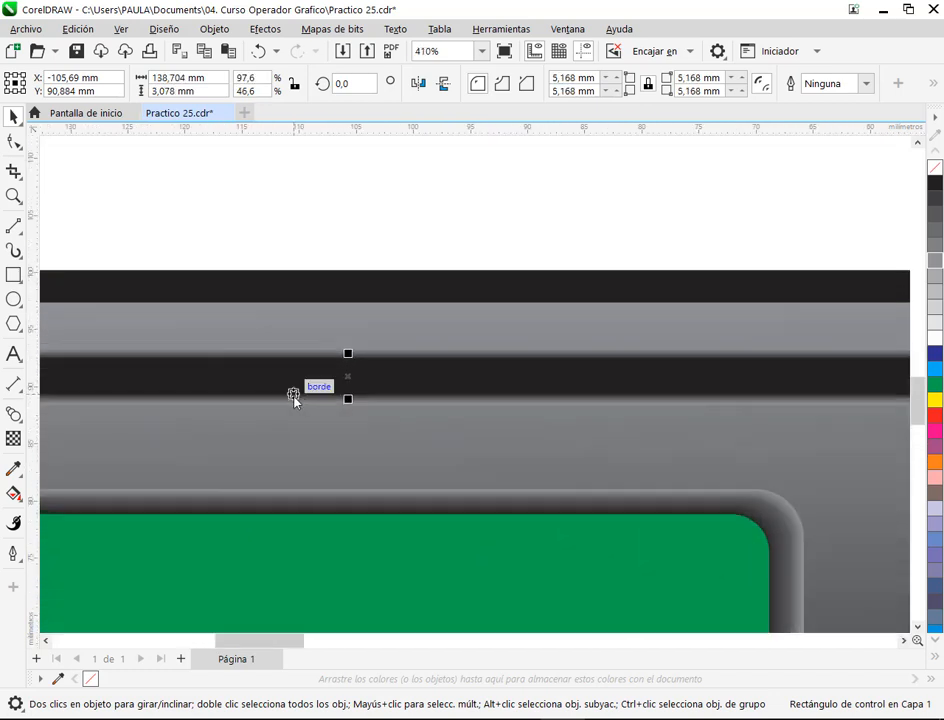
drag(385, 317, 388, 333)
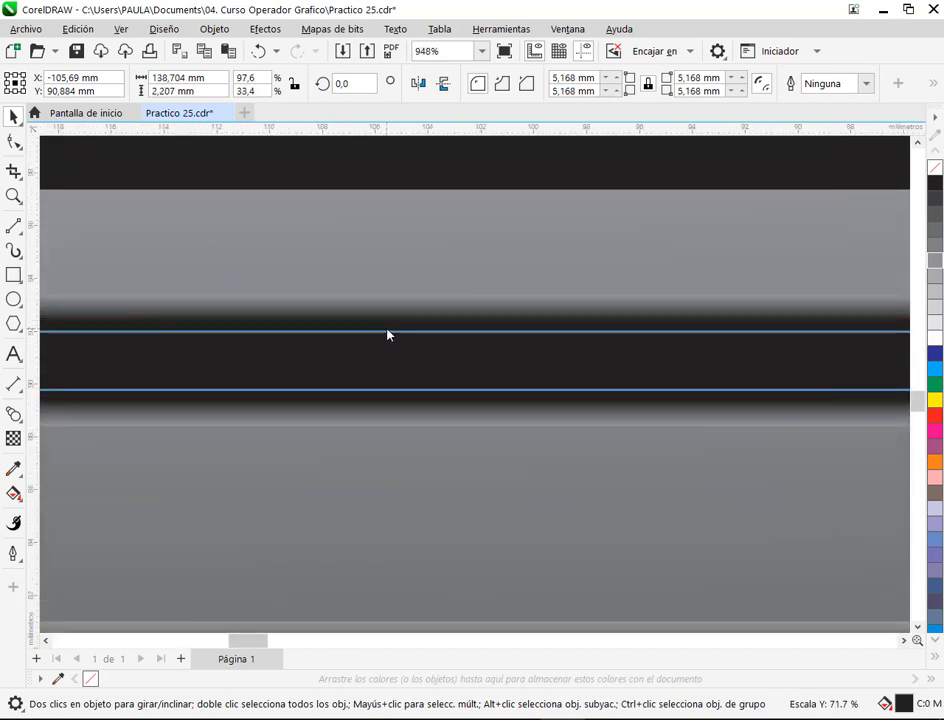
scroll(400, 360, down, 4)
scroll(730, 344, down, 2)
click(744, 408)
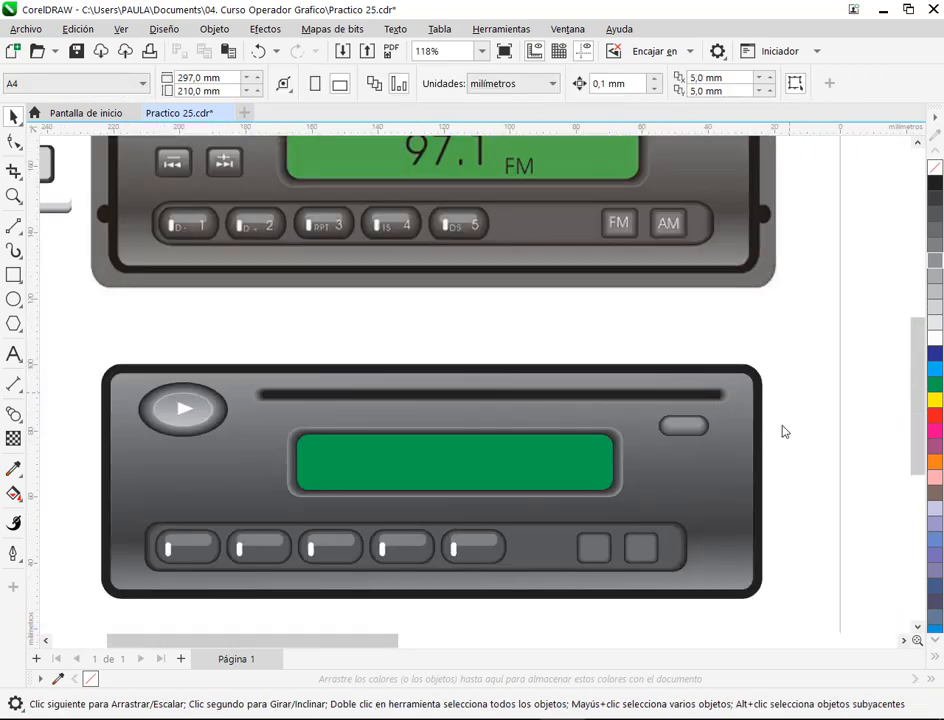
scroll(750, 408, down, 1)
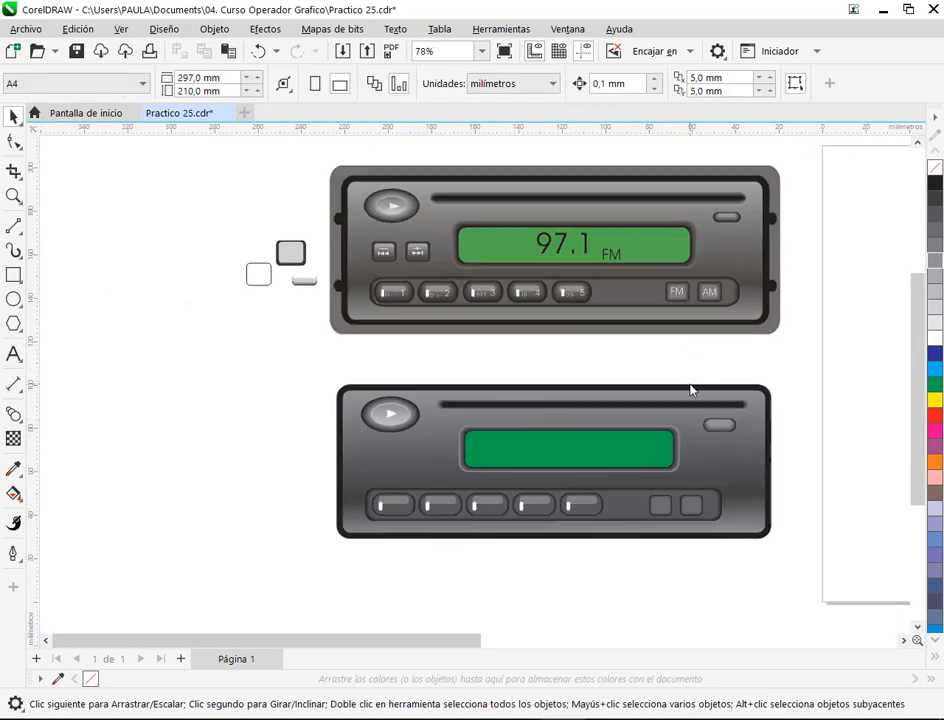
Step: Increase the height of the whole blended disc slot from its center
click(697, 413)
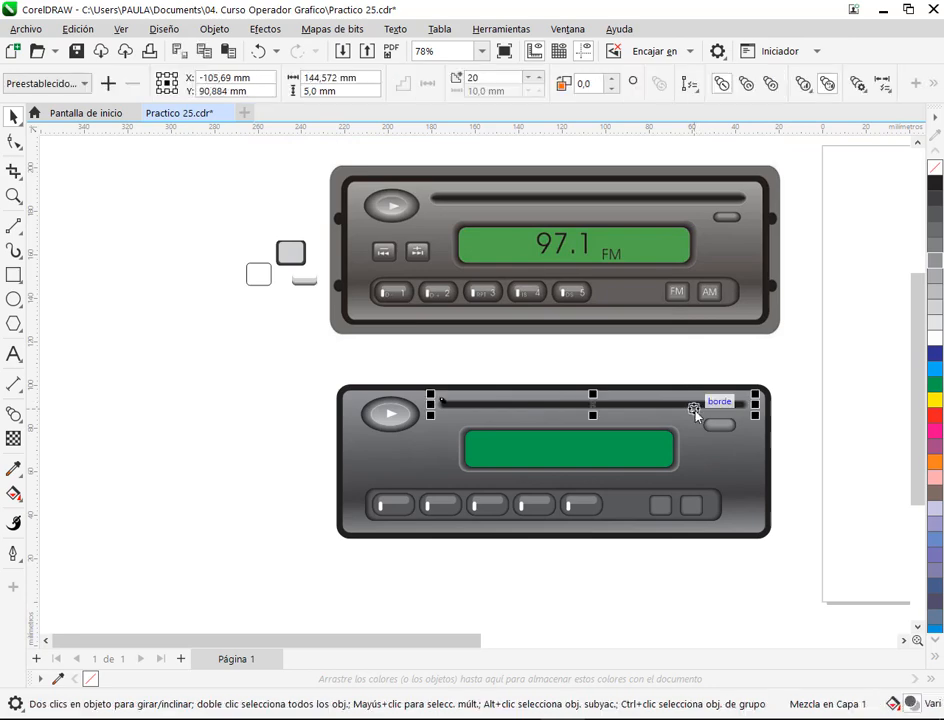
scroll(605, 386, up, 5)
drag(552, 360, 560, 347)
scroll(575, 347, down, 3)
scroll(576, 343, down, 3)
click(602, 328)
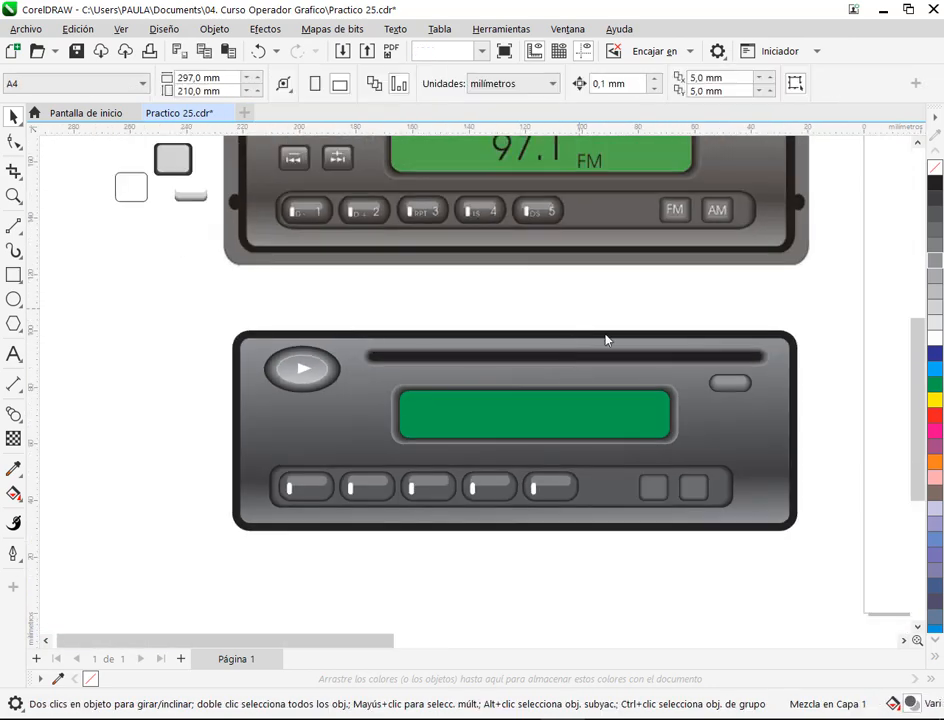
Step: Shrink the small rounded button beneath the slot's right end to about 13.9 by 5.2 mm
drag(722, 364, 697, 456)
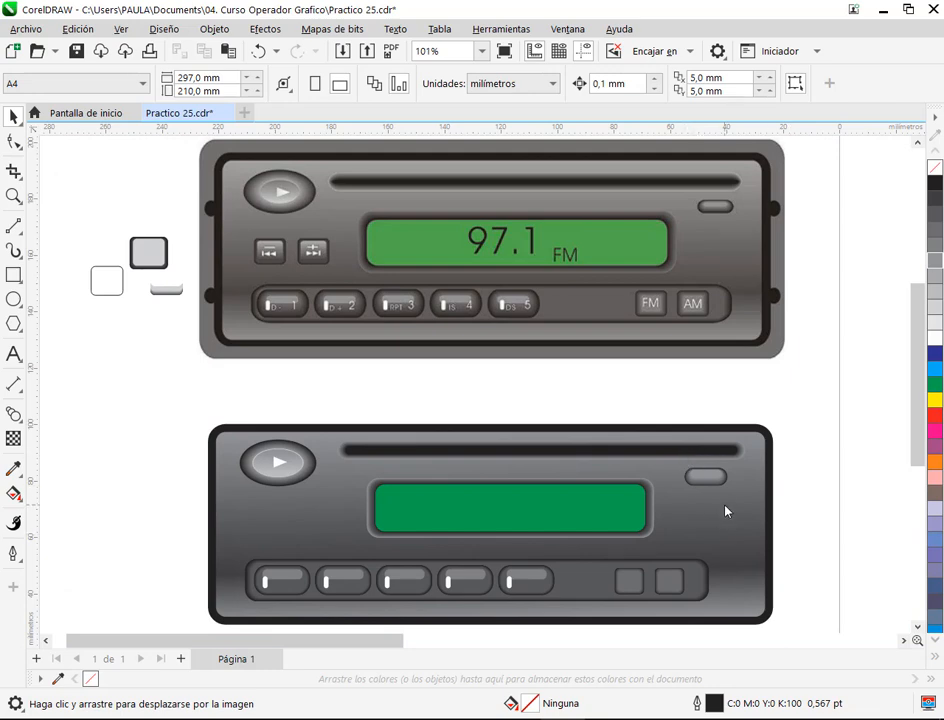
click(722, 482)
scroll(750, 505, up, 5)
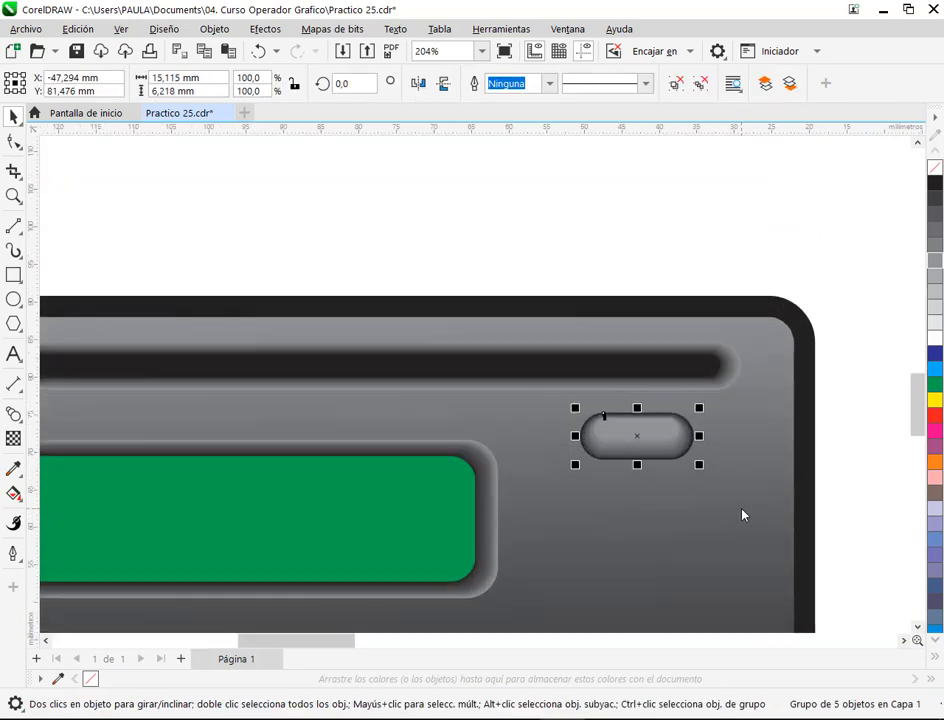
drag(668, 435, 620, 368)
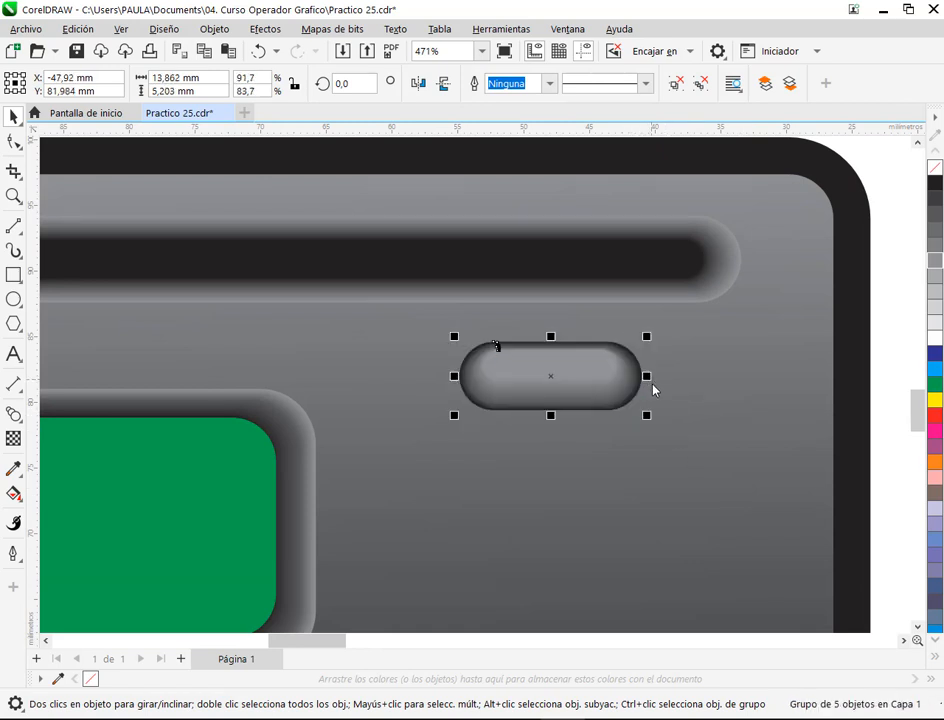
scroll(620, 368, down, 4)
click(709, 398)
scroll(709, 398, down, 1)
drag(708, 394, 688, 462)
click(725, 468)
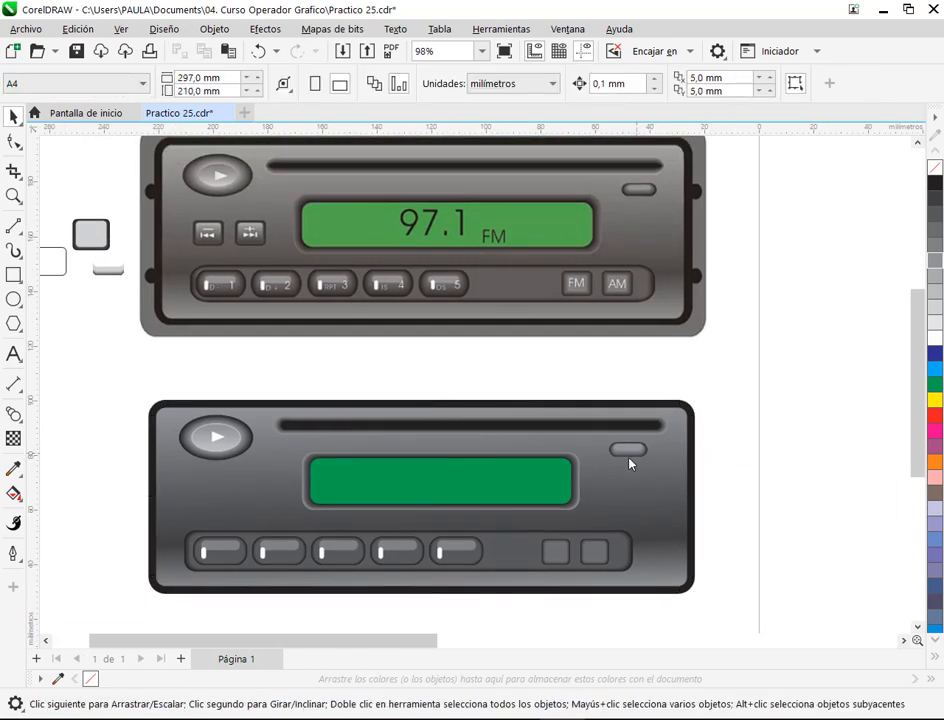
Step: Shrink the small rounded button further to about 11.9 by 4.5 mm and shift it slightly down
scroll(632, 451, up, 5)
click(634, 451)
scroll(720, 480, down, 5)
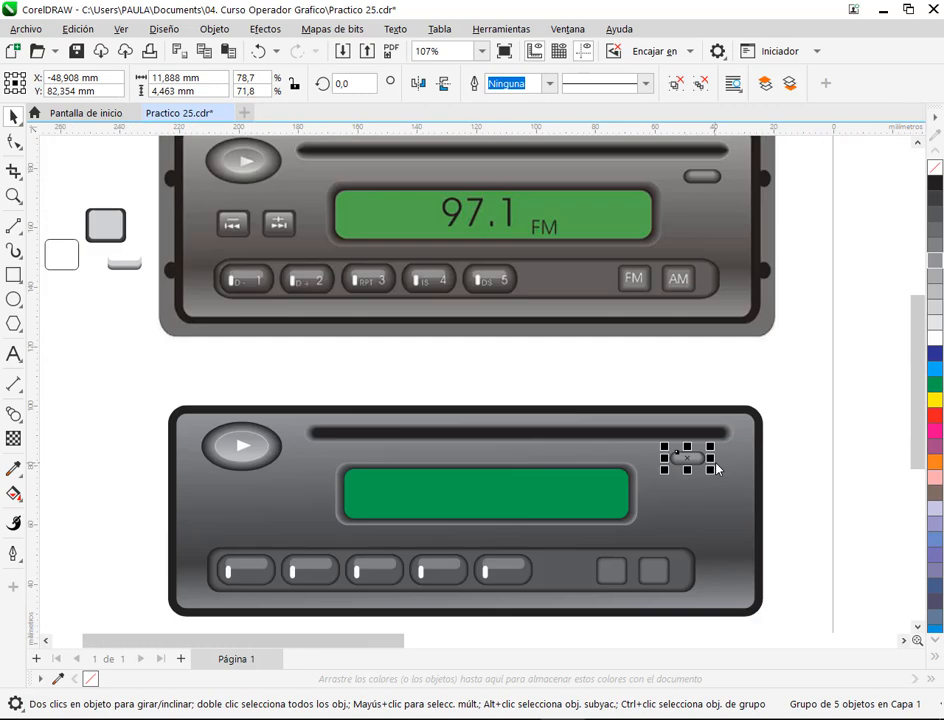
click(820, 475)
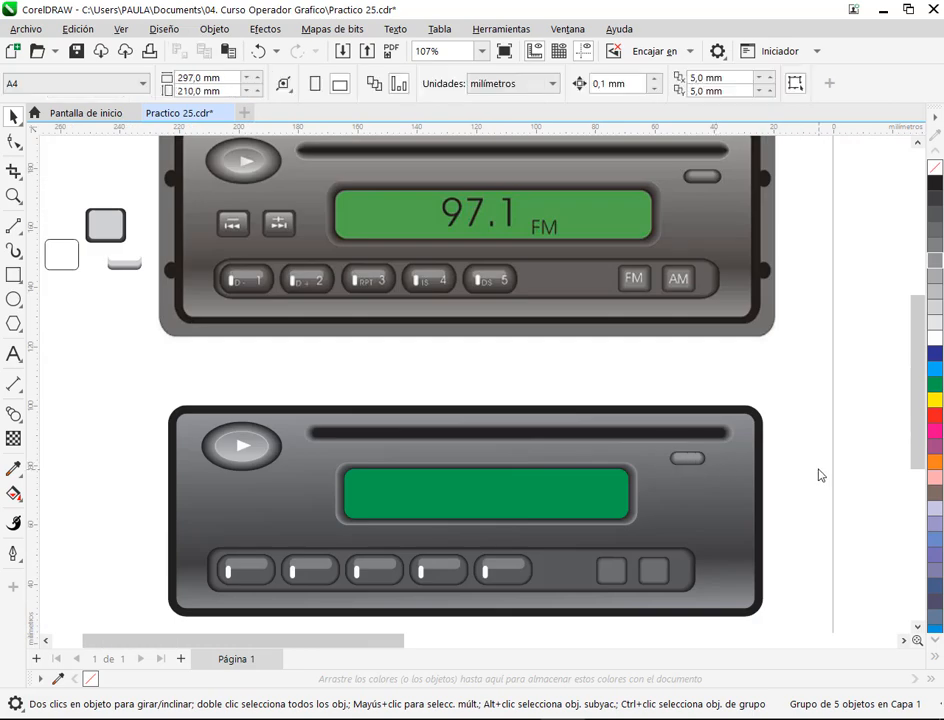
click(689, 464)
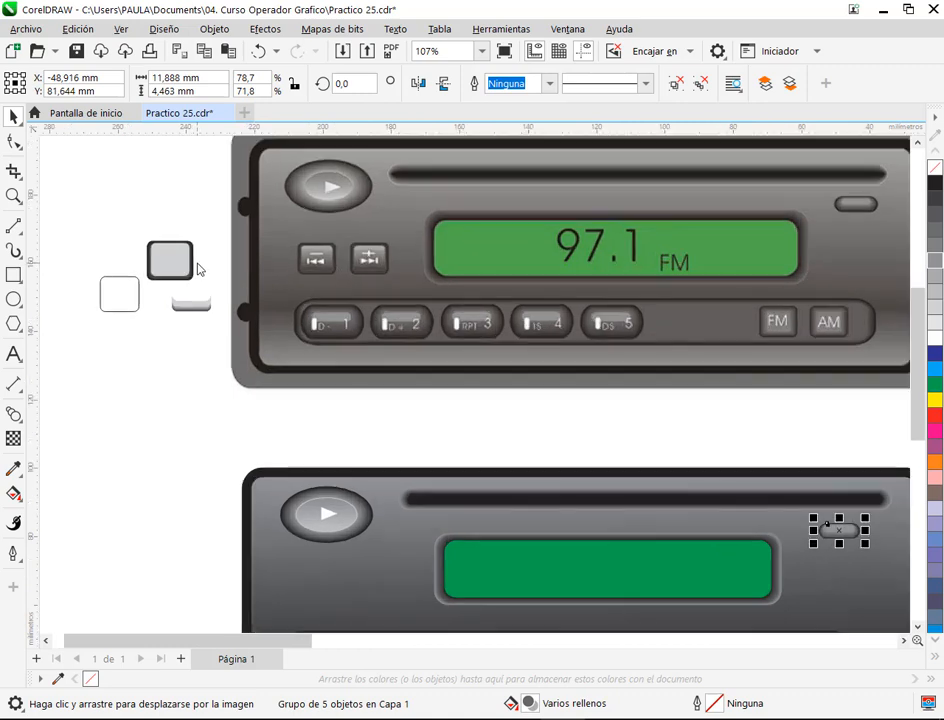
Step: Select the blended lower bevel piece beside the reference and place it on the lower edge of the light gray key face
scroll(198, 270, up, 4)
drag(195, 432, 338, 463)
click(356, 428)
drag(226, 375, 375, 480)
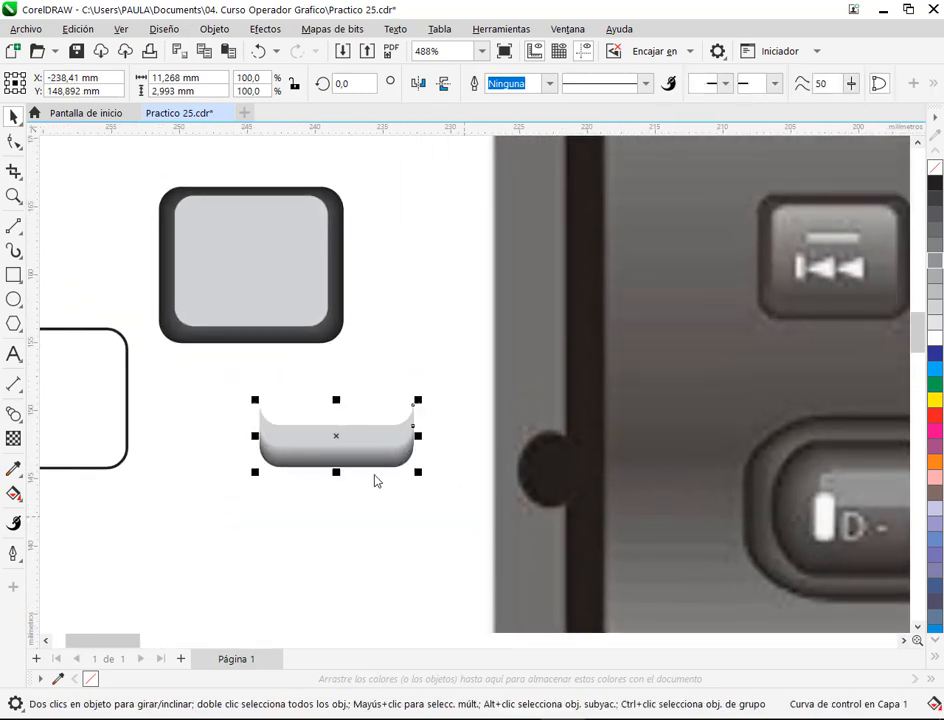
click(258, 408)
drag(258, 408, 174, 270)
scroll(226, 290, up, 3)
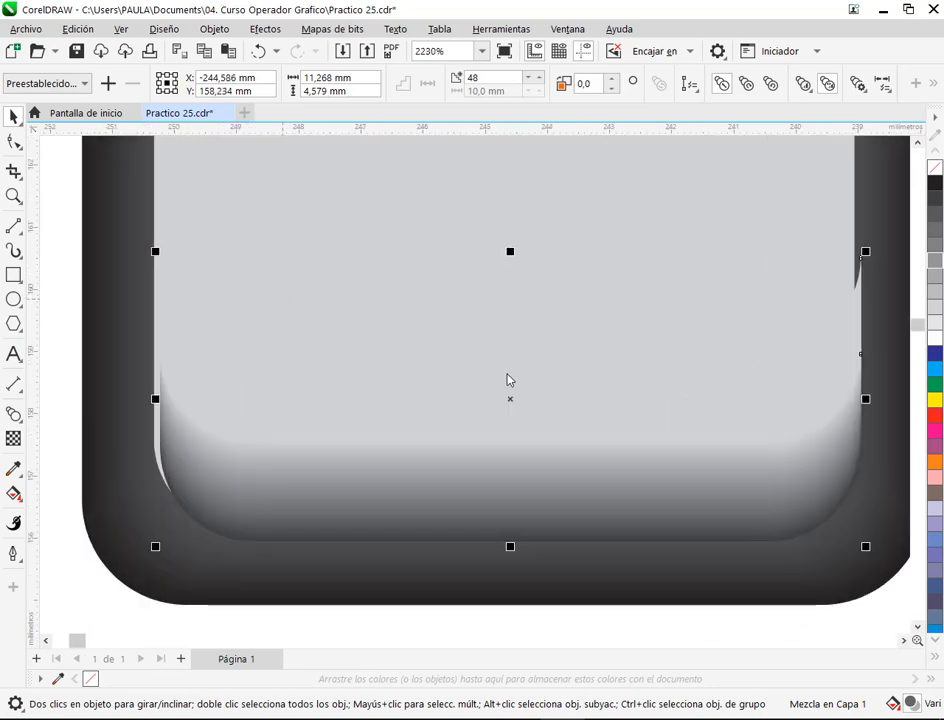
Step: Nudge the bevel blend left and up until its edges line up with the key face
key(Left)
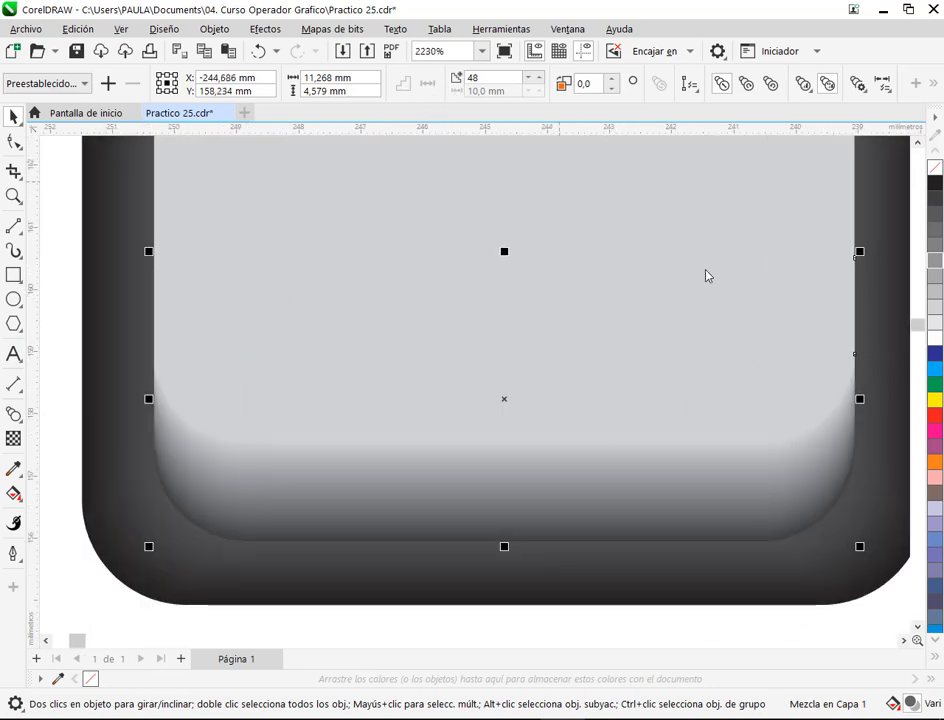
key(Up)
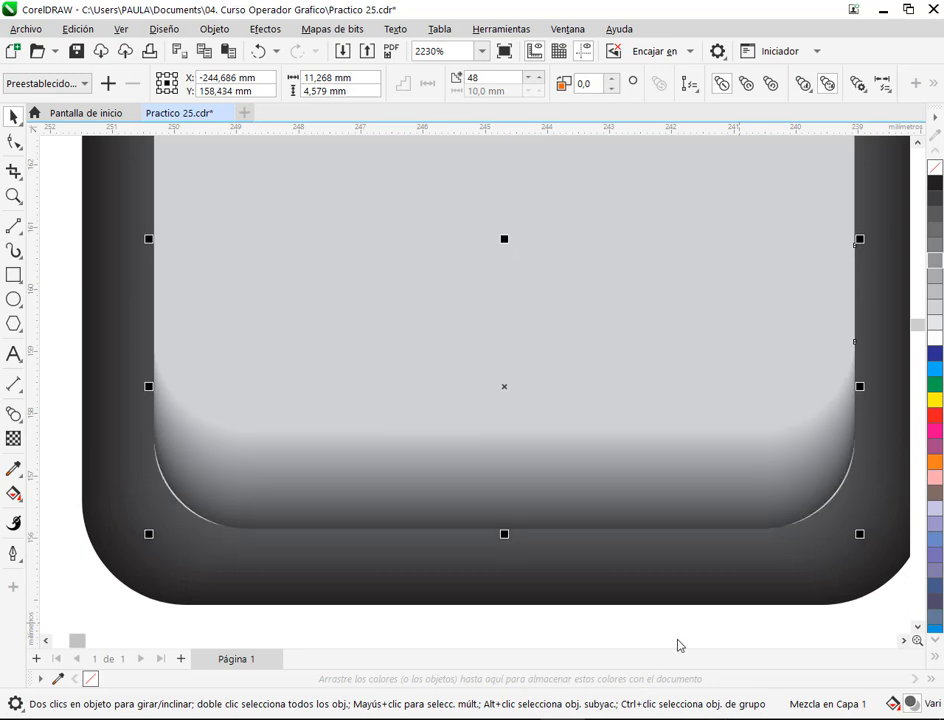
scroll(673, 650, right, 3)
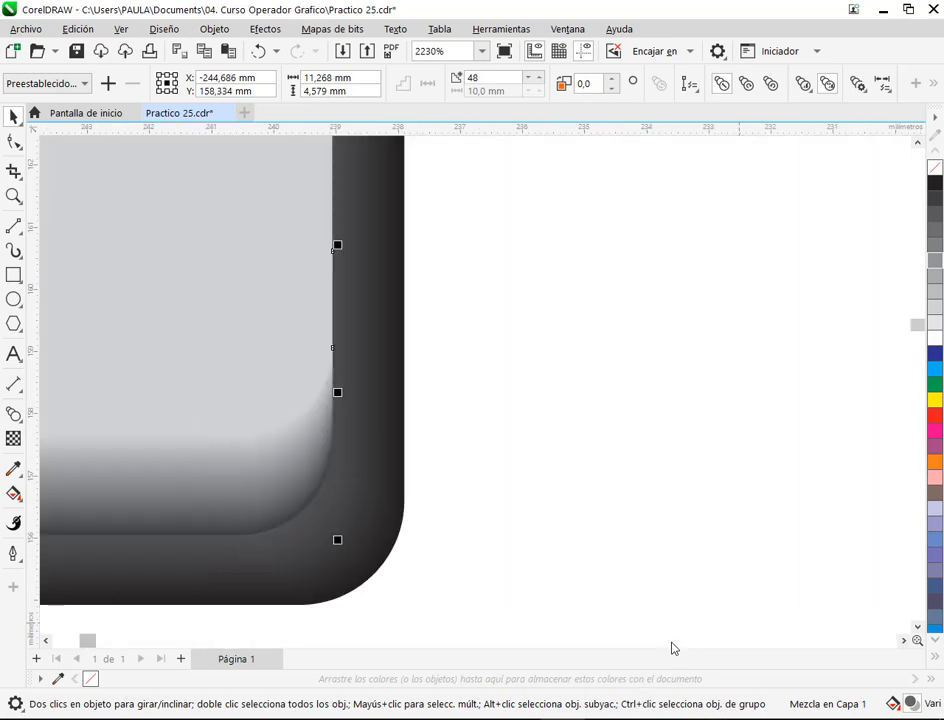
click(571, 497)
scroll(510, 520, down, 3)
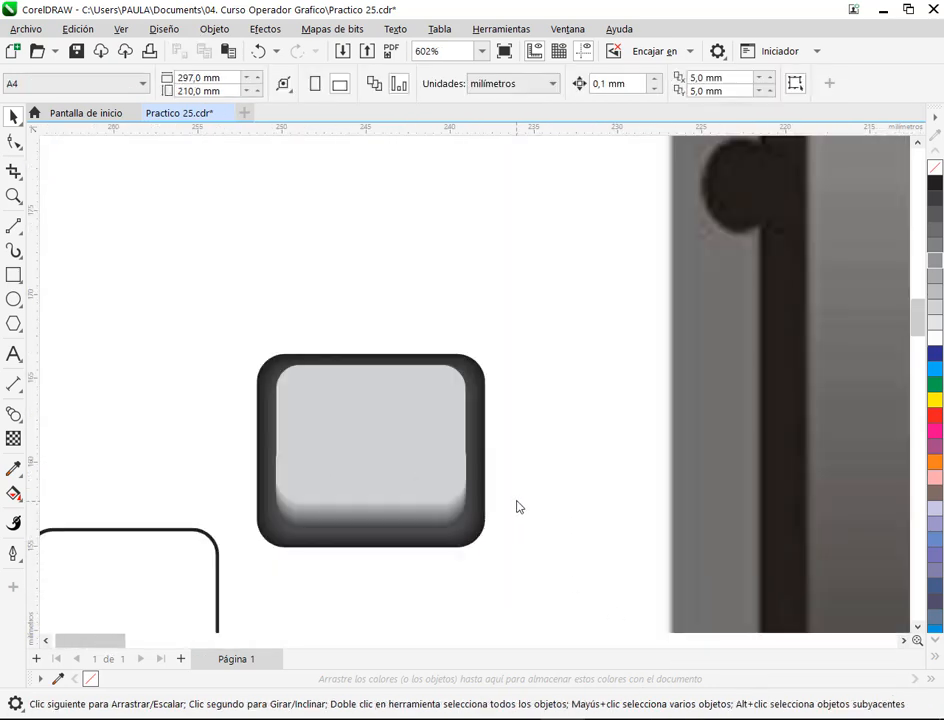
Step: Select all objects of the square key, leaving out the outlined rounded square beside it, and group them
scroll(517, 507, down, 2)
drag(506, 518, 298, 311)
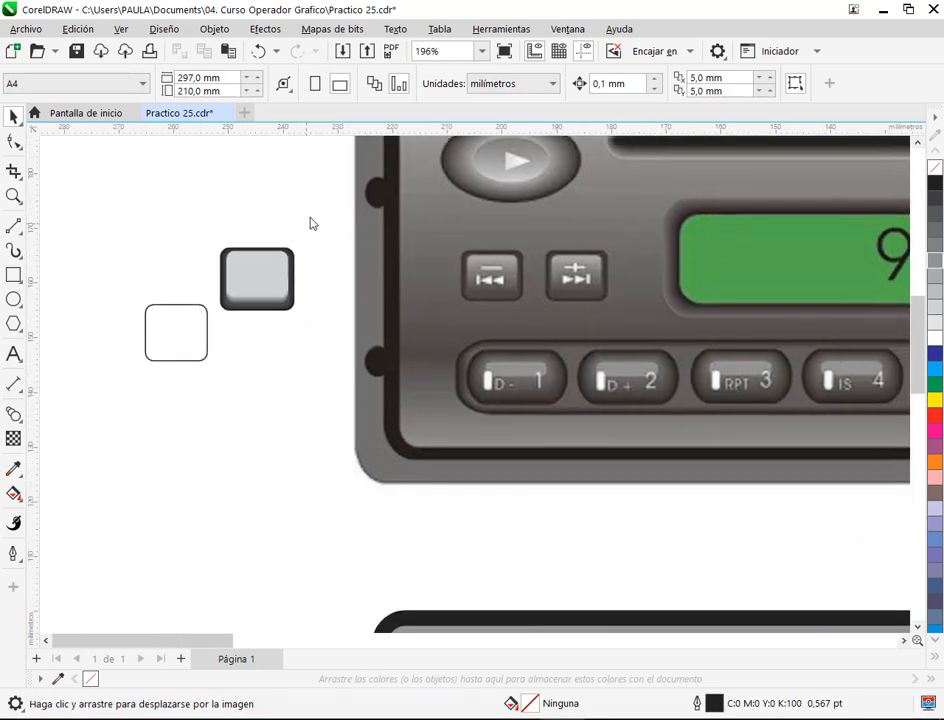
mouse_move(215, 336)
mouse_down()
mouse_move(206, 333)
mouse_move(223, 330)
mouse_up()
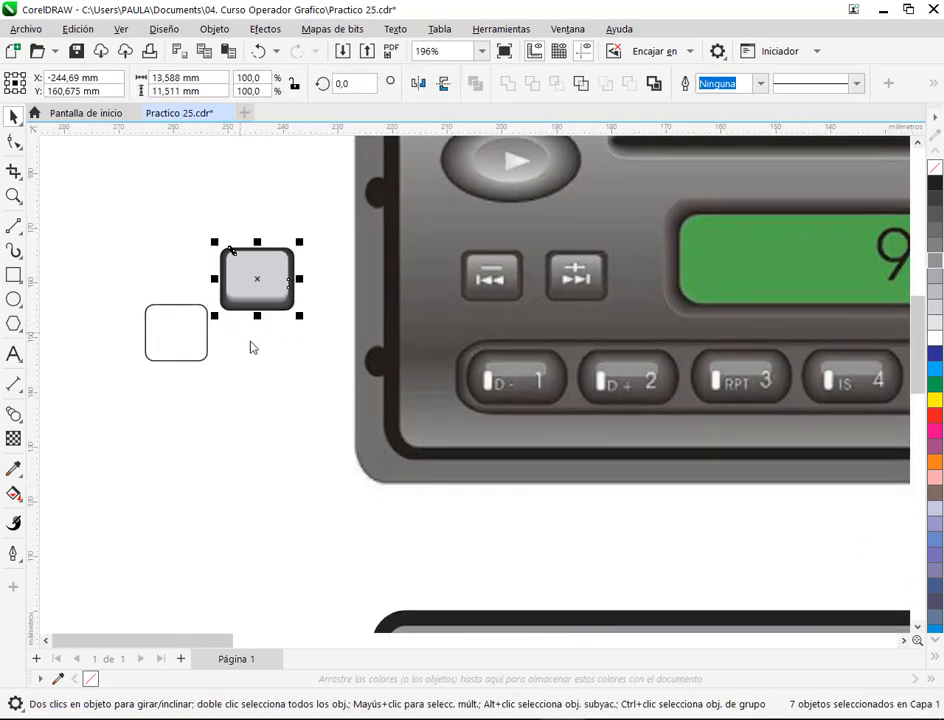
key(ctrl+g)
Step: Move the grouped key onto the radio body, below the oval play button and above the preset buttons
scroll(269, 357, down, 2)
drag(285, 391, 275, 285)
drag(238, 217, 395, 419)
right_click(395, 419)
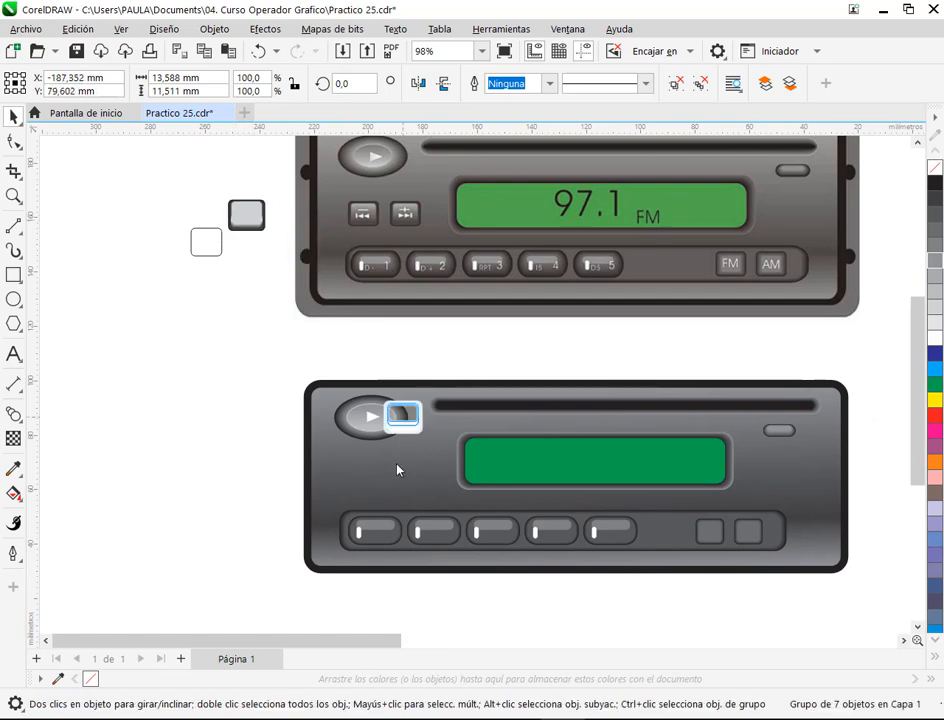
drag(397, 467, 352, 483)
click(260, 530)
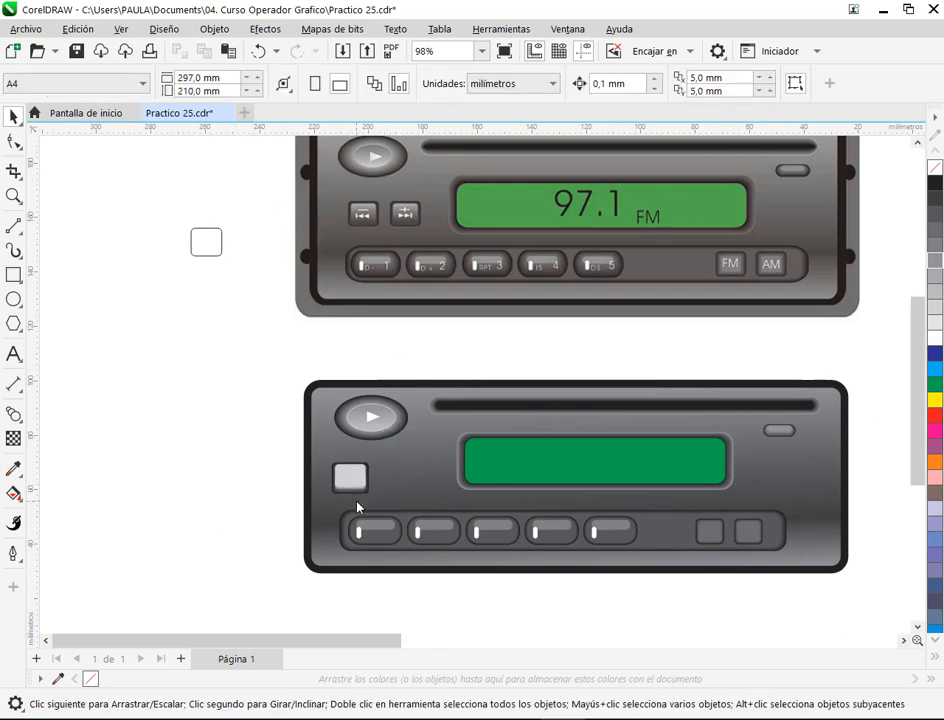
Step: Scale the grouped key down proportionally and reposition it slightly to the right beneath the play button
scroll(357, 506, up, 4)
scroll(412, 408, up, 1)
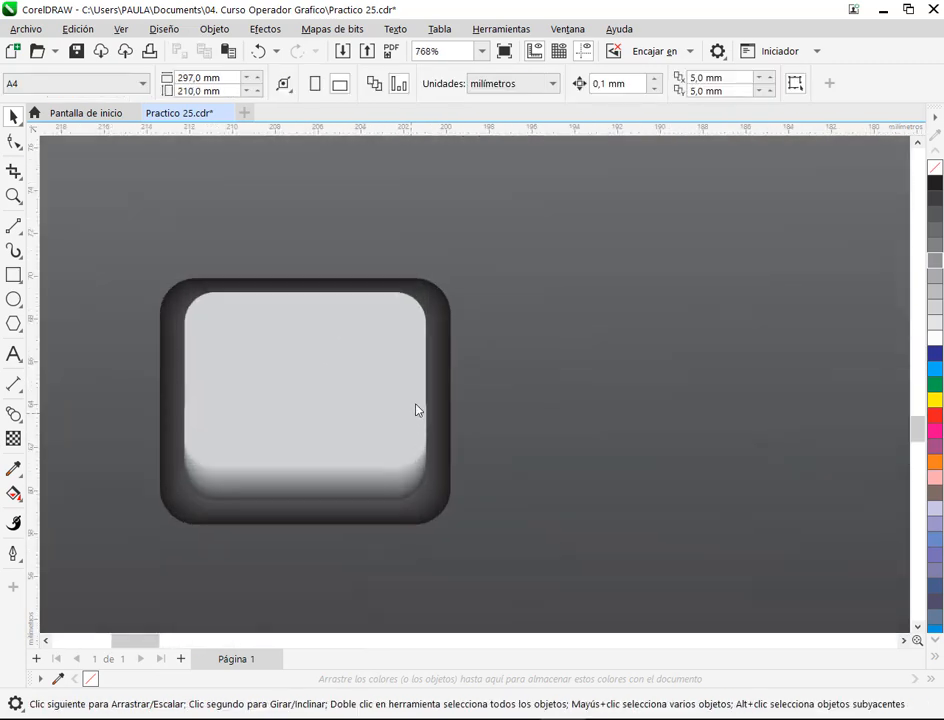
click(417, 409)
drag(455, 274, 400, 332)
scroll(395, 345, down, 4)
drag(339, 362, 370, 367)
scroll(405, 385, up, 4)
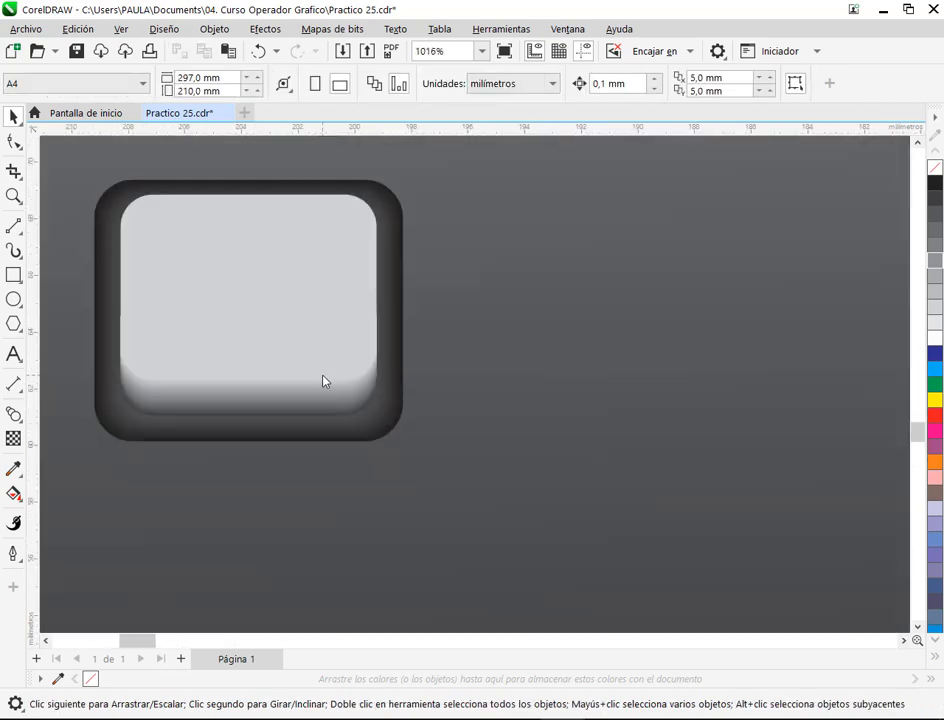
click(323, 381)
click(421, 318)
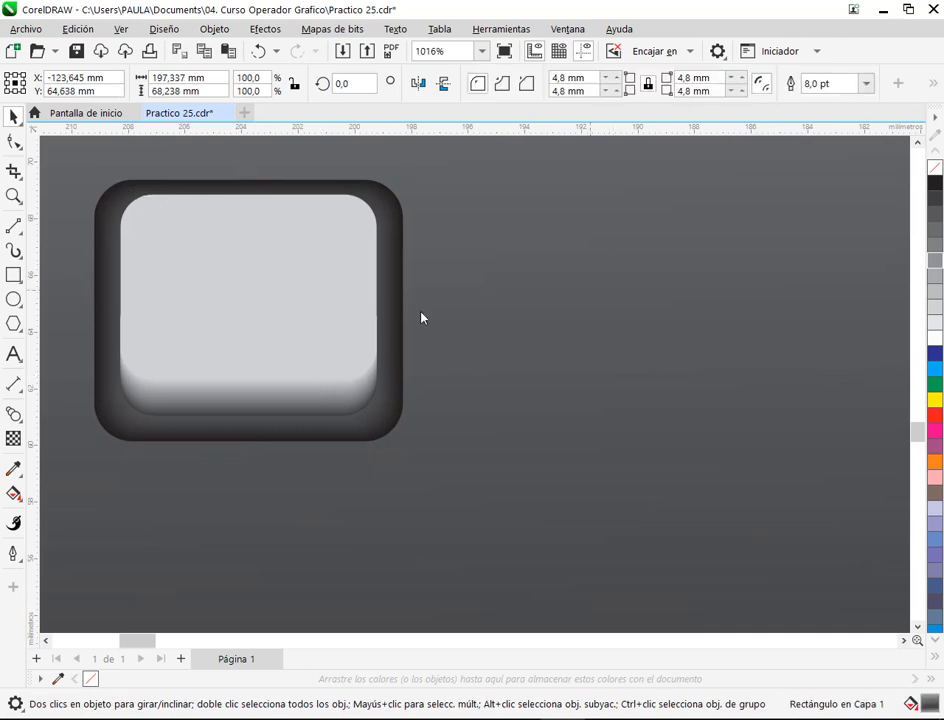
Step: Fill the bevel's upper curve and the square key's face with 30% black
click(306, 380)
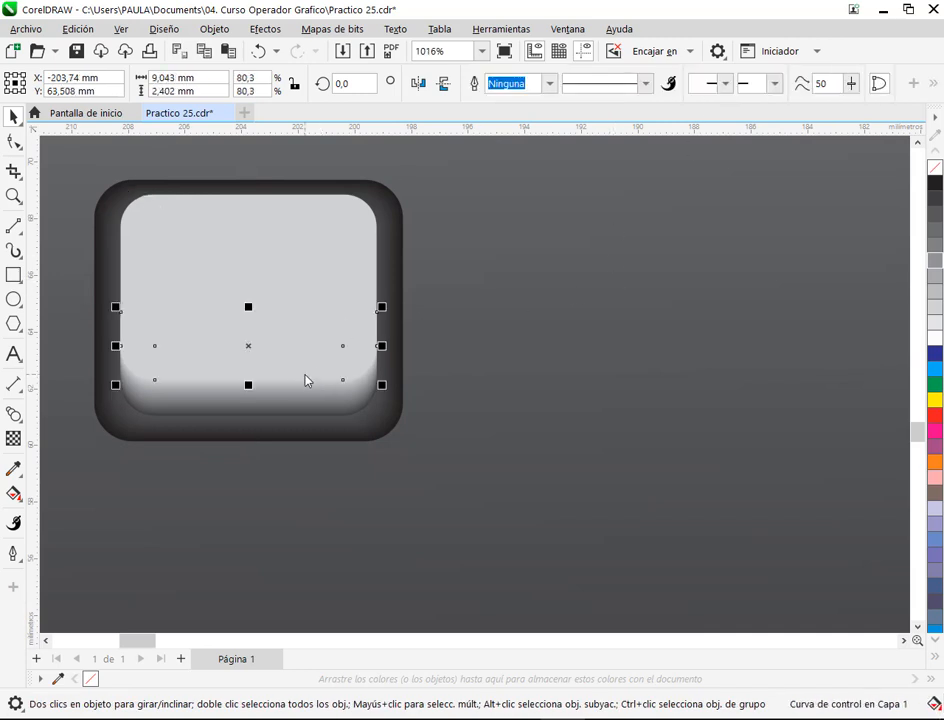
click(936, 300)
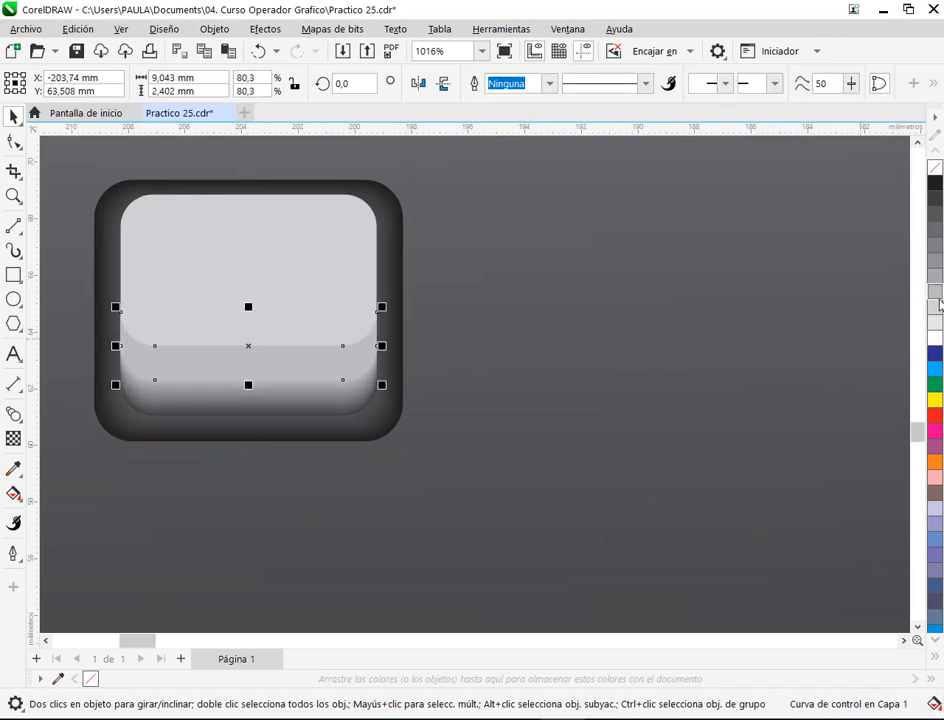
click(325, 276)
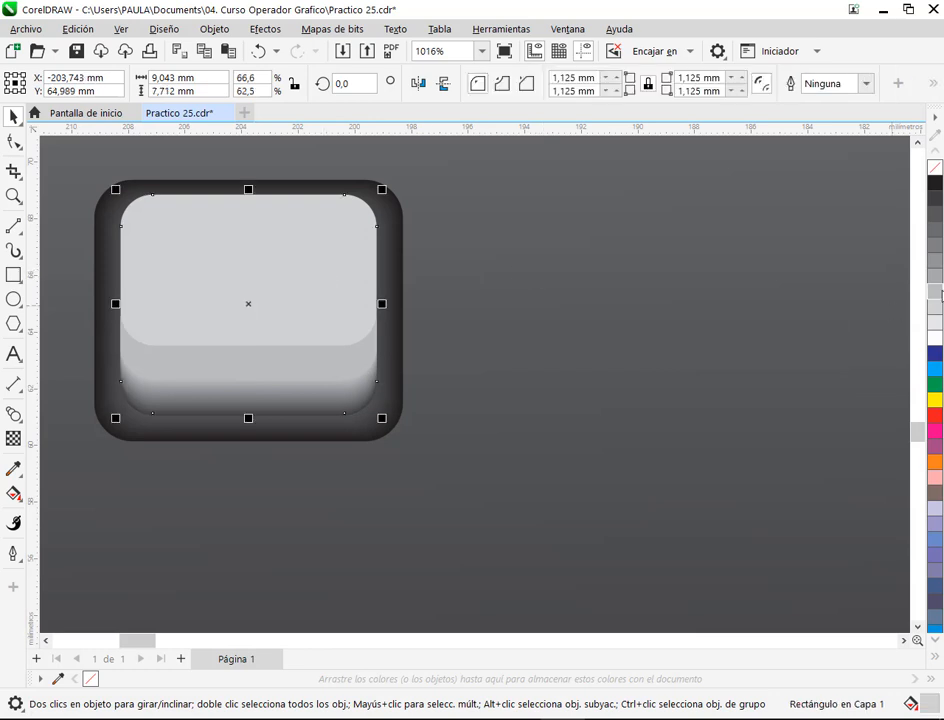
click(541, 337)
click(319, 286)
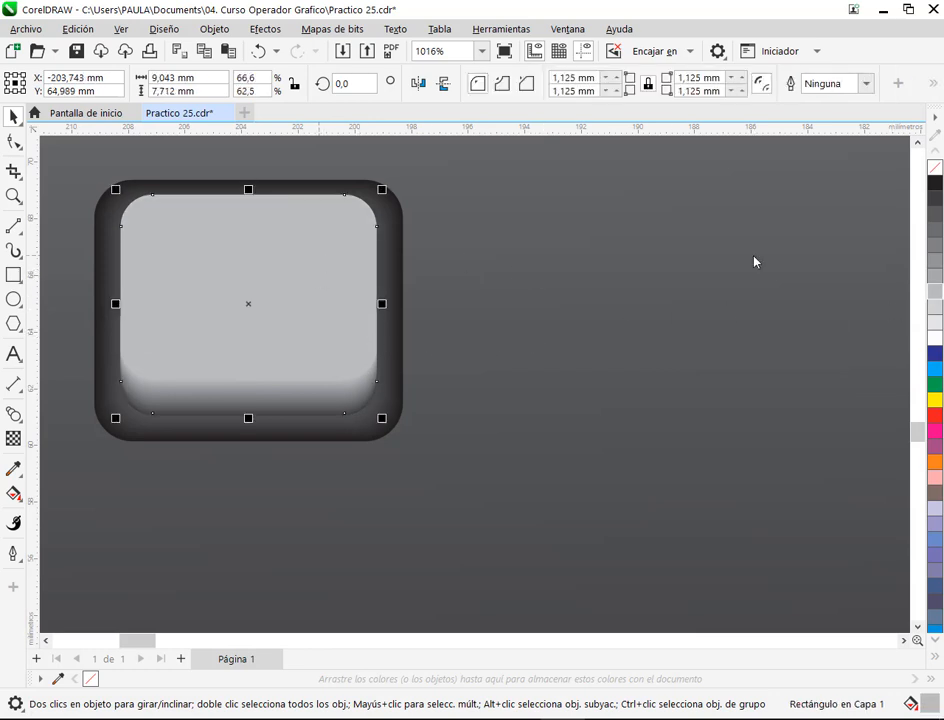
Step: Darken the square key's face and the bevel's upper curve to 50% black and compare the key with the reference radio
click(937, 264)
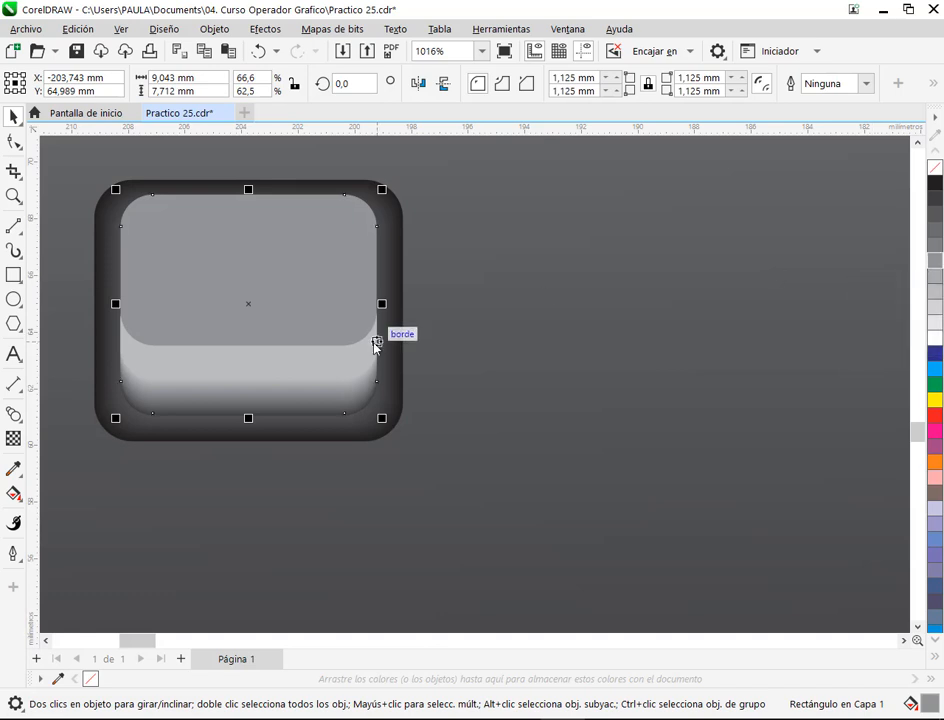
click(343, 362)
click(937, 264)
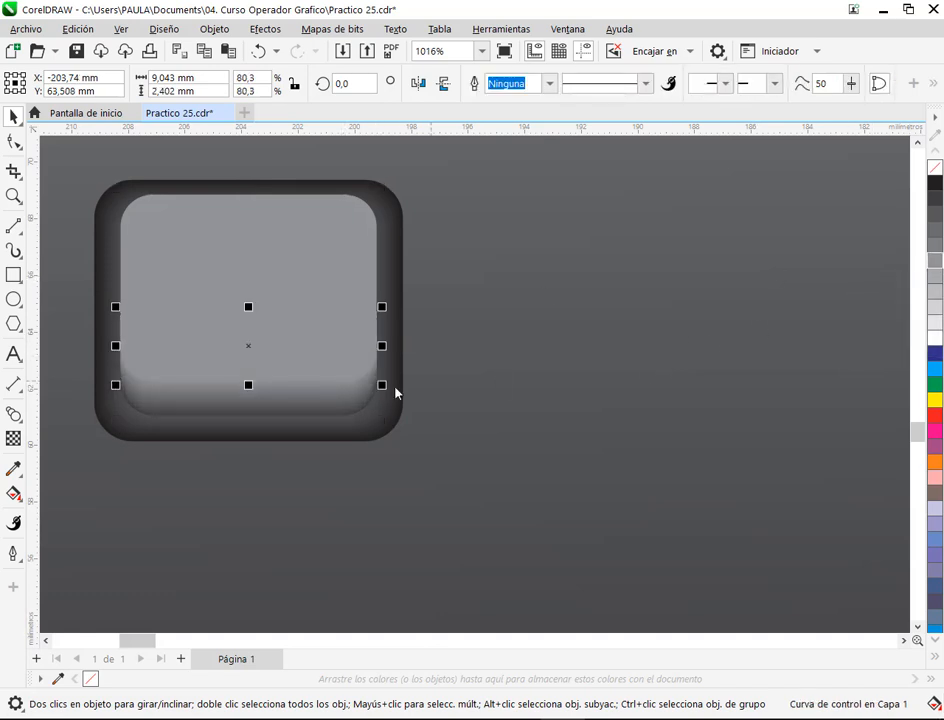
click(445, 415)
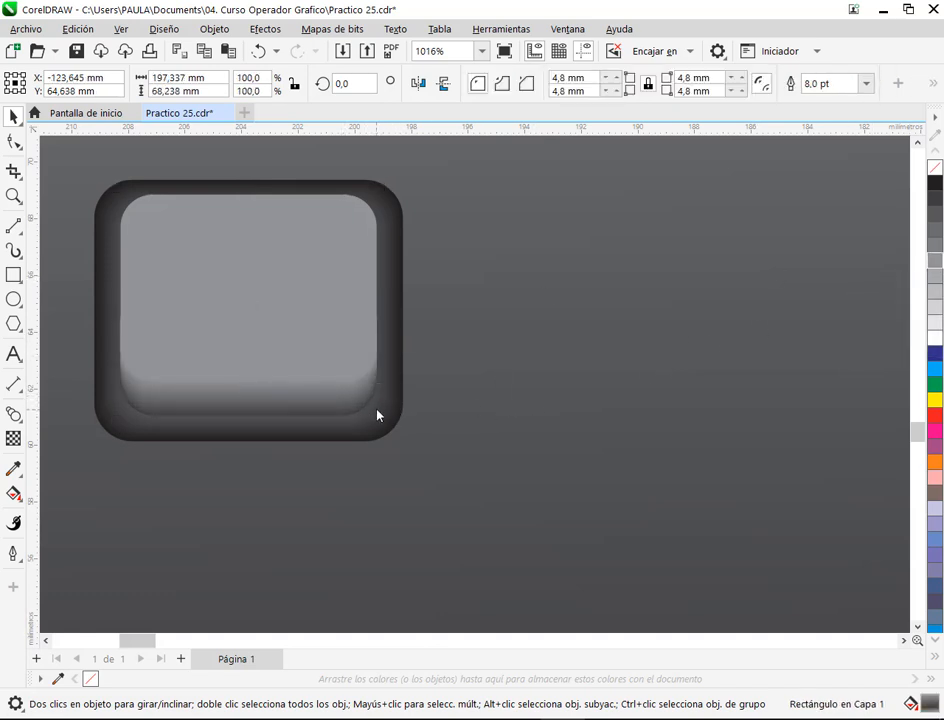
scroll(390, 363, down, 4)
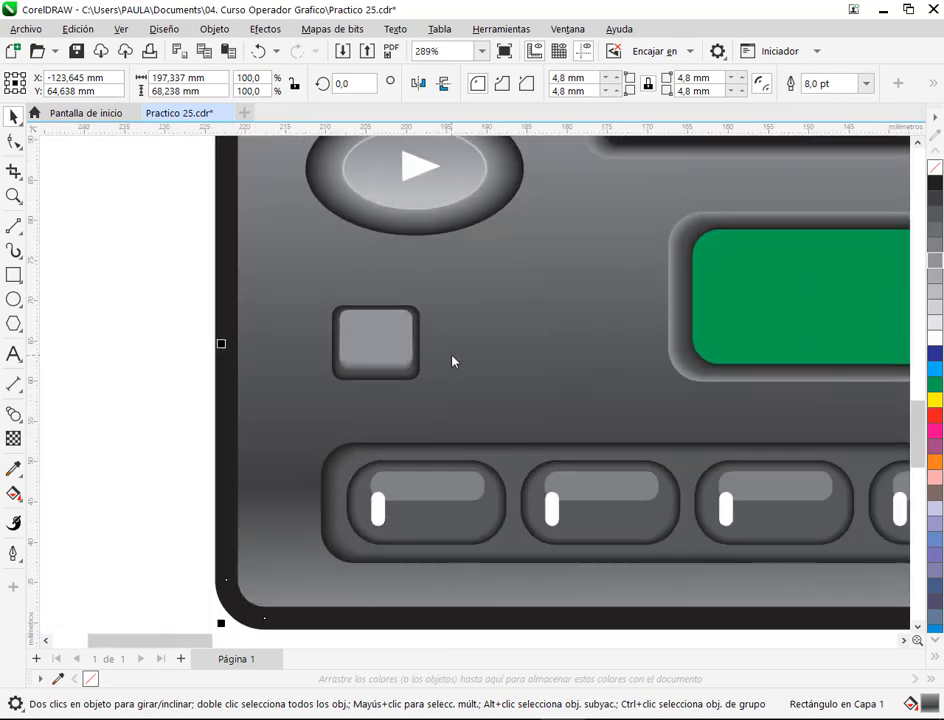
scroll(466, 363, down, 1)
drag(496, 360, 487, 512)
scroll(487, 512, down, 1)
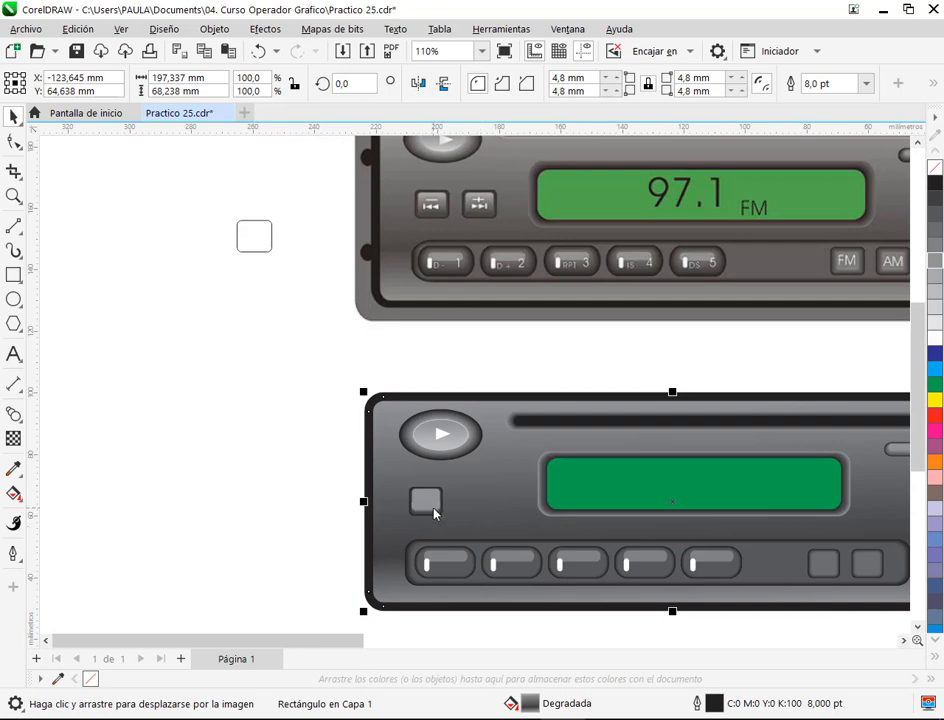
Step: Give the key face a vertical linear gradient from 10% black at its upper edge to 70% black around mid-height
scroll(444, 501, up, 6)
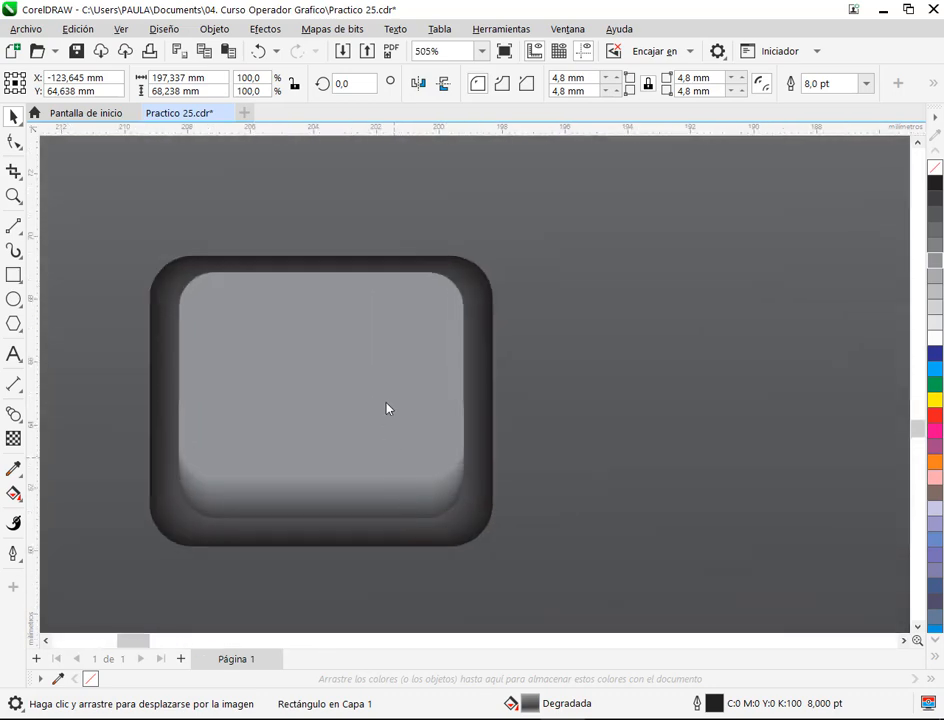
click(389, 378)
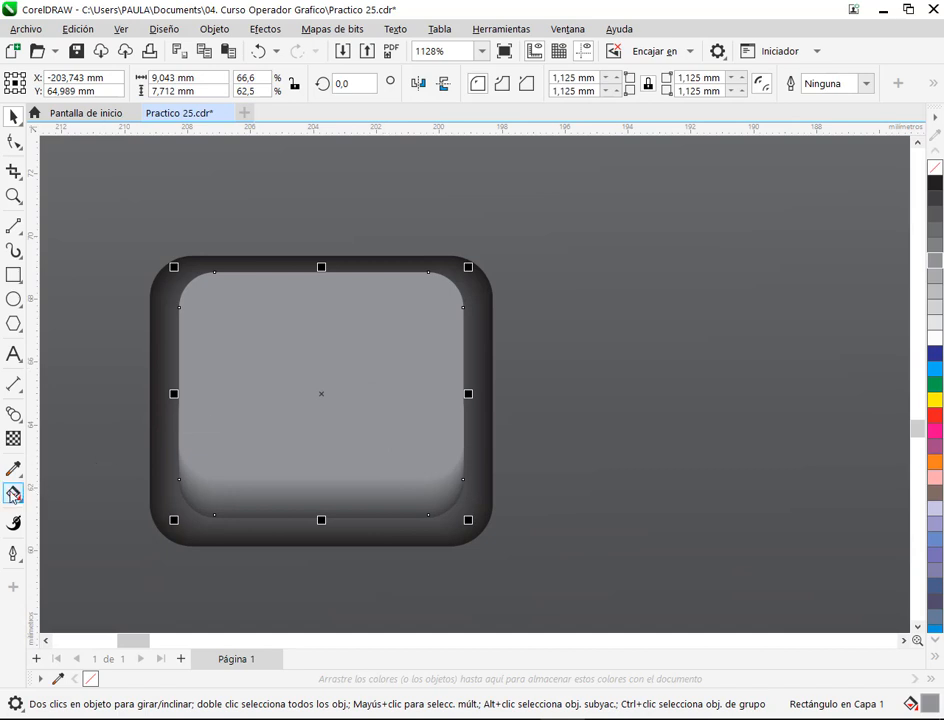
click(14, 493)
click(85, 494)
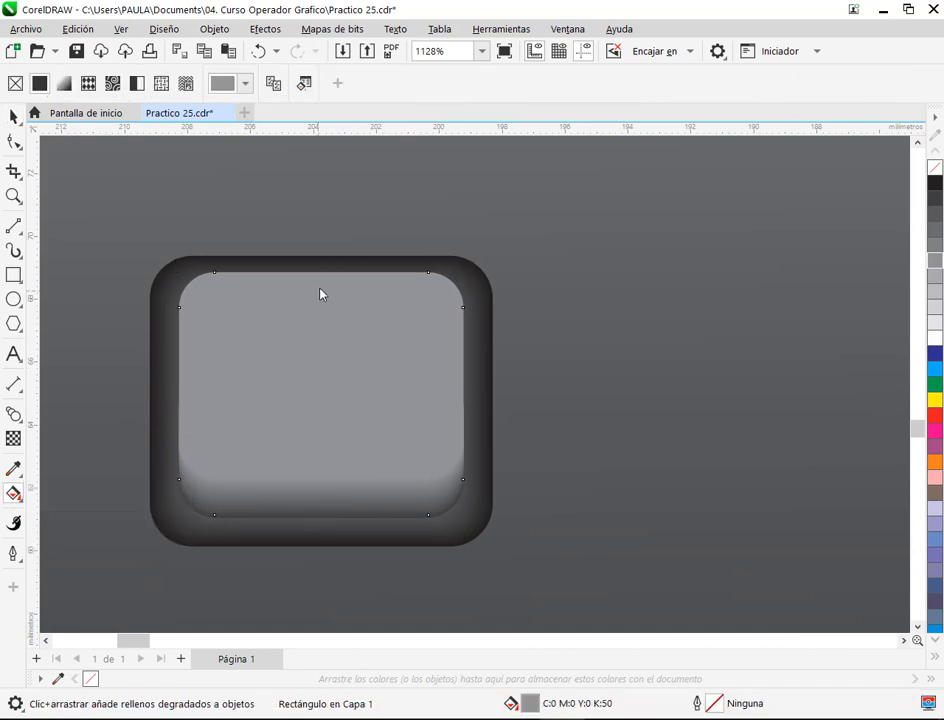
click(64, 85)
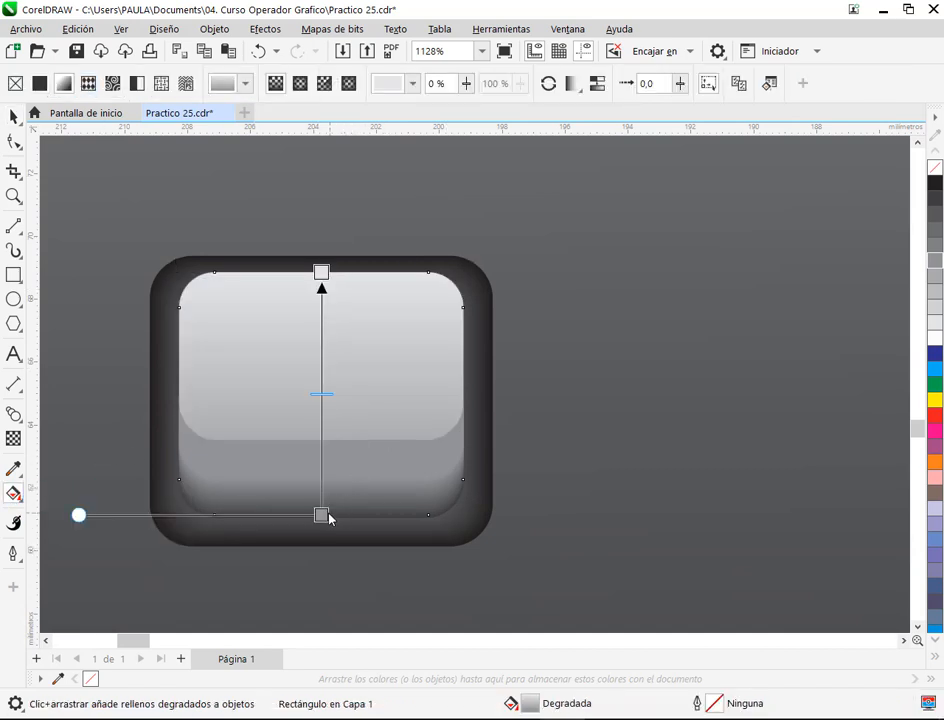
drag(328, 514, 320, 402)
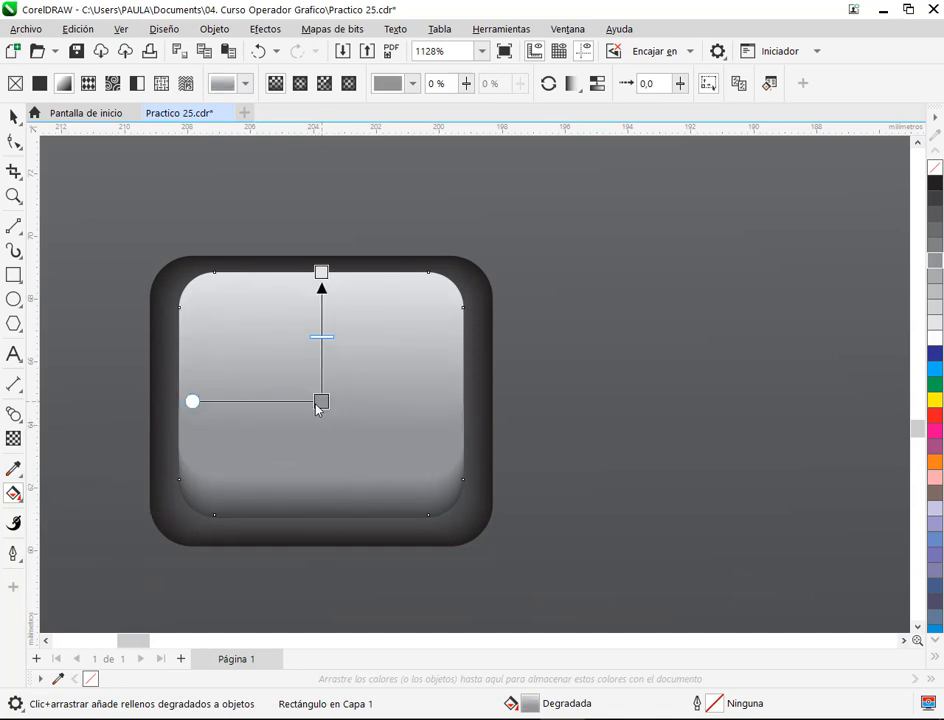
click(937, 231)
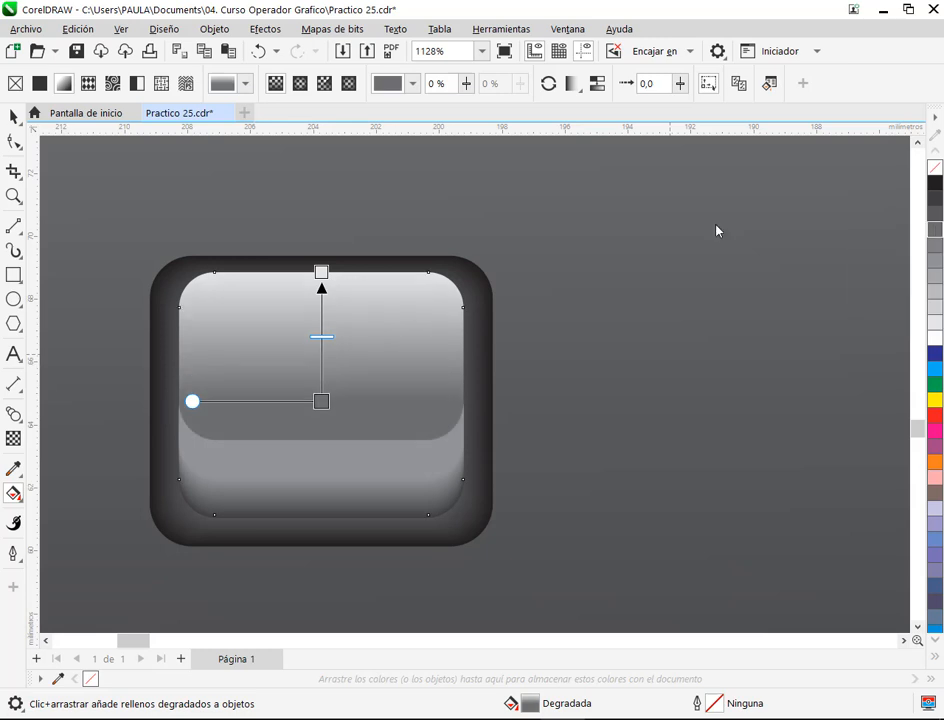
Step: Fill the bevel's upper curve with 70% black to match the lower part of the key face
click(10, 120)
click(370, 436)
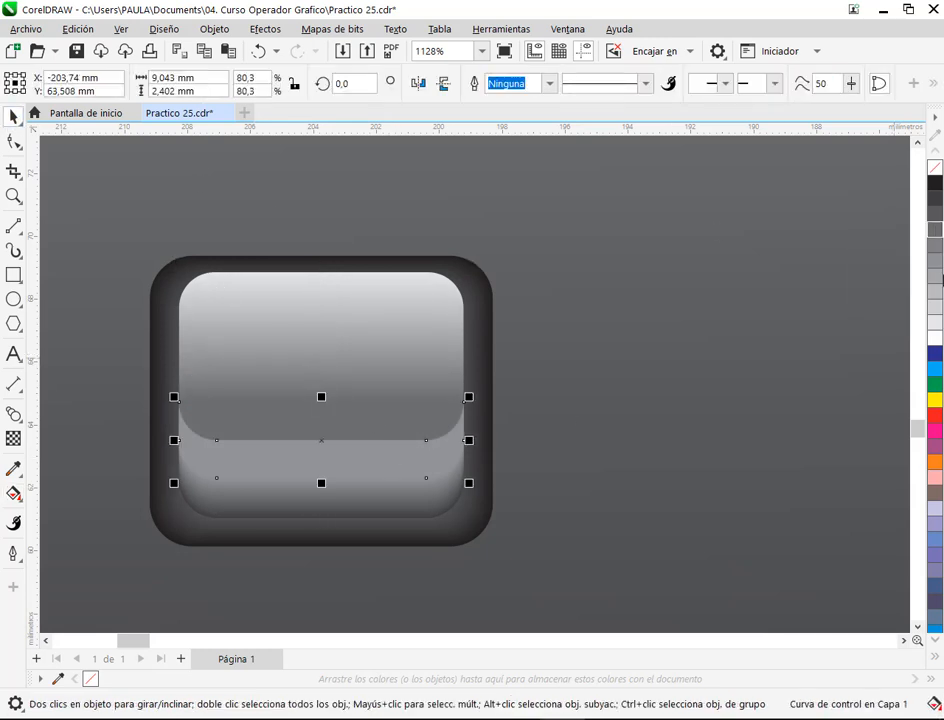
click(937, 231)
click(466, 527)
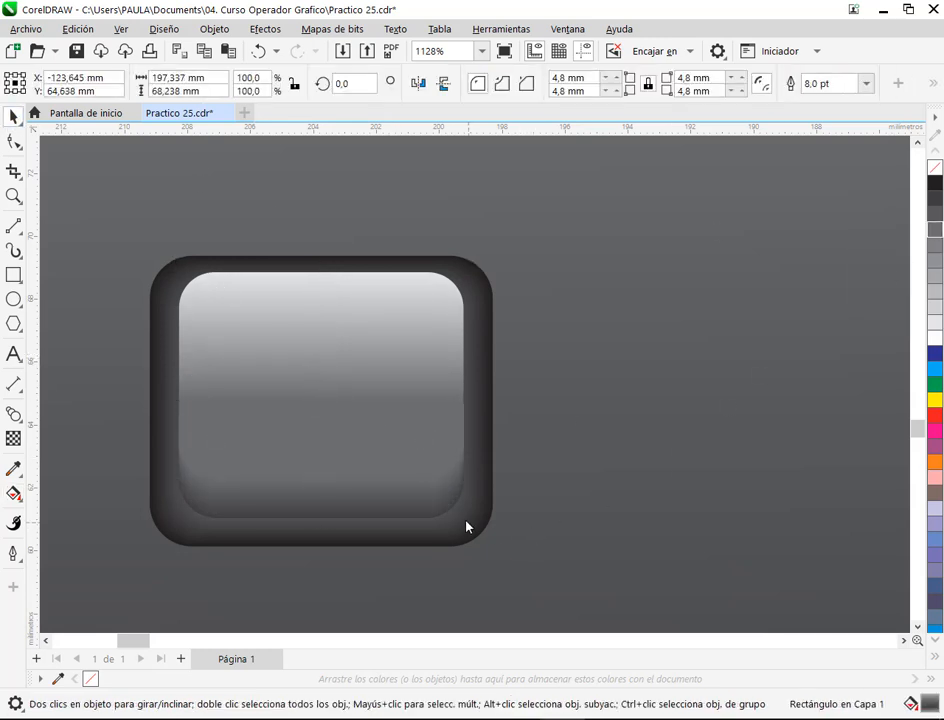
Step: Try filling the start curve of the key's bevel blend with black
click(443, 517)
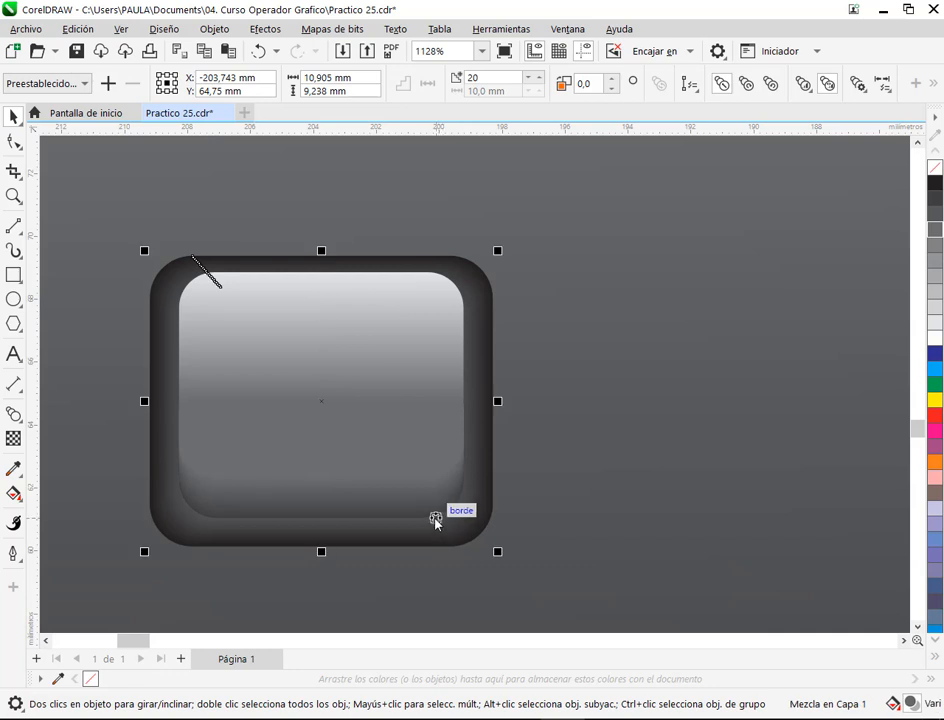
click(435, 519)
click(594, 455)
click(436, 501)
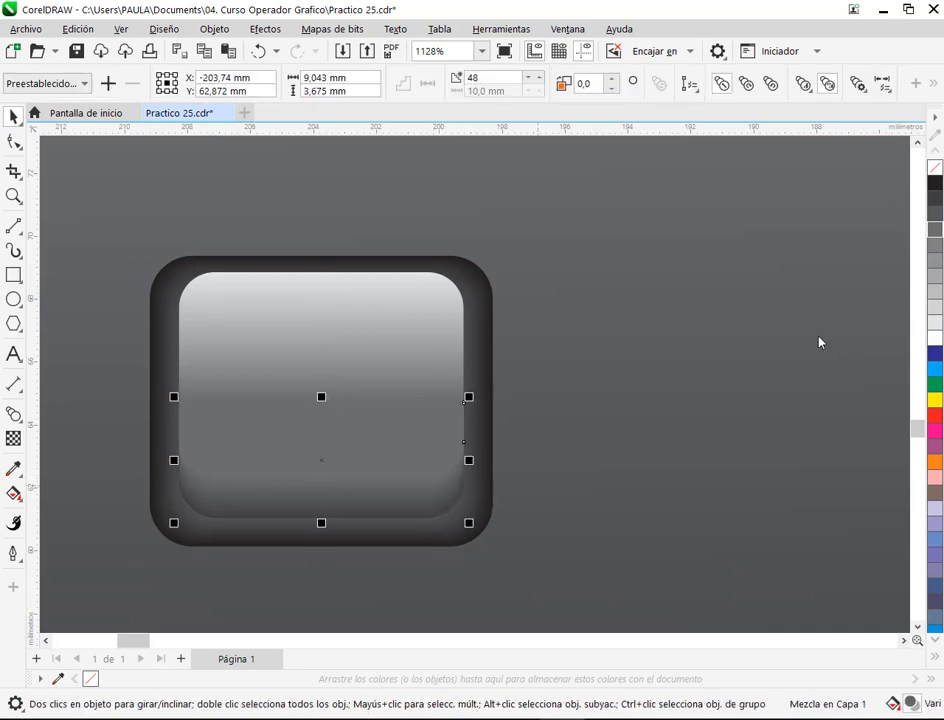
click(882, 83)
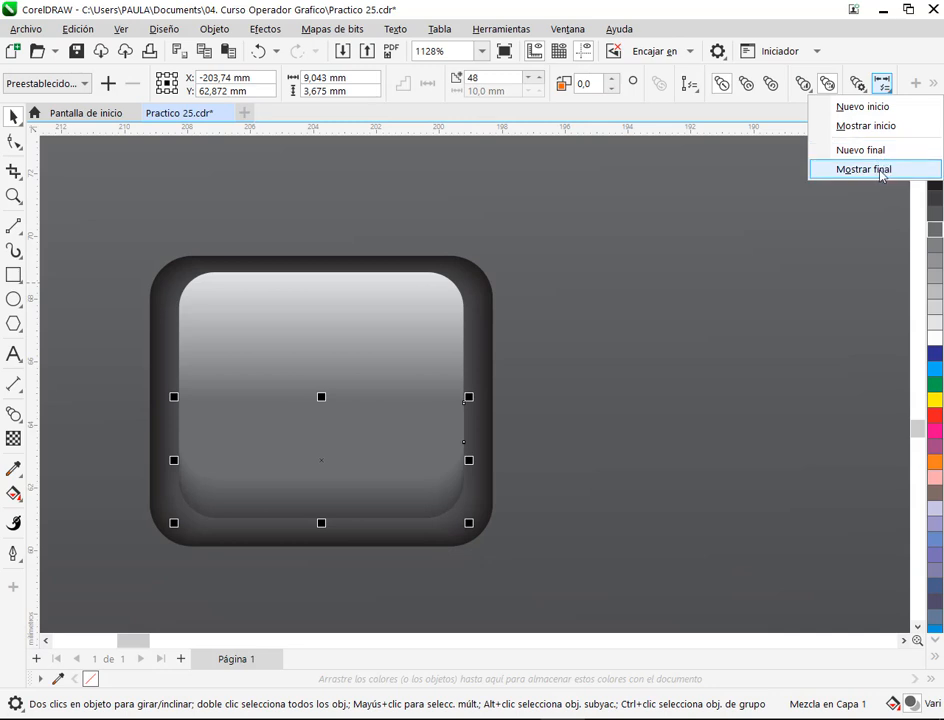
click(878, 128)
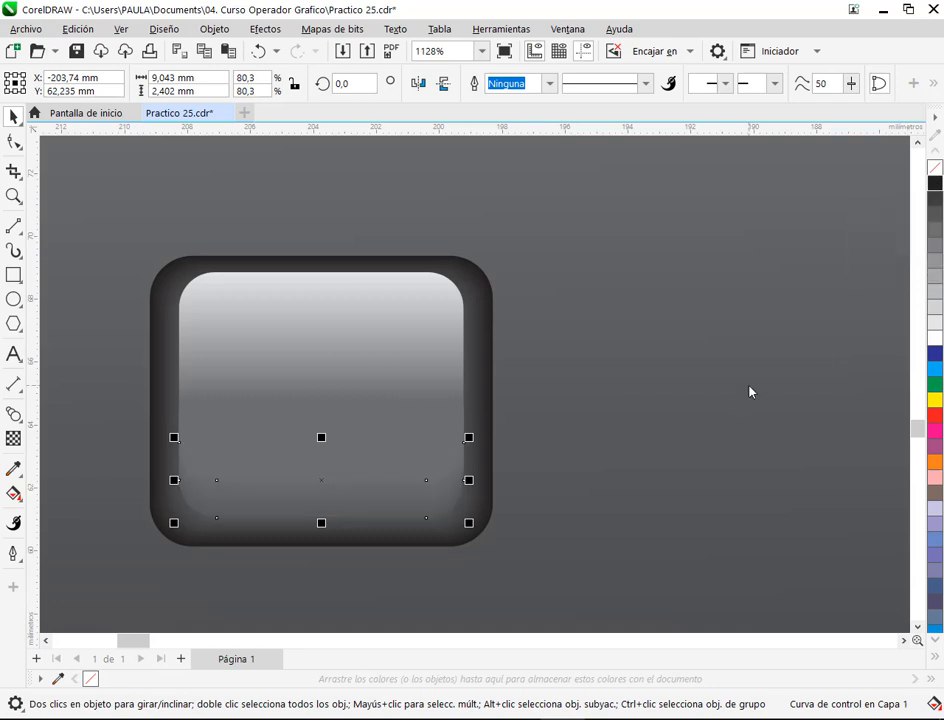
click(371, 461)
scroll(375, 461, down, 3)
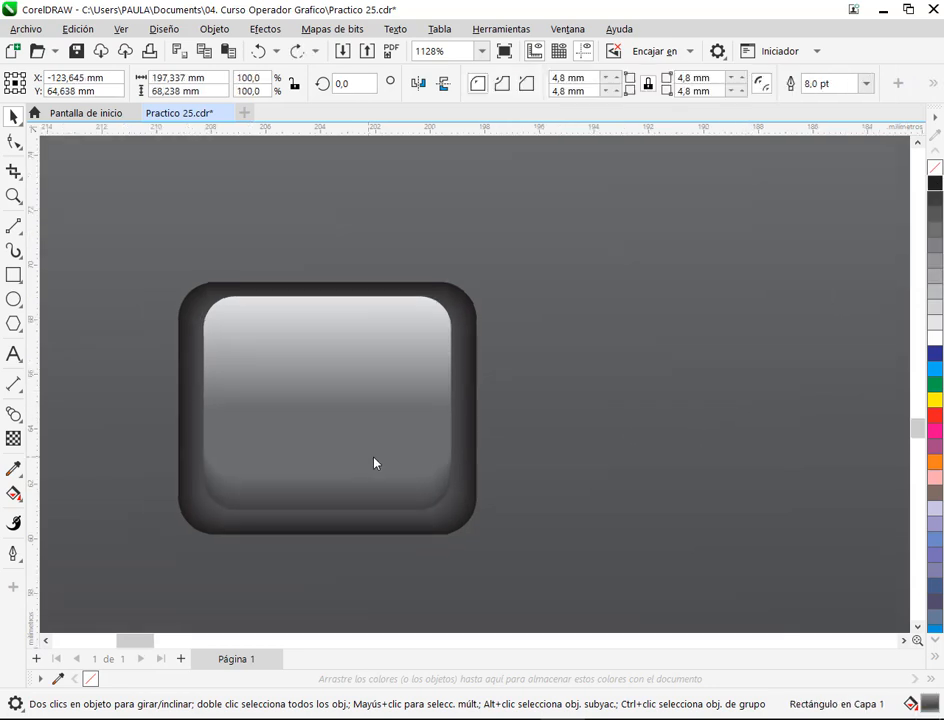
click(70, 427)
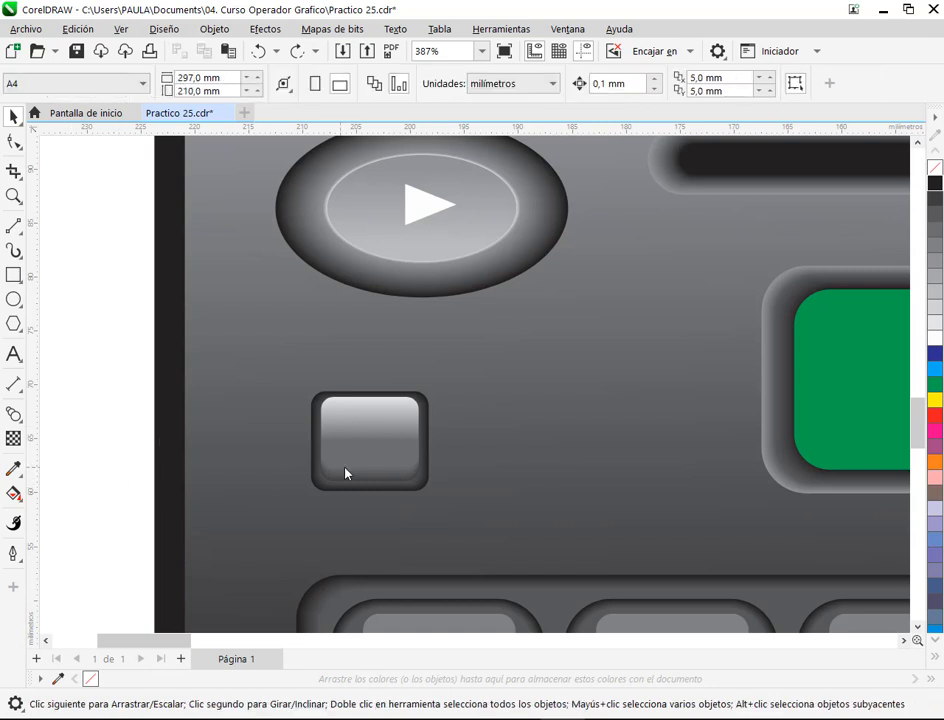
Step: Change the upper colour of the key face's gradient to 30% black
click(375, 413)
scroll(390, 440, up, 2)
click(13, 493)
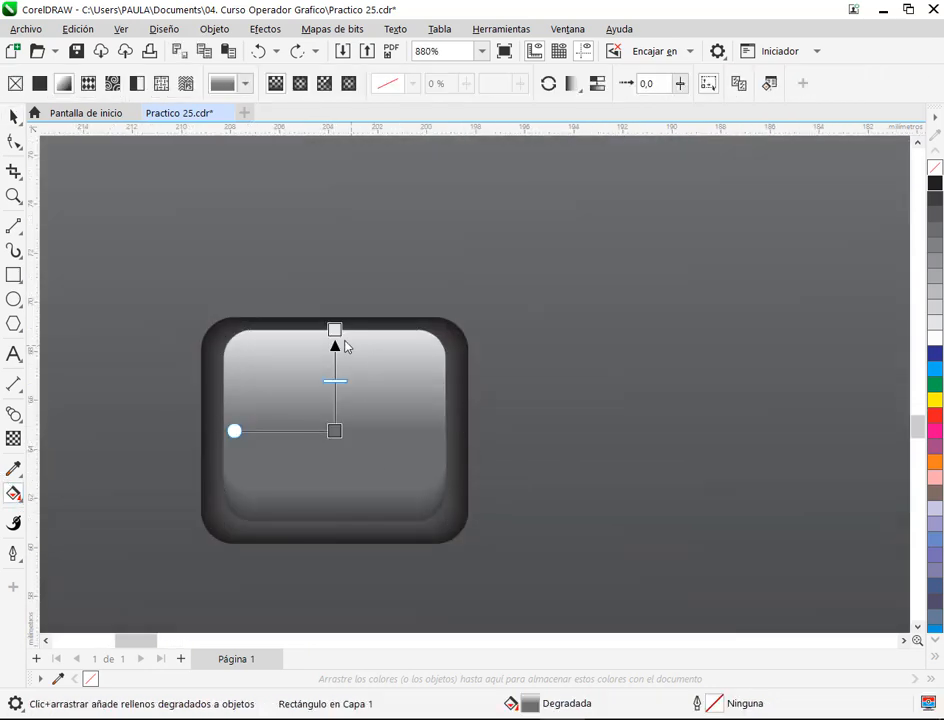
click(335, 330)
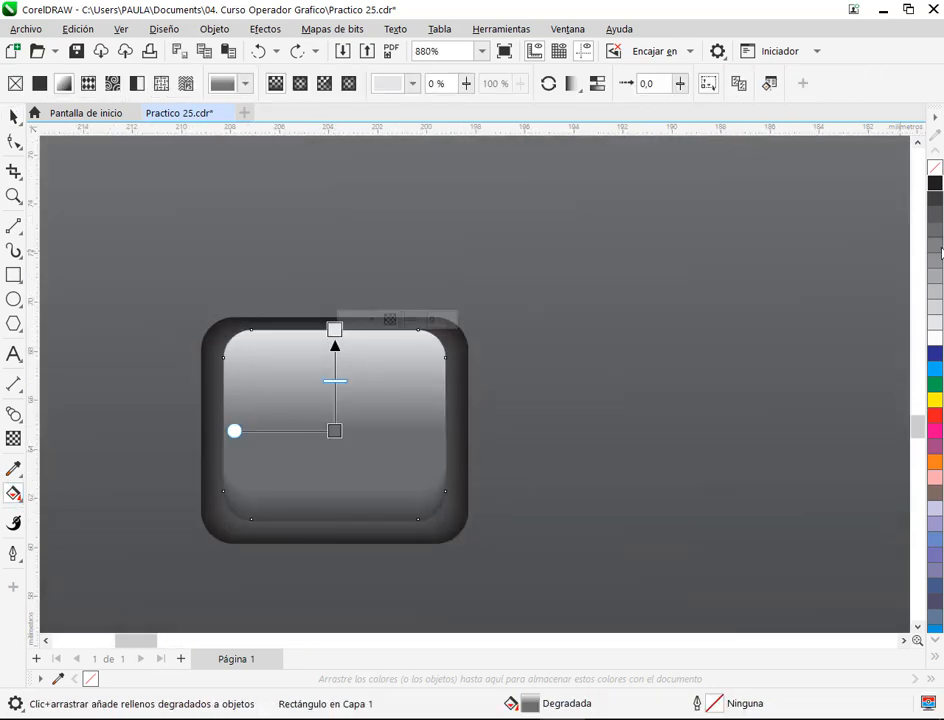
click(936, 299)
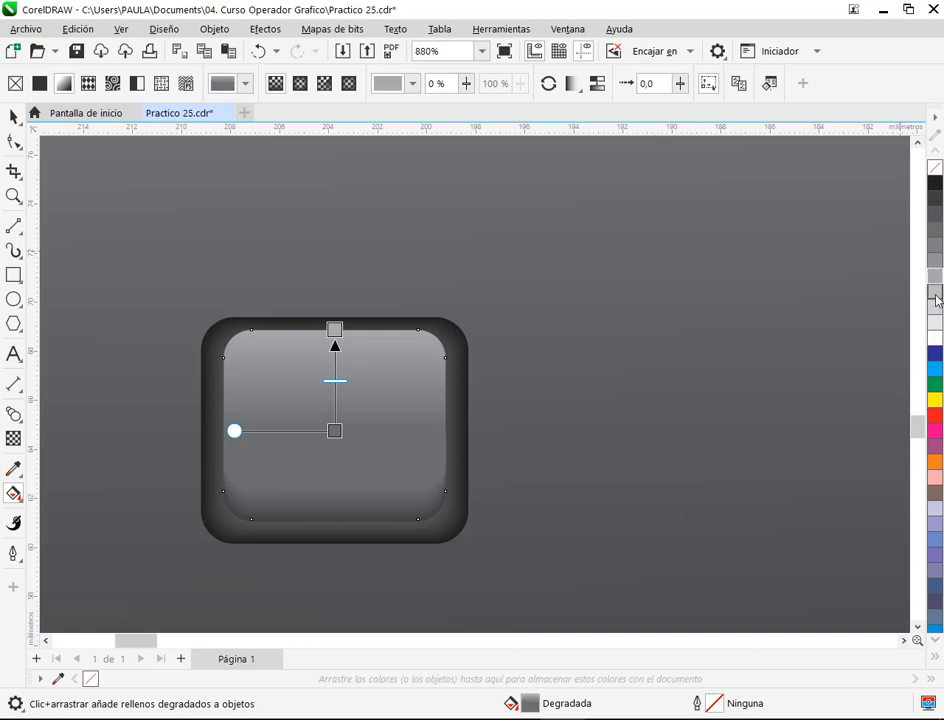
click(12, 115)
Step: Save the document
scroll(410, 513, down, 5)
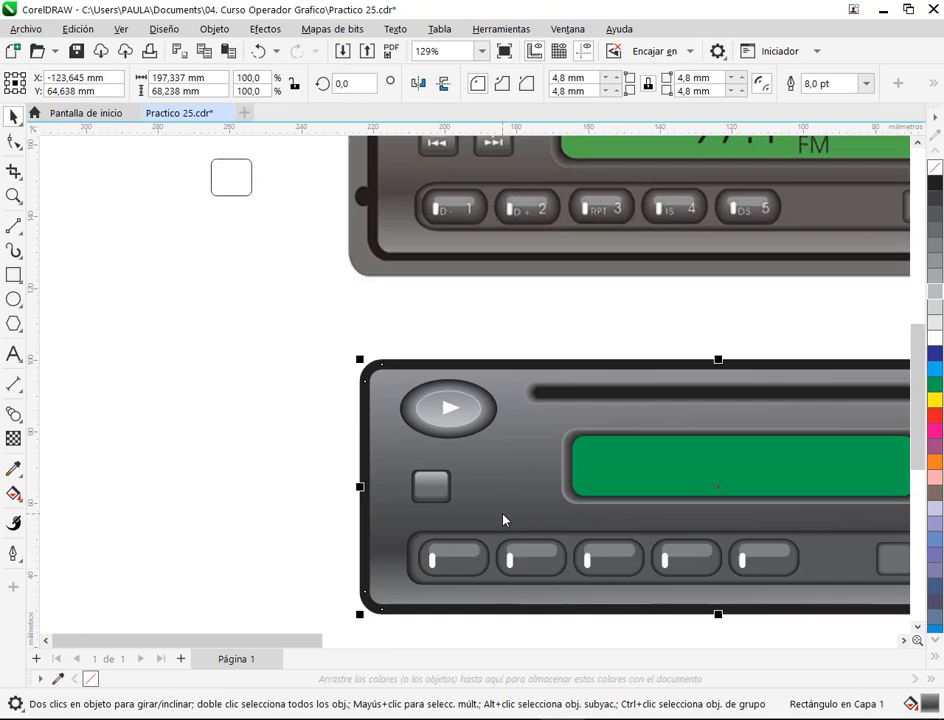
click(220, 519)
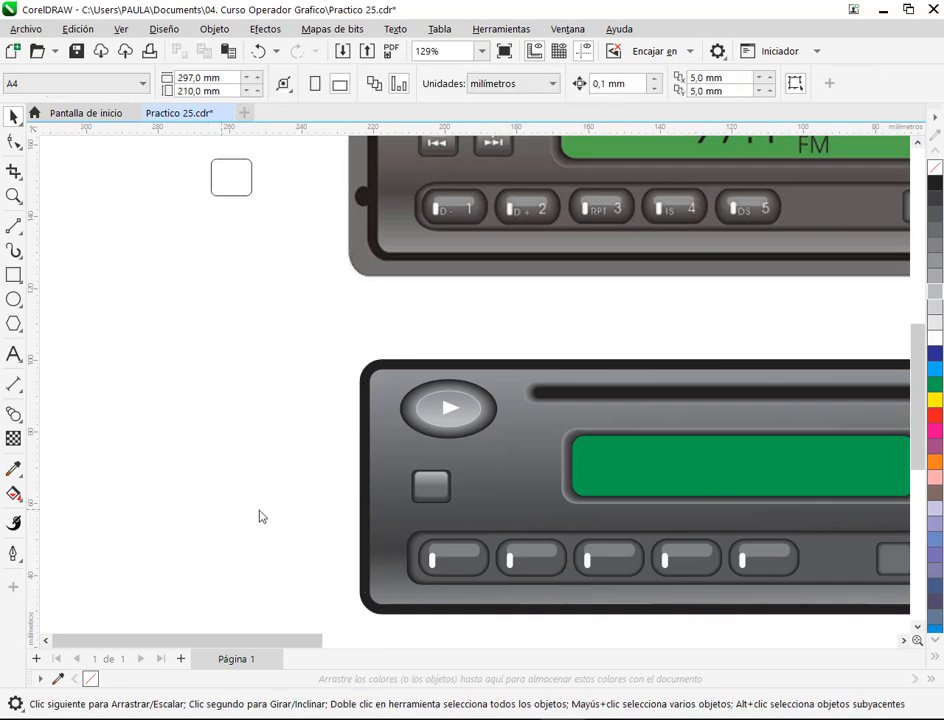
drag(487, 487, 467, 523)
click(80, 53)
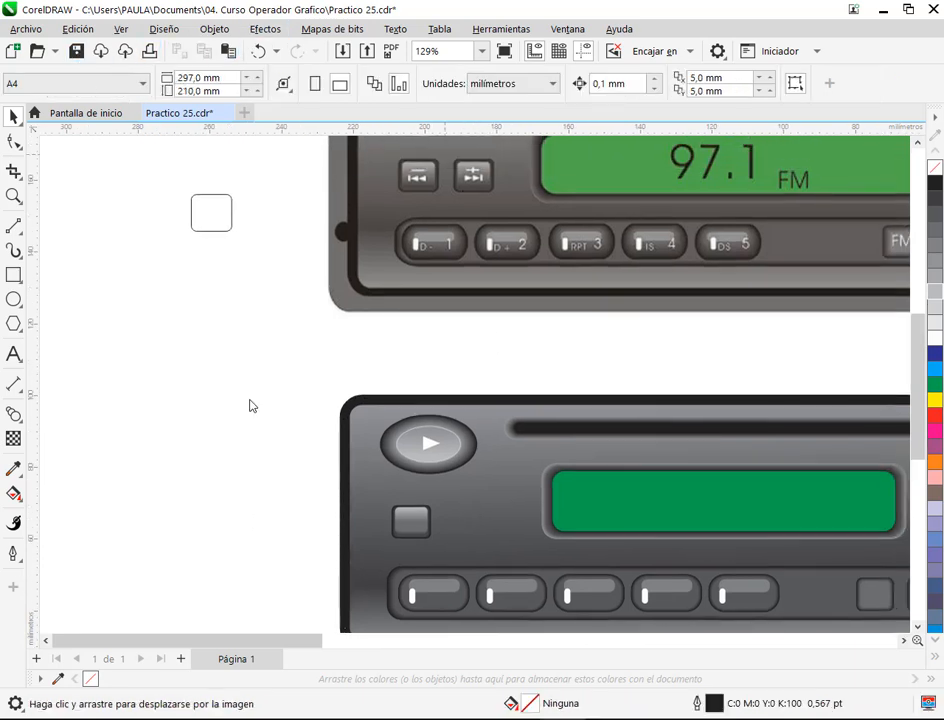
Step: Select all seven objects of the square key beneath the play button and group them
drag(461, 502, 446, 354)
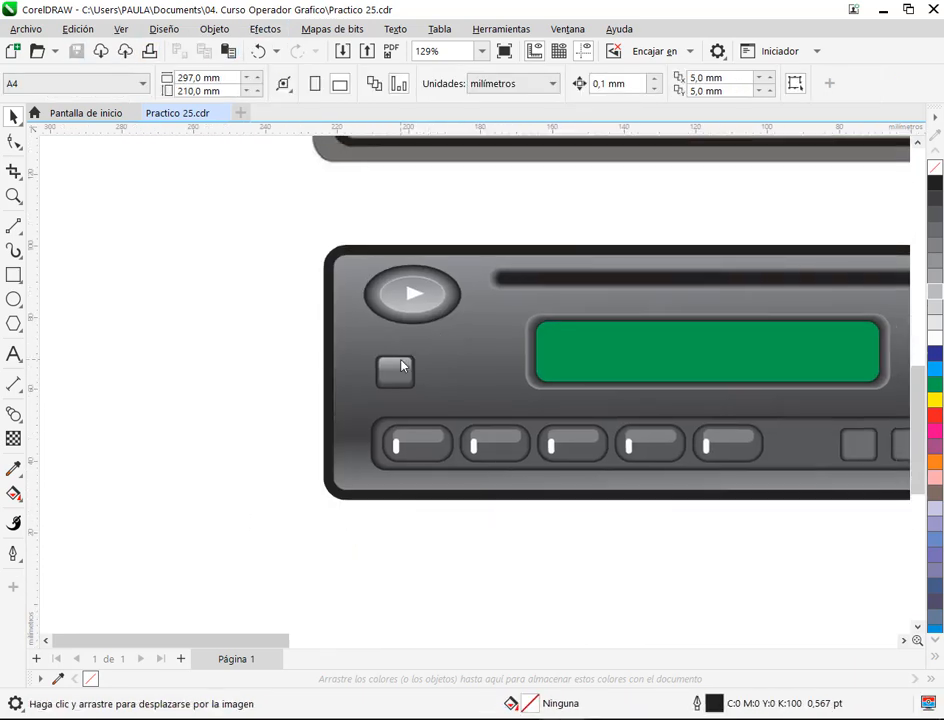
scroll(403, 364, up, 2)
drag(210, 314, 461, 444)
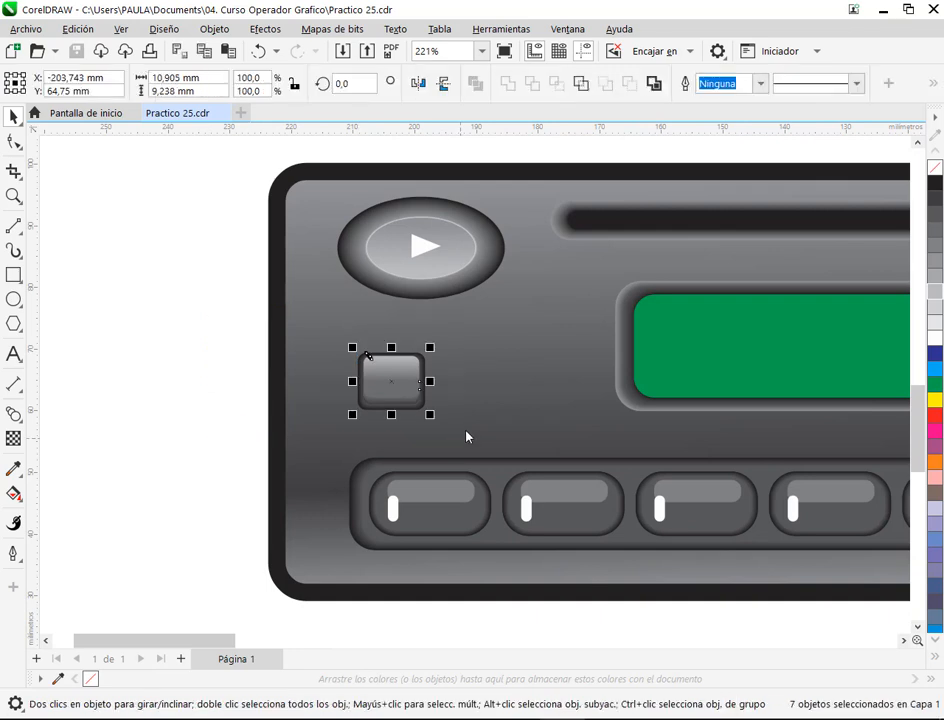
key(ctrl+g)
click(217, 436)
Step: Duplicate the grouped key about 15 mm to its right, beneath the play button
click(385, 393)
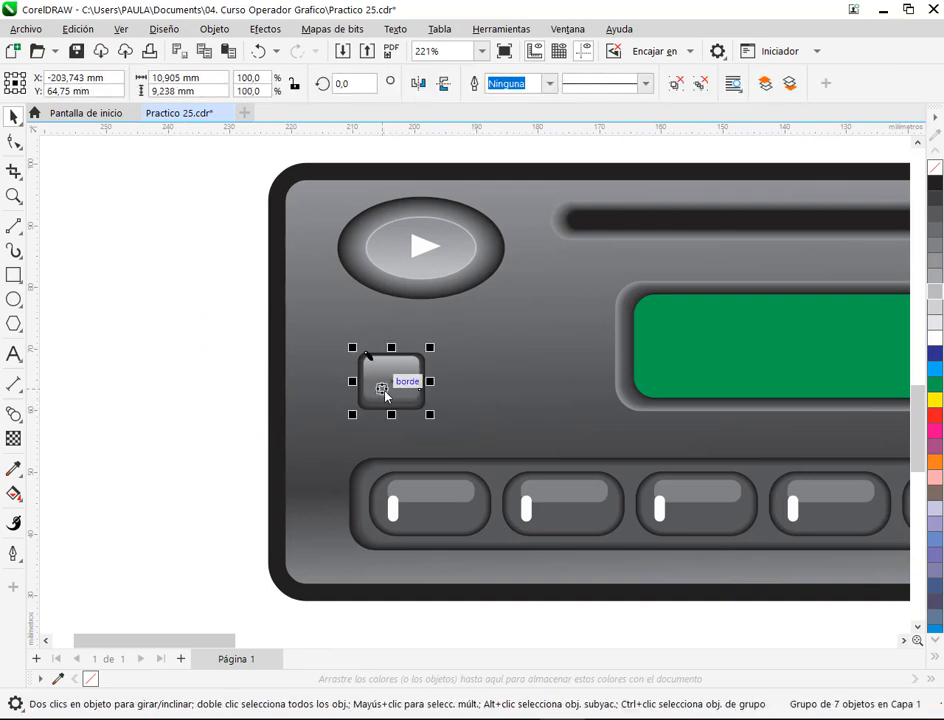
drag(385, 393, 478, 379)
click(171, 447)
Step: Nudge the duplicate key up 0.4 mm so it lines up with the first key
scroll(476, 379, up, 3)
click(479, 380)
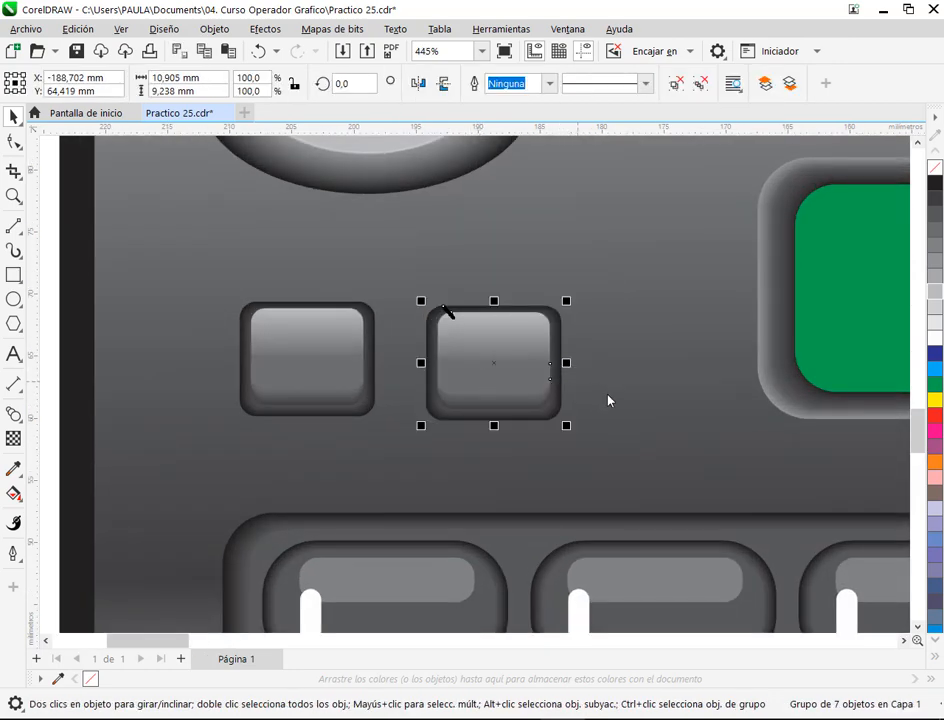
key(Up)
key(Up)
key(Up)
key(Up)
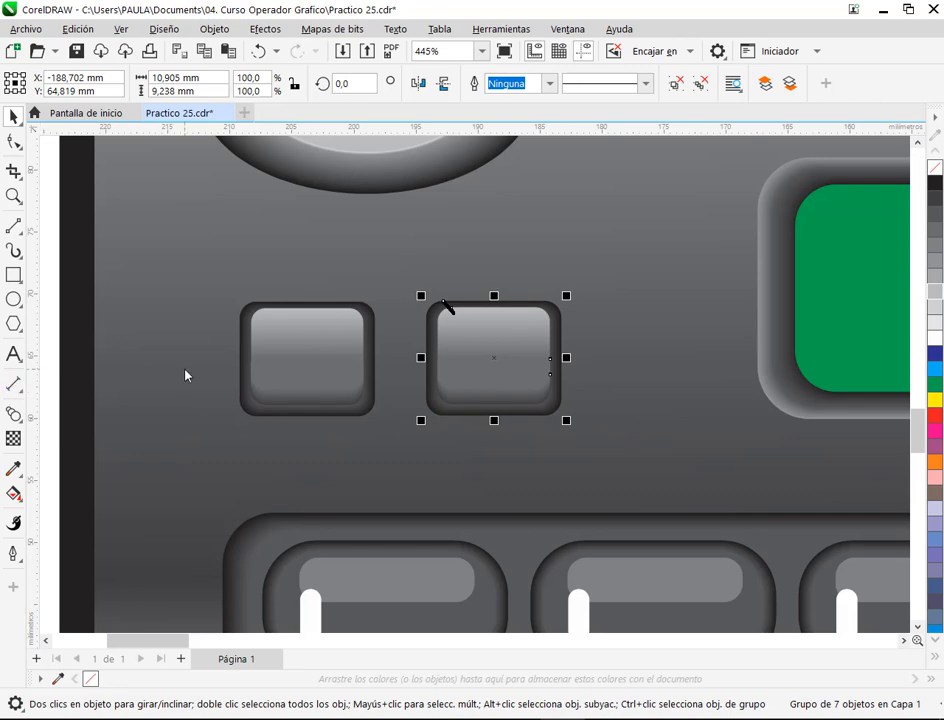
scroll(188, 376, down, 9)
click(337, 491)
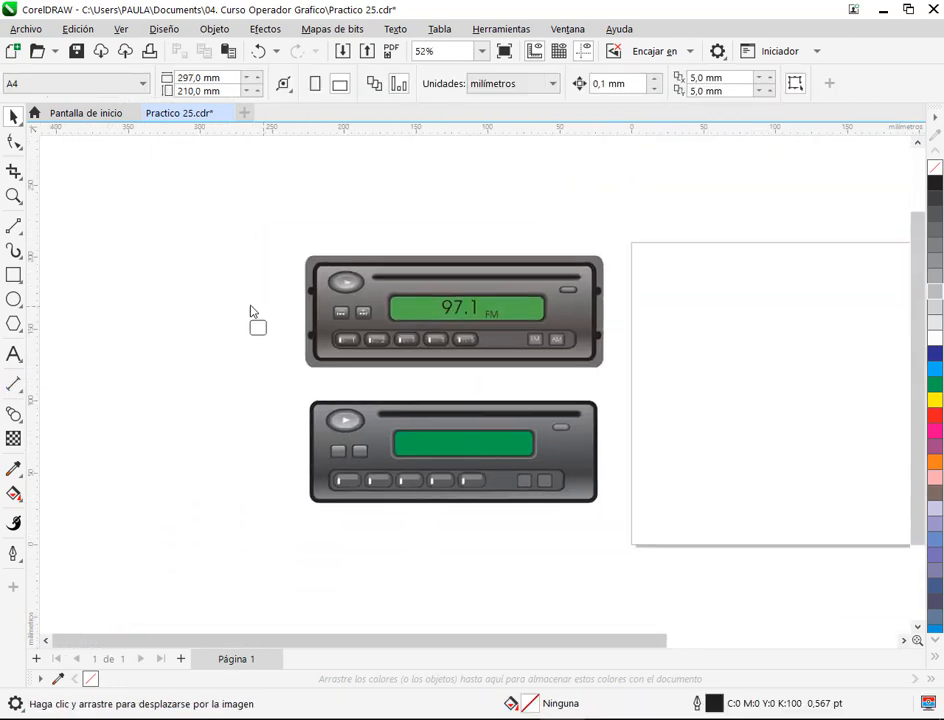
Step: Draw a rectangle about 218 × 87 mm around the lower radio and round its corners to 9.4 mm
scroll(470, 442, up, 3)
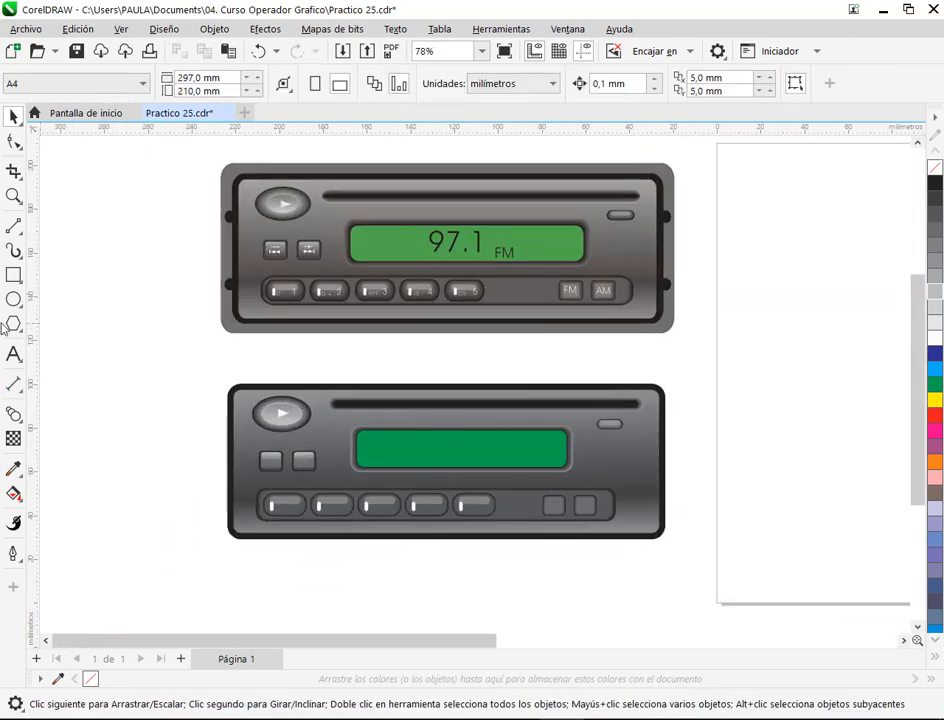
click(14, 277)
drag(211, 367, 688, 565)
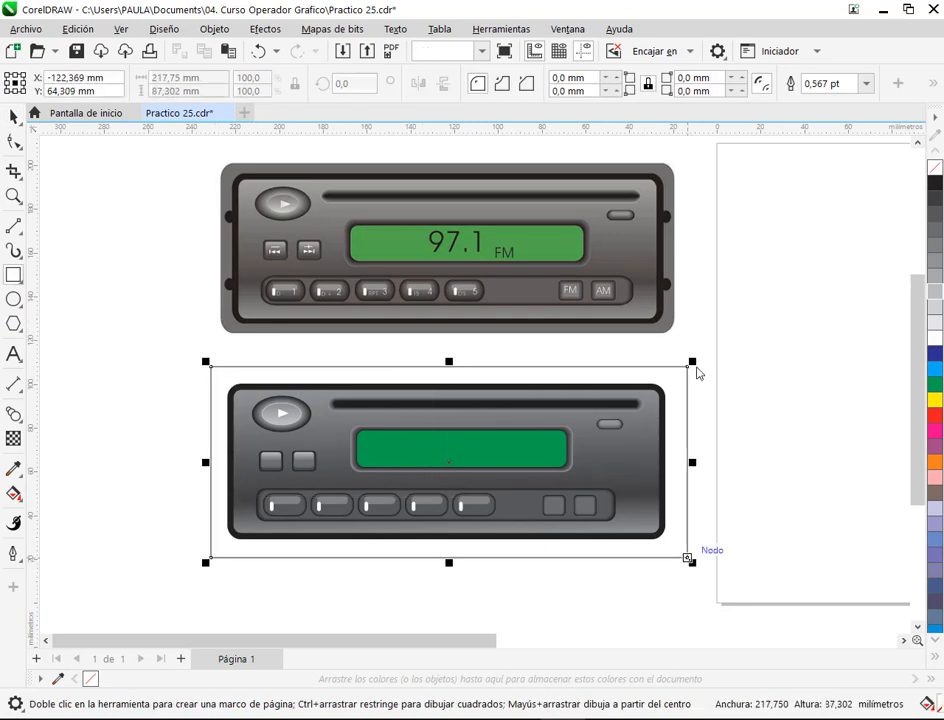
click(743, 77)
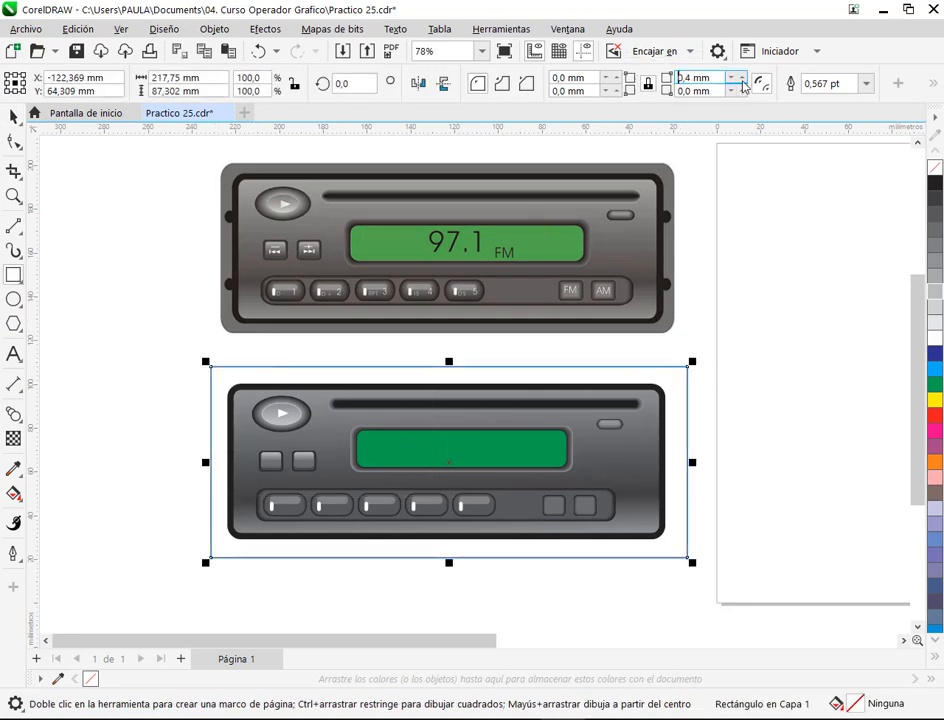
drag(745, 56, 519, 16)
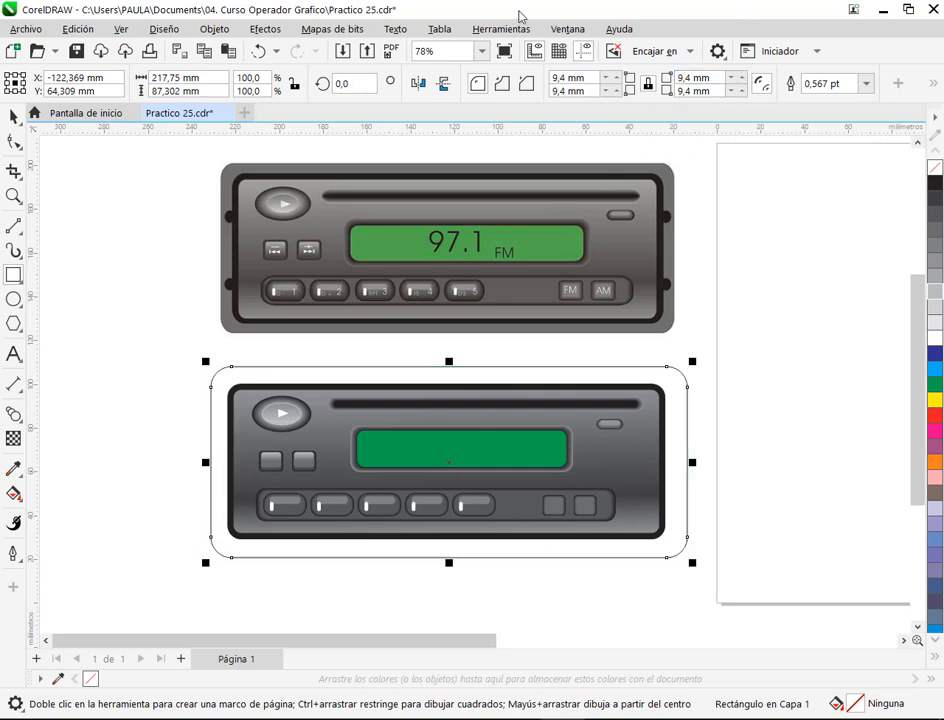
Step: Fill the rounded rectangle with dark grey and send it to the back of the layer
key(space)
click(937, 261)
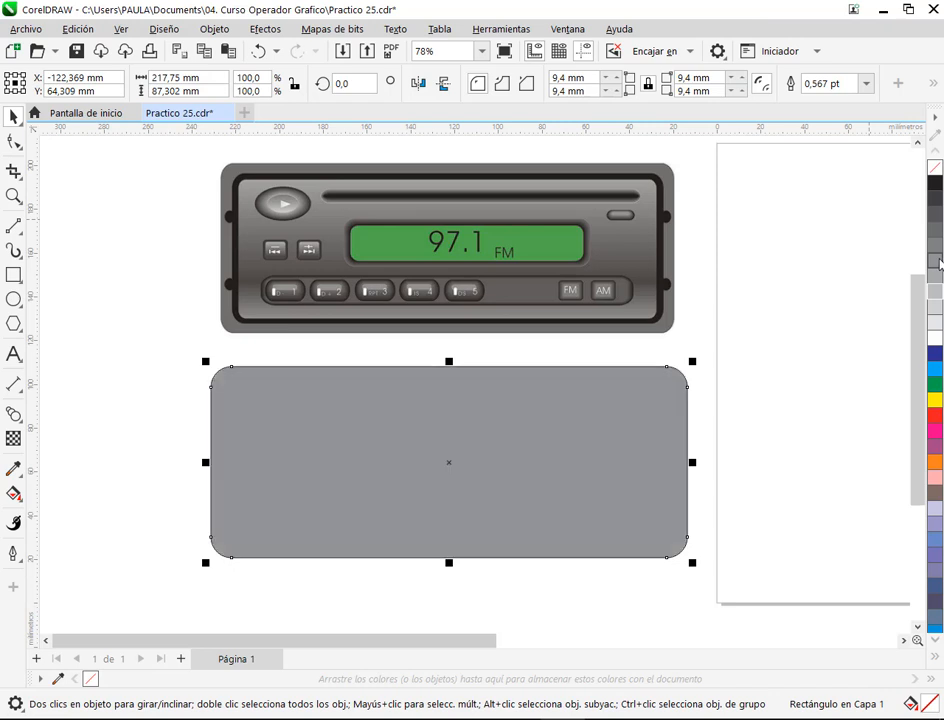
click(936, 247)
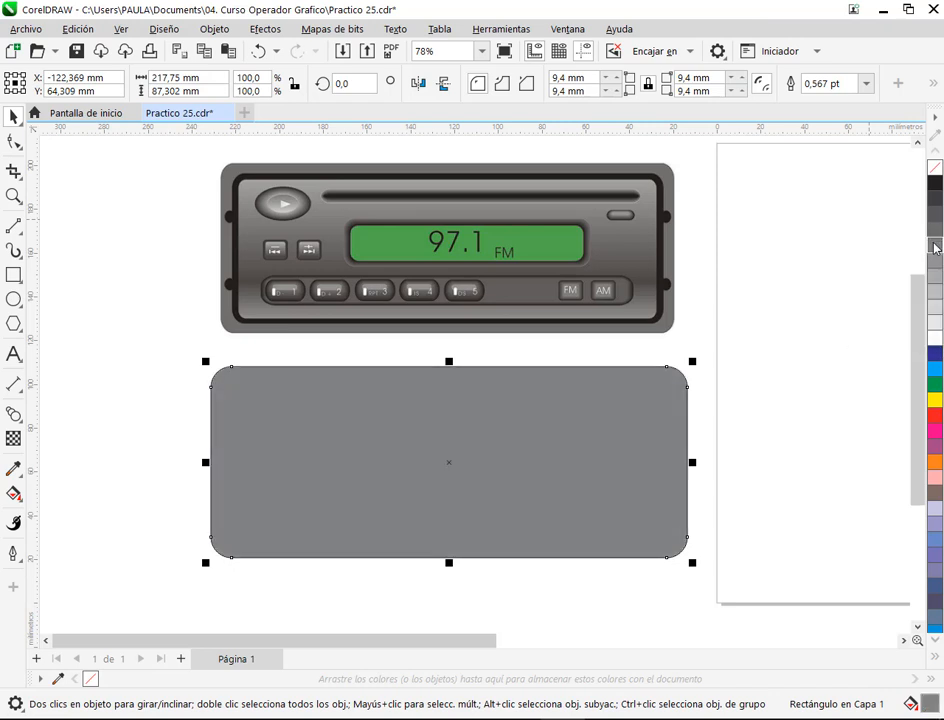
click(937, 237)
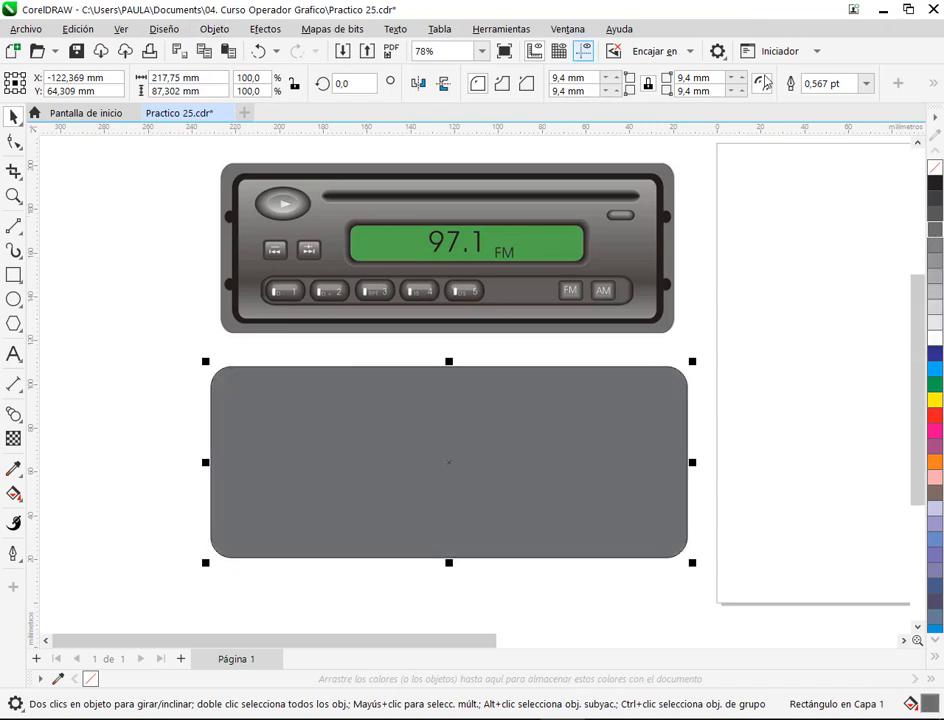
click(214, 29)
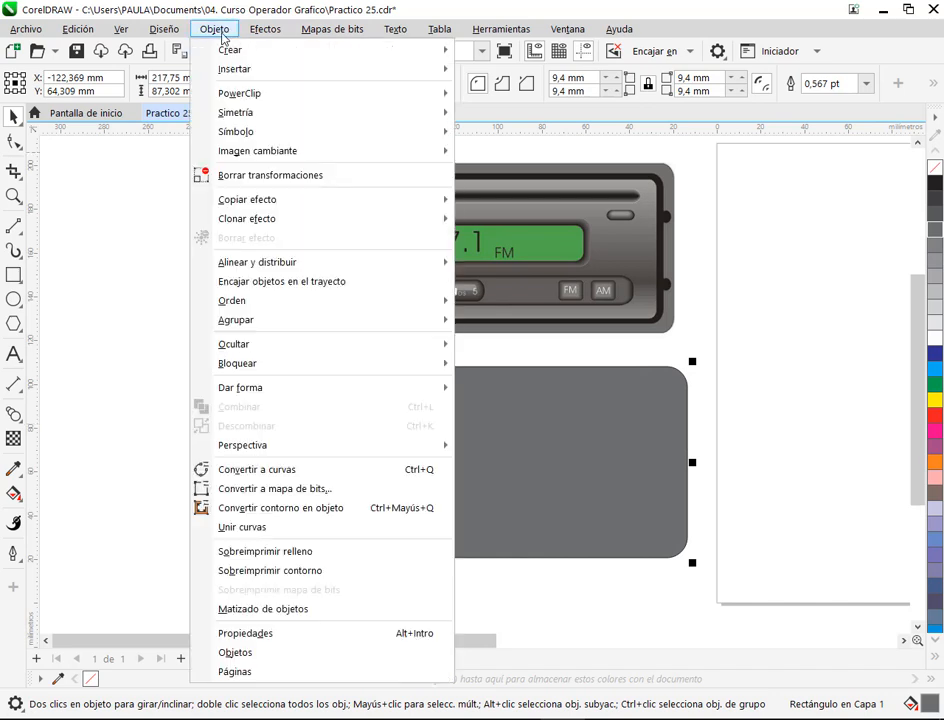
mouse_move(366, 313)
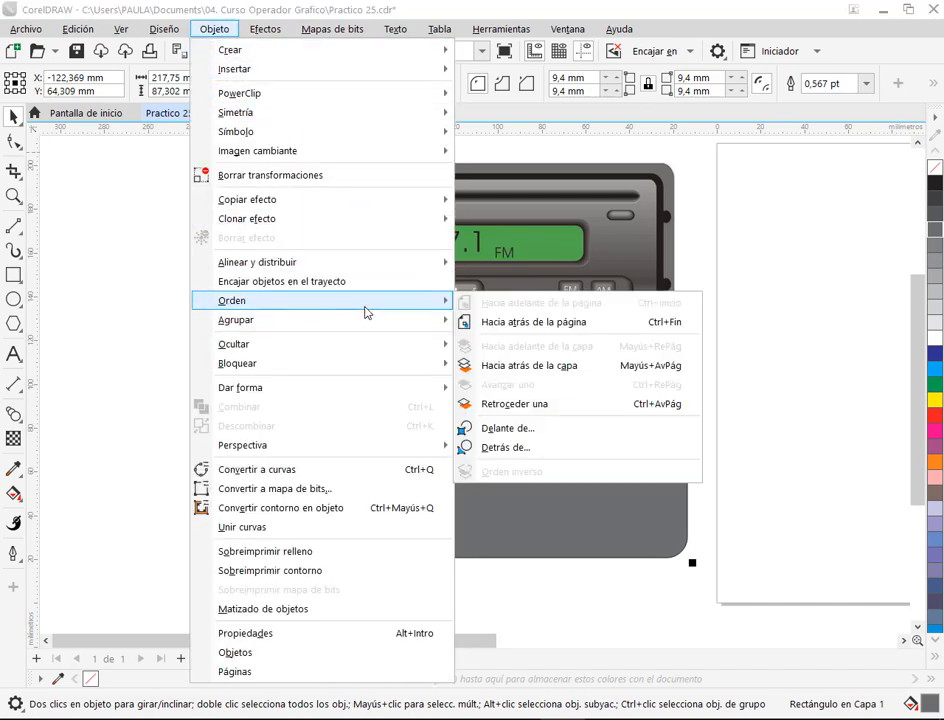
click(541, 370)
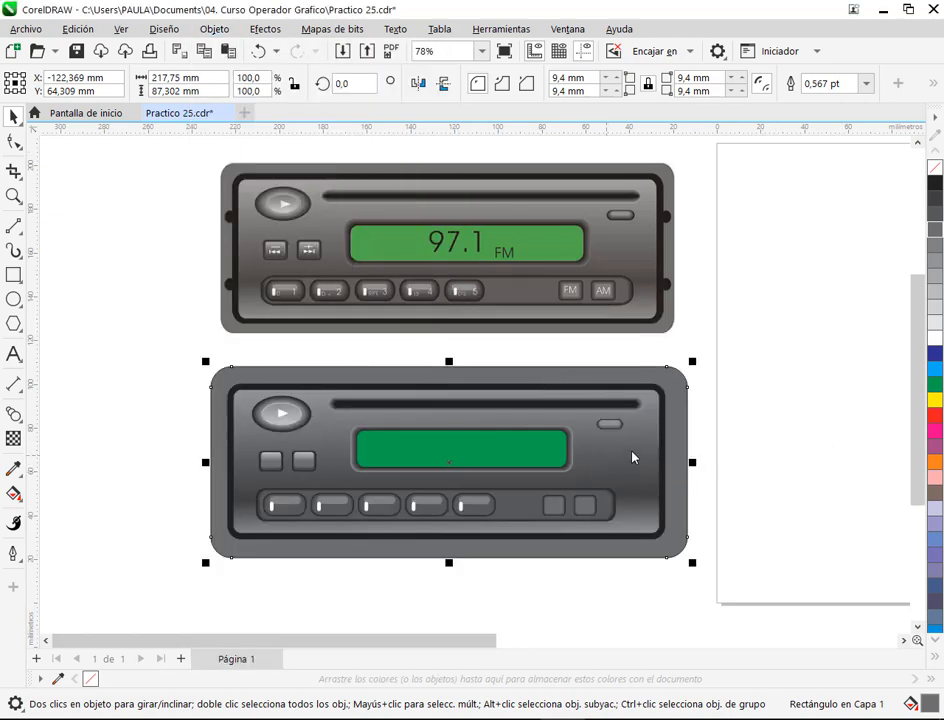
Step: Scale the grey backing rectangle down from its centre to about 209.6 × 84 mm
scroll(686, 397, up, 2)
drag(705, 327, 697, 333)
click(748, 428)
scroll(750, 424, down, 3)
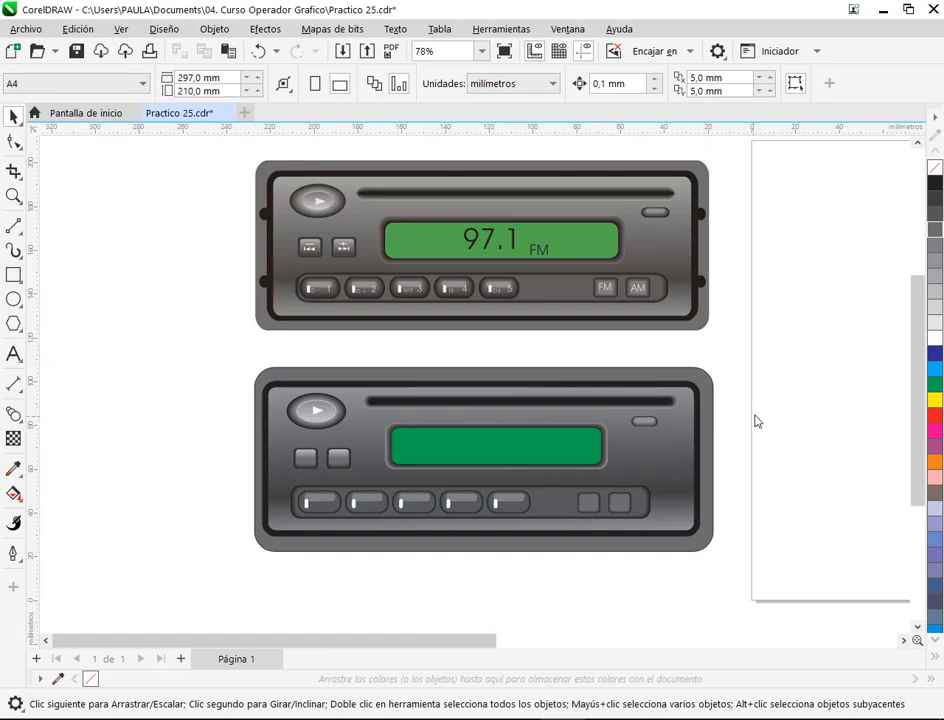
Step: Nudge the grey backing rectangle left to X -123.469 mm so it sits centred behind the radio
click(714, 416)
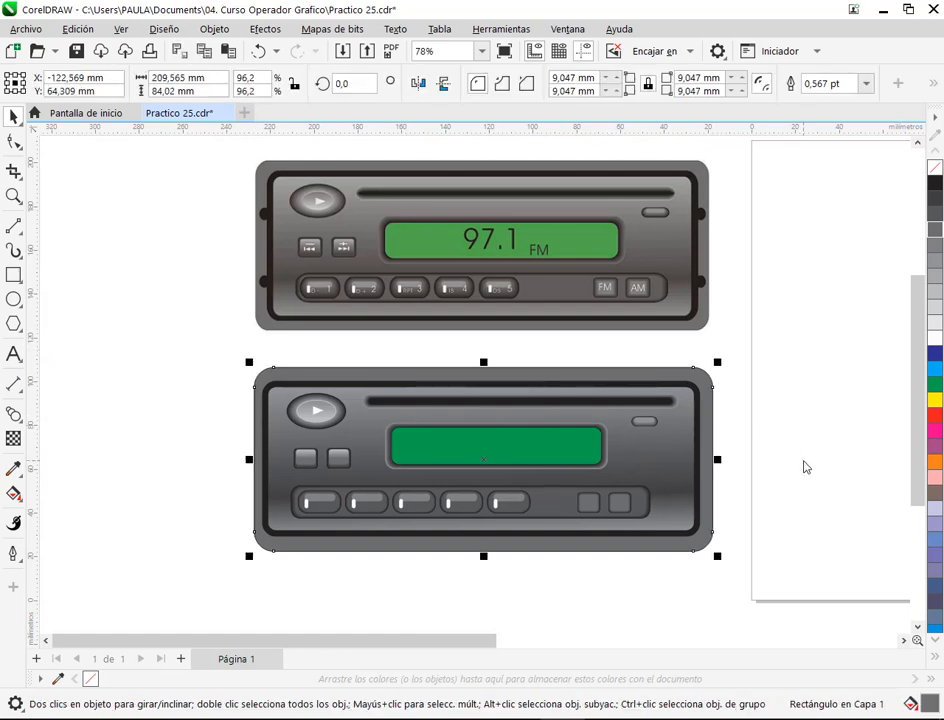
key(Left)
key(Left)
key(Left)
key(Left)
key(Left)
key(Left)
key(Left)
key(Left)
key(Left)
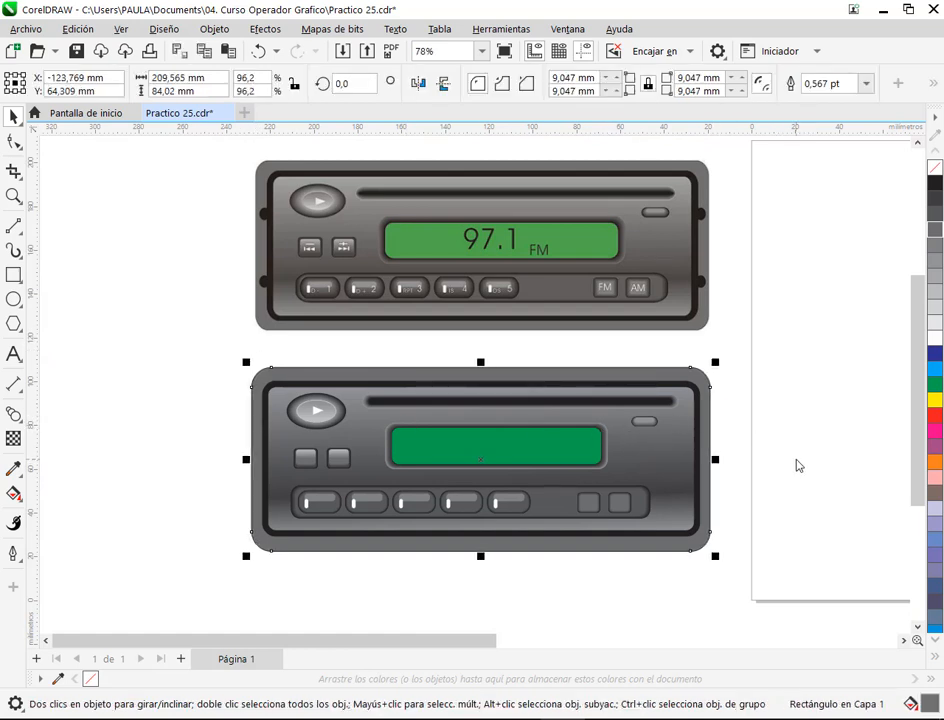
key(Right)
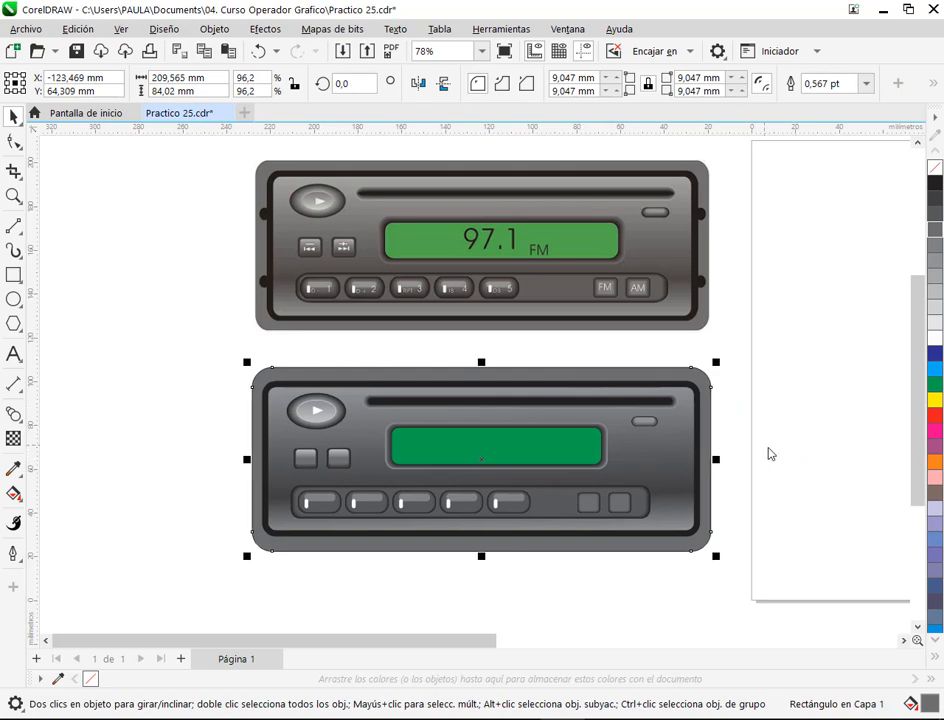
click(728, 493)
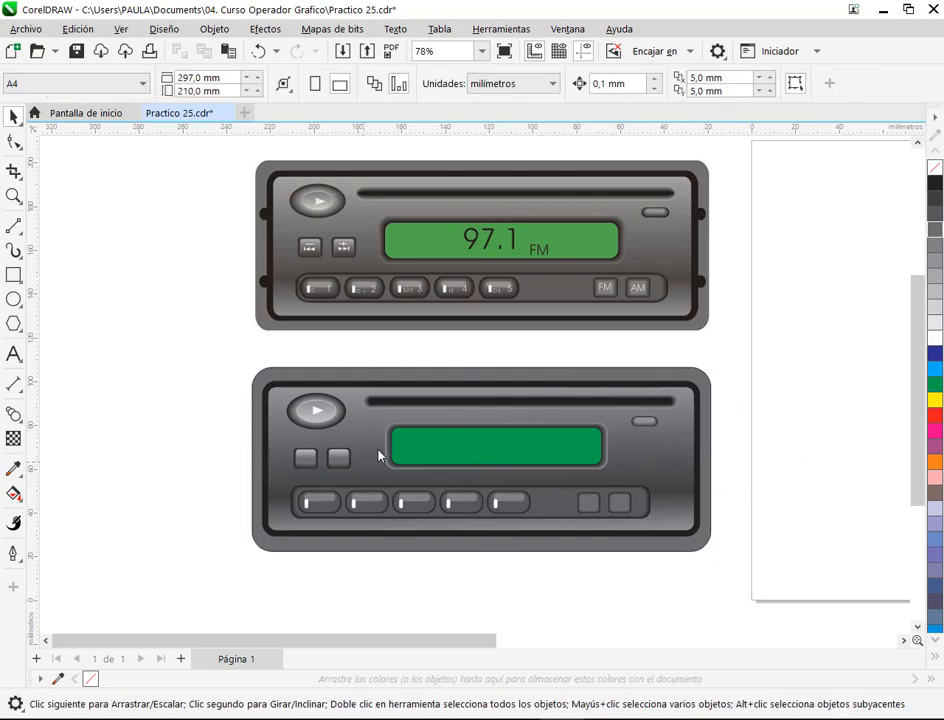
Step: Draw an ellipse about 5.3 × 5.7 mm on the black frame's left edge beside the play button and fill it black
click(14, 299)
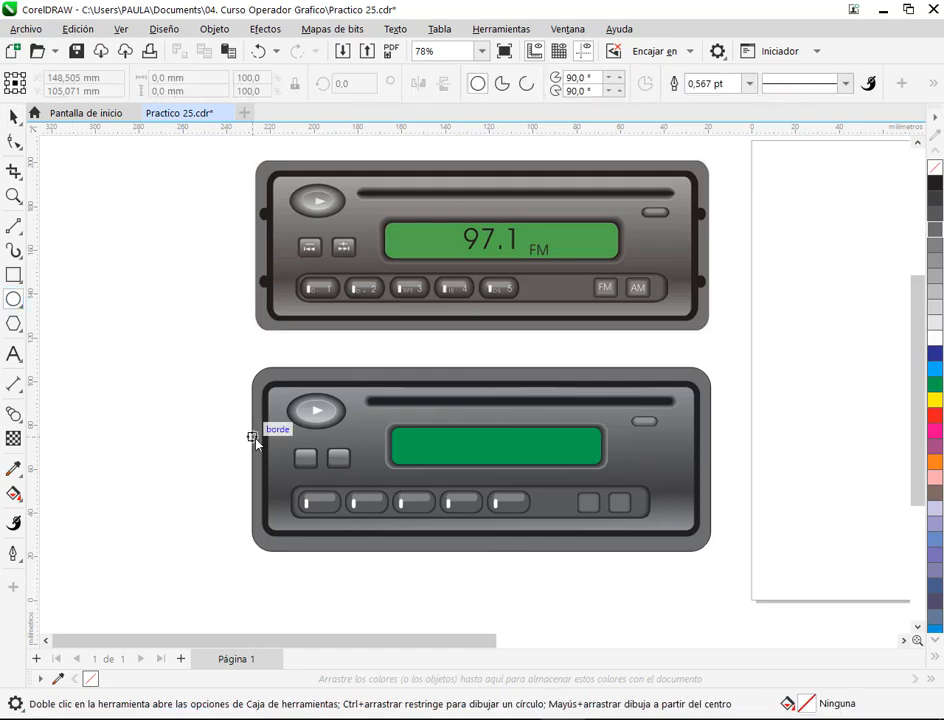
scroll(253, 438, up, 4)
drag(238, 388, 284, 436)
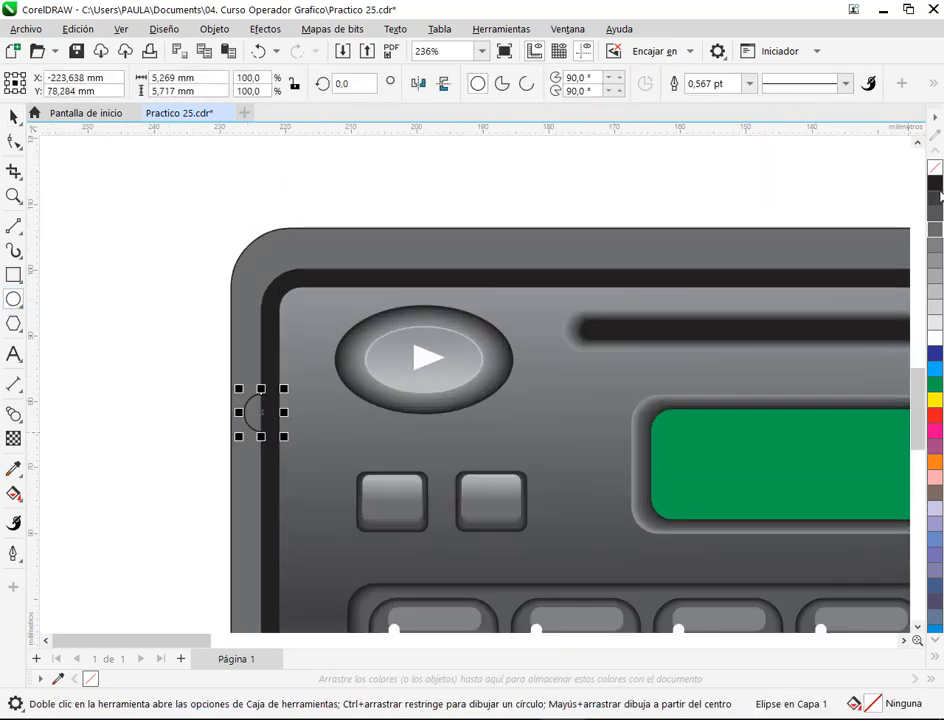
click(935, 183)
click(14, 118)
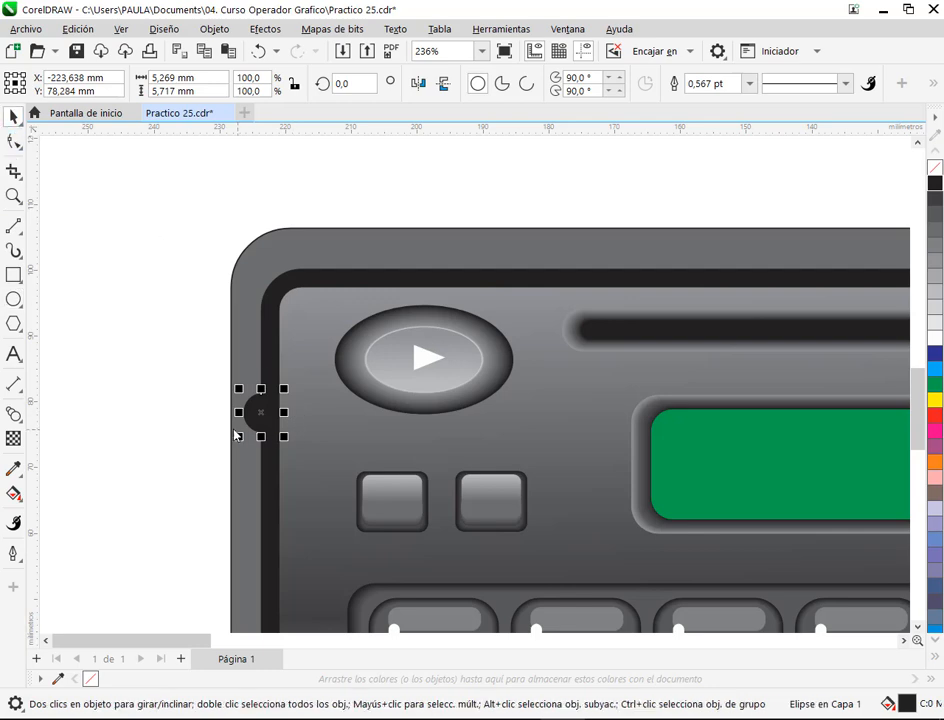
Step: Shrink the black dot on the left edge to about 4.5 × 4.8 mm
scroll(226, 412, up, 3)
drag(333, 360, 300, 393)
scroll(322, 436, down, 5)
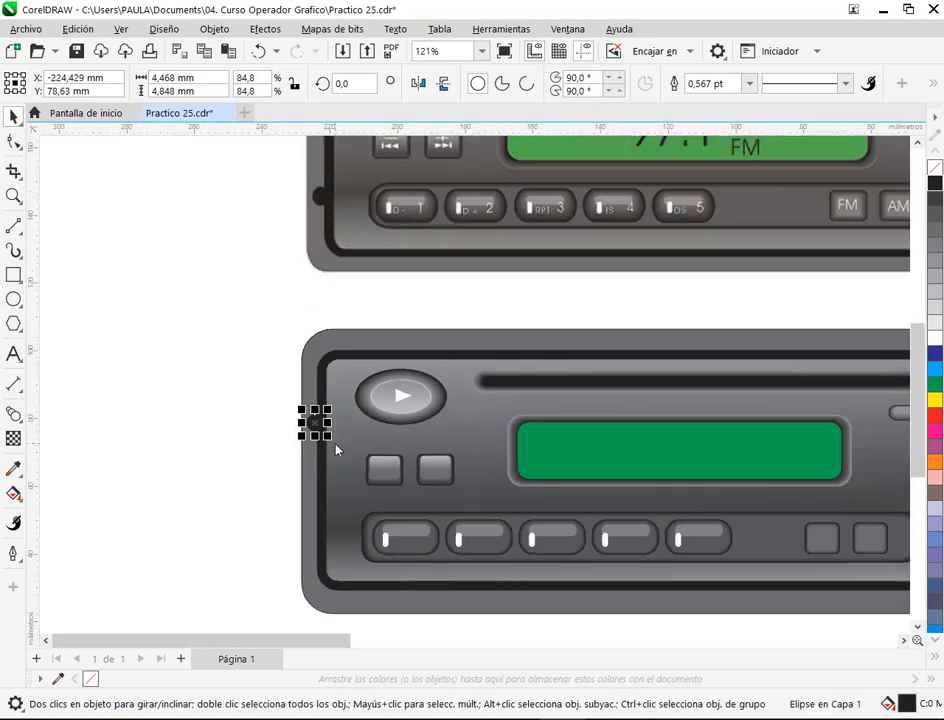
click(139, 477)
scroll(255, 457, down, 2)
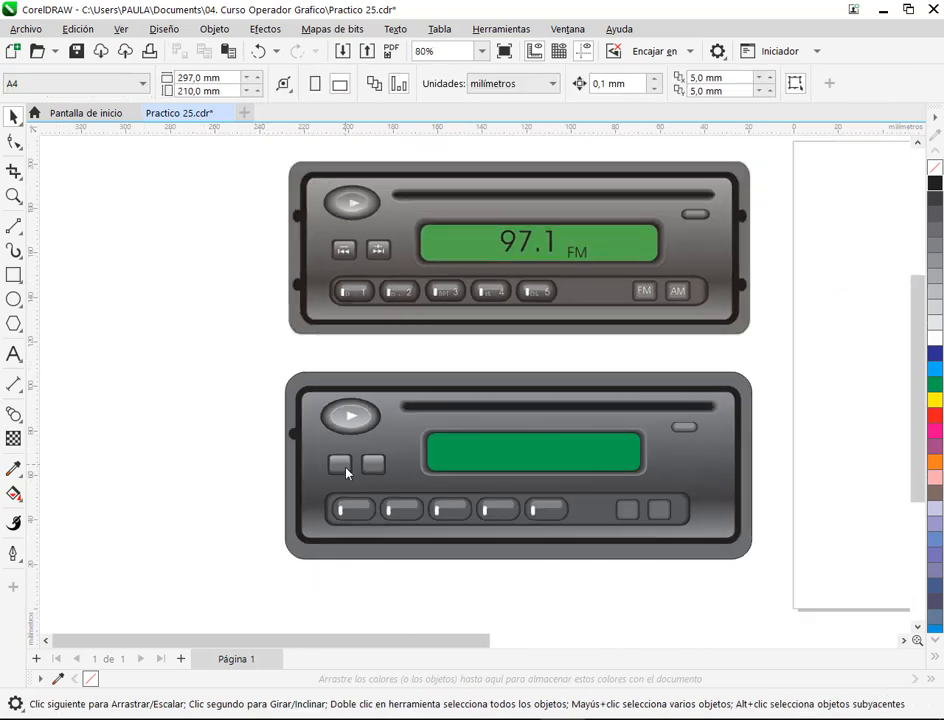
Step: Duplicate the black dot and place the copy about 24.5 mm below it on the left frame edge
scroll(190, 400, up, 5)
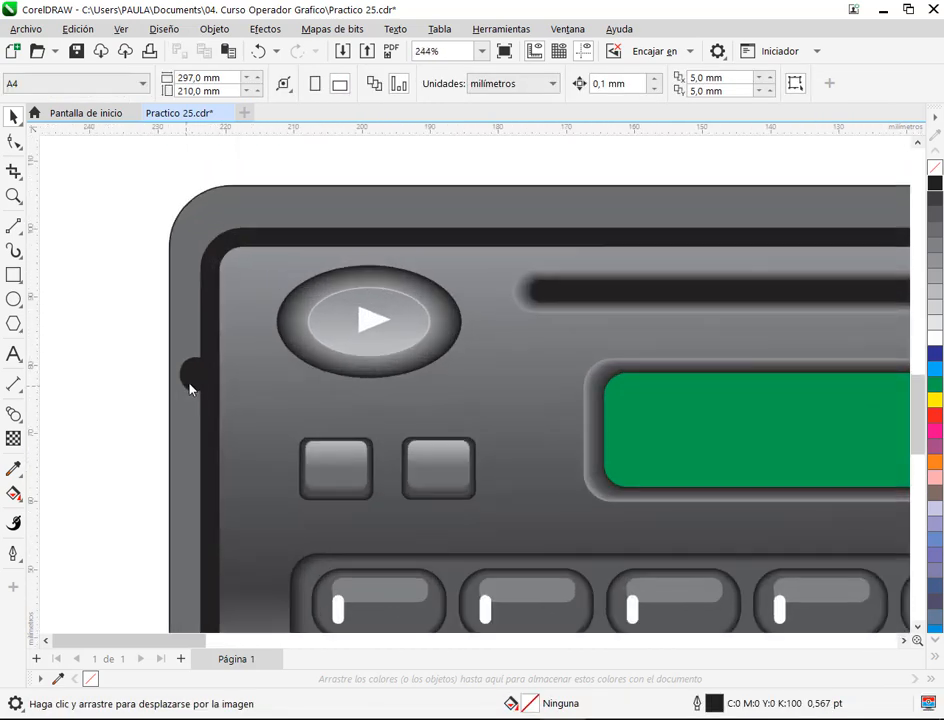
click(190, 388)
drag(284, 467, 316, 331)
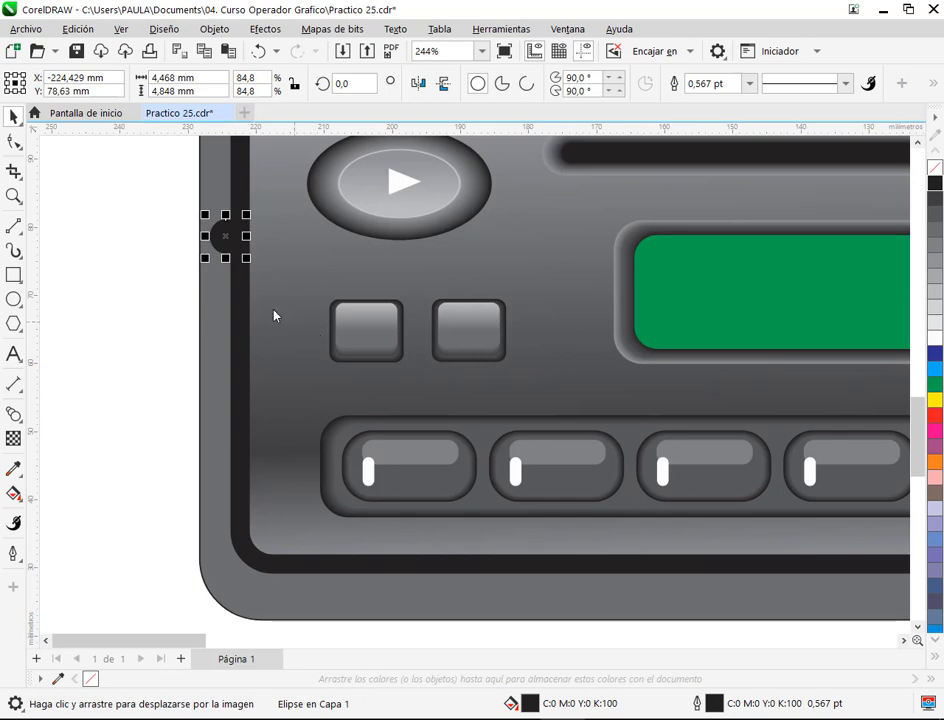
key(ctrl+d)
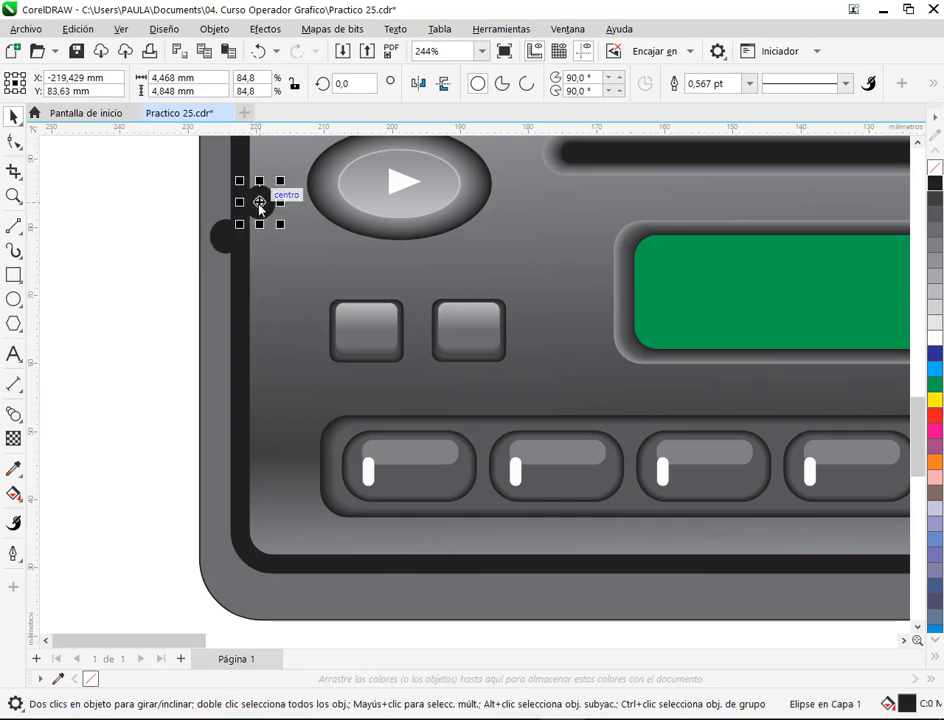
drag(258, 204, 228, 400)
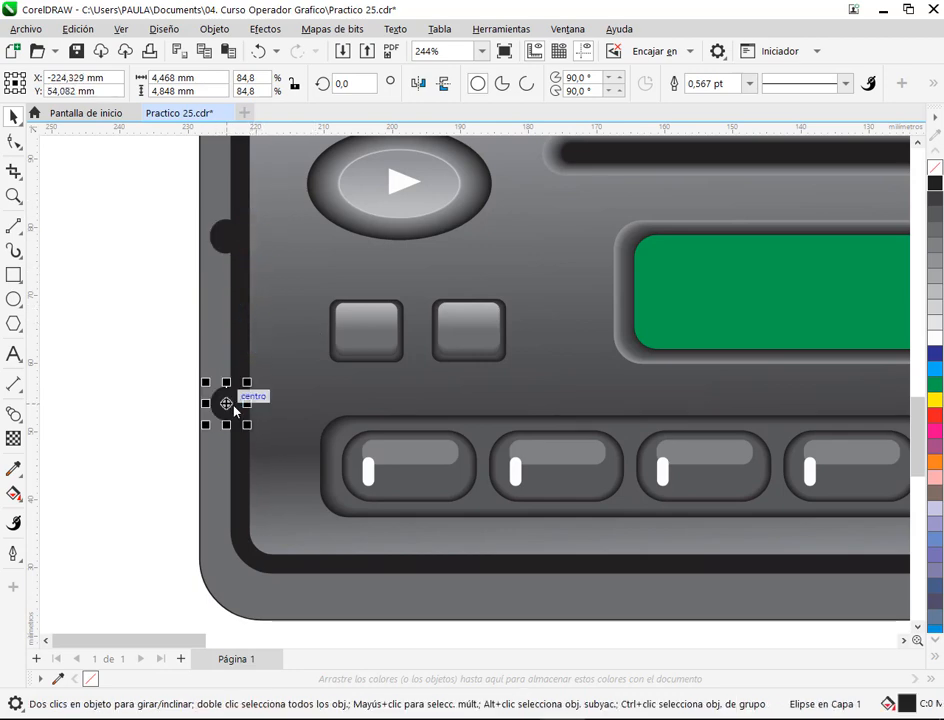
Step: Select both black dots and shift them together to about X -224.6 mm, Y 66.7 mm on the left frame edge
scroll(250, 415, down, 4)
drag(295, 457, 236, 529)
shift+click(195, 443)
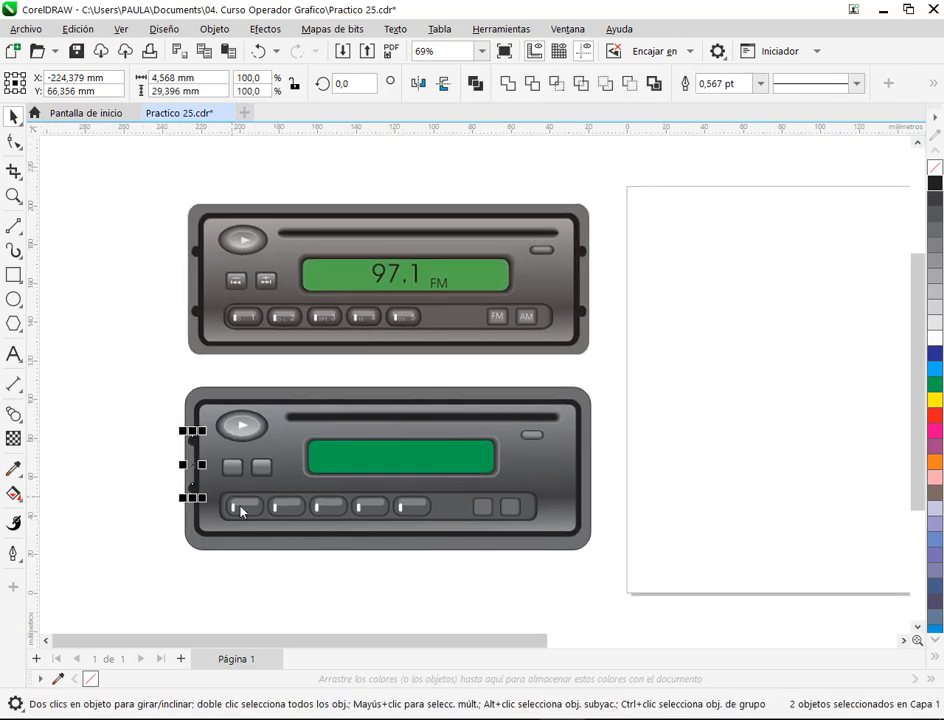
scroll(196, 445, up, 3)
scroll(196, 424, up, 4)
mouse_move(185, 432)
mouse_down()
mouse_move(152, 440)
mouse_move(169, 435)
mouse_up()
scroll(272, 491, down, 4)
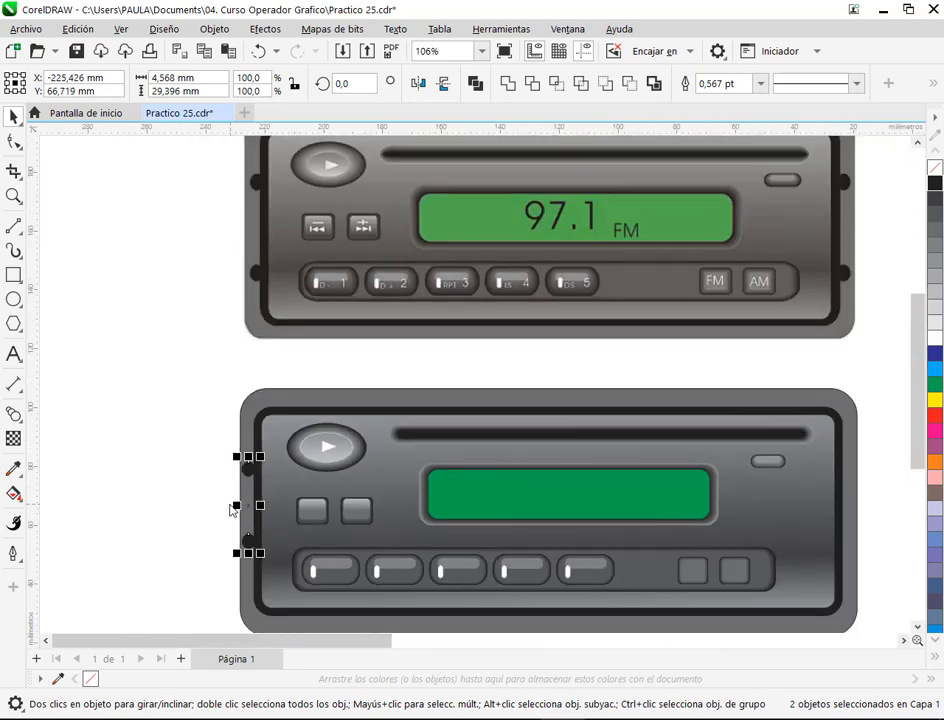
scroll(252, 472, up, 4)
drag(252, 460, 256, 455)
scroll(400, 506, down, 4)
Step: Group the two black dots on the left edge
drag(489, 524, 242, 452)
key(ctrl+g)
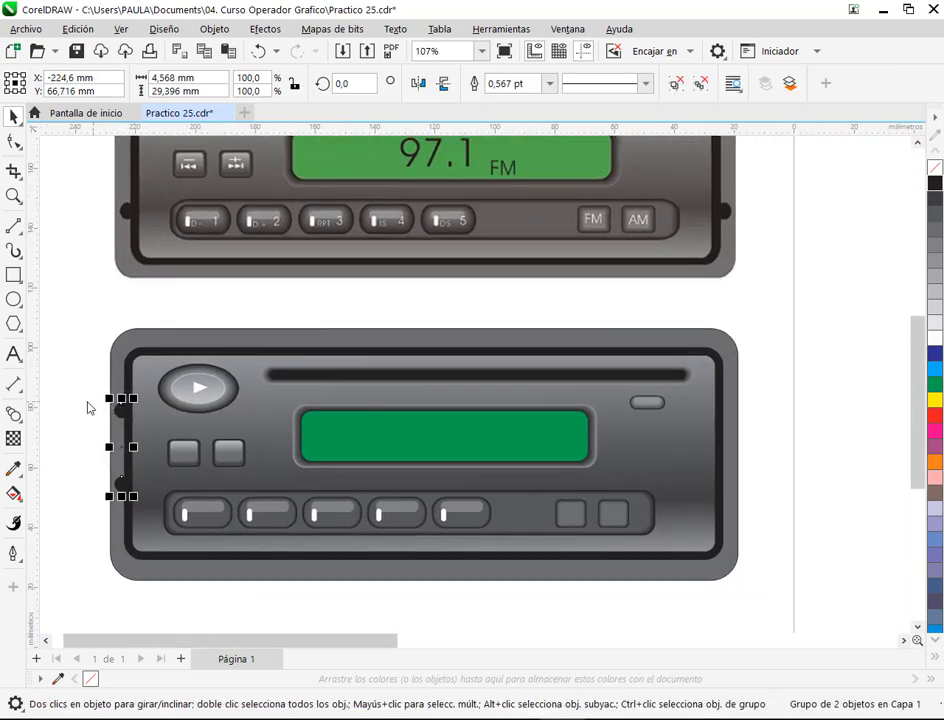
click(88, 407)
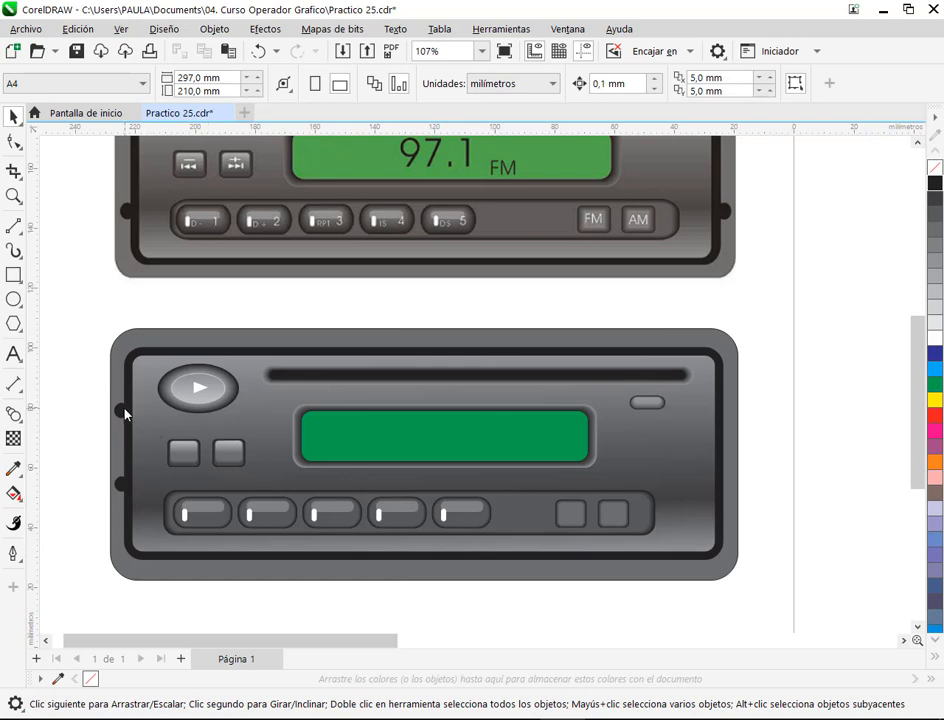
Step: Try placing a freehand-positioned duplicate of the dot group on the right edge of the black frame
click(124, 412)
key(ctrl+d)
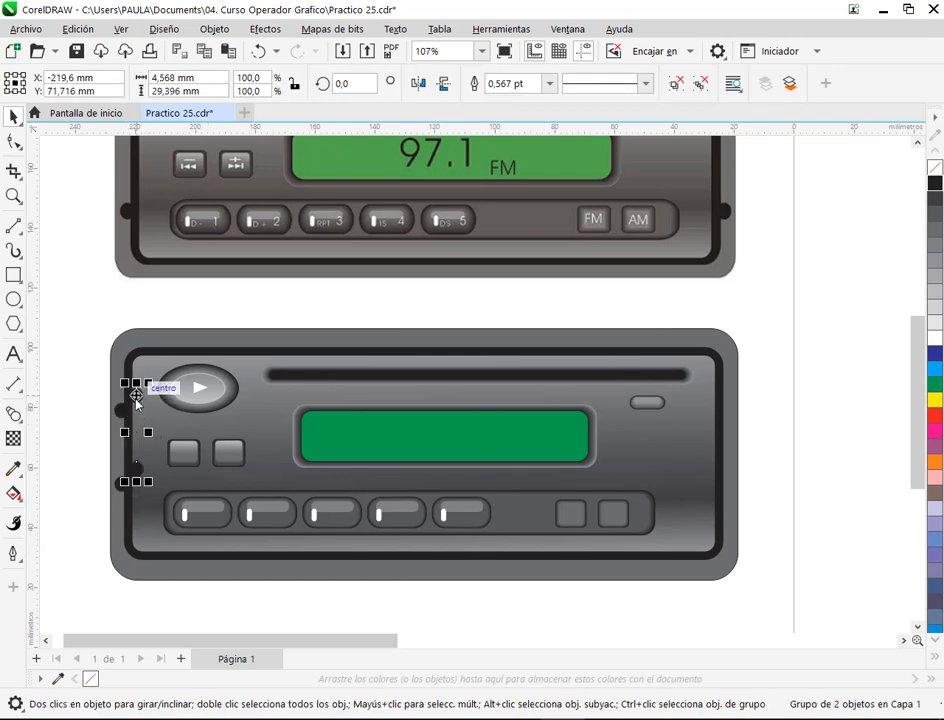
drag(136, 396, 727, 425)
click(812, 468)
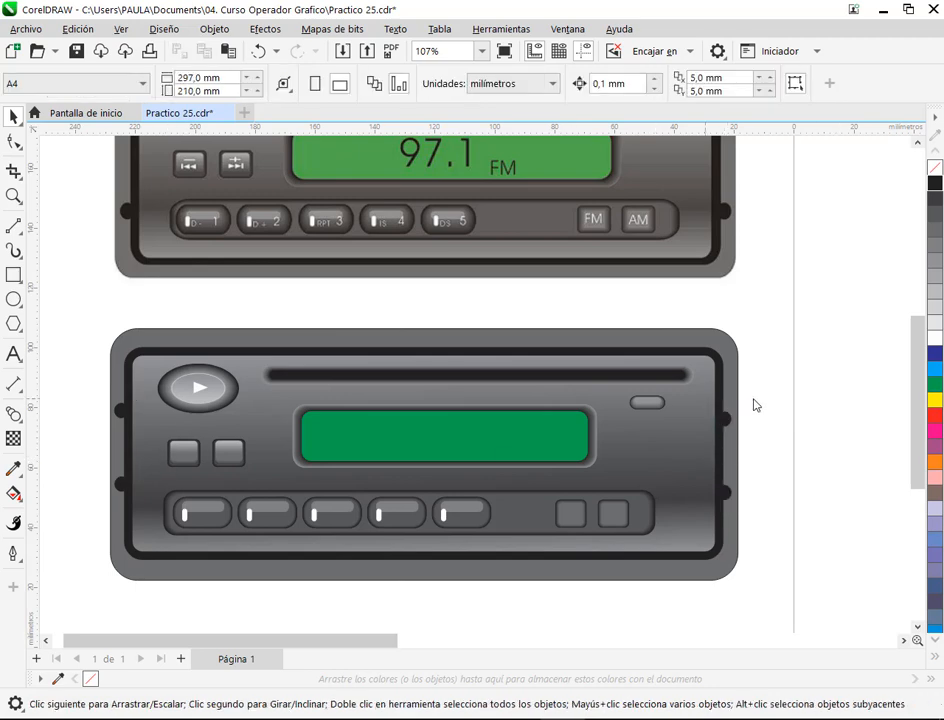
click(727, 424)
key(Delete)
Step: Add a vertical guideline through the backing rectangle's centre at X -123.469 mm and move the dot group's rotation centre onto it
click(331, 337)
drag(35, 401, 424, 451)
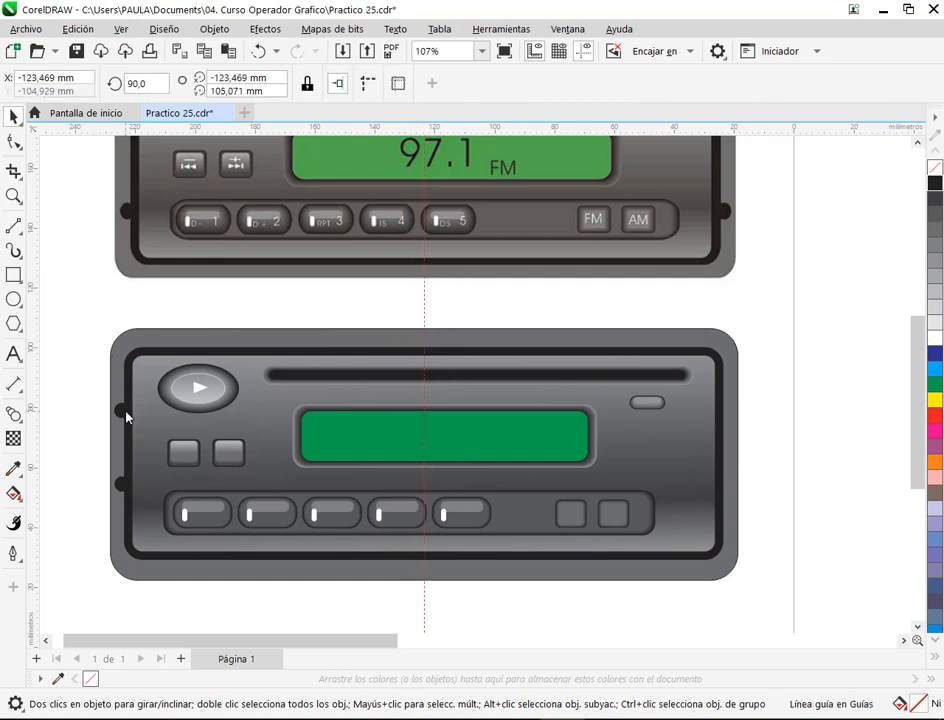
click(124, 413)
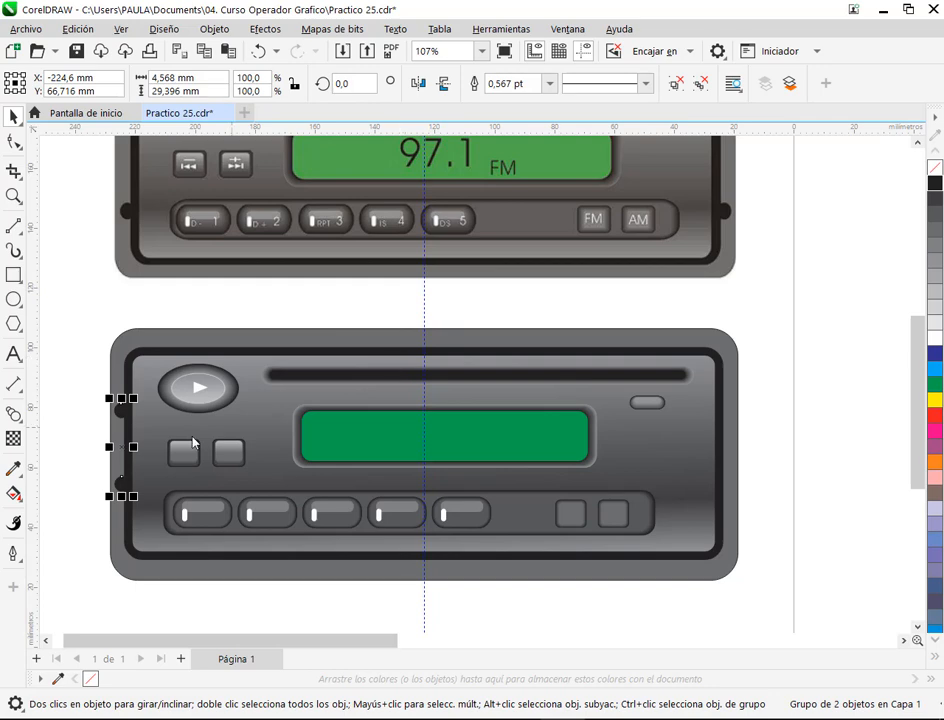
click(117, 402)
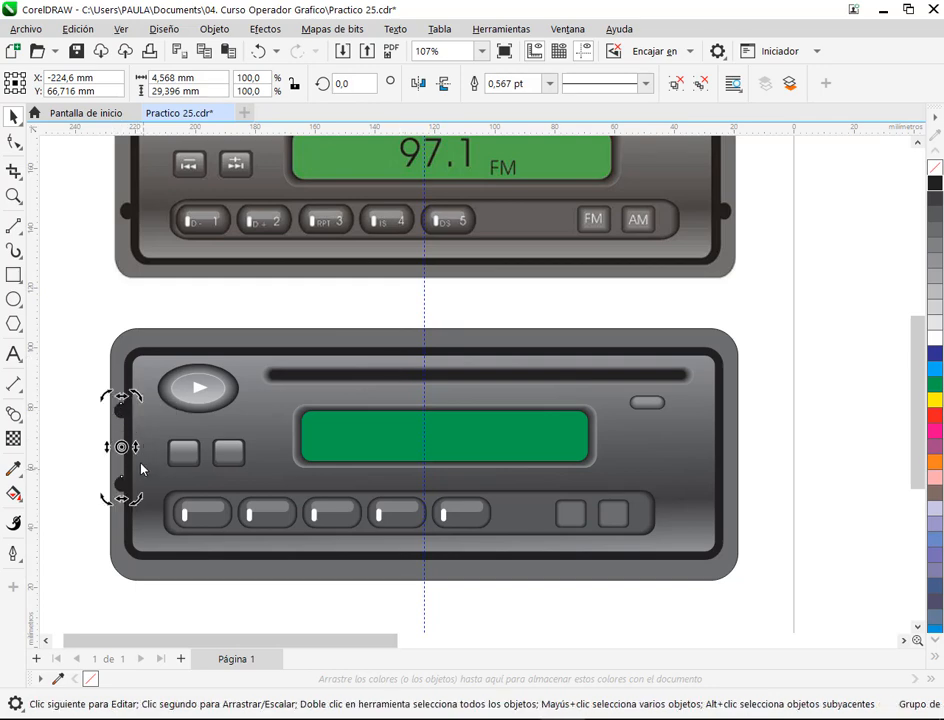
drag(124, 450, 424, 432)
Step: Try rotating the dot group about 178.4° around the guideline's pivot point onto the right frame edge
drag(145, 398, 565, 448)
drag(530, 452, 527, 453)
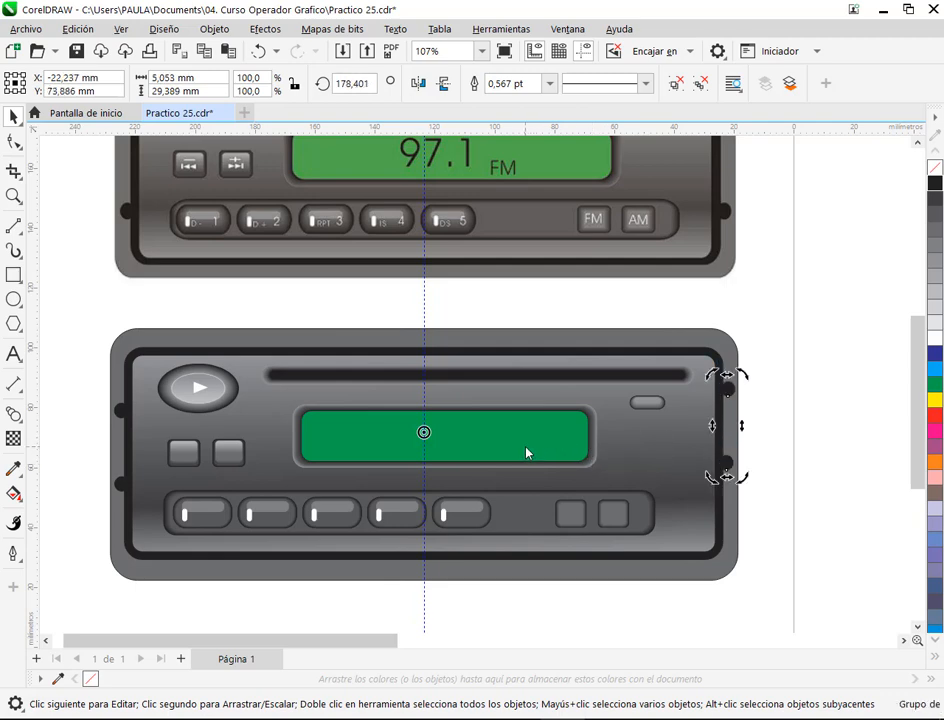
key(ctrl+z)
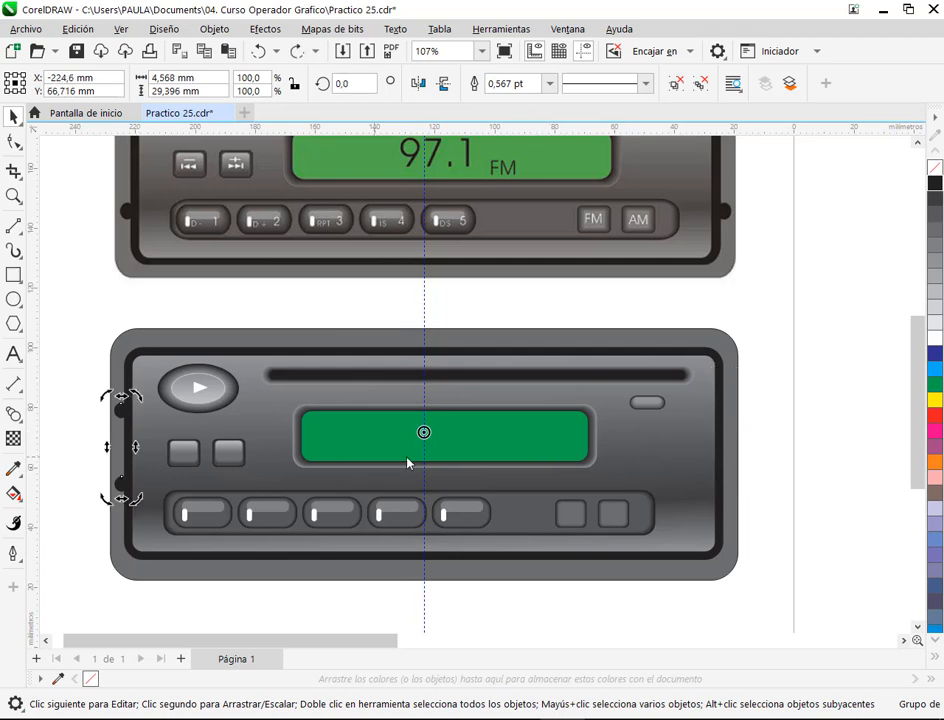
Step: Undo the dot group's rotation and add a horizontal guideline through the centre of the left dot group
key(ctrl+z)
drag(121, 448, 121, 447)
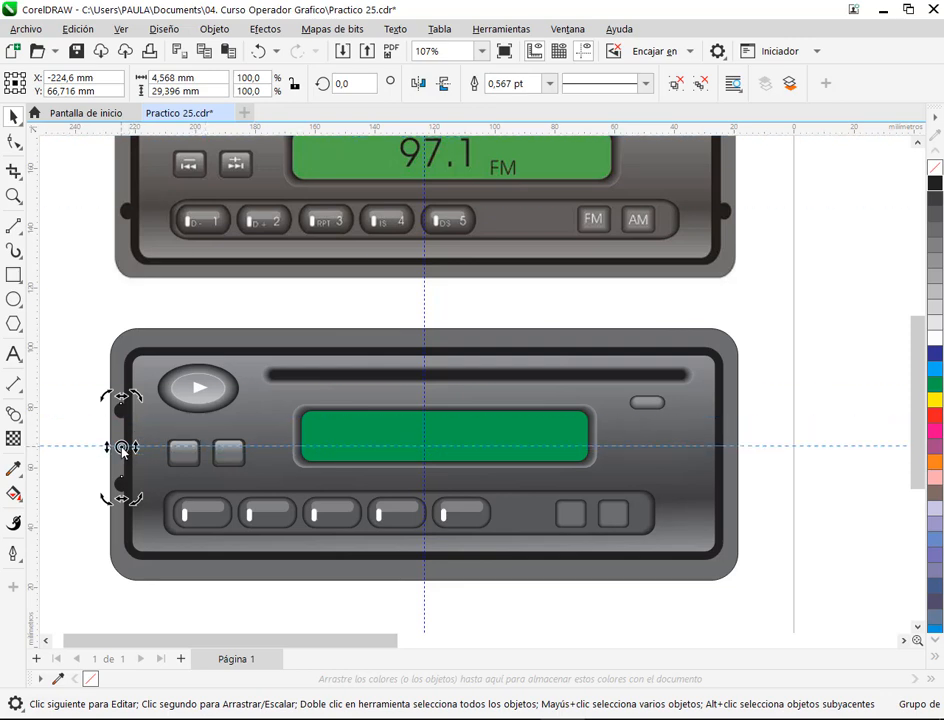
click(122, 447)
click(123, 410)
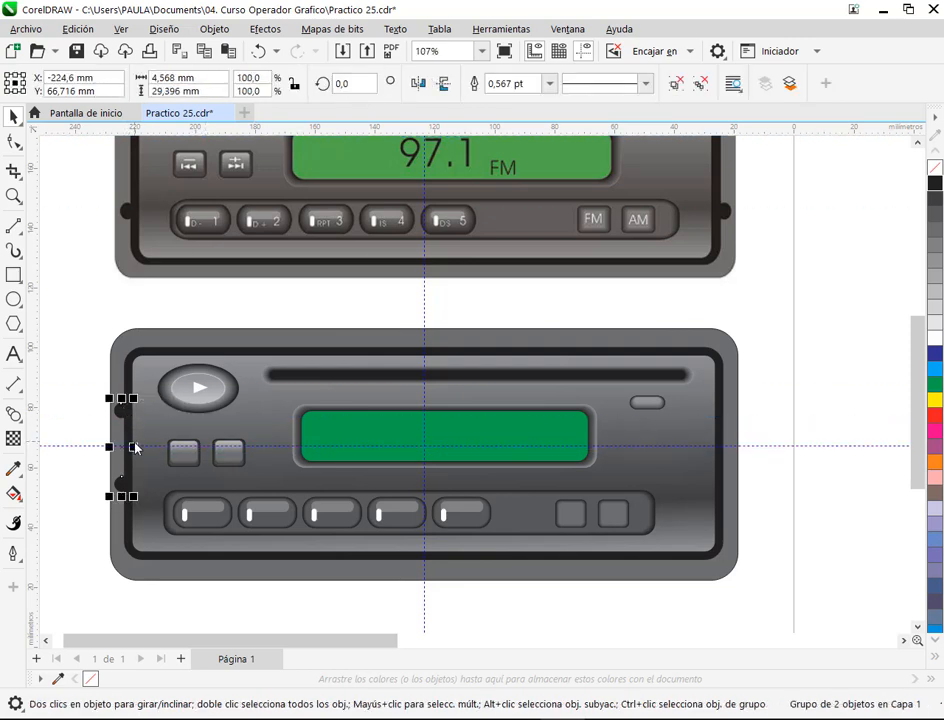
Step: Place a new horizontal guideline through the left dot group's centre and delete the misplaced guideline below it
drag(150, 448, 47, 476)
click(156, 486)
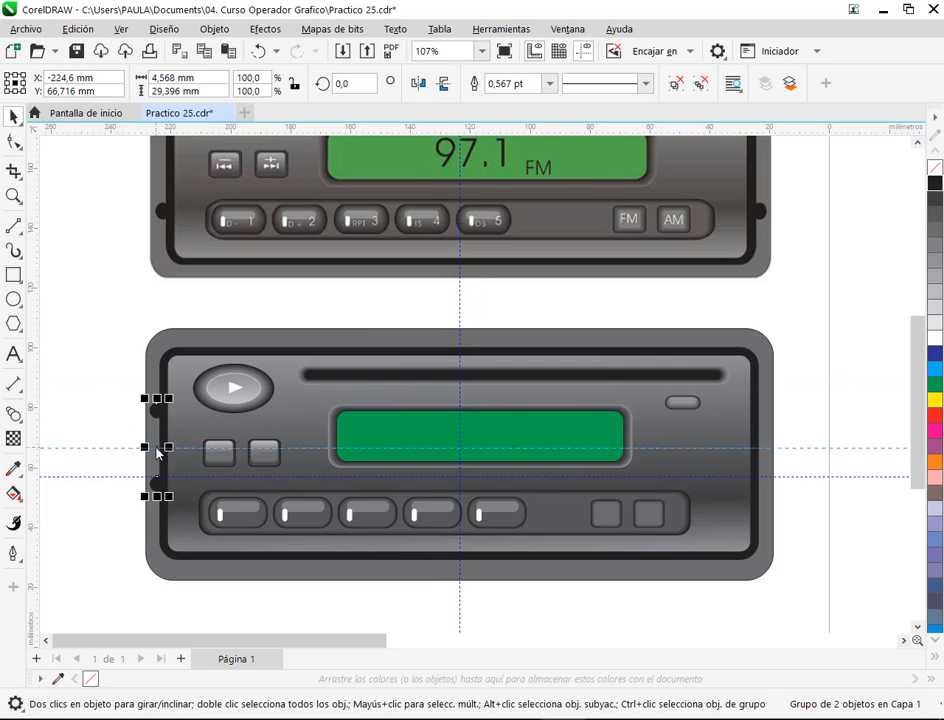
drag(156, 448, 156, 447)
click(108, 478)
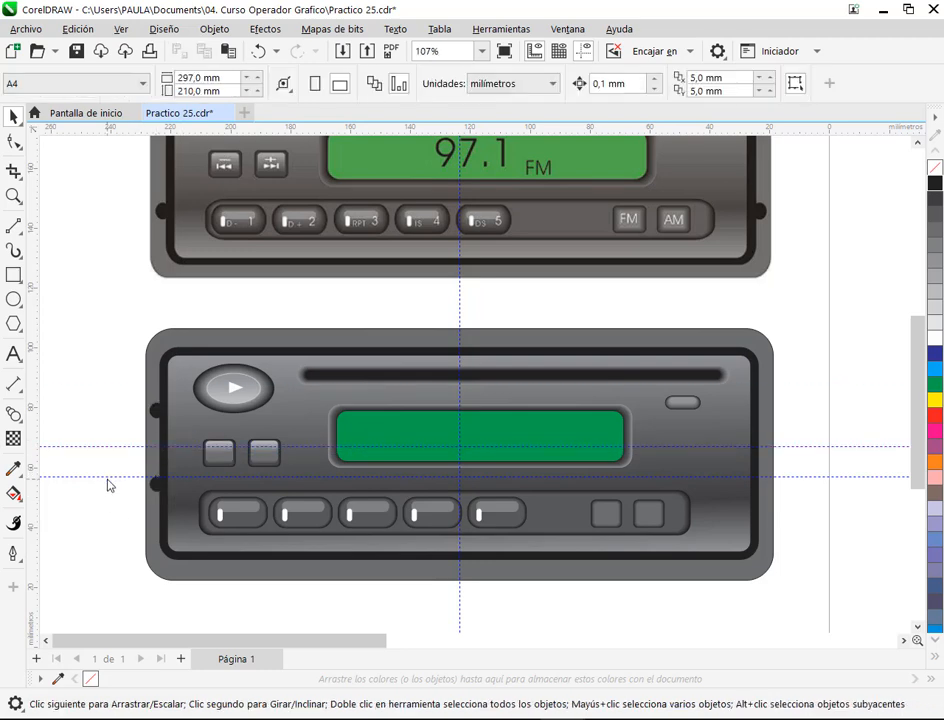
click(105, 477)
key(Delete)
Step: Move the left dot group's rotation centre onto the intersection of the vertical and horizontal guidelines
click(158, 484)
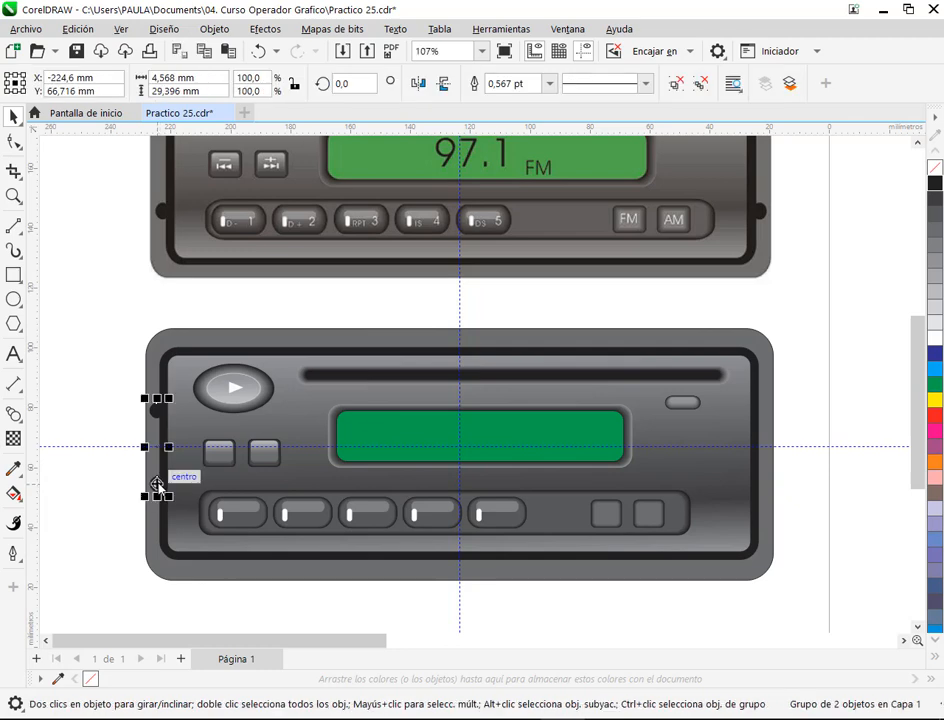
click(159, 456)
drag(158, 450, 459, 447)
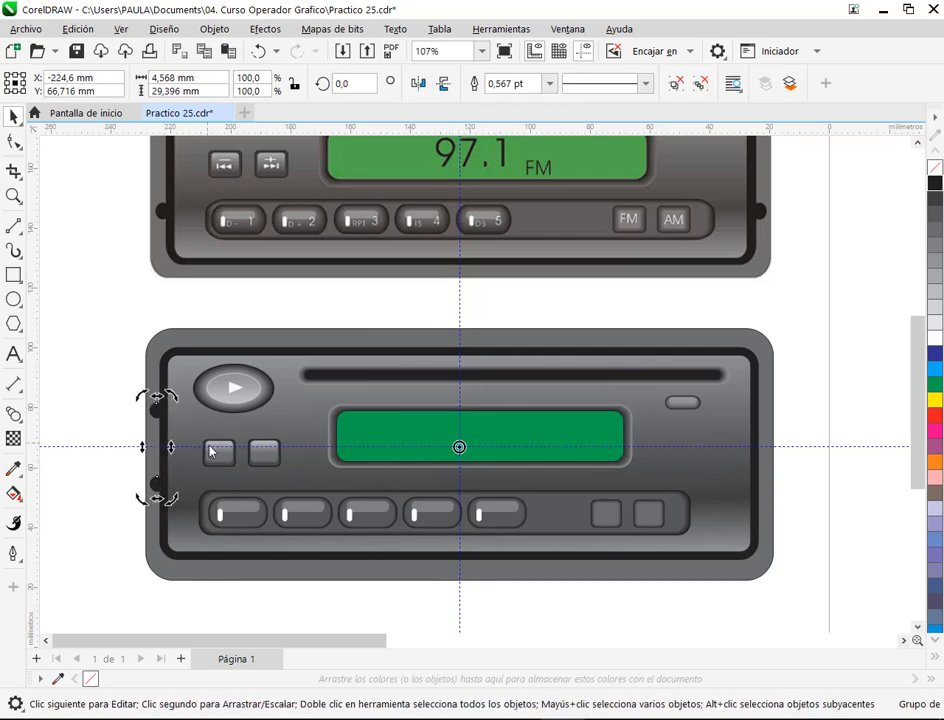
Step: Rotate a duplicate of the dot group about 179.9° around the guideline intersection onto the right edge of the black frame
drag(157, 397, 335, 312)
key(ctrl+z)
drag(168, 392, 772, 502)
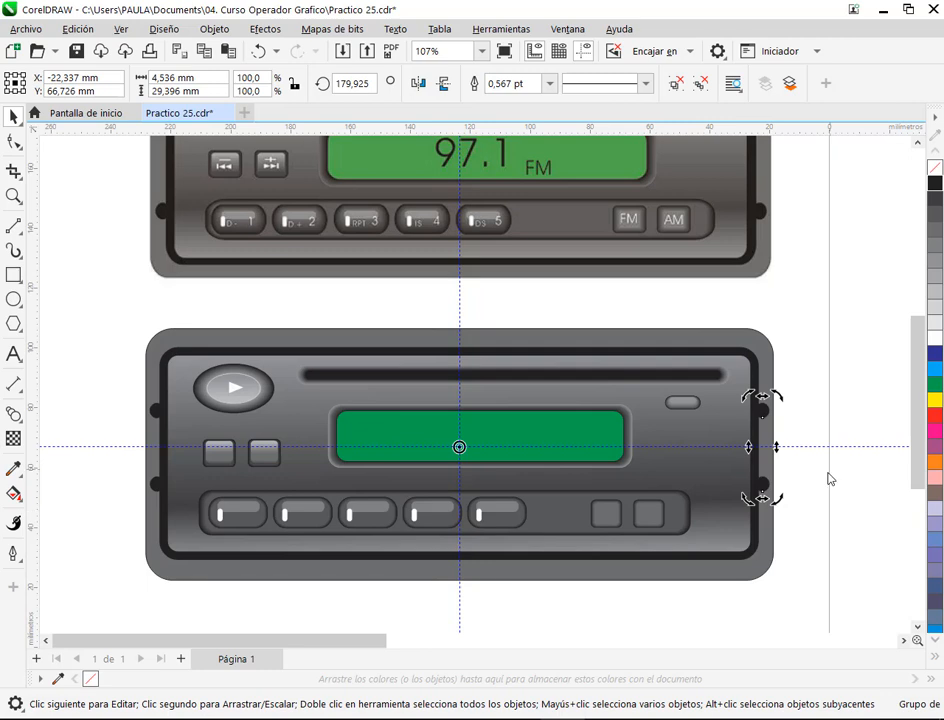
click(835, 540)
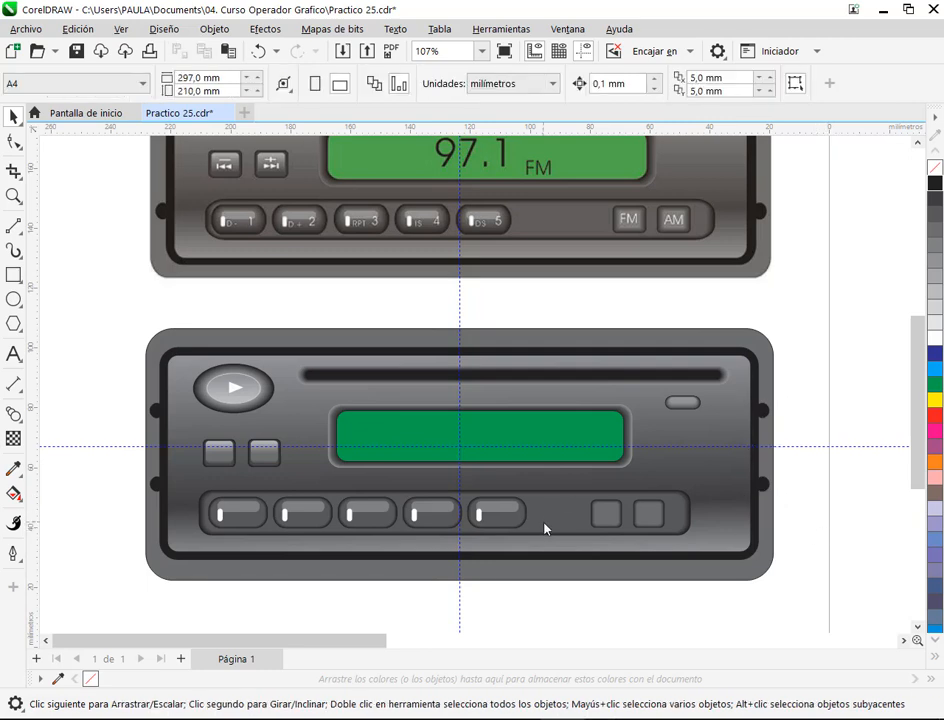
Step: Delete the vertical and horizontal guidelines crossing the radio
click(460, 435)
key(Delete)
click(468, 447)
key(Delete)
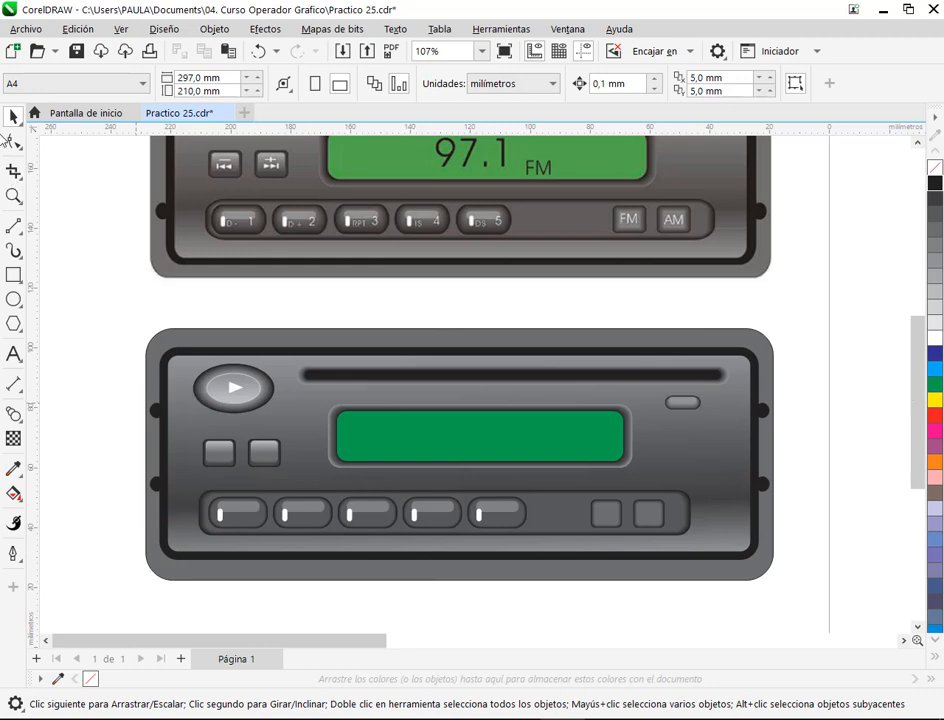
click(158, 412)
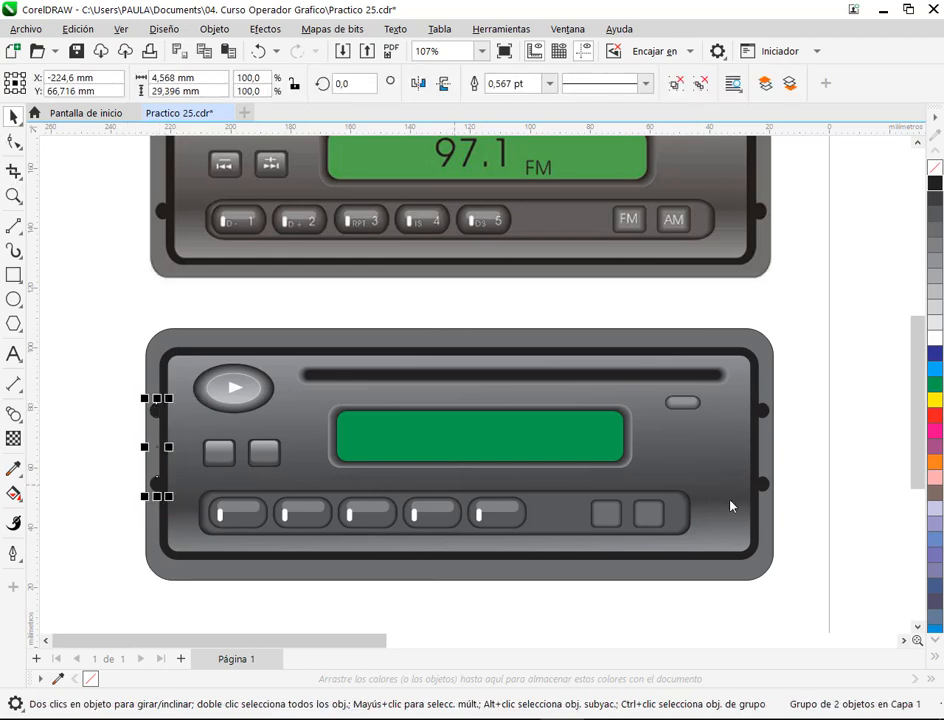
click(762, 412)
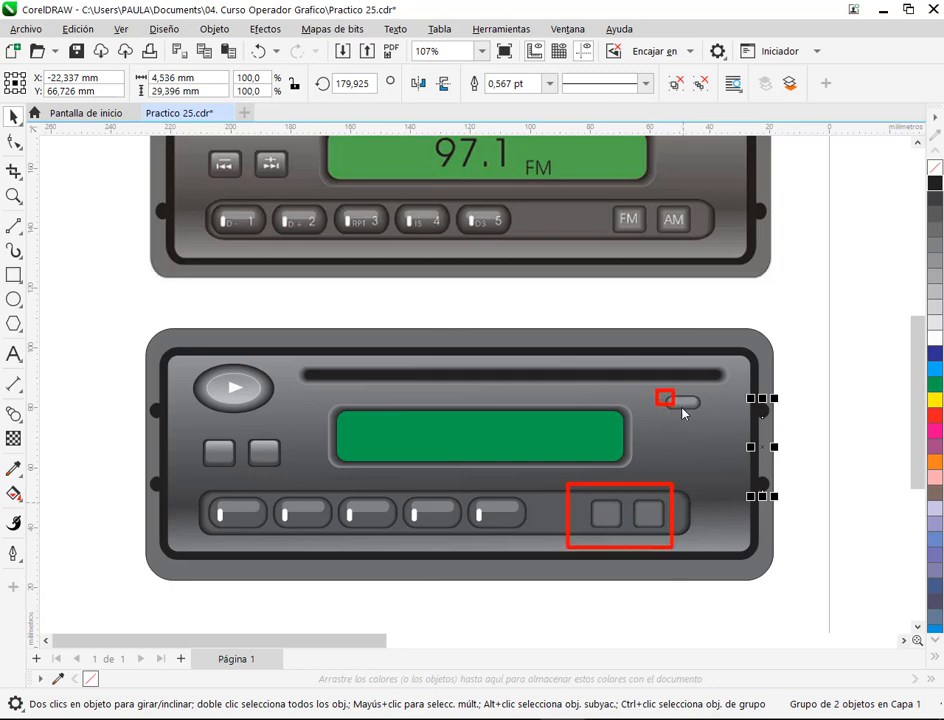
mouse_move(182, 376)
mouse_down()
mouse_move(305, 559)
mouse_move(579, 547)
mouse_up()
key(Escape)
click(797, 524)
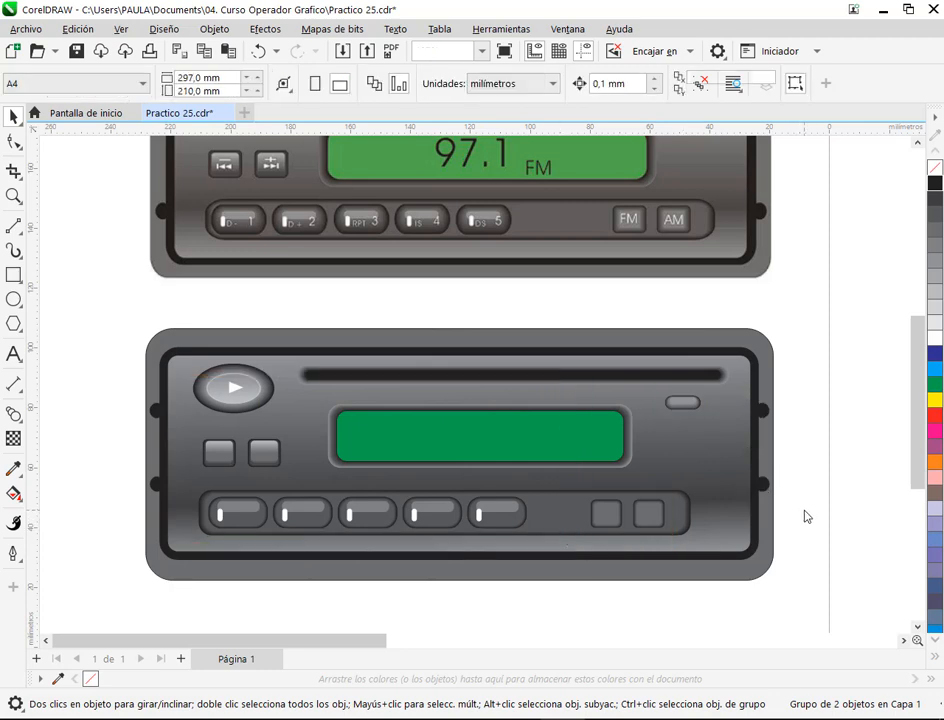
Step: Save the radio drawing in Practico 25.cdr
scroll(803, 514, down, 3)
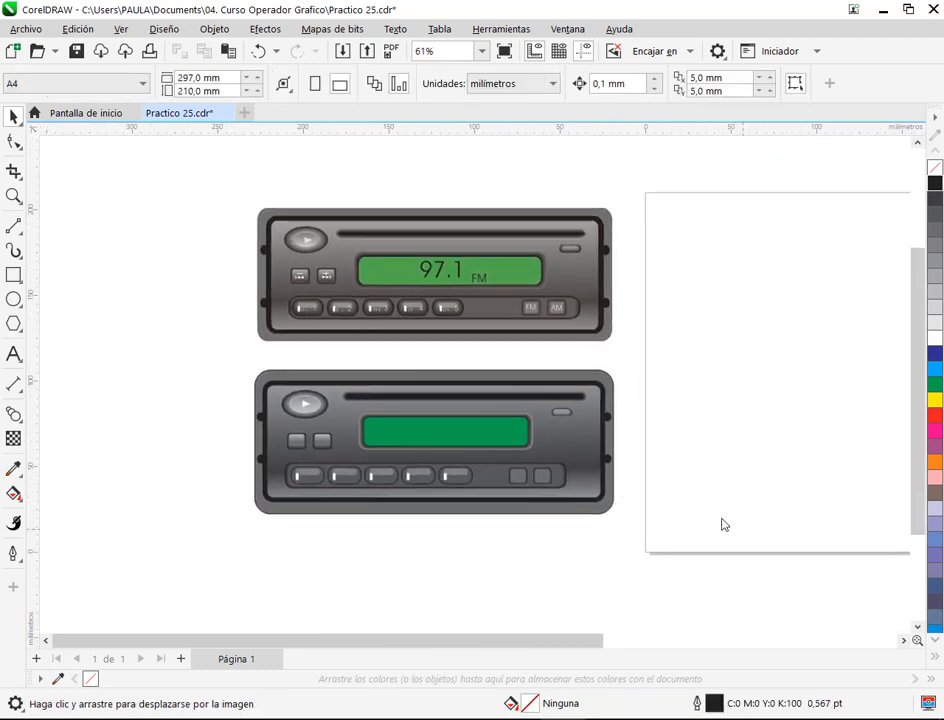
click(72, 57)
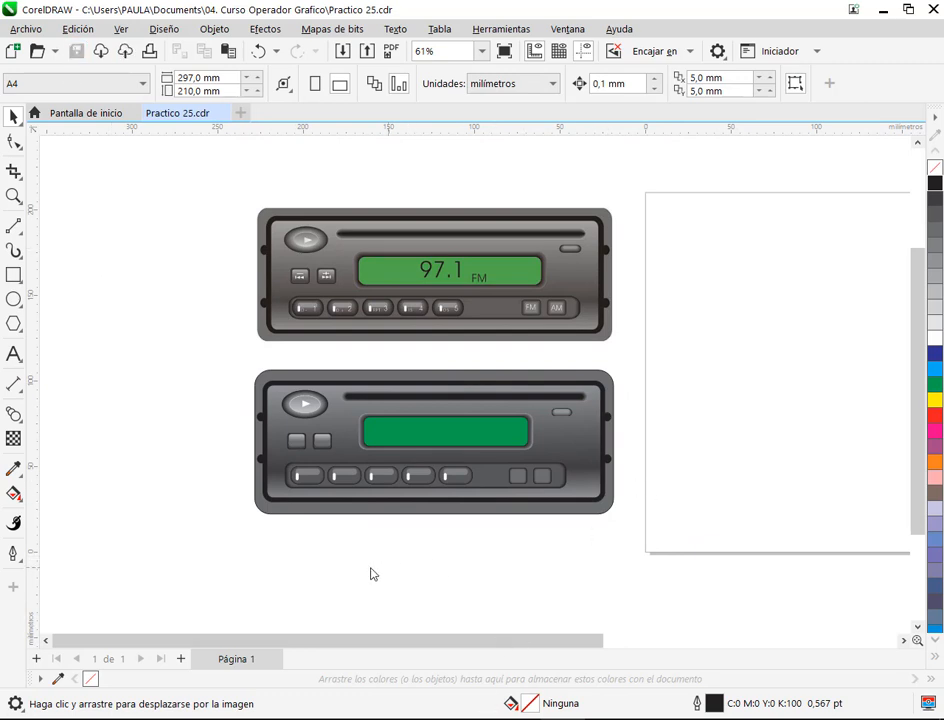
click(95, 600)
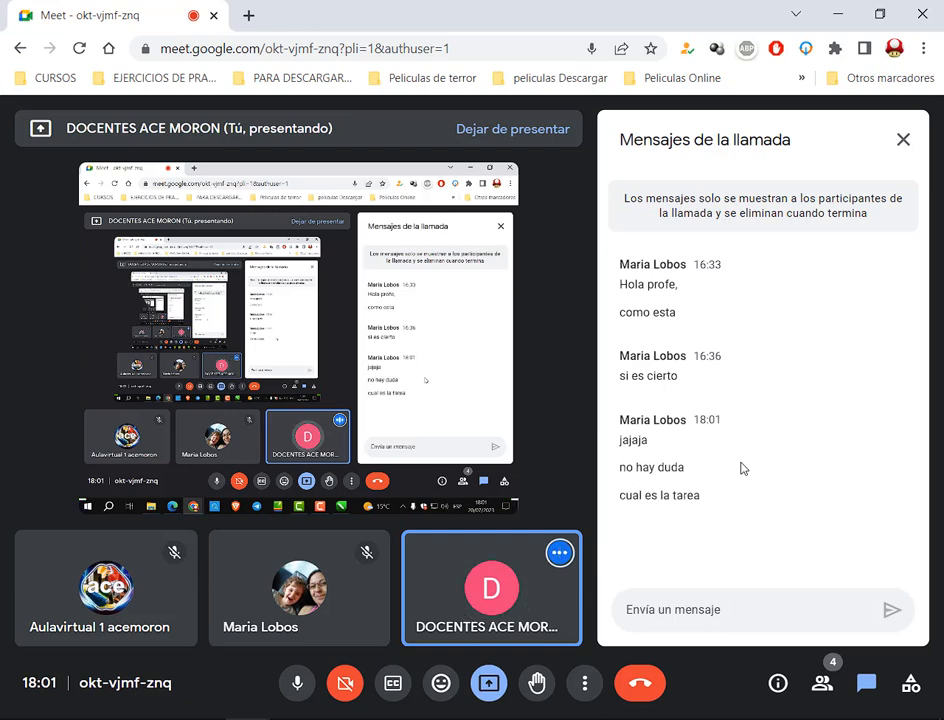
Step: Switch to MANUAL COREL.pdf in the browser and review the exercise pages from Práctica 25 to Práctica 27 and beyond
click(202, 719)
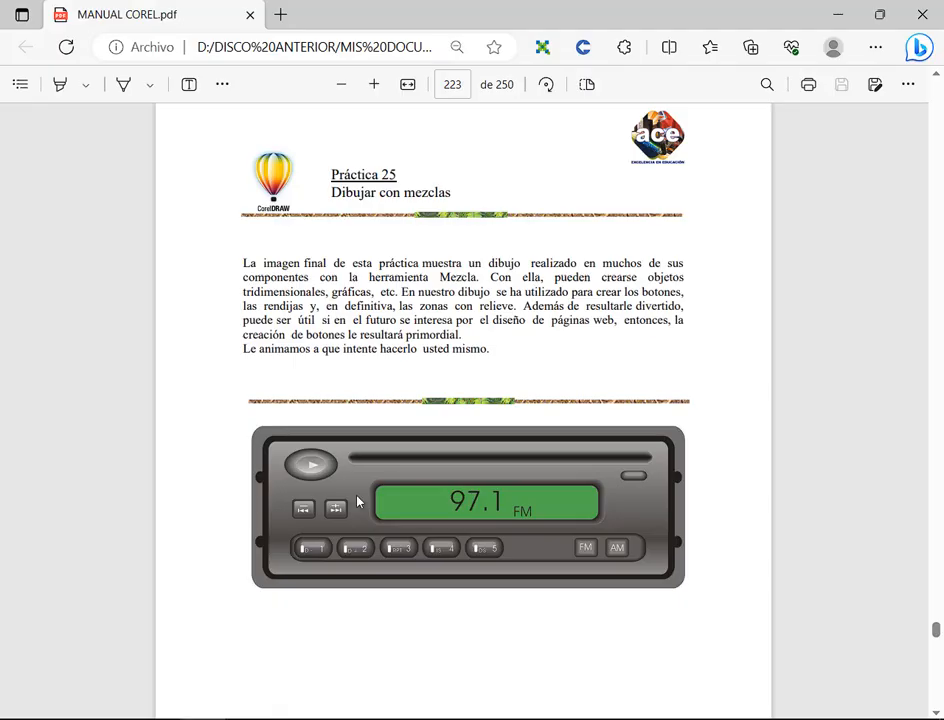
drag(317, 155, 414, 189)
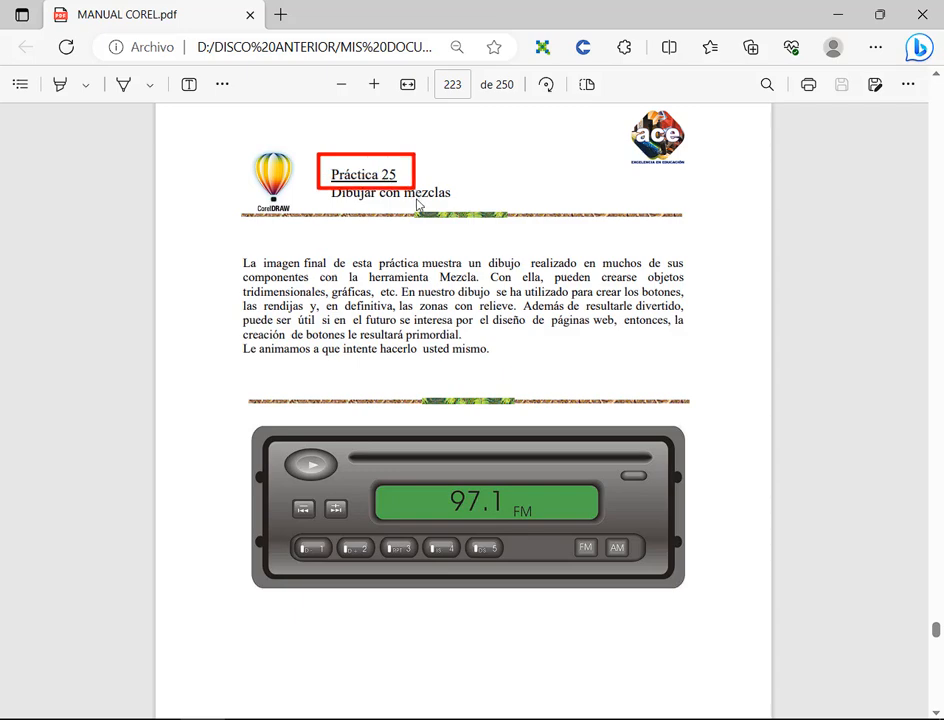
scroll(518, 379, down, 10)
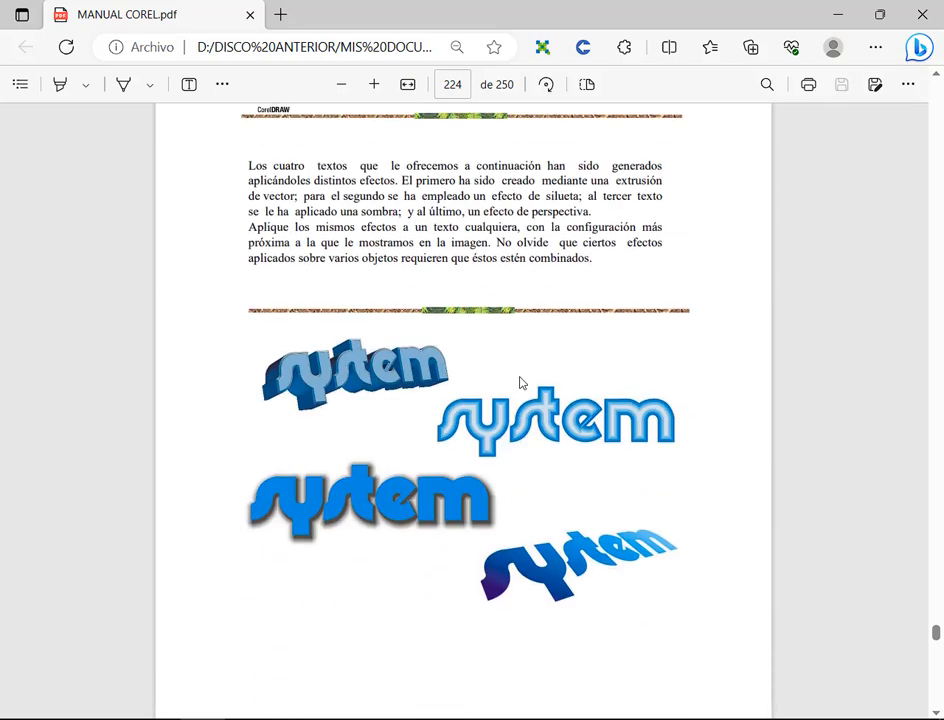
scroll(520, 381, down, 6)
drag(322, 357, 408, 398)
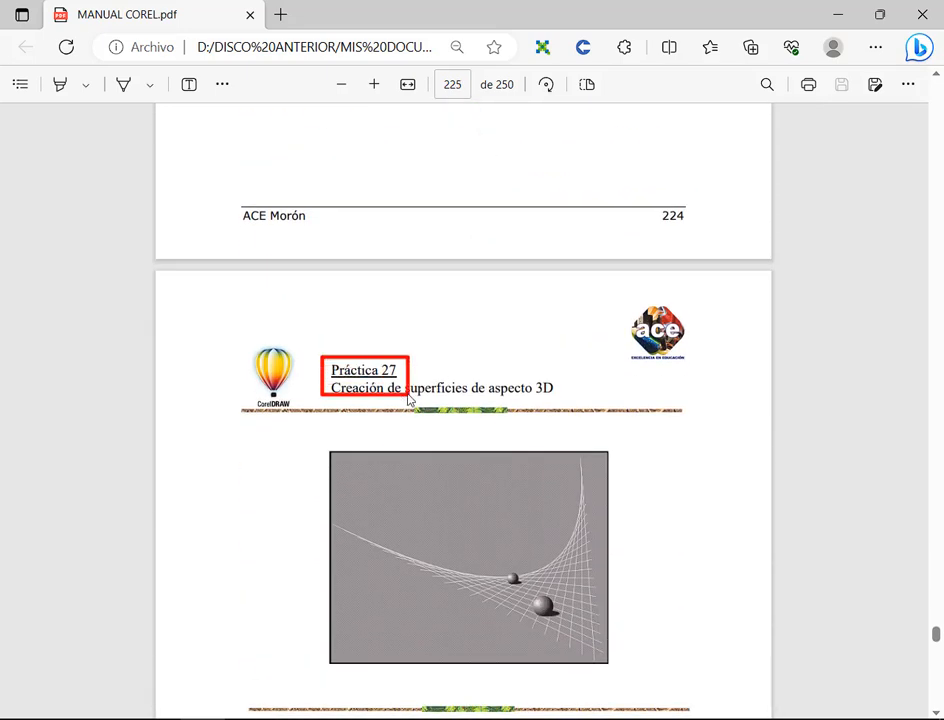
scroll(408, 398, down, 20)
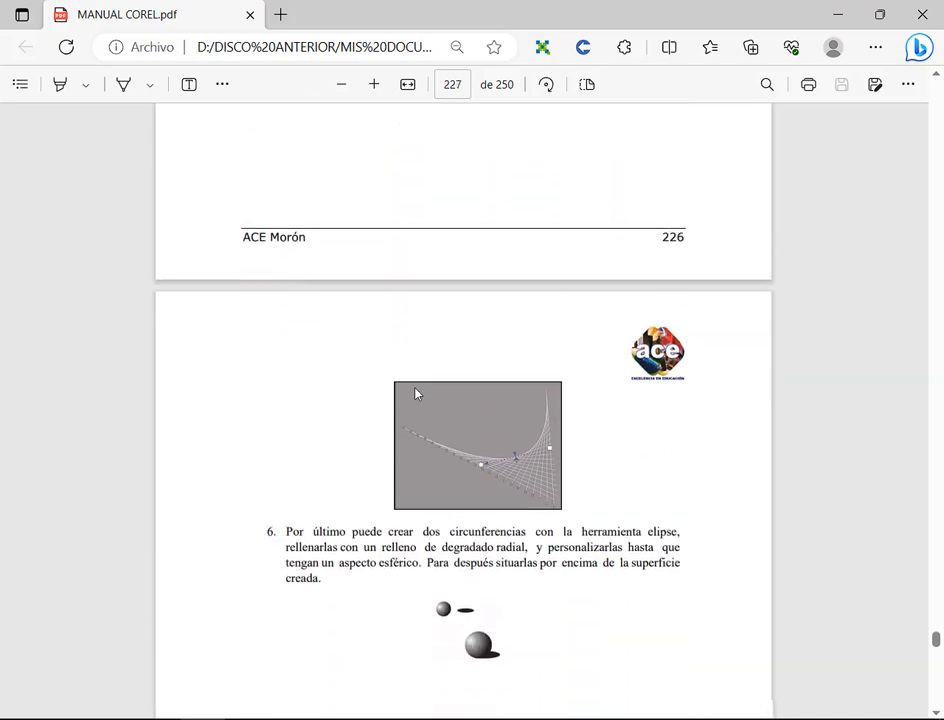
scroll(416, 393, down, 15)
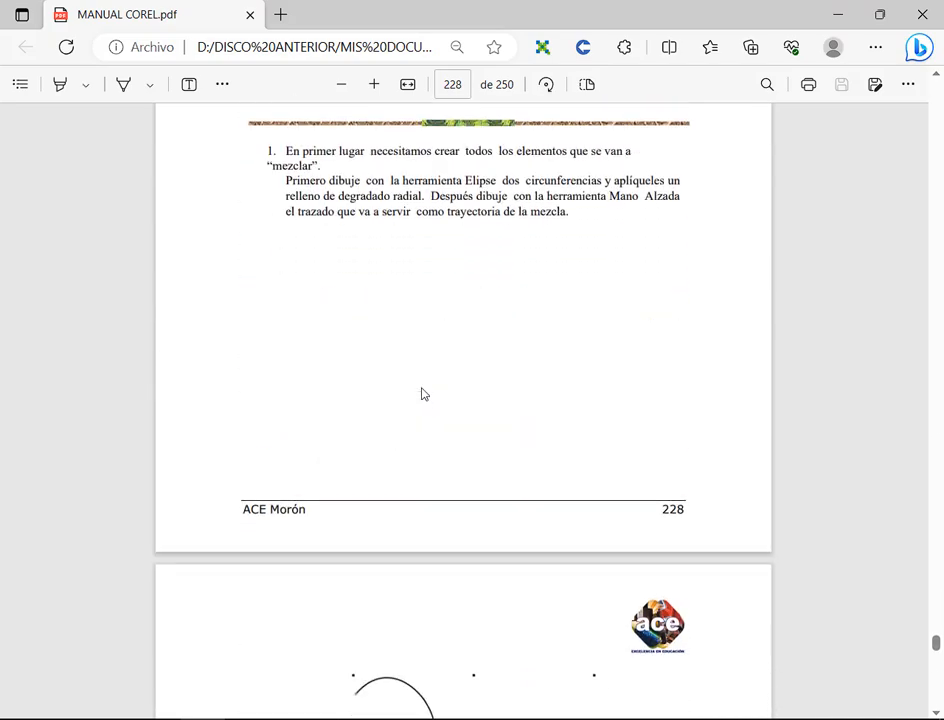
scroll(421, 394, down, 5)
scroll(423, 400, up, 15)
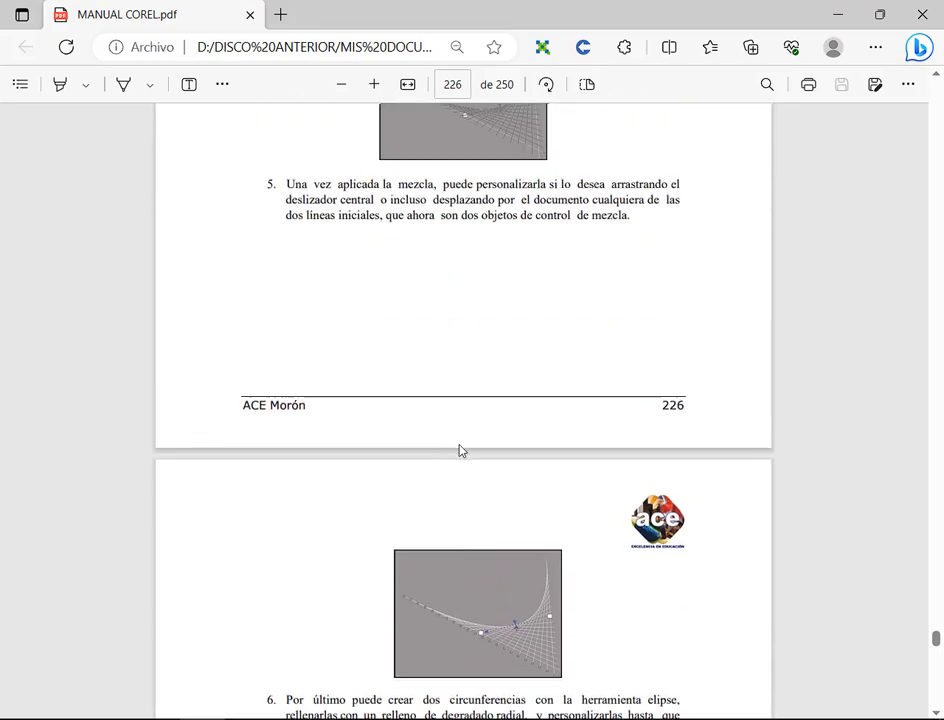
scroll(460, 451, up, 10)
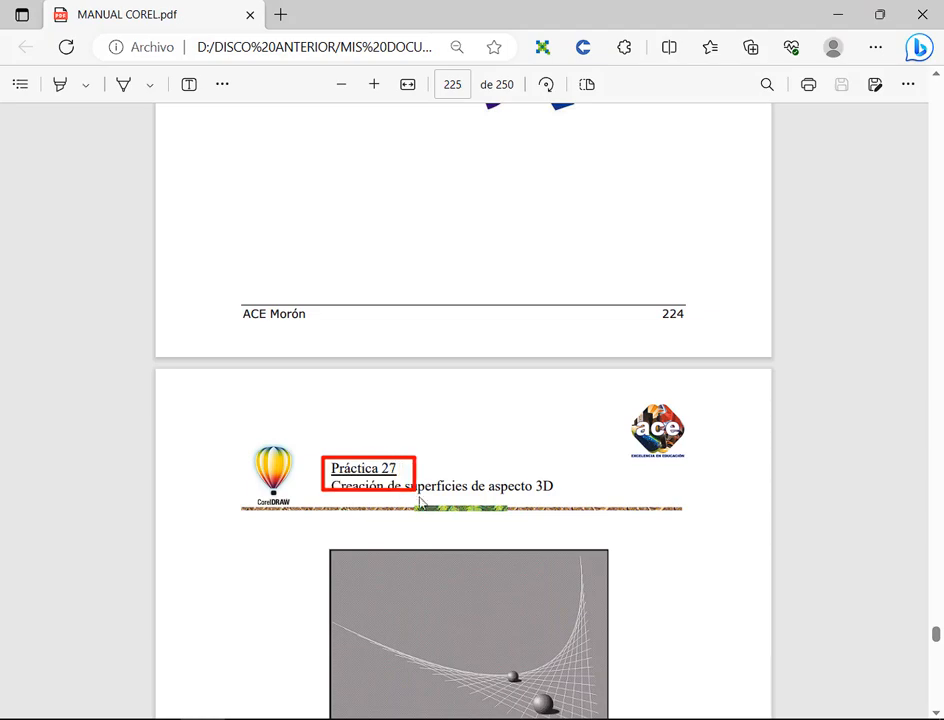
scroll(424, 505, up, 18)
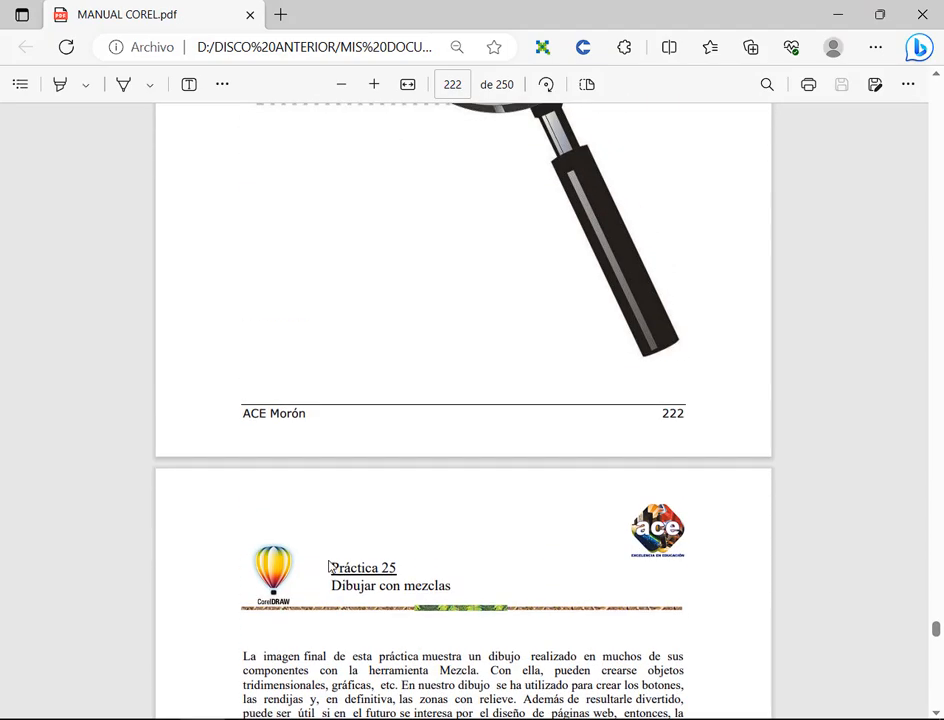
scroll(438, 600, down, 5)
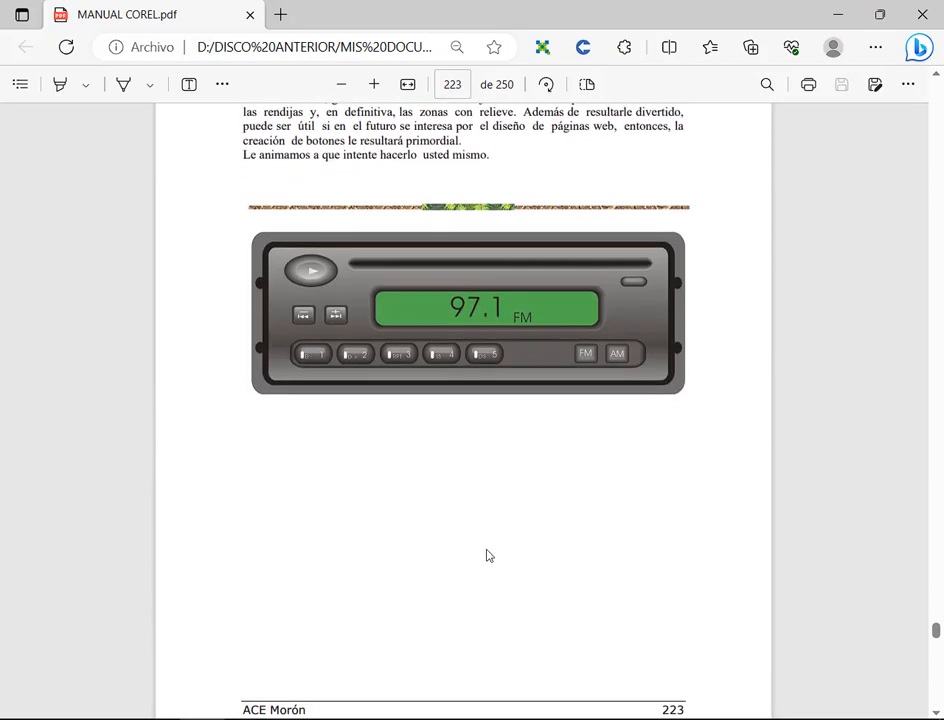